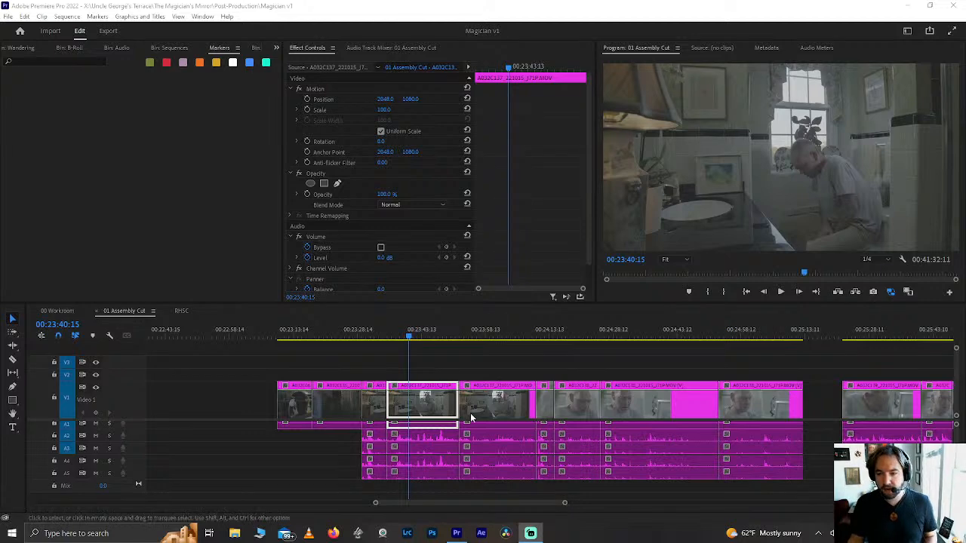
Step: Review the light green garden-scene clips in the 01 Assembly Cut sequence and briefly play the man's close-up around 00:15:30
{"action": "scroll", "coordinate": [470, 413], "scroll_direction": "down", "scroll_amount": 5}
{"action": "scroll", "coordinate": [471, 414], "scroll_direction": "up", "scroll_amount": 15}
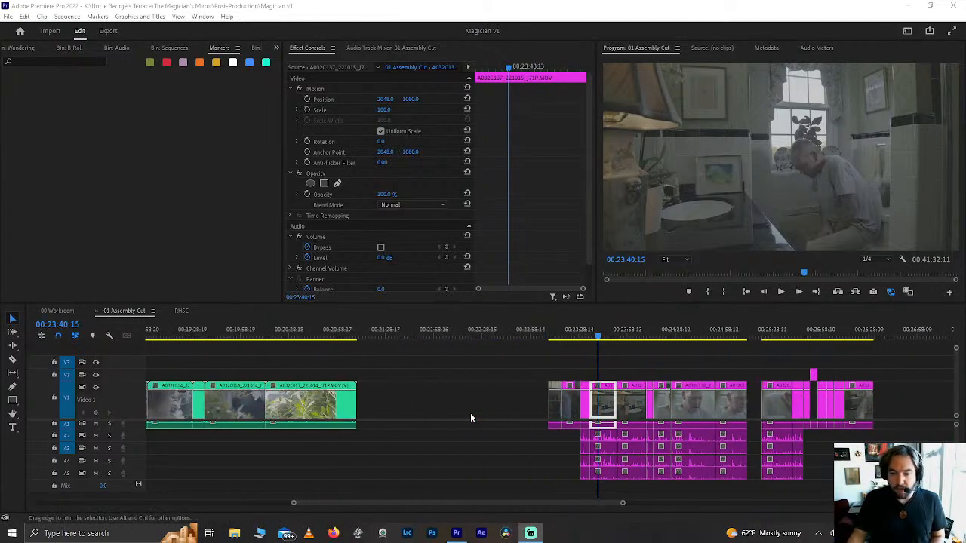
{"action": "scroll", "coordinate": [473, 416], "scroll_direction": "down", "scroll_amount": 2}
{"action": "scroll", "coordinate": [476, 452], "scroll_direction": "up", "scroll_amount": 1}
{"action": "scroll", "coordinate": [476, 455], "scroll_direction": "up", "scroll_amount": 2}
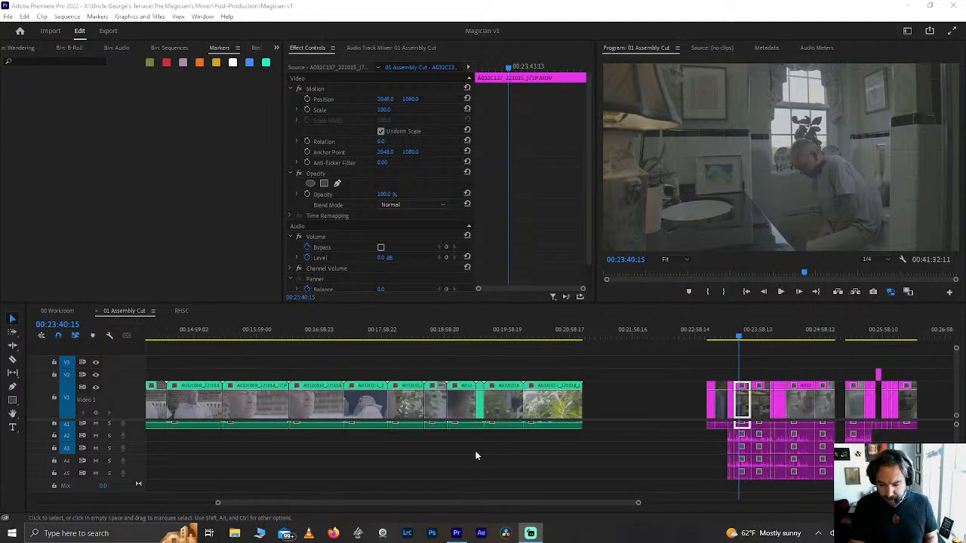
{"action": "left_click", "coordinate": [366, 335]}
{"action": "key", "text": "minus"}
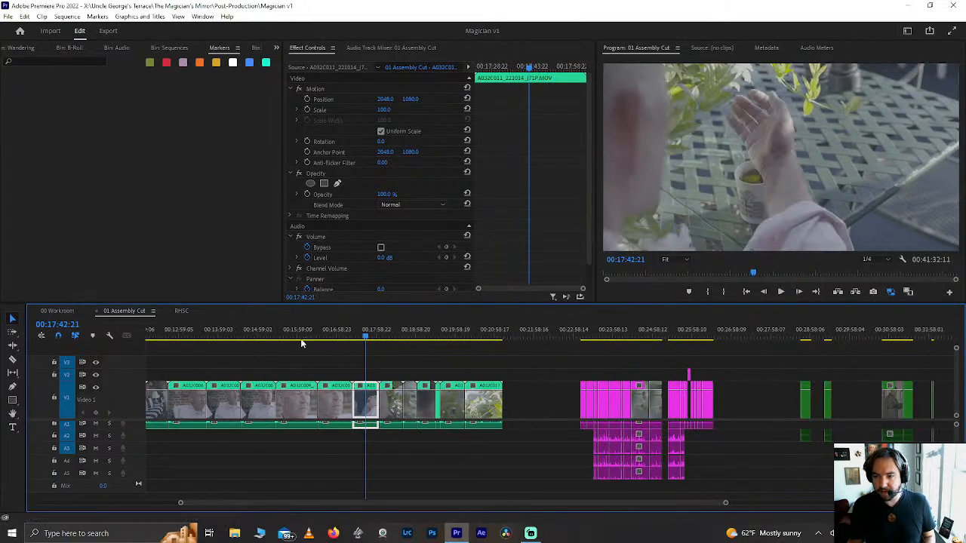
{"action": "left_click", "coordinate": [279, 333]}
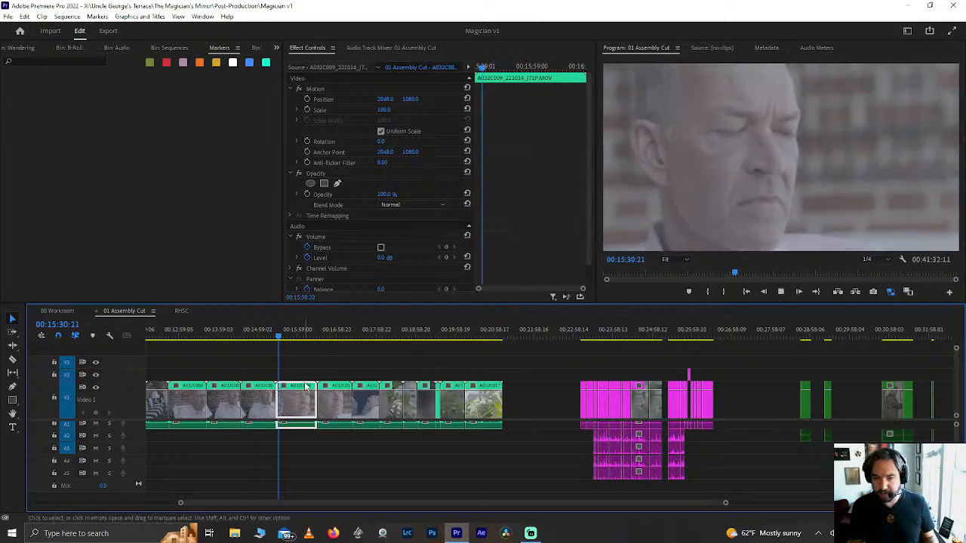
{"action": "key", "text": "space"}
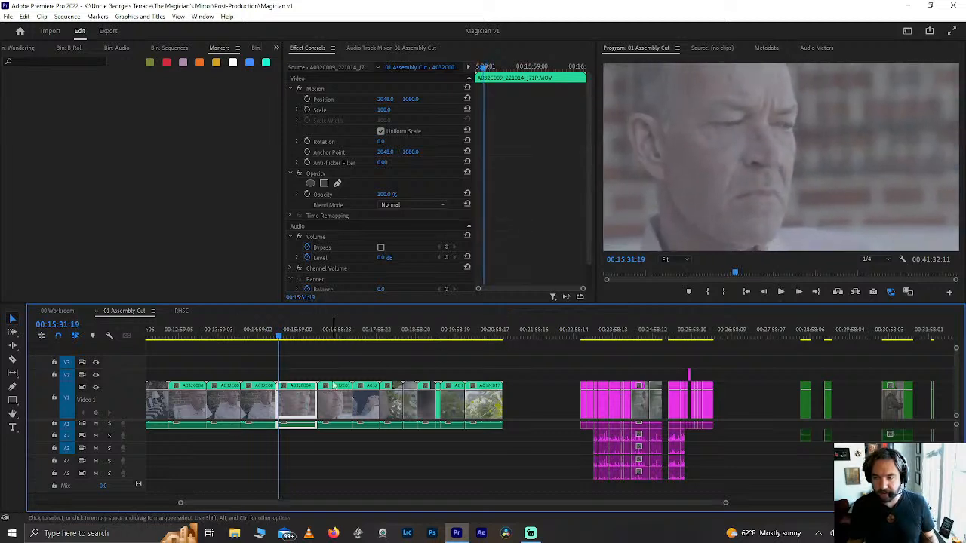
Step: Examine the magenta bathroom-scene clips and compare them with the dark green kitchen-scene clips further along the sequence
{"action": "left_click", "coordinate": [594, 347]}
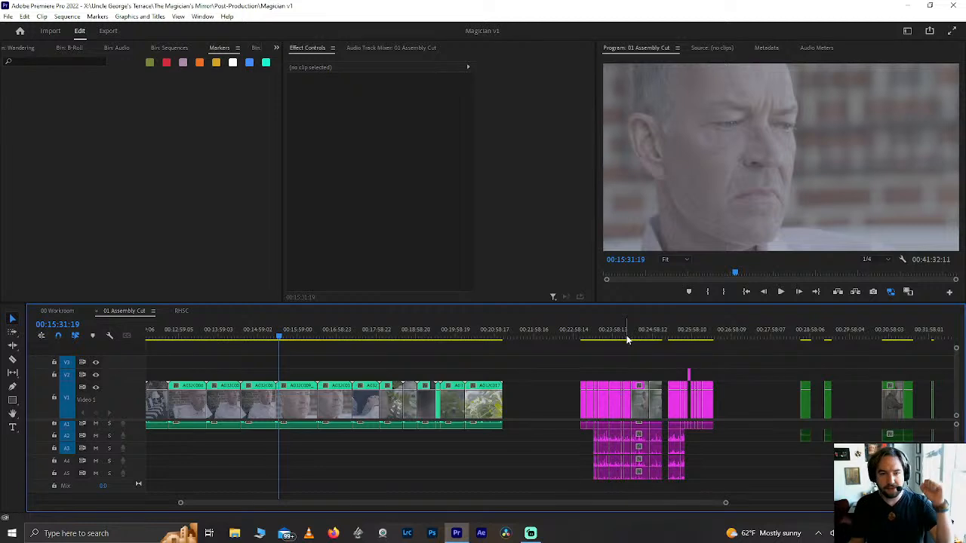
{"action": "left_click", "coordinate": [627, 340]}
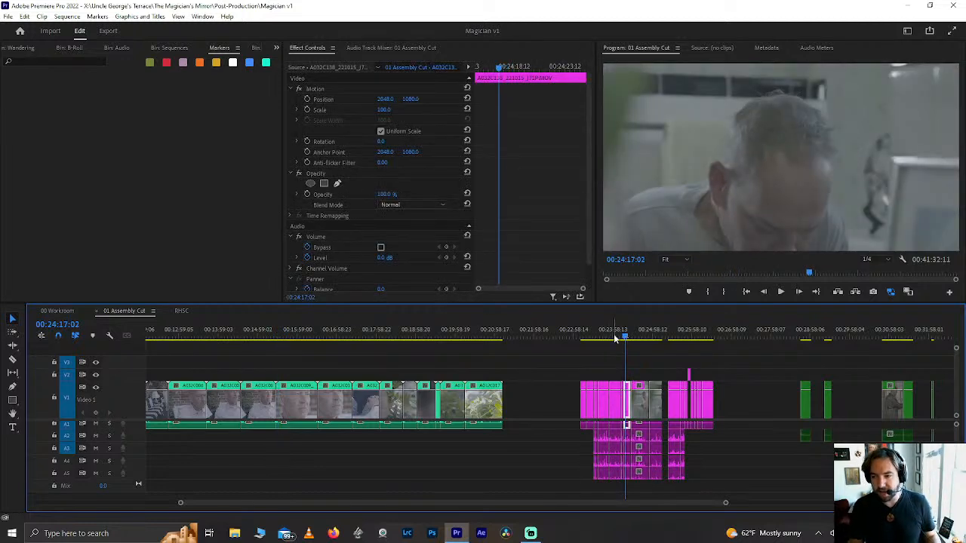
{"action": "left_click", "coordinate": [608, 339]}
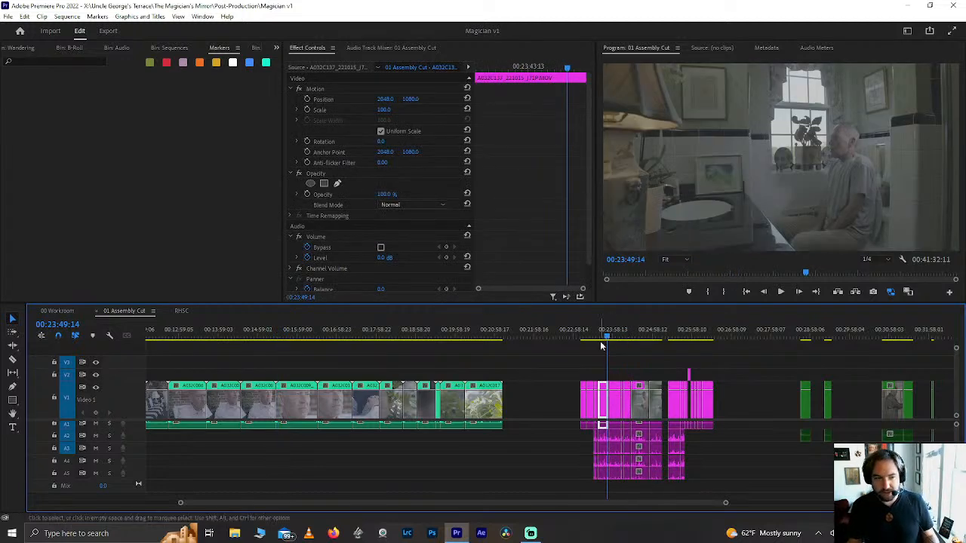
{"action": "scroll", "coordinate": [633, 394], "scroll_direction": "up", "scroll_amount": 5}
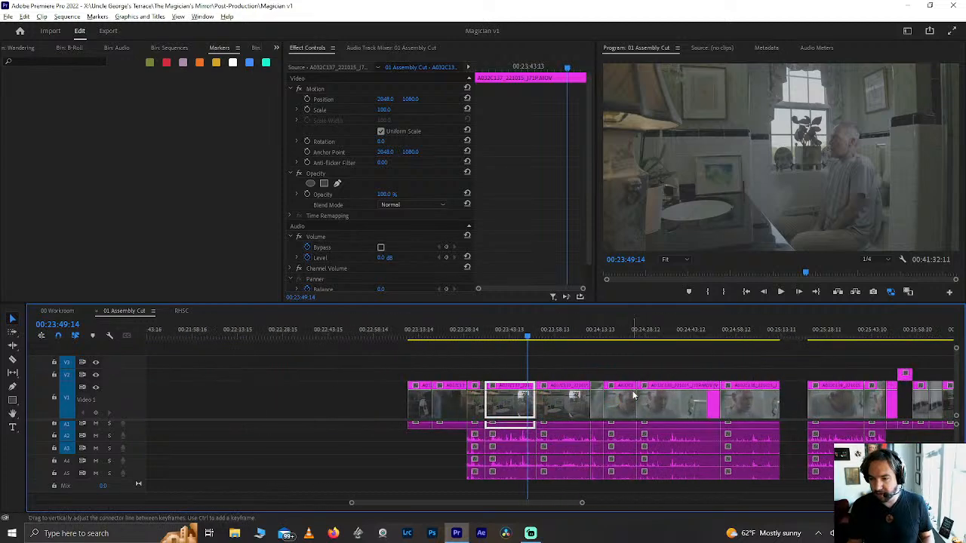
{"action": "scroll", "coordinate": [550, 406], "scroll_direction": "down", "scroll_amount": 5}
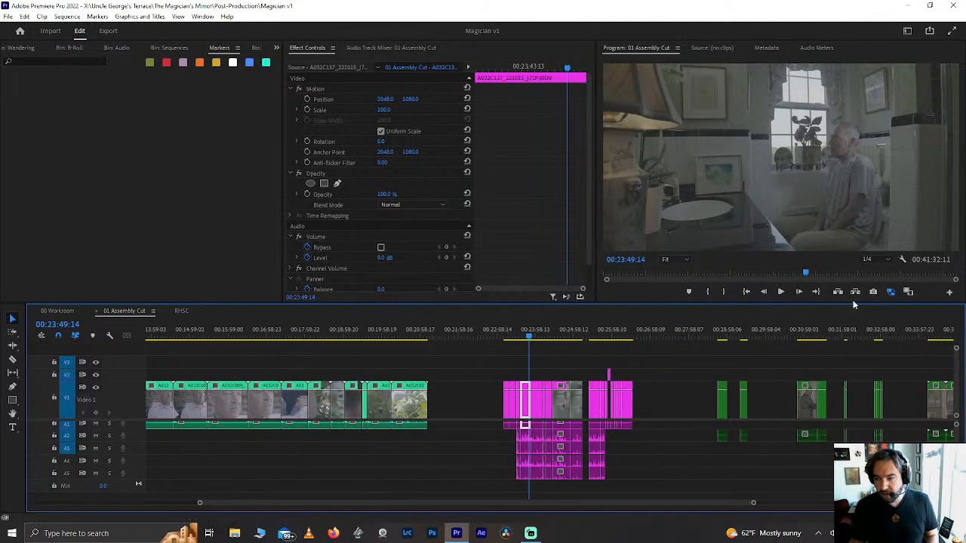
{"action": "left_click", "coordinate": [801, 332]}
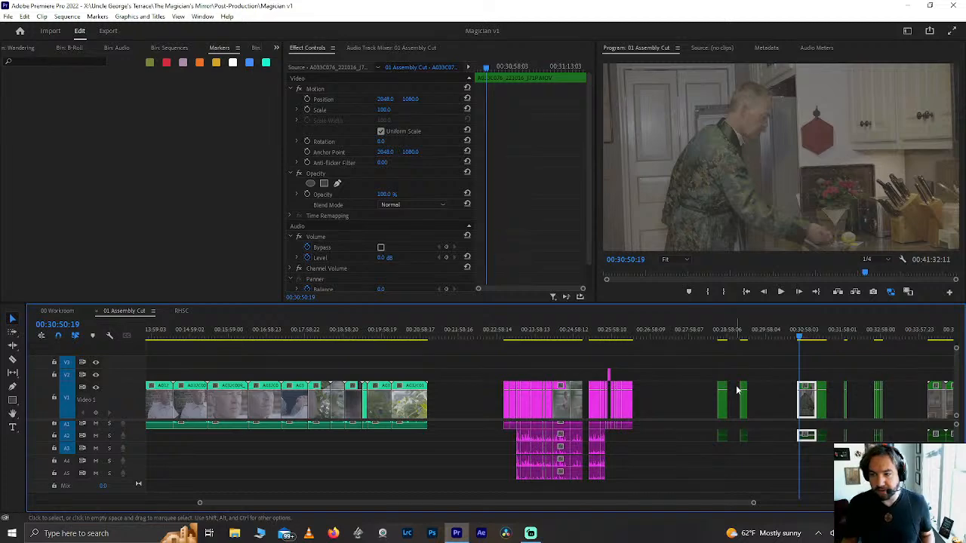
{"action": "scroll", "coordinate": [737, 390], "scroll_direction": "down", "scroll_amount": 3}
{"action": "scroll", "coordinate": [738, 390], "scroll_direction": "down", "scroll_amount": 2}
{"action": "left_click", "coordinate": [334, 332]}
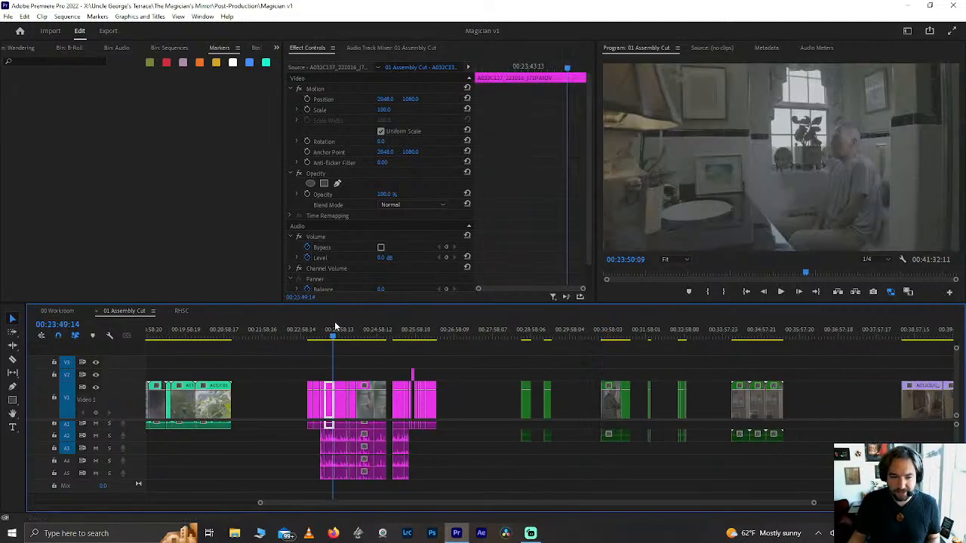
Step: Place the playhead on the hallway shot before the bathroom clips and save the project
{"action": "scroll", "coordinate": [334, 326], "scroll_direction": "up", "scroll_amount": 5}
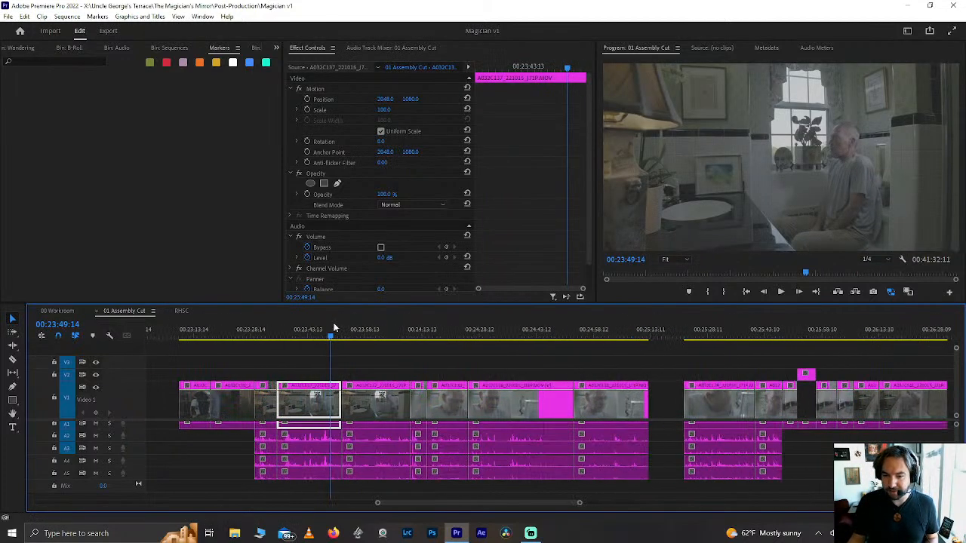
{"action": "left_click", "coordinate": [241, 336]}
{"action": "key", "text": "ctrl+s"}
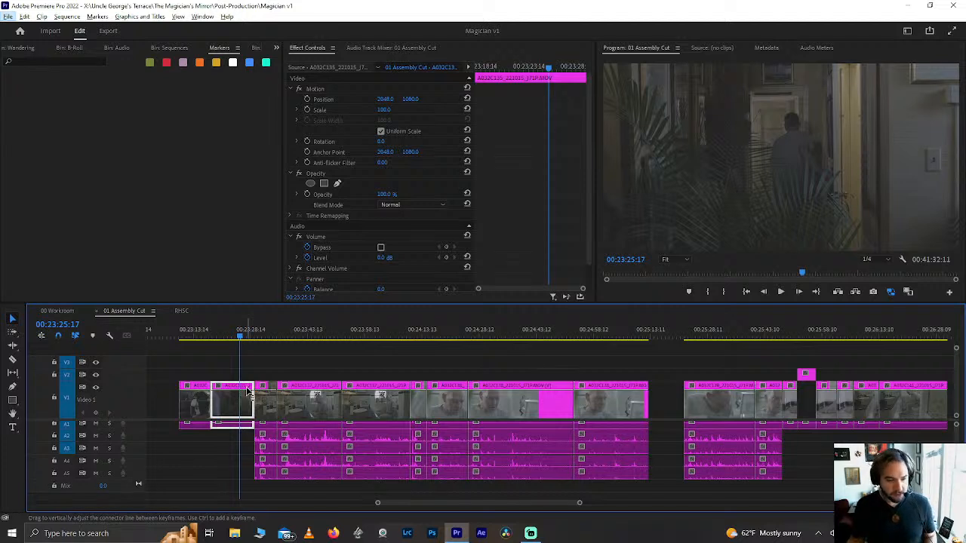
Step: Look over the magenta bathroom scene up to the gap at its end, and play from its opening faucet shot
{"action": "left_click", "coordinate": [361, 341]}
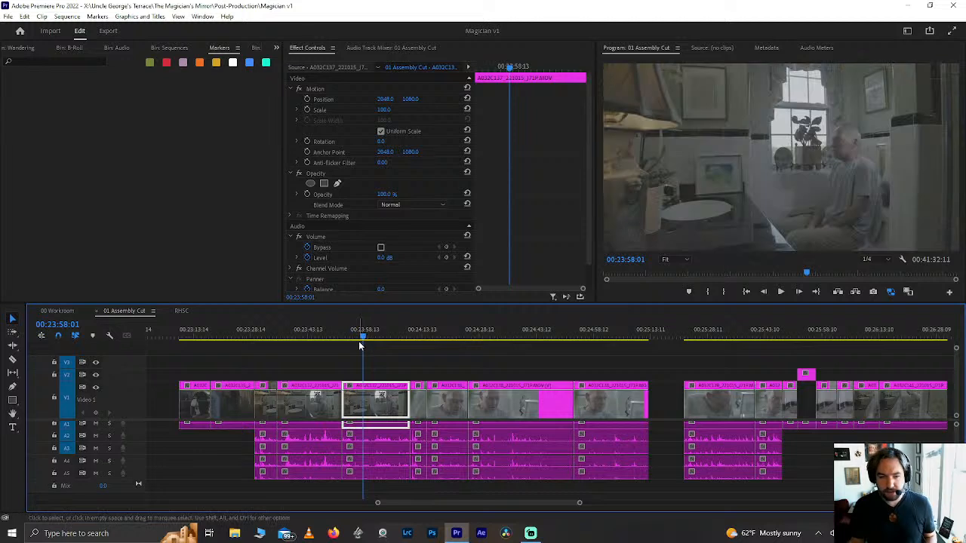
{"action": "scroll", "coordinate": [358, 341], "scroll_direction": "up", "scroll_amount": 5}
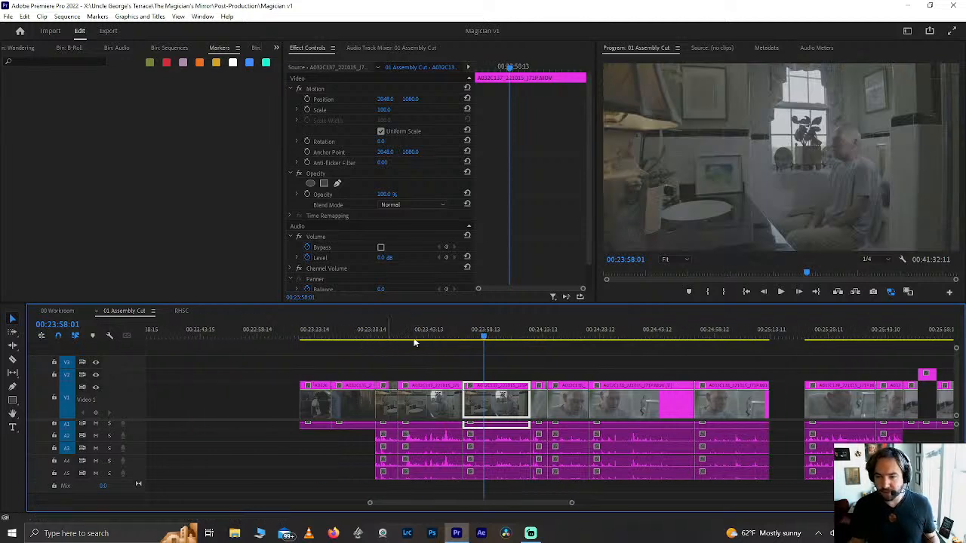
{"action": "scroll", "coordinate": [604, 354], "scroll_direction": "down", "scroll_amount": 8}
{"action": "left_click_drag", "start_coordinate": [717, 336], "coordinate": [607, 335]}
{"action": "scroll", "coordinate": [198, 345], "scroll_direction": "up", "scroll_amount": 4}
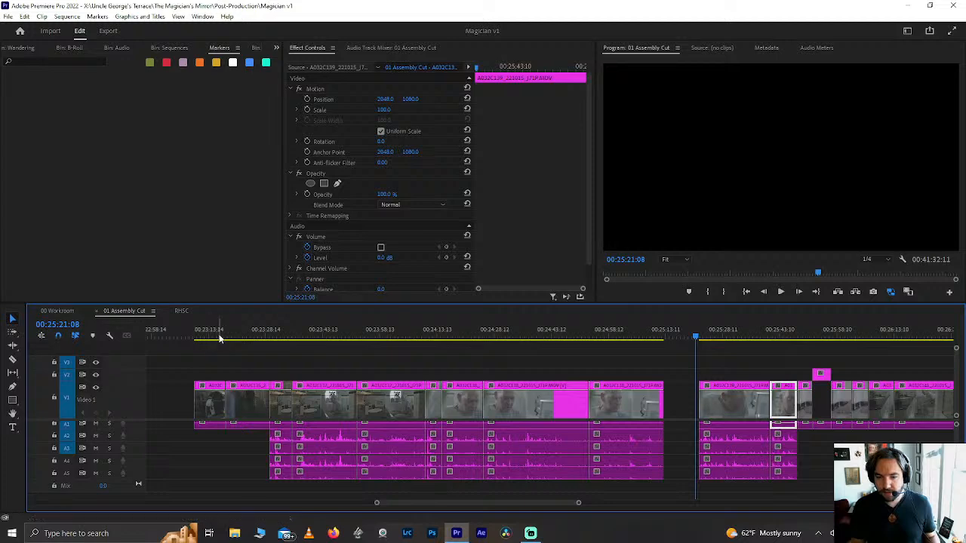
{"action": "left_click", "coordinate": [220, 338]}
{"action": "key", "text": "space"}
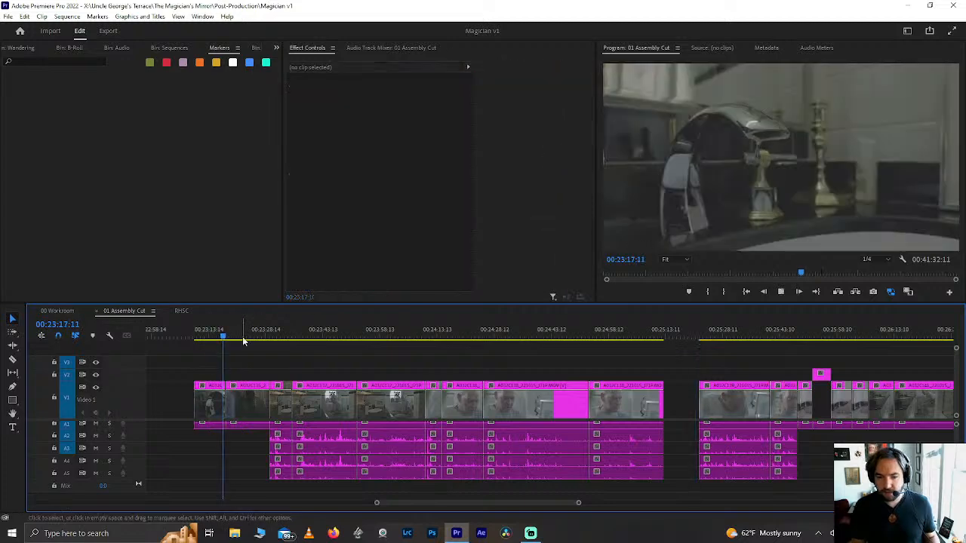
Step: Play and step frame by frame through the hallway shot, and play its cut into the wide bathroom shot
{"action": "left_click", "coordinate": [237, 337]}
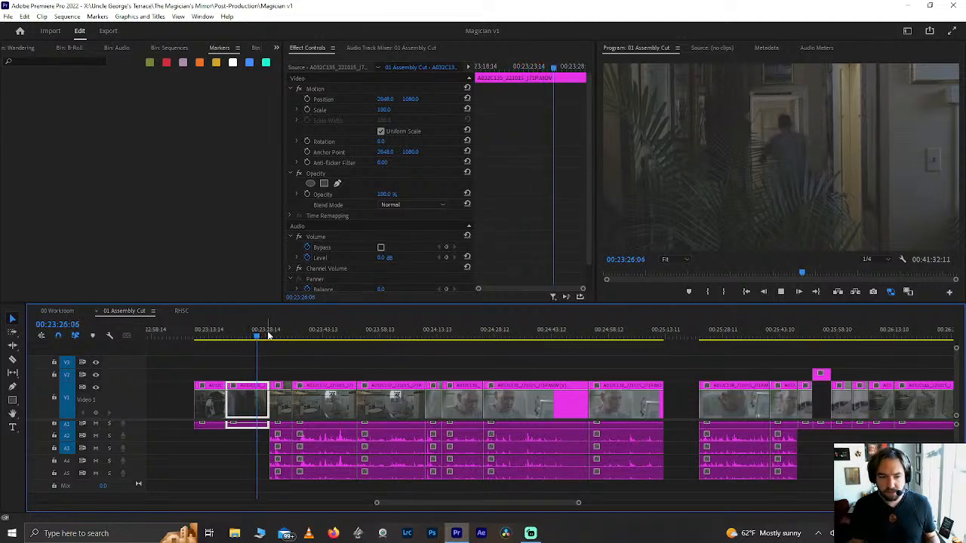
{"action": "key", "text": "space"}
{"action": "key", "text": "Right"}
{"action": "key", "text": "Right"}
{"action": "key", "text": "Right"}
{"action": "key", "text": "Right"}
{"action": "key", "text": "Right"}
{"action": "key", "text": "Right"}
{"action": "key", "text": "Right"}
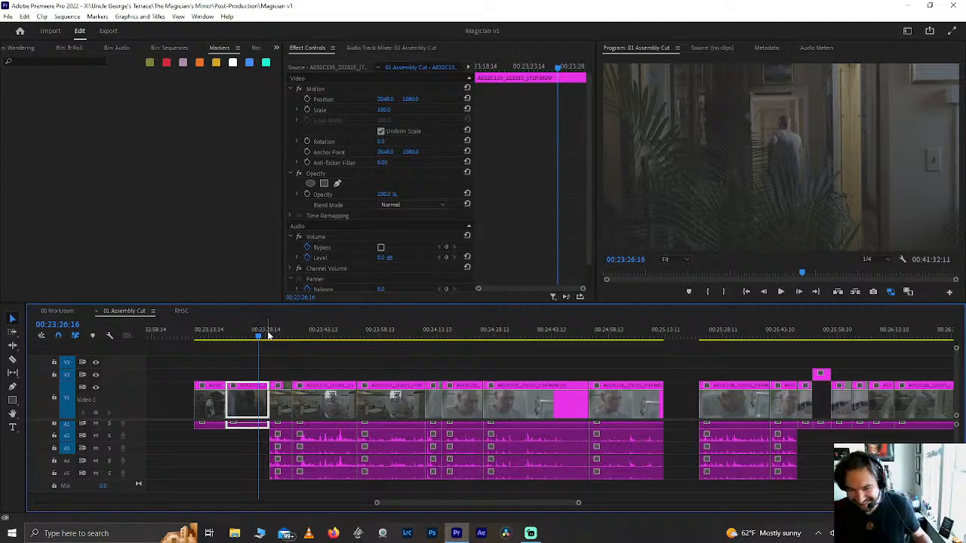
{"action": "scroll", "coordinate": [261, 410], "scroll_direction": "up", "scroll_amount": 5, "text": "alt"}
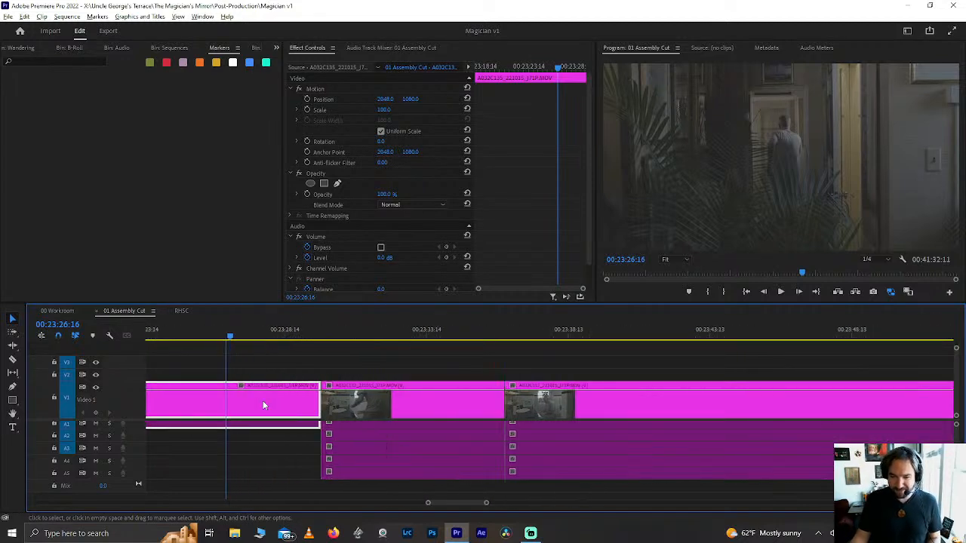
{"action": "left_click", "coordinate": [314, 335]}
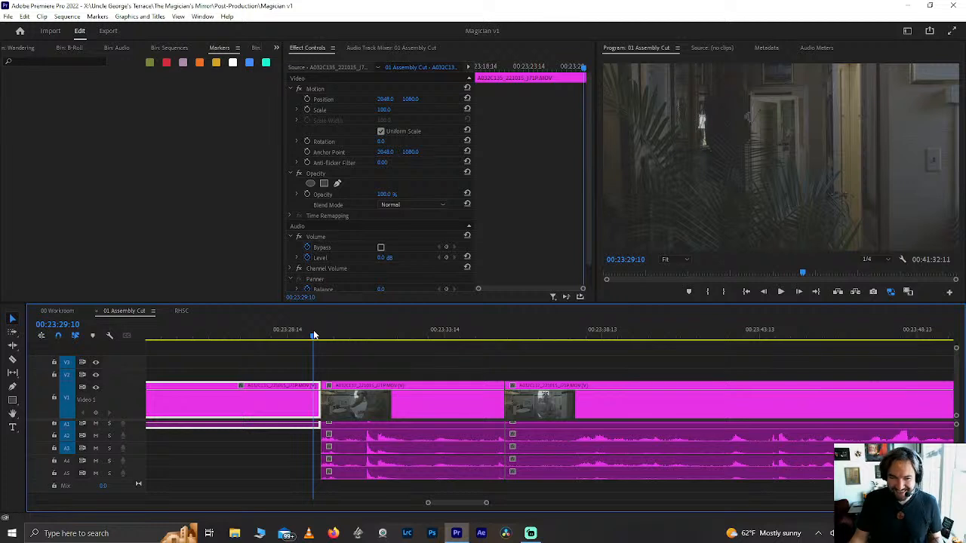
{"action": "key", "text": "space"}
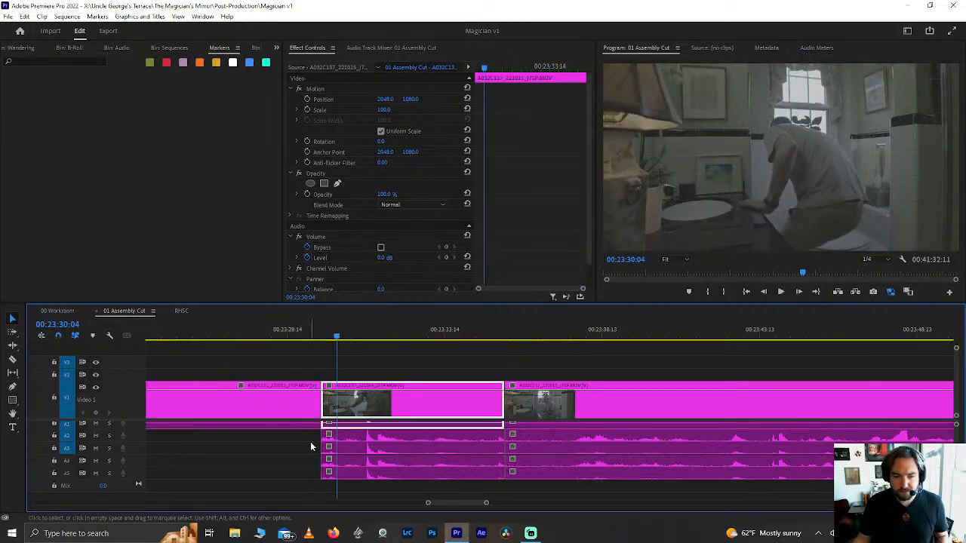
Step: Return to the light green garden scene, check its first two shots, and play the start of the first clip
{"action": "scroll", "coordinate": [310, 442], "scroll_direction": "down", "scroll_amount": 4}
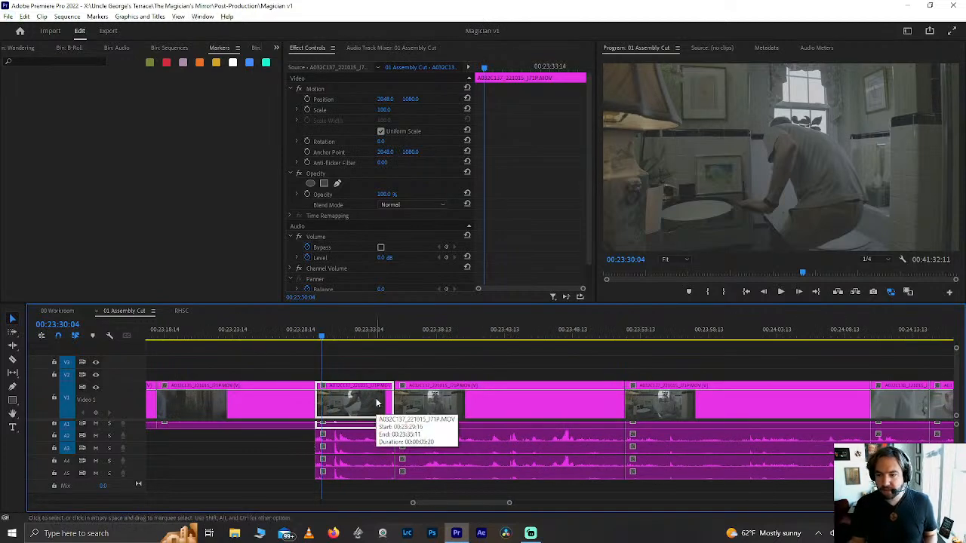
{"action": "scroll", "coordinate": [374, 397], "scroll_direction": "down", "scroll_amount": 6}
{"action": "scroll", "coordinate": [374, 397], "scroll_direction": "down", "scroll_amount": 5}
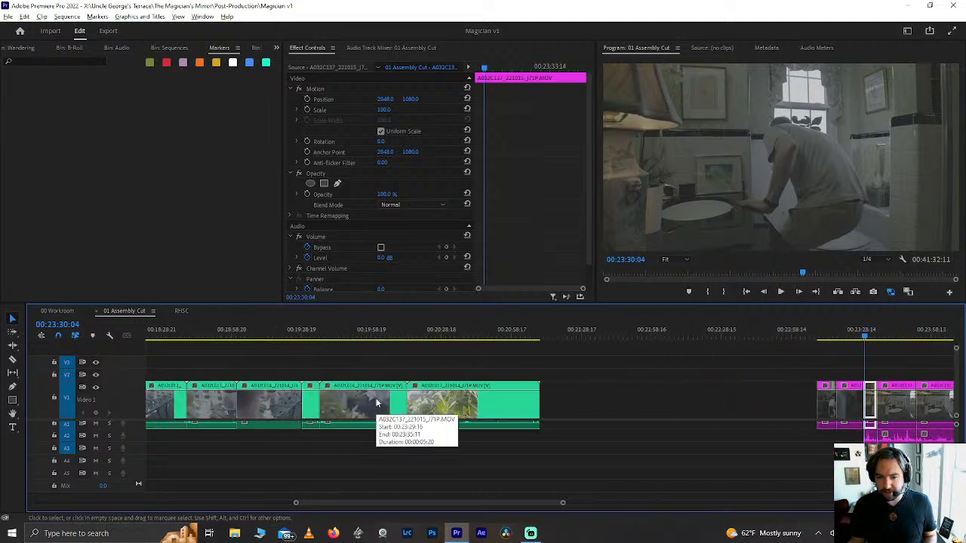
{"action": "scroll", "coordinate": [296, 369], "scroll_direction": "up", "scroll_amount": 3}
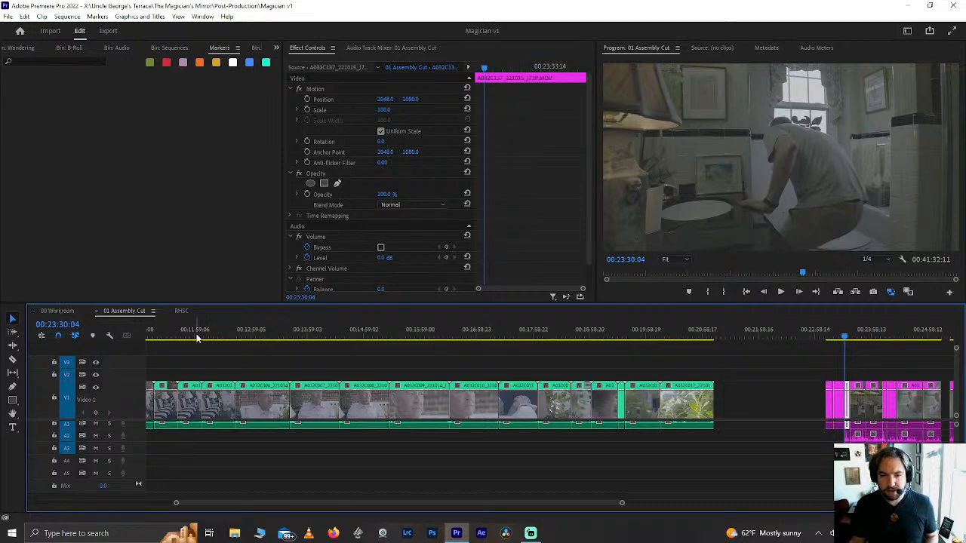
{"action": "left_click", "coordinate": [166, 334]}
{"action": "scroll", "coordinate": [166, 335], "scroll_direction": "up", "scroll_amount": 4}
{"action": "left_click", "coordinate": [365, 332]}
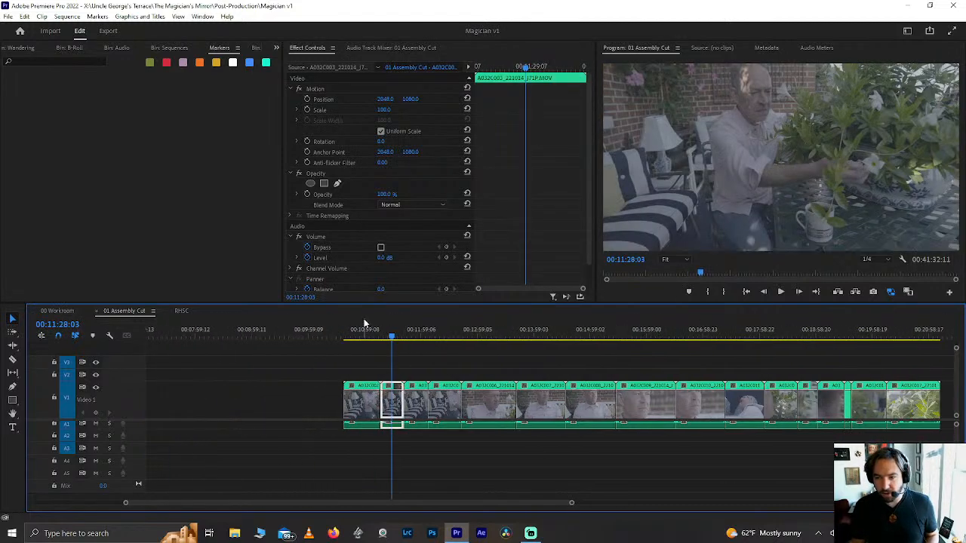
{"action": "scroll", "coordinate": [365, 326], "scroll_direction": "up", "scroll_amount": 2}
{"action": "scroll", "coordinate": [365, 326], "scroll_direction": "down", "scroll_amount": 4}
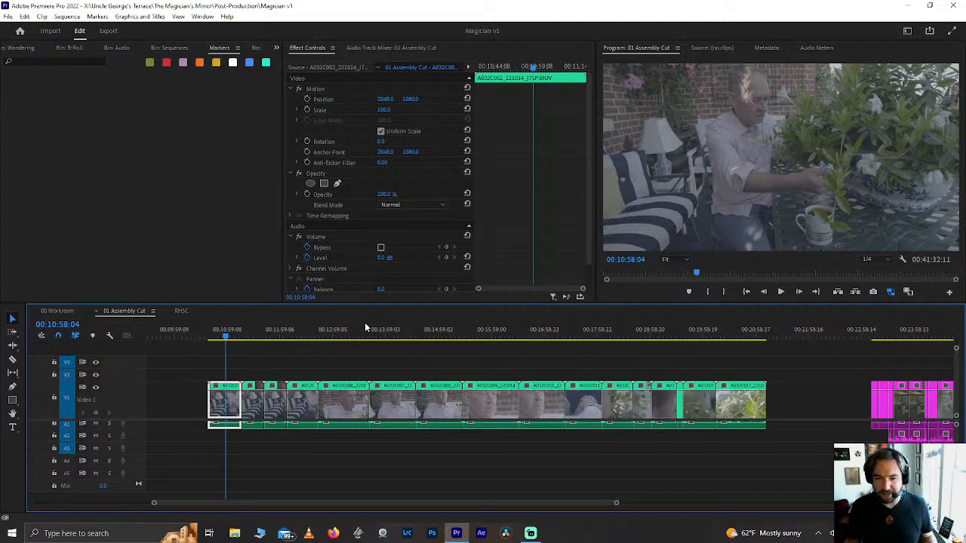
{"action": "left_click", "coordinate": [209, 337]}
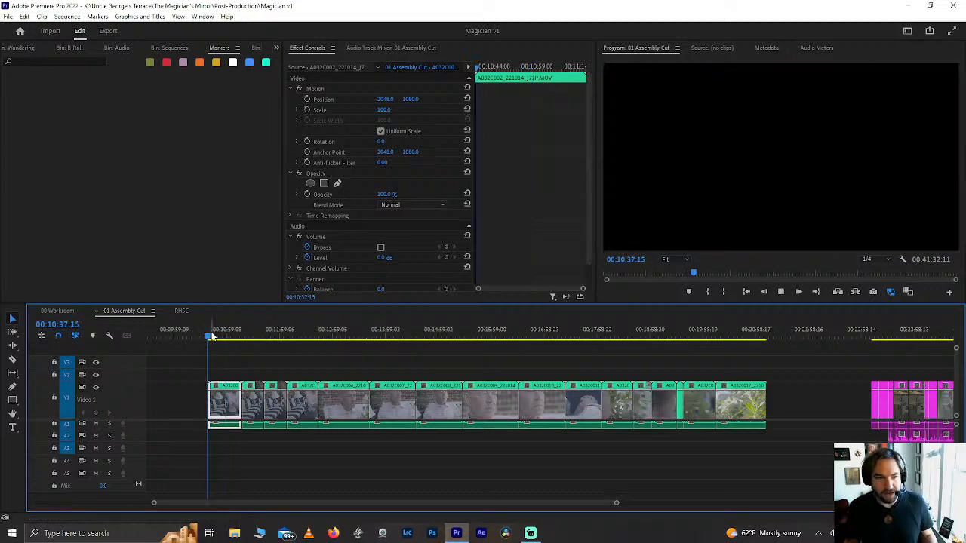
{"action": "key", "text": "space"}
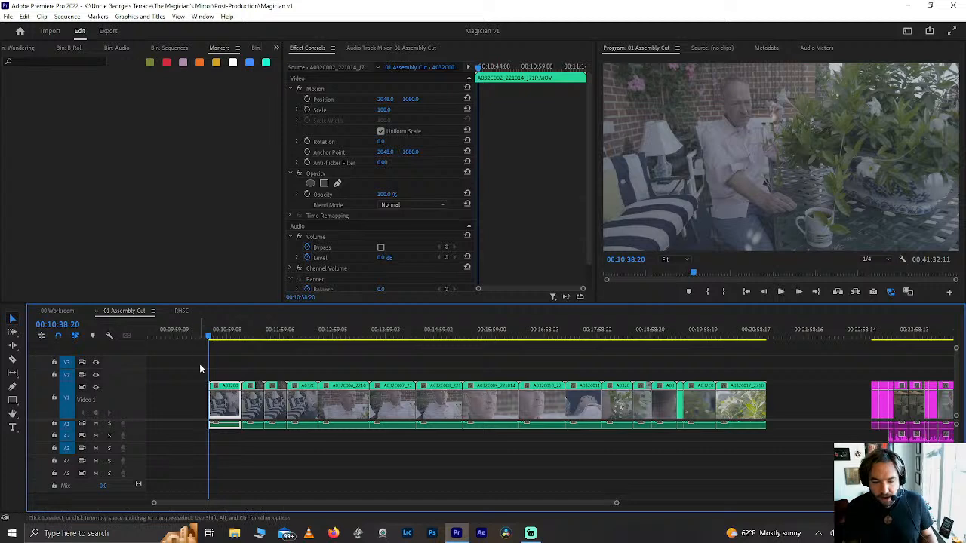
Step: Compare the closing flower shot of the garden scene with the man's seated shots in the middle of the scene
{"action": "scroll", "coordinate": [213, 386], "scroll_direction": "up", "scroll_amount": 1}
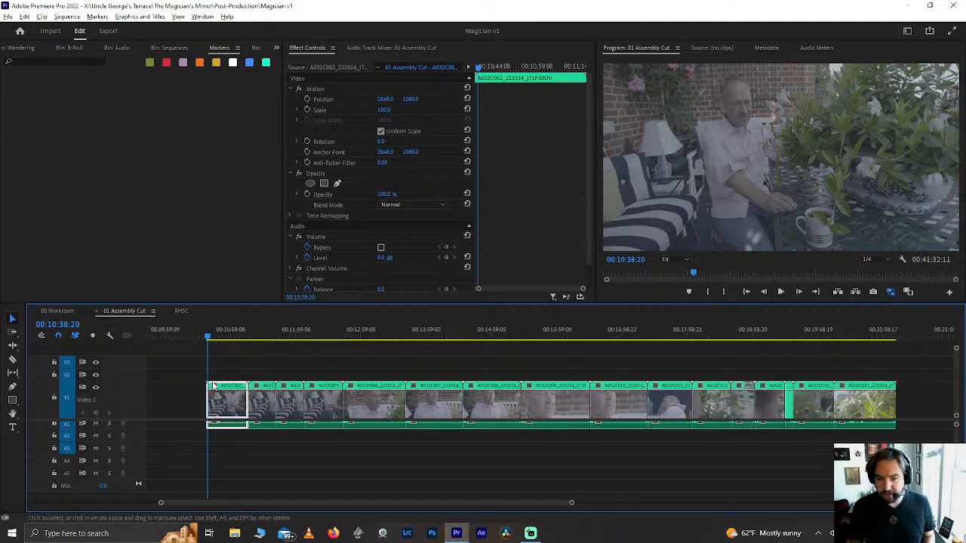
{"action": "left_click", "coordinate": [839, 331]}
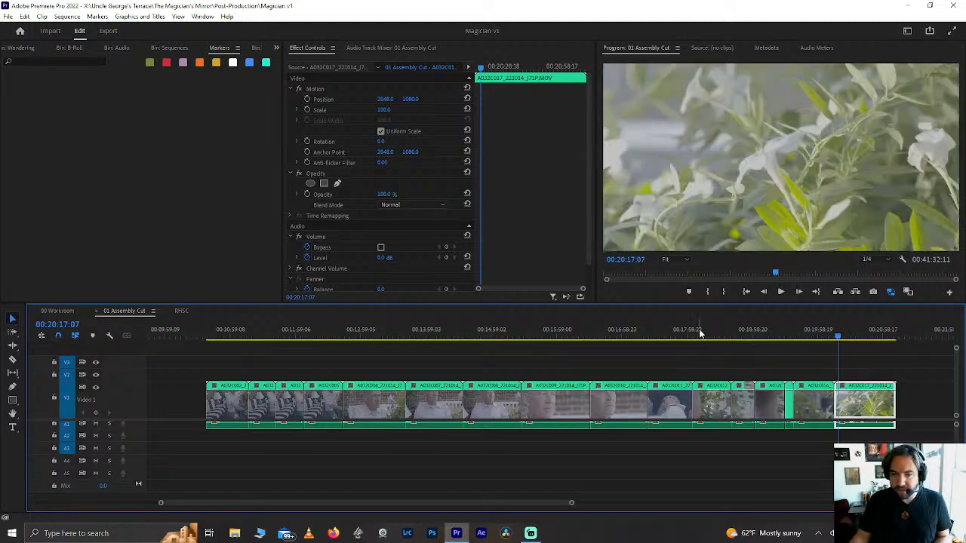
{"action": "left_click", "coordinate": [445, 337]}
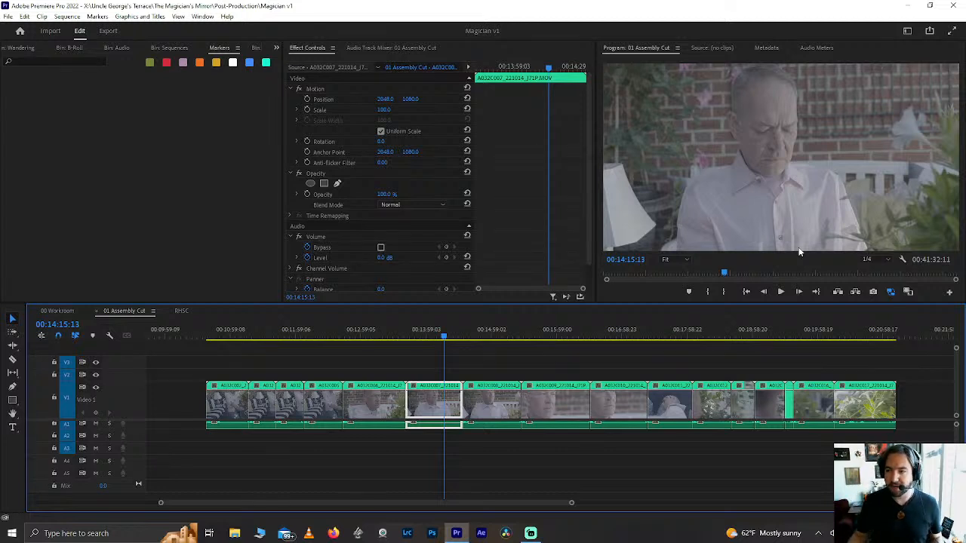
{"action": "left_click", "coordinate": [379, 338]}
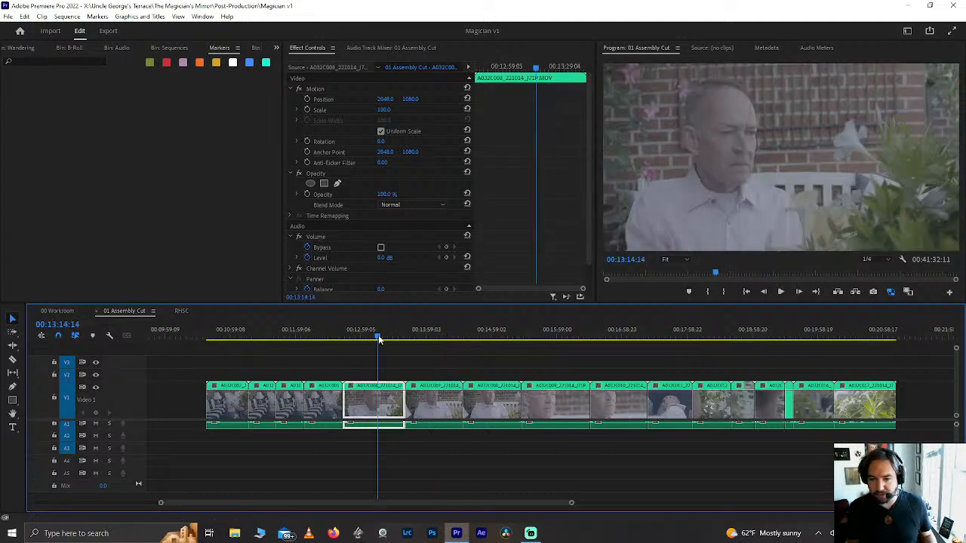
{"action": "left_click", "coordinate": [441, 330]}
{"action": "left_click", "coordinate": [478, 329]}
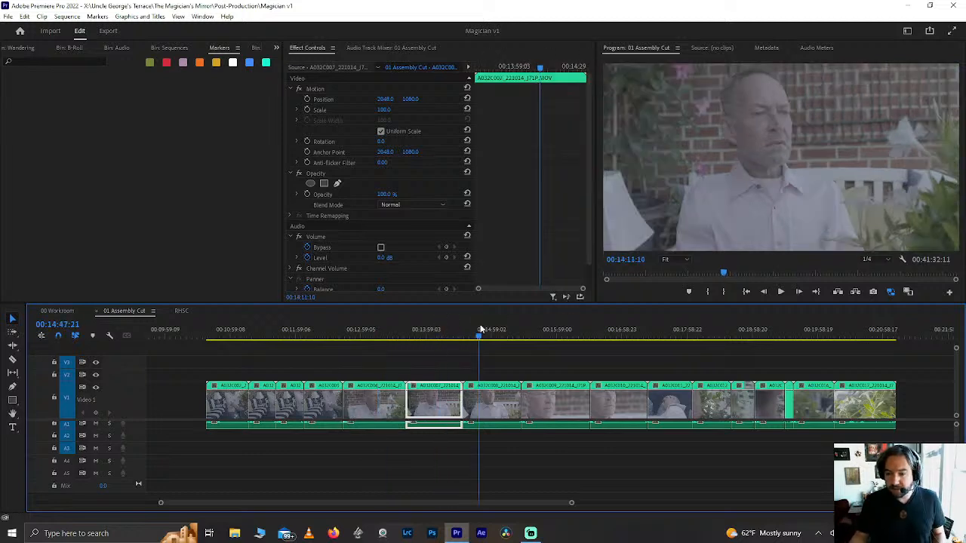
Step: Look through the second half of the garden scene, from the man's seated close-ups to the shots of his hands in his lap
{"action": "left_click", "coordinate": [551, 330]}
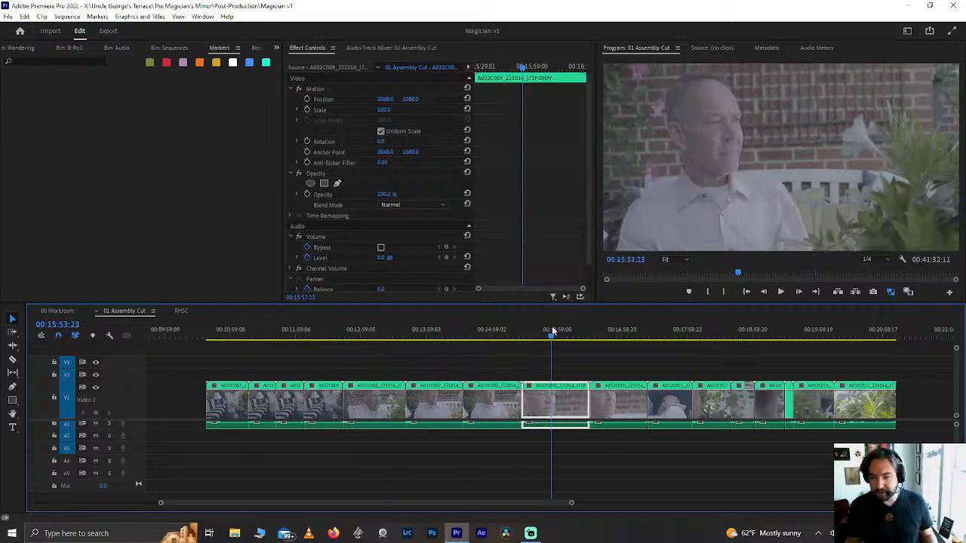
{"action": "left_click", "coordinate": [608, 333]}
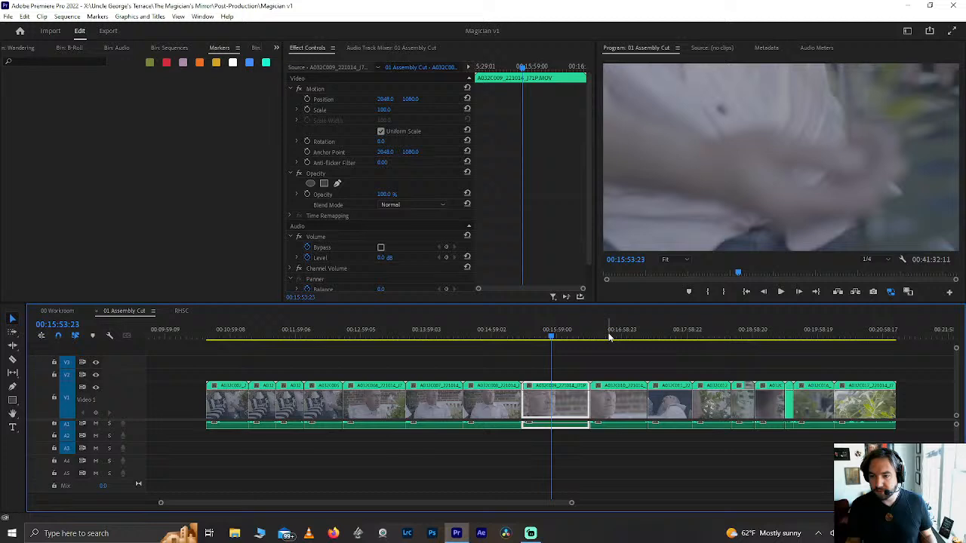
{"action": "left_click", "coordinate": [655, 334]}
{"action": "left_click", "coordinate": [717, 338]}
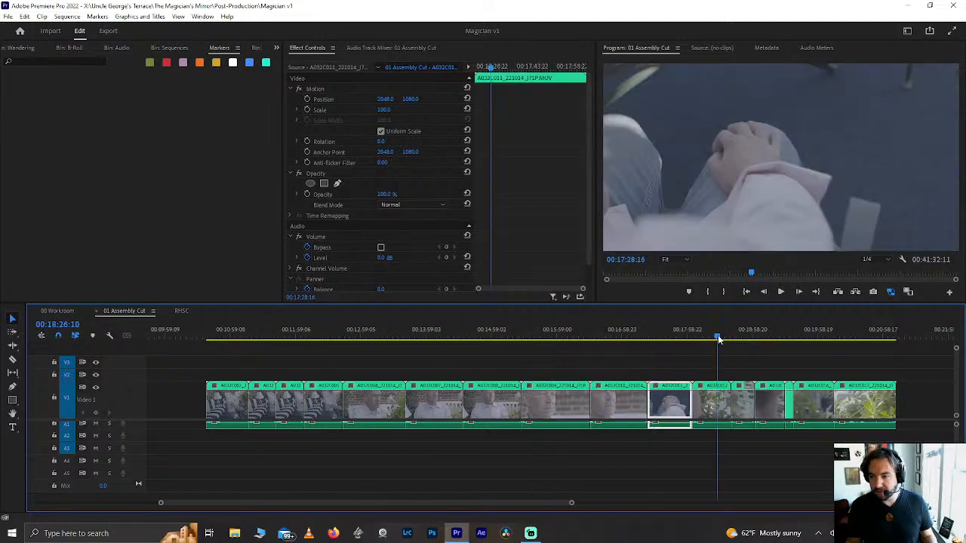
Step: Return to the wide opening clip of the garden scene, select it, and play from its middle
{"action": "left_click", "coordinate": [227, 333]}
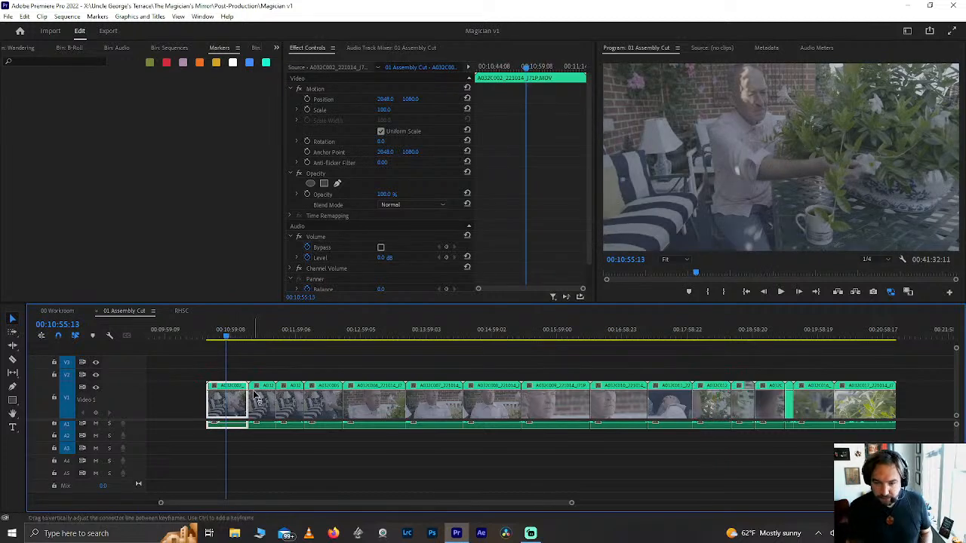
{"action": "scroll", "coordinate": [254, 396], "scroll_direction": "up", "scroll_amount": 3}
{"action": "scroll", "coordinate": [255, 396], "scroll_direction": "left", "scroll_amount": 3}
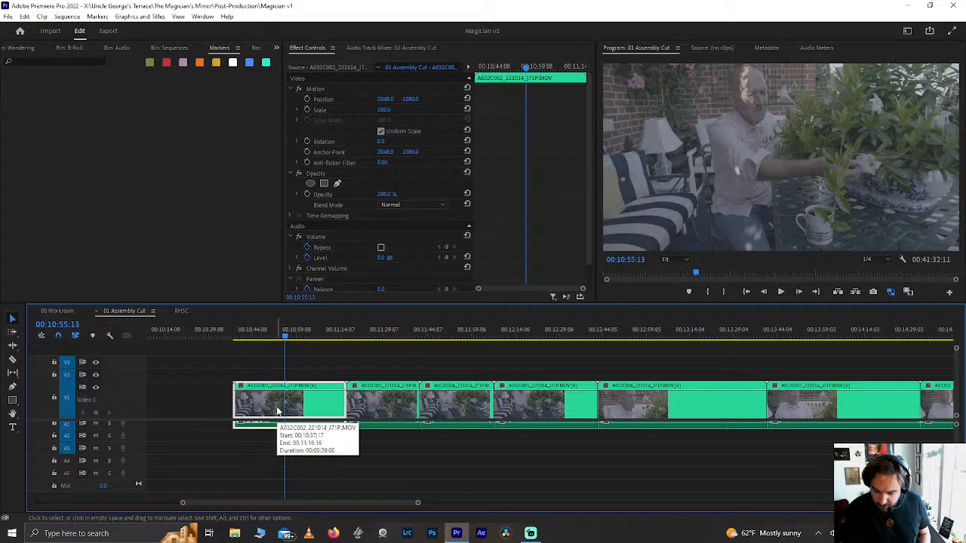
{"action": "left_click", "coordinate": [287, 413]}
{"action": "scroll", "coordinate": [289, 415], "scroll_direction": "down", "scroll_amount": 1}
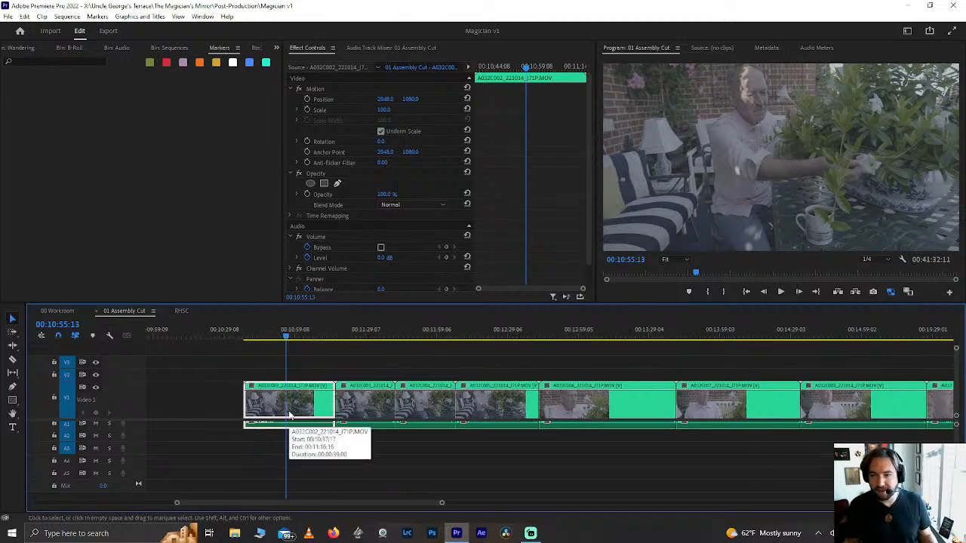
{"action": "key", "text": "space"}
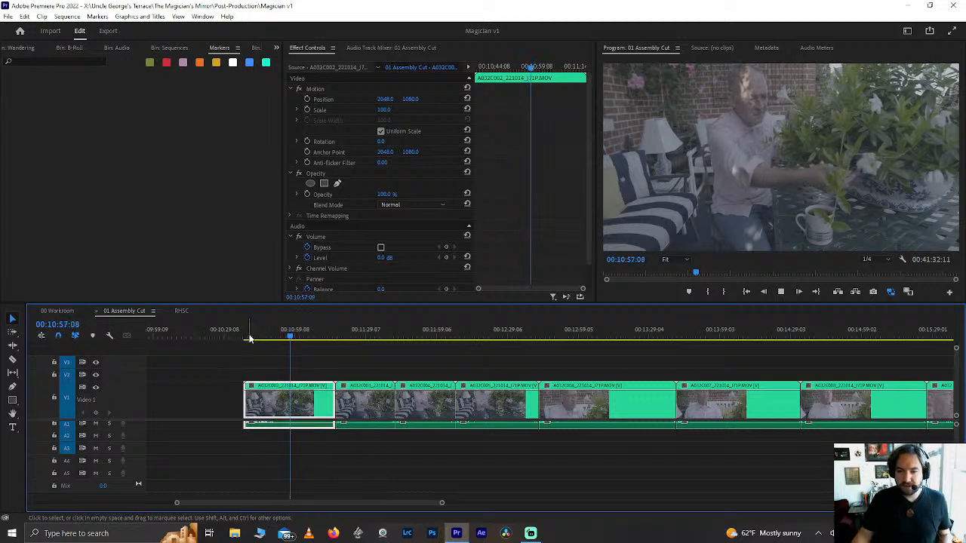
Step: Replay the early part of the opening garden clip, and check the man's action again near its end
{"action": "left_click_drag", "start_coordinate": [249, 339], "coordinate": [267, 337]}
{"action": "left_click_drag", "start_coordinate": [268, 335], "coordinate": [265, 336]}
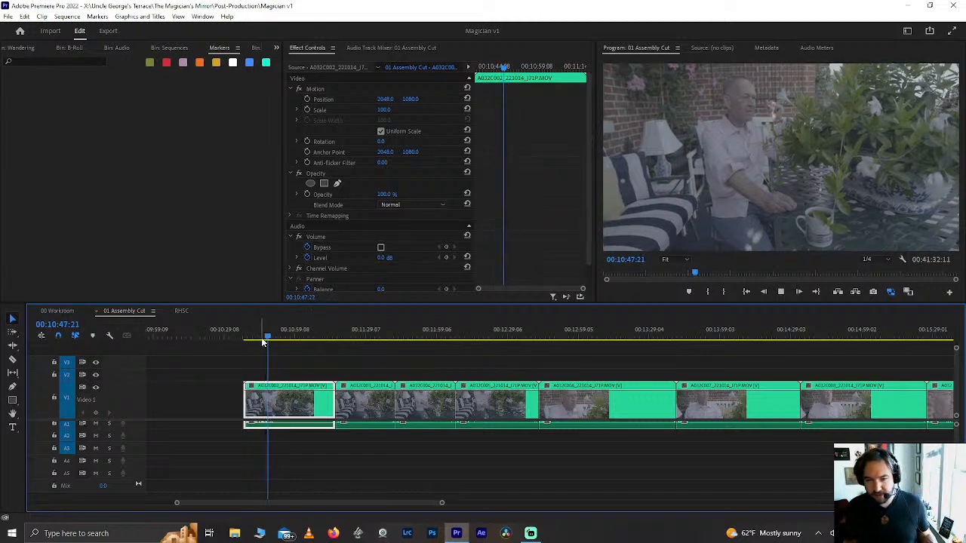
{"action": "left_click", "coordinate": [255, 339]}
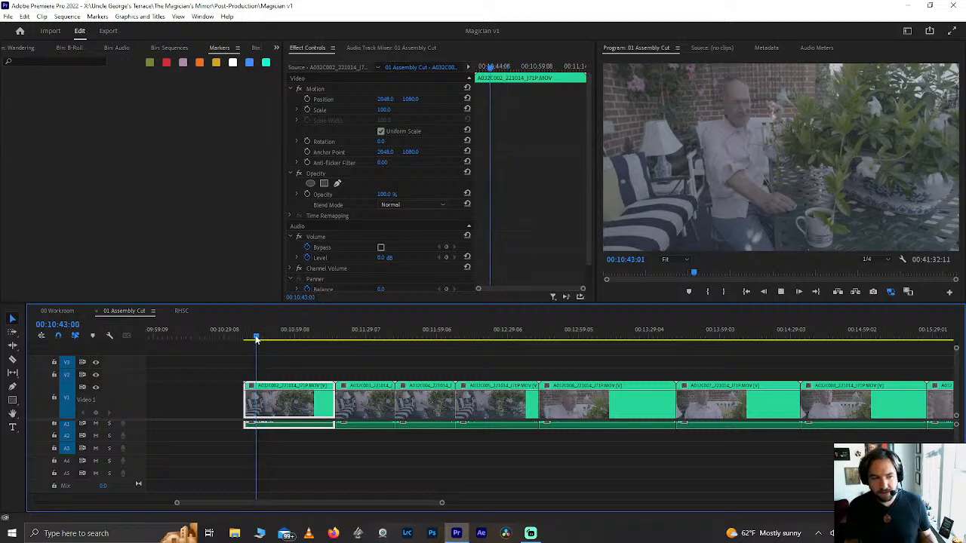
{"action": "left_click", "coordinate": [311, 337]}
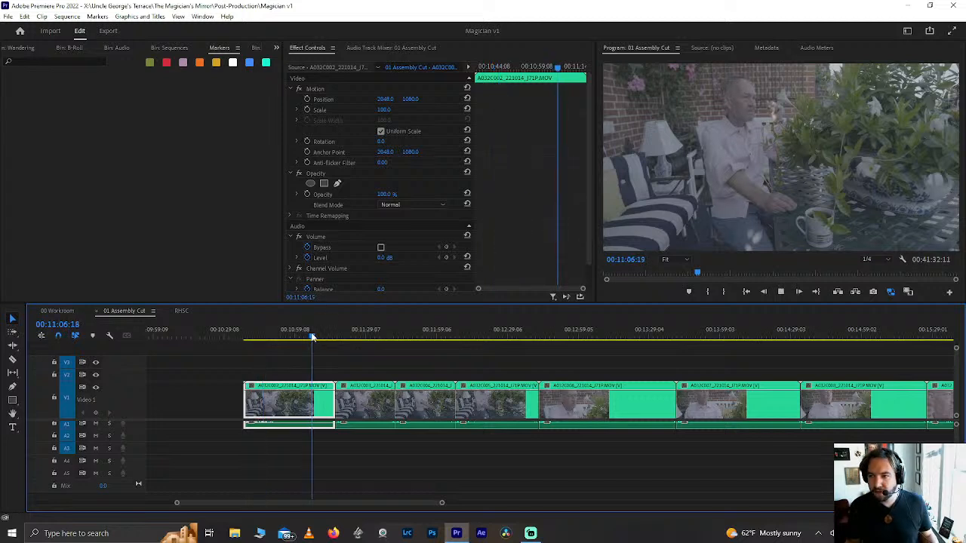
{"action": "key", "text": "space"}
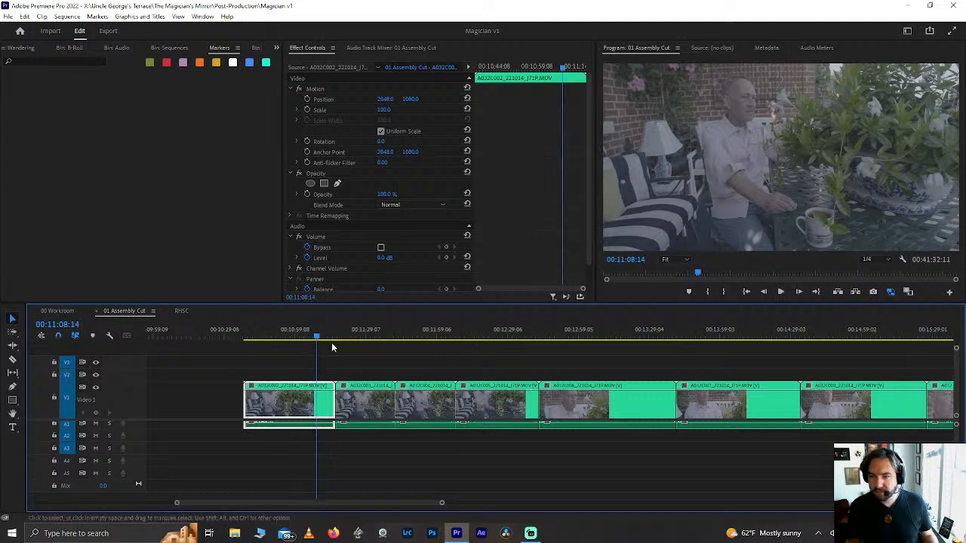
Step: Save the project and lower the program monitor's playback resolution to 1/8
{"action": "key", "text": "ctrl+s"}
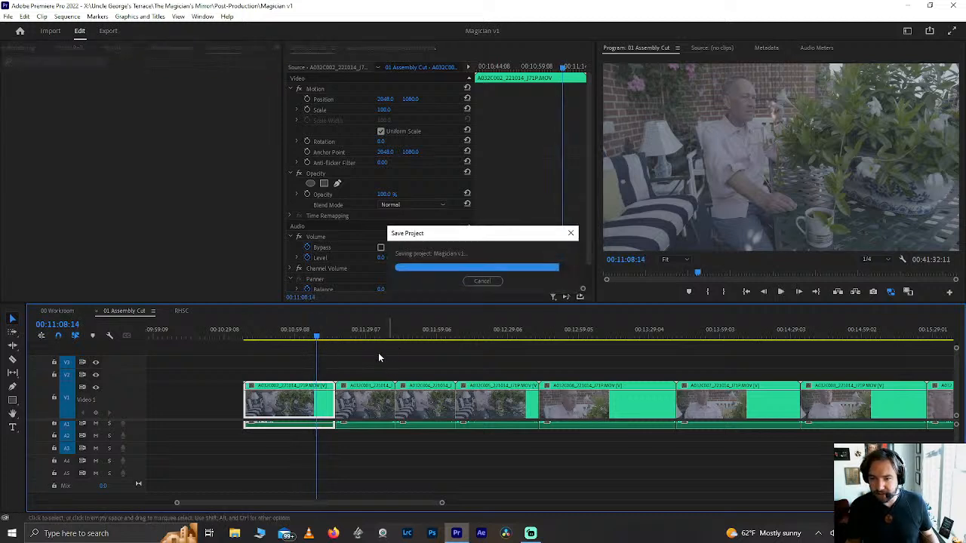
{"action": "key", "text": "space"}
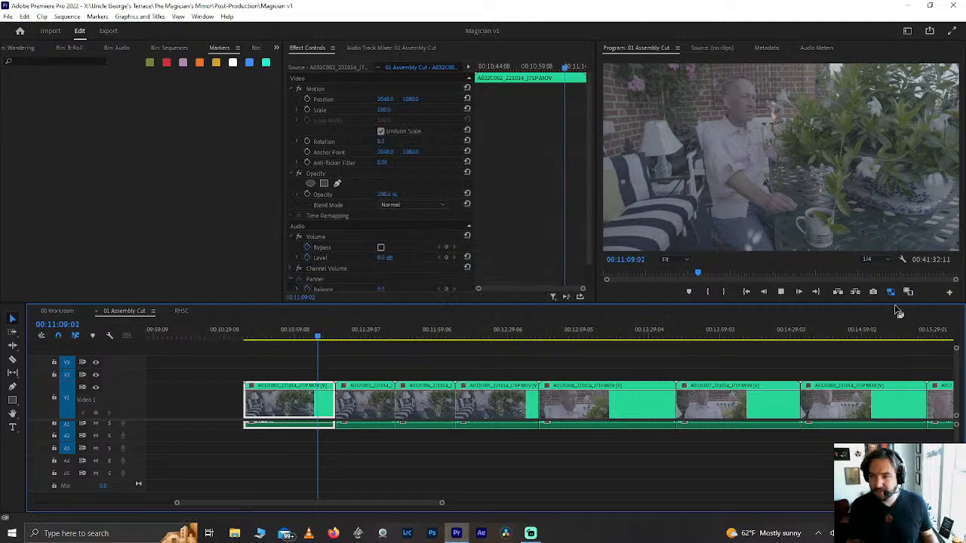
{"action": "left_click", "coordinate": [876, 259]}
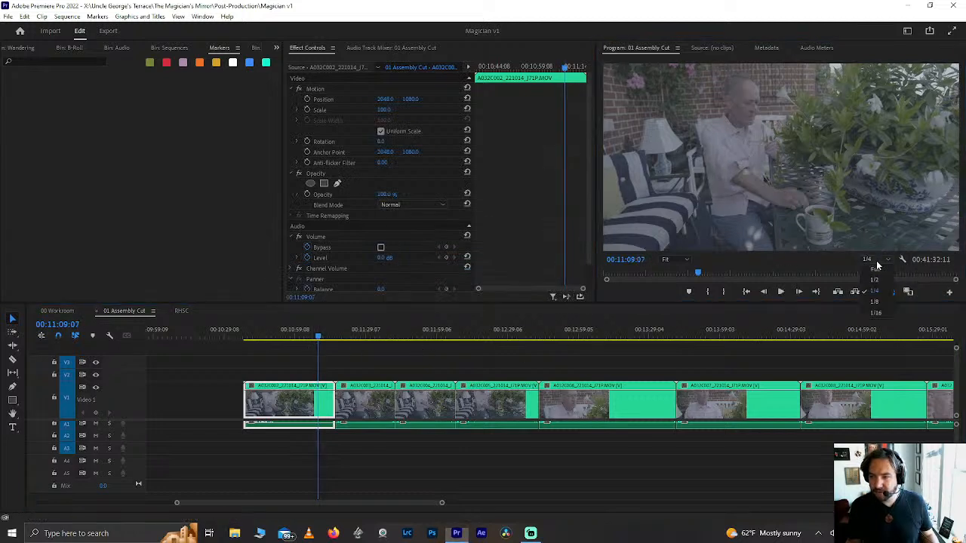
{"action": "left_click", "coordinate": [887, 303]}
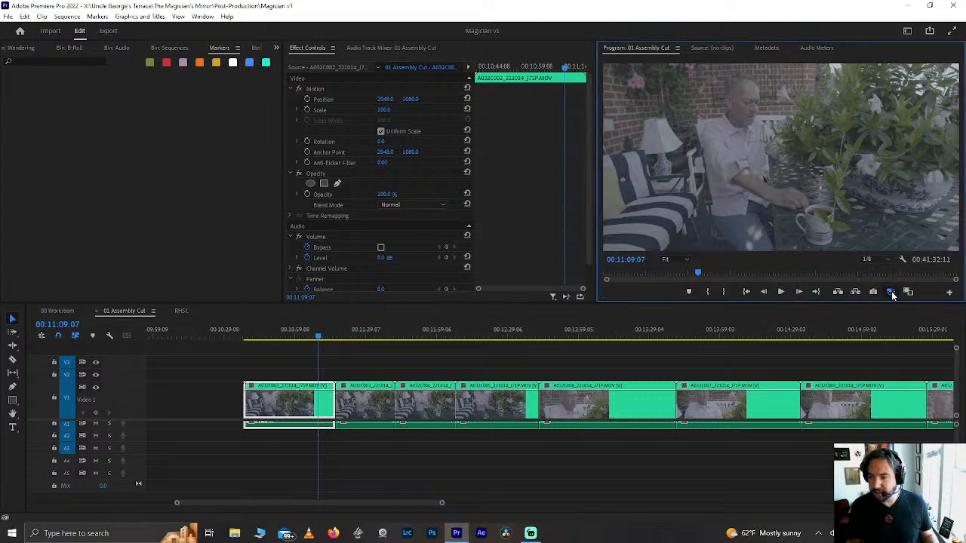
Step: Play the end of the opening garden clip, and play part of the second wide clip for comparison
{"action": "left_click", "coordinate": [309, 339]}
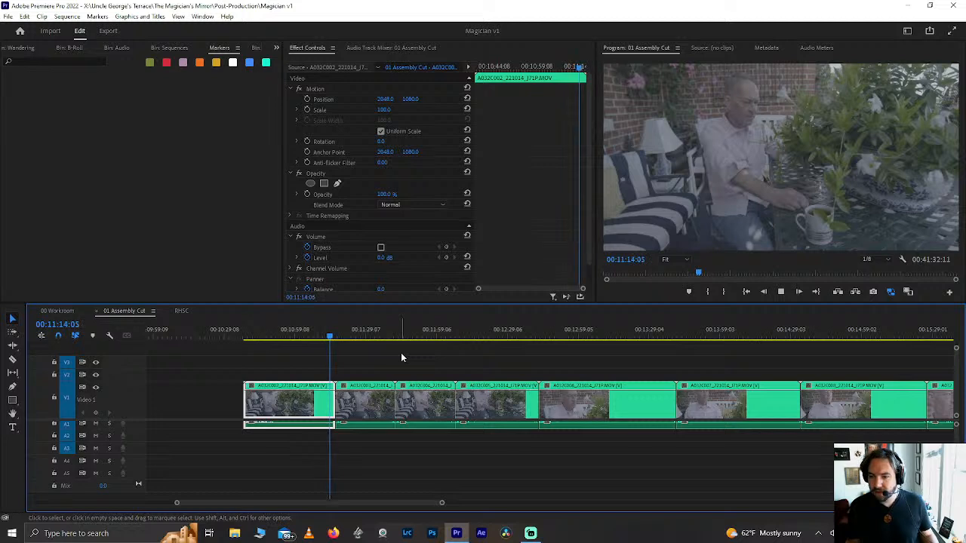
{"action": "key", "text": "space"}
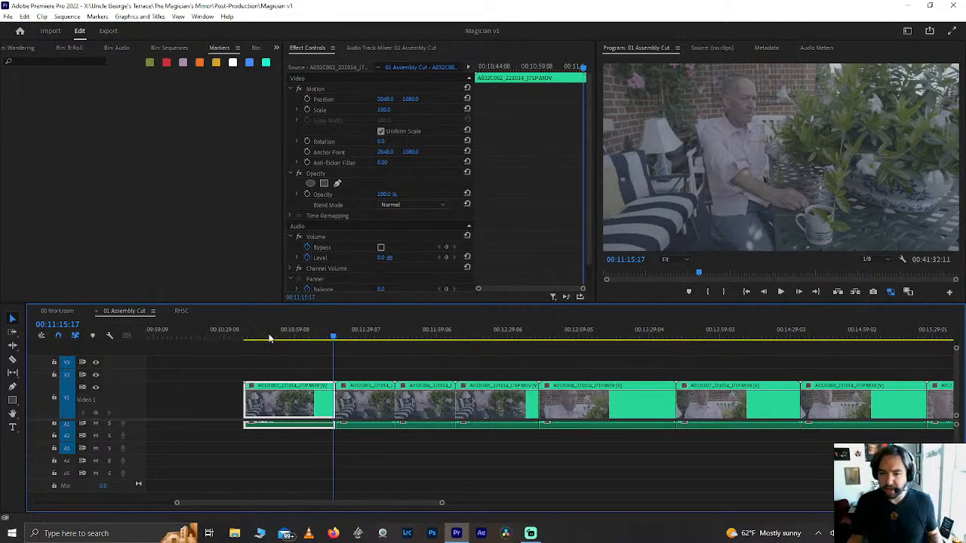
{"action": "left_click", "coordinate": [366, 333]}
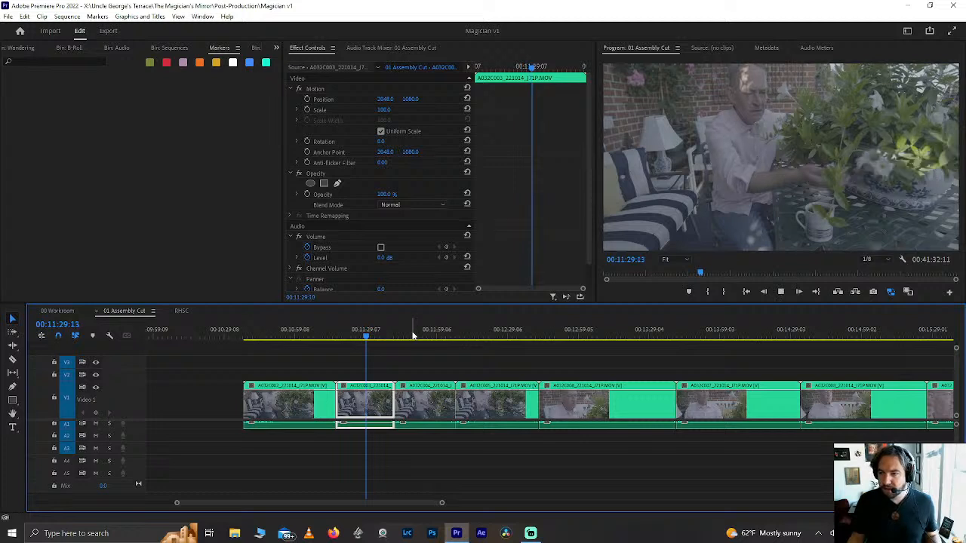
{"action": "key", "text": "space"}
Step: Skim the middle of the garden scene, sampling the man's seated shots, his close-up and the shot of his hands
{"action": "scroll", "coordinate": [431, 386], "scroll_direction": "down", "scroll_amount": 10}
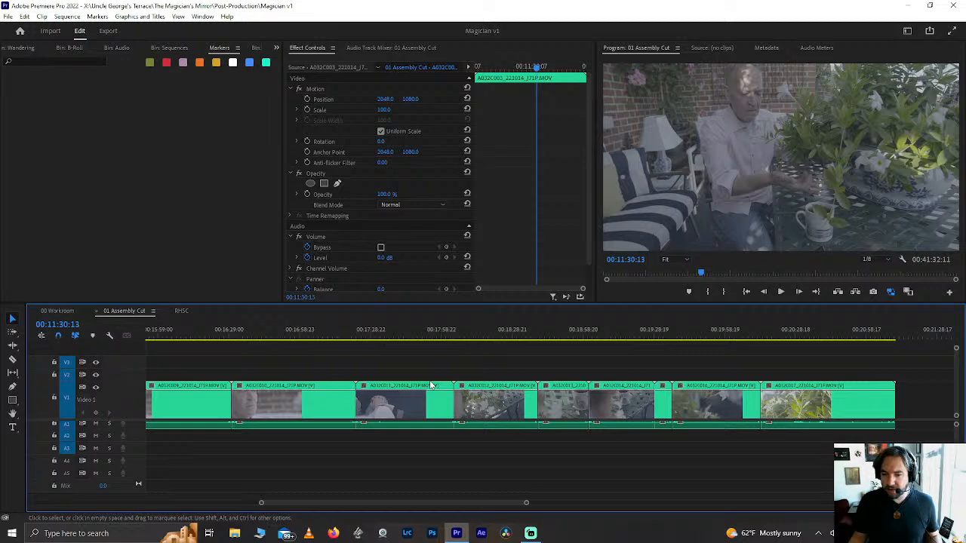
{"action": "scroll", "coordinate": [529, 431], "scroll_direction": "down", "scroll_amount": 5}
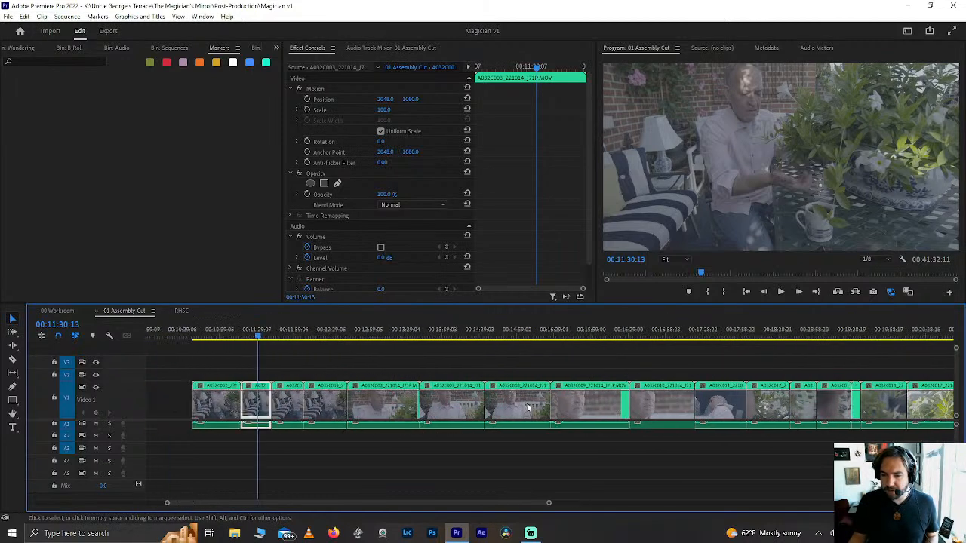
{"action": "scroll", "coordinate": [528, 407], "scroll_direction": "up", "scroll_amount": 4}
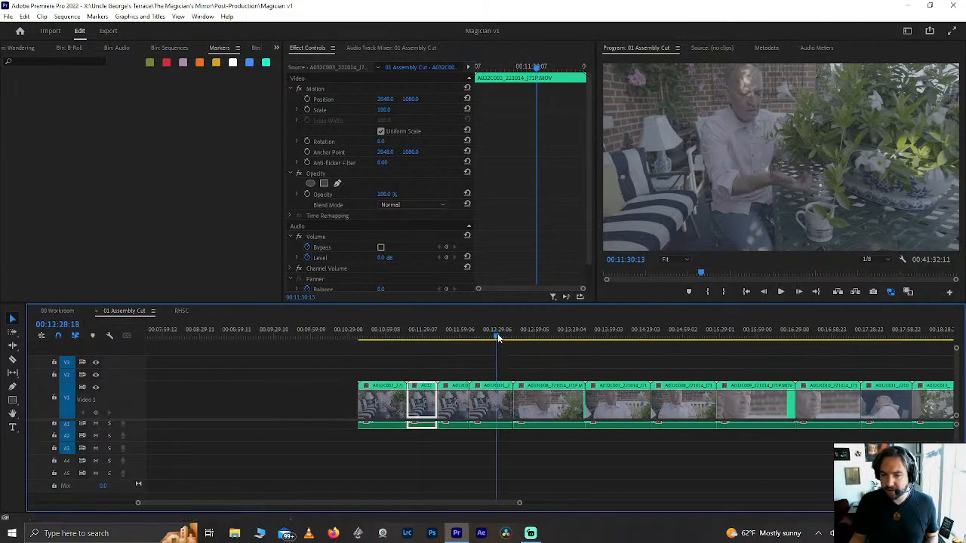
{"action": "left_click_drag", "start_coordinate": [498, 337], "coordinate": [535, 337]}
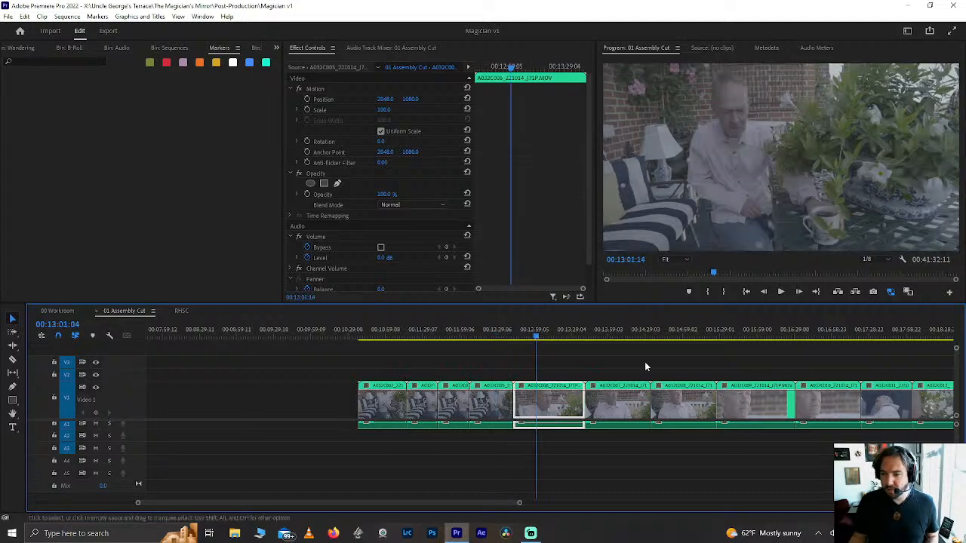
{"action": "left_click", "coordinate": [675, 338]}
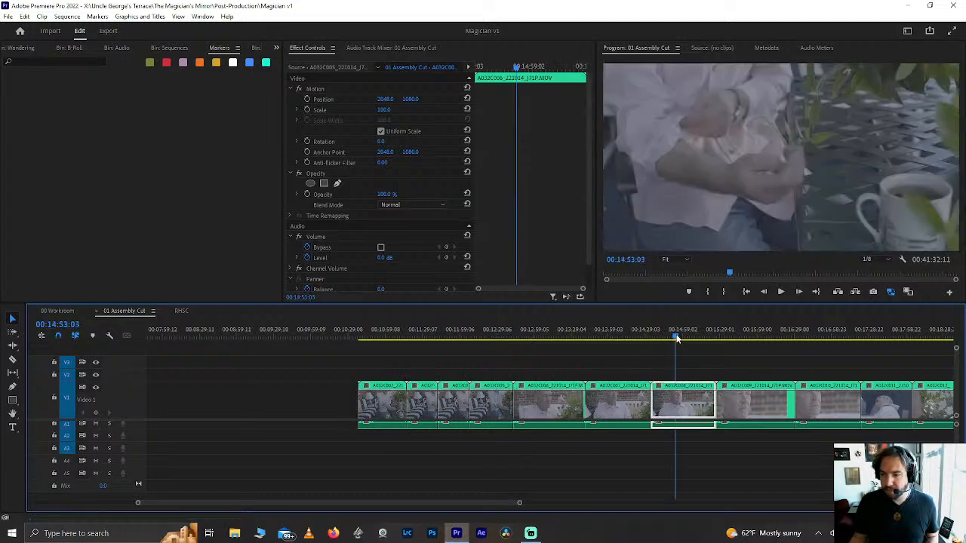
{"action": "scroll", "coordinate": [677, 338], "scroll_direction": "down", "scroll_amount": 5}
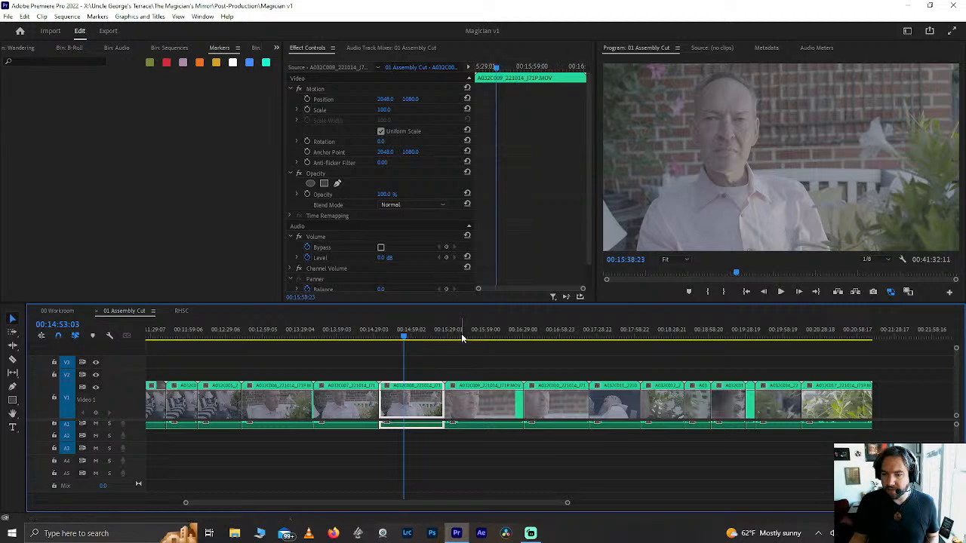
{"action": "left_click", "coordinate": [462, 337]}
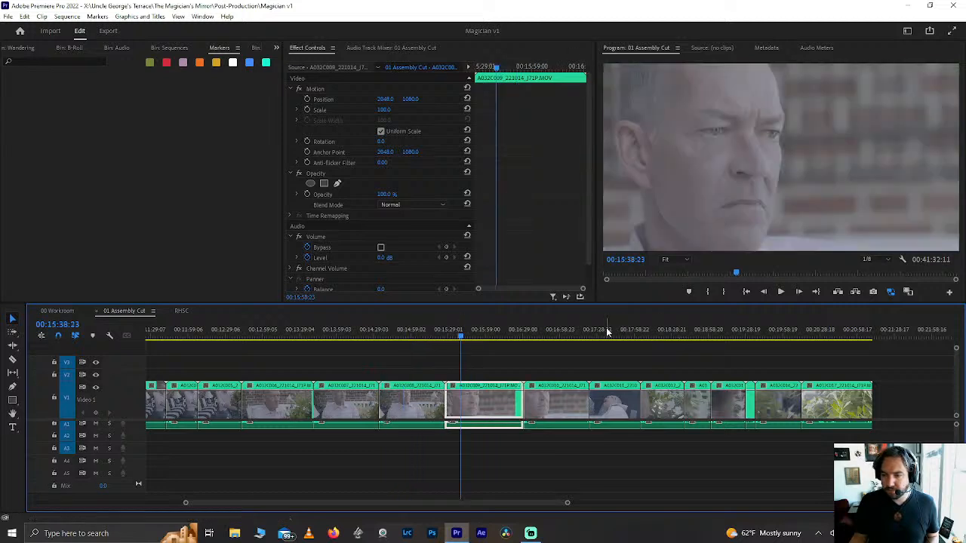
{"action": "left_click", "coordinate": [607, 333]}
{"action": "left_click", "coordinate": [668, 333]}
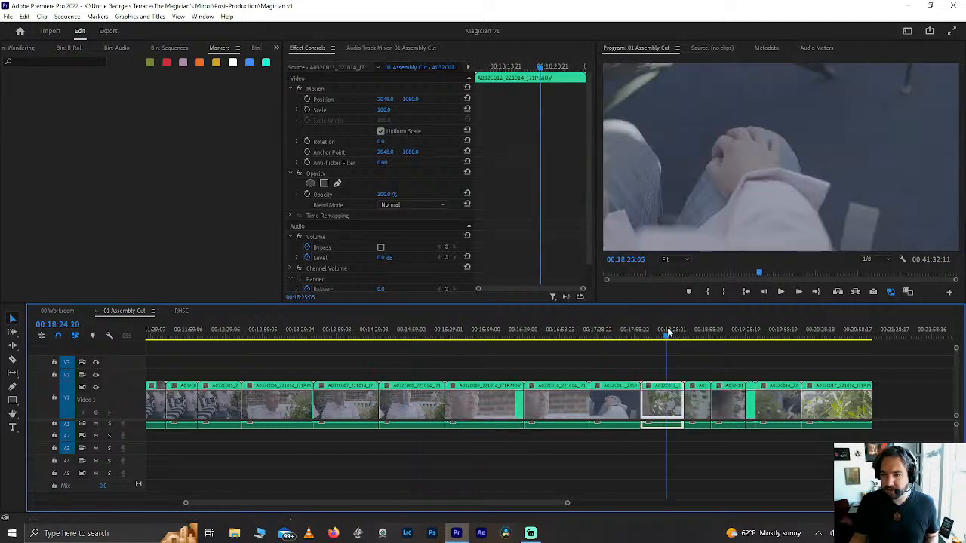
Step: Review the last shots of the garden scene, from the hands in the lap through the mug and flower shots to the closing plant shot
{"action": "scroll", "coordinate": [505, 352], "scroll_direction": "down", "scroll_amount": 4}
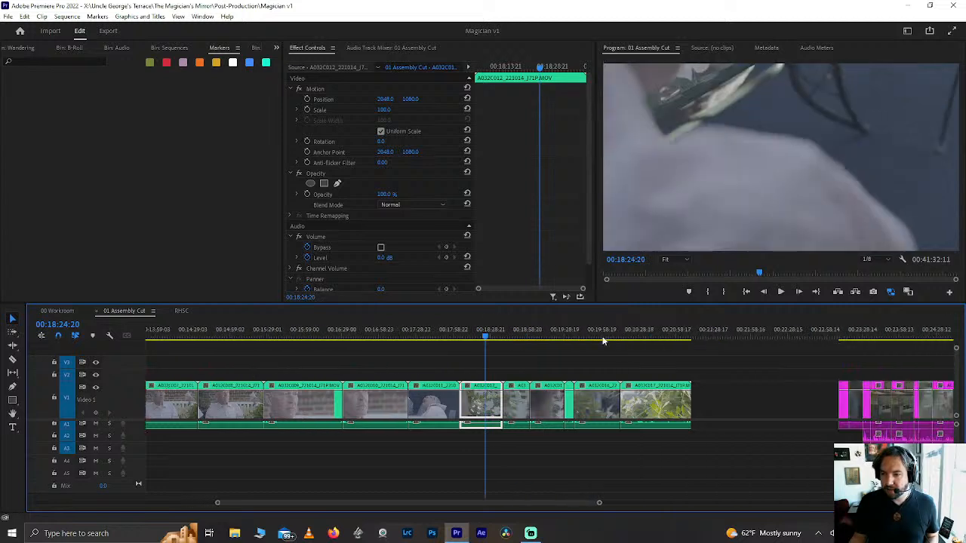
{"action": "left_click", "coordinate": [442, 334]}
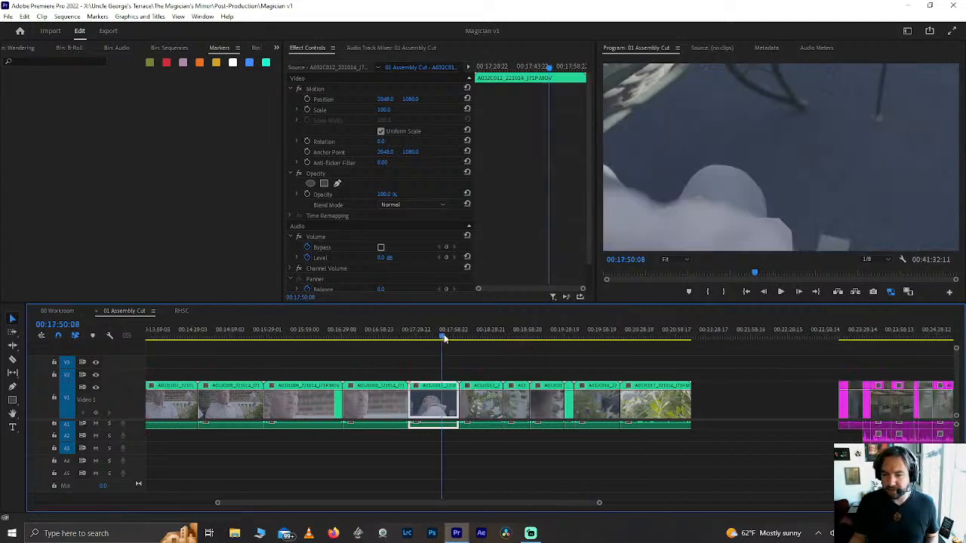
{"action": "left_click", "coordinate": [506, 337]}
{"action": "left_click", "coordinate": [580, 334]}
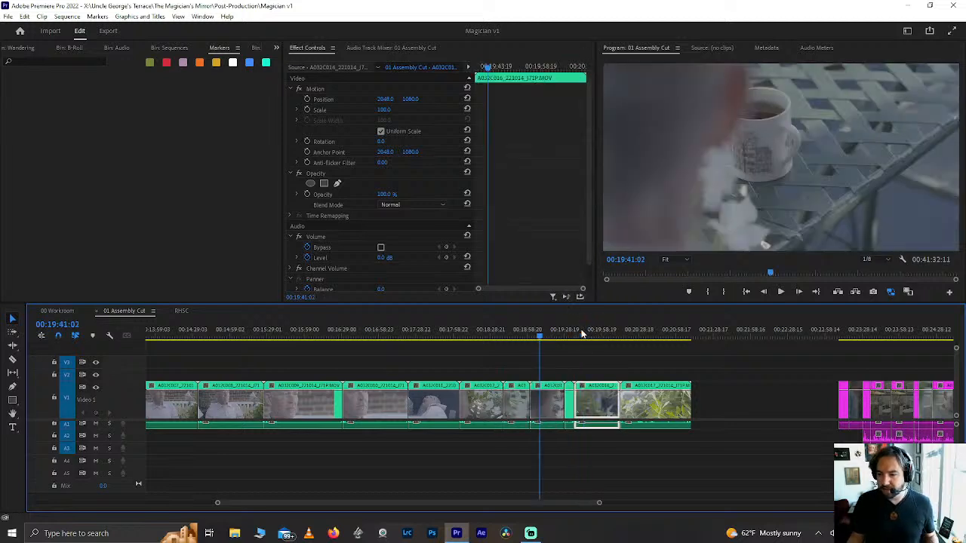
{"action": "left_click", "coordinate": [594, 334]}
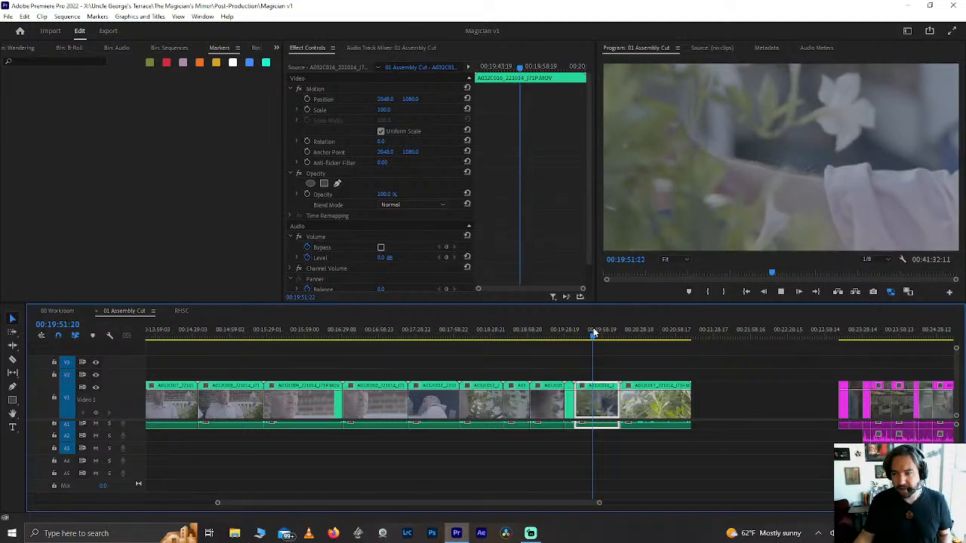
{"action": "left_click", "coordinate": [640, 335]}
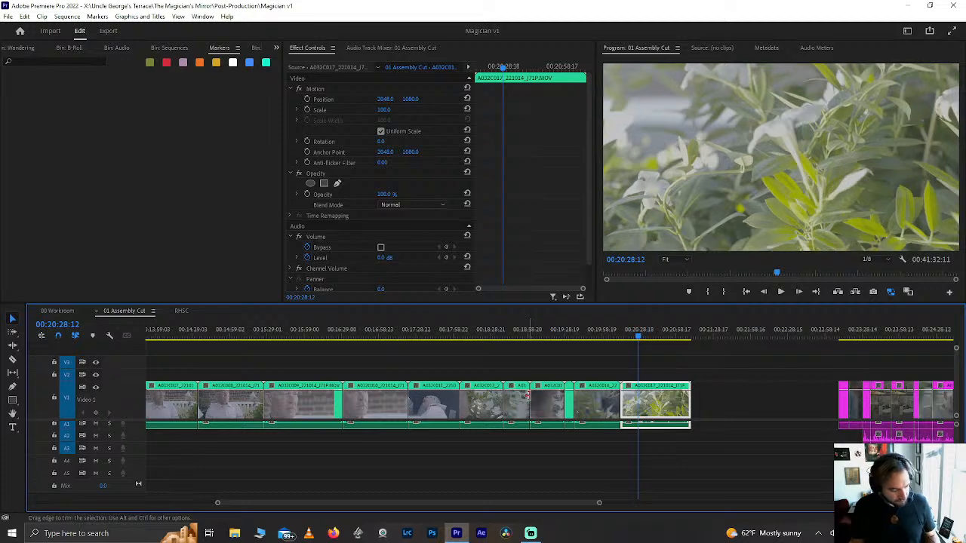
Step: Save the project, and return to the opening garden clip with the whole assembly cut fitted in the timeline
{"action": "key", "text": "ctrl+s"}
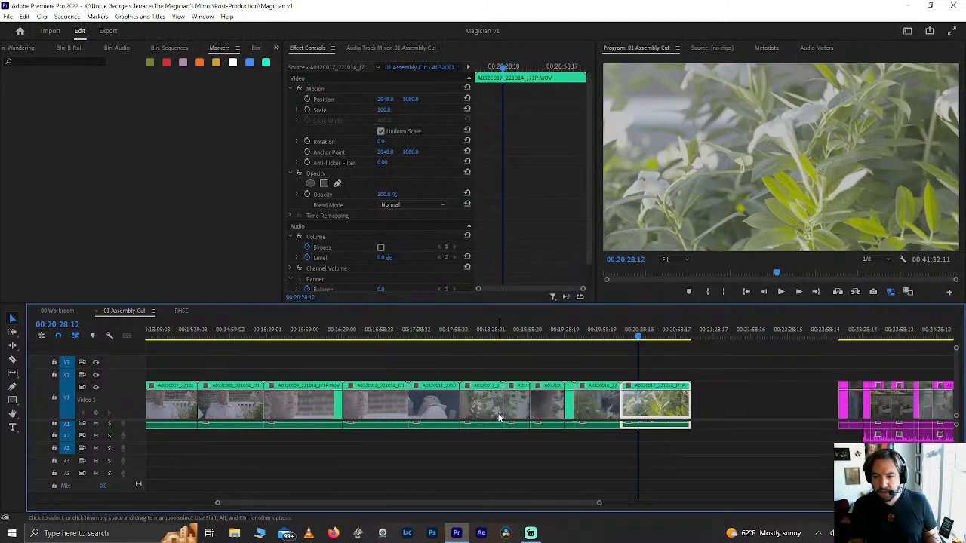
{"action": "scroll", "coordinate": [501, 413], "scroll_direction": "up", "scroll_amount": 10}
{"action": "left_click", "coordinate": [486, 333]}
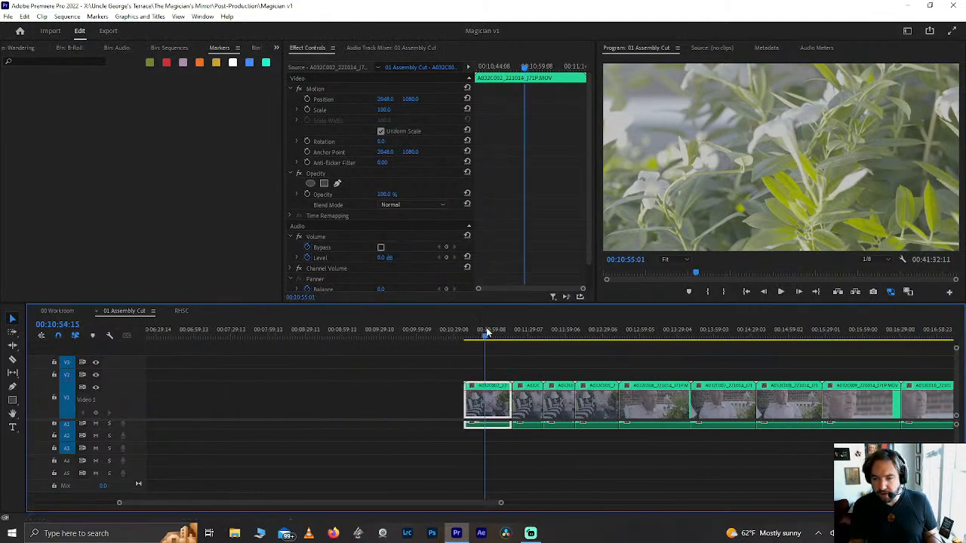
{"action": "scroll", "coordinate": [486, 336], "scroll_direction": "down", "scroll_amount": 5}
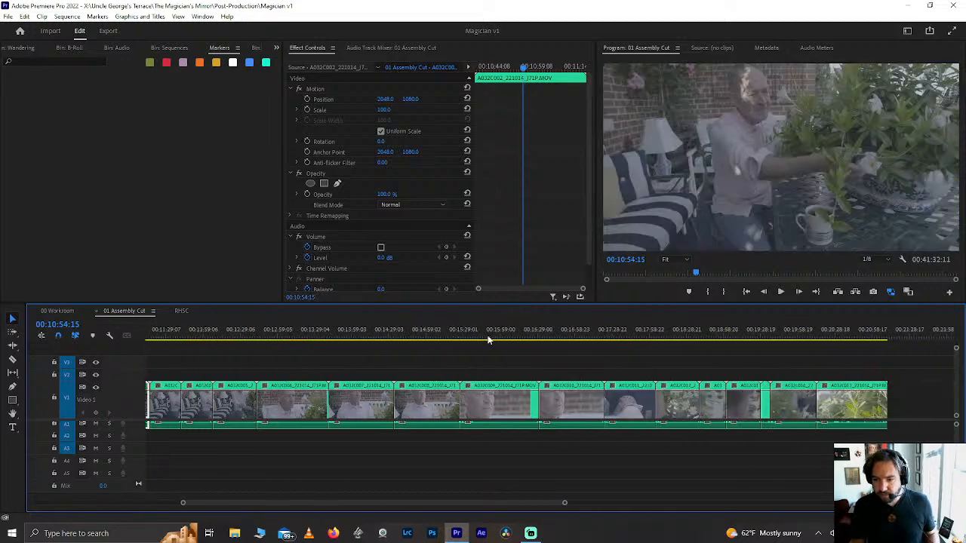
{"action": "key", "text": "backslash"}
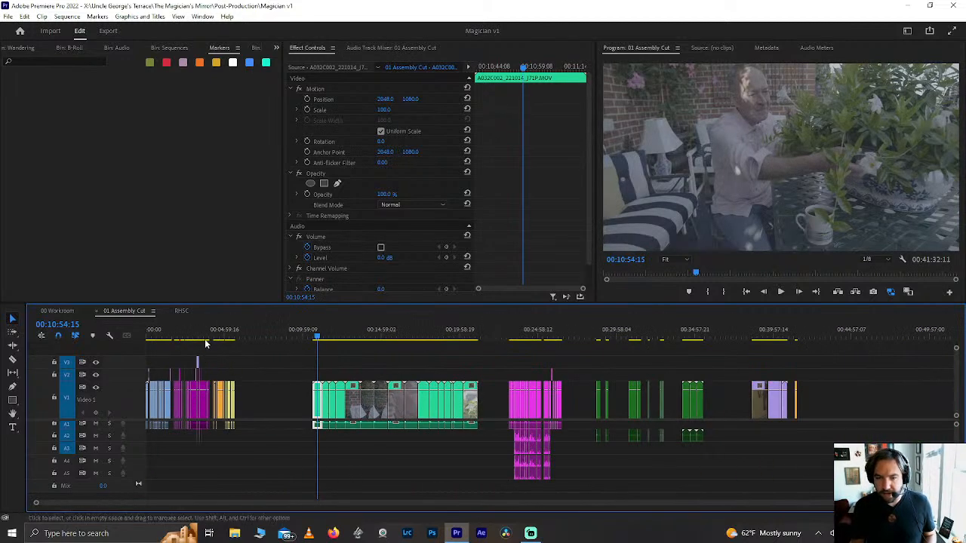
Step: Skim from the end of the purple scene through the orange scene and into the yellow scene, sampling shots in each
{"action": "left_click", "coordinate": [205, 337]}
{"action": "key", "text": "equal"}
{"action": "key", "text": "equal"}
{"action": "key", "text": "equal"}
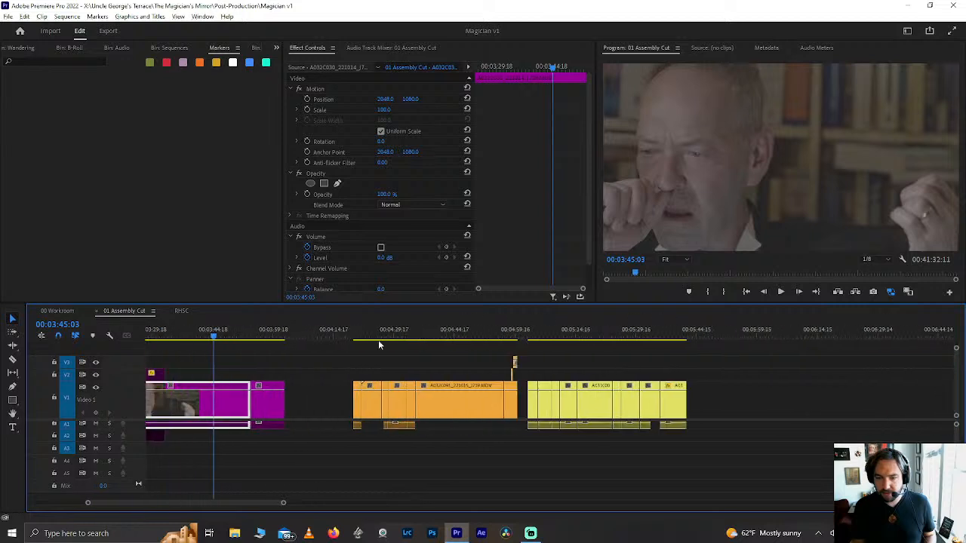
{"action": "left_click", "coordinate": [363, 329]}
{"action": "key", "text": "equal"}
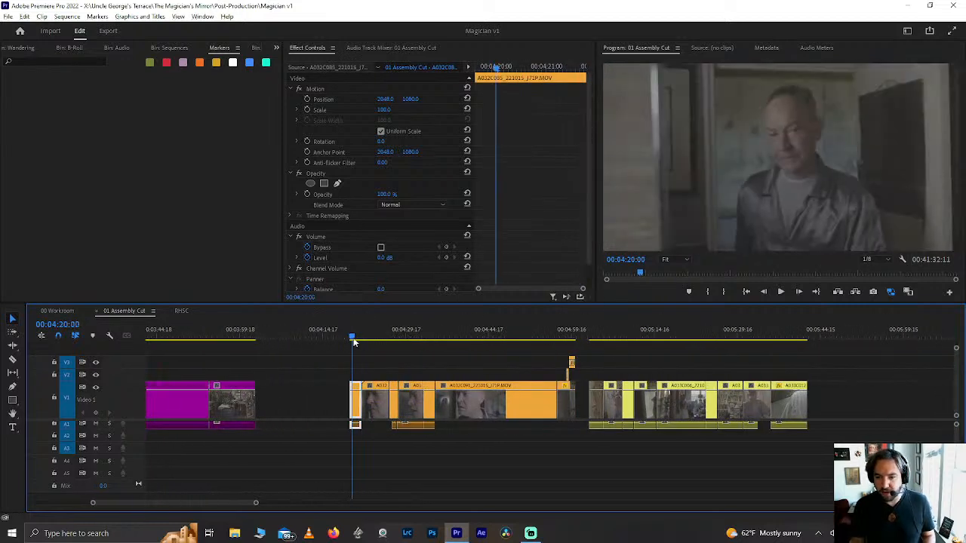
{"action": "left_click", "coordinate": [466, 336]}
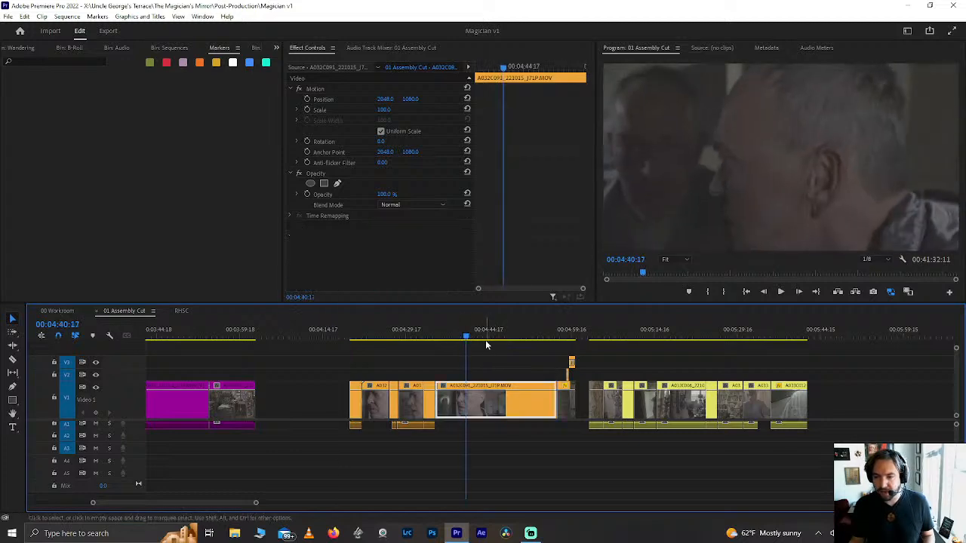
{"action": "left_click", "coordinate": [485, 336]}
{"action": "left_click", "coordinate": [622, 329]}
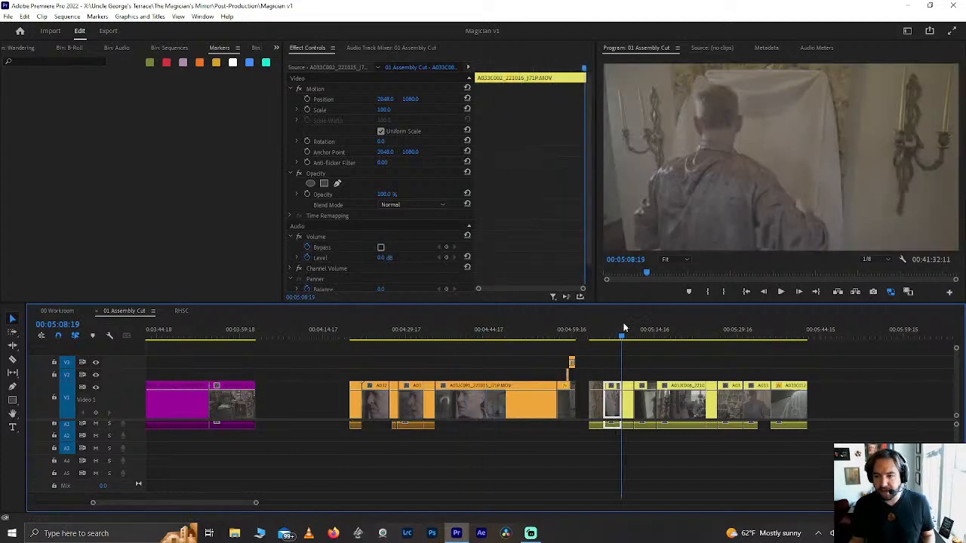
Step: Close the gap between the orange and yellow scenes, and play both scenes through from just before the first orange clip
{"action": "left_click", "coordinate": [342, 337]}
{"action": "key", "text": "equal"}
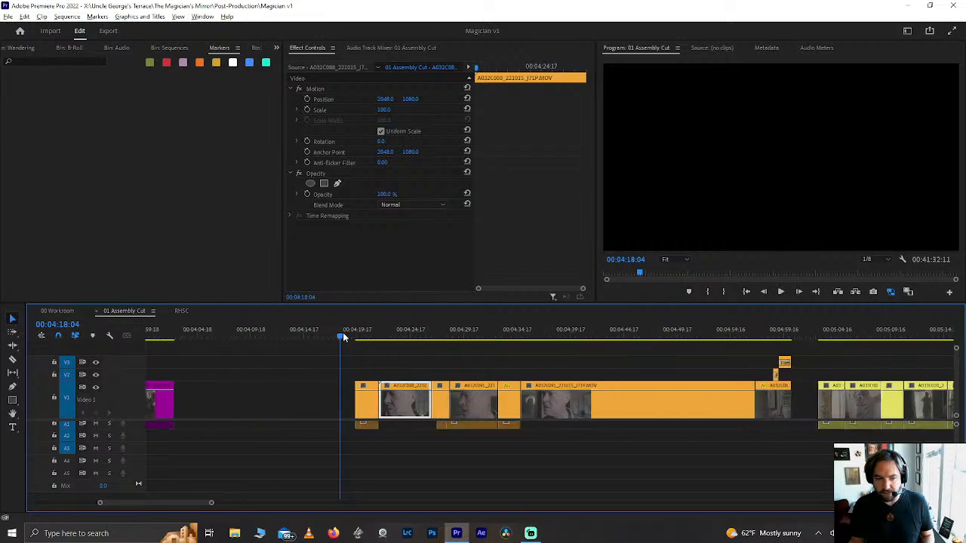
{"action": "left_click", "coordinate": [804, 400]}
{"action": "key", "text": "Delete"}
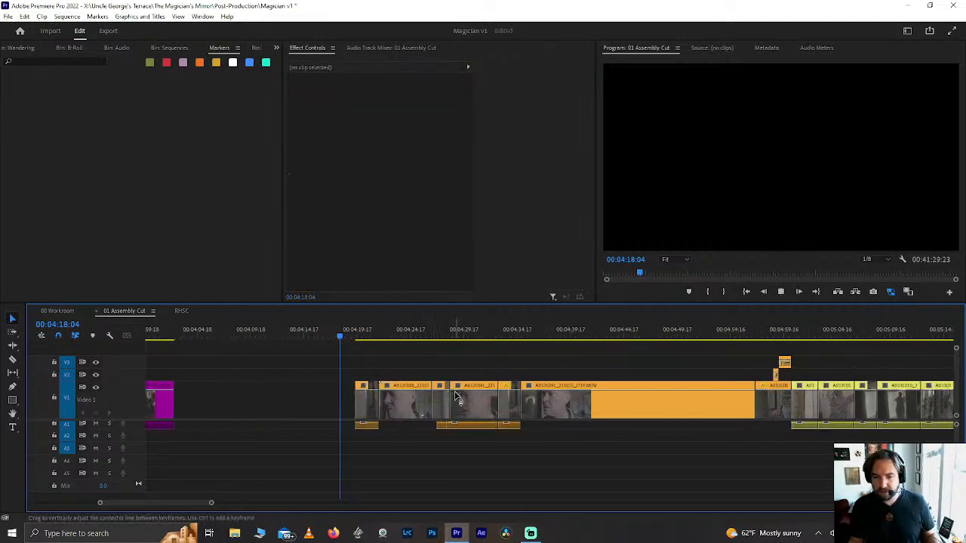
{"action": "key", "text": "space"}
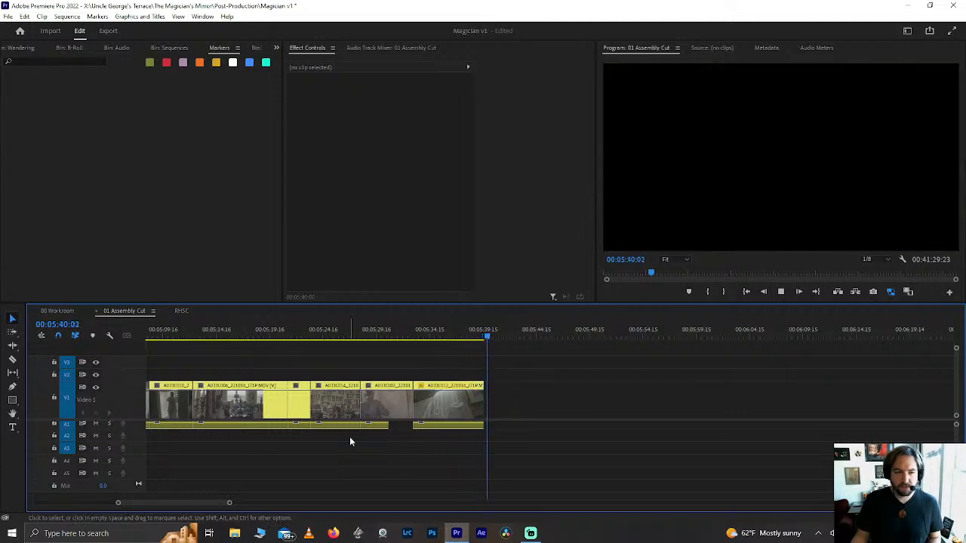
{"action": "key", "text": "alt+space"}
{"action": "left_click", "coordinate": [454, 377]}
{"action": "key", "text": "space"}
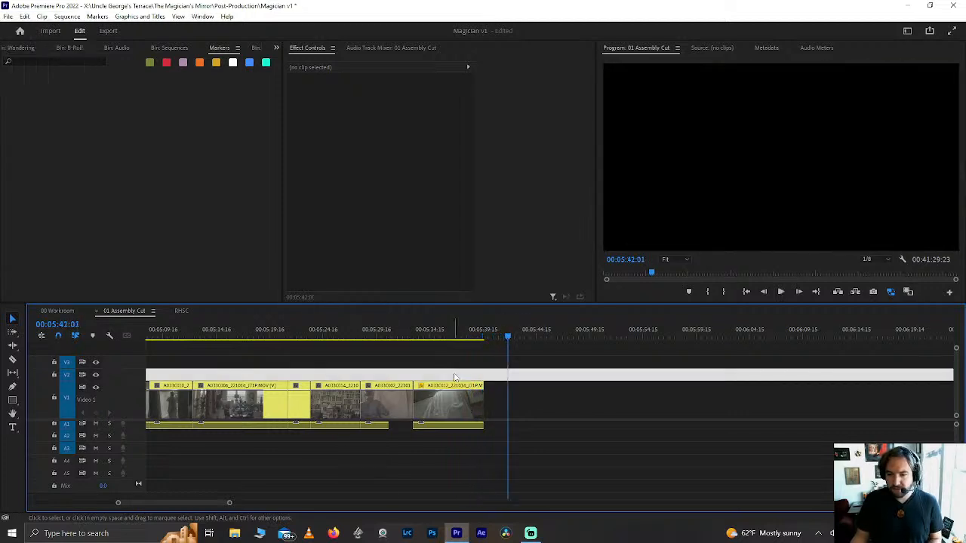
Step: Replay the cut from the first yellow close-up clip to the wide shot of the man holding up the sheet
{"action": "scroll", "coordinate": [454, 377], "scroll_direction": "down", "scroll_amount": 1}
{"action": "scroll", "coordinate": [455, 377], "scroll_direction": "up", "scroll_amount": 3}
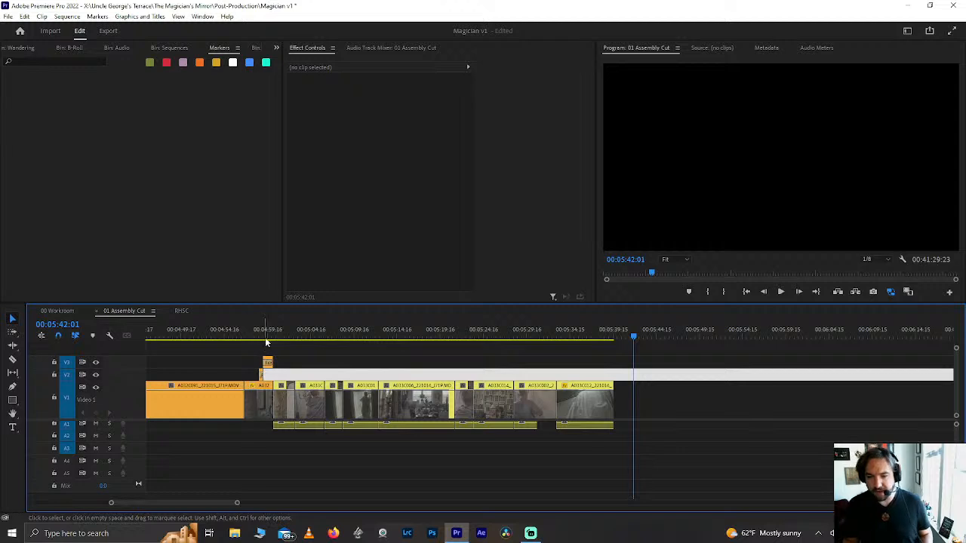
{"action": "left_click", "coordinate": [282, 336]}
{"action": "key", "text": "="}
{"action": "key", "text": "="}
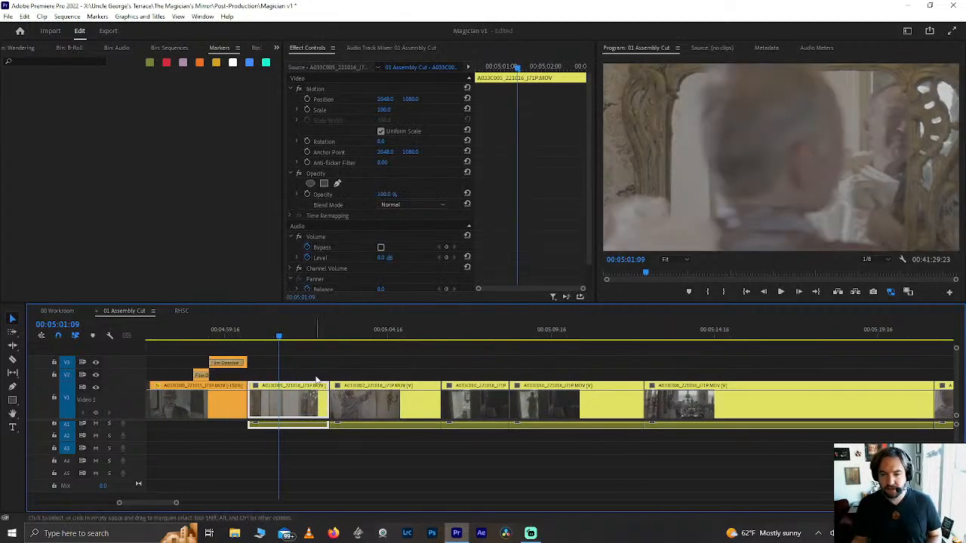
{"action": "key", "text": "space"}
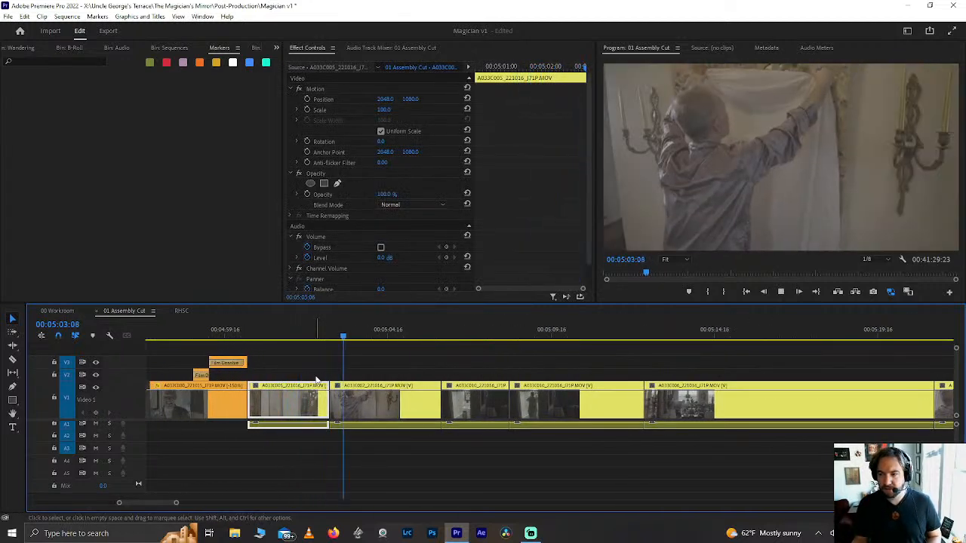
{"action": "key", "text": "space"}
Step: Shift everything from the second yellow clip onward about 2 seconds later, and extend the end of the first yellow clip by about 2 seconds
{"action": "key", "text": "a"}
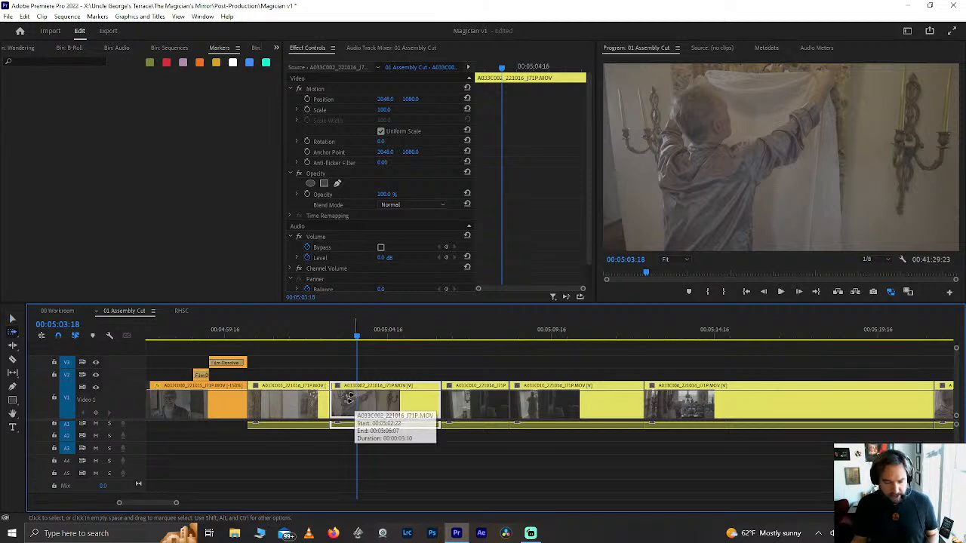
{"action": "left_click_drag", "start_coordinate": [354, 394], "coordinate": [426, 396]}
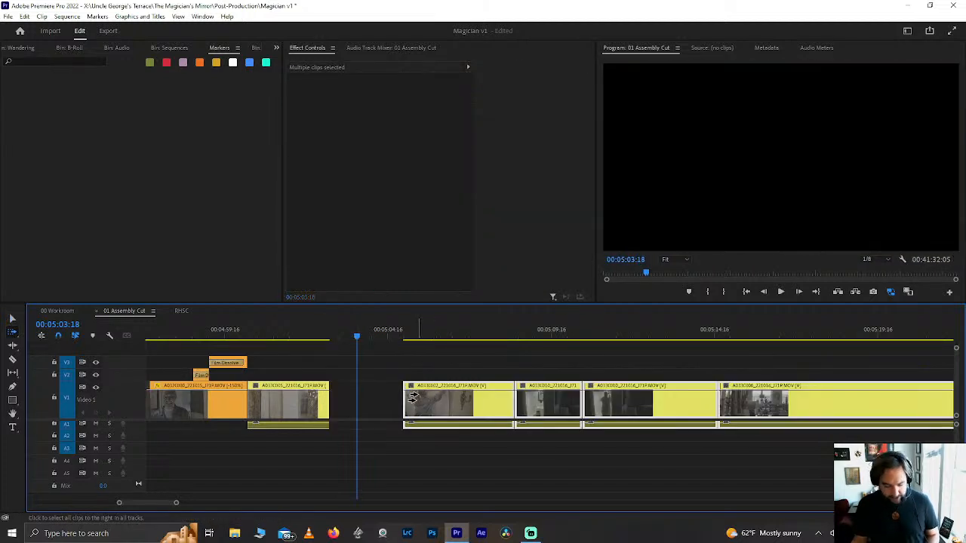
{"action": "key", "text": "v"}
{"action": "left_click", "coordinate": [355, 413]}
{"action": "left_click_drag", "start_coordinate": [344, 413], "coordinate": [394, 413]}
Step: Play the extended first yellow clip into the second, and close the small gap between them
{"action": "left_click", "coordinate": [302, 332]}
{"action": "key", "text": "space"}
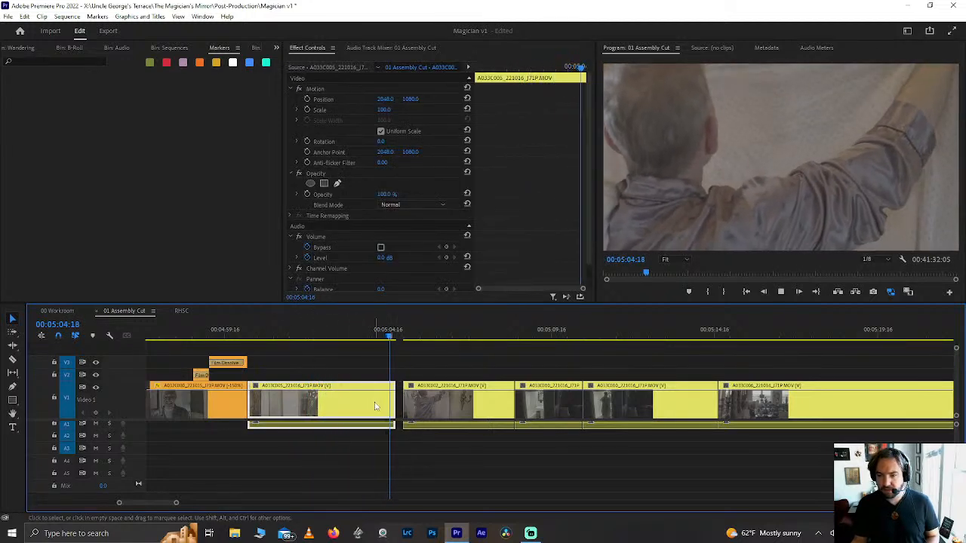
{"action": "key", "text": "space"}
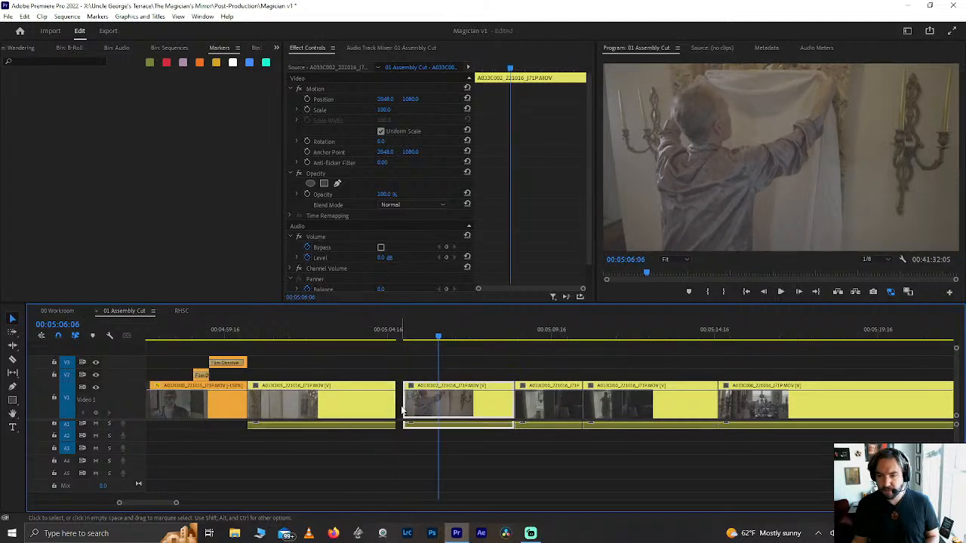
{"action": "left_click", "coordinate": [400, 411]}
{"action": "key", "text": "Delete"}
Step: Play the yellow scene across the adjusted cut and on through the bathroom and candlestick shots, and save the project
{"action": "left_click", "coordinate": [343, 327]}
{"action": "key", "text": "space"}
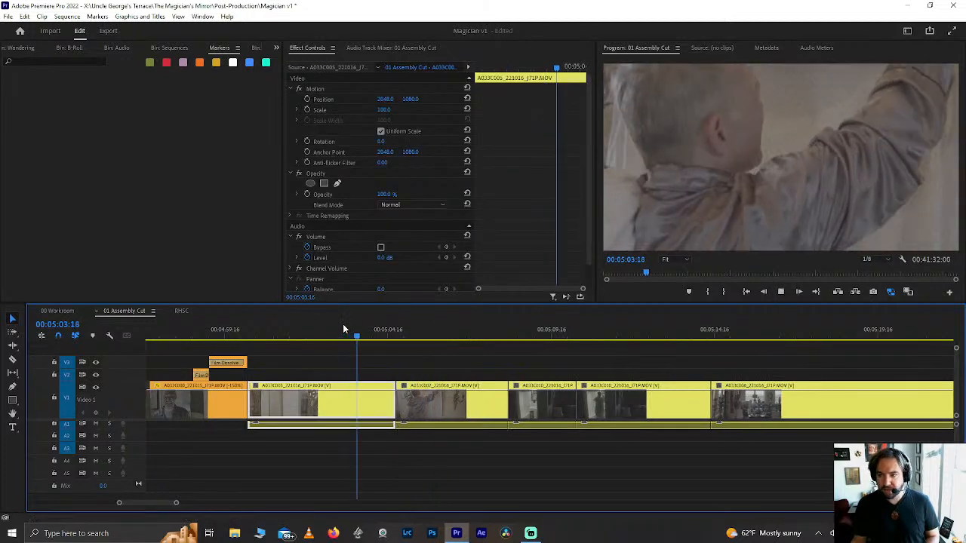
{"action": "key", "text": "minus"}
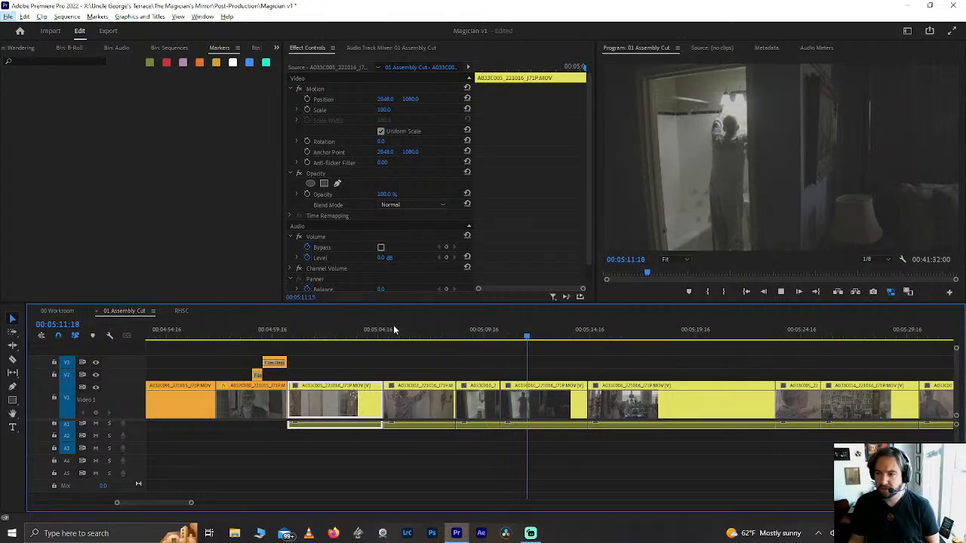
{"action": "left_click", "coordinate": [472, 323]}
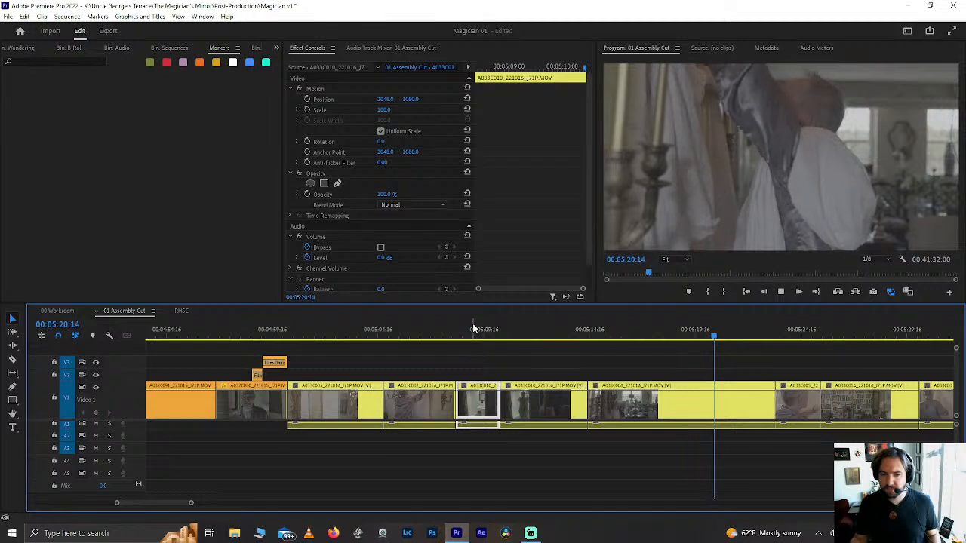
{"action": "key", "text": "space"}
{"action": "key", "text": "ctrl+s"}
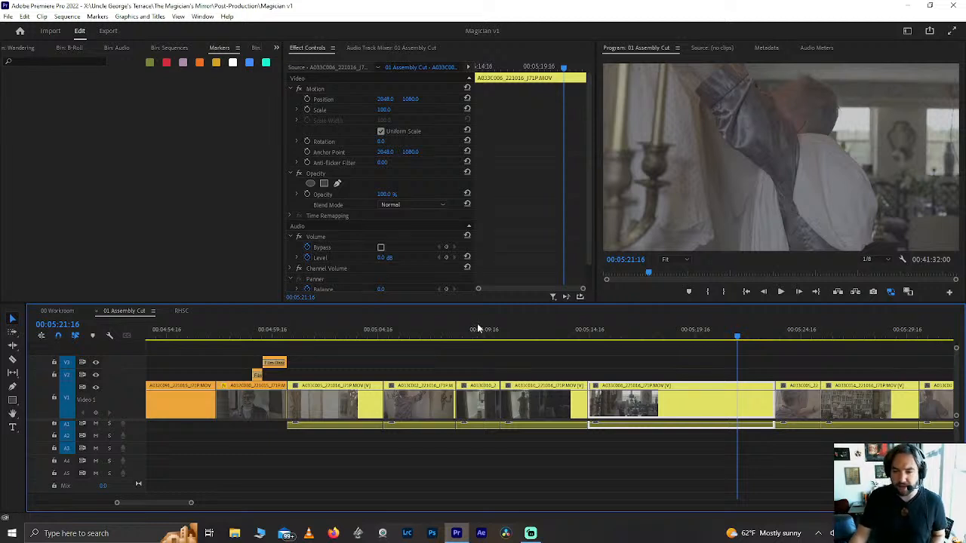
Step: Examine the last part of the long candlestick clip and its cut to the close-up that follows
{"action": "scroll", "coordinate": [544, 383], "scroll_direction": "down", "scroll_amount": 2}
{"action": "scroll", "coordinate": [545, 383], "scroll_direction": "down", "scroll_amount": 2}
{"action": "scroll", "coordinate": [545, 384], "scroll_direction": "down", "scroll_amount": 2}
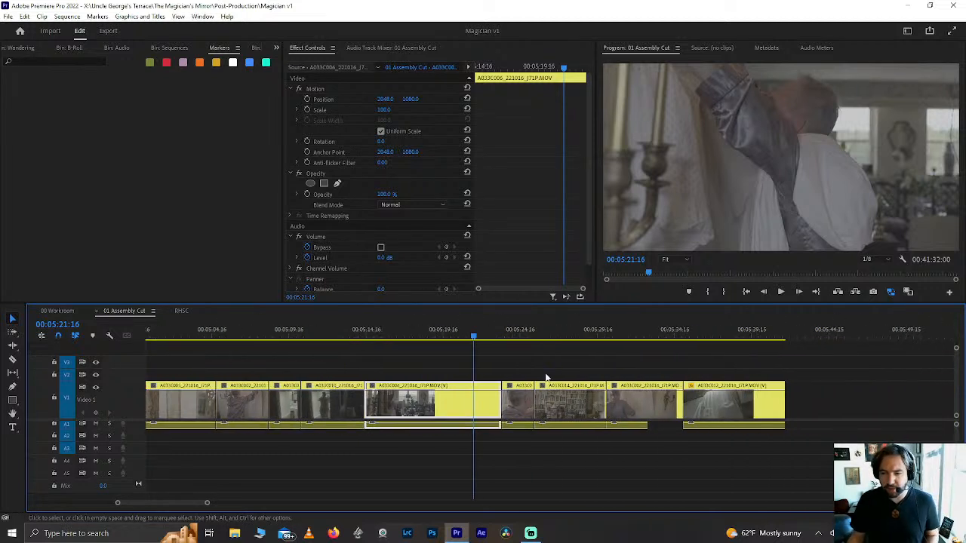
{"action": "left_click", "coordinate": [491, 337]}
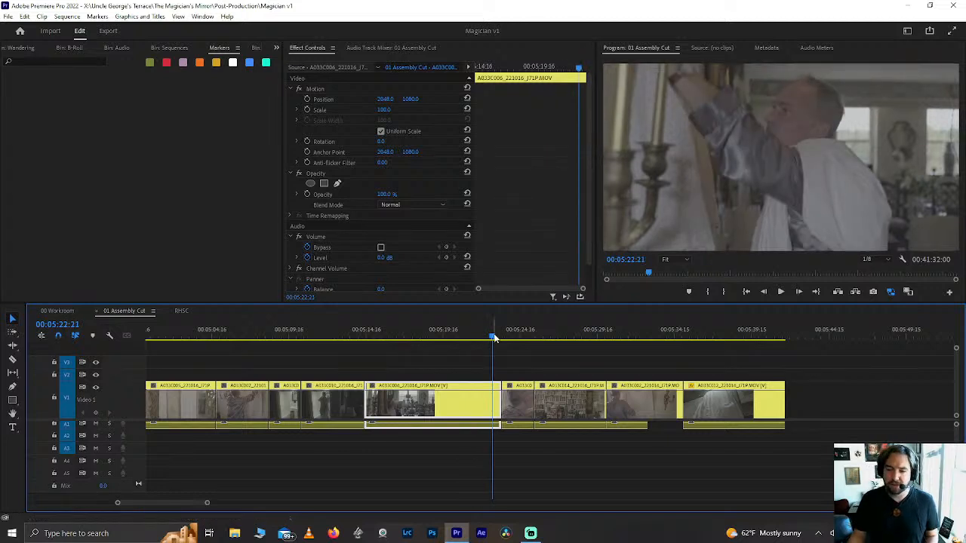
{"action": "left_click", "coordinate": [505, 337]}
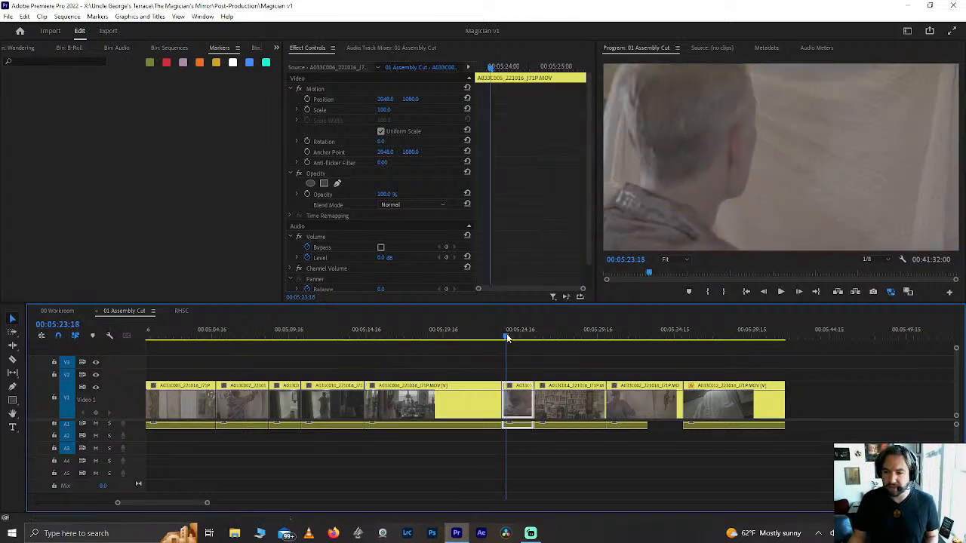
{"action": "scroll", "coordinate": [494, 362], "scroll_direction": "down", "scroll_amount": 2}
{"action": "left_click", "coordinate": [468, 333]}
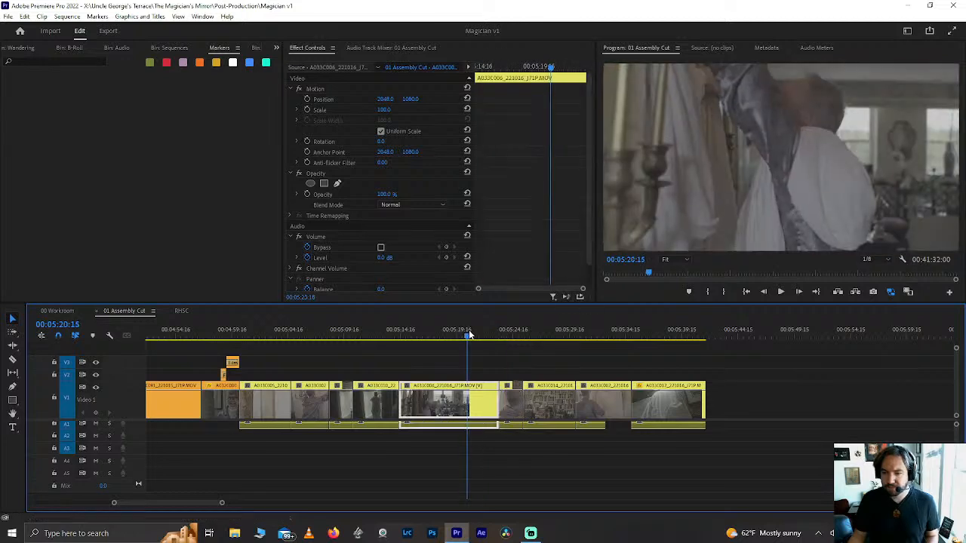
{"action": "scroll", "coordinate": [469, 332], "scroll_direction": "up", "scroll_amount": 2}
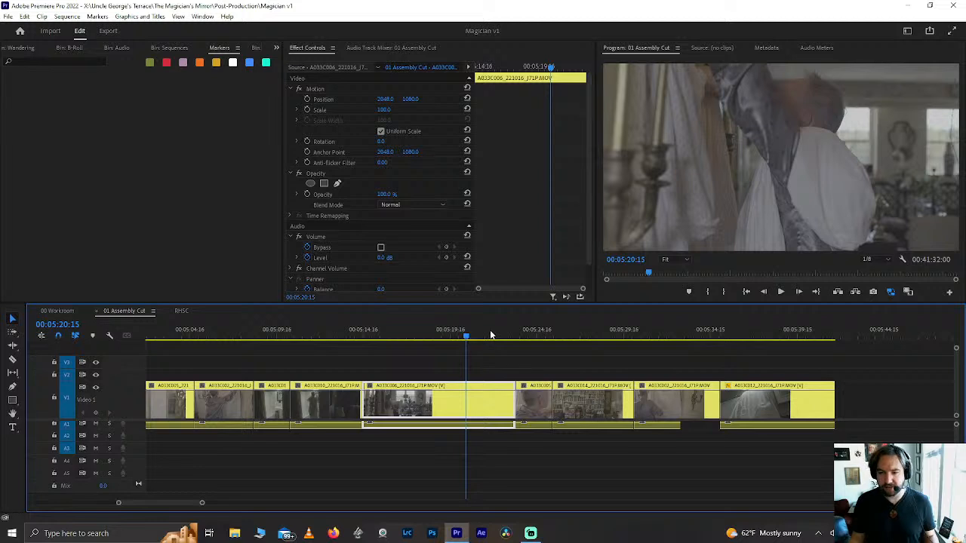
Step: Play the rest of the yellow scene through the bookcase and draped mirror shots, and go back to its opening close-up
{"action": "left_click", "coordinate": [492, 334]}
{"action": "key", "text": "space"}
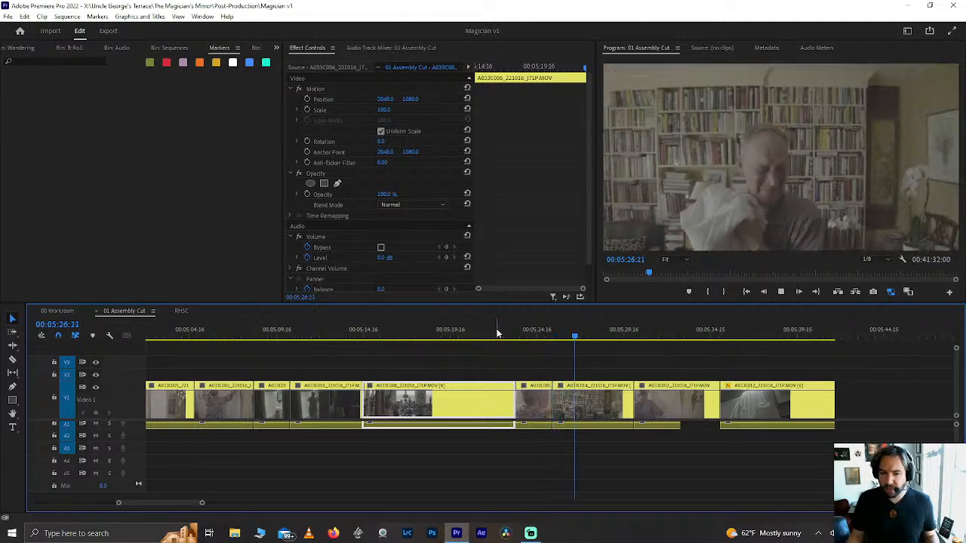
{"action": "key", "text": "space"}
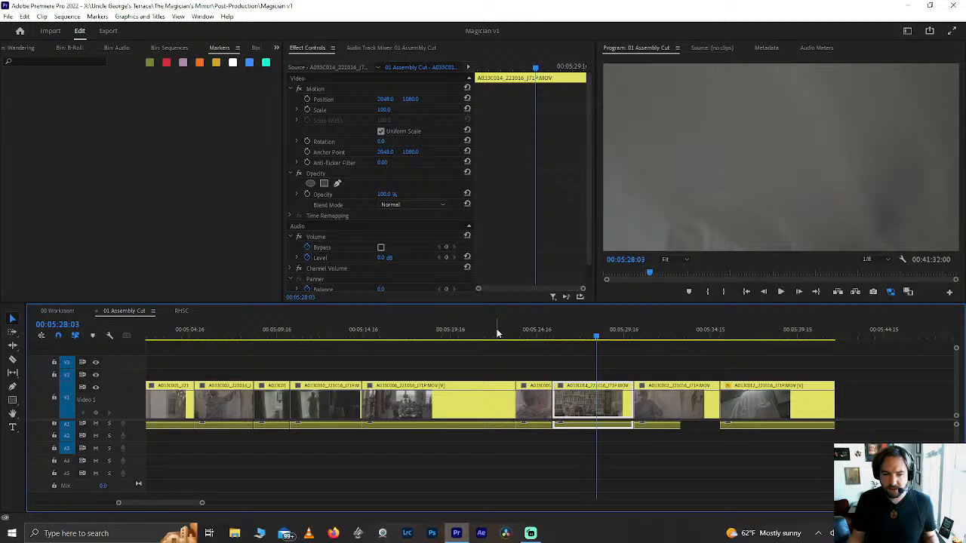
{"action": "key", "text": "space"}
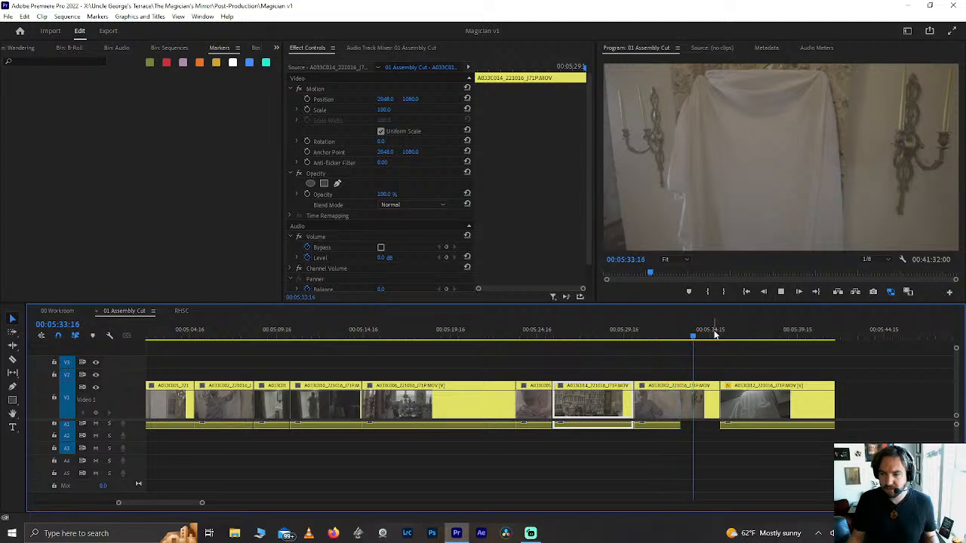
{"action": "left_click_drag", "start_coordinate": [729, 335], "coordinate": [332, 335]}
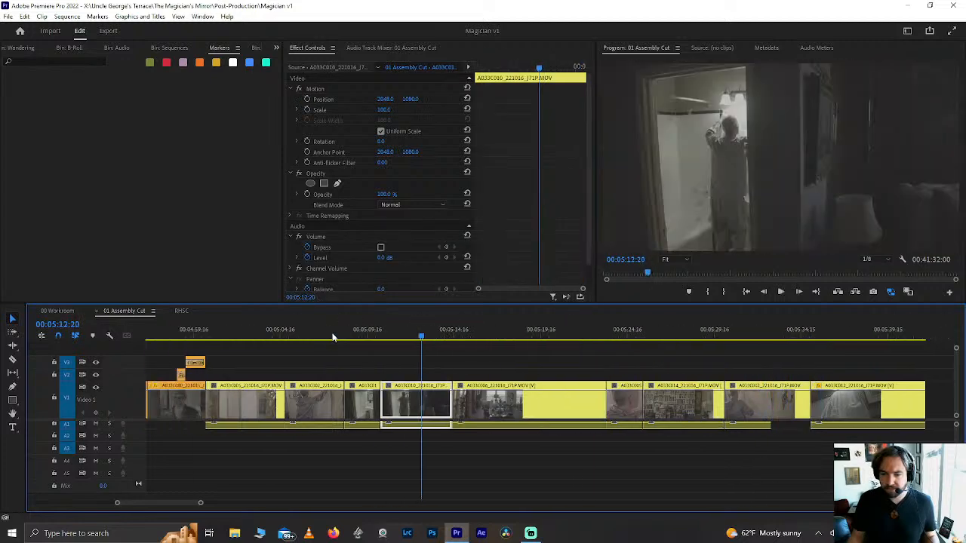
{"action": "left_click", "coordinate": [346, 336]}
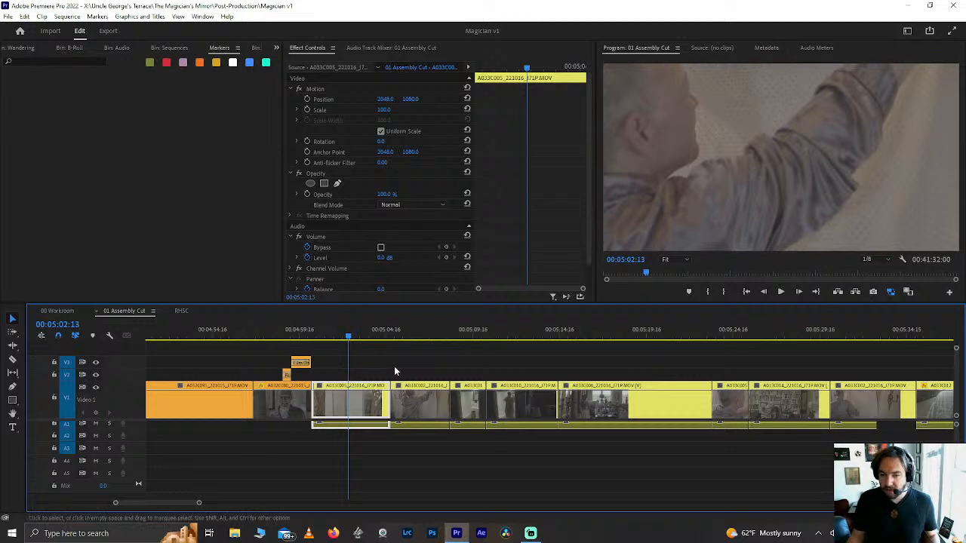
Step: Copy all clips of the yellow scene and paste them into the RHSC sequence at 00:05:01:22, after its last yellow clip
{"action": "key", "text": "minus"}
{"action": "key", "text": "minus"}
{"action": "left_click_drag", "start_coordinate": [393, 366], "coordinate": [549, 442]}
{"action": "left_click_drag", "start_coordinate": [326, 367], "coordinate": [750, 456]}
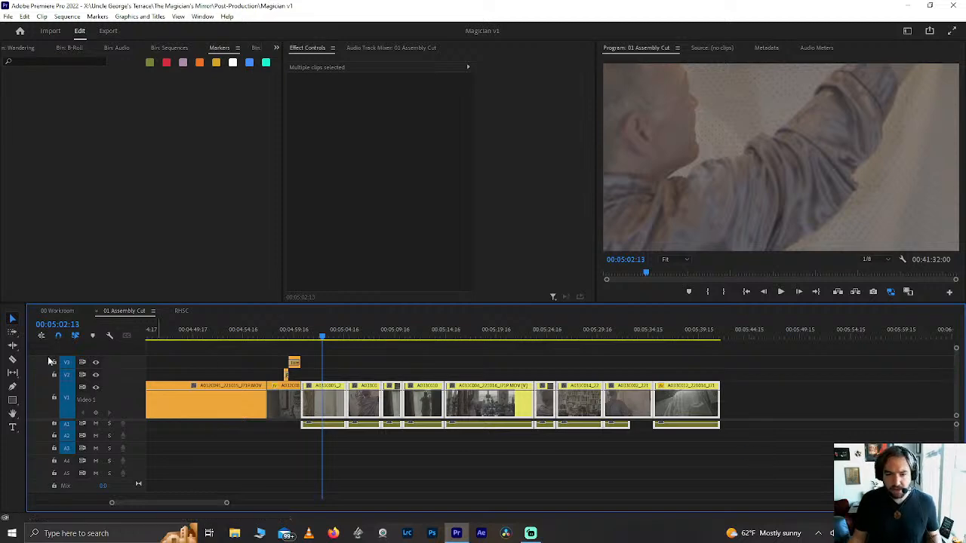
{"action": "left_click", "coordinate": [59, 311]}
{"action": "left_click", "coordinate": [185, 311]}
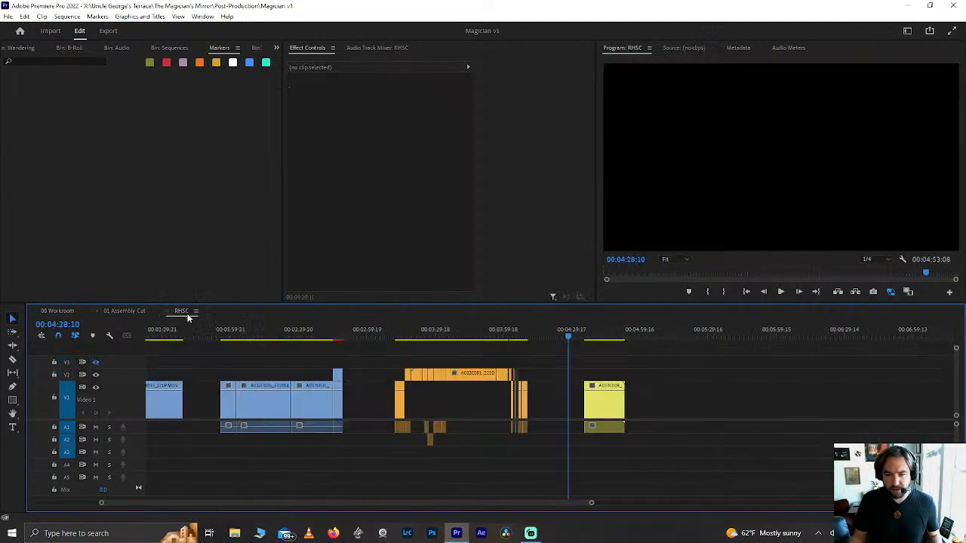
{"action": "left_click", "coordinate": [645, 336]}
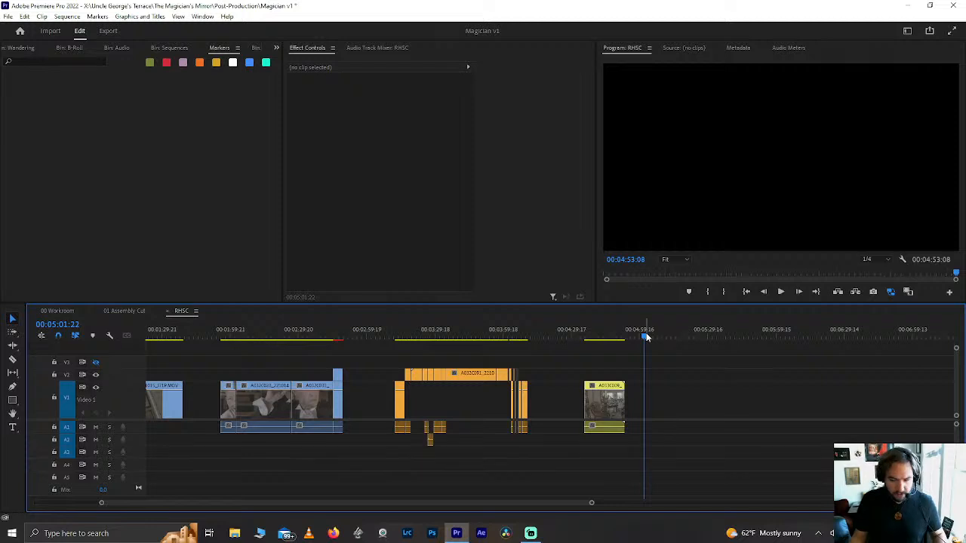
{"action": "key", "text": "ctrl+v"}
Step: Return to the 01 Assembly Cut sequence, clear the clip selection, and scrub the yellow scene to the start of the long candlestick clip
{"action": "left_click", "coordinate": [114, 310]}
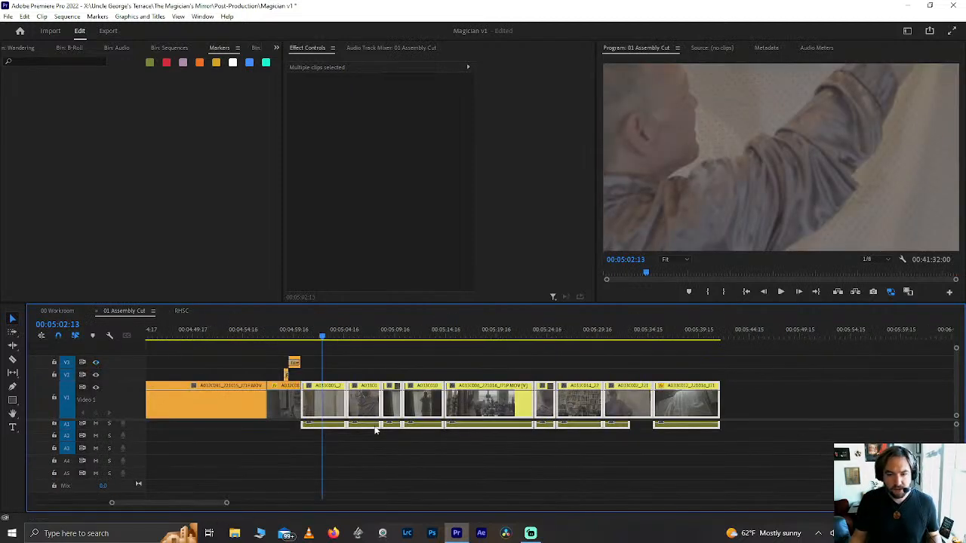
{"action": "left_click", "coordinate": [369, 372]}
{"action": "scroll", "coordinate": [332, 402], "scroll_direction": "up", "scroll_amount": 3}
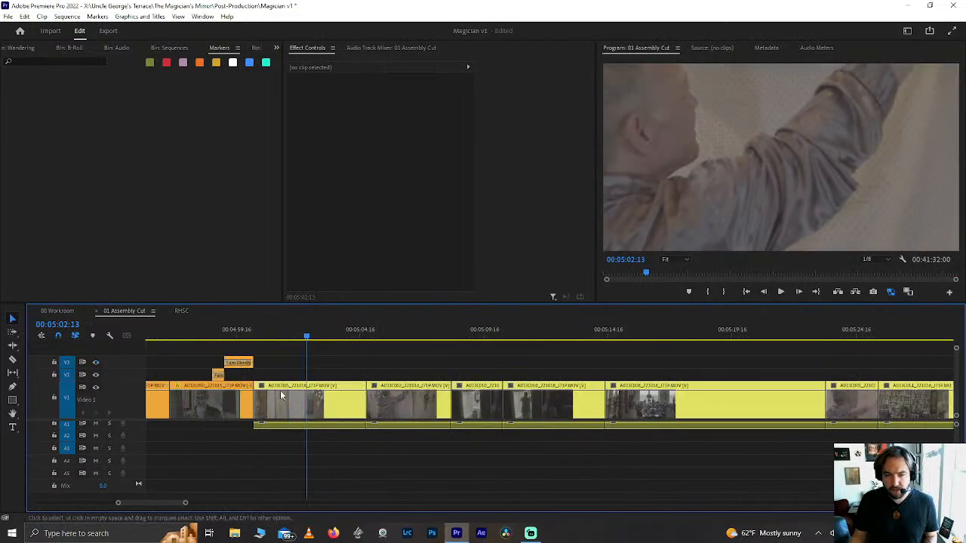
{"action": "left_click_drag", "start_coordinate": [368, 339], "coordinate": [639, 332]}
{"action": "scroll", "coordinate": [568, 453], "scroll_direction": "down", "scroll_amount": 3}
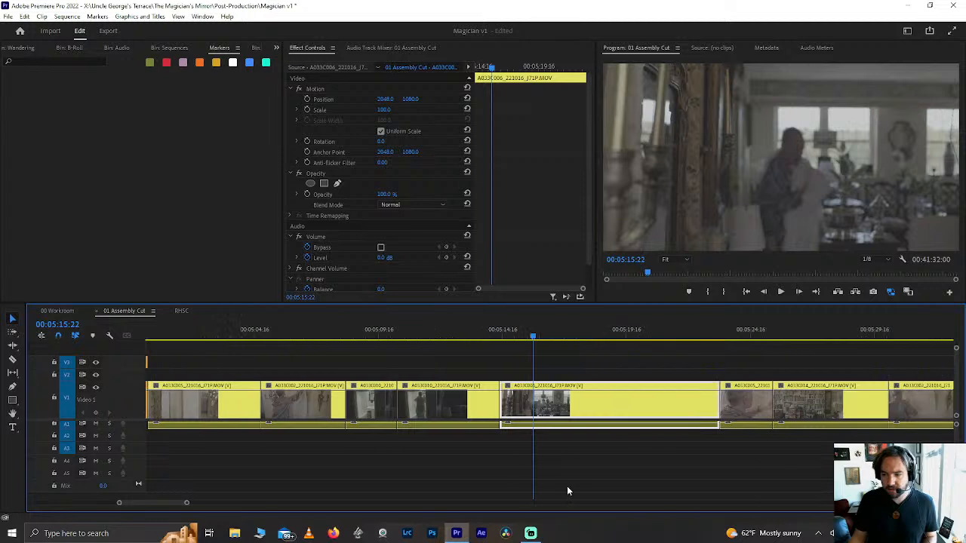
{"action": "left_click_drag", "start_coordinate": [586, 357], "coordinate": [743, 421]}
{"action": "key", "text": "Delete"}
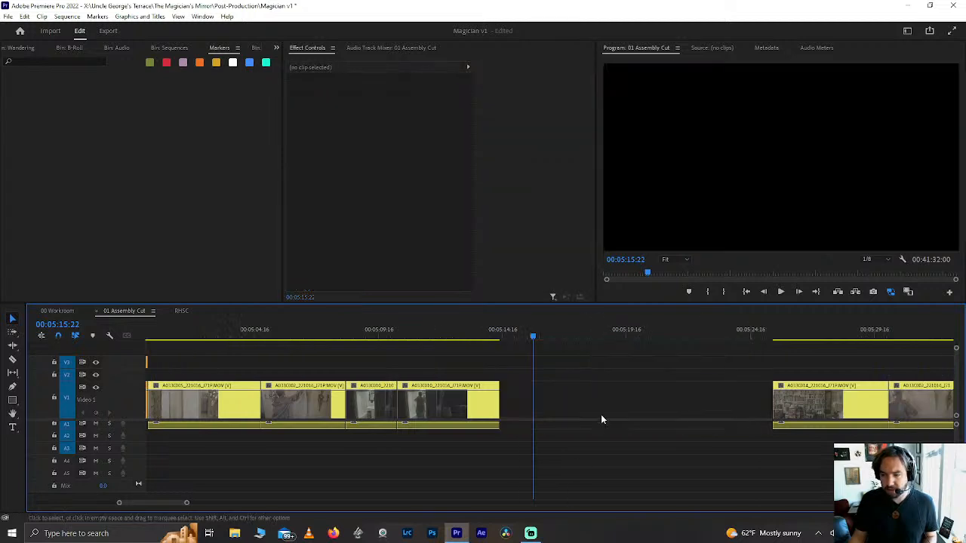
{"action": "key", "text": "ctrl+z"}
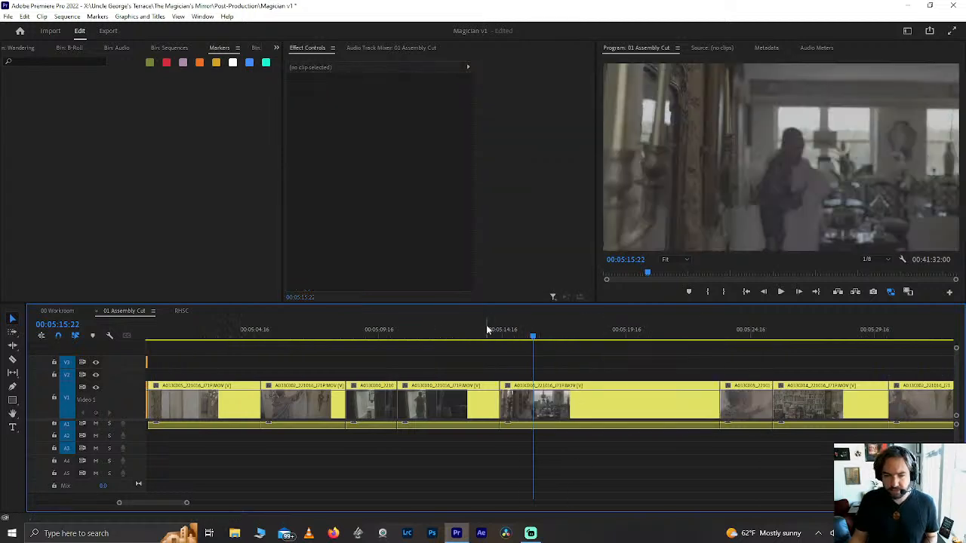
Step: Delete the second-to-last clip of the yellow scene and close the gap before the draped mirror shot
{"action": "left_click", "coordinate": [485, 329]}
{"action": "left_click_drag", "start_coordinate": [487, 330], "coordinate": [688, 334]}
{"action": "scroll", "coordinate": [617, 411], "scroll_direction": "down", "scroll_amount": 2}
{"action": "scroll", "coordinate": [613, 409], "scroll_direction": "down", "scroll_amount": 4}
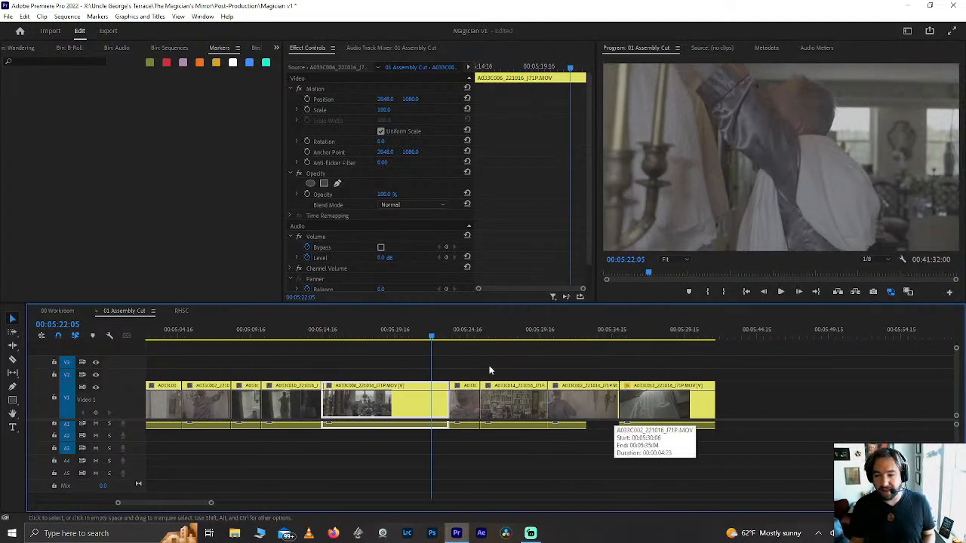
{"action": "left_click_drag", "start_coordinate": [528, 335], "coordinate": [574, 334]}
{"action": "key", "text": "Delete"}
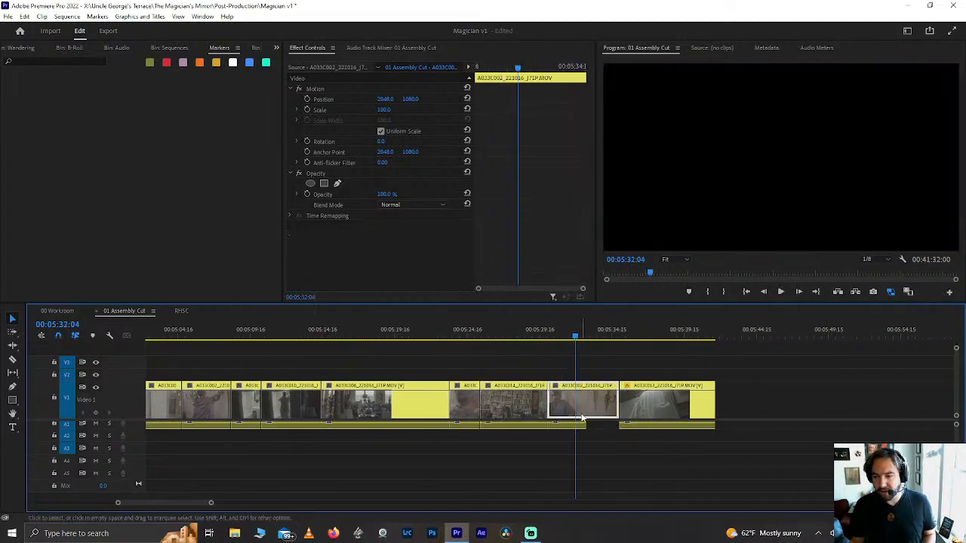
{"action": "left_click", "coordinate": [558, 427]}
{"action": "key", "text": "Delete"}
{"action": "left_click", "coordinate": [563, 395]}
{"action": "key", "text": "Delete"}
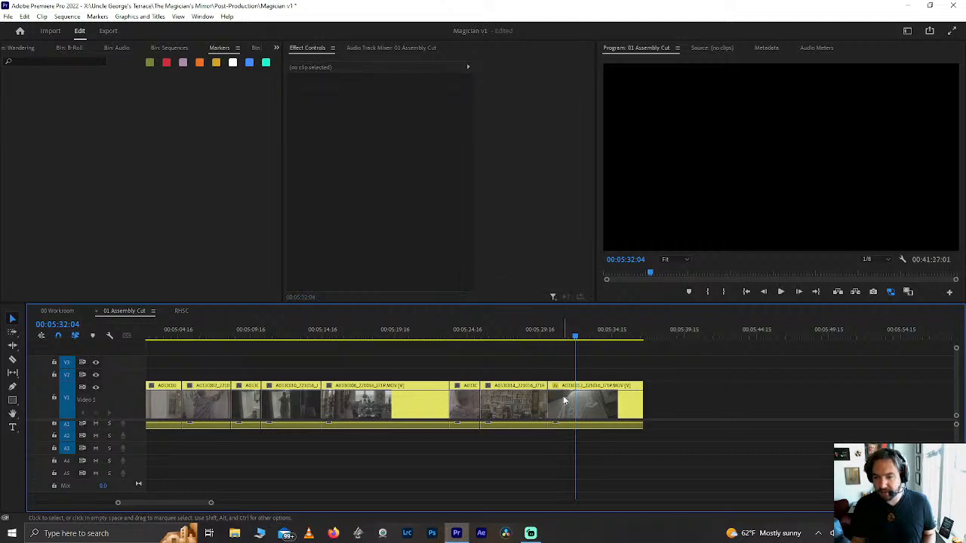
Step: Play the new cut from the bookcase shot to the draped mirror shot, and scrub the yellow scene again up to 00:05:18:19
{"action": "left_click", "coordinate": [516, 332]}
{"action": "key", "text": "space"}
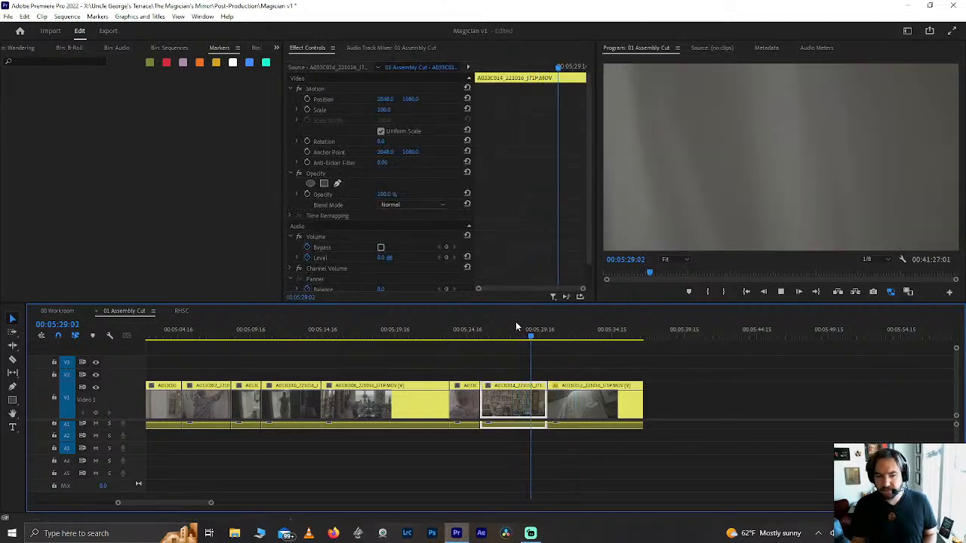
{"action": "scroll", "coordinate": [522, 368], "scroll_direction": "down", "scroll_amount": 7}
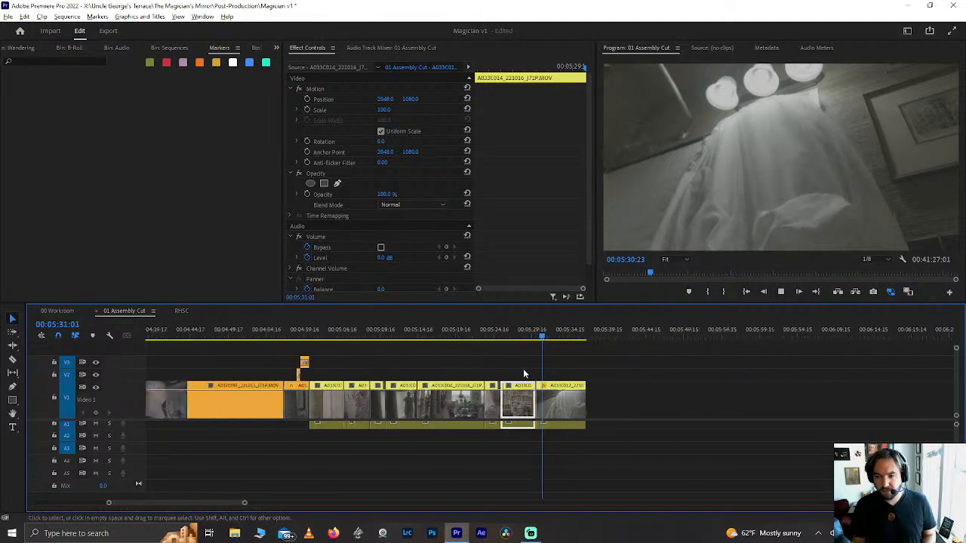
{"action": "left_click", "coordinate": [365, 337]}
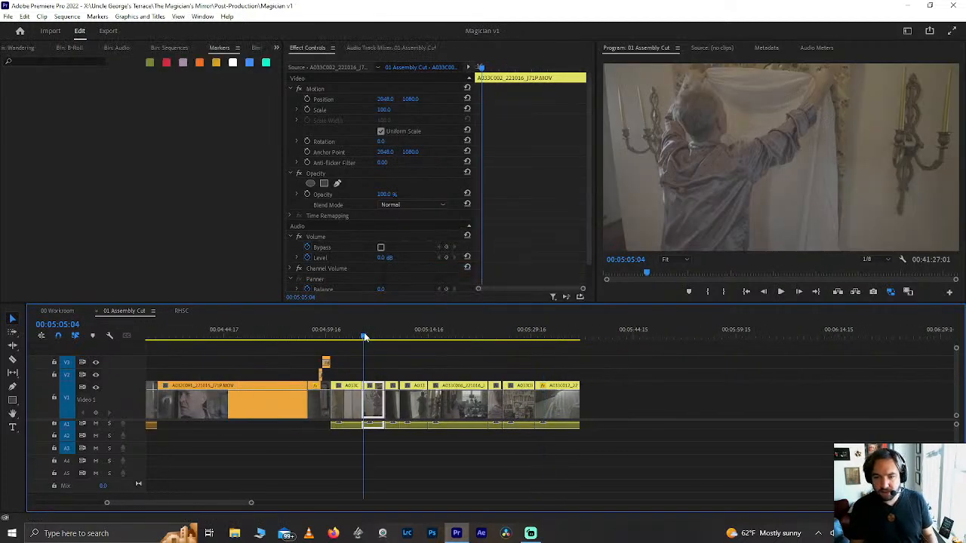
{"action": "left_click_drag", "start_coordinate": [364, 337], "coordinate": [456, 338]}
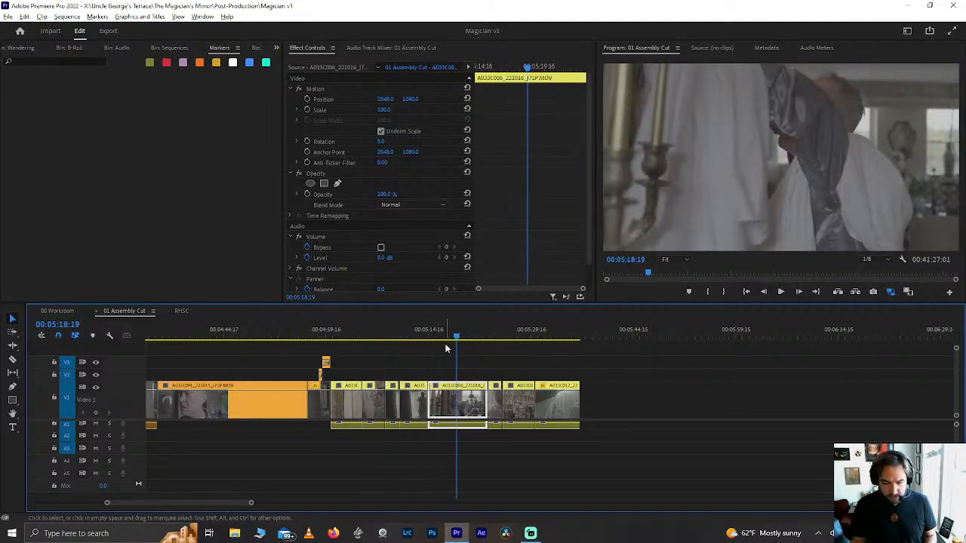
Step: Move on to the green garden scene and examine its opening shot and its final plant clip from 00:20:15:15
{"action": "scroll", "coordinate": [445, 346], "scroll_direction": "down", "scroll_amount": 4}
{"action": "scroll", "coordinate": [546, 383], "scroll_direction": "down", "scroll_amount": 3}
{"action": "scroll", "coordinate": [539, 384], "scroll_direction": "down", "scroll_amount": 4}
{"action": "scroll", "coordinate": [539, 384], "scroll_direction": "down", "scroll_amount": 8}
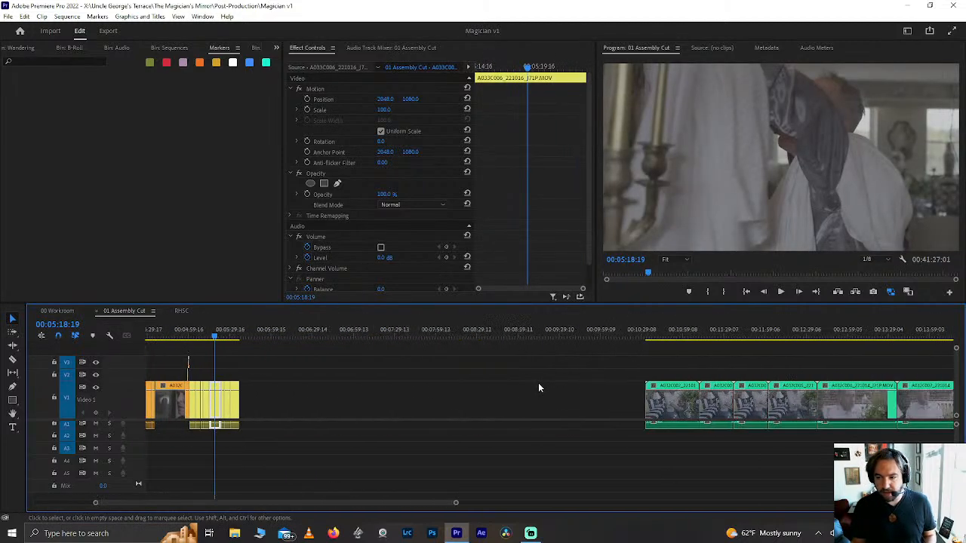
{"action": "scroll", "coordinate": [538, 387], "scroll_direction": "down", "scroll_amount": 2}
{"action": "left_click", "coordinate": [593, 337]}
{"action": "scroll", "coordinate": [594, 336], "scroll_direction": "down", "scroll_amount": 6}
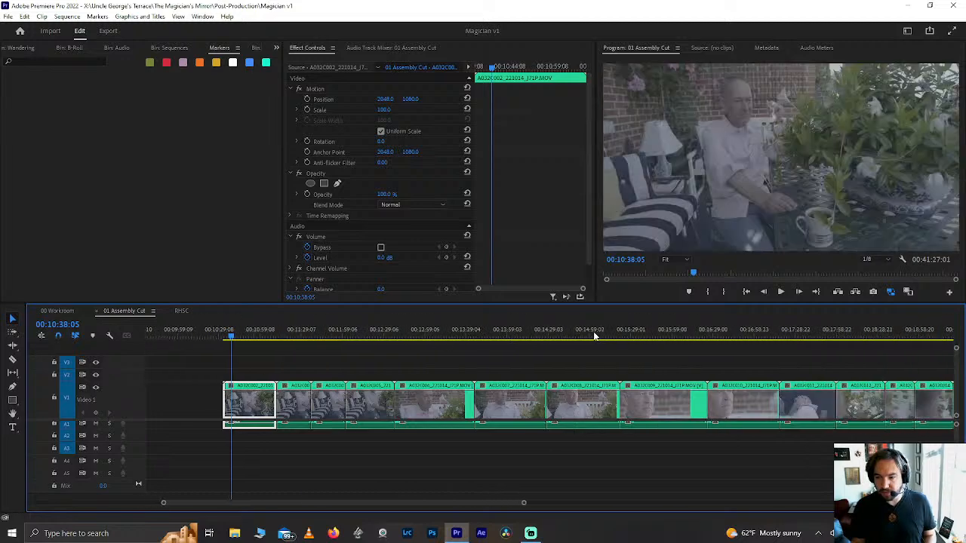
{"action": "scroll", "coordinate": [594, 337], "scroll_direction": "down", "scroll_amount": 4}
{"action": "left_click", "coordinate": [806, 338]}
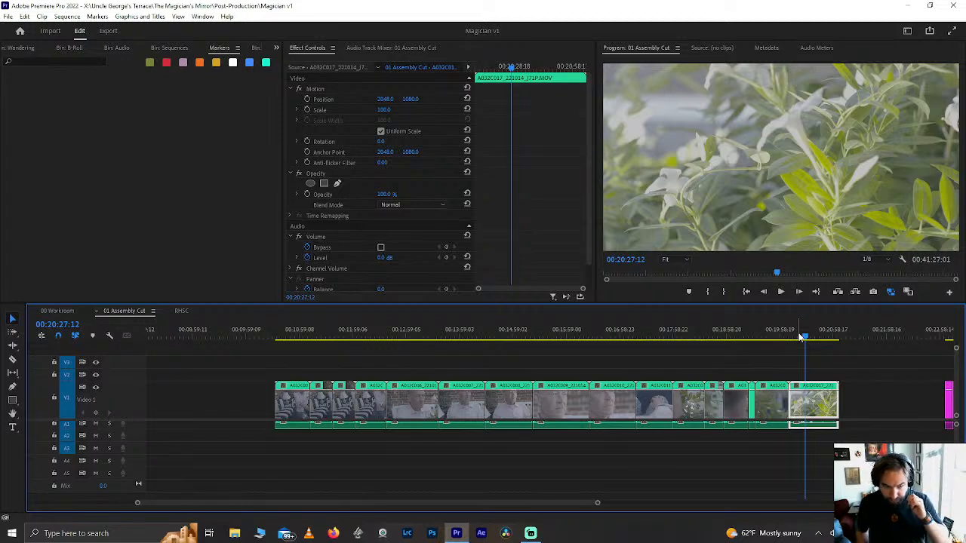
{"action": "left_click_drag", "start_coordinate": [802, 337], "coordinate": [796, 335]}
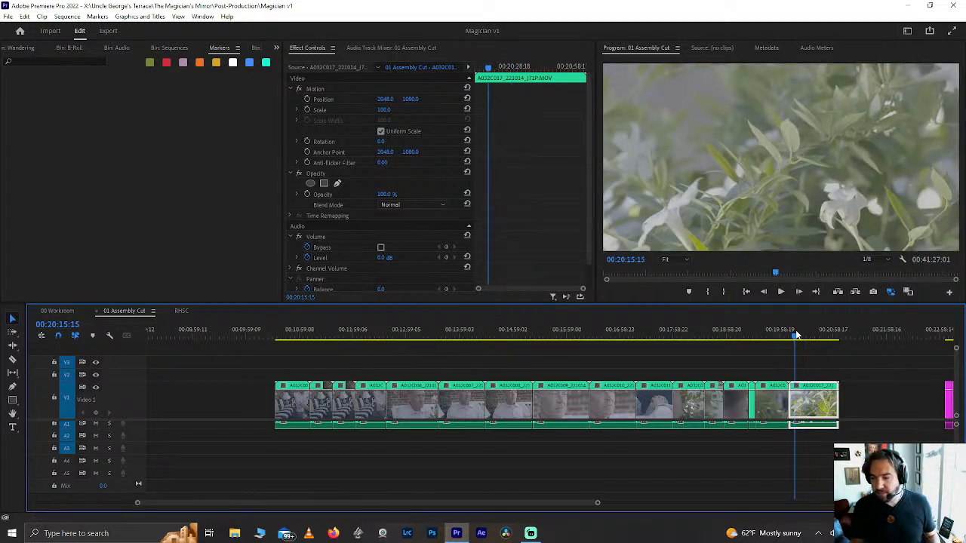
{"action": "key", "text": "space"}
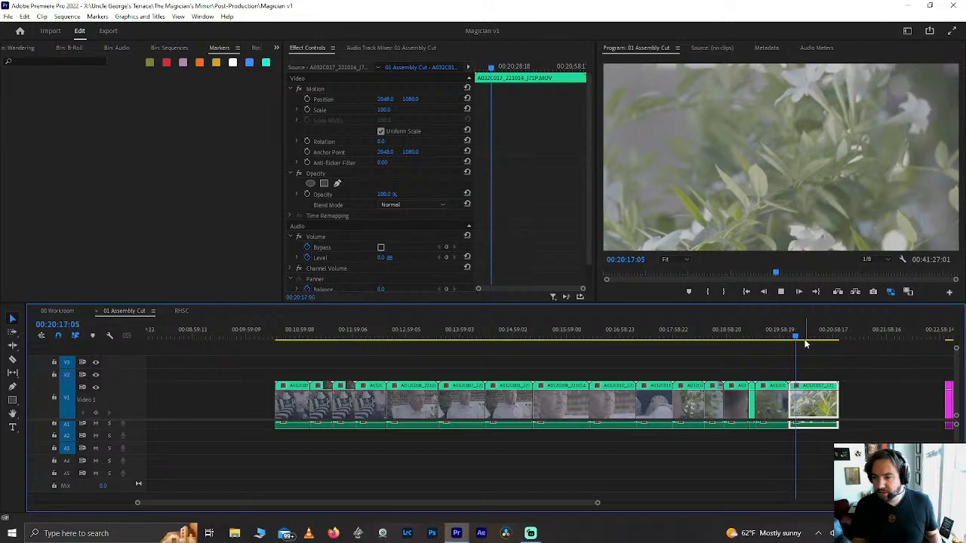
{"action": "key", "text": "space"}
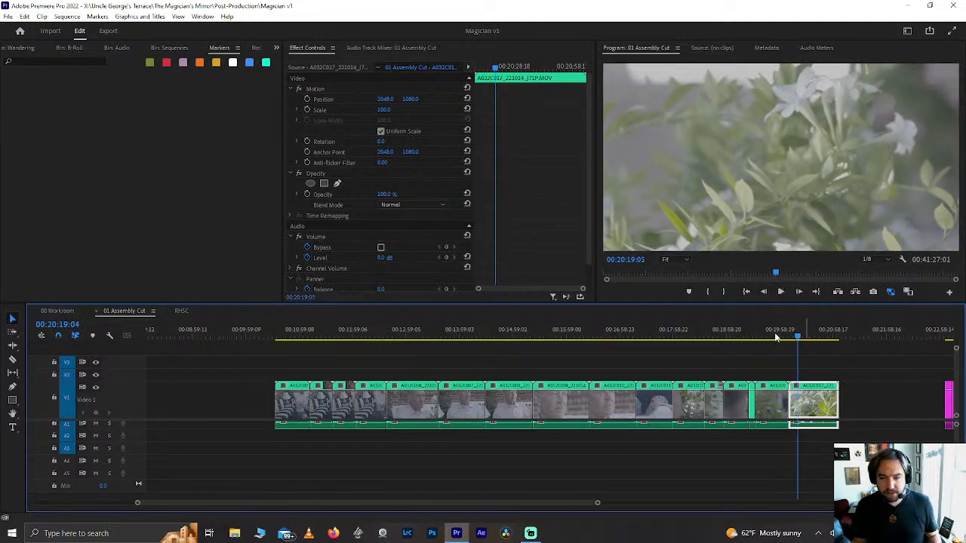
Step: Compare the man's close-up at 00:15:27:23 with the clips around 00:19:22:12, where the shots cut to the plant
{"action": "left_click_drag", "start_coordinate": [593, 334], "coordinate": [539, 335]}
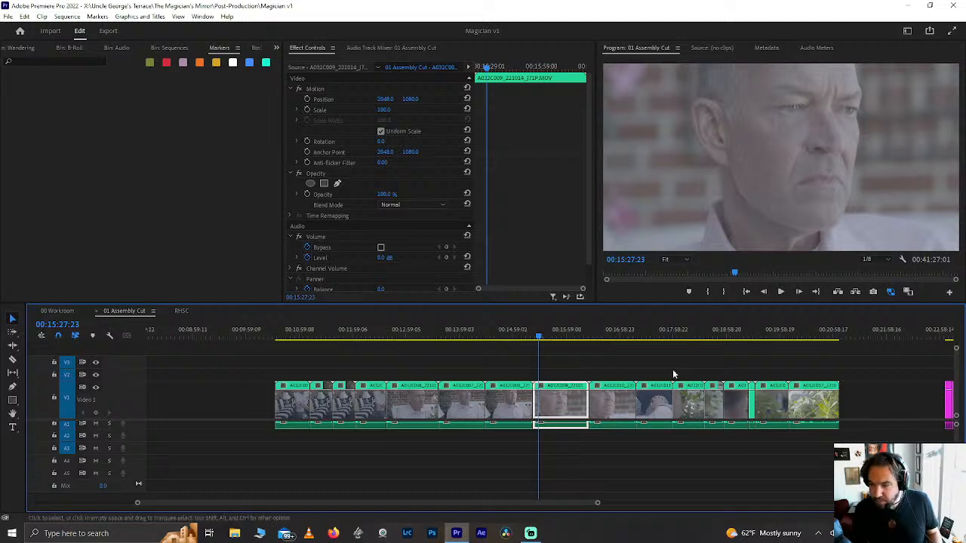
{"action": "left_click", "coordinate": [748, 332]}
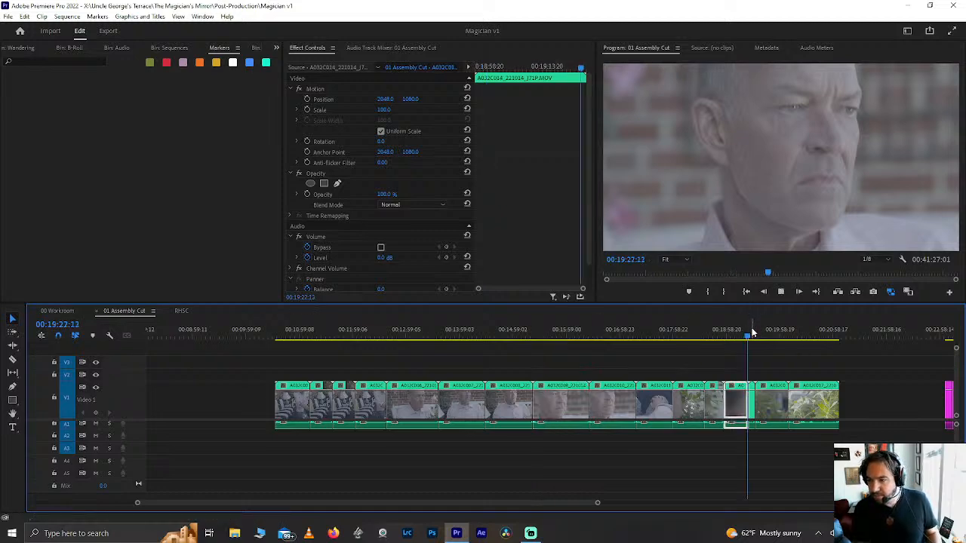
{"action": "scroll", "coordinate": [752, 333], "scroll_direction": "up", "scroll_amount": 12}
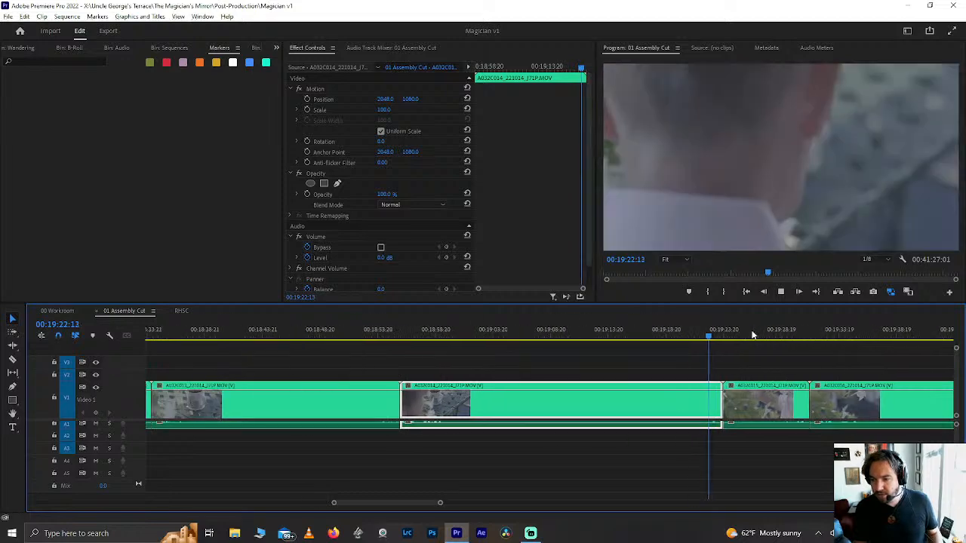
{"action": "left_click_drag", "start_coordinate": [755, 335], "coordinate": [833, 334]}
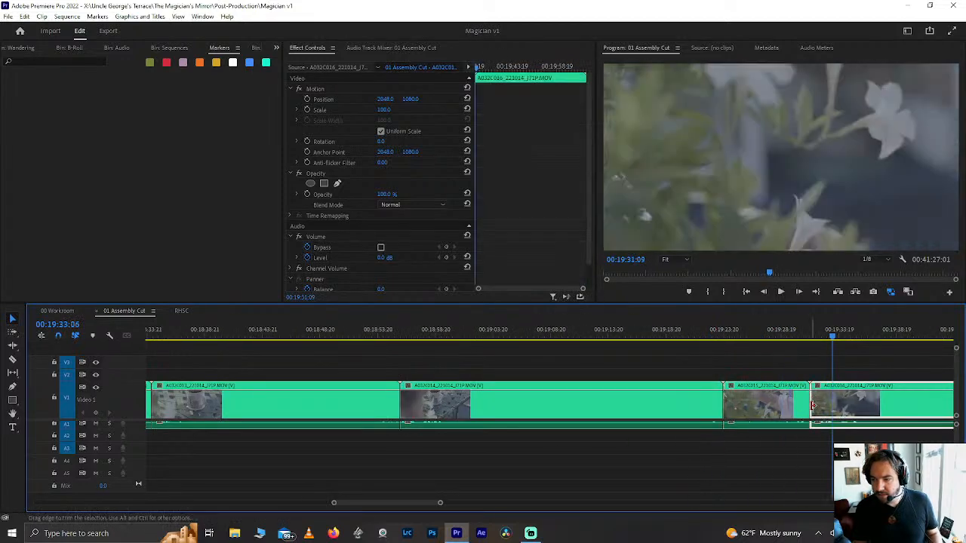
{"action": "scroll", "coordinate": [787, 403], "scroll_direction": "down", "scroll_amount": 5}
{"action": "scroll", "coordinate": [777, 402], "scroll_direction": "down", "scroll_amount": 8}
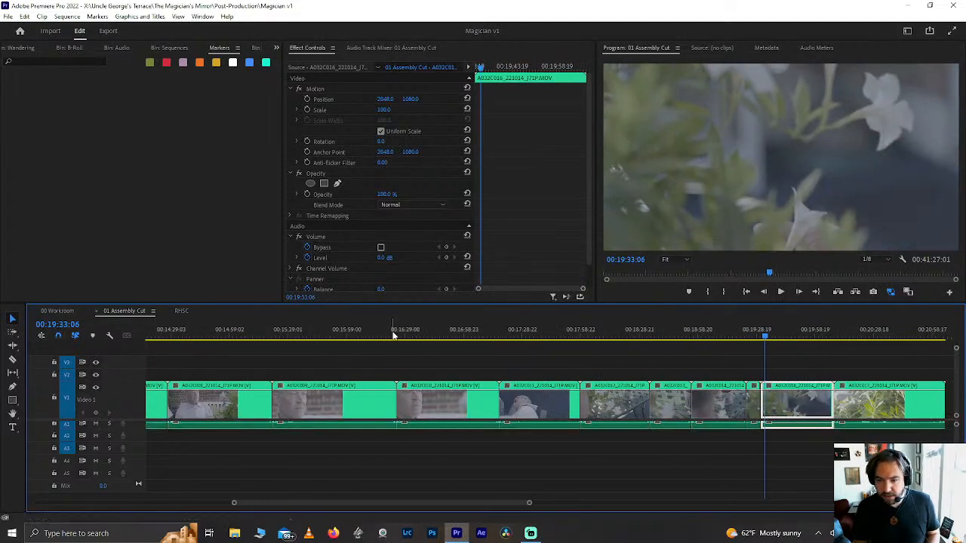
Step: Play close-up clip A032C009 from its start and split it at about 00:15:34
{"action": "scroll", "coordinate": [374, 336], "scroll_direction": "up", "scroll_amount": 5}
{"action": "left_click", "coordinate": [363, 335]}
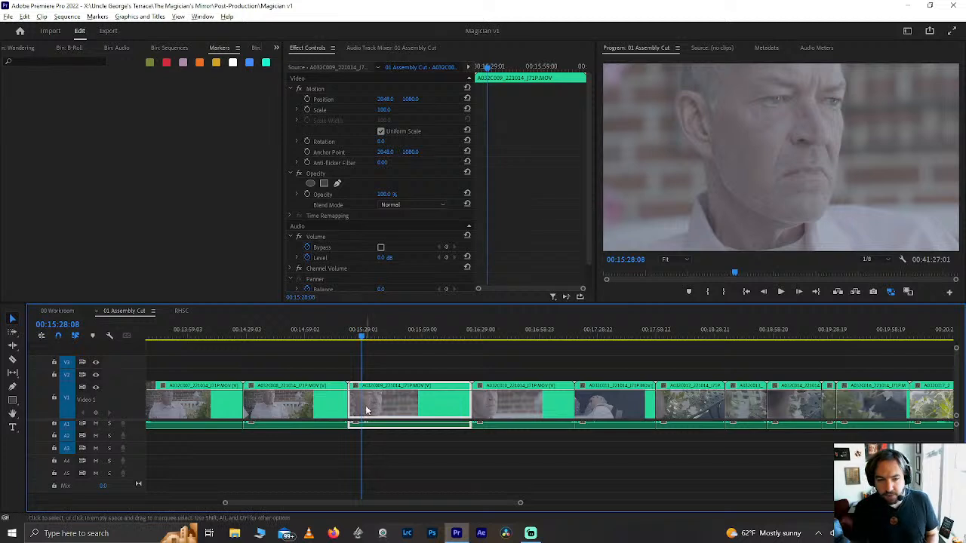
{"action": "scroll", "coordinate": [391, 390], "scroll_direction": "up", "scroll_amount": 1}
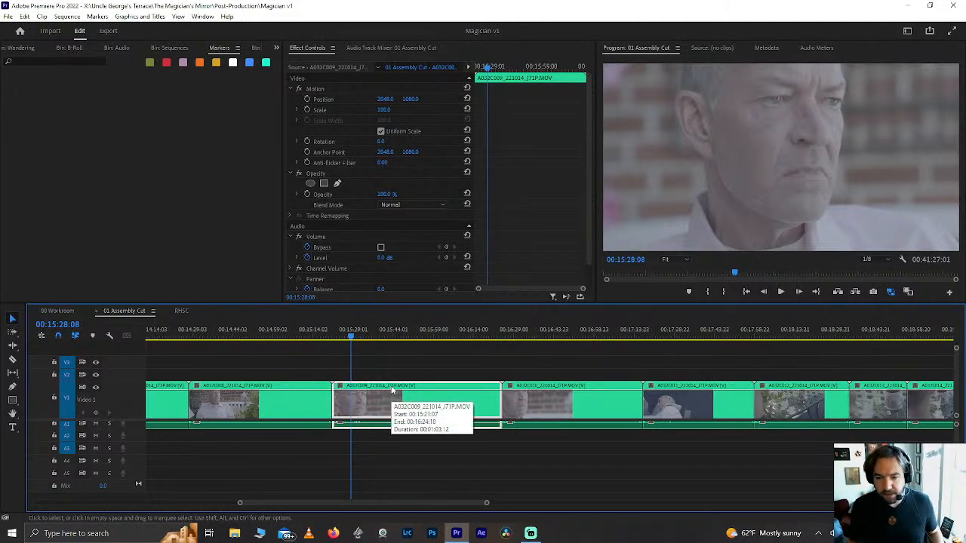
{"action": "key", "text": "Up"}
{"action": "key", "text": "space"}
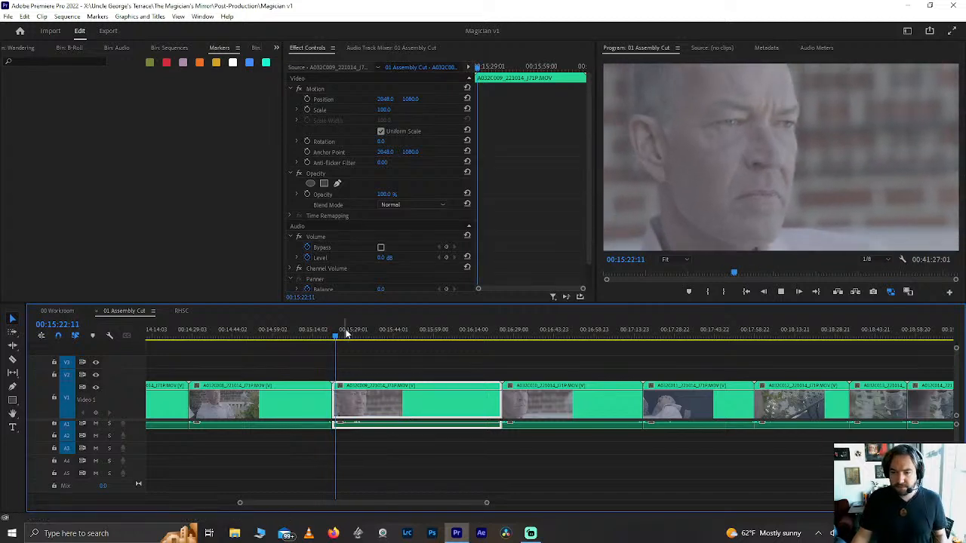
{"action": "left_click", "coordinate": [369, 337]}
{"action": "left_click", "coordinate": [362, 334]}
{"action": "key", "text": "space"}
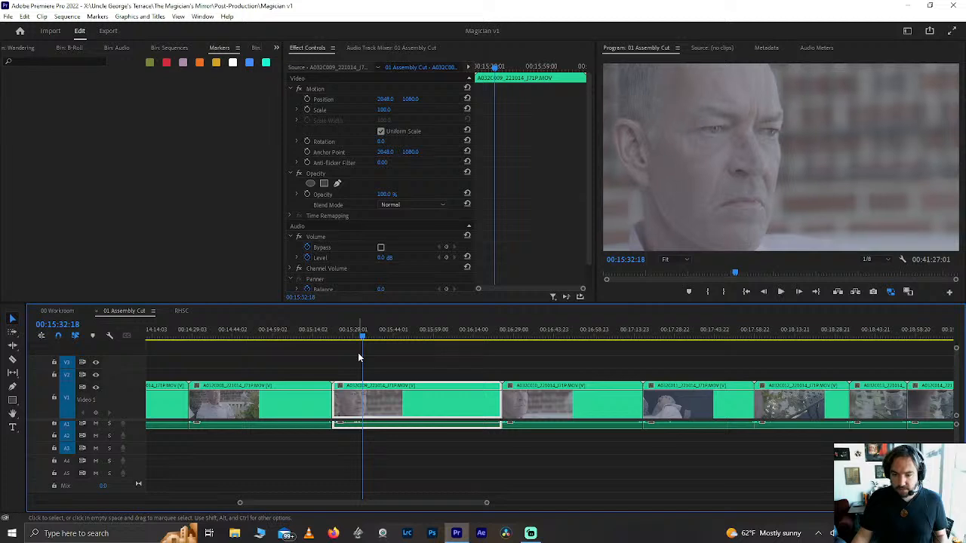
{"action": "key", "text": "space"}
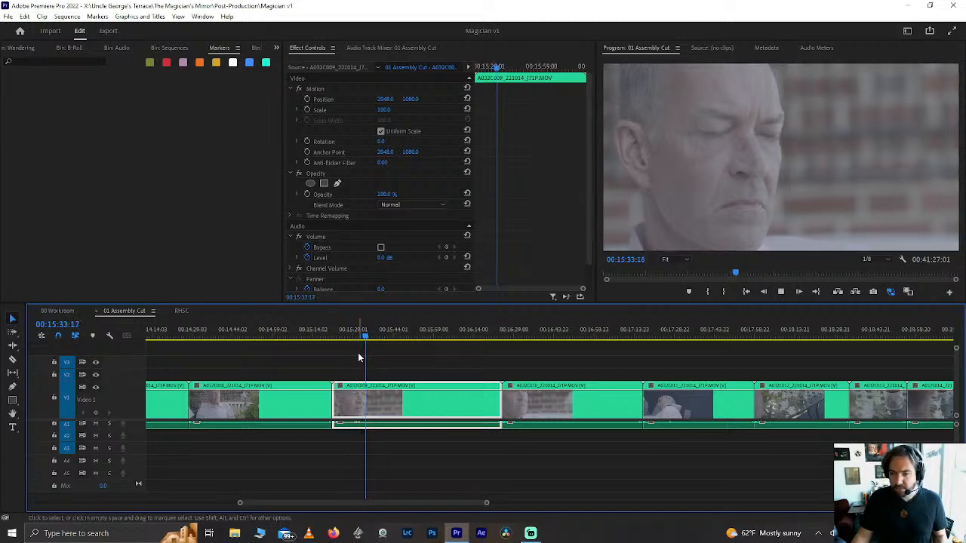
{"action": "key", "text": "ctrl+k"}
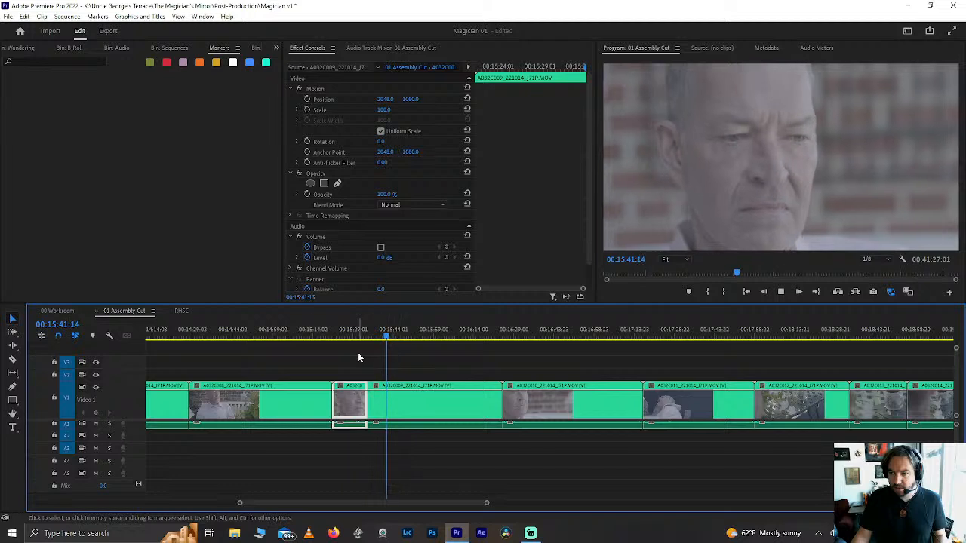
Step: Find the exact end of the man's look in the rest of clip A032C009 and split it at 00:15:40:22
{"action": "key", "text": "space"}
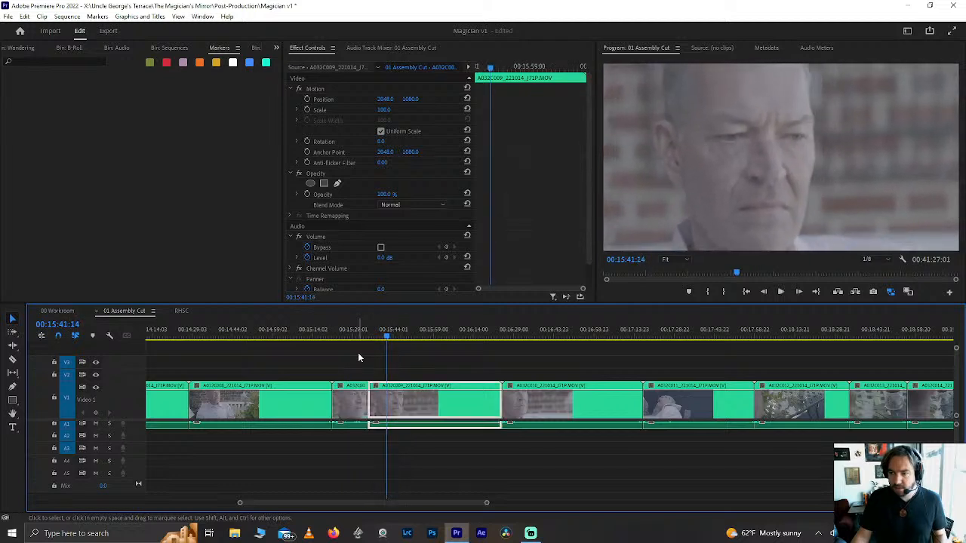
{"action": "key", "text": "Left"}
{"action": "key", "text": "Left"}
{"action": "key", "text": "Left"}
{"action": "key", "text": "Right"}
{"action": "key", "text": "Right"}
{"action": "key", "text": "Right"}
{"action": "key", "text": "Right"}
{"action": "key", "text": "Right"}
{"action": "key", "text": "Right"}
{"action": "key", "text": "Right"}
{"action": "key", "text": "Right"}
{"action": "key", "text": "Left"}
{"action": "key", "text": "Left"}
{"action": "key", "text": "Left"}
{"action": "key", "text": "Left"}
{"action": "key", "text": "Left"}
{"action": "key", "text": "Left"}
{"action": "key", "text": "Left"}
{"action": "key", "text": "Left"}
{"action": "key", "text": "Left"}
{"action": "key", "text": "Left"}
{"action": "key", "text": "Left"}
{"action": "key", "text": "Left"}
{"action": "key", "text": "Left"}
{"action": "key", "text": "Left"}
{"action": "key", "text": "Left"}
{"action": "key", "text": "Left"}
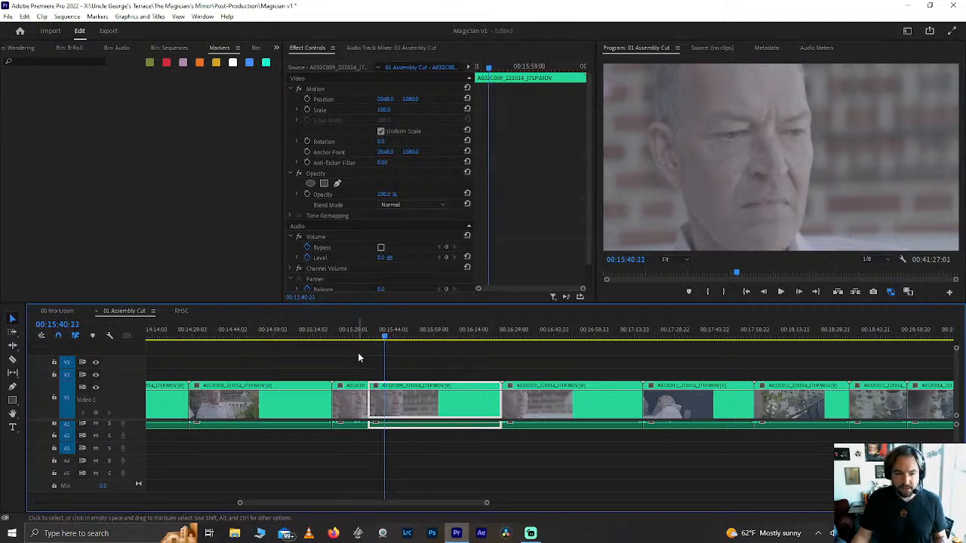
{"action": "key", "text": "ctrl+k"}
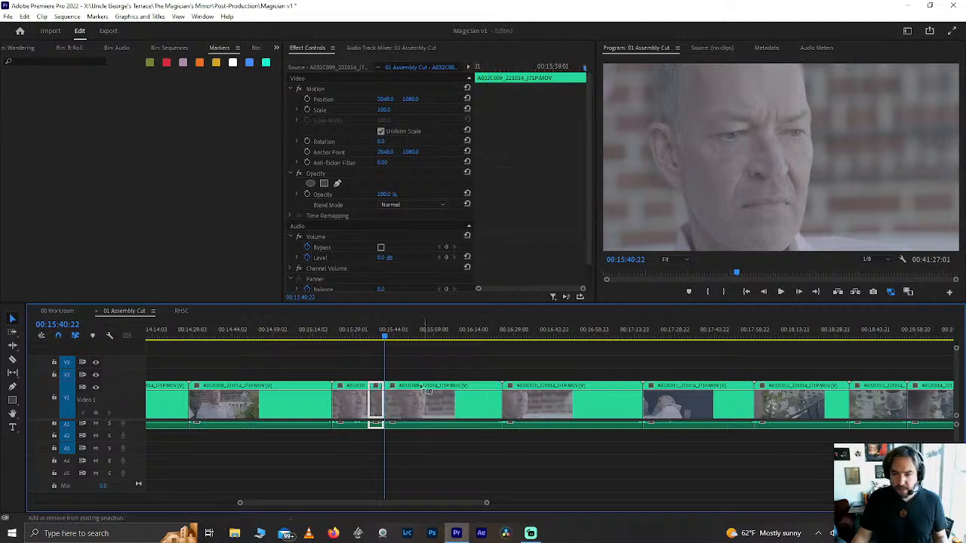
Step: Delete the first piece of clip A032C009 and raise the short piece after it to video track V2
{"action": "left_click", "coordinate": [372, 399]}
{"action": "left_click", "coordinate": [365, 404]}
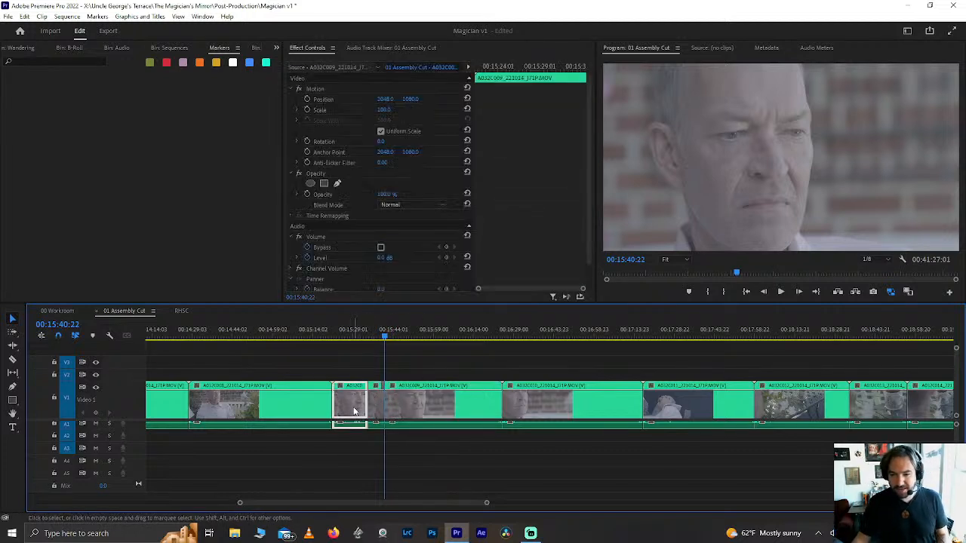
{"action": "key", "text": "Delete"}
{"action": "left_click_drag", "start_coordinate": [378, 409], "coordinate": [376, 374]}
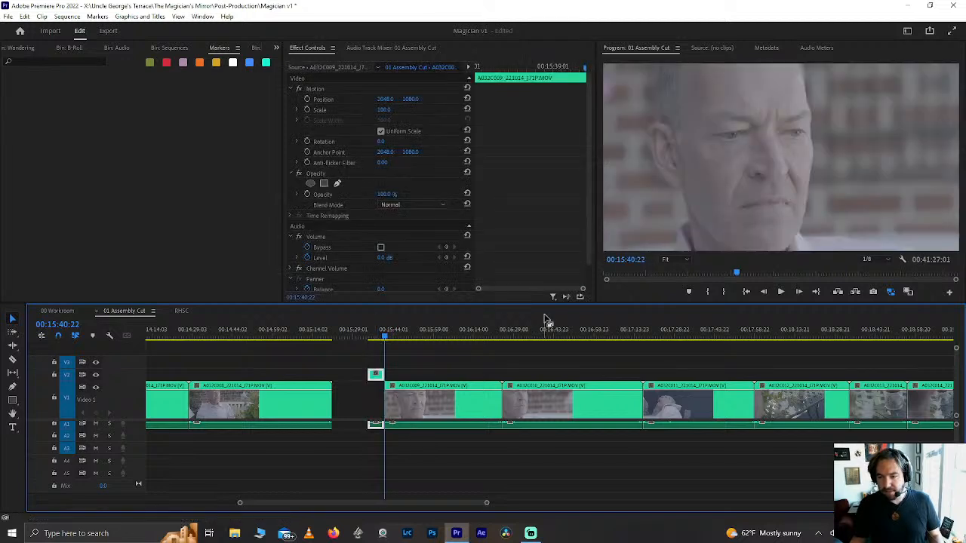
Step: Play close-up clip A032C010 from its start, split it at about 00:16:31, and stop playback at 00:16:40:15
{"action": "left_click", "coordinate": [505, 330]}
{"action": "key", "text": "Up"}
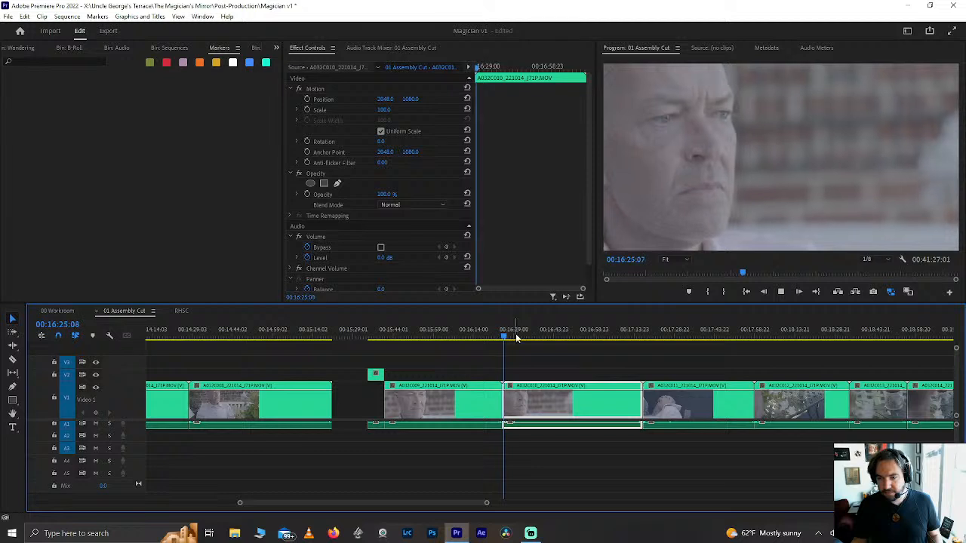
{"action": "scroll", "coordinate": [517, 338], "scroll_direction": "up", "scroll_amount": 6}
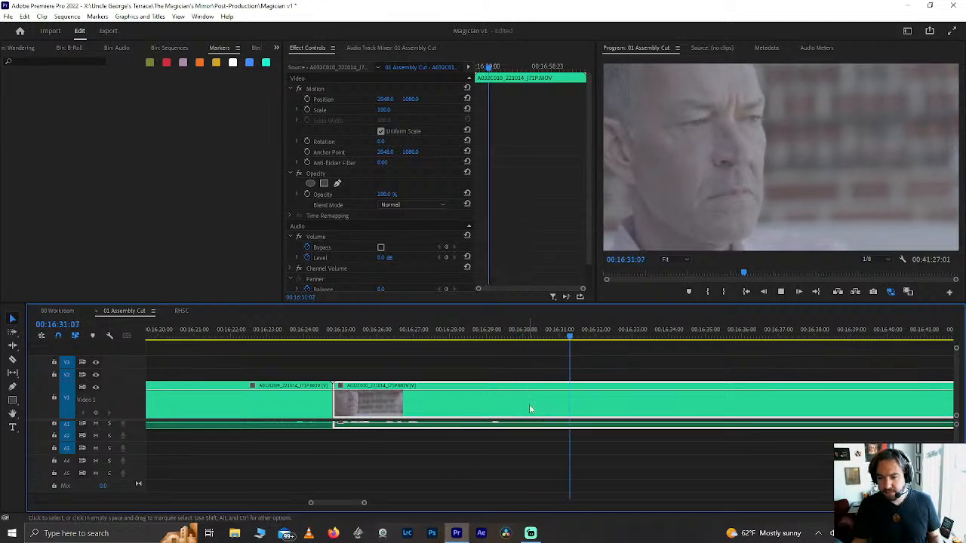
{"action": "key", "text": "ctrl+k"}
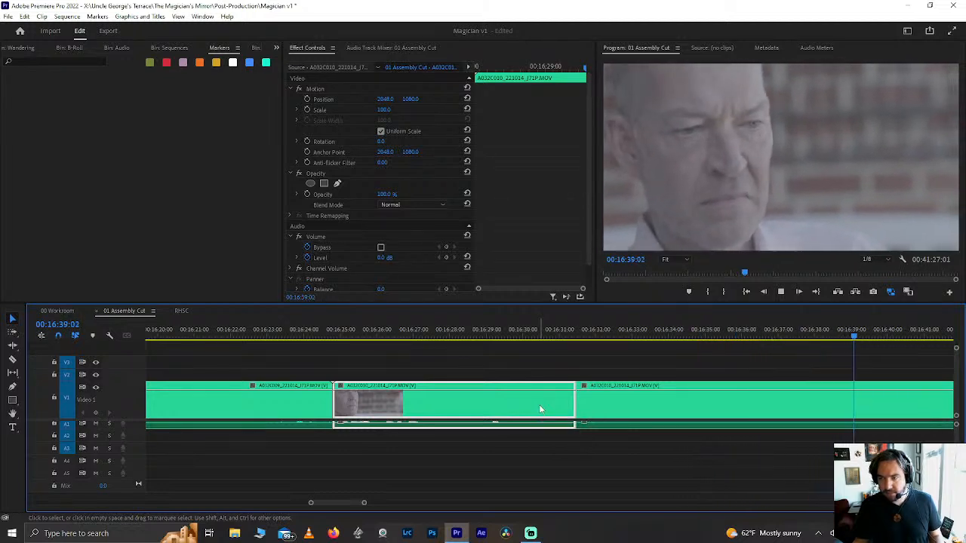
{"action": "left_click", "coordinate": [642, 428]}
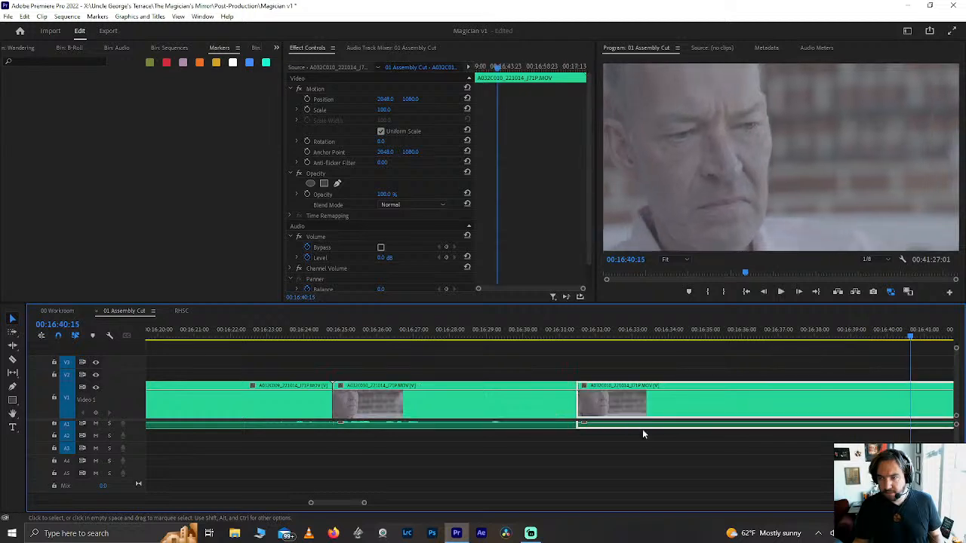
Step: Step back frame by frame to the end of the man's look in clip A032C010 and split it at 00:16:39:21
{"action": "scroll", "coordinate": [710, 406], "scroll_direction": "down", "scroll_amount": 5}
{"action": "key", "text": "Left"}
{"action": "key", "text": "Left"}
{"action": "key", "text": "Left"}
{"action": "key", "text": "Left"}
{"action": "key", "text": "Left"}
{"action": "key", "text": "Left"}
{"action": "key", "text": "Left"}
{"action": "key", "text": "Left"}
{"action": "key", "text": "Left"}
{"action": "key", "text": "Left"}
{"action": "key", "text": "Left"}
{"action": "key", "text": "Left"}
{"action": "key", "text": "Left"}
{"action": "key", "text": "Left"}
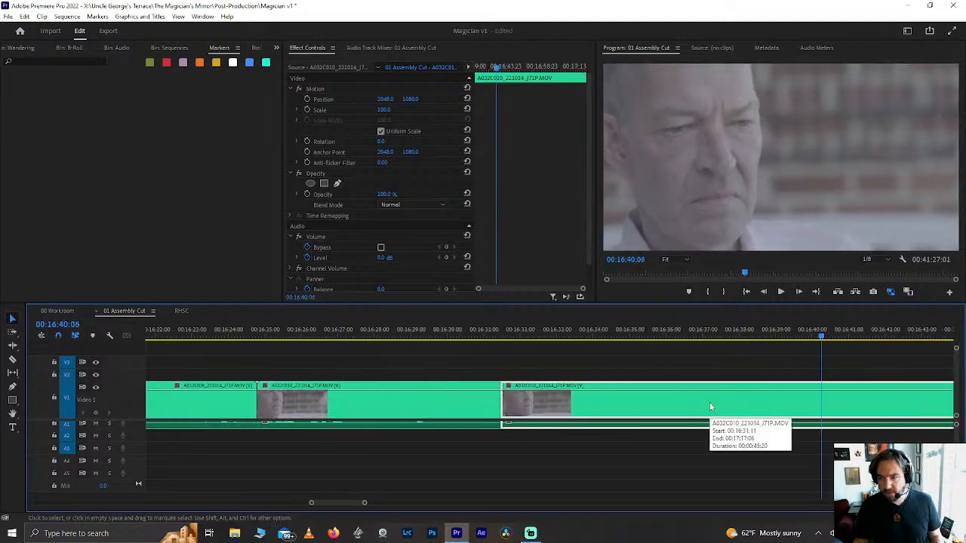
{"action": "key", "text": "Left"}
{"action": "key", "text": "Left"}
{"action": "key", "text": "Left"}
{"action": "key", "text": "Left"}
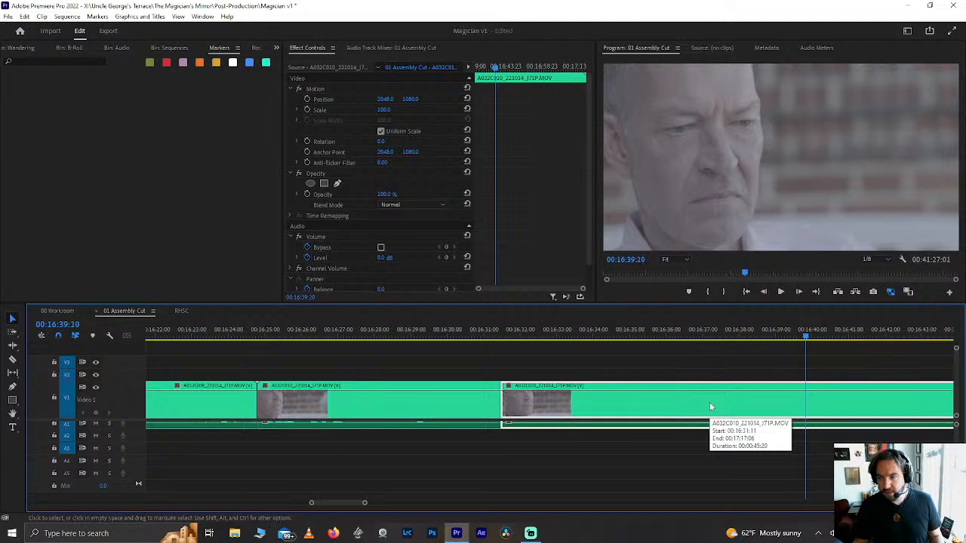
{"action": "key", "text": "ctrl+k"}
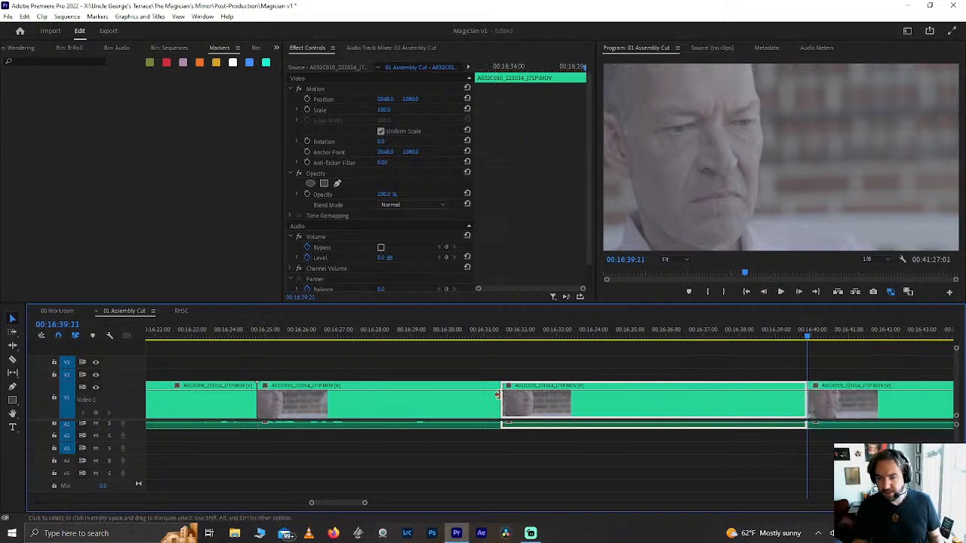
Step: Delete the first piece of clip A032C010 and move its middle piece onto V2, directly before the short A032C009 piece
{"action": "left_click", "coordinate": [289, 414]}
{"action": "key", "text": "Delete"}
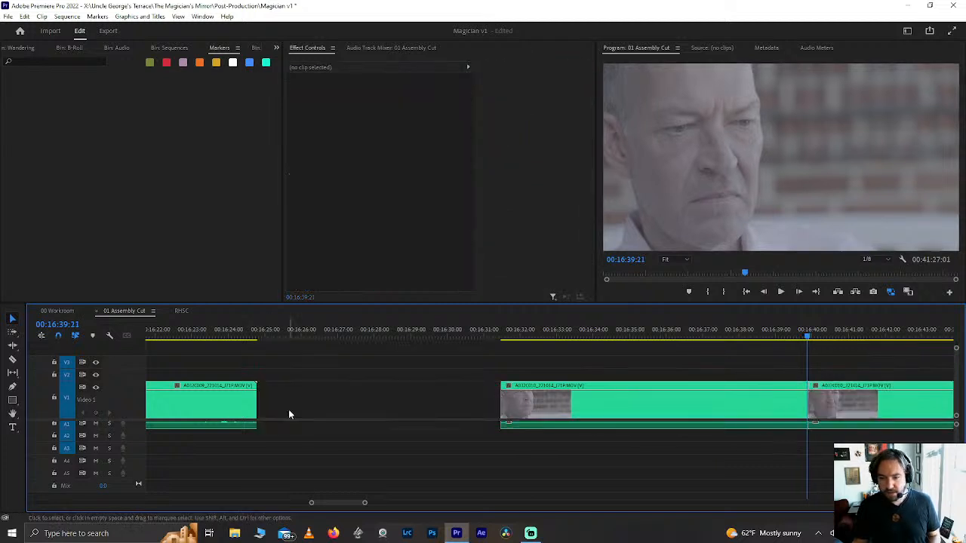
{"action": "scroll", "coordinate": [290, 414], "scroll_direction": "down", "scroll_amount": 3}
{"action": "scroll", "coordinate": [290, 414], "scroll_direction": "up", "scroll_amount": 4}
{"action": "scroll", "coordinate": [290, 414], "scroll_direction": "down", "scroll_amount": 5}
{"action": "scroll", "coordinate": [290, 414], "scroll_direction": "up", "scroll_amount": 3}
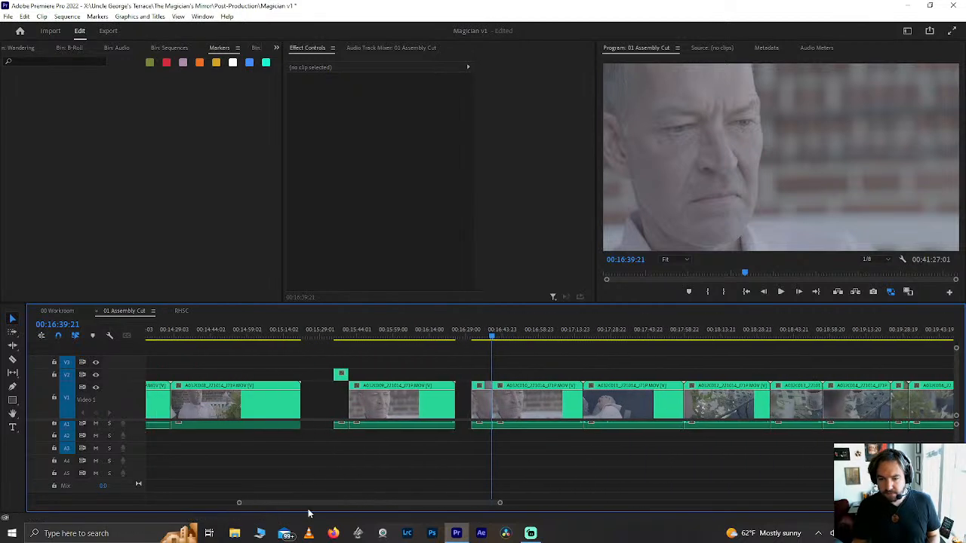
{"action": "left_click_drag", "start_coordinate": [393, 402], "coordinate": [316, 336]}
{"action": "key", "text": "ctrl+z"}
Step: Play the two adjoining close-up pieces on V2 from about 00:15:26, replaying the A032C009 piece
{"action": "left_click", "coordinate": [315, 329]}
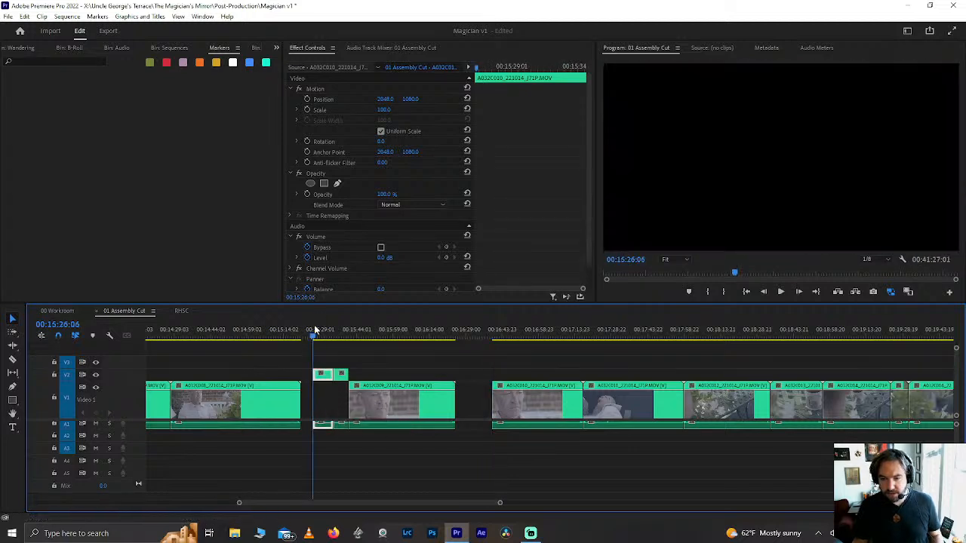
{"action": "key", "text": "Up"}
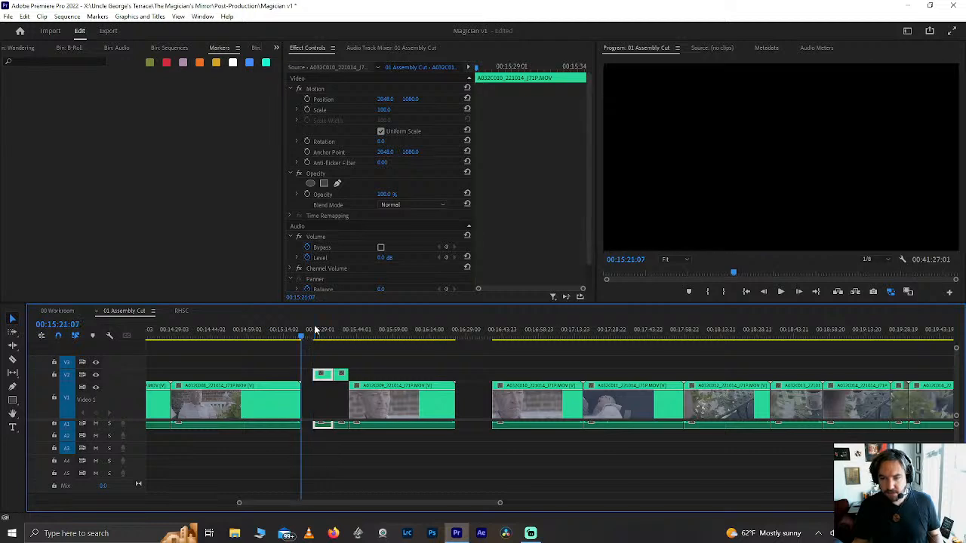
{"action": "key", "text": "Down"}
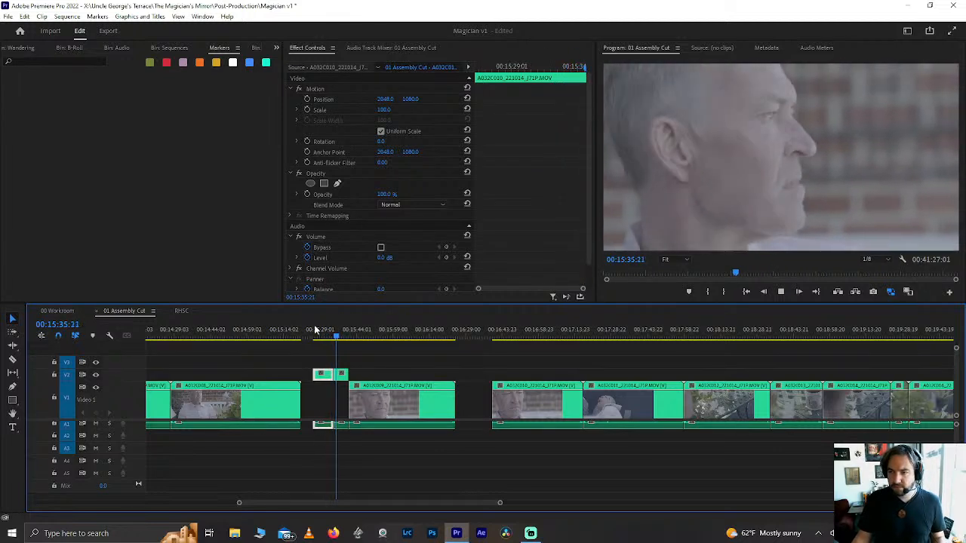
{"action": "key", "text": "space"}
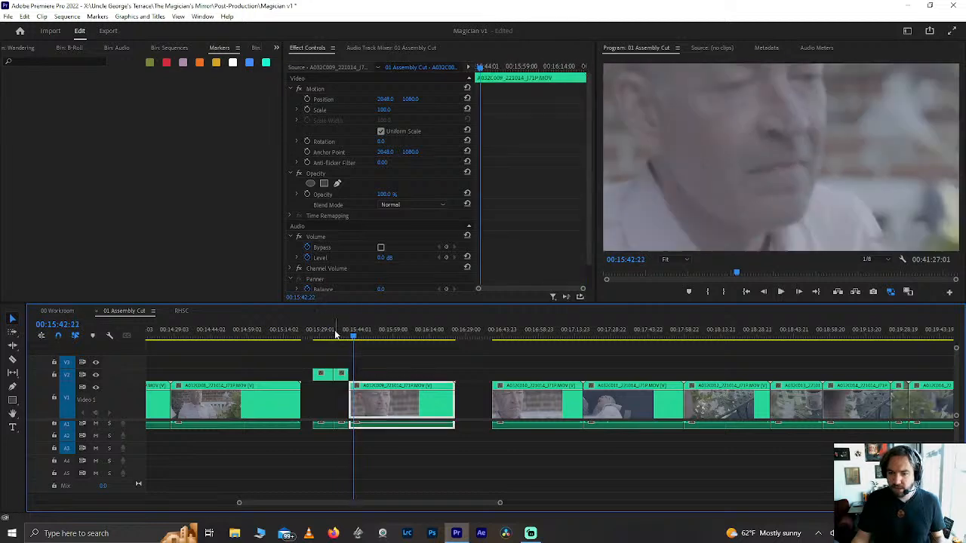
{"action": "left_click", "coordinate": [335, 337]}
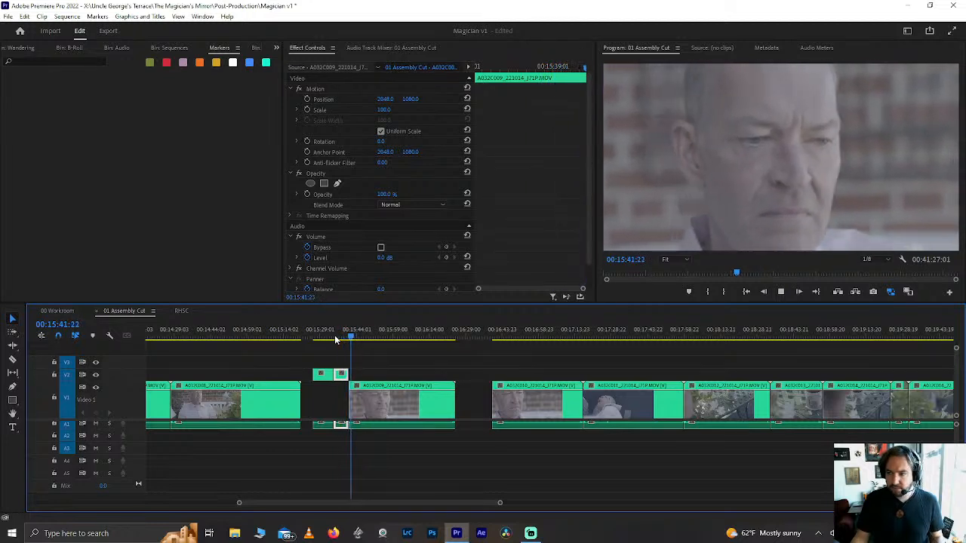
{"action": "key", "text": "space"}
{"action": "key", "text": "Up"}
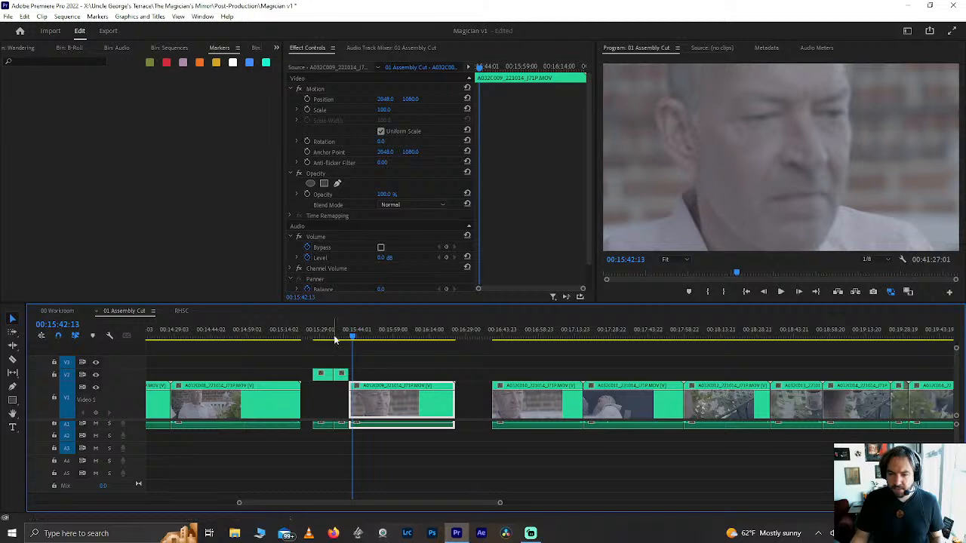
Step: Shift the rest of clip A032C009 later on V1 to leave a gap after the V2 pieces, and replay the short A032C009 piece
{"action": "mouse_move", "coordinate": [403, 408]}
{"action": "left_mouse_down"}
{"action": "mouse_move", "coordinate": [420, 408]}
{"action": "mouse_move", "coordinate": [406, 393]}
{"action": "left_mouse_up"}
{"action": "key", "text": "Up"}
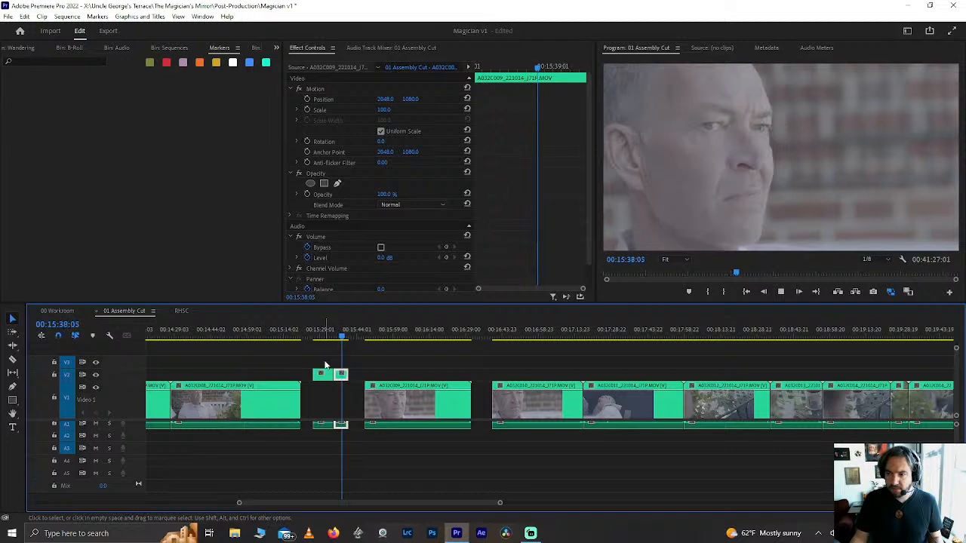
{"action": "key", "text": "space"}
Step: Replay the start of the A032C010 piece on V2 and save the project
{"action": "left_click", "coordinate": [315, 340]}
{"action": "key", "text": "space"}
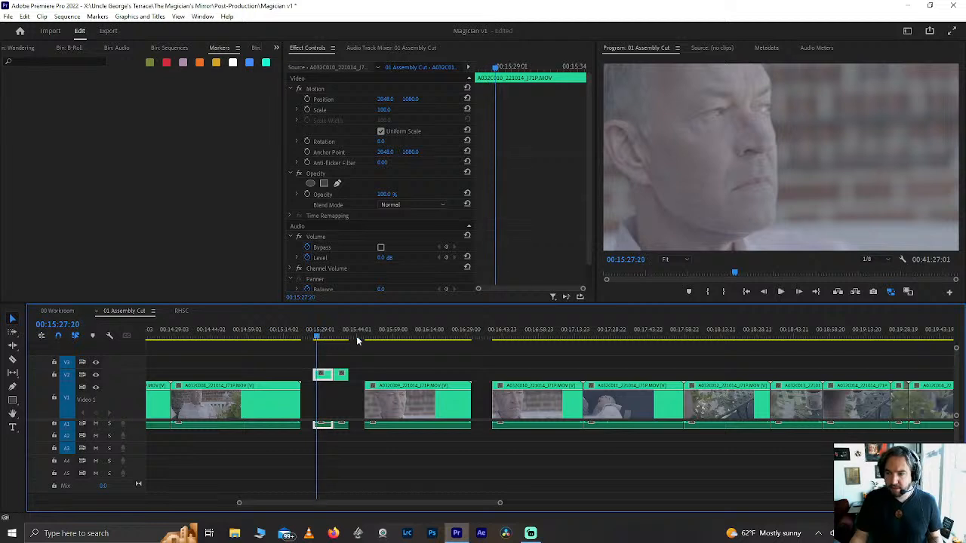
{"action": "key", "text": "ctrl+s"}
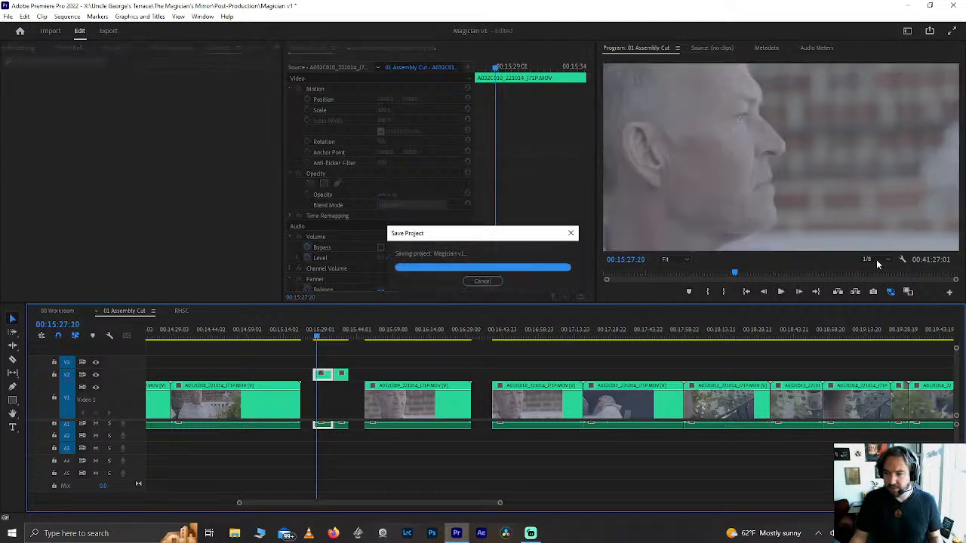
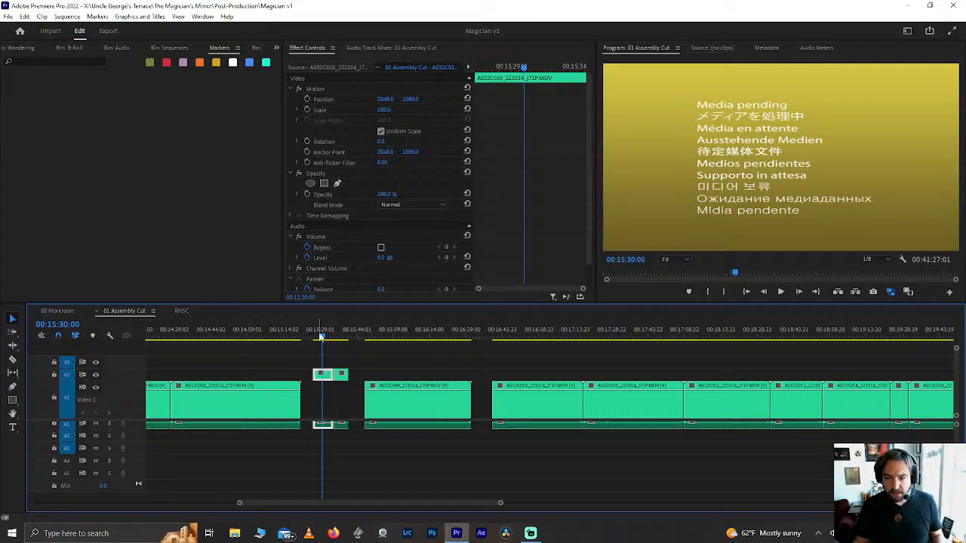
Step: Check whether the pending media has loaded in the V2 pieces and clip A032C008, then play the V2 pieces from about 00:15:28
{"action": "left_click_drag", "start_coordinate": [320, 337], "coordinate": [318, 337]}
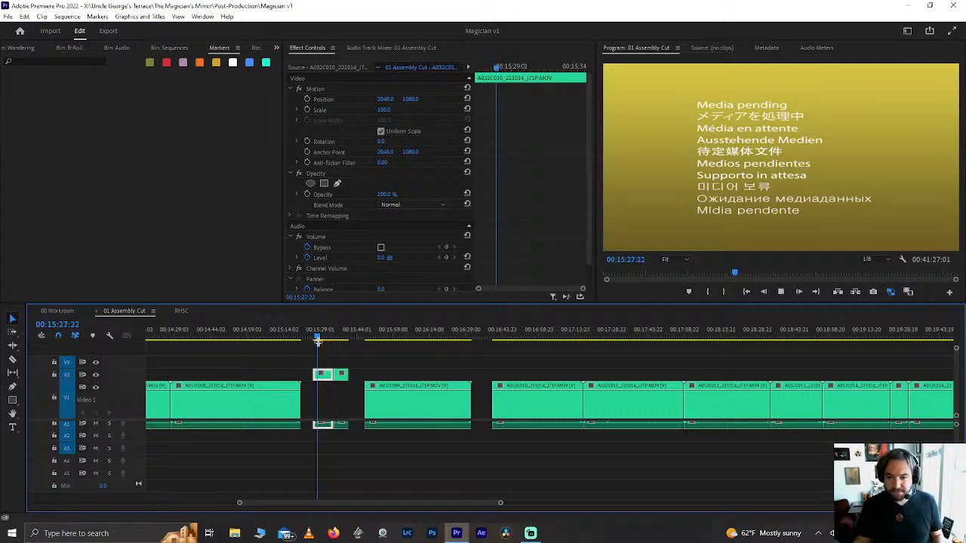
{"action": "key", "text": "space"}
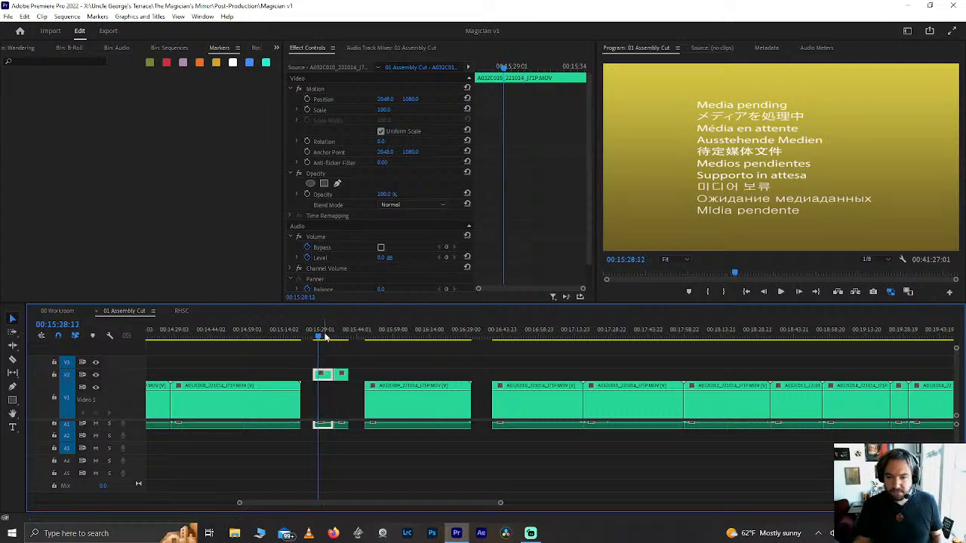
{"action": "key", "text": "ctrl+s"}
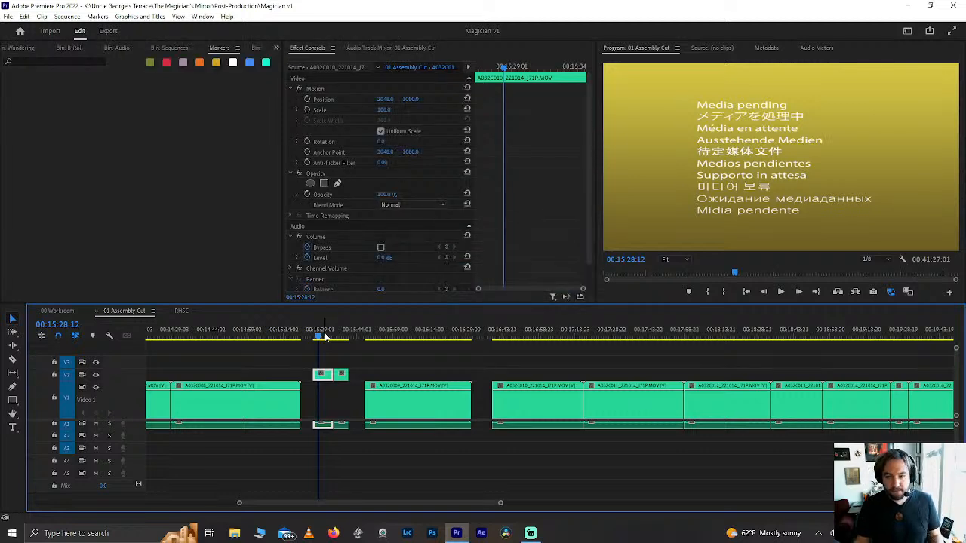
{"action": "left_click", "coordinate": [234, 337]}
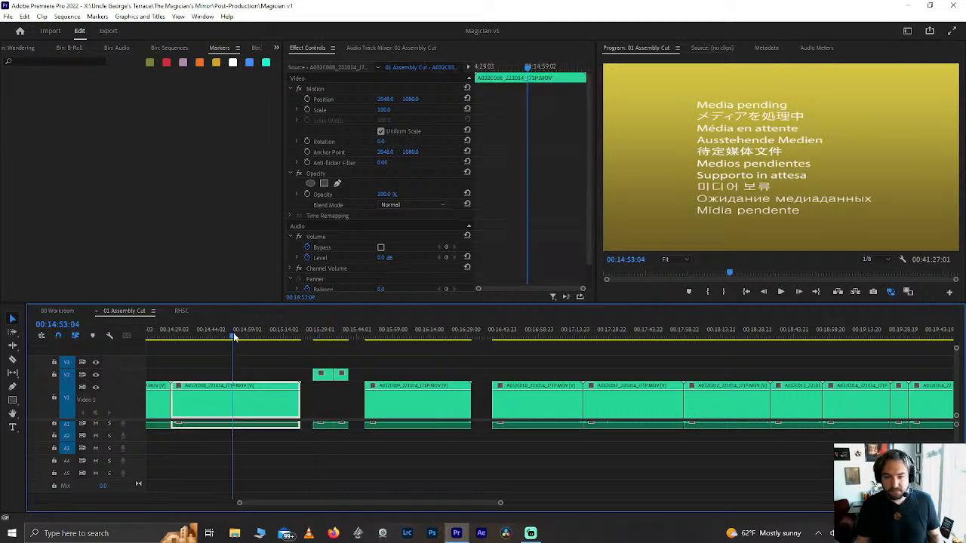
{"action": "left_click", "coordinate": [320, 338]}
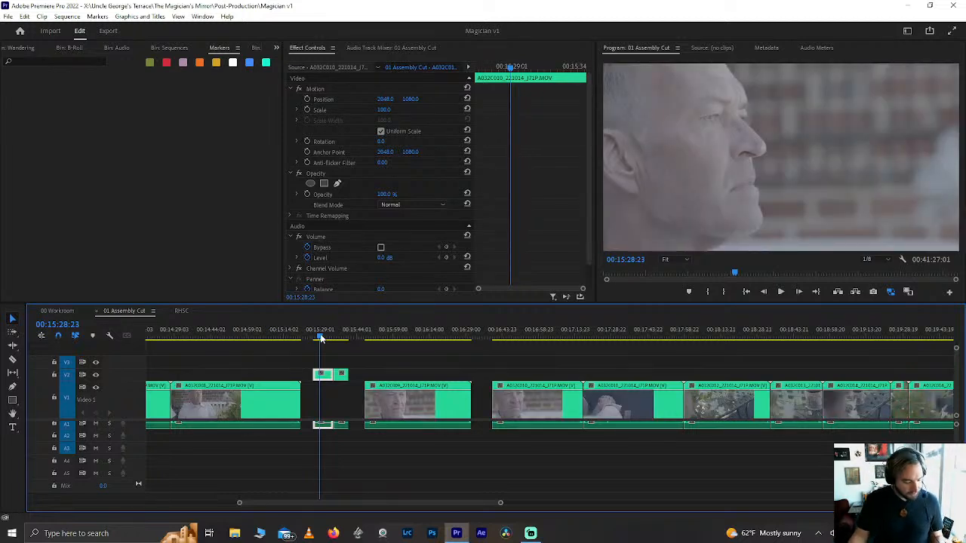
{"action": "key", "text": "space"}
Step: Delete the short A032C009 piece from V2 and move the A032C010 piece to V1 at 00:07:35:05, in the empty stretch before the green clips
{"action": "left_click", "coordinate": [341, 375]}
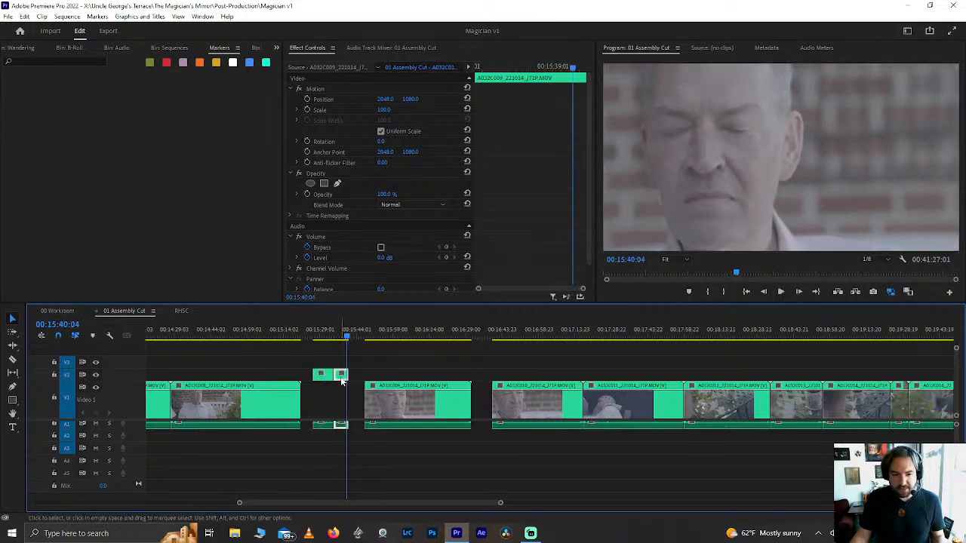
{"action": "key", "text": "Delete"}
{"action": "left_click", "coordinate": [322, 375]}
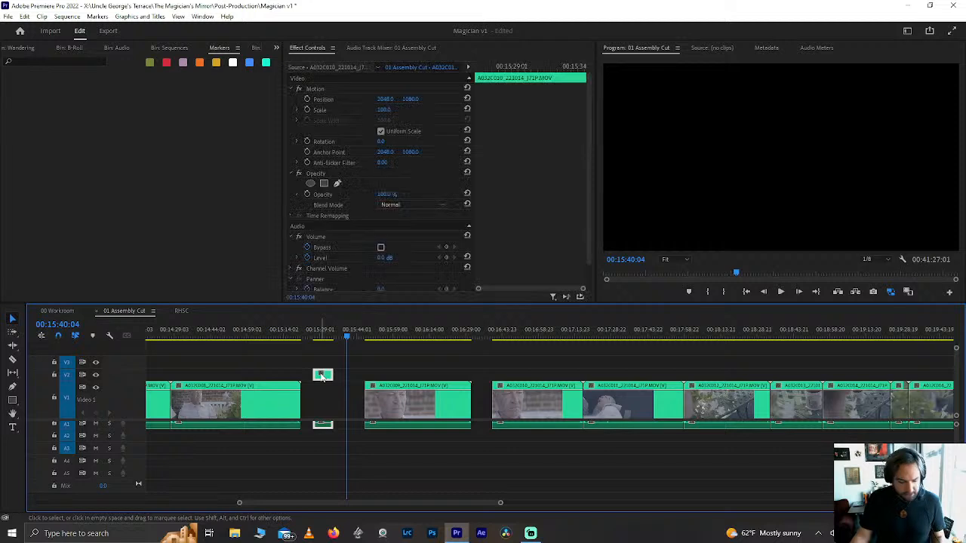
{"action": "key", "text": "Delete"}
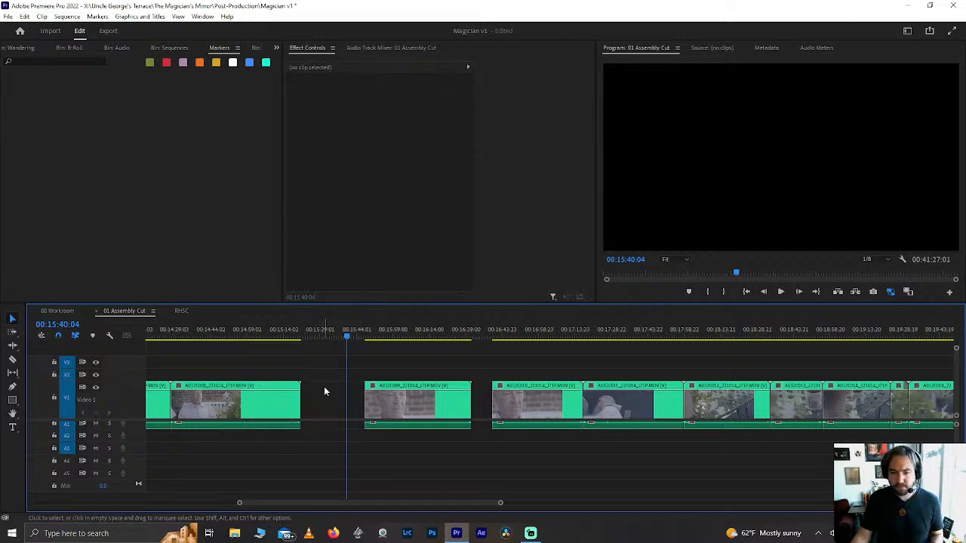
{"action": "scroll", "coordinate": [324, 388], "scroll_direction": "down", "scroll_amount": 8}
{"action": "left_click", "coordinate": [264, 338]}
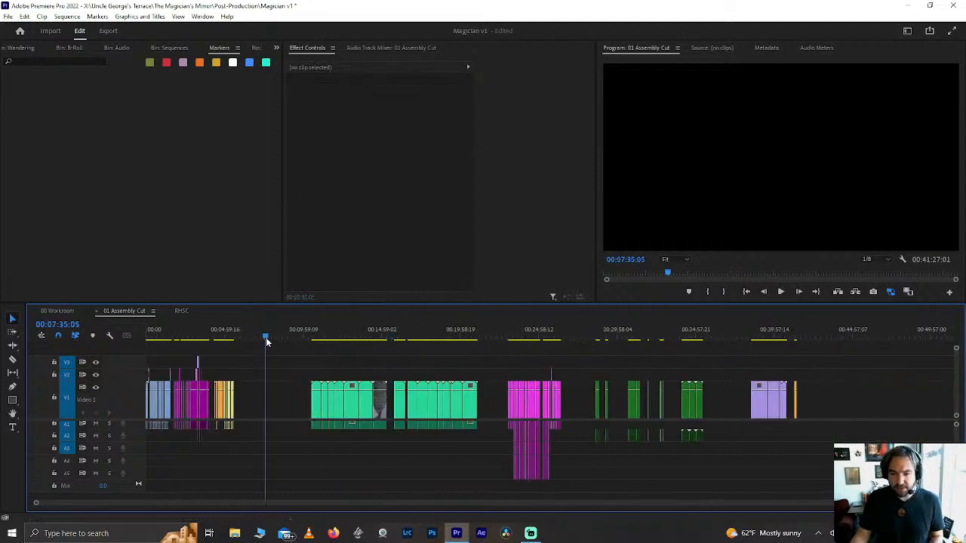
{"action": "scroll", "coordinate": [265, 337], "scroll_direction": "up", "scroll_amount": 6}
{"action": "key", "text": "ctrl+v"}
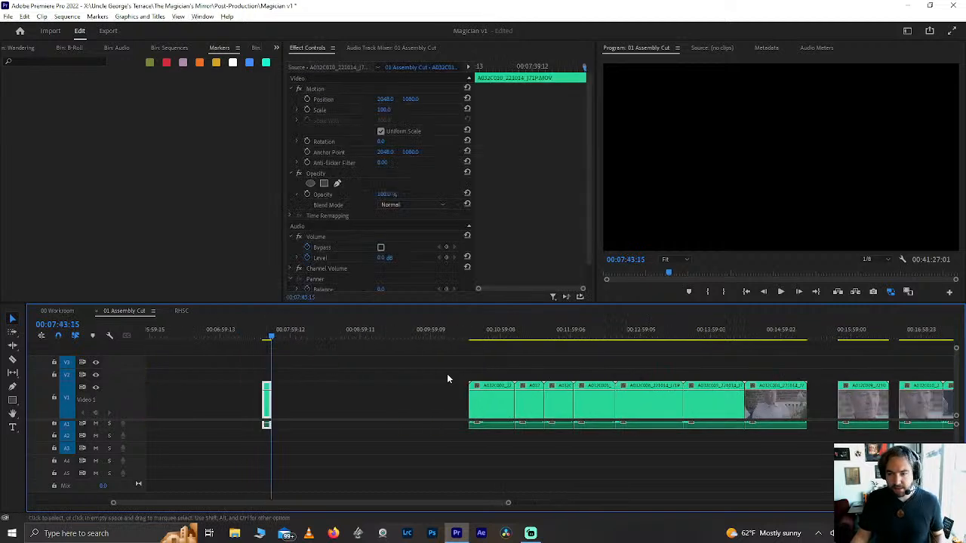
Step: Play flower clip A032C017, the last of the green scene, from its start to its end
{"action": "scroll", "coordinate": [786, 451], "scroll_direction": "down", "scroll_amount": 6}
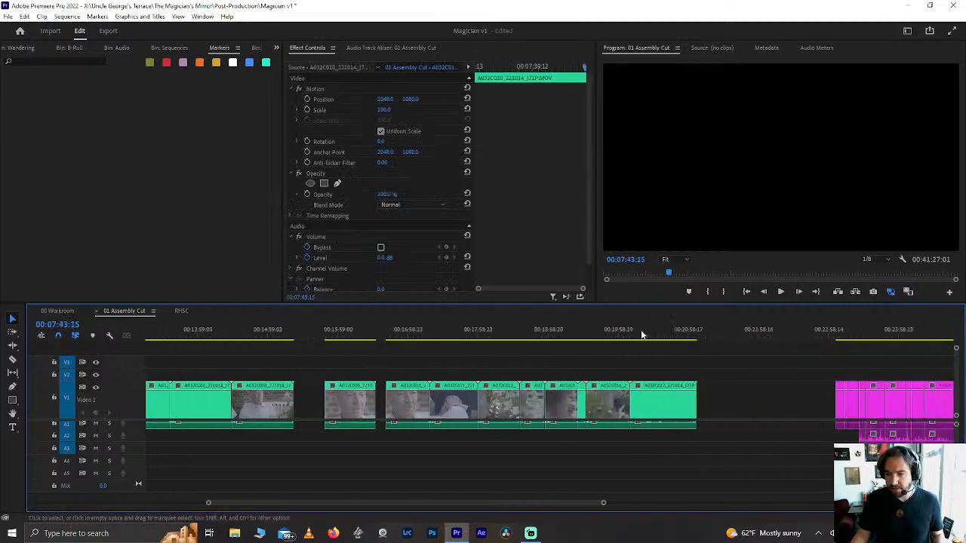
{"action": "left_click", "coordinate": [642, 334]}
{"action": "key", "text": "Up"}
{"action": "key", "text": "space"}
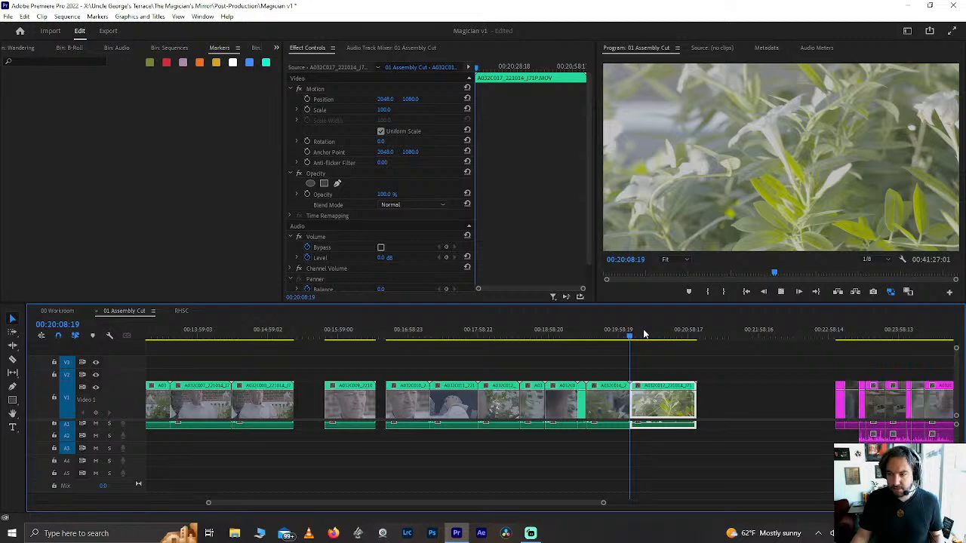
{"action": "scroll", "coordinate": [649, 368], "scroll_direction": "down", "scroll_amount": 1}
{"action": "scroll", "coordinate": [647, 368], "scroll_direction": "down", "scroll_amount": 5}
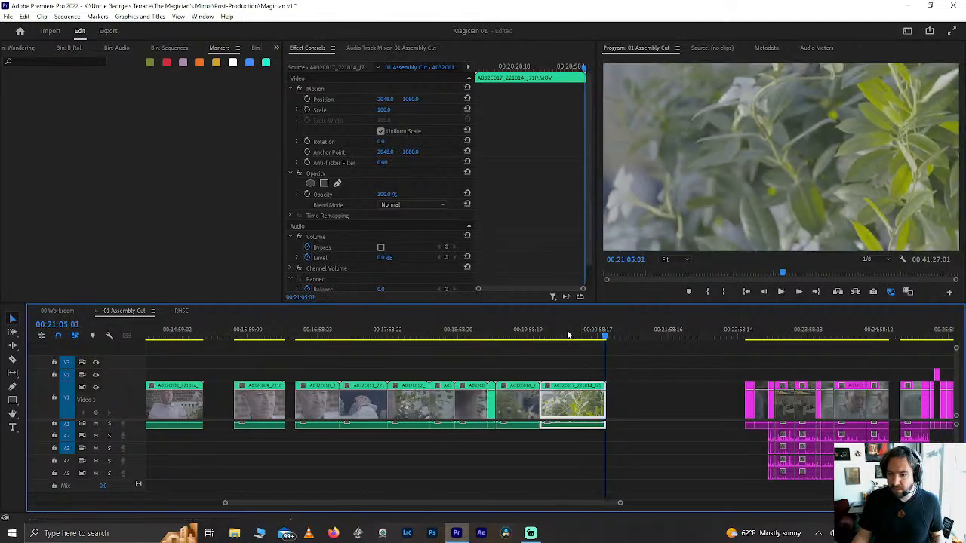
Step: Replay the middle of clip A032C017 and step back frame by frame to 00:20:31:18 to find where the good moment ends
{"action": "left_click", "coordinate": [563, 335]}
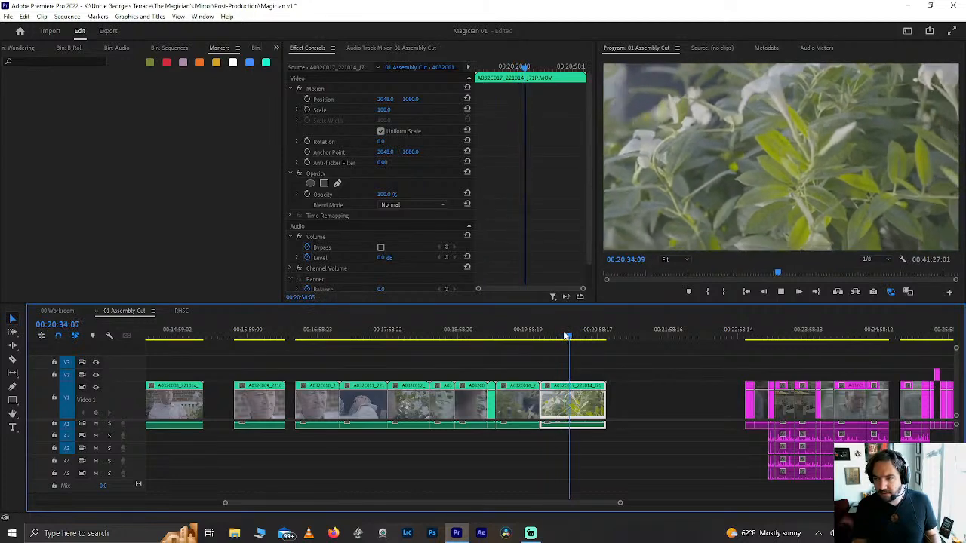
{"action": "left_click_drag", "start_coordinate": [565, 336], "coordinate": [554, 336]}
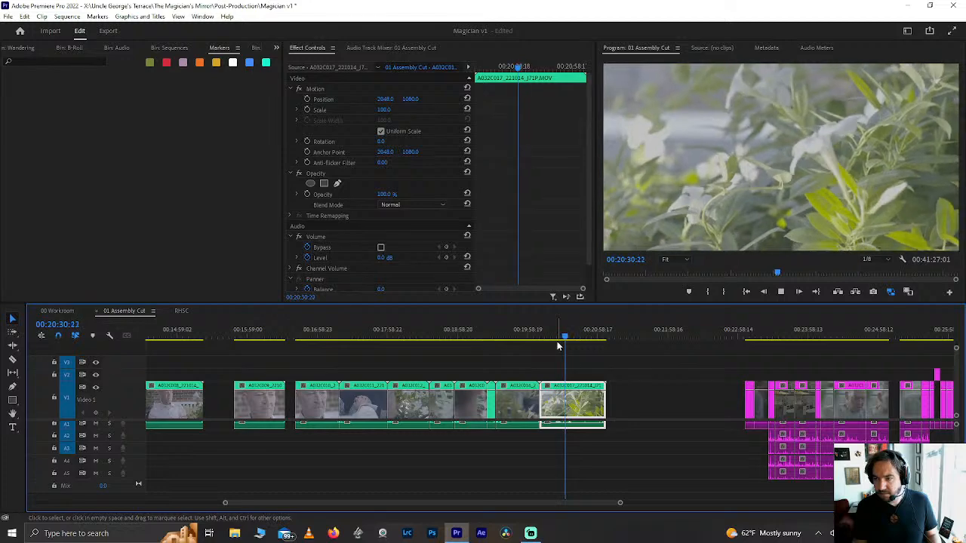
{"action": "key", "text": "space"}
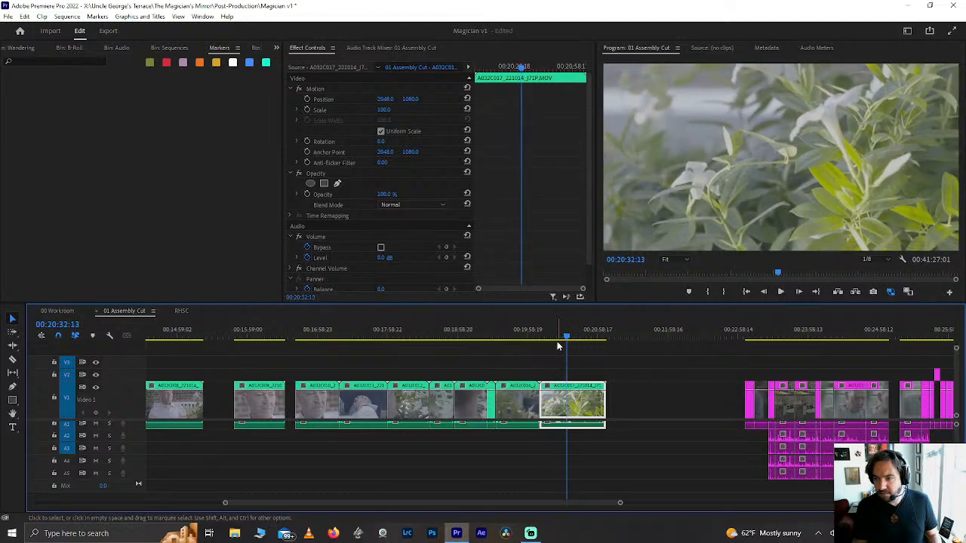
{"action": "key", "text": "Left"}
{"action": "key", "text": "Left"}
{"action": "key", "text": "Left"}
{"action": "key", "text": "Left"}
{"action": "key", "text": "Left"}
{"action": "key", "text": "Left"}
{"action": "key", "text": "Left"}
{"action": "key", "text": "Left"}
{"action": "key", "text": "Left"}
{"action": "key", "text": "Left"}
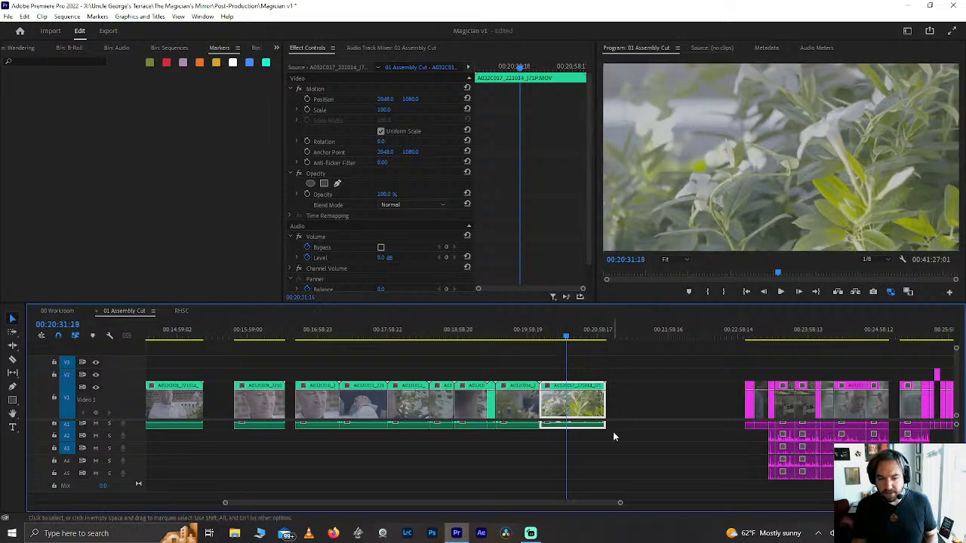
Step: Delete only the audio part of flower clip A032C017, keeping its video
{"action": "key", "text": "="}
{"action": "key", "text": "="}
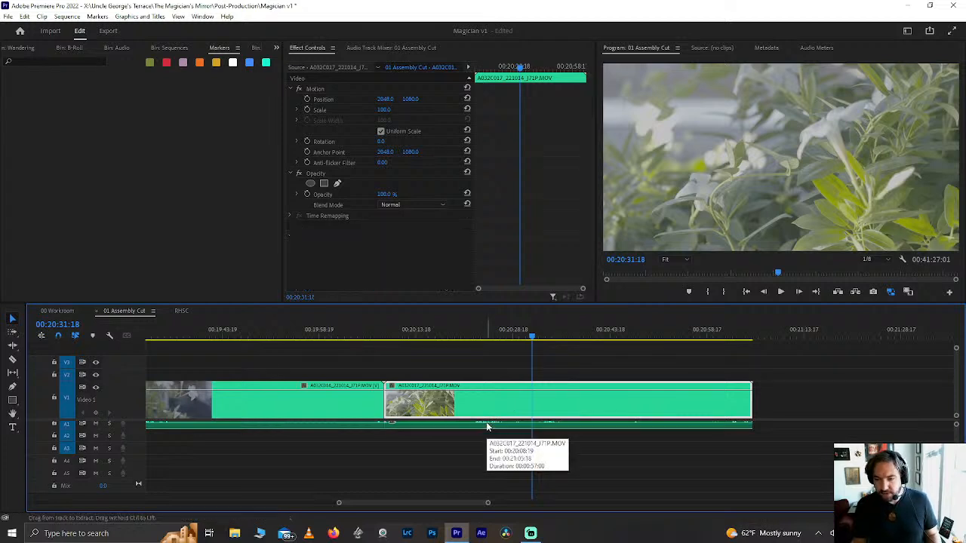
{"action": "left_click", "coordinate": [487, 427], "text": "alt"}
{"action": "key", "text": "Delete"}
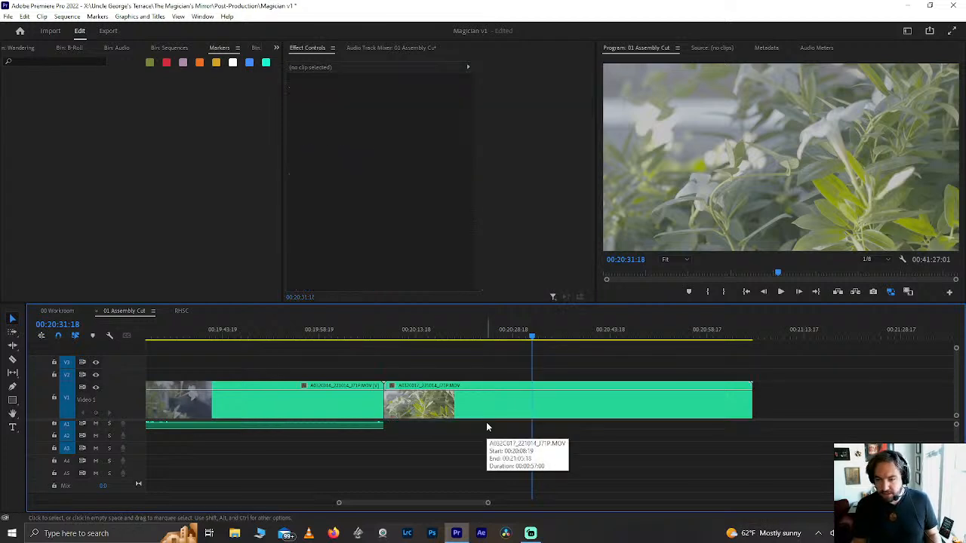
{"action": "left_click", "coordinate": [537, 338]}
{"action": "left_click_drag", "start_coordinate": [537, 339], "coordinate": [538, 339]}
{"action": "key", "text": "ctrl+k"}
{"action": "key", "text": "j"}
{"action": "key", "text": "j"}
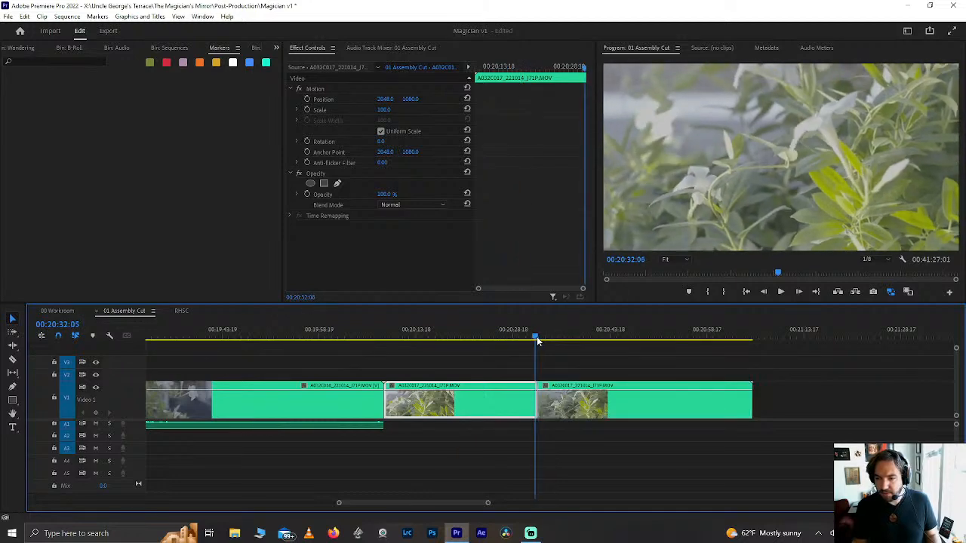
{"action": "key", "text": "l"}
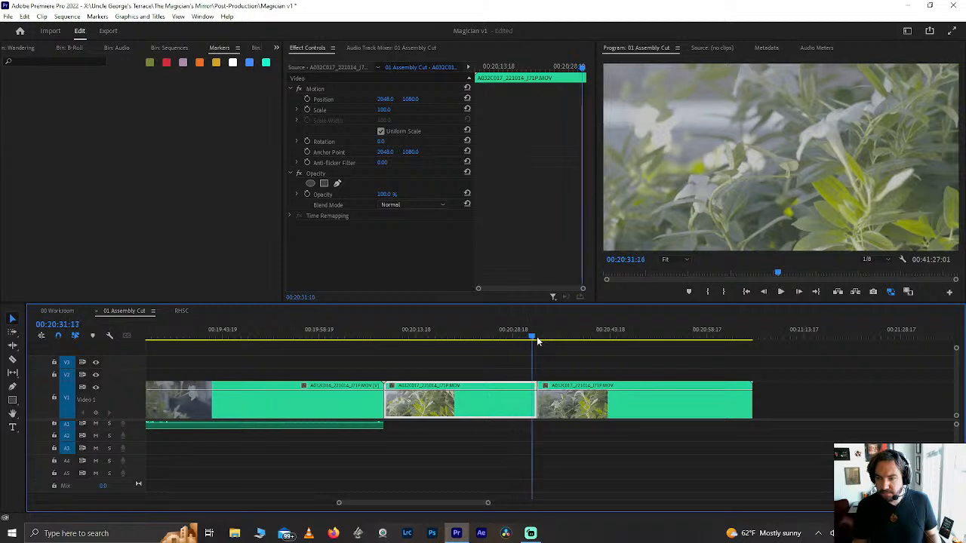
{"action": "key", "text": "j"}
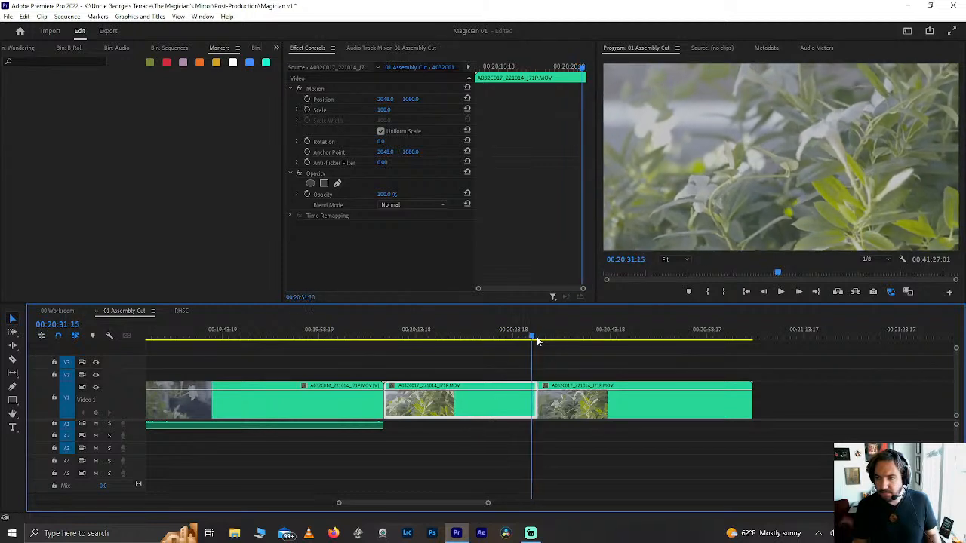
{"action": "key", "text": "k"}
{"action": "key", "text": "Left"}
{"action": "key", "text": "ctrl+z"}
Step: Split flower clip A032C017 at 00:20:30:17, where its good moment ends
{"action": "key", "text": "Right"}
{"action": "key", "text": "Left"}
{"action": "key", "text": "Left"}
{"action": "key", "text": "Left"}
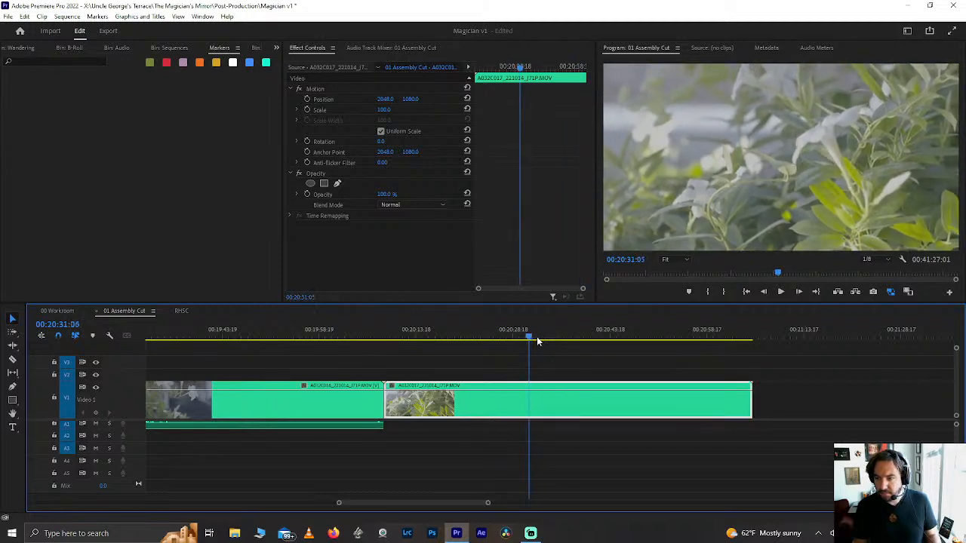
{"action": "key", "text": "shift+Right"}
{"action": "key", "text": "shift+Right"}
{"action": "key", "text": "shift+Right"}
{"action": "key", "text": "Left"}
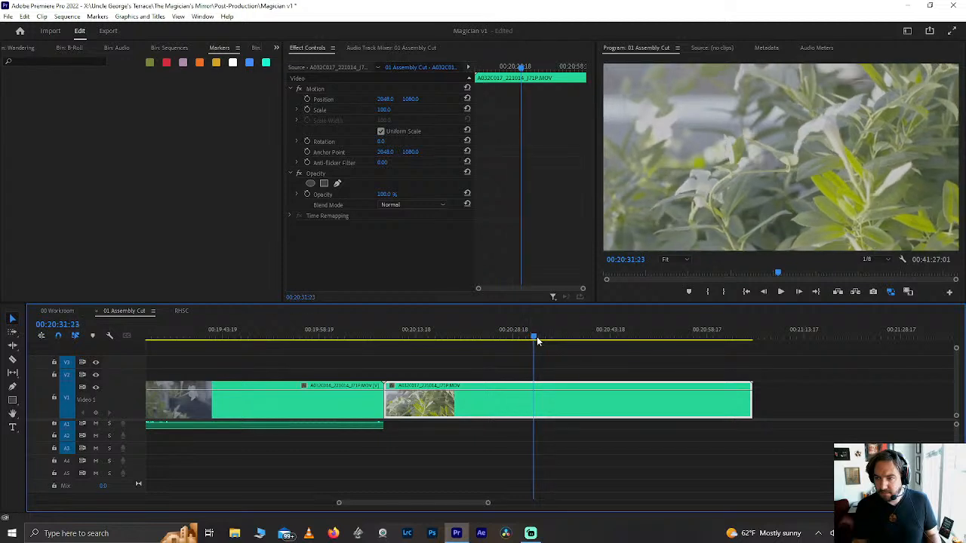
{"action": "key", "text": "Left"}
{"action": "key", "text": "Left"}
{"action": "key", "text": "Left"}
{"action": "key", "text": "Left"}
{"action": "key", "text": "Left"}
{"action": "key", "text": "Left"}
{"action": "key", "text": "Left"}
{"action": "key", "text": "Left"}
{"action": "key", "text": "Left"}
{"action": "key", "text": "Left"}
{"action": "key", "text": "Left"}
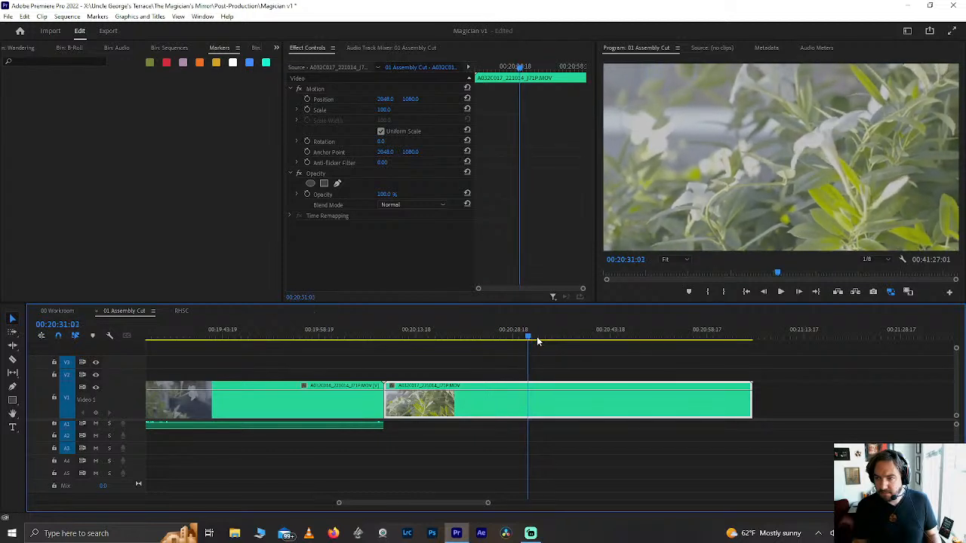
{"action": "key", "text": "Left"}
{"action": "key", "text": "Left"}
{"action": "key", "text": "Left"}
{"action": "key", "text": "Left"}
{"action": "key", "text": "Left"}
{"action": "key", "text": "ctrl+k"}
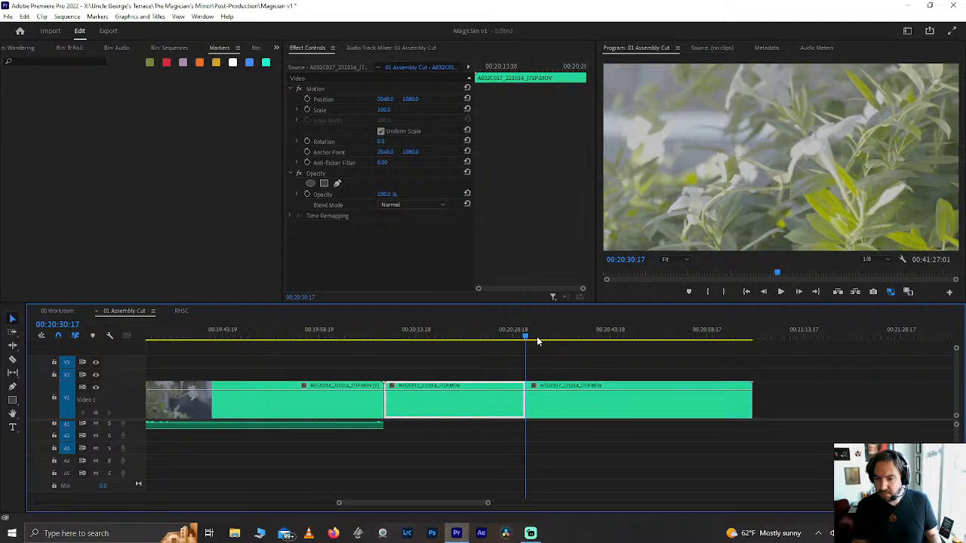
Step: Step back through clip A032C017 to about 00:20:27:04 and replay it from about 00:20:22:11 to find where the good moment starts
{"action": "key", "text": "Left"}
{"action": "key", "text": "Left"}
{"action": "key", "text": "Left"}
{"action": "key", "text": "Left"}
{"action": "key", "text": "Left"}
{"action": "key", "text": "Left"}
{"action": "key", "text": "Left"}
{"action": "key", "text": "Left"}
{"action": "key", "text": "Left"}
{"action": "key", "text": "Left"}
{"action": "key", "text": "Left"}
{"action": "key", "text": "Left"}
{"action": "key", "text": "Left"}
{"action": "key", "text": "Left"}
{"action": "key", "text": "Left"}
{"action": "key", "text": "Left"}
{"action": "key", "text": "Left"}
{"action": "key", "text": "Left"}
{"action": "key", "text": "Left"}
{"action": "key", "text": "Left"}
{"action": "key", "text": "Left"}
{"action": "key", "text": "Left"}
{"action": "key", "text": "Left"}
{"action": "key", "text": "Left"}
{"action": "key", "text": "Left"}
{"action": "key", "text": "Left"}
{"action": "key", "text": "Left"}
{"action": "key", "text": "Left"}
{"action": "key", "text": "Left"}
{"action": "key", "text": "Left"}
{"action": "key", "text": "Left"}
{"action": "key", "text": "Left"}
{"action": "key", "text": "Left"}
{"action": "key", "text": "Left"}
{"action": "key", "text": "Left"}
{"action": "key", "text": "Left"}
{"action": "key", "text": "Left"}
{"action": "key", "text": "Left"}
{"action": "key", "text": "Left"}
{"action": "key", "text": "Left"}
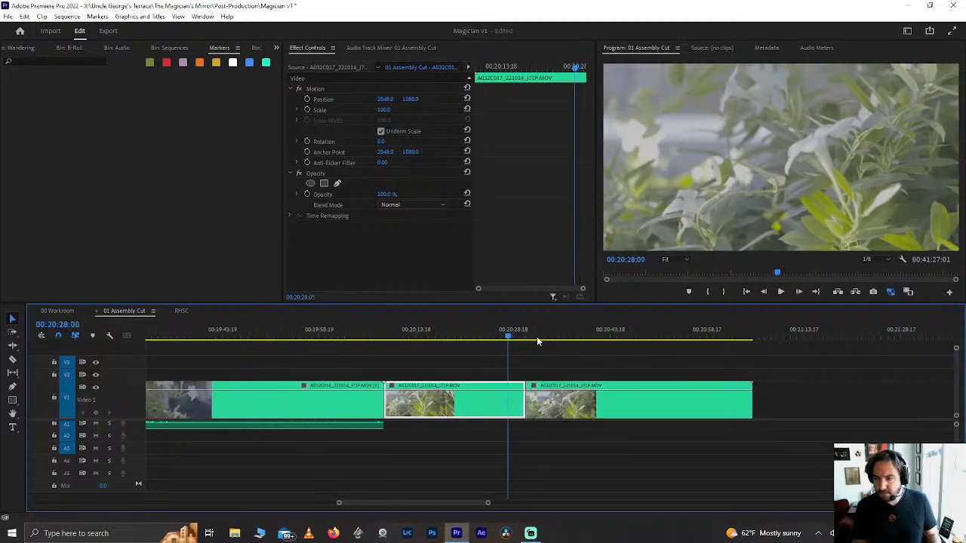
{"action": "key", "text": "Left"}
{"action": "key", "text": "Left"}
{"action": "key", "text": "Left"}
{"action": "key", "text": "Left"}
{"action": "key", "text": "Left"}
{"action": "key", "text": "Left"}
{"action": "key", "text": "Left"}
{"action": "key", "text": "Left"}
{"action": "key", "text": "Left"}
{"action": "key", "text": "Left"}
{"action": "key", "text": "Left"}
{"action": "key", "text": "Left"}
{"action": "key", "text": "Left"}
{"action": "key", "text": "Left"}
{"action": "key", "text": "Left"}
{"action": "key", "text": "Left"}
{"action": "key", "text": "Left"}
{"action": "key", "text": "Left"}
{"action": "key", "text": "Left"}
{"action": "key", "text": "Left"}
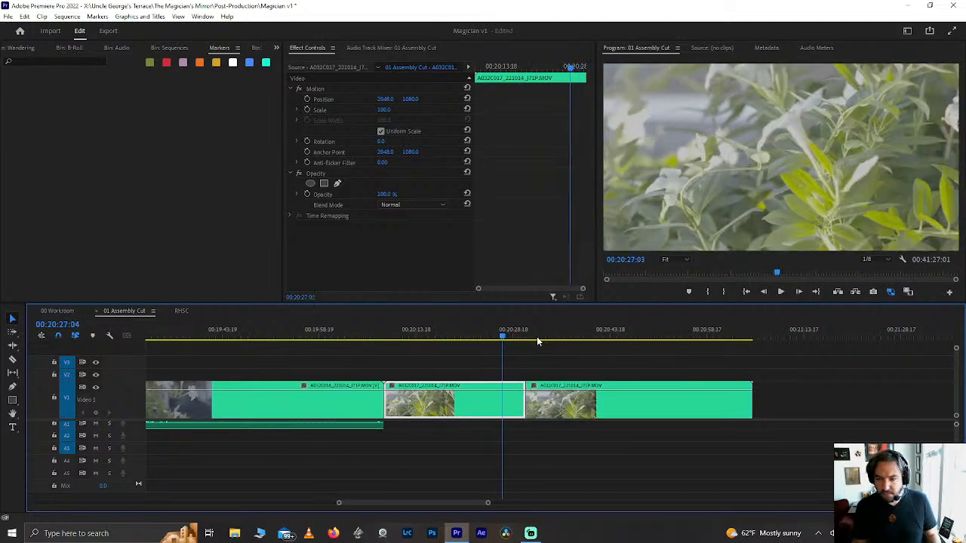
{"action": "left_click", "coordinate": [473, 336]}
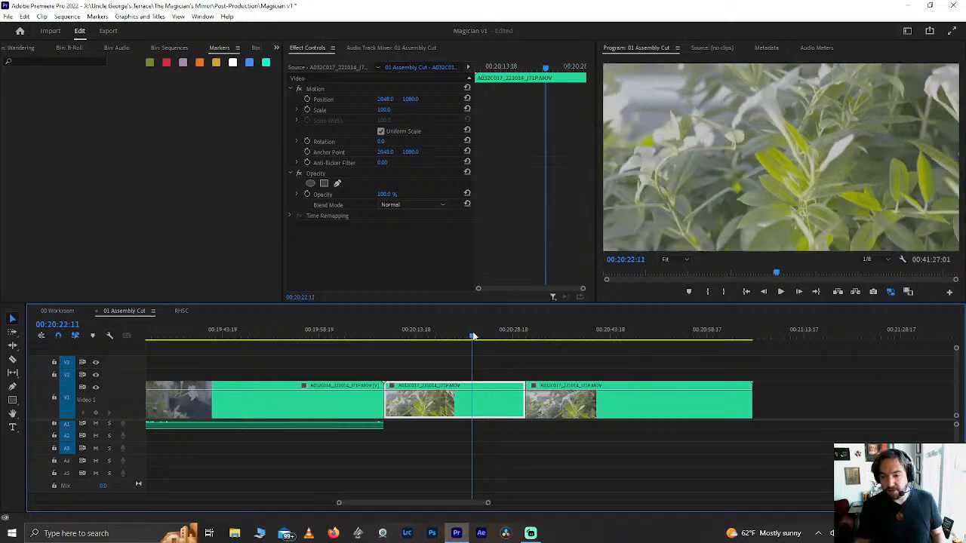
{"action": "key", "text": "space"}
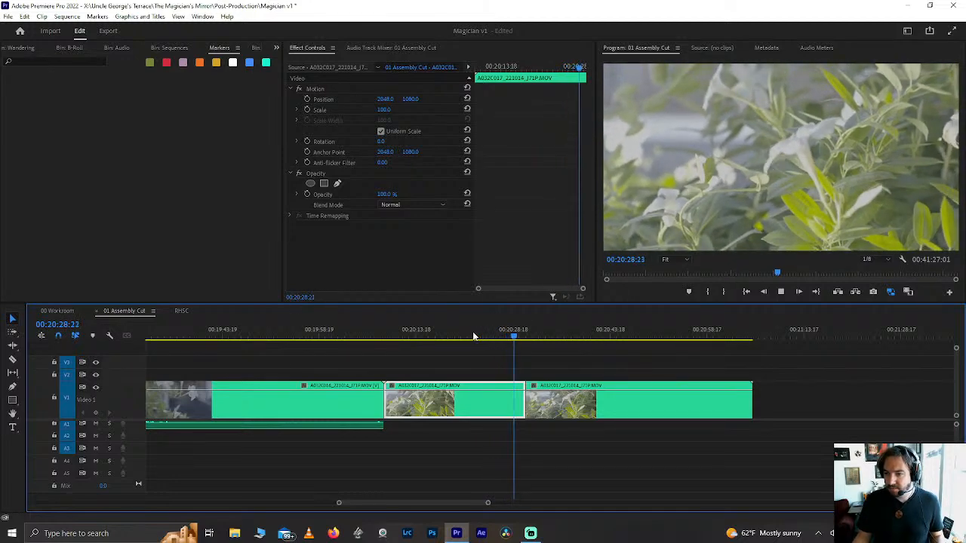
{"action": "key", "text": "space"}
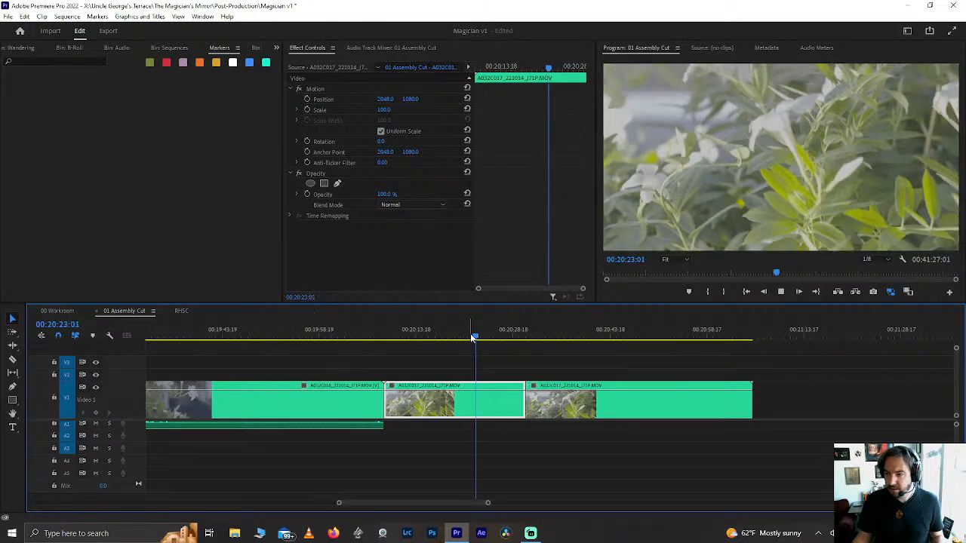
{"action": "key", "text": "space"}
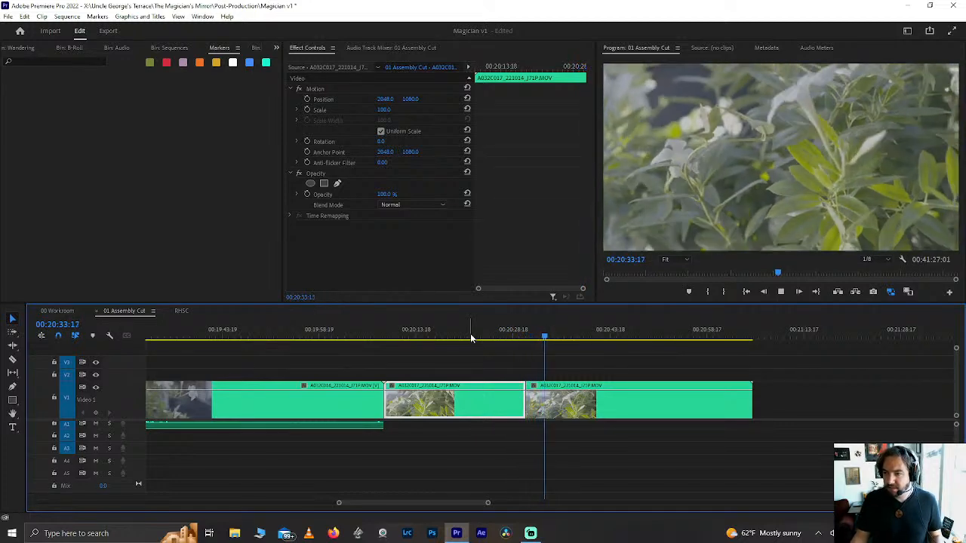
{"action": "key", "text": "space"}
Step: Save the project, play clip A032C017 from 00:20:18:06 and split it at 00:20:25:06, where the good moment starts
{"action": "left_click_drag", "start_coordinate": [496, 339], "coordinate": [446, 344]}
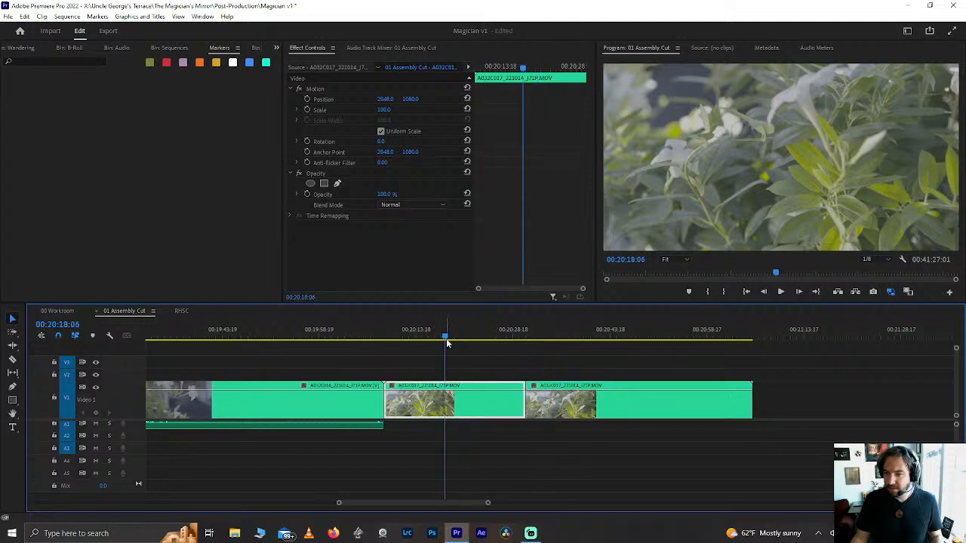
{"action": "key", "text": "ctrl+s"}
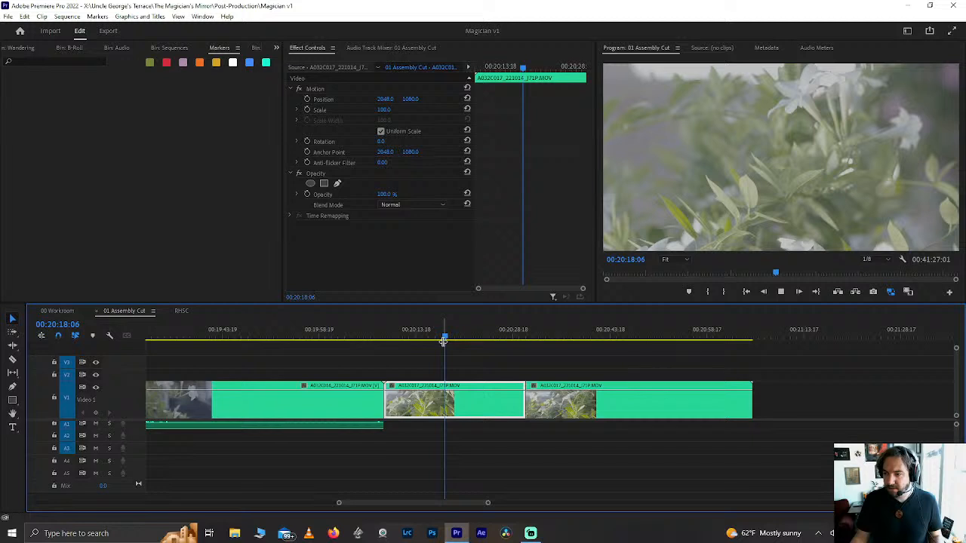
{"action": "key", "text": "space"}
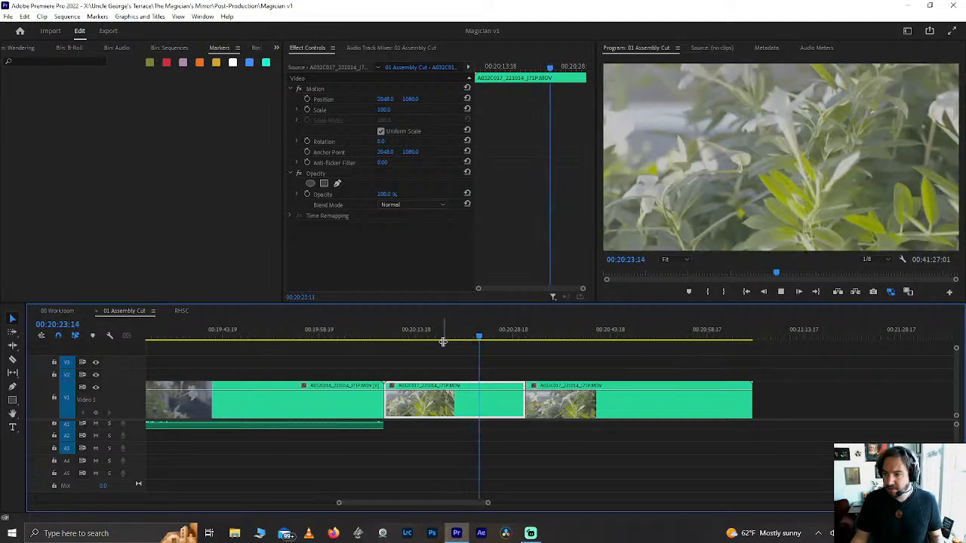
{"action": "key", "text": "space"}
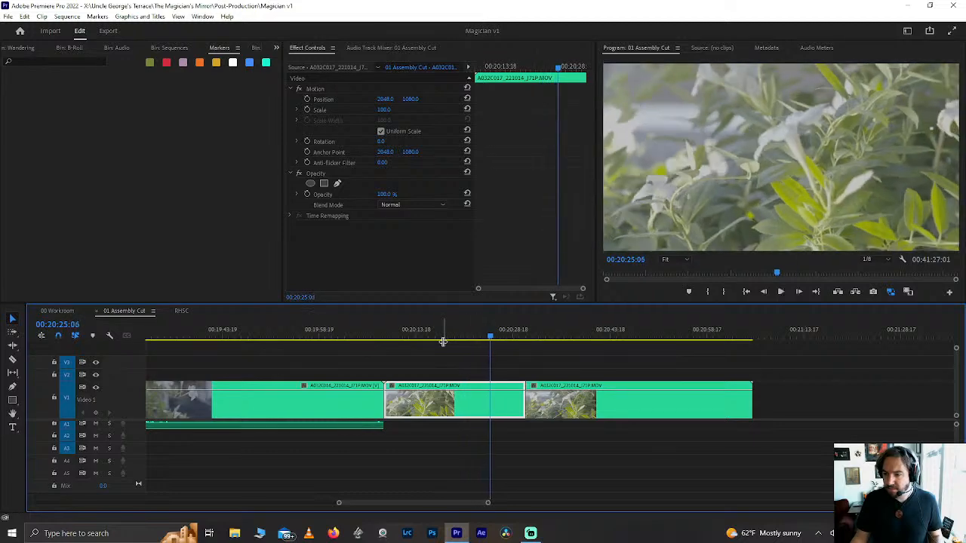
{"action": "key", "text": "ctrl+k"}
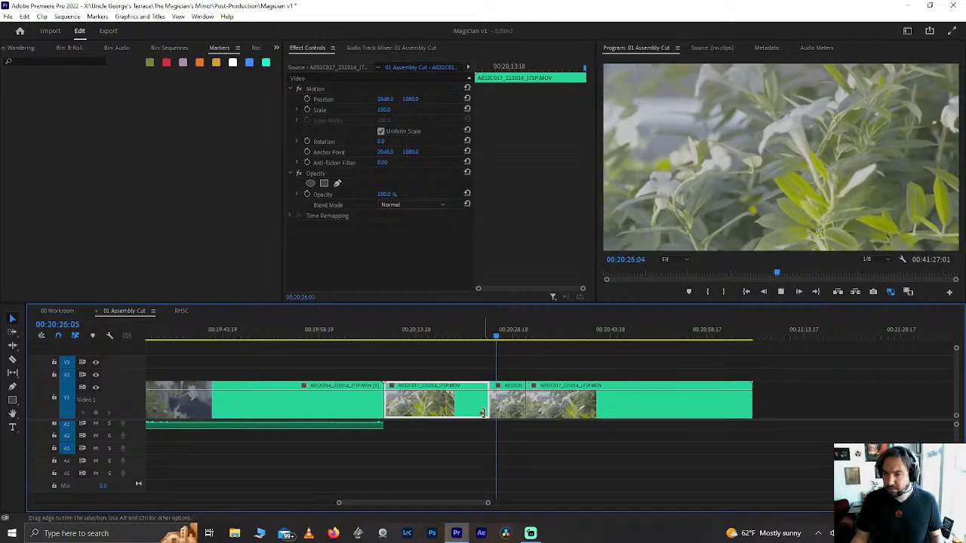
Step: Lower the program monitor's playback resolution to 1/16 and replay the short middle piece of clip A032C017
{"action": "key", "text": "space"}
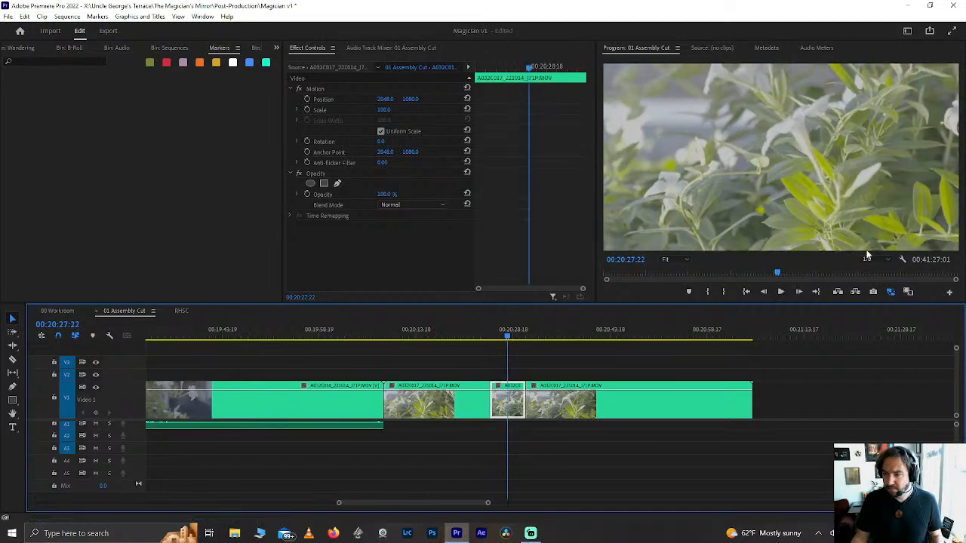
{"action": "left_click", "coordinate": [876, 260]}
{"action": "left_click", "coordinate": [873, 312]}
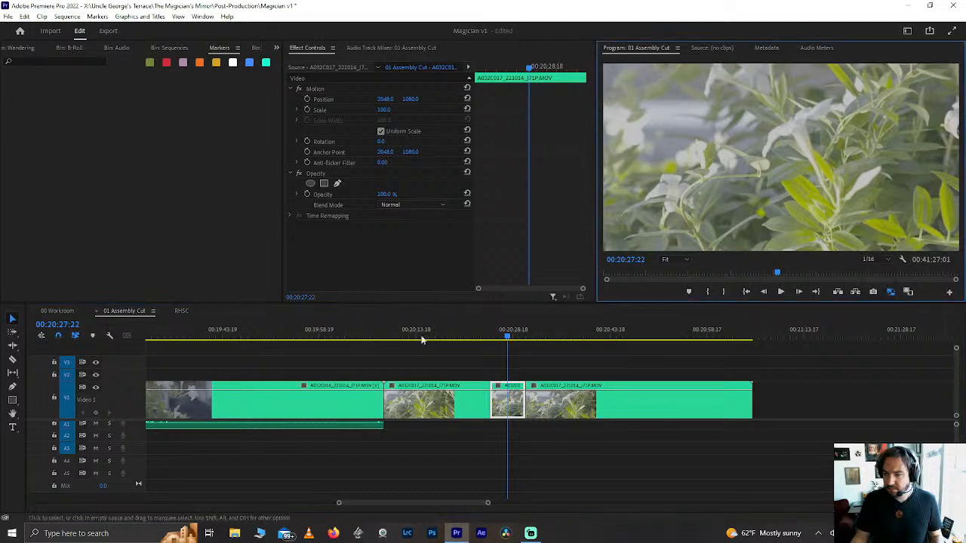
{"action": "left_click", "coordinate": [510, 339]}
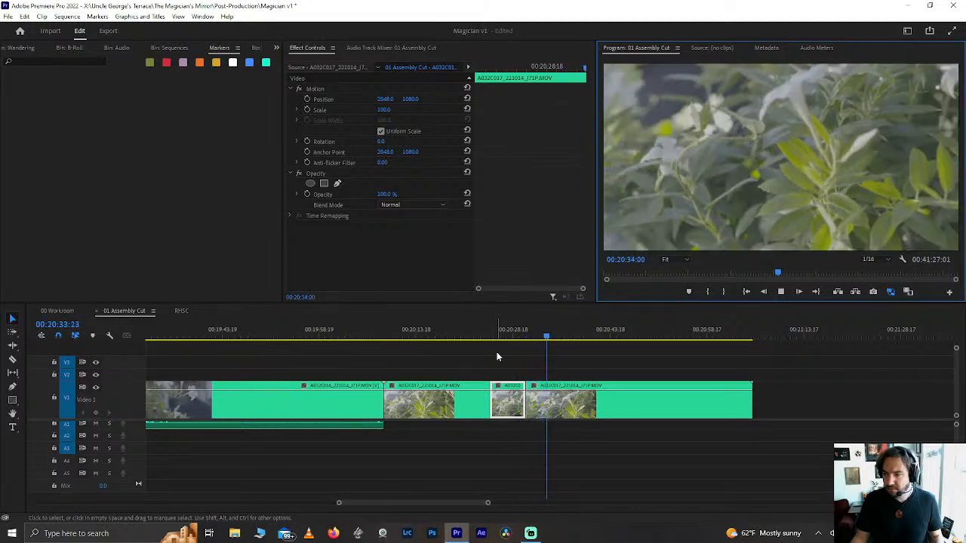
{"action": "key", "text": "space"}
{"action": "left_click", "coordinate": [506, 412]}
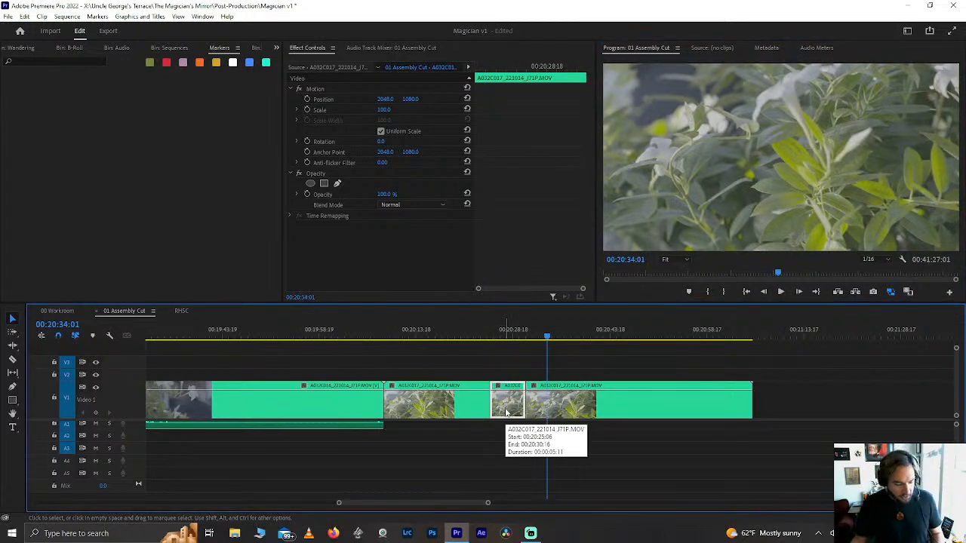
Step: Move the short A032C017 piece to 00:07:50:07 in the empty stretch and close the gap between it and the preceding select
{"action": "key", "text": "Delete"}
{"action": "key", "text": "minus"}
{"action": "key", "text": "minus"}
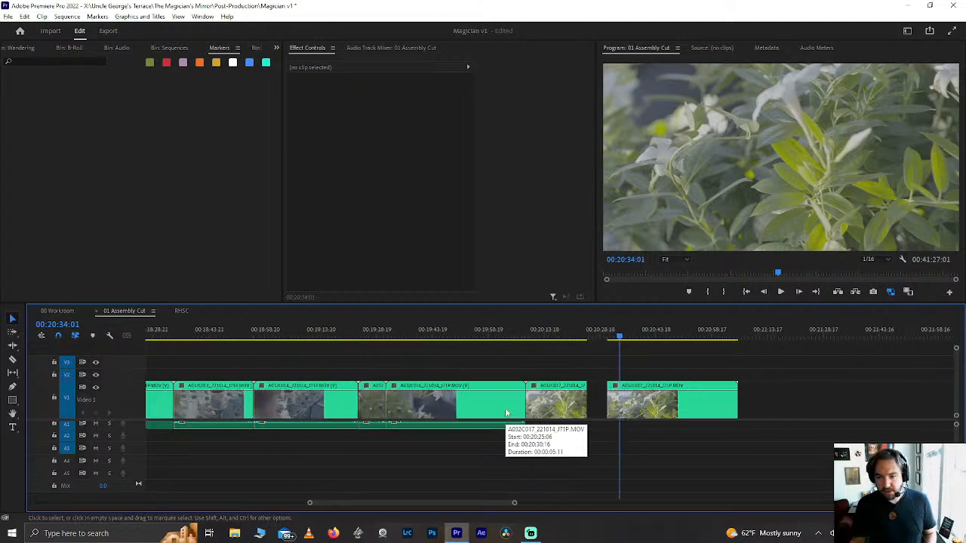
{"action": "scroll", "coordinate": [506, 412], "scroll_direction": "up", "scroll_amount": 15}
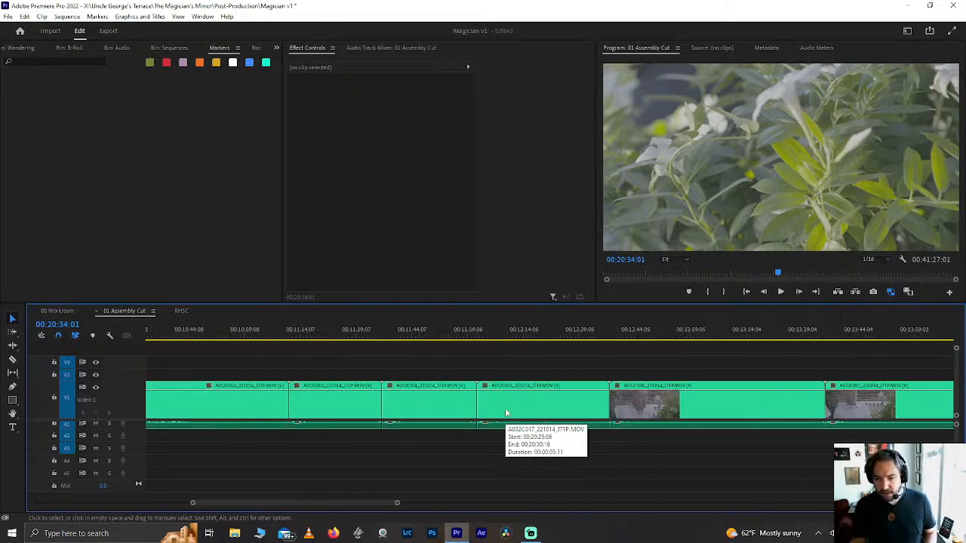
{"action": "scroll", "coordinate": [506, 411], "scroll_direction": "down", "scroll_amount": 5}
{"action": "scroll", "coordinate": [506, 412], "scroll_direction": "up", "scroll_amount": 2}
{"action": "left_click", "coordinate": [297, 335]}
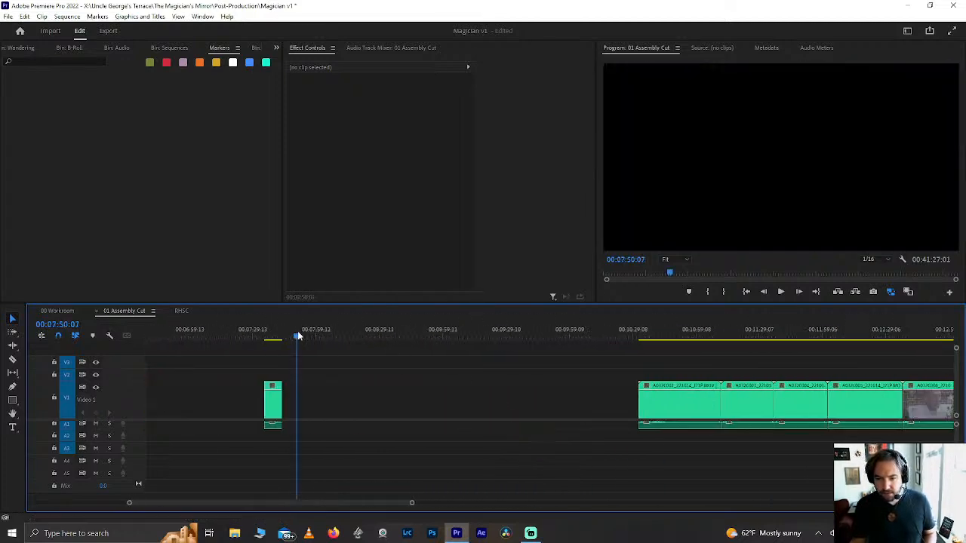
{"action": "key", "text": "ctrl+v"}
{"action": "left_click", "coordinate": [290, 405]}
{"action": "key", "text": "Delete"}
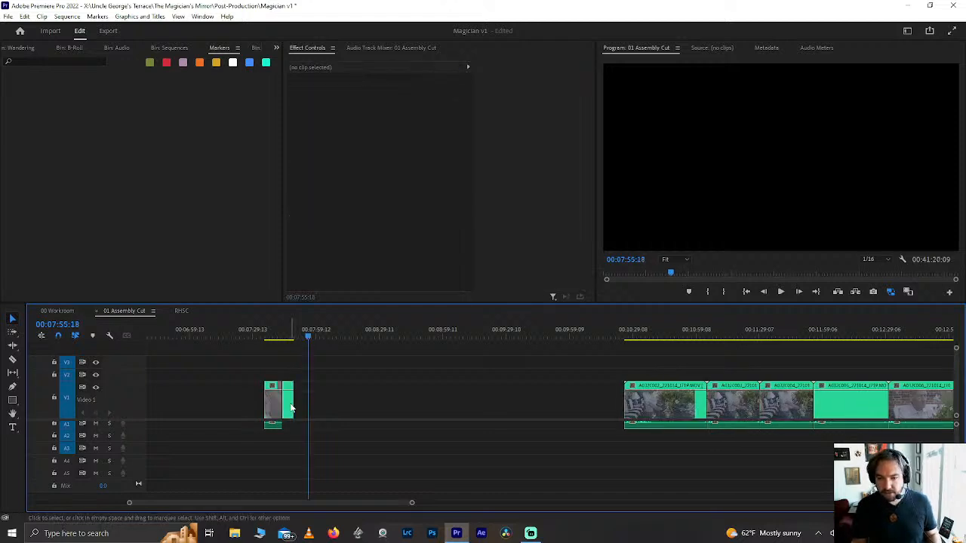
Step: Return to the last remaining piece of flower clip A032C017 and play it from 00:20:44:23 to 00:20:55:11
{"action": "scroll", "coordinate": [302, 405], "scroll_direction": "down", "scroll_amount": 5}
{"action": "scroll", "coordinate": [302, 408], "scroll_direction": "down", "scroll_amount": 5}
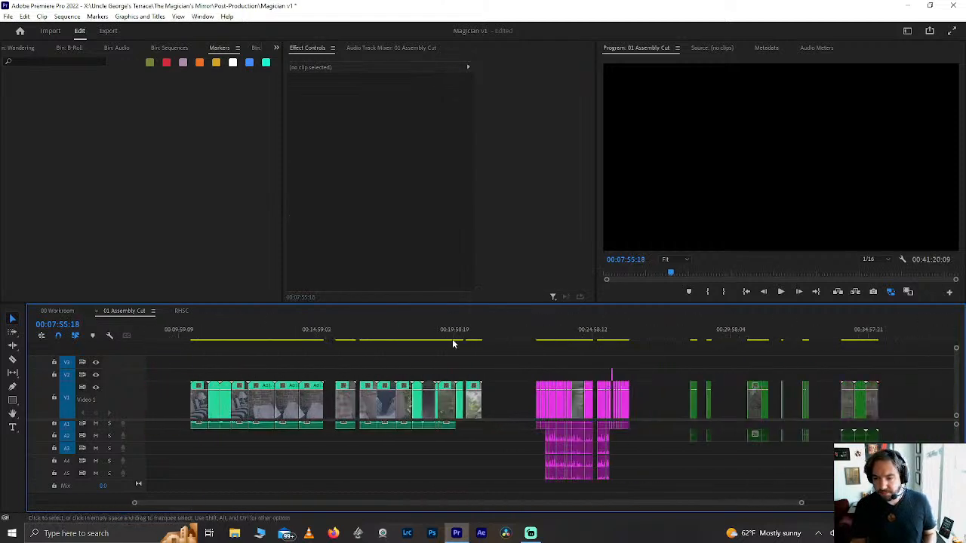
{"action": "left_click", "coordinate": [472, 337]}
{"action": "scroll", "coordinate": [472, 338], "scroll_direction": "up", "scroll_amount": 10}
{"action": "left_click_drag", "start_coordinate": [468, 337], "coordinate": [648, 339]}
{"action": "scroll", "coordinate": [635, 396], "scroll_direction": "down", "scroll_amount": 5}
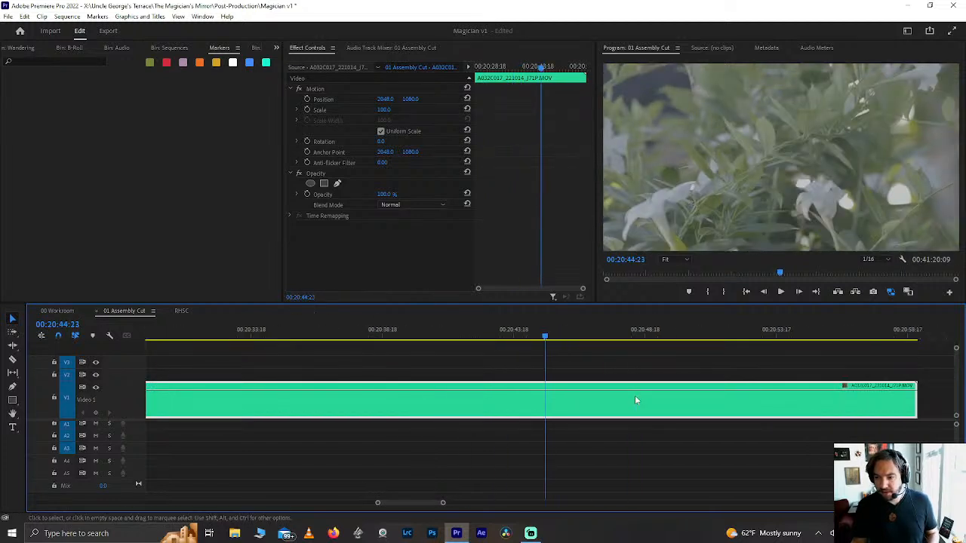
{"action": "scroll", "coordinate": [634, 395], "scroll_direction": "down", "scroll_amount": 3}
{"action": "key", "text": "space"}
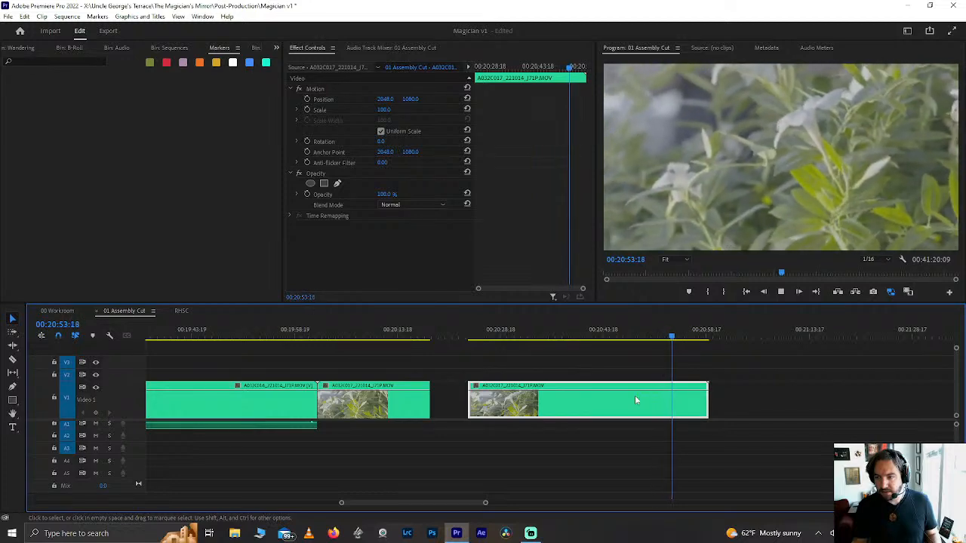
{"action": "key", "text": "space"}
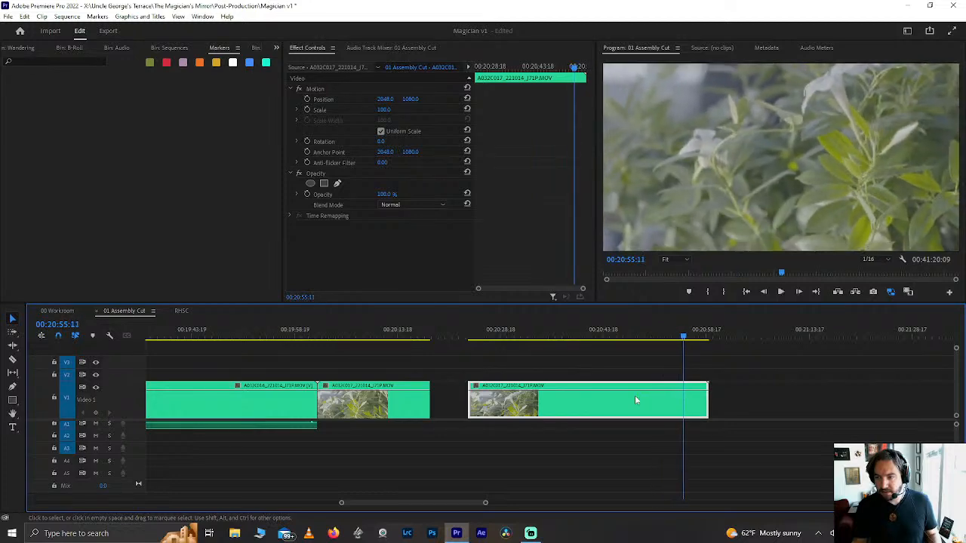
Step: Find the exact end frame of the good moment in the last A032C017 piece and split the clip at 00:20:55:02
{"action": "key", "text": "Left"}
{"action": "key", "text": "Left"}
{"action": "key", "text": "Left"}
{"action": "key", "text": "Left"}
{"action": "key", "text": "Left"}
{"action": "key", "text": "Left"}
{"action": "key", "text": "Left"}
{"action": "key", "text": "Left"}
{"action": "key", "text": "Left"}
{"action": "key", "text": "Left"}
{"action": "key", "text": "Left"}
{"action": "key", "text": "Left"}
{"action": "key", "text": "Left"}
{"action": "key", "text": "Left"}
{"action": "key", "text": "Left"}
{"action": "key", "text": "Left"}
{"action": "key", "text": "Left"}
{"action": "key", "text": "Left"}
{"action": "key", "text": "Left"}
{"action": "key", "text": "Left"}
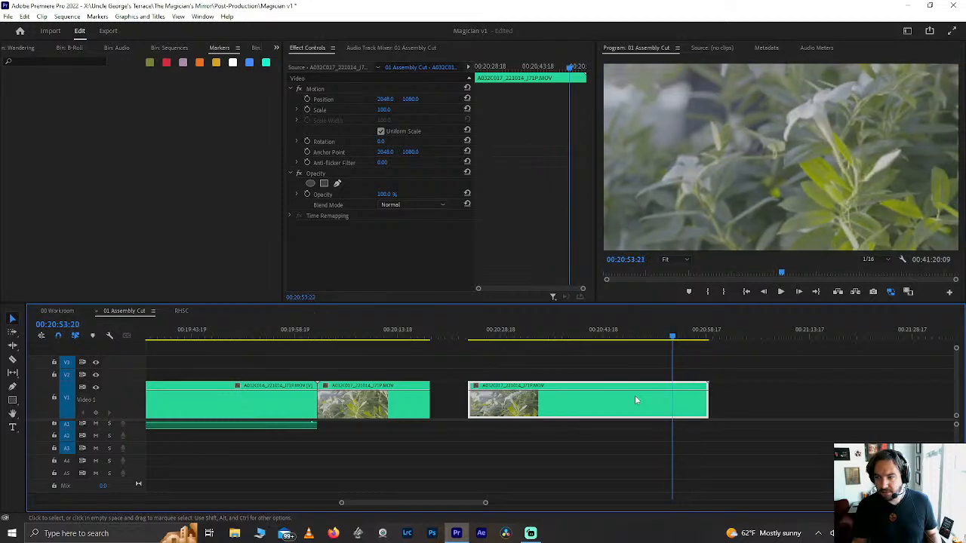
{"action": "key", "text": "Right"}
{"action": "key", "text": "Right"}
{"action": "key", "text": "Right"}
{"action": "key", "text": "Right"}
{"action": "key", "text": "Right"}
{"action": "key", "text": "Right"}
{"action": "key", "text": "Right"}
{"action": "key", "text": "Right"}
{"action": "key", "text": "Right"}
{"action": "key", "text": "Right"}
{"action": "key", "text": "Right"}
{"action": "key", "text": "Right"}
{"action": "key", "text": "Right"}
{"action": "key", "text": "Right"}
{"action": "key", "text": "Right"}
{"action": "key", "text": "Right"}
{"action": "key", "text": "Right"}
{"action": "key", "text": "Right"}
{"action": "key", "text": "Right"}
{"action": "key", "text": "Right"}
{"action": "key", "text": "Right"}
{"action": "key", "text": "Right"}
{"action": "key", "text": "Right"}
{"action": "key", "text": "Right"}
{"action": "key", "text": "Right"}
{"action": "key", "text": "Right"}
{"action": "key", "text": "Right"}
{"action": "key", "text": "Right"}
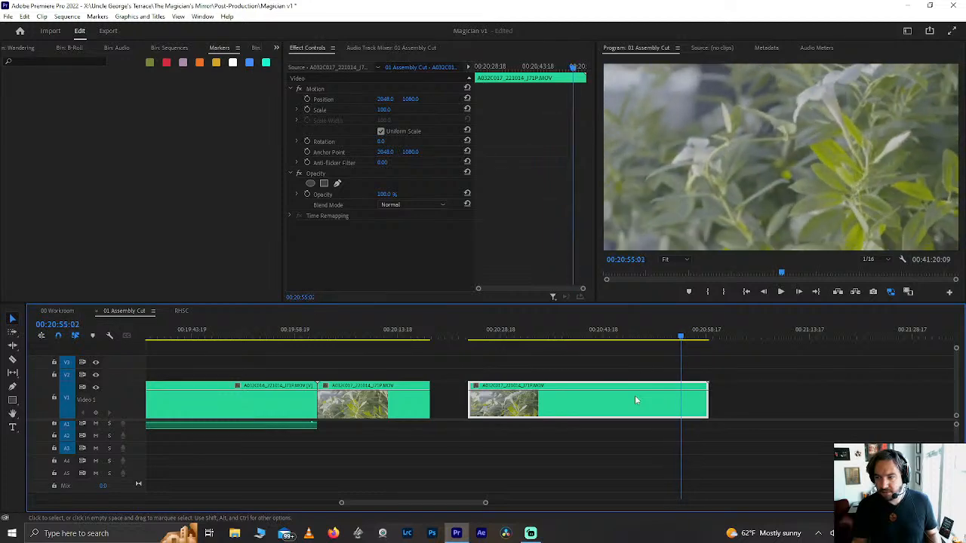
{"action": "key", "text": "ctrl+k"}
Step: Examine the last A032C017 piece frame by frame backwards from the cut at 00:20:55:02 to 00:20:48:20 for the good moment's start
{"action": "key", "text": "Left"}
{"action": "key", "text": "Left"}
{"action": "key", "text": "Left"}
{"action": "key", "text": "Left"}
{"action": "key", "text": "Left"}
{"action": "key", "text": "Left"}
{"action": "key", "text": "Left"}
{"action": "key", "text": "Left"}
{"action": "key", "text": "Left"}
{"action": "key", "text": "Left"}
{"action": "key", "text": "Left"}
{"action": "key", "text": "Left"}
{"action": "key", "text": "Left"}
{"action": "key", "text": "Left"}
{"action": "key", "text": "Left"}
{"action": "key", "text": "Left"}
{"action": "key", "text": "Left"}
{"action": "key", "text": "Left"}
{"action": "key", "text": "Left"}
{"action": "key", "text": "Left"}
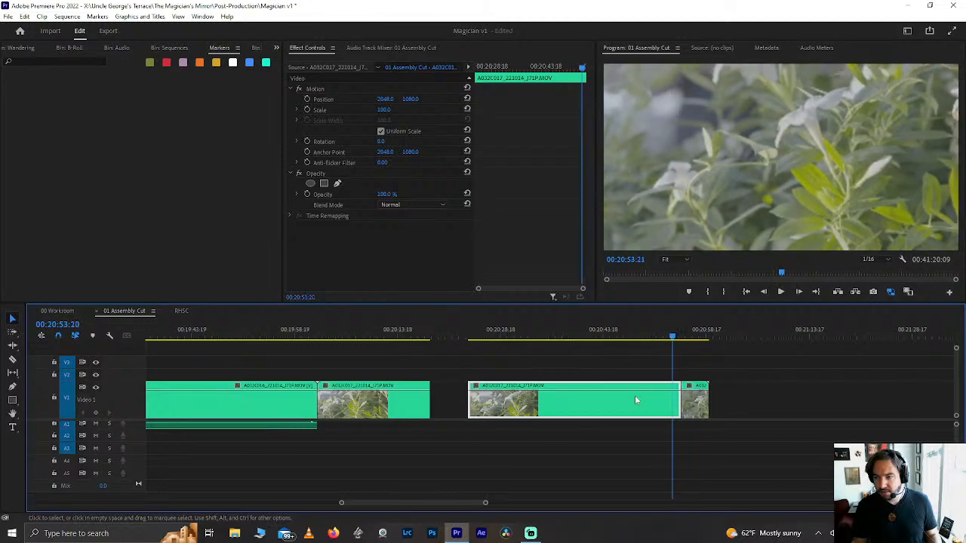
{"action": "key", "text": "Left"}
{"action": "key", "text": "Left"}
{"action": "key", "text": "Left"}
{"action": "key", "text": "Left"}
{"action": "key", "text": "Left"}
{"action": "key", "text": "Left"}
{"action": "key", "text": "Left"}
{"action": "key", "text": "Left"}
{"action": "key", "text": "Left"}
{"action": "key", "text": "Left"}
{"action": "key", "text": "Left"}
{"action": "key", "text": "Left"}
{"action": "key", "text": "Left"}
{"action": "key", "text": "Left"}
{"action": "key", "text": "Left"}
{"action": "key", "text": "Left"}
{"action": "key", "text": "Left"}
{"action": "key", "text": "Left"}
{"action": "key", "text": "Left"}
{"action": "key", "text": "Left"}
{"action": "key", "text": "Left"}
{"action": "key", "text": "Left"}
{"action": "key", "text": "Left"}
{"action": "key", "text": "Left"}
{"action": "key", "text": "Left"}
{"action": "key", "text": "Left"}
{"action": "key", "text": "Left"}
{"action": "key", "text": "Left"}
{"action": "key", "text": "Left"}
{"action": "key", "text": "Left"}
{"action": "key", "text": "Left"}
{"action": "key", "text": "Left"}
{"action": "key", "text": "Left"}
{"action": "key", "text": "Left"}
{"action": "key", "text": "Left"}
{"action": "key", "text": "Left"}
{"action": "key", "text": "Left"}
{"action": "key", "text": "Left"}
{"action": "key", "text": "Left"}
{"action": "key", "text": "Left"}
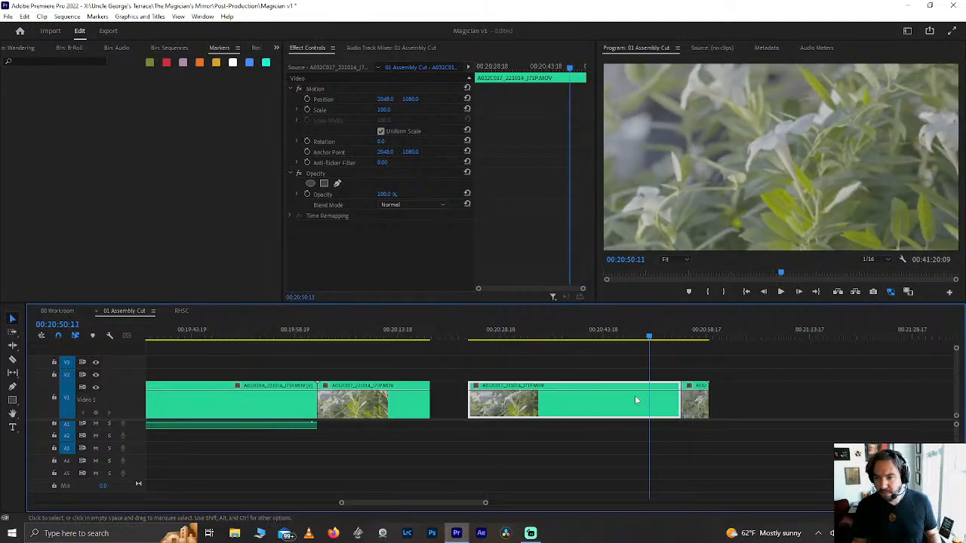
{"action": "key", "text": "Left"}
{"action": "key", "text": "Left"}
{"action": "key", "text": "Left"}
{"action": "key", "text": "Left"}
{"action": "key", "text": "Left"}
{"action": "key", "text": "Left"}
{"action": "key", "text": "Left"}
{"action": "key", "text": "Left"}
{"action": "key", "text": "Left"}
{"action": "key", "text": "Left"}
{"action": "key", "text": "Left"}
{"action": "key", "text": "Left"}
{"action": "key", "text": "Left"}
{"action": "key", "text": "Left"}
{"action": "key", "text": "Left"}
{"action": "key", "text": "Left"}
{"action": "key", "text": "Left"}
{"action": "key", "text": "Left"}
{"action": "key", "text": "Left"}
{"action": "key", "text": "Left"}
{"action": "key", "text": "Left"}
{"action": "key", "text": "Left"}
{"action": "key", "text": "Left"}
{"action": "key", "text": "Left"}
{"action": "key", "text": "Left"}
{"action": "key", "text": "Left"}
{"action": "key", "text": "Left"}
{"action": "key", "text": "Left"}
{"action": "key", "text": "Left"}
{"action": "key", "text": "Left"}
{"action": "key", "text": "Left"}
{"action": "key", "text": "Left"}
{"action": "key", "text": "Left"}
{"action": "key", "text": "Left"}
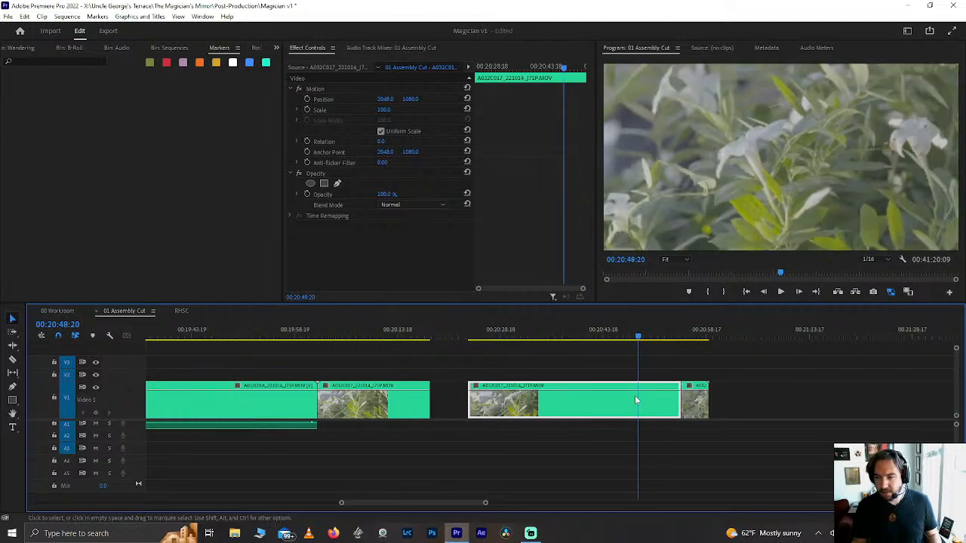
Step: Check the flower shot's movement forwards from 00:20:48:20 to about 00:20:51:06 for a possible start frame
{"action": "key", "text": "Right"}
{"action": "key", "text": "Right"}
{"action": "key", "text": "Right"}
{"action": "key", "text": "Right"}
{"action": "key", "text": "Right"}
{"action": "key", "text": "Right"}
{"action": "key", "text": "Right"}
{"action": "key", "text": "Right"}
{"action": "key", "text": "Right"}
{"action": "key", "text": "Right"}
{"action": "key", "text": "Right"}
{"action": "key", "text": "Right"}
{"action": "key", "text": "Right"}
{"action": "key", "text": "Right"}
{"action": "key", "text": "Right"}
{"action": "key", "text": "Right"}
{"action": "key", "text": "Right"}
{"action": "key", "text": "Right"}
{"action": "key", "text": "Right"}
{"action": "key", "text": "Right"}
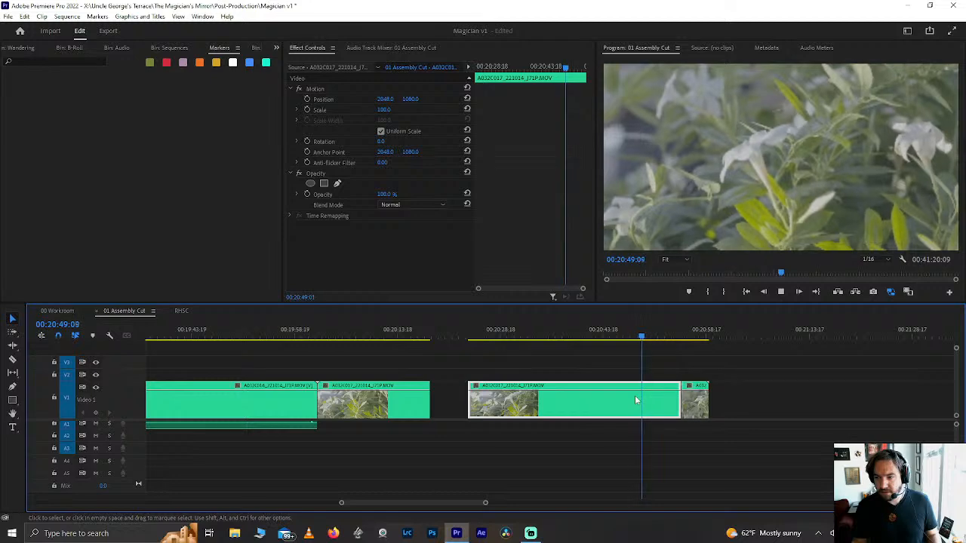
{"action": "key", "text": "Right"}
{"action": "key", "text": "Right"}
{"action": "key", "text": "Right"}
{"action": "key", "text": "Right"}
{"action": "key", "text": "Right"}
{"action": "key", "text": "Right"}
{"action": "key", "text": "Right"}
{"action": "key", "text": "Right"}
{"action": "key", "text": "Right"}
{"action": "key", "text": "Right"}
{"action": "key", "text": "Right"}
{"action": "key", "text": "Right"}
{"action": "key", "text": "Right"}
{"action": "key", "text": "Right"}
{"action": "key", "text": "Right"}
{"action": "key", "text": "Right"}
{"action": "key", "text": "Right"}
{"action": "key", "text": "Right"}
{"action": "key", "text": "Right"}
{"action": "key", "text": "Right"}
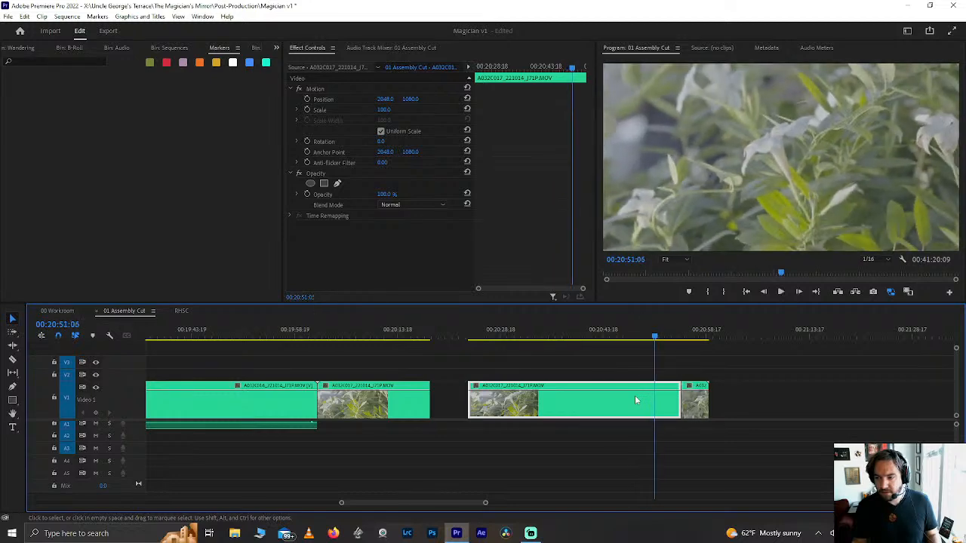
Step: Examine the last A032C017 piece frame by frame backwards from 00:20:51:19 to 00:20:49:17 for a possible start frame
{"action": "key", "text": "k"}
{"action": "key", "text": "j"}
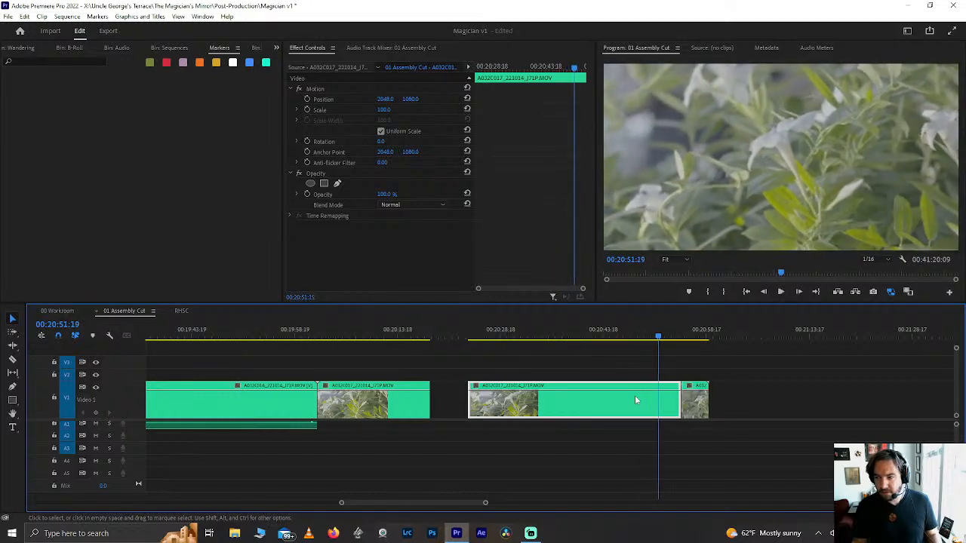
{"action": "key", "text": "k"}
{"action": "key", "text": "Left"}
{"action": "key", "text": "Left"}
{"action": "key", "text": "Left"}
{"action": "key", "text": "Left"}
{"action": "key", "text": "Left"}
{"action": "key", "text": "Left"}
{"action": "key", "text": "Left"}
{"action": "key", "text": "Left"}
{"action": "key", "text": "Left"}
{"action": "key", "text": "Left"}
{"action": "key", "text": "Left"}
{"action": "key", "text": "Left"}
{"action": "key", "text": "Left"}
{"action": "key", "text": "Left"}
{"action": "key", "text": "Left"}
{"action": "key", "text": "Left"}
{"action": "key", "text": "Left"}
{"action": "key", "text": "Left"}
{"action": "key", "text": "Left"}
{"action": "key", "text": "Left"}
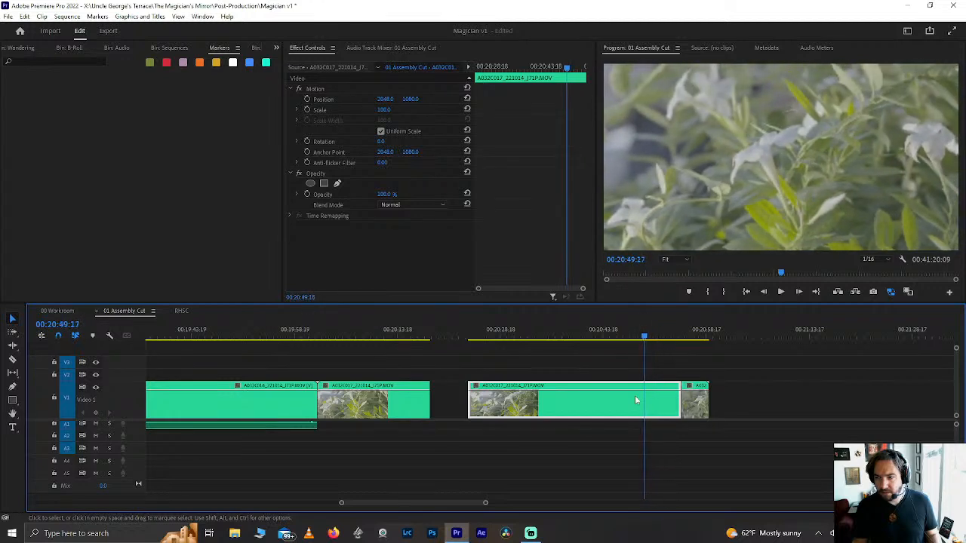
Step: Play the flower shot around 00:20:46:00 and check it frame by frame backwards to 00:20:45:05 for an earlier start frame
{"action": "left_click", "coordinate": [619, 336]}
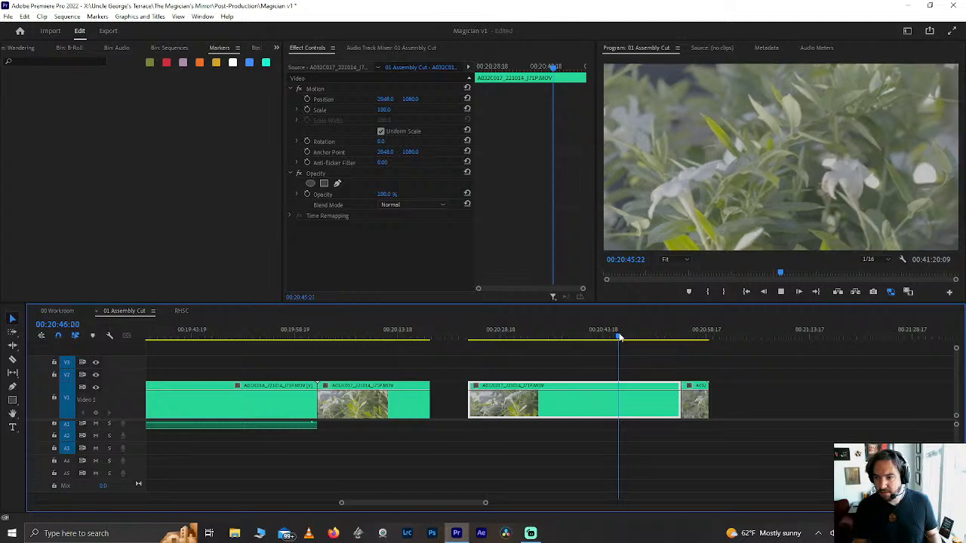
{"action": "key", "text": "k"}
{"action": "key", "text": "Left"}
{"action": "key", "text": "Left"}
{"action": "key", "text": "Left"}
{"action": "key", "text": "Left"}
{"action": "key", "text": "Left"}
{"action": "key", "text": "Left"}
{"action": "key", "text": "Left"}
{"action": "key", "text": "Left"}
{"action": "key", "text": "Left"}
{"action": "key", "text": "Left"}
{"action": "key", "text": "Left"}
{"action": "key", "text": "Left"}
{"action": "key", "text": "Left"}
{"action": "key", "text": "Left"}
{"action": "key", "text": "Left"}
{"action": "key", "text": "Left"}
{"action": "key", "text": "Left"}
{"action": "key", "text": "Left"}
{"action": "key", "text": "Left"}
{"action": "key", "text": "Left"}
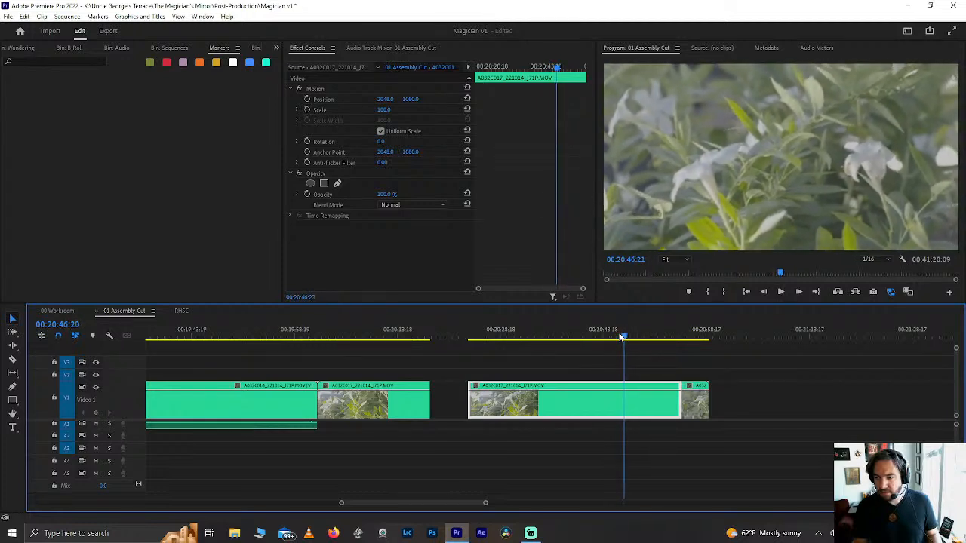
{"action": "key", "text": "Left"}
{"action": "key", "text": "Left"}
{"action": "key", "text": "Left"}
{"action": "key", "text": "Left"}
{"action": "key", "text": "Left"}
{"action": "key", "text": "Left"}
{"action": "key", "text": "Left"}
{"action": "key", "text": "Left"}
{"action": "key", "text": "Left"}
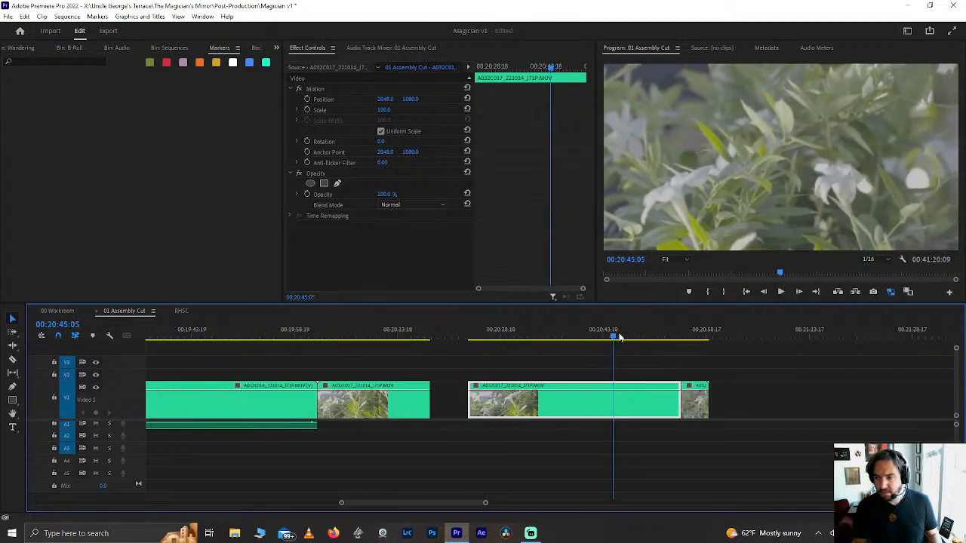
Step: Find the exact start frame of the flower moment and split the A032C017 clip at 00:20:46:02
{"action": "key", "text": "Right"}
{"action": "key", "text": "Right"}
{"action": "key", "text": "Right"}
{"action": "key", "text": "Right"}
{"action": "key", "text": "Right"}
{"action": "key", "text": "Right"}
{"action": "key", "text": "Right"}
{"action": "key", "text": "Right"}
{"action": "key", "text": "Right"}
{"action": "key", "text": "Right"}
{"action": "key", "text": "Right"}
{"action": "key", "text": "Right"}
{"action": "key", "text": "Right"}
{"action": "key", "text": "Right"}
{"action": "key", "text": "Right"}
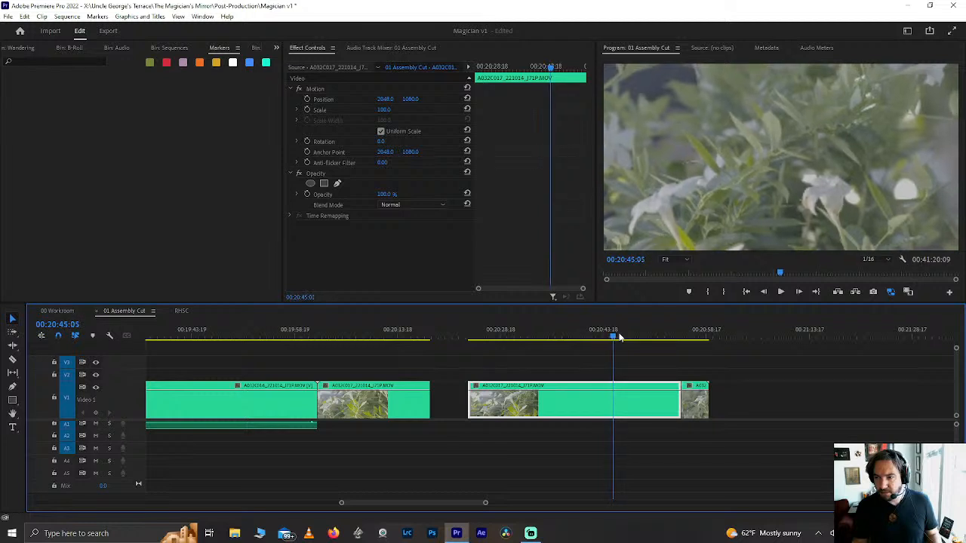
{"action": "key", "text": "Right"}
{"action": "key", "text": "Right"}
{"action": "key", "text": "Right"}
{"action": "key", "text": "Right"}
{"action": "key", "text": "Right"}
{"action": "key", "text": "Right"}
{"action": "key", "text": "Right"}
{"action": "key", "text": "Right"}
{"action": "key", "text": "Right"}
{"action": "key", "text": "Right"}
{"action": "key", "text": "Right"}
{"action": "key", "text": "Right"}
{"action": "key", "text": "Right"}
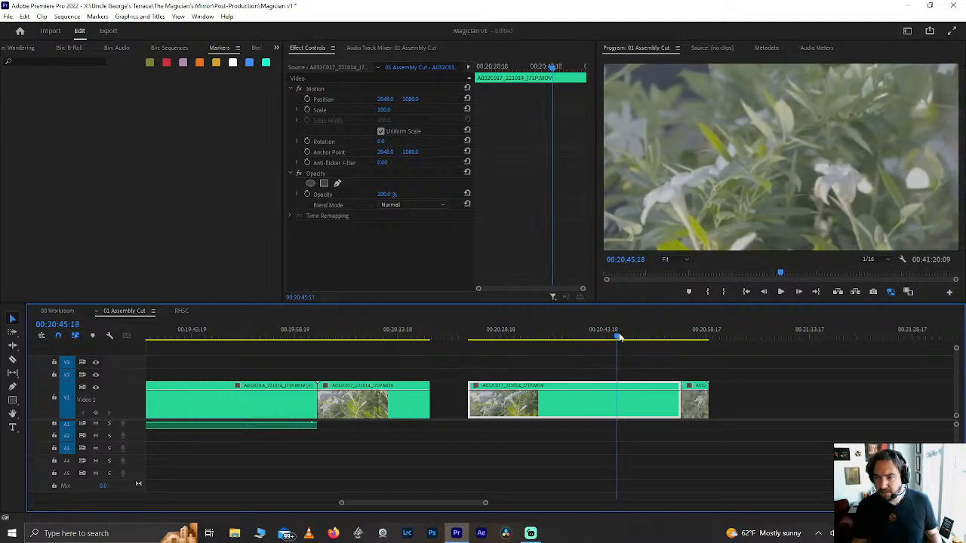
{"action": "key", "text": "ctrl+k"}
Step: Cut out the A032C017 piece from 00:20:46:02 to 00:20:55:02 and paste it just after the existing flower select
{"action": "left_click", "coordinate": [638, 400]}
{"action": "key", "text": "Delete"}
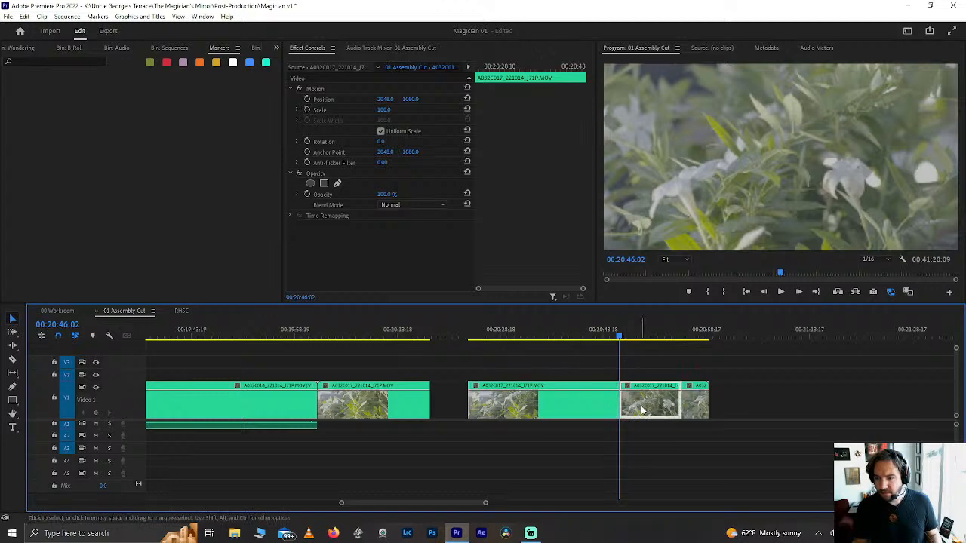
{"action": "key", "text": "minus"}
{"action": "key", "text": "minus"}
{"action": "key", "text": "minus"}
{"action": "key", "text": "minus"}
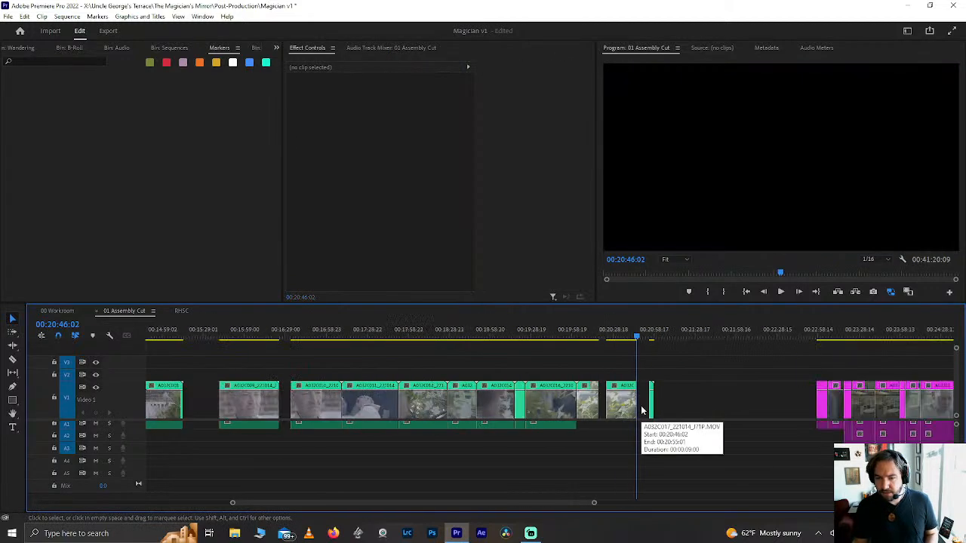
{"action": "scroll", "coordinate": [367, 407], "scroll_direction": "up", "scroll_amount": 5}
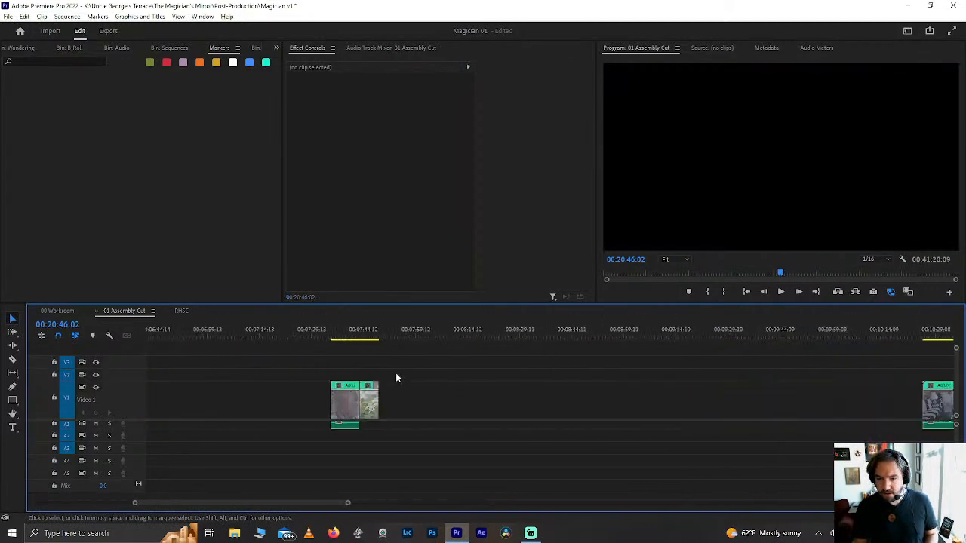
{"action": "left_click", "coordinate": [385, 333]}
{"action": "key", "text": "ctrl+v"}
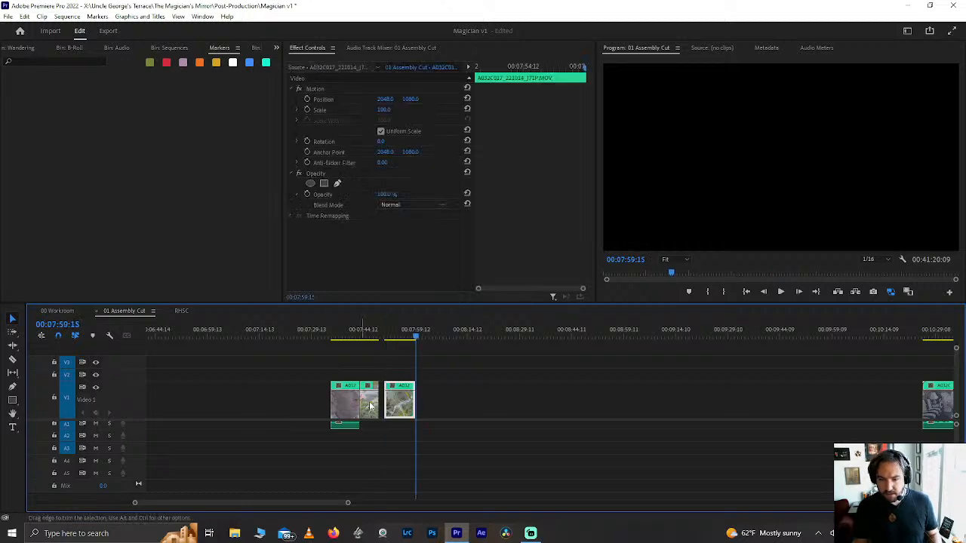
Step: Park the earlier flower select on V2 at about 00:07:06 and close the gap between the close-up and the new flower piece
{"action": "left_click_drag", "start_coordinate": [367, 397], "coordinate": [237, 374]}
{"action": "left_click", "coordinate": [377, 404]}
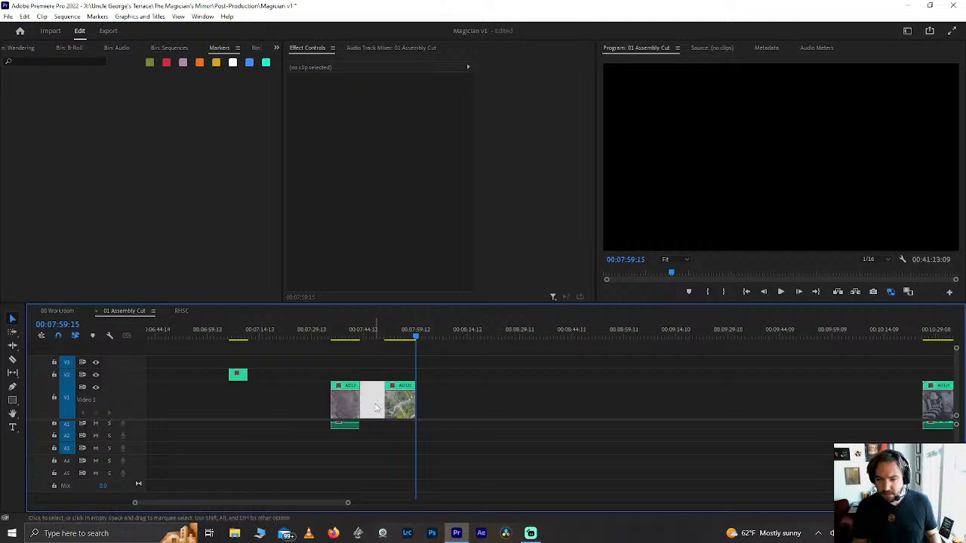
{"action": "key", "text": "Delete"}
Step: Play the man's close-up into the new flower select, return to the cut at 00:07:43:09 and save the project
{"action": "left_click", "coordinate": [348, 337]}
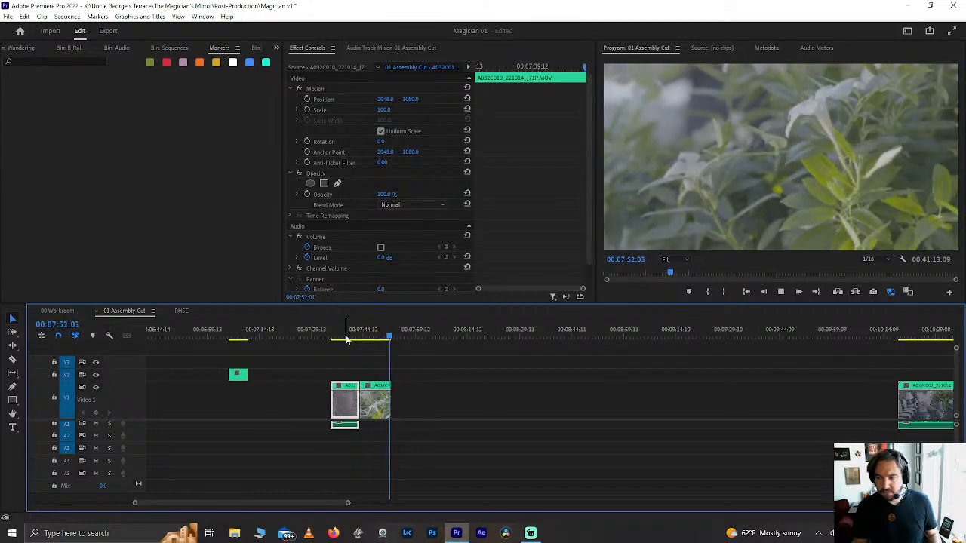
{"action": "left_click_drag", "start_coordinate": [365, 334], "coordinate": [361, 338]}
{"action": "key", "text": "ctrl+s"}
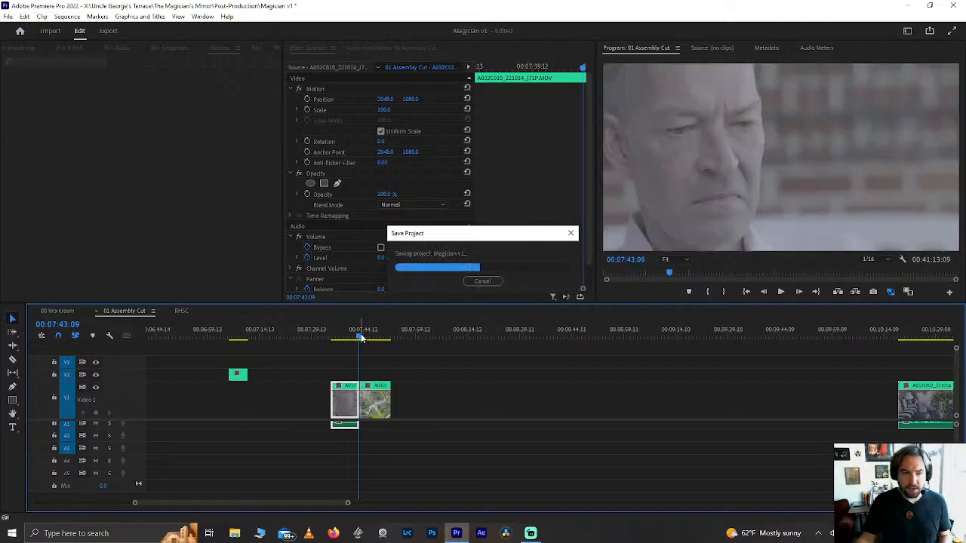
Step: Replay the flower select from the cut and trim its end to 00:07:52:03
{"action": "key", "text": "space"}
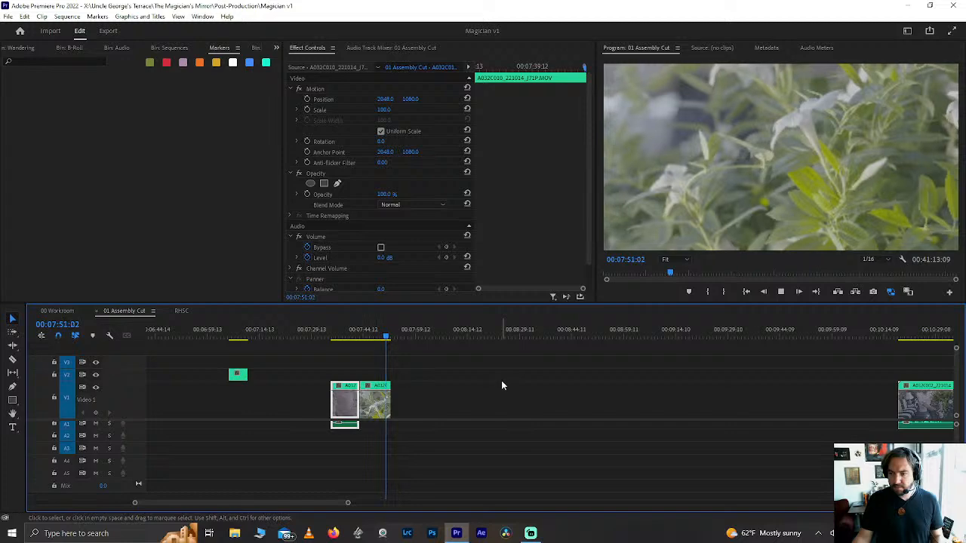
{"action": "key", "text": "space"}
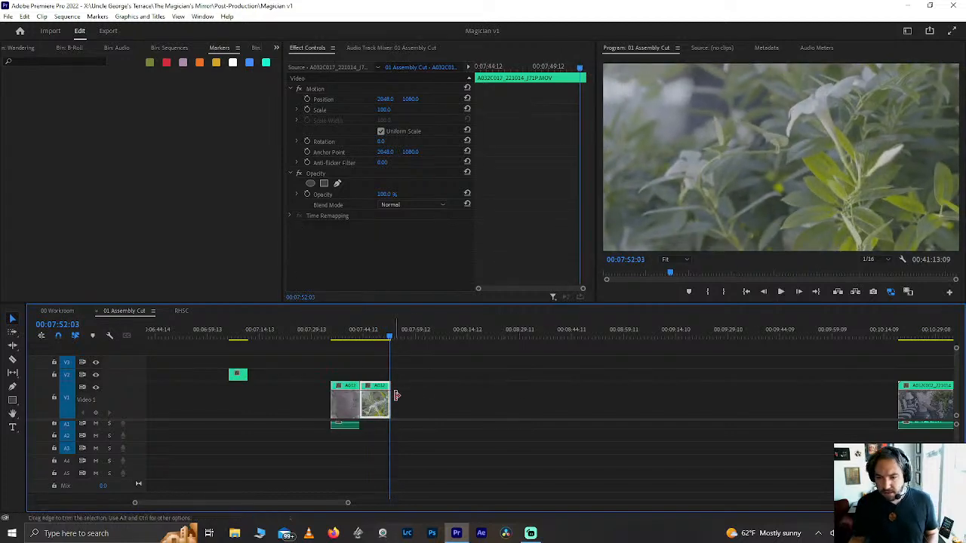
{"action": "left_click_drag", "start_coordinate": [393, 407], "coordinate": [390, 408]}
Step: Look through clip A032C006 in the green scene, from 00:13:20:17 back to 00:12:51:19
{"action": "key", "text": "minus"}
{"action": "key", "text": "minus"}
{"action": "key", "text": "minus"}
{"action": "key", "text": "minus"}
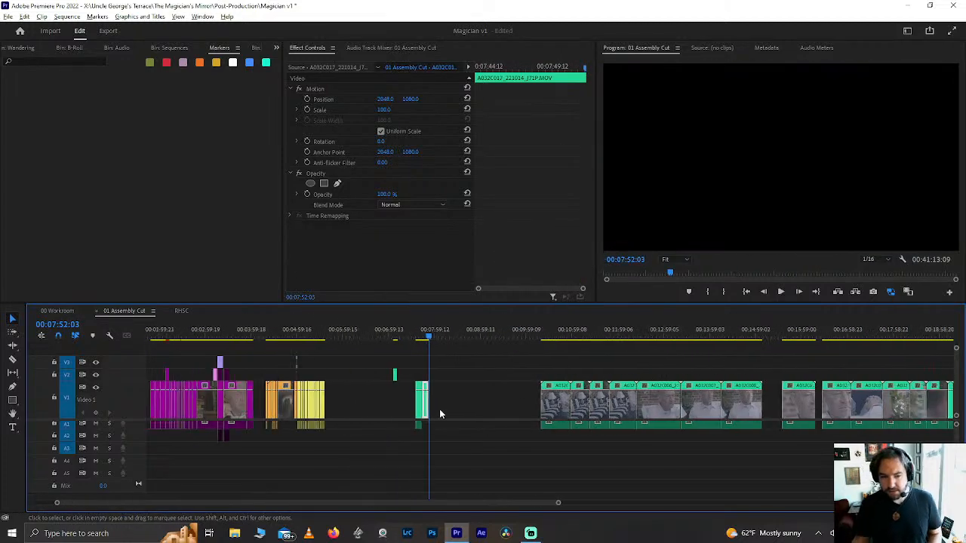
{"action": "scroll", "coordinate": [440, 414], "scroll_direction": "down", "scroll_amount": 3}
{"action": "left_click", "coordinate": [531, 337]}
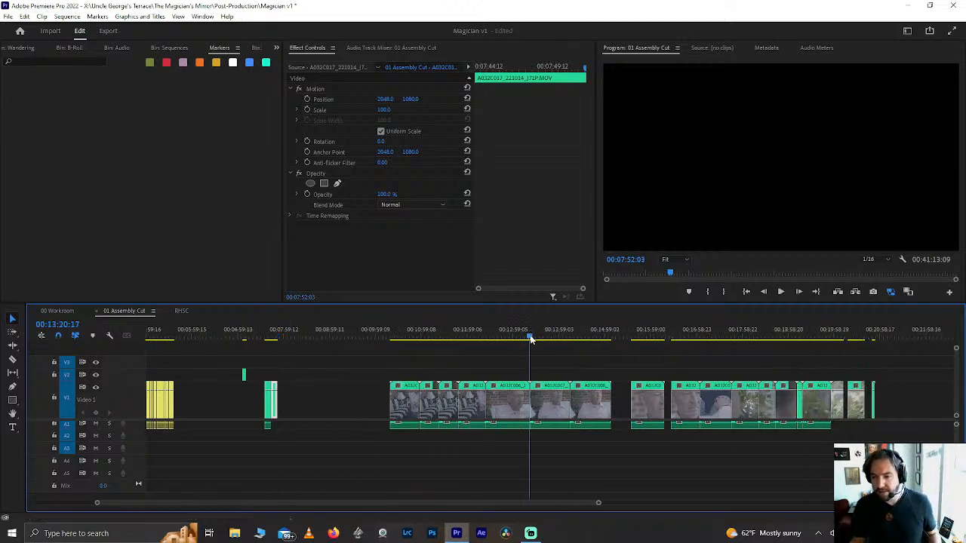
{"action": "left_click_drag", "start_coordinate": [530, 338], "coordinate": [508, 338]}
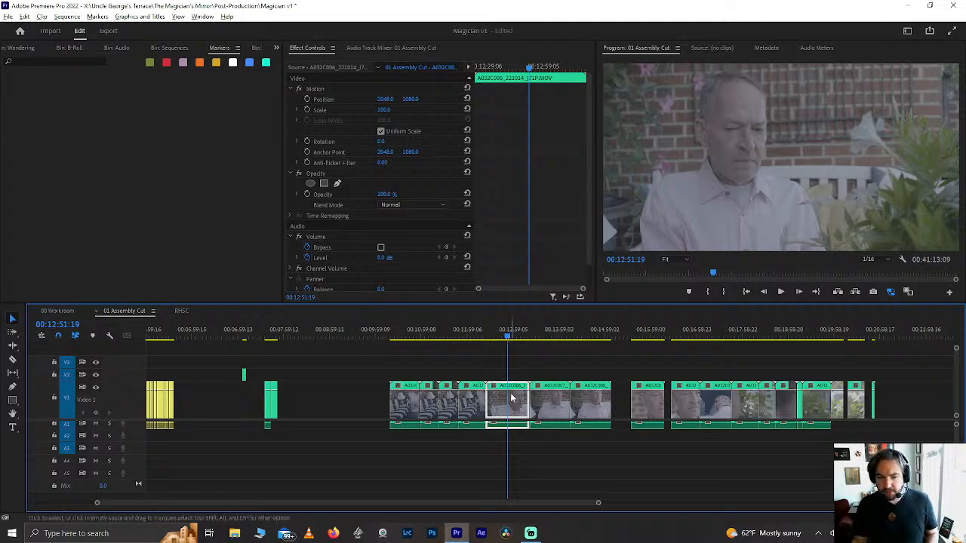
Step: Return to the two joined selects and play them from 00:07:36:21 across the cut to the flowers
{"action": "scroll", "coordinate": [511, 396], "scroll_direction": "up", "scroll_amount": 2}
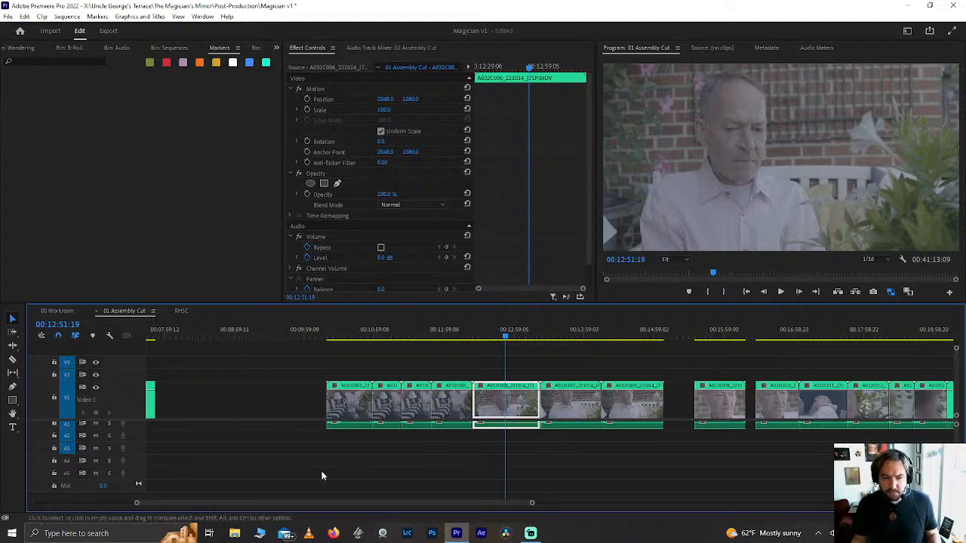
{"action": "scroll", "coordinate": [487, 380], "scroll_direction": "up", "scroll_amount": 2}
{"action": "scroll", "coordinate": [486, 380], "scroll_direction": "up", "scroll_amount": 4}
{"action": "left_click", "coordinate": [321, 332]}
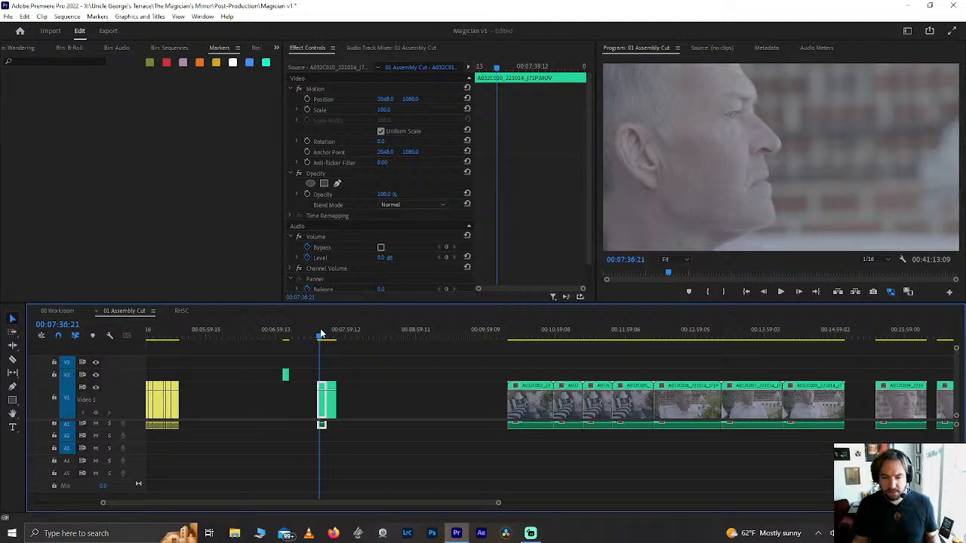
{"action": "key", "text": "space"}
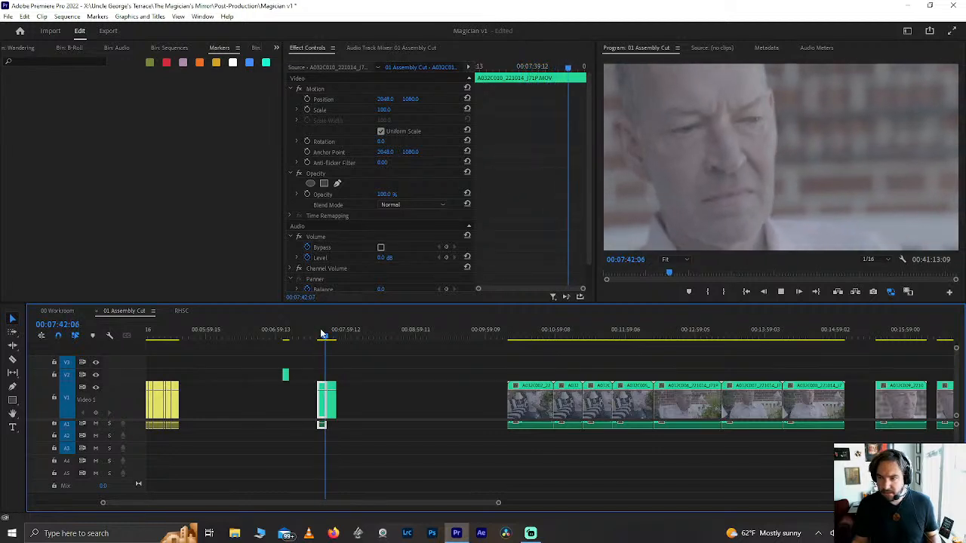
{"action": "key", "text": "space"}
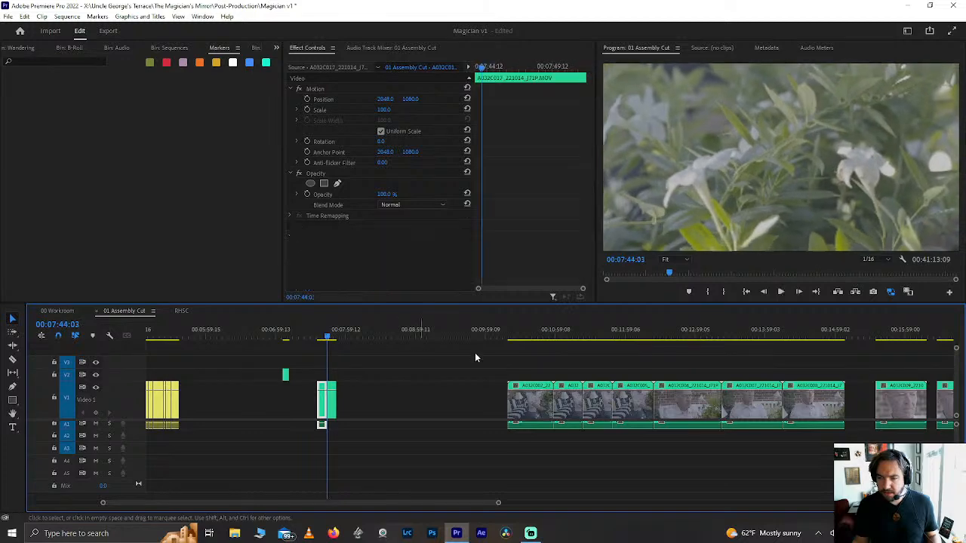
Step: Reverse the speed of the A032C017 flower select at 100%
{"action": "left_click", "coordinate": [331, 335]}
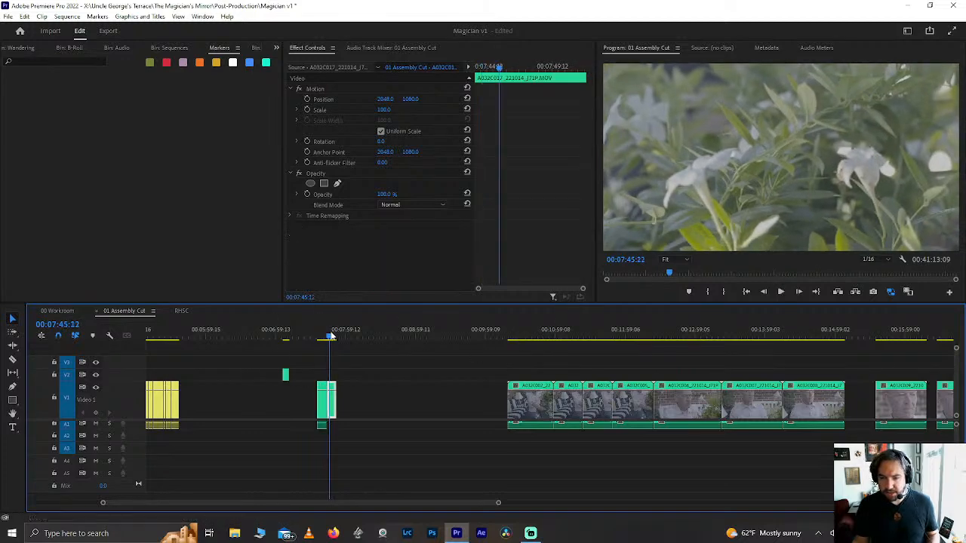
{"action": "scroll", "coordinate": [331, 335], "scroll_direction": "up", "scroll_amount": 5}
{"action": "key", "text": "ctrl+r"}
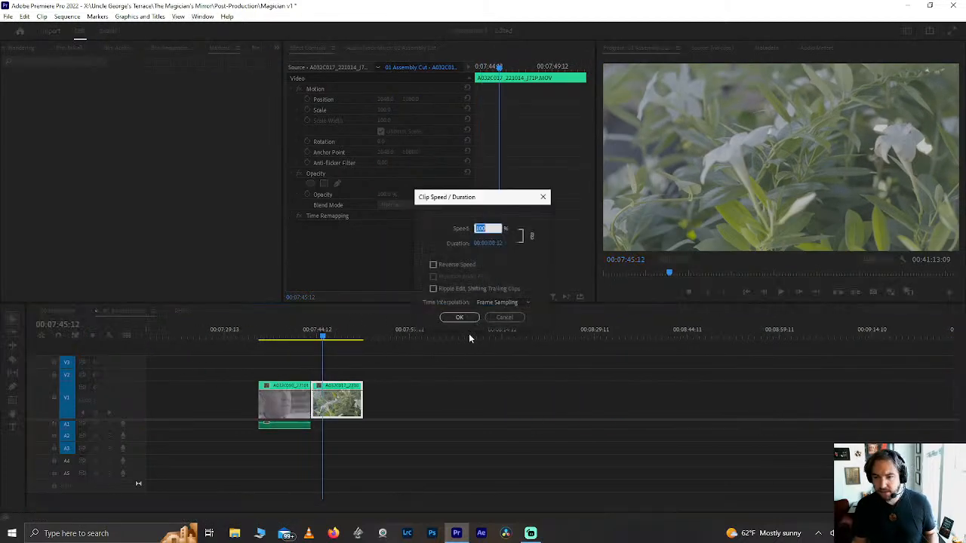
{"action": "left_click", "coordinate": [458, 267]}
{"action": "left_click", "coordinate": [459, 317]}
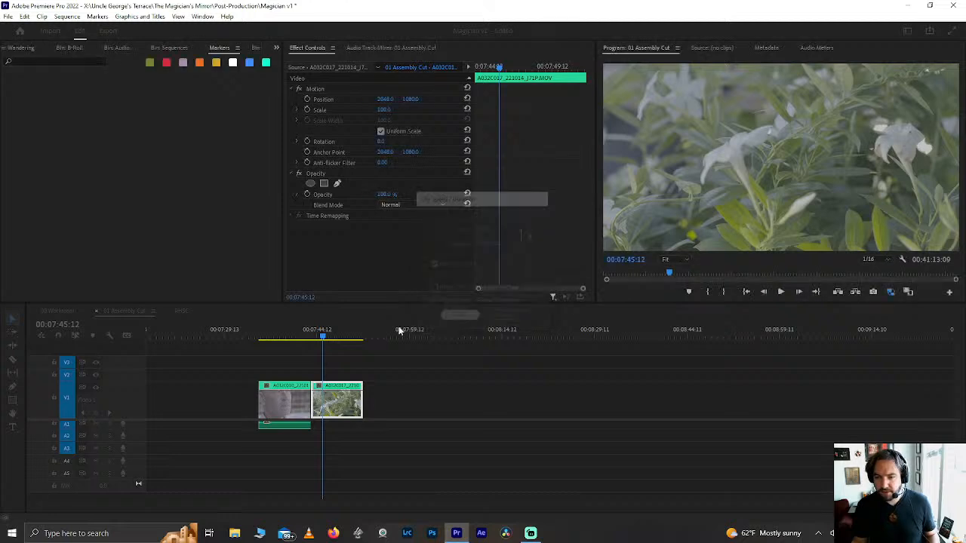
Step: Play the close-up into the reversed flower select, go back to 00:07:45:23 and save the project
{"action": "left_click", "coordinate": [301, 337]}
{"action": "key", "text": "space"}
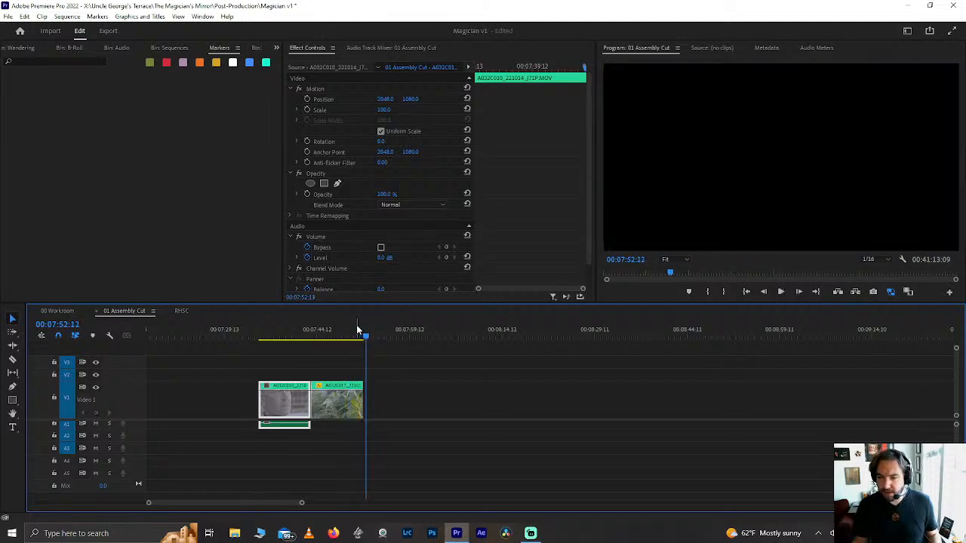
{"action": "left_click", "coordinate": [327, 337]}
{"action": "key", "text": "ctrl+s"}
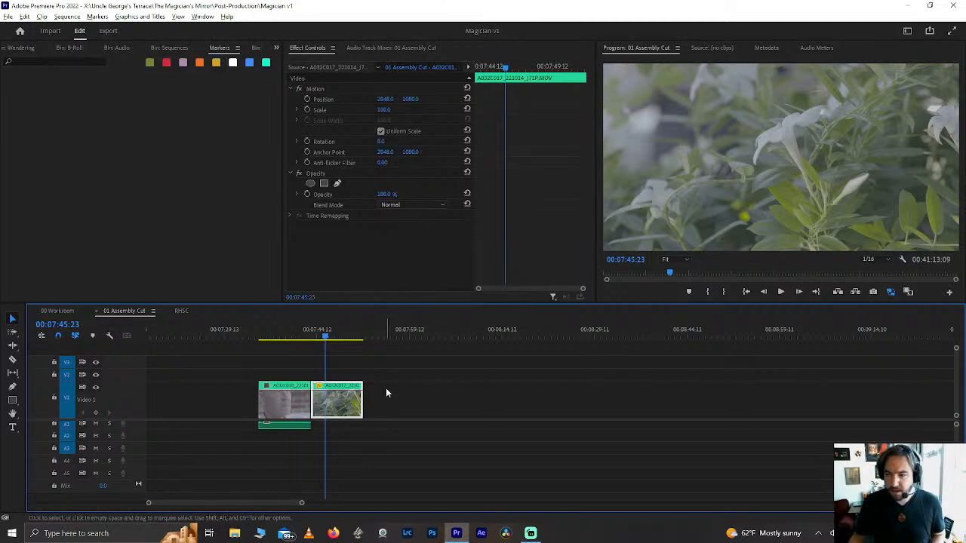
Step: Return to clip A032C006 in the green scene and play it from near its beginning
{"action": "scroll", "coordinate": [386, 388], "scroll_direction": "down", "scroll_amount": 3}
{"action": "scroll", "coordinate": [386, 388], "scroll_direction": "down", "scroll_amount": 5}
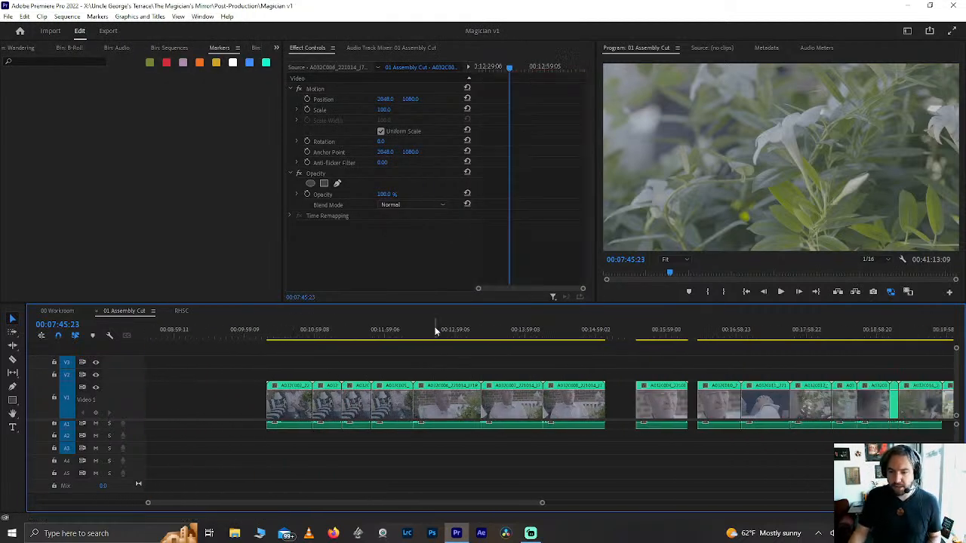
{"action": "left_click", "coordinate": [436, 332]}
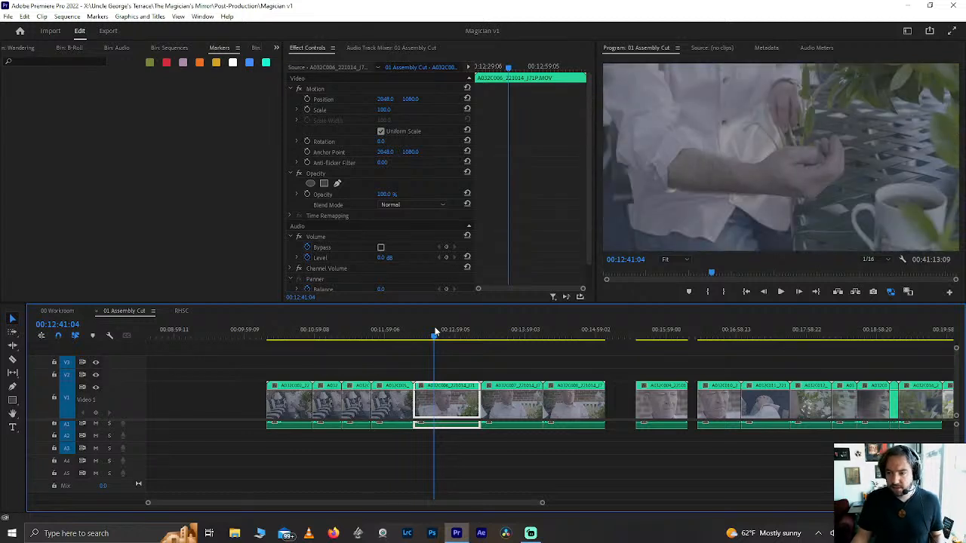
{"action": "left_click", "coordinate": [419, 334]}
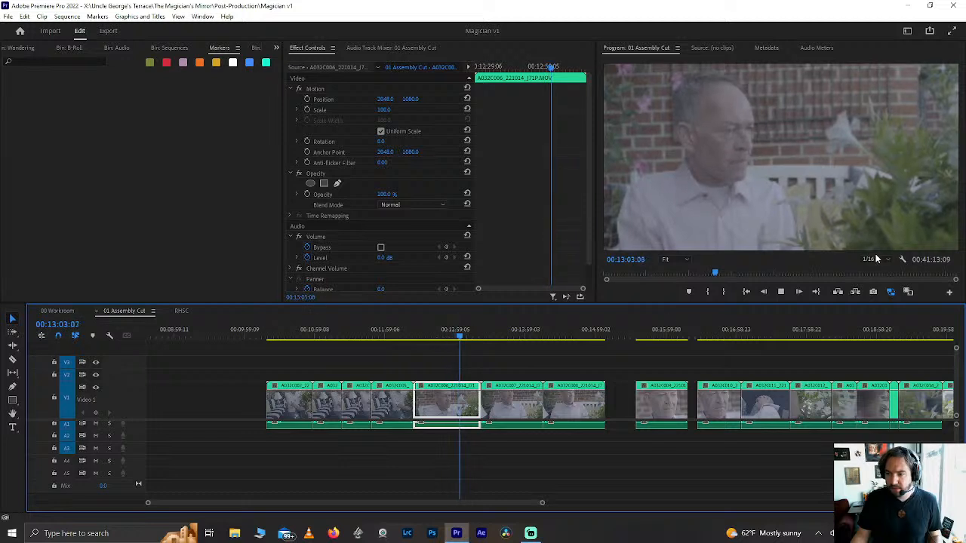
Step: Set the program monitor's playback resolution to 1/4 and play clip A032C007 from its start at about 00:13:22:19
{"action": "left_click", "coordinate": [874, 259]}
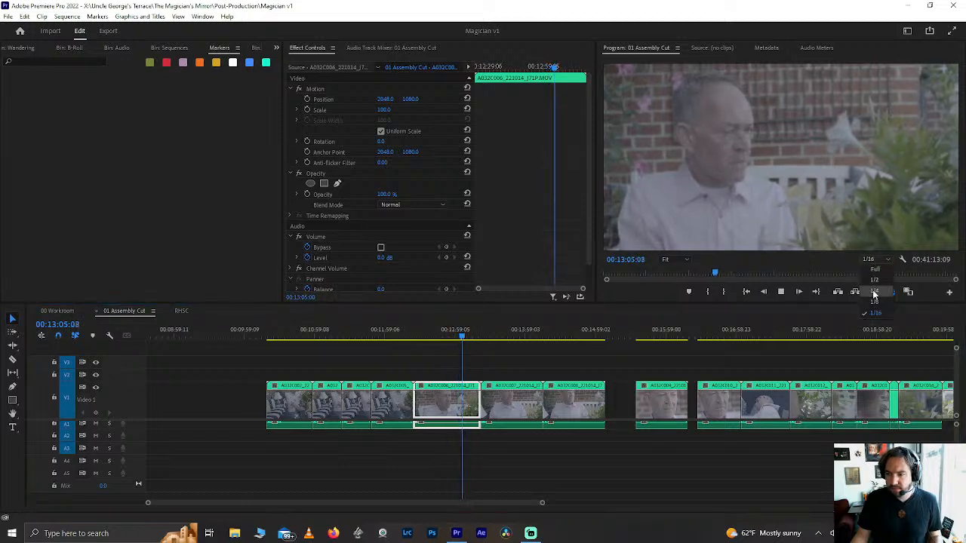
{"action": "left_click", "coordinate": [874, 290]}
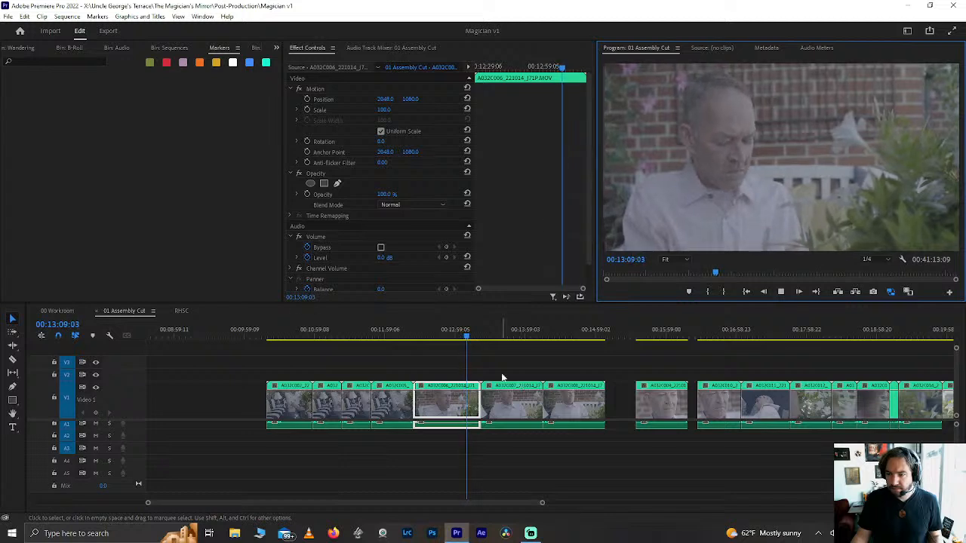
{"action": "left_click", "coordinate": [484, 339]}
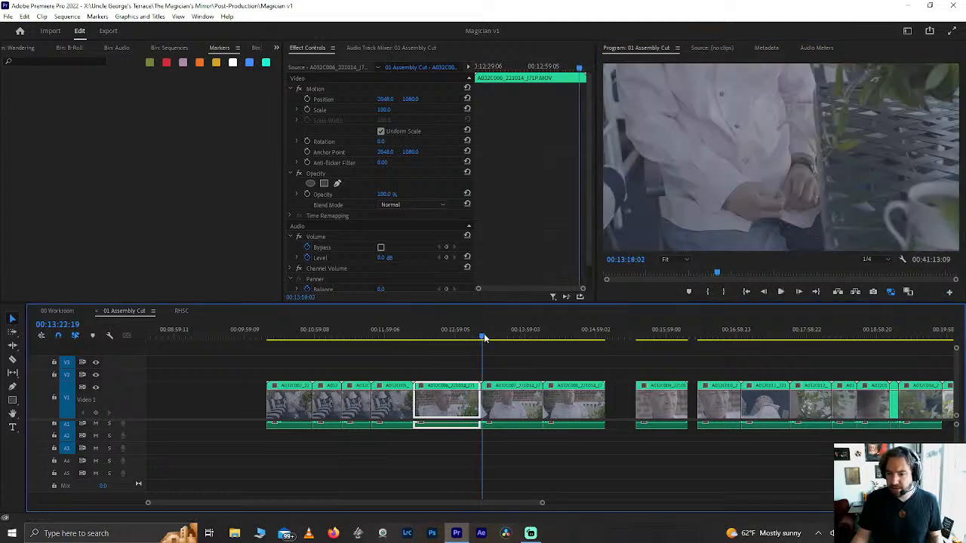
{"action": "key", "text": "space"}
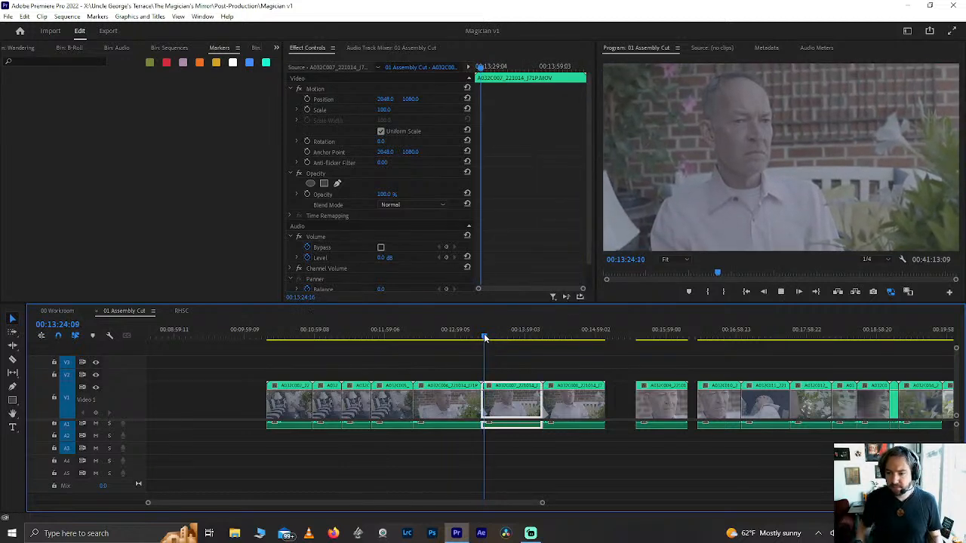
Step: Play through clip A032C007 in the green scene, then review clip A032C008 from about 00:14:16:16
{"action": "scroll", "coordinate": [535, 393], "scroll_direction": "up", "scroll_amount": 2}
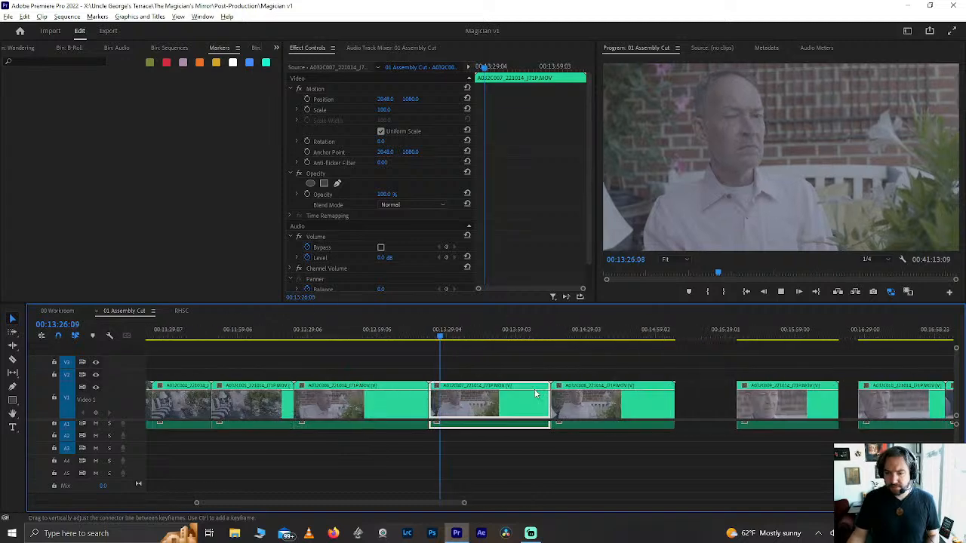
{"action": "scroll", "coordinate": [520, 395], "scroll_direction": "up", "scroll_amount": 3}
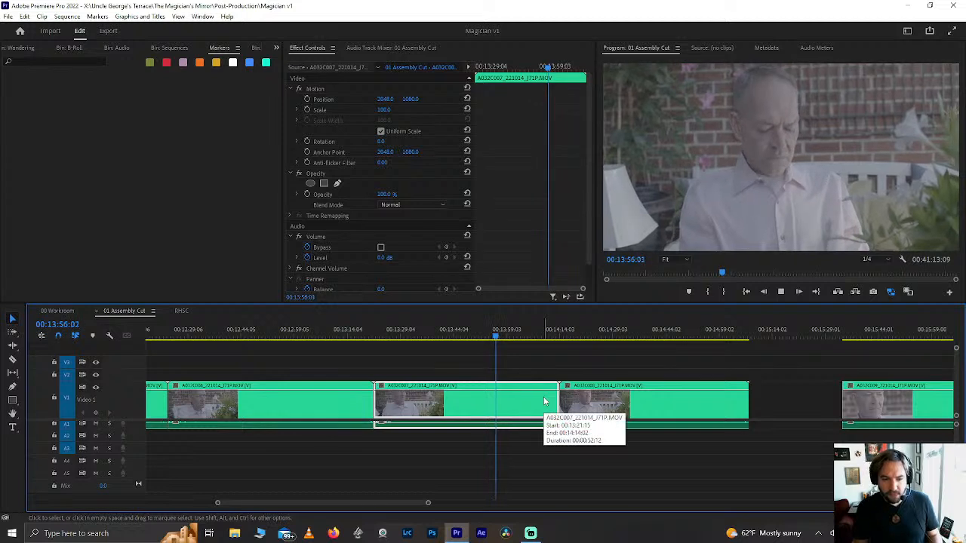
{"action": "left_click", "coordinate": [544, 400]}
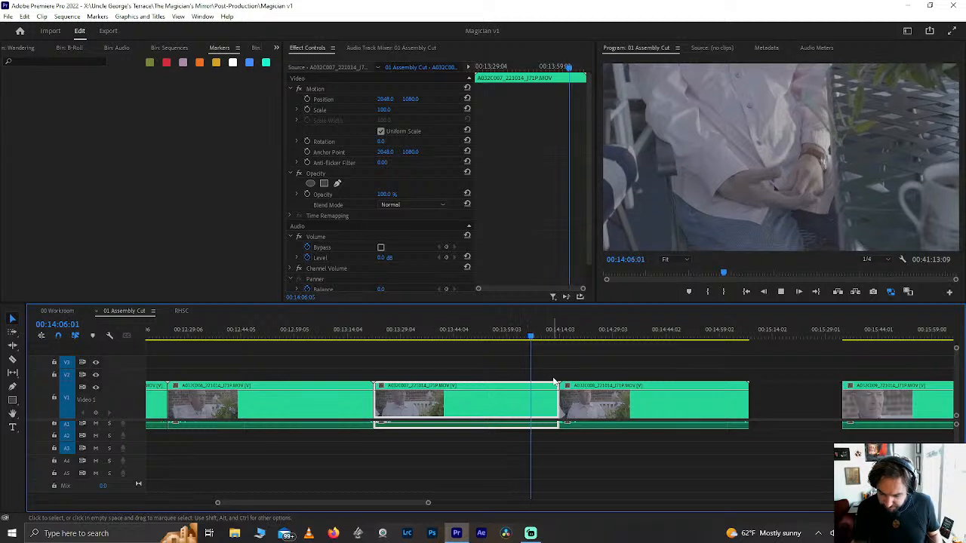
{"action": "left_click", "coordinate": [568, 337]}
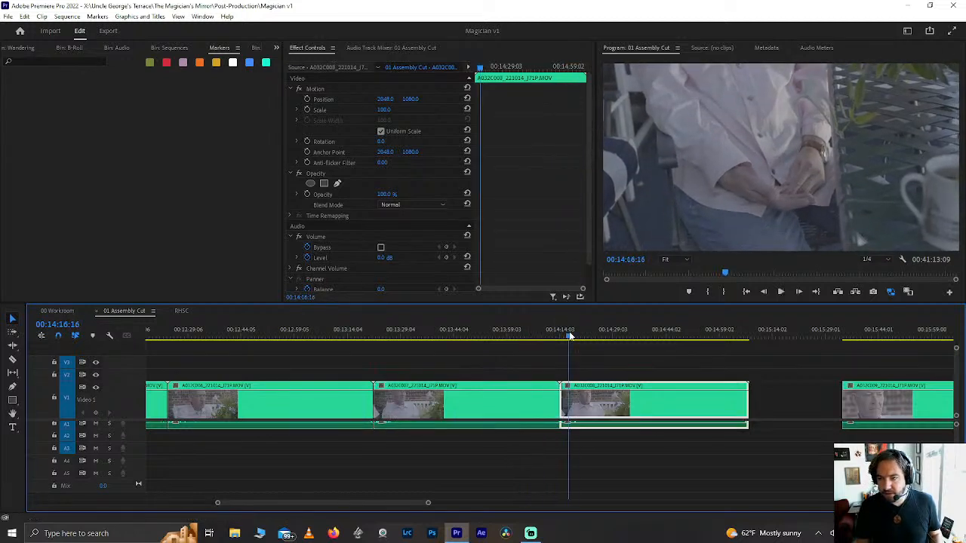
{"action": "key", "text": "space"}
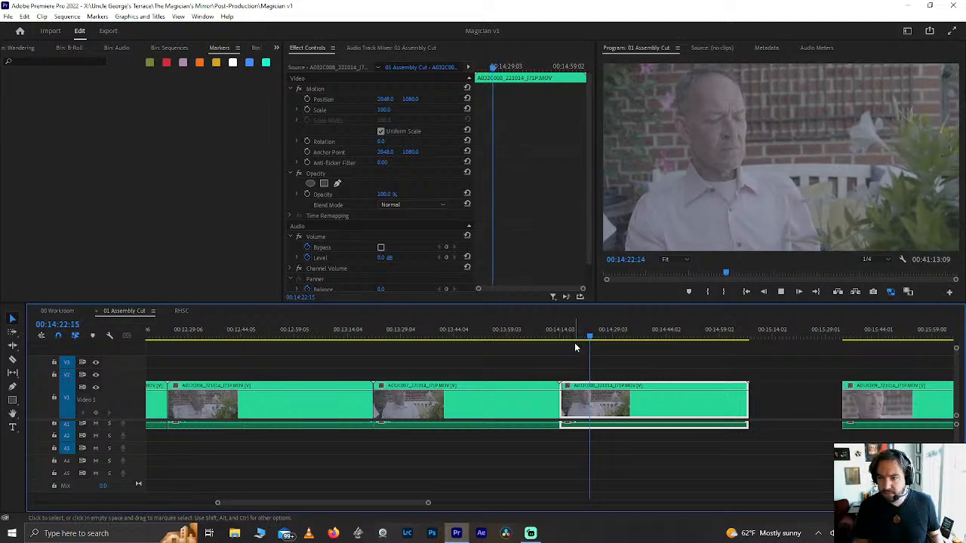
{"action": "left_click", "coordinate": [602, 337]}
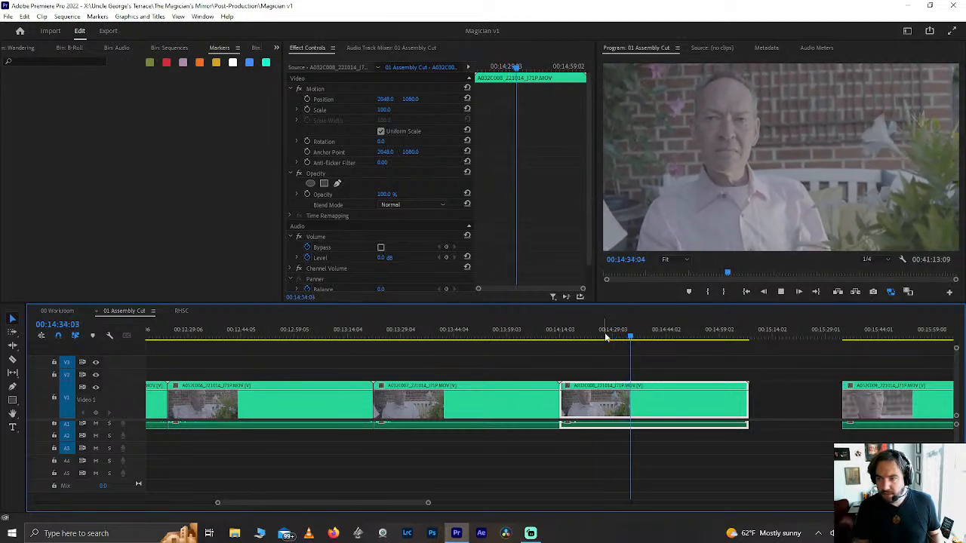
Step: Split clip A032C008 at 00:14:35:02, as the man looks away from the camera
{"action": "key", "text": "ctrl+k"}
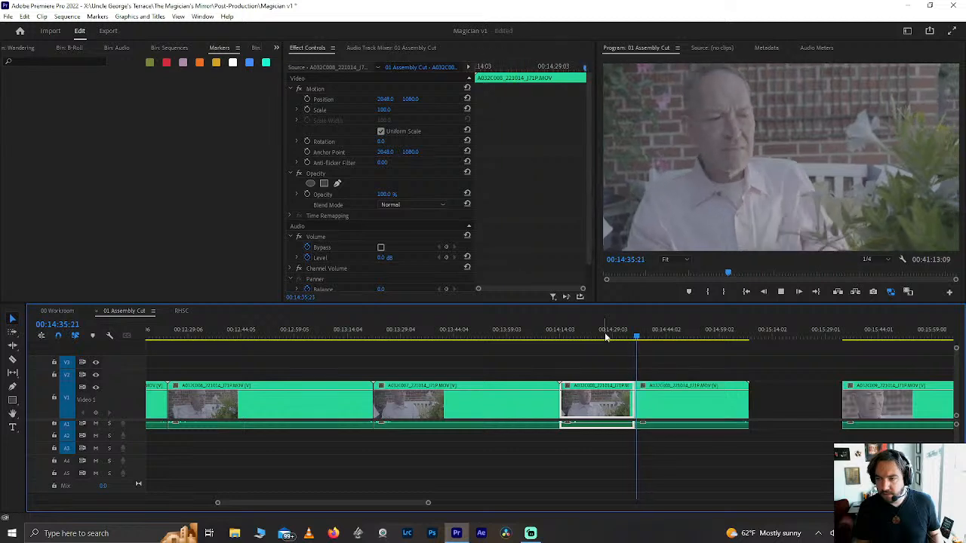
{"action": "key", "text": "ctrl+z"}
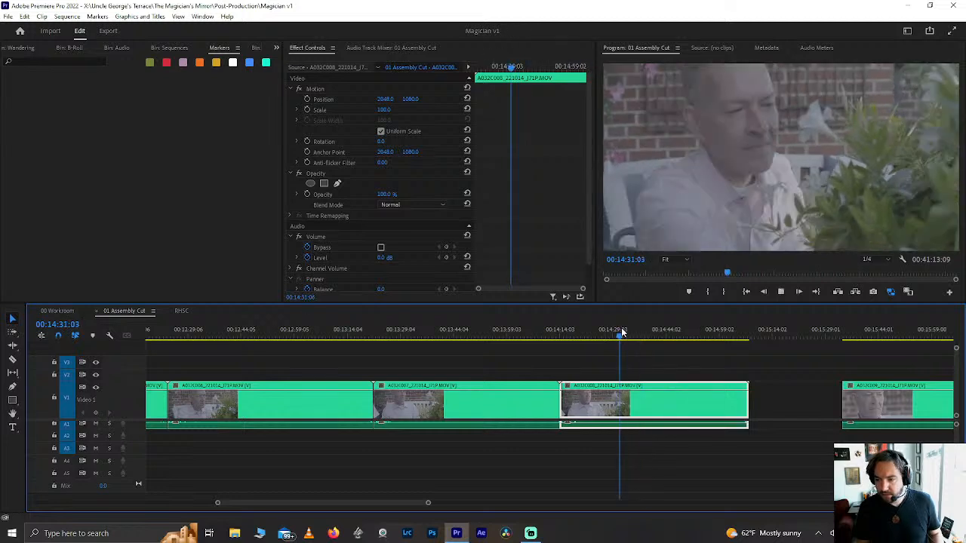
{"action": "scroll", "coordinate": [663, 342], "scroll_direction": "up", "scroll_amount": 6}
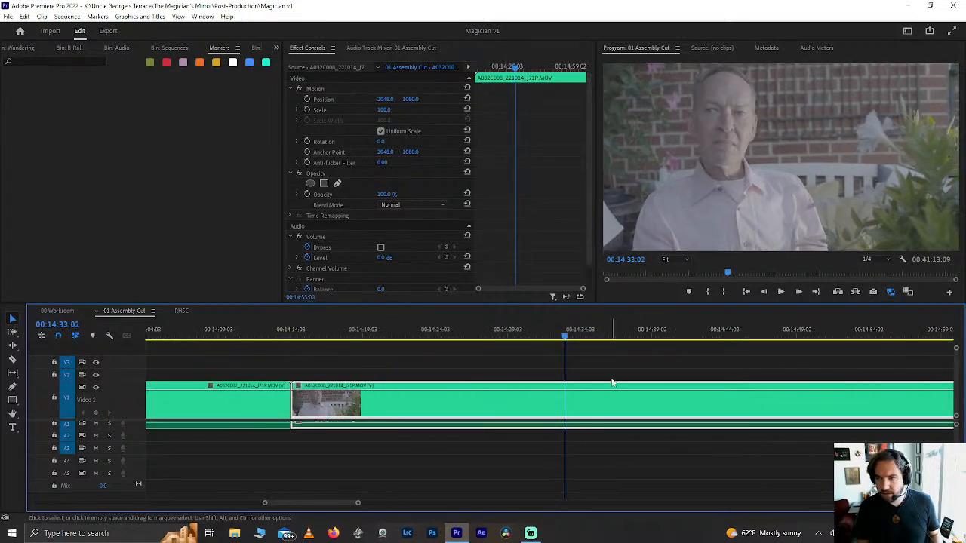
{"action": "key", "text": "space"}
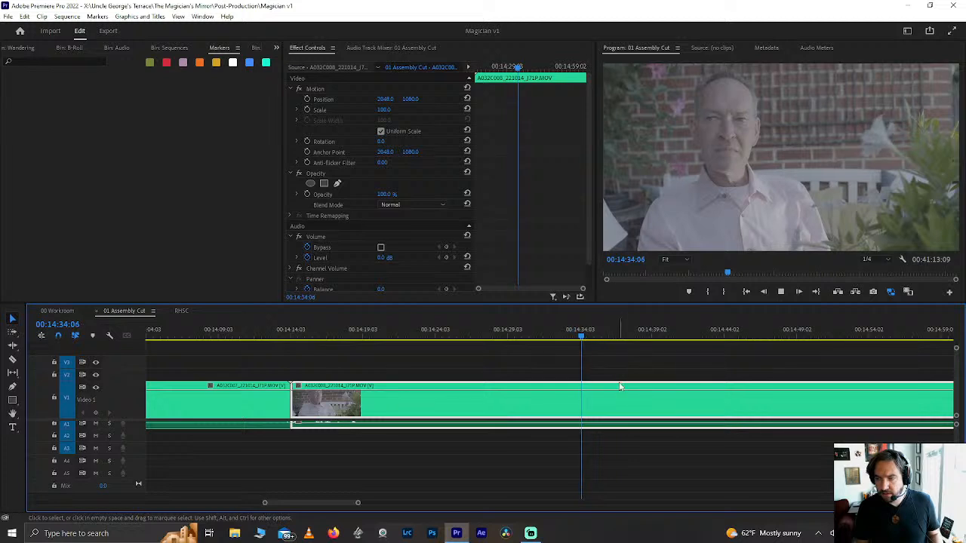
{"action": "key", "text": "space"}
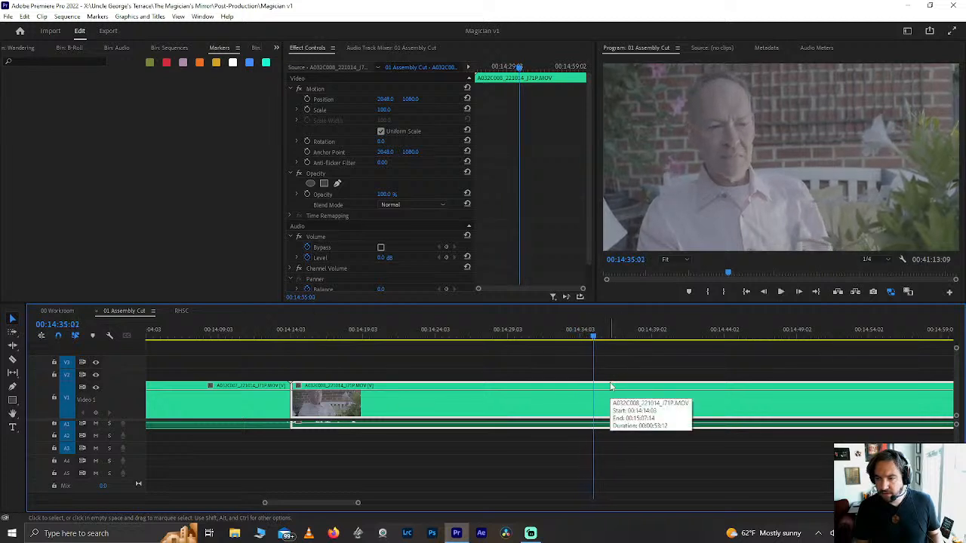
{"action": "key", "text": "ctrl+k"}
Step: Play the part of A032C008 after the split, where the man reaches for the plant, and save the project
{"action": "key", "text": "space"}
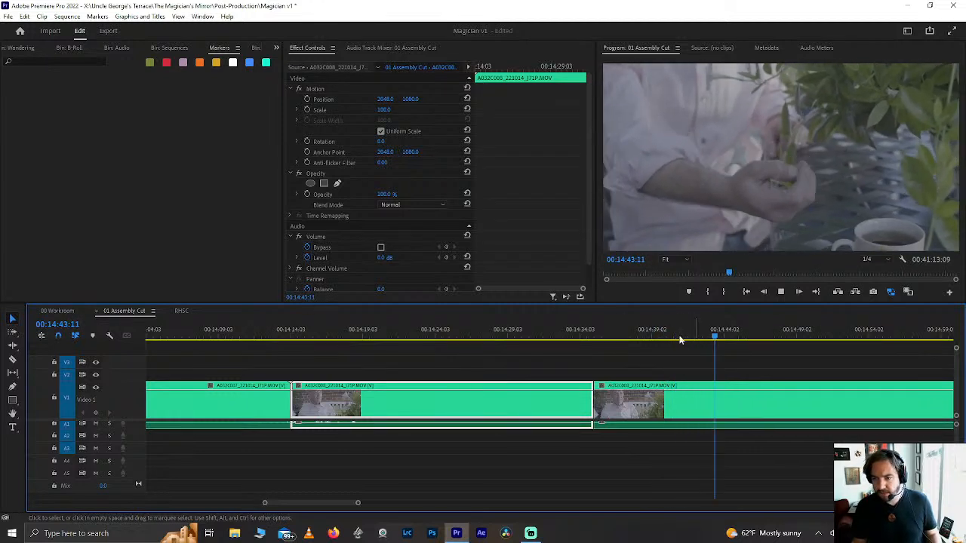
{"action": "left_click_drag", "start_coordinate": [679, 339], "coordinate": [651, 336]}
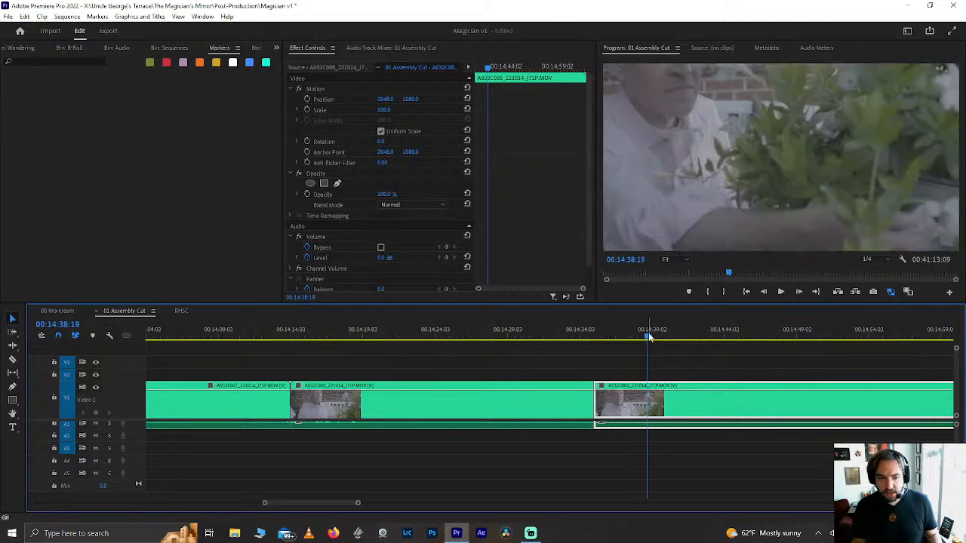
{"action": "left_click", "coordinate": [604, 339]}
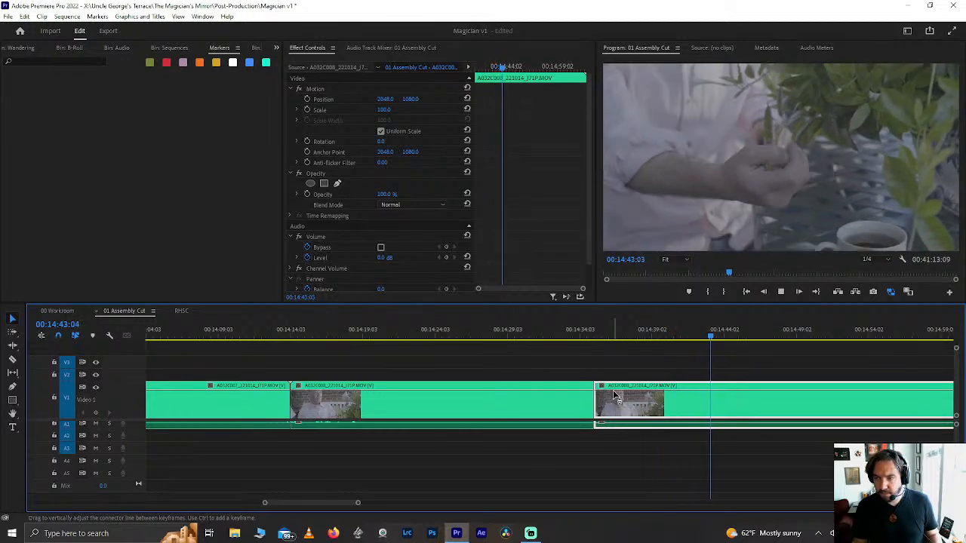
{"action": "key", "text": "space"}
{"action": "key", "text": "ctrl+s"}
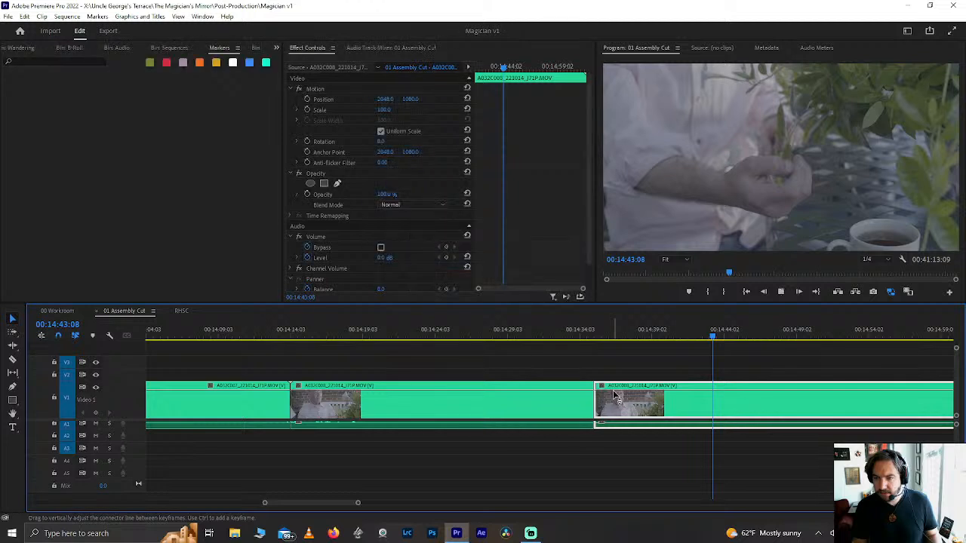
{"action": "key", "text": "space"}
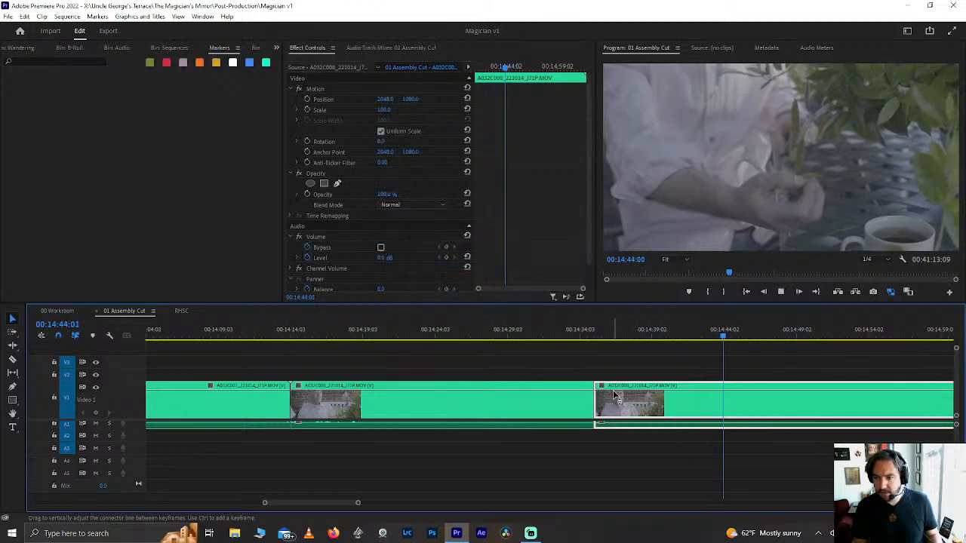
Step: Replay the plant-reaching moment from about 00:14:36:19 and split clip A032C008 at 00:14:41:13
{"action": "left_click", "coordinate": [620, 330]}
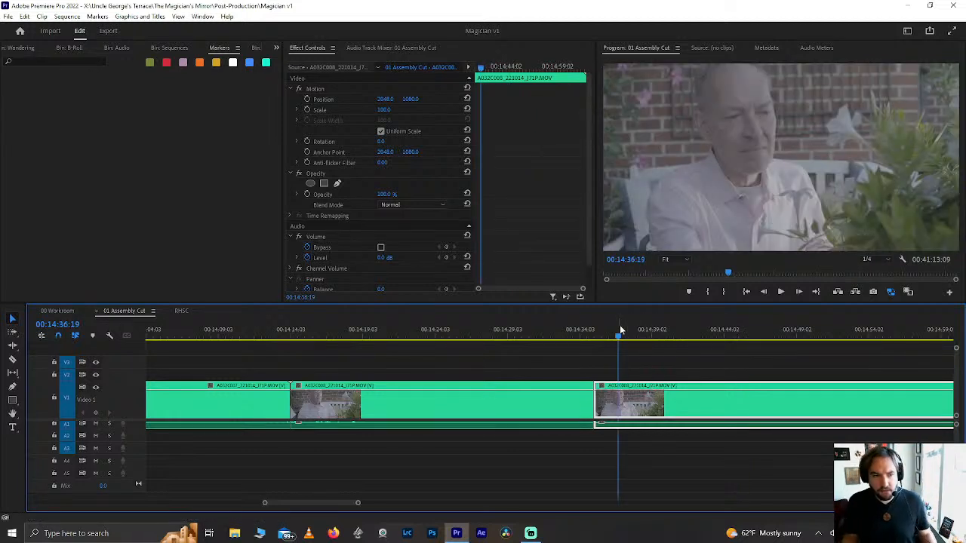
{"action": "key", "text": "space"}
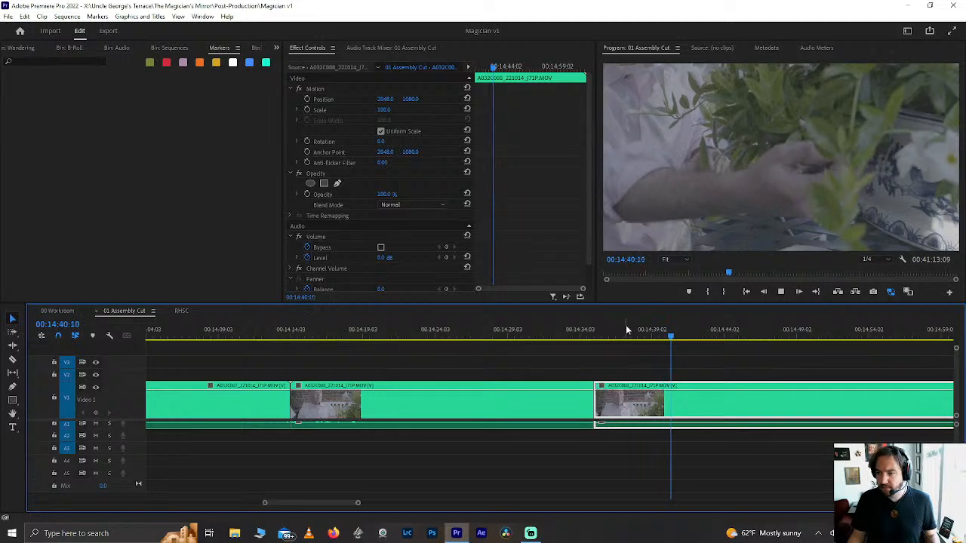
{"action": "key", "text": "space"}
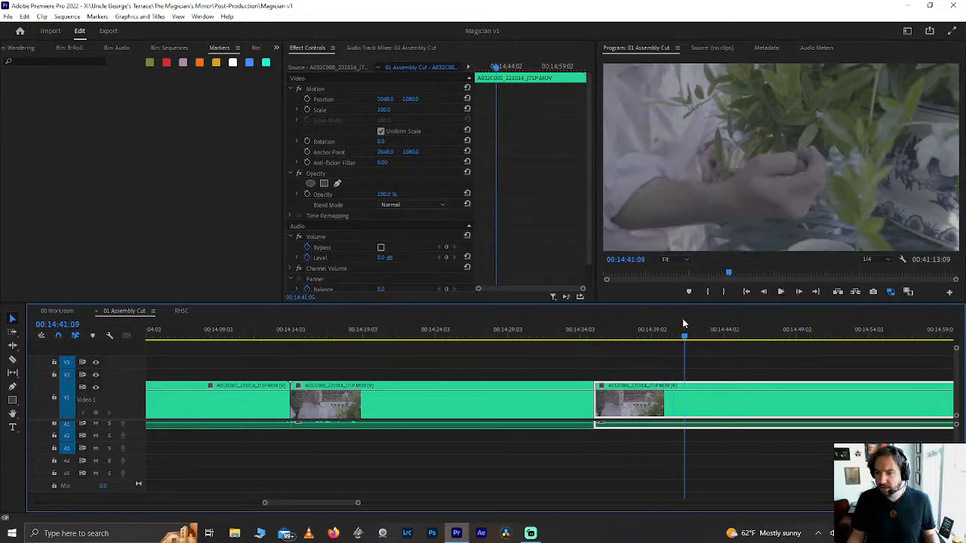
{"action": "left_click_drag", "start_coordinate": [682, 329], "coordinate": [667, 335]}
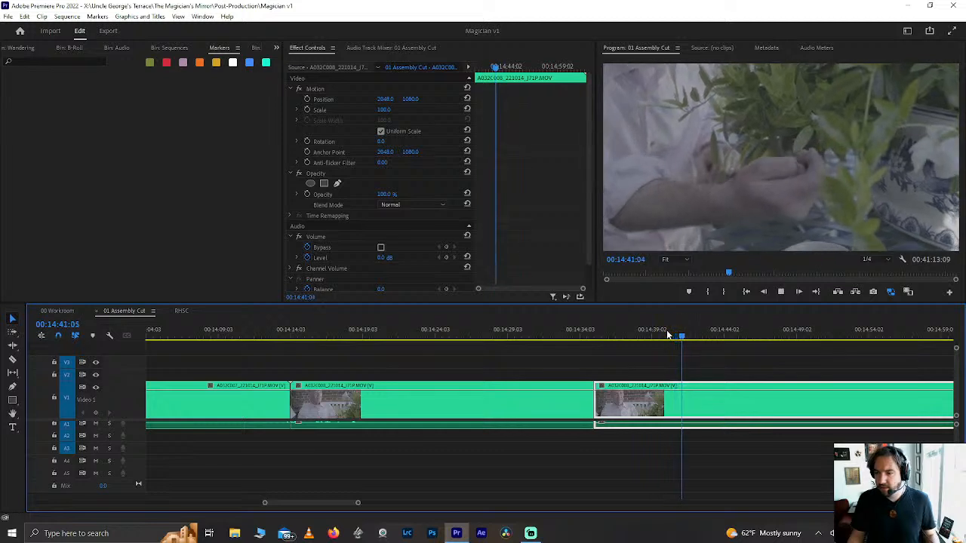
{"action": "key", "text": "space"}
{"action": "key", "text": "ctrl+k"}
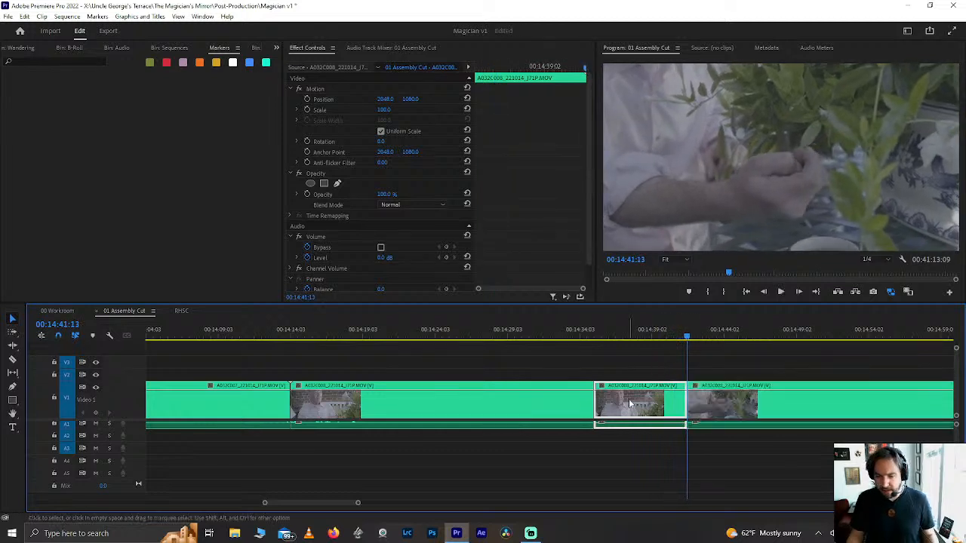
Step: Cut out the section of A032C008 between the two splits, paste it at about 00:07:59:15, and close the gap after the reversed flower select
{"action": "key", "text": "Delete"}
{"action": "scroll", "coordinate": [630, 400], "scroll_direction": "down", "scroll_amount": 1}
{"action": "scroll", "coordinate": [629, 400], "scroll_direction": "down", "scroll_amount": 4}
{"action": "scroll", "coordinate": [629, 400], "scroll_direction": "up", "scroll_amount": 15}
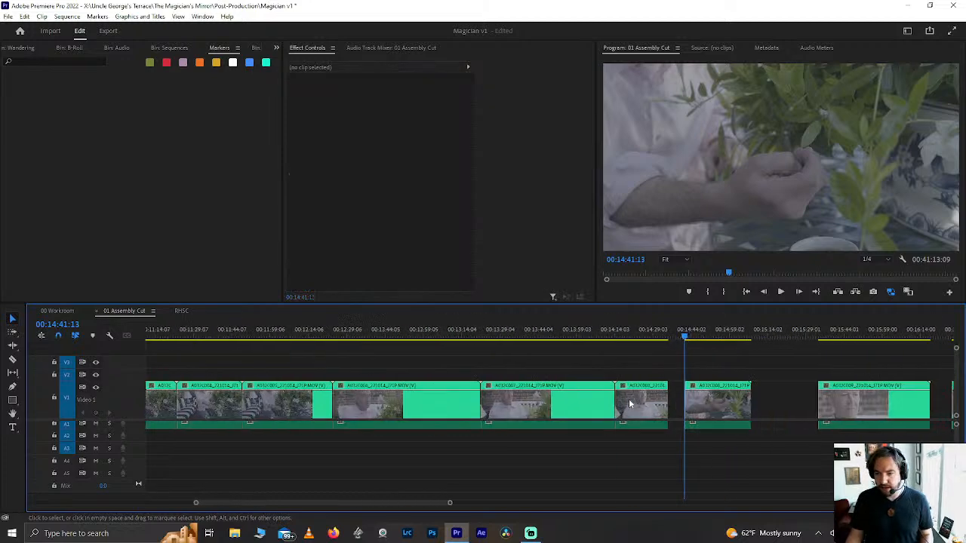
{"action": "left_click", "coordinate": [563, 333]}
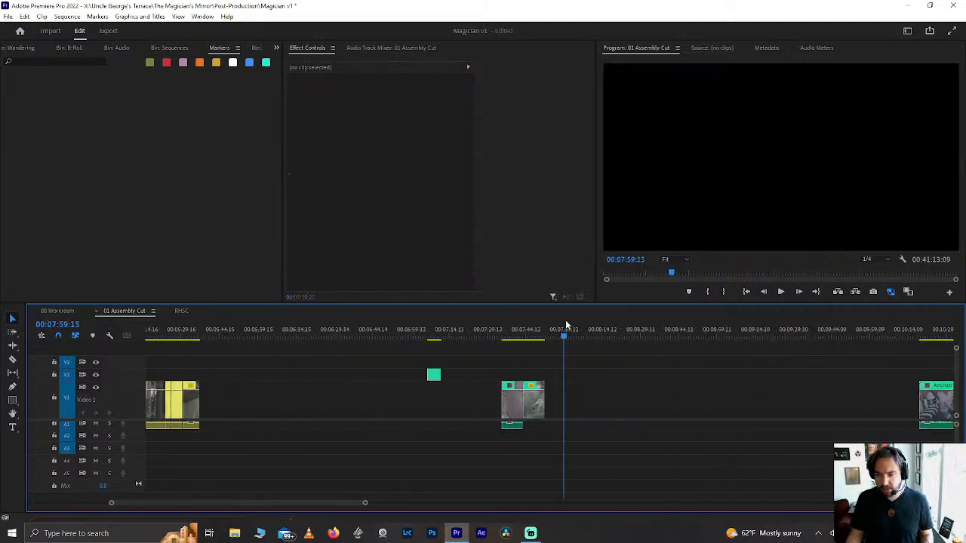
{"action": "key", "text": "ctrl+v"}
{"action": "key", "text": "Delete"}
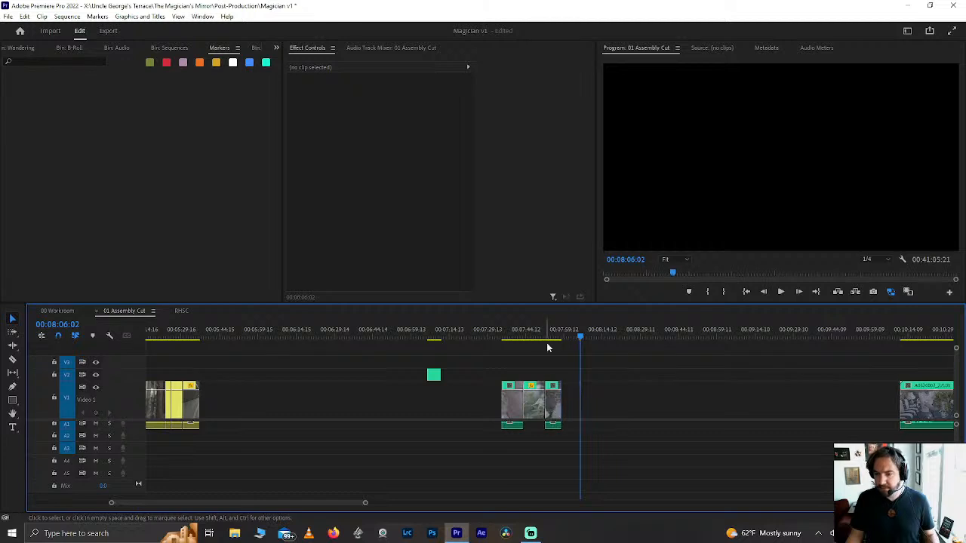
Step: Play the green selects from the first clip through the reversed flower shot into the new A032C008 select
{"action": "left_click_drag", "start_coordinate": [548, 339], "coordinate": [511, 340]}
{"action": "key", "text": "Up"}
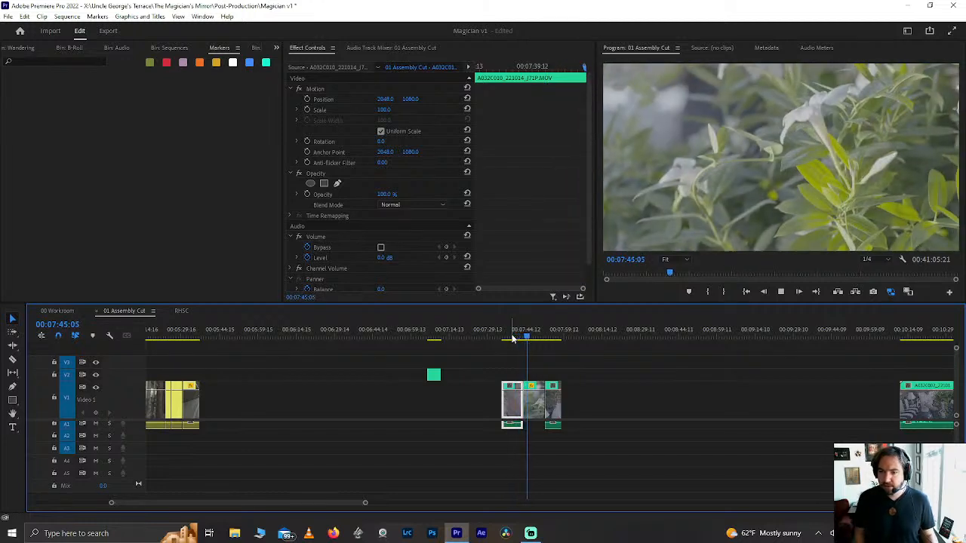
{"action": "left_click_drag", "start_coordinate": [534, 334], "coordinate": [548, 338]}
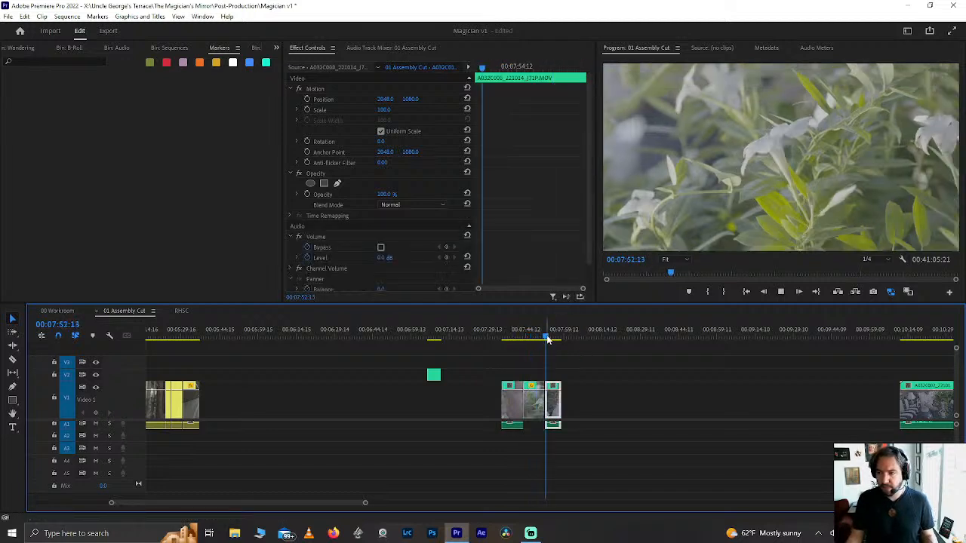
{"action": "key", "text": "space"}
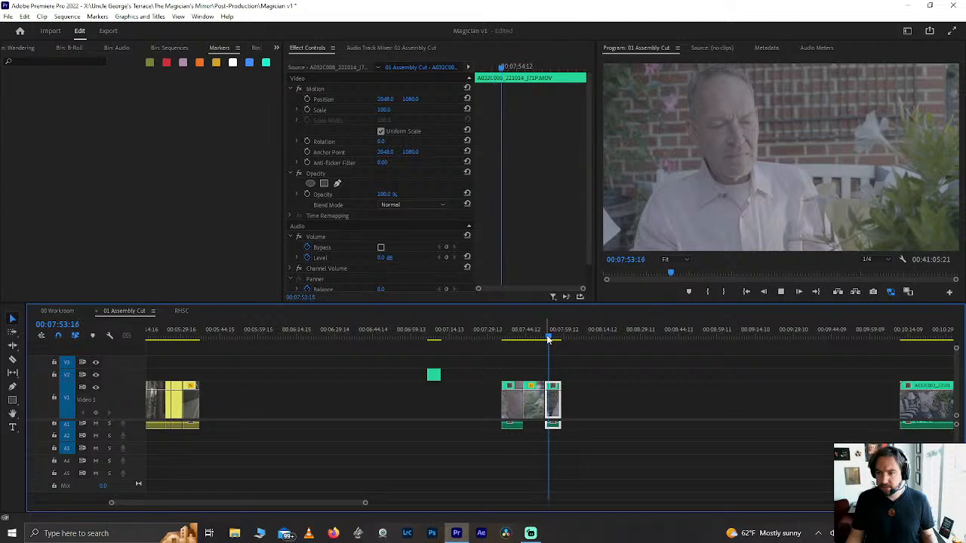
{"action": "left_click", "coordinate": [542, 336]}
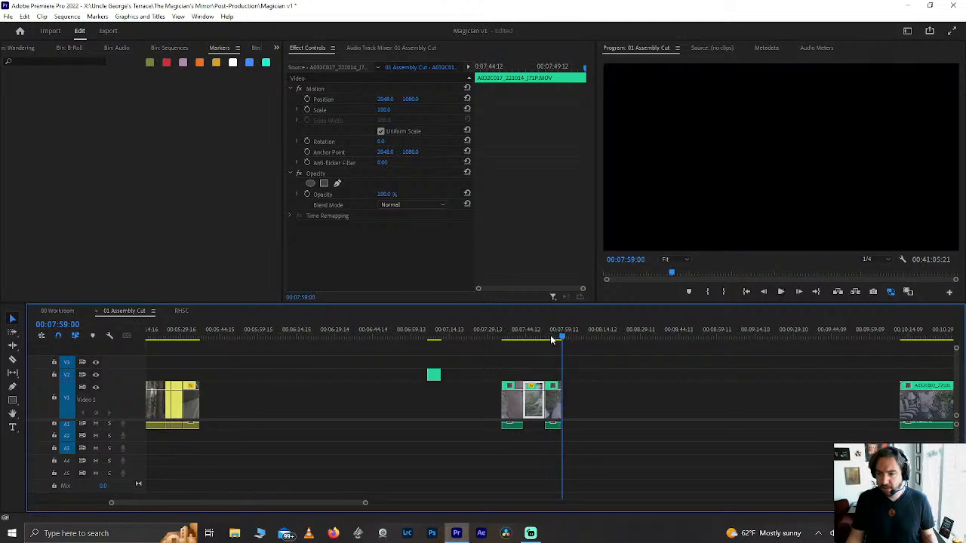
Step: Play clip A032C016 from 00:19:10:21 and split it at about 00:19:22
{"action": "scroll", "coordinate": [604, 379], "scroll_direction": "down", "scroll_amount": 5}
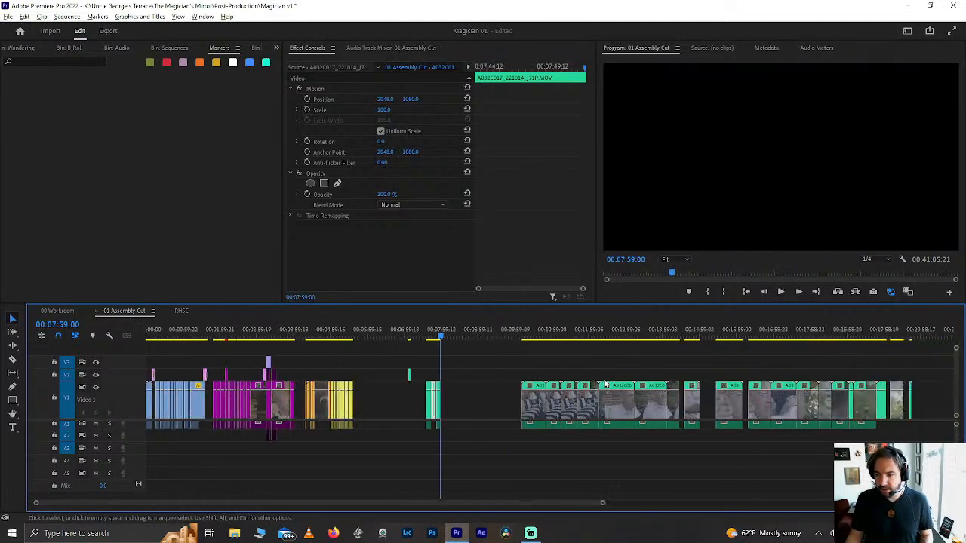
{"action": "left_click", "coordinate": [792, 332]}
{"action": "scroll", "coordinate": [789, 335], "scroll_direction": "up", "scroll_amount": 4}
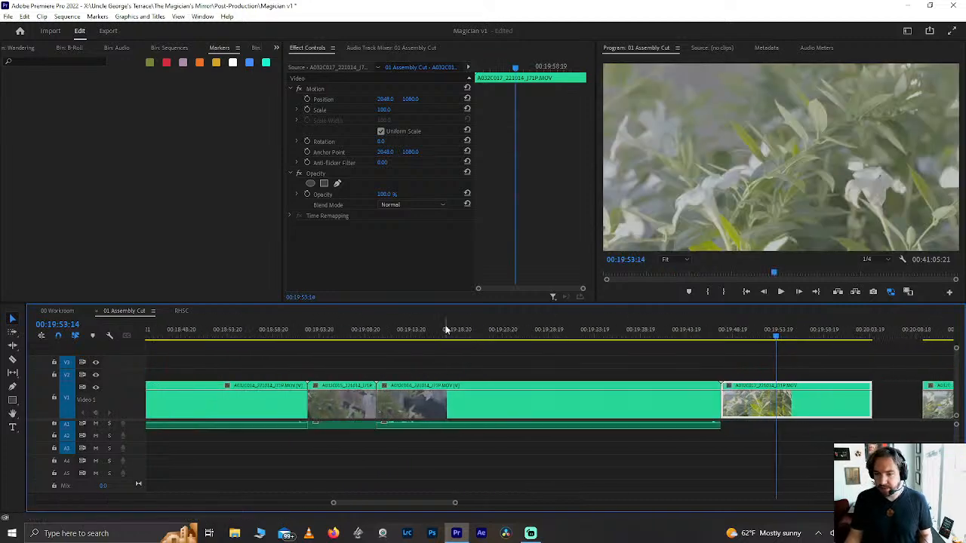
{"action": "left_click", "coordinate": [406, 336]}
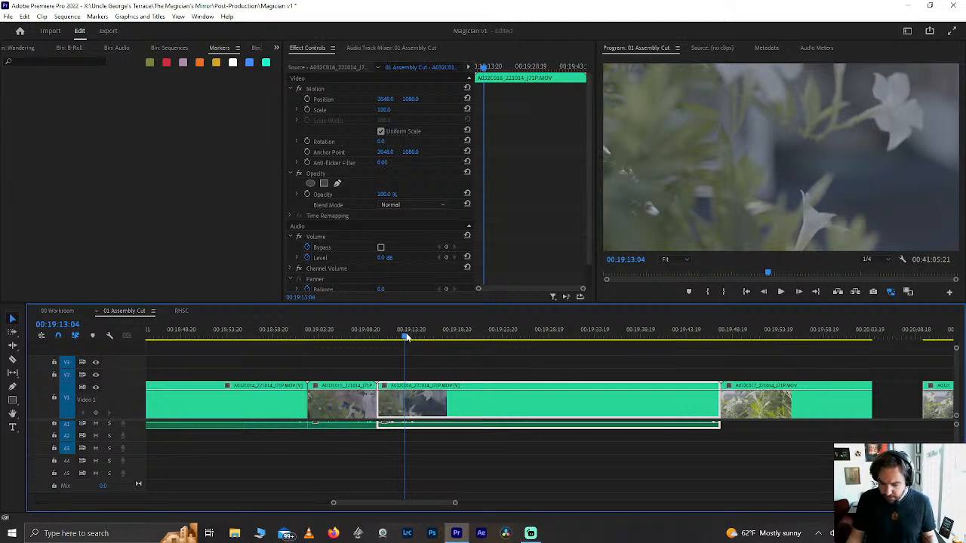
{"action": "left_click", "coordinate": [385, 337]}
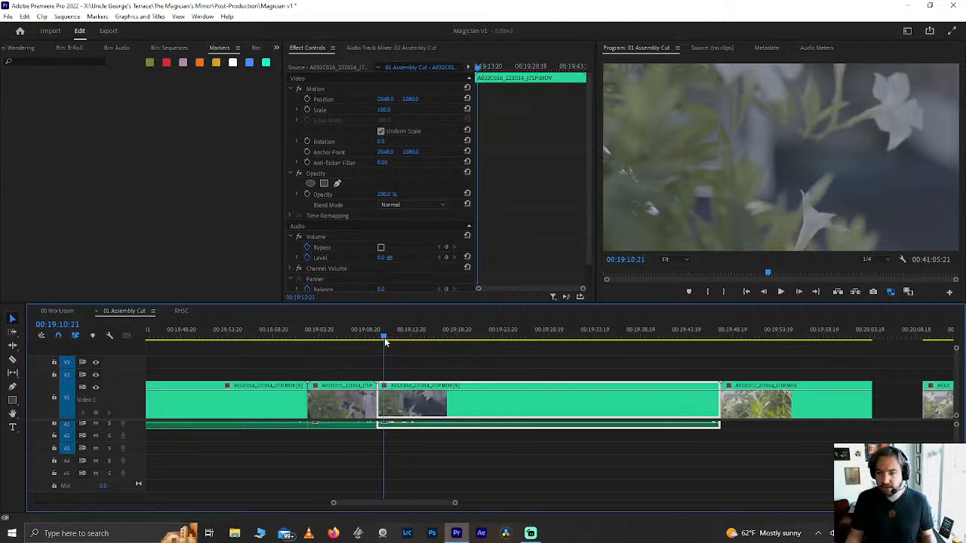
{"action": "key", "text": "space"}
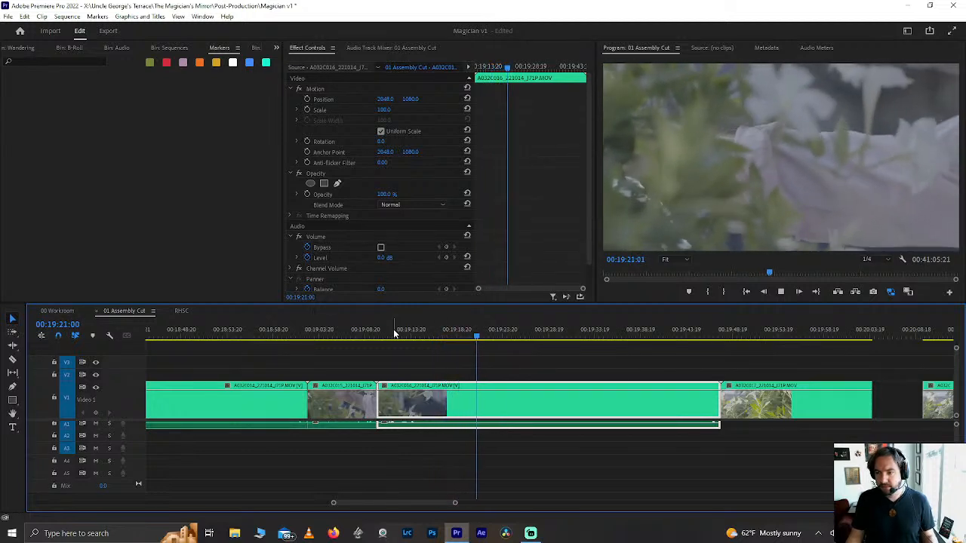
{"action": "key", "text": "space"}
{"action": "key", "text": "ctrl+k"}
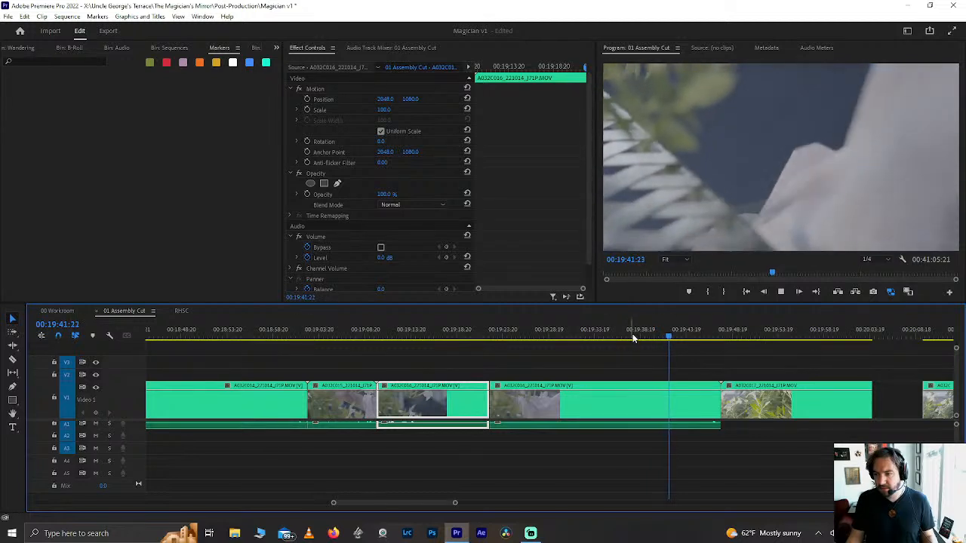
Step: Review clip A032C016 around the flower-reaching moment and split it at 00:19:39:23
{"action": "left_click_drag", "start_coordinate": [673, 336], "coordinate": [601, 351]}
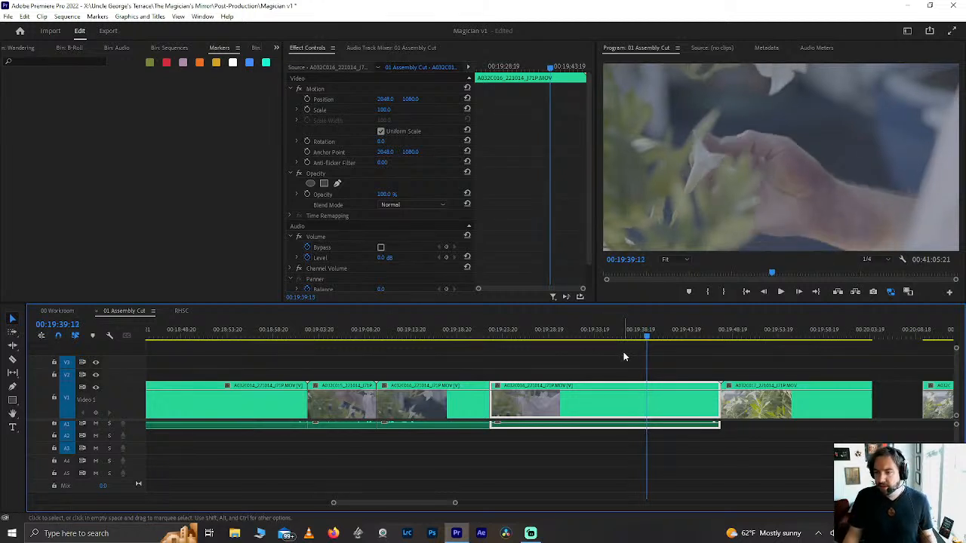
{"action": "key", "text": "j"}
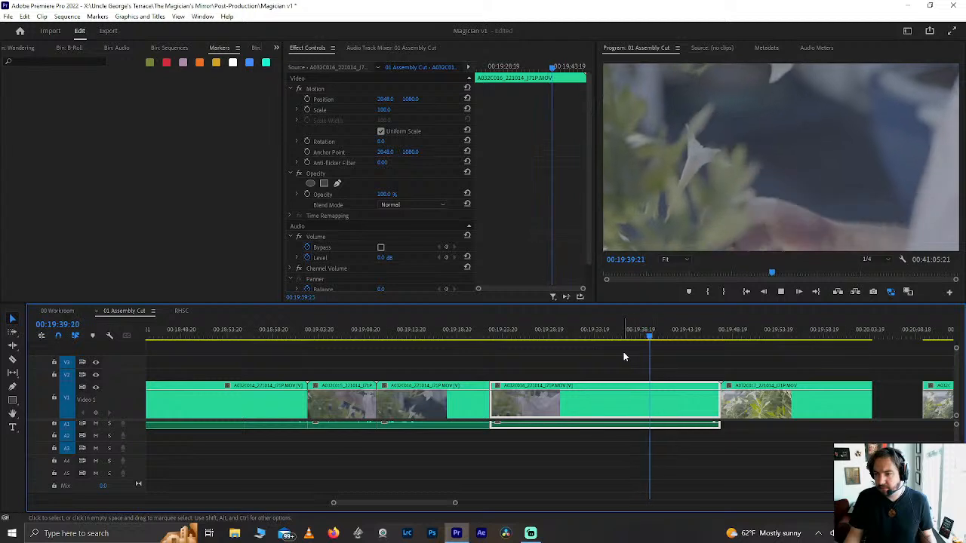
{"action": "key", "text": "space"}
{"action": "key", "text": "ctrl+k"}
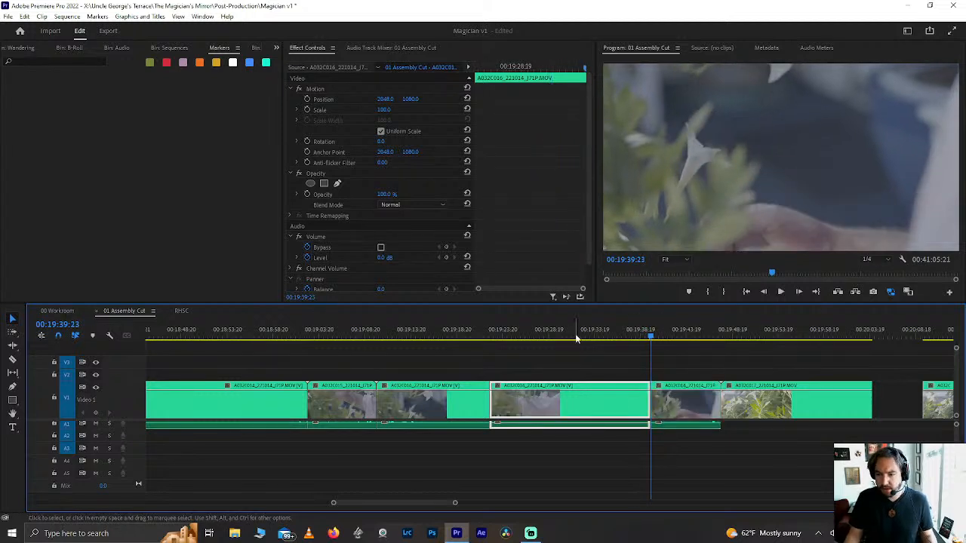
Step: Replay A032C016 from about 00:19:27 to 00:19:30:18 and examine the hand movement frame by frame for cut points
{"action": "left_click_drag", "start_coordinate": [576, 338], "coordinate": [533, 333]}
{"action": "key", "text": "space"}
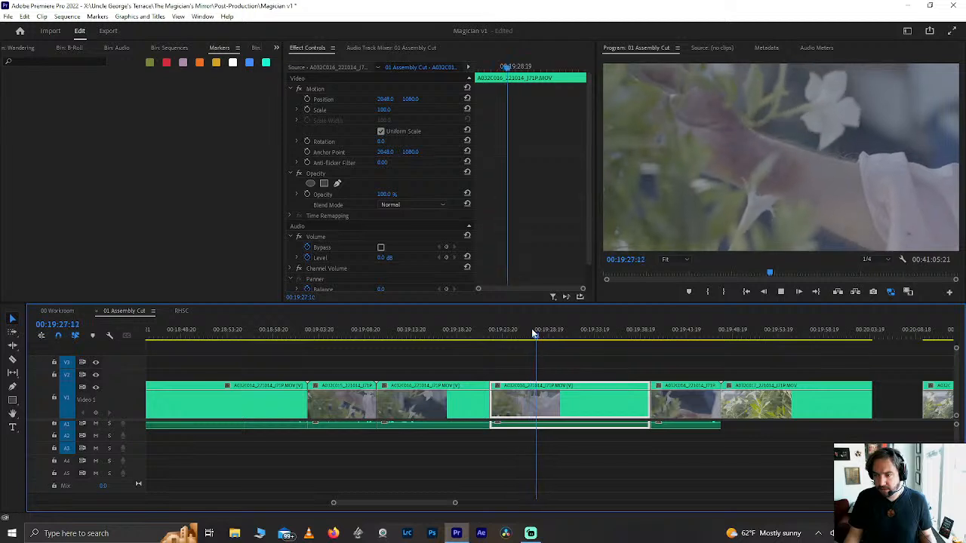
{"action": "left_click_drag", "start_coordinate": [531, 334], "coordinate": [501, 337]}
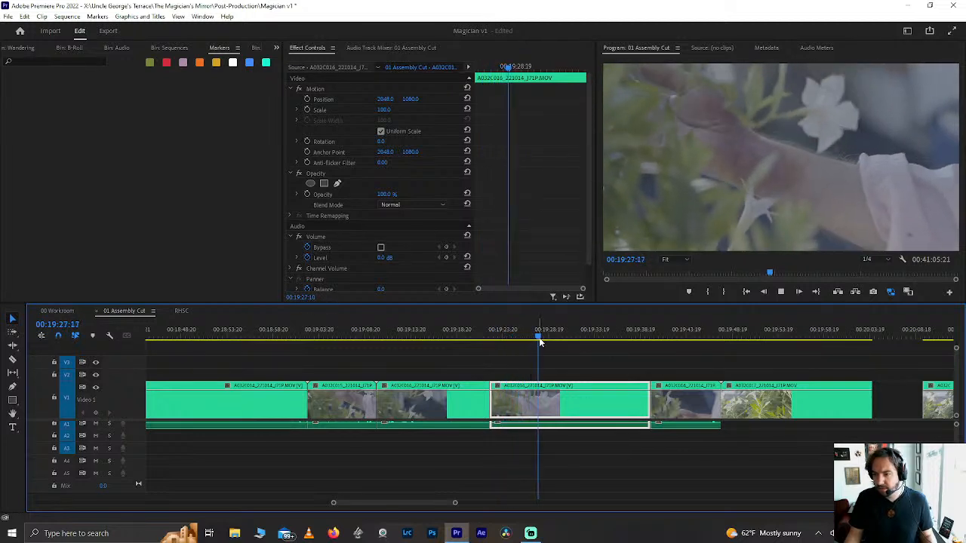
{"action": "key", "text": "space"}
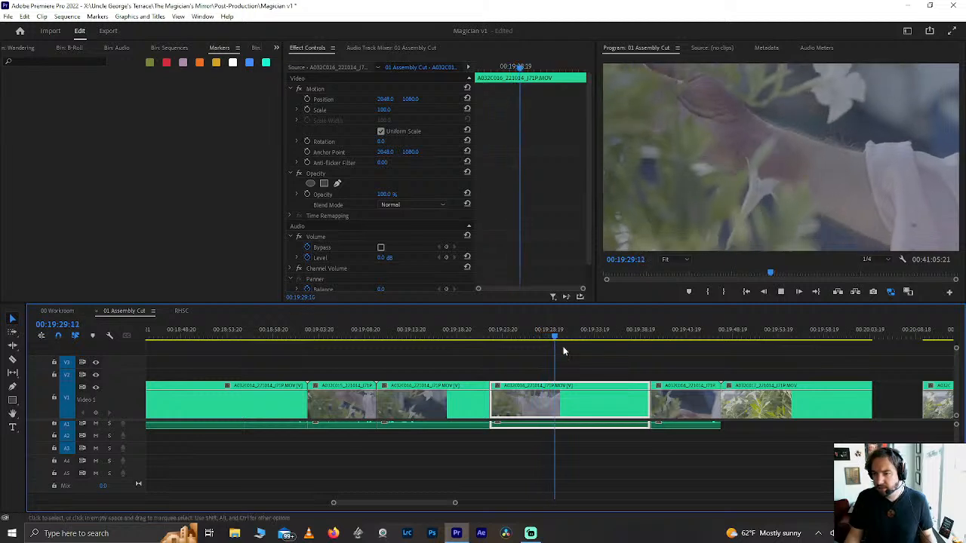
{"action": "key", "text": "space"}
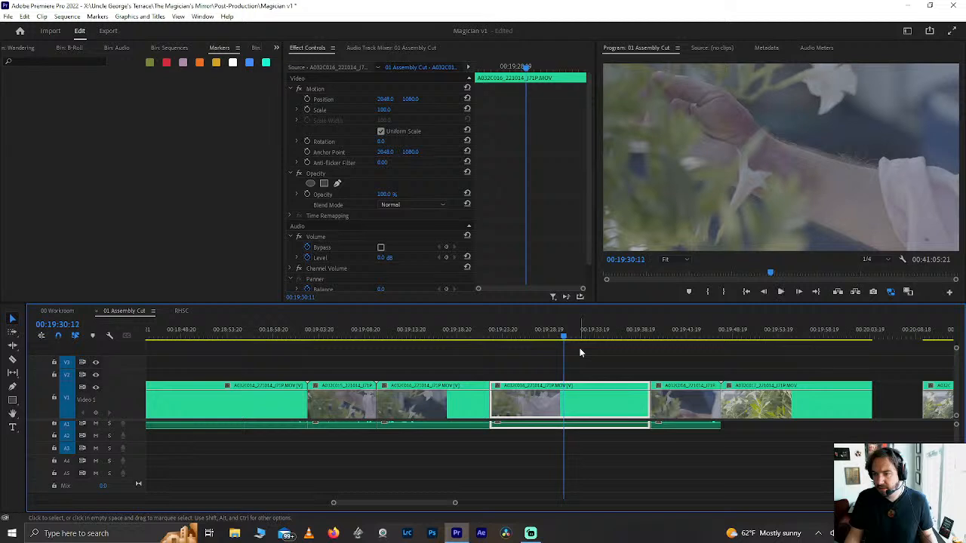
{"action": "key", "text": "Left"}
{"action": "key", "text": "Left"}
{"action": "key", "text": "Left"}
{"action": "key", "text": "Left"}
{"action": "key", "text": "Left"}
{"action": "key", "text": "Left"}
{"action": "key", "text": "Left"}
{"action": "key", "text": "Left"}
{"action": "key", "text": "Left"}
{"action": "key", "text": "Left"}
{"action": "key", "text": "Left"}
{"action": "key", "text": "Left"}
{"action": "key", "text": "Left"}
{"action": "key", "text": "Left"}
{"action": "key", "text": "Left"}
{"action": "key", "text": "Left"}
{"action": "key", "text": "space"}
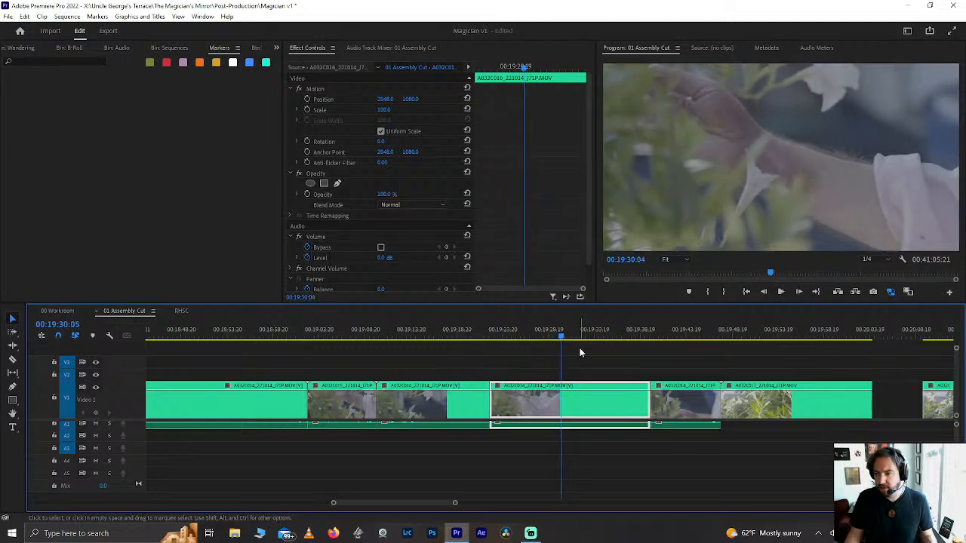
{"action": "key", "text": "space"}
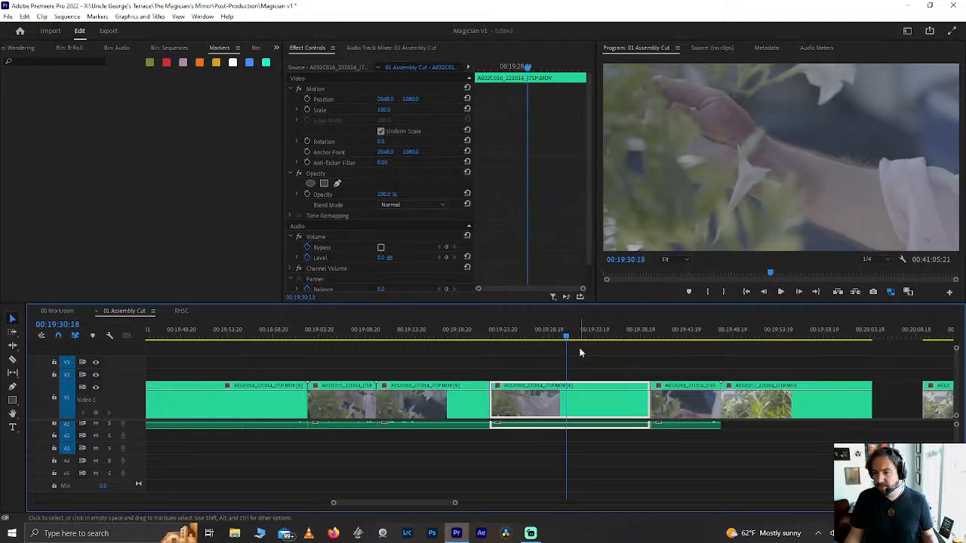
{"action": "key", "text": "Left"}
{"action": "key", "text": "Left"}
{"action": "key", "text": "Left"}
{"action": "key", "text": "Left"}
{"action": "key", "text": "Left"}
{"action": "key", "text": "Left"}
{"action": "key", "text": "Left"}
{"action": "key", "text": "Left"}
{"action": "key", "text": "Left"}
{"action": "key", "text": "Left"}
{"action": "key", "text": "Left"}
{"action": "key", "text": "Left"}
{"action": "key", "text": "Left"}
{"action": "key", "text": "Left"}
{"action": "key", "text": "Left"}
{"action": "key", "text": "Left"}
{"action": "key", "text": "Left"}
{"action": "key", "text": "Left"}
{"action": "key", "text": "Left"}
{"action": "key", "text": "Left"}
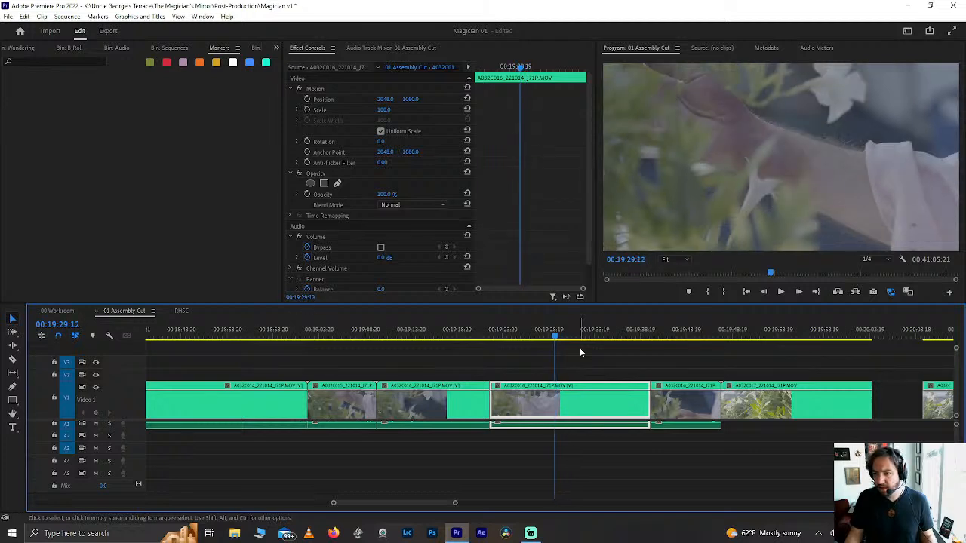
{"action": "key", "text": "Left"}
{"action": "key", "text": "Left"}
{"action": "key", "text": "Left"}
{"action": "key", "text": "Left"}
{"action": "key", "text": "Left"}
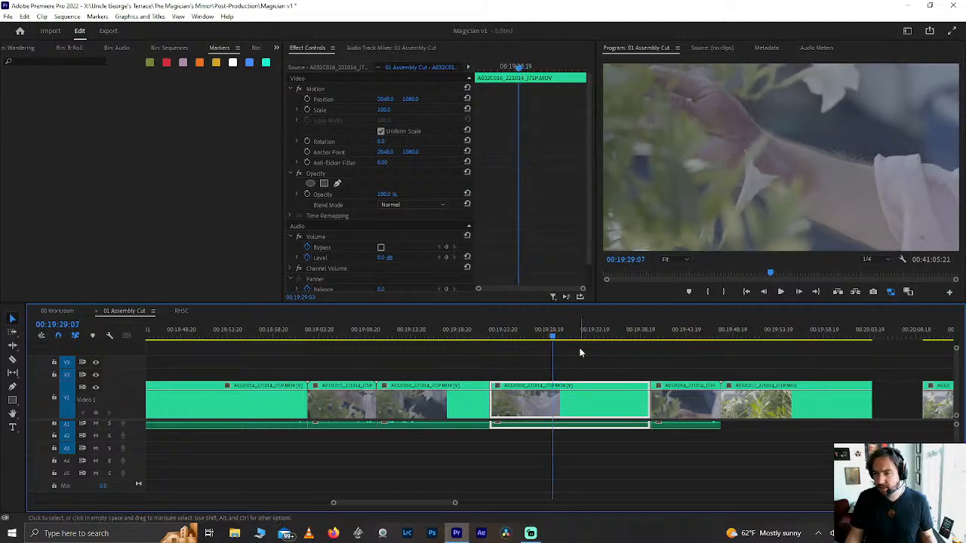
{"action": "key", "text": "Left"}
{"action": "key", "text": "Left"}
{"action": "key", "text": "Left"}
{"action": "key", "text": "Left"}
{"action": "key", "text": "Left"}
{"action": "key", "text": "Left"}
{"action": "key", "text": "Left"}
{"action": "key", "text": "Left"}
{"action": "key", "text": "Left"}
{"action": "key", "text": "Left"}
{"action": "key", "text": "Left"}
{"action": "key", "text": "Left"}
{"action": "key", "text": "Left"}
{"action": "key", "text": "Left"}
{"action": "key", "text": "Left"}
{"action": "key", "text": "Left"}
{"action": "key", "text": "Left"}
{"action": "key", "text": "Left"}
{"action": "key", "text": "Left"}
{"action": "key", "text": "Left"}
Step: Replay the start of the hand movement in A032C016 and split the clip at about 00:19:28
{"action": "left_click", "coordinate": [519, 336]}
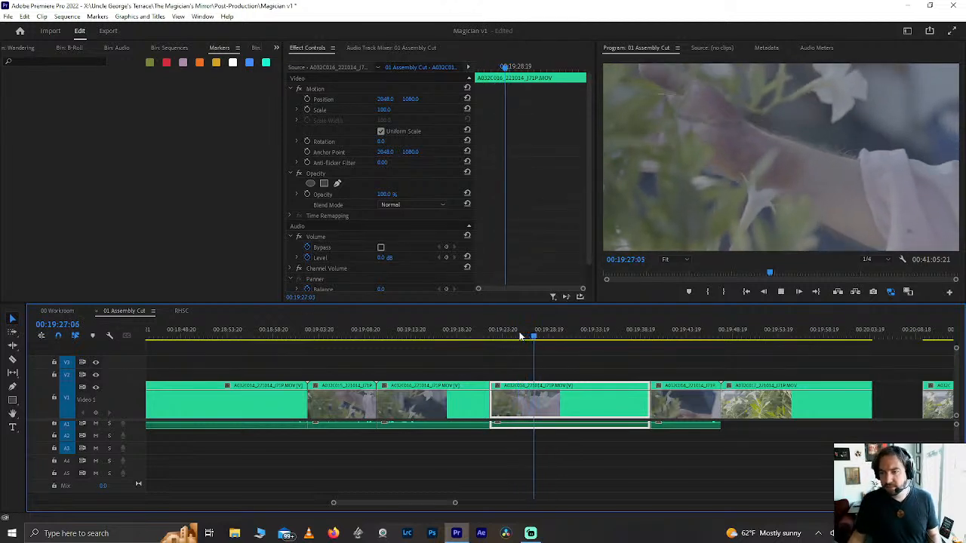
{"action": "key", "text": "space"}
{"action": "key", "text": "ctrl+k"}
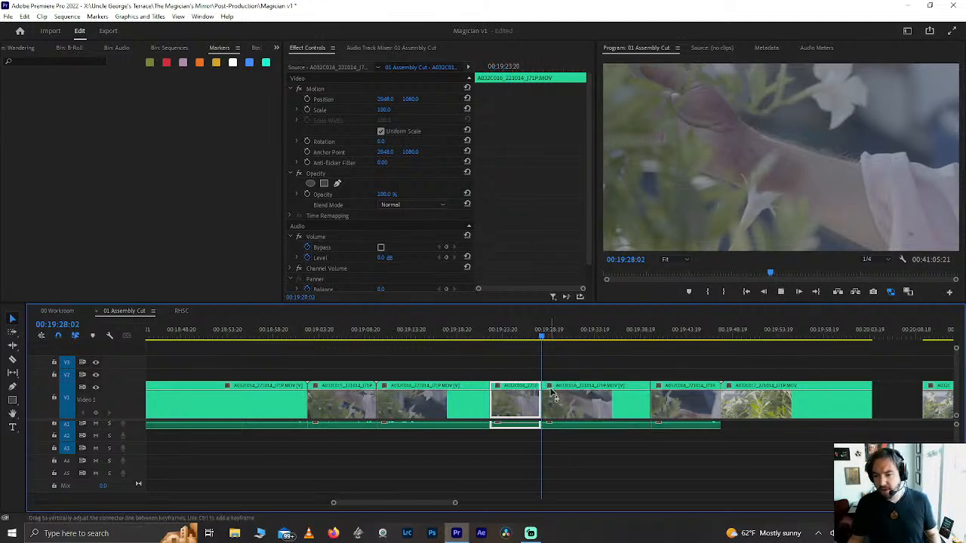
Step: Split A032C016 again at 00:19:30:08 and delete the short section between the two newest splits, leaving a gap
{"action": "key", "text": "space"}
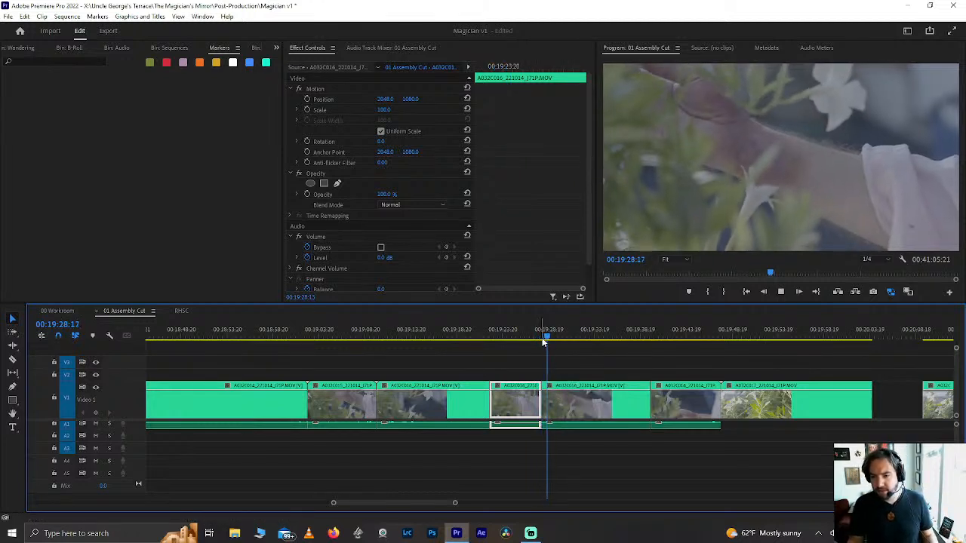
{"action": "key", "text": "space"}
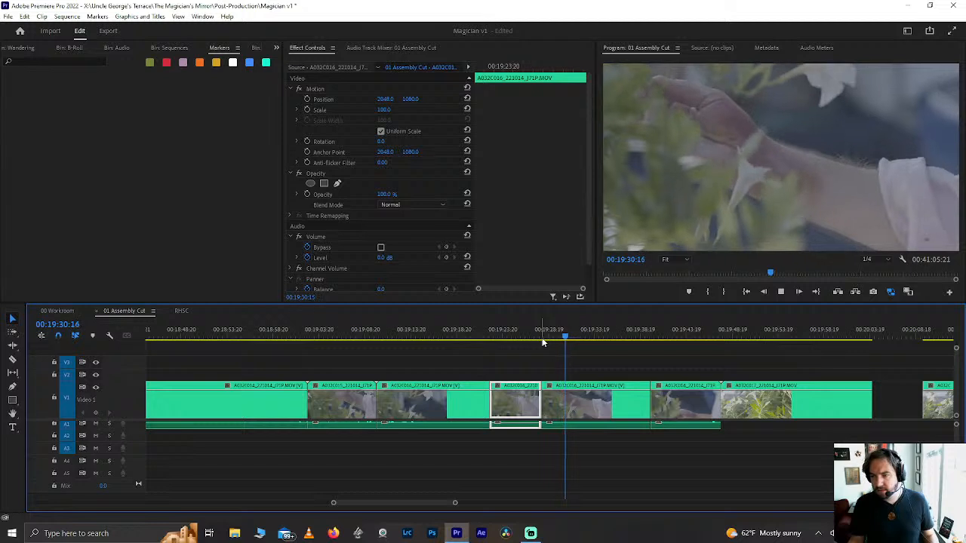
{"action": "key", "text": "d"}
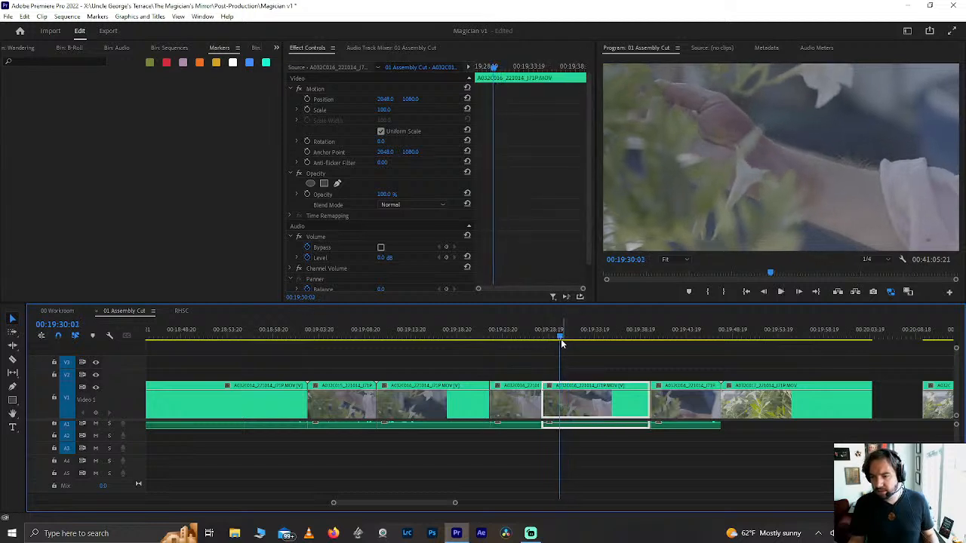
{"action": "left_click", "coordinate": [549, 337]}
{"action": "key", "text": "space"}
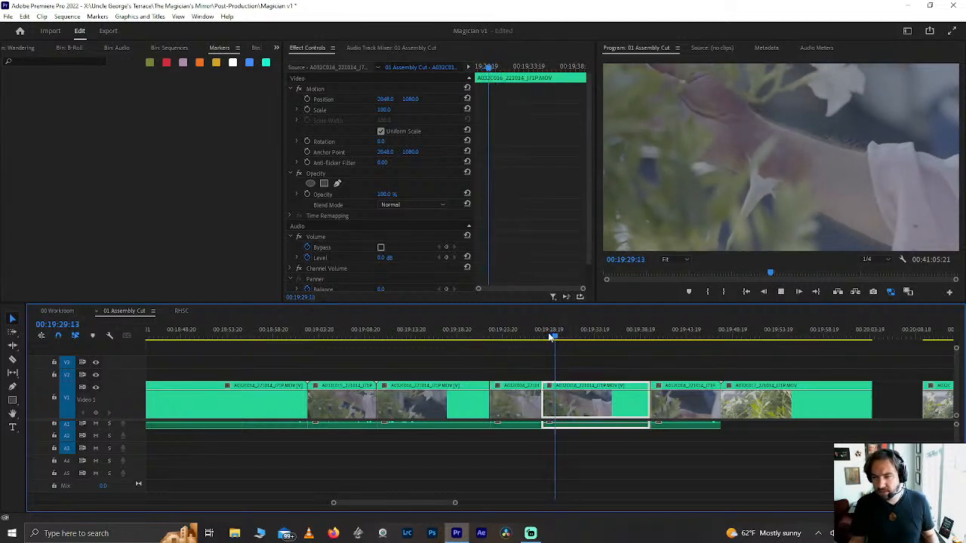
{"action": "key", "text": "space"}
{"action": "key", "text": "ctrl+k"}
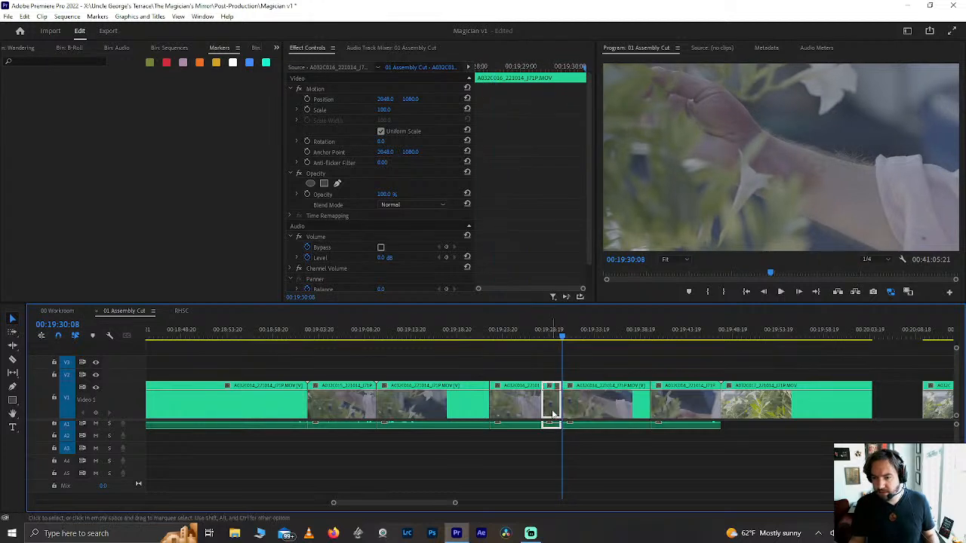
{"action": "key", "text": "Delete"}
Step: Cut out the two A032C016 sections on either side of the gap, ending at the 00:19:39:23 split
{"action": "left_click", "coordinate": [595, 332]}
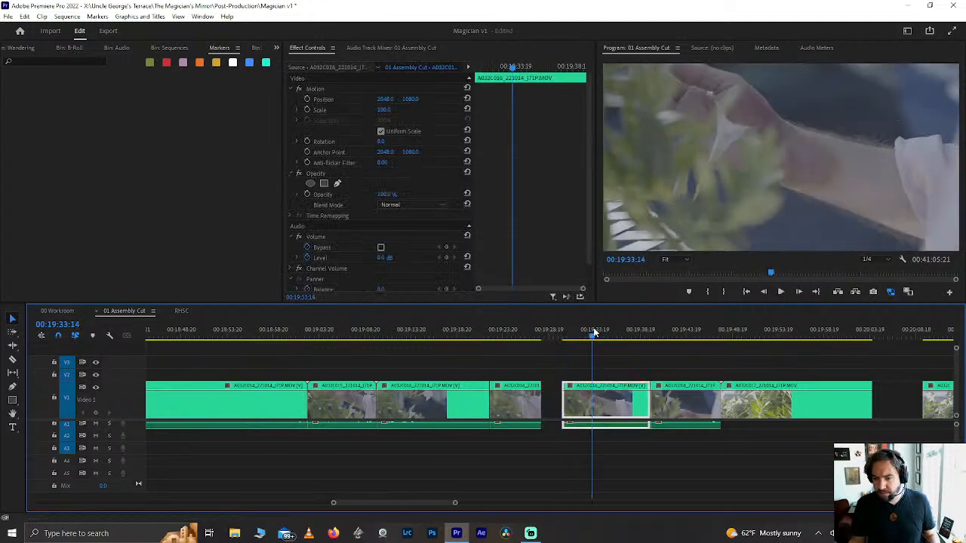
{"action": "left_click_drag", "start_coordinate": [498, 352], "coordinate": [564, 395]}
{"action": "left_click", "coordinate": [574, 378]}
{"action": "left_click_drag", "start_coordinate": [515, 362], "coordinate": [606, 442]}
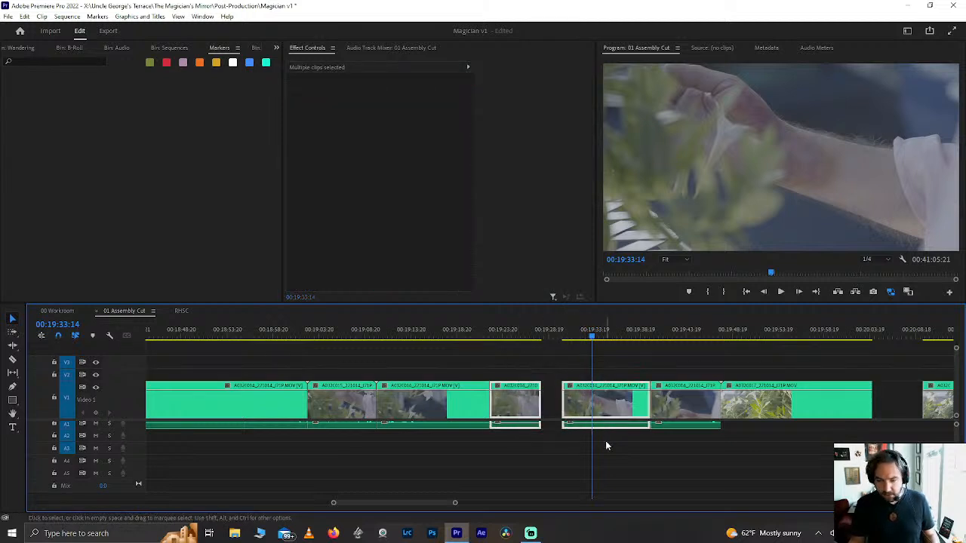
{"action": "key", "text": "Delete"}
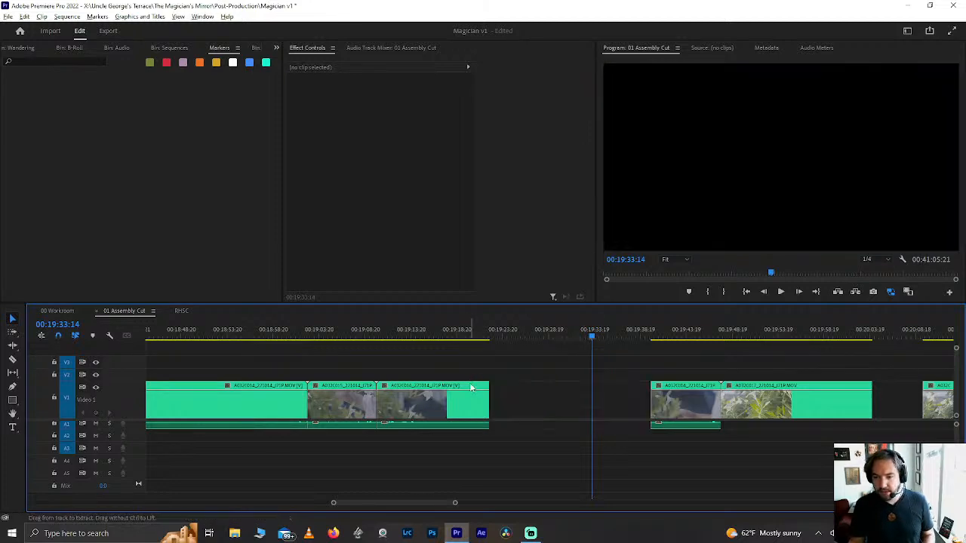
Step: Paste the two A032C016 sections after the last green select, starting at 00:08:00:11
{"action": "key", "text": "minus"}
{"action": "key", "text": "minus"}
{"action": "scroll", "coordinate": [471, 387], "scroll_direction": "left", "scroll_amount": 15}
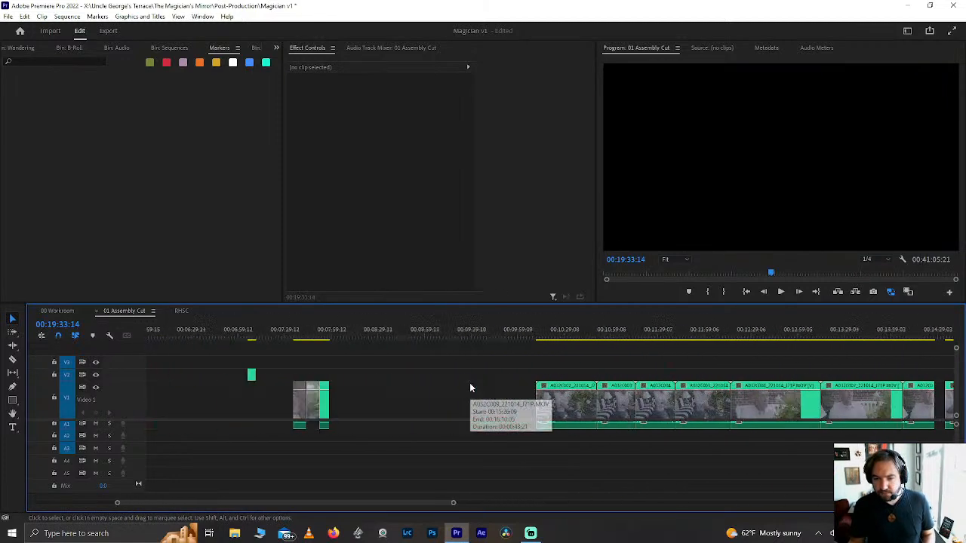
{"action": "left_click", "coordinate": [483, 332]}
{"action": "key", "text": "equal"}
{"action": "key", "text": "equal"}
{"action": "key", "text": "equal"}
{"action": "key", "text": "equal"}
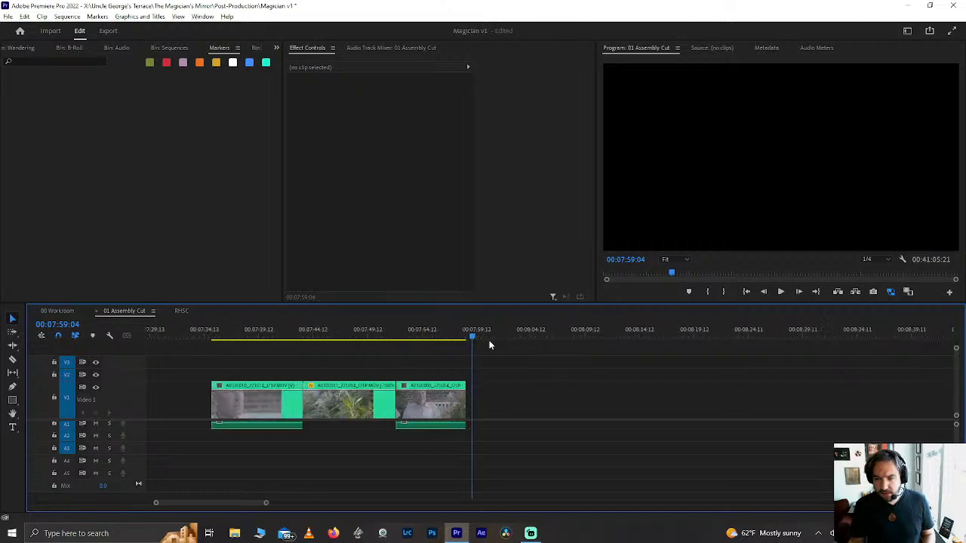
{"action": "key", "text": "ctrl+v"}
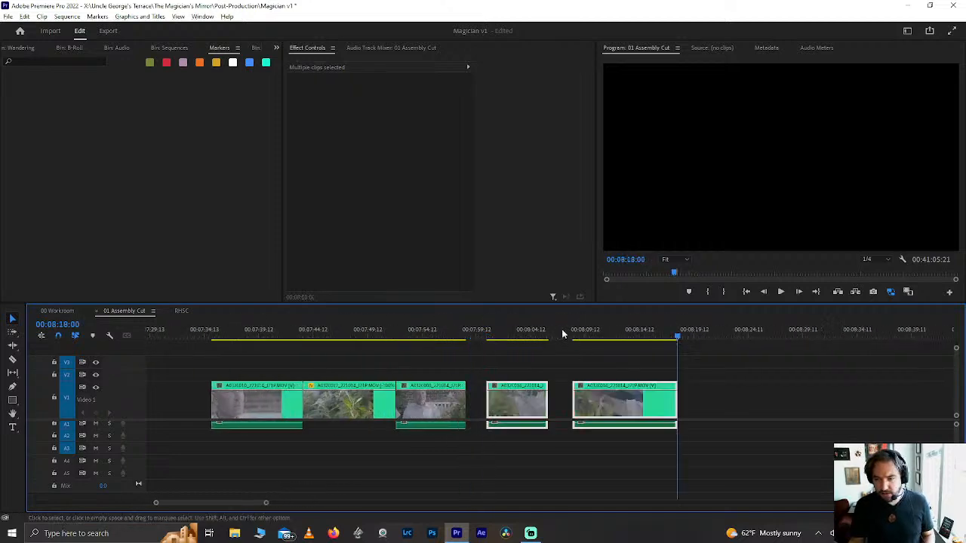
Step: Return to clip A032C009 in the green garden footage at 00:15:54:06 and save the project
{"action": "left_click", "coordinate": [559, 332]}
{"action": "key", "text": "minus"}
{"action": "key", "text": "minus"}
{"action": "key", "text": "minus"}
{"action": "key", "text": "minus"}
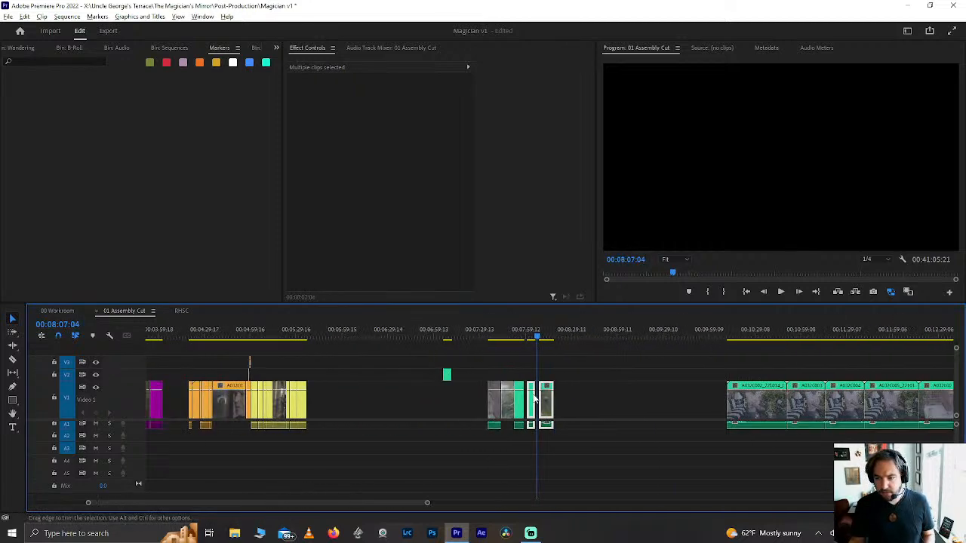
{"action": "scroll", "coordinate": [533, 398], "scroll_direction": "down", "scroll_amount": 3}
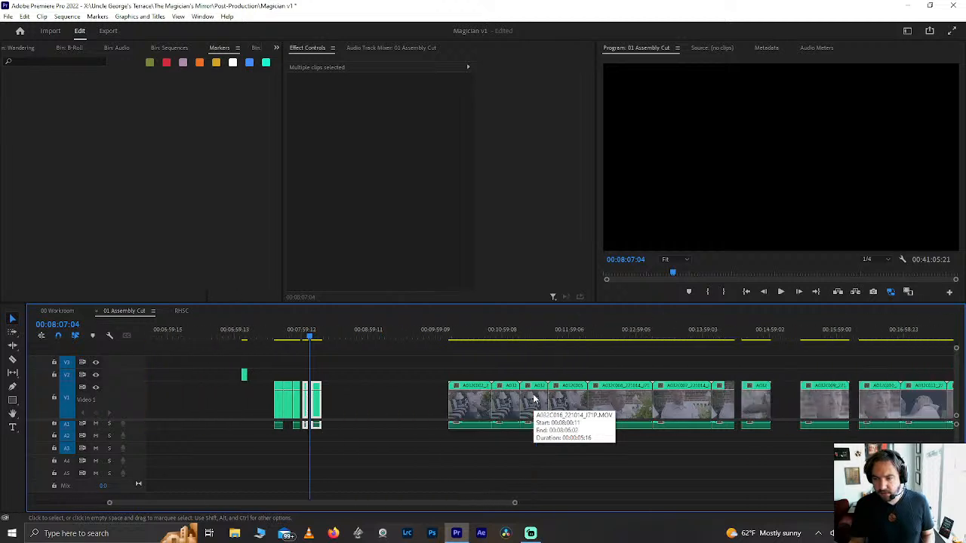
{"action": "left_click", "coordinate": [677, 339]}
{"action": "scroll", "coordinate": [677, 339], "scroll_direction": "down", "scroll_amount": 2}
{"action": "left_click", "coordinate": [559, 333]}
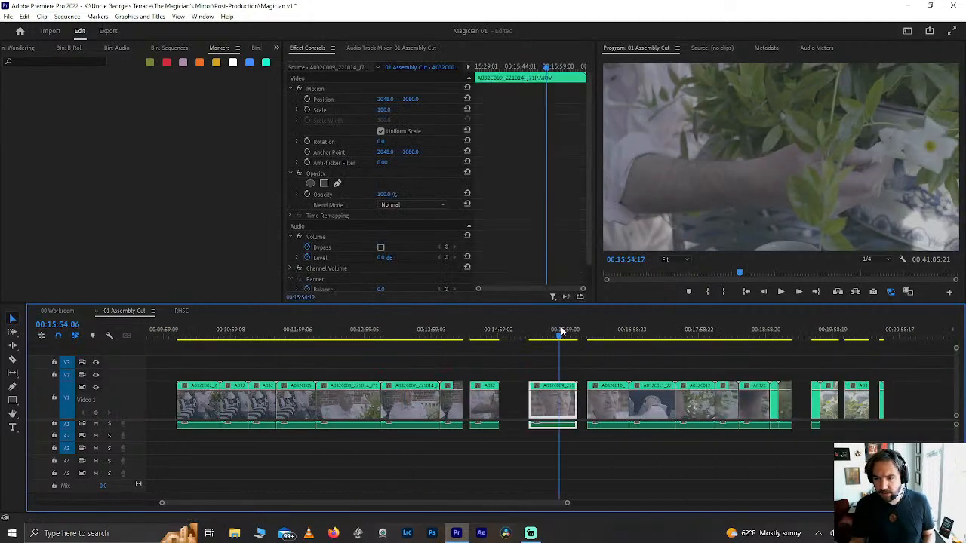
{"action": "key", "text": "equal"}
{"action": "key", "text": "equal"}
{"action": "key", "text": "ctrl+s"}
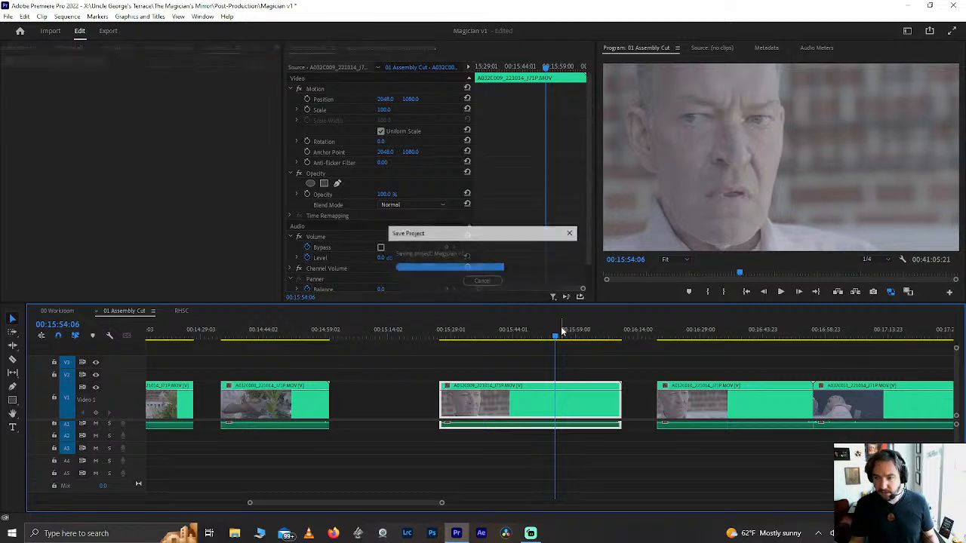
Step: Play clip A032C009 from its beginning and split it at 00:15:37:18
{"action": "left_click", "coordinate": [504, 335]}
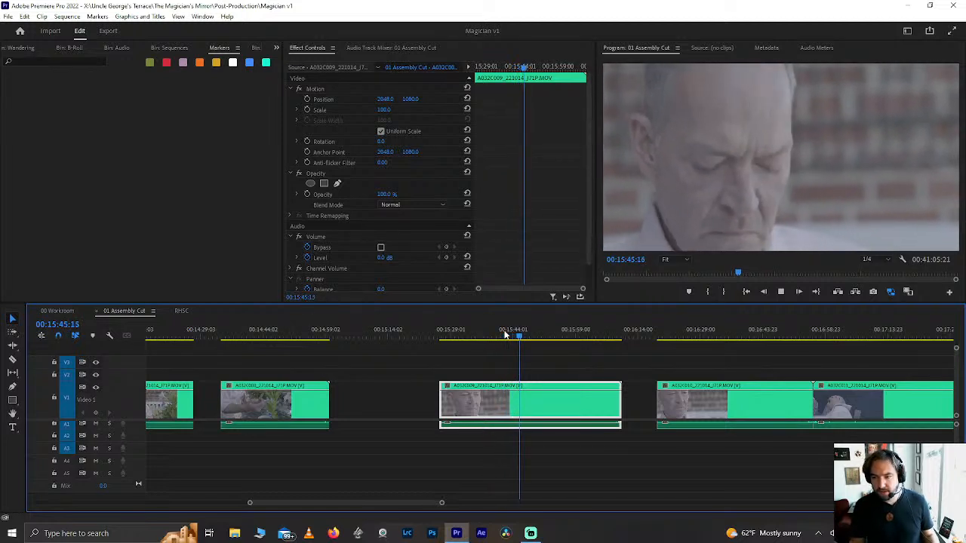
{"action": "left_click", "coordinate": [440, 338]}
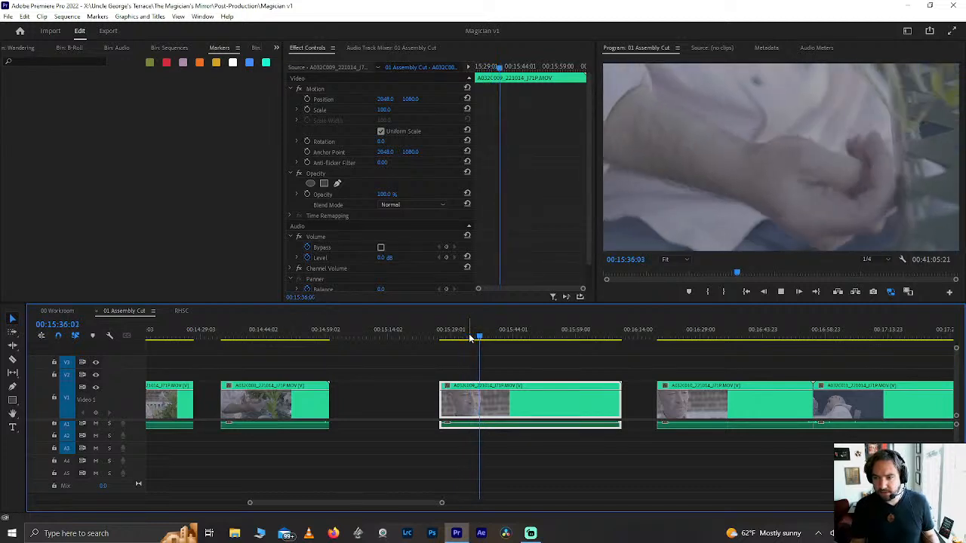
{"action": "key", "text": "space"}
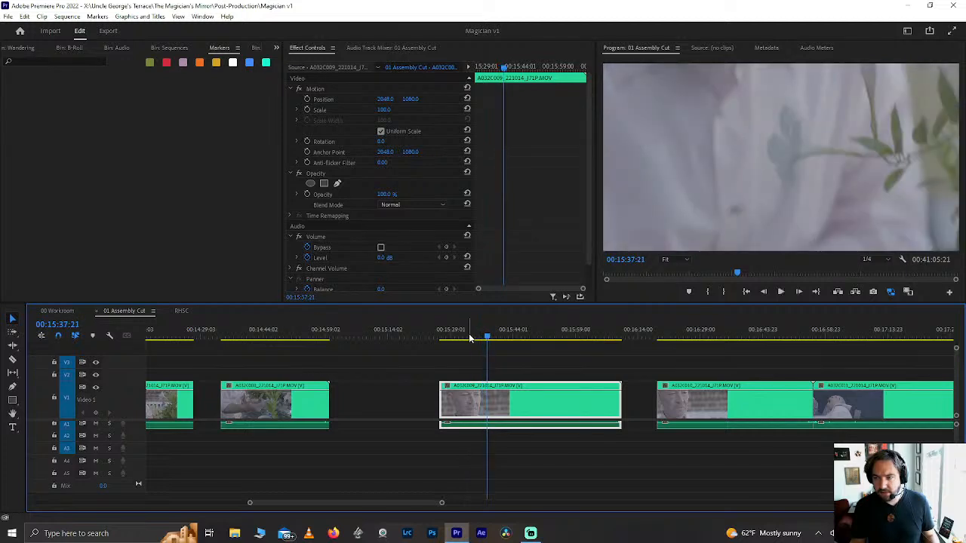
{"action": "key", "text": "Left"}
{"action": "key", "text": "Left"}
{"action": "key", "text": "Left"}
{"action": "key", "text": "Left"}
{"action": "key", "text": "Left"}
{"action": "key", "text": "Left"}
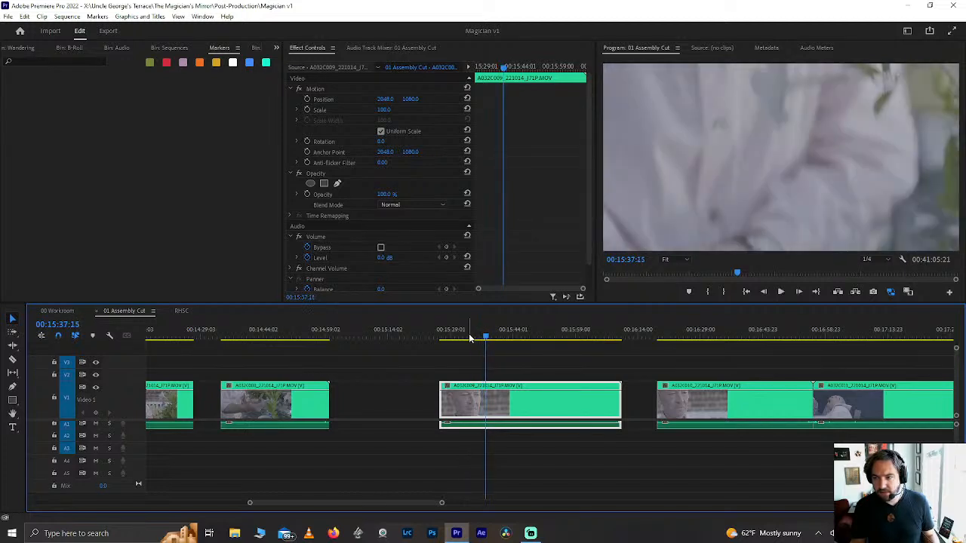
{"action": "key", "text": "Right"}
{"action": "key", "text": "Right"}
{"action": "key", "text": "Right"}
{"action": "key", "text": "ctrl+k"}
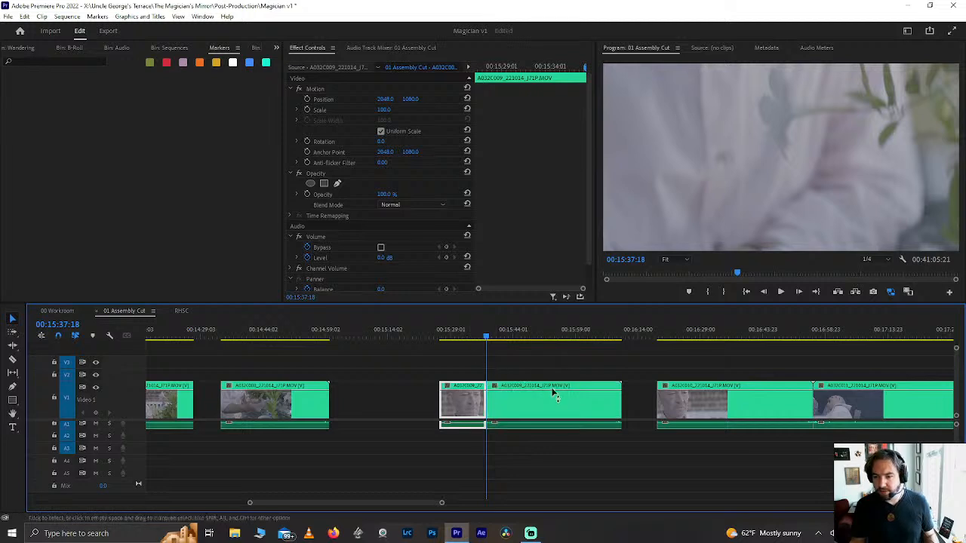
Step: Delete the A032C009 section before the 00:15:37:18 split and set the playhead near the start of A032C010 at 00:16:20:06
{"action": "left_click", "coordinate": [664, 337]}
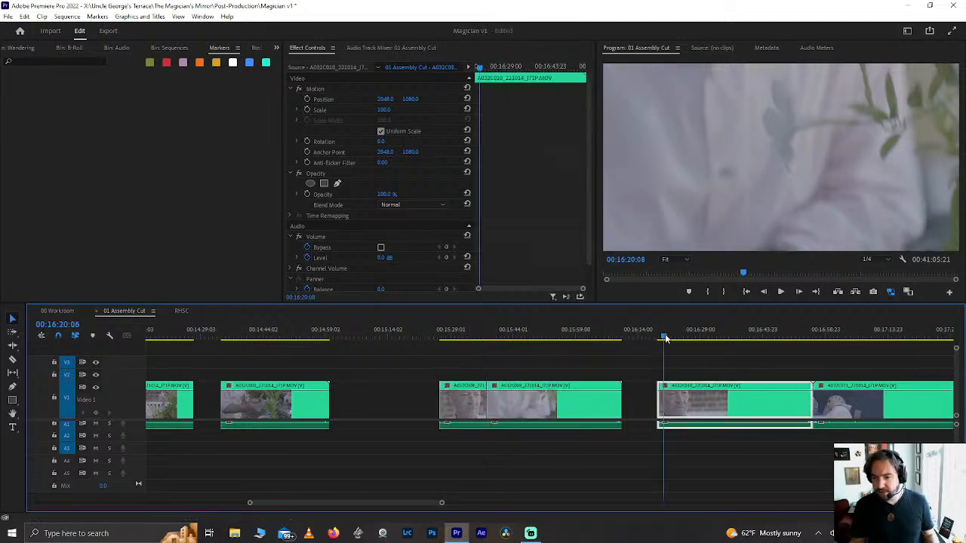
{"action": "scroll", "coordinate": [665, 337], "scroll_direction": "down", "scroll_amount": 5}
{"action": "left_click", "coordinate": [390, 417]}
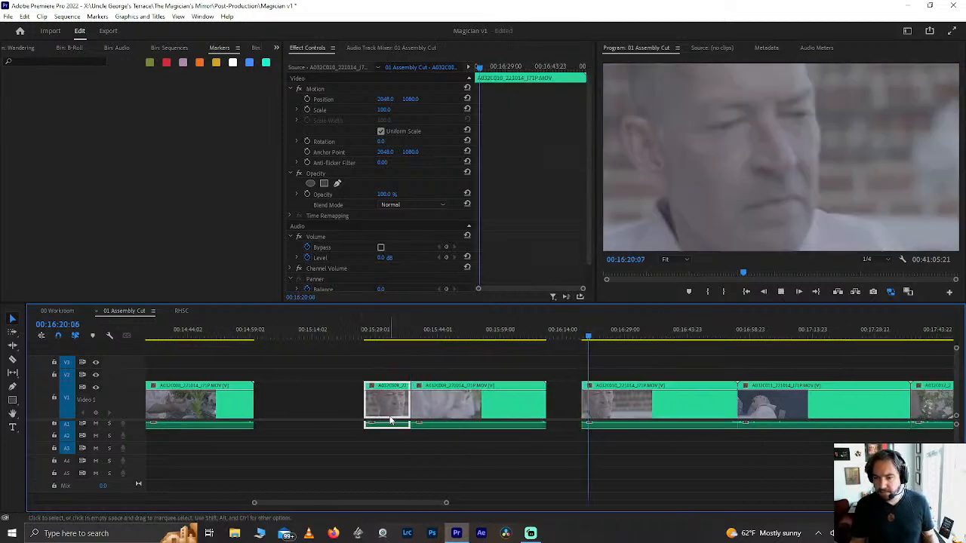
{"action": "key", "text": "Delete"}
Step: Play through clip A032C010 and split it at 00:16:25:07
{"action": "left_click", "coordinate": [728, 405]}
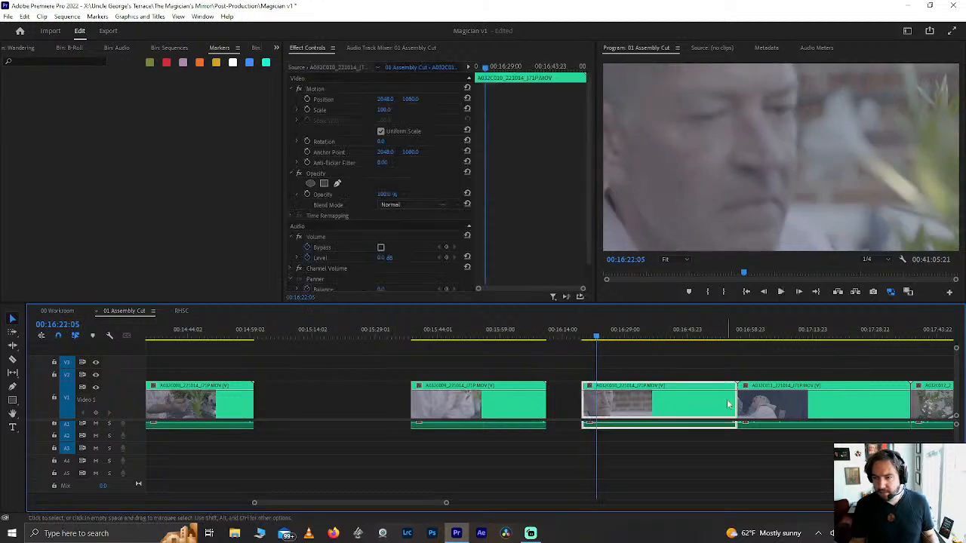
{"action": "key", "text": "space"}
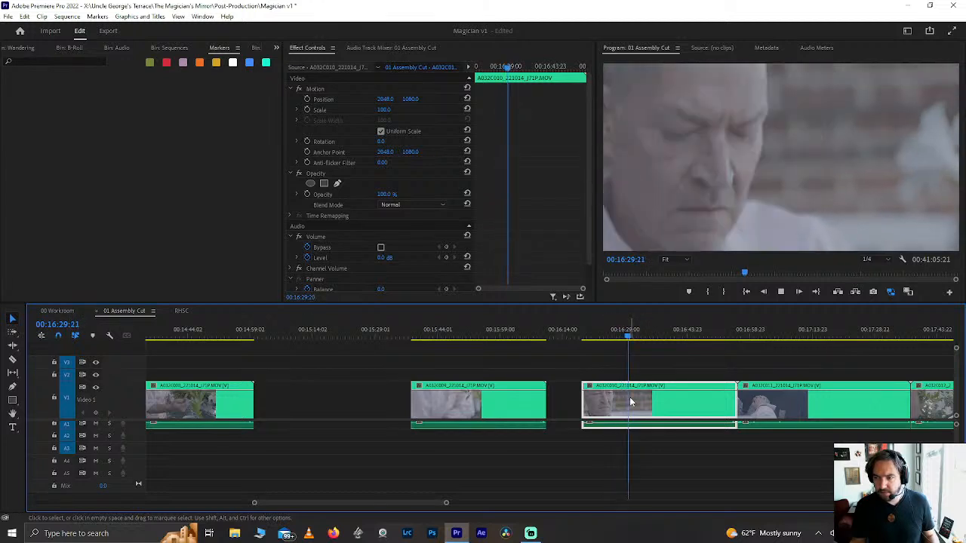
{"action": "key", "text": "space"}
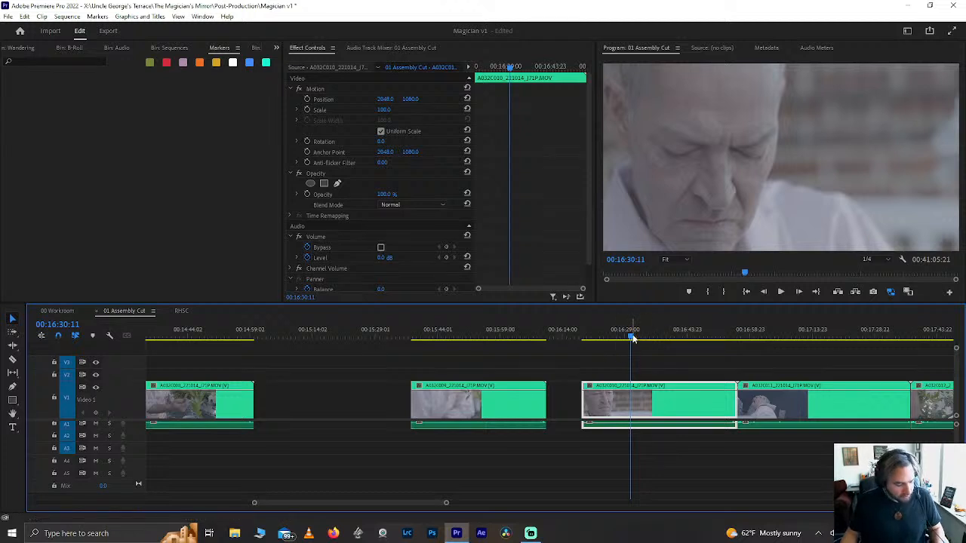
{"action": "key", "text": "space"}
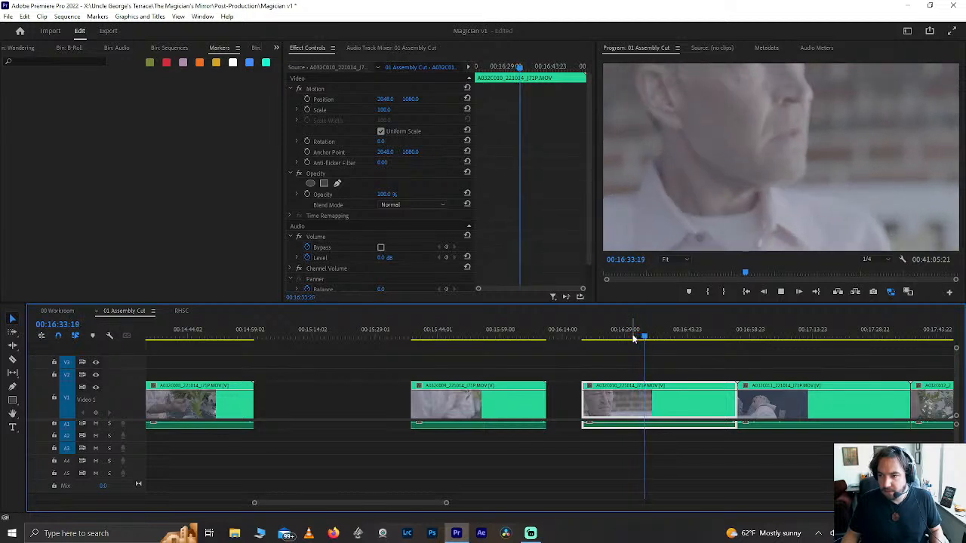
{"action": "key", "text": "space"}
{"action": "left_click", "coordinate": [591, 335]}
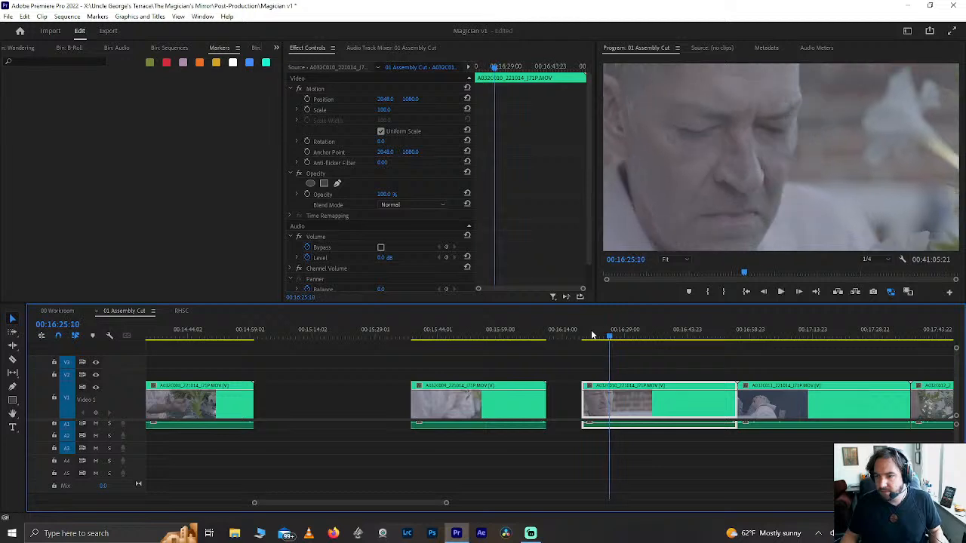
{"action": "key", "text": "Left"}
{"action": "key", "text": "Left"}
{"action": "key", "text": "Left"}
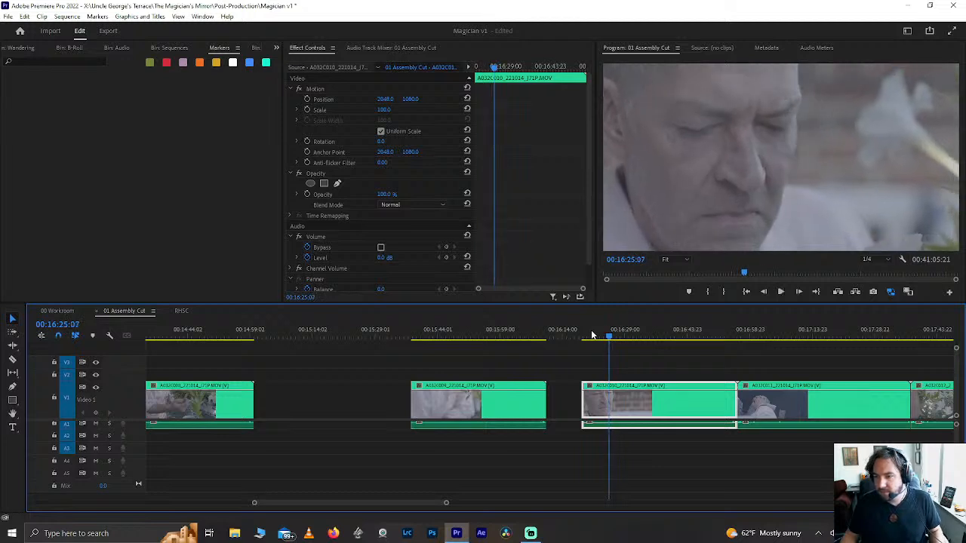
{"action": "key", "text": "ctrl+k"}
Step: Play the A032C010 footage after the split, replaying from 00:16:28:11, to examine the man's head movement
{"action": "key", "text": "space"}
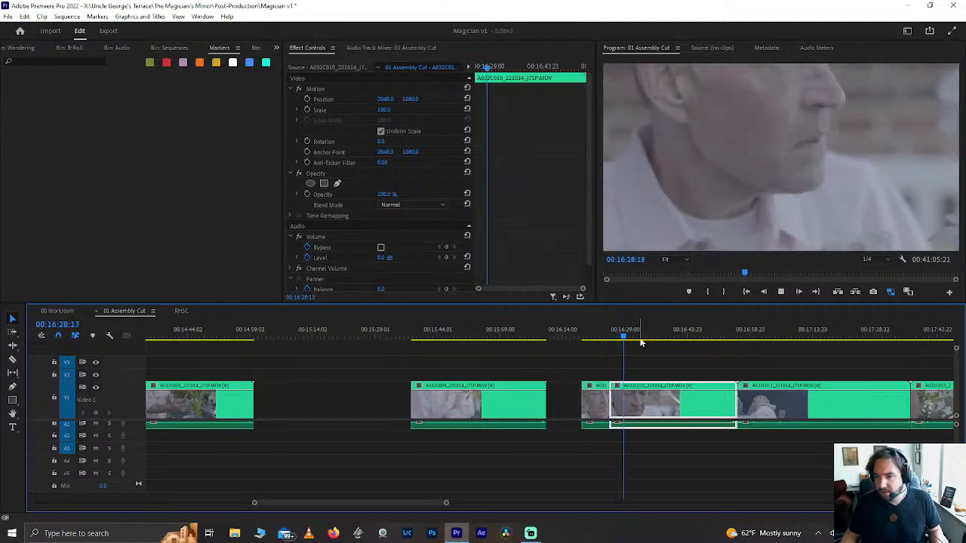
{"action": "key", "text": "space"}
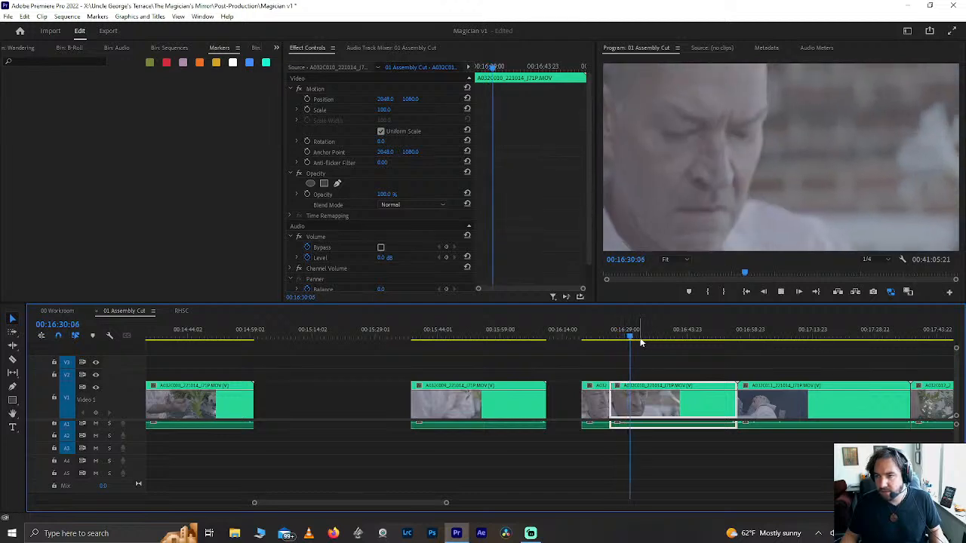
{"action": "key", "text": "space"}
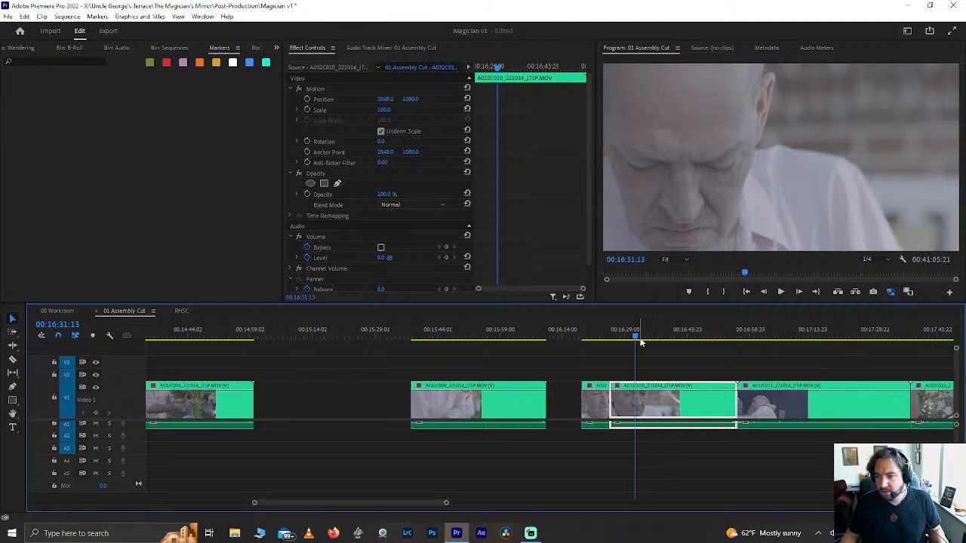
{"action": "left_click_drag", "start_coordinate": [639, 342], "coordinate": [624, 337]}
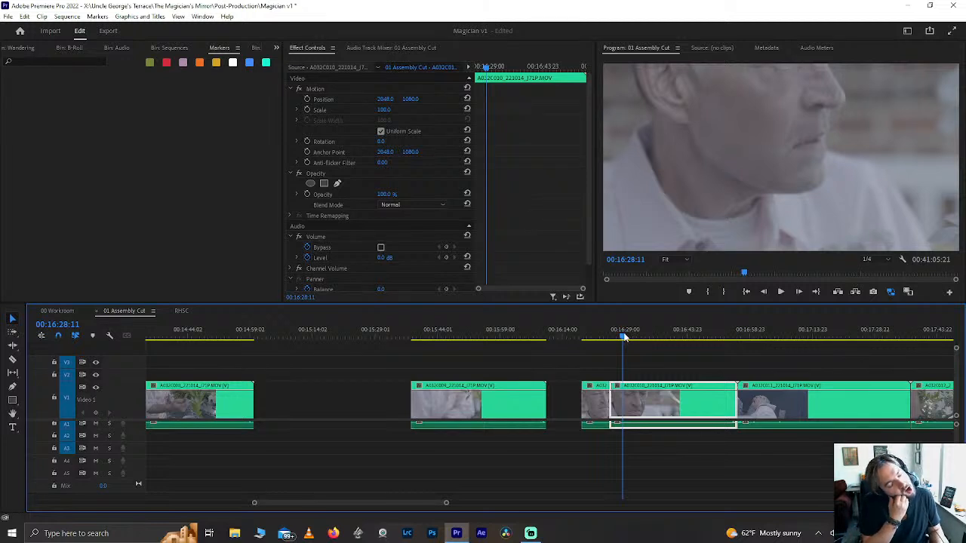
{"action": "key", "text": "space"}
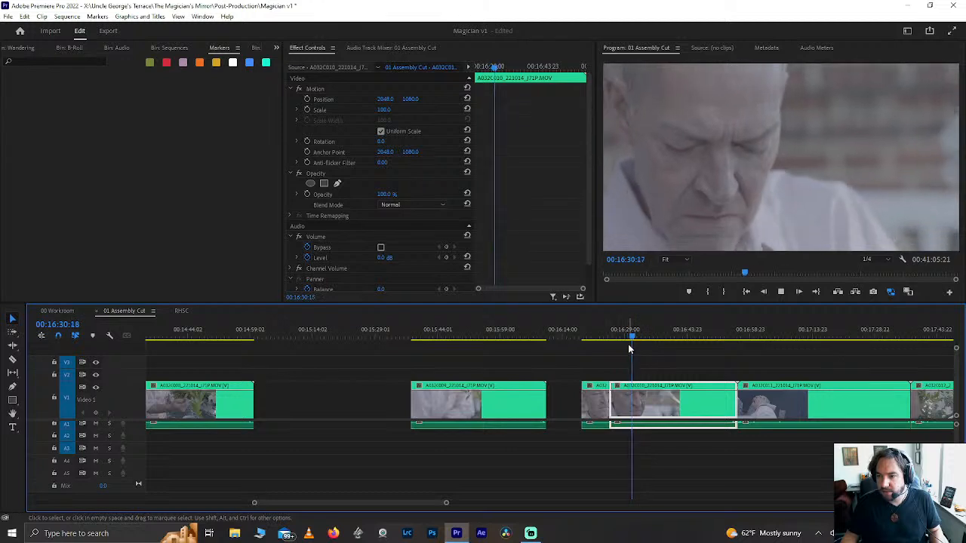
{"action": "key", "text": "space"}
Step: Step back frame by frame through A032C010 to 00:16:29:15 to locate the cut point before the man lowers his head
{"action": "key", "text": "shift+Left"}
{"action": "key", "text": "shift+Left"}
{"action": "key", "text": "shift+Left"}
{"action": "key", "text": "shift+Left"}
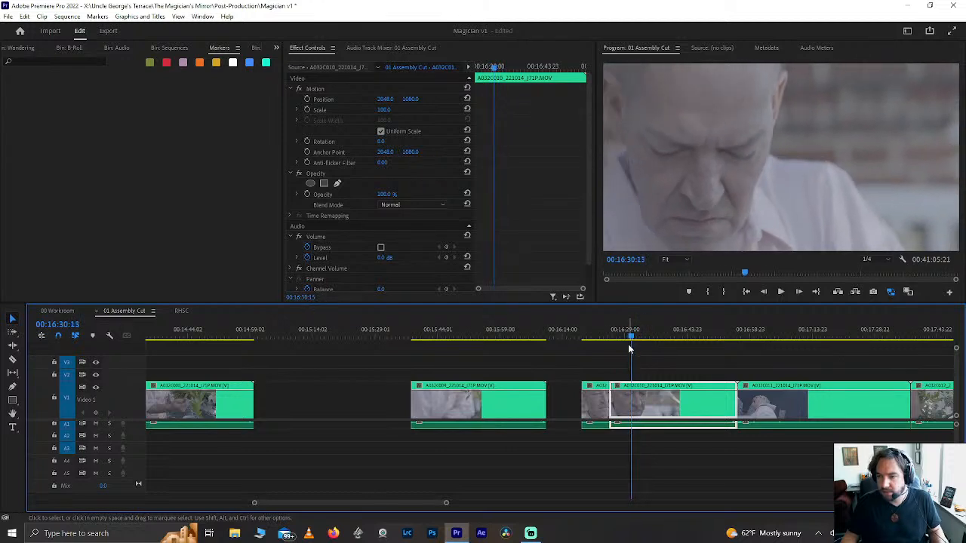
{"action": "key", "text": "Left"}
{"action": "key", "text": "Left"}
{"action": "key", "text": "Left"}
{"action": "key", "text": "Left"}
{"action": "key", "text": "Left"}
{"action": "key", "text": "Left"}
{"action": "key", "text": "Left"}
{"action": "key", "text": "Left"}
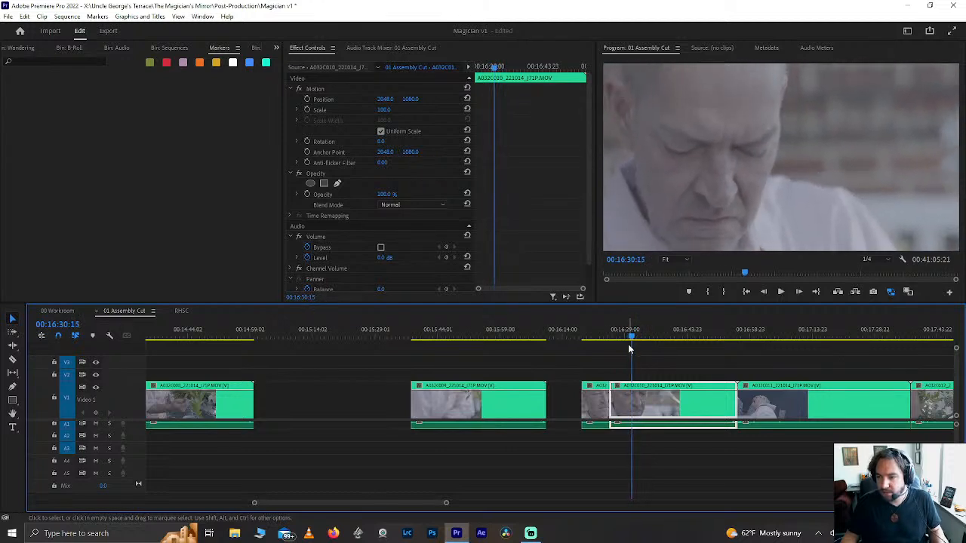
{"action": "key", "text": "Left"}
{"action": "key", "text": "Left"}
{"action": "key", "text": "Left"}
{"action": "key", "text": "Left"}
{"action": "key", "text": "Left"}
{"action": "key", "text": "Left"}
{"action": "key", "text": "Left"}
{"action": "key", "text": "Left"}
{"action": "key", "text": "Left"}
{"action": "key", "text": "Left"}
{"action": "key", "text": "Left"}
{"action": "key", "text": "Left"}
{"action": "key", "text": "Left"}
{"action": "key", "text": "Left"}
{"action": "key", "text": "Left"}
{"action": "key", "text": "Left"}
{"action": "key", "text": "Left"}
{"action": "key", "text": "Left"}
{"action": "key", "text": "Left"}
{"action": "key", "text": "Left"}
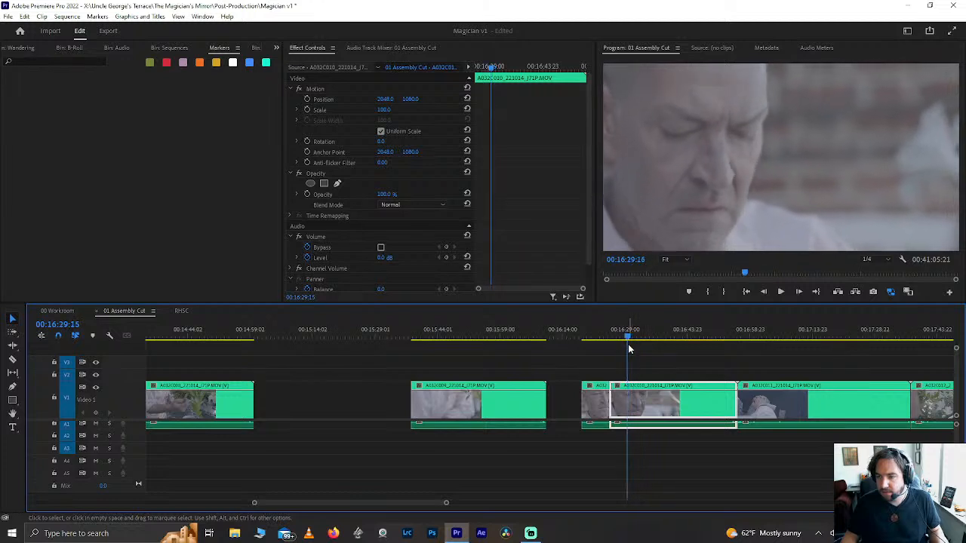
Step: Split the close-up clip of the man's face on V1 at 00:16:29:16
{"action": "key", "text": "Right"}
{"action": "key", "text": "Right"}
{"action": "key", "text": "Right"}
{"action": "key", "text": "Right"}
{"action": "key", "text": "Right"}
{"action": "key", "text": "Left"}
{"action": "key", "text": "Left"}
{"action": "key", "text": "Left"}
{"action": "key", "text": "Left"}
{"action": "key", "text": "Left"}
{"action": "key", "text": "Left"}
{"action": "key", "text": "Left"}
{"action": "key", "text": "Left"}
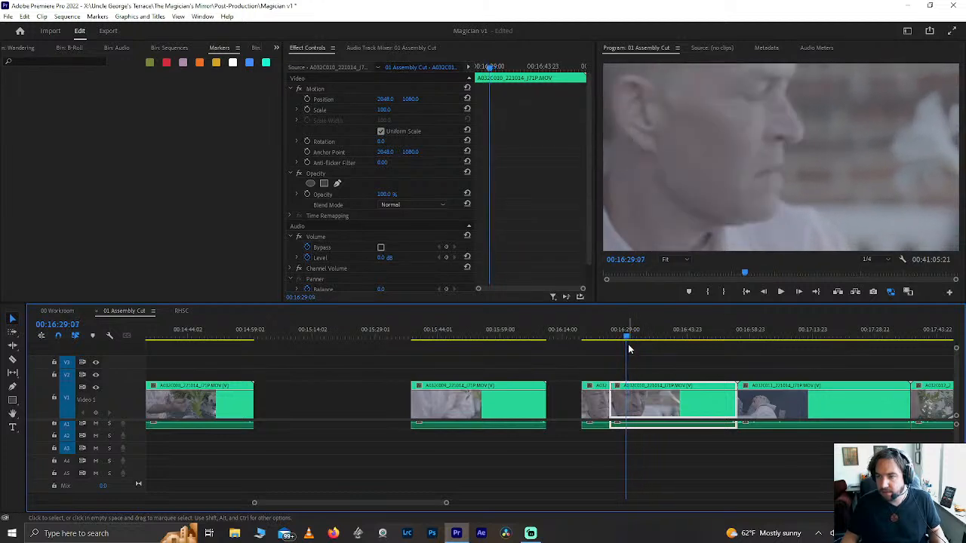
{"action": "key", "text": "Right"}
{"action": "key", "text": "Right"}
{"action": "key", "text": "Right"}
{"action": "key", "text": "Right"}
{"action": "key", "text": "Right"}
{"action": "key", "text": "Right"}
{"action": "key", "text": "Right"}
{"action": "key", "text": "Right"}
{"action": "key", "text": "Right"}
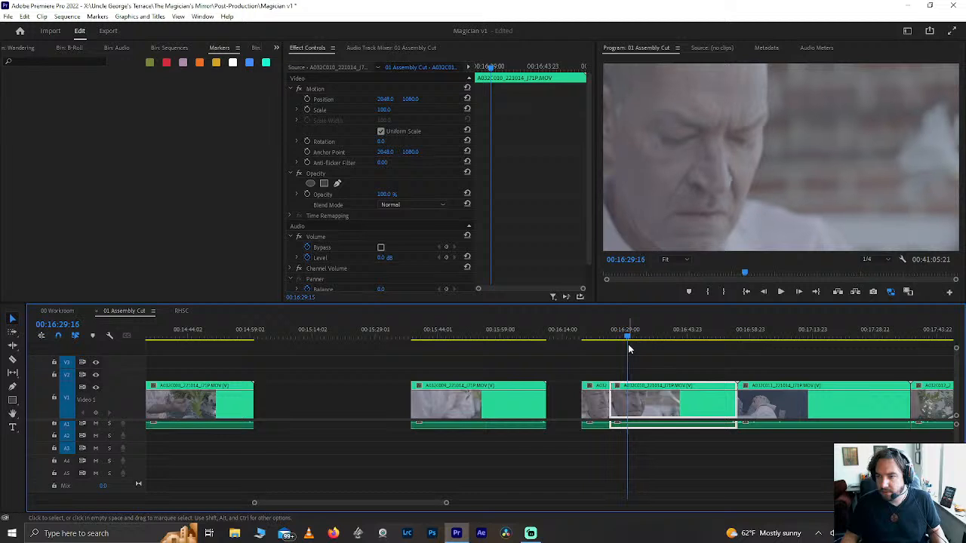
{"action": "key", "text": "ctrl+k"}
{"action": "key", "text": "d"}
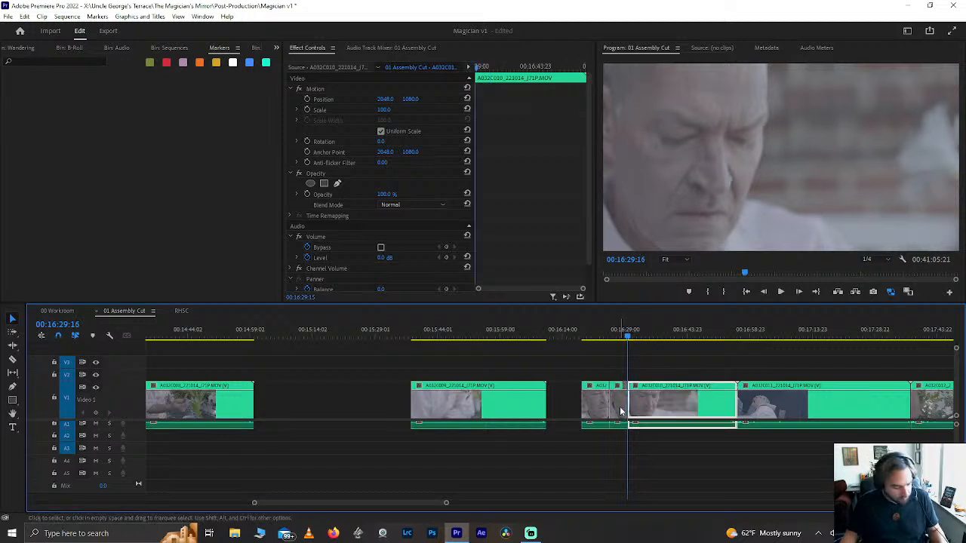
Step: Cut out the close-up segment before the split and paste it on V1 after the garden clips, near 00:08:22
{"action": "key", "text": "Delete"}
{"action": "key", "text": "ctrl+z"}
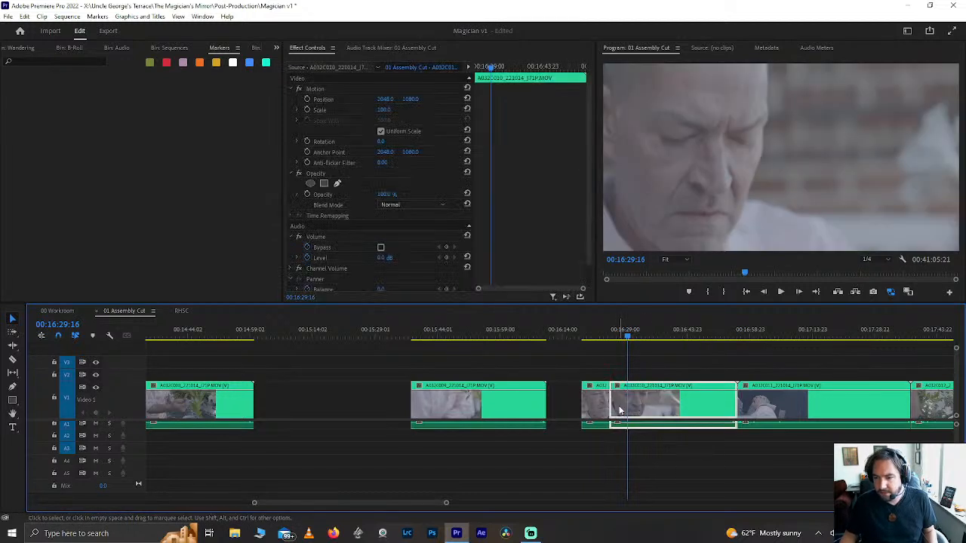
{"action": "key", "text": "Delete"}
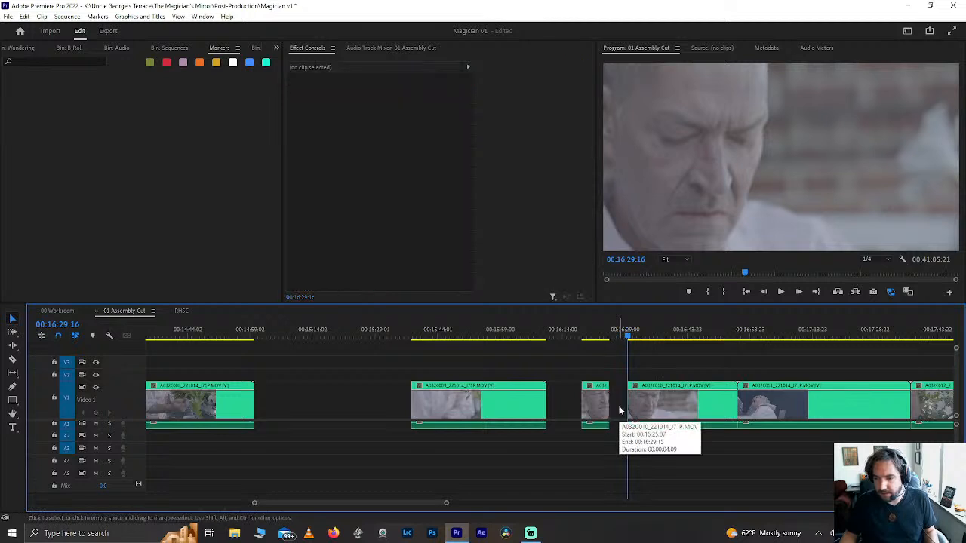
{"action": "scroll", "coordinate": [618, 410], "scroll_direction": "up", "scroll_amount": 10}
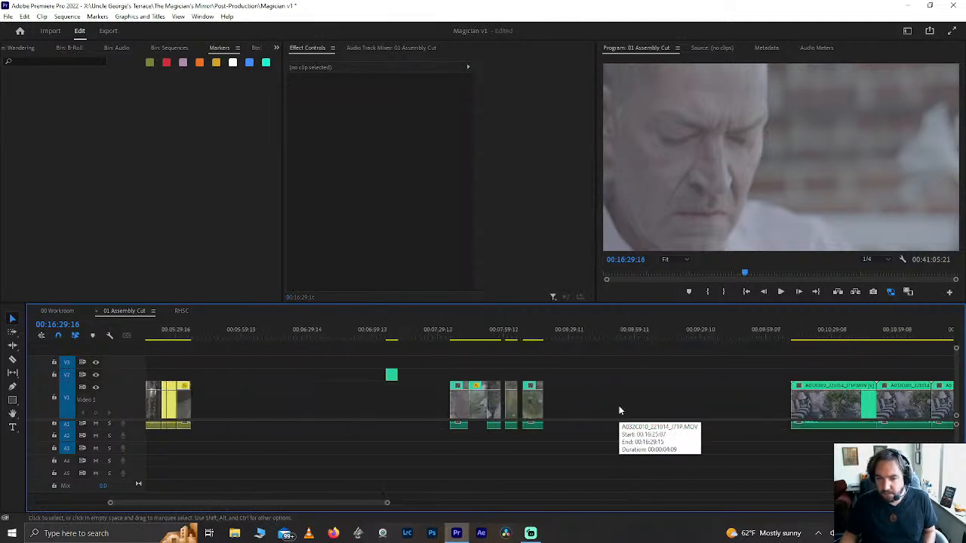
{"action": "mouse_move", "coordinate": [533, 333]}
{"action": "left_mouse_down"}
{"action": "mouse_move", "coordinate": [570, 331]}
{"action": "mouse_move", "coordinate": [522, 337]}
{"action": "left_mouse_up"}
{"action": "key", "text": "ctrl+v"}
{"action": "scroll", "coordinate": [521, 337], "scroll_direction": "up", "scroll_amount": 10}
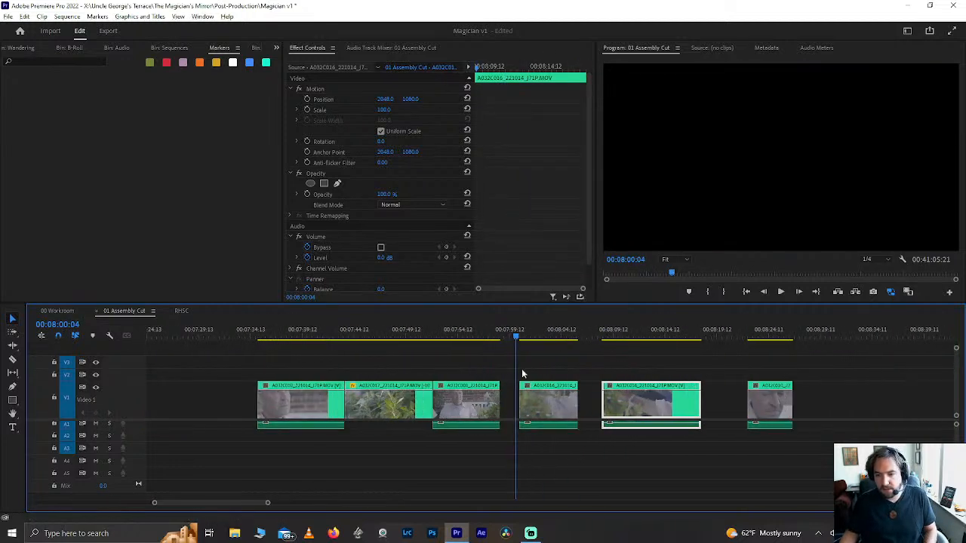
Step: Move the short clip after the gap to the end of the group and butt the longer hand clip against the A032C008 gardening shot
{"action": "left_click", "coordinate": [483, 341]}
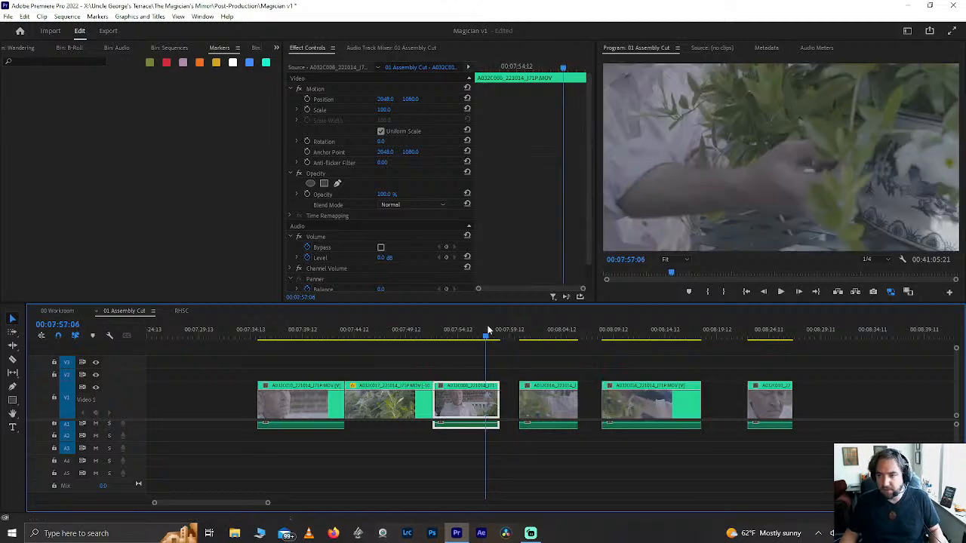
{"action": "left_click", "coordinate": [626, 407]}
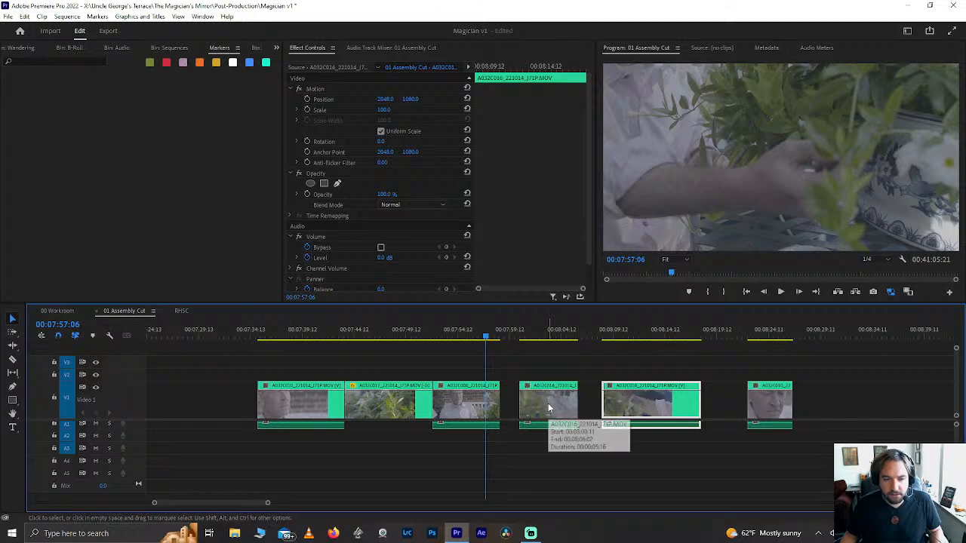
{"action": "left_click_drag", "start_coordinate": [548, 408], "coordinate": [863, 407]}
{"action": "left_click_drag", "start_coordinate": [617, 415], "coordinate": [520, 413]}
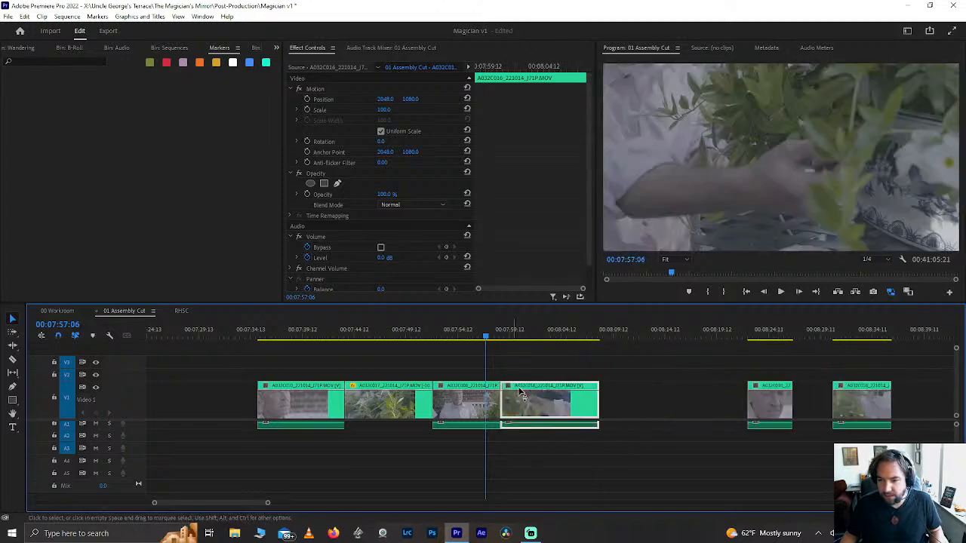
Step: Play through the new gardening-to-hand transition and split the hand clip at 00:08:01:21
{"action": "key", "text": "space"}
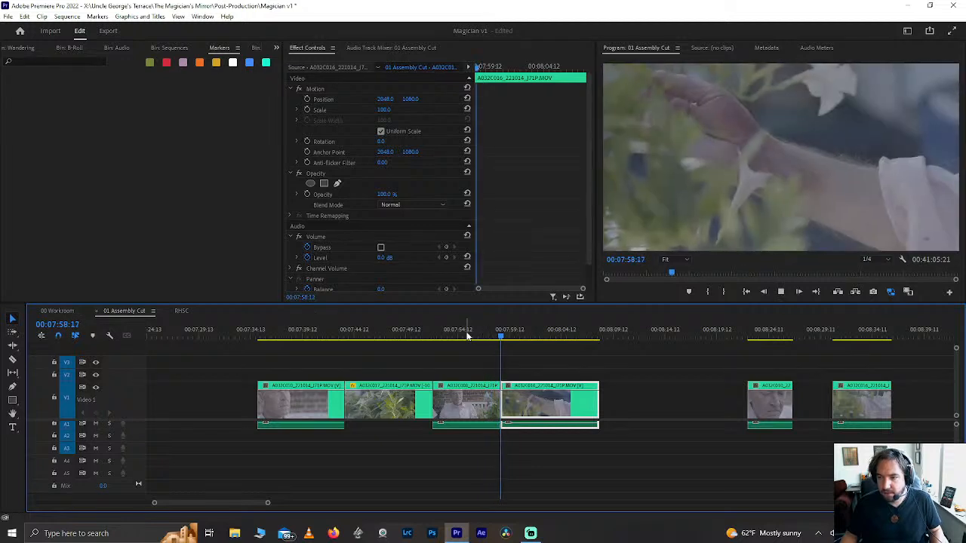
{"action": "left_click", "coordinate": [476, 338]}
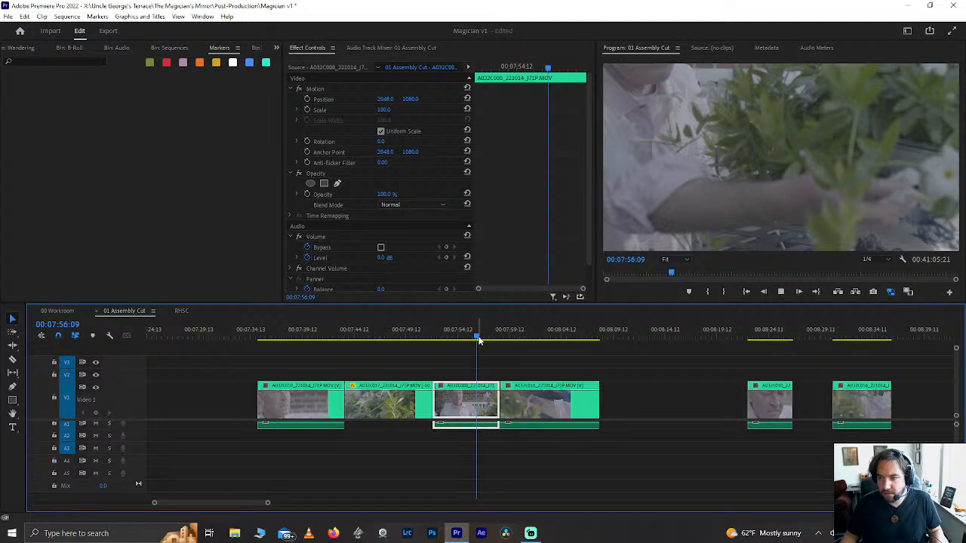
{"action": "key", "text": "space"}
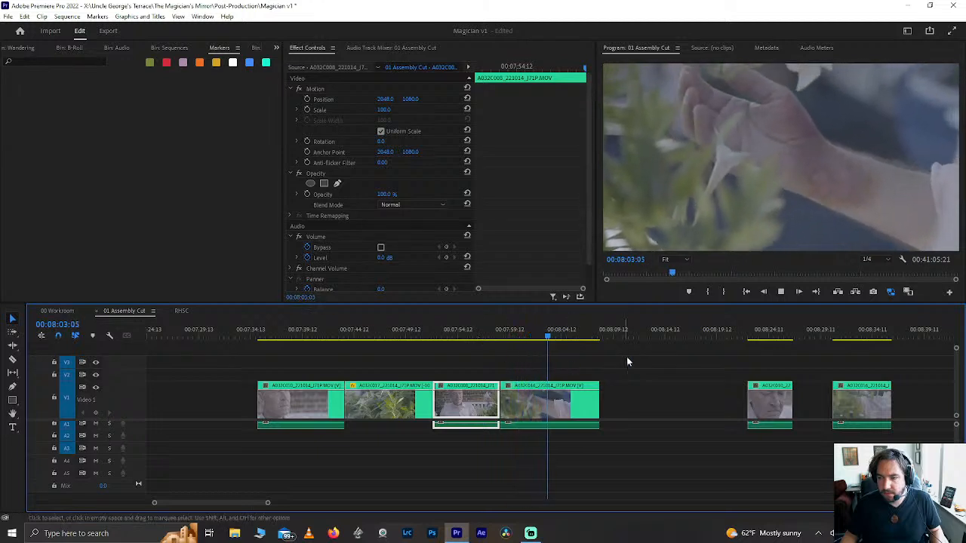
{"action": "key", "text": "space"}
{"action": "key", "text": "Left"}
{"action": "key", "text": "Left"}
{"action": "key", "text": "Left"}
{"action": "key", "text": "Left"}
{"action": "key", "text": "Left"}
{"action": "key", "text": "Left"}
{"action": "key", "text": "Left"}
{"action": "key", "text": "Left"}
{"action": "key", "text": "Left"}
{"action": "key", "text": "Left"}
{"action": "key", "text": "Left"}
{"action": "key", "text": "Left"}
{"action": "key", "text": "Left"}
{"action": "key", "text": "Left"}
{"action": "key", "text": "Left"}
{"action": "key", "text": "Left"}
{"action": "key", "text": "Left"}
{"action": "key", "text": "Left"}
{"action": "key", "text": "Left"}
{"action": "key", "text": "Left"}
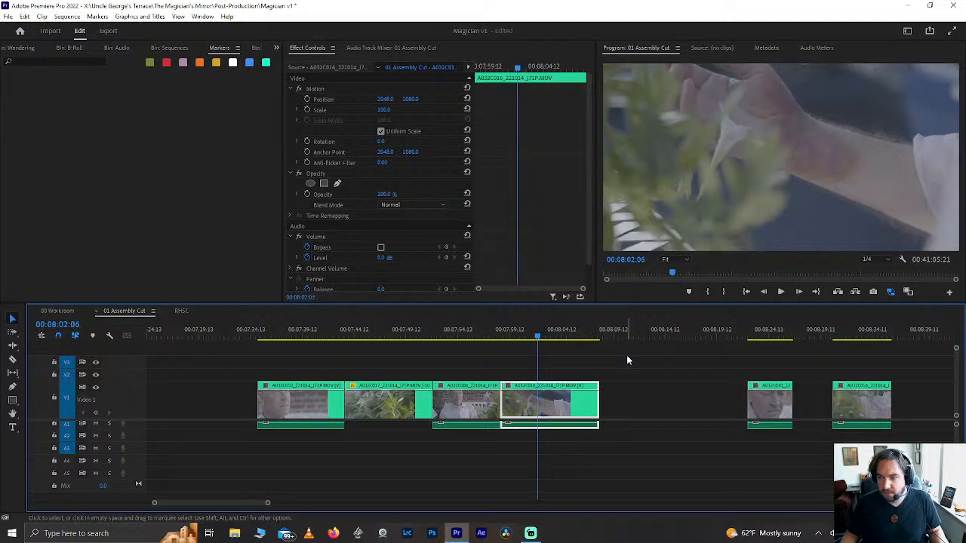
{"action": "key", "text": "Right"}
{"action": "key", "text": "Right"}
{"action": "key", "text": "Right"}
{"action": "key", "text": "Right"}
{"action": "key", "text": "Right"}
{"action": "key", "text": "Right"}
{"action": "key", "text": "Right"}
{"action": "key", "text": "Right"}
{"action": "key", "text": "Right"}
{"action": "key", "text": "Right"}
{"action": "key", "text": "Right"}
{"action": "key", "text": "Right"}
{"action": "key", "text": "Right"}
{"action": "key", "text": "Right"}
{"action": "key", "text": "Right"}
{"action": "key", "text": "Right"}
{"action": "key", "text": "Right"}
{"action": "key", "text": "Right"}
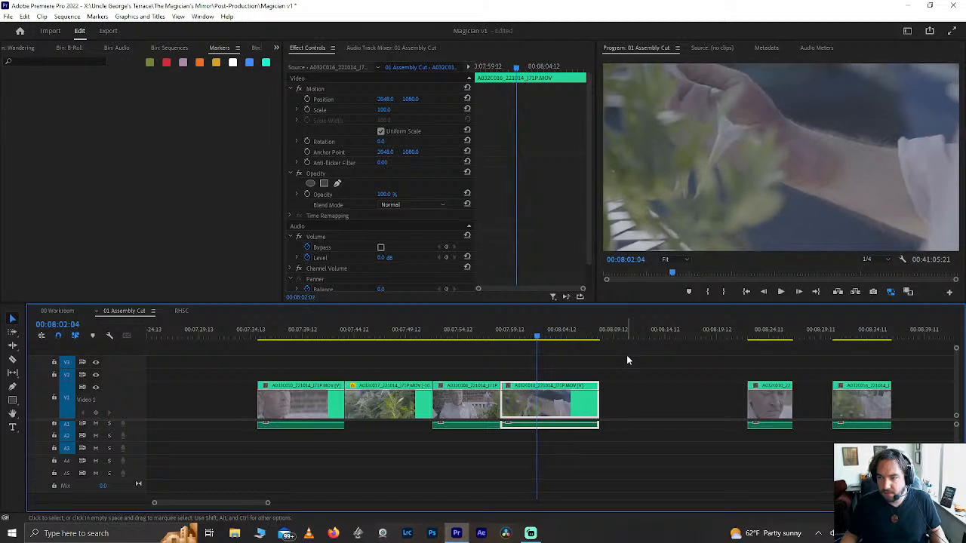
{"action": "key", "text": "Left"}
{"action": "key", "text": "Left"}
{"action": "key", "text": "Left"}
{"action": "key", "text": "Left"}
{"action": "key", "text": "Left"}
{"action": "key", "text": "Left"}
{"action": "key", "text": "Left"}
{"action": "key", "text": "Left"}
{"action": "key", "text": "Left"}
{"action": "key", "text": "Left"}
{"action": "key", "text": "Left"}
{"action": "key", "text": "Left"}
{"action": "key", "text": "Left"}
{"action": "key", "text": "Left"}
{"action": "key", "text": "Left"}
{"action": "key", "text": "Left"}
{"action": "key", "text": "Left"}
{"action": "key", "text": "Left"}
{"action": "key", "text": "Left"}
{"action": "key", "text": "Left"}
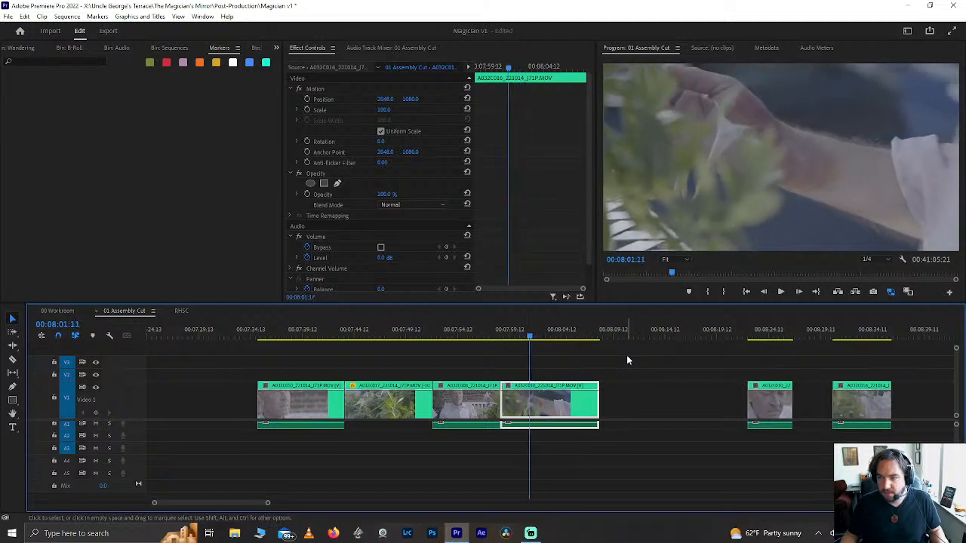
{"action": "key", "text": "Right"}
{"action": "key", "text": "Right"}
{"action": "key", "text": "Right"}
{"action": "key", "text": "Right"}
{"action": "key", "text": "Right"}
{"action": "key", "text": "Right"}
{"action": "key", "text": "Right"}
{"action": "key", "text": "Right"}
{"action": "key", "text": "Right"}
{"action": "key", "text": "Right"}
{"action": "key", "text": "Right"}
{"action": "key", "text": "Right"}
{"action": "key", "text": "Right"}
{"action": "key", "text": "Right"}
{"action": "key", "text": "Right"}
{"action": "key", "text": "Right"}
{"action": "key", "text": "Right"}
{"action": "key", "text": "Right"}
{"action": "key", "text": "Right"}
{"action": "key", "text": "Right"}
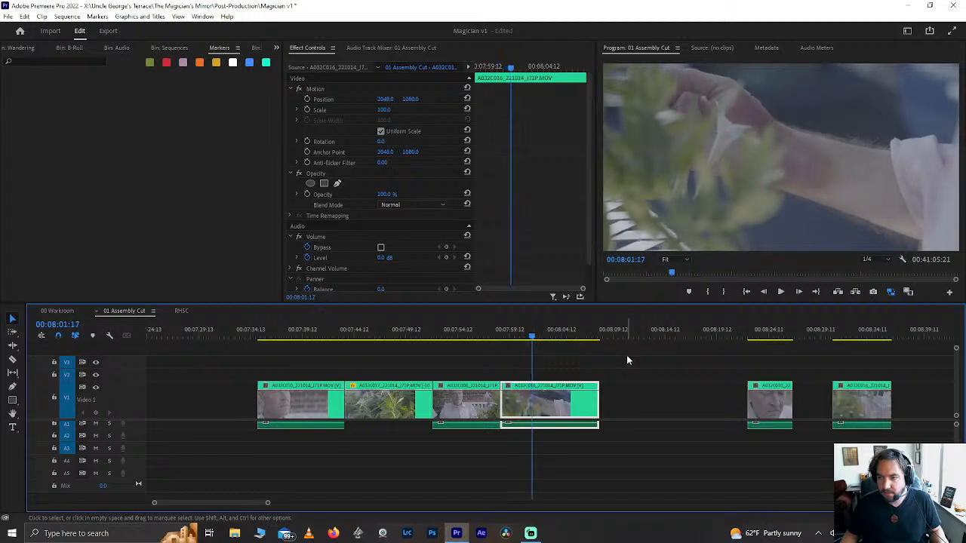
{"action": "key", "text": "Left"}
{"action": "key", "text": "Left"}
{"action": "key", "text": "Left"}
{"action": "key", "text": "Left"}
{"action": "key", "text": "Left"}
{"action": "key", "text": "Left"}
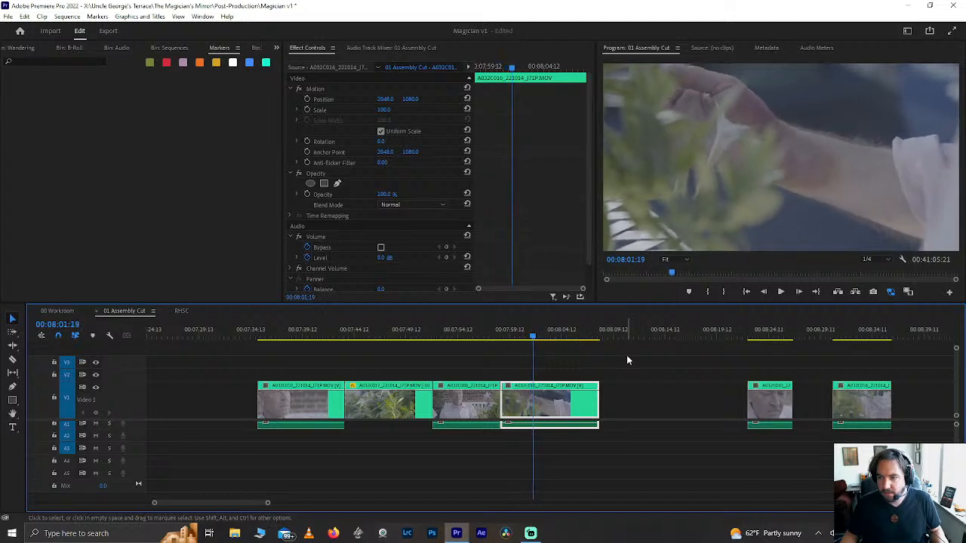
{"action": "key", "text": "ctrl+k"}
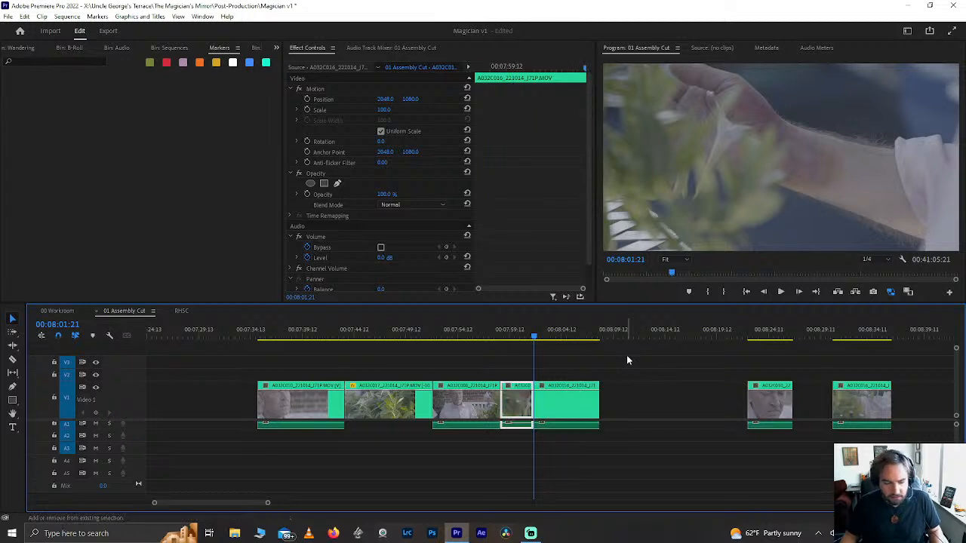
Step: Delete the hand clip's segment before the split and close the gap it leaves
{"action": "key", "text": "d"}
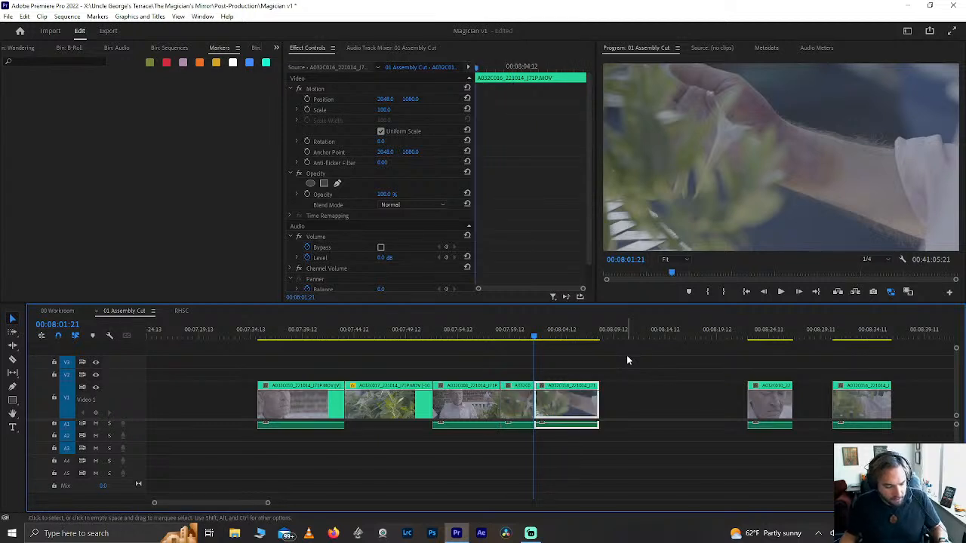
{"action": "left_click", "coordinate": [512, 405]}
{"action": "key", "text": "Delete"}
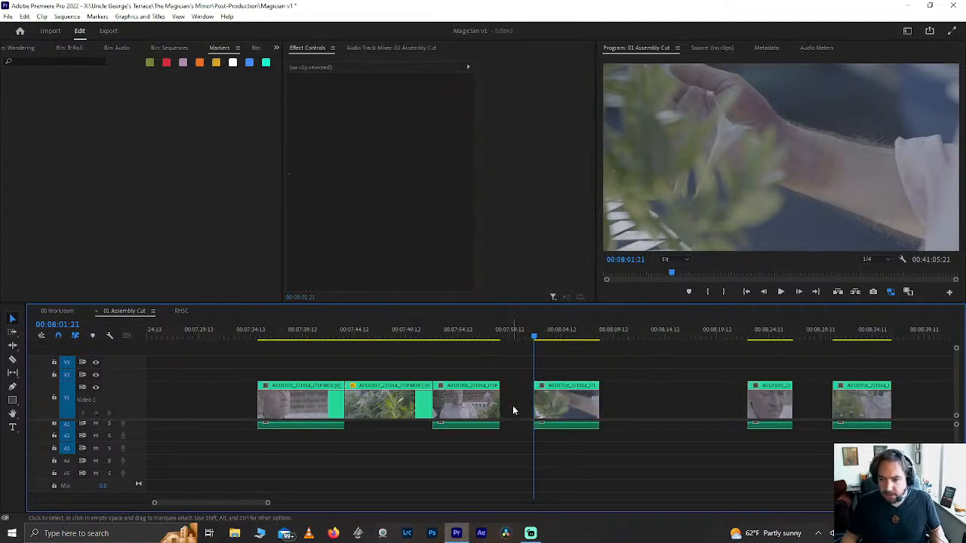
{"action": "left_click", "coordinate": [516, 390]}
{"action": "key", "text": "Delete"}
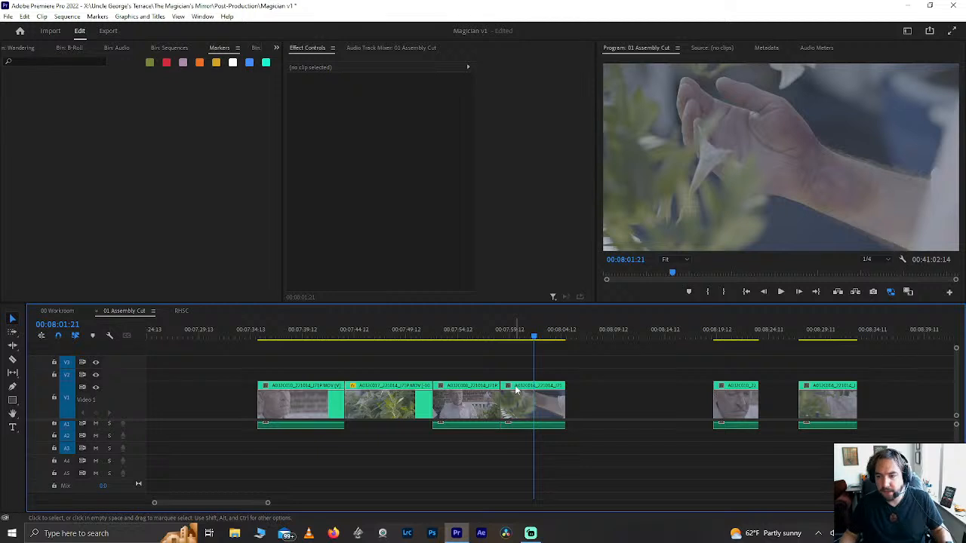
Step: Play the cut from the gardening shot to the hand shot repeatedly to check its timing
{"action": "left_click", "coordinate": [486, 334]}
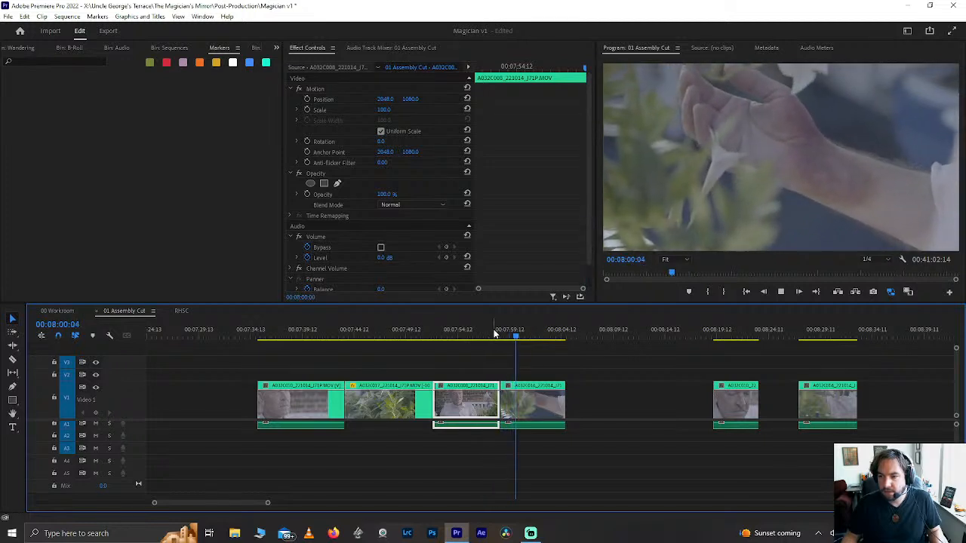
{"action": "left_click", "coordinate": [490, 335]}
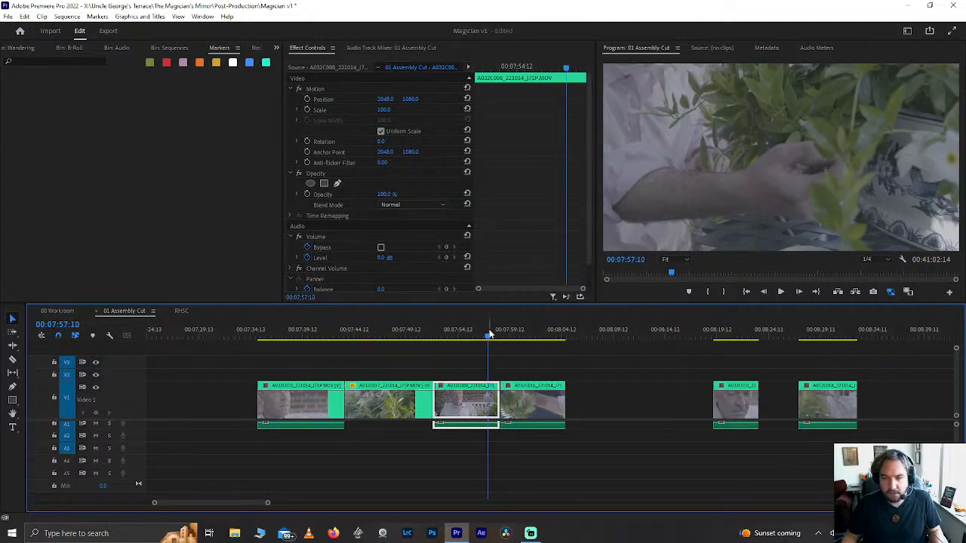
{"action": "key", "text": "space"}
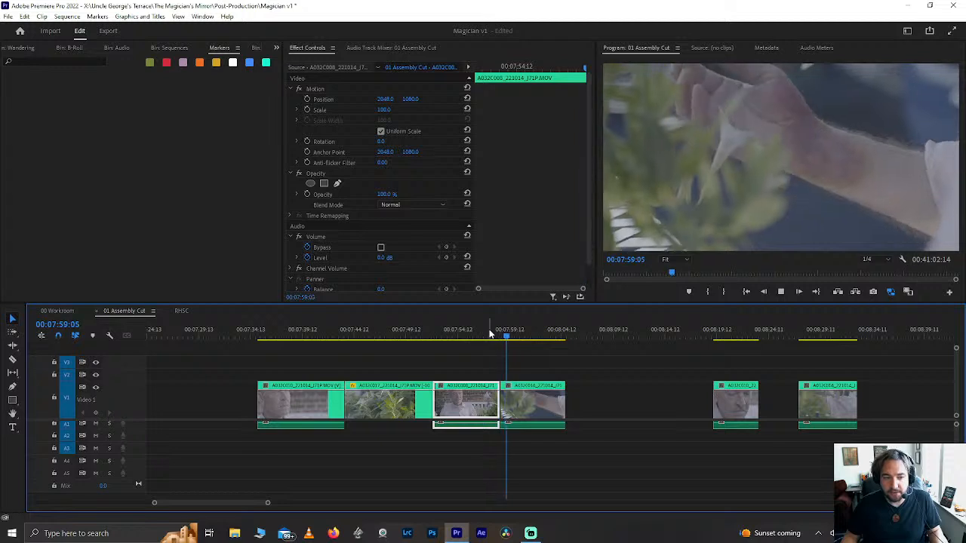
{"action": "left_click", "coordinate": [490, 334]}
{"action": "key", "text": "space"}
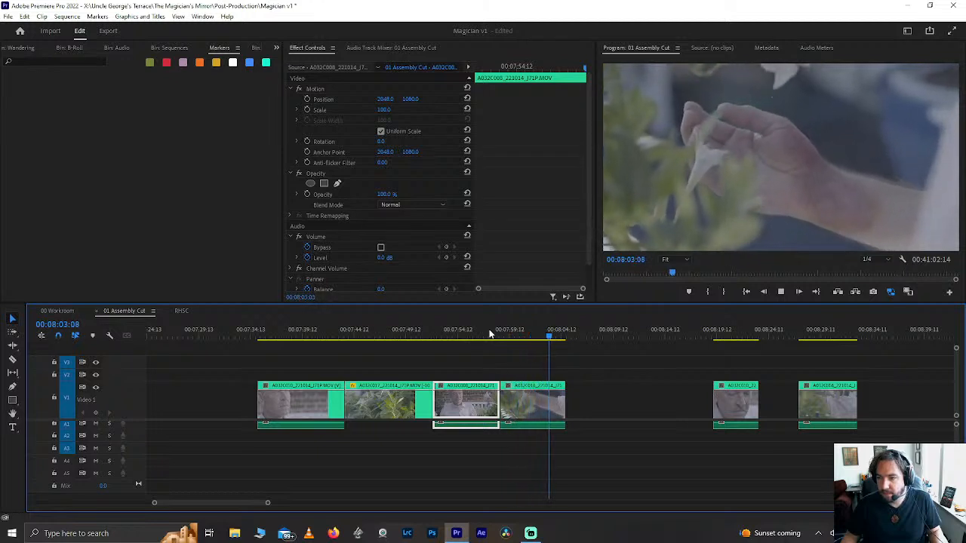
{"action": "left_click", "coordinate": [519, 334]}
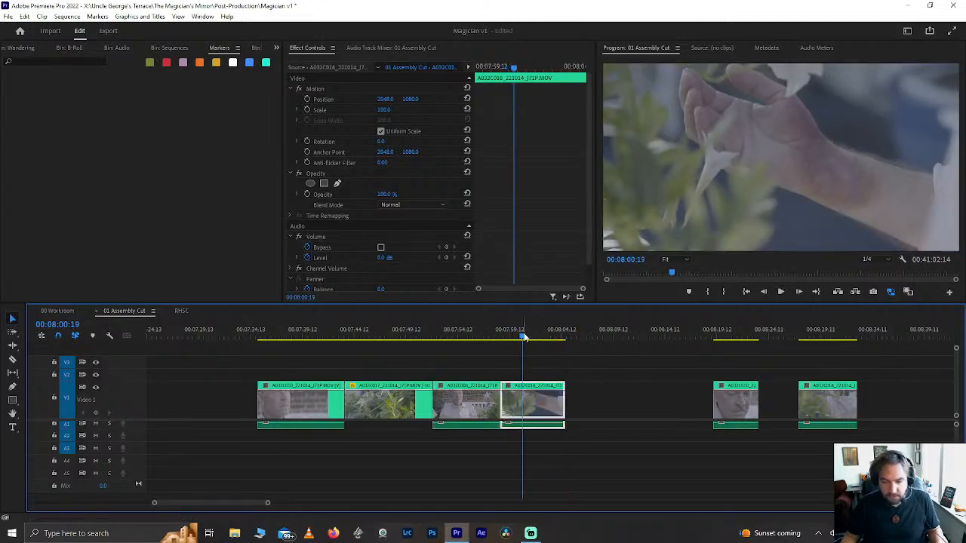
{"action": "left_click", "coordinate": [491, 335]}
{"action": "key", "text": "space"}
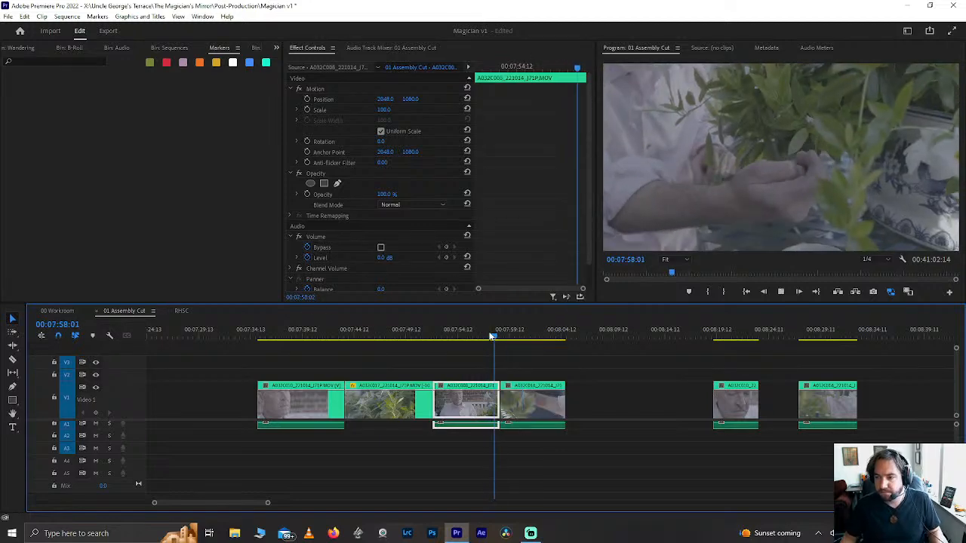
{"action": "left_click", "coordinate": [490, 335]}
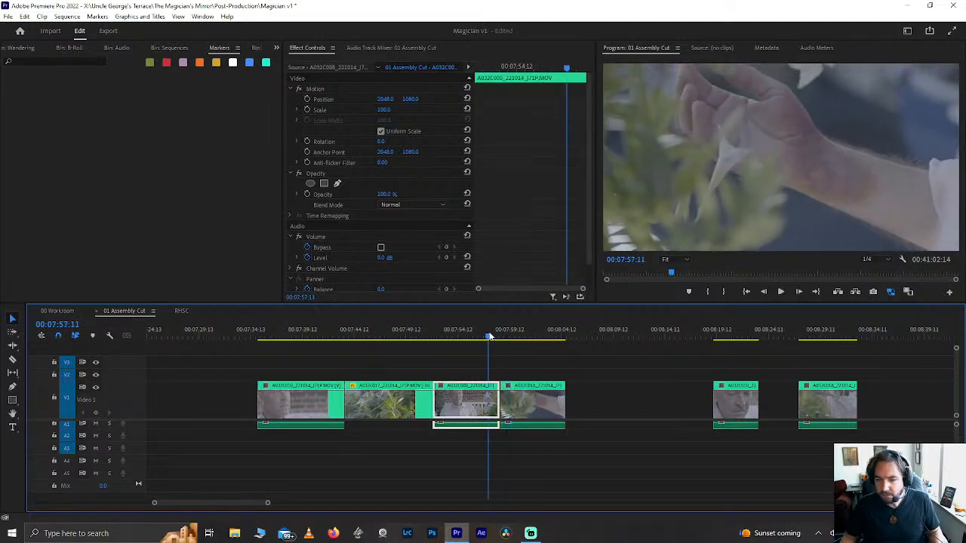
Step: Trim about 15 frames off the end of the A032C008 gardening clip and close the gap before the hand clip
{"action": "scroll", "coordinate": [489, 336], "scroll_direction": "up", "scroll_amount": 6}
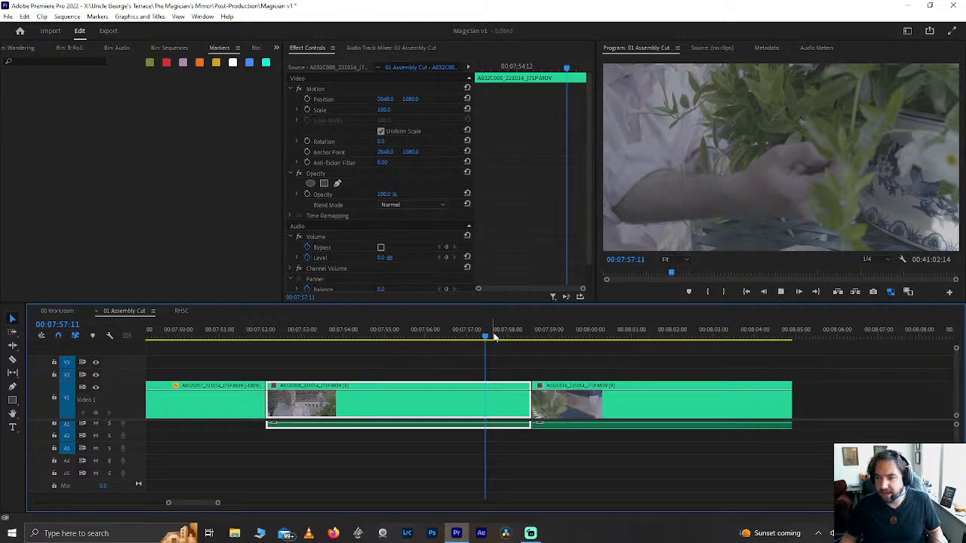
{"action": "left_click", "coordinate": [483, 339]}
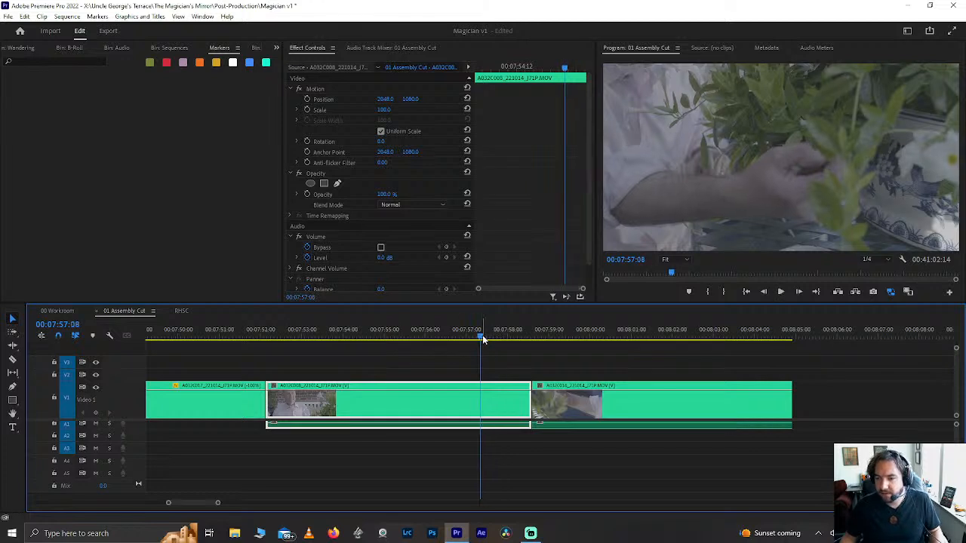
{"action": "key", "text": "space"}
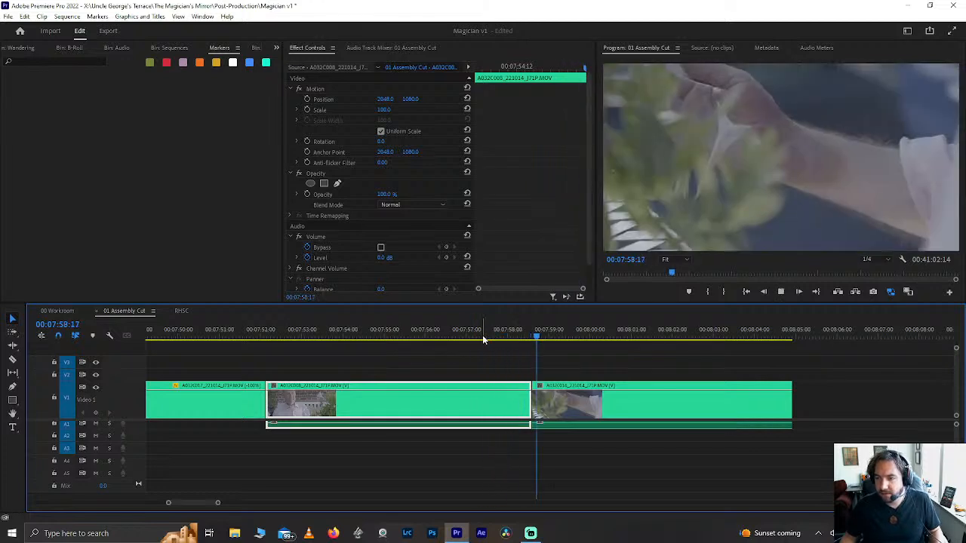
{"action": "left_click_drag", "start_coordinate": [483, 339], "coordinate": [507, 343]}
{"action": "left_click_drag", "start_coordinate": [526, 399], "coordinate": [506, 400]}
{"action": "left_click", "coordinate": [518, 400]}
{"action": "key", "text": "Delete"}
Step: Play back the tightened cut, including a run from the start of the gardening shot
{"action": "left_click", "coordinate": [490, 336]}
{"action": "key", "text": "space"}
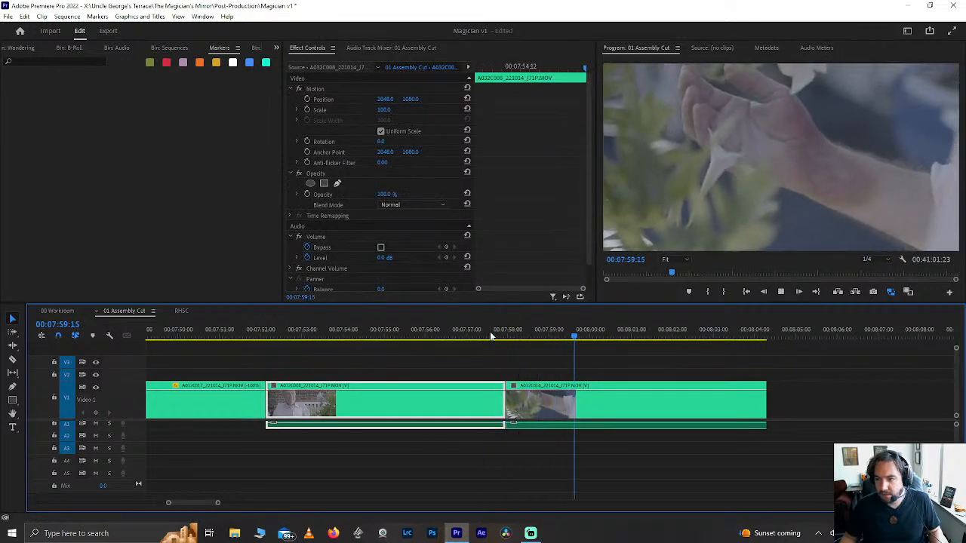
{"action": "left_click_drag", "start_coordinate": [490, 337], "coordinate": [256, 339]}
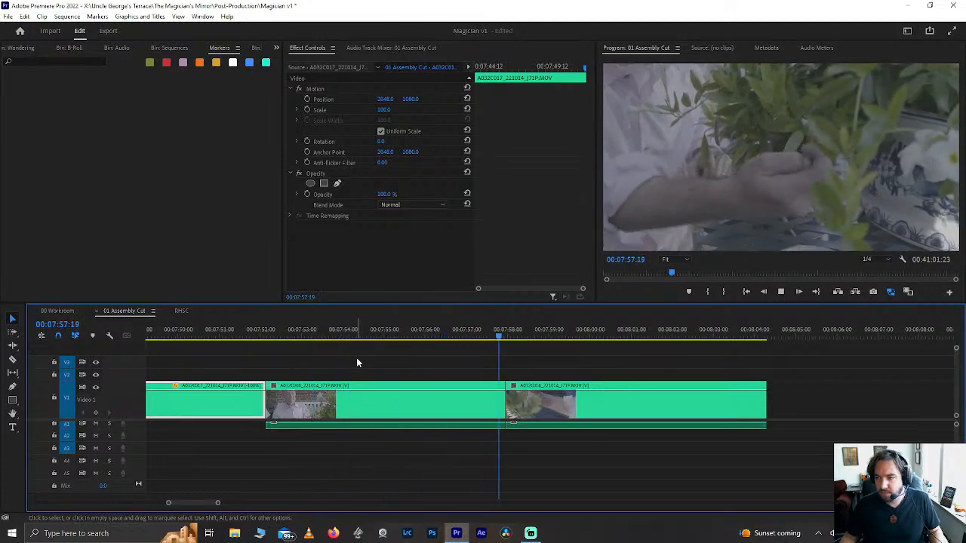
{"action": "left_click", "coordinate": [383, 330]}
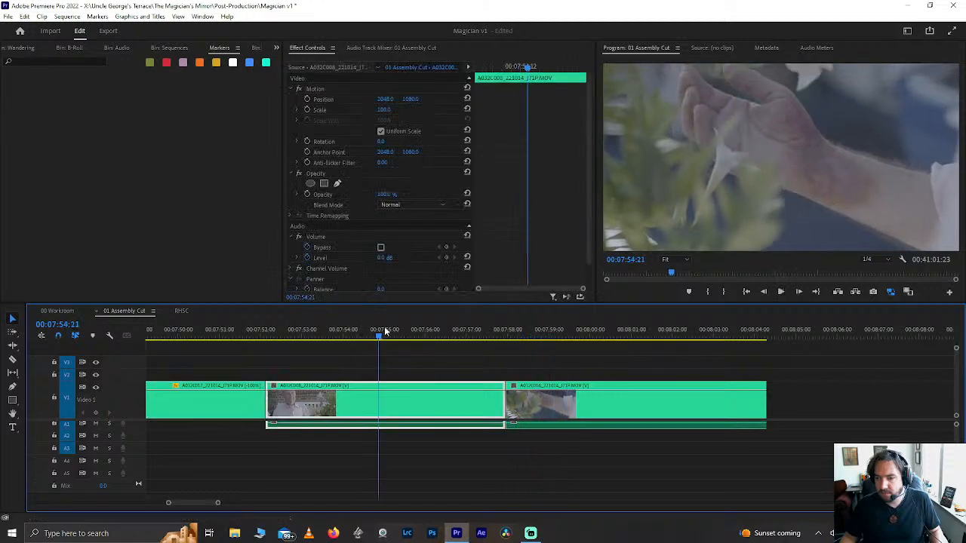
Step: Scrub and play the cut between the A032C008 gardening clip and the hand clip to judge where the hand shot should begin
{"action": "left_click_drag", "start_coordinate": [385, 330], "coordinate": [455, 326]}
{"action": "mouse_move", "coordinate": [514, 337]}
{"action": "left_mouse_down"}
{"action": "mouse_move", "coordinate": [545, 327]}
{"action": "mouse_move", "coordinate": [512, 330]}
{"action": "left_mouse_up"}
{"action": "key", "text": "space"}
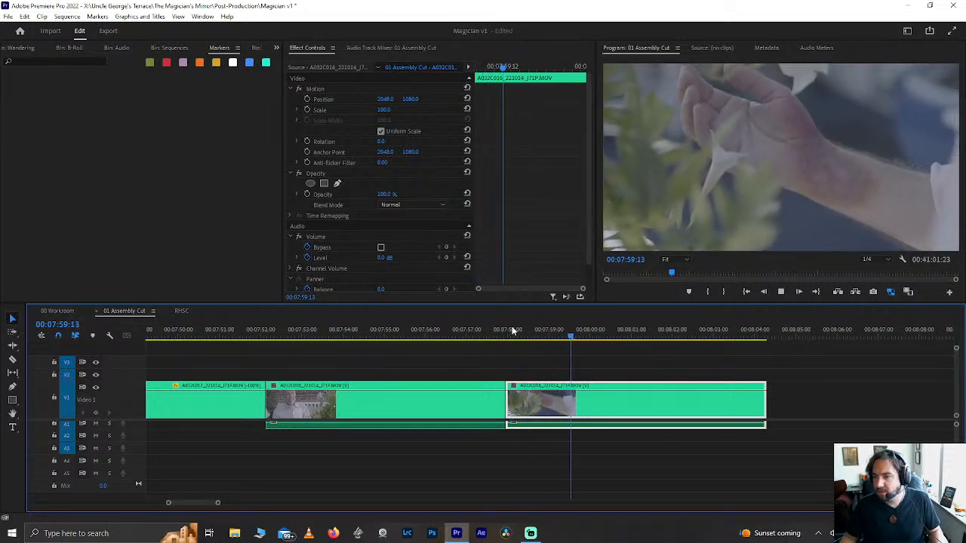
{"action": "left_click", "coordinate": [505, 332]}
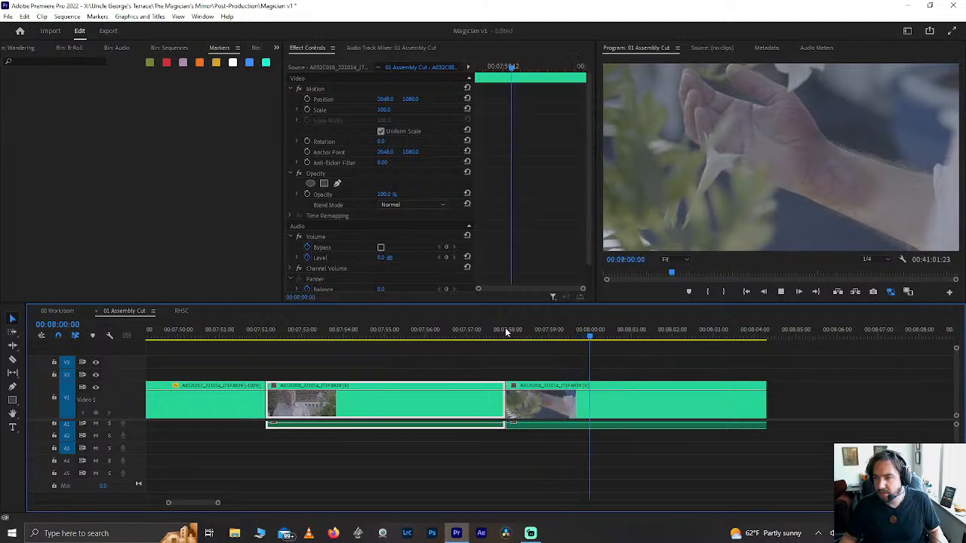
{"action": "key", "text": "j"}
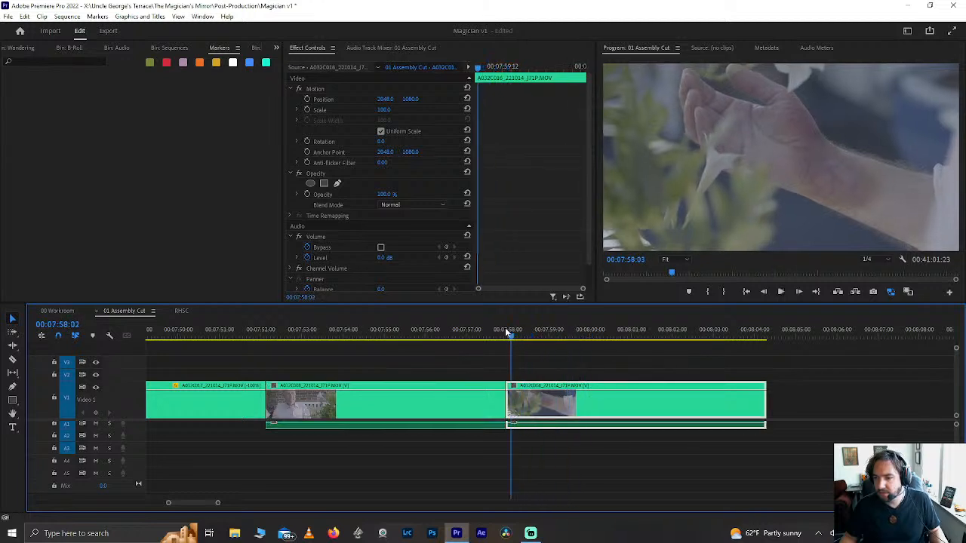
{"action": "key", "text": "space"}
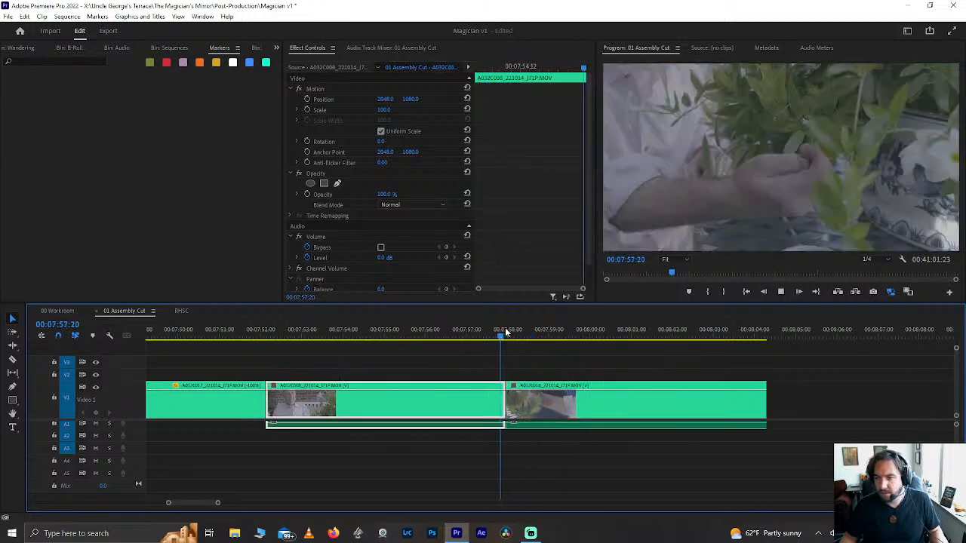
Step: Split the hand clip at 00:07:58:09, delete the short segment before the split and close the gap
{"action": "key", "text": "space"}
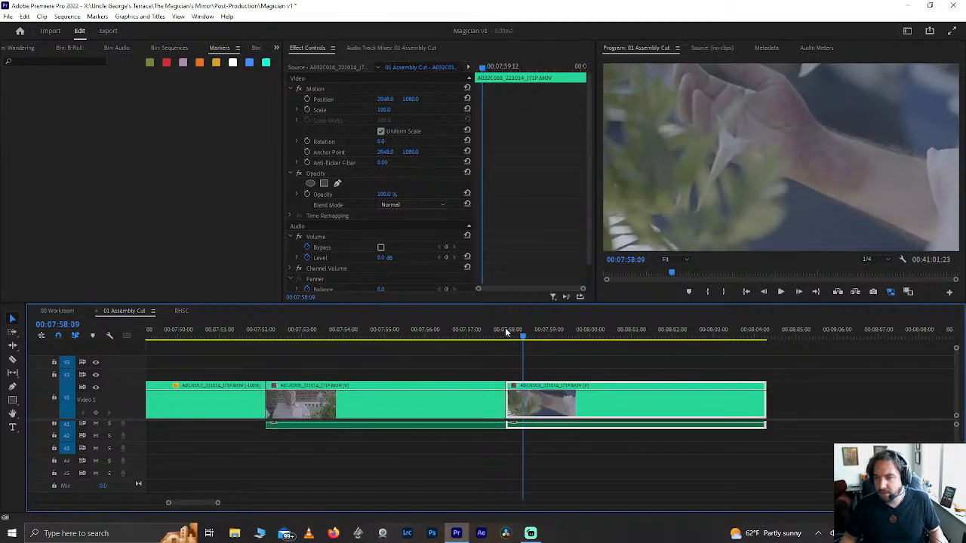
{"action": "key", "text": "ctrl+k"}
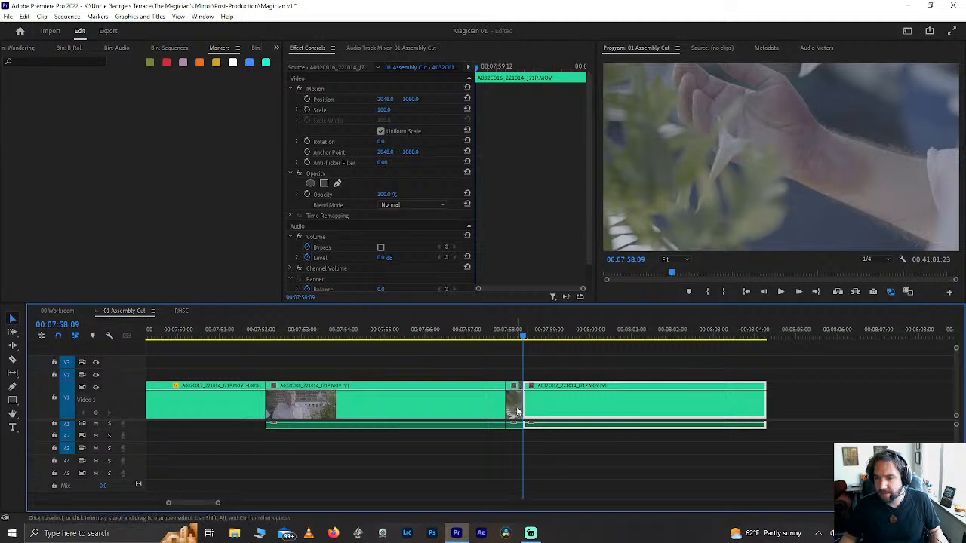
{"action": "left_click", "coordinate": [517, 412]}
{"action": "key", "text": "space"}
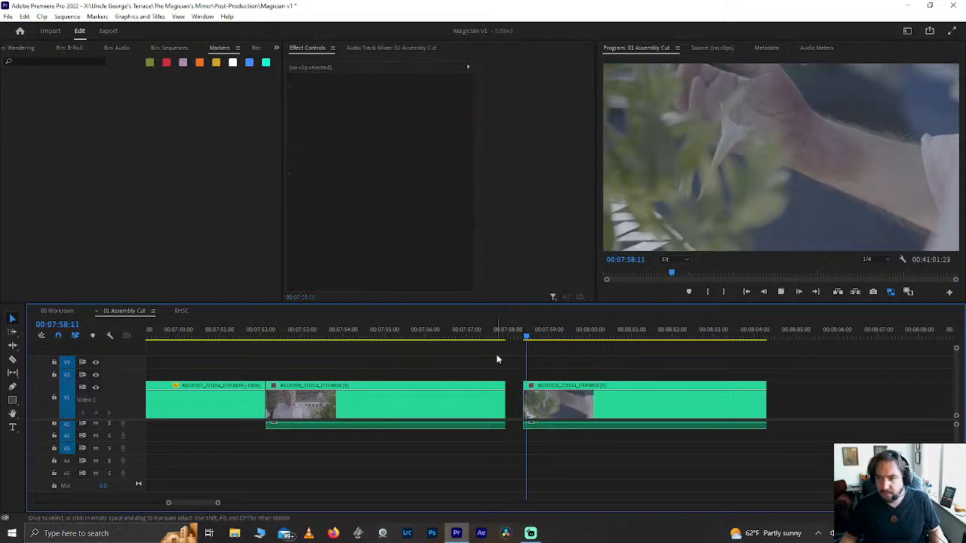
{"action": "left_click", "coordinate": [458, 338]}
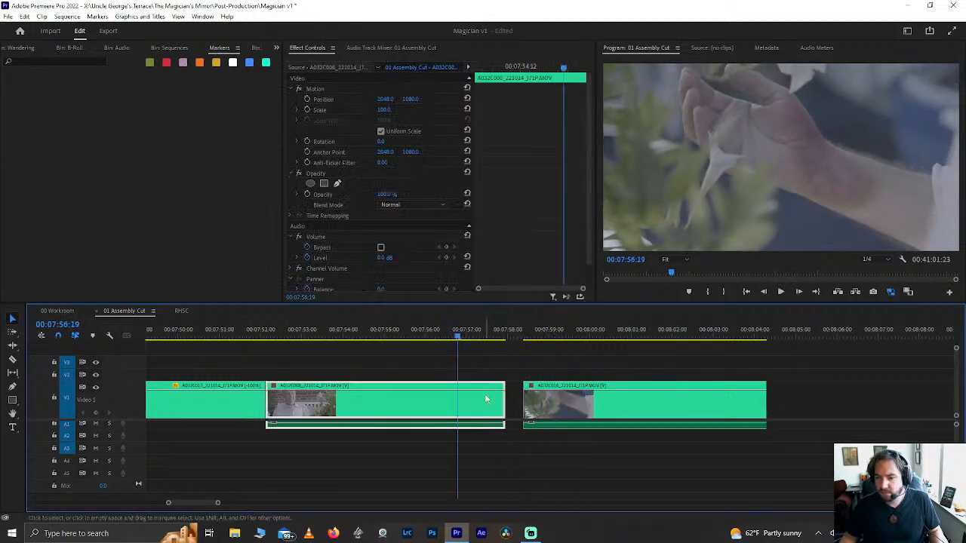
{"action": "left_click", "coordinate": [508, 400]}
{"action": "key", "text": "Delete"}
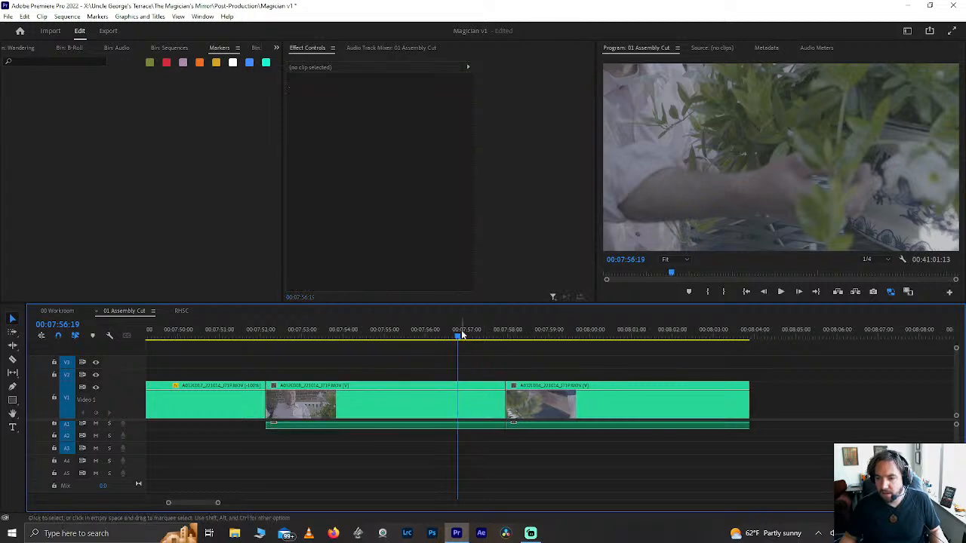
Step: Play back the shortened hand shot's cut, including a run from the end of clip A032C017 through the gardening shot
{"action": "key", "text": "space"}
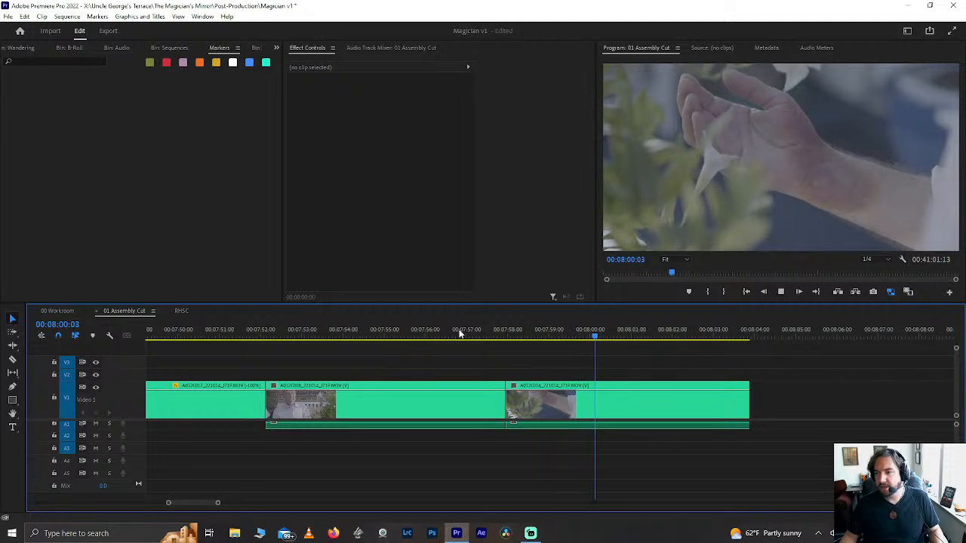
{"action": "key", "text": "space"}
{"action": "left_click", "coordinate": [266, 337]}
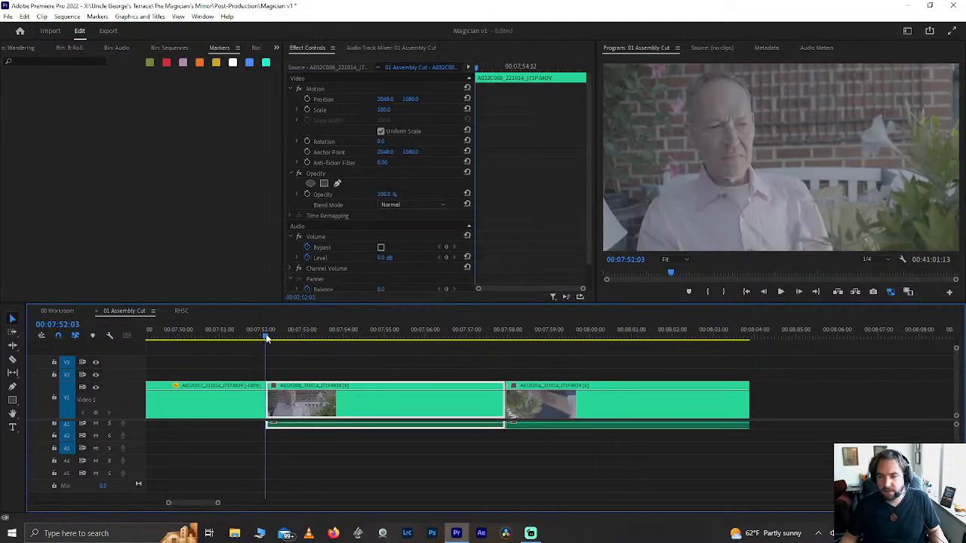
{"action": "left_click", "coordinate": [251, 337]}
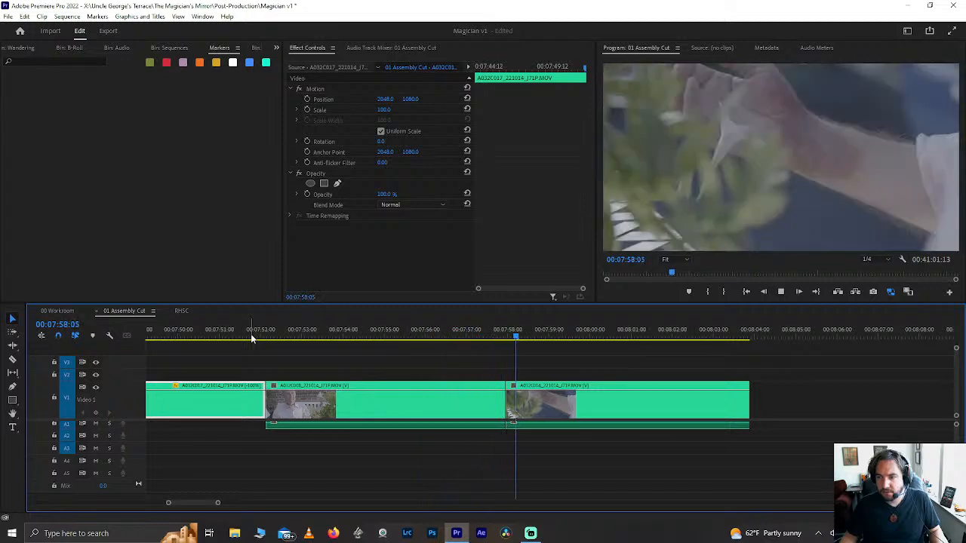
{"action": "key", "text": "space"}
Step: Move the hand clip later, extend the A032C008 gardening clip's end to about 00:07:59:14 to meet it, and save the project
{"action": "left_click_drag", "start_coordinate": [457, 337], "coordinate": [502, 337]}
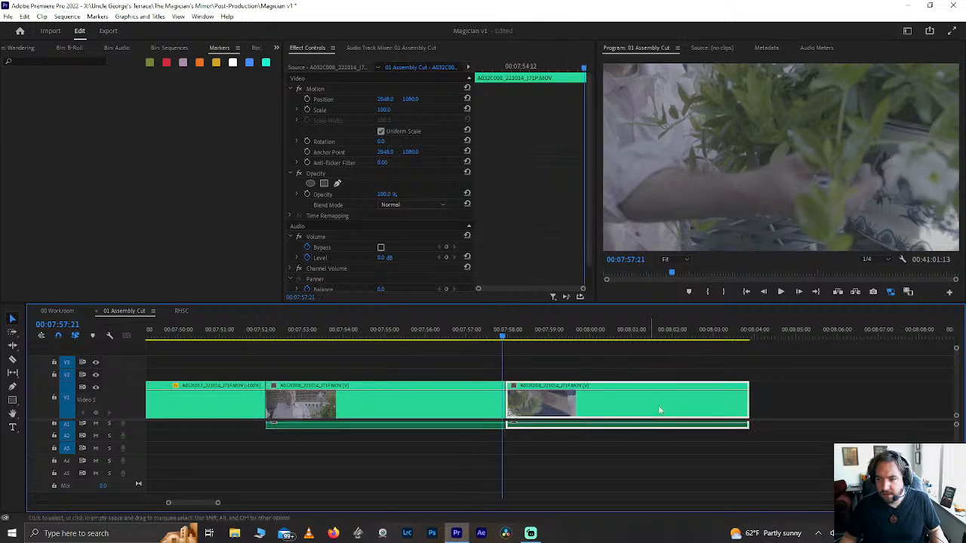
{"action": "left_click_drag", "start_coordinate": [658, 405], "coordinate": [729, 406]}
{"action": "left_click_drag", "start_coordinate": [508, 402], "coordinate": [575, 402]}
{"action": "key", "text": "space"}
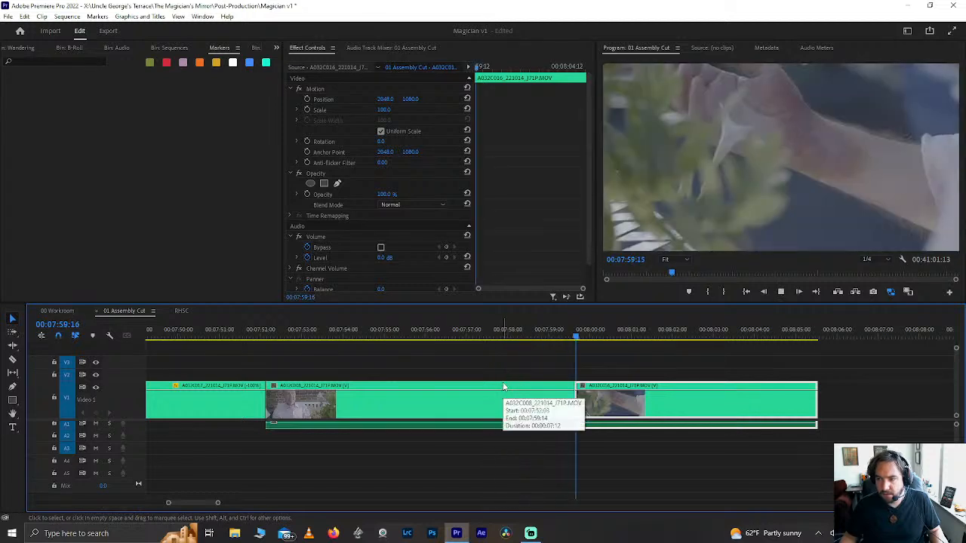
{"action": "left_click", "coordinate": [496, 337]}
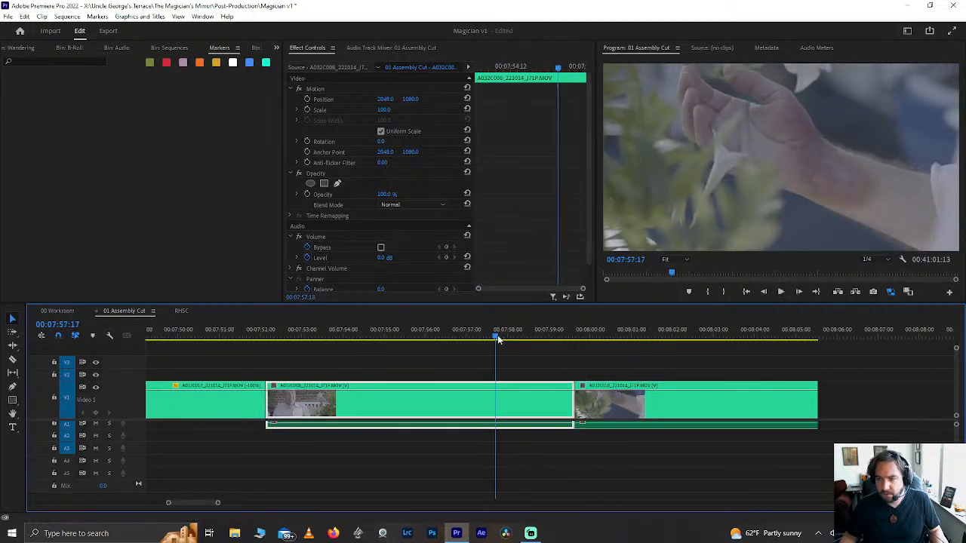
{"action": "left_click_drag", "start_coordinate": [498, 339], "coordinate": [413, 344]}
{"action": "key", "text": "ctrl+s"}
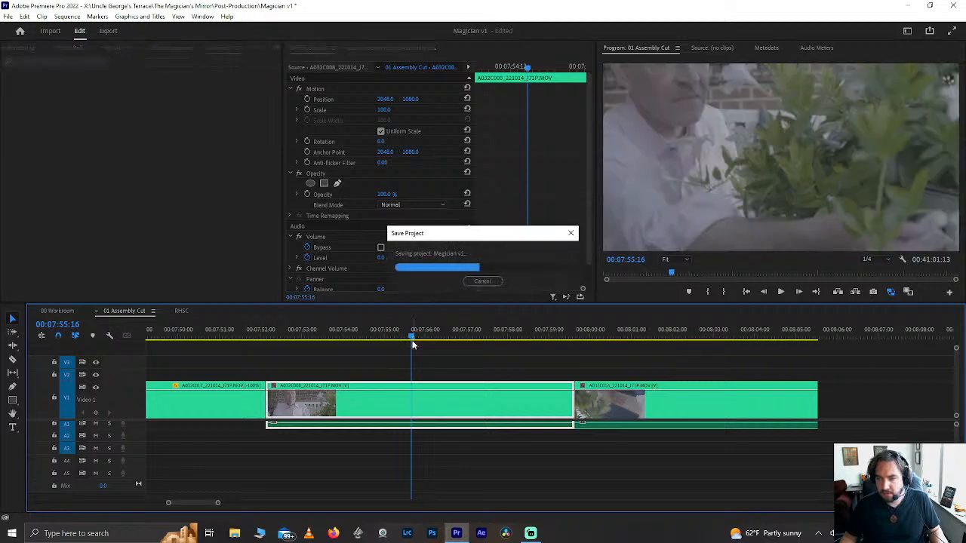
Step: Play the extended gardening clip into the hand shot to find a tighter cut point
{"action": "key", "text": "space"}
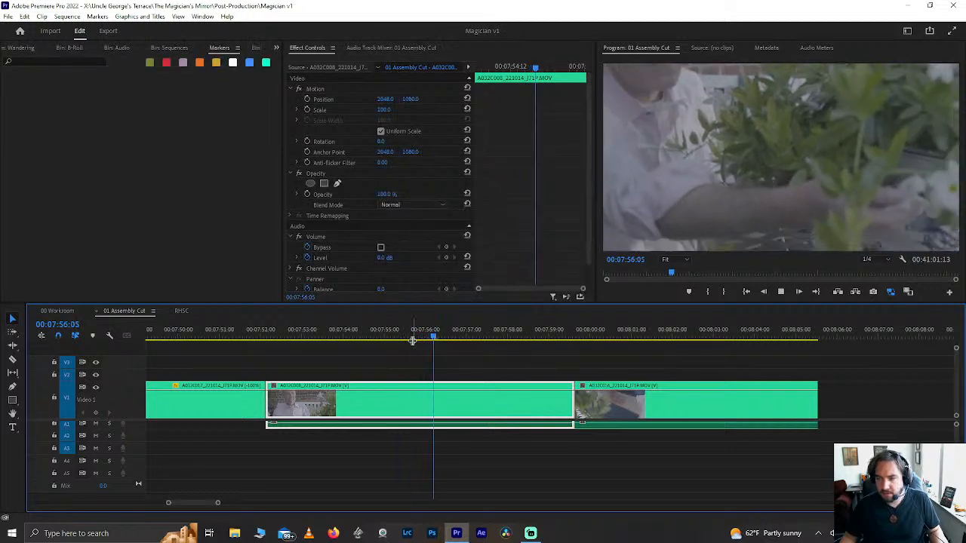
{"action": "key", "text": "space"}
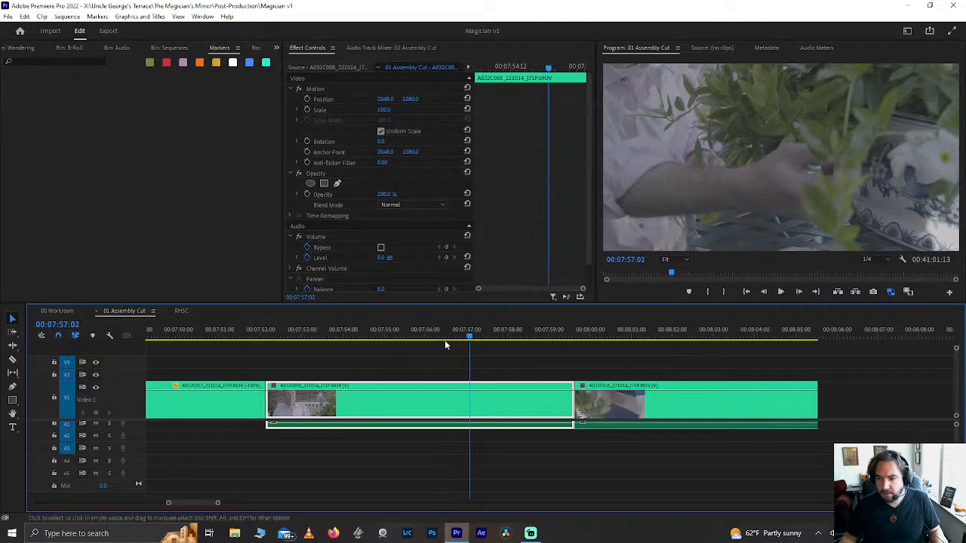
{"action": "key", "text": "ctrl+s"}
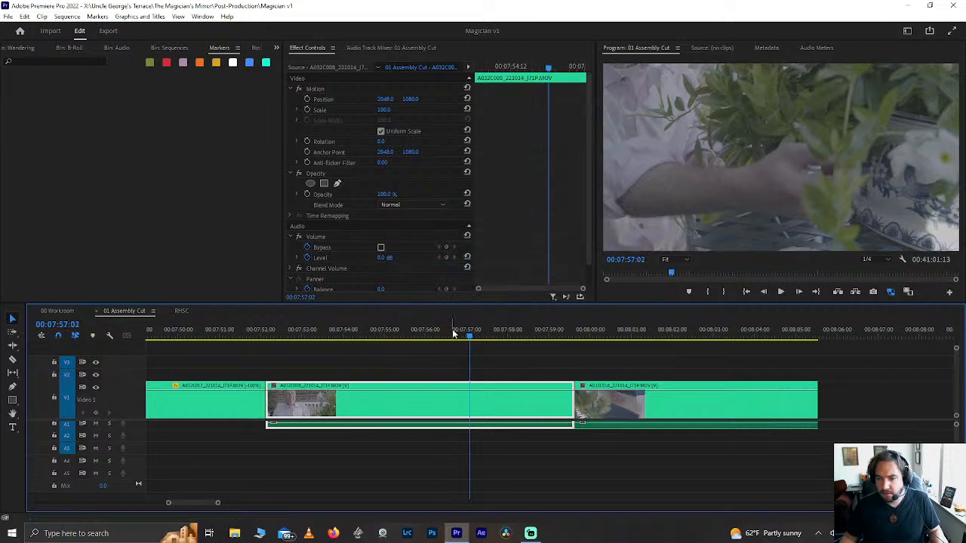
{"action": "key", "text": "space"}
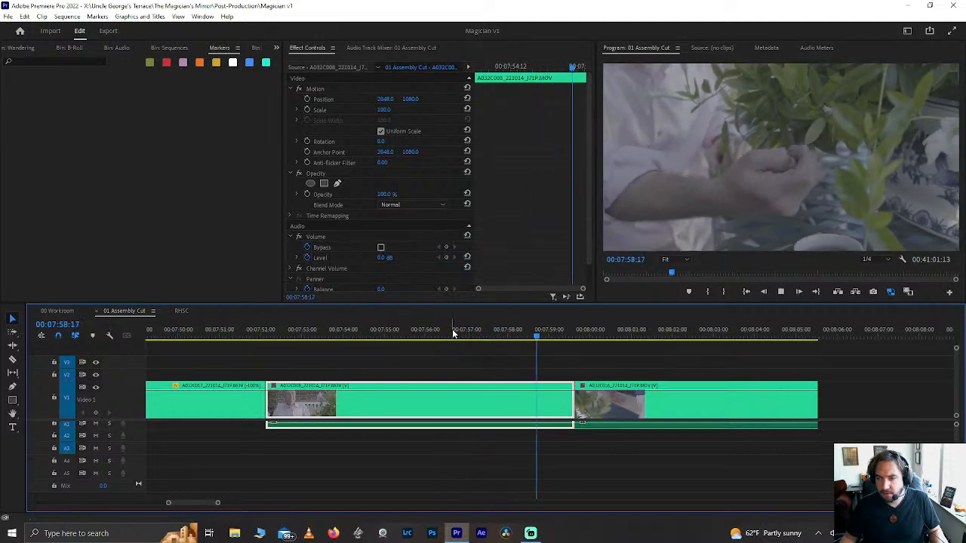
{"action": "key", "text": "space"}
{"action": "key", "text": "space"}
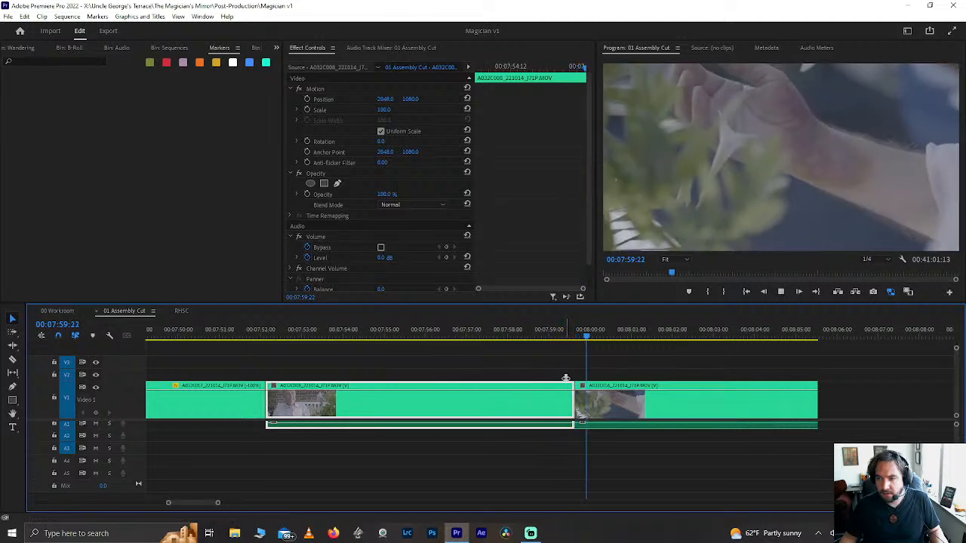
{"action": "left_click", "coordinate": [484, 333]}
{"action": "key", "text": "space"}
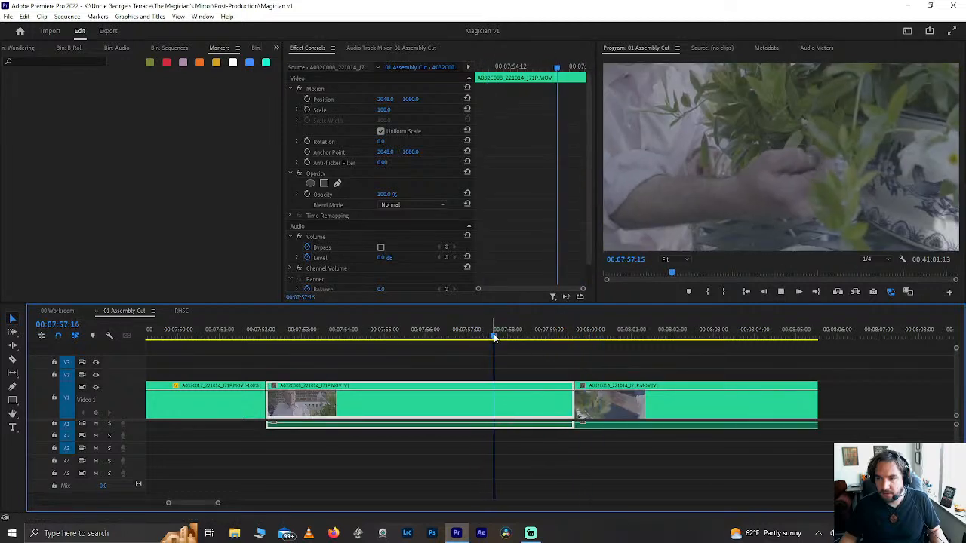
Step: Trim the gardening clip's end back to 00:07:58:17, close the gap before the hand clip, and play the cut
{"action": "key", "text": "space"}
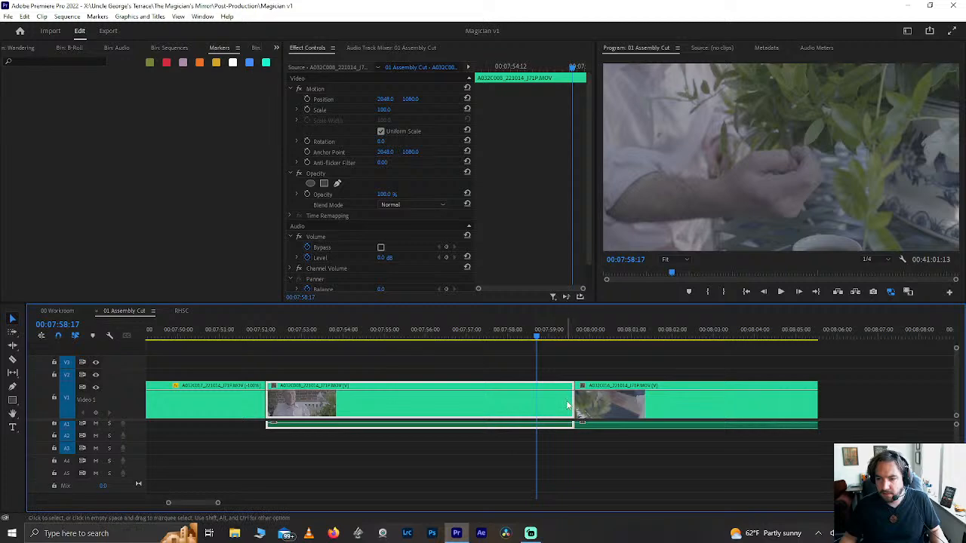
{"action": "left_click_drag", "start_coordinate": [570, 405], "coordinate": [533, 407]}
{"action": "left_click", "coordinate": [549, 406]}
{"action": "key", "text": "Delete"}
{"action": "left_click", "coordinate": [506, 326]}
{"action": "key", "text": "space"}
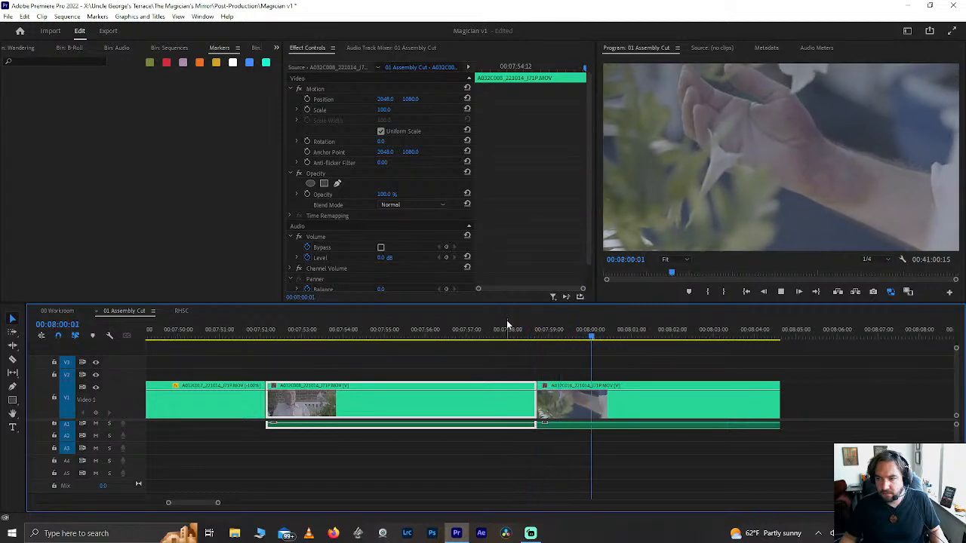
Step: Delete only the hand clip's audio and extend the gardening clip's audio beneath it to the end of the hand shot
{"action": "left_click", "coordinate": [587, 420]}
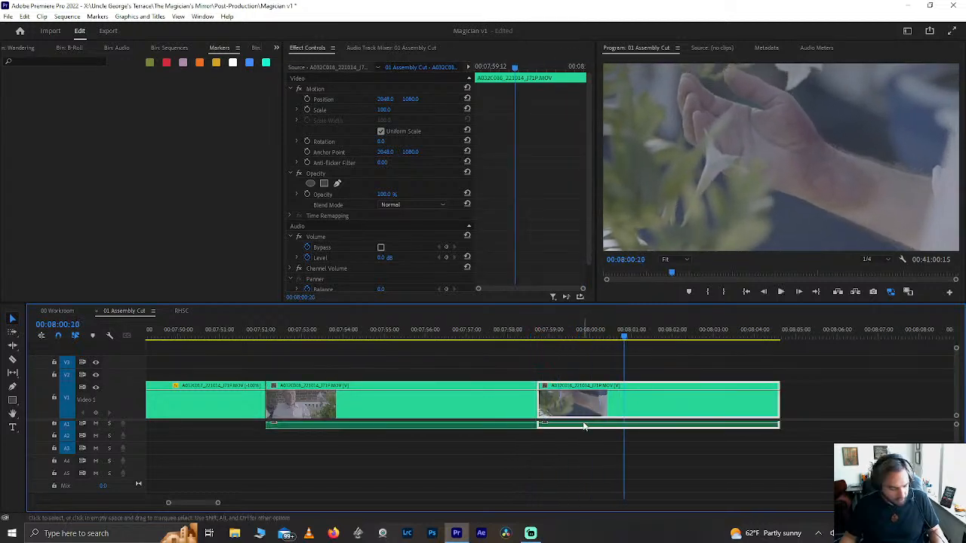
{"action": "left_click", "coordinate": [581, 426], "text": "alt"}
{"action": "key", "text": "Delete"}
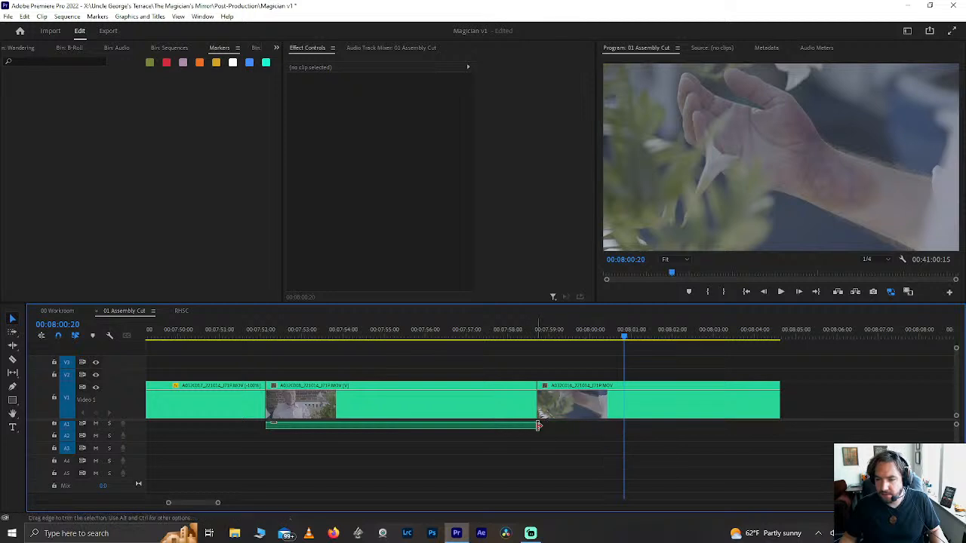
{"action": "left_click_drag", "start_coordinate": [539, 426], "coordinate": [780, 405]}
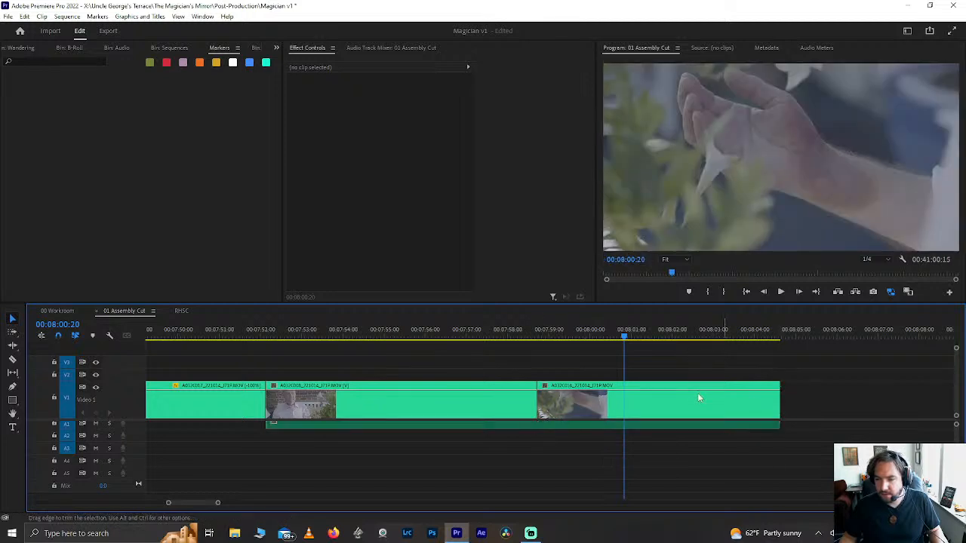
Step: Play the hand shot with the gardening audio running beneath it and save the project
{"action": "left_click", "coordinate": [514, 332]}
{"action": "key", "text": "space"}
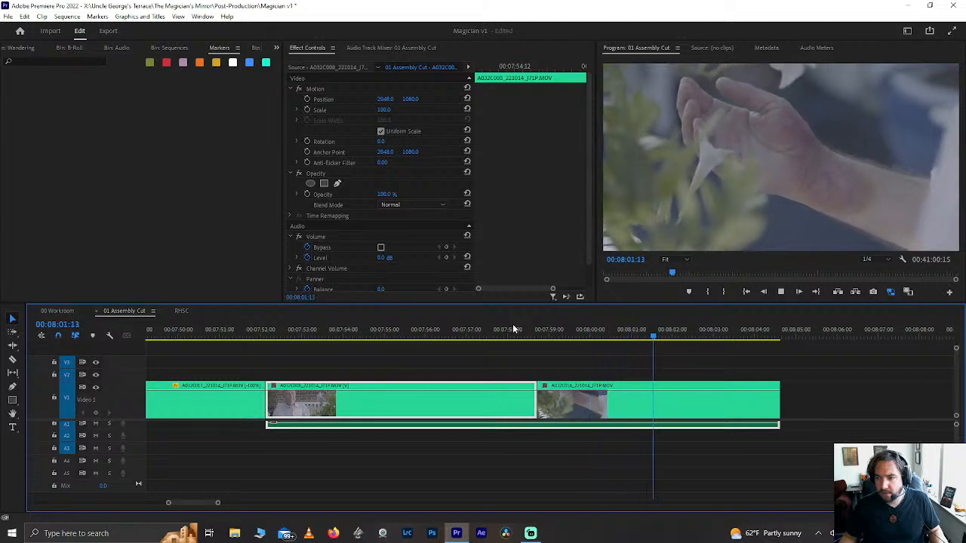
{"action": "key", "text": "space"}
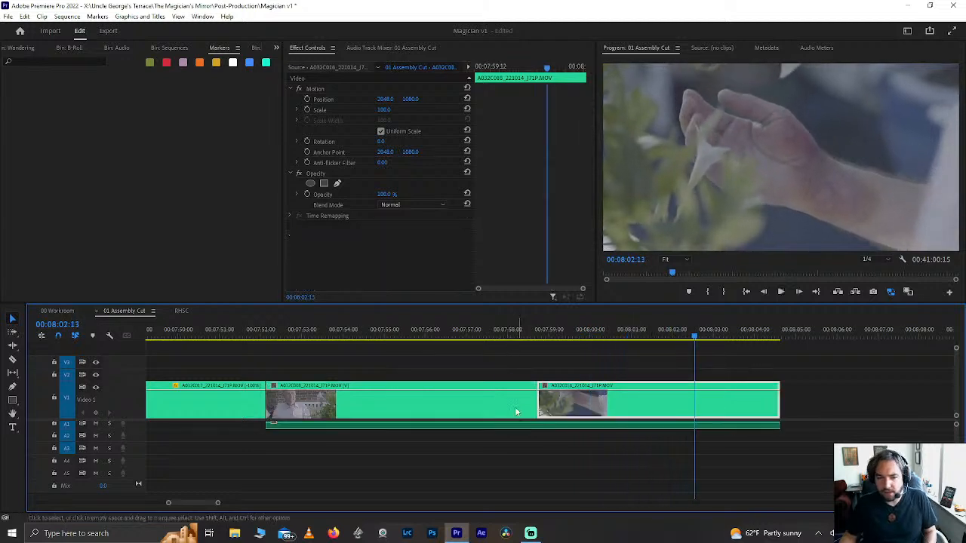
{"action": "scroll", "coordinate": [425, 441], "scroll_direction": "down", "scroll_amount": 5}
{"action": "key", "text": "ctrl+s"}
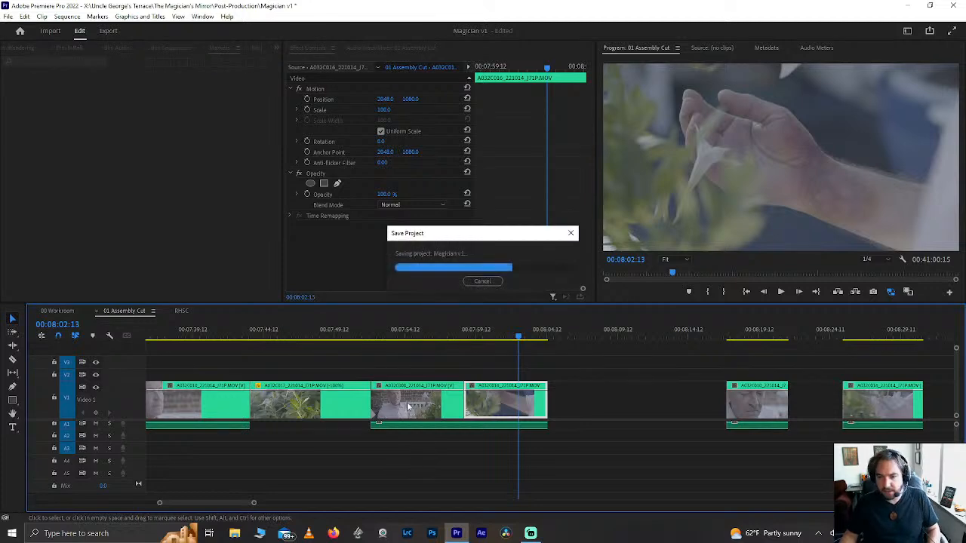
Step: Locate the A032C006 clip among the unused takes further along the sequence and play it from 00:12:43:19
{"action": "left_click", "coordinate": [389, 337]}
{"action": "scroll", "coordinate": [389, 337], "scroll_direction": "down", "scroll_amount": 5}
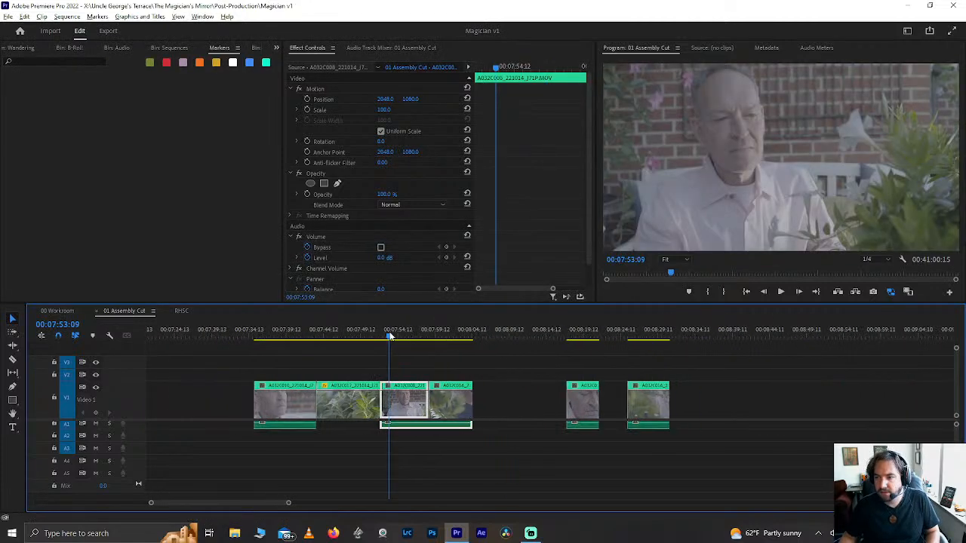
{"action": "scroll", "coordinate": [438, 392], "scroll_direction": "down", "scroll_amount": 10}
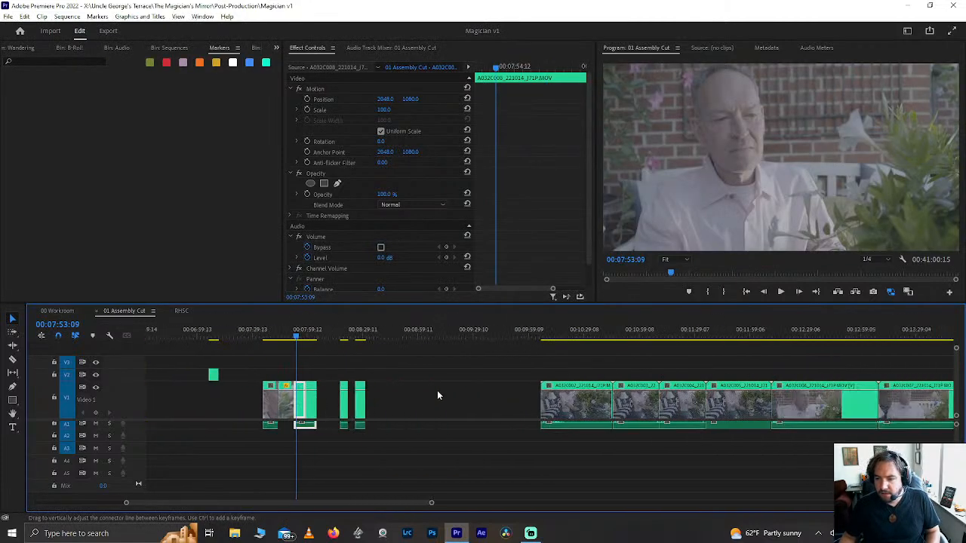
{"action": "left_click", "coordinate": [540, 333]}
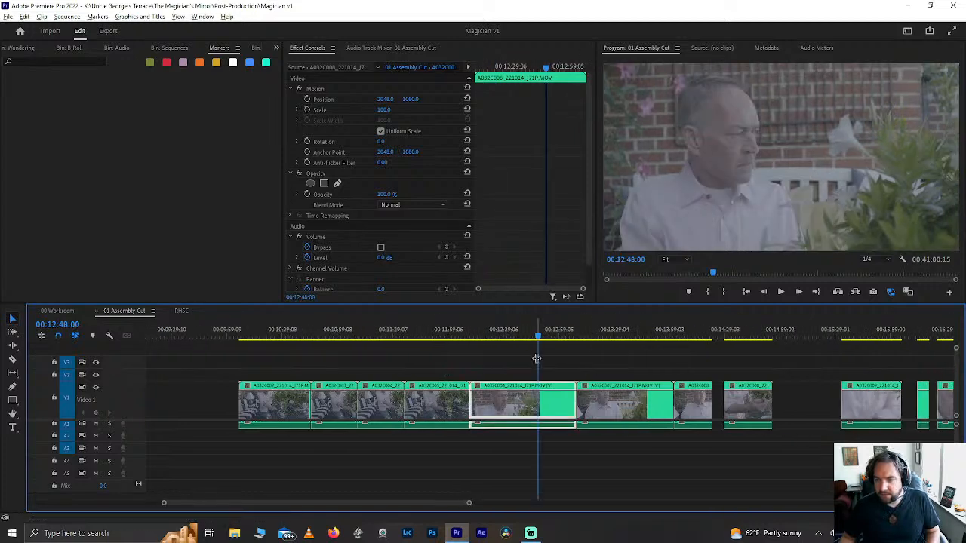
{"action": "key", "text": "="}
{"action": "left_click", "coordinate": [521, 333]}
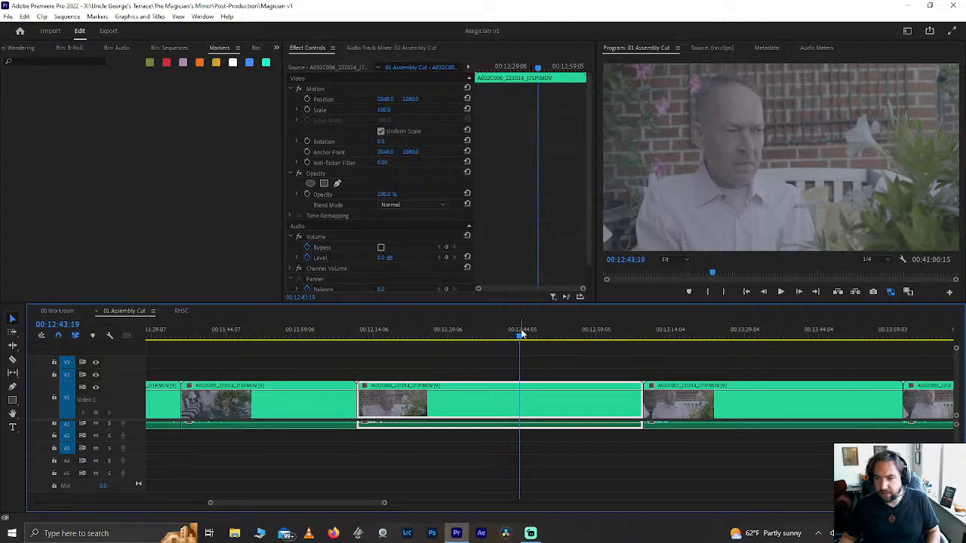
{"action": "key", "text": "space"}
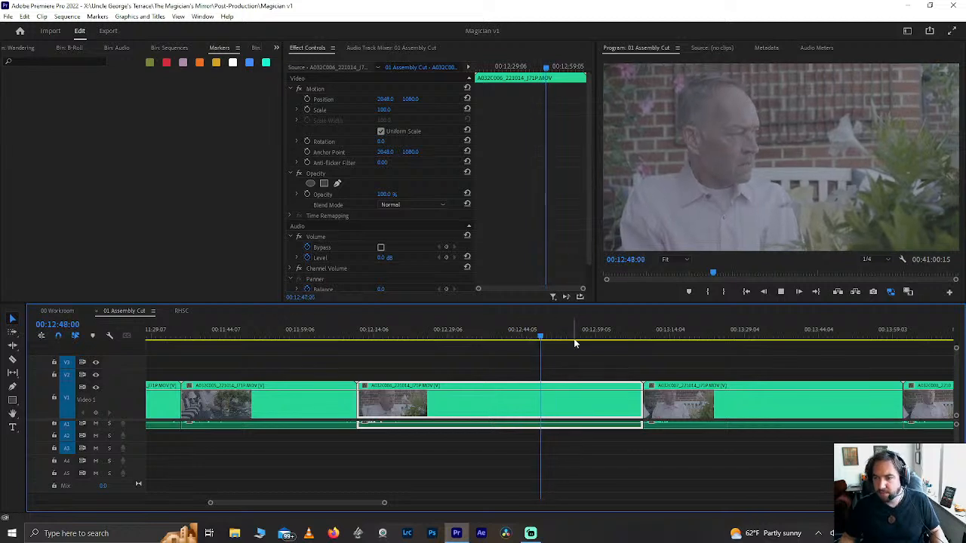
Step: Replay the hand-and-plant action in the A032C006 clip, stopping at 00:12:32:06
{"action": "left_click_drag", "start_coordinate": [543, 339], "coordinate": [398, 340]}
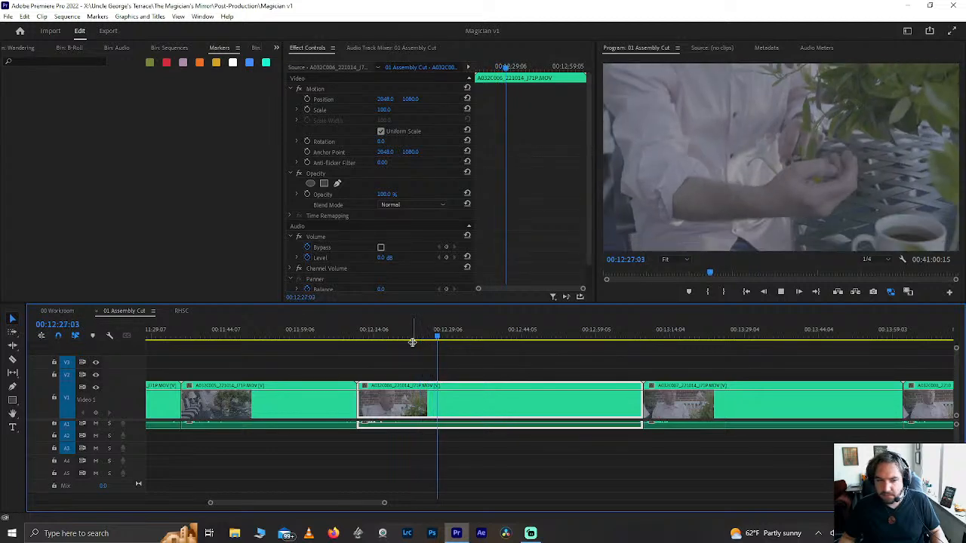
{"action": "key", "text": "space"}
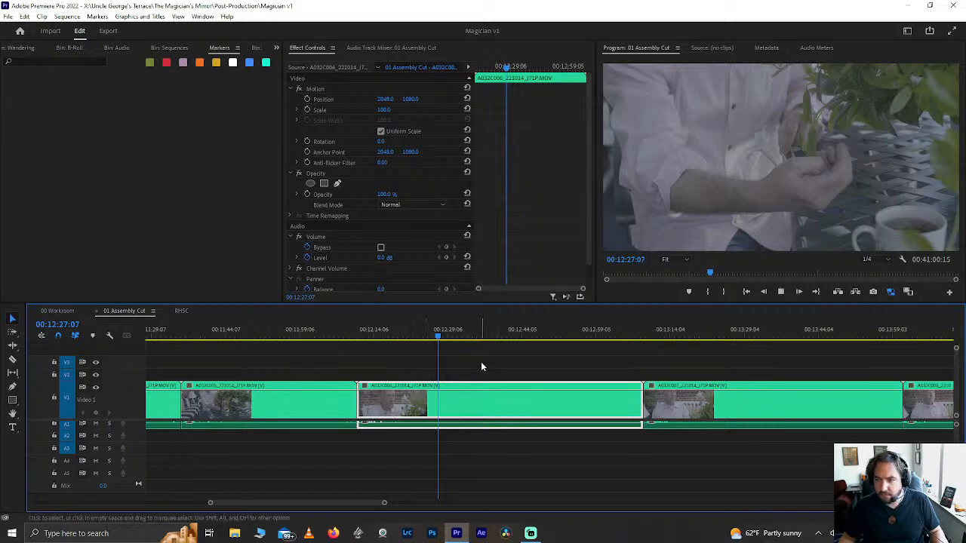
{"action": "key", "text": "space"}
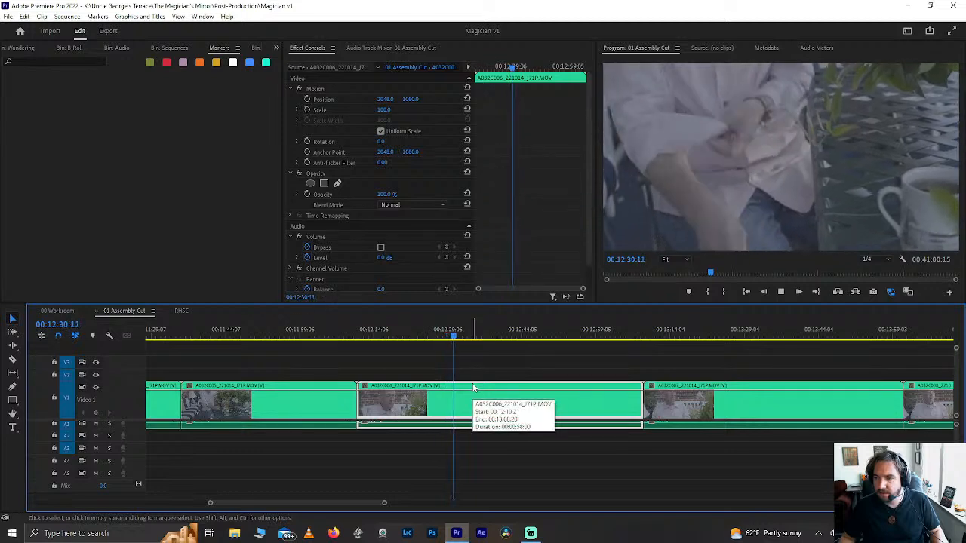
{"action": "key", "text": "space"}
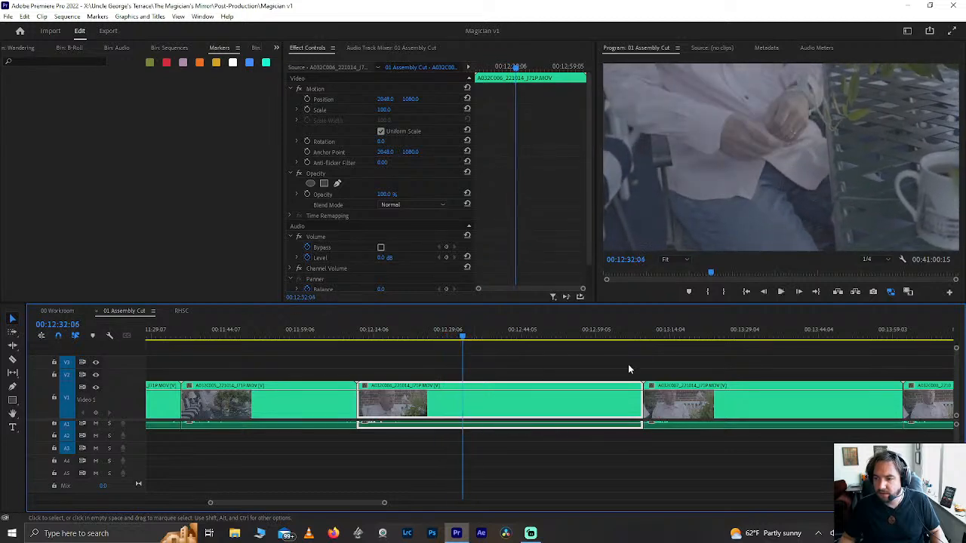
Step: Play the A032C007 clip and split it at 00:13:36:10, where the man looks down
{"action": "left_click", "coordinate": [662, 332]}
{"action": "scroll", "coordinate": [667, 332], "scroll_direction": "down", "scroll_amount": 3}
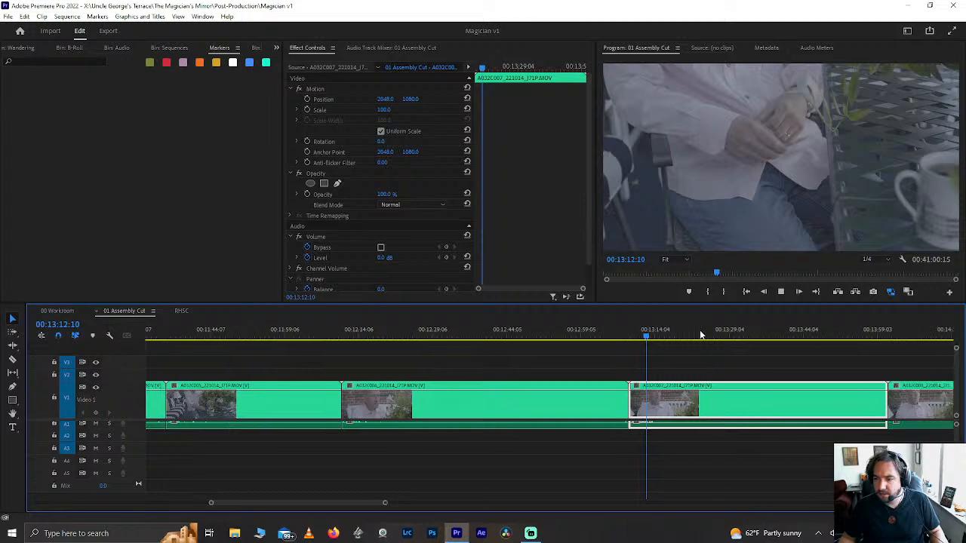
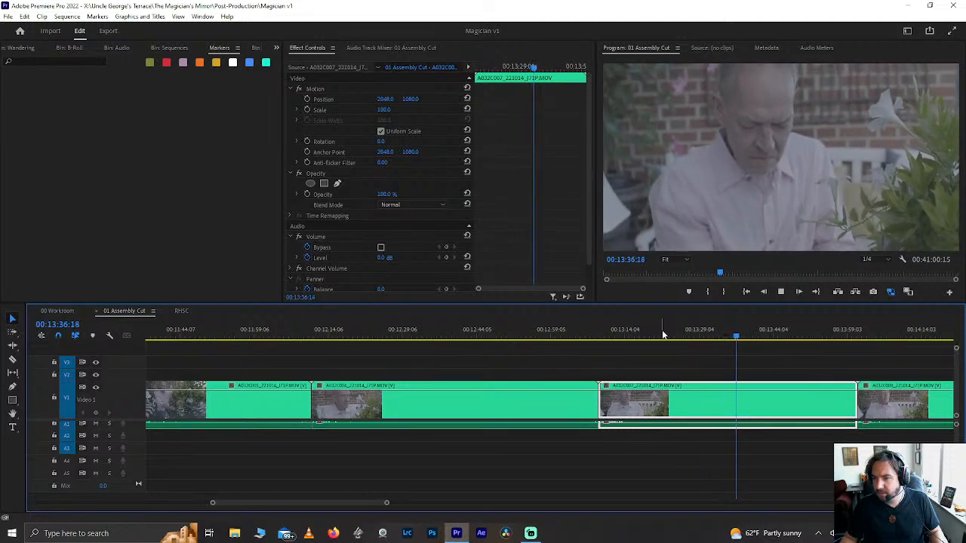
{"action": "key", "text": "space"}
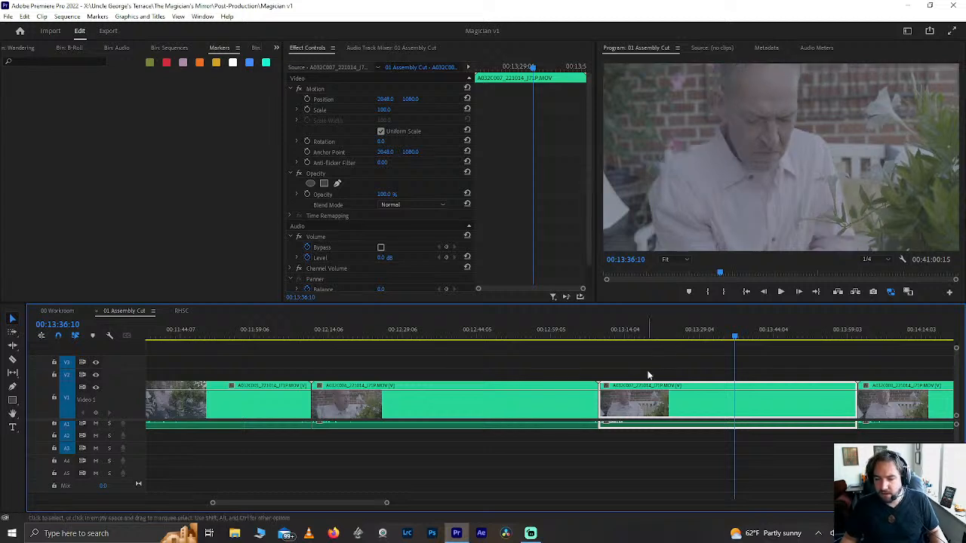
{"action": "scroll", "coordinate": [648, 371], "scroll_direction": "up", "scroll_amount": 6}
{"action": "scroll", "coordinate": [647, 371], "scroll_direction": "down", "scroll_amount": 3}
{"action": "scroll", "coordinate": [647, 375], "scroll_direction": "down", "scroll_amount": 5}
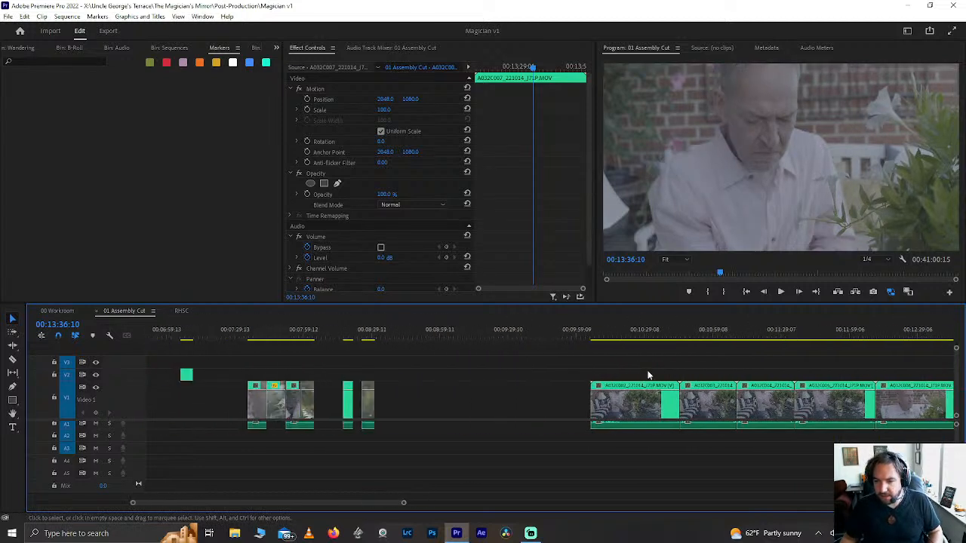
{"action": "scroll", "coordinate": [520, 375], "scroll_direction": "up", "scroll_amount": 4}
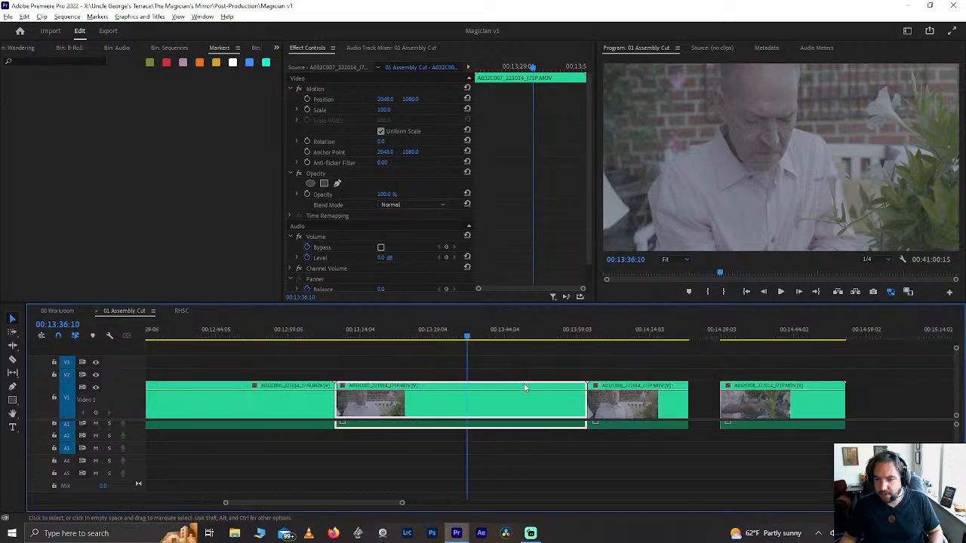
{"action": "key", "text": "ctrl+k"}
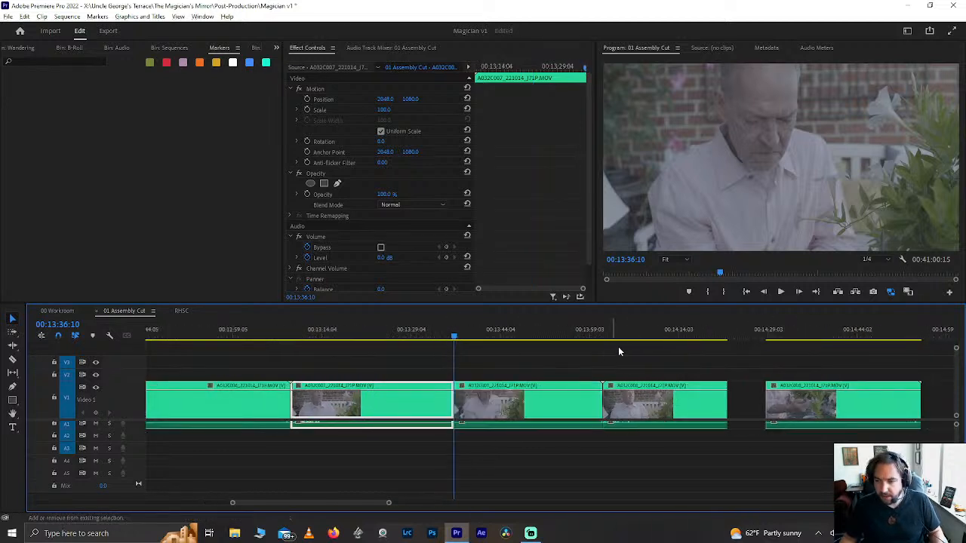
Step: Play the separate A032C008 clip and replay the camera move from the hands up to the face around 00:14:33
{"action": "left_click", "coordinate": [766, 329]}
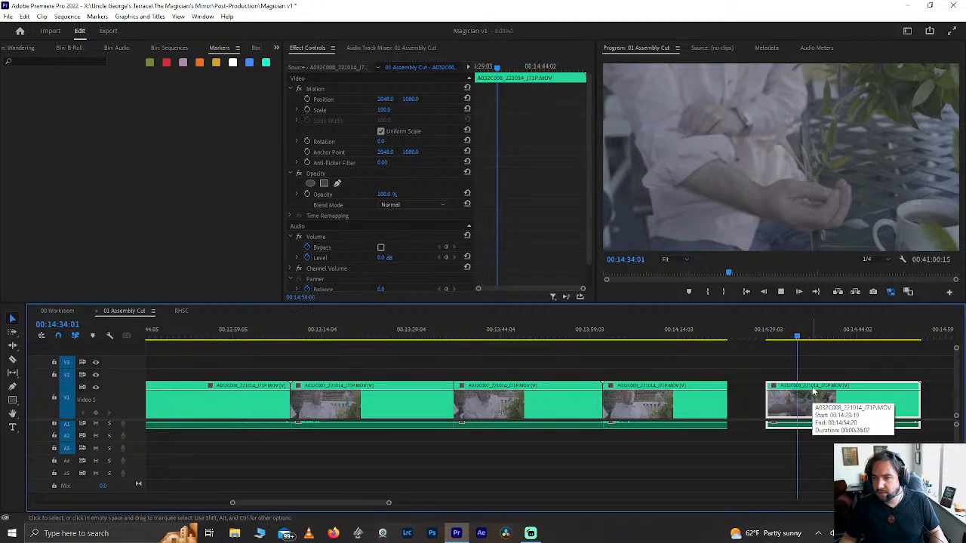
{"action": "key", "text": "space"}
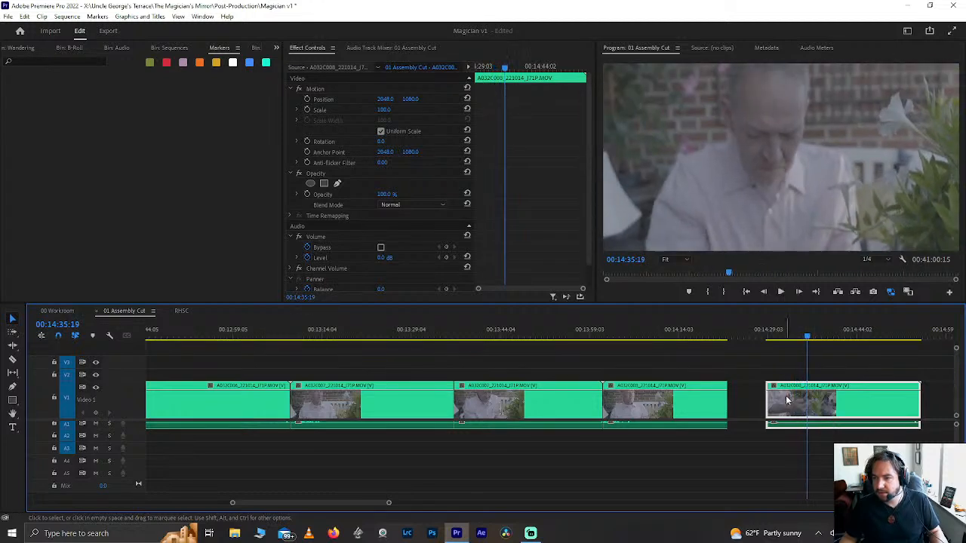
{"action": "left_click_drag", "start_coordinate": [806, 341], "coordinate": [791, 343]}
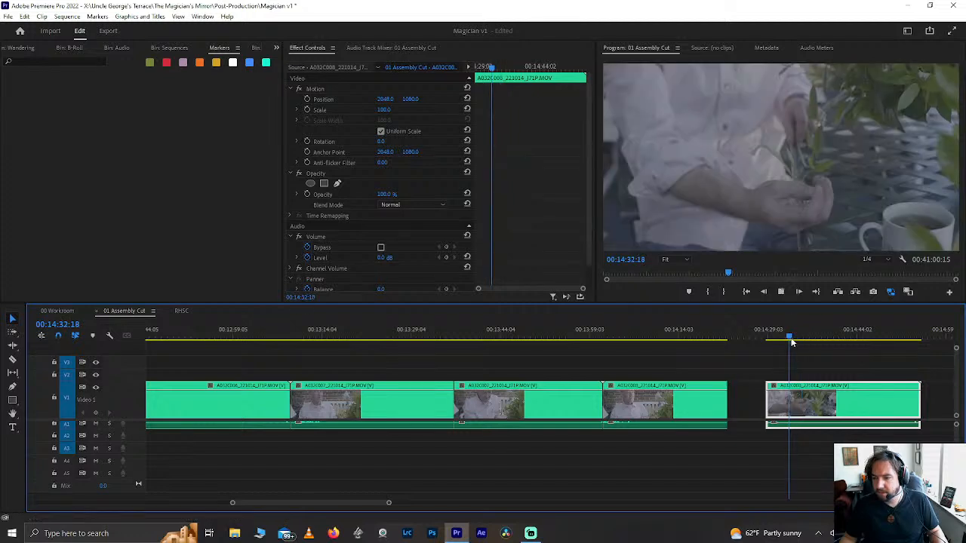
{"action": "key", "text": "space"}
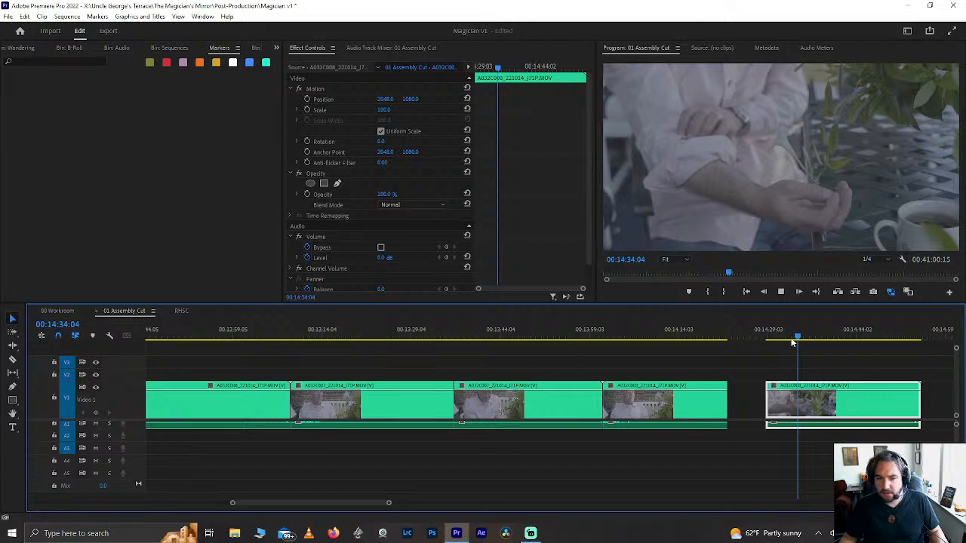
{"action": "key", "text": "space"}
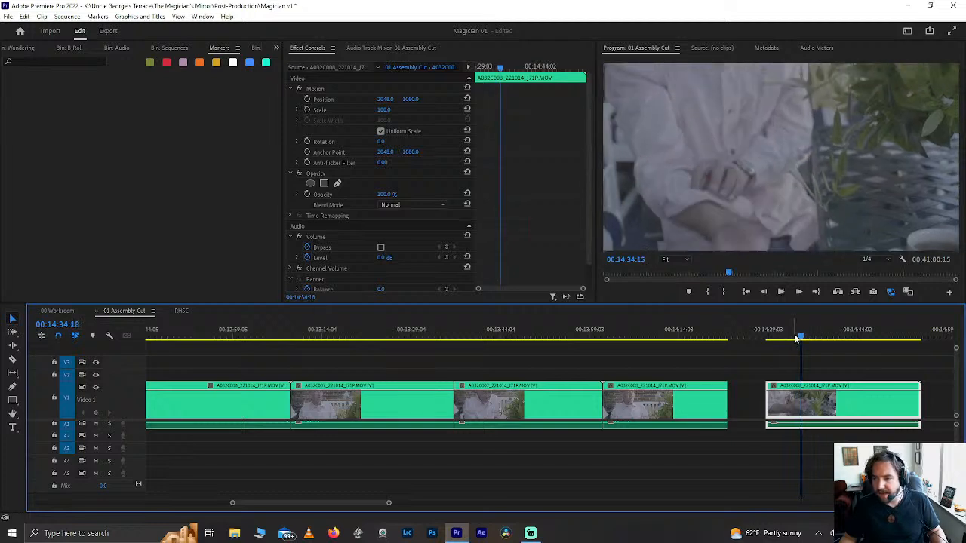
{"action": "left_click", "coordinate": [796, 338]}
{"action": "key", "text": "space"}
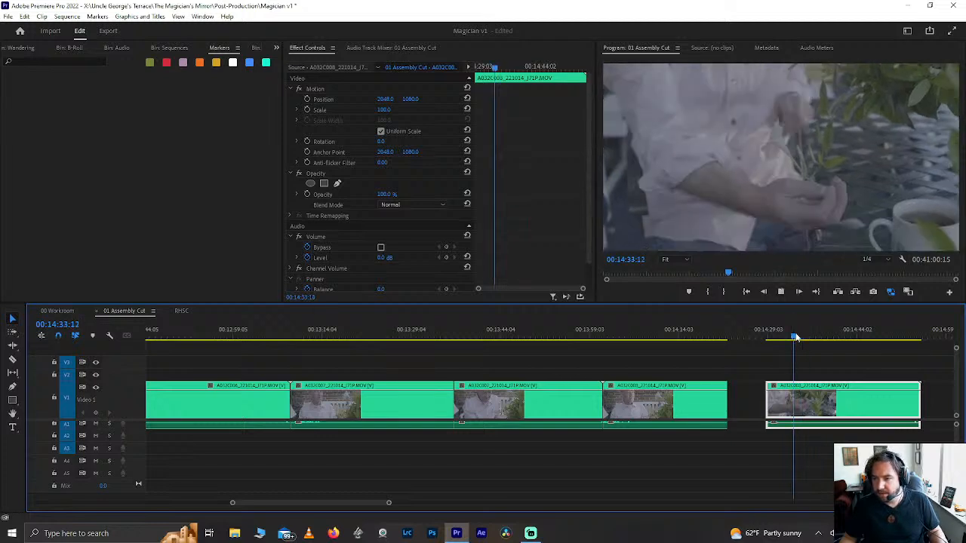
{"action": "key", "text": "space"}
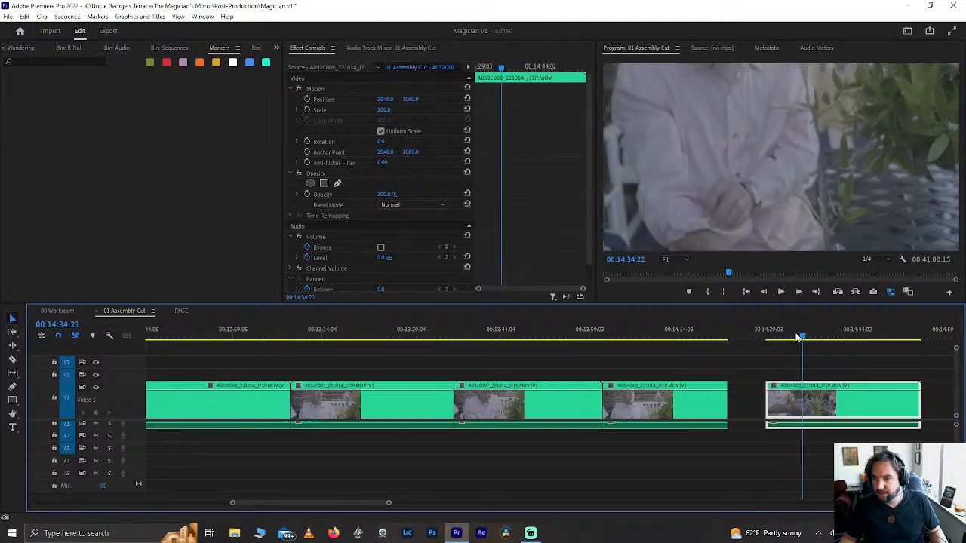
Step: Find the frame where the camera leaves the hands and split the A032C008 clip at 00:14:34:13
{"action": "key", "text": "Right"}
{"action": "key", "text": "Right"}
{"action": "key", "text": "Right"}
{"action": "key", "text": "Right"}
{"action": "key", "text": "Right"}
{"action": "key", "text": "Right"}
{"action": "key", "text": "Right"}
{"action": "key", "text": "Right"}
{"action": "key", "text": "Right"}
{"action": "key", "text": "Right"}
{"action": "key", "text": "Right"}
{"action": "key", "text": "Right"}
{"action": "key", "text": "Right"}
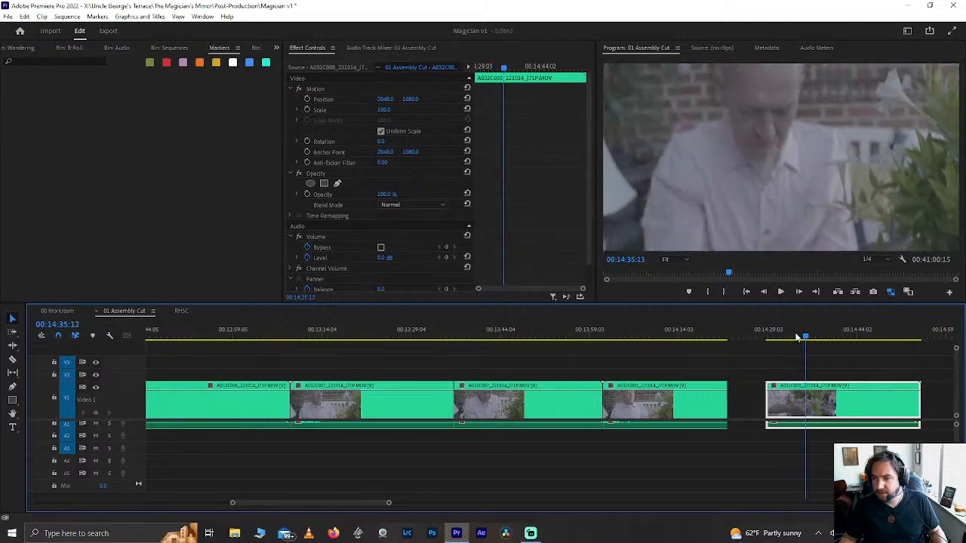
{"action": "key", "text": "Left"}
{"action": "key", "text": "Left"}
{"action": "key", "text": "Left"}
{"action": "key", "text": "Left"}
{"action": "key", "text": "Left"}
{"action": "key", "text": "Left"}
{"action": "key", "text": "Left"}
{"action": "key", "text": "Left"}
{"action": "key", "text": "Left"}
{"action": "key", "text": "Left"}
{"action": "key", "text": "Left"}
{"action": "key", "text": "Left"}
{"action": "key", "text": "Left"}
{"action": "key", "text": "Left"}
{"action": "key", "text": "Left"}
{"action": "key", "text": "Left"}
{"action": "key", "text": "Left"}
{"action": "key", "text": "Left"}
{"action": "key", "text": "Left"}
{"action": "key", "text": "Left"}
{"action": "key", "text": "Right"}
{"action": "key", "text": "ctrl+k"}
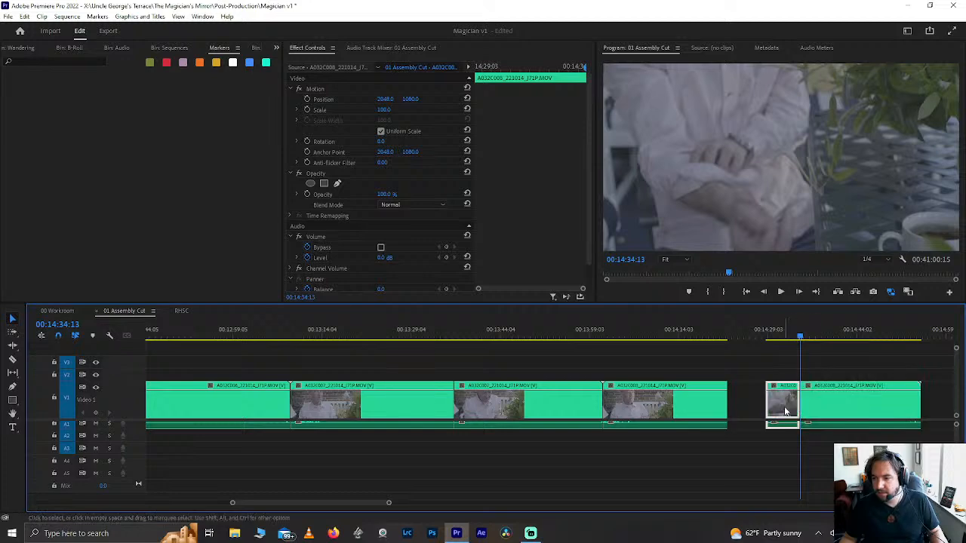
Step: Slip the hand clip that follows the gardening clip by about +00:00:04:10, keeping its position in the sequence
{"action": "scroll", "coordinate": [783, 413], "scroll_direction": "down", "scroll_amount": 3}
{"action": "scroll", "coordinate": [783, 412], "scroll_direction": "up", "scroll_amount": 10}
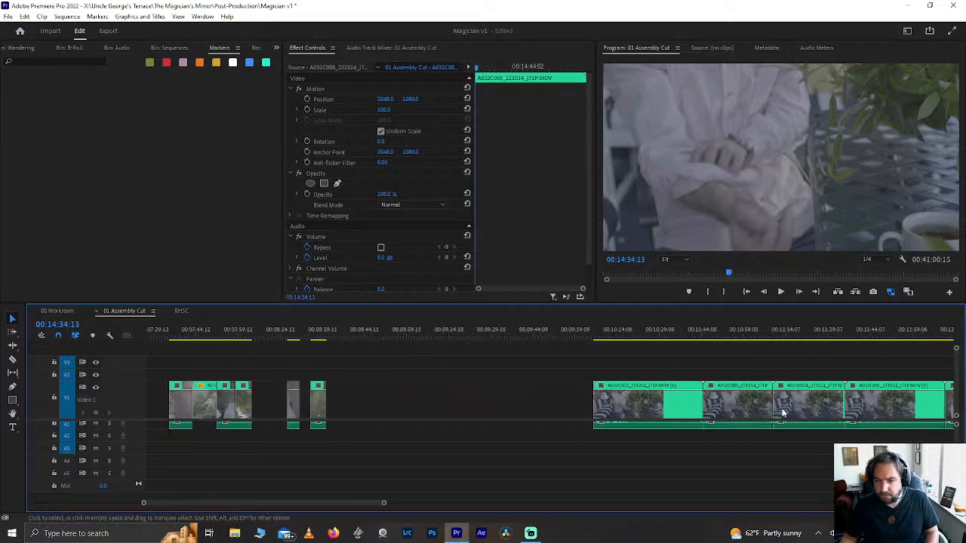
{"action": "scroll", "coordinate": [492, 367], "scroll_direction": "up", "scroll_amount": 4}
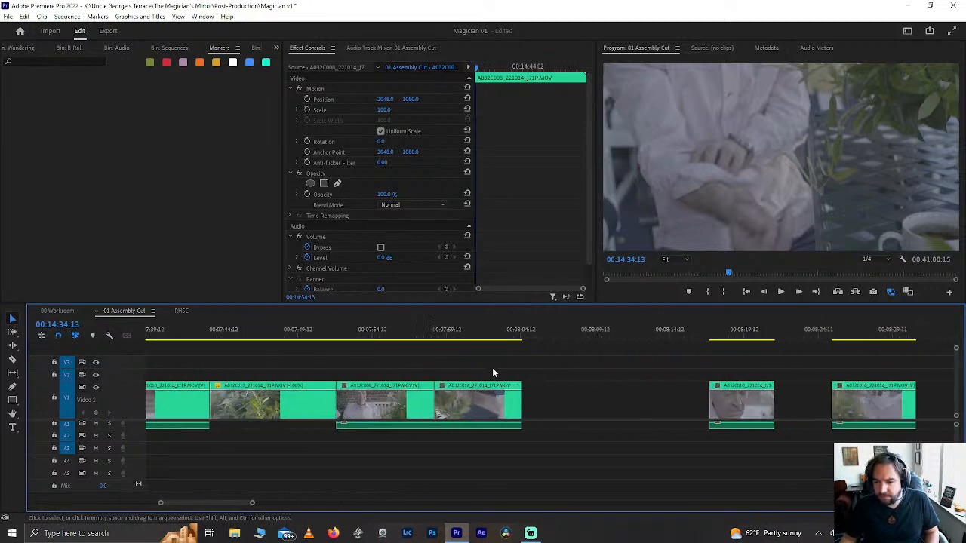
{"action": "left_click", "coordinate": [482, 402]}
{"action": "scroll", "coordinate": [482, 401], "scroll_direction": "down", "scroll_amount": 2}
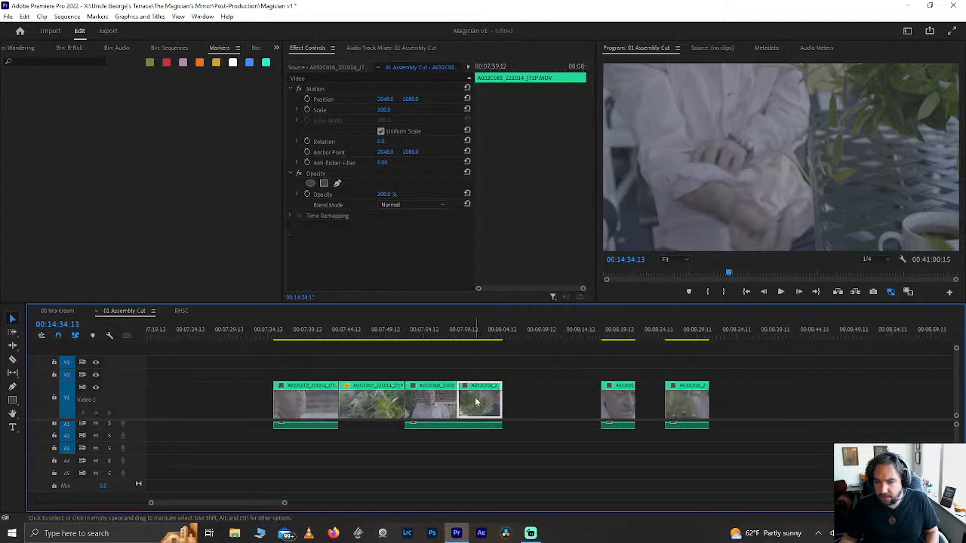
{"action": "scroll", "coordinate": [475, 403], "scroll_direction": "up", "scroll_amount": 2}
{"action": "key", "text": "y"}
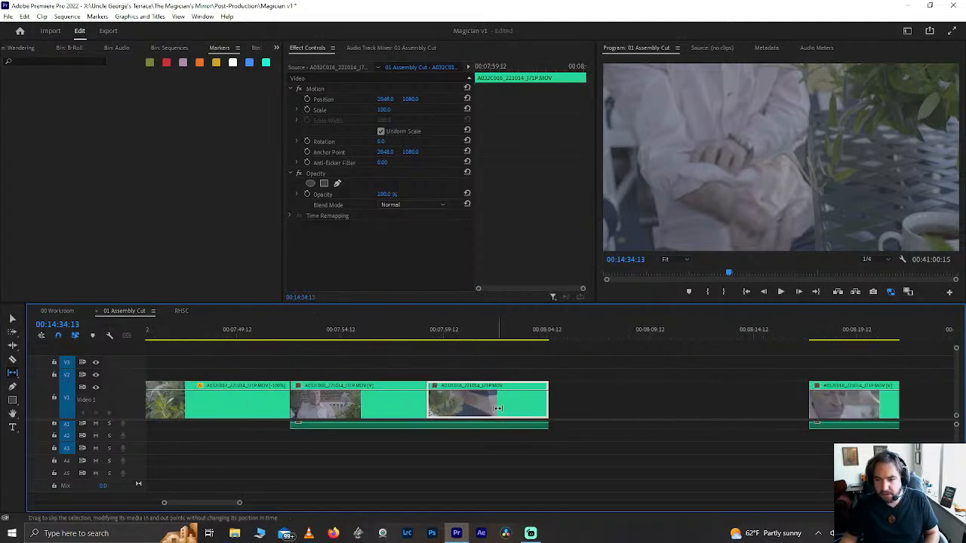
{"action": "left_click_drag", "start_coordinate": [499, 410], "coordinate": [590, 393]}
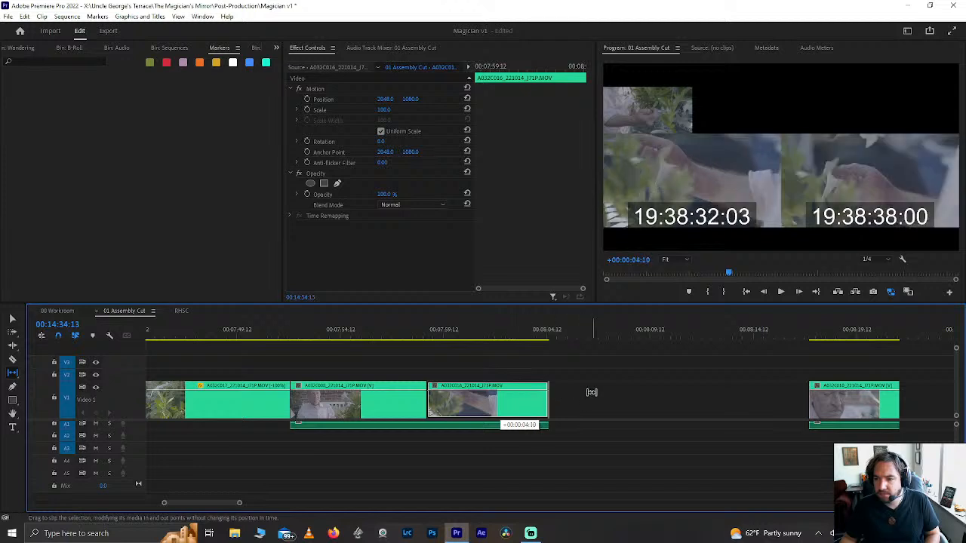
{"action": "left_click_drag", "start_coordinate": [591, 393], "coordinate": [596, 390]}
Step: Play the slipped hand shot and review the run from the flower clip through the gardening clip into it
{"action": "left_click", "coordinate": [425, 339]}
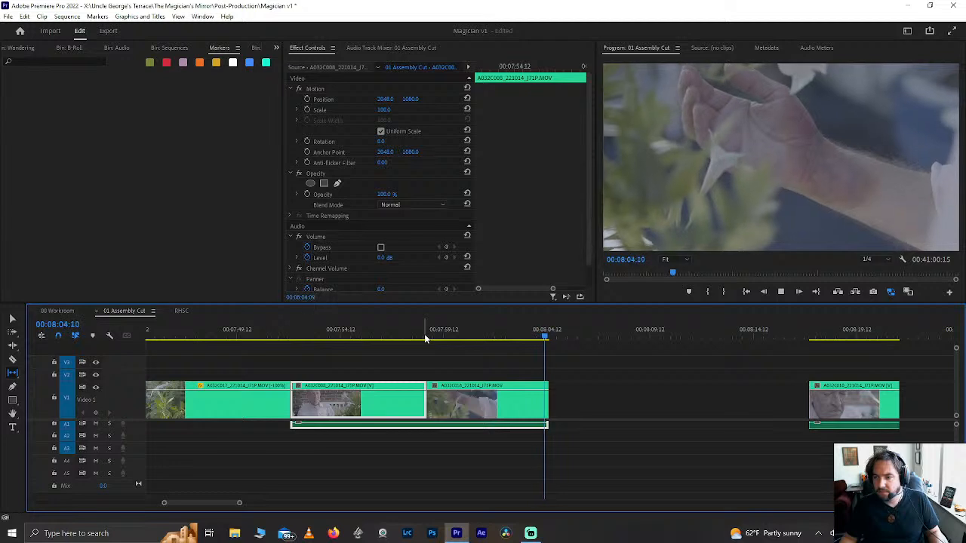
{"action": "left_click_drag", "start_coordinate": [424, 339], "coordinate": [543, 319]}
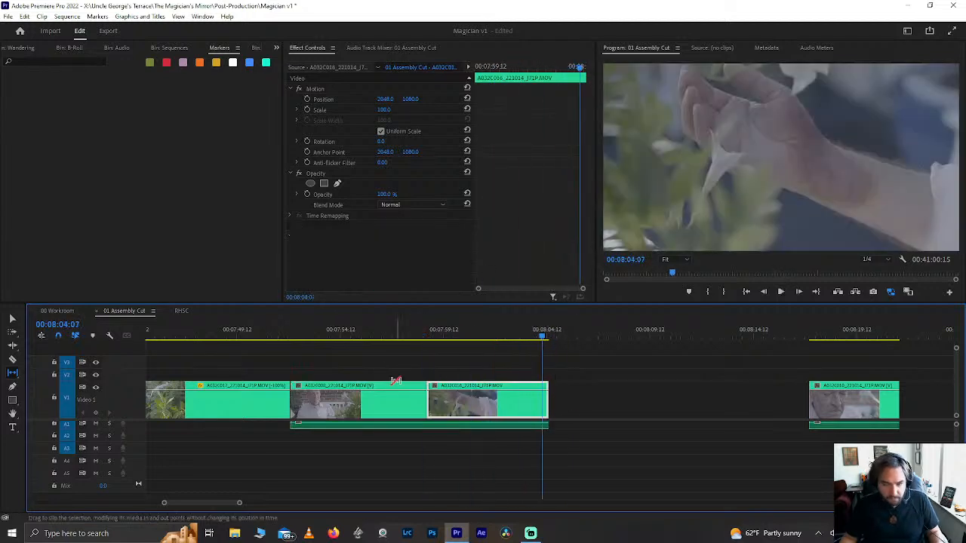
{"action": "left_click", "coordinate": [269, 336]}
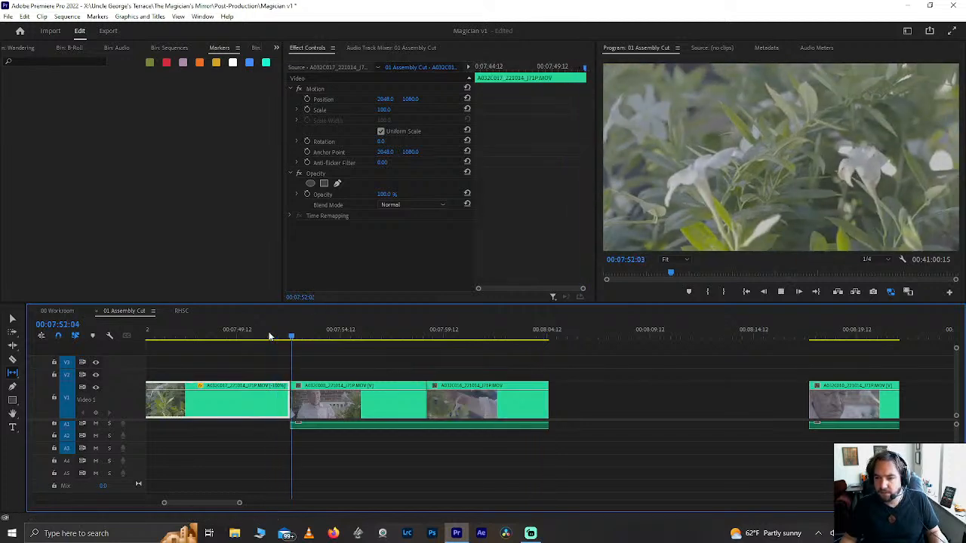
{"action": "key", "text": "space"}
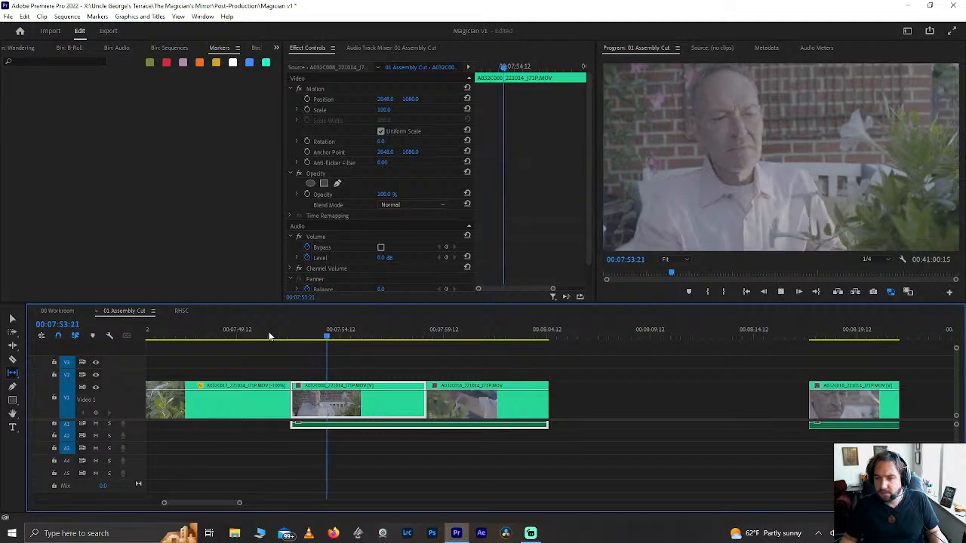
{"action": "key", "text": "space"}
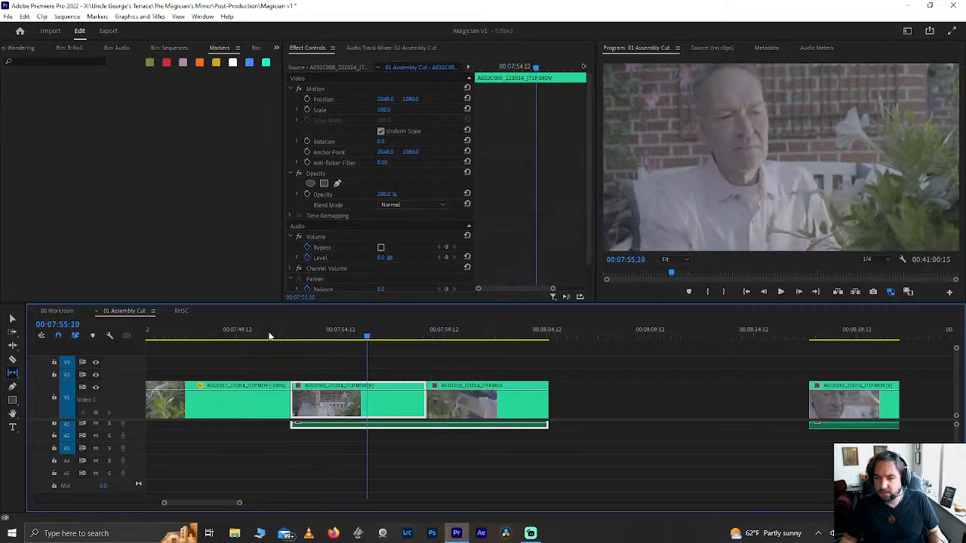
{"action": "left_click", "coordinate": [344, 336]}
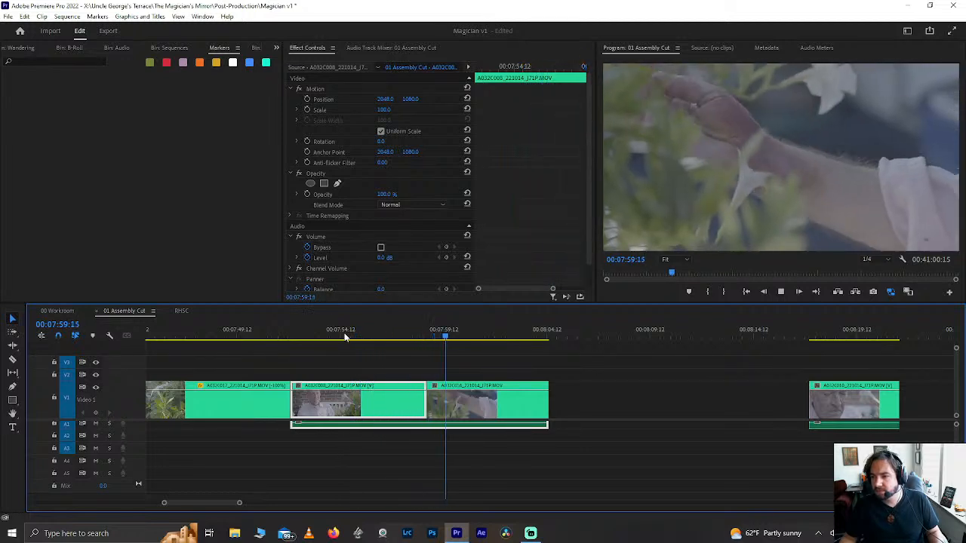
{"action": "key", "text": "space"}
{"action": "left_click_drag", "start_coordinate": [374, 329], "coordinate": [386, 329]}
{"action": "key", "text": "space"}
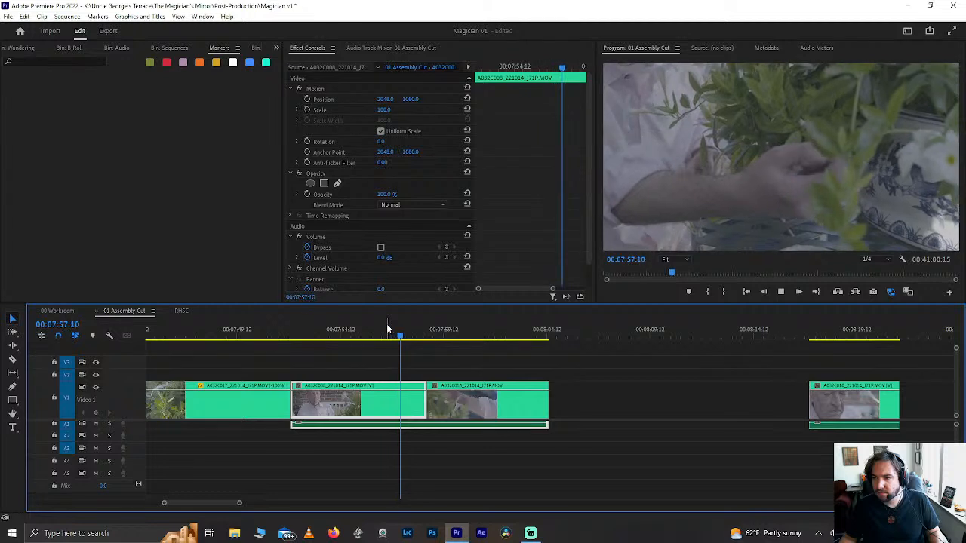
Step: Try to split the gardening clip at 00:07:57:19 and to trim its end back toward that frame
{"action": "key", "text": "space"}
{"action": "key", "text": "Right"}
{"action": "key", "text": "Right"}
{"action": "key", "text": "Right"}
{"action": "key", "text": "Right"}
{"action": "key", "text": "Right"}
{"action": "key", "text": "Right"}
{"action": "key", "text": "Right"}
{"action": "key", "text": "Right"}
{"action": "key", "text": "Right"}
{"action": "key", "text": "Right"}
{"action": "key", "text": "Right"}
{"action": "key", "text": "Right"}
{"action": "key", "text": "Right"}
{"action": "key", "text": "Right"}
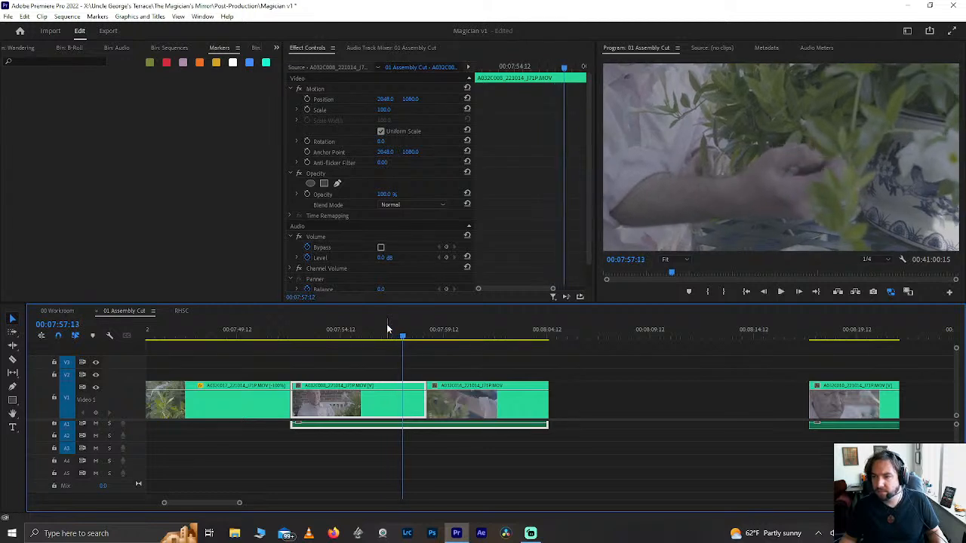
{"action": "key", "text": "Right"}
{"action": "key", "text": "Right"}
{"action": "key", "text": "ctrl+k"}
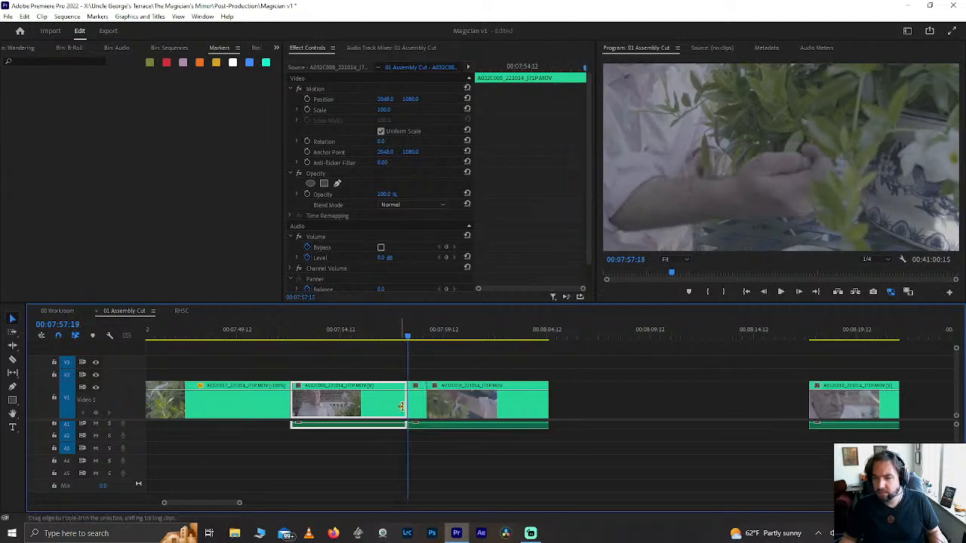
{"action": "key", "text": "ctrl+z"}
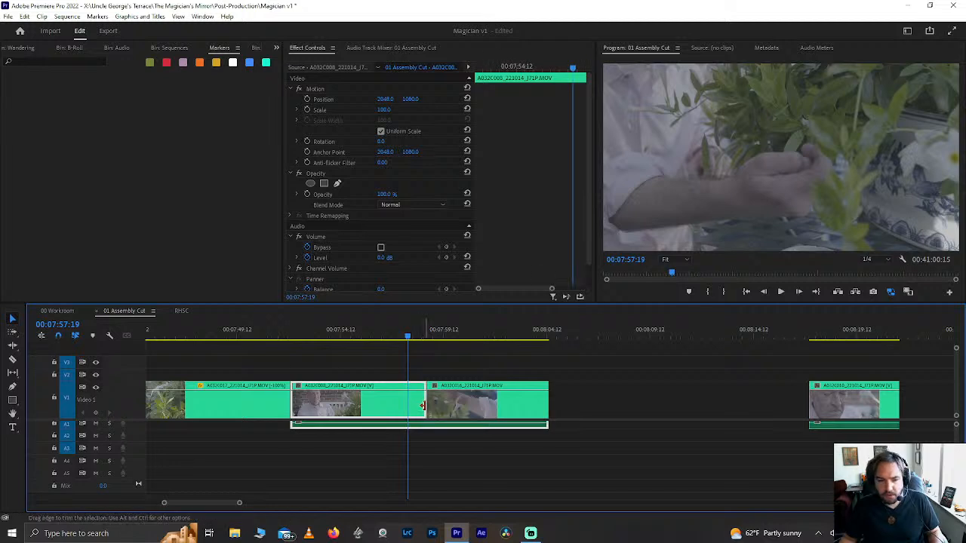
{"action": "left_click_drag", "start_coordinate": [418, 406], "coordinate": [403, 411]}
{"action": "key", "text": "ctrl+z"}
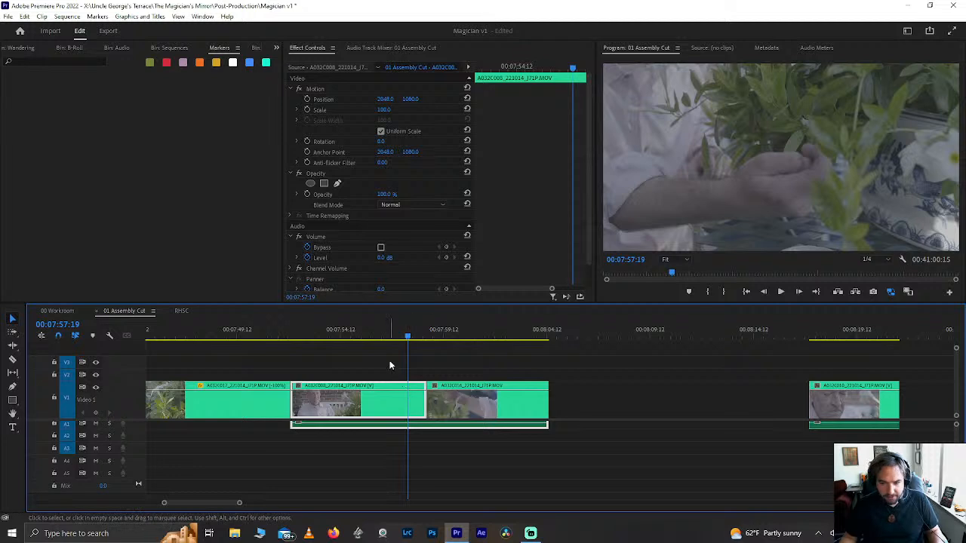
Step: Unlink the gardening clip from its audio, trim its video end back to 00:07:57:19 and close the gap before the hand clip
{"action": "left_click", "coordinate": [391, 365]}
{"action": "left_click", "coordinate": [392, 398]}
{"action": "key", "text": "ctrl+l"}
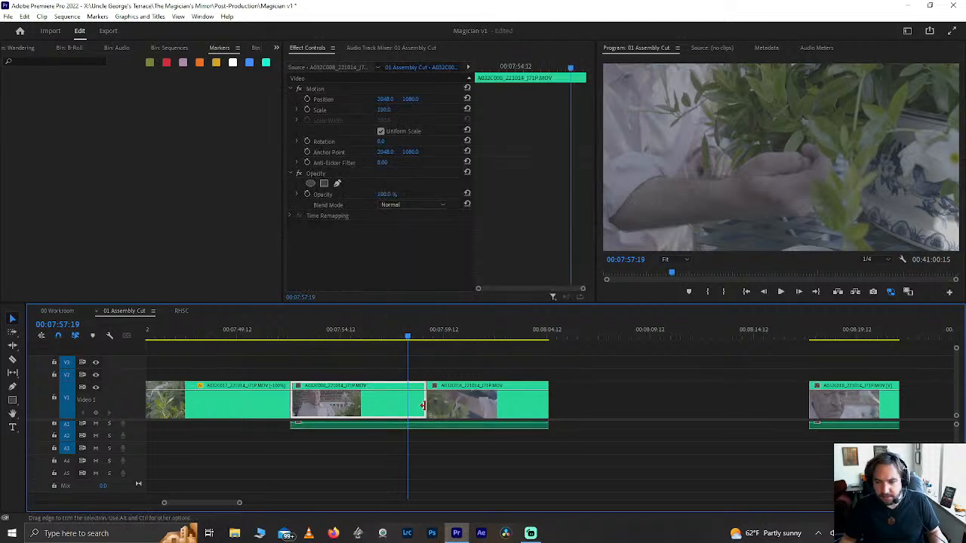
{"action": "left_click_drag", "start_coordinate": [422, 406], "coordinate": [408, 408]}
{"action": "left_click", "coordinate": [419, 407]}
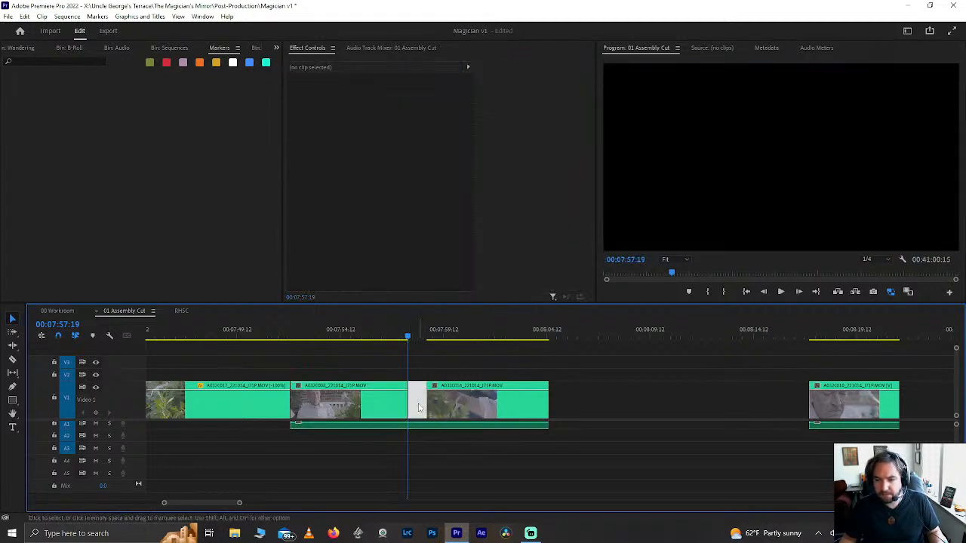
{"action": "key", "text": "Delete"}
Step: Ripple-trim the start of the hand clip to 00:07:58:04, keeping it butted against the gardening clip
{"action": "key", "text": "space"}
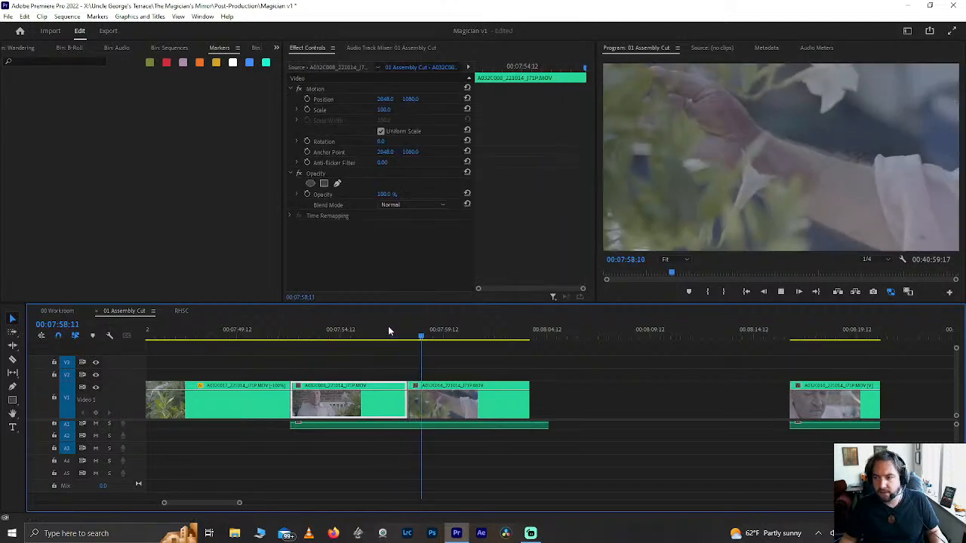
{"action": "left_click", "coordinate": [414, 333]}
{"action": "mouse_move", "coordinate": [414, 333]}
{"action": "left_mouse_down"}
{"action": "mouse_move", "coordinate": [425, 333]}
{"action": "mouse_move", "coordinate": [415, 334]}
{"action": "left_mouse_up"}
{"action": "left_click_drag", "start_coordinate": [414, 405], "coordinate": [424, 403]}
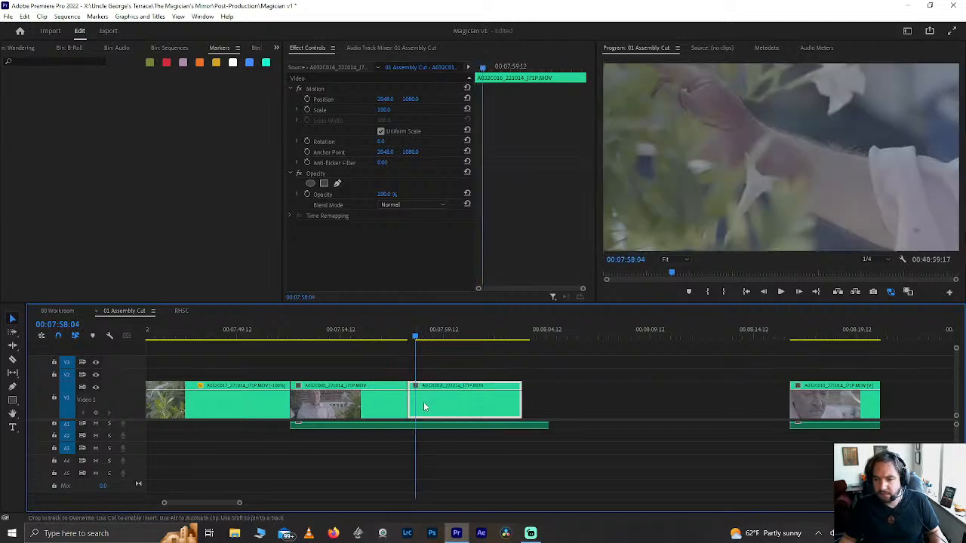
Step: Play across the tightened cut and trim the A1 audio back to the end of the hand clip
{"action": "left_click", "coordinate": [408, 328]}
{"action": "key", "text": "space"}
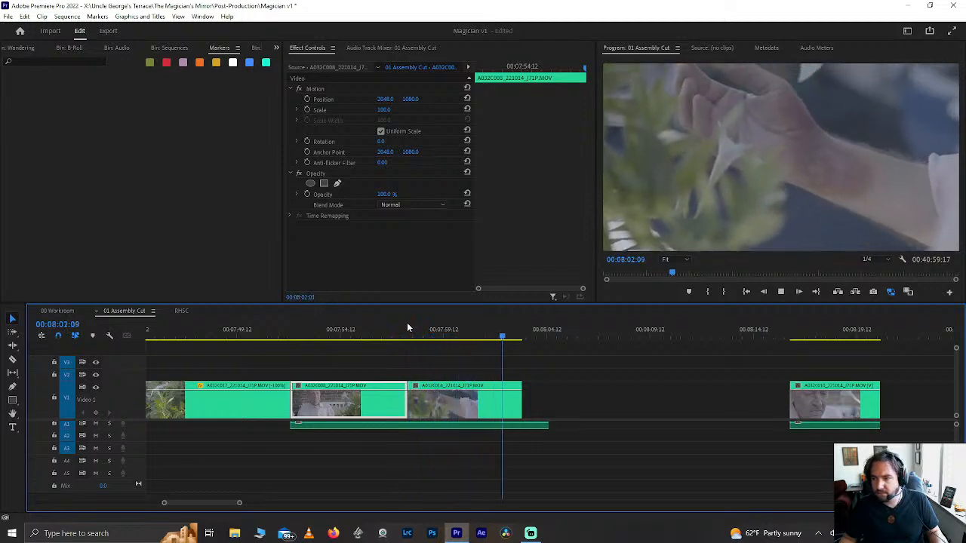
{"action": "key", "text": "space"}
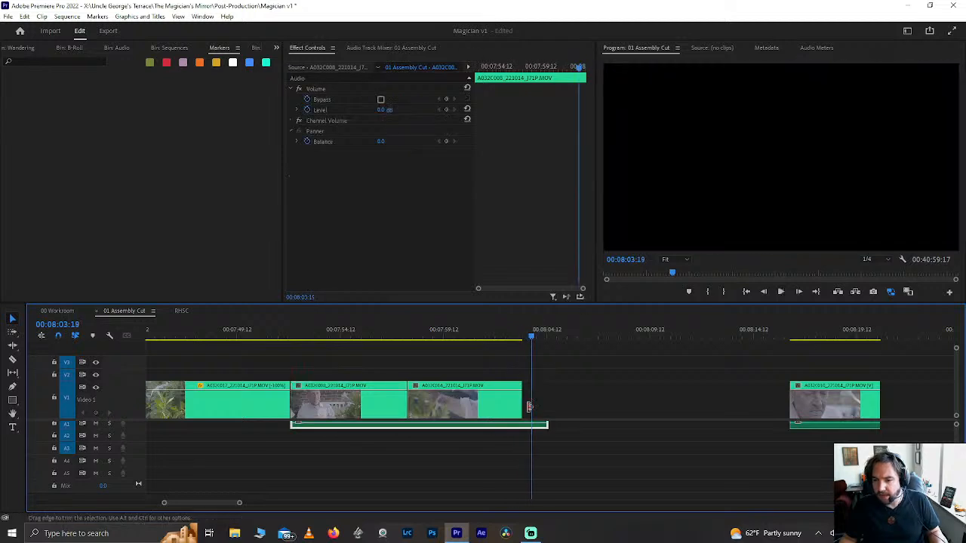
{"action": "left_click", "coordinate": [558, 398]}
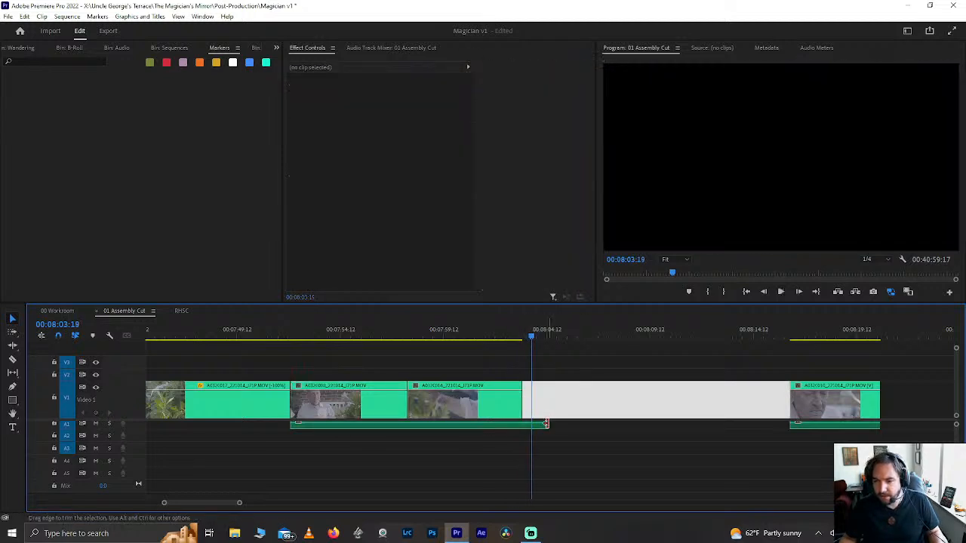
{"action": "left_click_drag", "start_coordinate": [545, 424], "coordinate": [525, 426]}
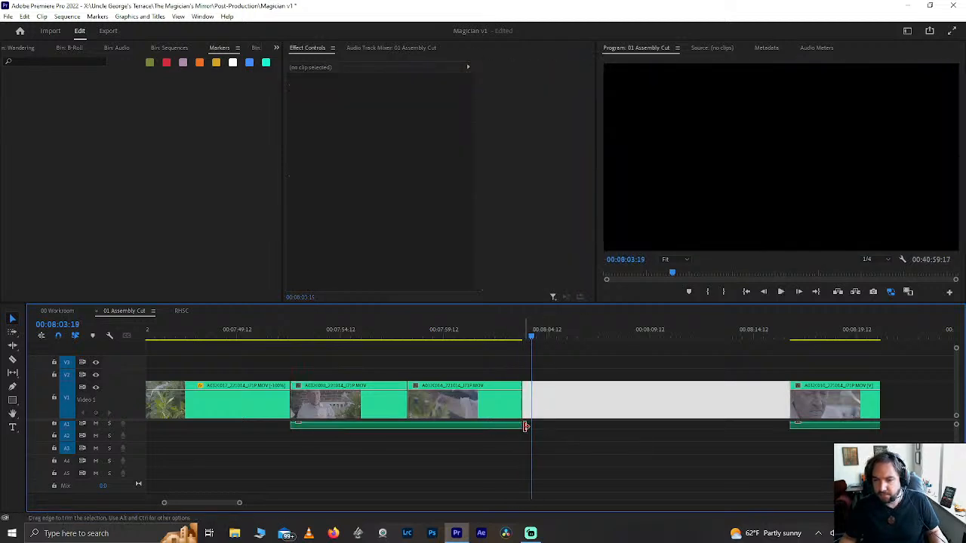
Step: Save the project and play from the end of the flower clip through the gardening shot into the hand shot
{"action": "left_click", "coordinate": [288, 330]}
{"action": "key", "text": "ctrl+s"}
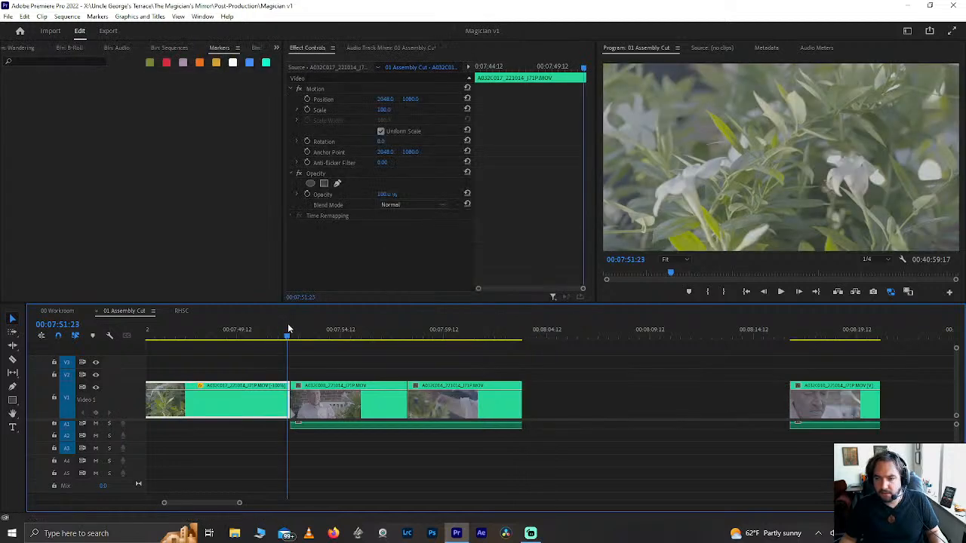
{"action": "key", "text": "space"}
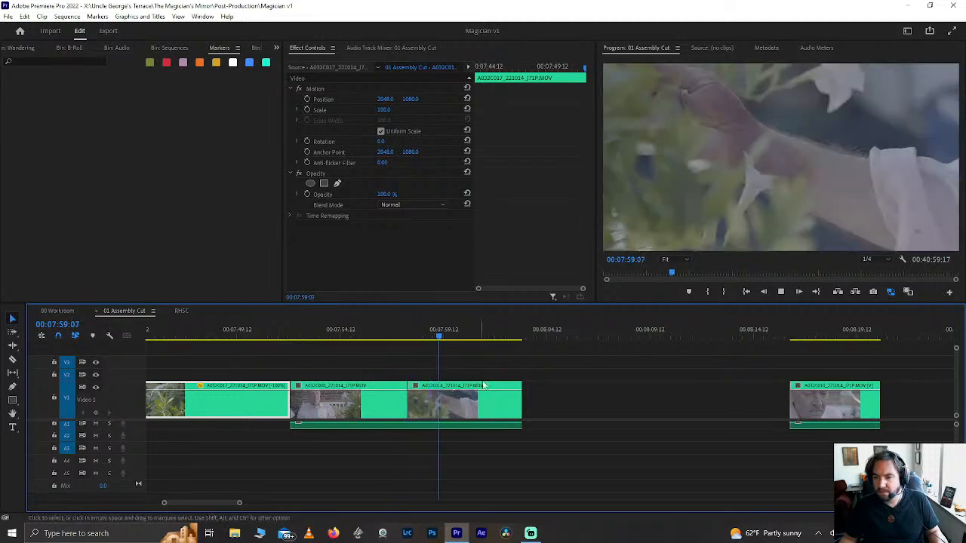
{"action": "left_click_drag", "start_coordinate": [407, 334], "coordinate": [394, 334]}
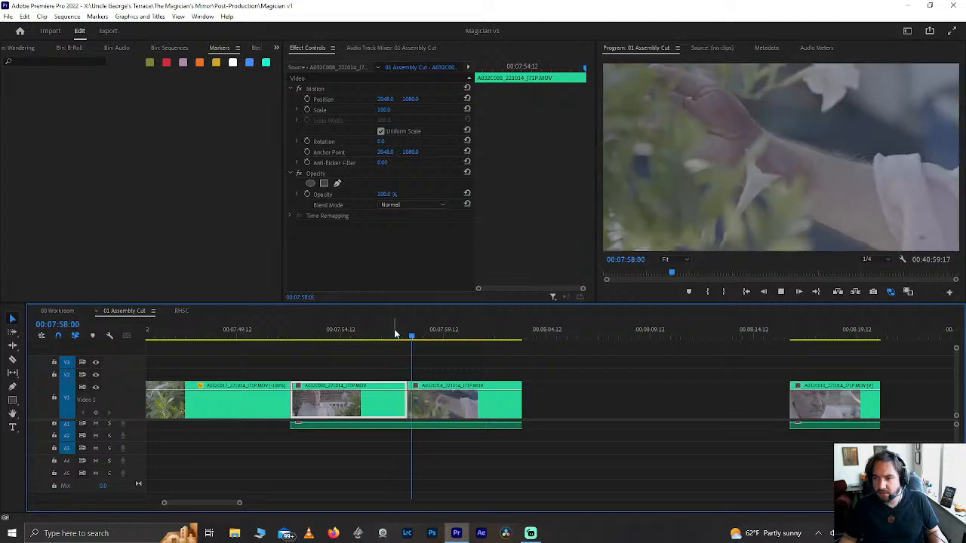
{"action": "left_click", "coordinate": [477, 427]}
{"action": "key", "text": "ctrl+s"}
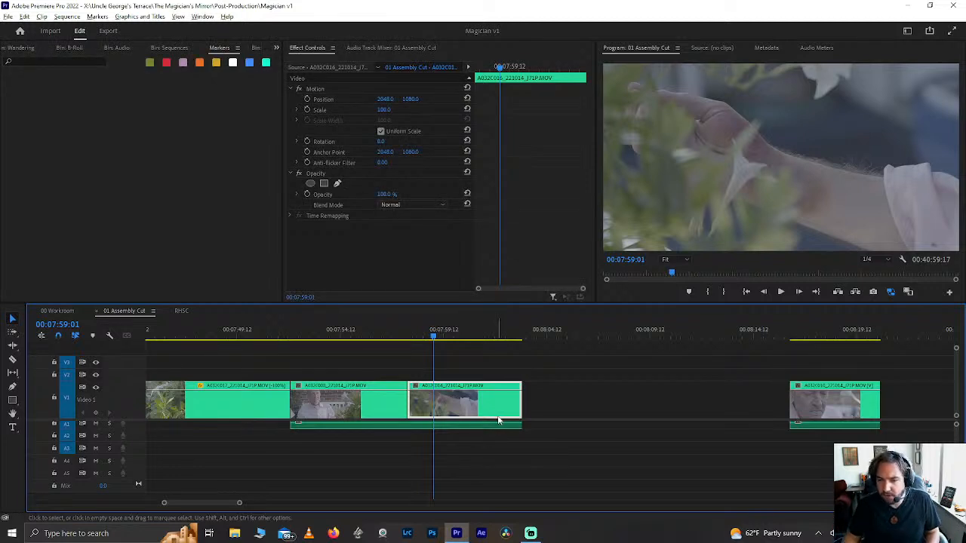
Step: Scrub between the gardening clip and the hand clip to compare the action on both sides of the cut
{"action": "scroll", "coordinate": [498, 419], "scroll_direction": "down", "scroll_amount": 3}
{"action": "scroll", "coordinate": [498, 420], "scroll_direction": "down", "scroll_amount": 3}
{"action": "scroll", "coordinate": [497, 417], "scroll_direction": "up", "scroll_amount": 5}
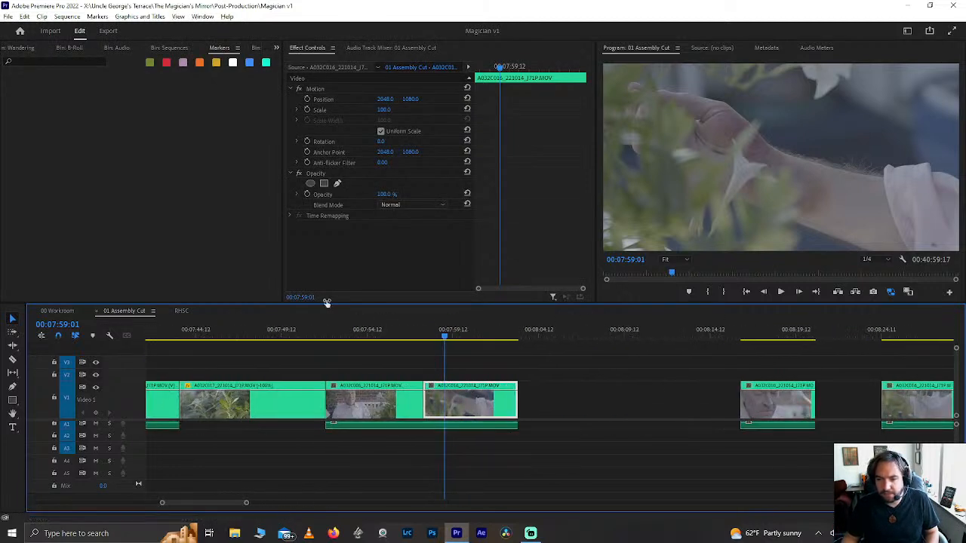
{"action": "left_click", "coordinate": [360, 326]}
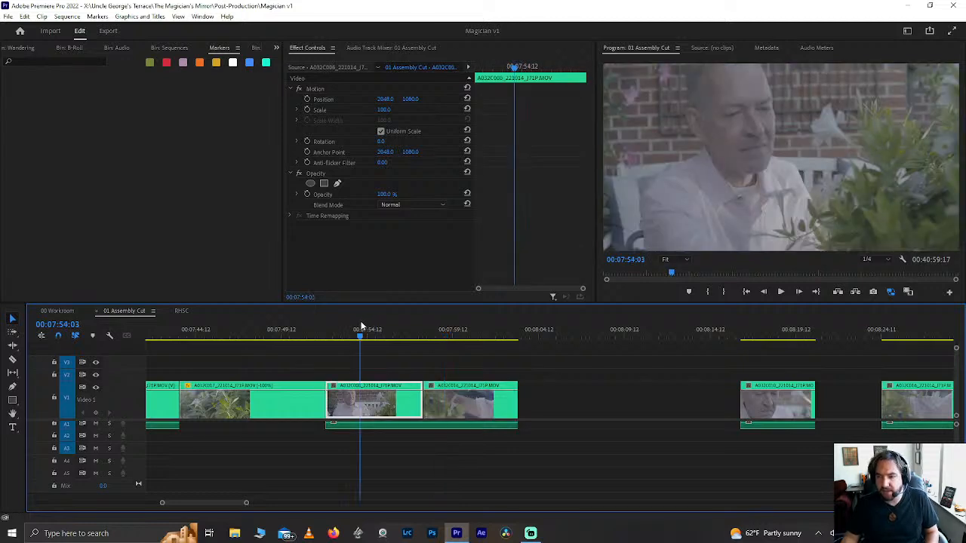
{"action": "left_click_drag", "start_coordinate": [413, 324], "coordinate": [443, 329]}
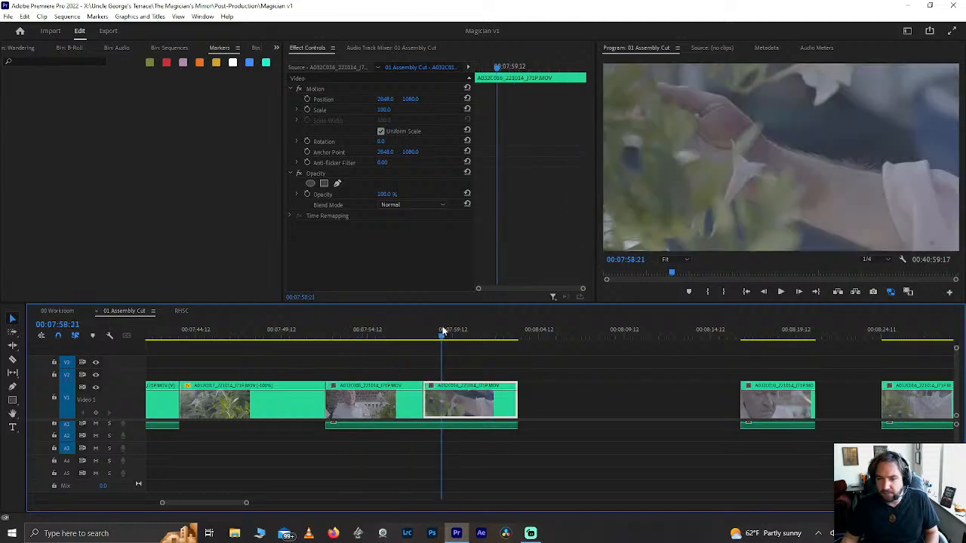
{"action": "left_click", "coordinate": [350, 332]}
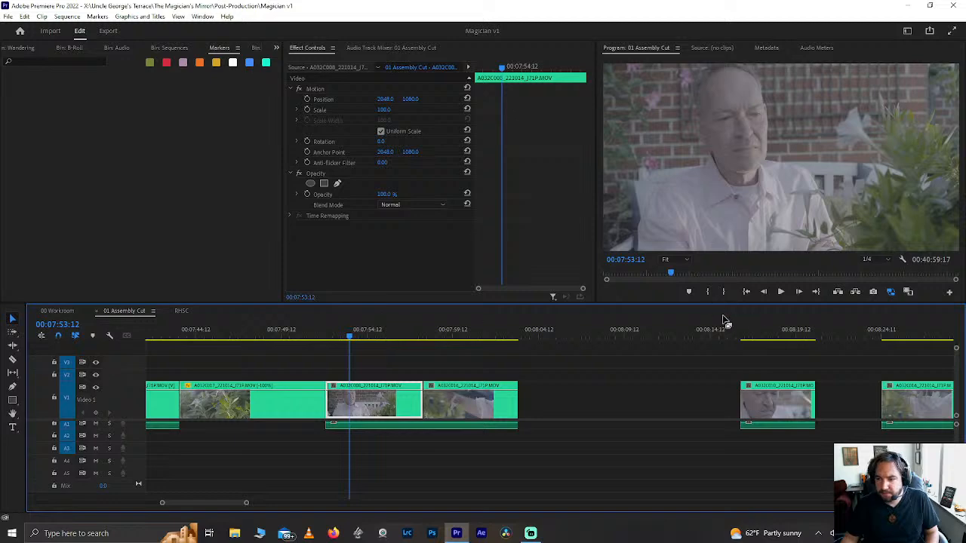
Step: Look through the A032C006 and A032C007 source takes further along the sequence for an alternative gardening shot
{"action": "scroll", "coordinate": [484, 407], "scroll_direction": "down", "scroll_amount": 5}
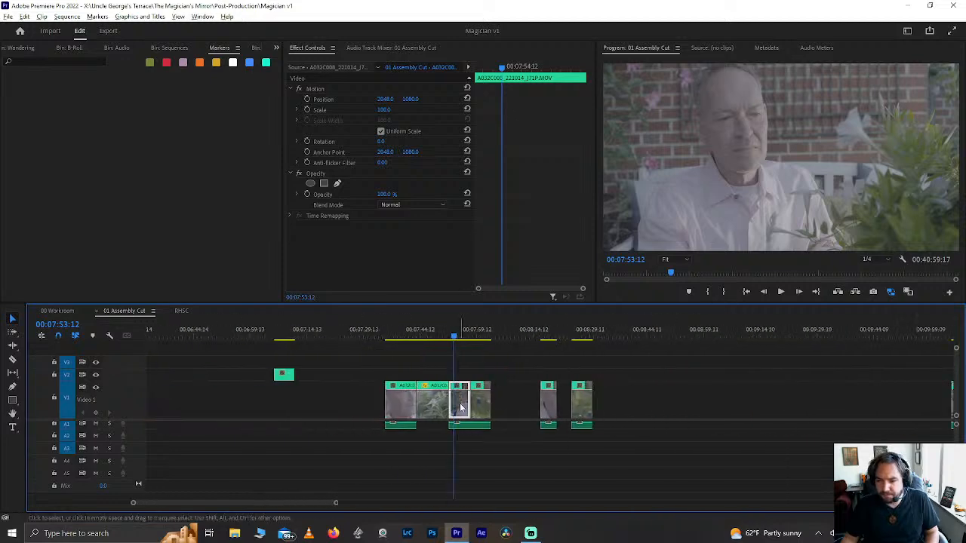
{"action": "scroll", "coordinate": [459, 403], "scroll_direction": "down", "scroll_amount": 10}
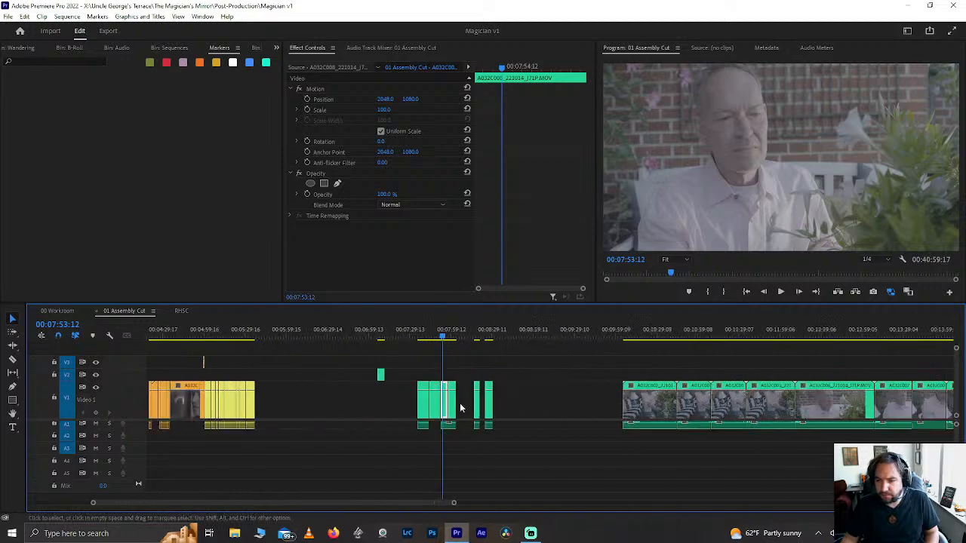
{"action": "left_click", "coordinate": [398, 330]}
{"action": "scroll", "coordinate": [395, 327], "scroll_direction": "up", "scroll_amount": 5}
{"action": "key", "text": "space"}
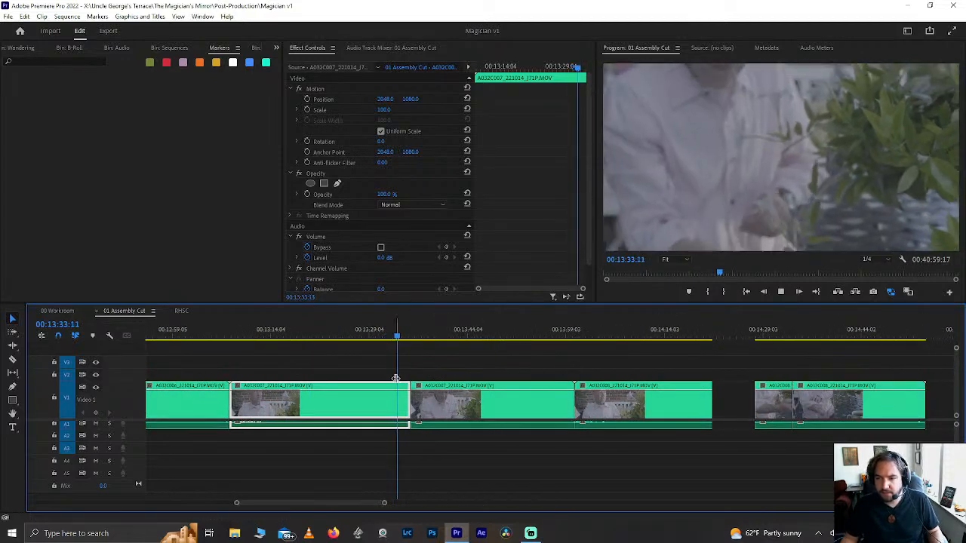
{"action": "key", "text": "space"}
{"action": "scroll", "coordinate": [395, 362], "scroll_direction": "up", "scroll_amount": 3}
{"action": "left_click", "coordinate": [533, 339]}
{"action": "scroll", "coordinate": [440, 339], "scroll_direction": "up", "scroll_amount": 5}
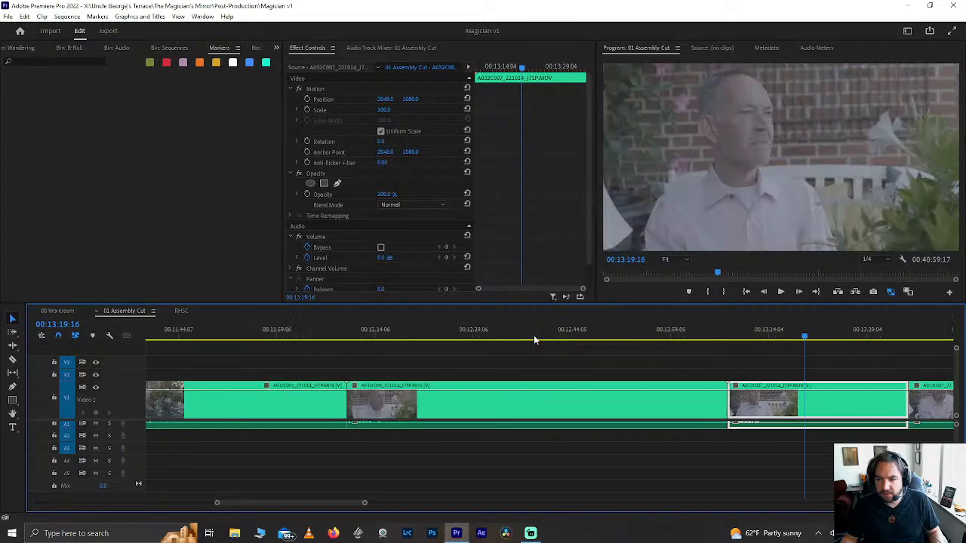
{"action": "left_click", "coordinate": [456, 332]}
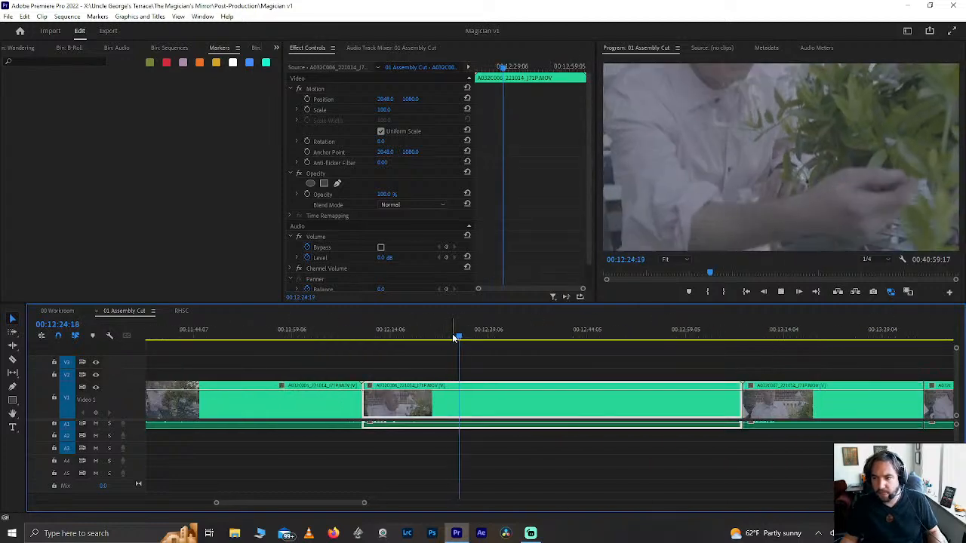
{"action": "left_click", "coordinate": [821, 332]}
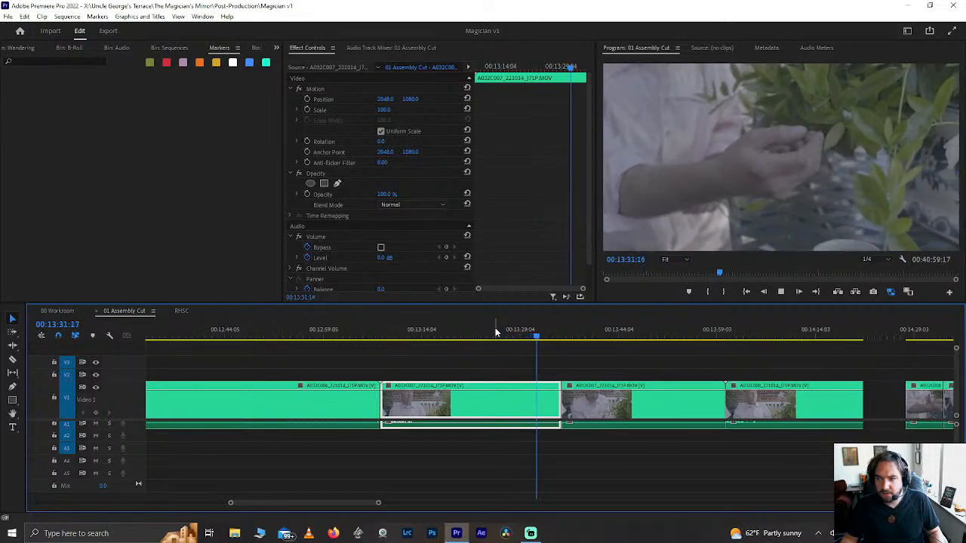
{"action": "left_click", "coordinate": [462, 335]}
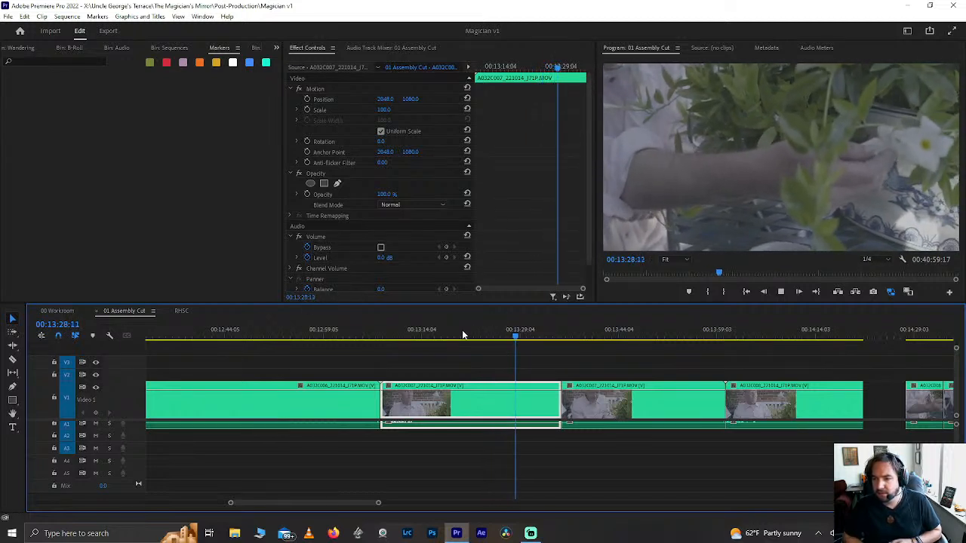
{"action": "key", "text": "space"}
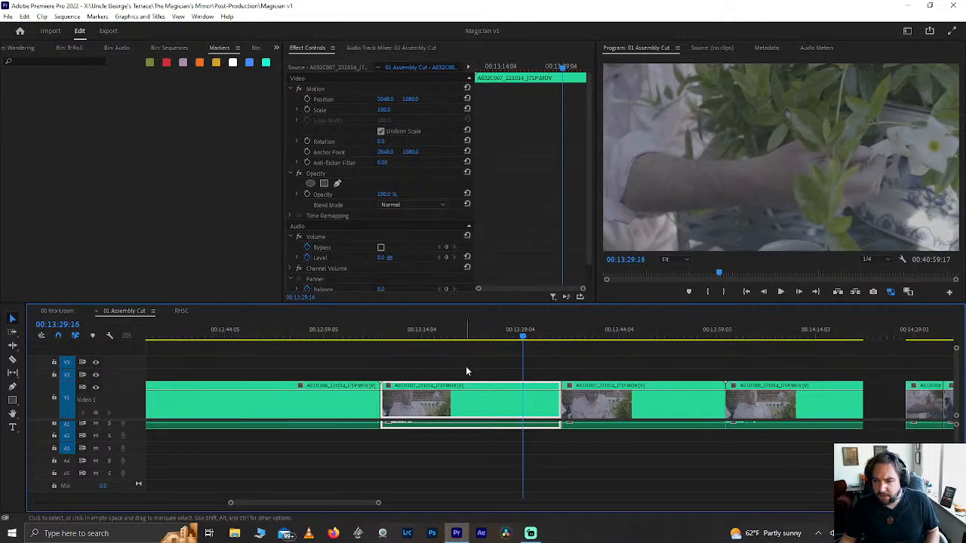
{"action": "scroll", "coordinate": [466, 366], "scroll_direction": "down", "scroll_amount": 2}
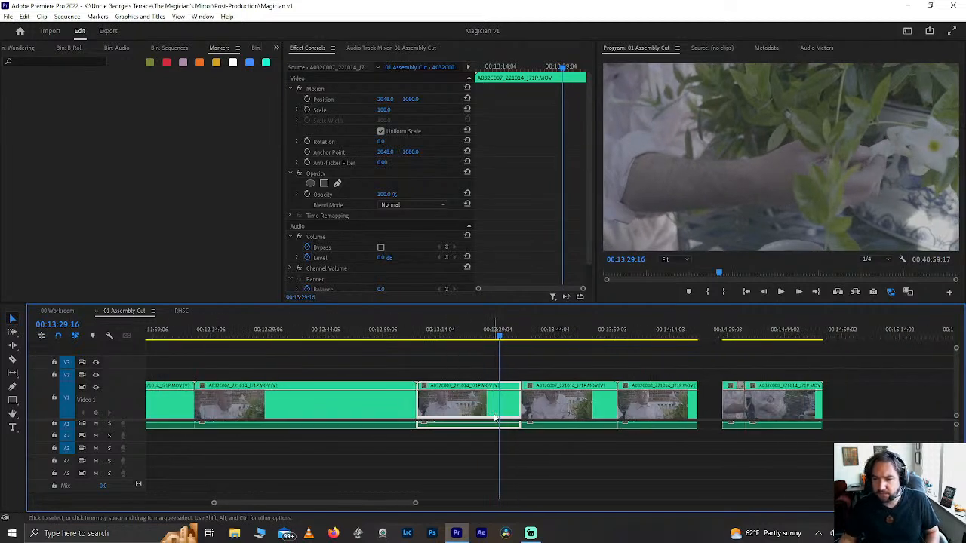
{"action": "key", "text": "Delete"}
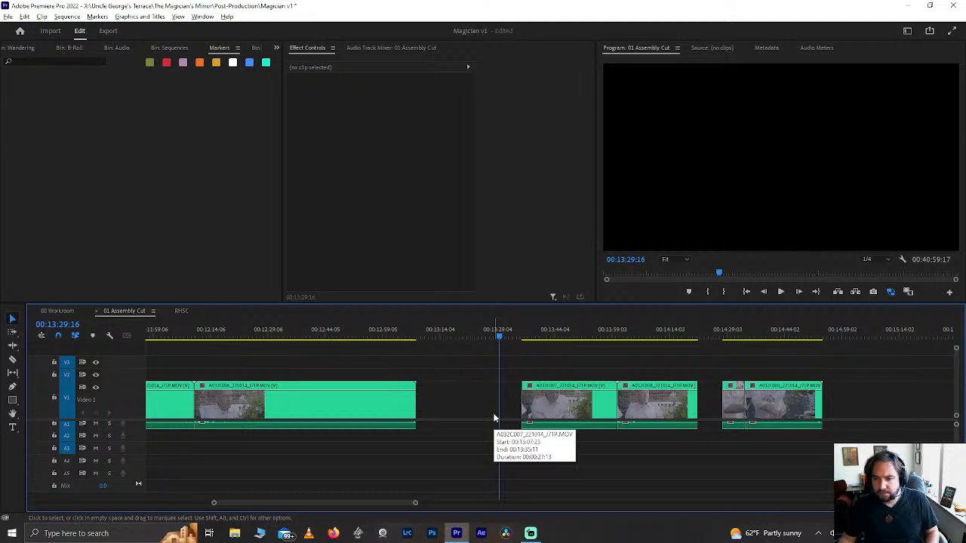
{"action": "scroll", "coordinate": [494, 417], "scroll_direction": "down", "scroll_amount": 1}
{"action": "key", "text": "ctrl+z"}
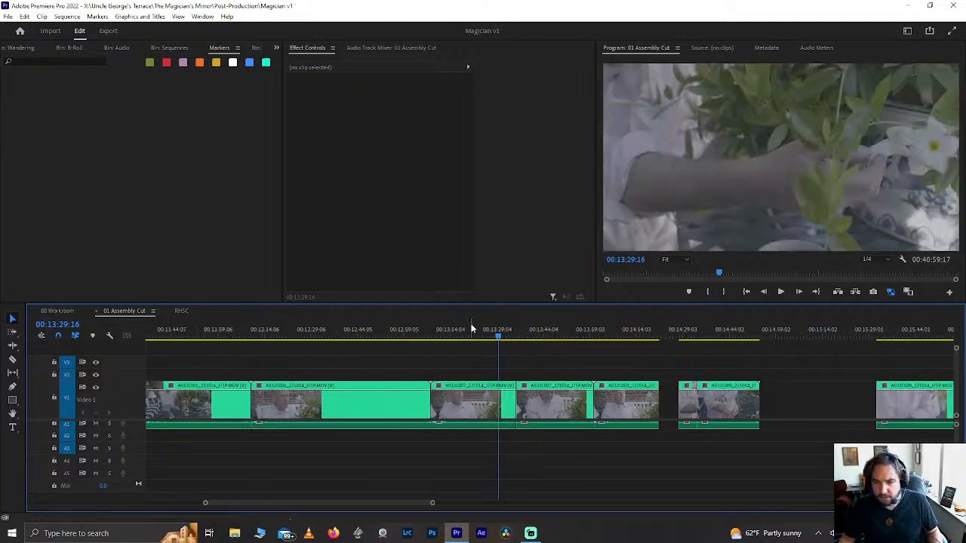
Step: Find the start of the wanted action in the first A032C007 clip frame by frame and split the clip at about 00:13:22:05
{"action": "left_click", "coordinate": [470, 329]}
{"action": "key", "text": "space"}
{"action": "scroll", "coordinate": [474, 343], "scroll_direction": "up", "scroll_amount": 4}
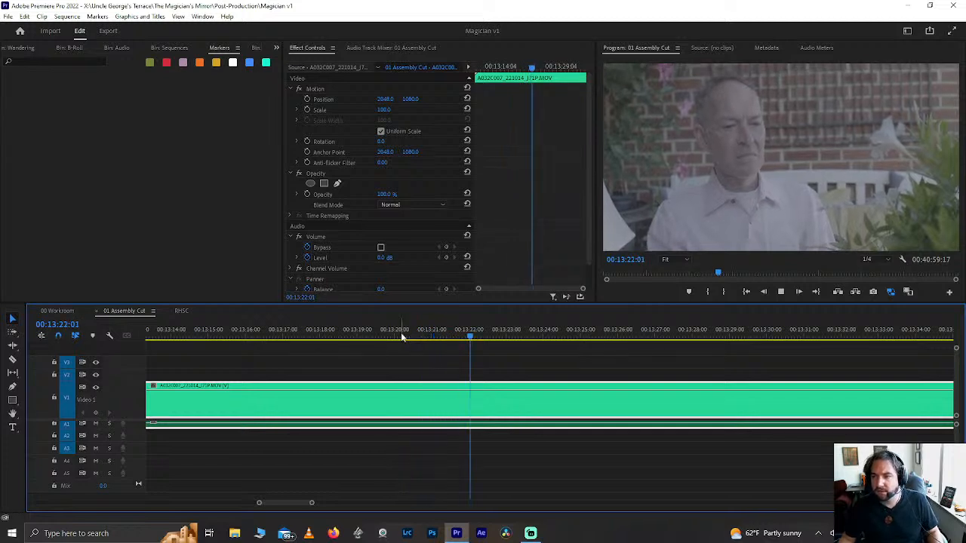
{"action": "key", "text": "space"}
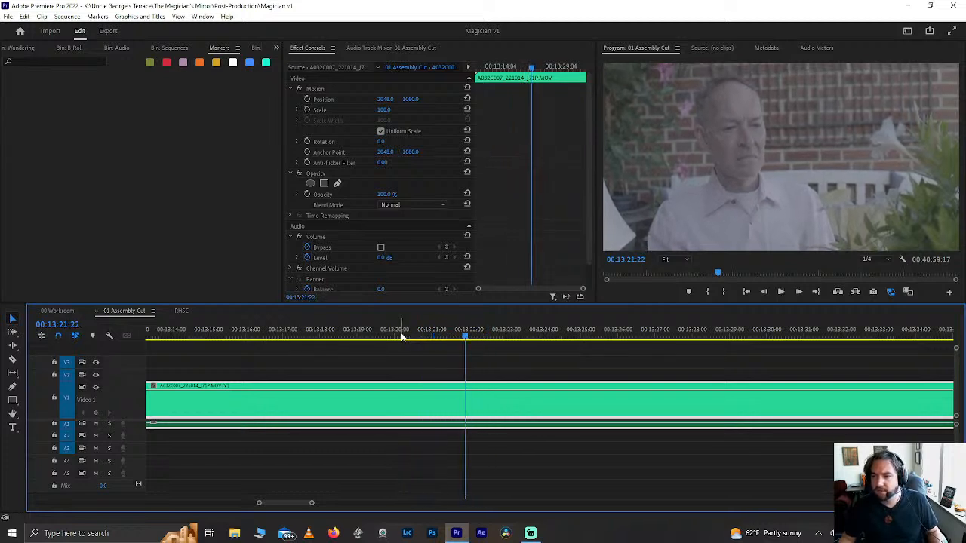
{"action": "key", "text": "Right"}
{"action": "key", "text": "Right"}
{"action": "key", "text": "Right"}
{"action": "key", "text": "Right"}
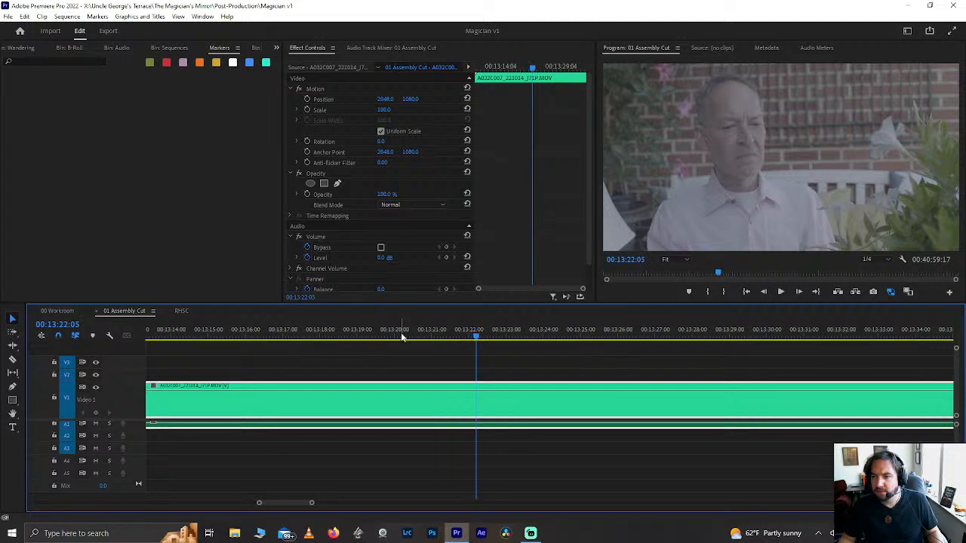
{"action": "key", "text": "Left"}
{"action": "key", "text": "Left"}
{"action": "key", "text": "Left"}
{"action": "key", "text": "Left"}
{"action": "key", "text": "Left"}
{"action": "key", "text": "Left"}
{"action": "key", "text": "Left"}
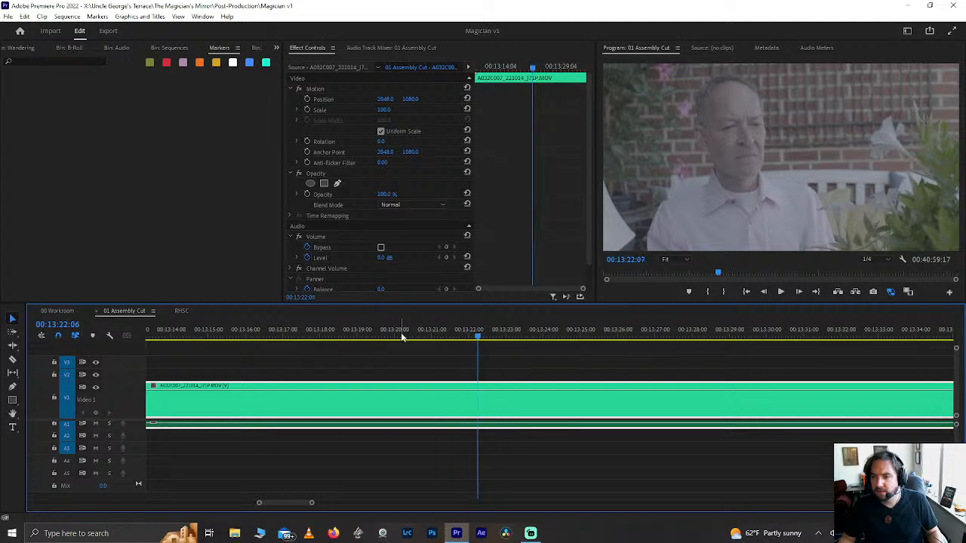
{"action": "key", "text": "ctrl+k"}
Step: Play the action through, split the A032C007 clip at 00:13:30:07, and delete the audio of the isolated section
{"action": "key", "text": "space"}
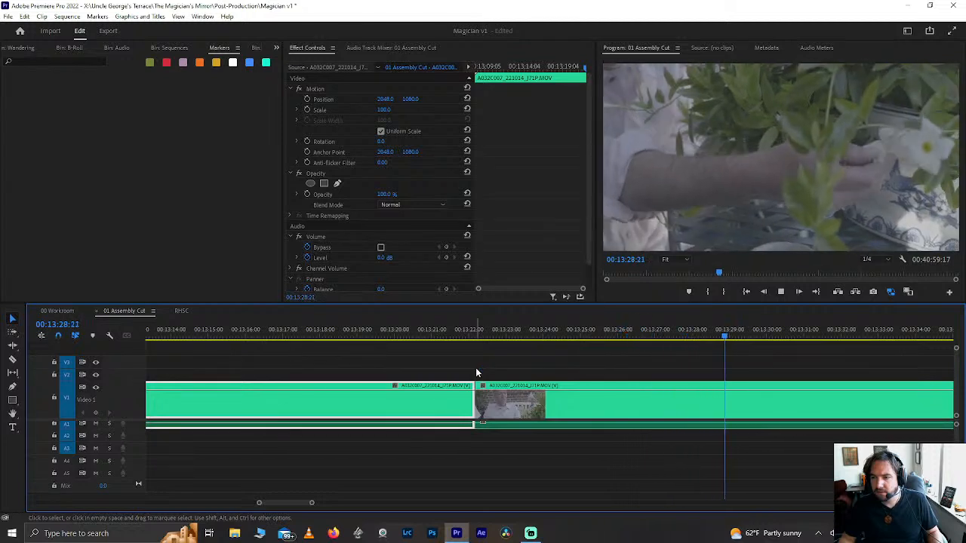
{"action": "key", "text": "space"}
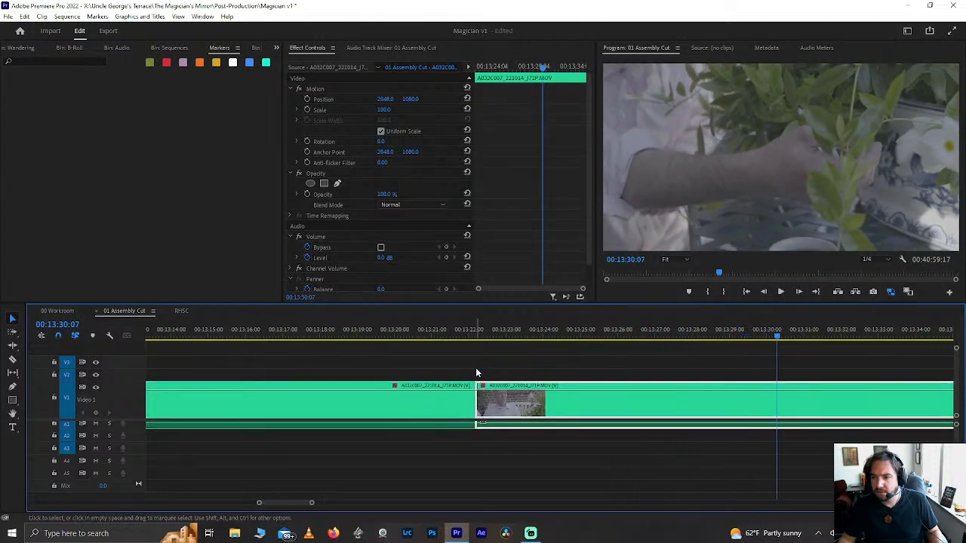
{"action": "key", "text": "ctrl+k"}
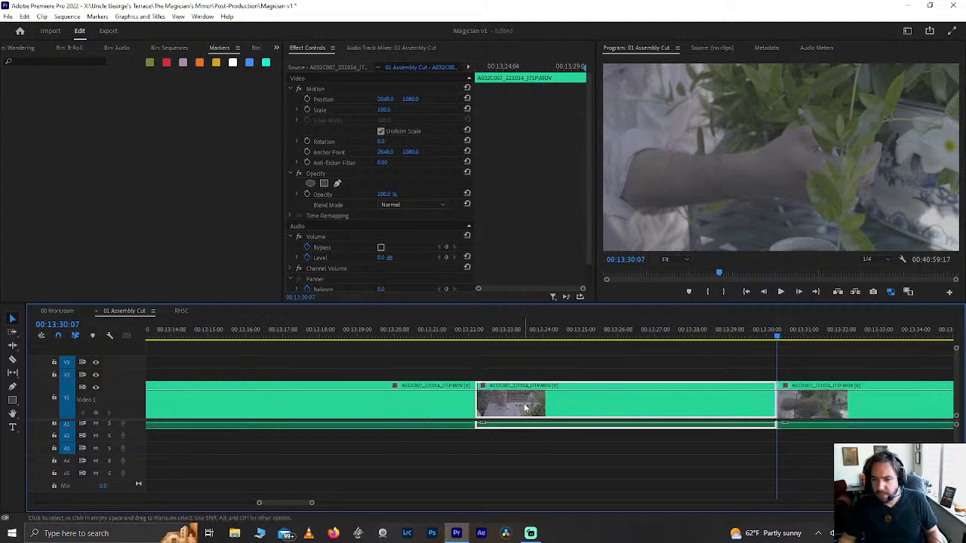
{"action": "left_click", "coordinate": [517, 424], "text": "alt"}
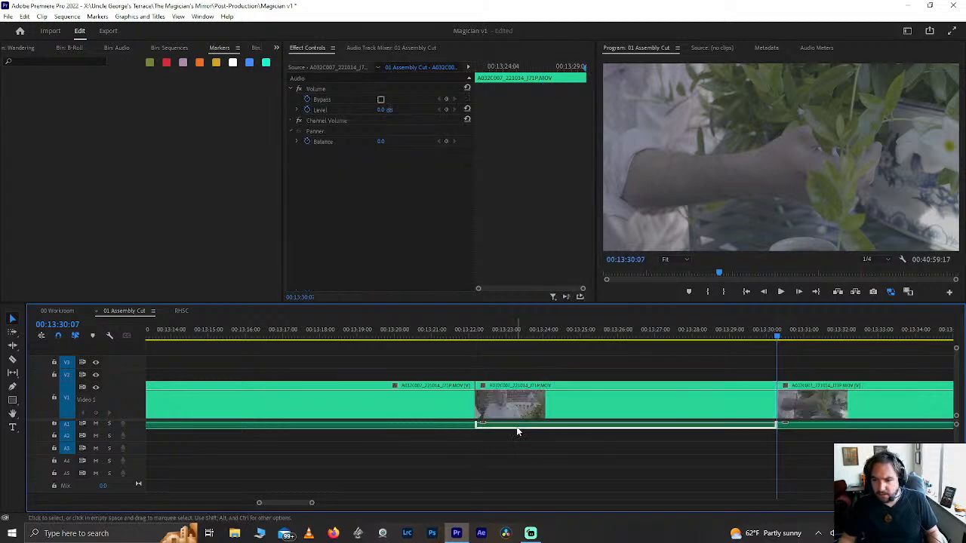
{"action": "key", "text": "Delete"}
Step: Cut the isolated A032C007 video section out of the timeline for reuse in the garden scene
{"action": "left_click", "coordinate": [525, 414]}
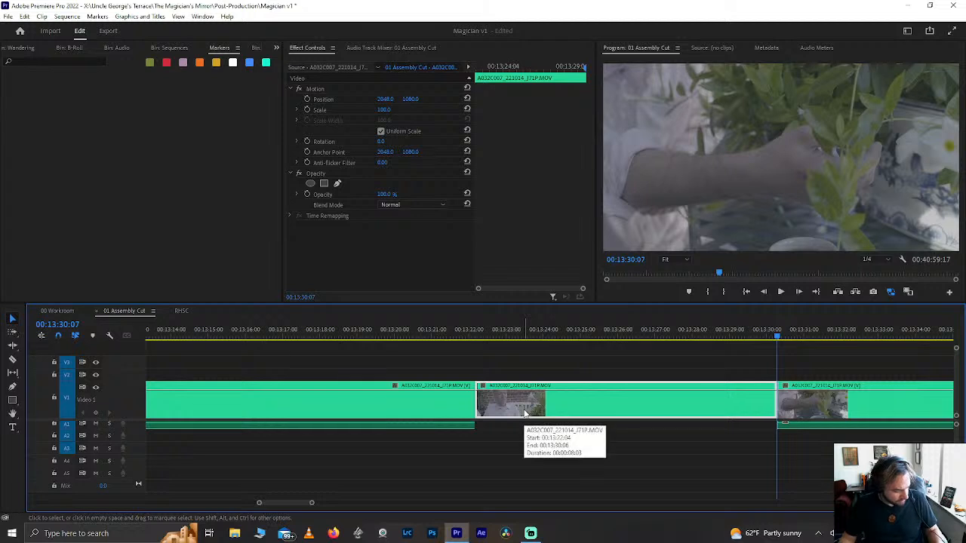
{"action": "left_click", "coordinate": [522, 367]}
{"action": "left_click", "coordinate": [514, 398]}
{"action": "key", "text": "Delete"}
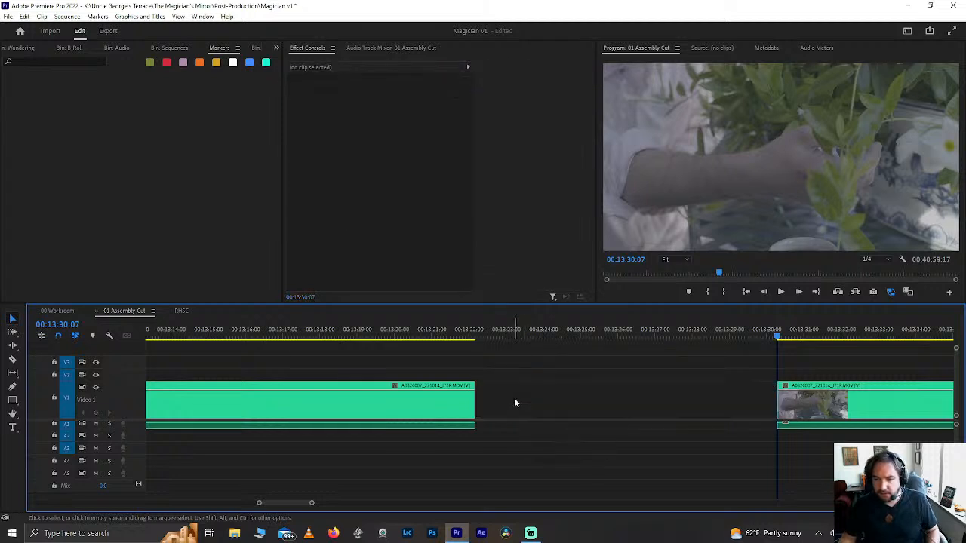
Step: Move the A032C008 video after the flower clip aside onto V2 and paste the cut A032C007 section on V2 in its place
{"action": "scroll", "coordinate": [513, 398], "scroll_direction": "down", "scroll_amount": 2}
{"action": "scroll", "coordinate": [514, 397], "scroll_direction": "up", "scroll_amount": 10}
{"action": "scroll", "coordinate": [514, 398], "scroll_direction": "up", "scroll_amount": 10}
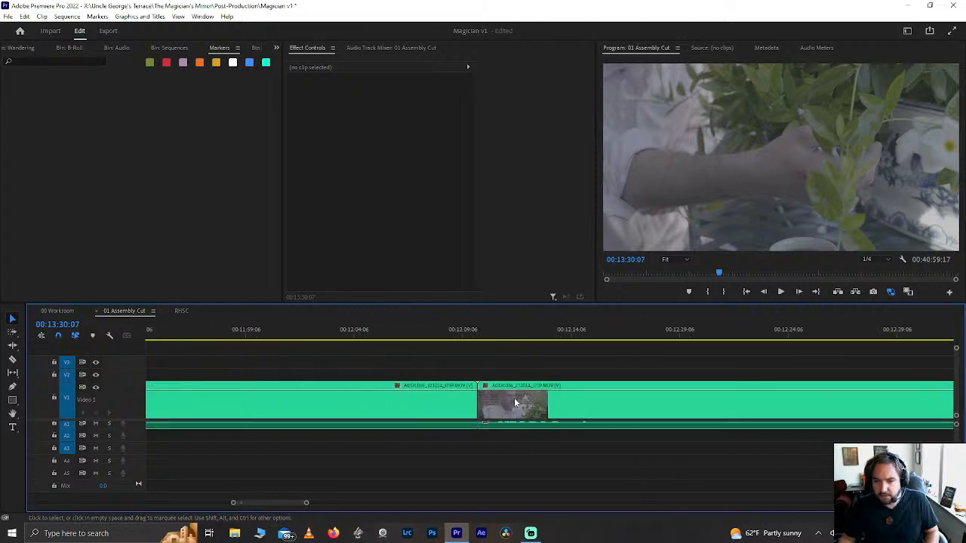
{"action": "scroll", "coordinate": [514, 397], "scroll_direction": "down", "scroll_amount": 4}
{"action": "scroll", "coordinate": [514, 397], "scroll_direction": "up", "scroll_amount": 4}
{"action": "scroll", "coordinate": [579, 418], "scroll_direction": "up", "scroll_amount": 5}
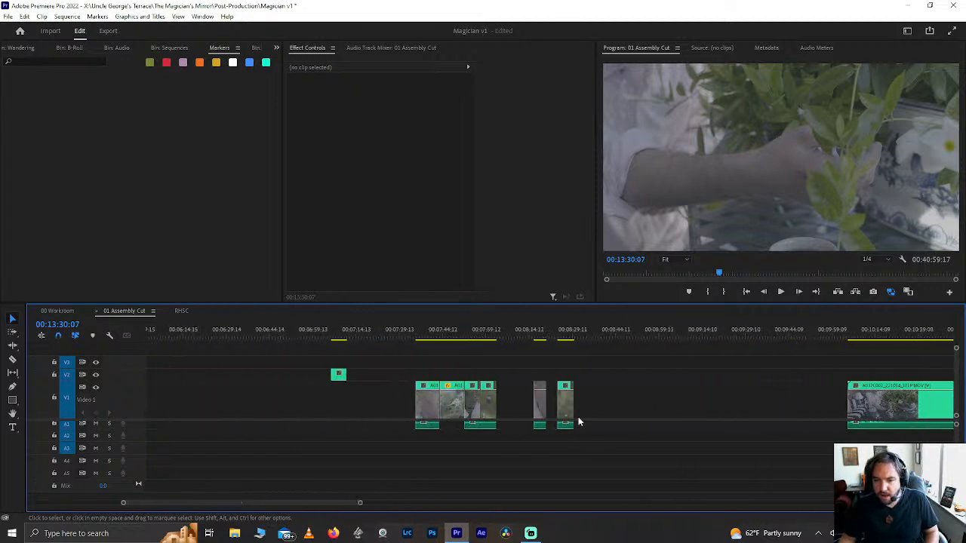
{"action": "scroll", "coordinate": [509, 451], "scroll_direction": "up", "scroll_amount": 5}
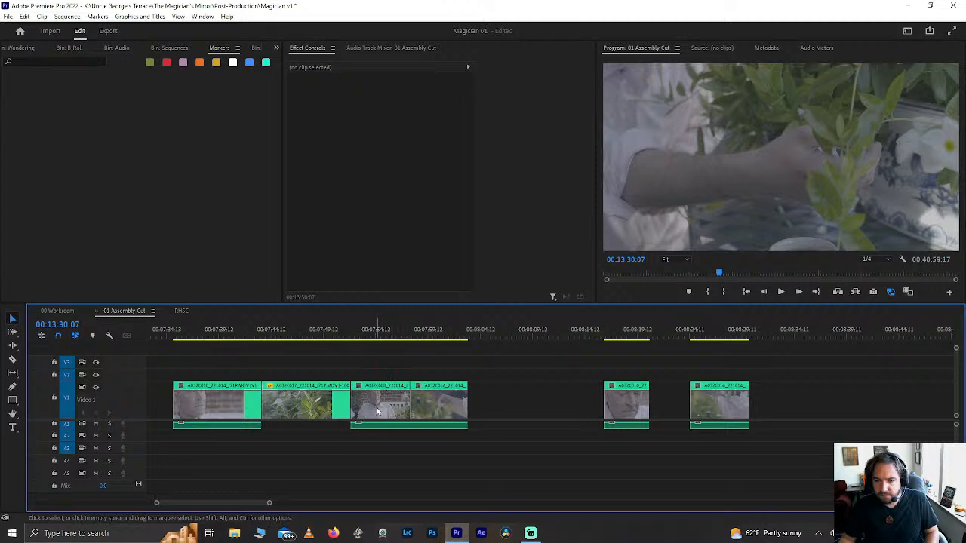
{"action": "left_click_drag", "start_coordinate": [383, 396], "coordinate": [838, 377]}
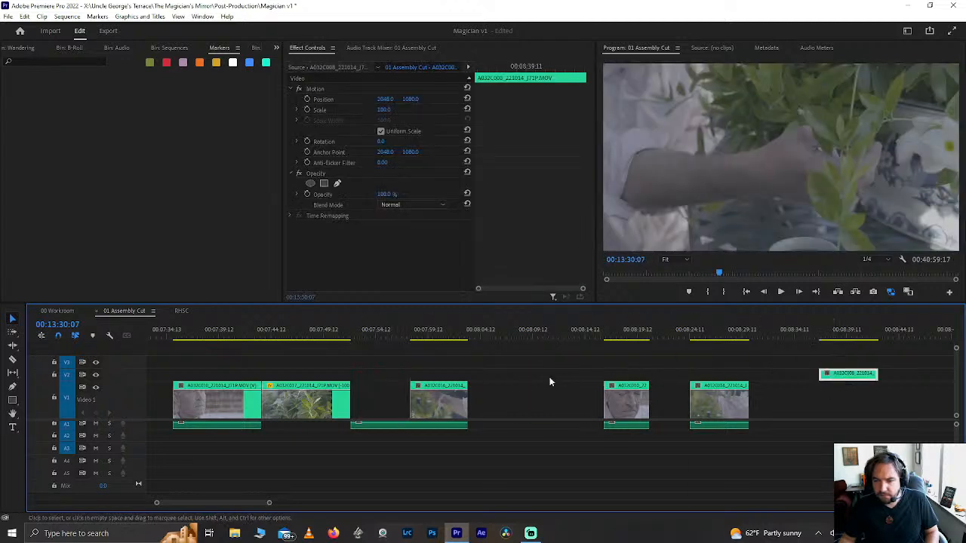
{"action": "left_click", "coordinate": [481, 339]}
{"action": "key", "text": "ctrl+v"}
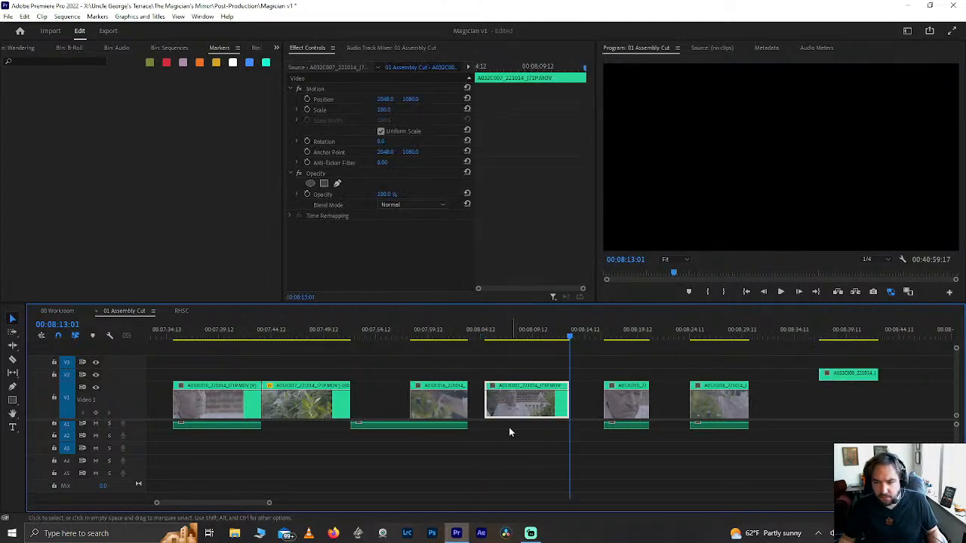
{"action": "left_click_drag", "start_coordinate": [498, 396], "coordinate": [365, 371]}
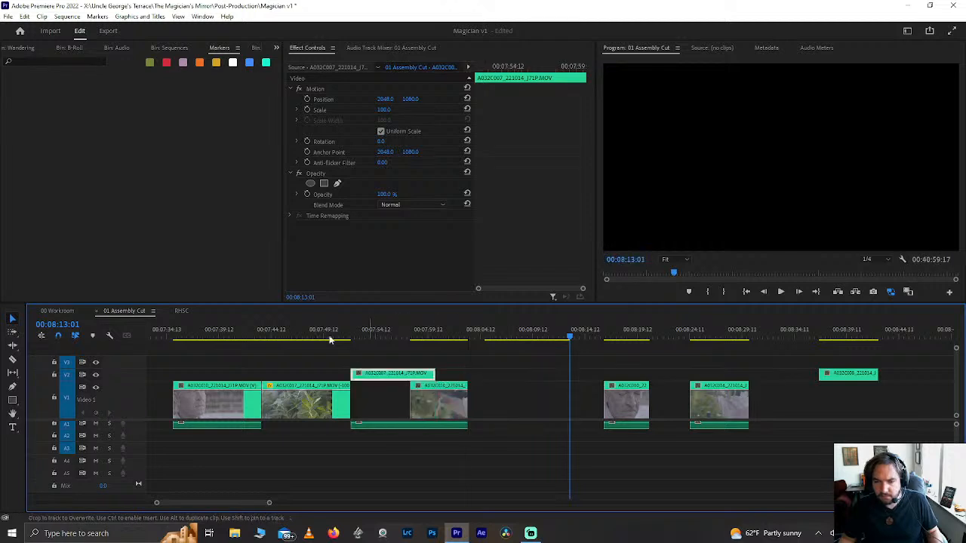
Step: Shift the hand clip to start where the A032C007 shot ends and adjust the audio beneath to fill the gap
{"action": "left_click_drag", "start_coordinate": [434, 427], "coordinate": [395, 427]}
{"action": "left_click", "coordinate": [405, 404]}
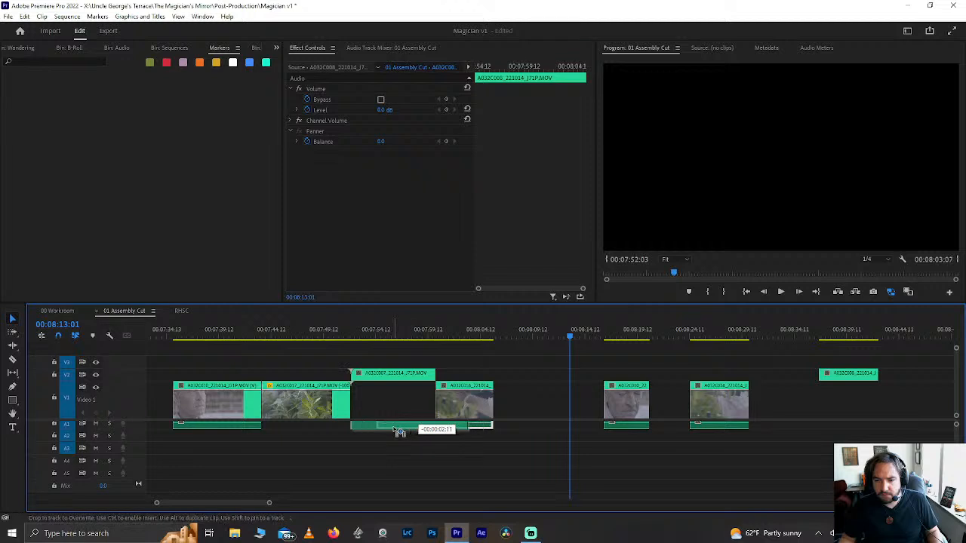
{"action": "left_click_drag", "start_coordinate": [467, 426], "coordinate": [496, 433]}
Step: Play from the end of the flower clip into the new A032C007 shot to check the cut
{"action": "left_click", "coordinate": [354, 330]}
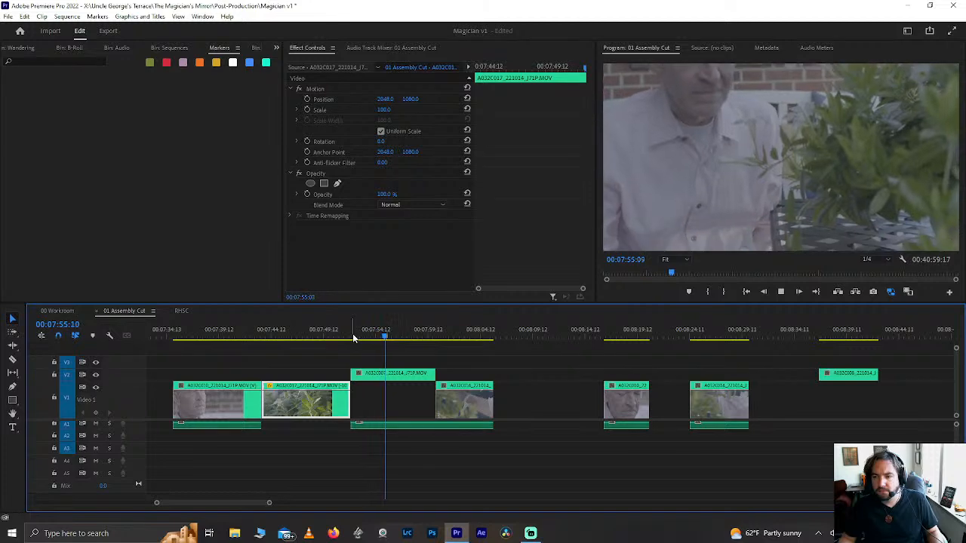
{"action": "key", "text": "space"}
{"action": "left_click", "coordinate": [338, 332]}
{"action": "scroll", "coordinate": [371, 360], "scroll_direction": "up", "scroll_amount": 4}
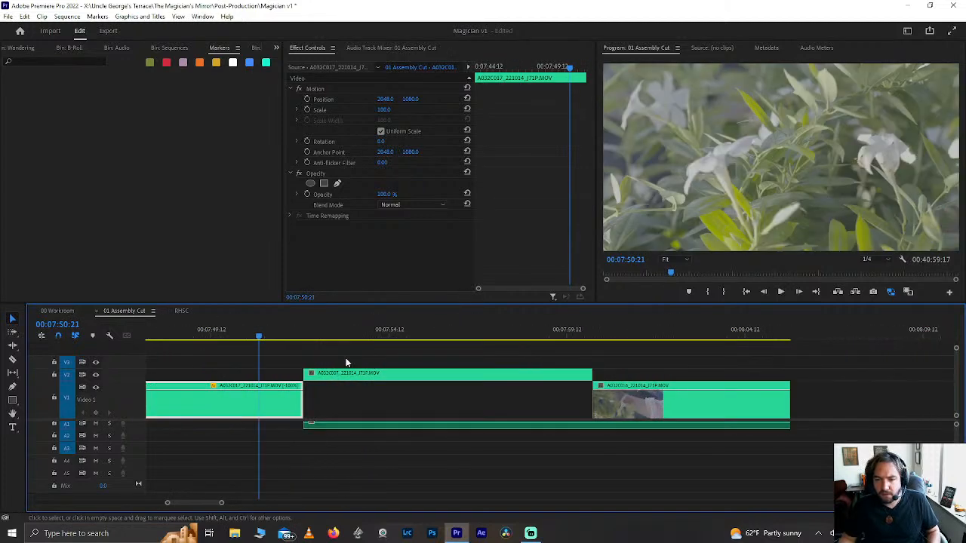
{"action": "left_click", "coordinate": [306, 323]}
{"action": "key", "text": "space"}
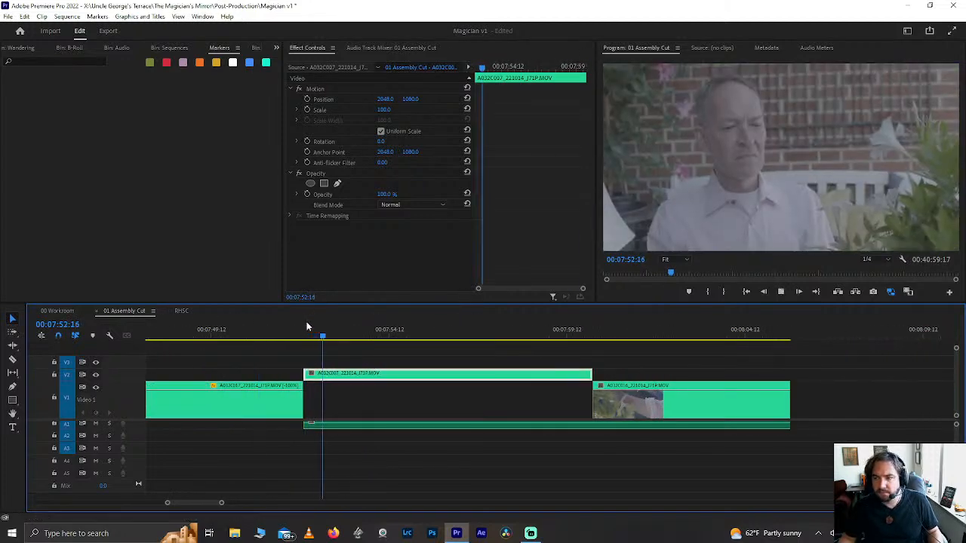
Step: Step frame by frame through the opening of the A032C007 shot to check where it should start, and save the project
{"action": "key", "text": "Left"}
{"action": "key", "text": "Left"}
{"action": "key", "text": "Left"}
{"action": "key", "text": "Left"}
{"action": "key", "text": "Left"}
{"action": "key", "text": "Left"}
{"action": "key", "text": "Left"}
{"action": "key", "text": "Left"}
{"action": "key", "text": "Left"}
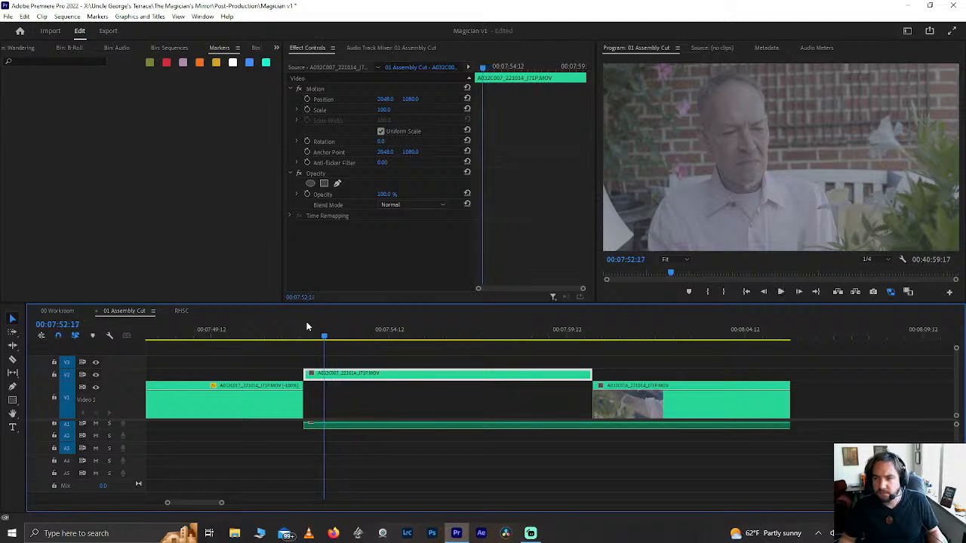
{"action": "key", "text": "Right"}
{"action": "key", "text": "Right"}
{"action": "key", "text": "Right"}
{"action": "key", "text": "Right"}
{"action": "key", "text": "Right"}
{"action": "key", "text": "Right"}
{"action": "key", "text": "ctrl+s"}
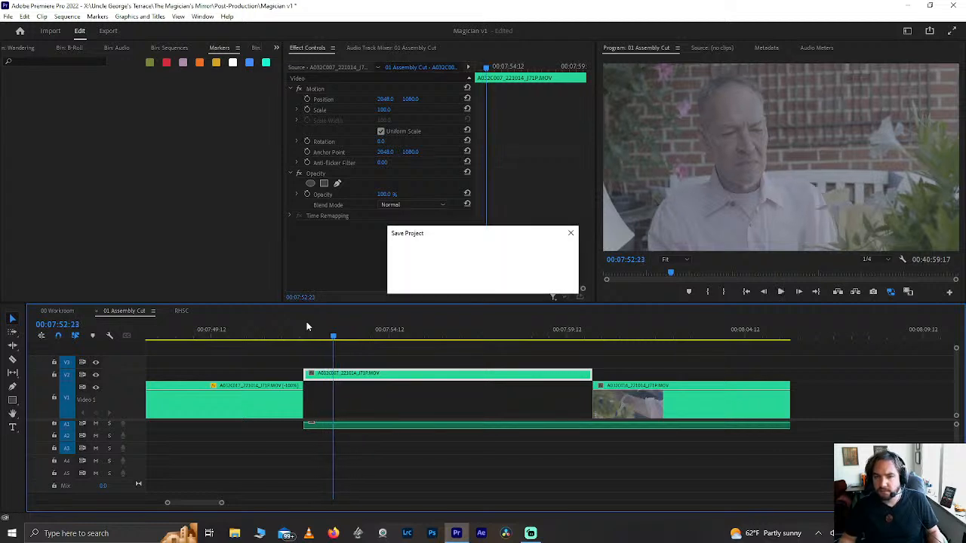
Step: Replay the opening of the A032C007 shot, split it and its audio at about 00:07:52:18, and delete the part before the split
{"action": "left_click", "coordinate": [310, 334]}
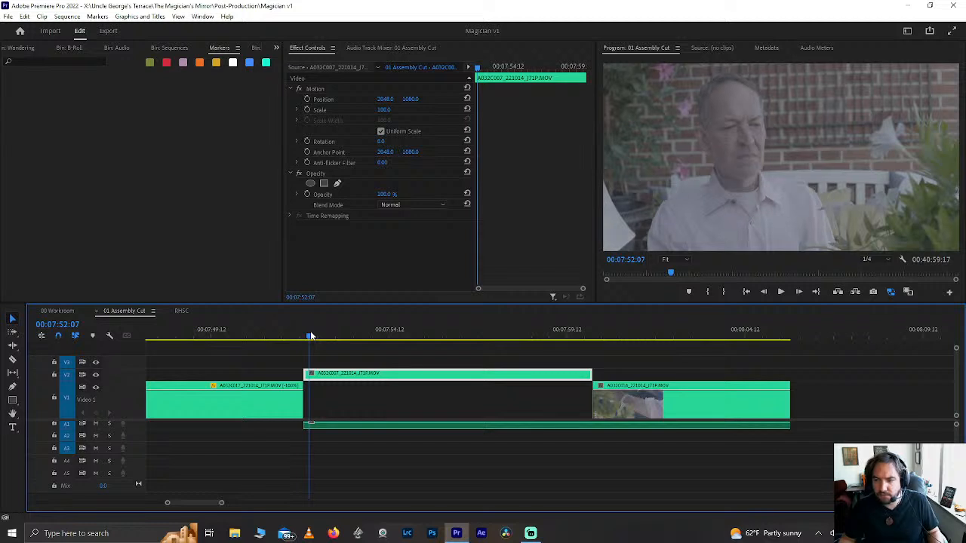
{"action": "key", "text": "space"}
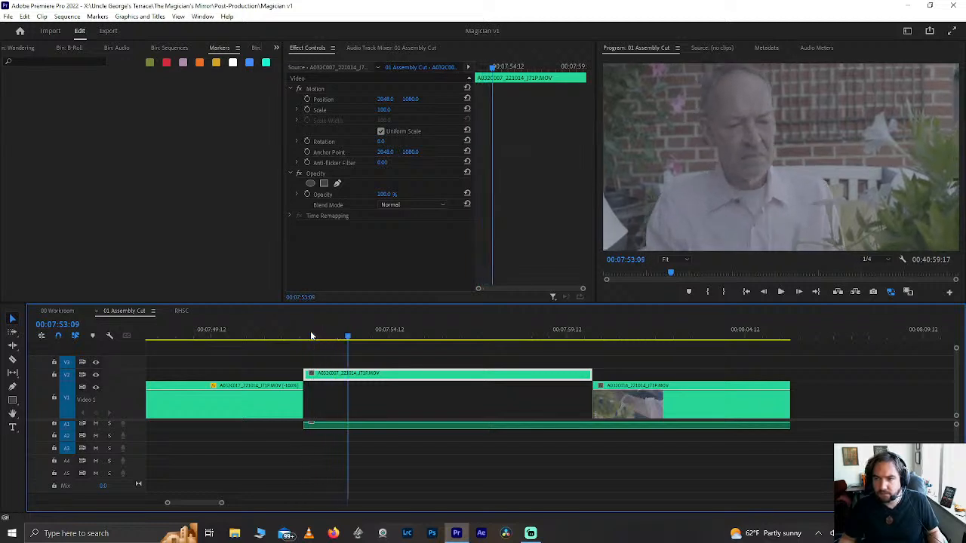
{"action": "key", "text": "shift+Left"}
{"action": "key", "text": "shift+Left"}
{"action": "key", "text": "shift+Left"}
{"action": "key", "text": "shift+Left"}
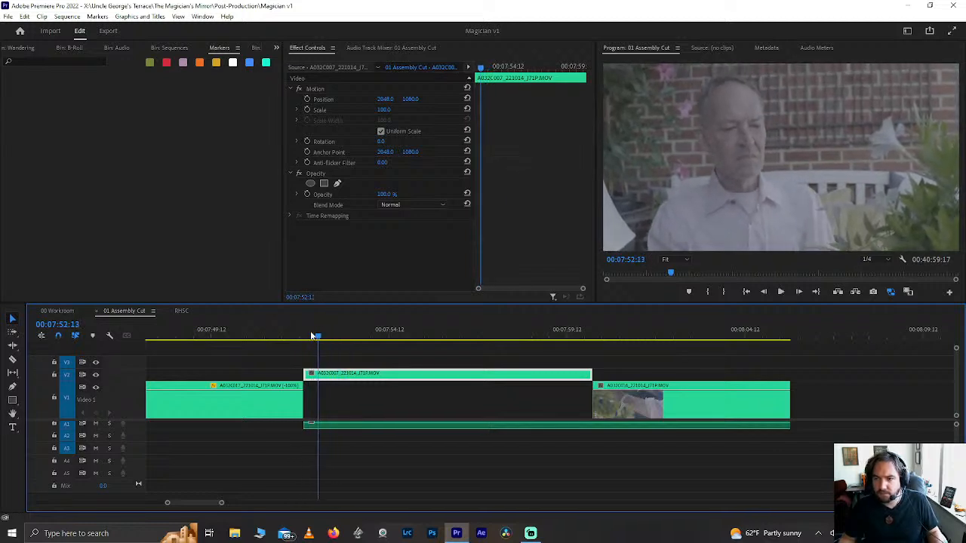
{"action": "key", "text": "Right"}
{"action": "key", "text": "Right"}
{"action": "key", "text": "Right"}
{"action": "key", "text": "Right"}
{"action": "key", "text": "Right"}
{"action": "key", "text": "Right"}
{"action": "key", "text": "Right"}
{"action": "key", "text": "Right"}
{"action": "key", "text": "Left"}
{"action": "key", "text": "Left"}
{"action": "key", "text": "Left"}
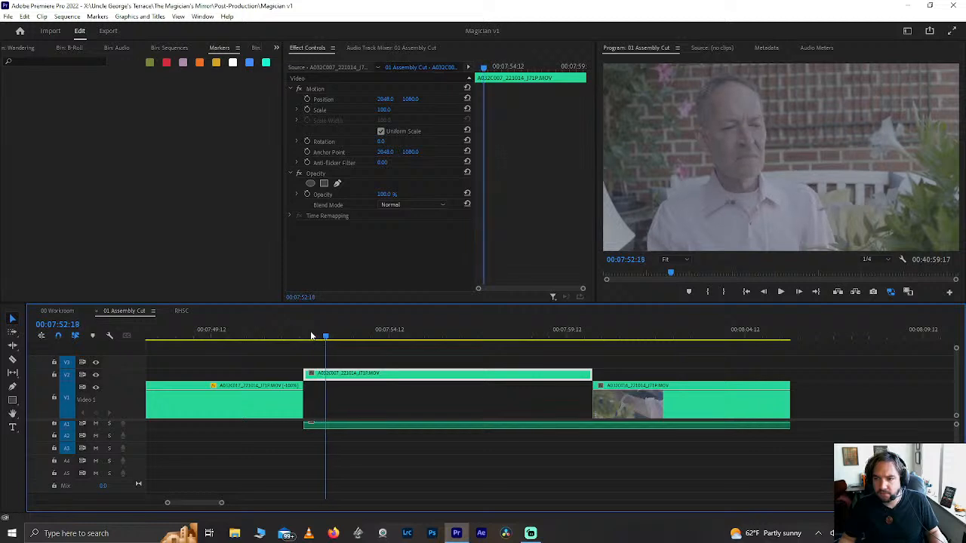
{"action": "key", "text": "ctrl+k"}
{"action": "left_click_drag", "start_coordinate": [317, 352], "coordinate": [312, 451]}
{"action": "key", "text": "Delete"}
Step: Move the trimmed A032C007 shot, the hand clip and their audio back against the flower clip and play through the cuts
{"action": "left_click_drag", "start_coordinate": [390, 329], "coordinate": [623, 334]}
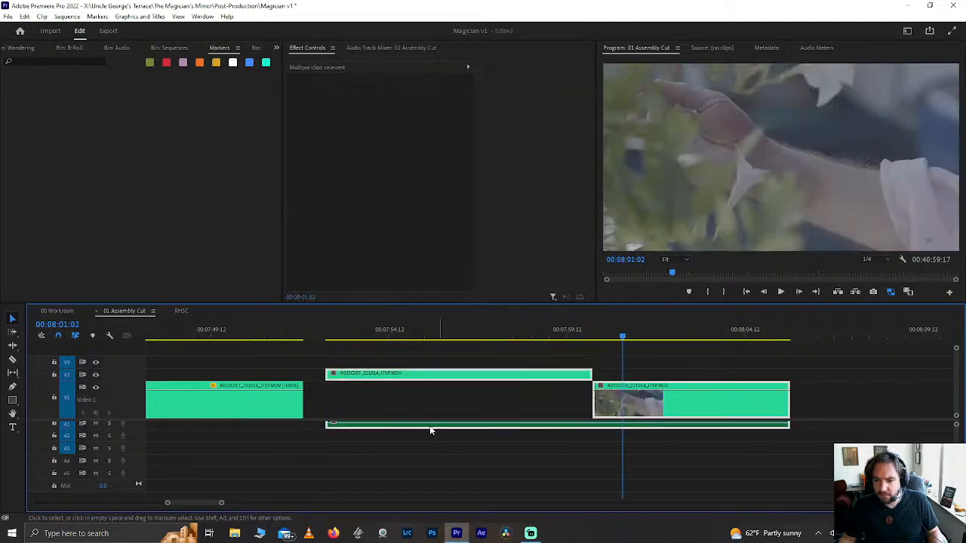
{"action": "left_click_drag", "start_coordinate": [430, 430], "coordinate": [417, 433]}
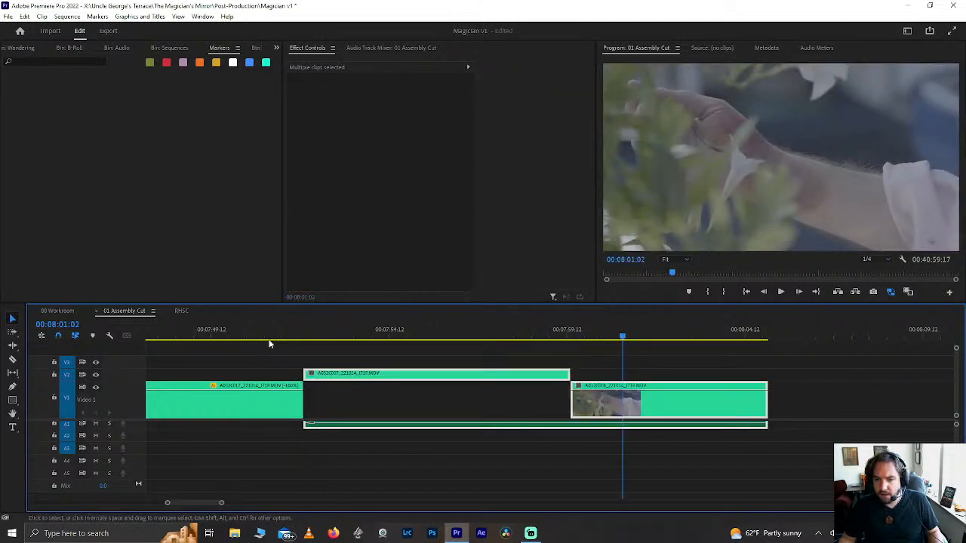
{"action": "left_click", "coordinate": [279, 332]}
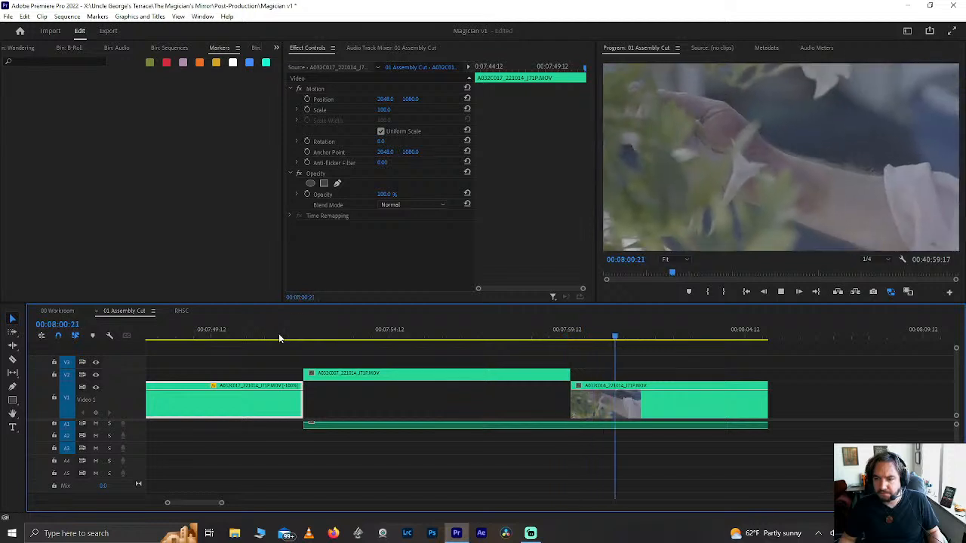
{"action": "key", "text": "space"}
Step: Move the A032C007 shot aside to about 00:08:40 and restore the A032C008 video after the flower clip, directly followed by the hand clip
{"action": "scroll", "coordinate": [400, 385], "scroll_direction": "down", "scroll_amount": 4}
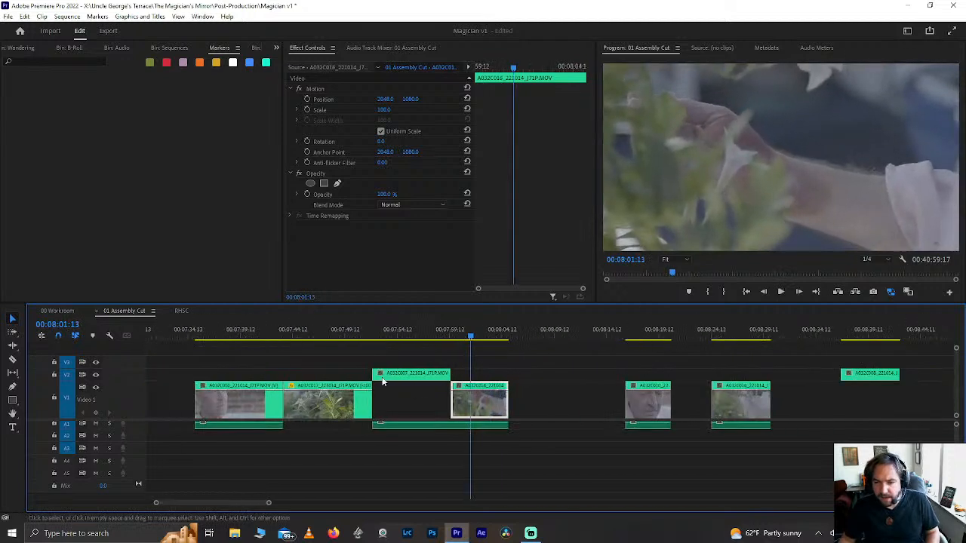
{"action": "left_click_drag", "start_coordinate": [402, 377], "coordinate": [425, 420]}
{"action": "left_click_drag", "start_coordinate": [462, 353], "coordinate": [462, 406]}
{"action": "left_click_drag", "start_coordinate": [406, 425], "coordinate": [371, 435]}
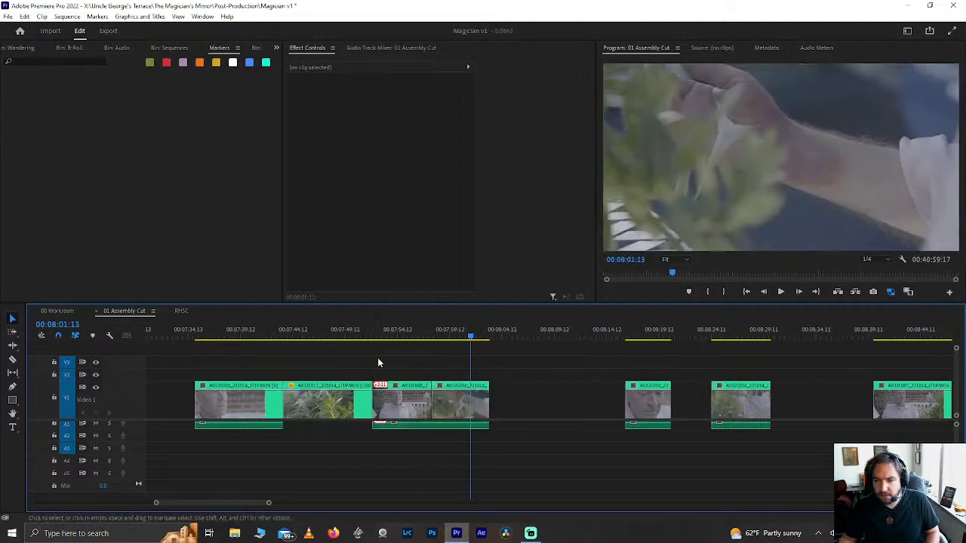
Step: Play the restored A032C008 shot into the hand clip and save the project
{"action": "left_click", "coordinate": [384, 336]}
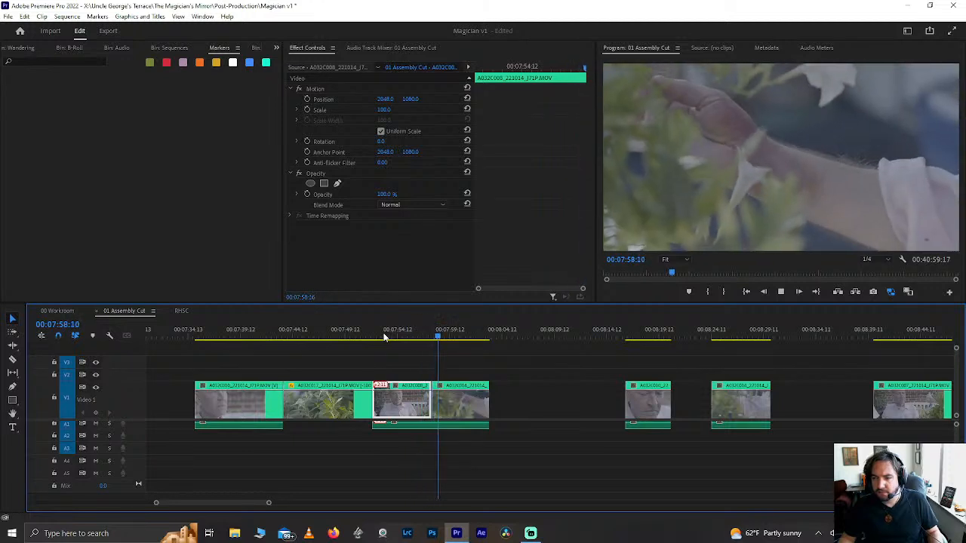
{"action": "key", "text": "space"}
{"action": "key", "text": "ctrl+s"}
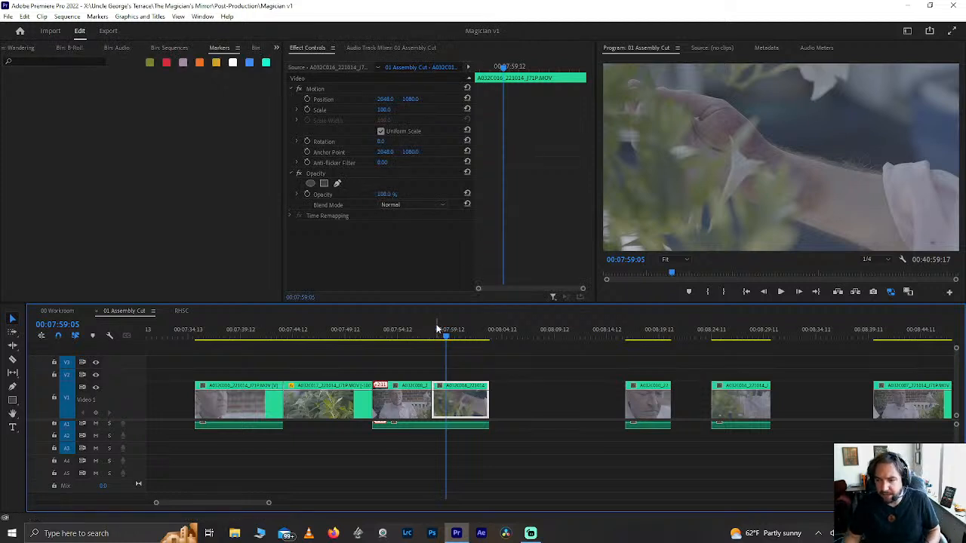
Step: Play the A032C010 close-up and extend its start earlier to about 00:08:11
{"action": "left_click", "coordinate": [625, 335]}
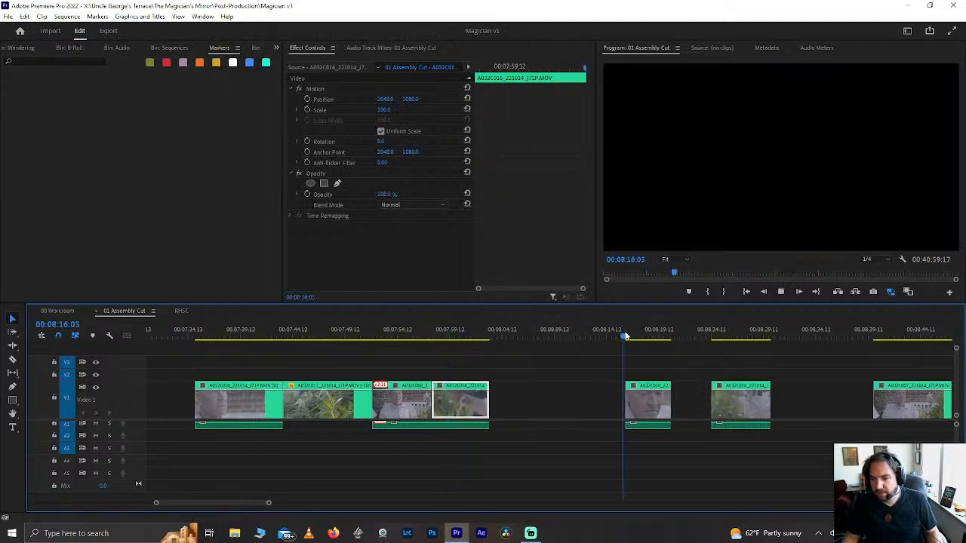
{"action": "key", "text": "space"}
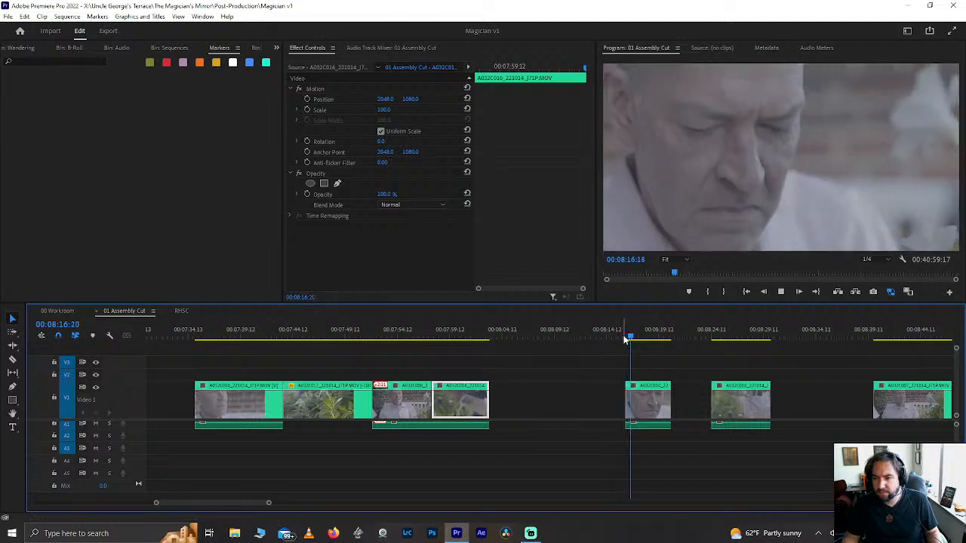
{"action": "left_click", "coordinate": [627, 402]}
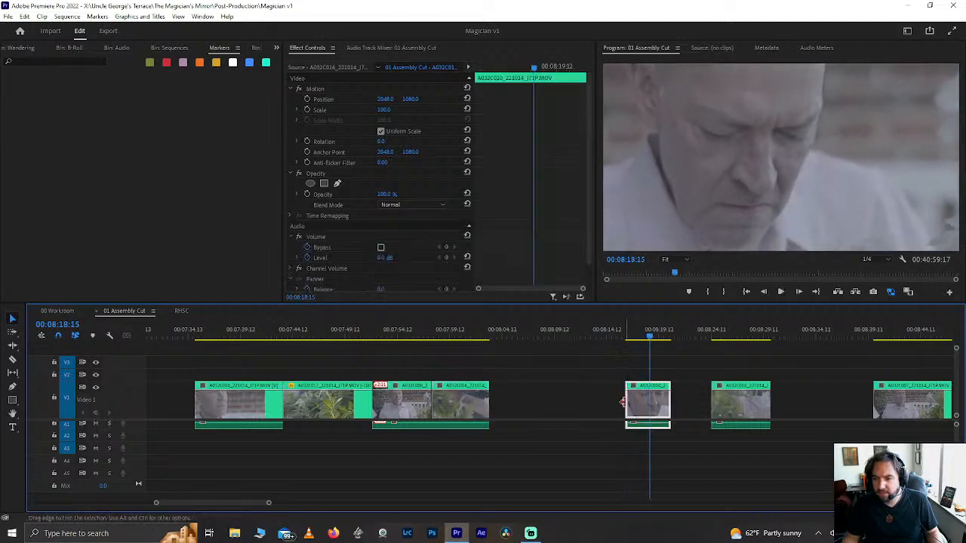
{"action": "left_click_drag", "start_coordinate": [623, 400], "coordinate": [566, 394]}
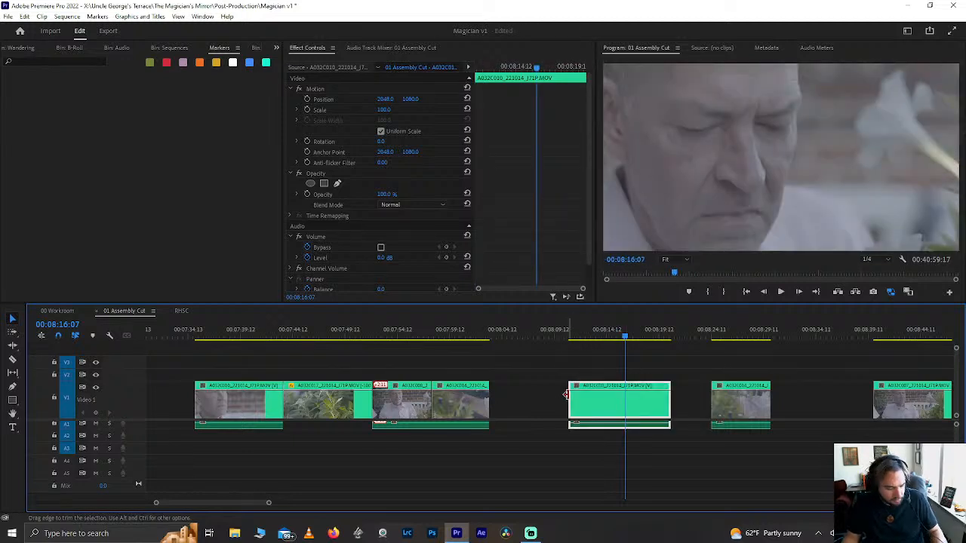
Step: Split off the added section of the A032C010 close-up at 00:08:16:07, play it, and move it to start at about 00:08:06
{"action": "left_click", "coordinate": [583, 335]}
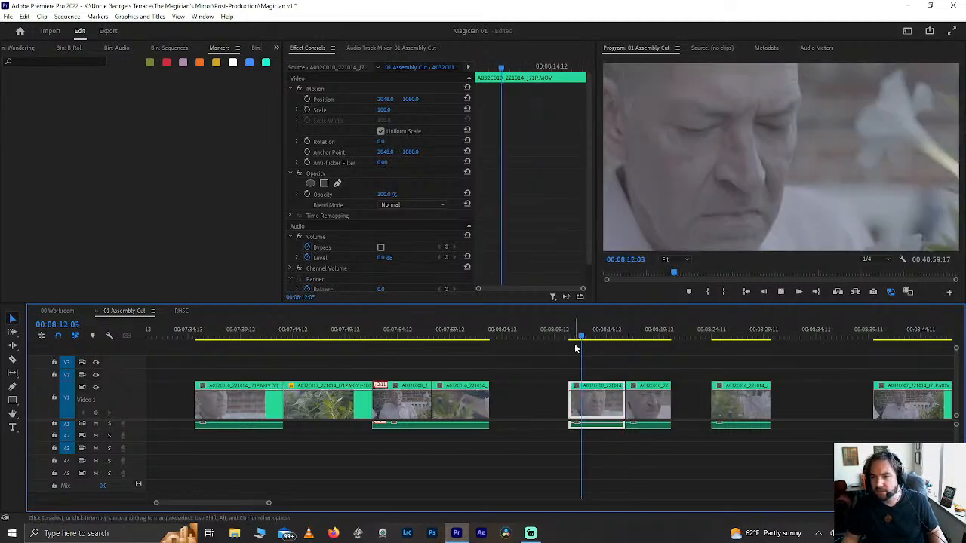
{"action": "key", "text": "space"}
{"action": "left_click_drag", "start_coordinate": [597, 402], "coordinate": [552, 396]}
{"action": "left_click", "coordinate": [531, 339]}
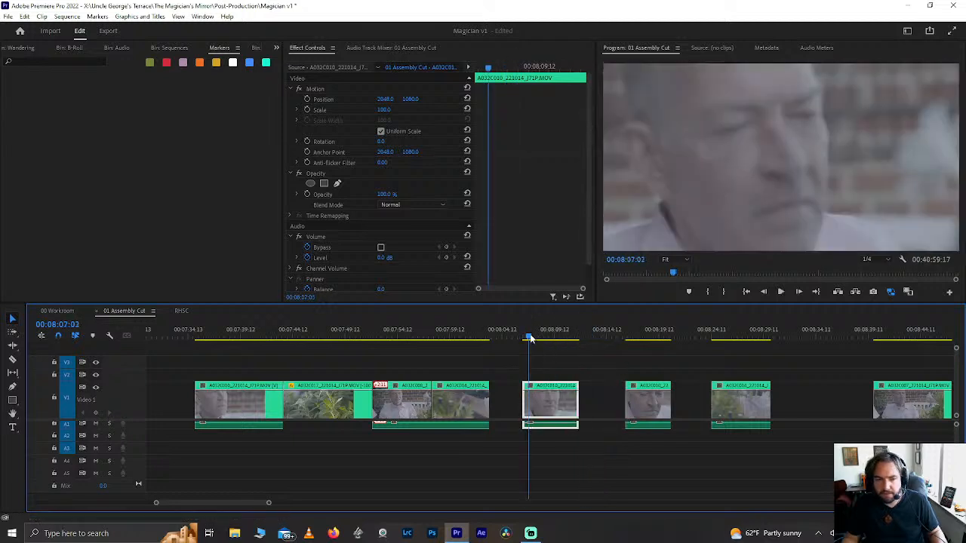
Step: Save the project and extend the end of the A032C010 close-up to about 00:08:15
{"action": "key", "text": "ctrl+s"}
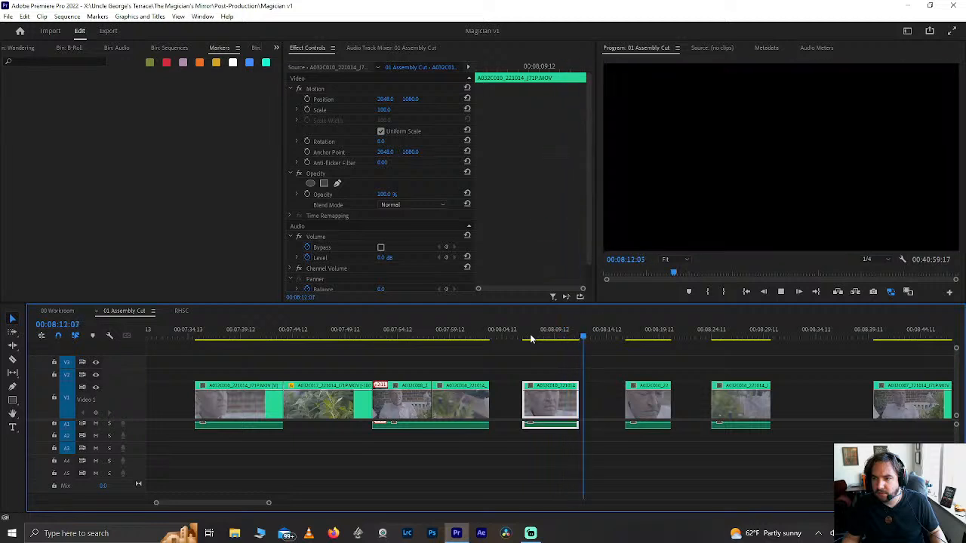
{"action": "key", "text": "space"}
{"action": "left_click_drag", "start_coordinate": [593, 408], "coordinate": [614, 404]}
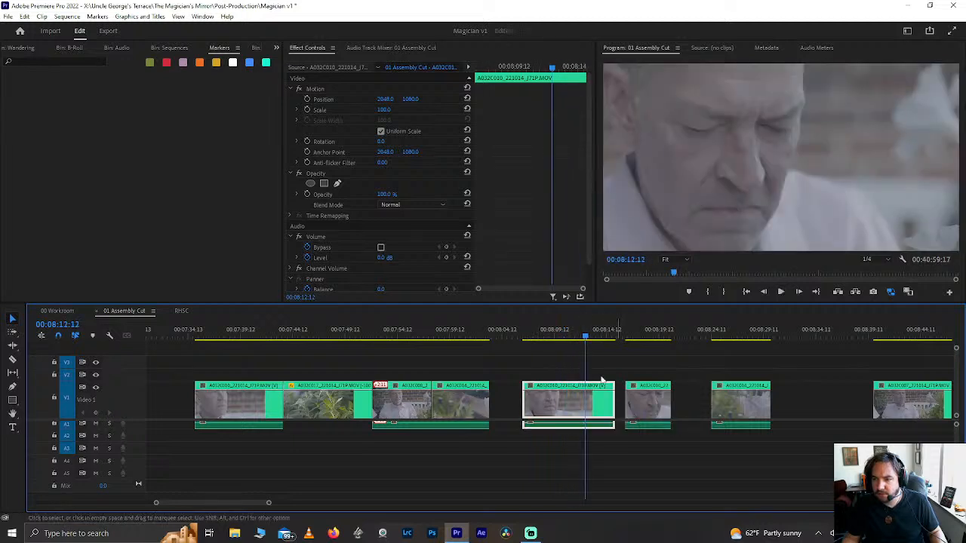
Step: Play through the extended A032C010 close-up to examine the man's look and where the shot could start and end
{"action": "left_click", "coordinate": [564, 333]}
{"action": "key", "text": "space"}
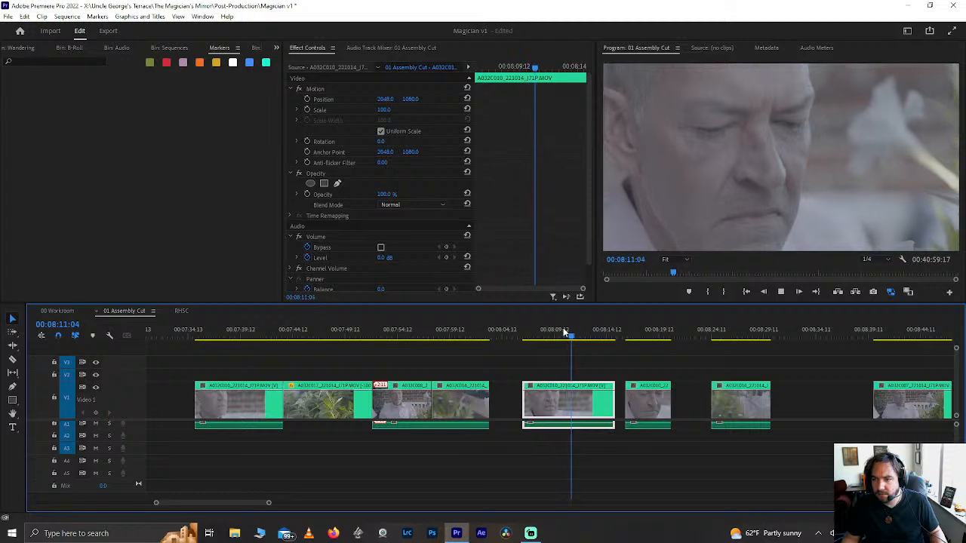
{"action": "key", "text": "space"}
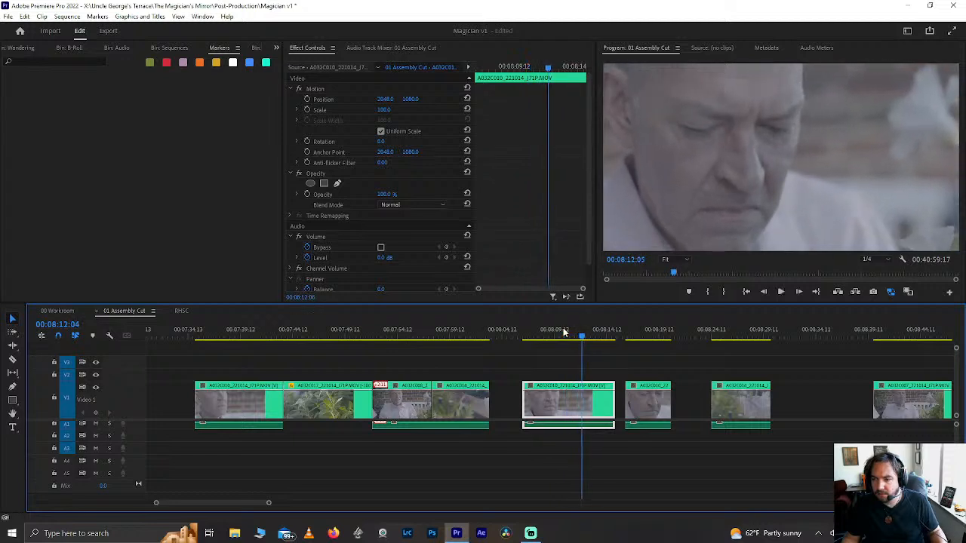
{"action": "left_click", "coordinate": [563, 332]}
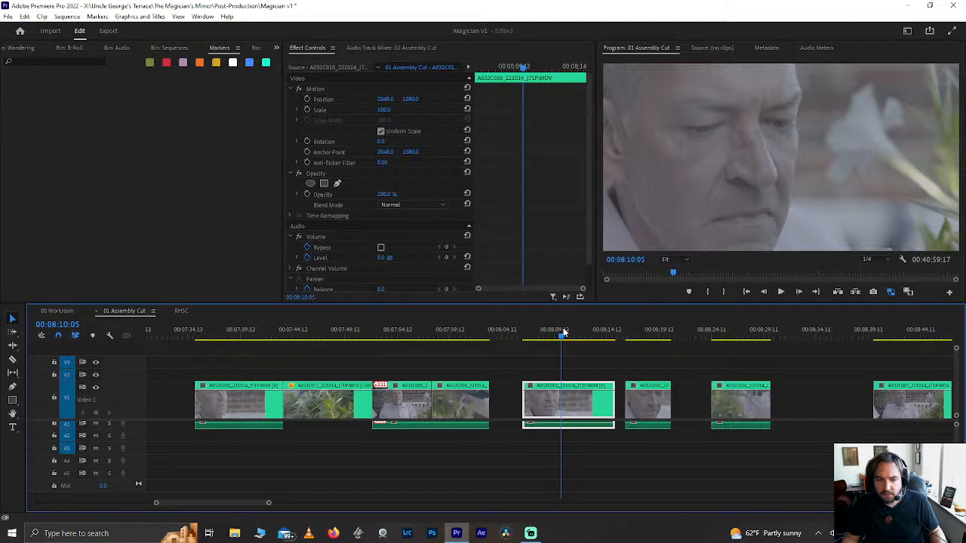
{"action": "left_click", "coordinate": [525, 337]}
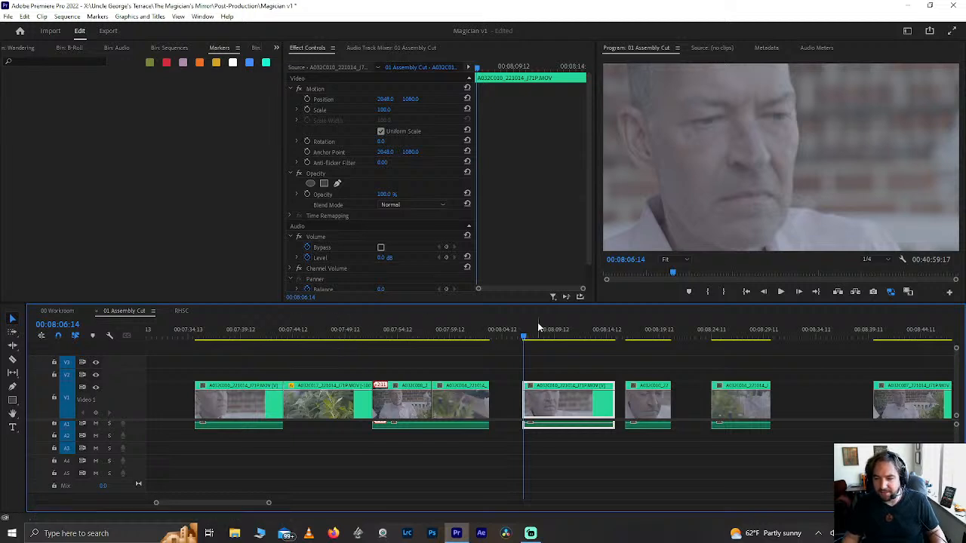
{"action": "left_click", "coordinate": [538, 330]}
{"action": "key", "text": "space"}
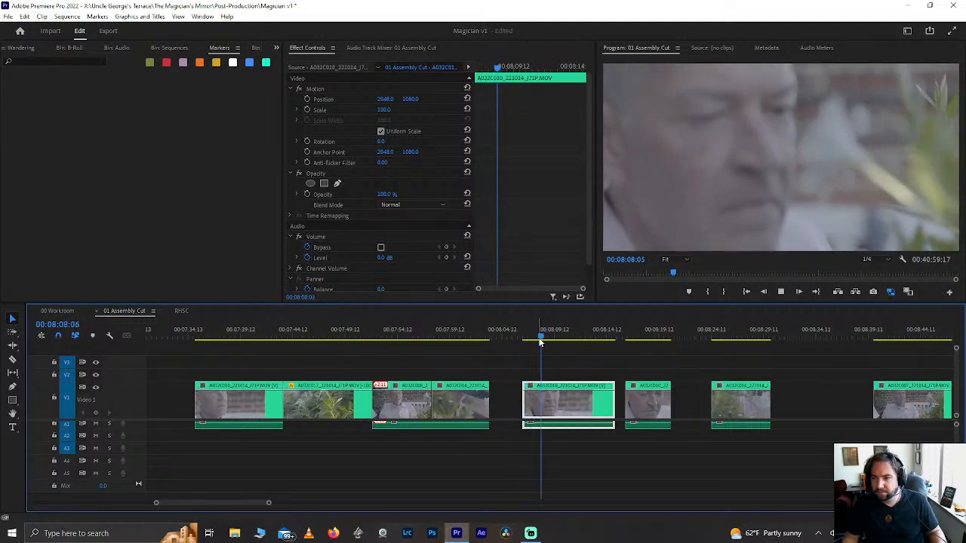
{"action": "key", "text": "space"}
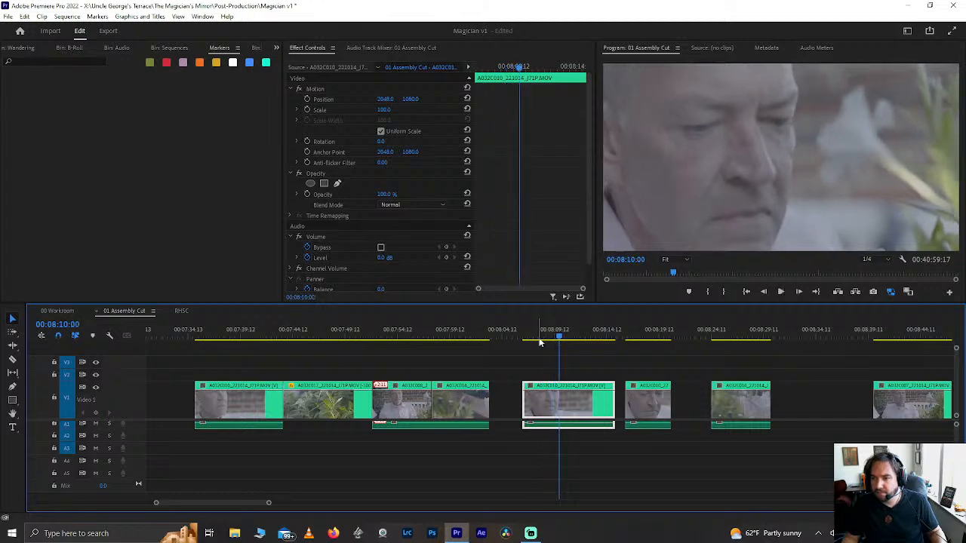
Step: Find the start of the downward look in the A032C010 close-up, split it at 00:08:08:21, and delete the section before the cut
{"action": "key", "text": "j"}
{"action": "key", "text": "k"}
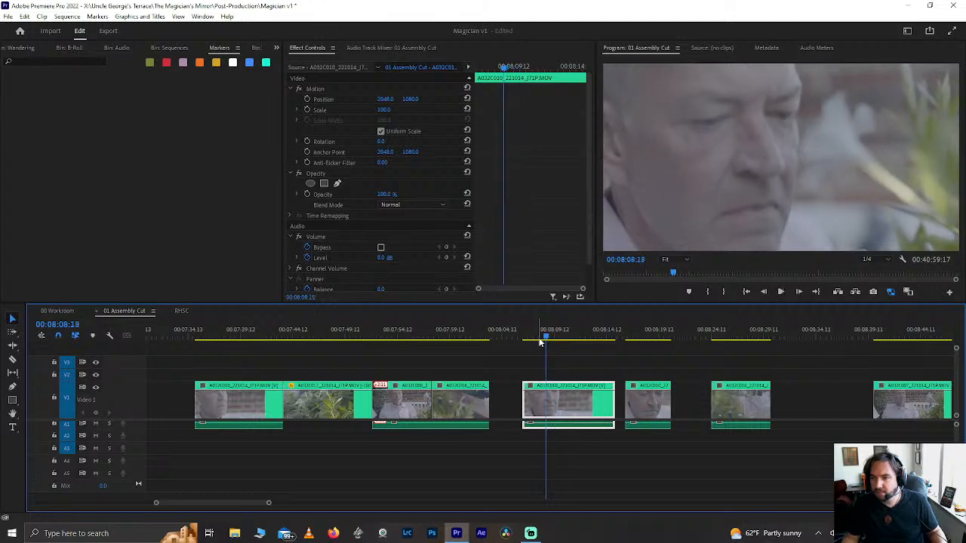
{"action": "key", "text": "l"}
{"action": "key", "text": "k"}
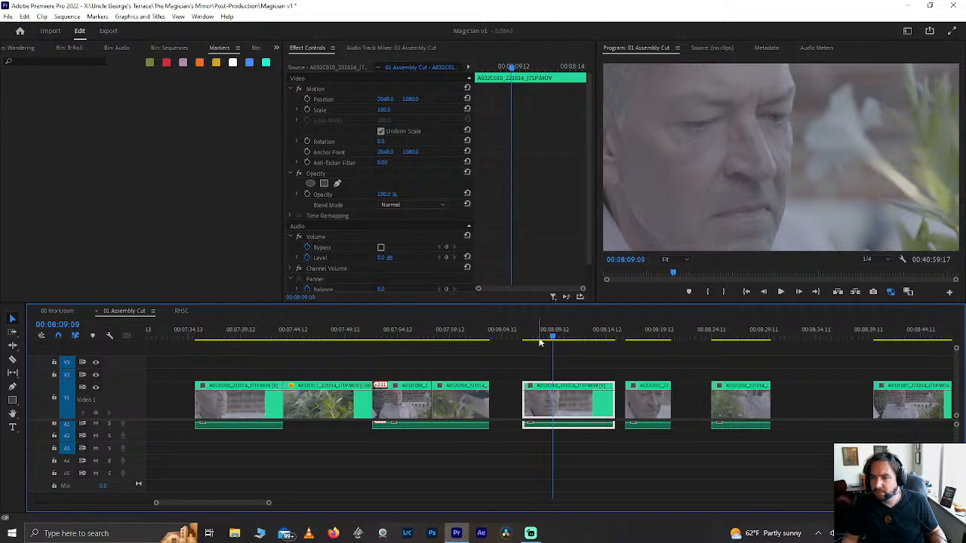
{"action": "key", "text": "Left"}
{"action": "key", "text": "Left"}
{"action": "key", "text": "Left"}
{"action": "key", "text": "Left"}
{"action": "key", "text": "Left"}
{"action": "key", "text": "Left"}
{"action": "key", "text": "Left"}
{"action": "key", "text": "Left"}
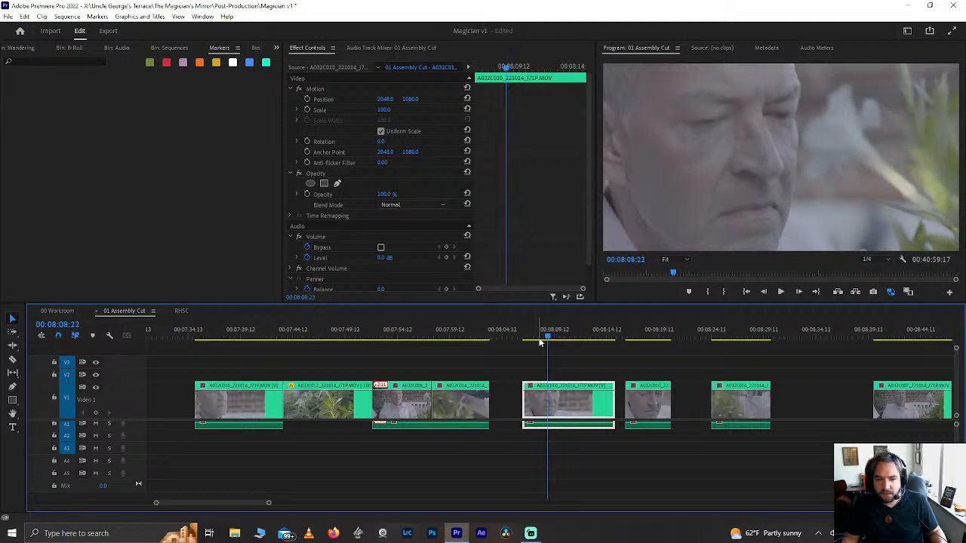
{"action": "key", "text": "Right"}
{"action": "key", "text": "Right"}
{"action": "key", "text": "Right"}
{"action": "key", "text": "Right"}
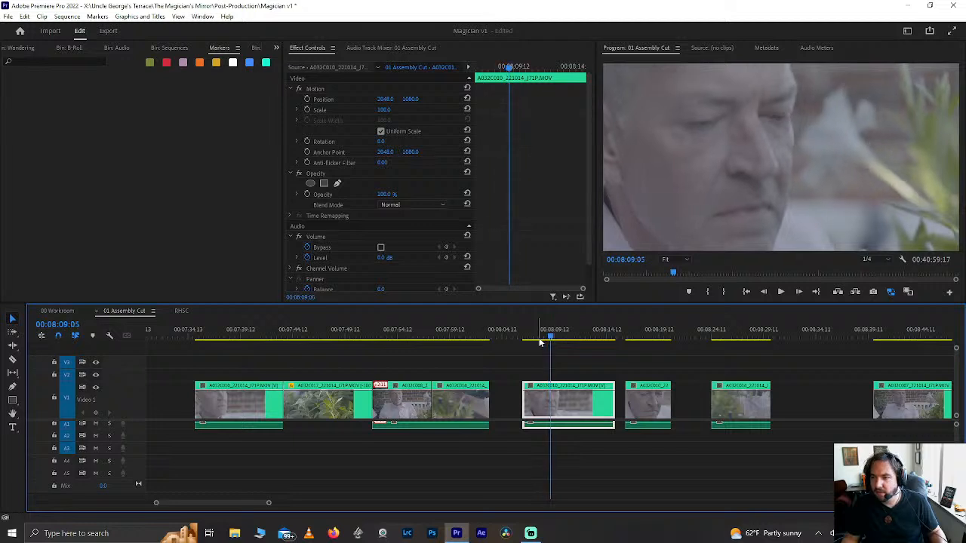
{"action": "key", "text": "Left"}
{"action": "key", "text": "Left"}
{"action": "key", "text": "Left"}
{"action": "key", "text": "Left"}
{"action": "key", "text": "Left"}
{"action": "key", "text": "Left"}
{"action": "key", "text": "Left"}
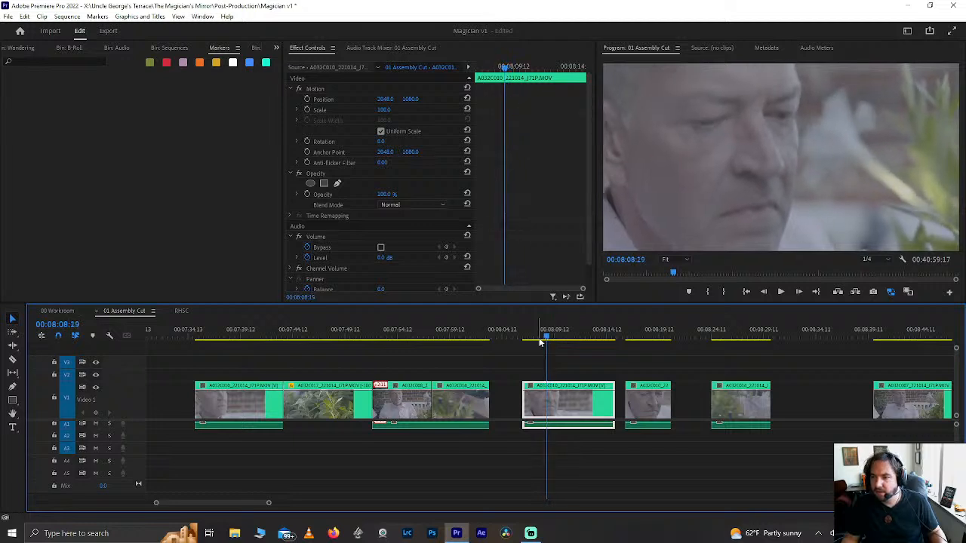
{"action": "key", "text": "Right"}
{"action": "key", "text": "Right"}
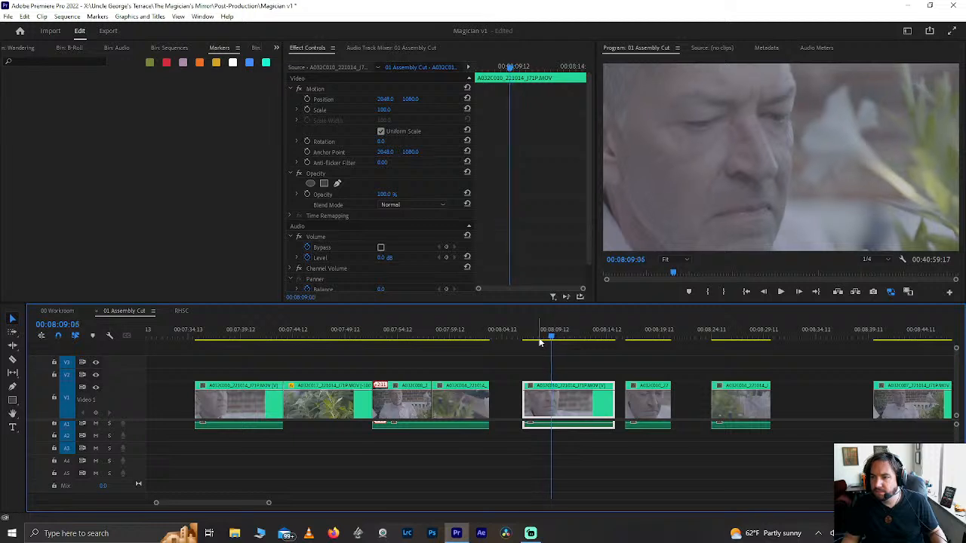
{"action": "key", "text": "Left"}
{"action": "key", "text": "Left"}
{"action": "key", "text": "Left"}
{"action": "key", "text": "ctrl+k"}
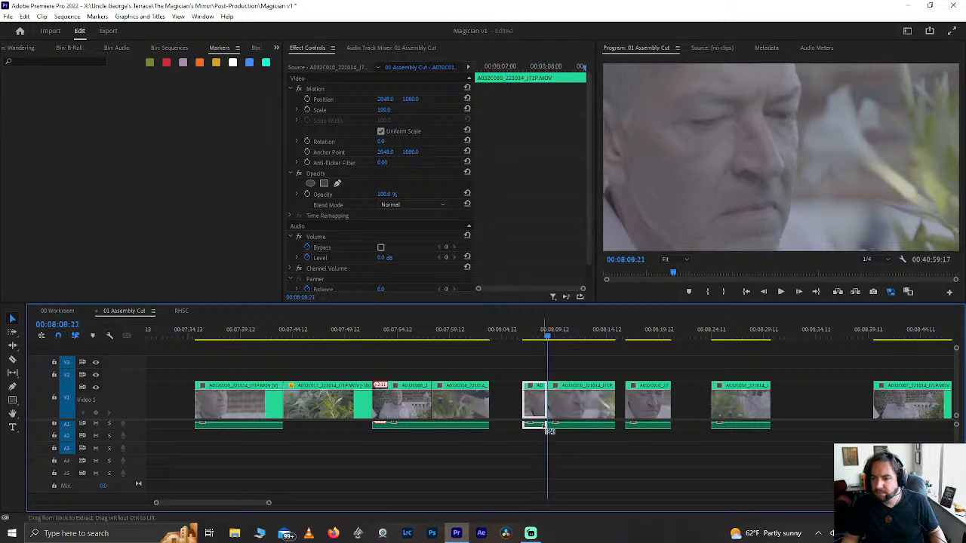
{"action": "key", "text": "Delete"}
Step: Split the remaining A032C010 close-up at 00:08:12:00 and delete the section after the cut
{"action": "left_click", "coordinate": [545, 399]}
{"action": "key", "text": "space"}
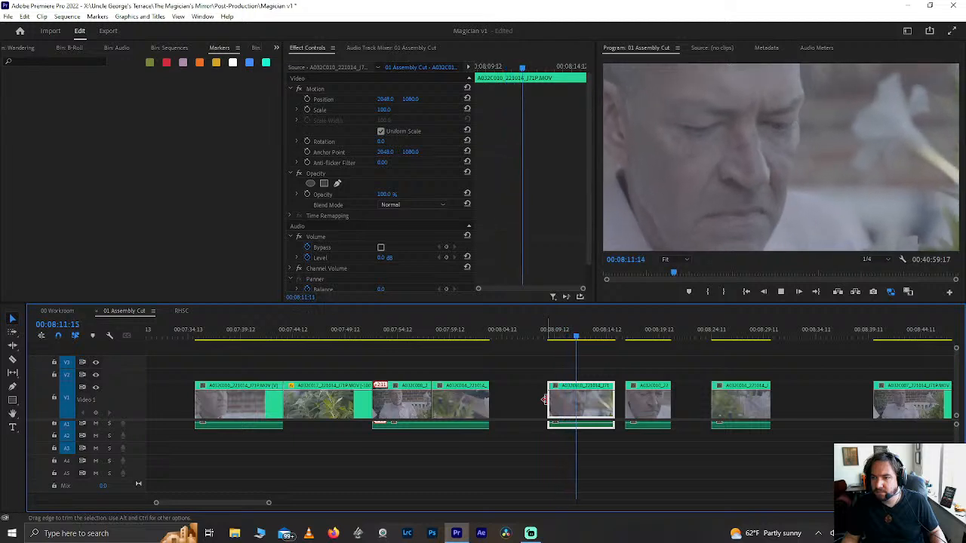
{"action": "key", "text": "Left"}
{"action": "key", "text": "Left"}
{"action": "key", "text": "Left"}
{"action": "key", "text": "Left"}
{"action": "key", "text": "Left"}
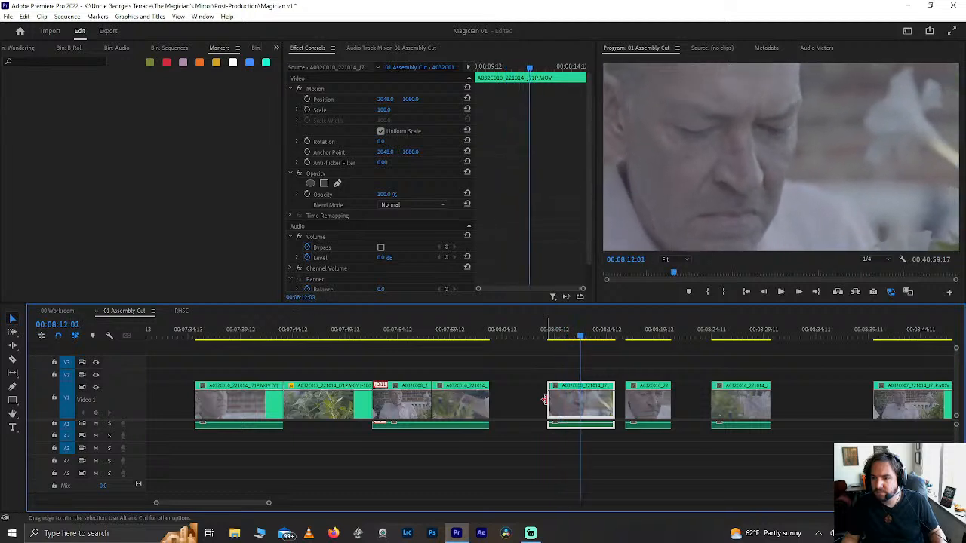
{"action": "key", "text": "Right"}
{"action": "key", "text": "Right"}
{"action": "key", "text": "Right"}
{"action": "key", "text": "Left"}
{"action": "key", "text": "Left"}
{"action": "key", "text": "Left"}
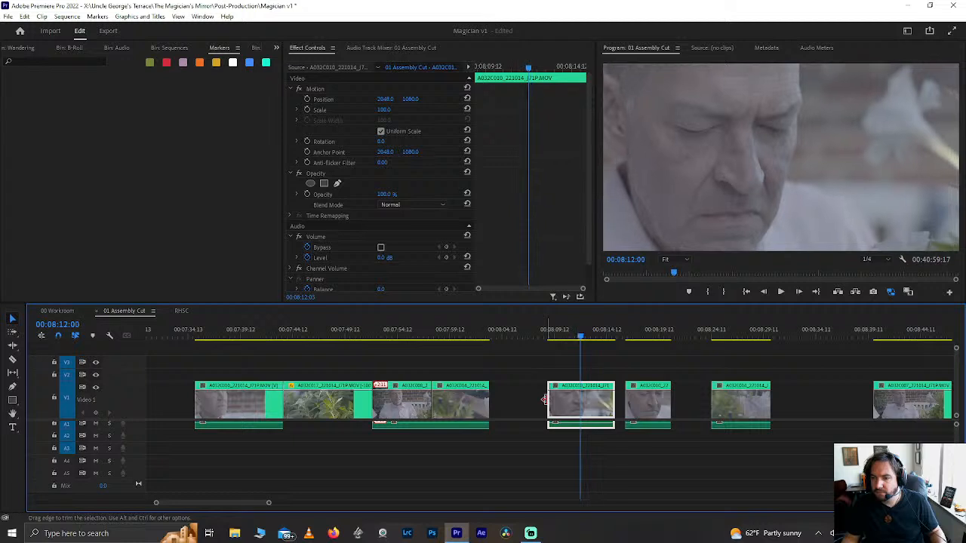
{"action": "key", "text": "ctrl+k"}
{"action": "left_click", "coordinate": [606, 409]}
{"action": "key", "text": "Delete"}
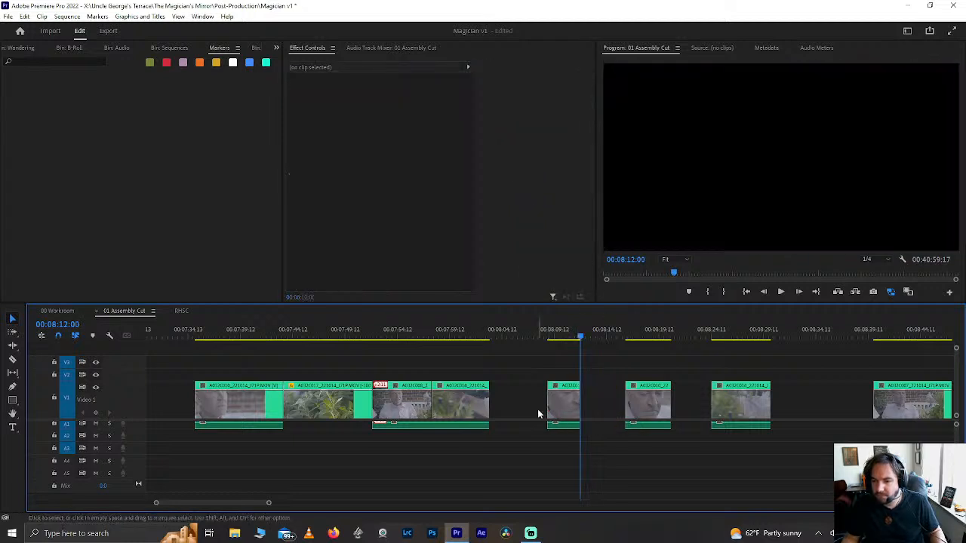
Step: Shift the hand clip later, place the trimmed A032C010 close-up at 00:07:57:19 after the A032C008 shot, and close the gap between them
{"action": "left_click", "coordinate": [462, 400]}
{"action": "left_click", "coordinate": [445, 331]}
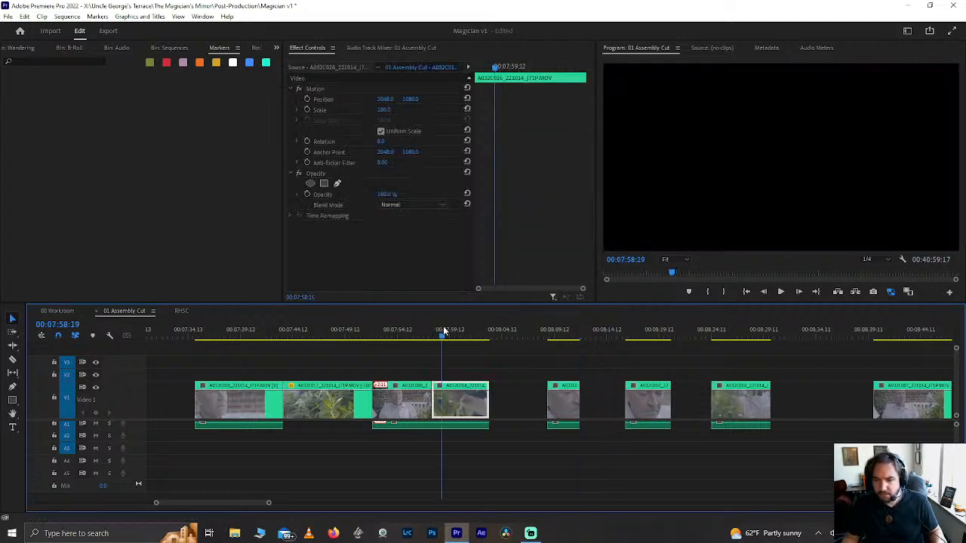
{"action": "key", "text": "Up"}
{"action": "left_click_drag", "start_coordinate": [459, 369], "coordinate": [464, 438]}
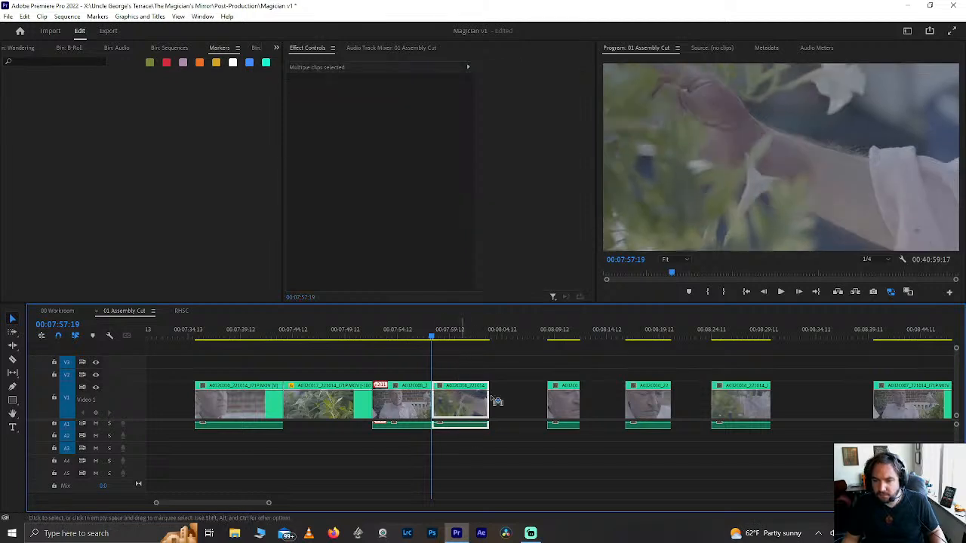
{"action": "left_click_drag", "start_coordinate": [497, 400], "coordinate": [501, 401]}
{"action": "left_click_drag", "start_coordinate": [575, 414], "coordinate": [461, 411]}
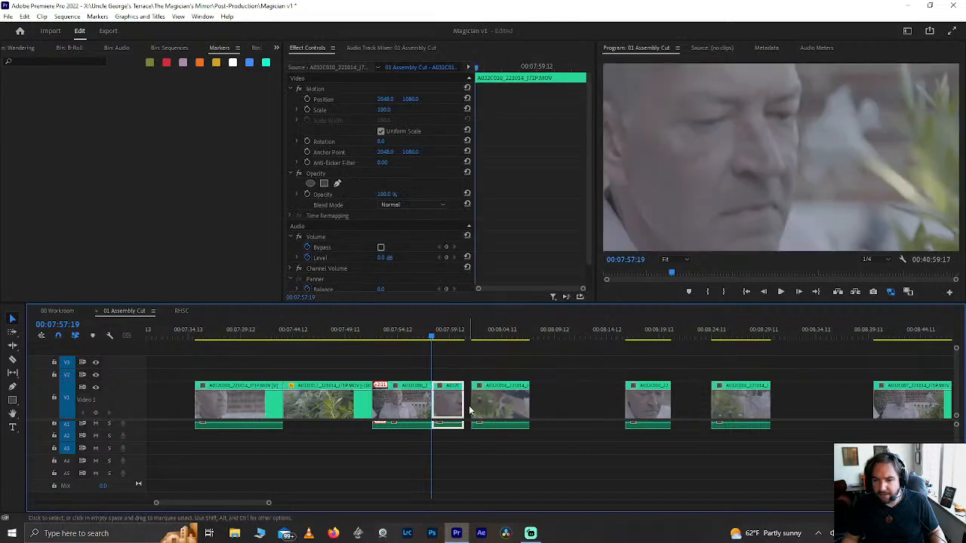
{"action": "left_click", "coordinate": [468, 406]}
{"action": "key", "text": "Delete"}
Step: Play the cut from the A032C008 shot through the inserted close-up into the hand clip
{"action": "left_click", "coordinate": [390, 334]}
{"action": "key", "text": "space"}
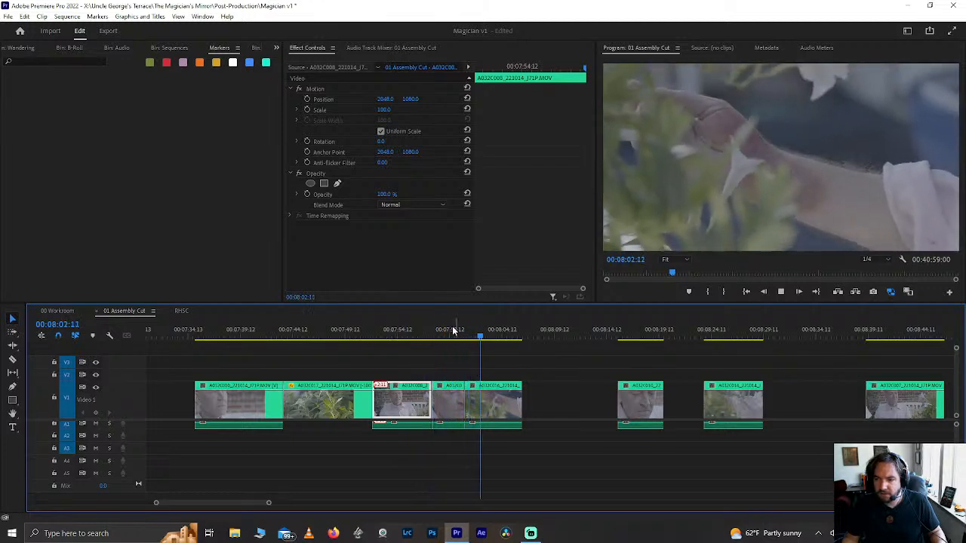
{"action": "left_click_drag", "start_coordinate": [454, 330], "coordinate": [414, 336]}
{"action": "scroll", "coordinate": [424, 359], "scroll_direction": "up", "scroll_amount": 2}
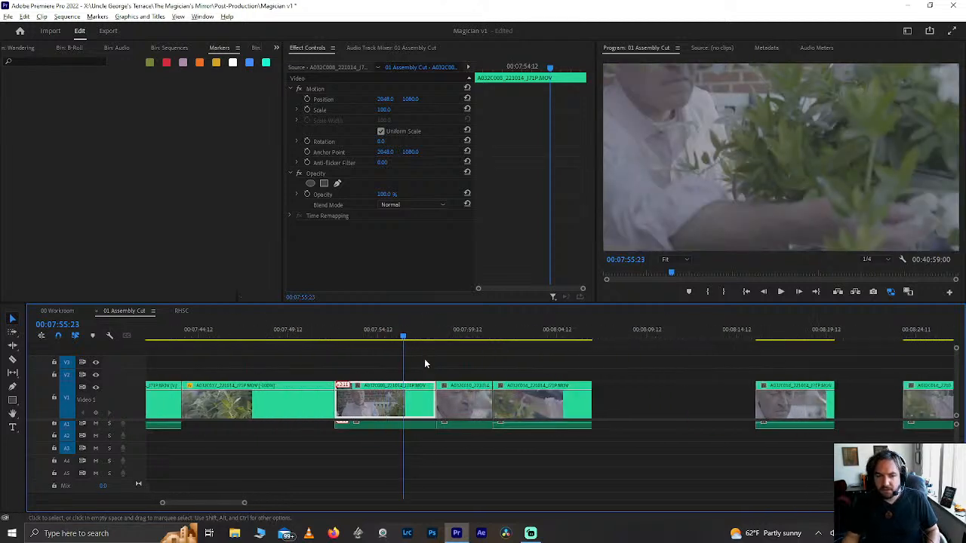
{"action": "left_click", "coordinate": [384, 337]}
{"action": "key", "text": "space"}
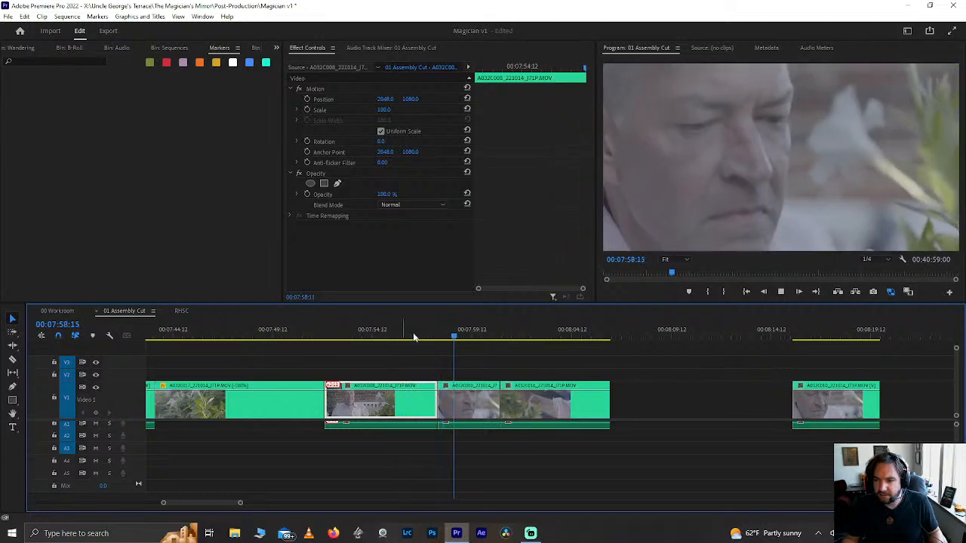
Step: Split the A032C008 shot at 00:07:57:02 and delete only the audio of the short end piece
{"action": "left_click", "coordinate": [398, 332]}
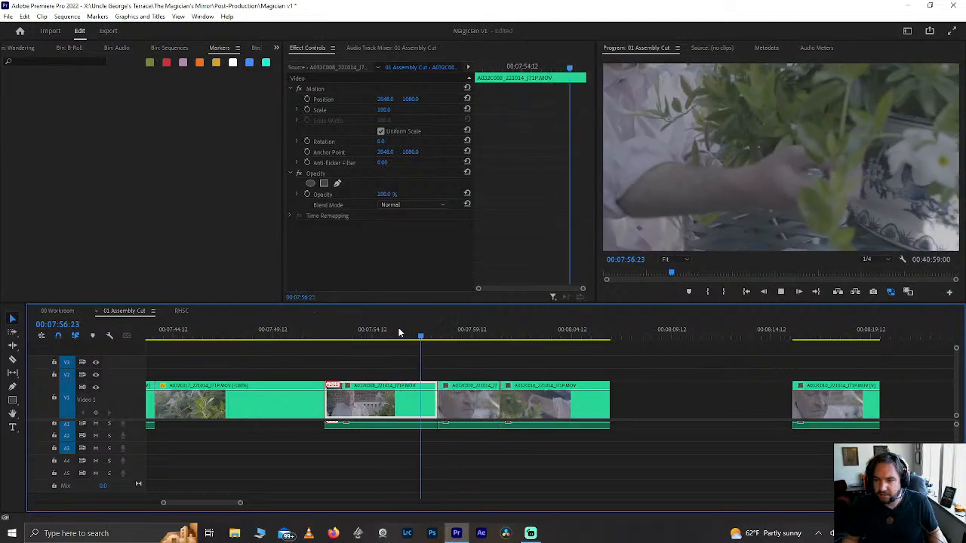
{"action": "key", "text": "space"}
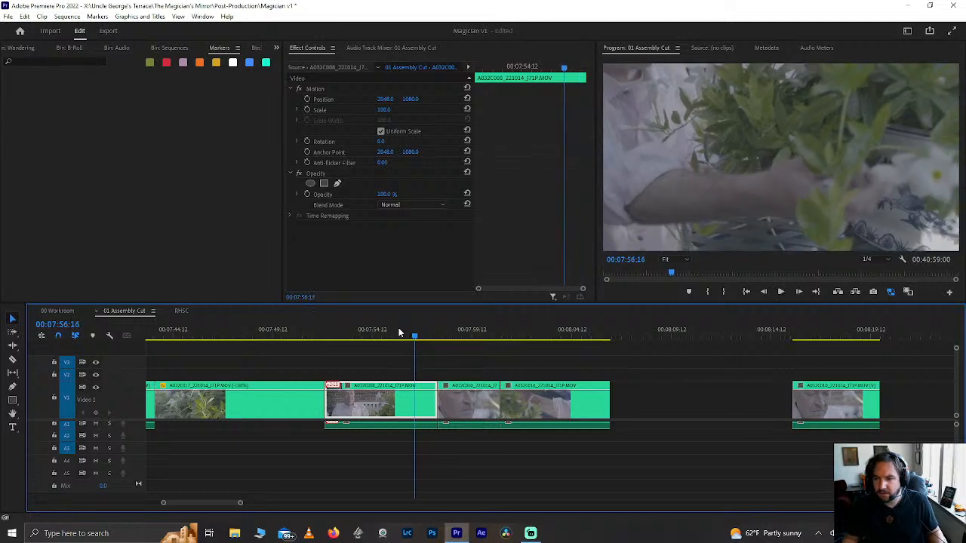
{"action": "key", "text": "space"}
{"action": "key", "text": "ctrl+k"}
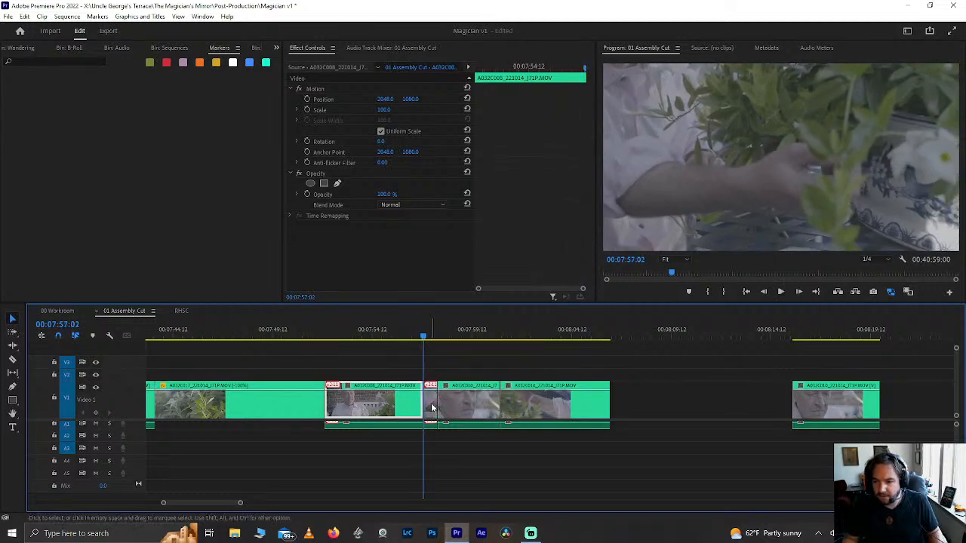
{"action": "left_click", "coordinate": [432, 407]}
{"action": "left_click", "coordinate": [433, 431]}
{"action": "left_click", "coordinate": [434, 427], "text": "alt"}
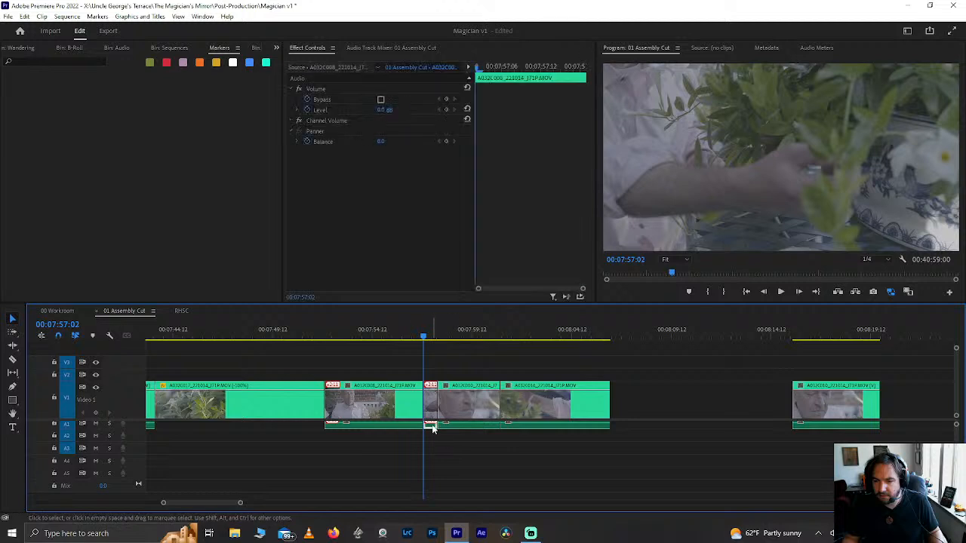
{"action": "key", "text": "Delete"}
Step: Move the short end piece of the A032C008 video up to track V2 and disable it
{"action": "left_click_drag", "start_coordinate": [434, 409], "coordinate": [432, 377]}
{"action": "right_click", "coordinate": [433, 379]}
{"action": "left_click", "coordinate": [431, 376]}
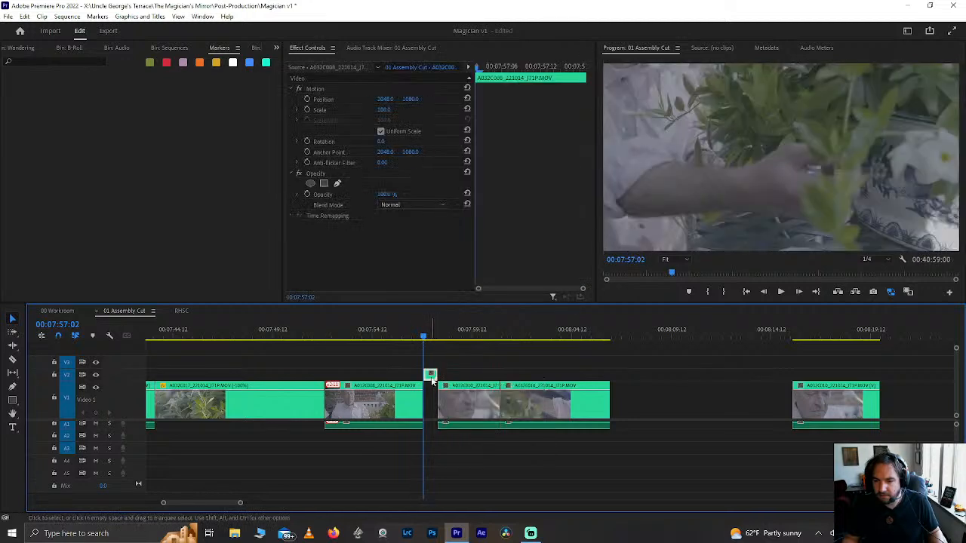
{"action": "right_click", "coordinate": [431, 376]}
{"action": "left_click", "coordinate": [492, 209]}
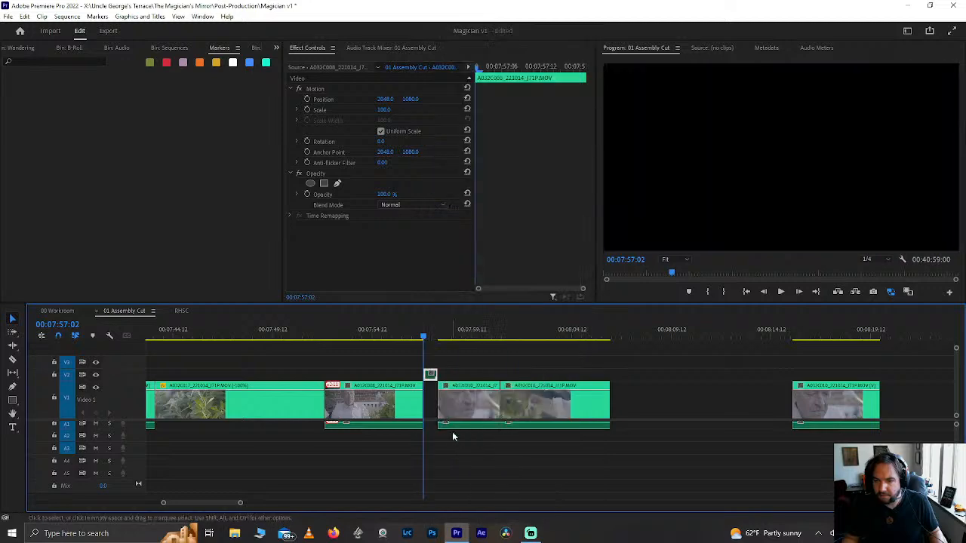
Step: Close the gap on V1 between the A032C008 shot and the close-up, and play the tightened cut
{"action": "left_click", "coordinate": [432, 397]}
{"action": "left_click", "coordinate": [432, 405]}
{"action": "key", "text": "Delete"}
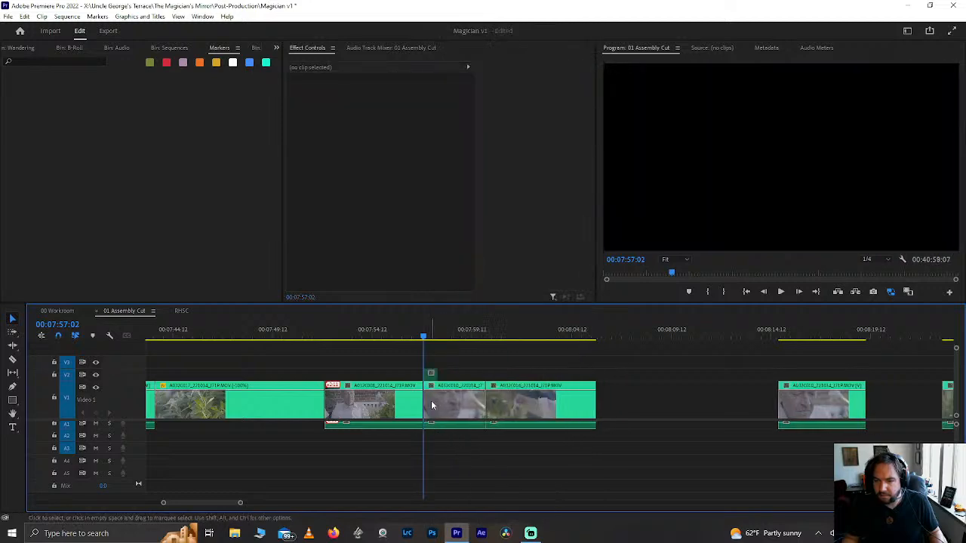
{"action": "left_click", "coordinate": [407, 332]}
{"action": "key", "text": "space"}
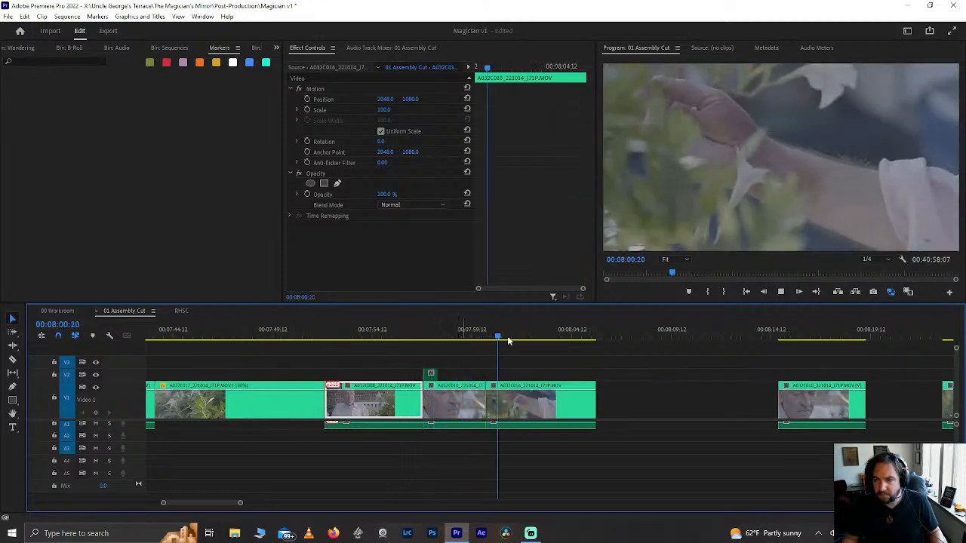
{"action": "key", "text": "space"}
Step: Play the A032C010 close-up and step back frame by frame through its second half to judge where it should end
{"action": "left_click", "coordinate": [443, 337]}
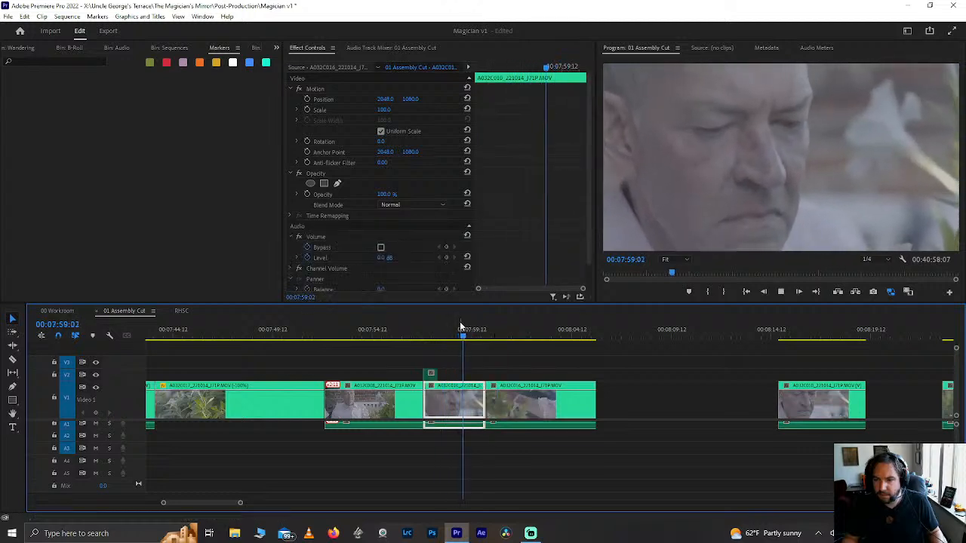
{"action": "key", "text": "space"}
{"action": "key", "text": "Left"}
{"action": "key", "text": "Left"}
{"action": "key", "text": "Left"}
{"action": "key", "text": "Left"}
{"action": "key", "text": "Left"}
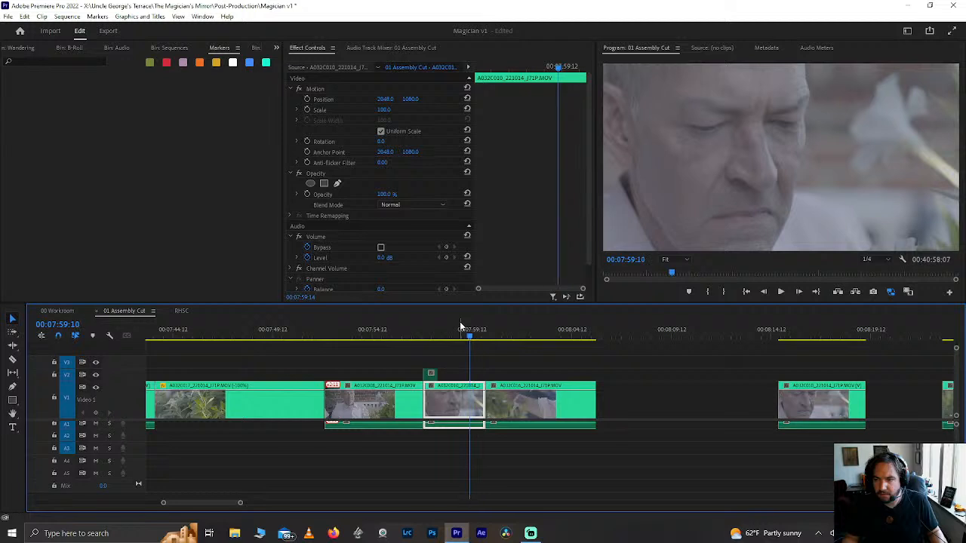
{"action": "key", "text": "Left"}
{"action": "key", "text": "Left"}
{"action": "key", "text": "Left"}
{"action": "key", "text": "Left"}
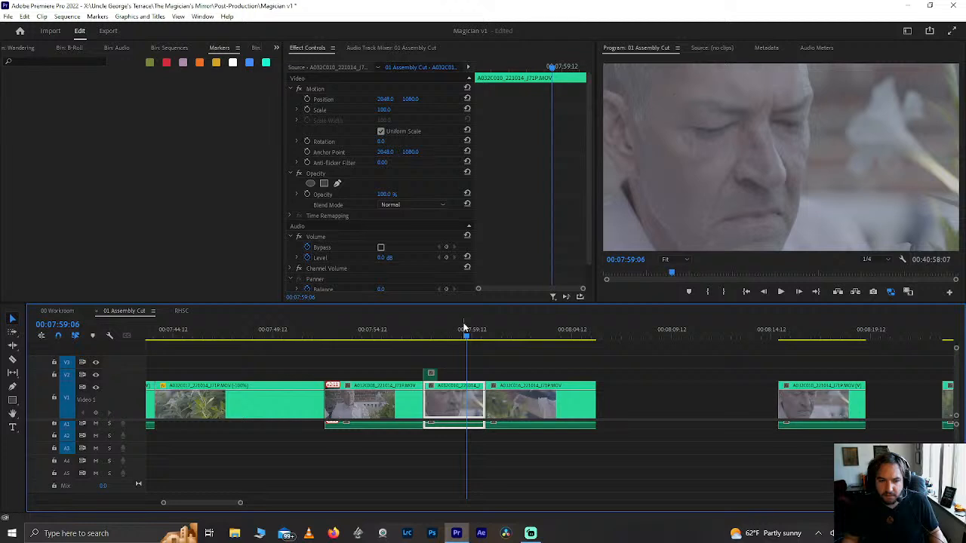
Step: Replay the A032C010 close-up from its start and step back frame by frame to 00:07:59:08
{"action": "left_click", "coordinate": [427, 335]}
{"action": "key", "text": "space"}
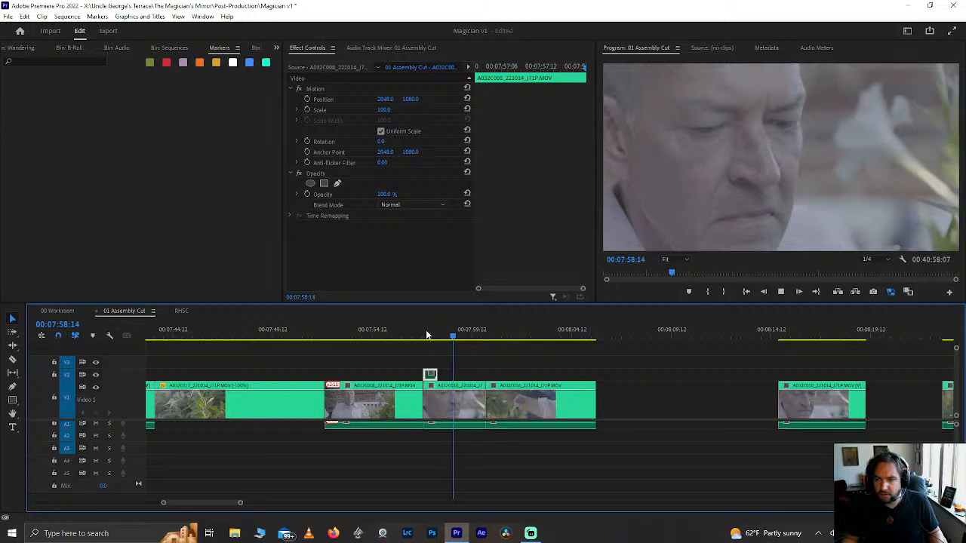
{"action": "key", "text": "space"}
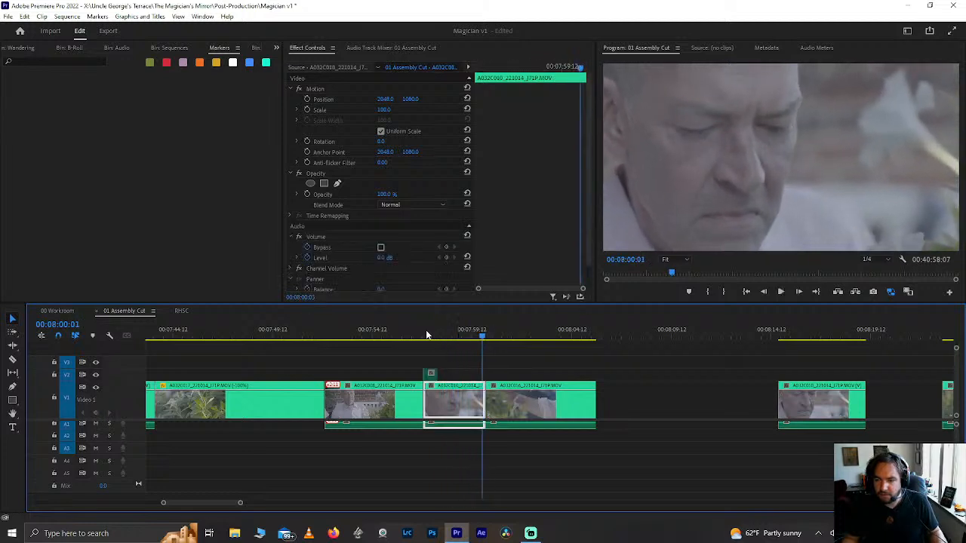
{"action": "key", "text": "Left"}
{"action": "key", "text": "Left"}
{"action": "key", "text": "Left"}
{"action": "key", "text": "Left"}
{"action": "key", "text": "Left"}
{"action": "key", "text": "Left"}
{"action": "key", "text": "Left"}
{"action": "key", "text": "Left"}
{"action": "key", "text": "Left"}
Step: Move the A032C010 close-up out of the cut into the empty stretch just before the next close-up
{"action": "scroll", "coordinate": [442, 438], "scroll_direction": "up", "scroll_amount": 1}
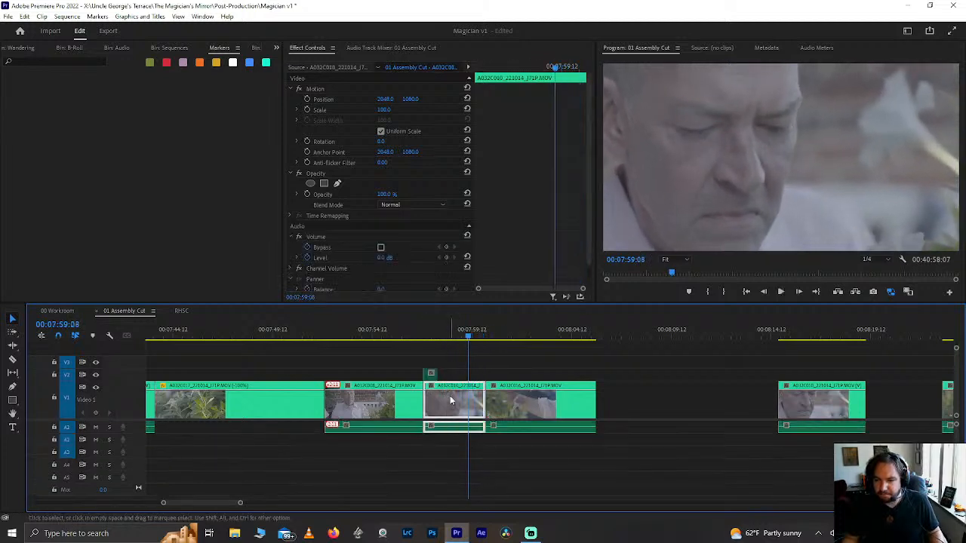
{"action": "left_click_drag", "start_coordinate": [450, 395], "coordinate": [726, 400]}
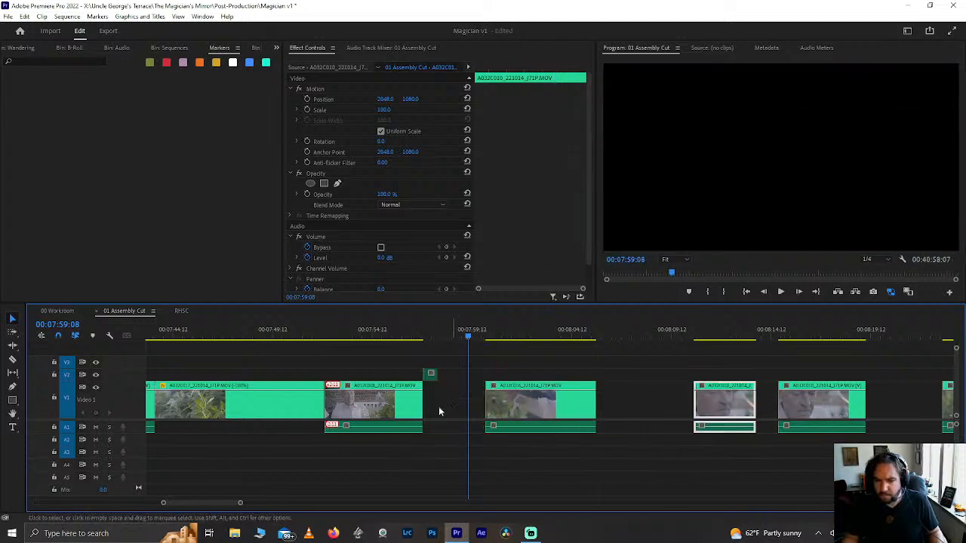
{"action": "left_click", "coordinate": [431, 377]}
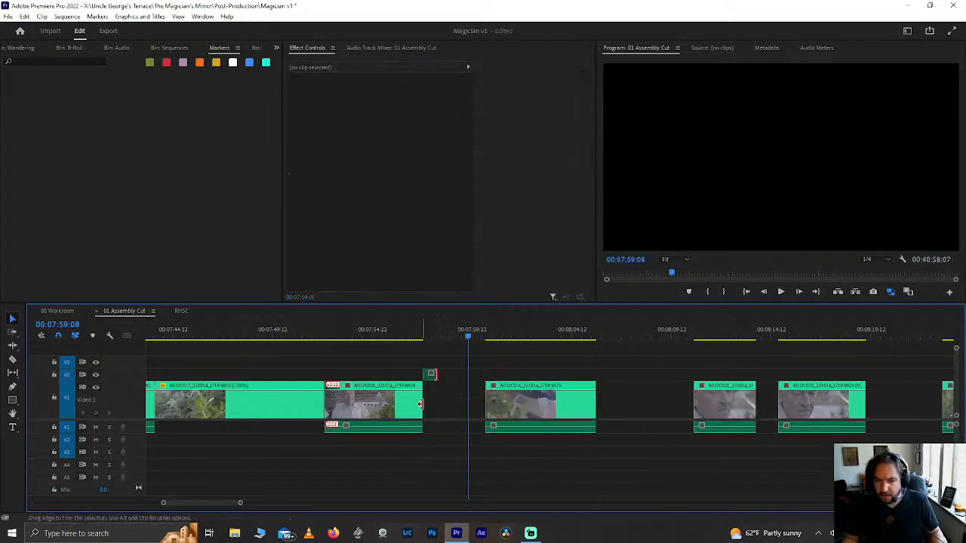
Step: Extend the A032C008 shot to the end of the disabled V2 piece and close the gap before the hand clip
{"action": "left_click_drag", "start_coordinate": [420, 404], "coordinate": [436, 428]}
{"action": "left_click", "coordinate": [458, 412]}
{"action": "key", "text": "Delete"}
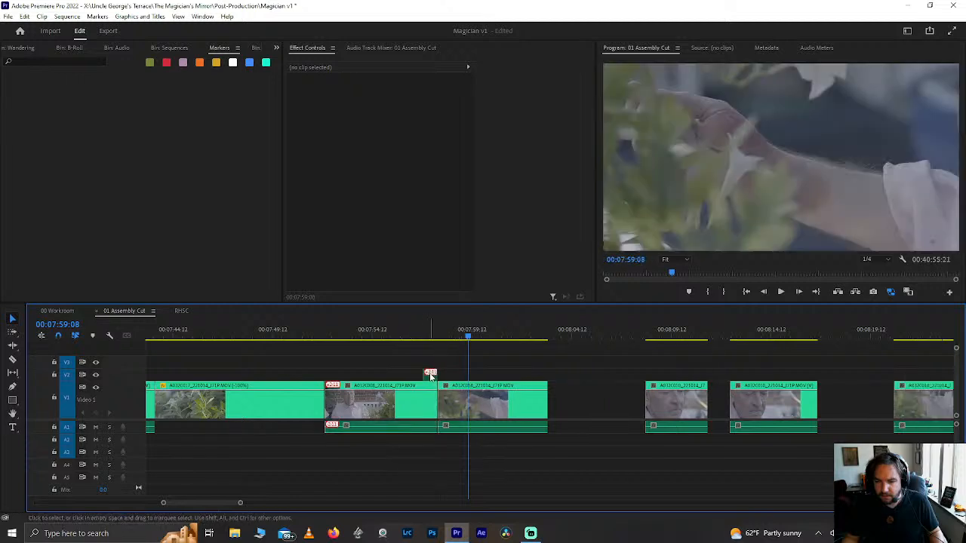
Step: Play and save the direct cut from A032C008 into the hand clip, and undo the gap closing and shot extension
{"action": "left_click", "coordinate": [424, 332]}
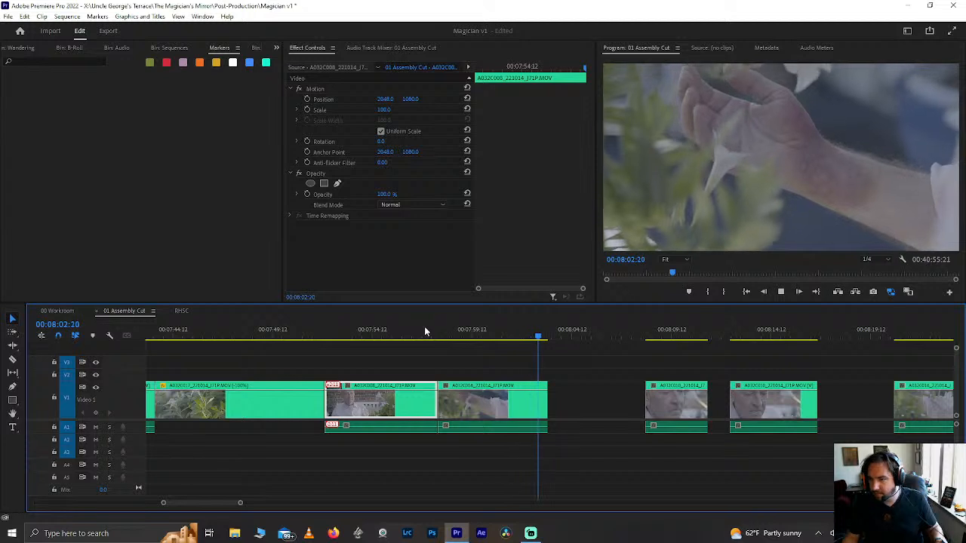
{"action": "key", "text": "space"}
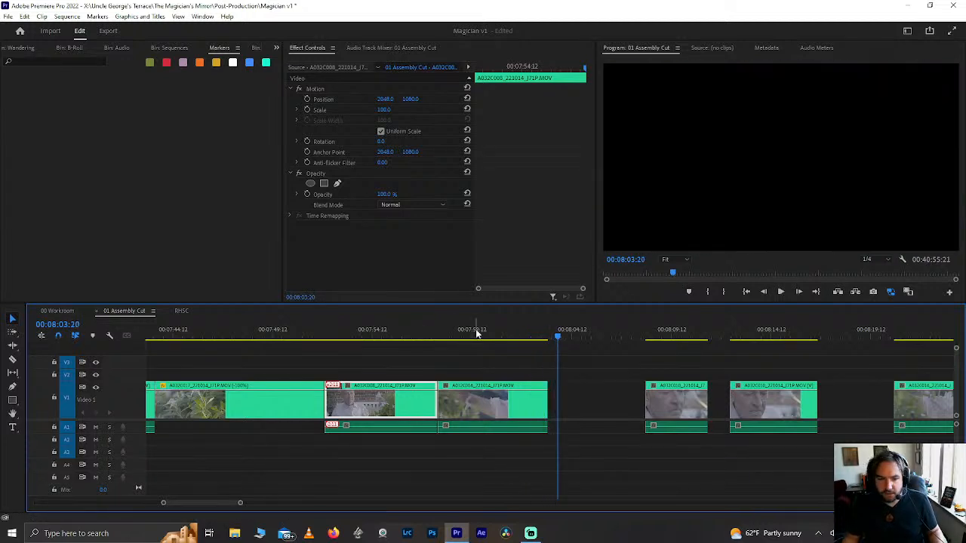
{"action": "left_click", "coordinate": [475, 334]}
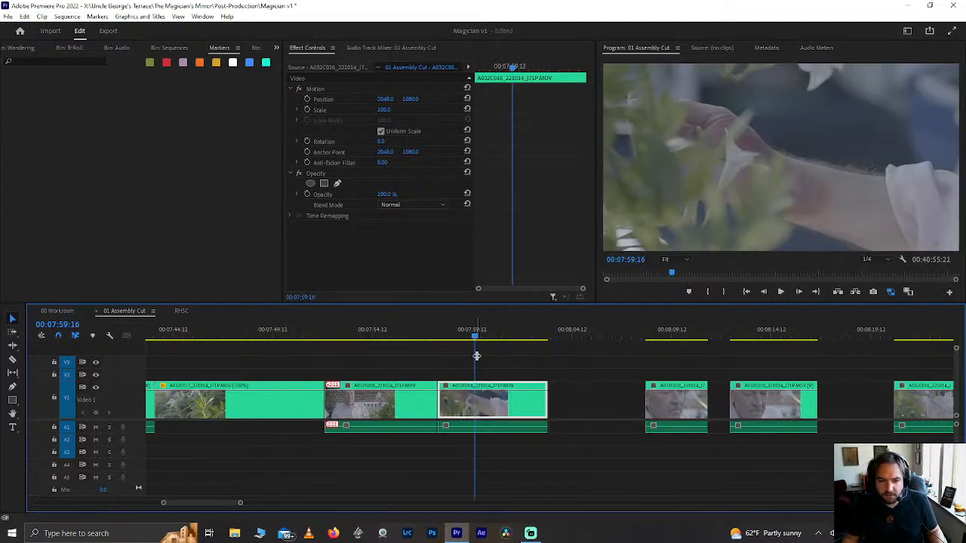
{"action": "key", "text": "ctrl+s"}
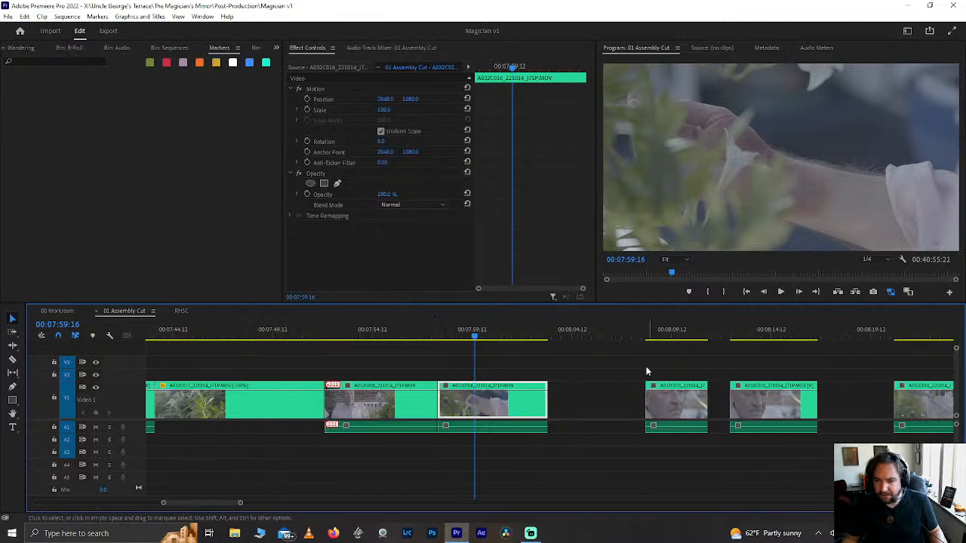
{"action": "key", "text": "ctrl+z"}
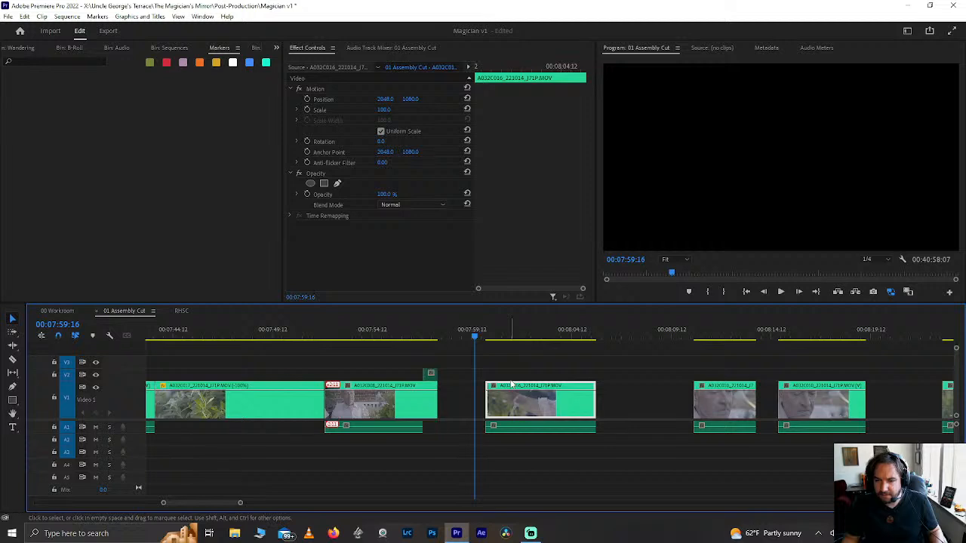
Step: Trim the end off the parked A032C010 close-up at 00:08:13:03 and move it back directly behind the A032C008 shot
{"action": "left_click", "coordinate": [693, 333]}
{"action": "key", "text": "space"}
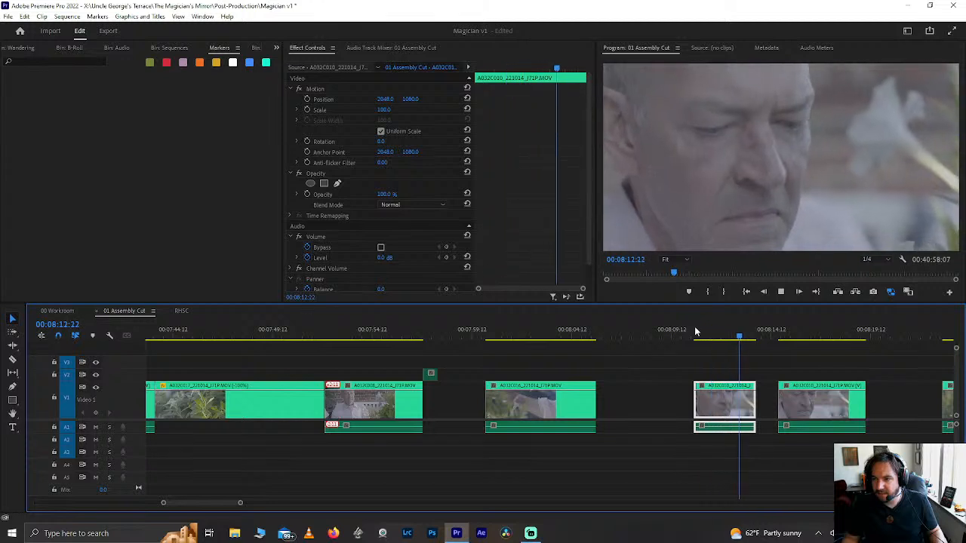
{"action": "key", "text": "space"}
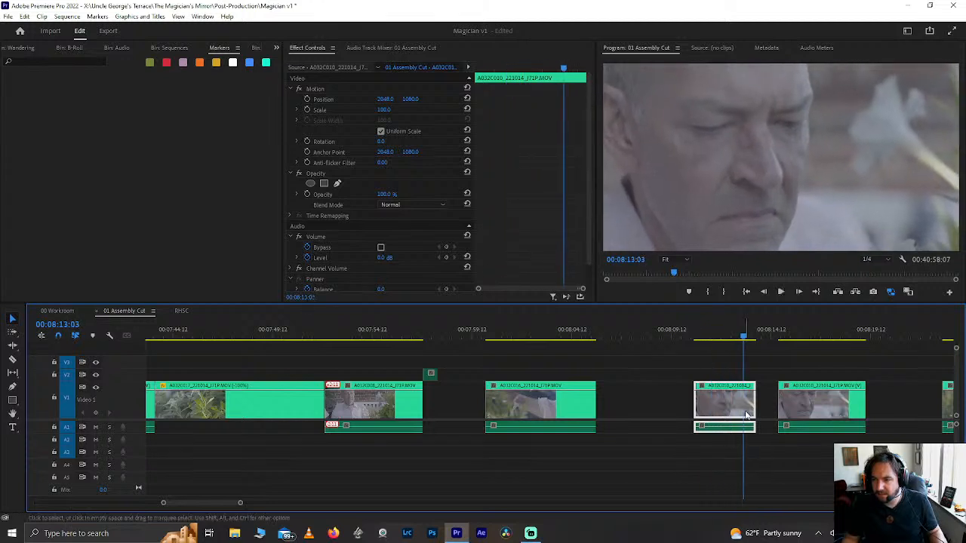
{"action": "key", "text": "ctrl+k"}
{"action": "left_click", "coordinate": [751, 414]}
{"action": "key", "text": "Delete"}
{"action": "left_click_drag", "start_coordinate": [728, 415], "coordinate": [458, 420]}
Step: Close the V1 gap between the shortened close-up and the hand clip, and play the cut through both
{"action": "left_click", "coordinate": [425, 330]}
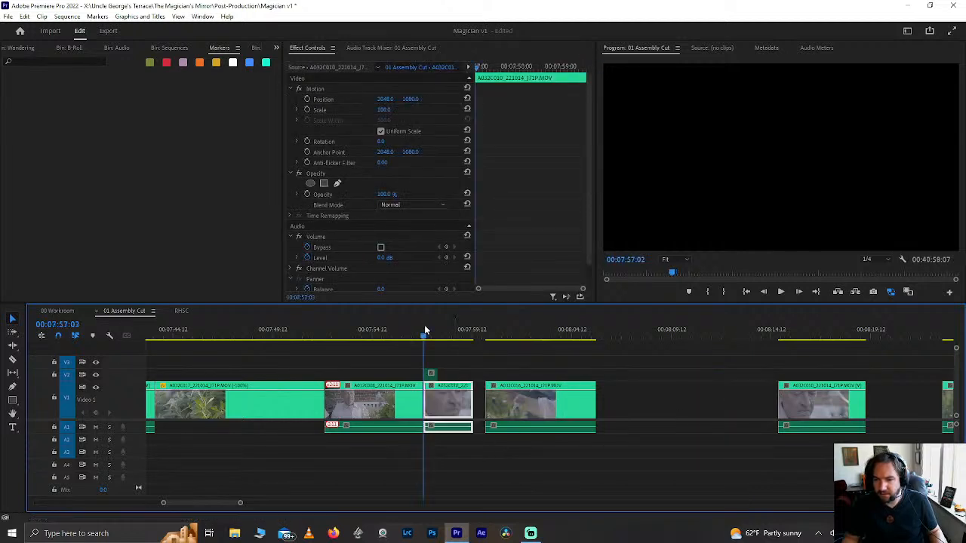
{"action": "key", "text": "space"}
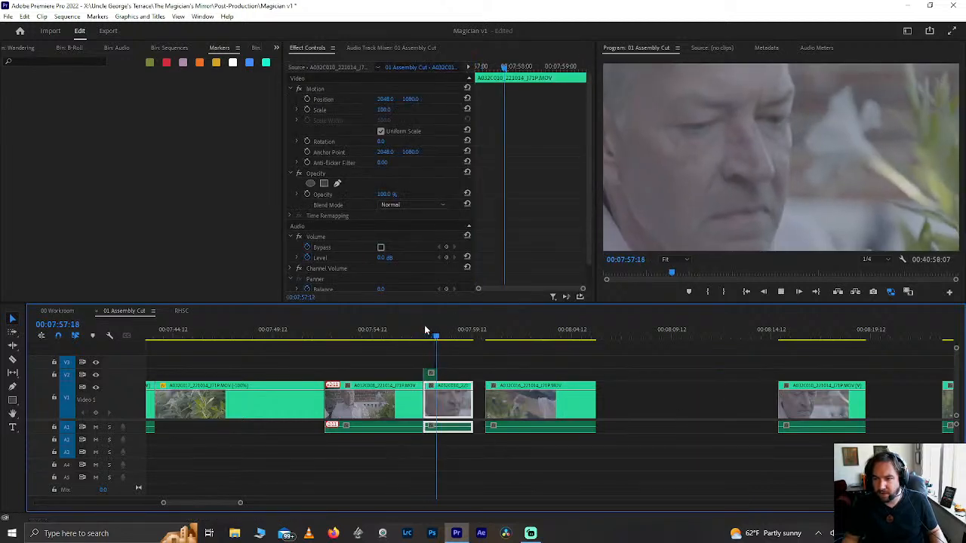
{"action": "left_click_drag", "start_coordinate": [424, 330], "coordinate": [410, 332]}
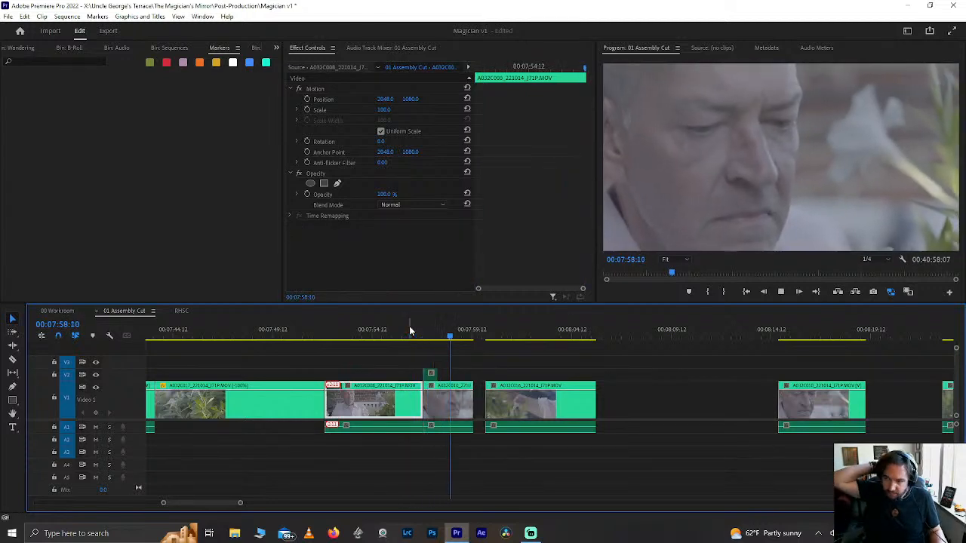
{"action": "key", "text": "space"}
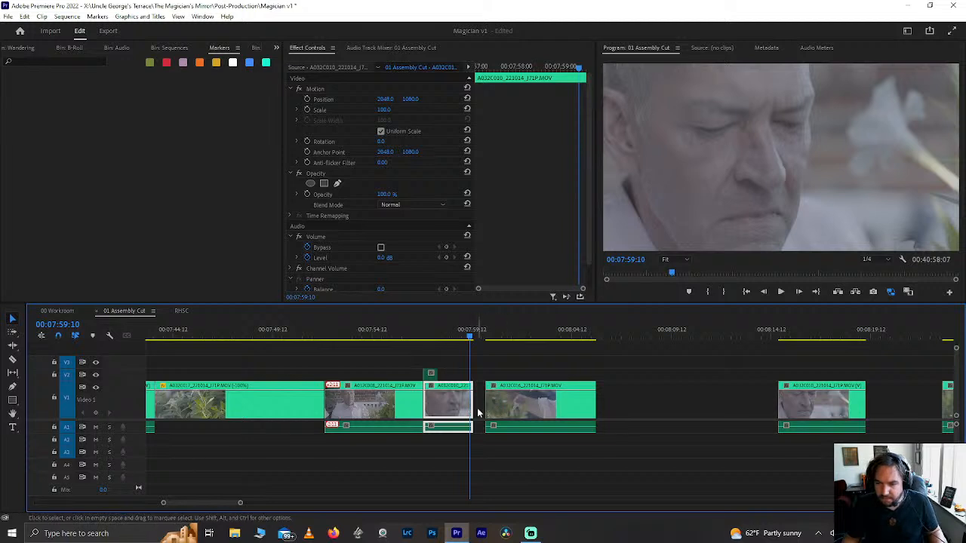
{"action": "left_click", "coordinate": [477, 413]}
{"action": "key", "text": "Delete"}
{"action": "key", "text": "space"}
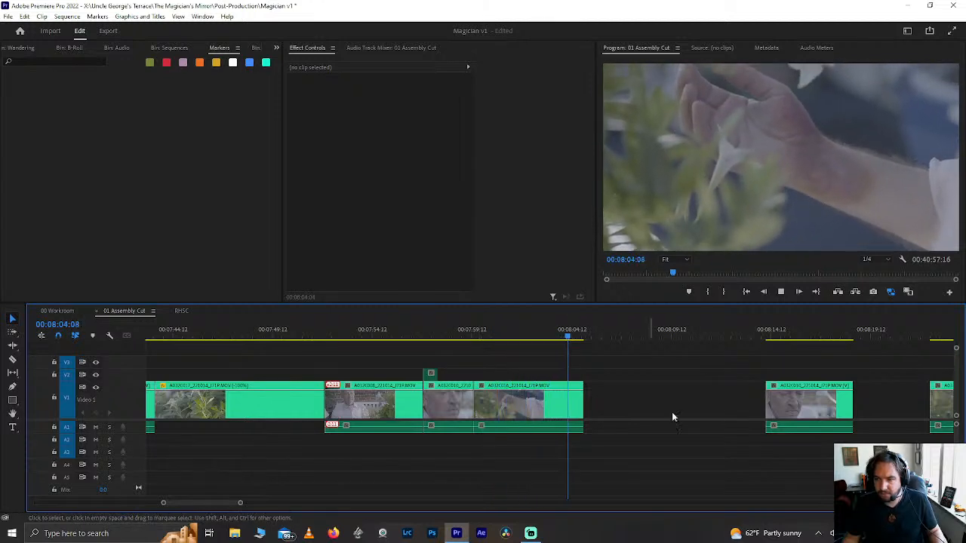
{"action": "key", "text": "space"}
Step: Play the second A032C010 close-up, starting near 00:08:14, to look for a better start point
{"action": "left_click", "coordinate": [770, 335]}
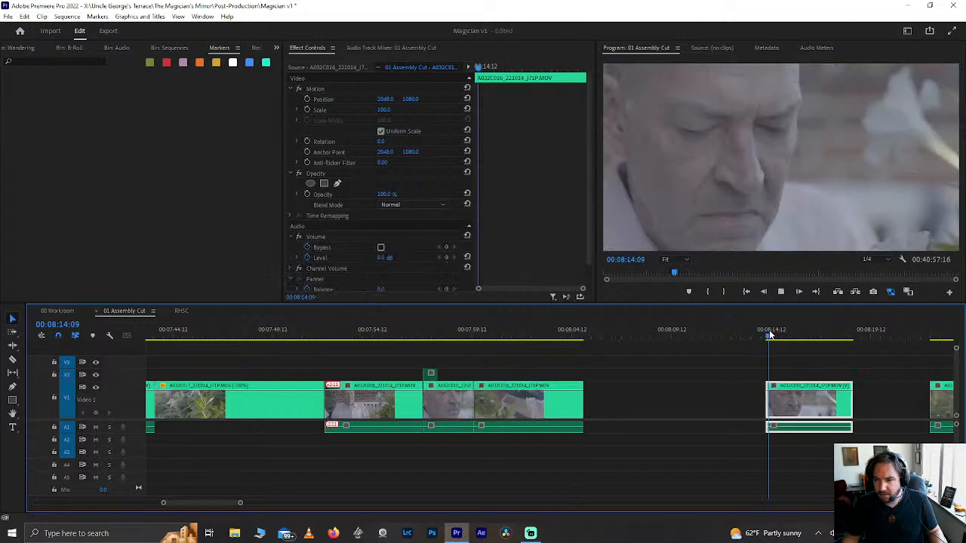
{"action": "key", "text": "space"}
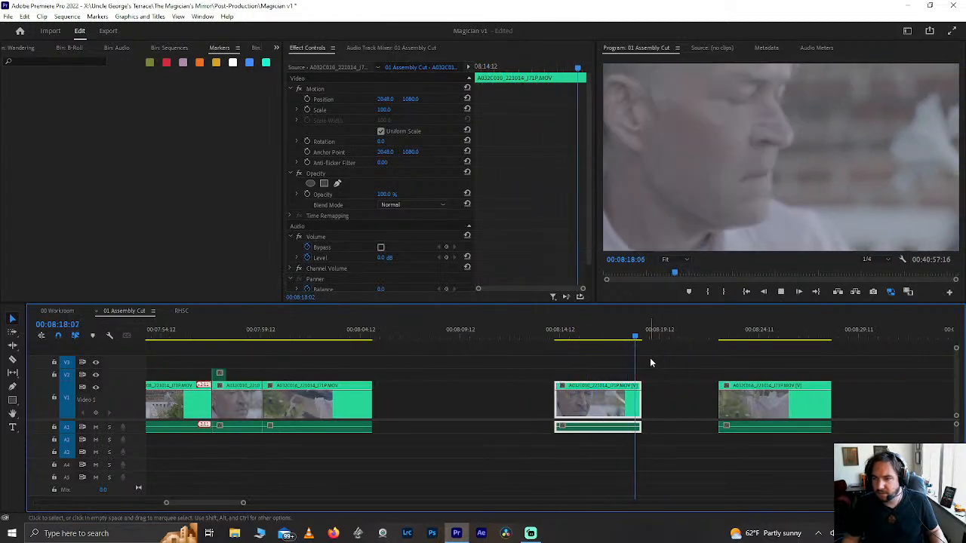
{"action": "left_click", "coordinate": [556, 334]}
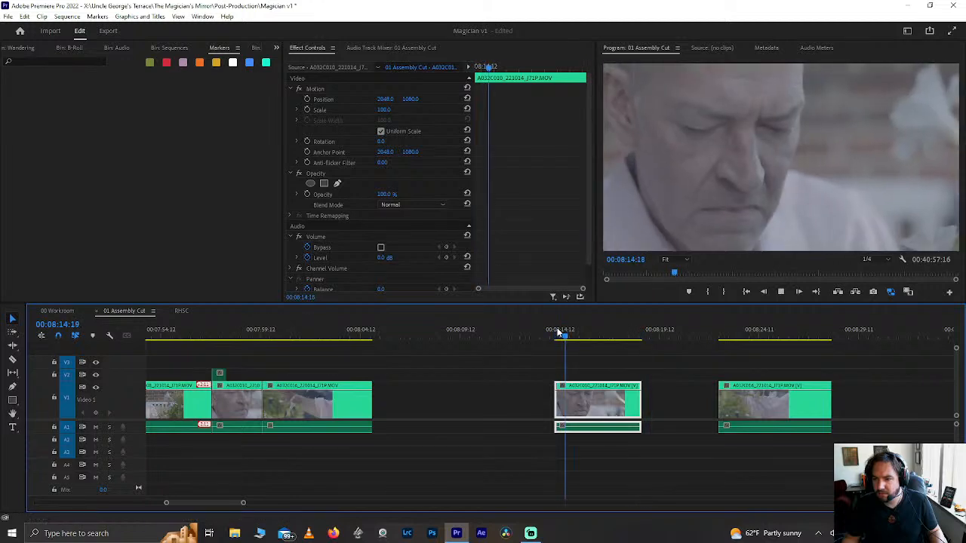
{"action": "key", "text": "space"}
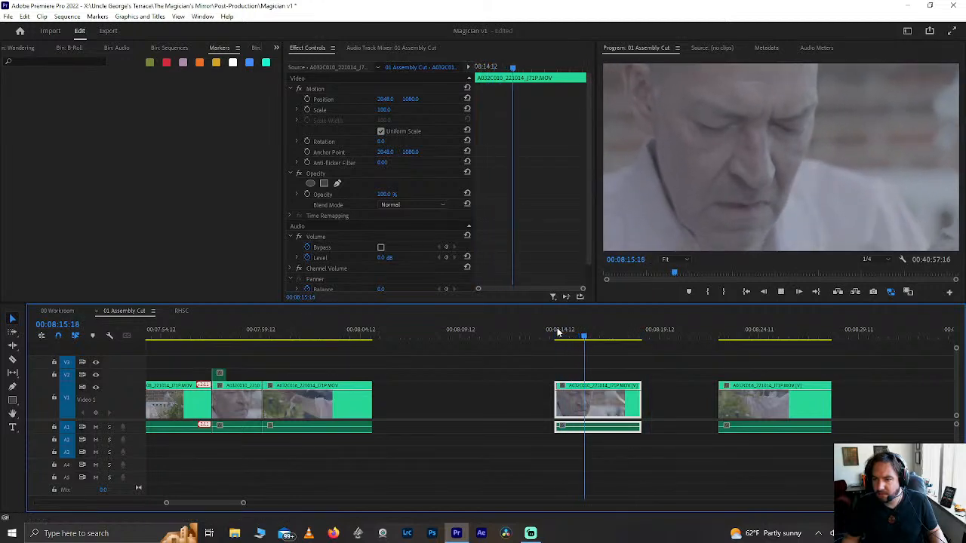
{"action": "key", "text": "space"}
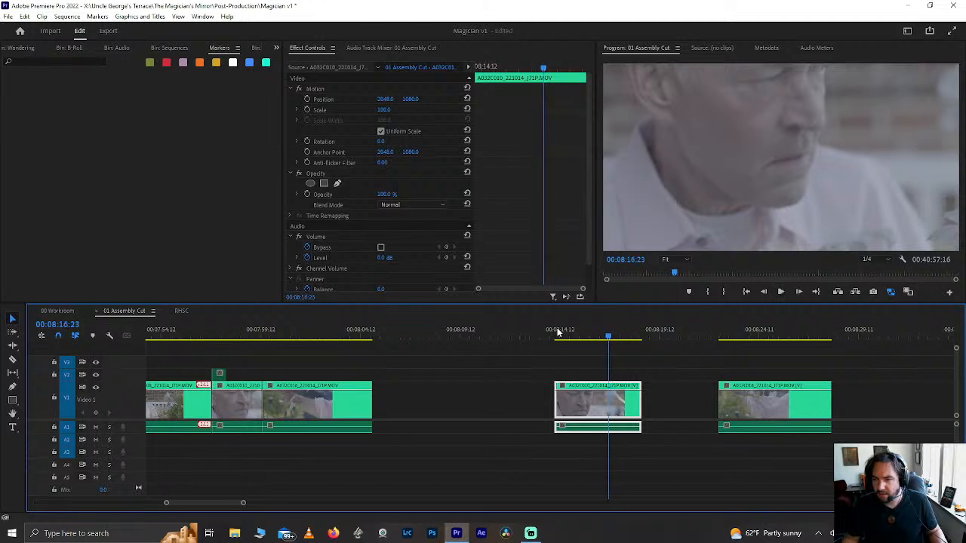
Step: Split the second A032C010 close-up at 00:08:16:13 and delete the part before the cut
{"action": "key", "text": "Left"}
{"action": "key", "text": "Left"}
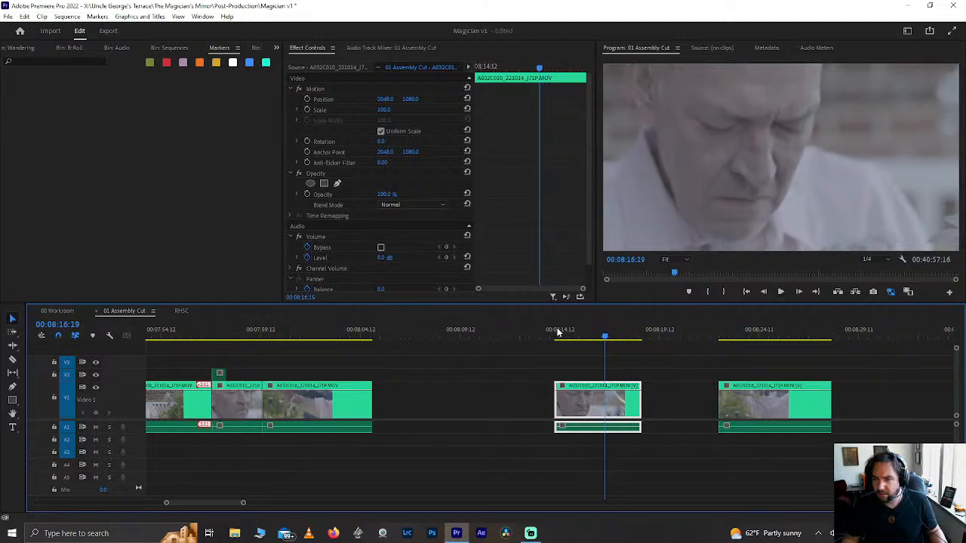
{"action": "key", "text": "Left"}
{"action": "key", "text": "Left"}
{"action": "key", "text": "Left"}
{"action": "key", "text": "Left"}
{"action": "key", "text": "Left"}
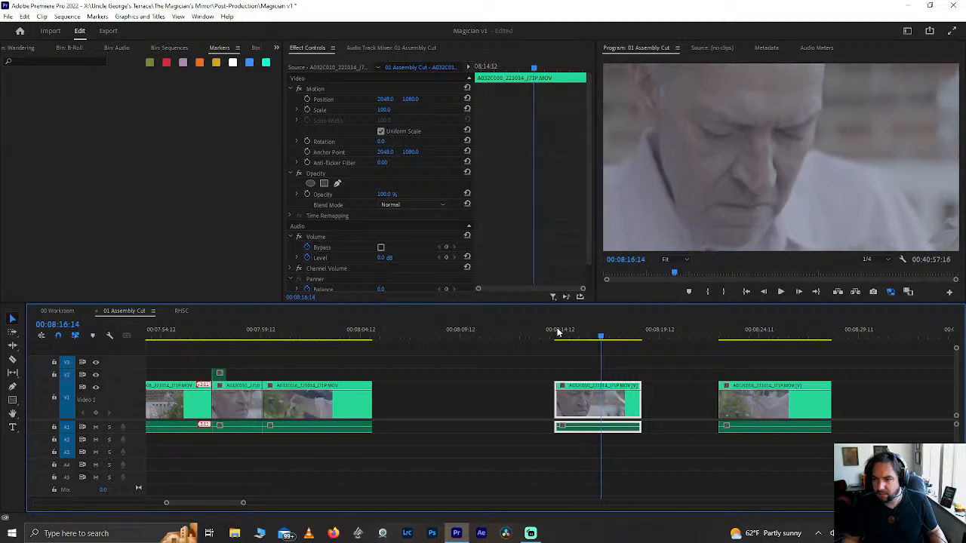
{"action": "key", "text": "Left"}
{"action": "key", "text": "Left"}
{"action": "key", "text": "Left"}
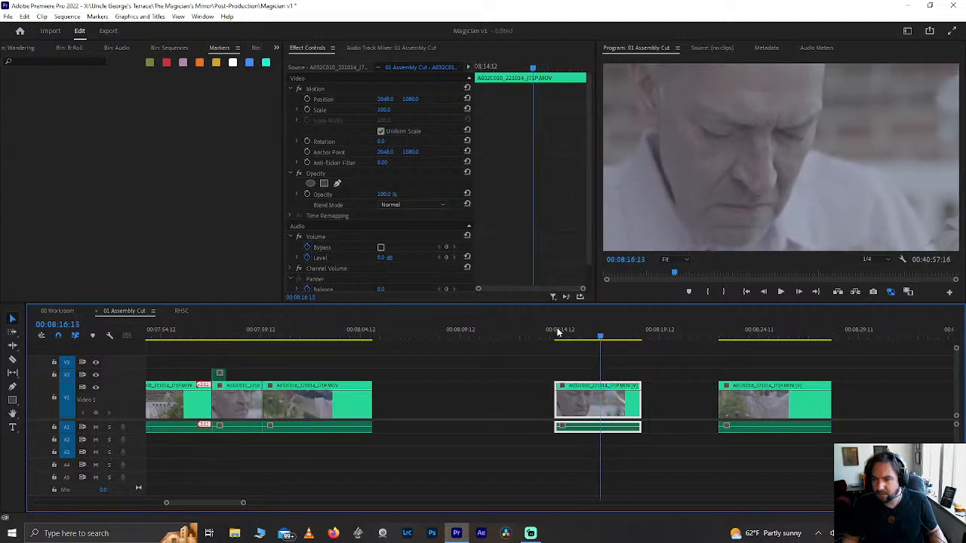
{"action": "key", "text": "ctrl+k"}
{"action": "key", "text": "Delete"}
{"action": "key", "text": "d"}
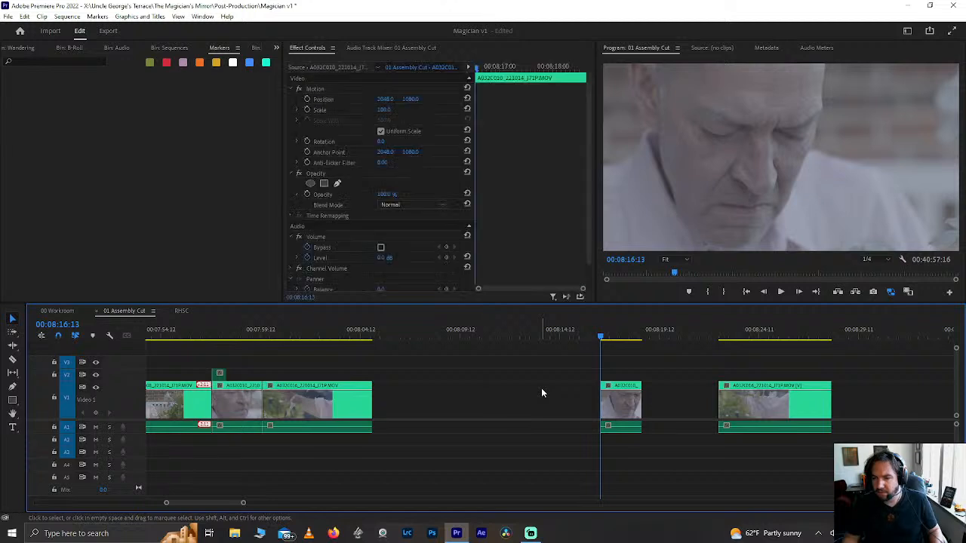
Step: Check the following A032C016 clip and play the A032C007 clip from 00:08:40:03
{"action": "left_click", "coordinate": [747, 333]}
{"action": "scroll", "coordinate": [724, 334], "scroll_direction": "down", "scroll_amount": 4}
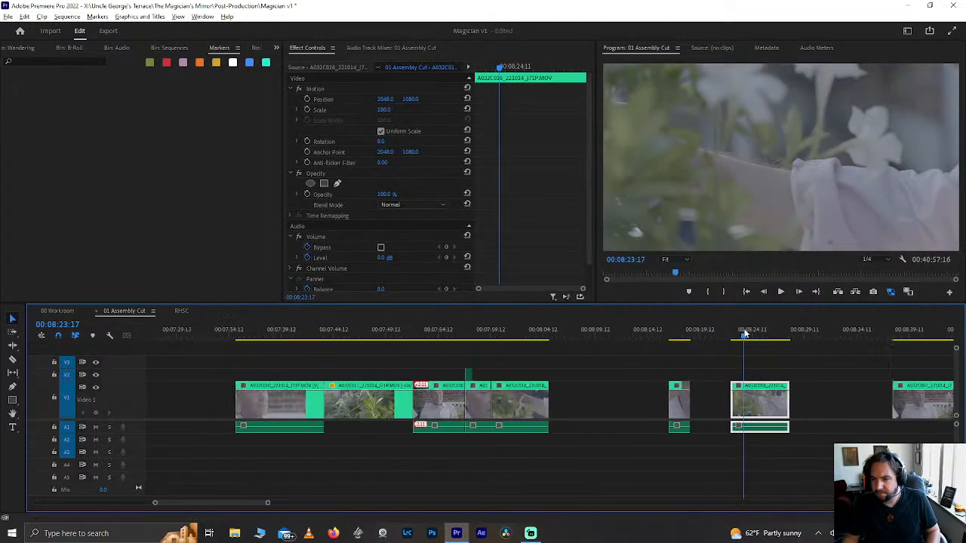
{"action": "left_click", "coordinate": [702, 334]}
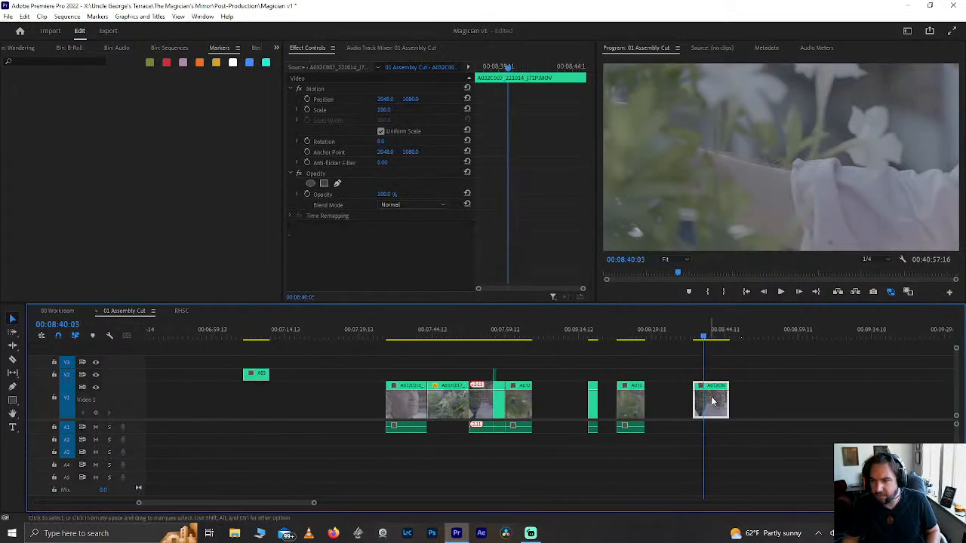
{"action": "key", "text": "space"}
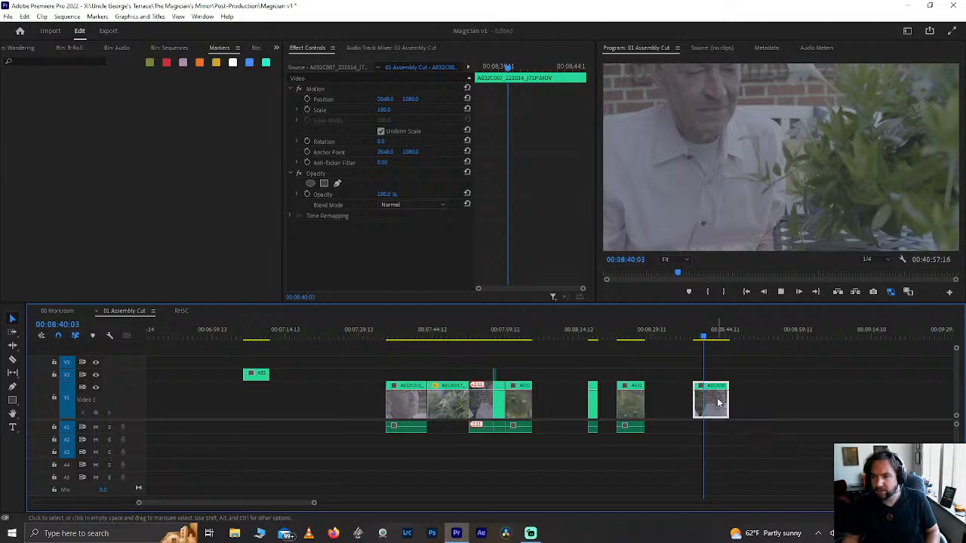
Step: Try deleting the A032C007 clip, undo that, and move the clip earlier to start at 00:08:29:15
{"action": "key", "text": "Delete"}
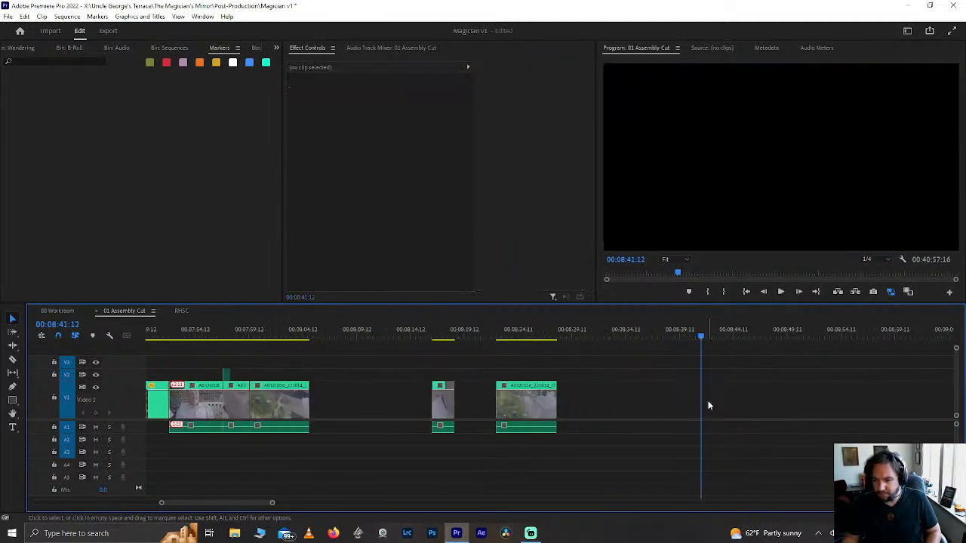
{"action": "key", "text": "ctrl+z"}
{"action": "left_click_drag", "start_coordinate": [702, 401], "coordinate": [609, 406]}
{"action": "scroll", "coordinate": [609, 406], "scroll_direction": "down", "scroll_amount": 3}
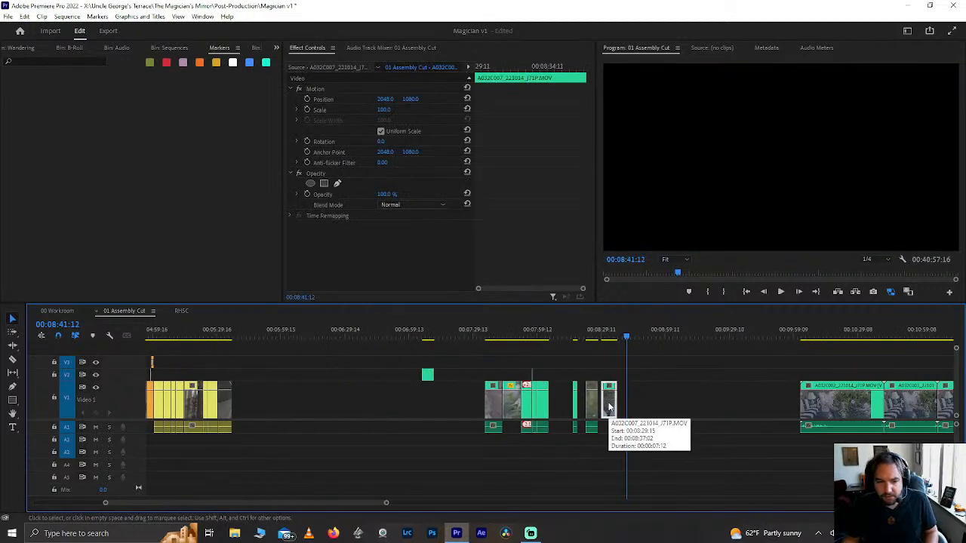
Step: Look through the later takes from 00:14:27:02 onward and play the A032C010 close-up around 00:16:26
{"action": "scroll", "coordinate": [609, 406], "scroll_direction": "right", "scroll_amount": 10}
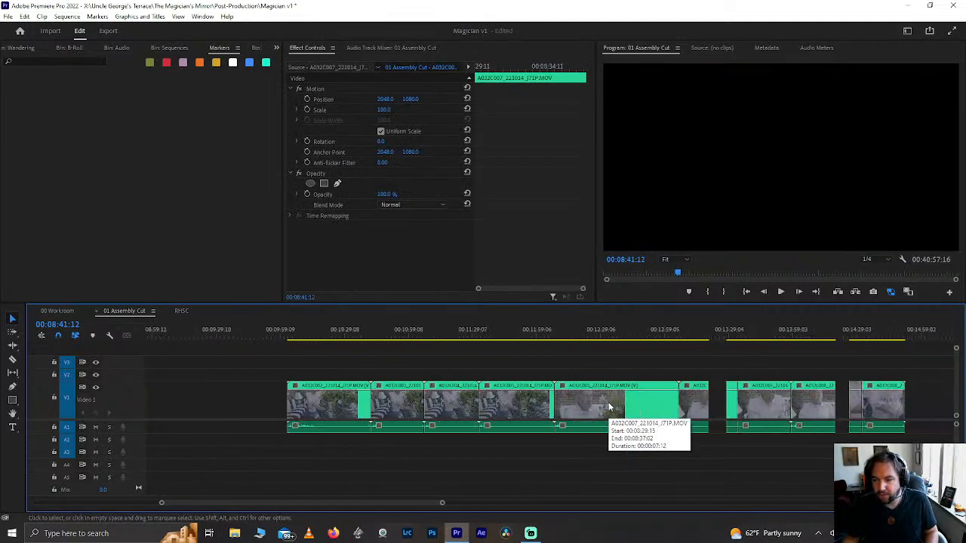
{"action": "left_click", "coordinate": [733, 330]}
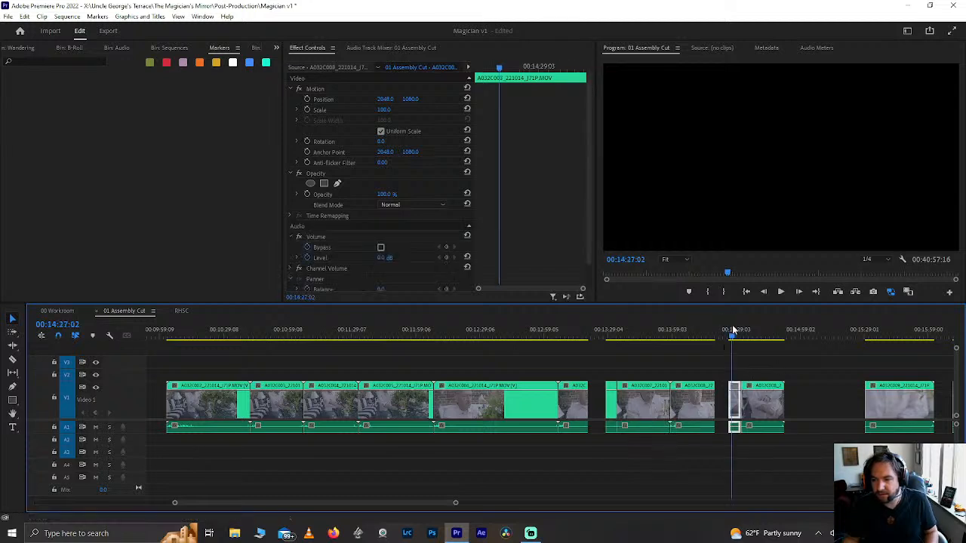
{"action": "scroll", "coordinate": [732, 362], "scroll_direction": "right", "scroll_amount": 3}
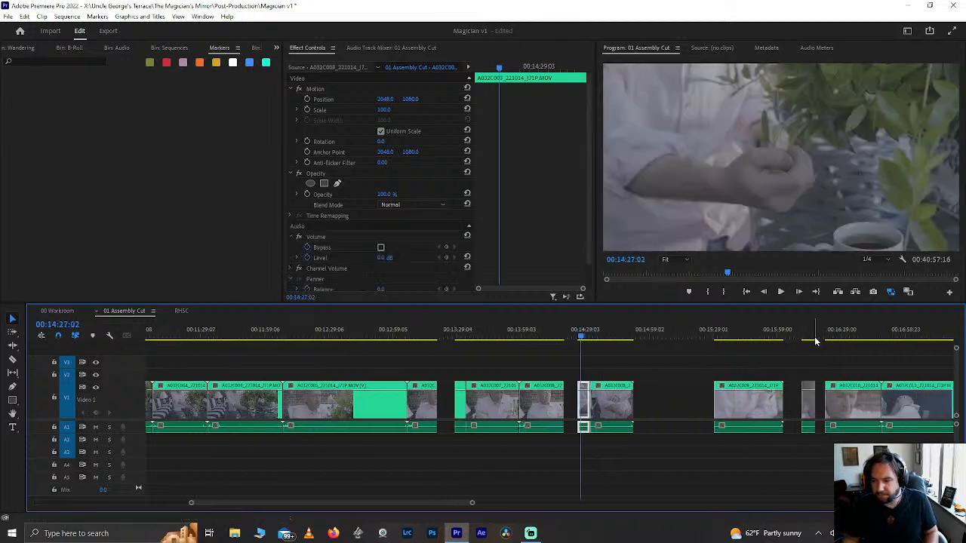
{"action": "left_click", "coordinate": [837, 332]}
{"action": "key", "text": "="}
{"action": "scroll", "coordinate": [838, 335], "scroll_direction": "down", "scroll_amount": 2}
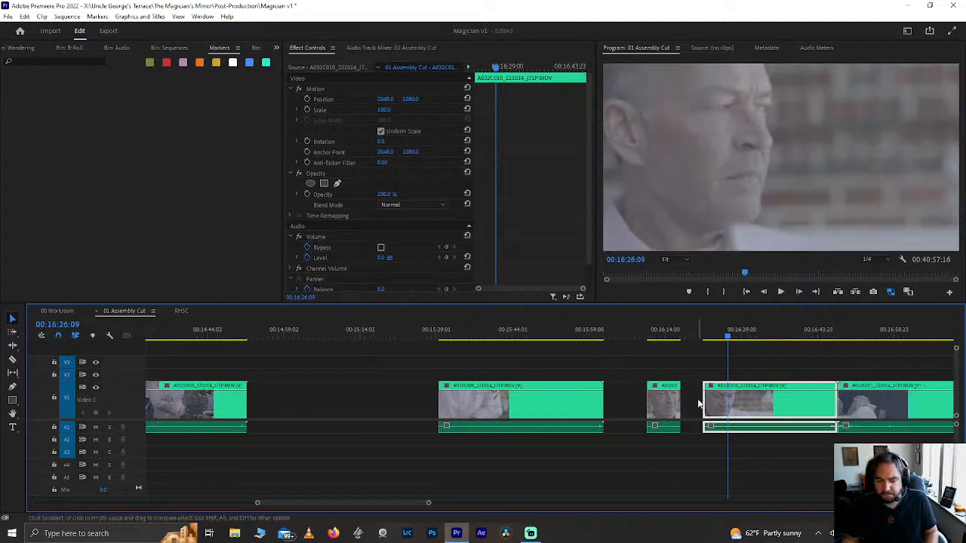
{"action": "left_click", "coordinate": [713, 338]}
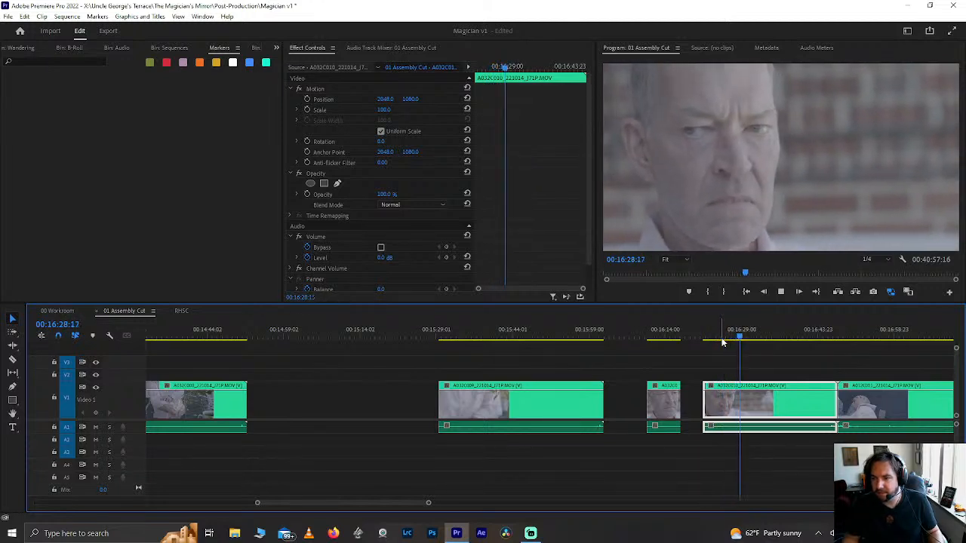
{"action": "key", "text": "space"}
{"action": "scroll", "coordinate": [765, 424], "scroll_direction": "down", "scroll_amount": 4}
{"action": "scroll", "coordinate": [765, 424], "scroll_direction": "down", "scroll_amount": 1}
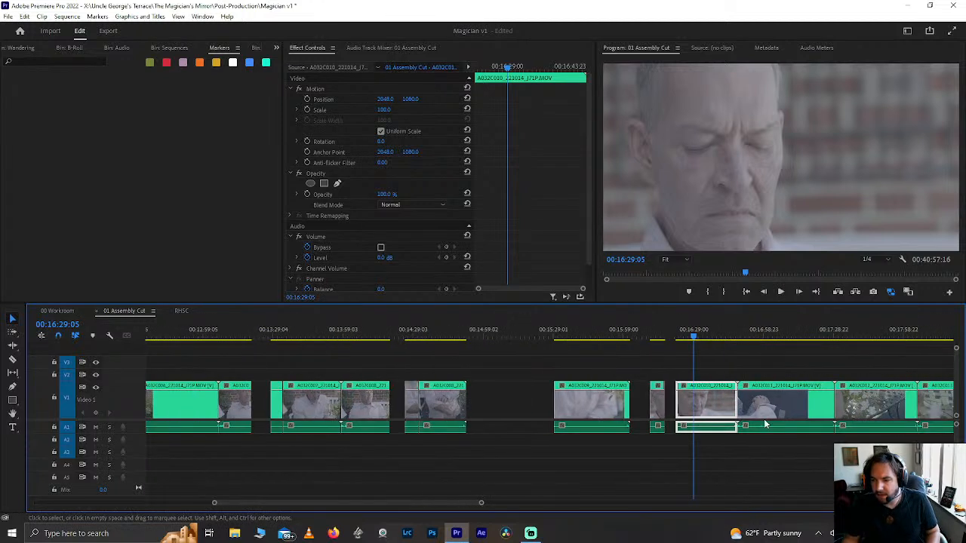
{"action": "scroll", "coordinate": [765, 424], "scroll_direction": "up", "scroll_amount": 3}
{"action": "scroll", "coordinate": [664, 415], "scroll_direction": "up", "scroll_amount": 4}
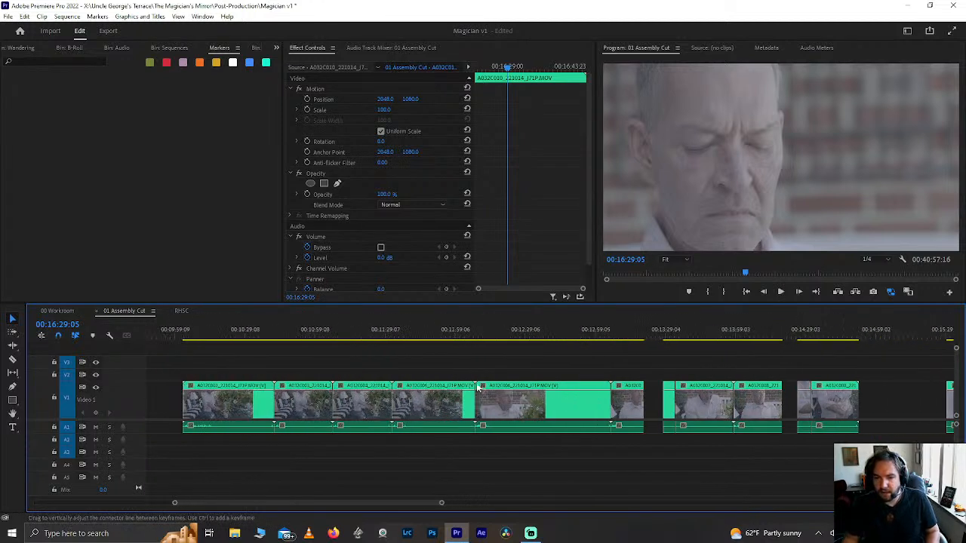
Step: Skim the A032C003 and A032C002 wide takes, playing A032C002 to compare the action at the plant
{"action": "left_click", "coordinate": [285, 333]}
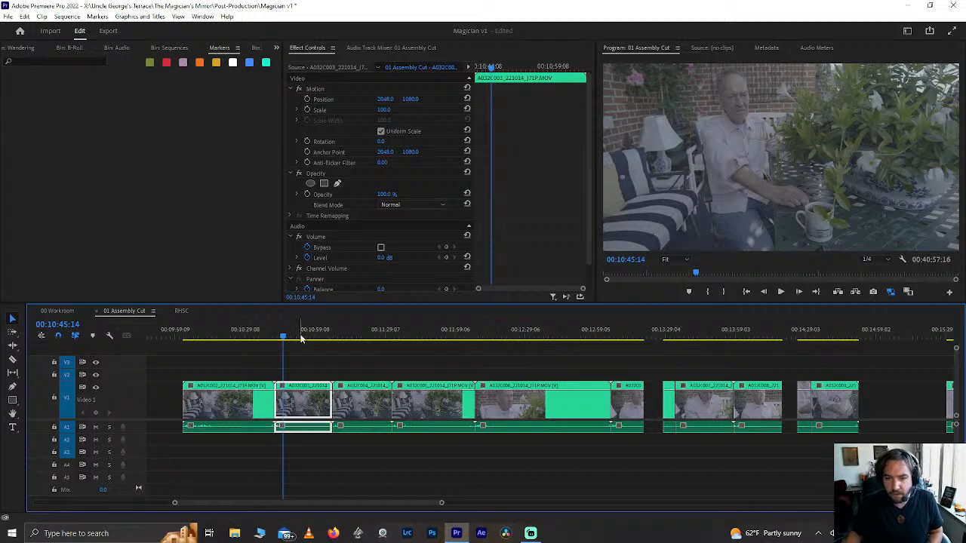
{"action": "left_click", "coordinate": [299, 338]}
{"action": "scroll", "coordinate": [246, 340], "scroll_direction": "left", "scroll_amount": 3}
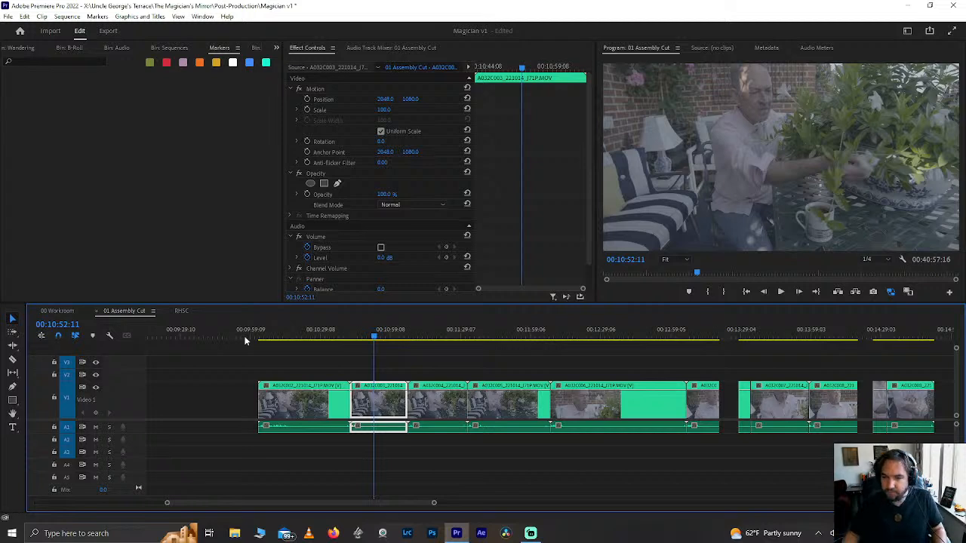
{"action": "left_click_drag", "start_coordinate": [272, 337], "coordinate": [293, 335]}
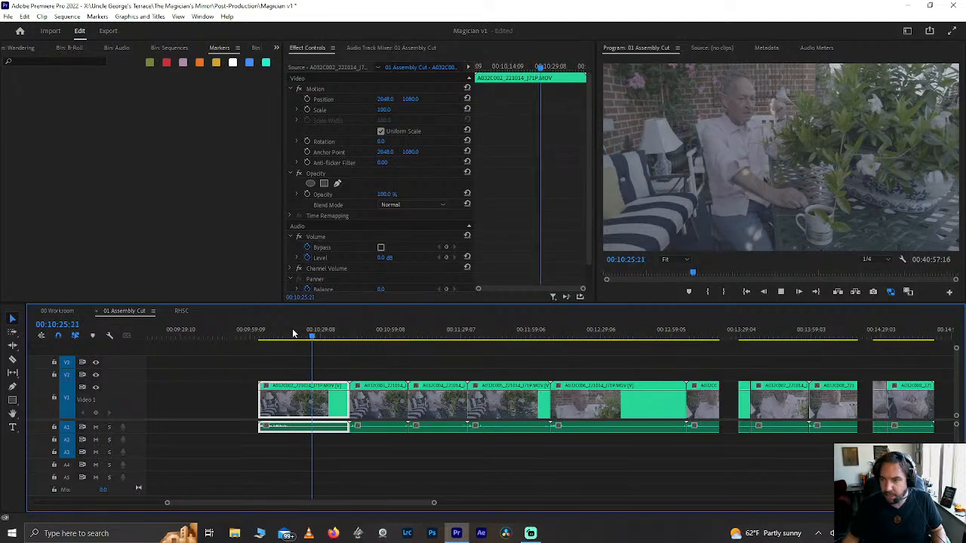
{"action": "key", "text": "space"}
{"action": "left_click", "coordinate": [370, 335]}
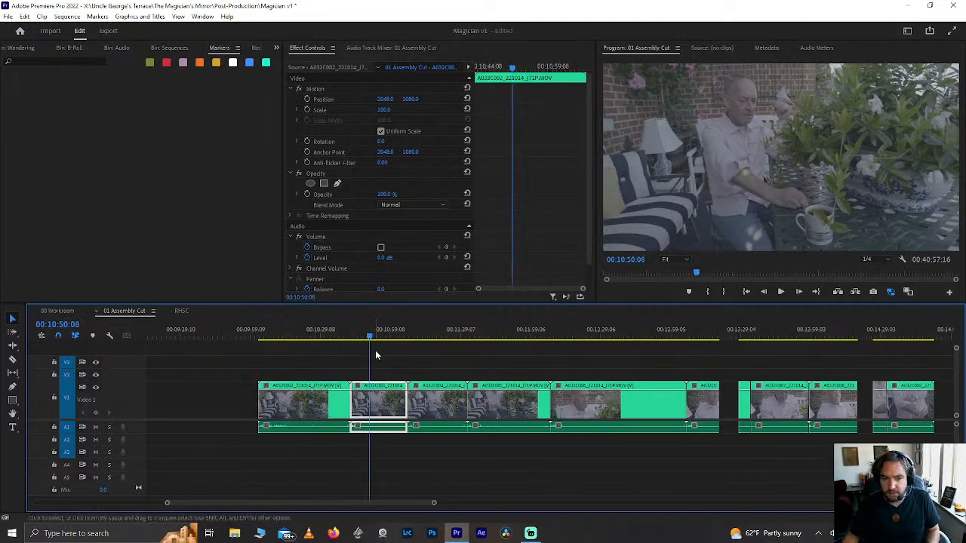
Step: Play the A032C003 wide take from 00:10:50:08, replaying from 00:10:53:13 to look for the usable hand action
{"action": "key", "text": "="}
{"action": "key", "text": "="}
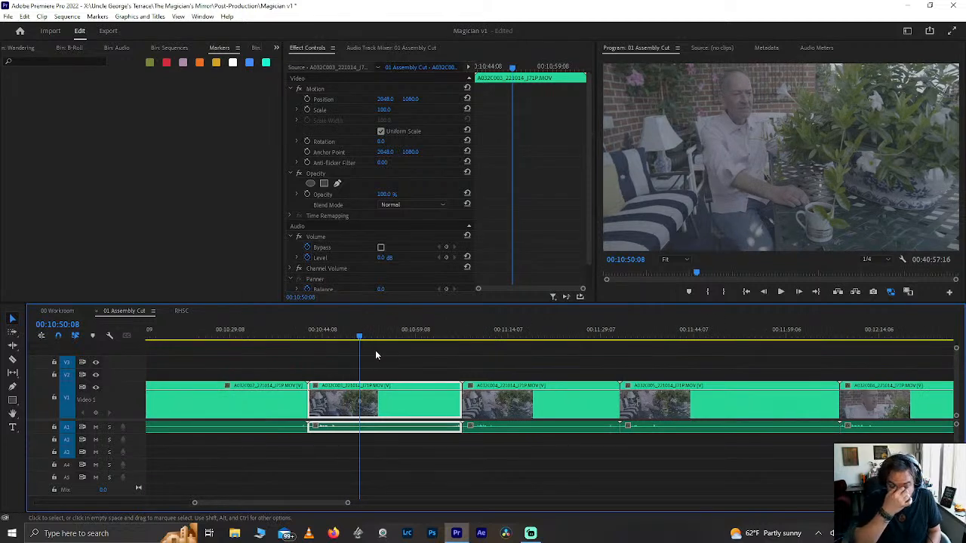
{"action": "key", "text": "space"}
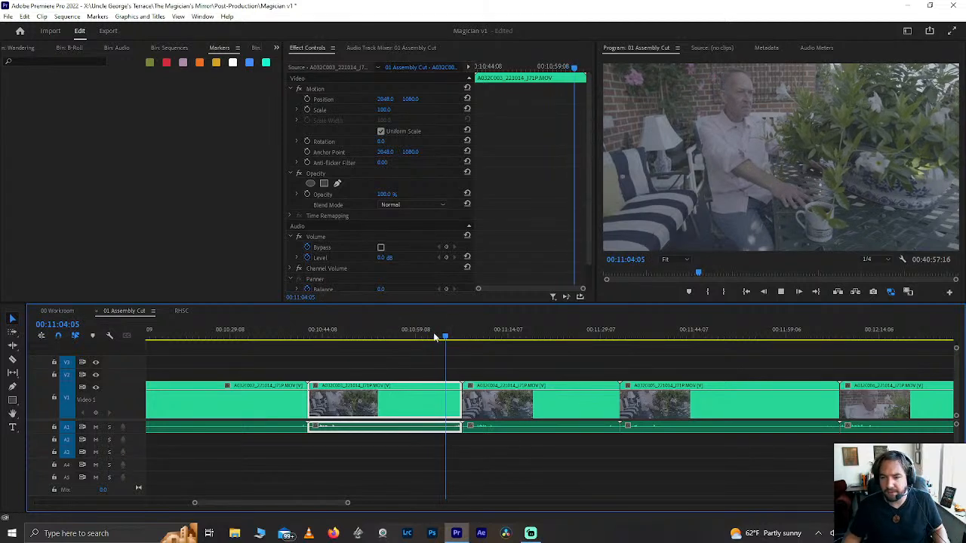
{"action": "left_click_drag", "start_coordinate": [443, 335], "coordinate": [357, 330]}
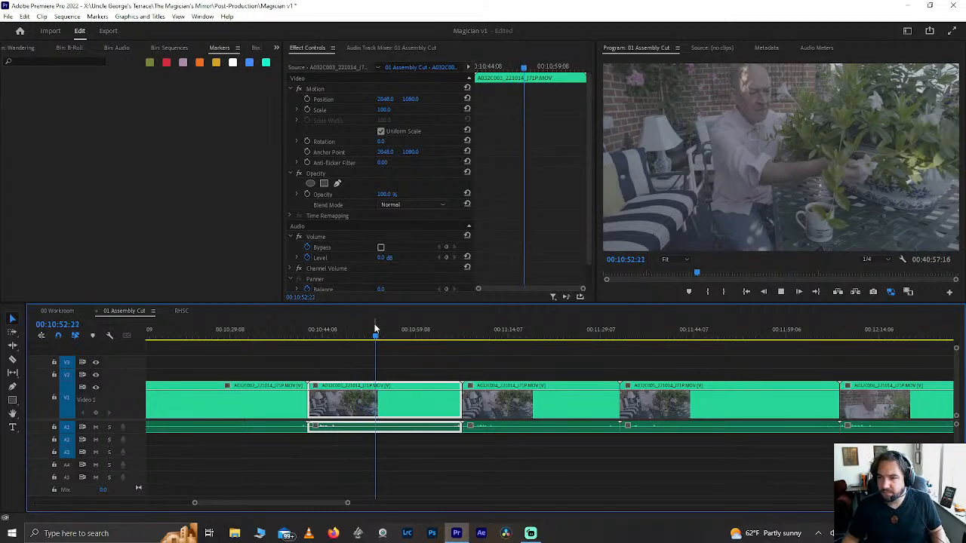
{"action": "key", "text": "space"}
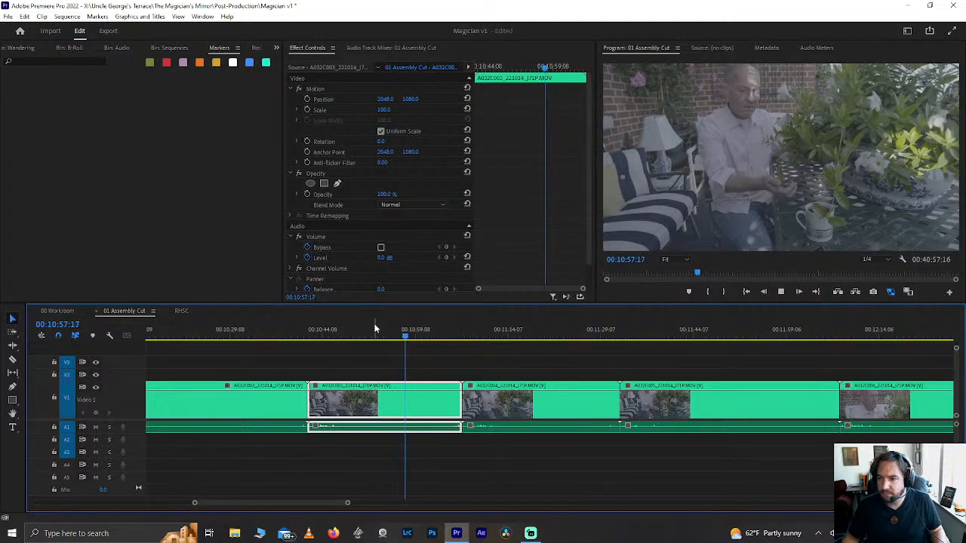
{"action": "key", "text": "space"}
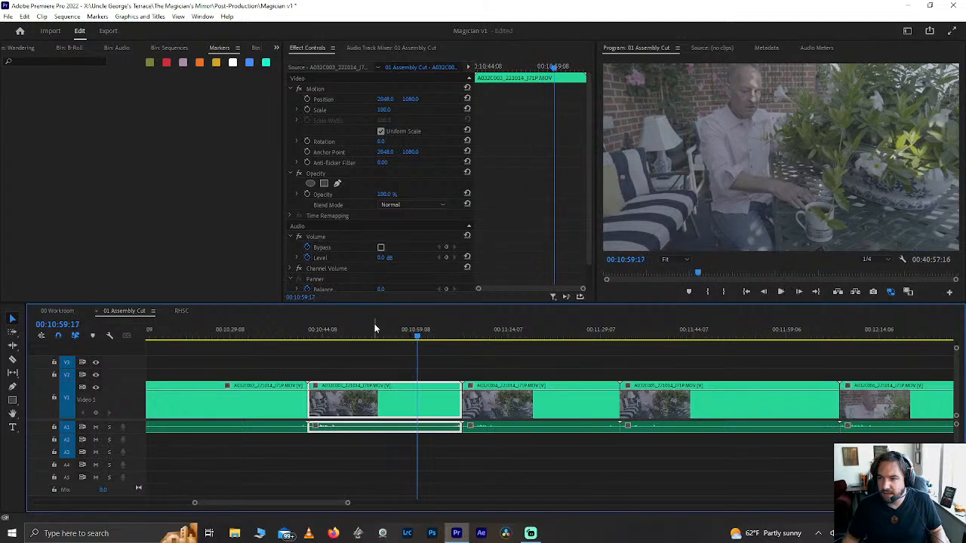
{"action": "left_click", "coordinate": [381, 331]}
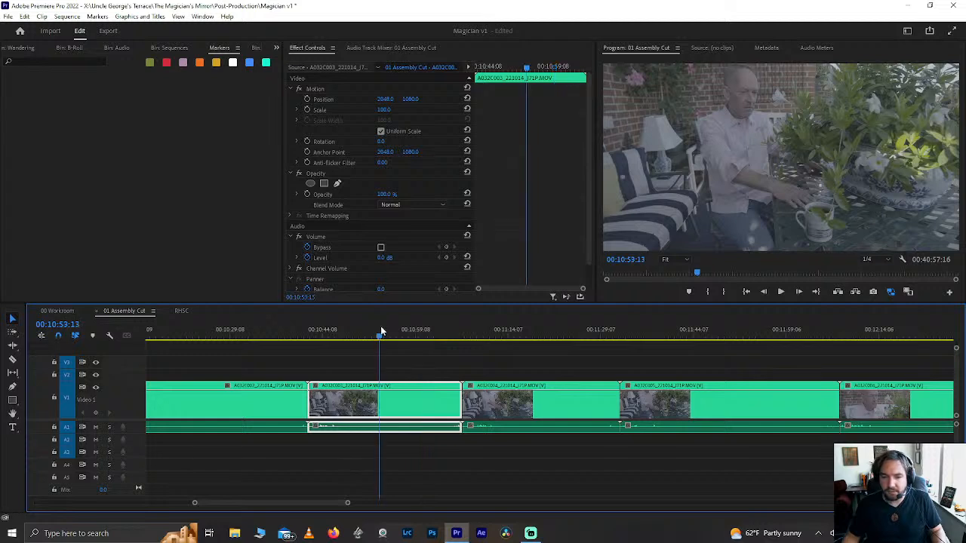
{"action": "key", "text": "space"}
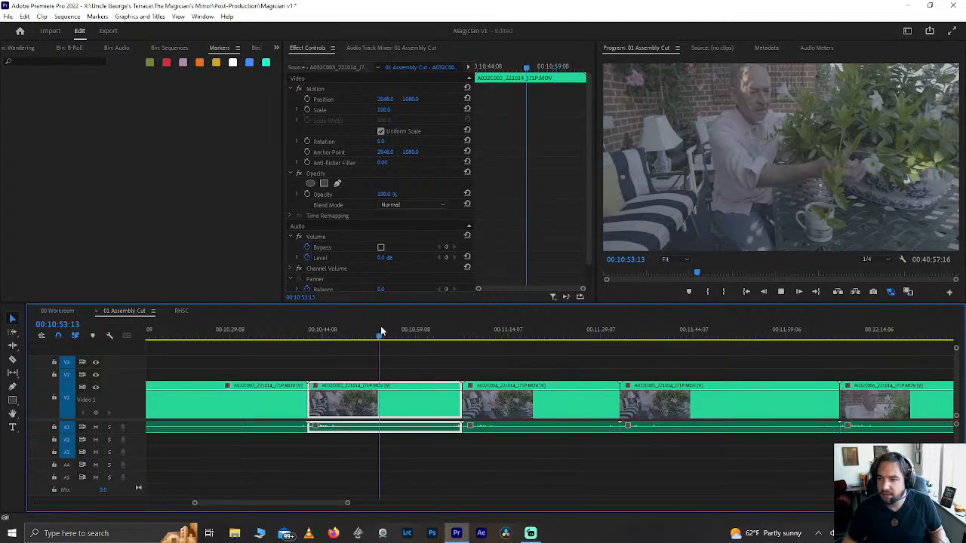
{"action": "key", "text": "space"}
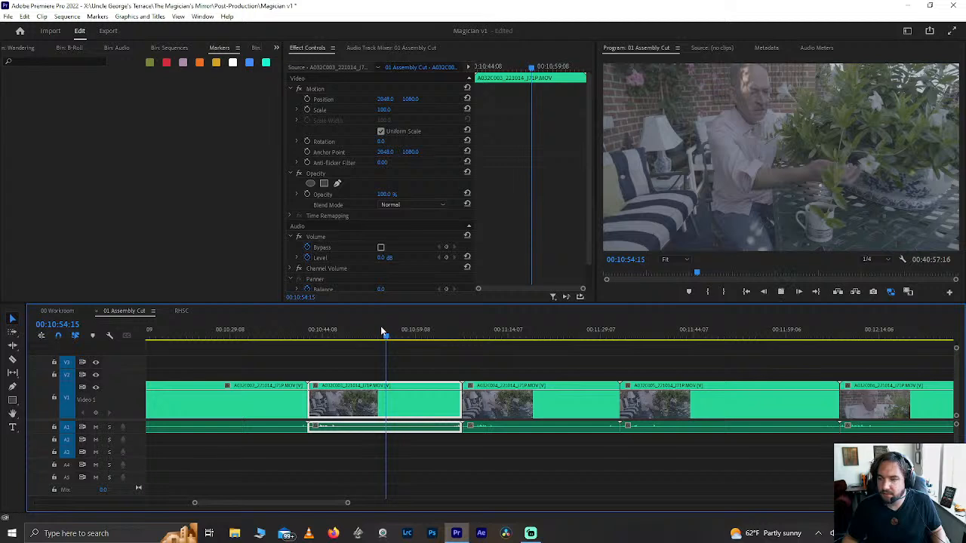
{"action": "key", "text": "space"}
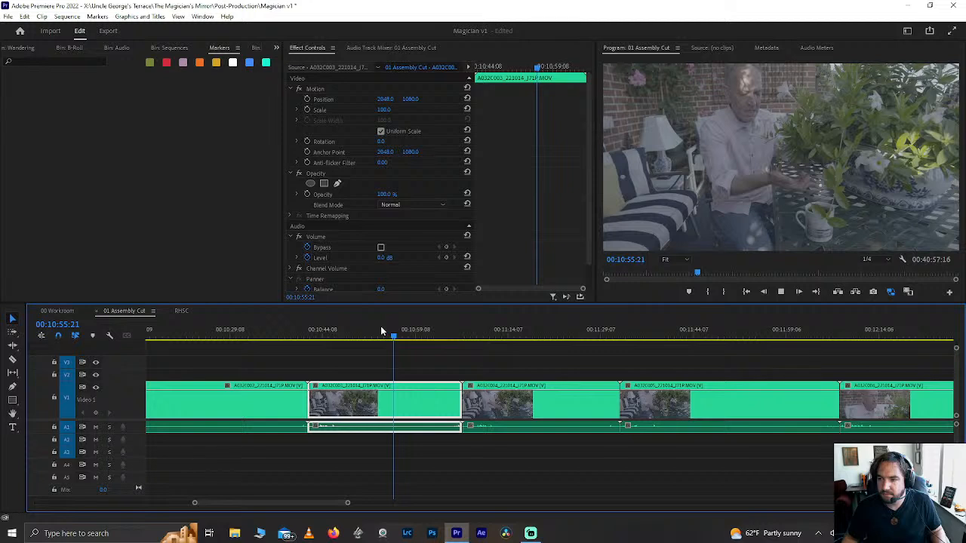
{"action": "key", "text": "space"}
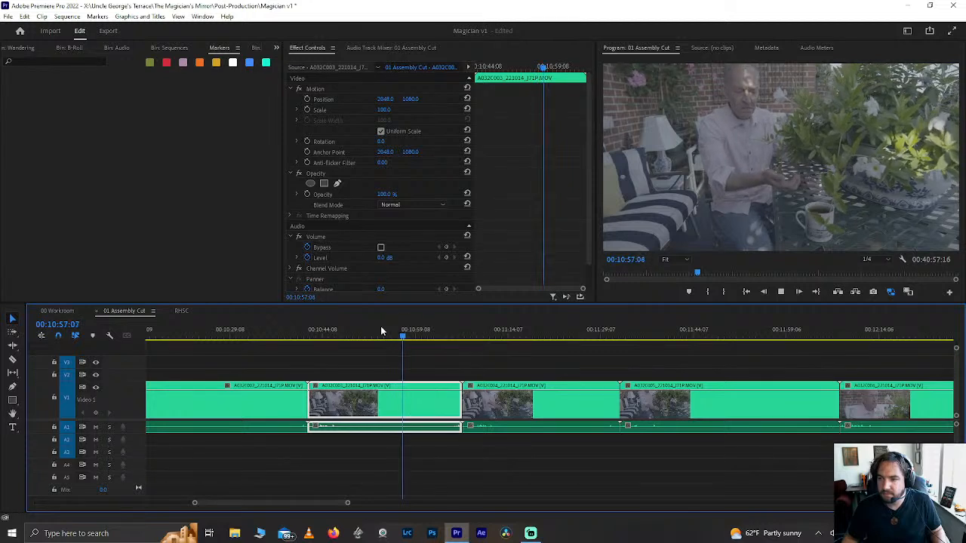
Step: Find the start frame of the hand action in the A032C003 wide take and split the clip at 00:10:56:02
{"action": "key", "text": "space"}
{"action": "key", "text": "Left"}
{"action": "key", "text": "Left"}
{"action": "key", "text": "Left"}
{"action": "key", "text": "Left"}
{"action": "key", "text": "Left"}
{"action": "key", "text": "Left"}
{"action": "key", "text": "Left"}
{"action": "key", "text": "Left"}
{"action": "key", "text": "Left"}
{"action": "key", "text": "Left"}
{"action": "key", "text": "Left"}
{"action": "key", "text": "Left"}
{"action": "key", "text": "Left"}
{"action": "key", "text": "Left"}
{"action": "key", "text": "Left"}
{"action": "key", "text": "Left"}
{"action": "key", "text": "Left"}
{"action": "key", "text": "Left"}
{"action": "key", "text": "Left"}
{"action": "key", "text": "Left"}
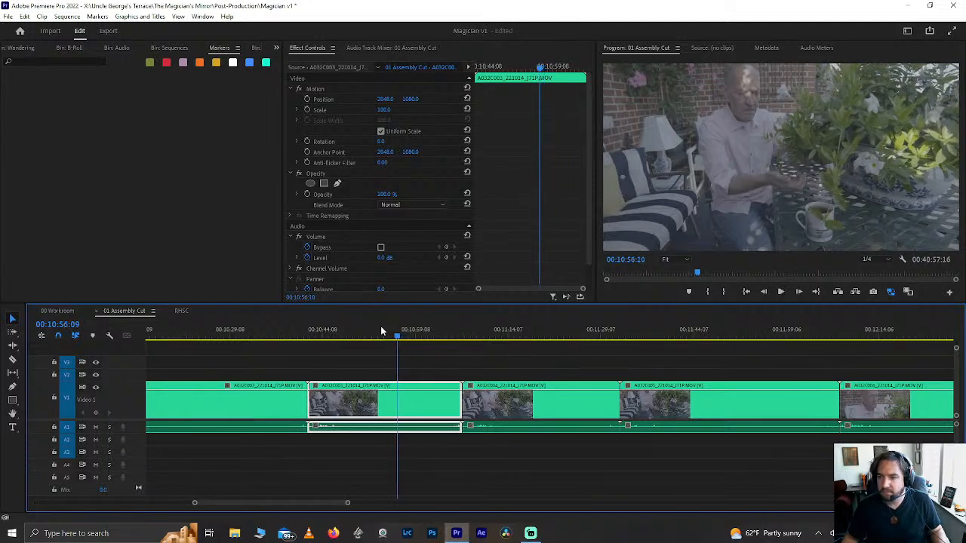
{"action": "key", "text": "Right"}
{"action": "key", "text": "Right"}
{"action": "key", "text": "Right"}
{"action": "key", "text": "Right"}
{"action": "key", "text": "Right"}
{"action": "key", "text": "Right"}
{"action": "key", "text": "Right"}
{"action": "key", "text": "Right"}
{"action": "key", "text": "Right"}
{"action": "key", "text": "Right"}
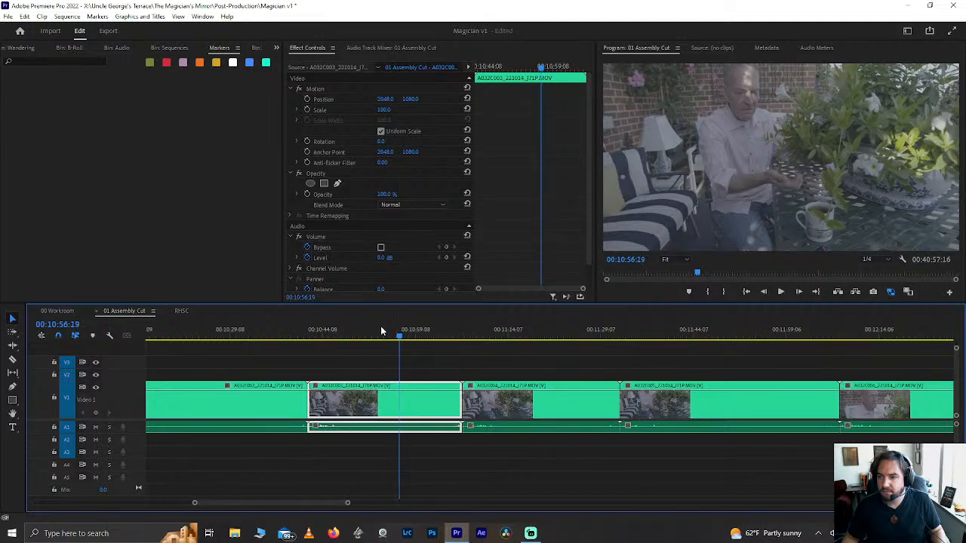
{"action": "key", "text": "Left"}
{"action": "key", "text": "Left"}
{"action": "key", "text": "Left"}
{"action": "key", "text": "Left"}
{"action": "key", "text": "Left"}
{"action": "key", "text": "Left"}
{"action": "key", "text": "Left"}
{"action": "key", "text": "Left"}
{"action": "key", "text": "Left"}
{"action": "key", "text": "Left"}
{"action": "key", "text": "Left"}
{"action": "key", "text": "Left"}
{"action": "key", "text": "Left"}
{"action": "key", "text": "Left"}
{"action": "key", "text": "Left"}
{"action": "key", "text": "Left"}
{"action": "key", "text": "Left"}
{"action": "key", "text": "Left"}
{"action": "key", "text": "Left"}
{"action": "key", "text": "Left"}
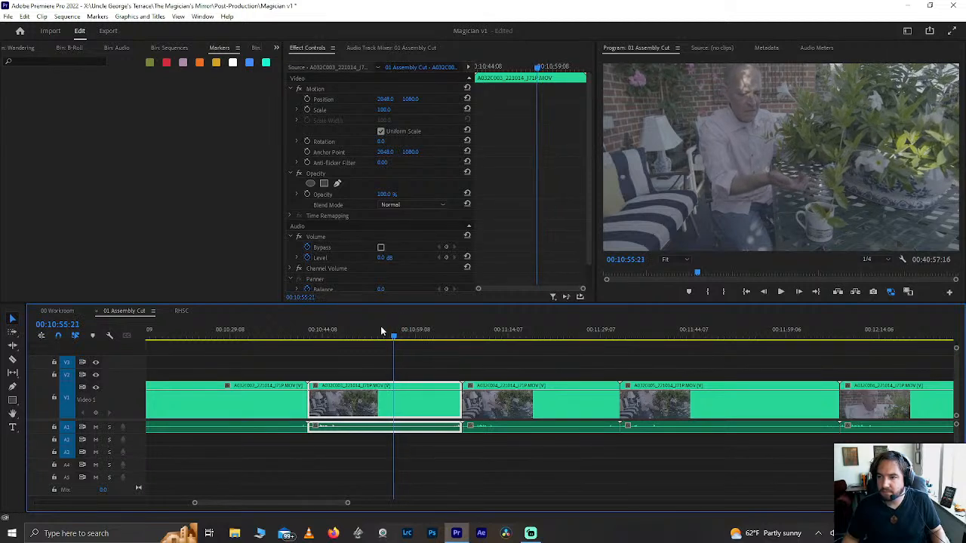
{"action": "key", "text": "Left"}
{"action": "key", "text": "Left"}
{"action": "key", "text": "Left"}
{"action": "key", "text": "Left"}
{"action": "key", "text": "Left"}
{"action": "key", "text": "Left"}
{"action": "key", "text": "Left"}
{"action": "key", "text": "Left"}
{"action": "key", "text": "Left"}
{"action": "key", "text": "Left"}
{"action": "key", "text": "Left"}
{"action": "key", "text": "Left"}
{"action": "key", "text": "Left"}
{"action": "key", "text": "Left"}
{"action": "key", "text": "Left"}
{"action": "key", "text": "Left"}
{"action": "key", "text": "Left"}
{"action": "key", "text": "Left"}
{"action": "key", "text": "Left"}
{"action": "key", "text": "Left"}
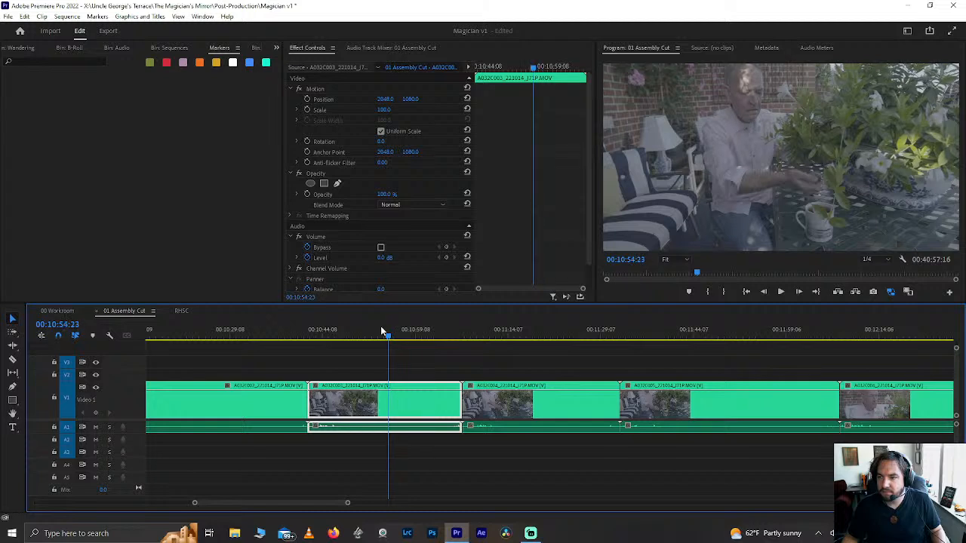
{"action": "key", "text": "Right"}
{"action": "key", "text": "Right"}
{"action": "key", "text": "Right"}
{"action": "key", "text": "Right"}
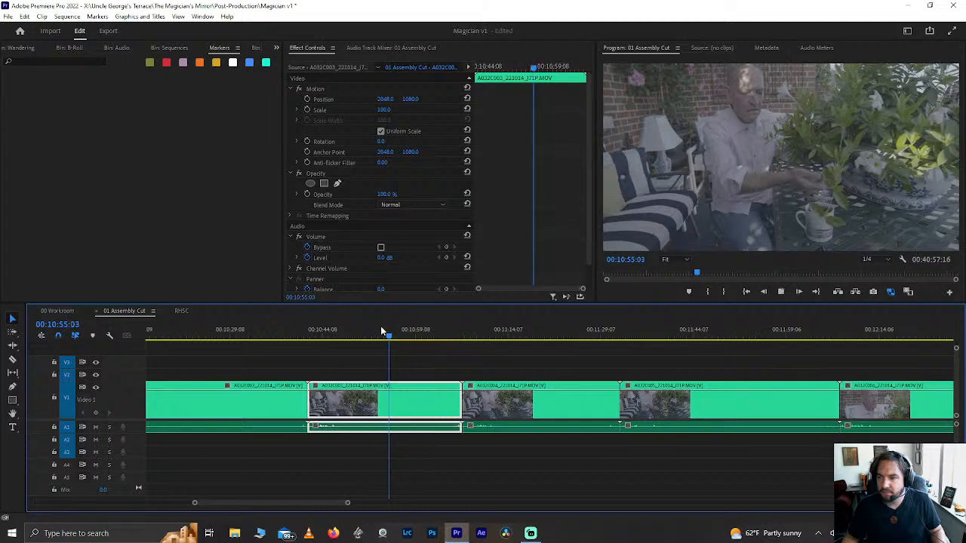
{"action": "key", "text": "space"}
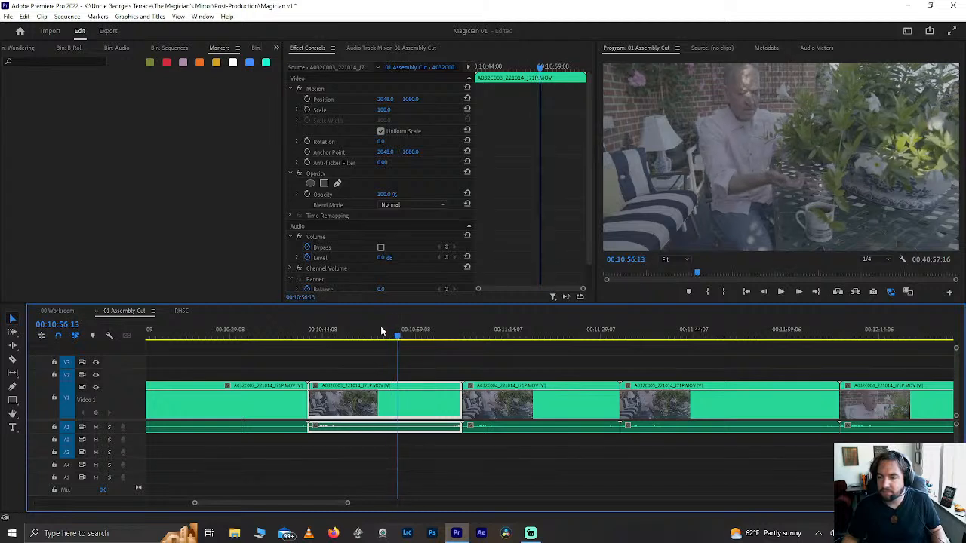
{"action": "key", "text": "Left"}
{"action": "key", "text": "Left"}
{"action": "key", "text": "Left"}
{"action": "key", "text": "Left"}
{"action": "key", "text": "Left"}
{"action": "key", "text": "Left"}
{"action": "key", "text": "Left"}
{"action": "key", "text": "Left"}
{"action": "key", "text": "Left"}
{"action": "key", "text": "Left"}
{"action": "key", "text": "Left"}
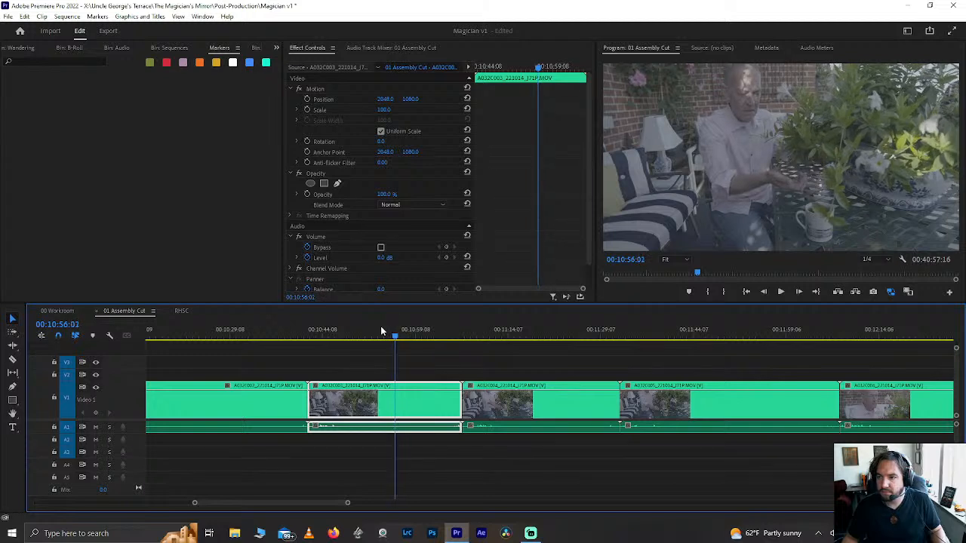
{"action": "key", "text": "ctrl+k"}
Step: Split the A032C003 take again at 00:10:57:13 and move the short piece between the cuts up to track V2
{"action": "key", "text": "space"}
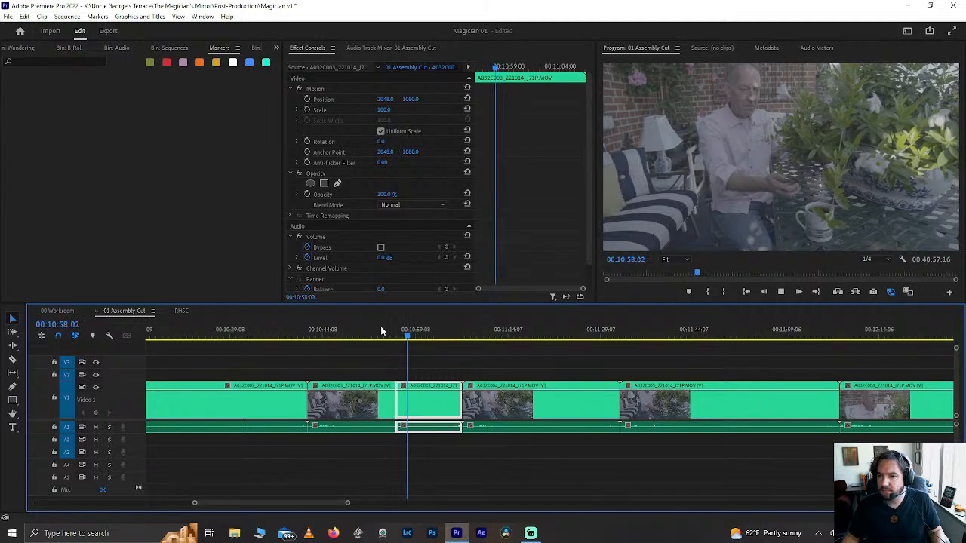
{"action": "key", "text": "space"}
{"action": "key", "text": "Left"}
{"action": "key", "text": "Left"}
{"action": "key", "text": "Left"}
{"action": "key", "text": "Left"}
{"action": "key", "text": "Left"}
{"action": "key", "text": "Left"}
{"action": "key", "text": "Left"}
{"action": "key", "text": "Left"}
{"action": "key", "text": "Left"}
{"action": "key", "text": "Left"}
{"action": "key", "text": "Left"}
{"action": "key", "text": "Left"}
{"action": "key", "text": "Left"}
{"action": "key", "text": "Left"}
{"action": "key", "text": "Left"}
{"action": "key", "text": "Left"}
{"action": "key", "text": "Left"}
{"action": "key", "text": "Left"}
{"action": "key", "text": "Left"}
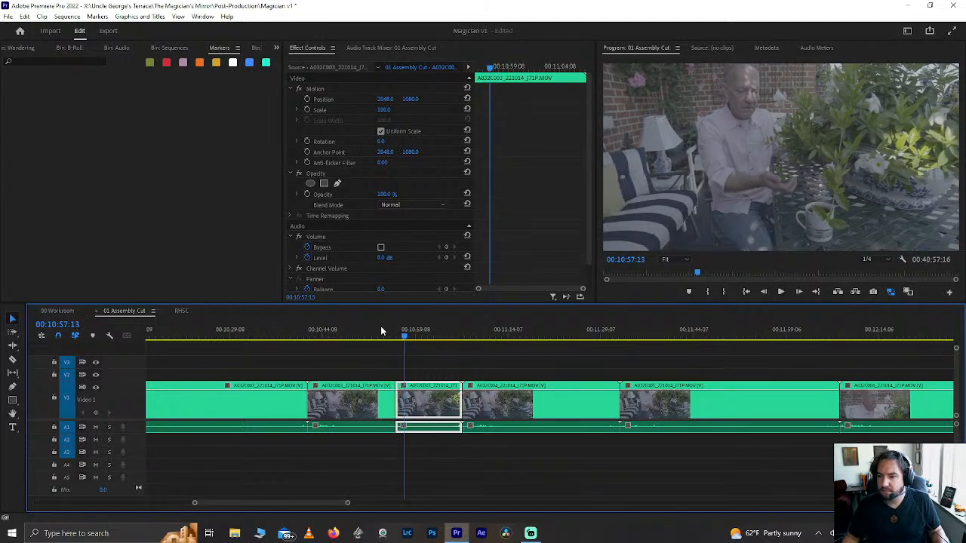
{"action": "key", "text": "ctrl+k"}
{"action": "left_click_drag", "start_coordinate": [401, 403], "coordinate": [402, 377]}
Step: Play the A032C004 take from around 00:11:18 and the A032C005 take from 00:11:44:15 to examine the same action
{"action": "left_click", "coordinate": [512, 331]}
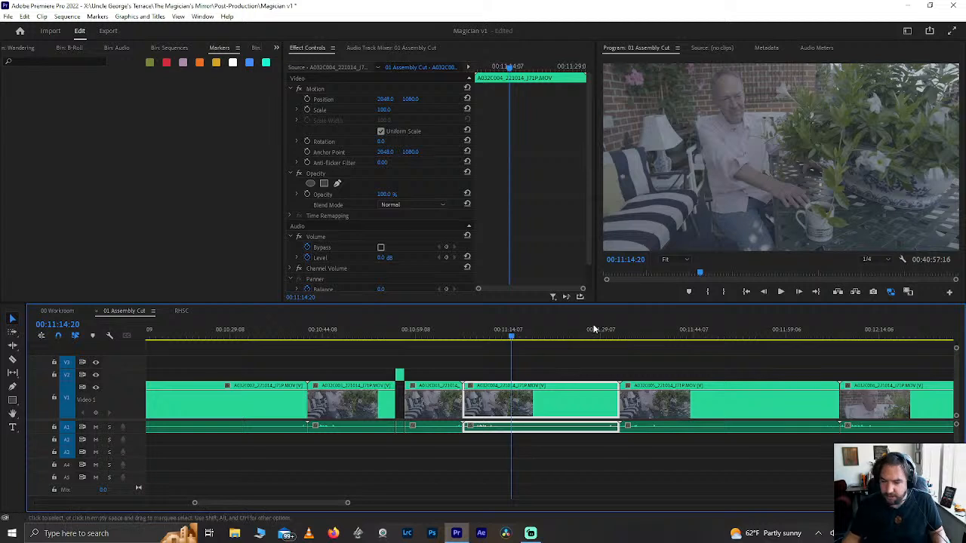
{"action": "left_click", "coordinate": [536, 330]}
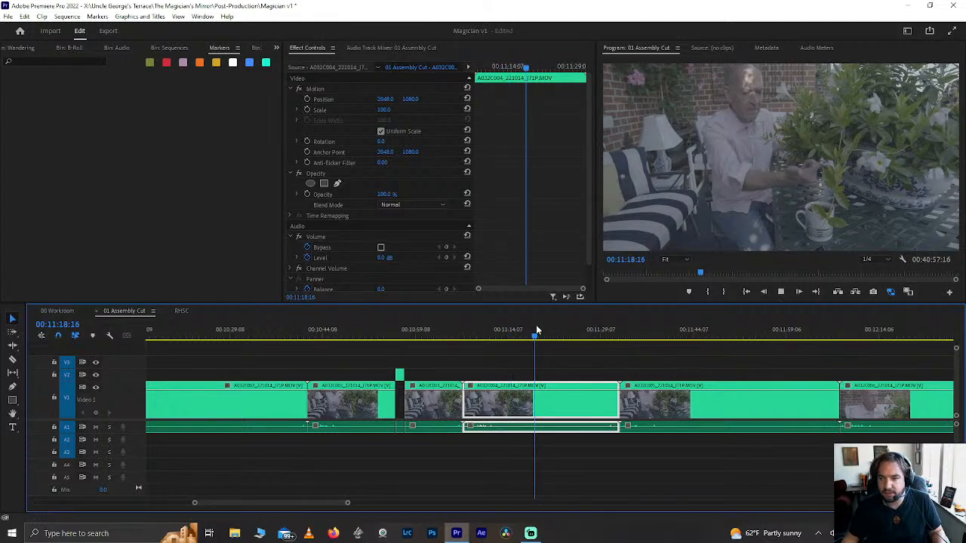
{"action": "key", "text": "space"}
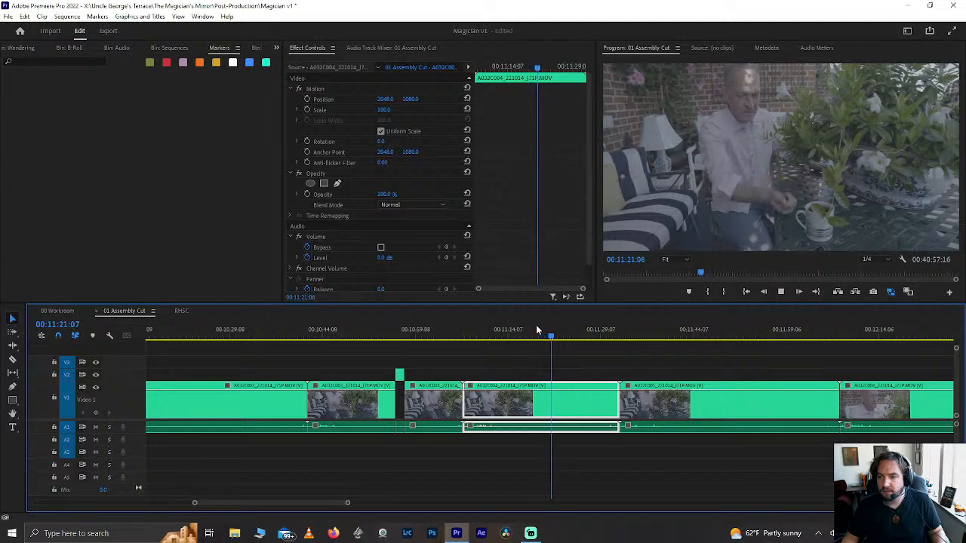
{"action": "left_click", "coordinate": [694, 332]}
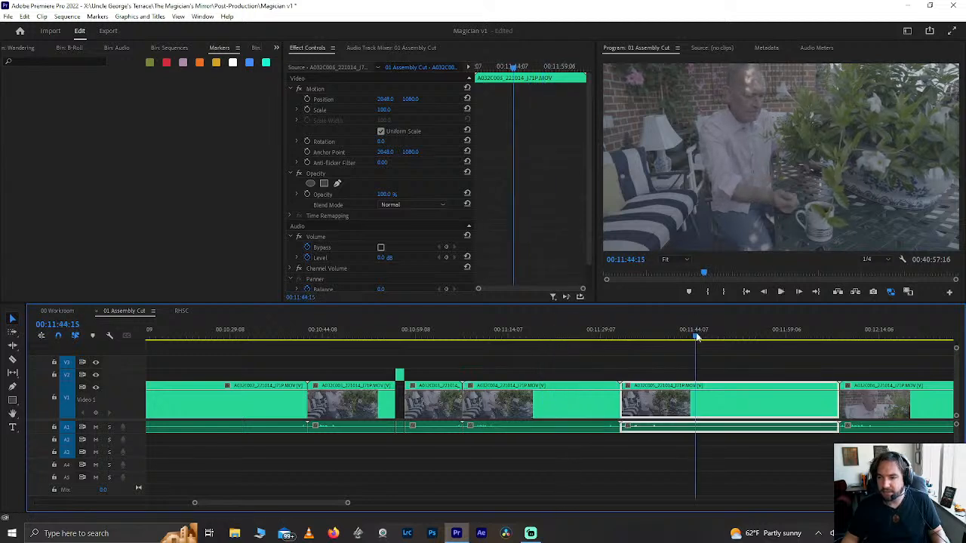
{"action": "scroll", "coordinate": [697, 338], "scroll_direction": "down", "scroll_amount": 4}
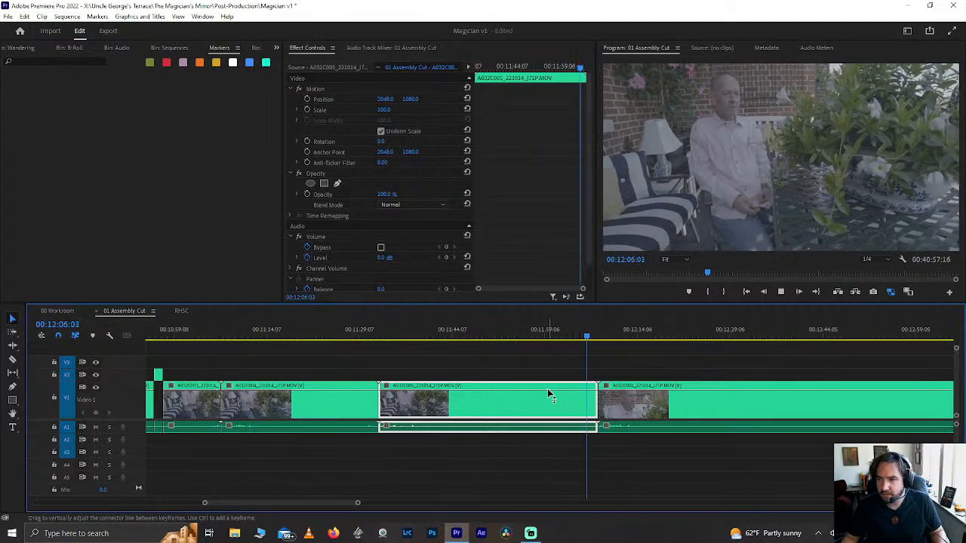
Step: Go back to the hand action in the A032C005 take and split the clip at 00:11:49:07
{"action": "key", "text": "space"}
{"action": "left_click_drag", "start_coordinate": [571, 339], "coordinate": [478, 340]}
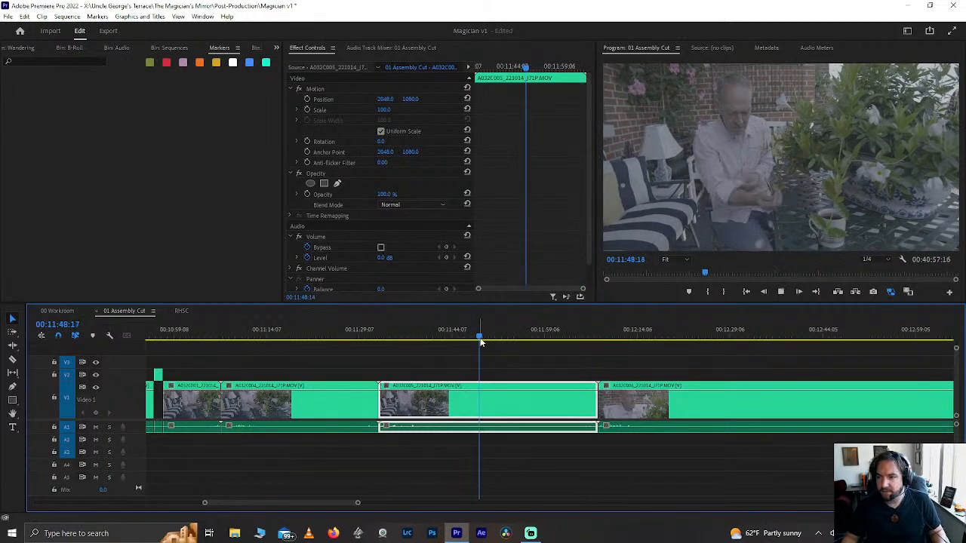
{"action": "key", "text": "ctrl+k"}
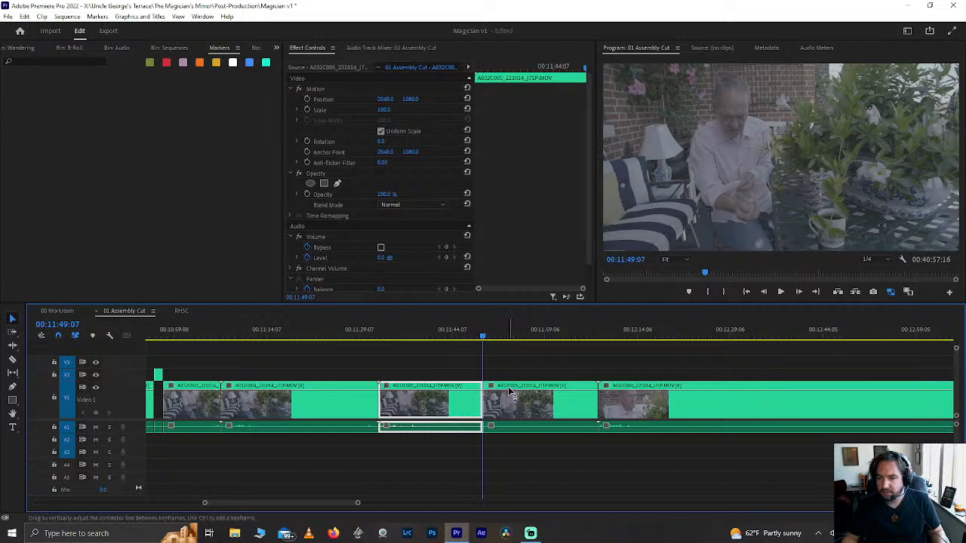
Step: Play on through the A032C005 take to find the next usable moment and split it at 00:12:00:08
{"action": "key", "text": "space"}
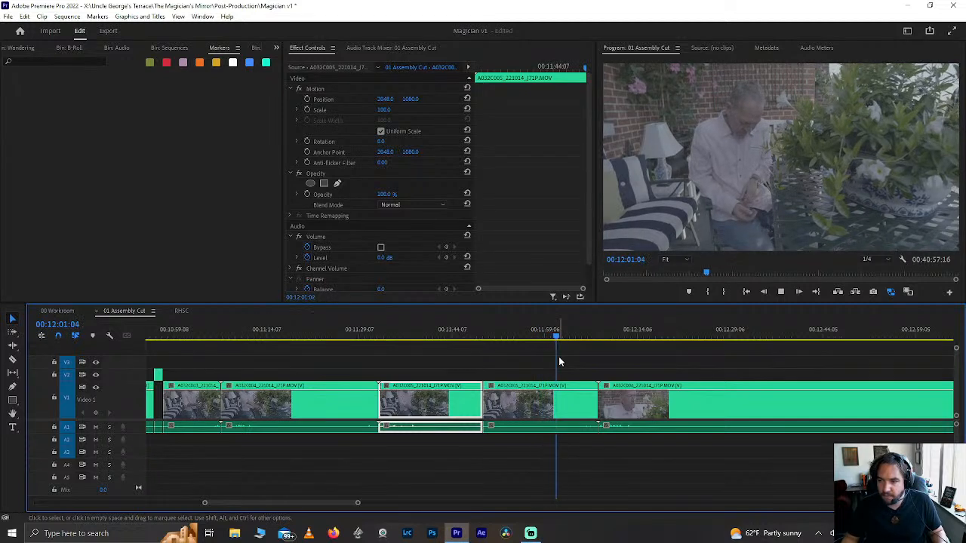
{"action": "key", "text": "space"}
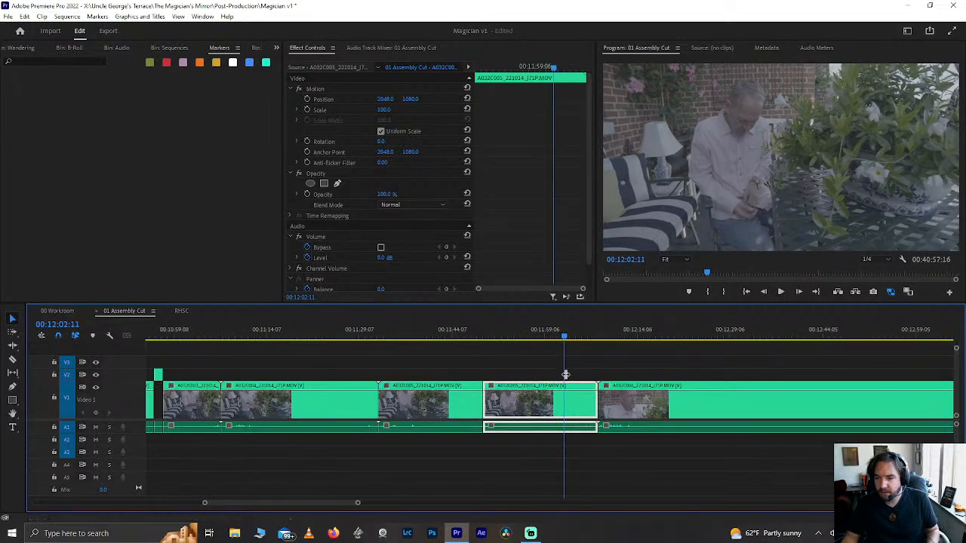
{"action": "scroll", "coordinate": [553, 390], "scroll_direction": "up", "scroll_amount": 3}
{"action": "left_click_drag", "start_coordinate": [554, 337], "coordinate": [541, 339]}
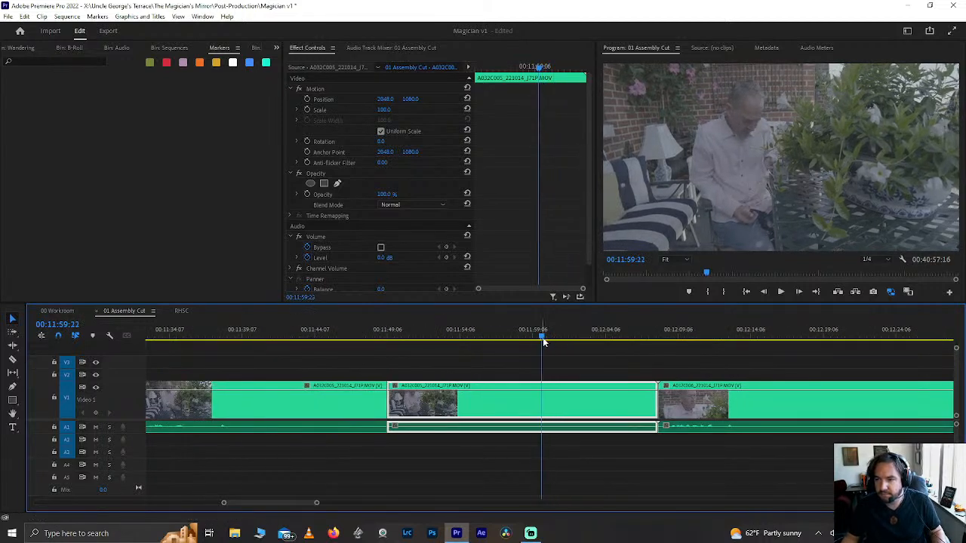
{"action": "key", "text": "space"}
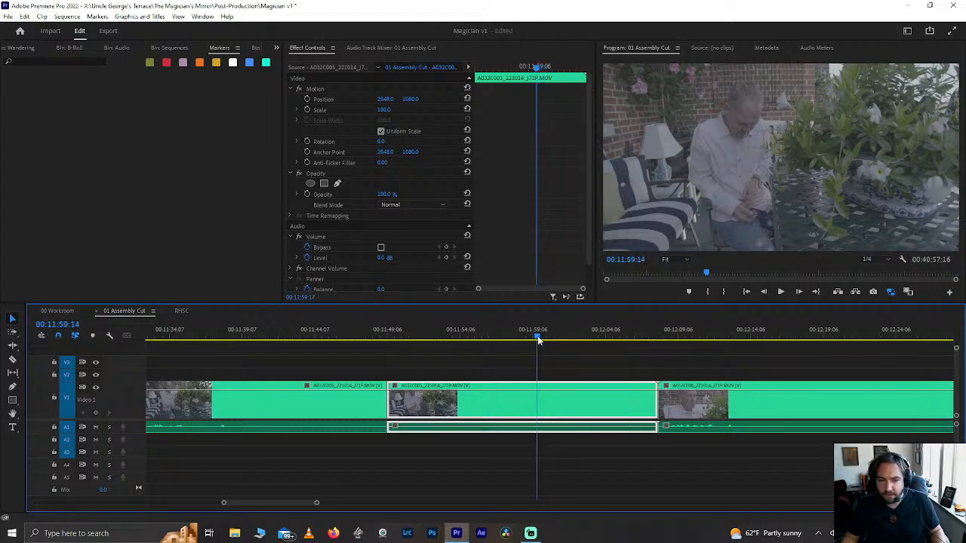
{"action": "key", "text": "space"}
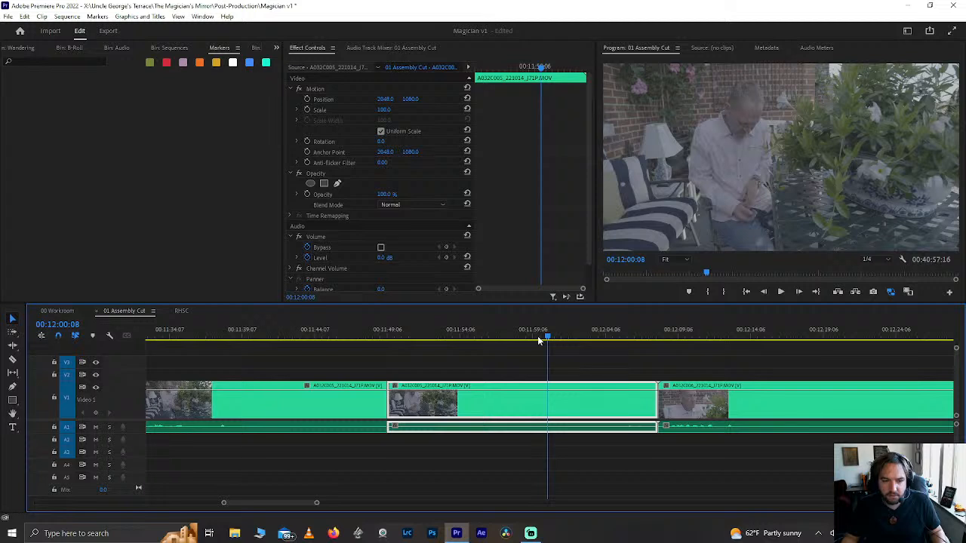
{"action": "key", "text": "ctrl+k"}
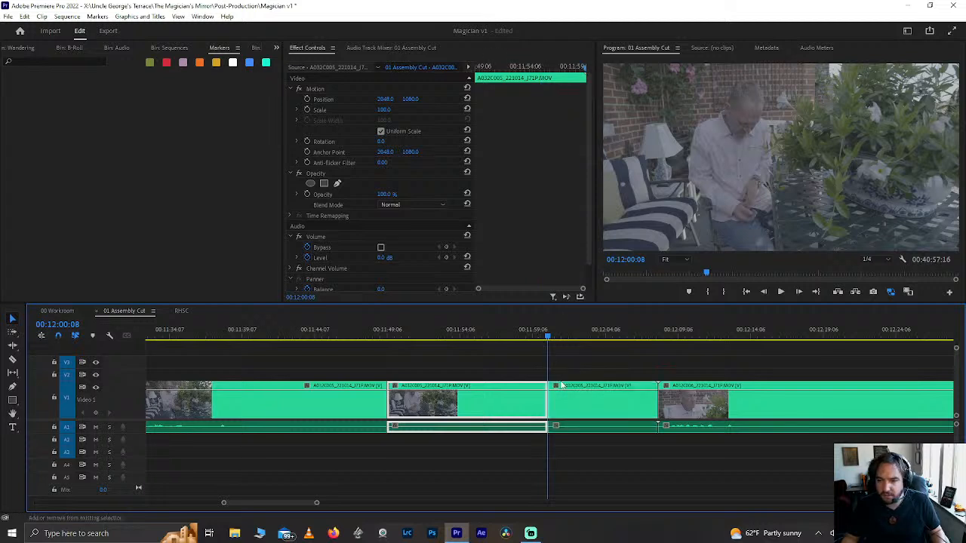
Step: Split the A032C005 take again at about 00:12:05:13 and move the piece between the last two cuts up to track V2
{"action": "key", "text": "space"}
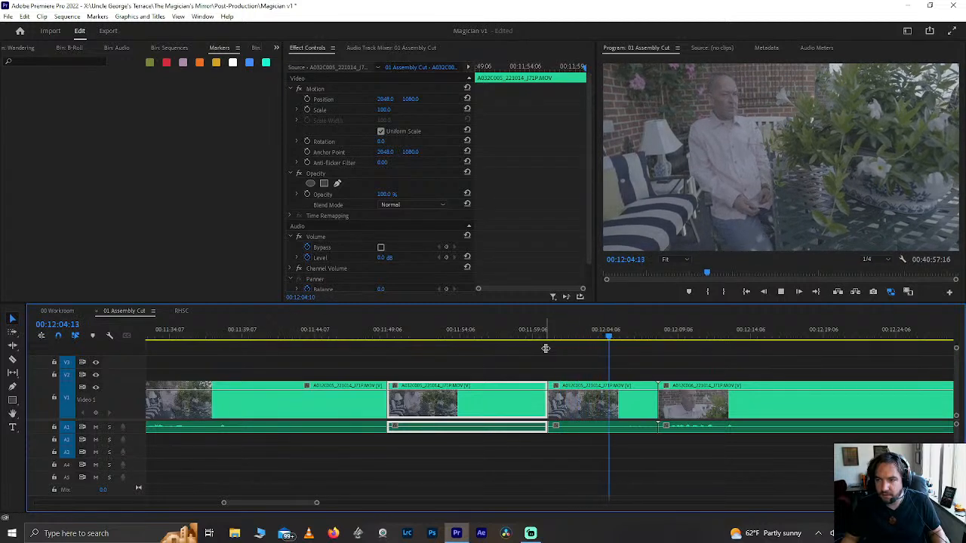
{"action": "key", "text": "space"}
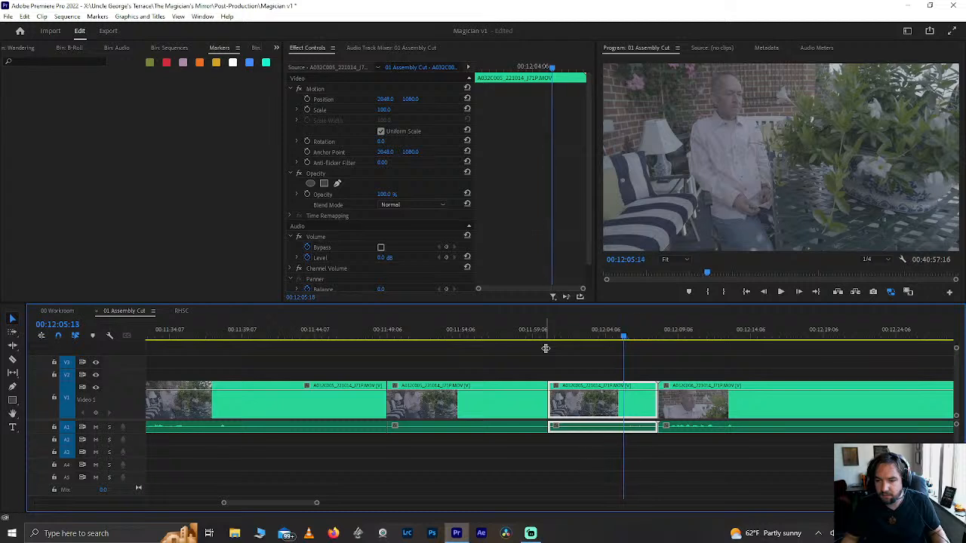
{"action": "key", "text": "ctrl+k"}
{"action": "left_click_drag", "start_coordinate": [575, 391], "coordinate": [572, 381]}
Step: Return to the short A032C003 piece on track V2 near 00:10:56 and cut it out of the sequence
{"action": "left_click", "coordinate": [425, 332]}
{"action": "scroll", "coordinate": [448, 378], "scroll_direction": "up", "scroll_amount": 2}
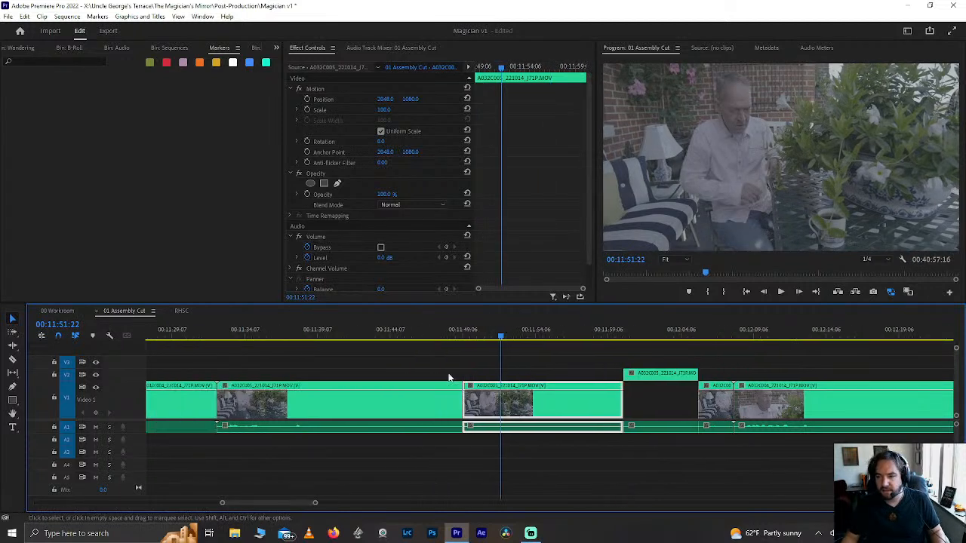
{"action": "scroll", "coordinate": [448, 377], "scroll_direction": "up", "scroll_amount": 3}
{"action": "scroll", "coordinate": [448, 377], "scroll_direction": "down", "scroll_amount": 1}
{"action": "scroll", "coordinate": [448, 377], "scroll_direction": "down", "scroll_amount": 4}
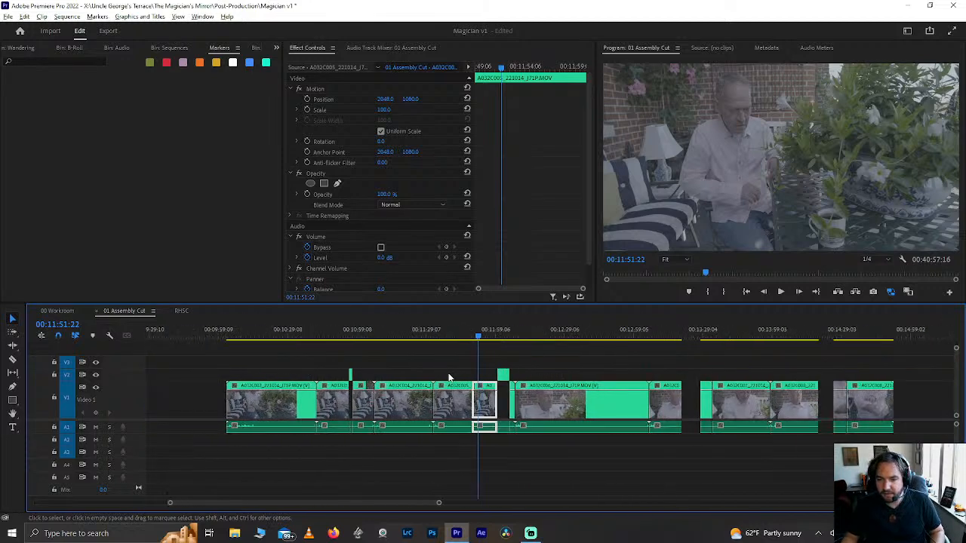
{"action": "left_click", "coordinate": [441, 327]}
{"action": "scroll", "coordinate": [445, 377], "scroll_direction": "up", "scroll_amount": 5}
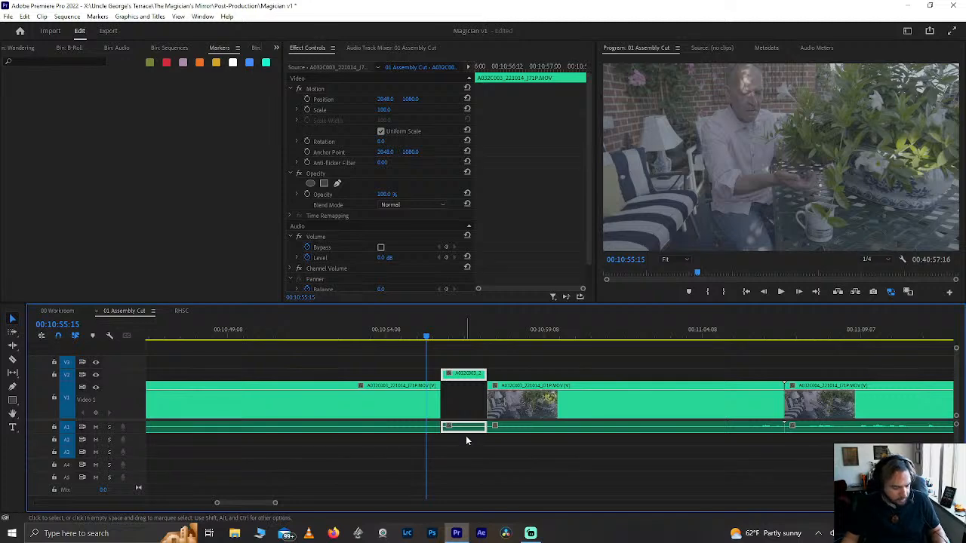
{"action": "key", "text": "Delete"}
Step: Paste the A032C003 piece on V1 after the A032C016 clip near 00:08:05 and close the gap between them
{"action": "scroll", "coordinate": [466, 405], "scroll_direction": "down", "scroll_amount": 3}
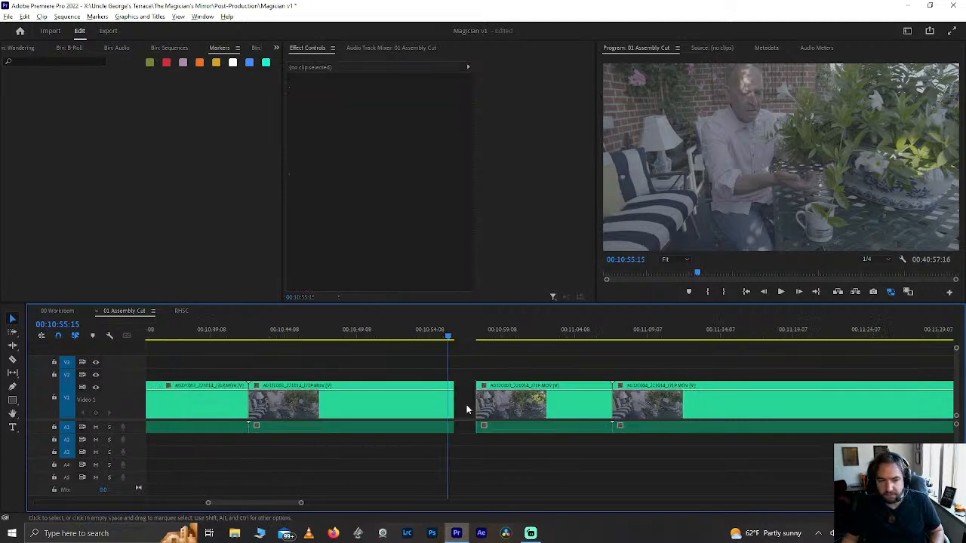
{"action": "scroll", "coordinate": [467, 408], "scroll_direction": "down", "scroll_amount": 3}
{"action": "scroll", "coordinate": [466, 409], "scroll_direction": "up", "scroll_amount": 5}
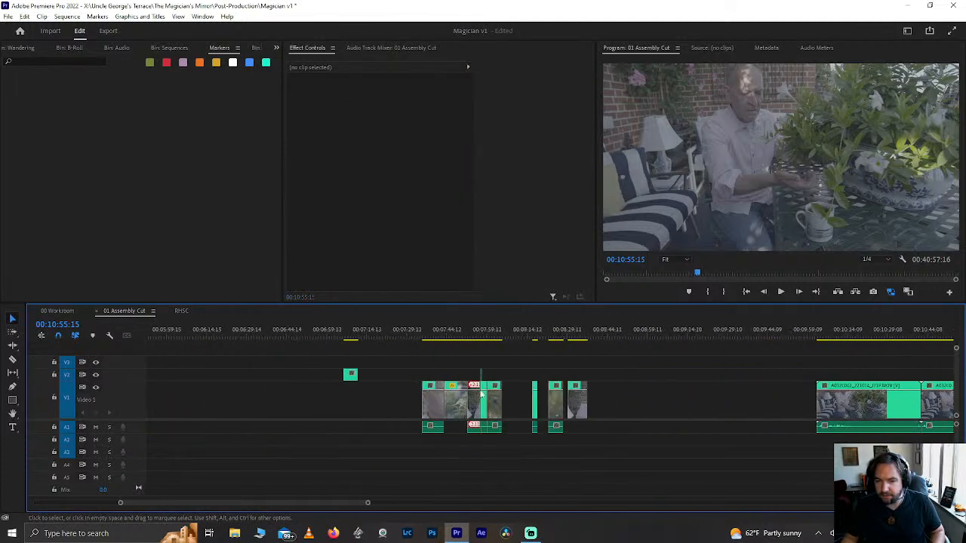
{"action": "scroll", "coordinate": [513, 398], "scroll_direction": "up", "scroll_amount": 2}
{"action": "scroll", "coordinate": [512, 398], "scroll_direction": "up", "scroll_amount": 4}
{"action": "left_click", "coordinate": [399, 330]}
{"action": "key", "text": "ctrl+v"}
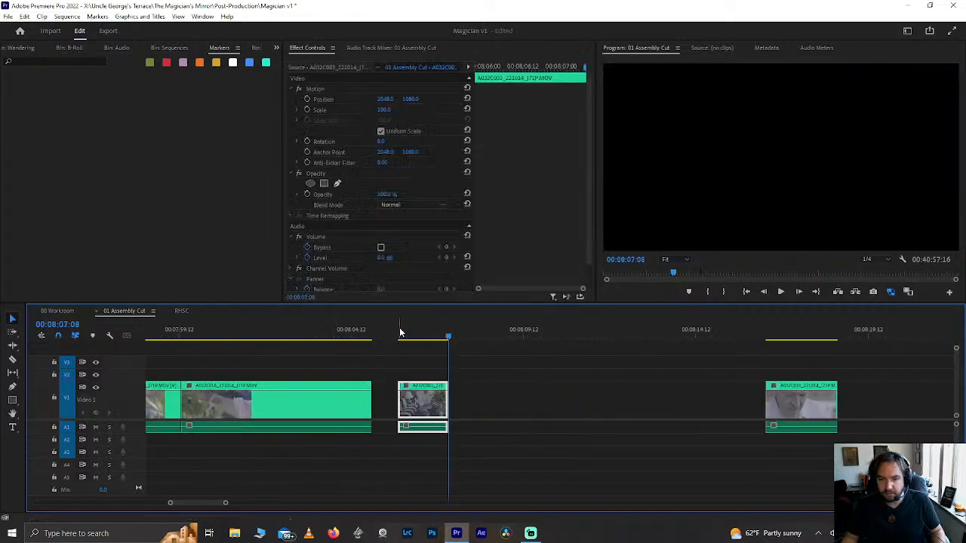
{"action": "left_click", "coordinate": [387, 406]}
{"action": "key", "text": "Delete"}
Step: Play across the new join and extend the end of the A032C003 piece to about 00:08:09:15
{"action": "left_click", "coordinate": [364, 332]}
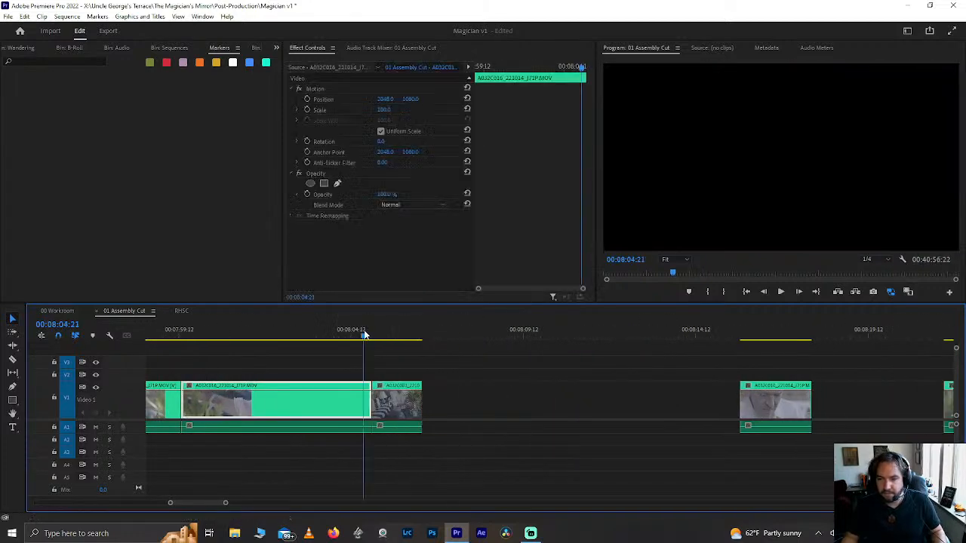
{"action": "key", "text": "space"}
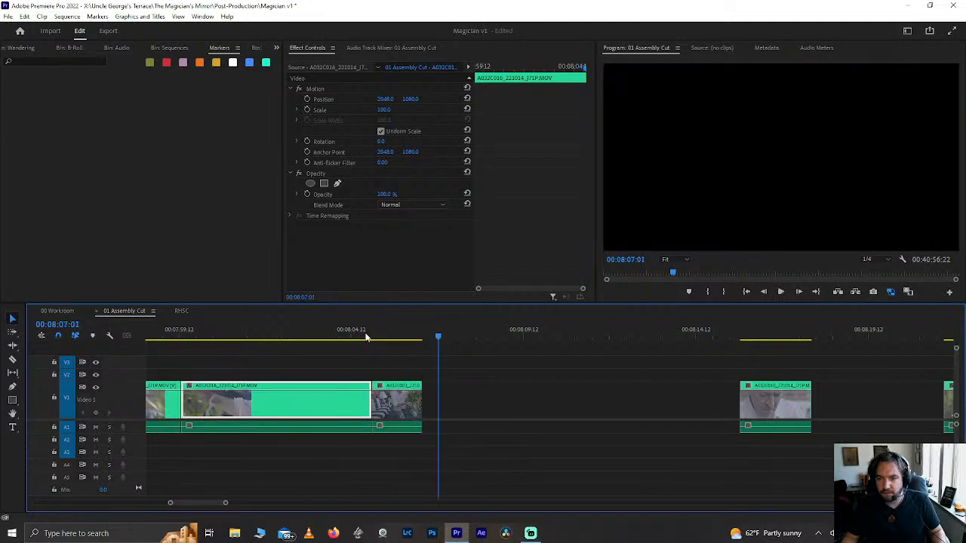
{"action": "left_click_drag", "start_coordinate": [425, 392], "coordinate": [528, 382]}
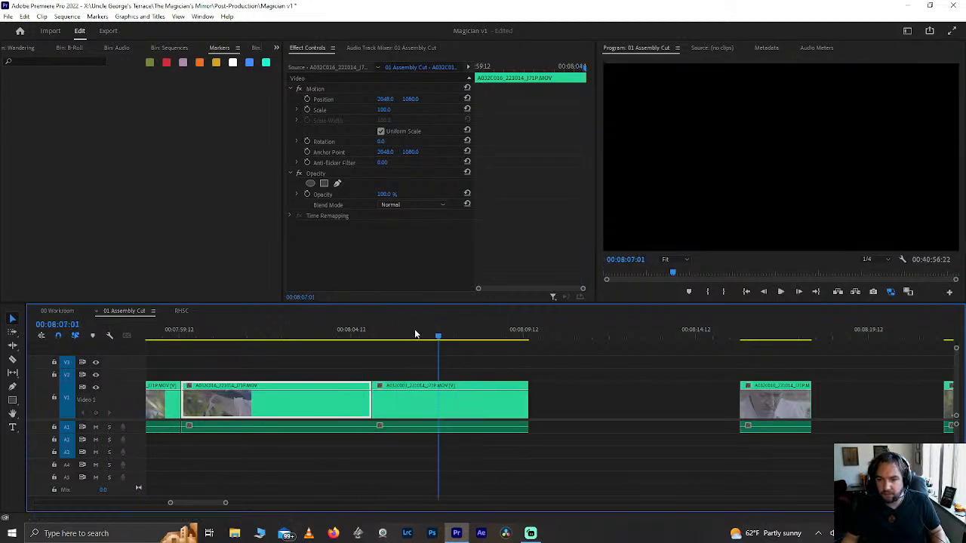
Step: Split the extended A032C003 piece at 00:08:07:18, delete the remainder and close the gap before the A032C010 close-up
{"action": "left_click", "coordinate": [416, 330]}
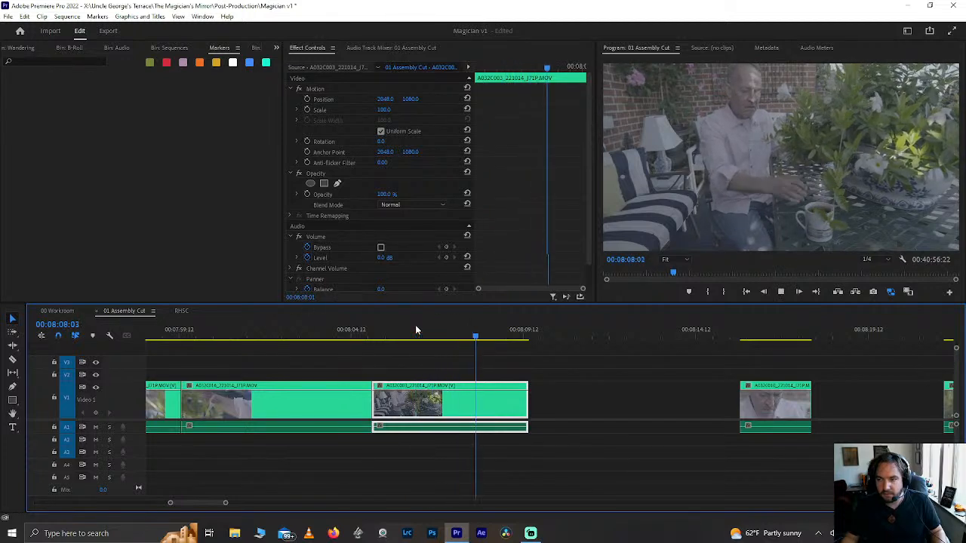
{"action": "key", "text": "j"}
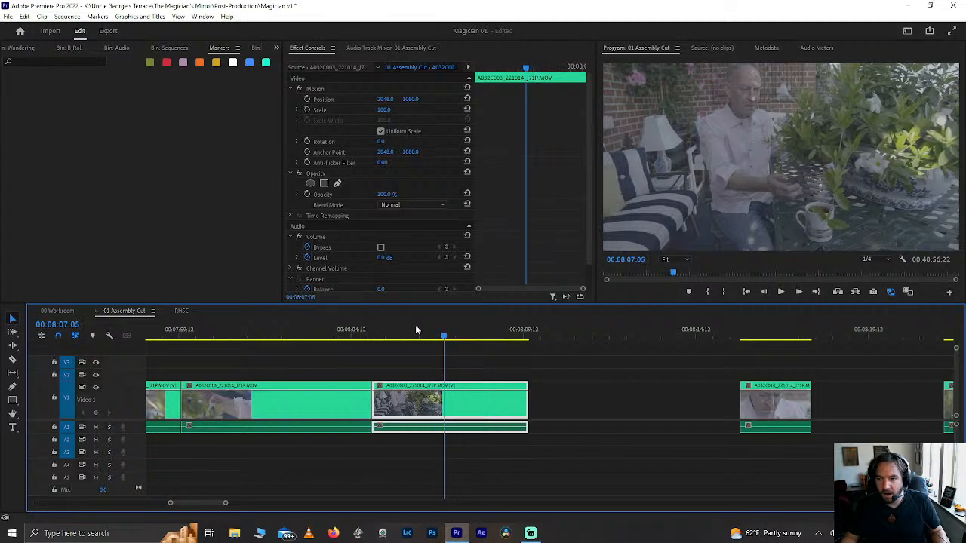
{"action": "key", "text": "Left"}
{"action": "key", "text": "Left"}
{"action": "key", "text": "Left"}
{"action": "key", "text": "Left"}
{"action": "key", "text": "Left"}
{"action": "key", "text": "Left"}
{"action": "key", "text": "Left"}
{"action": "key", "text": "Left"}
{"action": "key", "text": "Left"}
{"action": "key", "text": "Right"}
{"action": "key", "text": "Right"}
{"action": "key", "text": "Right"}
{"action": "key", "text": "Right"}
{"action": "key", "text": "Right"}
{"action": "key", "text": "Right"}
{"action": "key", "text": "Right"}
{"action": "key", "text": "Right"}
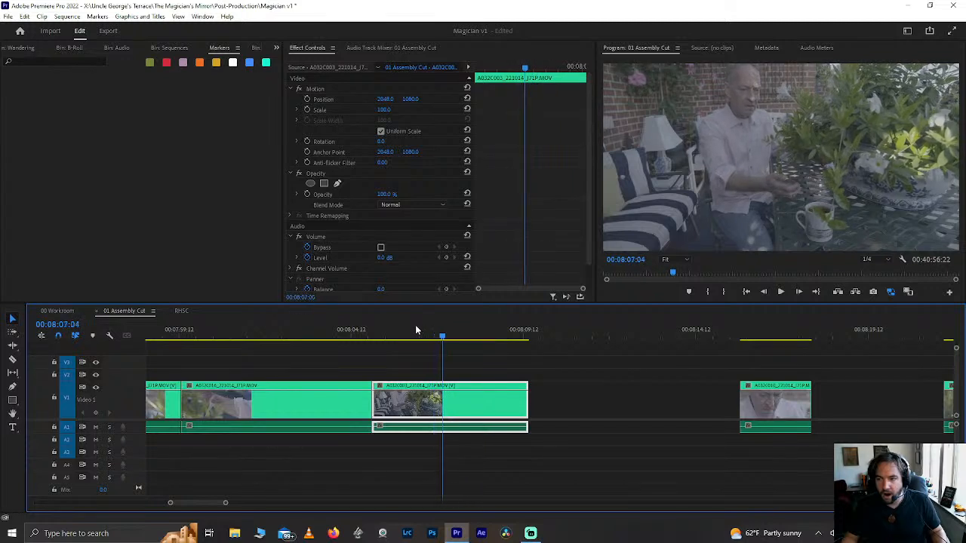
{"action": "key", "text": "Right"}
{"action": "key", "text": "Right"}
{"action": "key", "text": "Right"}
{"action": "key", "text": "Right"}
{"action": "key", "text": "Right"}
{"action": "key", "text": "Right"}
{"action": "key", "text": "Right"}
{"action": "key", "text": "Right"}
{"action": "key", "text": "Right"}
{"action": "key", "text": "Right"}
{"action": "key", "text": "Right"}
{"action": "key", "text": "Right"}
{"action": "key", "text": "Right"}
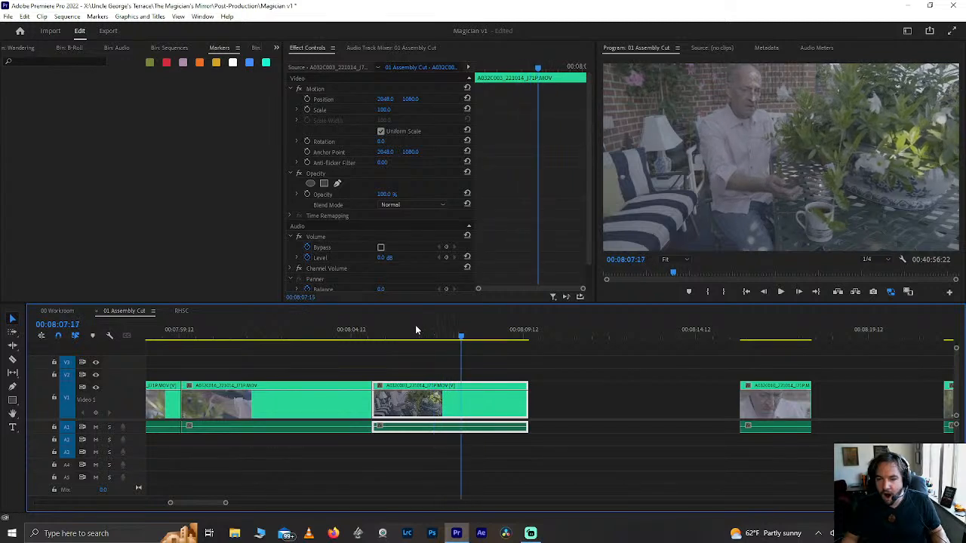
{"action": "key", "text": "Right"}
{"action": "key", "text": "ctrl+k"}
{"action": "left_click", "coordinate": [494, 392]}
{"action": "key", "text": "Delete"}
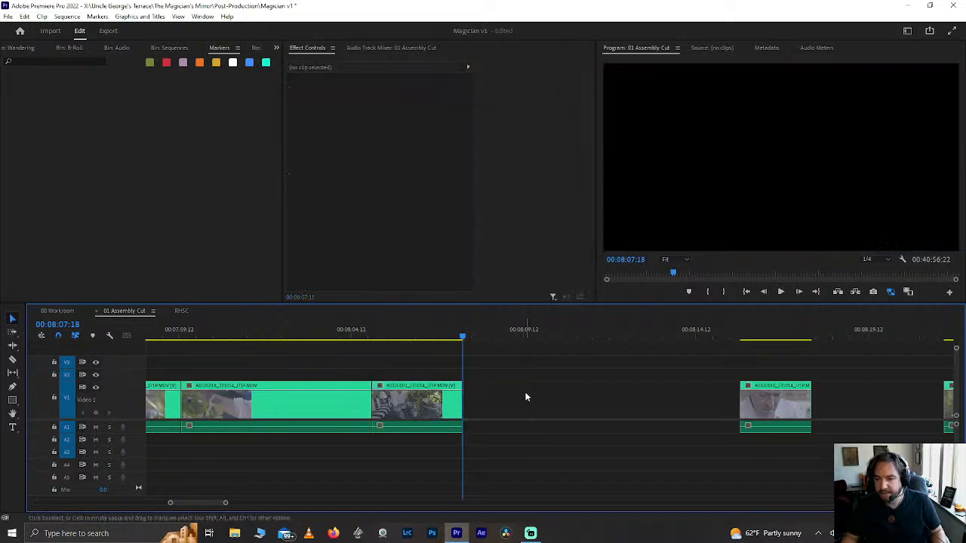
{"action": "left_click", "coordinate": [526, 397]}
{"action": "key", "text": "Delete"}
Step: Review the cut into the A032C010 close-up, split it at 00:08:08:02 and ripple out the short piece before the split
{"action": "left_click", "coordinate": [458, 338]}
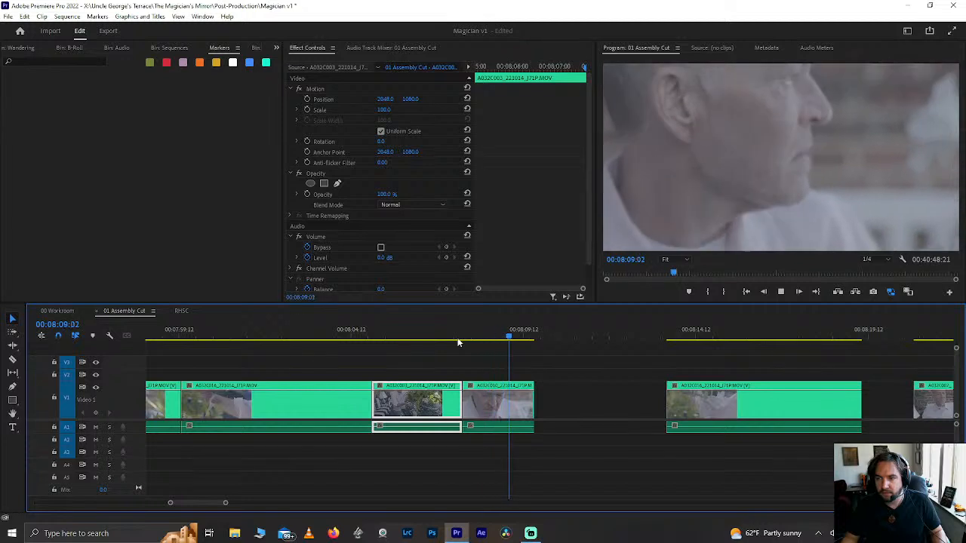
{"action": "left_click", "coordinate": [367, 339]}
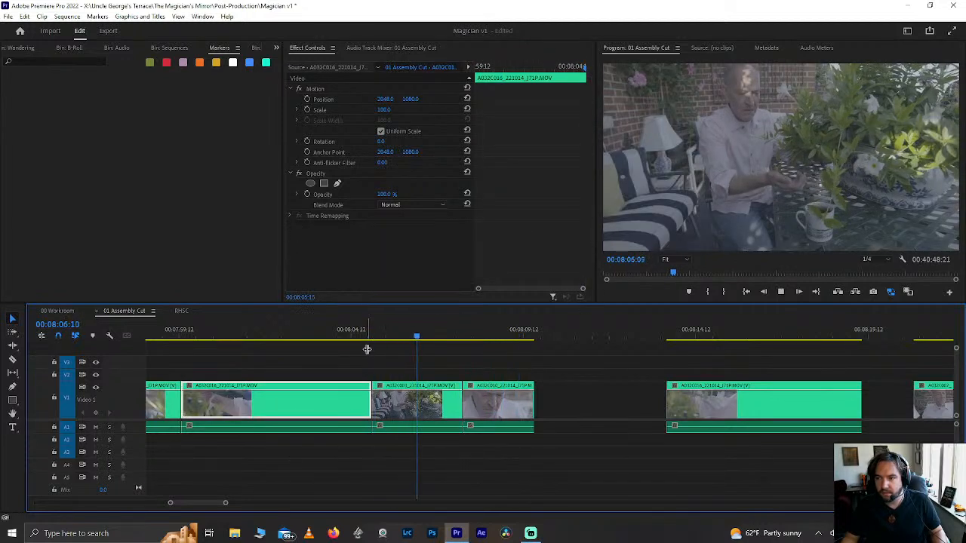
{"action": "key", "text": "space"}
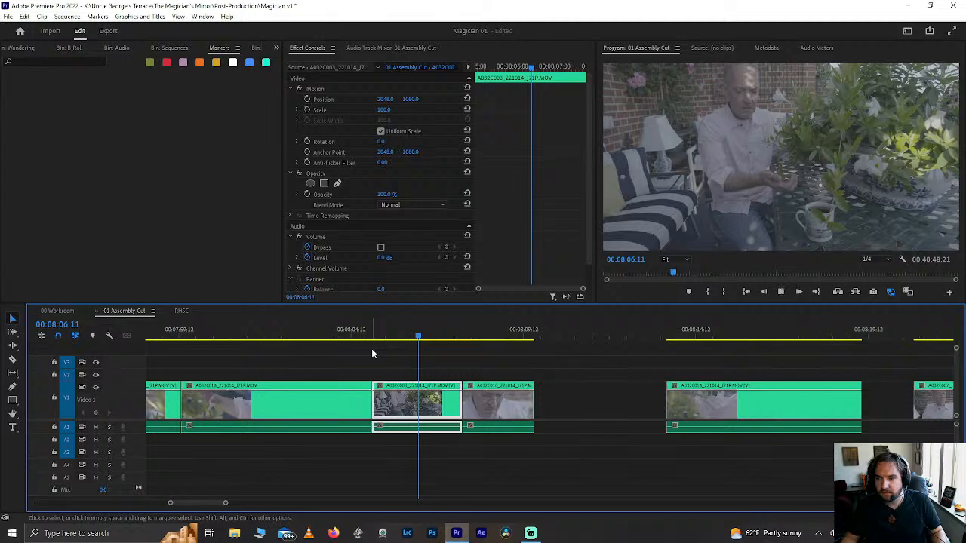
{"action": "key", "text": "space"}
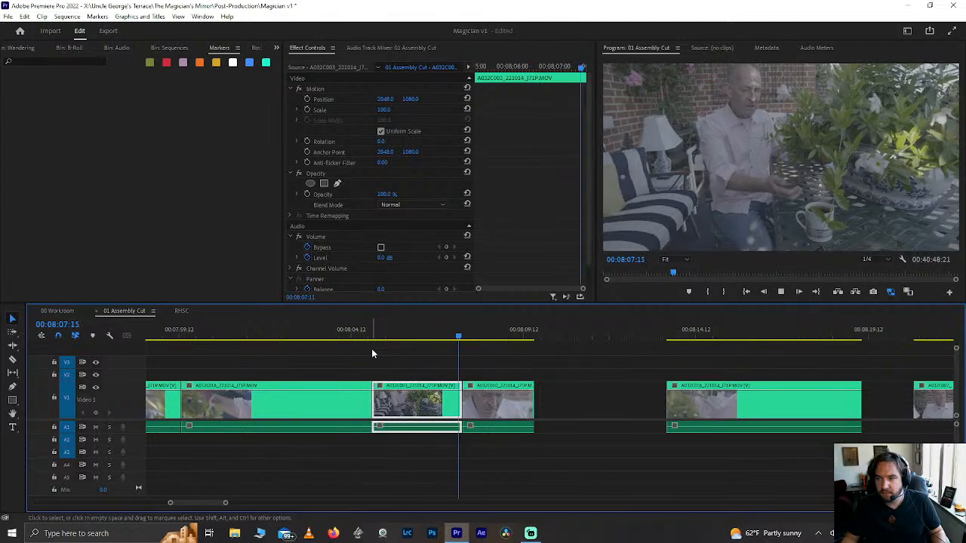
{"action": "key", "text": "space"}
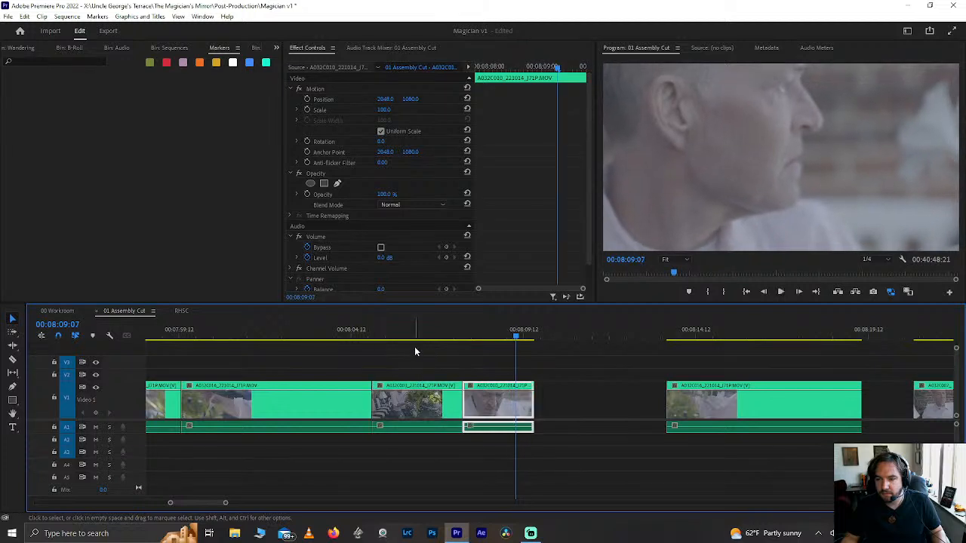
{"action": "mouse_move", "coordinate": [460, 335]}
{"action": "left_mouse_down"}
{"action": "mouse_move", "coordinate": [487, 327]}
{"action": "mouse_move", "coordinate": [473, 331]}
{"action": "left_mouse_up"}
{"action": "key", "text": "ctrl+k"}
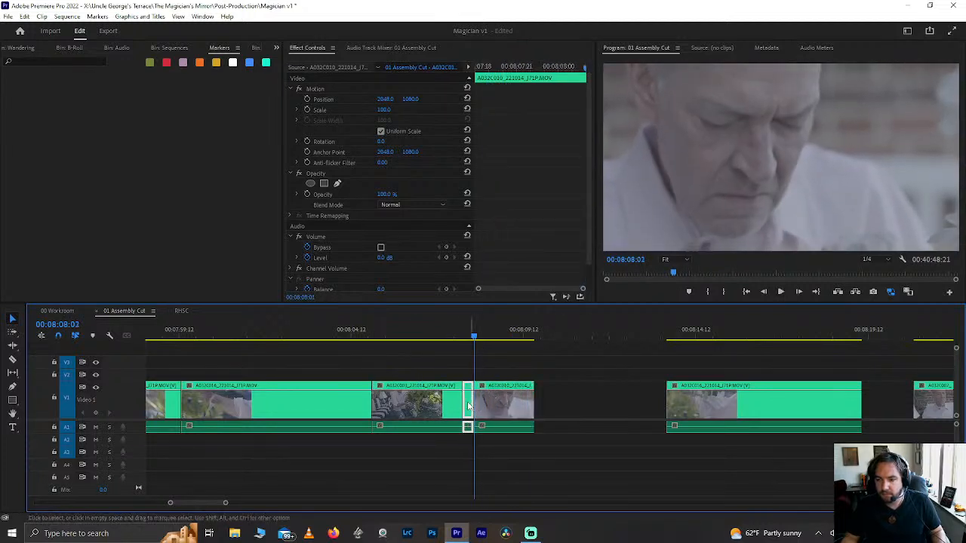
{"action": "key", "text": "Delete"}
{"action": "left_click", "coordinate": [467, 402]}
{"action": "key", "text": "Delete"}
Step: Replay the A032C003 piece, step through its hand action to find an earlier end frame and split it at 00:08:07:04
{"action": "left_click_drag", "start_coordinate": [438, 337], "coordinate": [390, 335]}
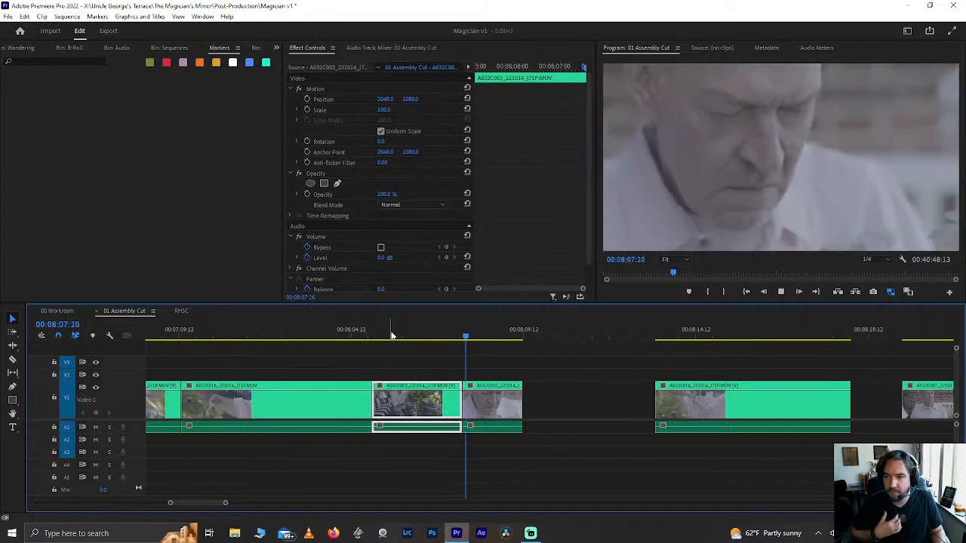
{"action": "left_click", "coordinate": [391, 335]}
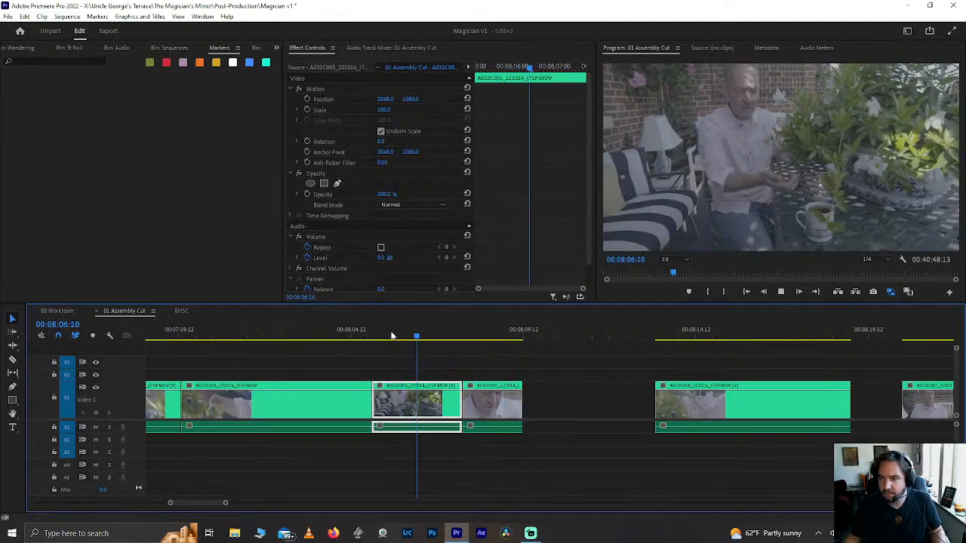
{"action": "key", "text": "space"}
{"action": "key", "text": "Left"}
{"action": "key", "text": "Left"}
{"action": "key", "text": "Left"}
{"action": "key", "text": "Left"}
{"action": "key", "text": "Left"}
{"action": "key", "text": "Left"}
{"action": "key", "text": "Left"}
{"action": "key", "text": "Left"}
{"action": "key", "text": "Left"}
{"action": "key", "text": "Left"}
{"action": "key", "text": "Left"}
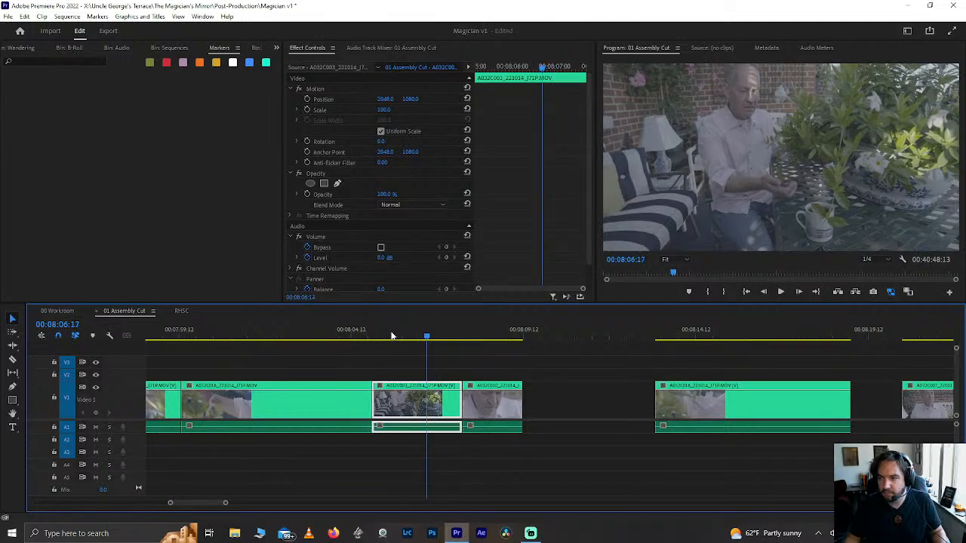
{"action": "key", "text": "Right"}
{"action": "key", "text": "Right"}
{"action": "key", "text": "Right"}
{"action": "key", "text": "Right"}
{"action": "key", "text": "Right"}
{"action": "key", "text": "Right"}
{"action": "key", "text": "Right"}
{"action": "key", "text": "Right"}
{"action": "key", "text": "Right"}
{"action": "key", "text": "Right"}
{"action": "key", "text": "Right"}
{"action": "key", "text": "Right"}
{"action": "key", "text": "Right"}
{"action": "key", "text": "Right"}
{"action": "key", "text": "Right"}
{"action": "key", "text": "Right"}
{"action": "key", "text": "Right"}
{"action": "key", "text": "Left"}
{"action": "key", "text": "Left"}
{"action": "key", "text": "Left"}
{"action": "key", "text": "Left"}
{"action": "key", "text": "Left"}
{"action": "key", "text": "Left"}
{"action": "key", "text": "Left"}
{"action": "key", "text": "Left"}
{"action": "key", "text": "Left"}
{"action": "key", "text": "Left"}
{"action": "key", "text": "Left"}
{"action": "key", "text": "Left"}
{"action": "key", "text": "Left"}
{"action": "key", "text": "Left"}
{"action": "key", "text": "Left"}
{"action": "key", "text": "Left"}
{"action": "key", "text": "Left"}
{"action": "key", "text": "Left"}
{"action": "key", "text": "Left"}
{"action": "key", "text": "Left"}
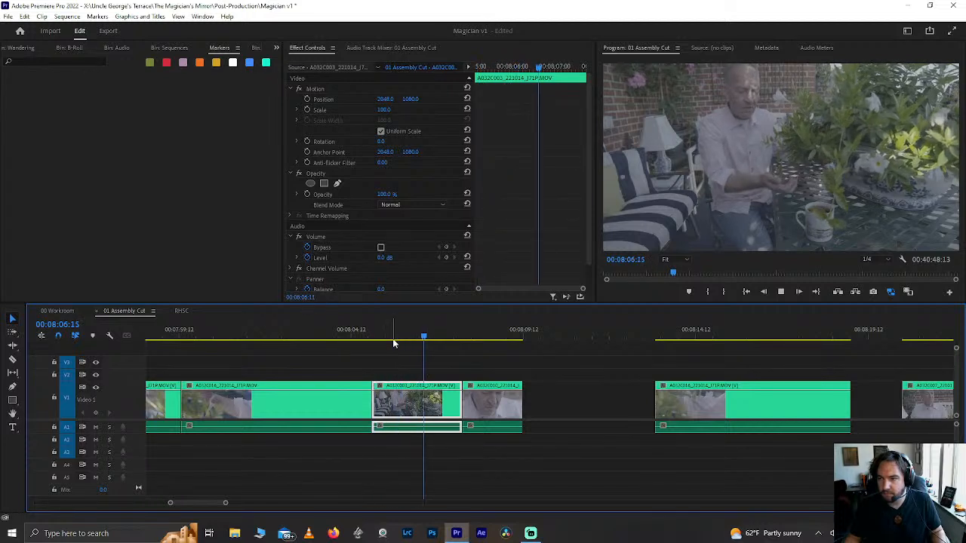
{"action": "key", "text": "ctrl+k"}
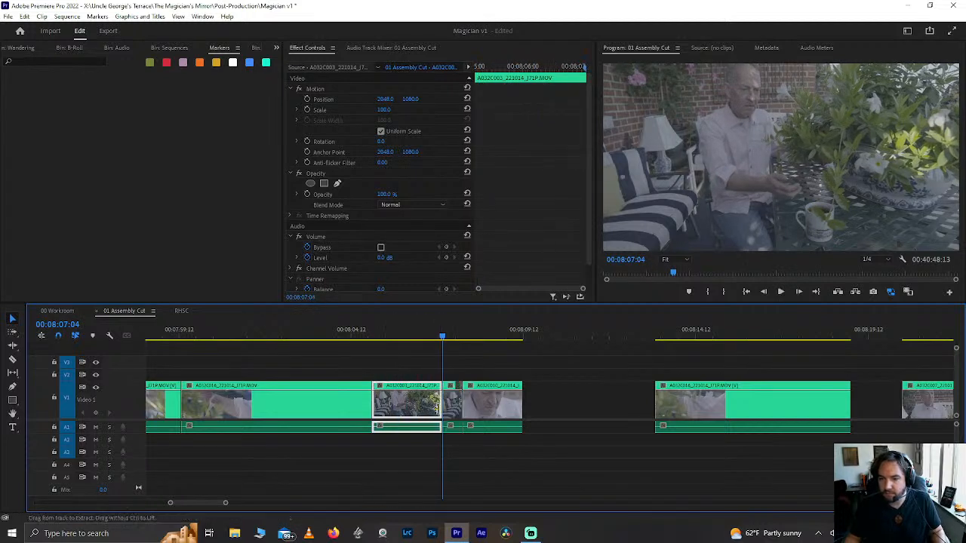
Step: Delete the remainder of the A032C003 piece after the split and close the gap before the A032C010 close-up
{"action": "left_click", "coordinate": [453, 408]}
{"action": "key", "text": "Delete"}
{"action": "left_click", "coordinate": [454, 408]}
{"action": "key", "text": "Delete"}
Step: Replay the shortened A032C003 piece and review its cut into the A032C010 close-up
{"action": "left_click", "coordinate": [428, 334]}
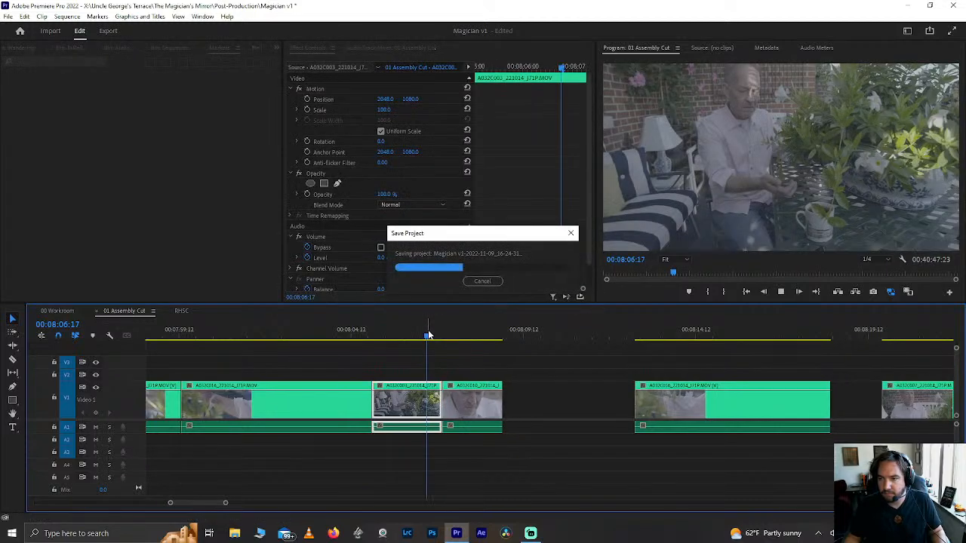
{"action": "key", "text": "space"}
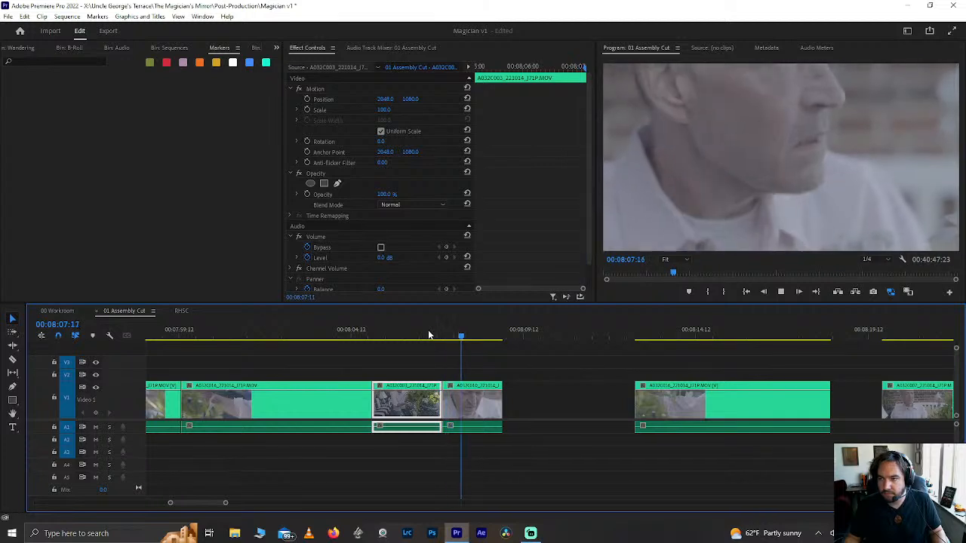
{"action": "left_click", "coordinate": [376, 338]}
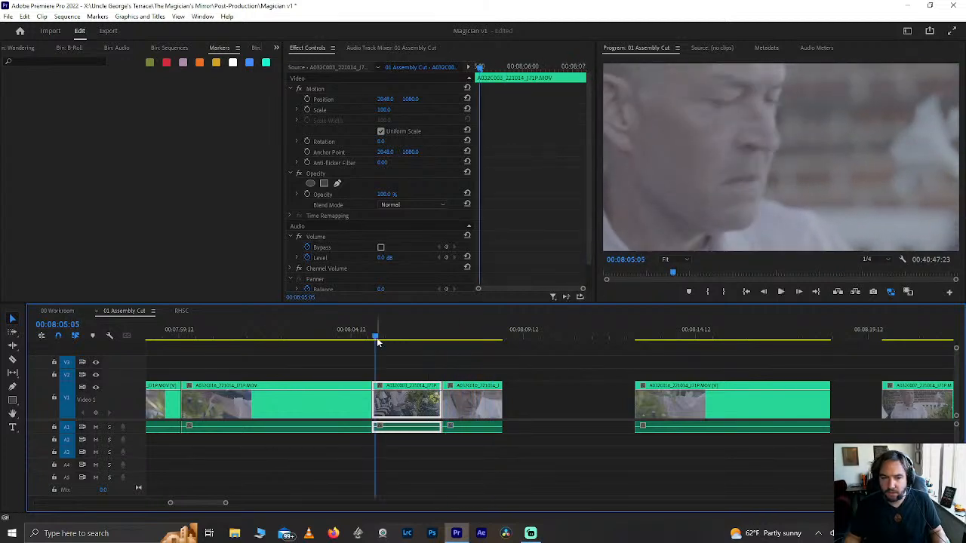
{"action": "key", "text": "space"}
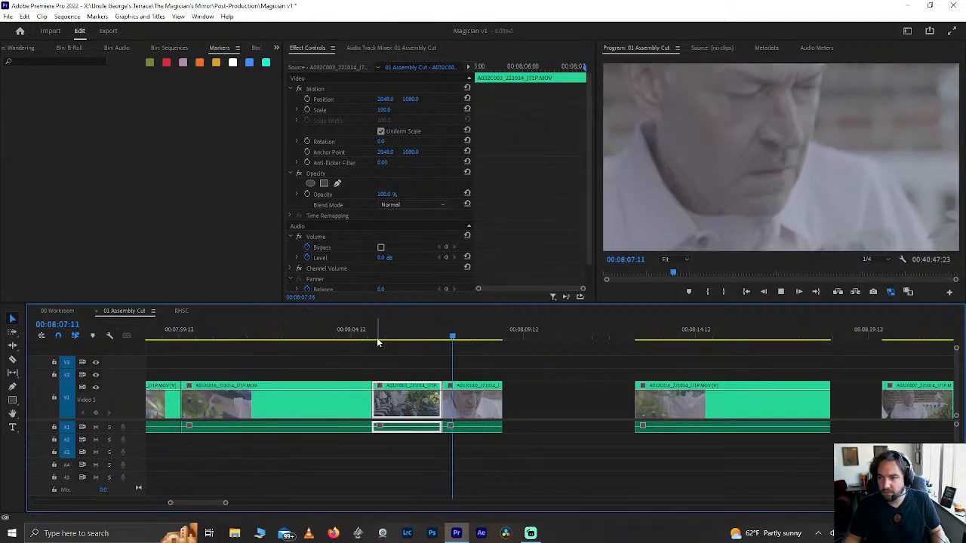
{"action": "key", "text": "space"}
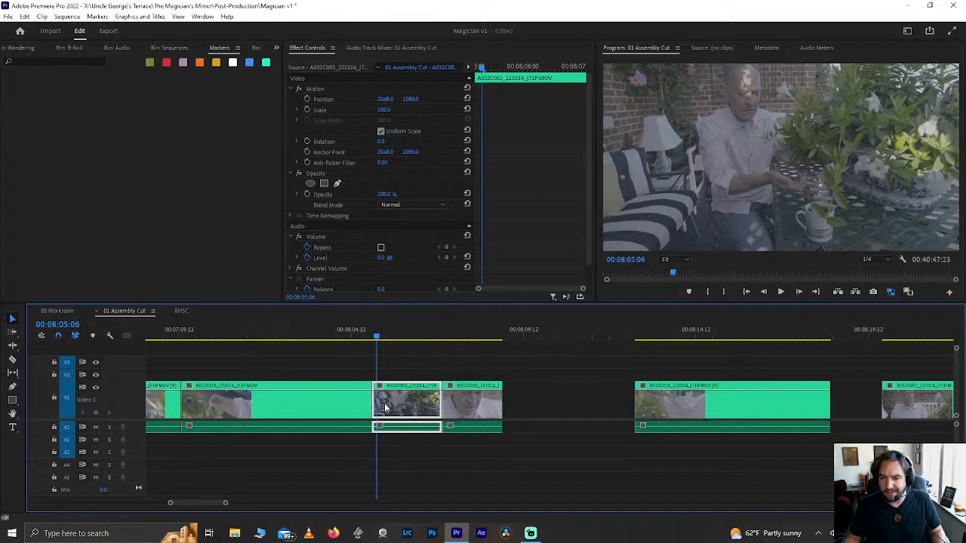
Step: Recheck the cut from 00:08:06:03 and move the A032C003 piece out of the edit to after the A032C007 clip, at about 00:08:28
{"action": "scroll", "coordinate": [401, 414], "scroll_direction": "down", "scroll_amount": 10}
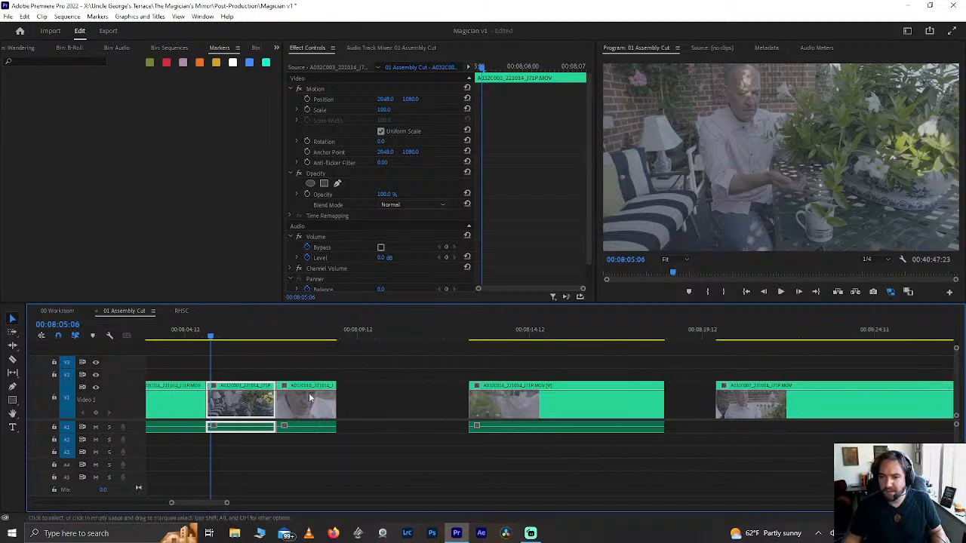
{"action": "scroll", "coordinate": [309, 396], "scroll_direction": "up", "scroll_amount": 3}
{"action": "scroll", "coordinate": [309, 398], "scroll_direction": "down", "scroll_amount": 3}
{"action": "scroll", "coordinate": [309, 398], "scroll_direction": "down", "scroll_amount": 2}
{"action": "left_click", "coordinate": [298, 335]}
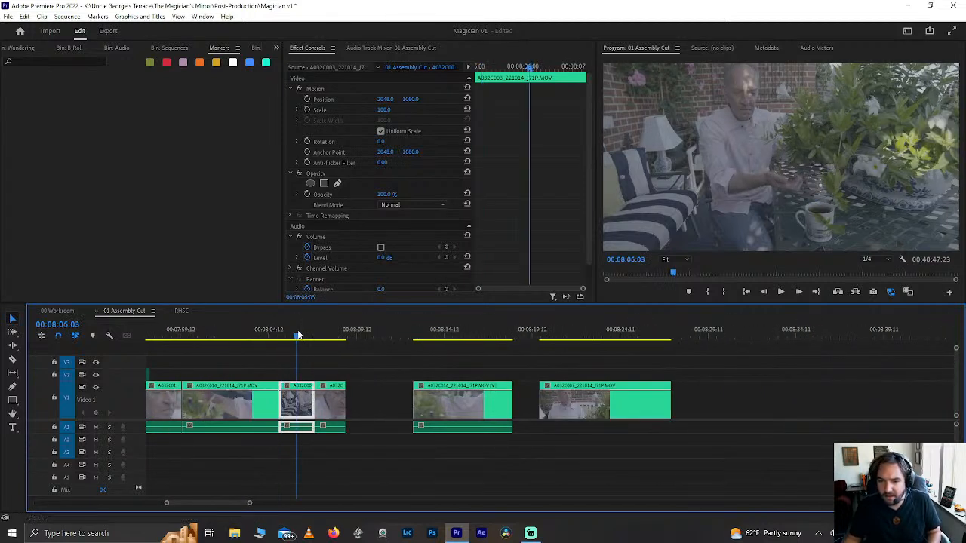
{"action": "key", "text": "space"}
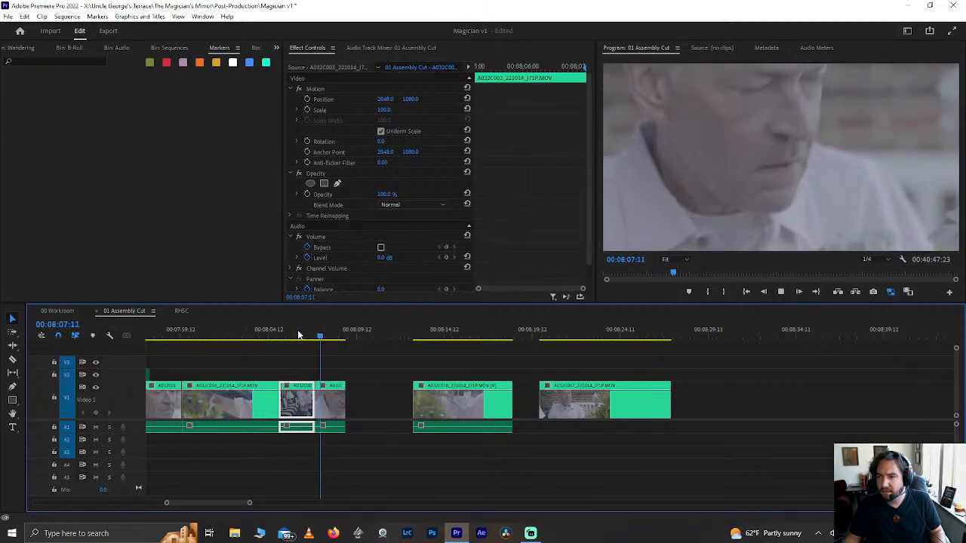
{"action": "key", "text": "space"}
{"action": "left_click_drag", "start_coordinate": [297, 405], "coordinate": [701, 403]}
{"action": "scroll", "coordinate": [567, 469], "scroll_direction": "up", "scroll_amount": 2}
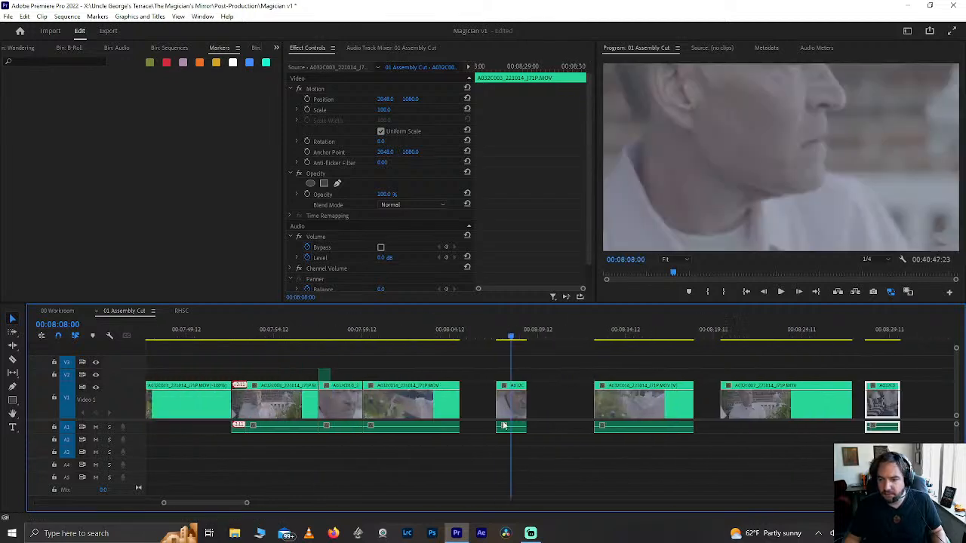
Step: Play the isolated A032C010 close-up and return to the preceding A032C016 hand shot at 00:08:03:08
{"action": "left_click", "coordinate": [503, 332]}
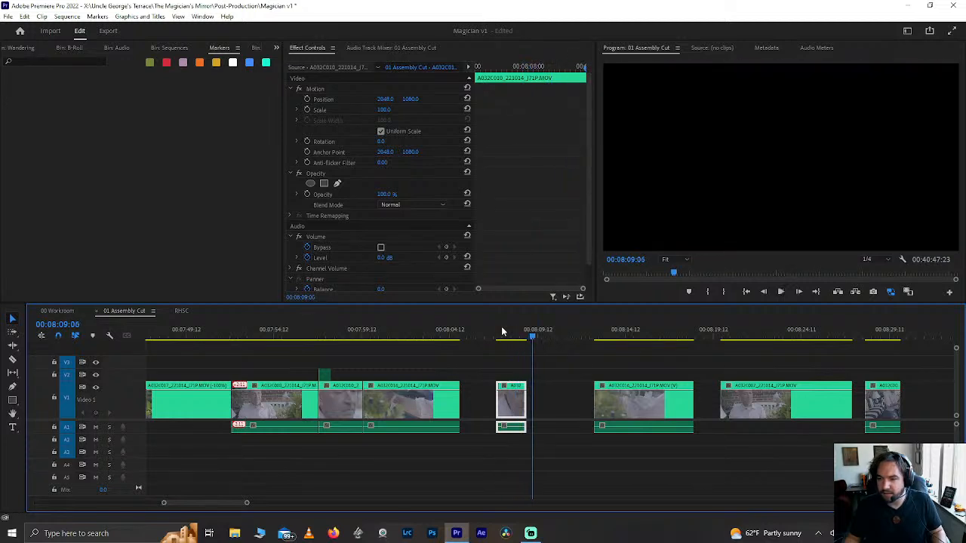
{"action": "key", "text": "space"}
{"action": "left_click", "coordinate": [430, 340]}
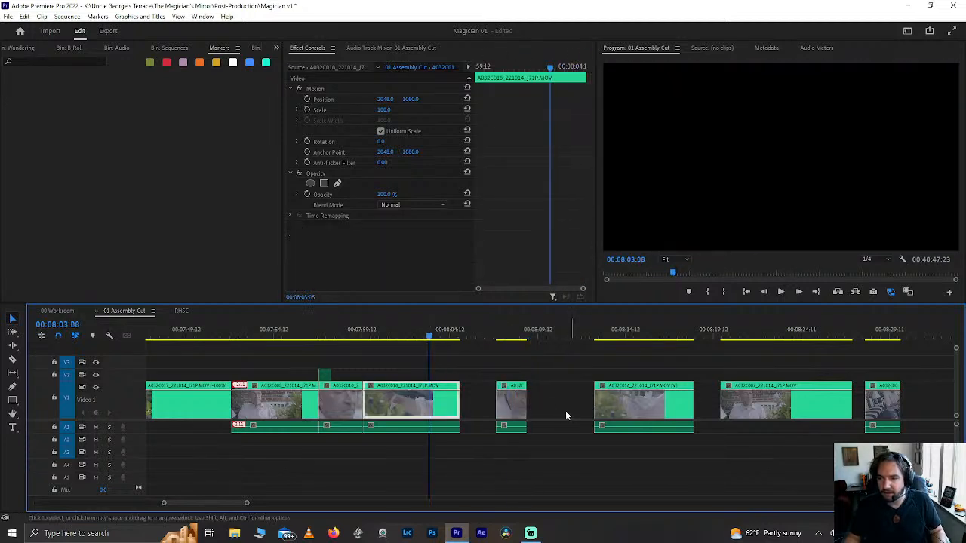
Step: Sample the A032C006 take from 00:12:11:02 to 00:12:53:11 for a usable moment and return to the garden edit
{"action": "scroll", "coordinate": [517, 411], "scroll_direction": "down", "scroll_amount": 10}
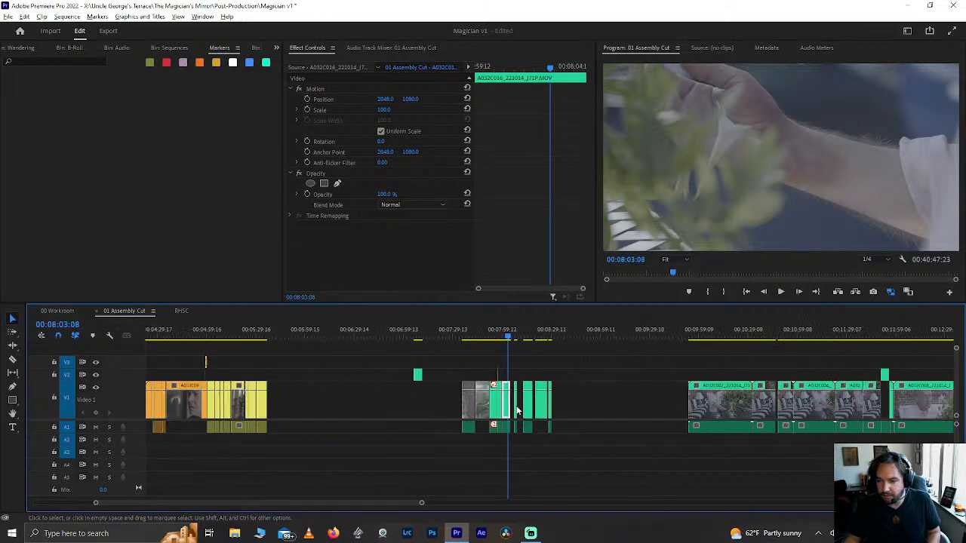
{"action": "left_click", "coordinate": [695, 332]}
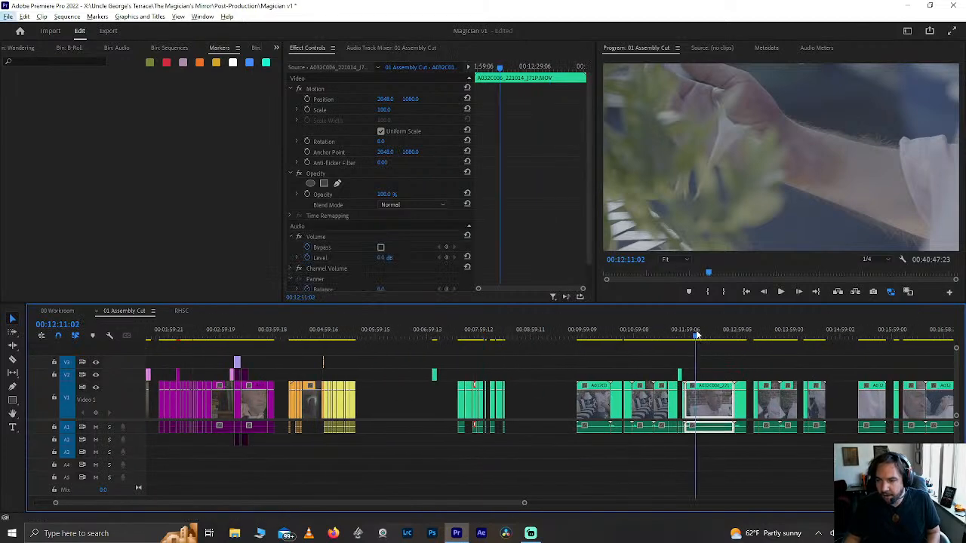
{"action": "scroll", "coordinate": [679, 405], "scroll_direction": "up", "scroll_amount": 10}
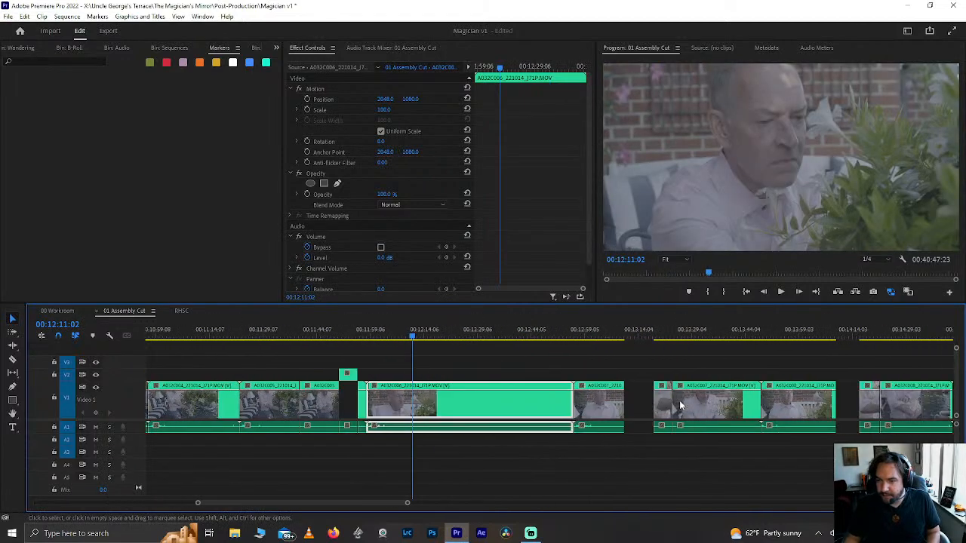
{"action": "key", "text": "space"}
{"action": "left_click", "coordinate": [565, 335]}
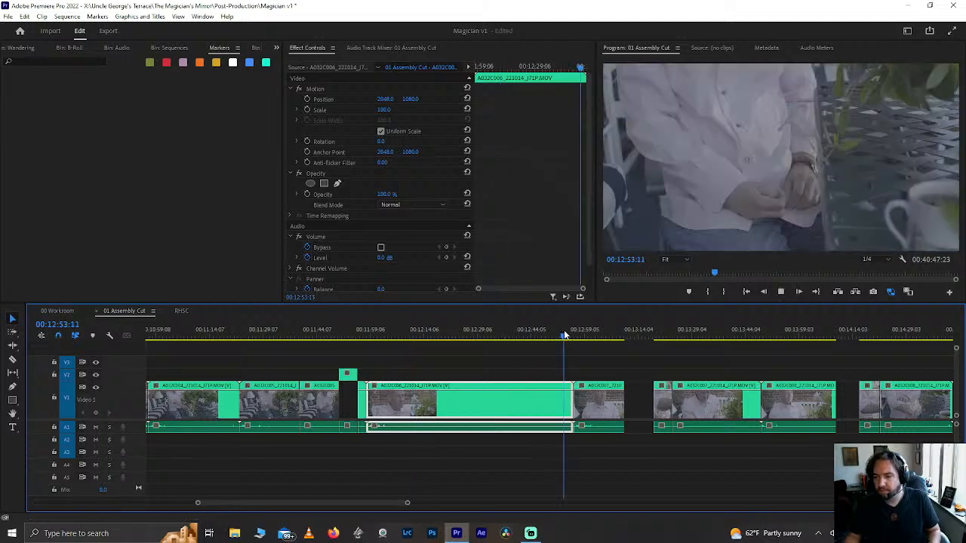
{"action": "left_click", "coordinate": [504, 337]}
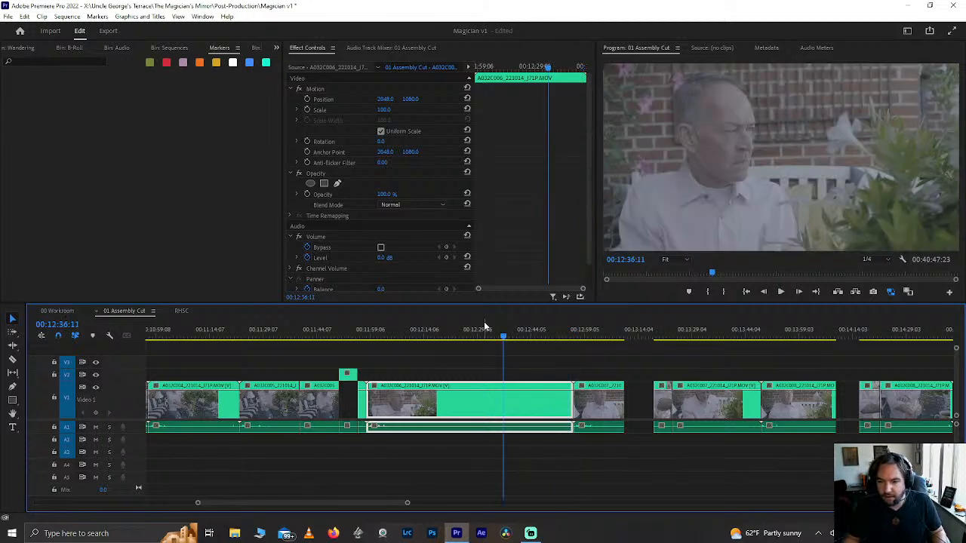
{"action": "key", "text": "space"}
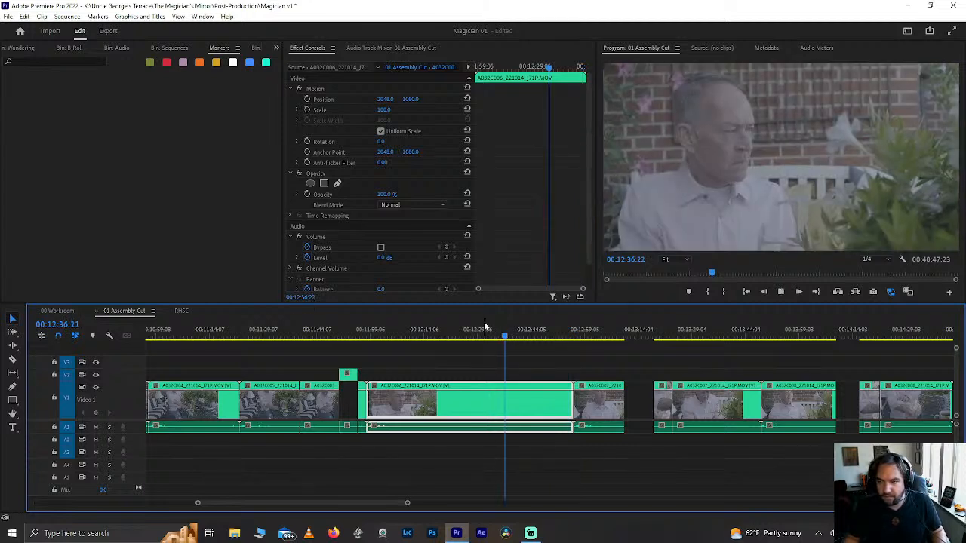
{"action": "scroll", "coordinate": [456, 405], "scroll_direction": "up", "scroll_amount": 15}
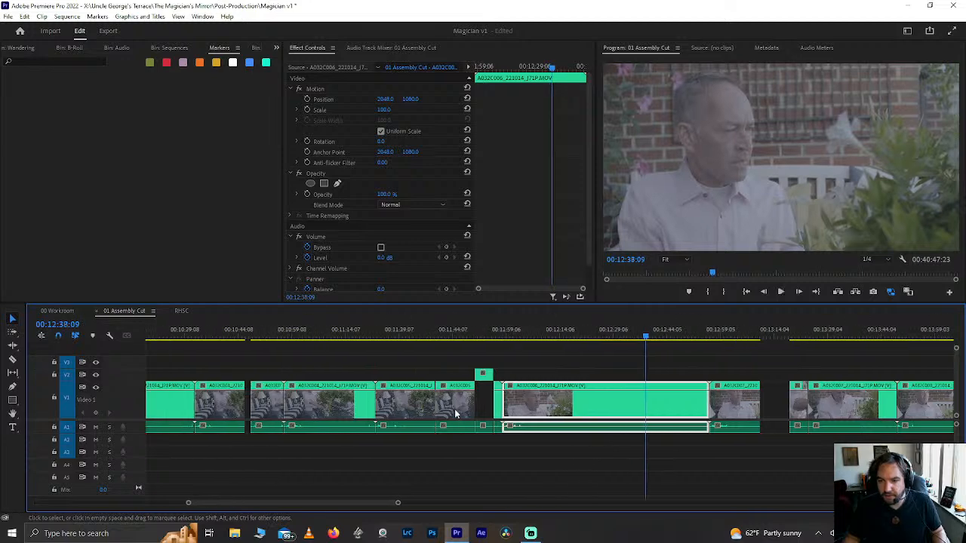
{"action": "scroll", "coordinate": [454, 409], "scroll_direction": "up", "scroll_amount": 5}
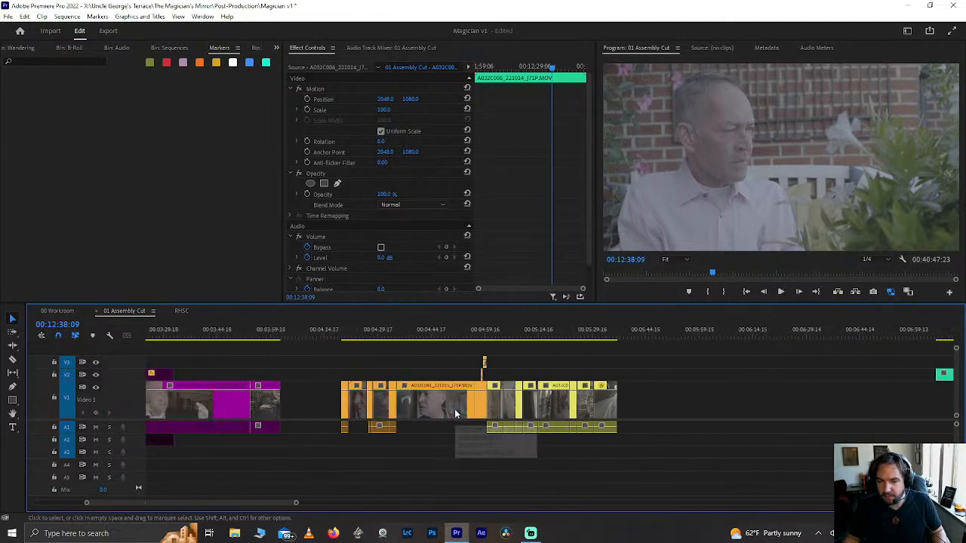
{"action": "scroll", "coordinate": [455, 409], "scroll_direction": "down", "scroll_amount": 10}
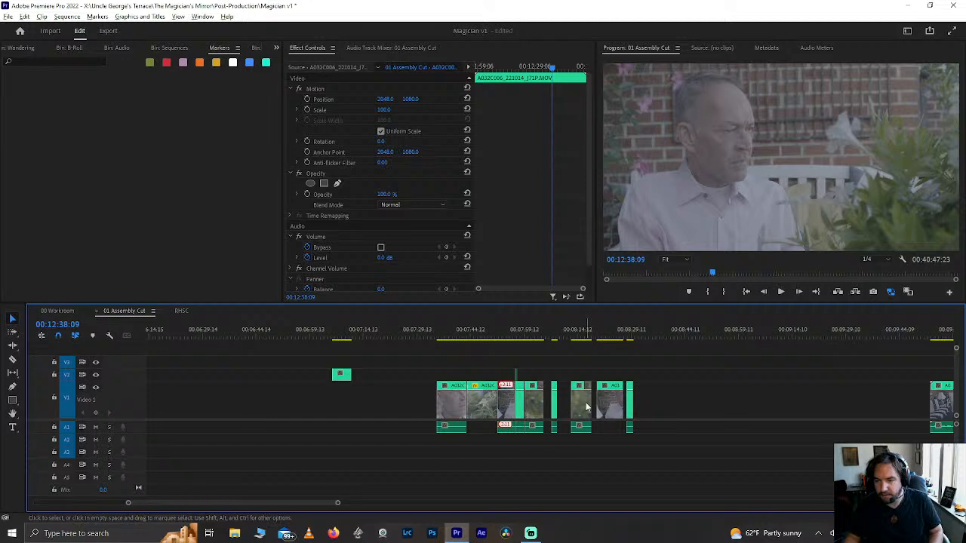
Step: Extend the start of close-up clip A032C010 back to the end of the preceding A032C016 clip
{"action": "scroll", "coordinate": [586, 402], "scroll_direction": "up", "scroll_amount": 6}
{"action": "left_click", "coordinate": [414, 332]}
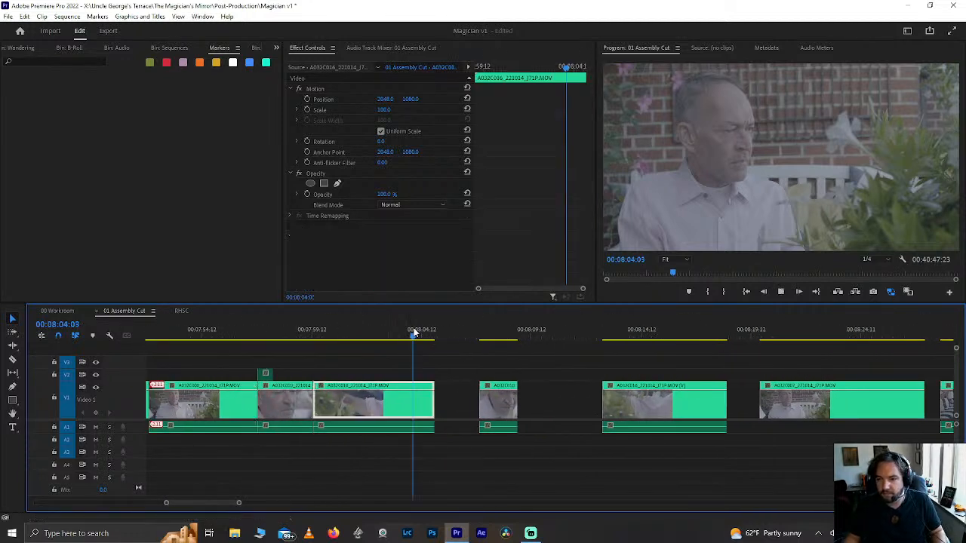
{"action": "key", "text": "space"}
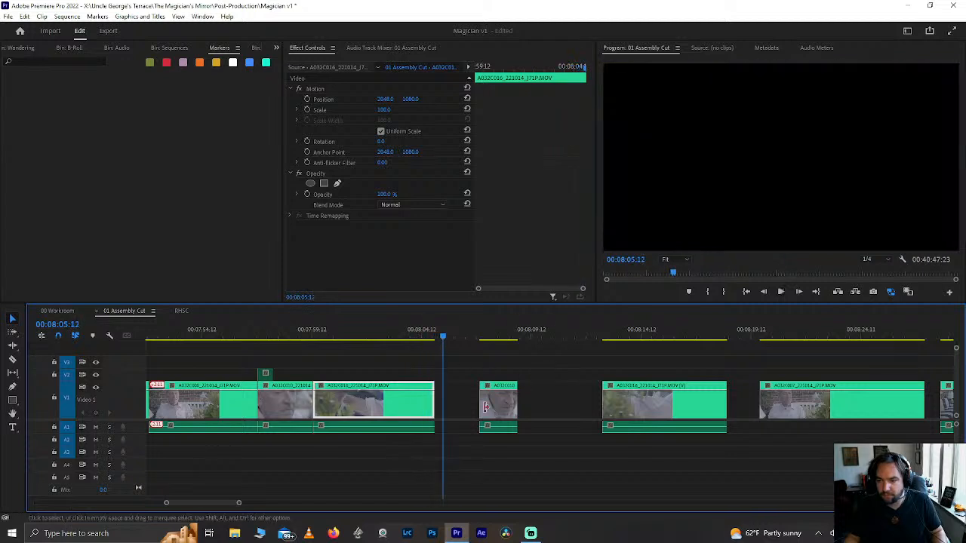
{"action": "left_click_drag", "start_coordinate": [483, 405], "coordinate": [442, 414]}
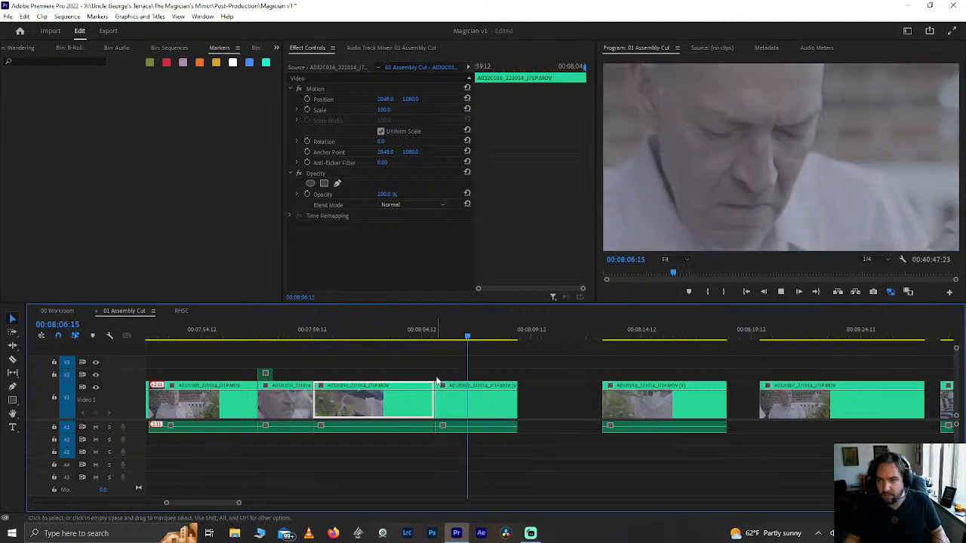
Step: Move the A032C010 close-up toward the following clip and extend its start back to just after the preceding one
{"action": "key", "text": "space"}
{"action": "left_click", "coordinate": [436, 383]}
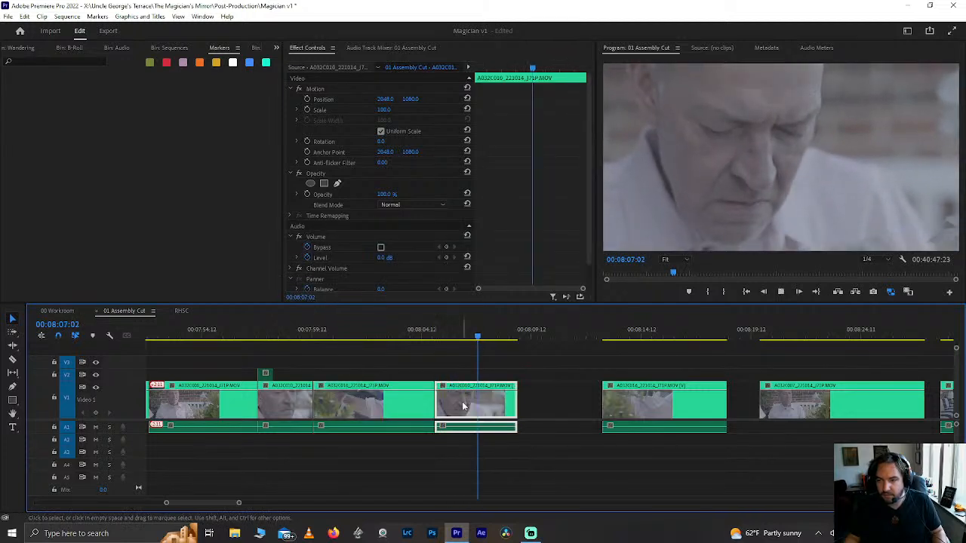
{"action": "key", "text": "space"}
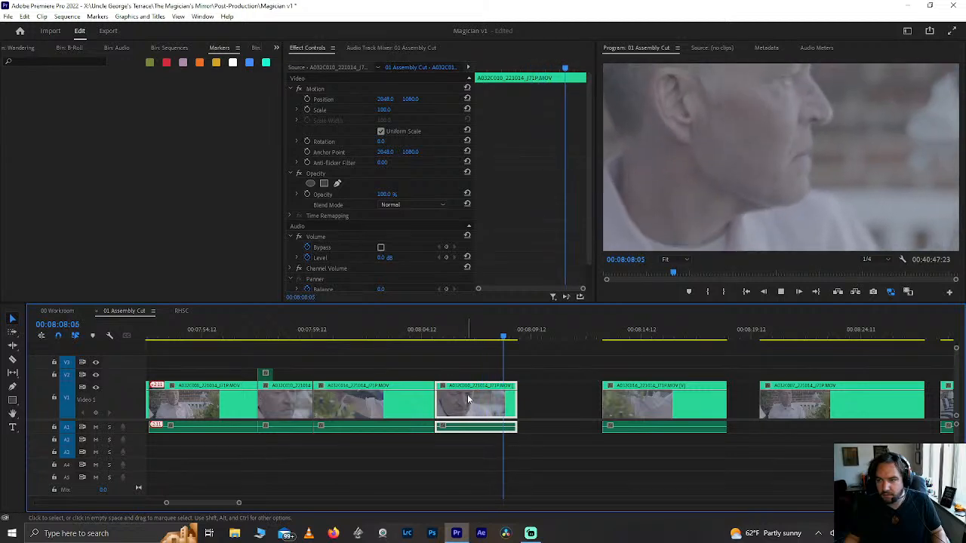
{"action": "left_click_drag", "start_coordinate": [468, 399], "coordinate": [439, 408]}
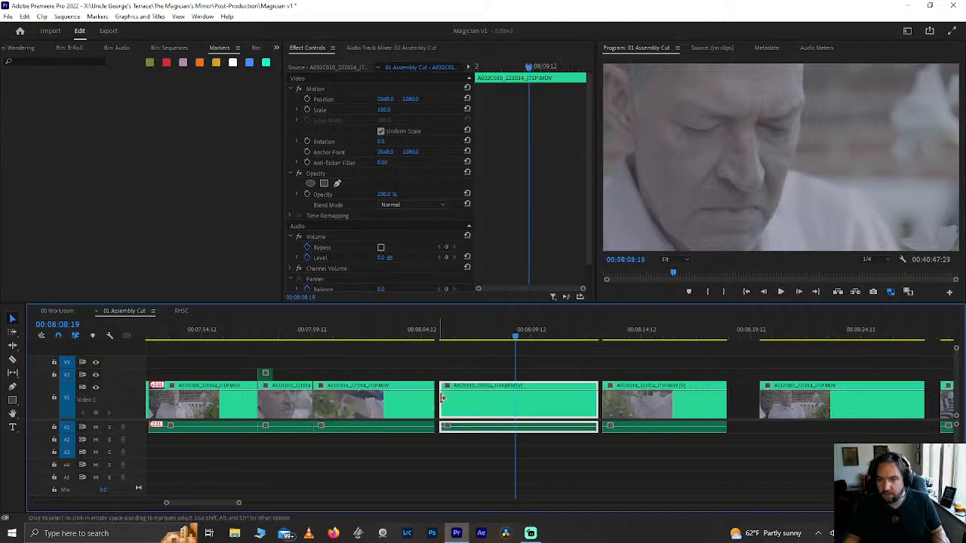
Step: Save the project and play the extended close-up from 00:08:05:18 to look for a cut point
{"action": "left_click", "coordinate": [449, 330]}
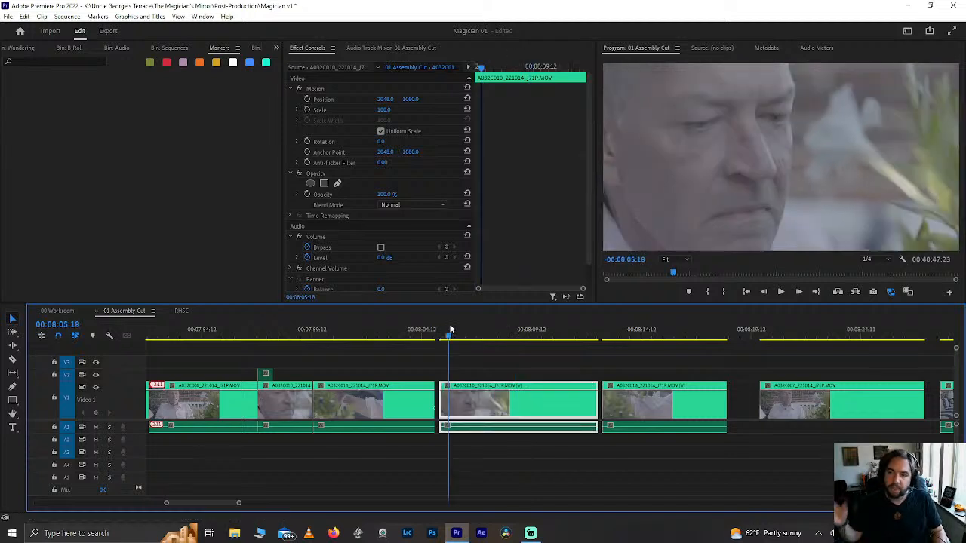
{"action": "key", "text": "ctrl+s"}
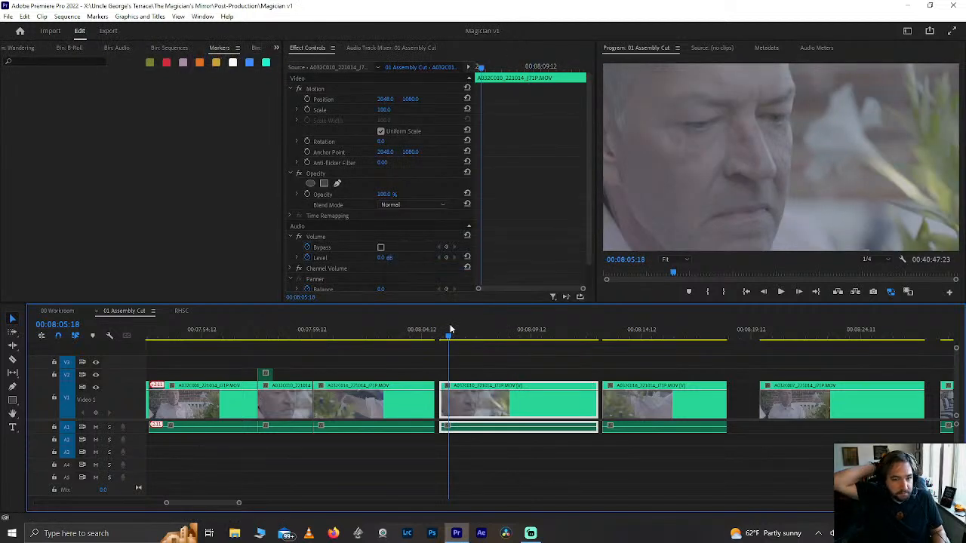
{"action": "key", "text": "space"}
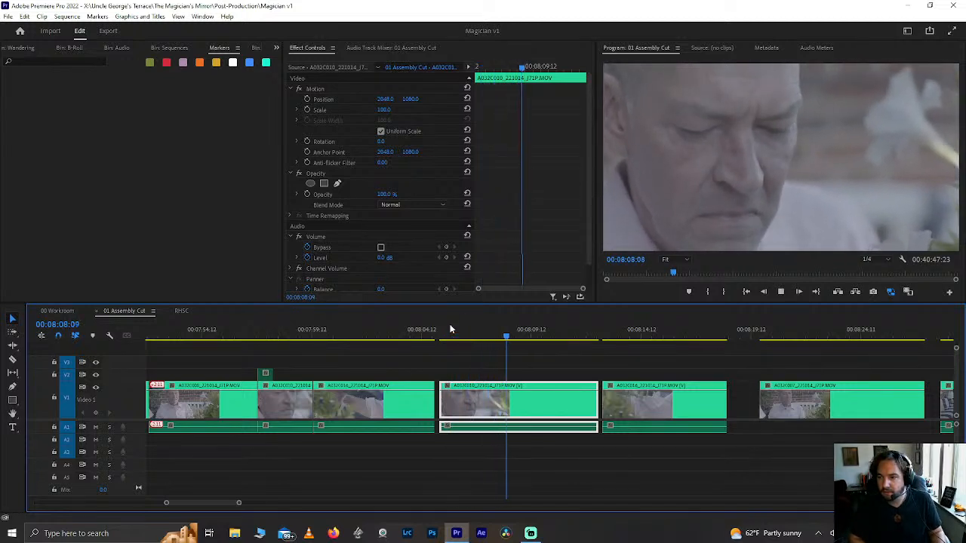
{"action": "key", "text": "space"}
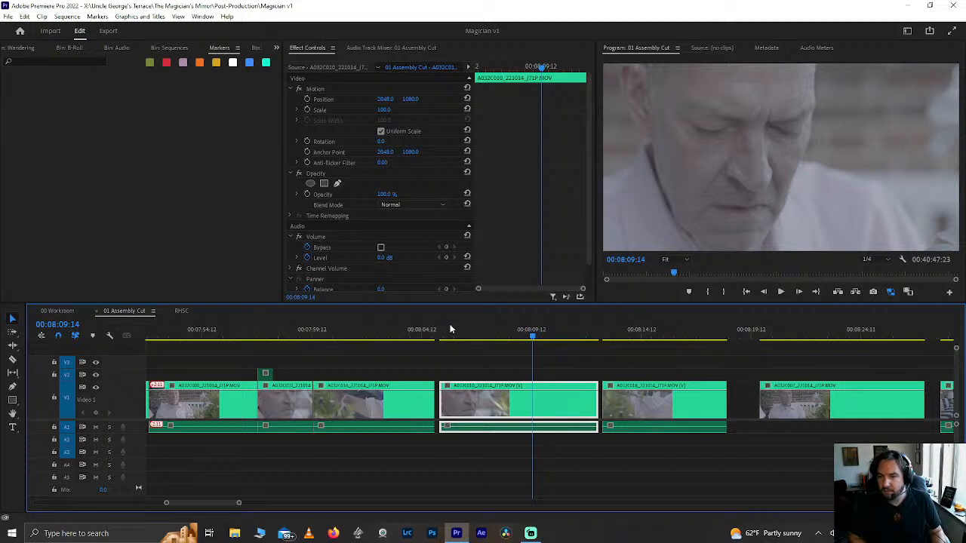
Step: Split the A032C010 close-up at 00:08:08:17, then ripple delete its first part and the gap before the remaining part
{"action": "key", "text": "Left"}
{"action": "key", "text": "Left"}
{"action": "key", "text": "Left"}
{"action": "key", "text": "Left"}
{"action": "key", "text": "Left"}
{"action": "key", "text": "Left"}
{"action": "key", "text": "Left"}
{"action": "key", "text": "Left"}
{"action": "key", "text": "Left"}
{"action": "key", "text": "Left"}
{"action": "key", "text": "Left"}
{"action": "key", "text": "Left"}
{"action": "key", "text": "Left"}
{"action": "key", "text": "Left"}
{"action": "key", "text": "Left"}
{"action": "key", "text": "Left"}
{"action": "key", "text": "Left"}
{"action": "key", "text": "Left"}
{"action": "key", "text": "Left"}
{"action": "key", "text": "Left"}
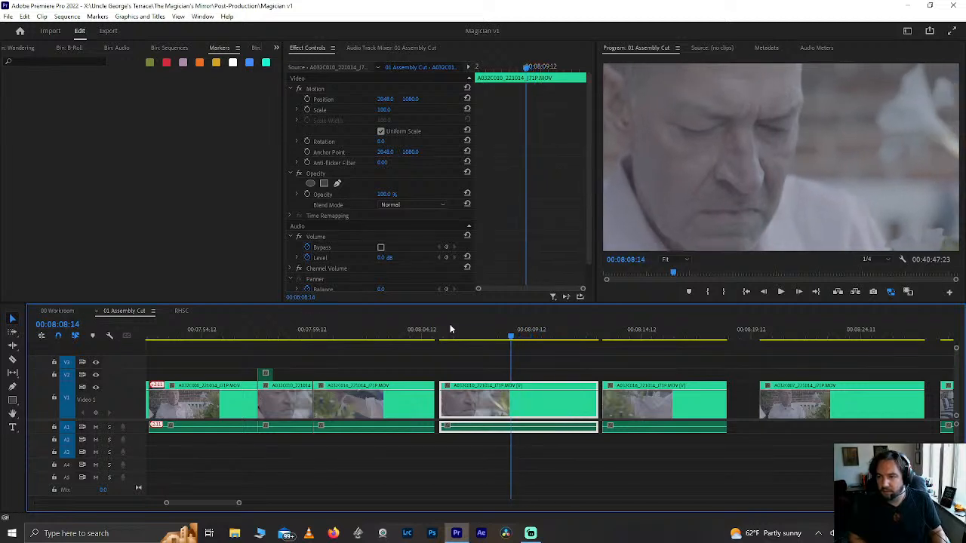
{"action": "key", "text": "Right"}
{"action": "key", "text": "Right"}
{"action": "key", "text": "Right"}
{"action": "key", "text": "ctrl+k"}
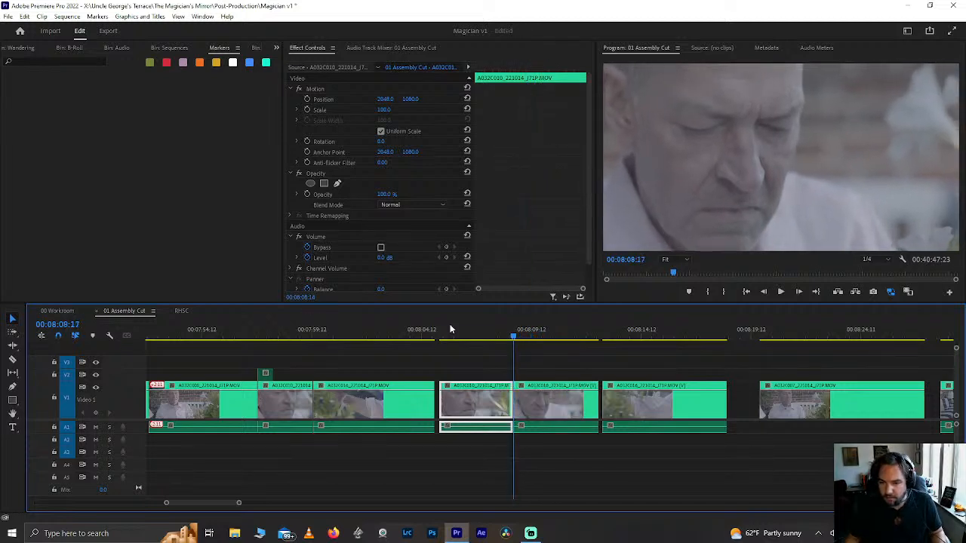
{"action": "key", "text": "Delete"}
{"action": "left_click", "coordinate": [475, 403]}
{"action": "key", "text": "Delete"}
Step: Preview the new cut and move the three clips after the close-up about 10 seconds later on the timeline
{"action": "left_click", "coordinate": [424, 333]}
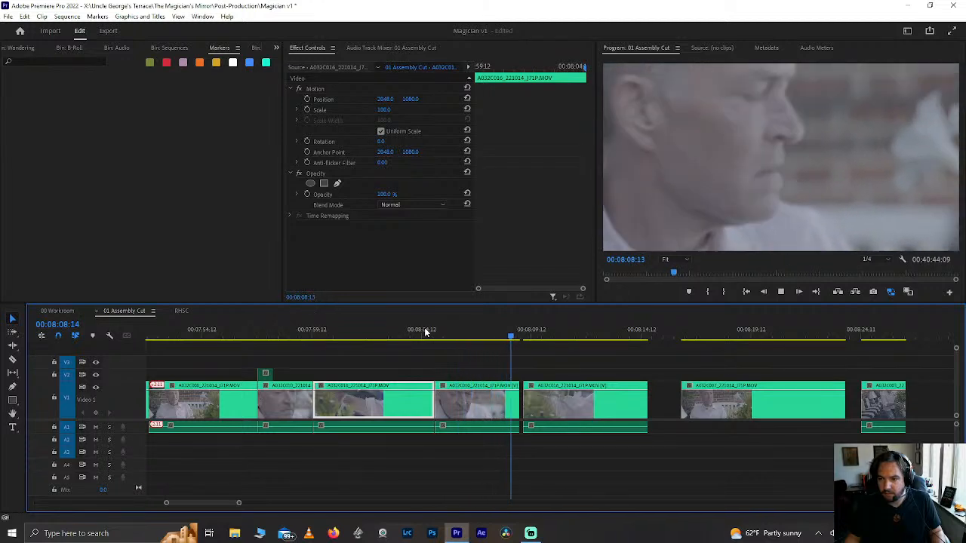
{"action": "key", "text": "space"}
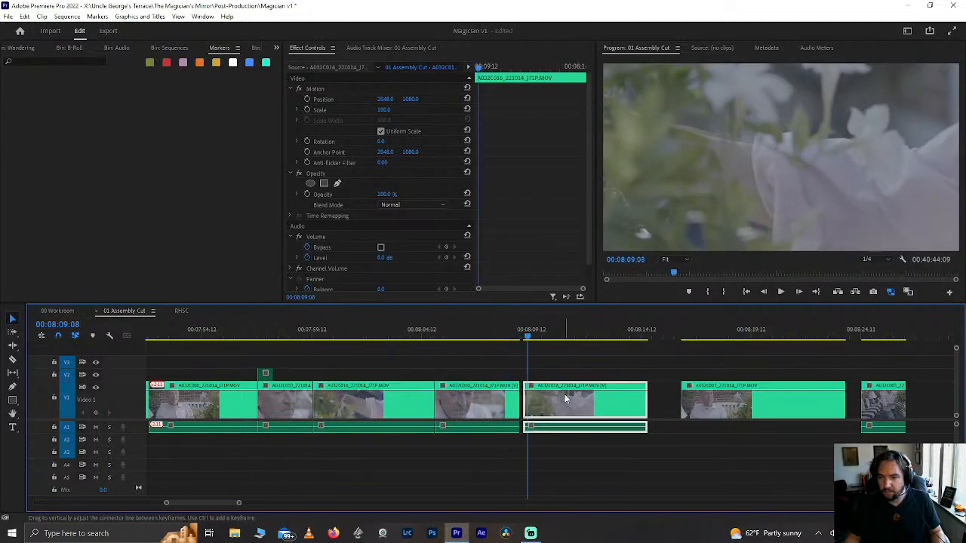
{"action": "scroll", "coordinate": [565, 394], "scroll_direction": "down", "scroll_amount": 5}
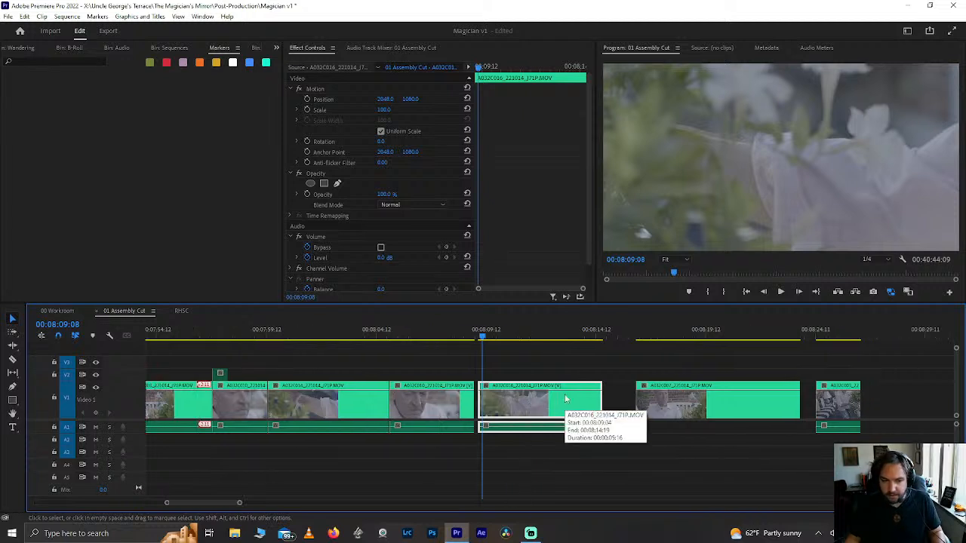
{"action": "left_click_drag", "start_coordinate": [335, 363], "coordinate": [780, 432]}
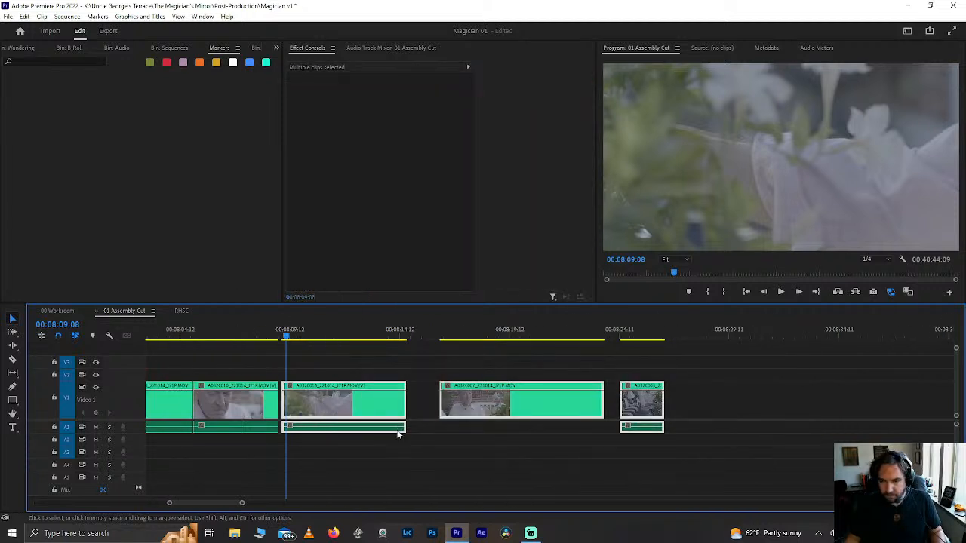
{"action": "left_click_drag", "start_coordinate": [362, 402], "coordinate": [586, 384]}
{"action": "left_click_drag", "start_coordinate": [583, 383], "coordinate": [588, 399]}
Step: Play back the revised series of shots through the end of the close-up and save the project
{"action": "scroll", "coordinate": [534, 402], "scroll_direction": "up", "scroll_amount": 2}
{"action": "left_click", "coordinate": [362, 338]}
{"action": "left_click", "coordinate": [327, 338]}
{"action": "key", "text": "space"}
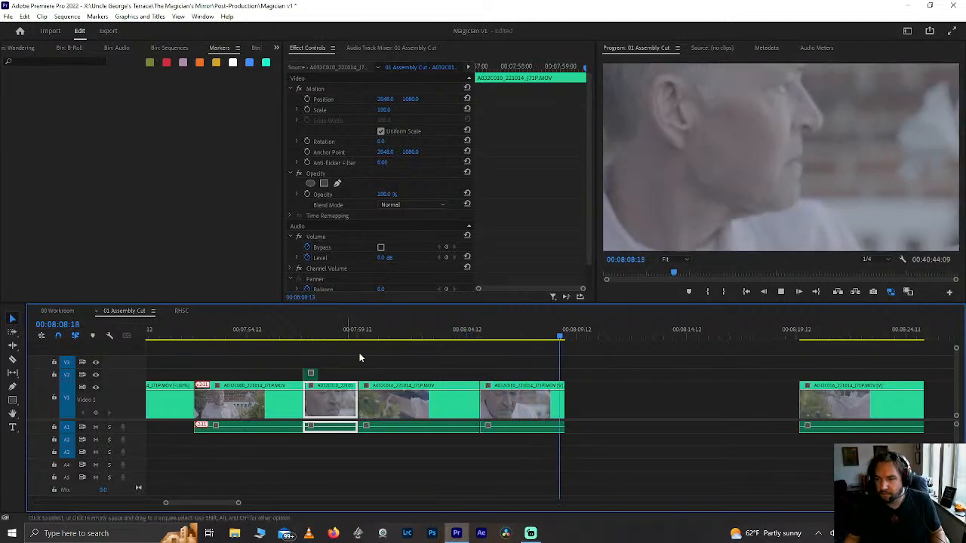
{"action": "left_click", "coordinate": [561, 339]}
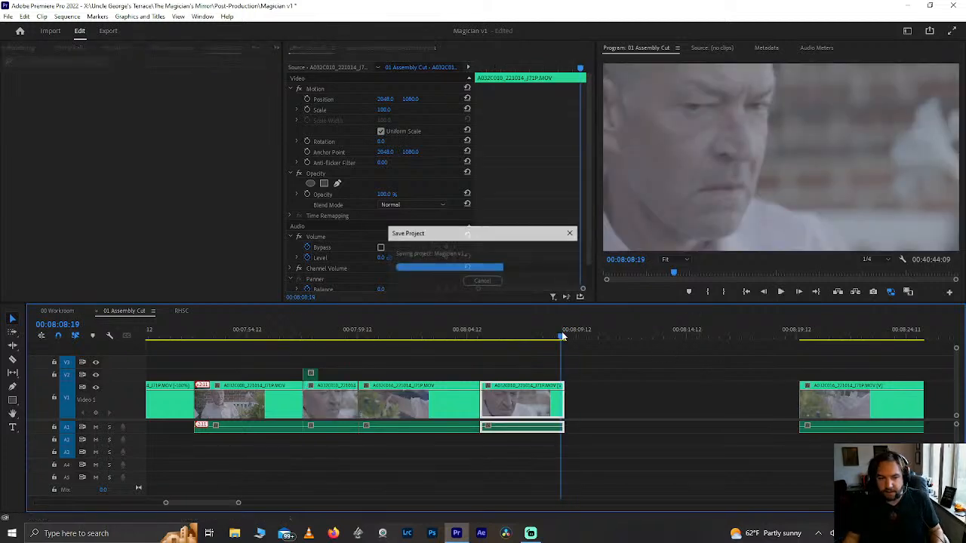
Step: Examine the later shots in the sequence, from the V2 clip near 00:11:47 through clips A032C011 and A032C012
{"action": "scroll", "coordinate": [557, 363], "scroll_direction": "down", "scroll_amount": 6}
{"action": "scroll", "coordinate": [557, 363], "scroll_direction": "down", "scroll_amount": 5}
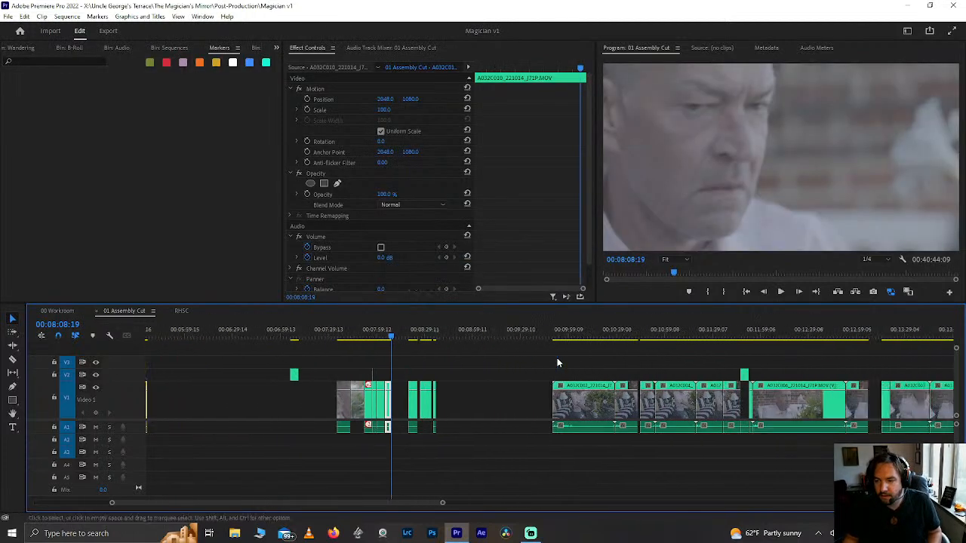
{"action": "left_click", "coordinate": [592, 331]}
{"action": "scroll", "coordinate": [591, 330], "scroll_direction": "up", "scroll_amount": 8}
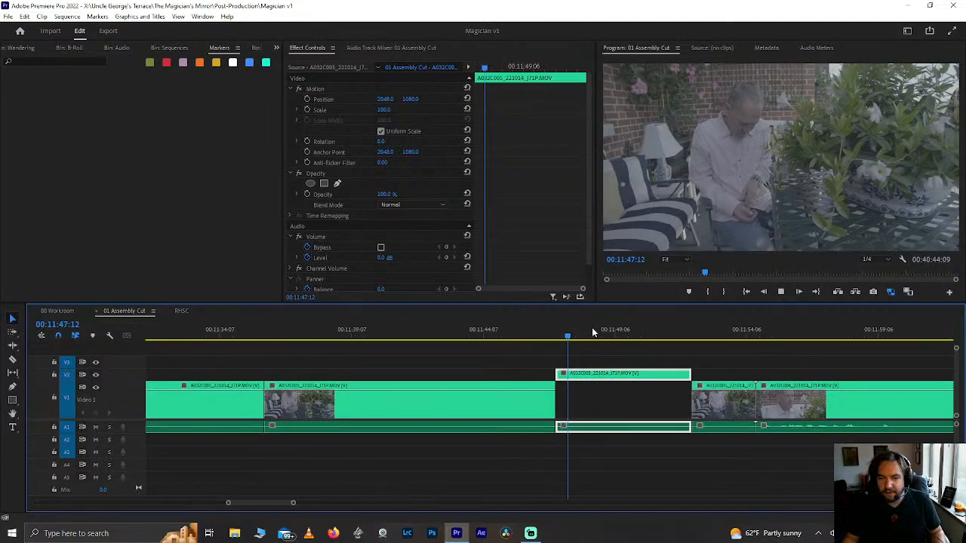
{"action": "key", "text": "space"}
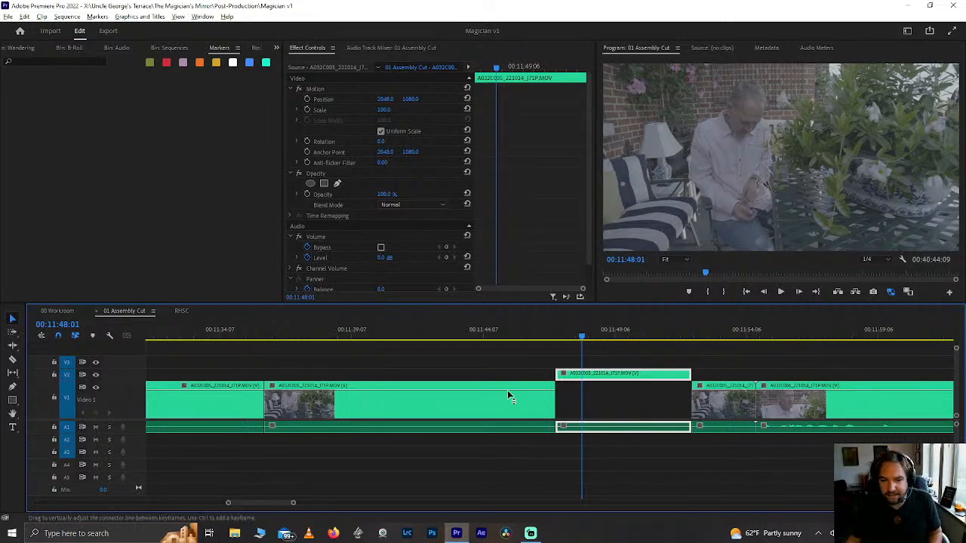
{"action": "scroll", "coordinate": [509, 398], "scroll_direction": "down", "scroll_amount": 10}
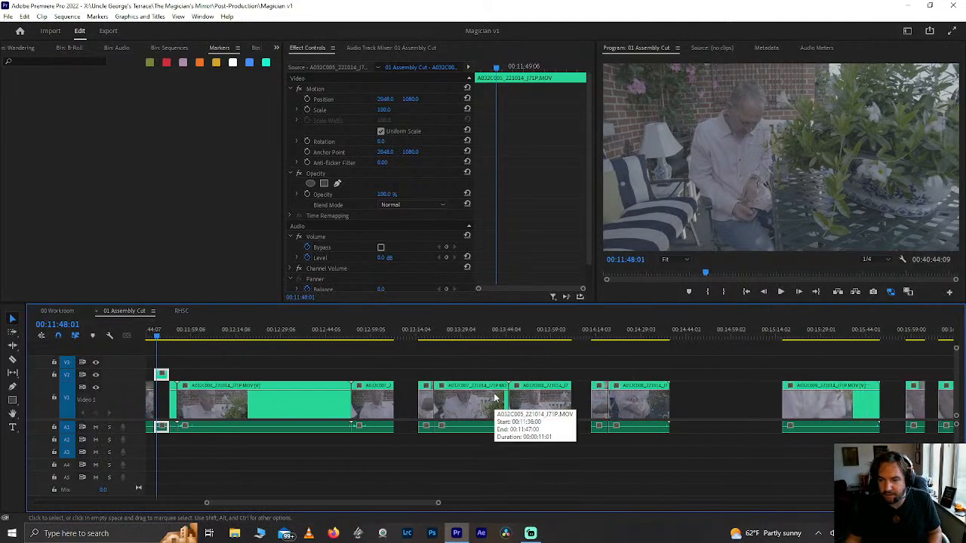
{"action": "scroll", "coordinate": [654, 364], "scroll_direction": "down", "scroll_amount": 5}
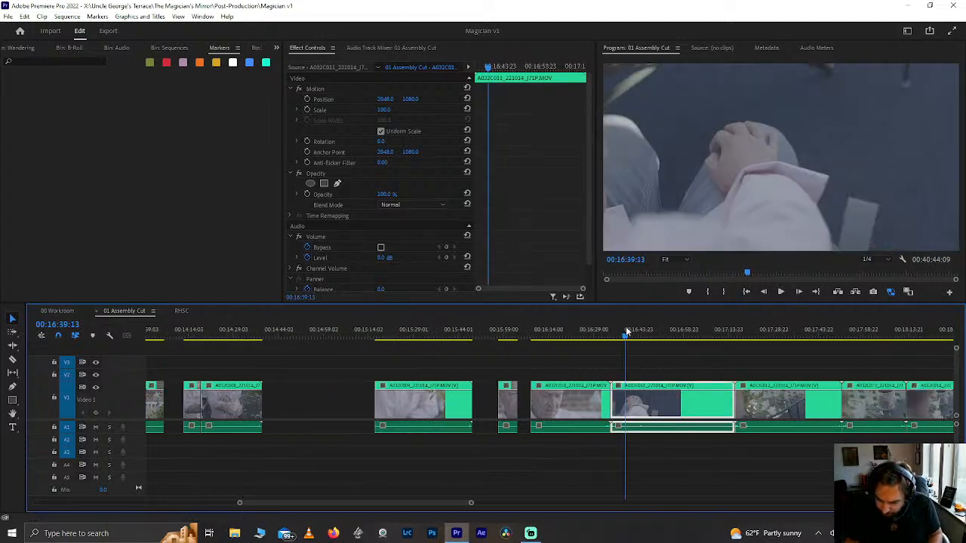
{"action": "key", "text": "equal"}
{"action": "key", "text": "equal"}
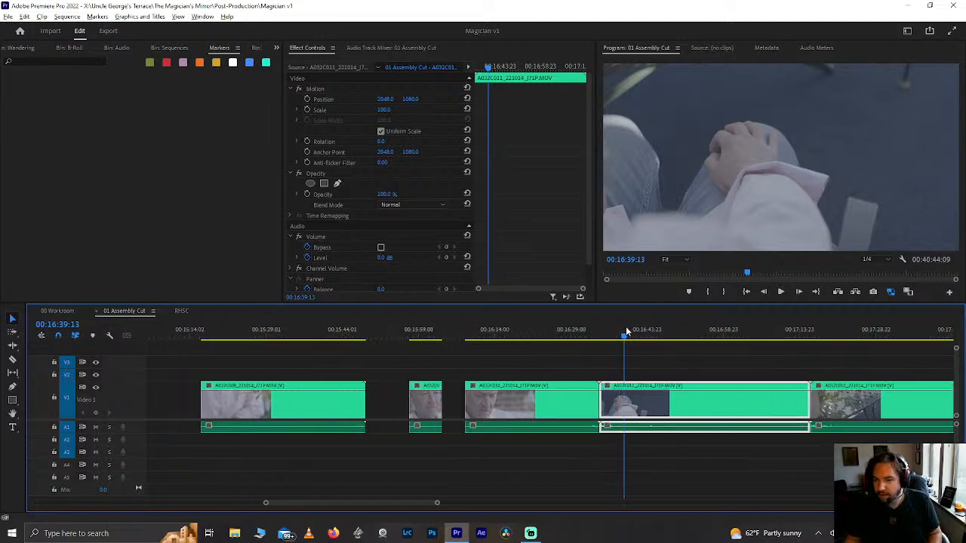
{"action": "scroll", "coordinate": [640, 438], "scroll_direction": "down", "scroll_amount": 3}
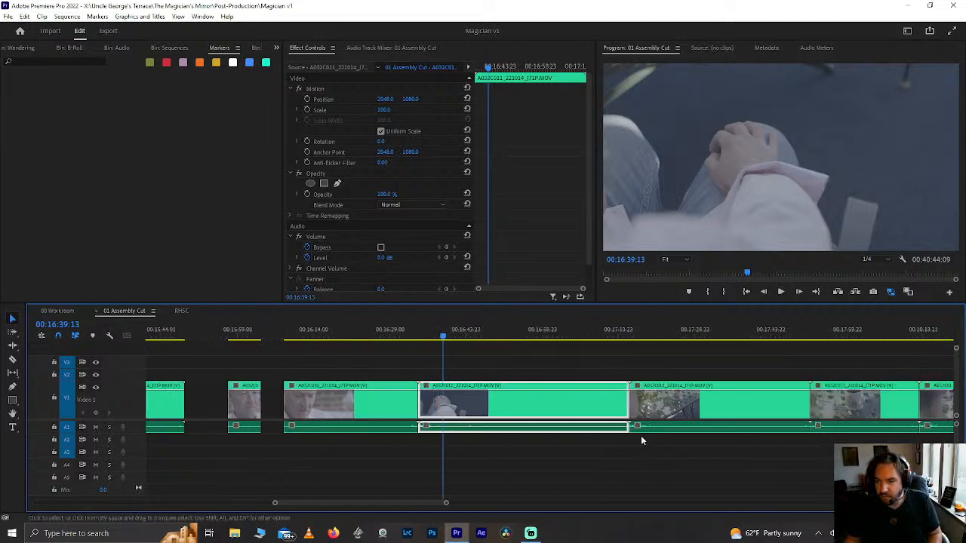
{"action": "left_click", "coordinate": [610, 336]}
{"action": "left_click", "coordinate": [659, 336]}
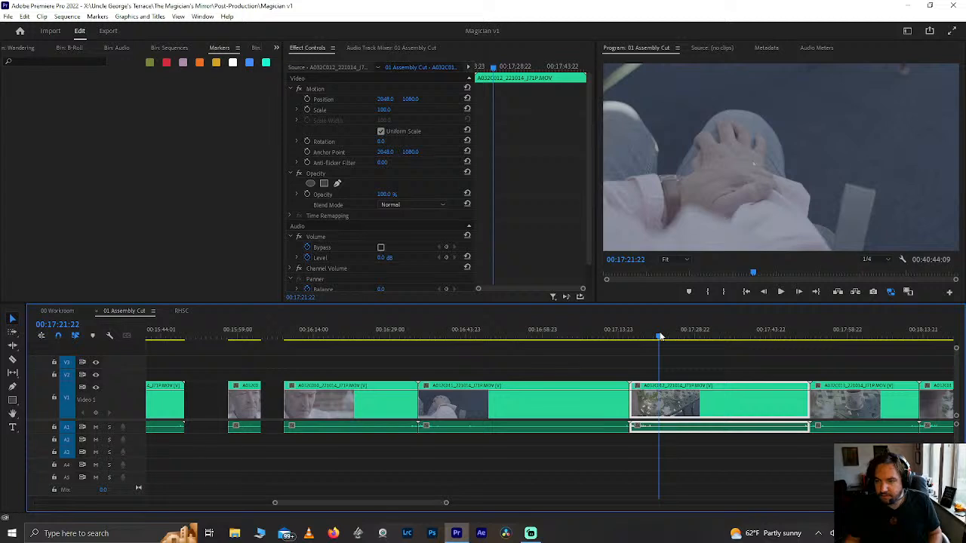
Step: Play through the coffee cup shot A032C014 from about 00:18:13, recheck its second half, and save the project
{"action": "scroll", "coordinate": [659, 336], "scroll_direction": "down", "scroll_amount": 3}
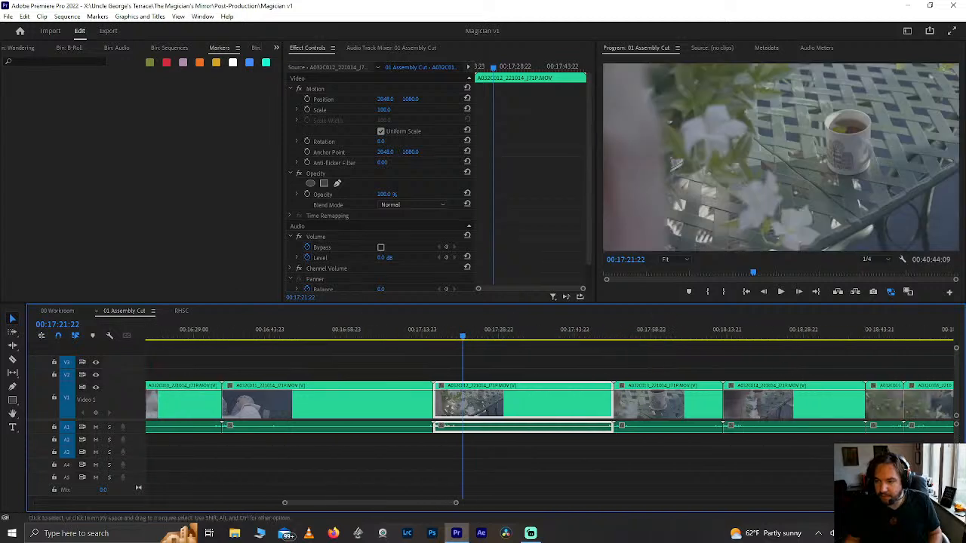
{"action": "left_click", "coordinate": [748, 325]}
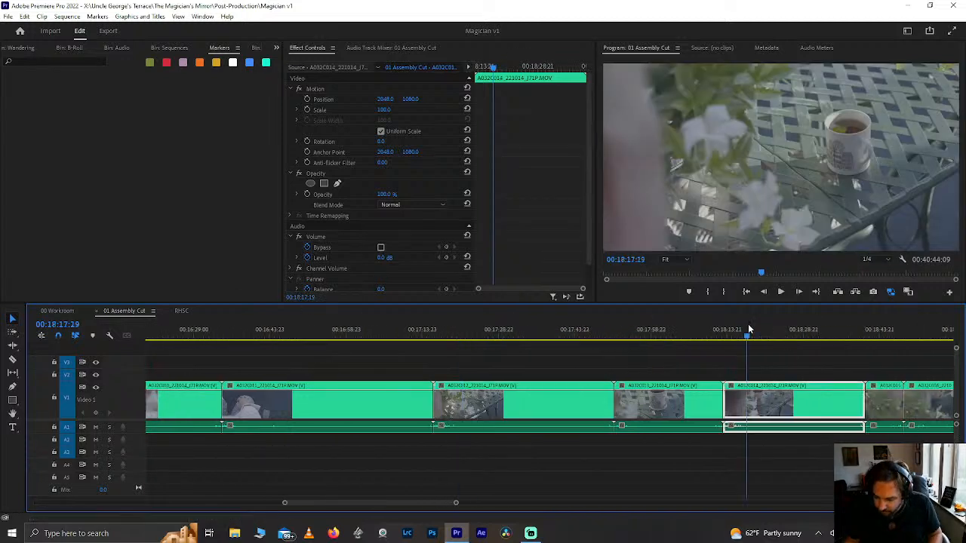
{"action": "key", "text": "equal"}
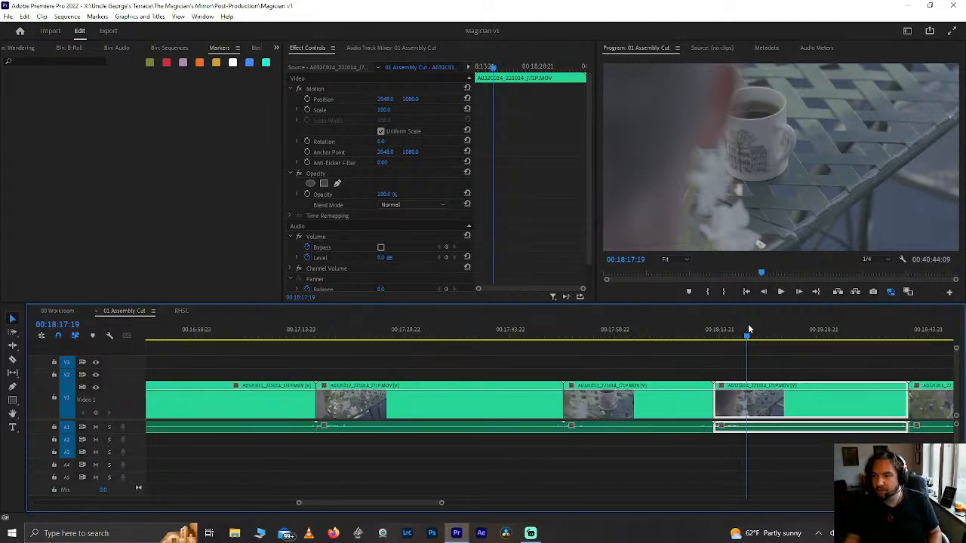
{"action": "left_click", "coordinate": [717, 334]}
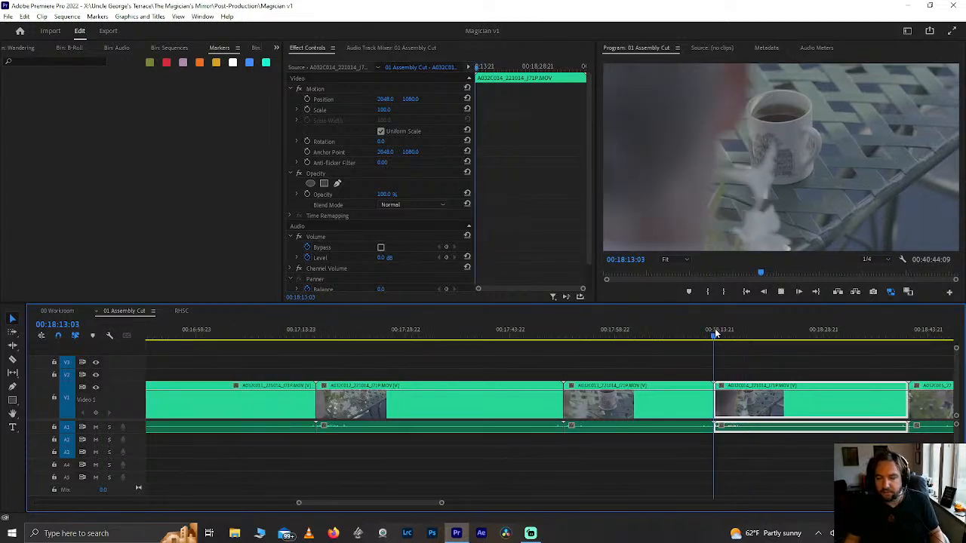
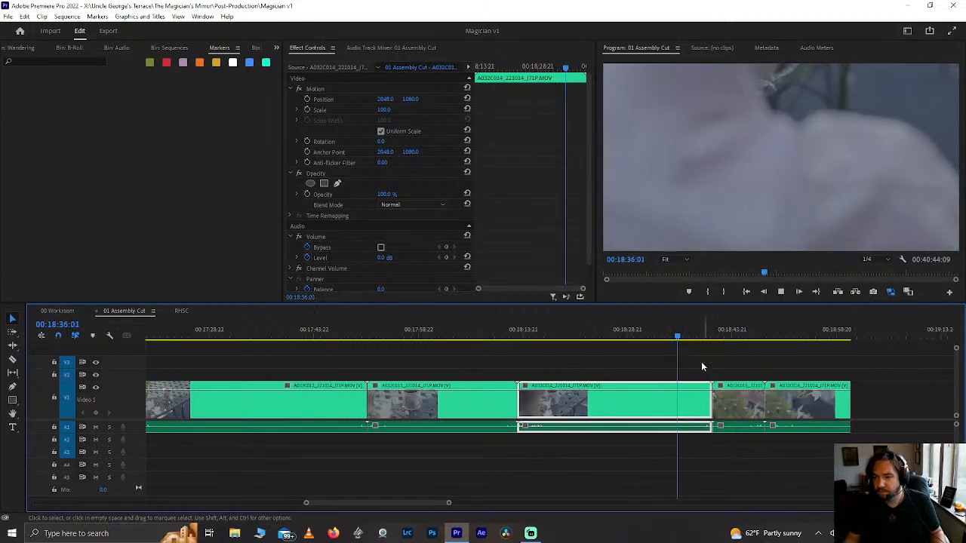
{"action": "key", "text": "space"}
{"action": "left_click_drag", "start_coordinate": [654, 338], "coordinate": [702, 337]}
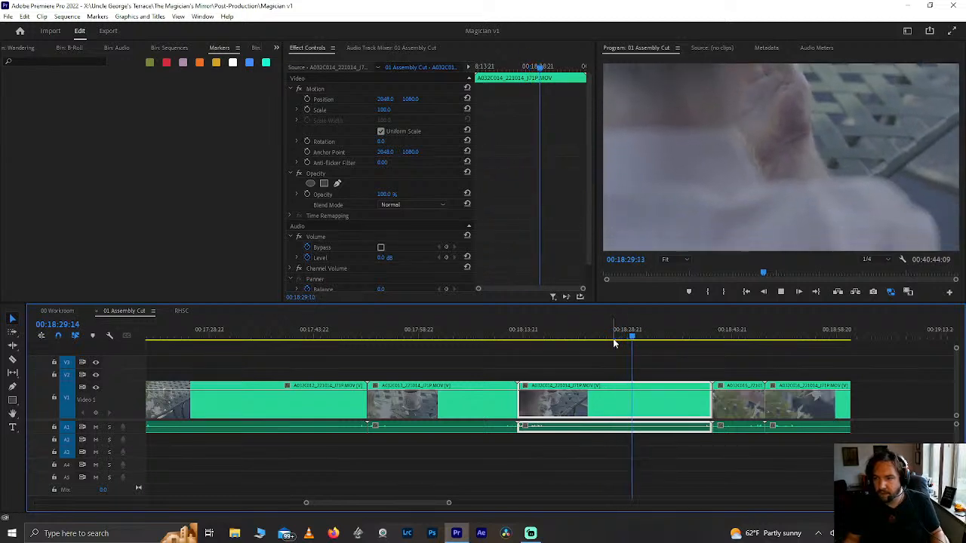
{"action": "key", "text": "space"}
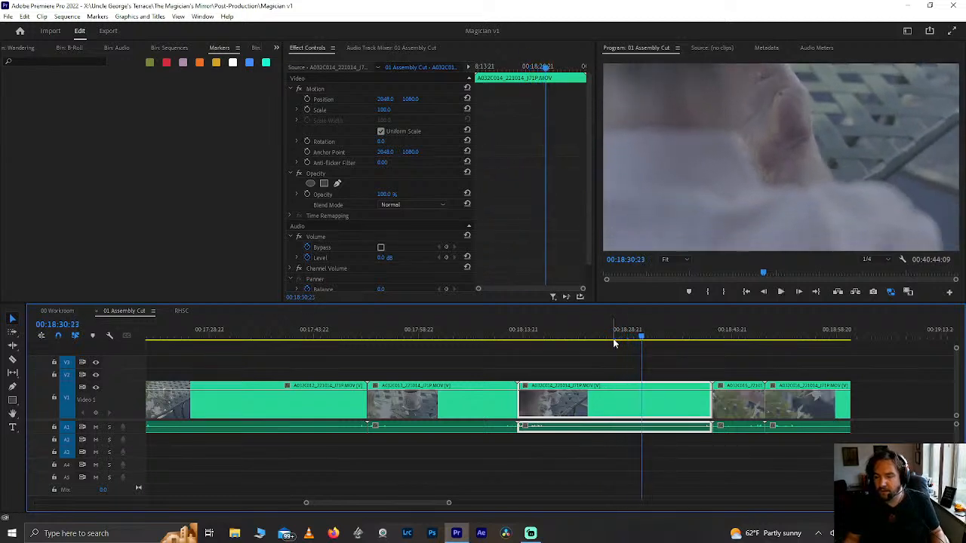
{"action": "key", "text": "ctrl+s"}
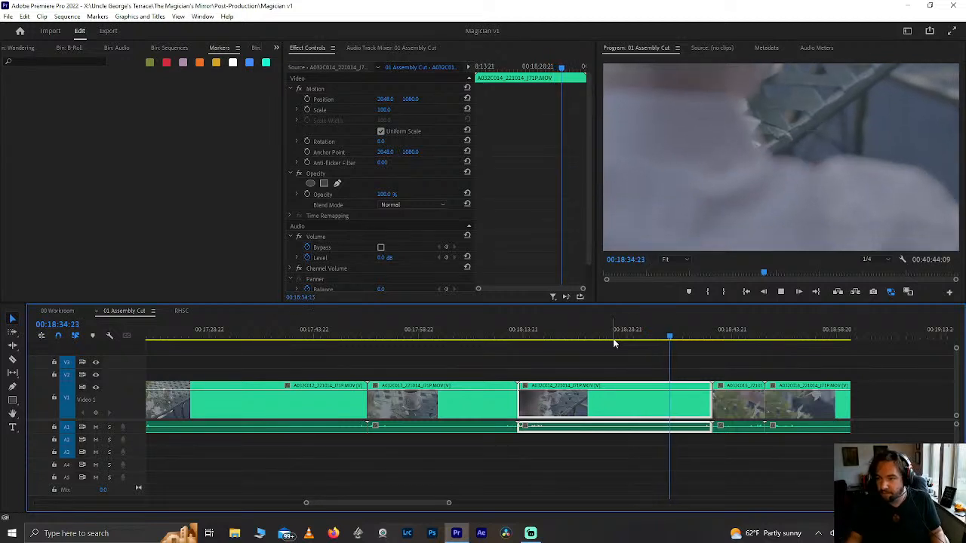
{"action": "left_click", "coordinate": [529, 338]}
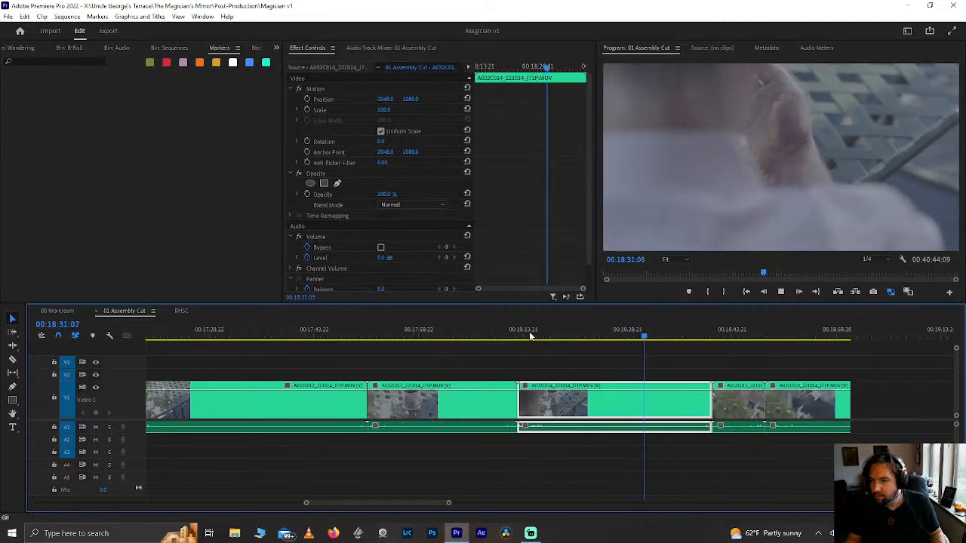
Step: Play back the hand movements in clips A032C013 and A032C012, replaying A032C012 from about 00:17:31, to compare them with A032C014
{"action": "key", "text": "space"}
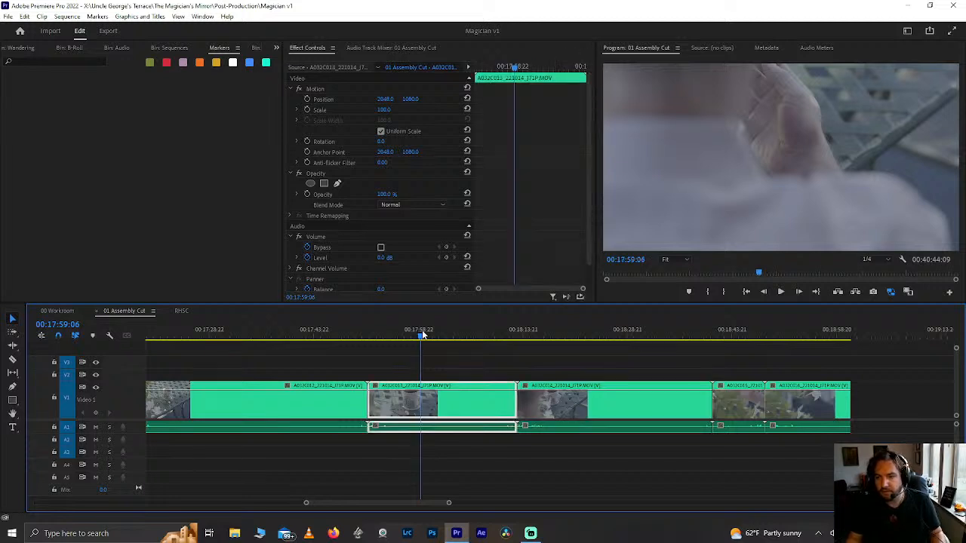
{"action": "key", "text": "space"}
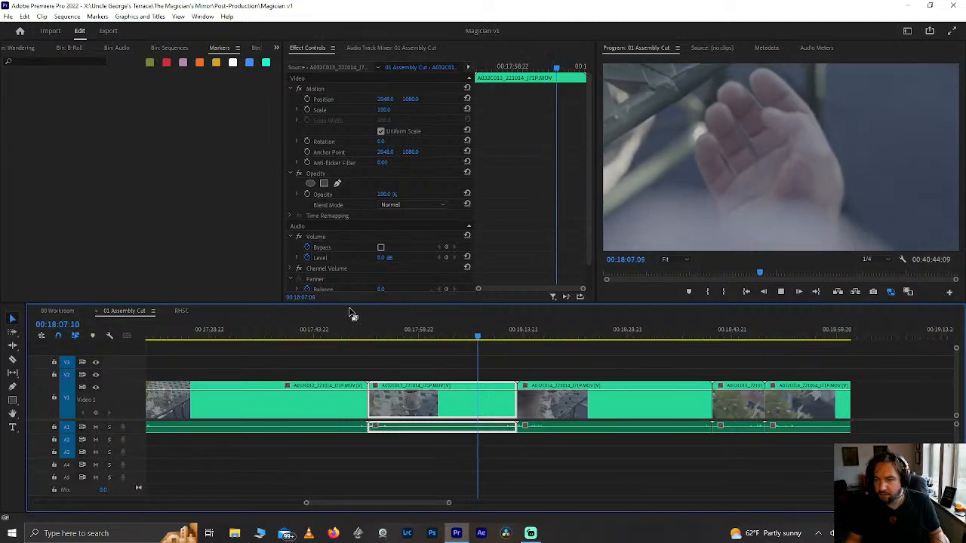
{"action": "left_click", "coordinate": [237, 332]}
{"action": "scroll", "coordinate": [326, 333], "scroll_direction": "up", "scroll_amount": 5}
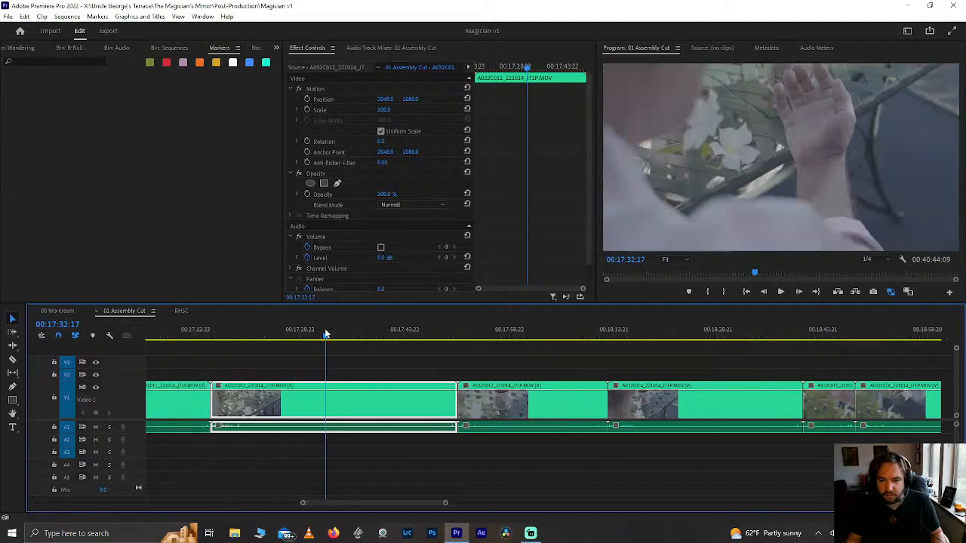
{"action": "key", "text": "space"}
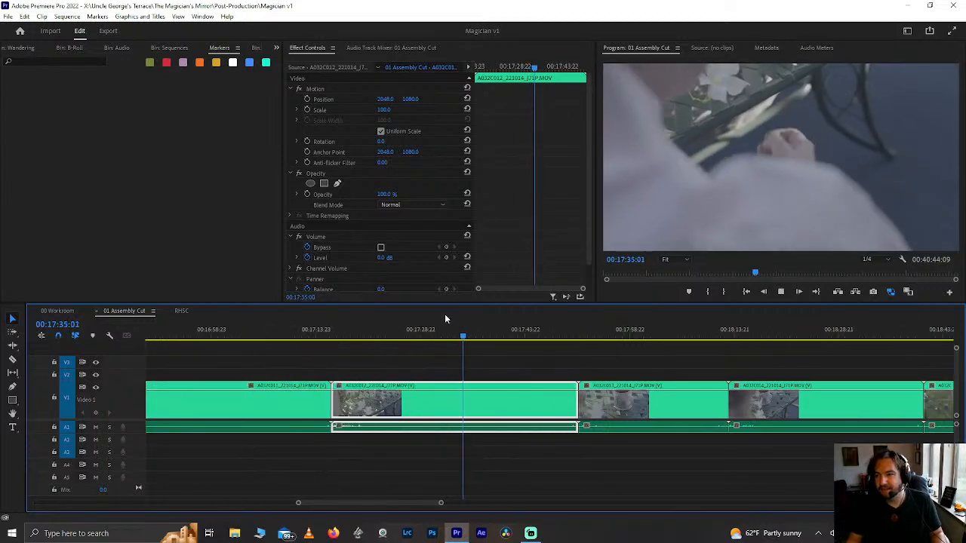
{"action": "left_click", "coordinate": [354, 336]}
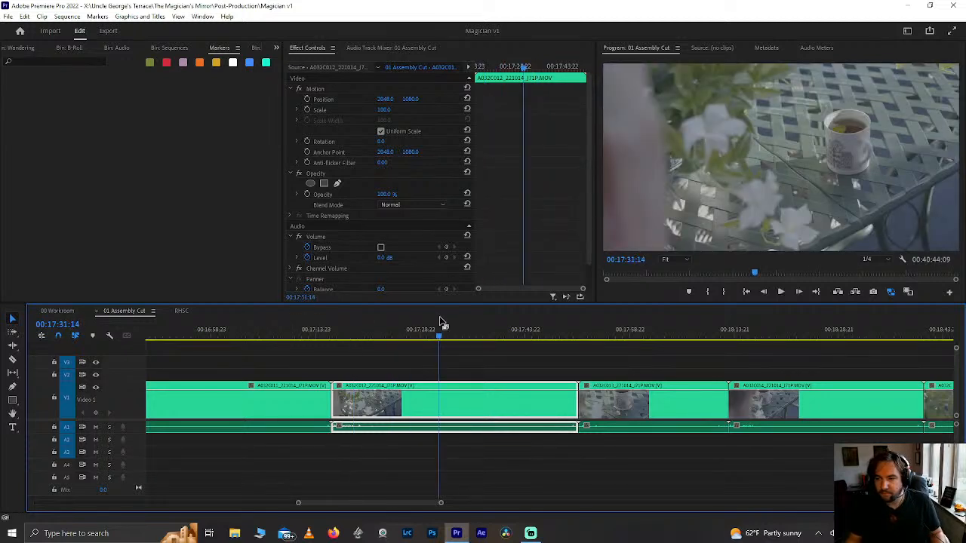
{"action": "key", "text": "space"}
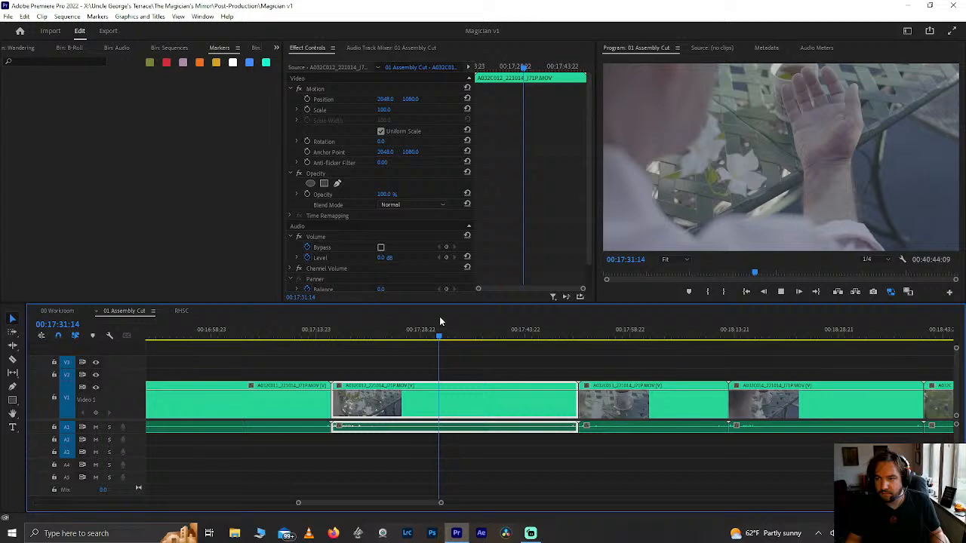
{"action": "key", "text": "space"}
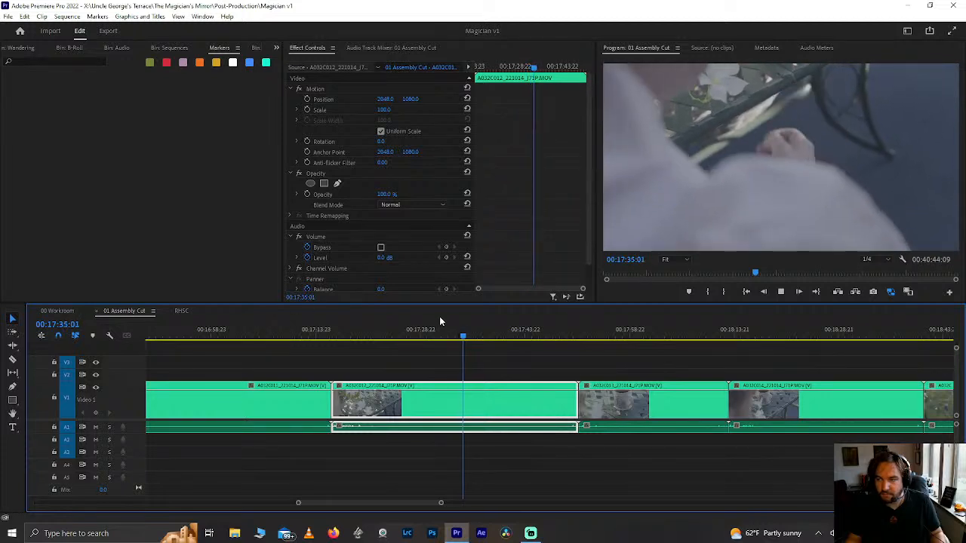
{"action": "key", "text": "space"}
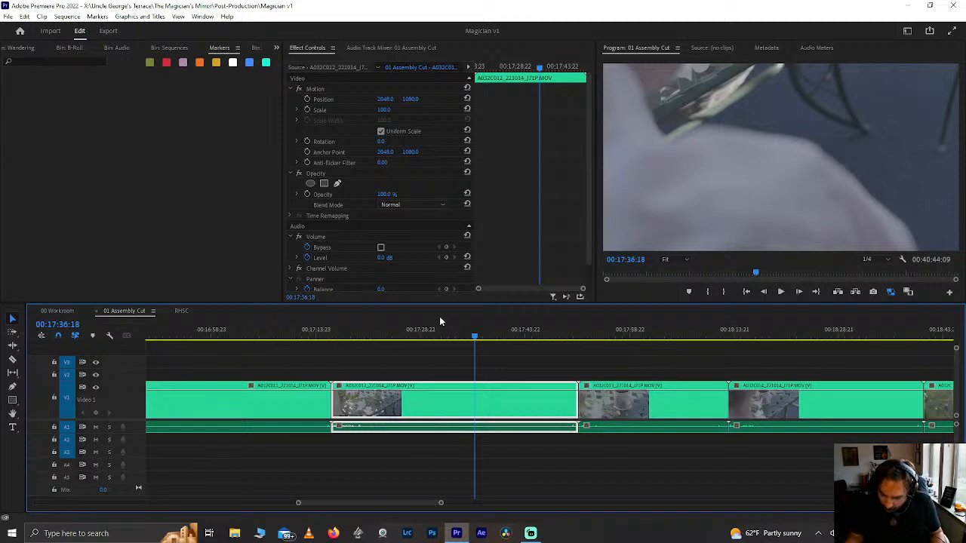
{"action": "left_click", "coordinate": [771, 330]}
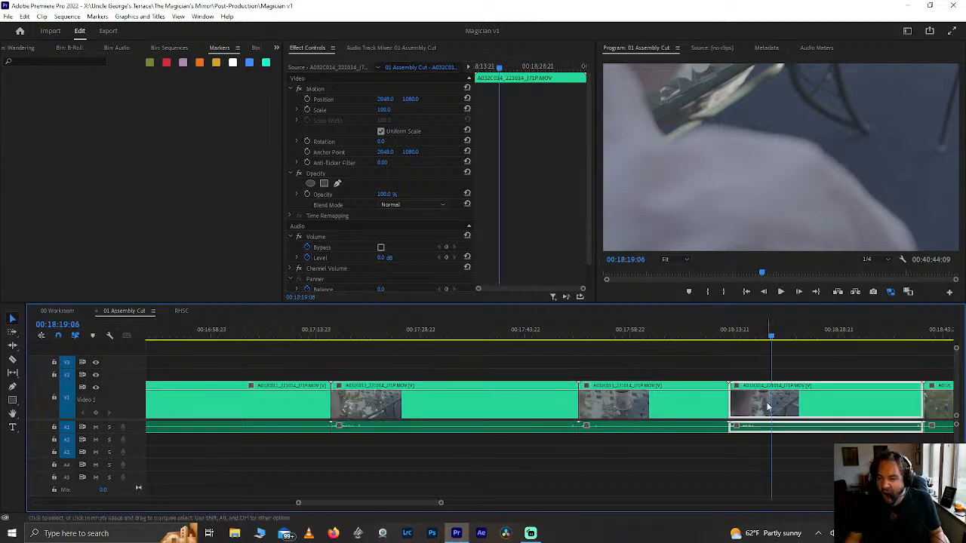
{"action": "left_click_drag", "start_coordinate": [758, 365], "coordinate": [794, 436]}
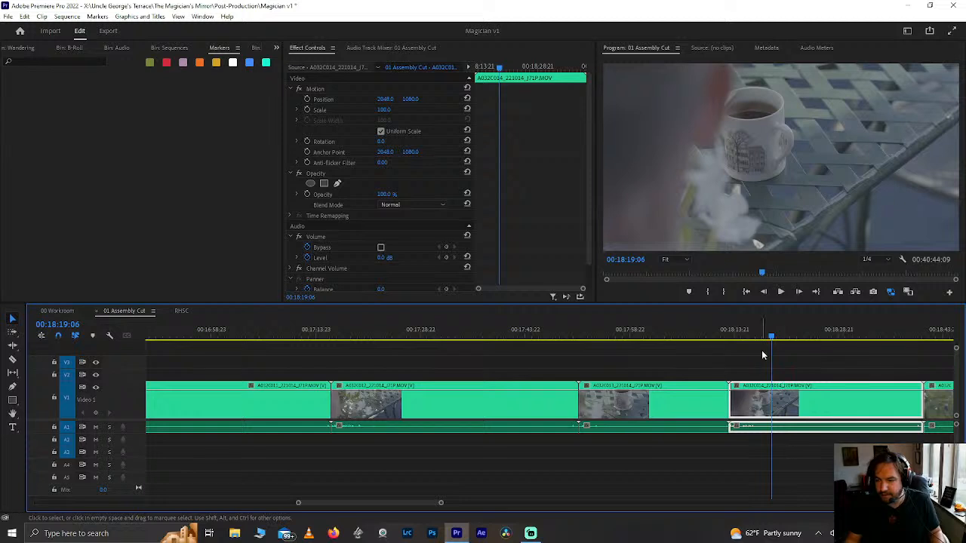
{"action": "key", "text": "ctrl+k"}
{"action": "key", "text": "shift+Right"}
{"action": "key", "text": "shift+Right"}
{"action": "key", "text": "shift+Right"}
{"action": "key", "text": "shift+Right"}
{"action": "key", "text": "shift+Right"}
{"action": "key", "text": "shift+Right"}
{"action": "key", "text": "shift+Right"}
{"action": "key", "text": "ctrl+k"}
{"action": "key", "text": "ctrl+z"}
{"action": "key", "text": "ctrl+z"}
Step: Play the coffee cup shot A032C014, find the moment the hand is raised, and split the clip at 00:18:28:01
{"action": "key", "text": "space"}
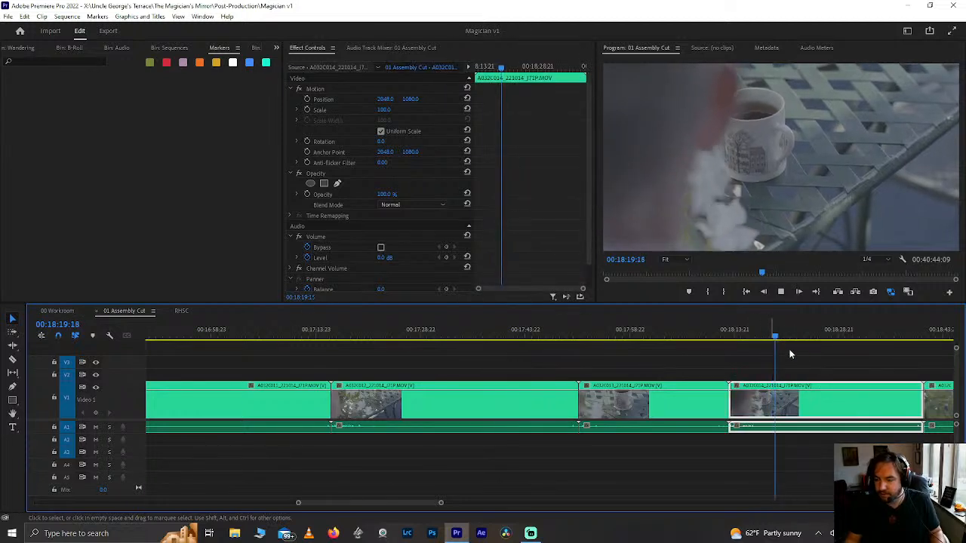
{"action": "left_click_drag", "start_coordinate": [814, 333], "coordinate": [830, 335]}
{"action": "key", "text": "space"}
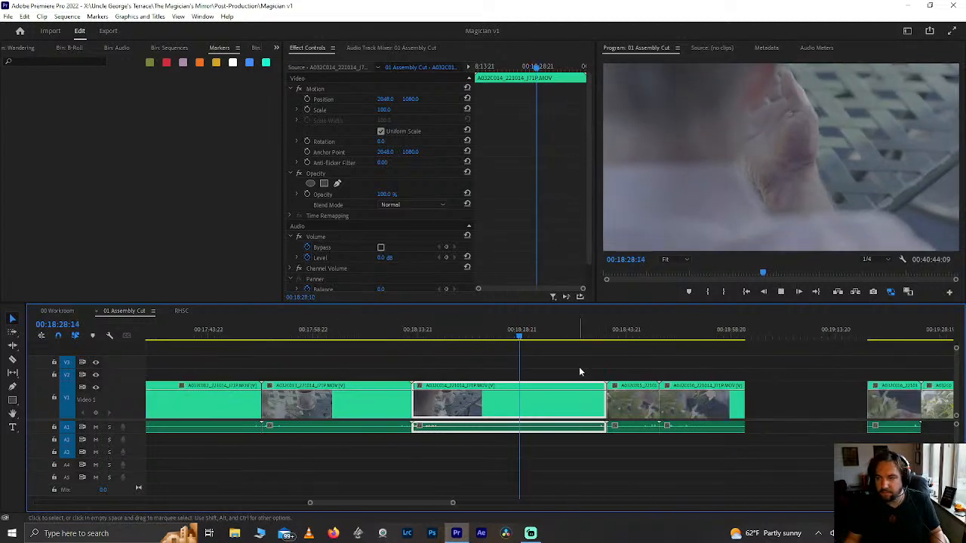
{"action": "key", "text": "space"}
{"action": "key", "text": "Left"}
{"action": "key", "text": "Left"}
{"action": "key", "text": "Left"}
{"action": "key", "text": "Left"}
{"action": "key", "text": "Left"}
{"action": "key", "text": "Left"}
{"action": "key", "text": "Left"}
{"action": "key", "text": "Left"}
{"action": "key", "text": "Left"}
{"action": "key", "text": "Left"}
{"action": "key", "text": "Left"}
{"action": "key", "text": "Left"}
{"action": "key", "text": "Left"}
{"action": "key", "text": "Left"}
{"action": "key", "text": "Left"}
{"action": "key", "text": "Left"}
{"action": "key", "text": "Left"}
{"action": "key", "text": "Left"}
{"action": "key", "text": "Left"}
{"action": "key", "text": "Left"}
{"action": "key", "text": "Right"}
{"action": "key", "text": "Right"}
{"action": "key", "text": "Right"}
{"action": "key", "text": "Right"}
{"action": "key", "text": "Right"}
{"action": "key", "text": "Right"}
{"action": "key", "text": "Right"}
{"action": "key", "text": "Right"}
{"action": "key", "text": "Right"}
{"action": "key", "text": "Right"}
{"action": "key", "text": "Right"}
{"action": "key", "text": "Right"}
{"action": "key", "text": "Right"}
{"action": "key", "text": "Right"}
{"action": "key", "text": "Right"}
{"action": "key", "text": "Right"}
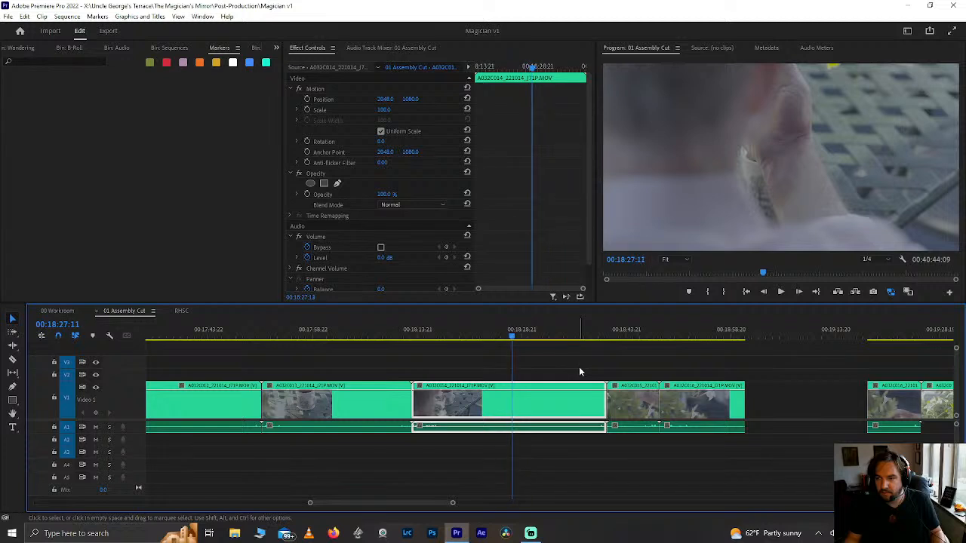
{"action": "key", "text": "Right"}
{"action": "key", "text": "Right"}
{"action": "key", "text": "Right"}
{"action": "key", "text": "Right"}
{"action": "key", "text": "Right"}
{"action": "key", "text": "Right"}
{"action": "key", "text": "Right"}
{"action": "key", "text": "Right"}
{"action": "key", "text": "Right"}
{"action": "key", "text": "Right"}
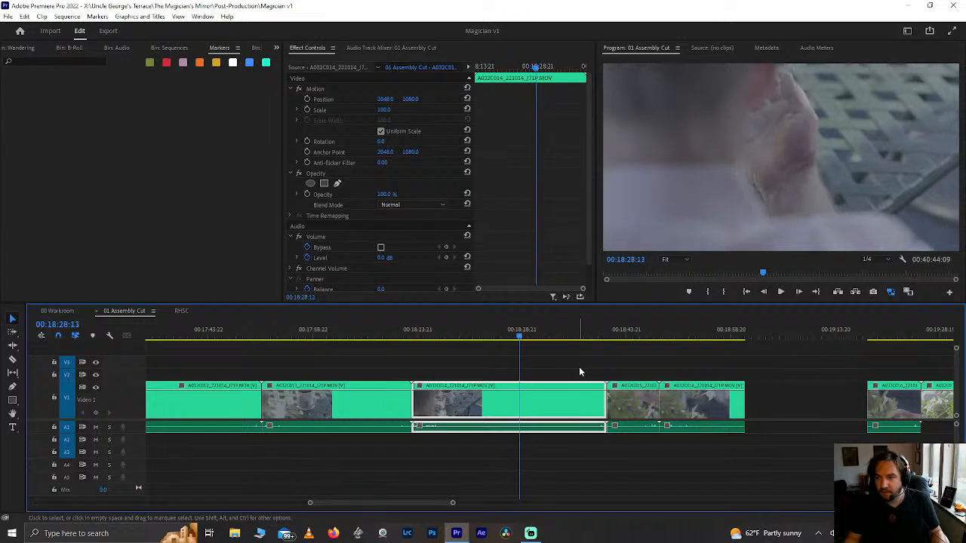
{"action": "key", "text": "Left"}
{"action": "key", "text": "Left"}
{"action": "key", "text": "Left"}
{"action": "key", "text": "Left"}
{"action": "key", "text": "Left"}
{"action": "key", "text": "ctrl+shift+k"}
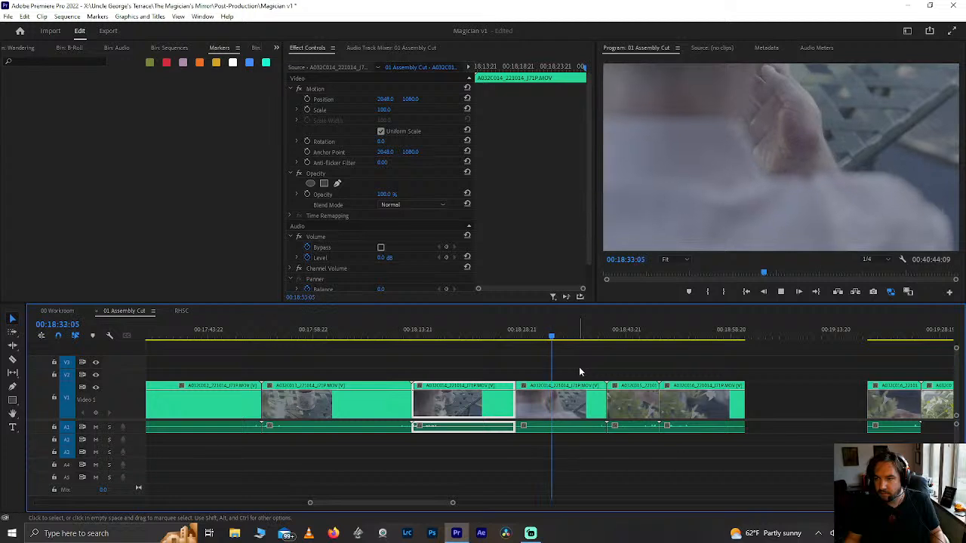
Step: Find the point in A032C014 after the hand drops out of view and split the clip at 00:18:36:01
{"action": "key", "text": "space"}
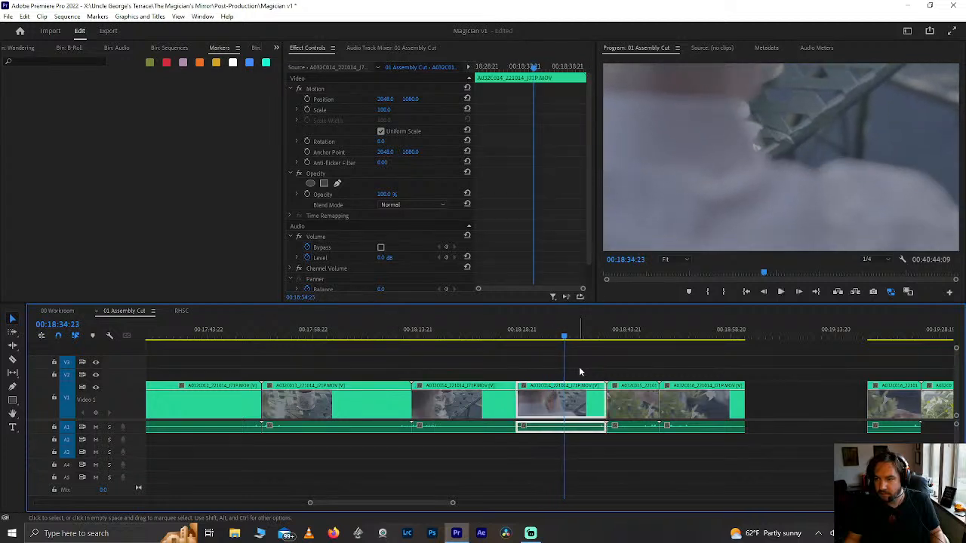
{"action": "key", "text": "Left"}
{"action": "key", "text": "Left"}
{"action": "key", "text": "Left"}
{"action": "key", "text": "Left"}
{"action": "key", "text": "Left"}
{"action": "key", "text": "Left"}
{"action": "key", "text": "Left"}
{"action": "key", "text": "Left"}
{"action": "key", "text": "Left"}
{"action": "key", "text": "Left"}
{"action": "key", "text": "Left"}
{"action": "key", "text": "Left"}
{"action": "key", "text": "Left"}
{"action": "key", "text": "Left"}
{"action": "key", "text": "Left"}
{"action": "key", "text": "Left"}
{"action": "key", "text": "Left"}
{"action": "key", "text": "Left"}
{"action": "key", "text": "Left"}
{"action": "key", "text": "Left"}
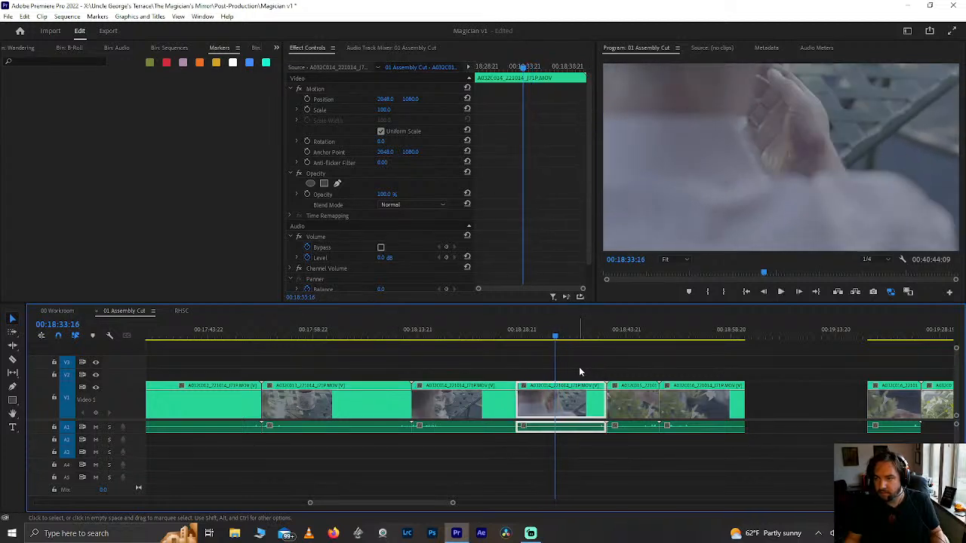
{"action": "key", "text": "Right"}
{"action": "key", "text": "Right"}
{"action": "key", "text": "Right"}
{"action": "key", "text": "Right"}
{"action": "key", "text": "Right"}
{"action": "key", "text": "Right"}
{"action": "key", "text": "Right"}
{"action": "key", "text": "Right"}
{"action": "key", "text": "Right"}
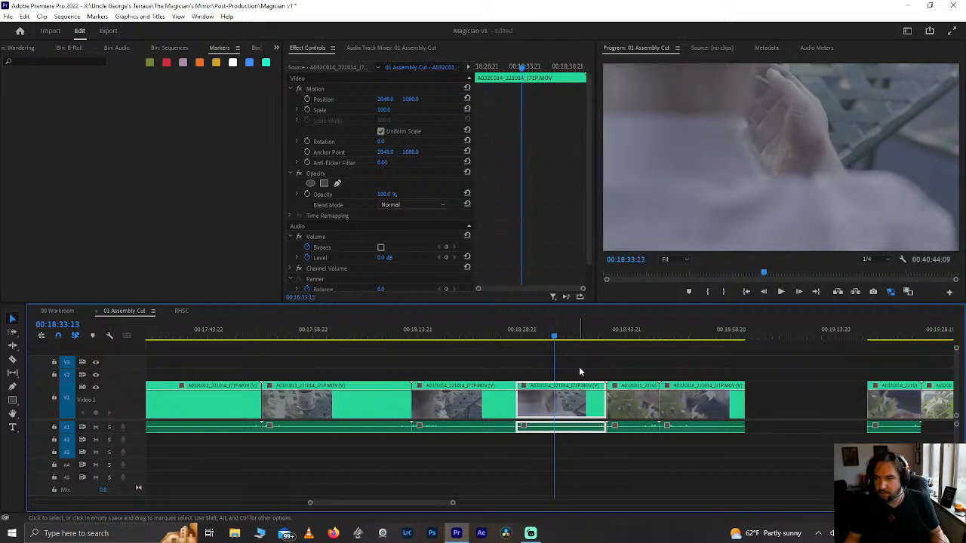
{"action": "key", "text": "Right"}
{"action": "key", "text": "Right"}
{"action": "key", "text": "Right"}
{"action": "key", "text": "Right"}
{"action": "key", "text": "Right"}
{"action": "key", "text": "Right"}
{"action": "key", "text": "Right"}
{"action": "key", "text": "Right"}
{"action": "key", "text": "Right"}
{"action": "key", "text": "Right"}
{"action": "key", "text": "Right"}
{"action": "key", "text": "Right"}
{"action": "key", "text": "Right"}
{"action": "key", "text": "Right"}
{"action": "key", "text": "Right"}
{"action": "key", "text": "Right"}
{"action": "key", "text": "Right"}
{"action": "key", "text": "Right"}
{"action": "key", "text": "Right"}
{"action": "key", "text": "Right"}
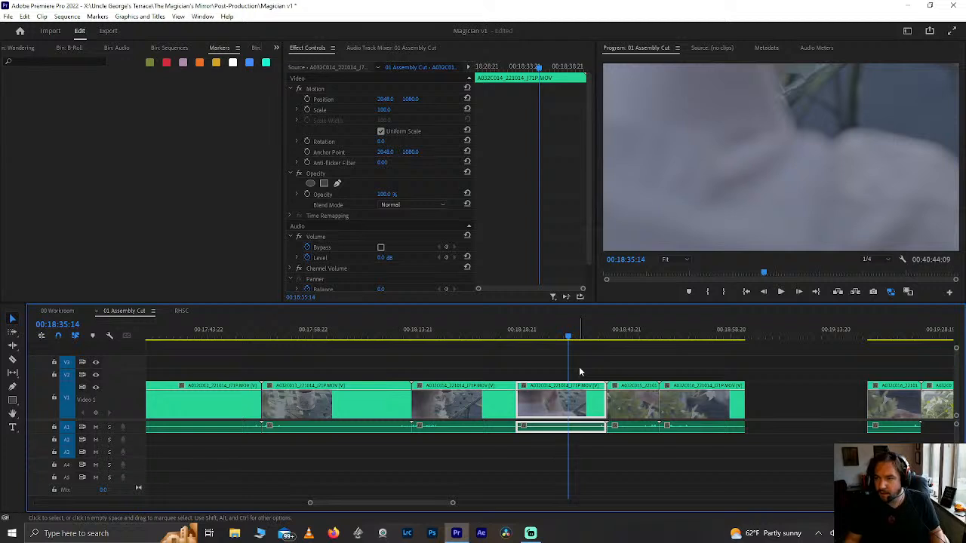
{"action": "key", "text": "Left"}
{"action": "key", "text": "Left"}
{"action": "key", "text": "Left"}
{"action": "key", "text": "Left"}
{"action": "key", "text": "Left"}
{"action": "key", "text": "Left"}
{"action": "key", "text": "Left"}
{"action": "key", "text": "Left"}
{"action": "key", "text": "Left"}
{"action": "key", "text": "Left"}
{"action": "key", "text": "Left"}
{"action": "key", "text": "Left"}
{"action": "key", "text": "Left"}
{"action": "key", "text": "Left"}
{"action": "key", "text": "Left"}
{"action": "key", "text": "Left"}
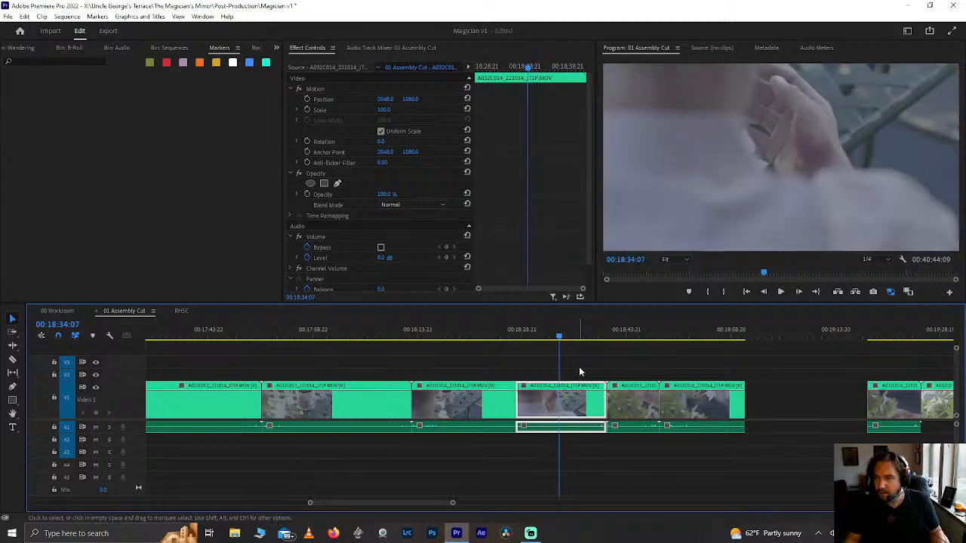
{"action": "key", "text": "space"}
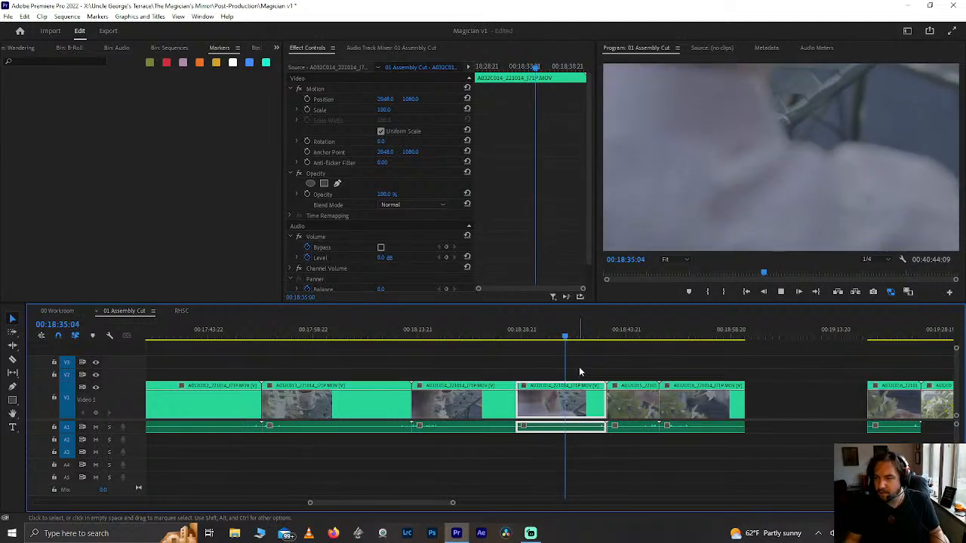
{"action": "key", "text": "space"}
{"action": "key", "text": "ctrl+k"}
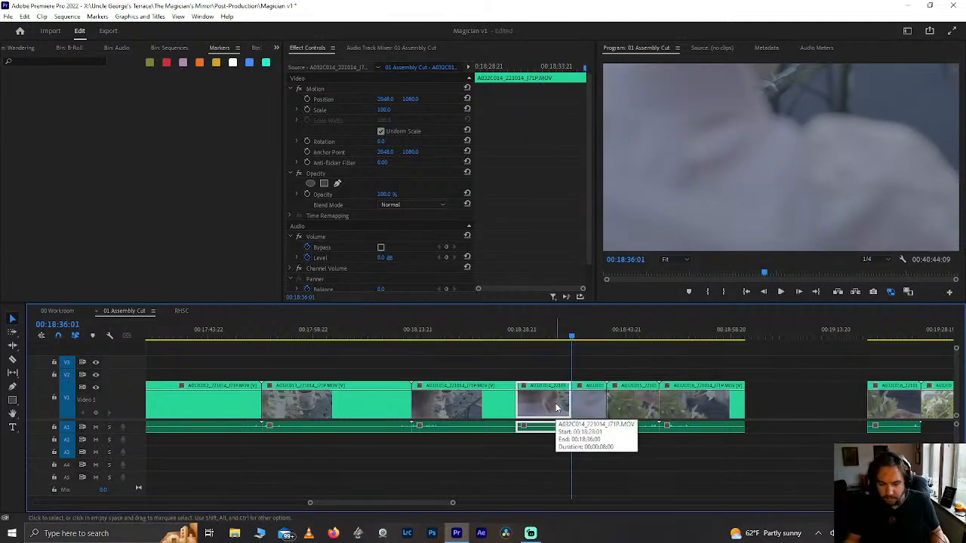
Step: Move the isolated hand segment of A032C014 to 00:08:10:08, in the gap after the last close-up
{"action": "key", "text": "Delete"}
{"action": "scroll", "coordinate": [522, 428], "scroll_direction": "up", "scroll_amount": 15}
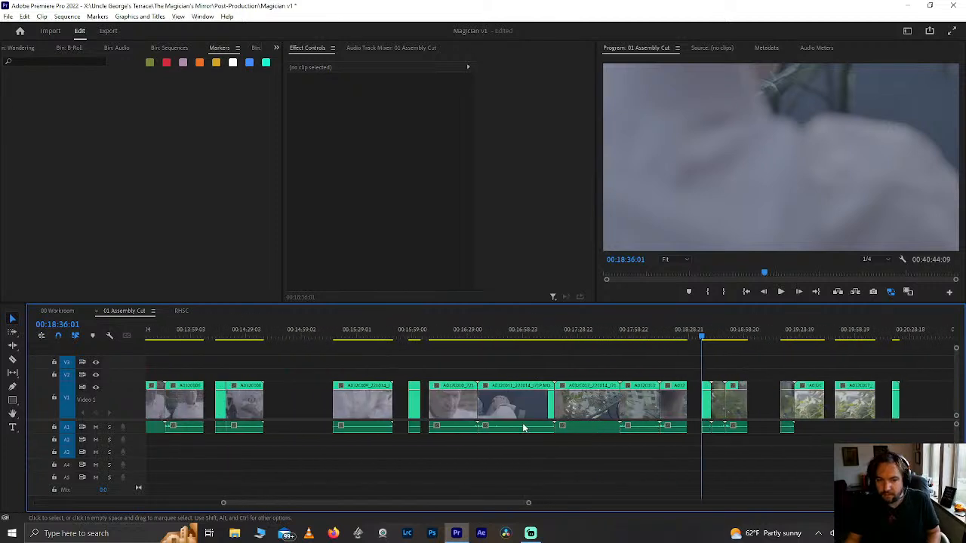
{"action": "scroll", "coordinate": [716, 384], "scroll_direction": "up", "scroll_amount": 8}
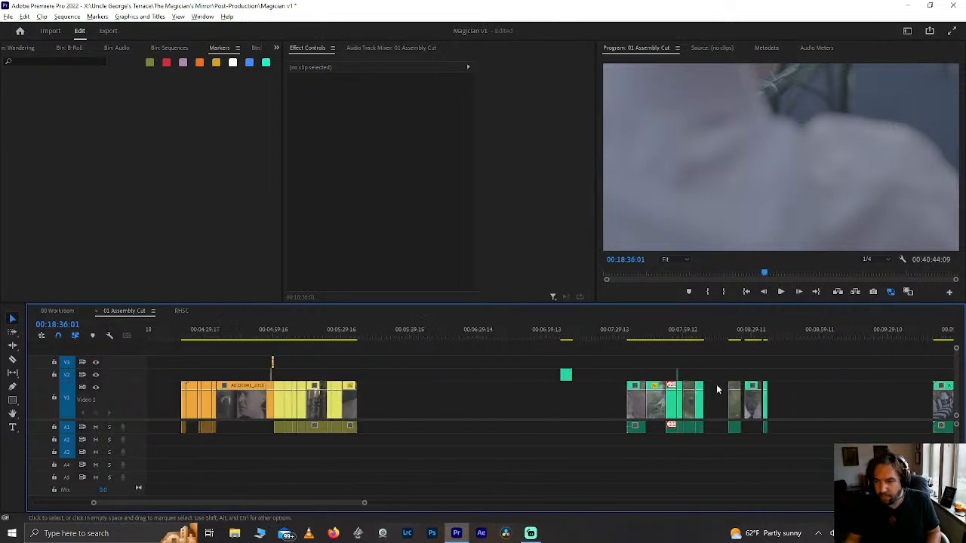
{"action": "left_click", "coordinate": [635, 337]}
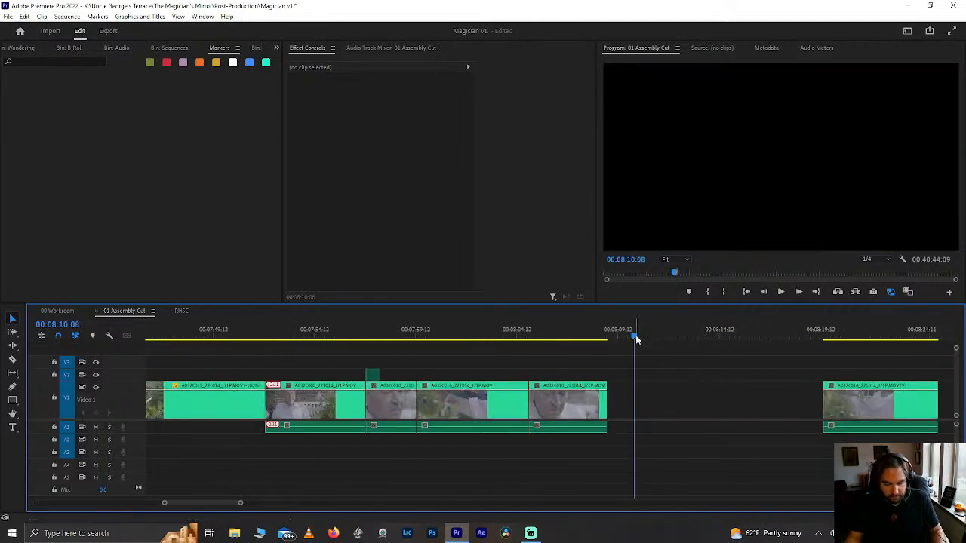
{"action": "key", "text": "ctrl+v"}
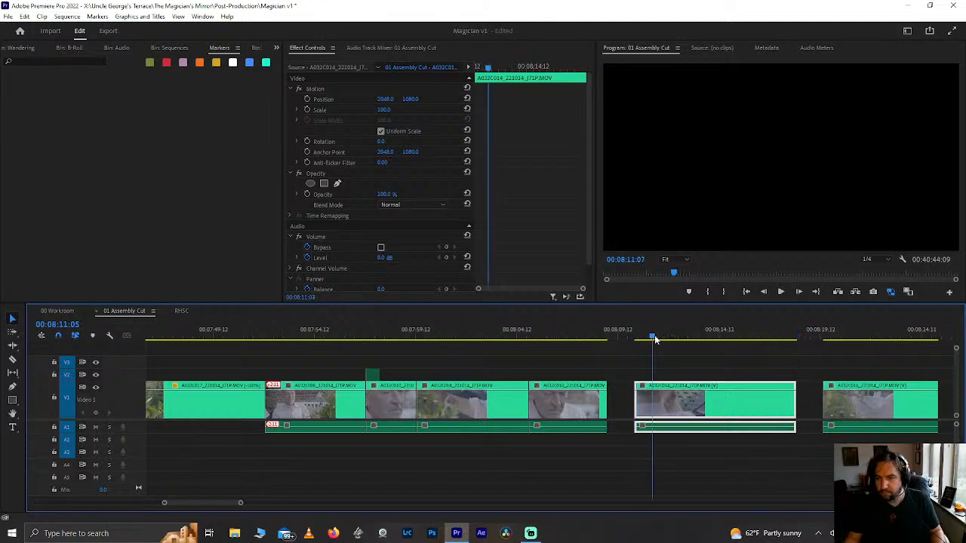
Step: Save the project, play the A032C014 hand segment and split it at 00:08:16:05
{"action": "key", "text": "ctrl+s"}
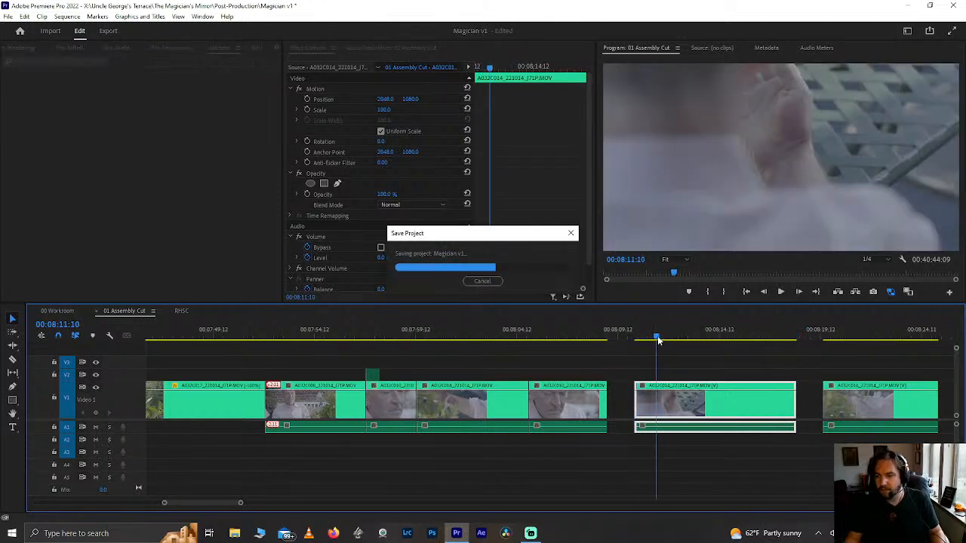
{"action": "key", "text": "space"}
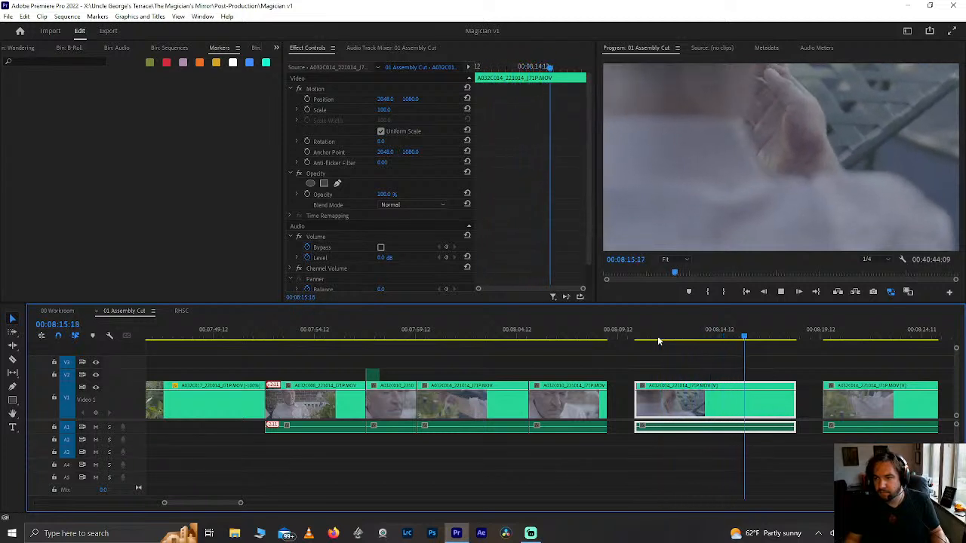
{"action": "key", "text": "Left"}
{"action": "key", "text": "Left"}
{"action": "key", "text": "Left"}
{"action": "key", "text": "Left"}
{"action": "key", "text": "Left"}
{"action": "key", "text": "Left"}
{"action": "key", "text": "Left"}
{"action": "key", "text": "Left"}
{"action": "key", "text": "Left"}
{"action": "key", "text": "Left"}
{"action": "key", "text": "Left"}
{"action": "key", "text": "Left"}
{"action": "key", "text": "Left"}
{"action": "key", "text": "Left"}
{"action": "key", "text": "Left"}
{"action": "key", "text": "Left"}
{"action": "key", "text": "Left"}
{"action": "key", "text": "Left"}
{"action": "key", "text": "Left"}
{"action": "key", "text": "Left"}
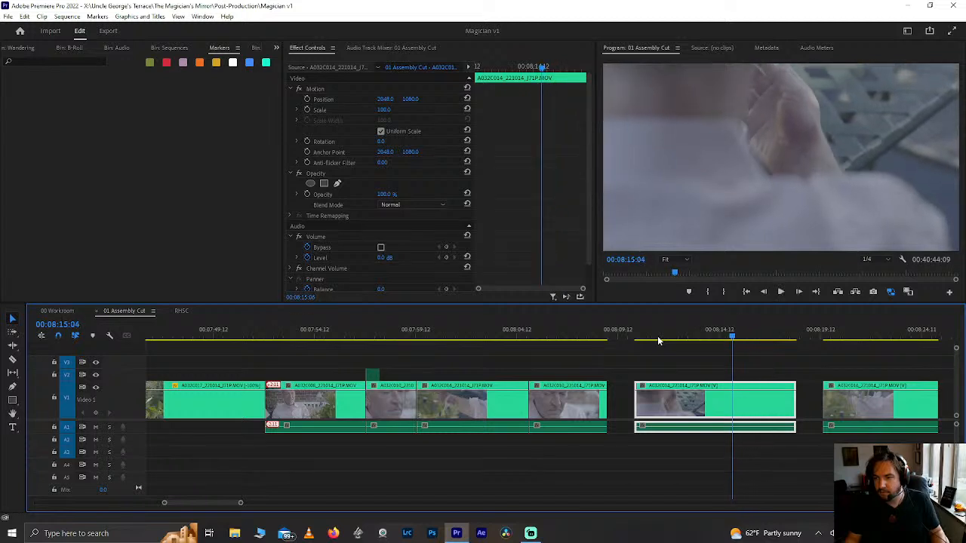
{"action": "key", "text": "Right"}
{"action": "key", "text": "Right"}
{"action": "key", "text": "Right"}
{"action": "key", "text": "Right"}
{"action": "key", "text": "Right"}
{"action": "key", "text": "Right"}
{"action": "key", "text": "Right"}
{"action": "key", "text": "Right"}
{"action": "key", "text": "Right"}
{"action": "key", "text": "Right"}
{"action": "key", "text": "Right"}
{"action": "key", "text": "Right"}
{"action": "key", "text": "Right"}
{"action": "key", "text": "Right"}
{"action": "key", "text": "Right"}
{"action": "key", "text": "Right"}
{"action": "key", "text": "Right"}
{"action": "key", "text": "Right"}
{"action": "key", "text": "Right"}
{"action": "key", "text": "Right"}
{"action": "key", "text": "Right"}
{"action": "key", "text": "Right"}
{"action": "key", "text": "Right"}
{"action": "key", "text": "Right"}
{"action": "key", "text": "Right"}
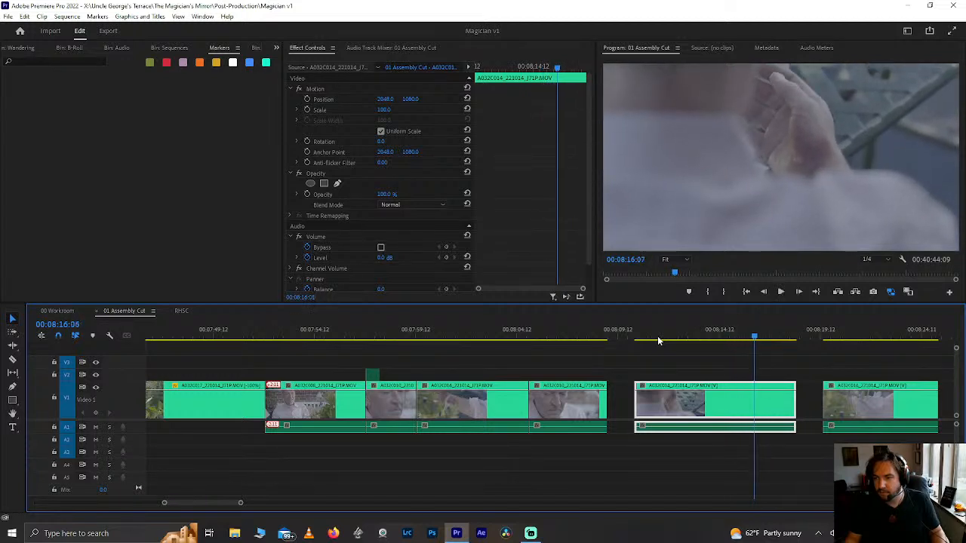
{"action": "key", "text": "ctrl+k"}
Step: Move the first part of the hand shot one second earlier to meet the preceding close-up at 00:08:09:00 and play across the cut
{"action": "left_click_drag", "start_coordinate": [672, 405], "coordinate": [641, 407]}
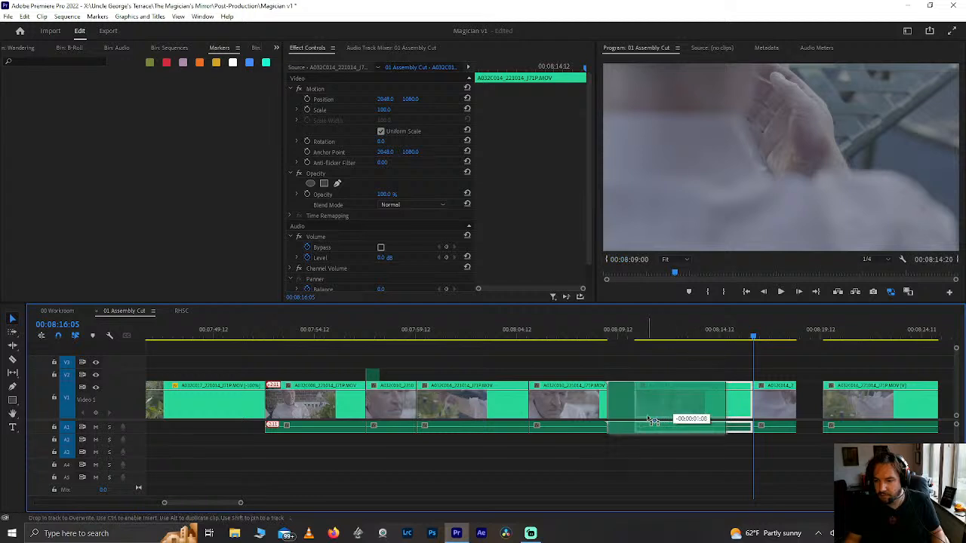
{"action": "left_click", "coordinate": [592, 338]}
{"action": "key", "text": "space"}
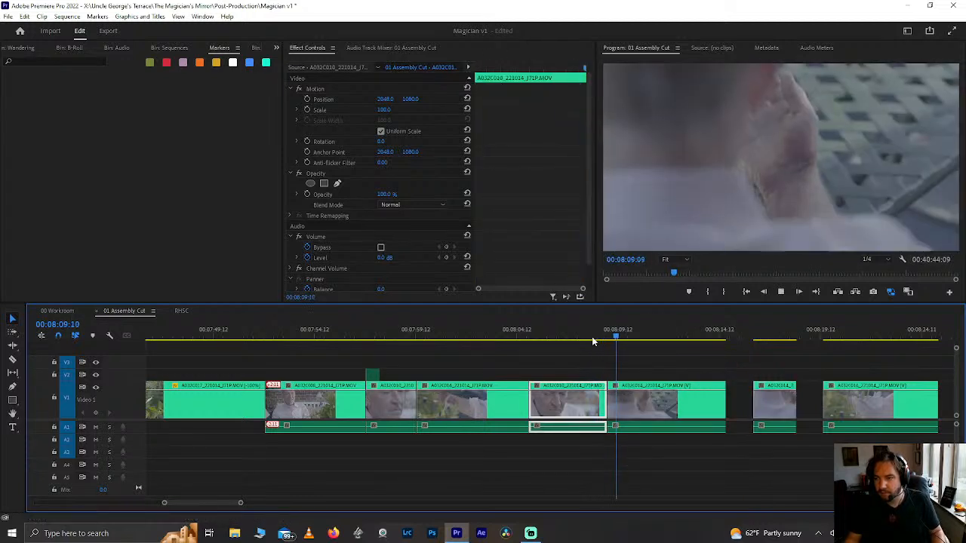
Step: Trim the first second off the hand shot by splitting it at 00:08:10:00, deleting the opening piece and closing the gap
{"action": "left_click_drag", "start_coordinate": [593, 338], "coordinate": [611, 358]}
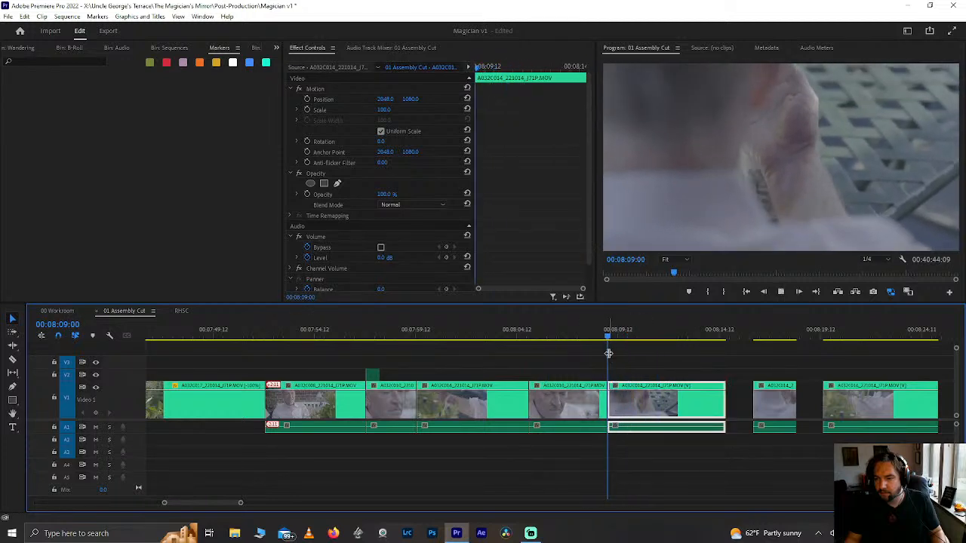
{"action": "key", "text": "space"}
{"action": "key", "text": "Right"}
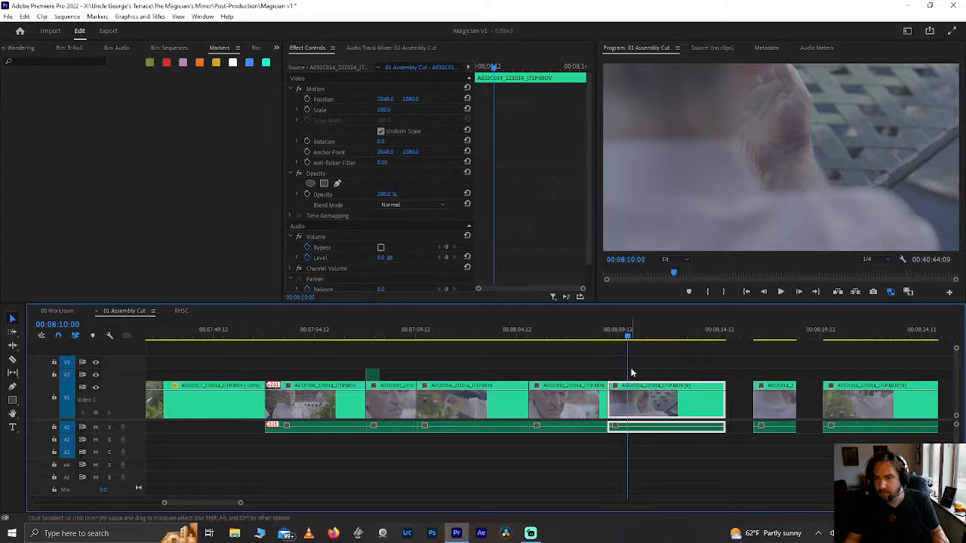
{"action": "key", "text": "ctrl+k"}
{"action": "key", "text": "Delete"}
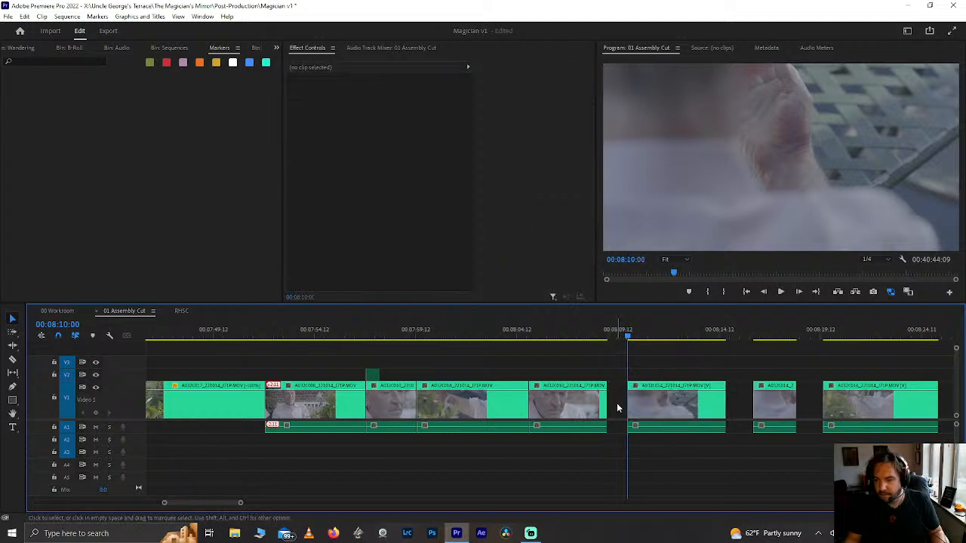
{"action": "left_click", "coordinate": [617, 407]}
{"action": "key", "text": "Delete"}
Step: Set the scale of the trimmed A032C014 hand shot to 135
{"action": "left_click", "coordinate": [652, 400]}
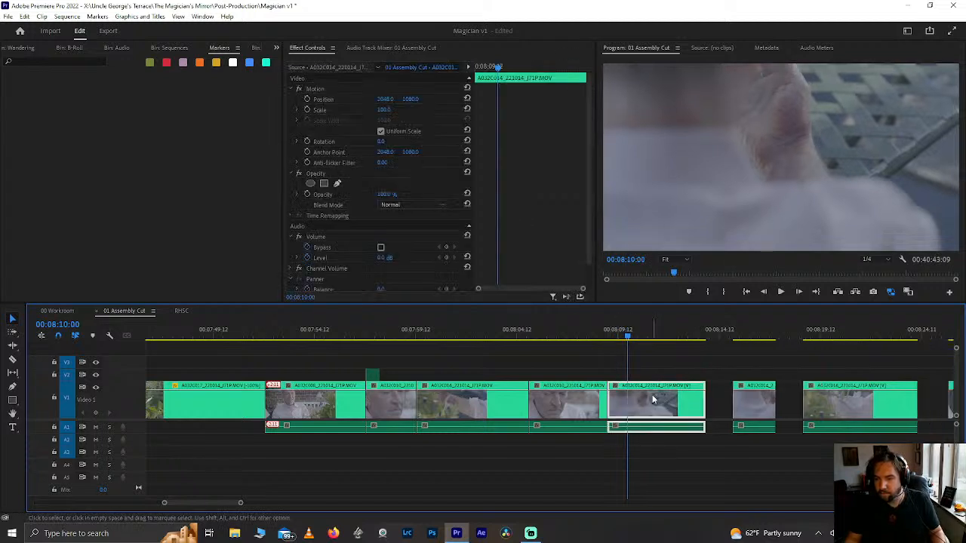
{"action": "left_click", "coordinate": [384, 112]}
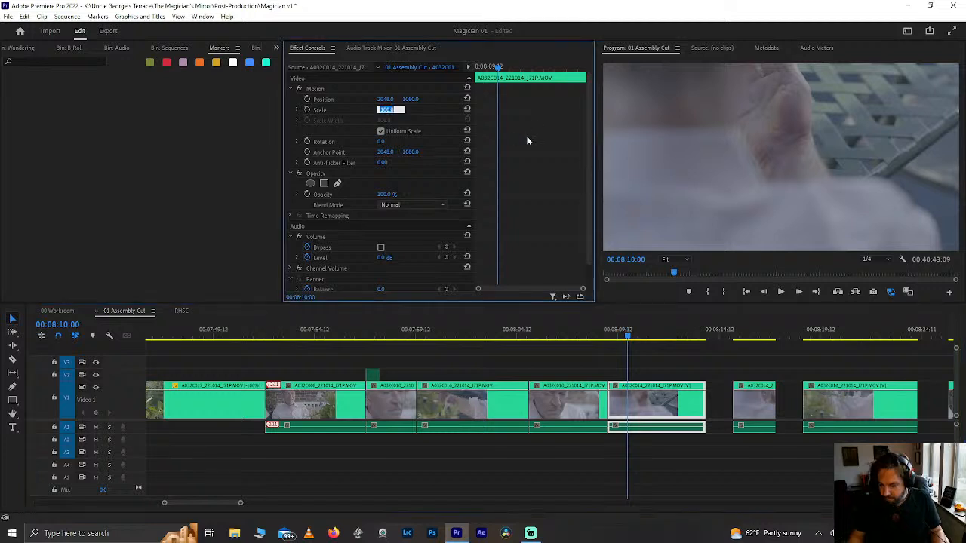
{"action": "type", "text": "135"}
{"action": "key", "text": "Return"}
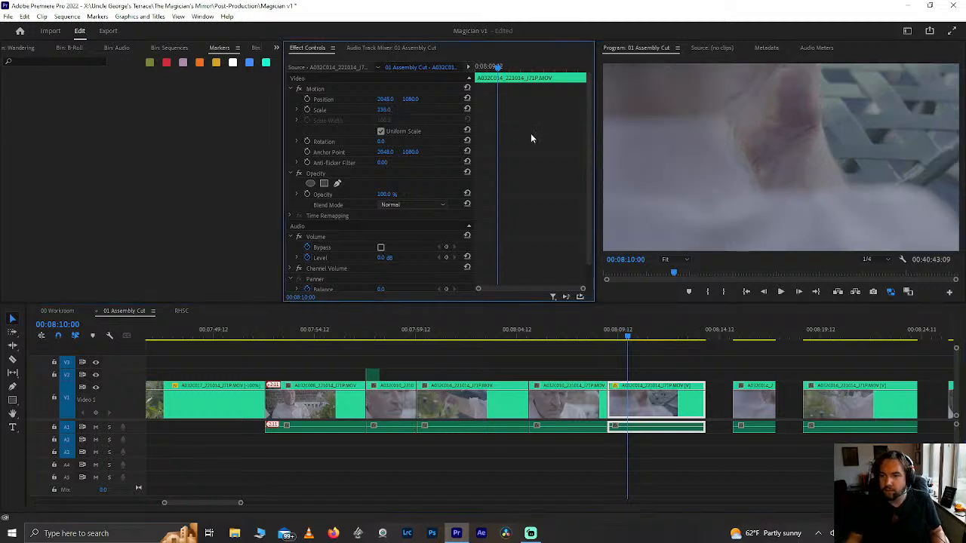
Step: Reframe the enlarged hand shot by setting its position to 1359, 1378, and play it from the preceding clips
{"action": "left_click_drag", "start_coordinate": [385, 100], "coordinate": [6, 100]}
{"action": "left_click_drag", "start_coordinate": [411, 99], "coordinate": [454, 154]}
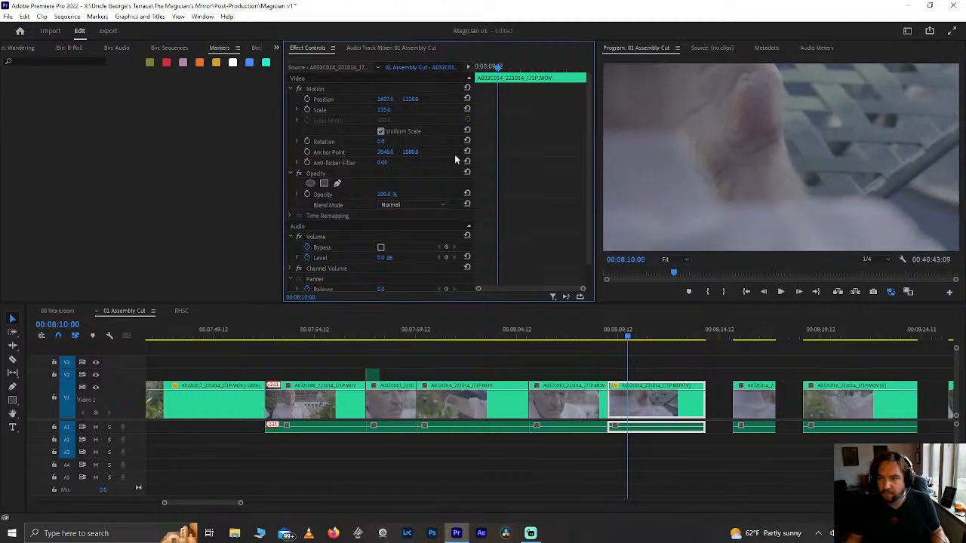
{"action": "left_click_drag", "start_coordinate": [410, 99], "coordinate": [460, 99]}
{"action": "left_click_drag", "start_coordinate": [384, 103], "coordinate": [418, 99]}
{"action": "left_click", "coordinate": [522, 334]}
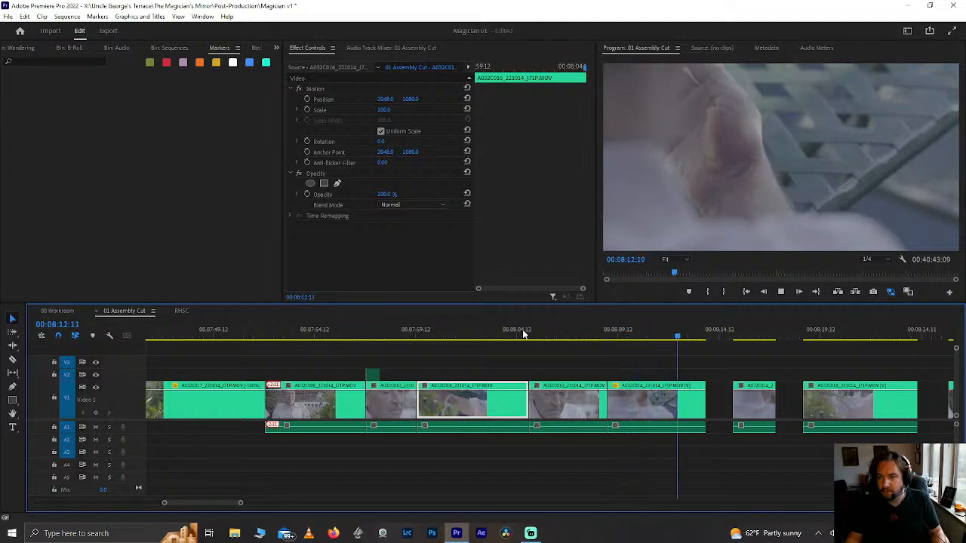
{"action": "key", "text": "space"}
Step: Move all loose clips following the enlarged hand shot about nine seconds later, with the first starting at 00:08:24:01
{"action": "scroll", "coordinate": [761, 410], "scroll_direction": "down", "scroll_amount": 10}
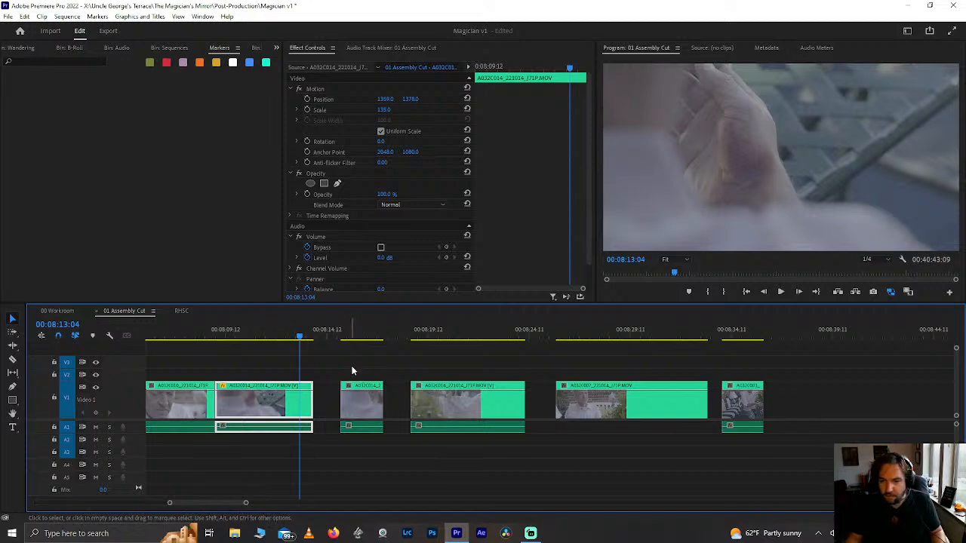
{"action": "left_click_drag", "start_coordinate": [352, 370], "coordinate": [785, 426]}
{"action": "left_click_drag", "start_coordinate": [659, 405], "coordinate": [838, 391]}
Step: Look through the unused clips further along the sequence and play the face close-up A032C010 from its start
{"action": "scroll", "coordinate": [837, 391], "scroll_direction": "down", "scroll_amount": 5}
{"action": "scroll", "coordinate": [836, 390], "scroll_direction": "down", "scroll_amount": 10}
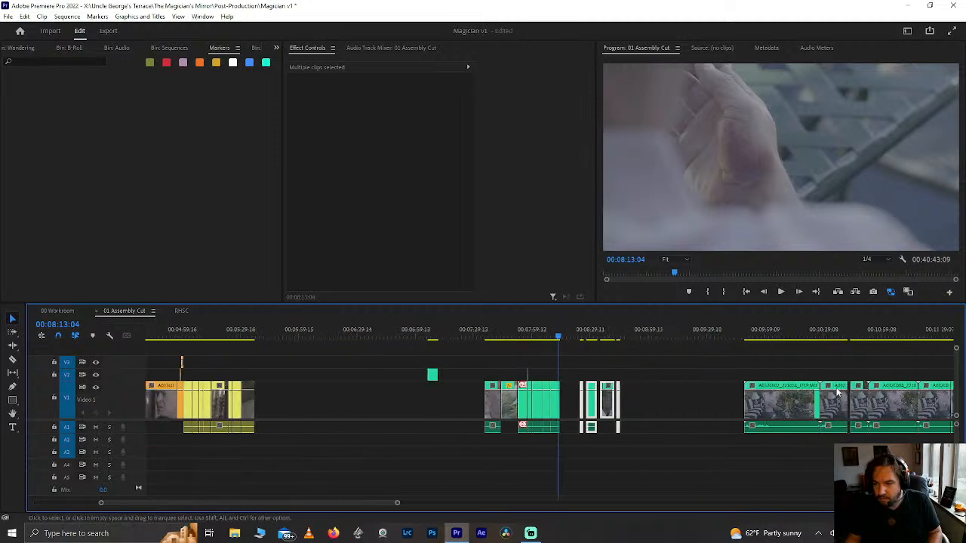
{"action": "left_click", "coordinate": [628, 333]}
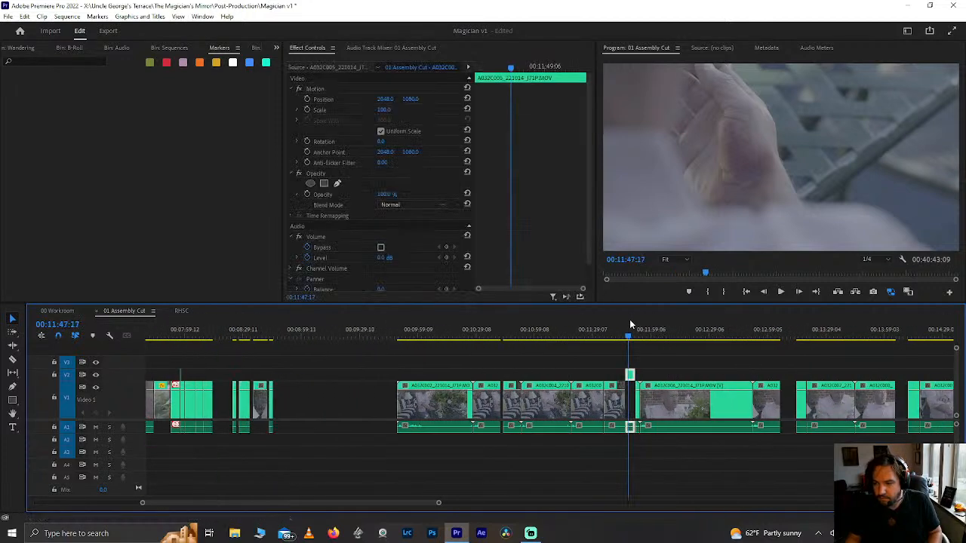
{"action": "scroll", "coordinate": [702, 422], "scroll_direction": "down", "scroll_amount": 5}
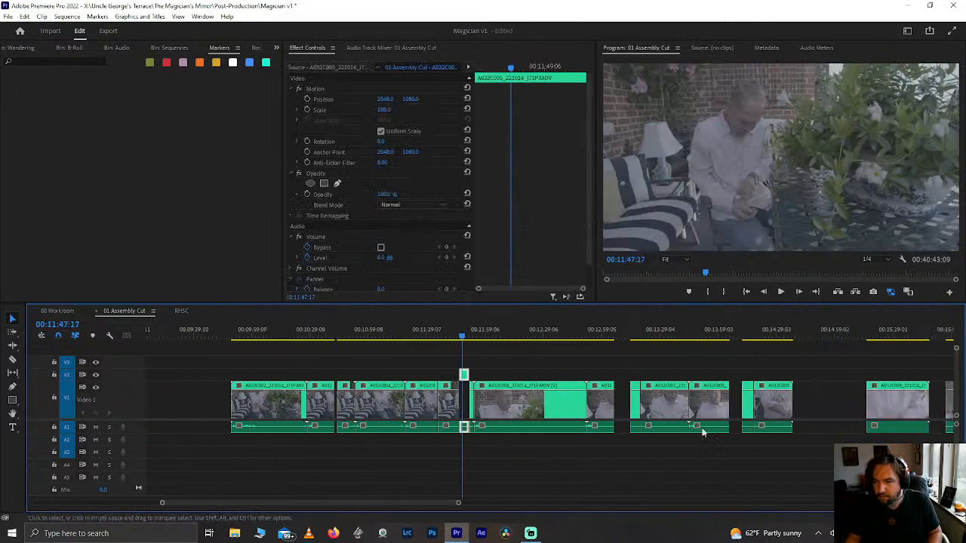
{"action": "scroll", "coordinate": [697, 404], "scroll_direction": "up", "scroll_amount": 6}
{"action": "scroll", "coordinate": [696, 403], "scroll_direction": "down", "scroll_amount": 2}
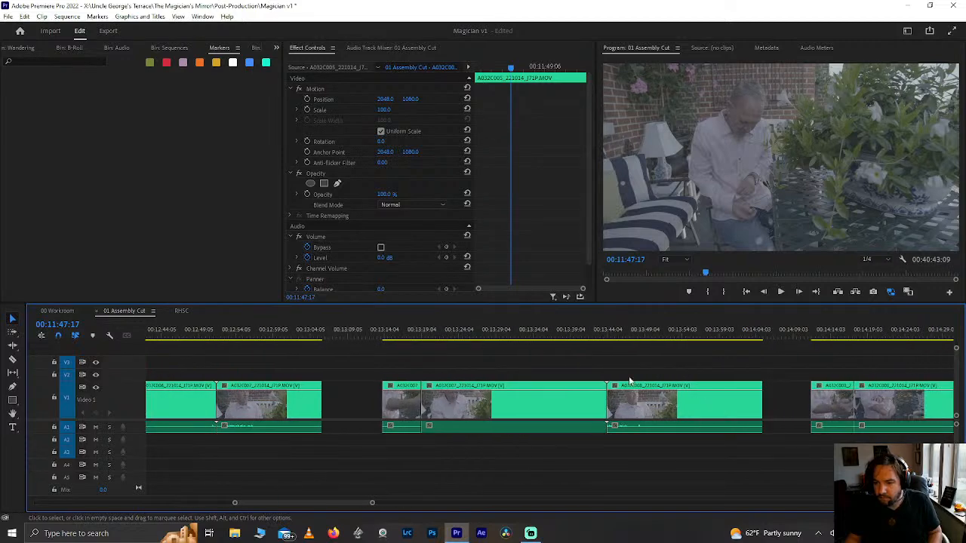
{"action": "scroll", "coordinate": [461, 390], "scroll_direction": "down", "scroll_amount": 10}
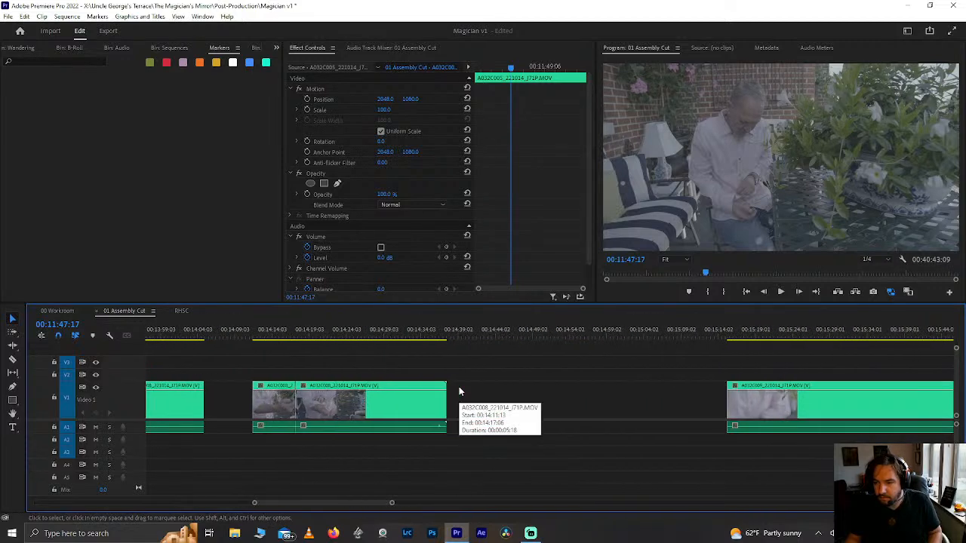
{"action": "scroll", "coordinate": [460, 390], "scroll_direction": "down", "scroll_amount": 4}
{"action": "scroll", "coordinate": [460, 390], "scroll_direction": "down", "scroll_amount": 3}
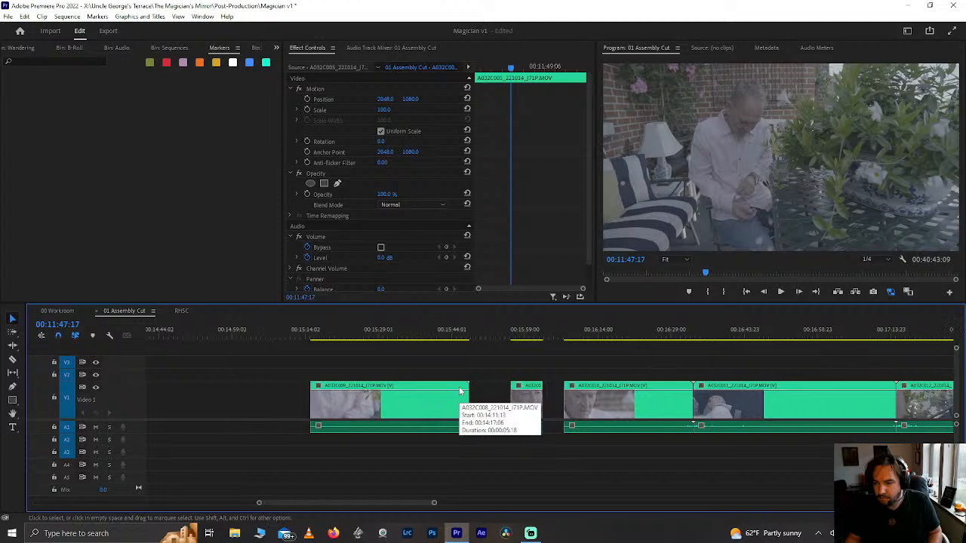
{"action": "left_click", "coordinate": [566, 328]}
{"action": "key", "text": "space"}
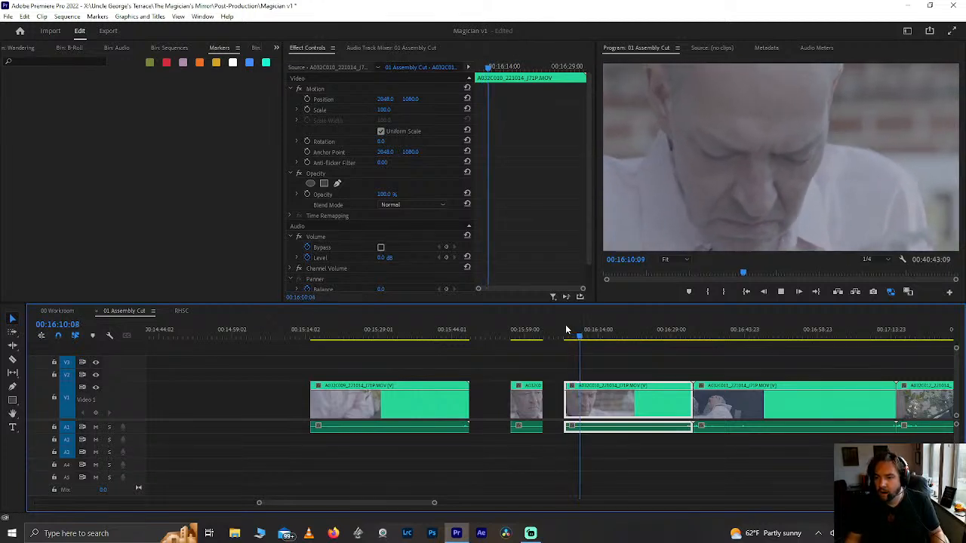
{"action": "key", "text": "space"}
Step: Play A032C008 from 00:14:17:02 and the start of A032C009 to compare their shots of the man with A032C010
{"action": "scroll", "coordinate": [548, 346], "scroll_direction": "up", "scroll_amount": 6}
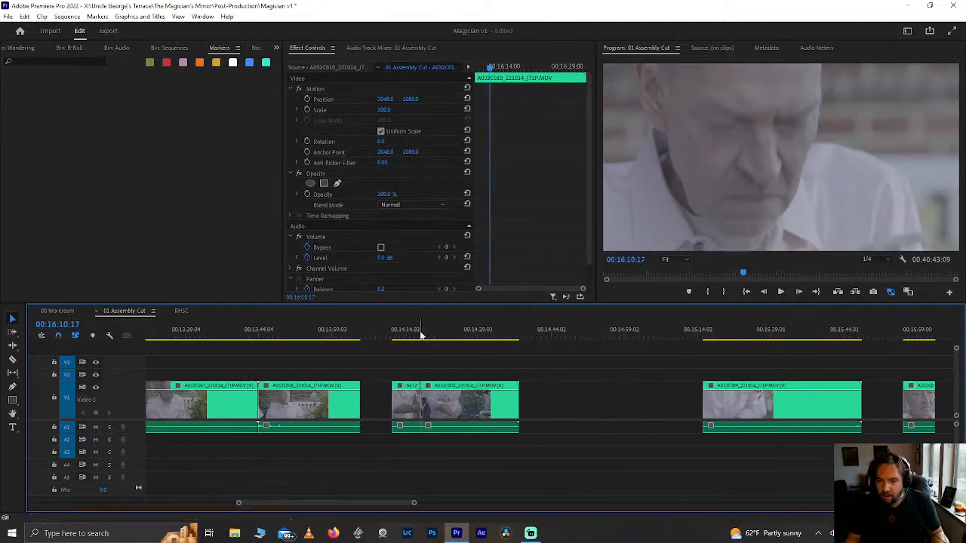
{"action": "left_click", "coordinate": [420, 335]}
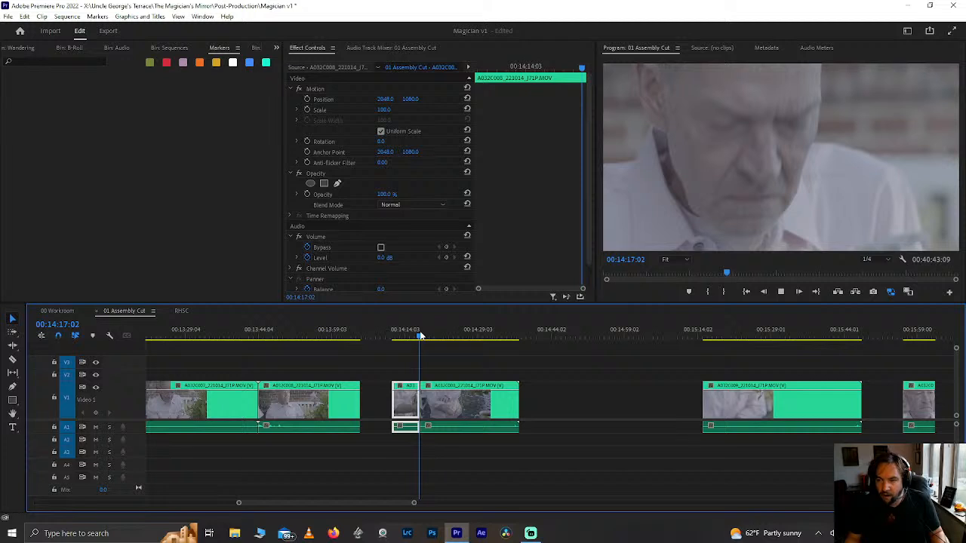
{"action": "key", "text": "space"}
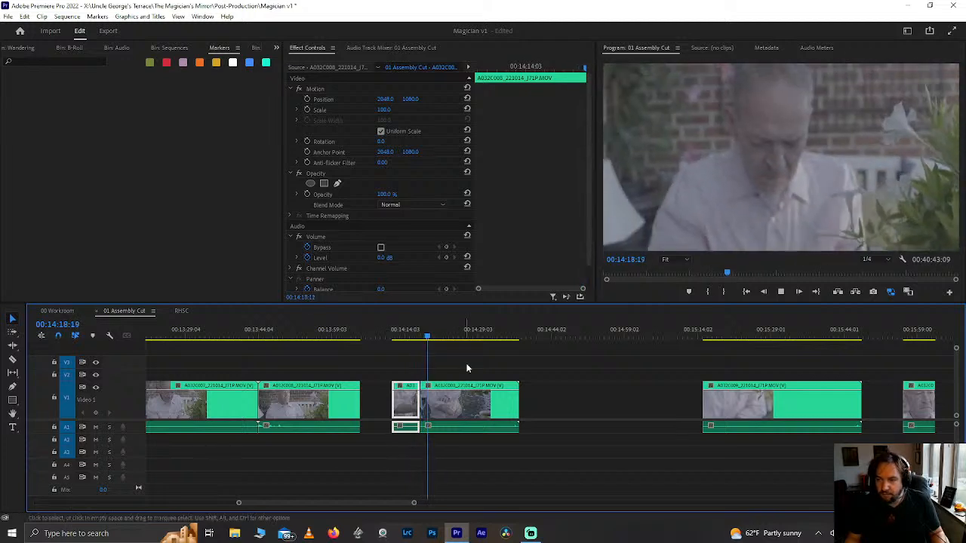
{"action": "key", "text": "space"}
{"action": "scroll", "coordinate": [602, 388], "scroll_direction": "down", "scroll_amount": 4}
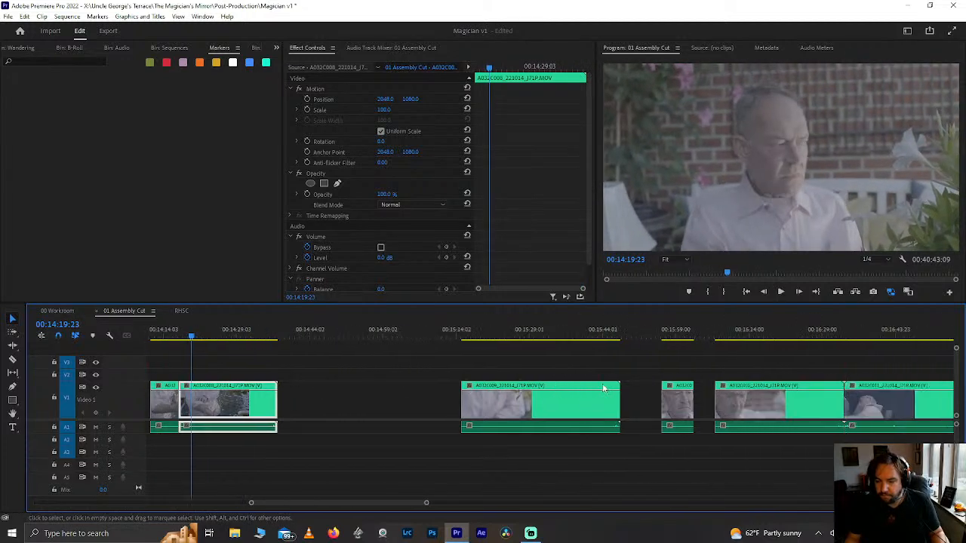
{"action": "scroll", "coordinate": [602, 388], "scroll_direction": "down", "scroll_amount": 1}
{"action": "left_click", "coordinate": [442, 333]}
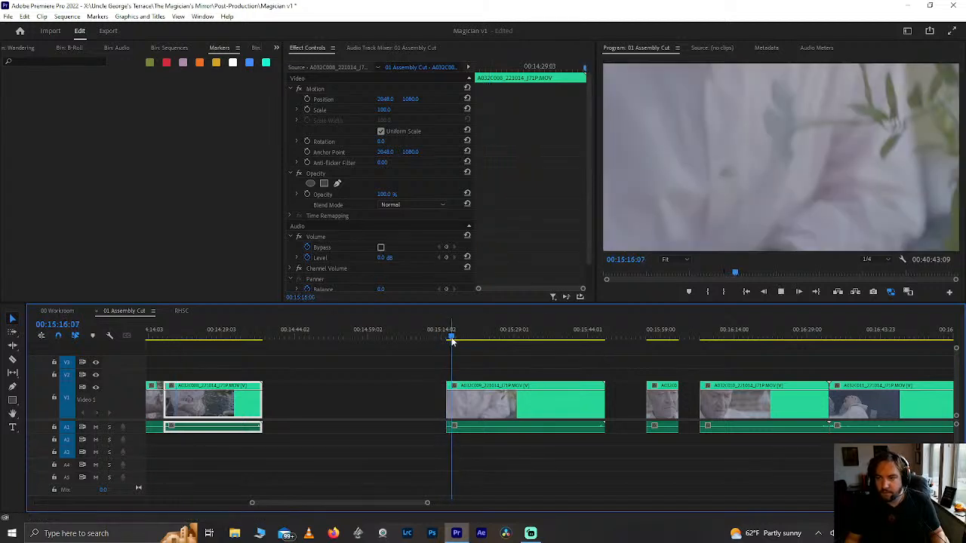
{"action": "key", "text": "space"}
{"action": "key", "text": "space"}
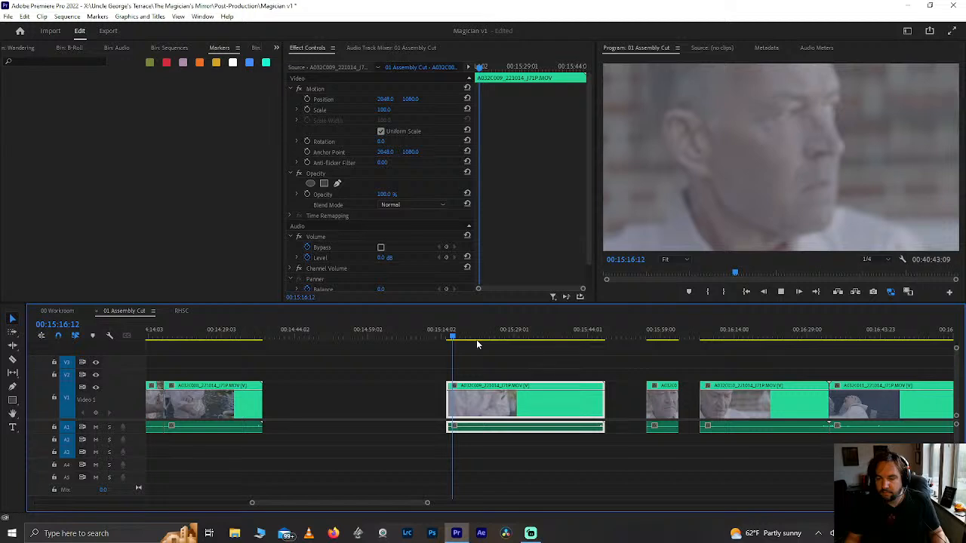
Step: Play A032C010 from 00:16:07:17, split it at 00:16:16:15 and cut its opening part out of the timeline
{"action": "left_click", "coordinate": [704, 332]}
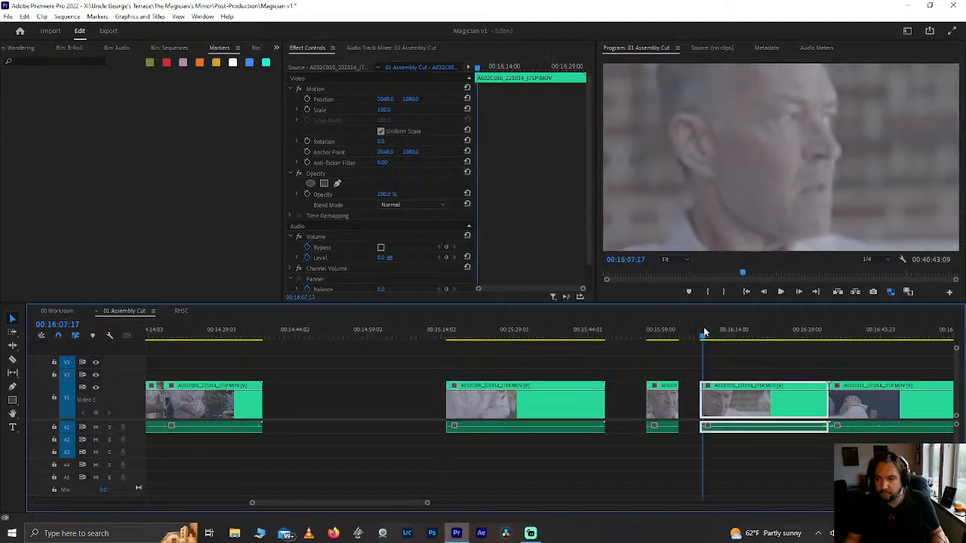
{"action": "key", "text": "space"}
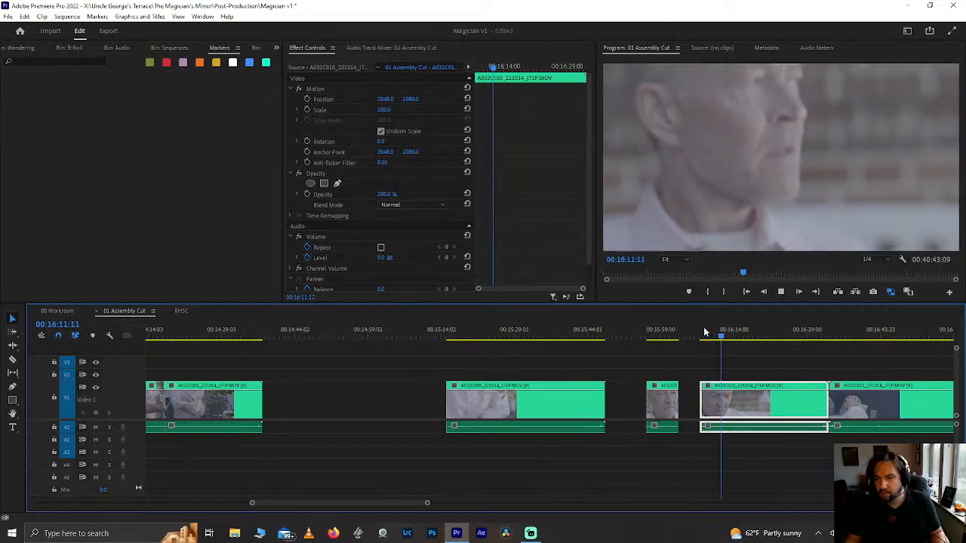
{"action": "left_click", "coordinate": [702, 336]}
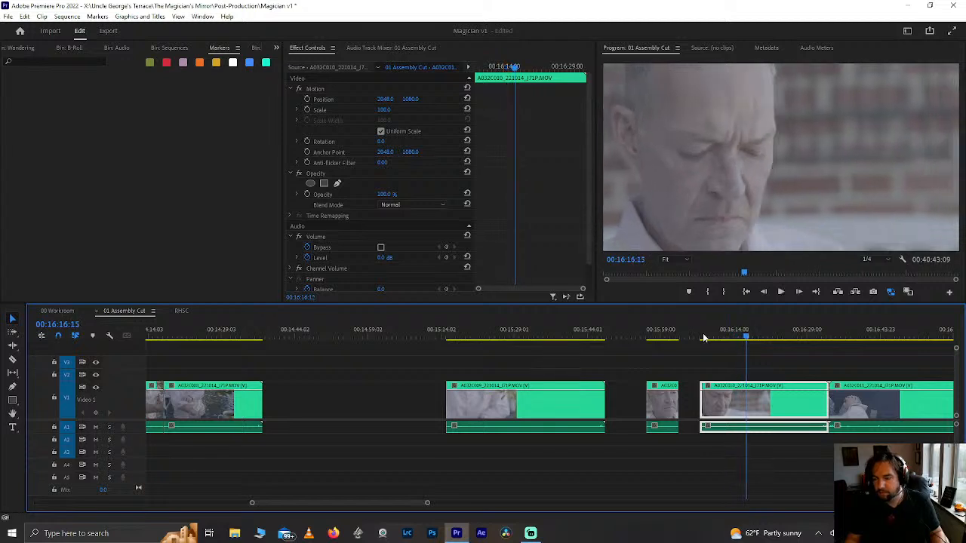
{"action": "left_click", "coordinate": [721, 398]}
{"action": "key", "text": "ctrl+k"}
{"action": "key", "text": "Delete"}
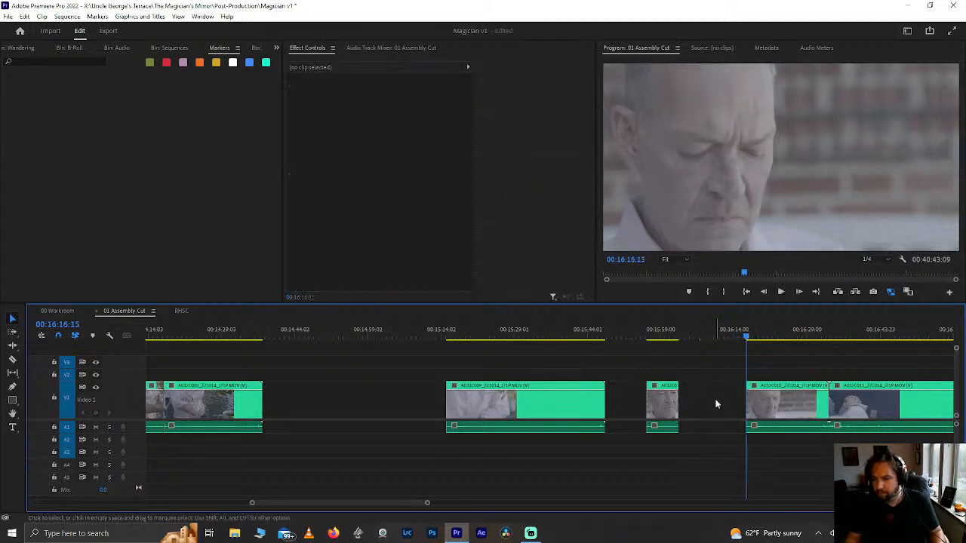
Step: Paste the A032C010 close-up into the gap between the enlarged hand shot and the clip at 00:08:24:01
{"action": "scroll", "coordinate": [702, 396], "scroll_direction": "up", "scroll_amount": 15}
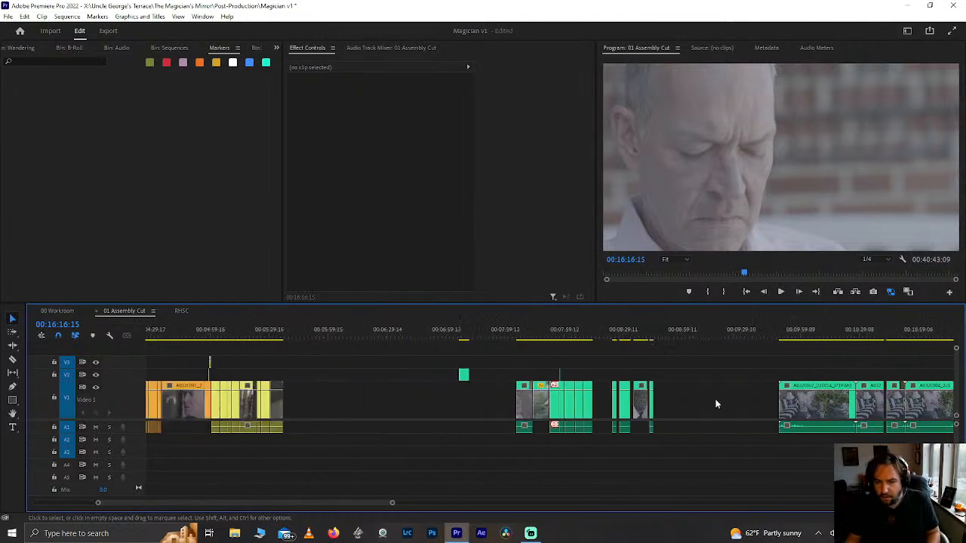
{"action": "scroll", "coordinate": [654, 424], "scroll_direction": "up", "scroll_amount": 5, "text": "alt"}
{"action": "scroll", "coordinate": [301, 407], "scroll_direction": "up", "scroll_amount": 6}
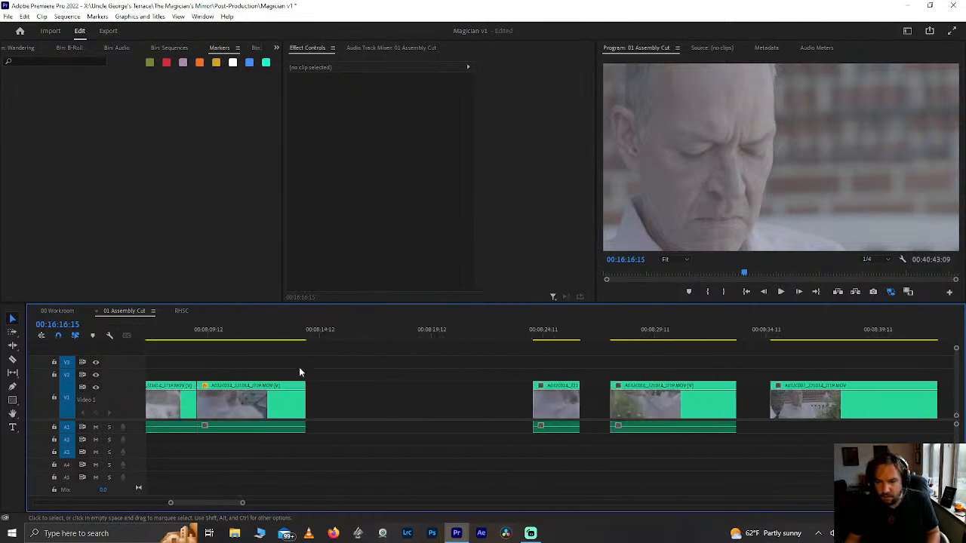
{"action": "left_click", "coordinate": [323, 337]}
{"action": "key", "text": "ctrl+v"}
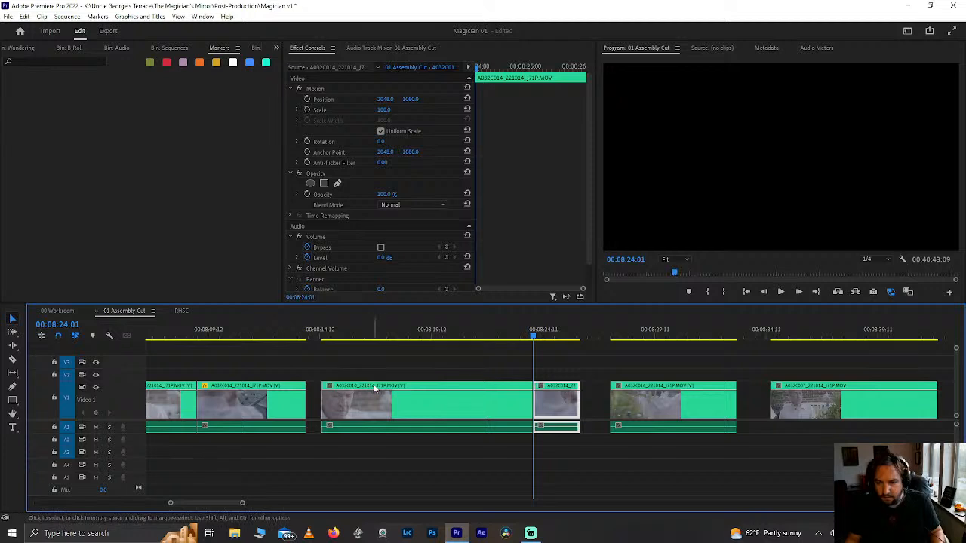
Step: Undo the last paste, shift the following clips later and place the A032C010 close-up directly after the enlarged hand shot
{"action": "key", "text": "ctrl+z"}
{"action": "key", "text": "q"}
{"action": "key", "text": "a"}
{"action": "left_click_drag", "start_coordinate": [400, 403], "coordinate": [526, 400]}
{"action": "key", "text": "ctrl+v"}
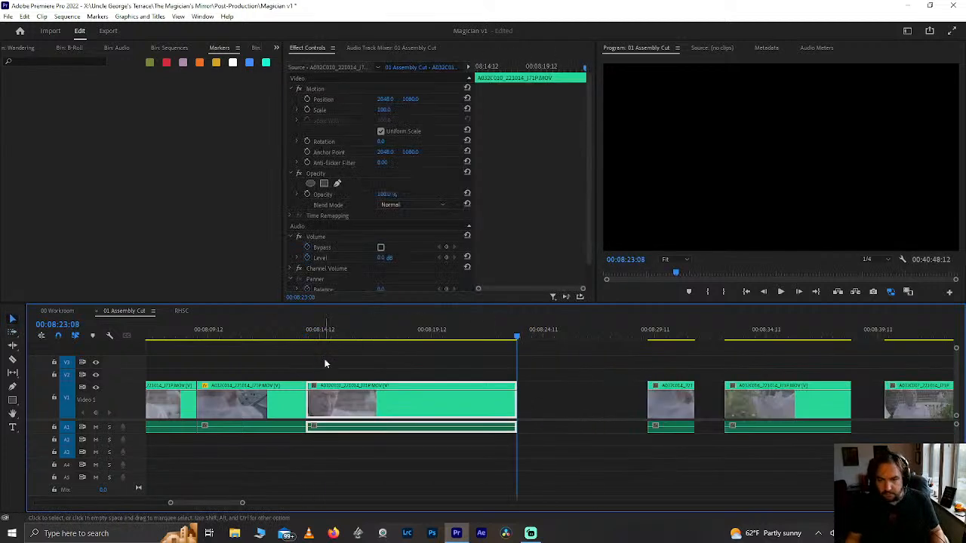
Step: Play the cut into A032C010, move that close-up later to 00:08:15:12 and trim its start to 00:08:16:13
{"action": "left_click", "coordinate": [291, 326]}
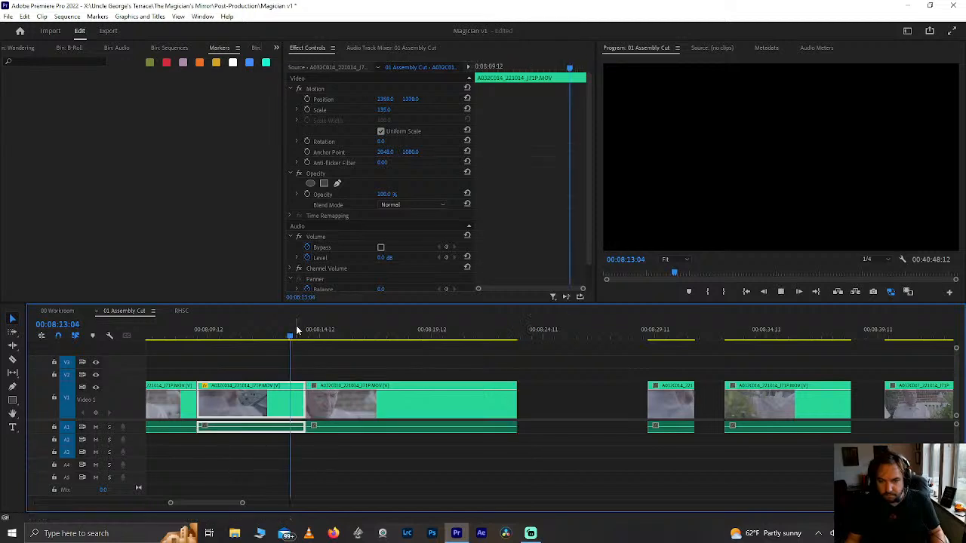
{"action": "key", "text": "space"}
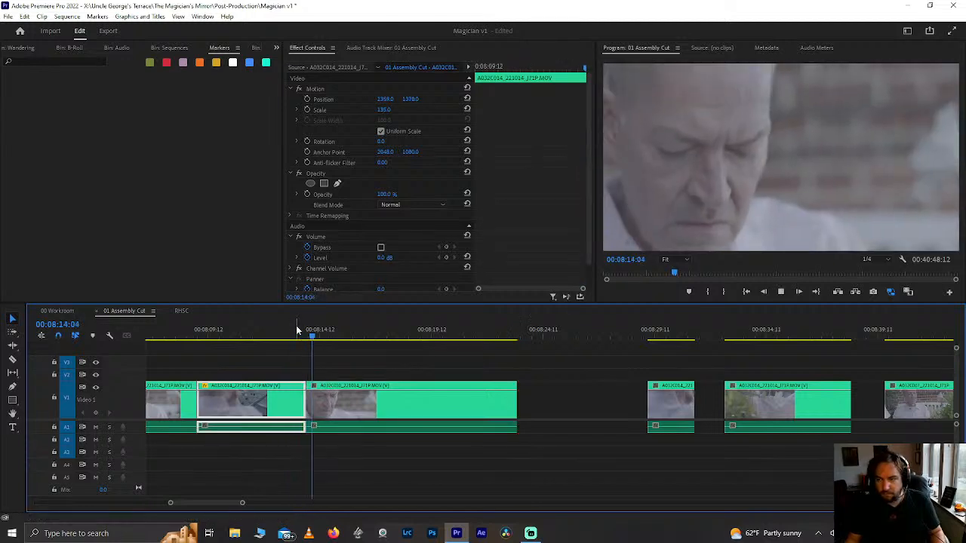
{"action": "left_click_drag", "start_coordinate": [296, 327], "coordinate": [310, 327]}
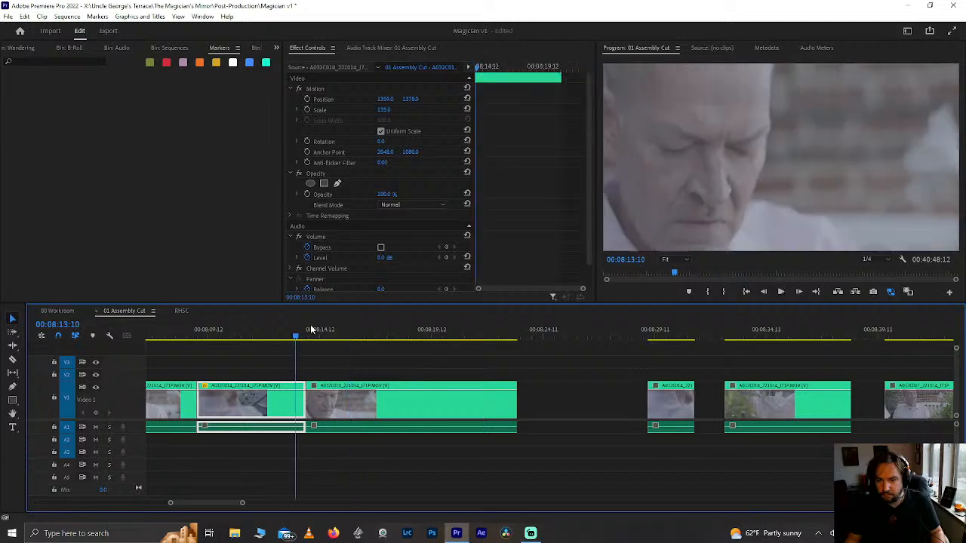
{"action": "left_click_drag", "start_coordinate": [344, 417], "coordinate": [377, 400]}
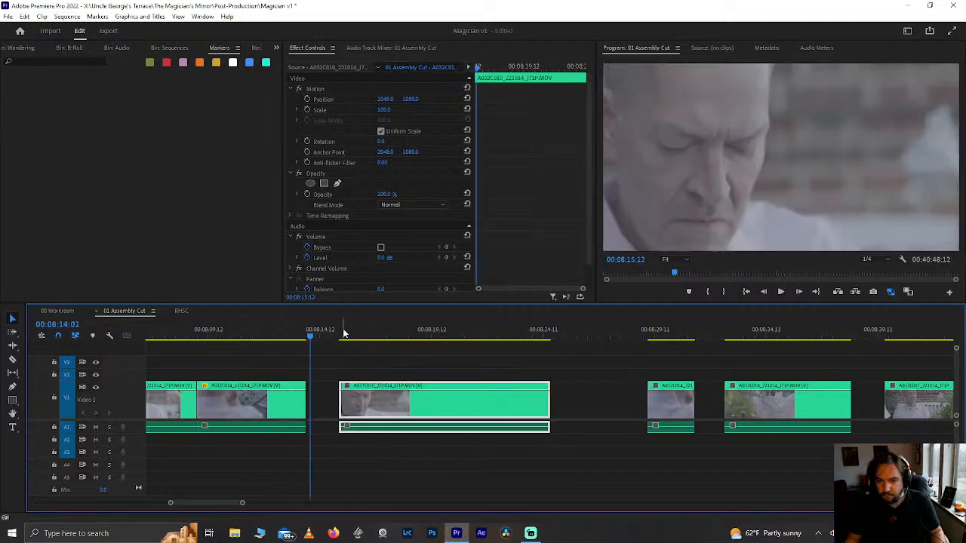
{"action": "left_click", "coordinate": [352, 333]}
{"action": "left_click_drag", "start_coordinate": [355, 334], "coordinate": [367, 334]}
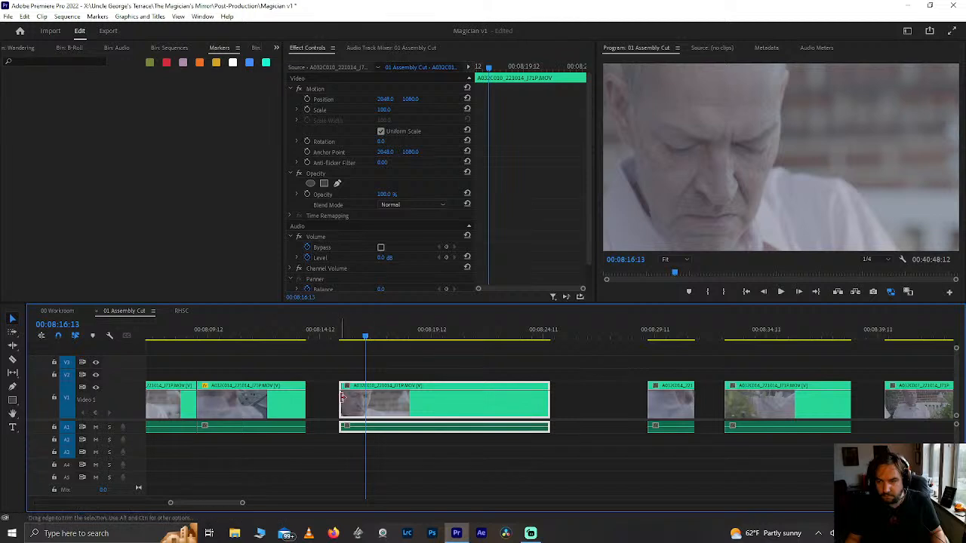
{"action": "left_click_drag", "start_coordinate": [342, 398], "coordinate": [367, 400]}
Step: Extend the enlarged hand shot to end at 00:08:14:14 and close the gap before the A032C010 close-up
{"action": "left_click_drag", "start_coordinate": [308, 402], "coordinate": [336, 402]}
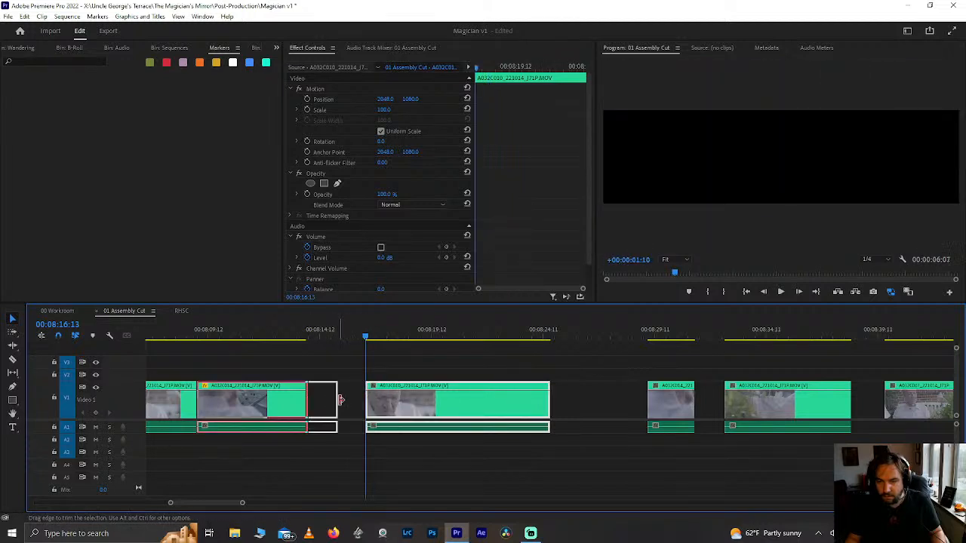
{"action": "left_click", "coordinate": [299, 334]}
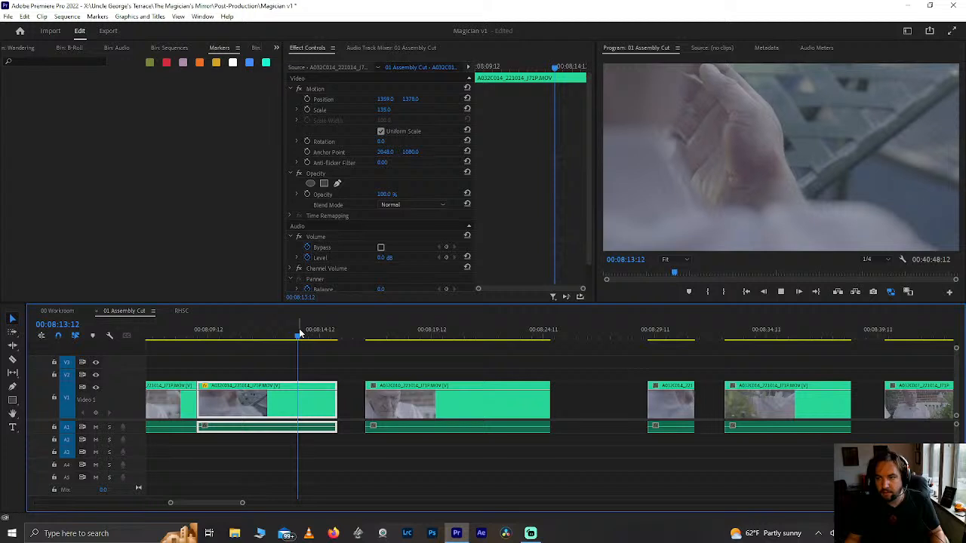
{"action": "left_click", "coordinate": [301, 335]}
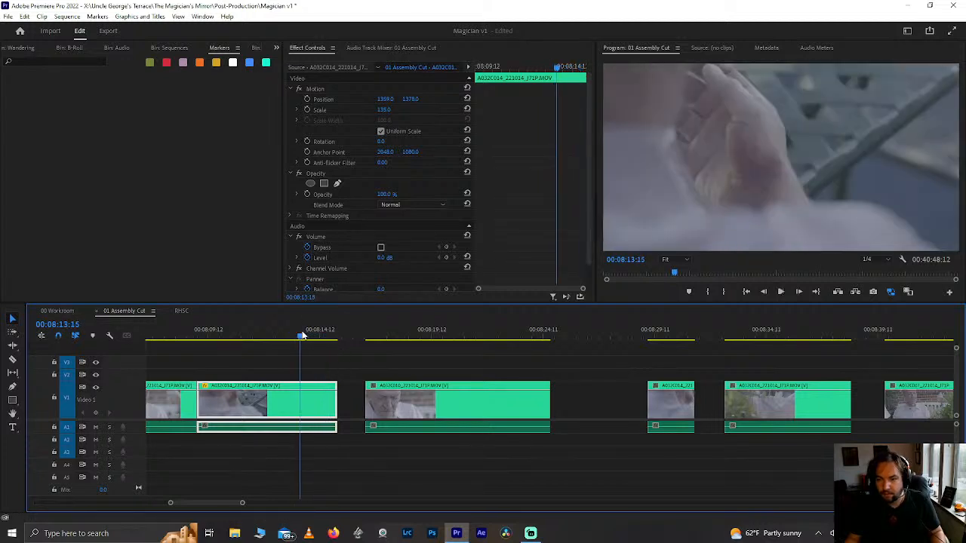
{"action": "left_click_drag", "start_coordinate": [336, 425], "coordinate": [323, 425]}
{"action": "left_click", "coordinate": [344, 400]}
{"action": "key", "text": "Delete"}
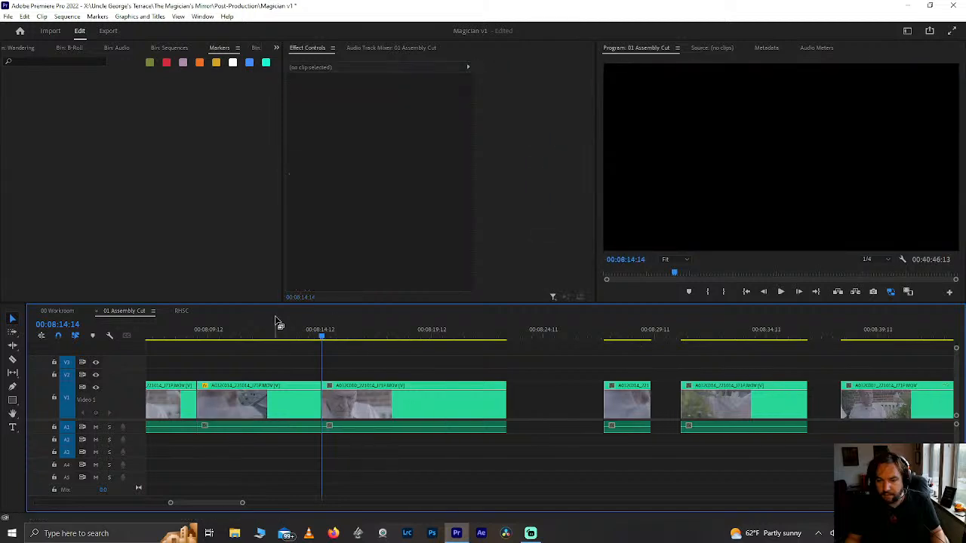
Step: Play the cut from the enlarged hand shot into the trimmed A032C010 close-up to check its timing
{"action": "left_click", "coordinate": [294, 330]}
{"action": "key", "text": "space"}
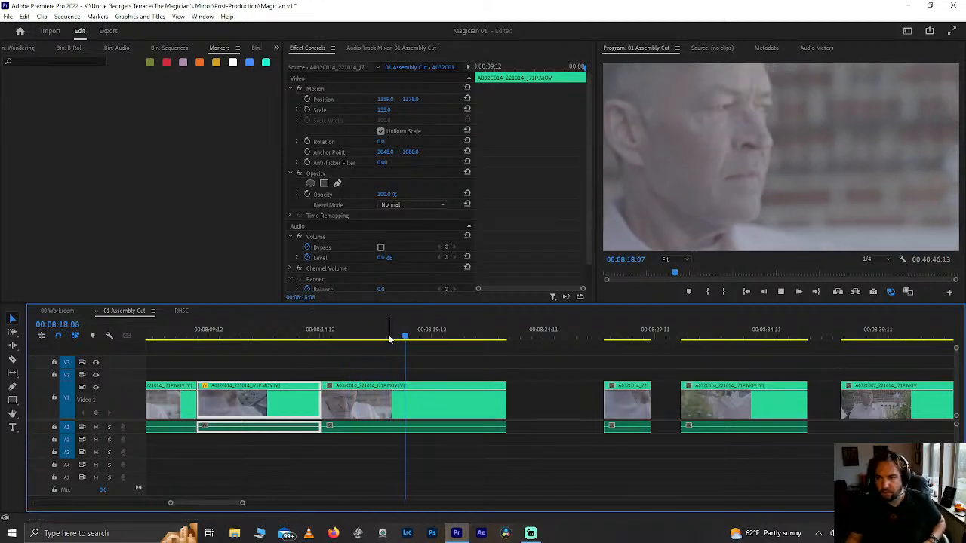
{"action": "left_click_drag", "start_coordinate": [389, 339], "coordinate": [312, 332]}
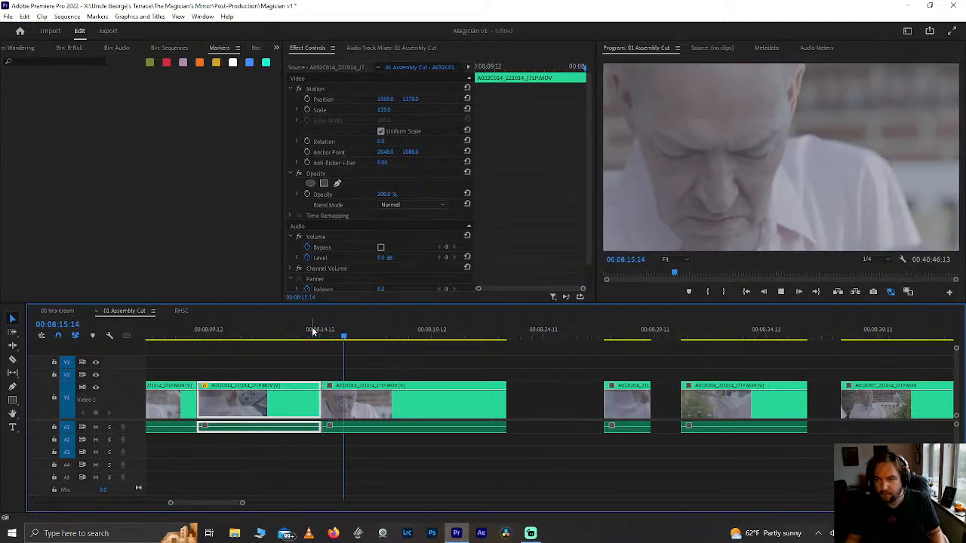
{"action": "key", "text": "space"}
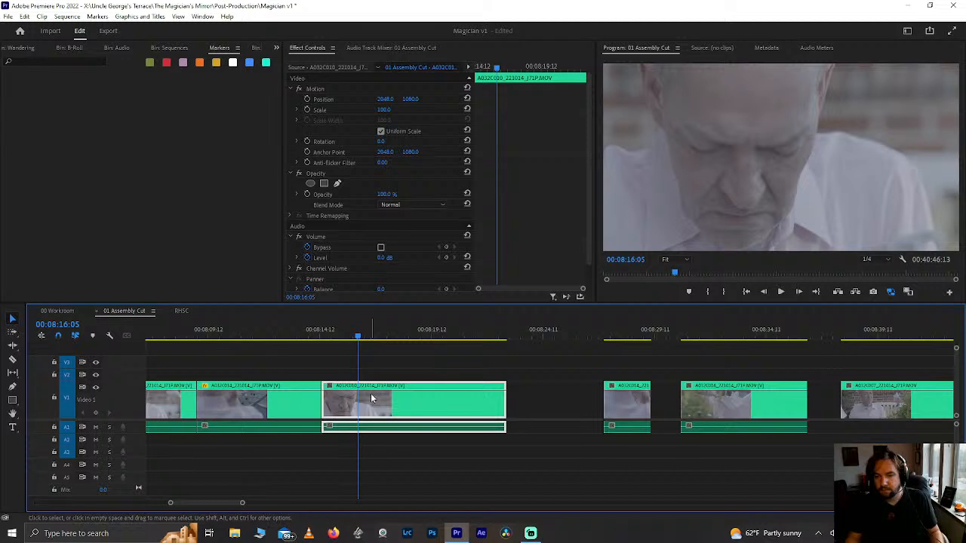
Step: Split the A032C010 close-up at 00:08:16:18 and move its remaining part later, leaving a gap after the split
{"action": "key", "text": "space"}
{"action": "key", "text": "space"}
{"action": "key", "text": "Left"}
{"action": "key", "text": "Left"}
{"action": "key", "text": "Left"}
{"action": "key", "text": "Left"}
{"action": "key", "text": "Left"}
{"action": "key", "text": "Left"}
{"action": "key", "text": "Left"}
{"action": "key", "text": "Left"}
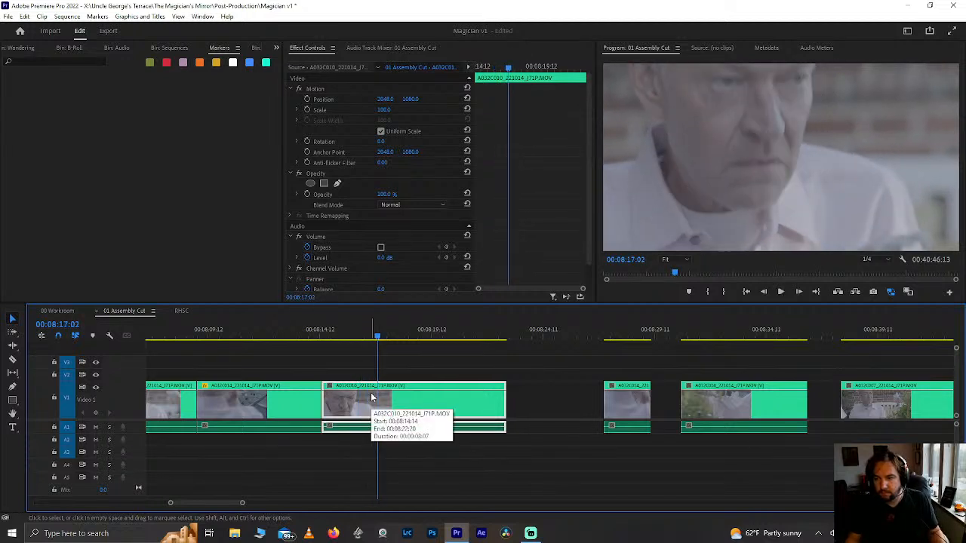
{"action": "key", "text": "Right"}
{"action": "key", "text": "Right"}
{"action": "key", "text": "Right"}
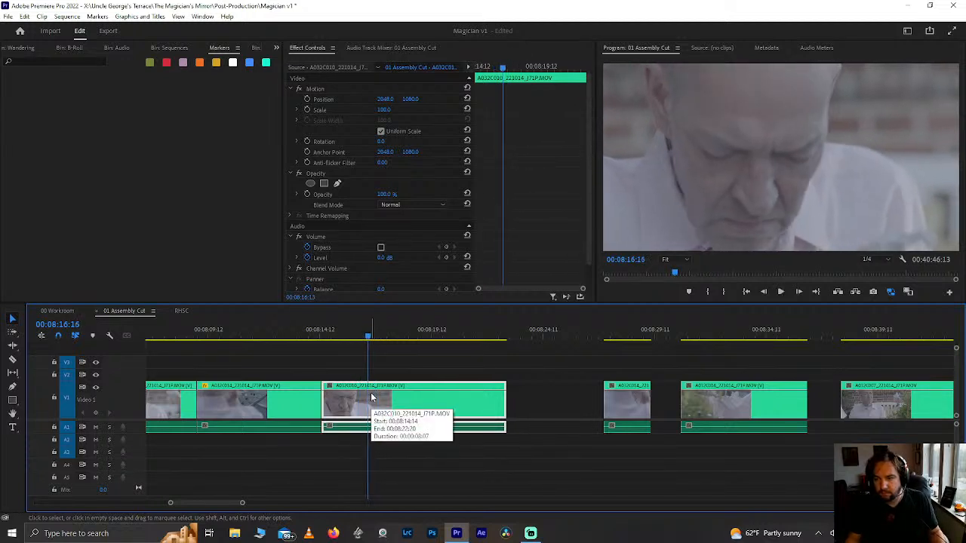
{"action": "key", "text": "ctrl+k"}
{"action": "left_click_drag", "start_coordinate": [387, 401], "coordinate": [456, 401]}
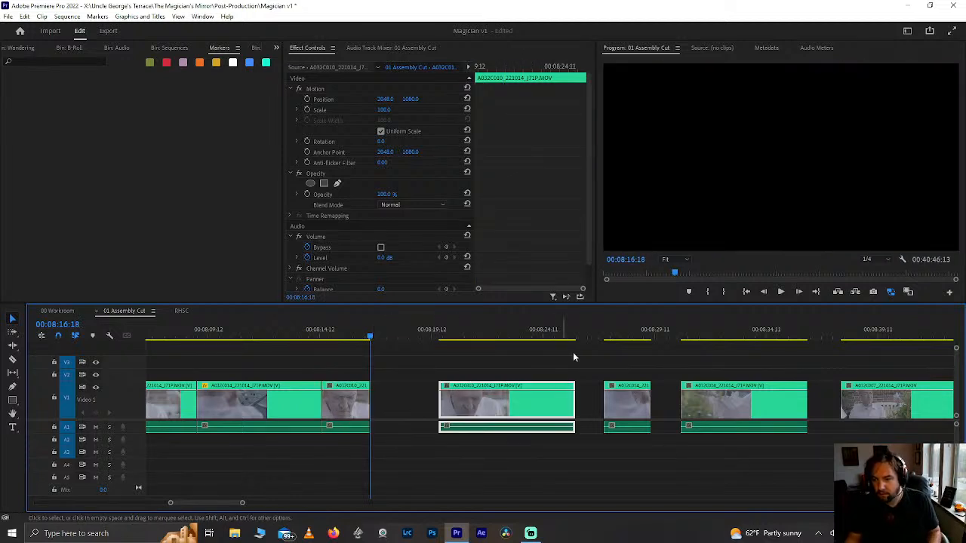
Step: Move the three clips between the A032C010 remainder and the wide shot A032C003 to after A032C003
{"action": "left_click", "coordinate": [698, 328]}
{"action": "key", "text": "minus"}
{"action": "key", "text": "minus"}
{"action": "key", "text": "minus"}
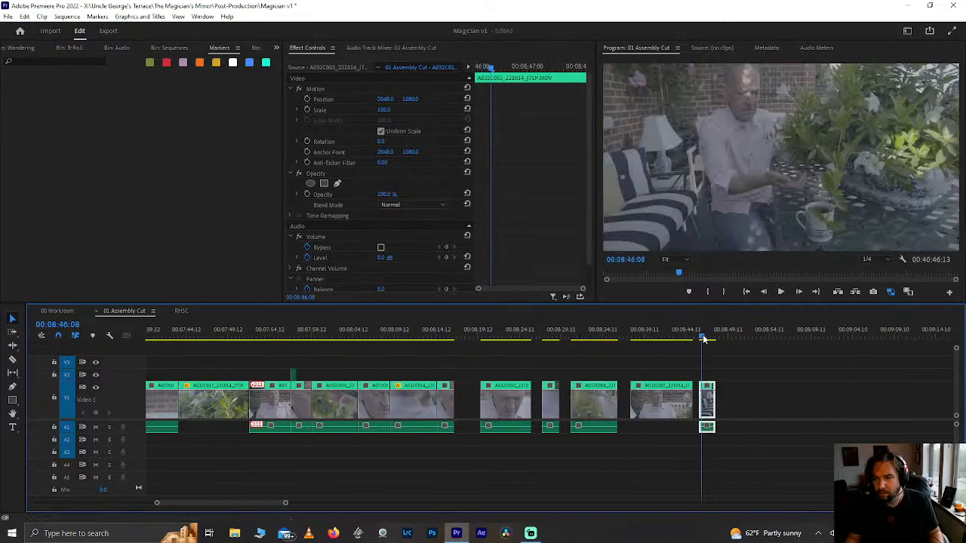
{"action": "left_click_drag", "start_coordinate": [546, 369], "coordinate": [670, 429]}
{"action": "left_click_drag", "start_coordinate": [657, 396], "coordinate": [851, 393]}
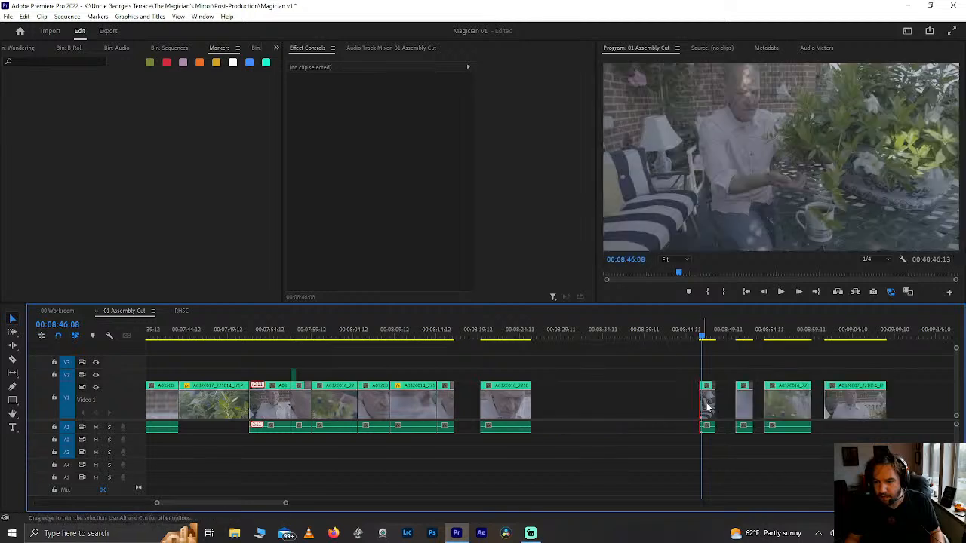
Step: Place the wide shot A032C003 directly after the A032C010 remainder, play the cut and delete A032C003 from the timeline
{"action": "left_click_drag", "start_coordinate": [707, 407], "coordinate": [549, 419]}
{"action": "left_click_drag", "start_coordinate": [540, 373], "coordinate": [540, 373]}
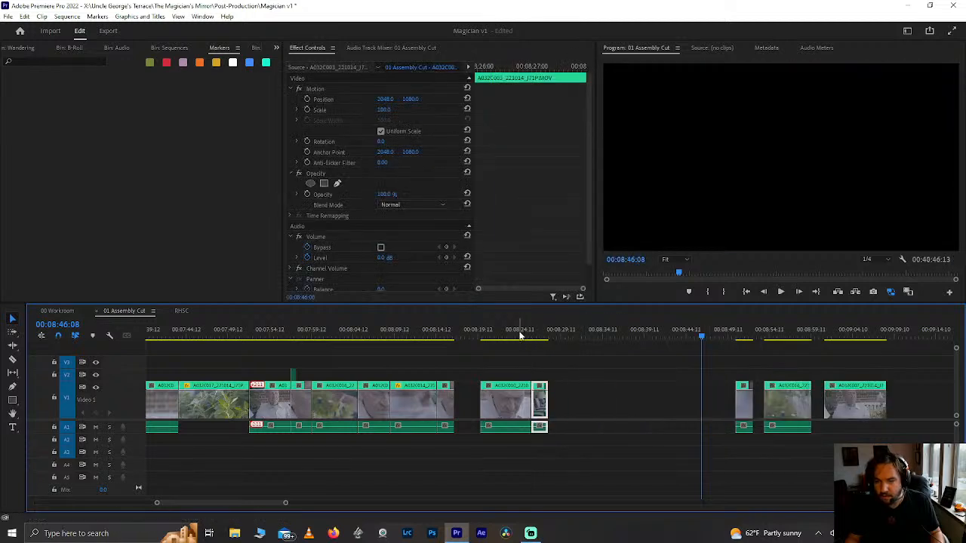
{"action": "key", "text": "space"}
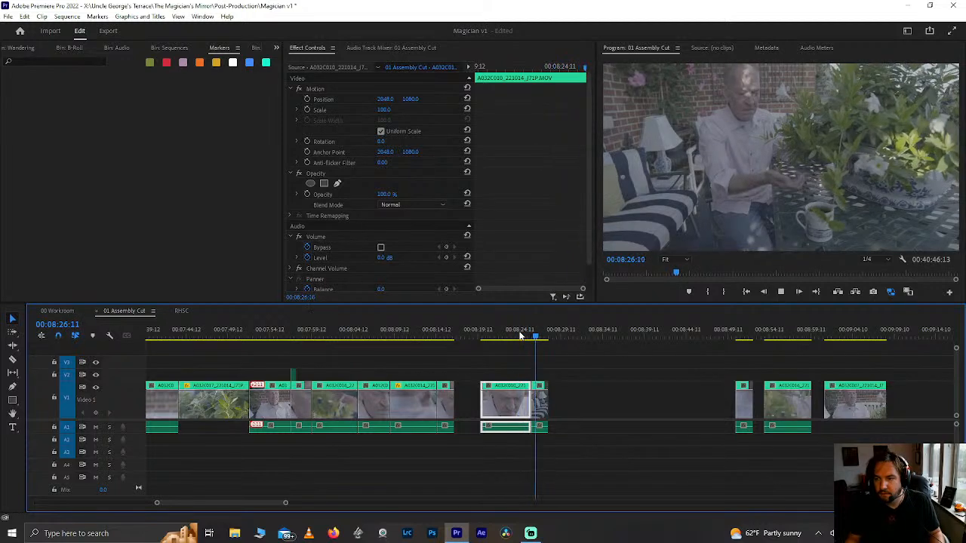
{"action": "key", "text": "space"}
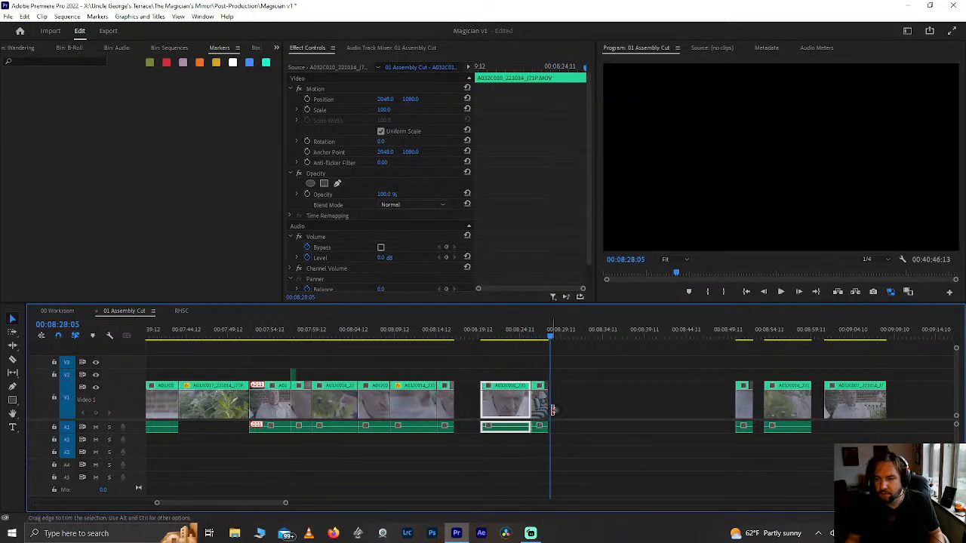
{"action": "key", "text": "Delete"}
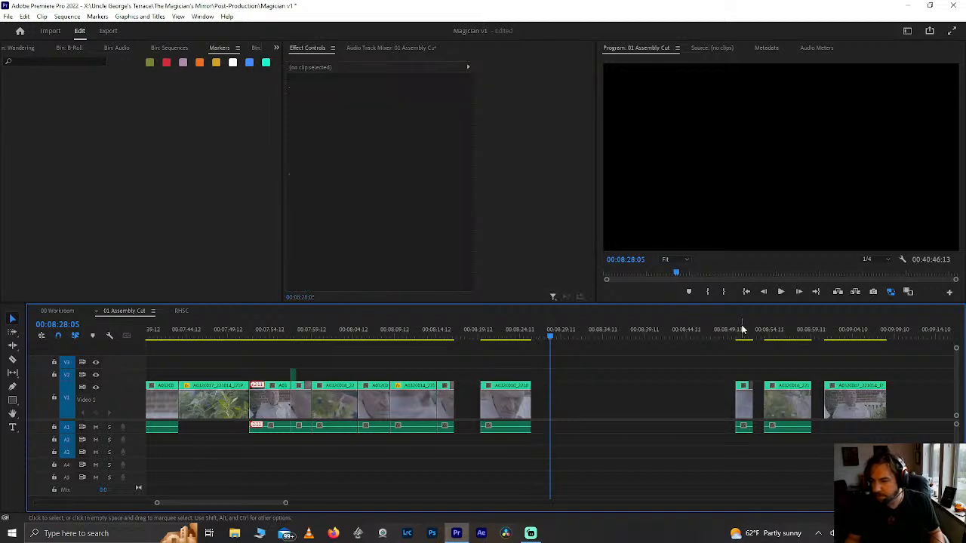
Step: Find the raised A032C005 wide shot around 00:11:51:01 further along the sequence and cut it out of the timeline
{"action": "key", "text": "Down"}
{"action": "key", "text": "Down"}
{"action": "key", "text": "Down"}
{"action": "key", "text": "Down"}
{"action": "key", "text": "Down"}
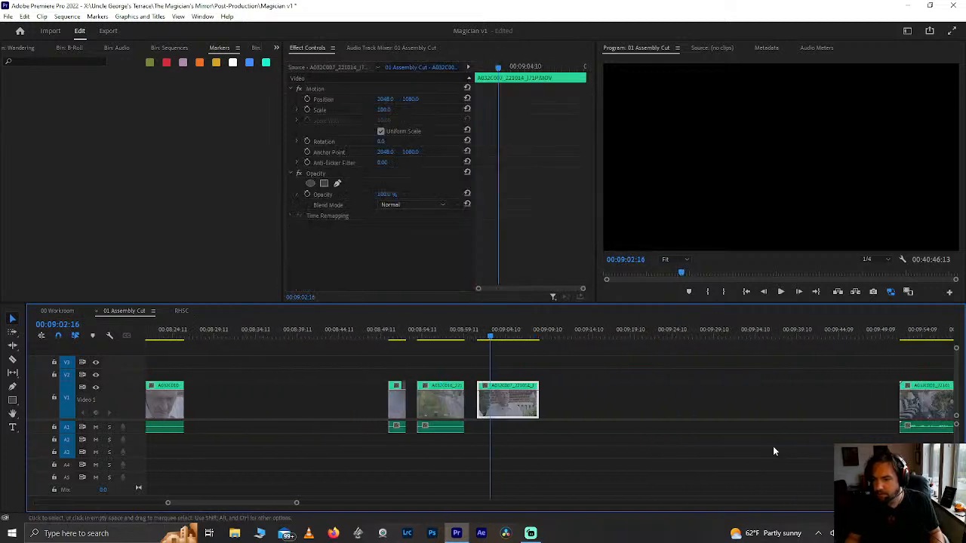
{"action": "scroll", "coordinate": [774, 451], "scroll_direction": "down", "scroll_amount": 5}
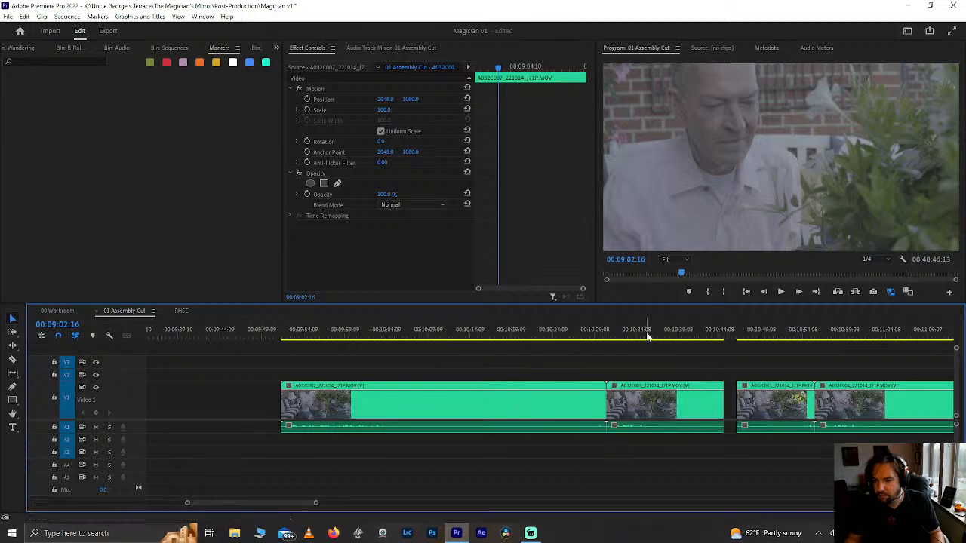
{"action": "scroll", "coordinate": [647, 334], "scroll_direction": "down", "scroll_amount": 6}
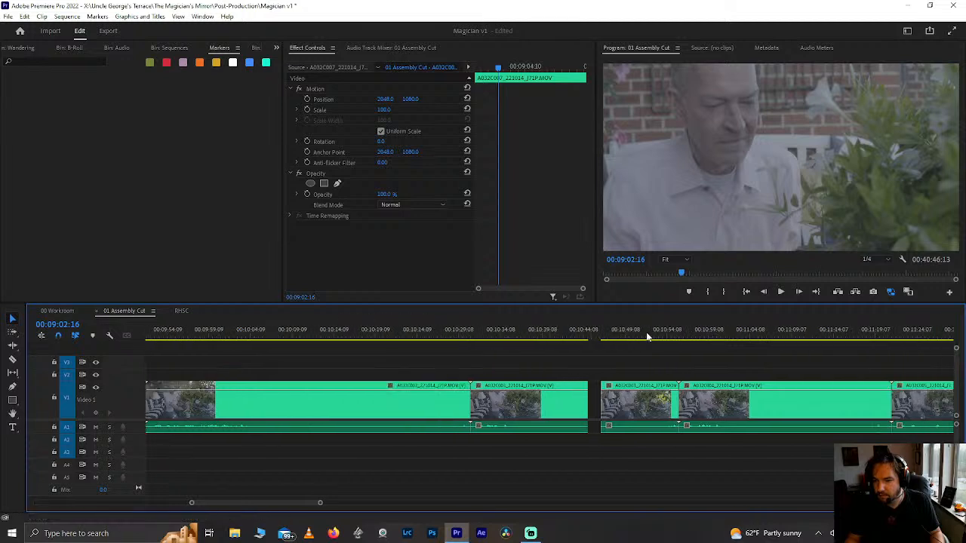
{"action": "left_click", "coordinate": [808, 334]}
{"action": "left_click", "coordinate": [815, 381]}
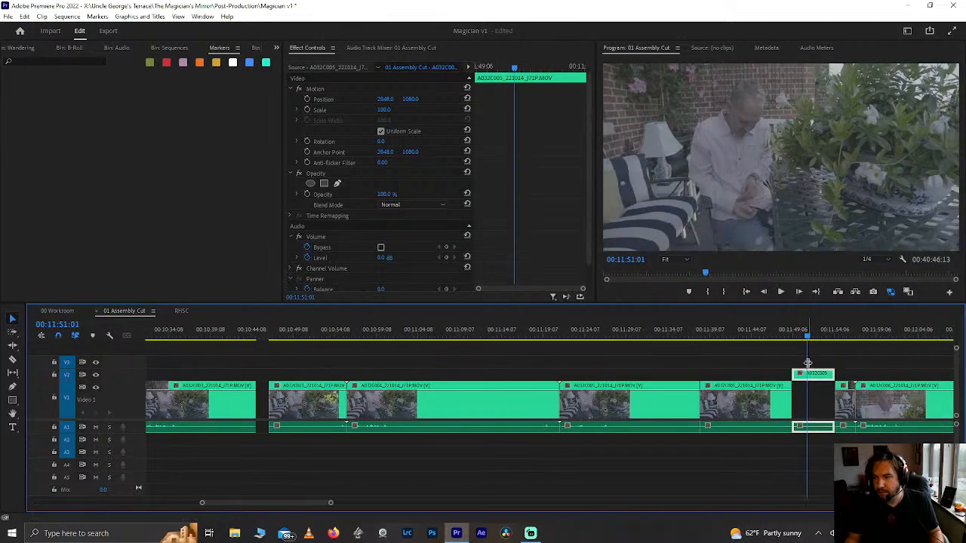
{"action": "key", "text": "Delete"}
{"action": "key", "text": "ctrl+z"}
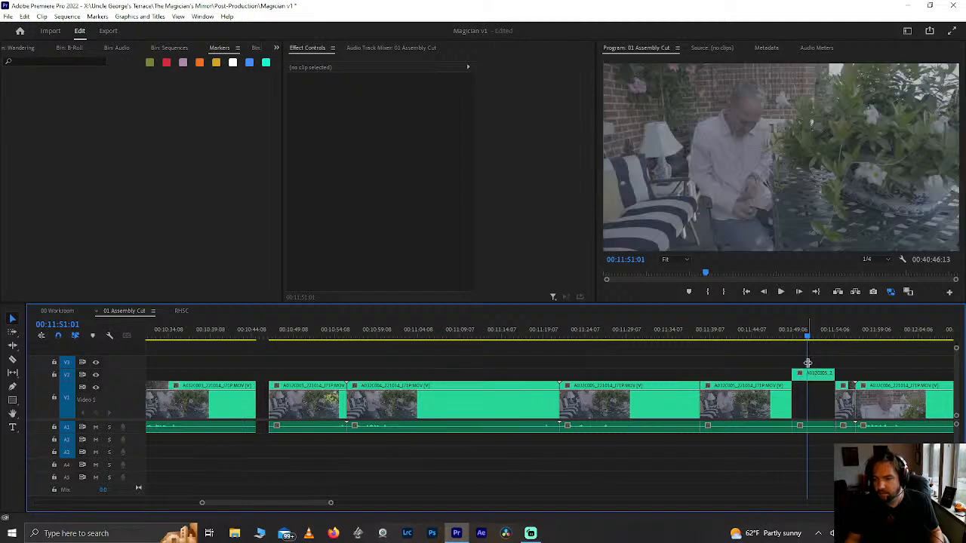
{"action": "left_click", "coordinate": [810, 374]}
{"action": "key", "text": "Delete"}
Step: Paste the A032C005 wide shot at about 00:08:36 and move the A032C010 remainder directly in front of it
{"action": "scroll", "coordinate": [736, 387], "scroll_direction": "up", "scroll_amount": 10}
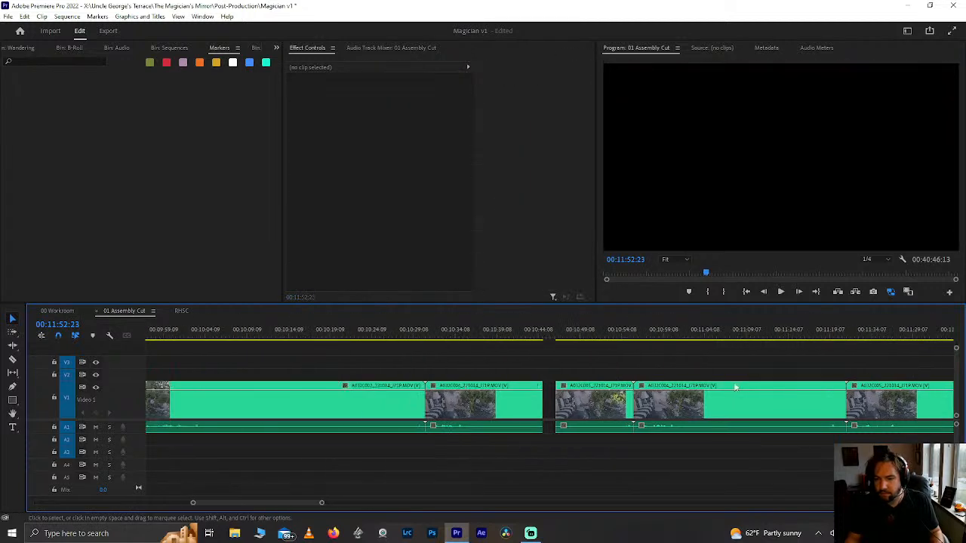
{"action": "scroll", "coordinate": [735, 387], "scroll_direction": "up", "scroll_amount": 8}
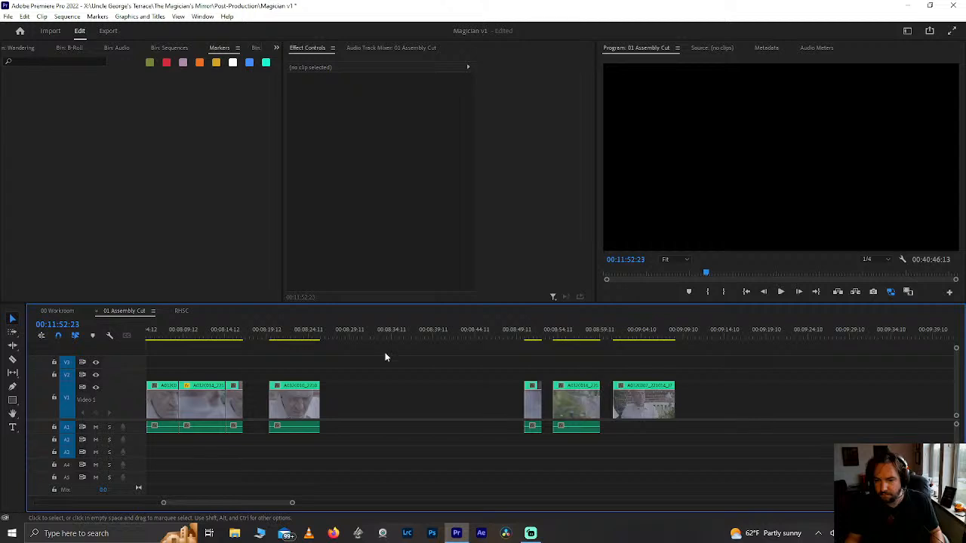
{"action": "left_click", "coordinate": [406, 332]}
{"action": "key", "text": "ctrl+v"}
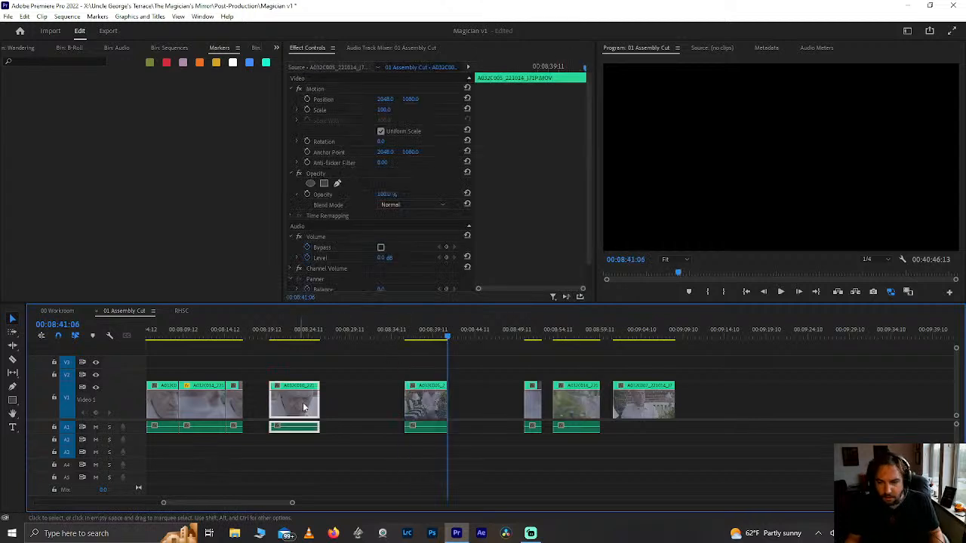
{"action": "left_click_drag", "start_coordinate": [302, 402], "coordinate": [384, 406]}
{"action": "left_click", "coordinate": [364, 335]}
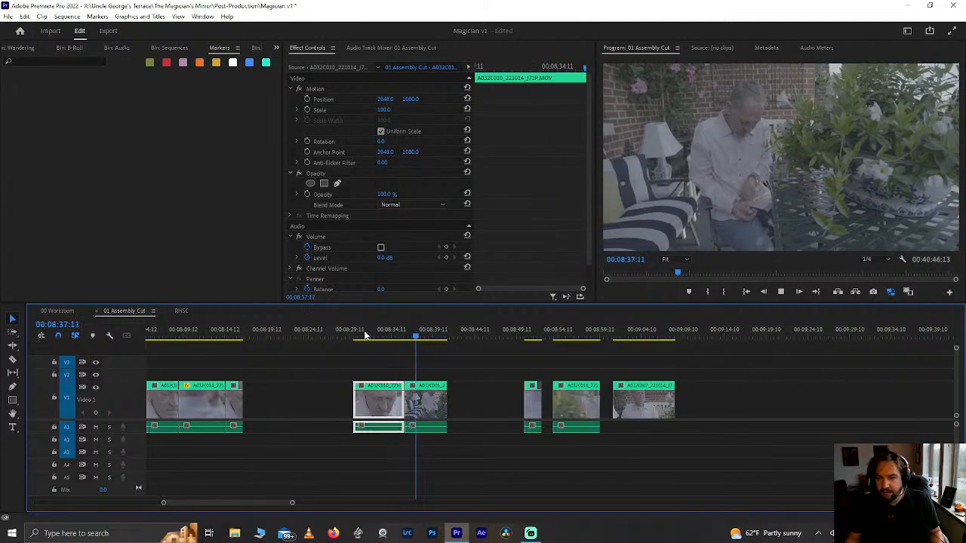
Step: Play the cut from the A032C010 remainder into the A032C005 wide shot repeatedly from about 00:08:34, and save the project
{"action": "left_click", "coordinate": [392, 332]}
{"action": "key", "text": "="}
{"action": "key", "text": "="}
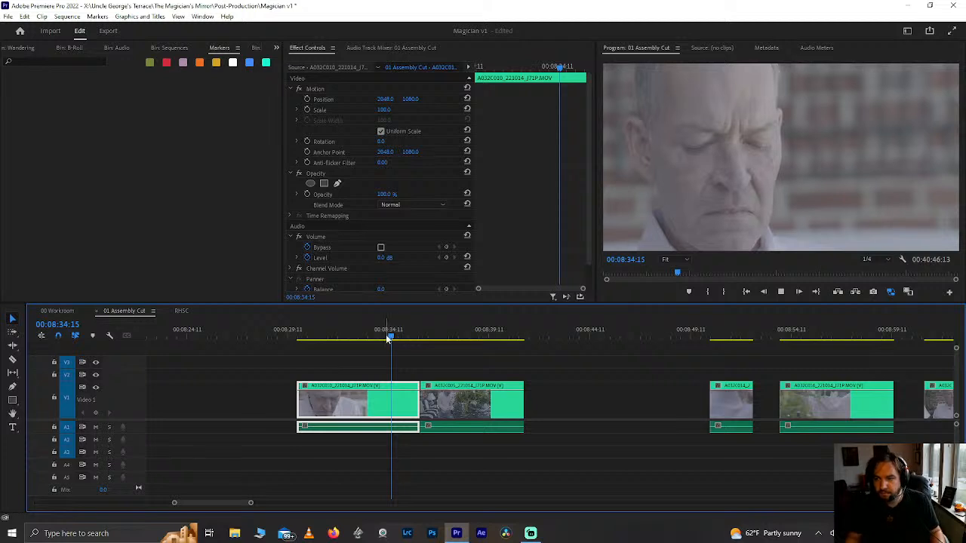
{"action": "key", "text": "space"}
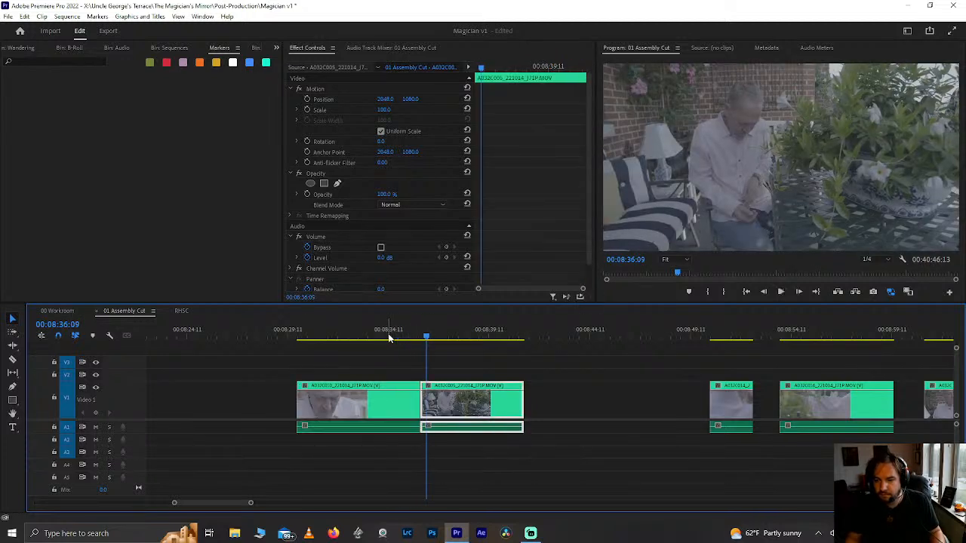
{"action": "left_click", "coordinate": [344, 334]}
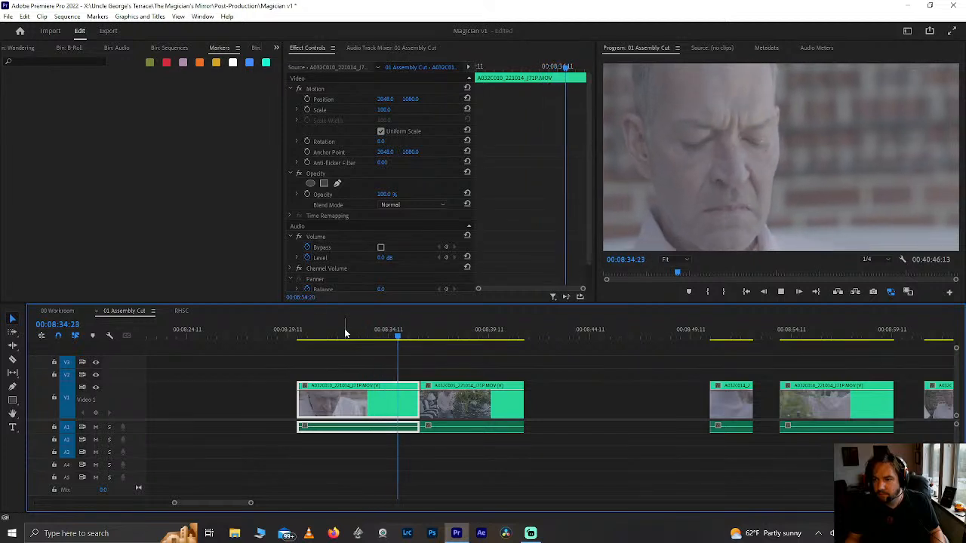
{"action": "key", "text": "space"}
{"action": "key", "text": "shift+Left"}
{"action": "key", "text": "shift+Left"}
{"action": "key", "text": "shift+Left"}
{"action": "key", "text": "shift+Left"}
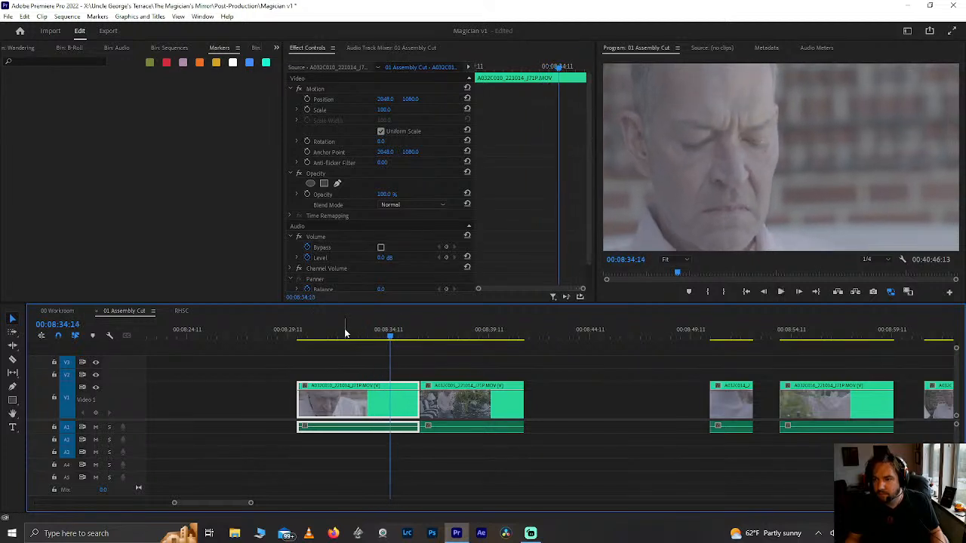
{"action": "key", "text": "space"}
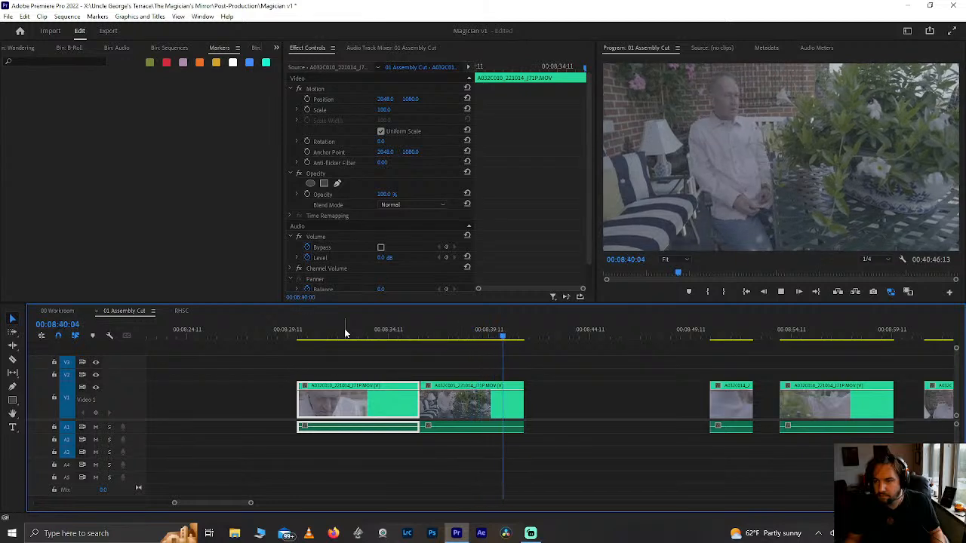
{"action": "key", "text": "space"}
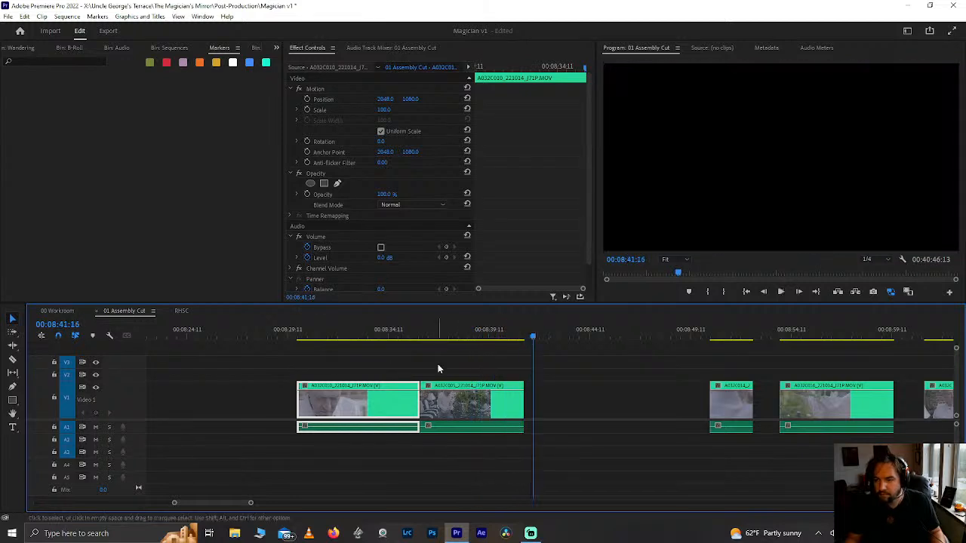
{"action": "left_click", "coordinate": [446, 334]}
{"action": "key", "text": "ctrl+s"}
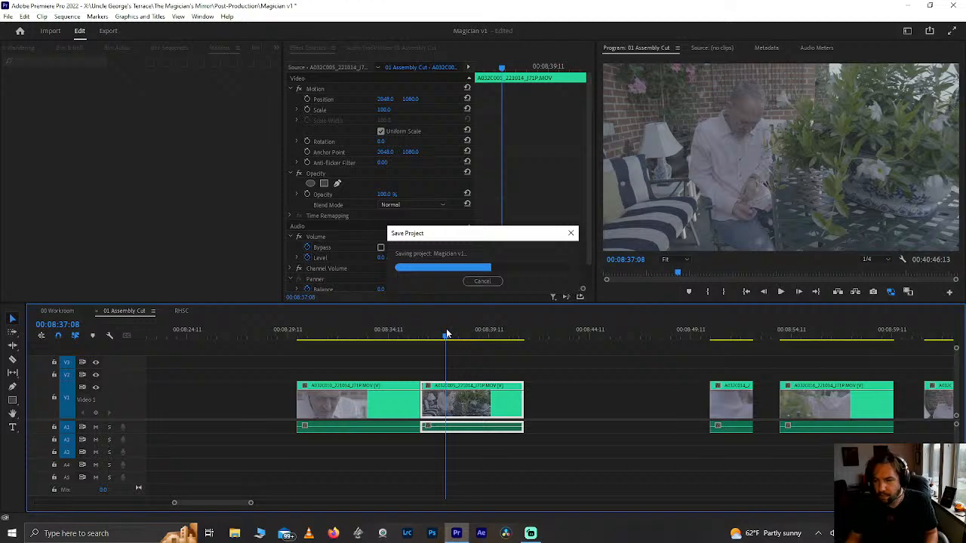
Step: Find the long A032C006 clip further along the sequence and review its action around 00:12:25 and 00:12:14
{"action": "scroll", "coordinate": [446, 334], "scroll_direction": "down", "scroll_amount": 5}
{"action": "scroll", "coordinate": [446, 335], "scroll_direction": "down", "scroll_amount": 2}
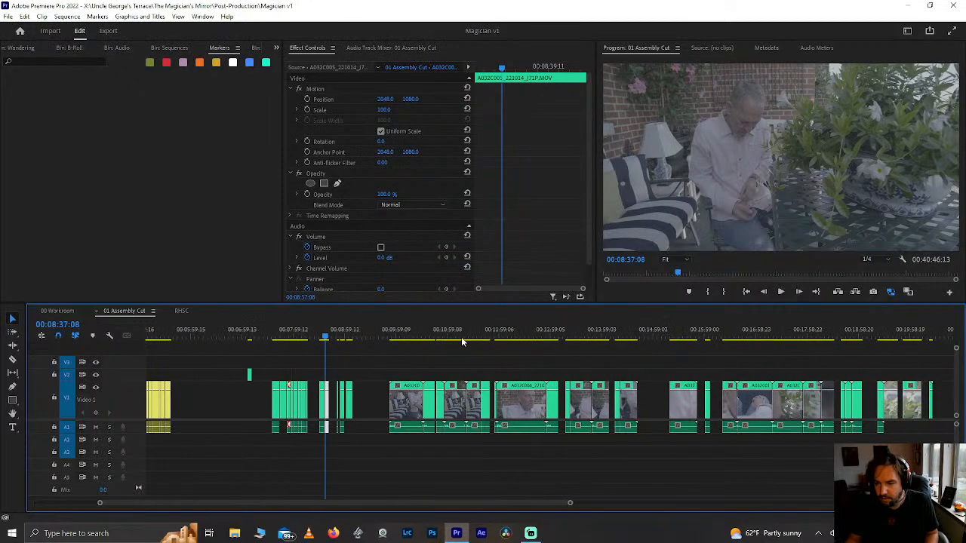
{"action": "left_click", "coordinate": [522, 334]}
{"action": "scroll", "coordinate": [522, 334], "scroll_direction": "up", "scroll_amount": 3}
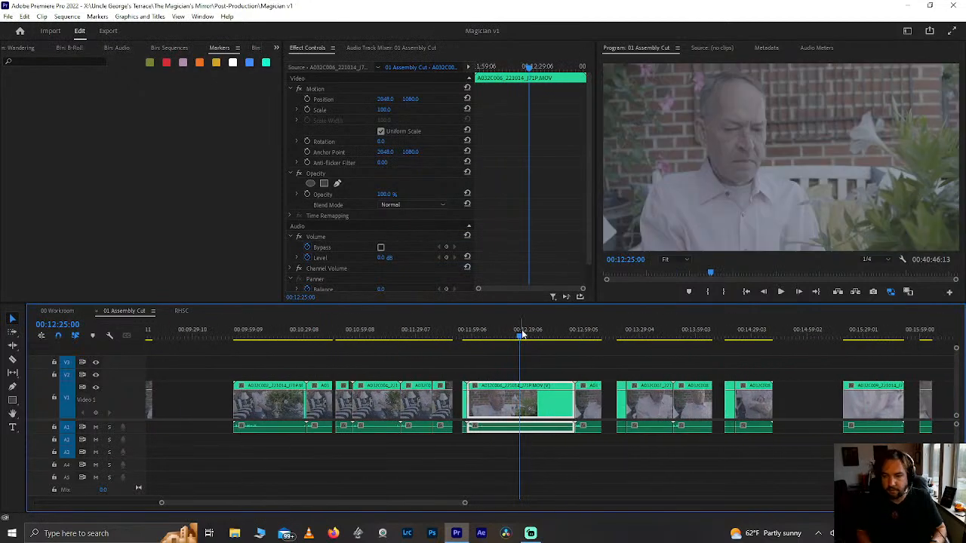
{"action": "key", "text": "space"}
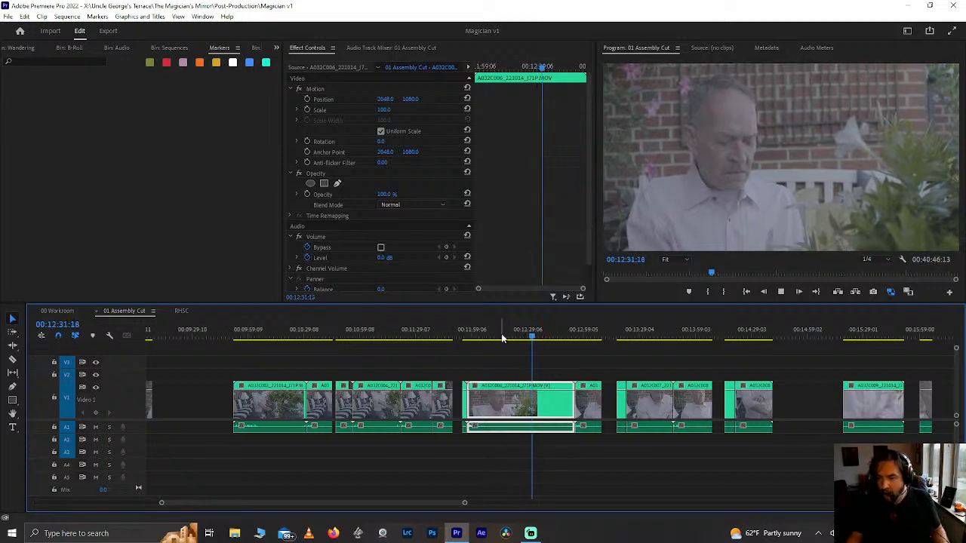
{"action": "left_click", "coordinate": [502, 338]}
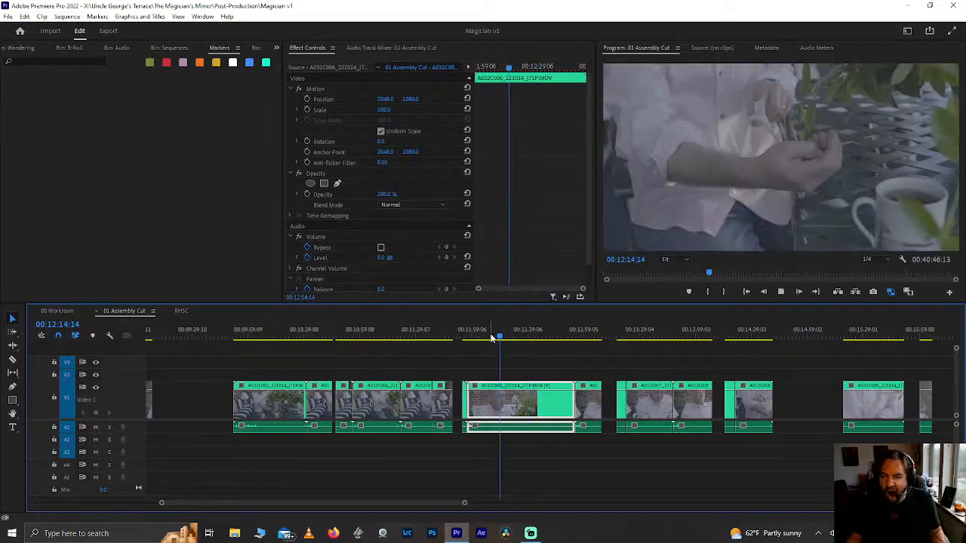
{"action": "key", "text": "space"}
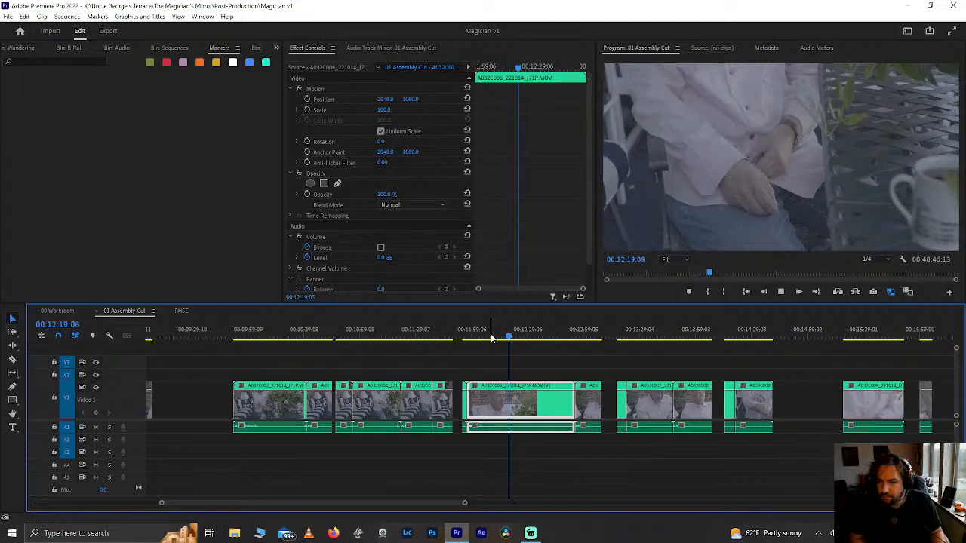
{"action": "key", "text": "space"}
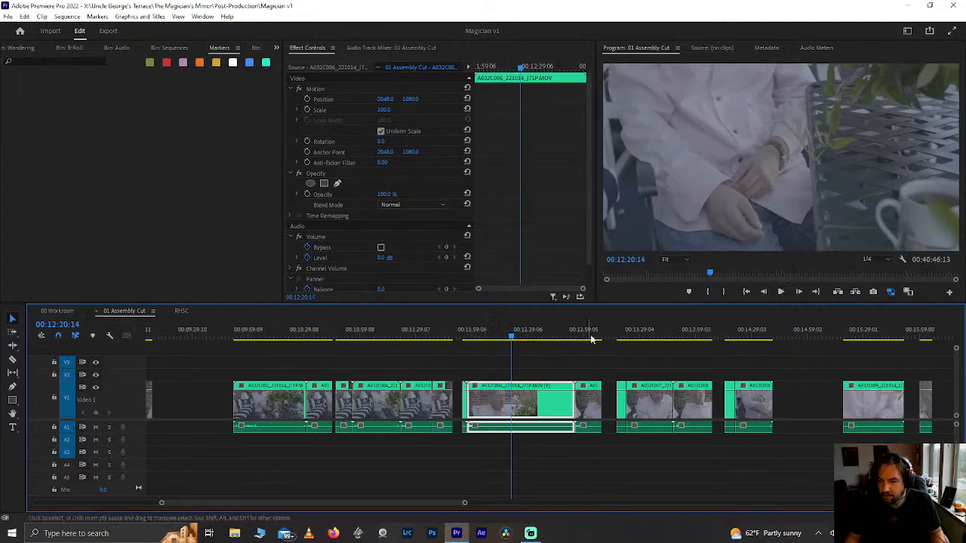
Step: Review the two adjoining A032C007 clips after the gap, around 00:13:30 and 00:13:20
{"action": "left_click", "coordinate": [640, 332]}
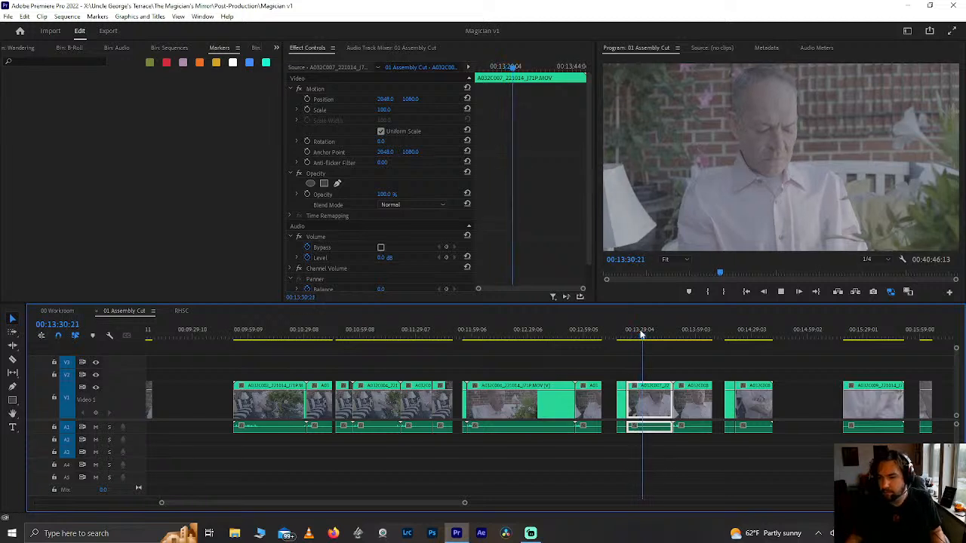
{"action": "left_click", "coordinate": [619, 337]}
{"action": "key", "text": "space"}
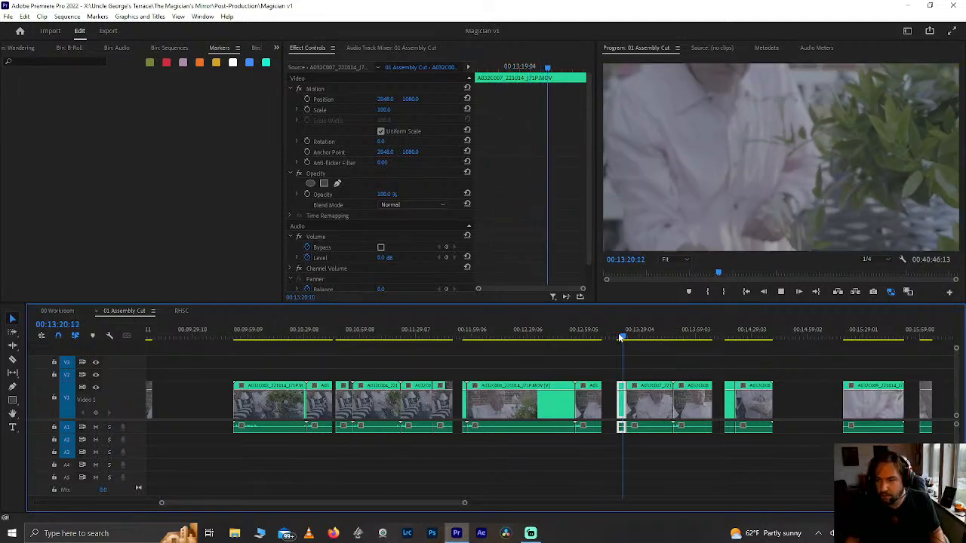
{"action": "key", "text": "space"}
{"action": "scroll", "coordinate": [690, 435], "scroll_direction": "up", "scroll_amount": 4}
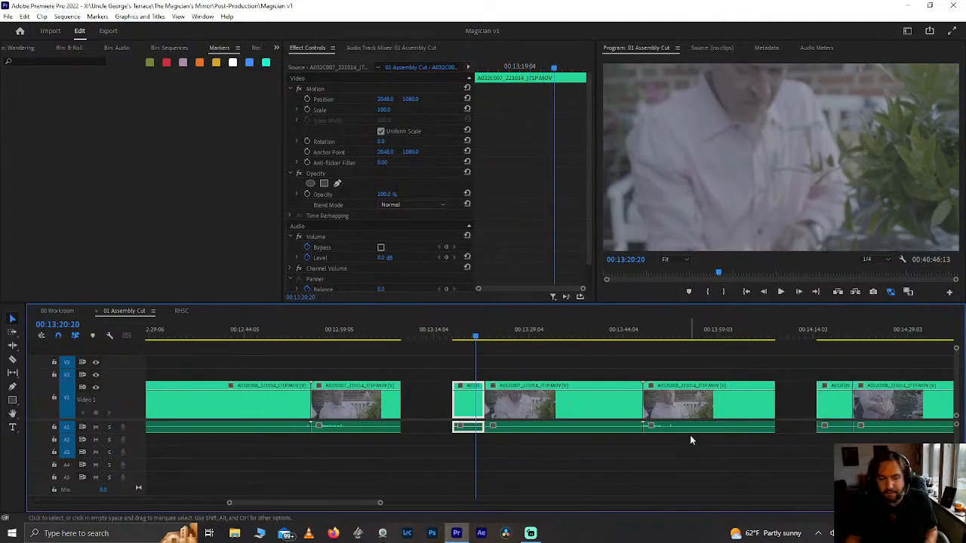
{"action": "left_click", "coordinate": [453, 338]}
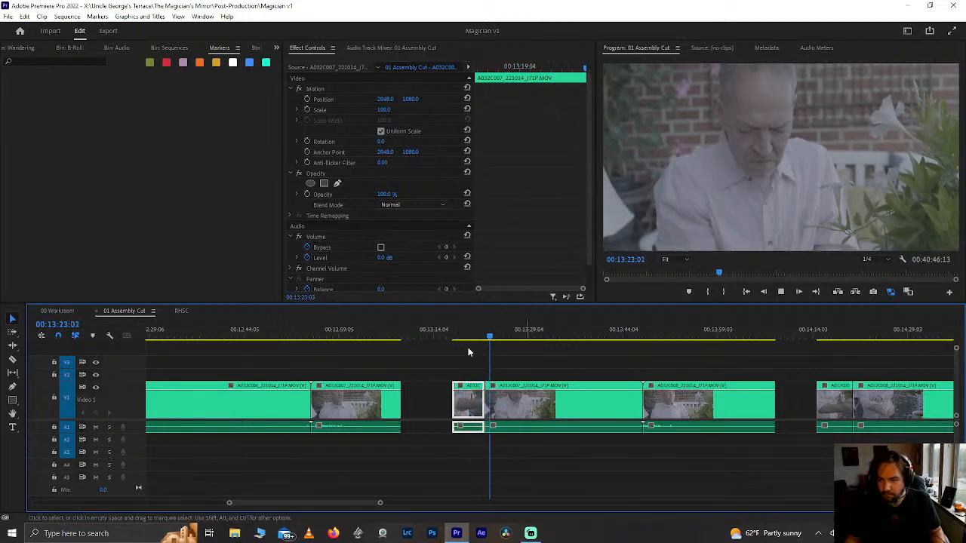
Step: Review the A032C008 clips around 00:13:53 and 00:14:20, and the A032C007 clip at 00:13:00
{"action": "left_click", "coordinate": [686, 329]}
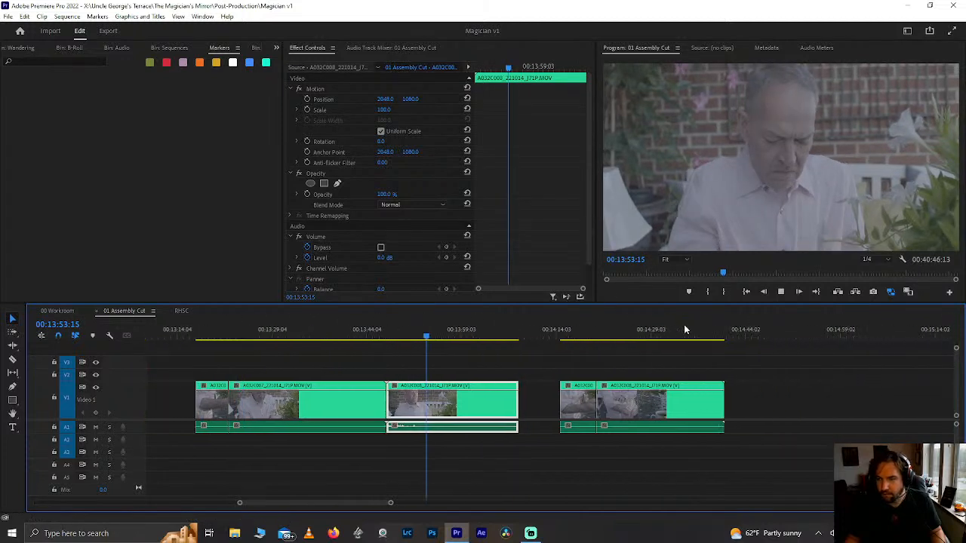
{"action": "left_click", "coordinate": [574, 337]}
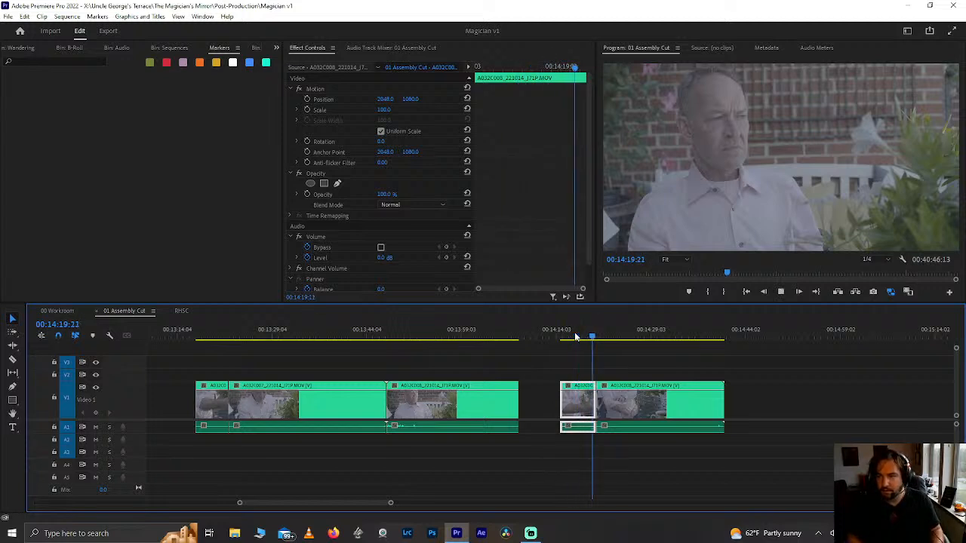
{"action": "left_click", "coordinate": [569, 337]}
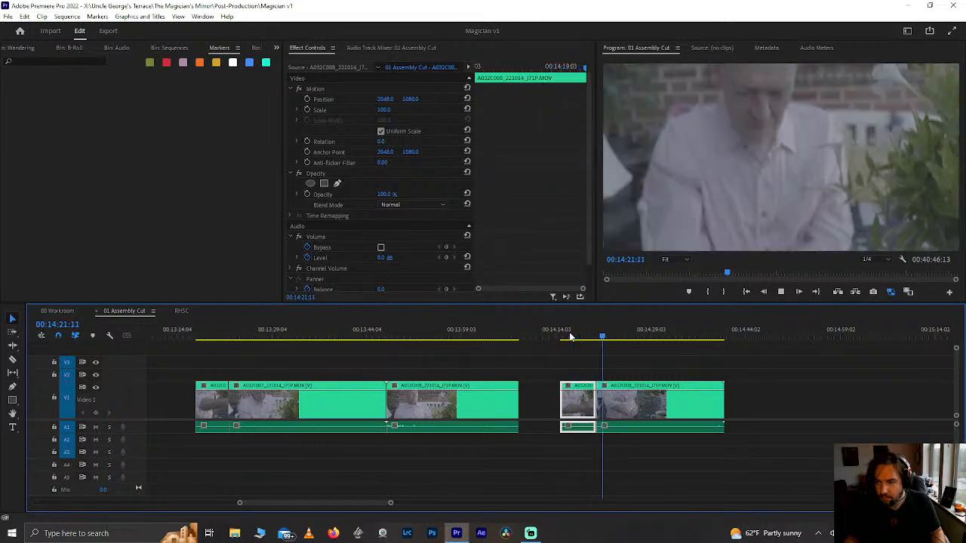
{"action": "left_click", "coordinate": [592, 386]}
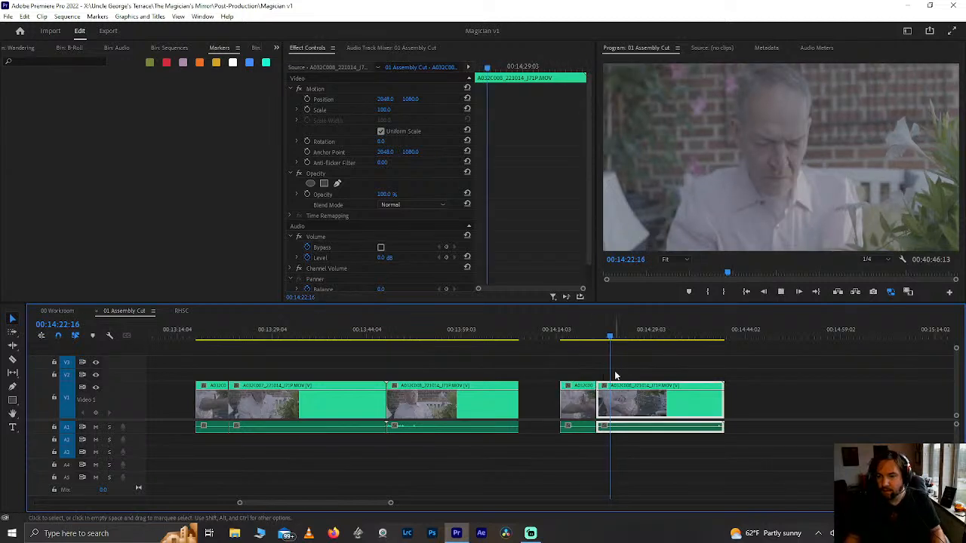
{"action": "key", "text": "space"}
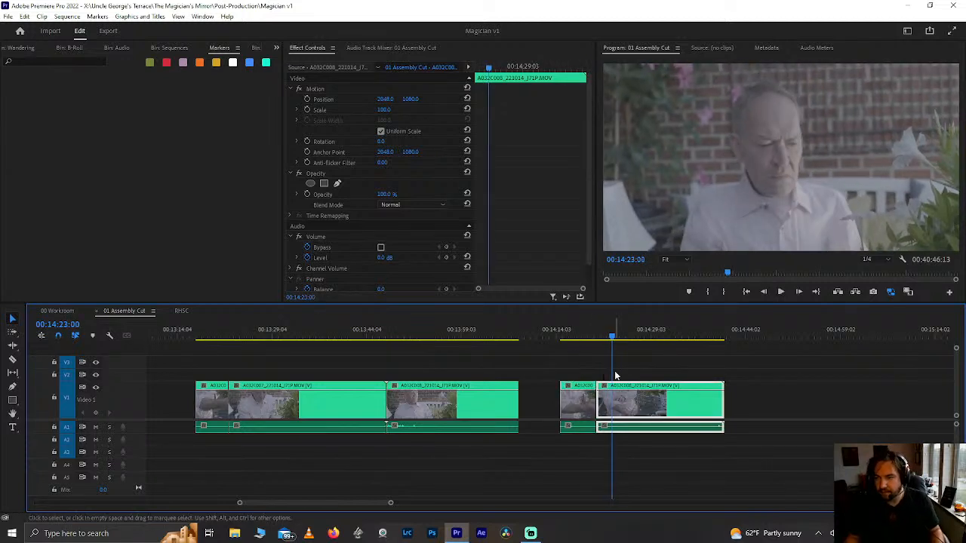
{"action": "scroll", "coordinate": [615, 372], "scroll_direction": "down", "scroll_amount": 1}
{"action": "scroll", "coordinate": [615, 373], "scroll_direction": "up", "scroll_amount": 3}
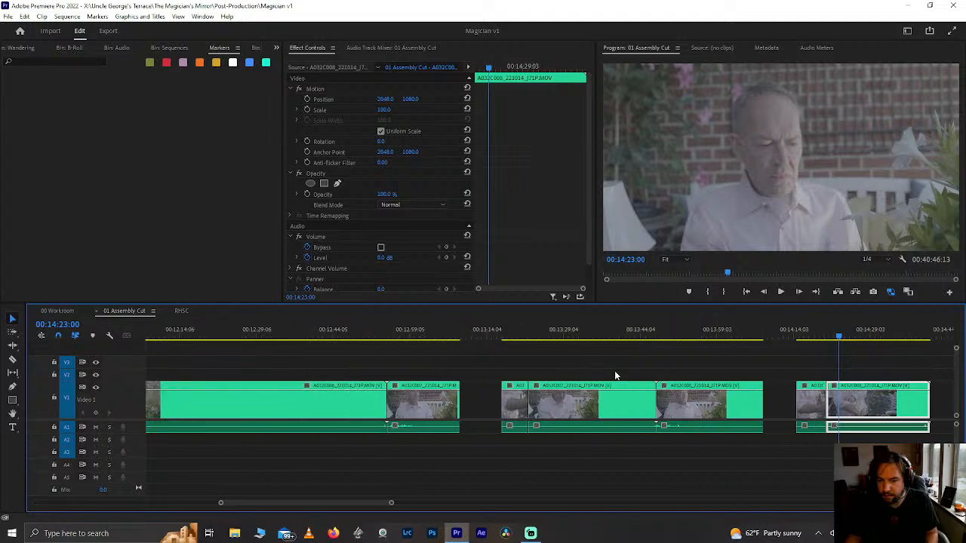
{"action": "left_click", "coordinate": [415, 330]}
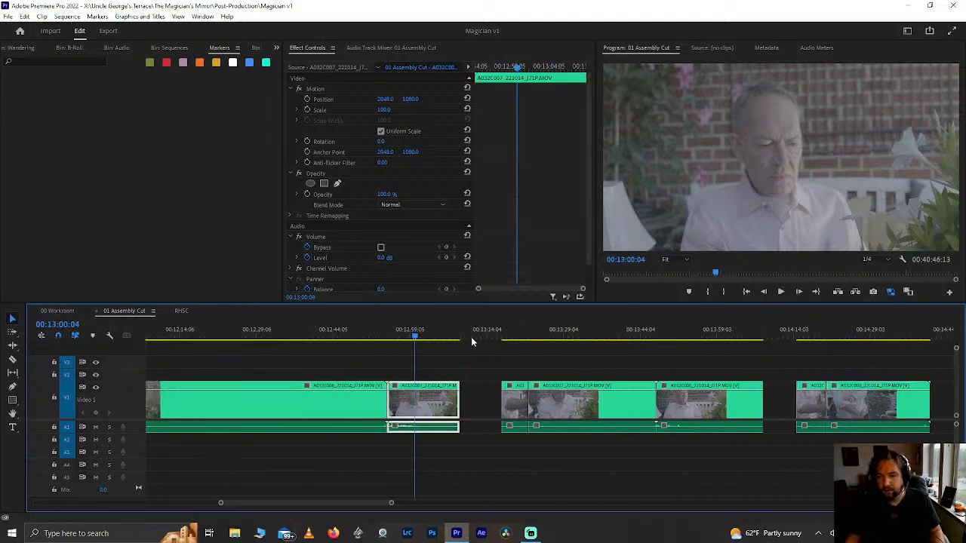
{"action": "key", "text": "space"}
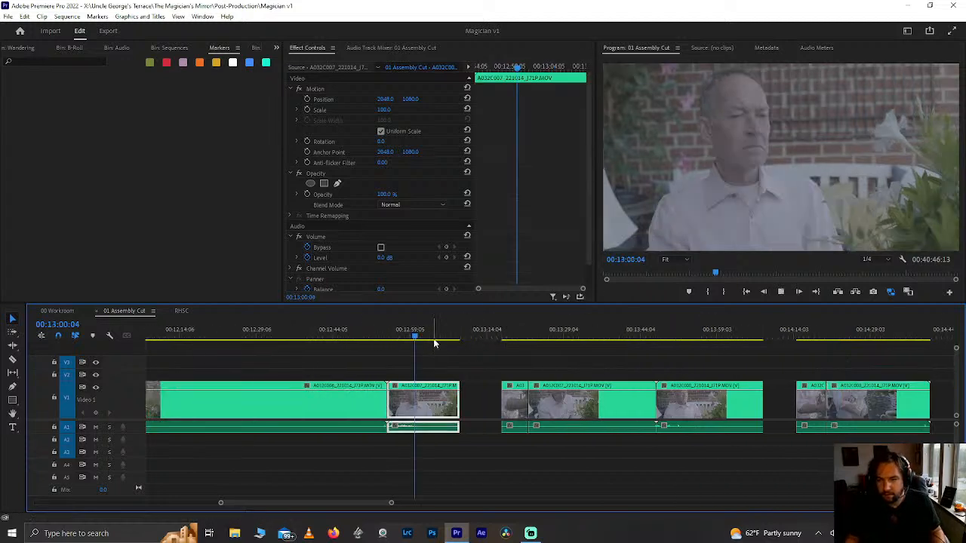
{"action": "scroll", "coordinate": [434, 344], "scroll_direction": "up", "scroll_amount": 3}
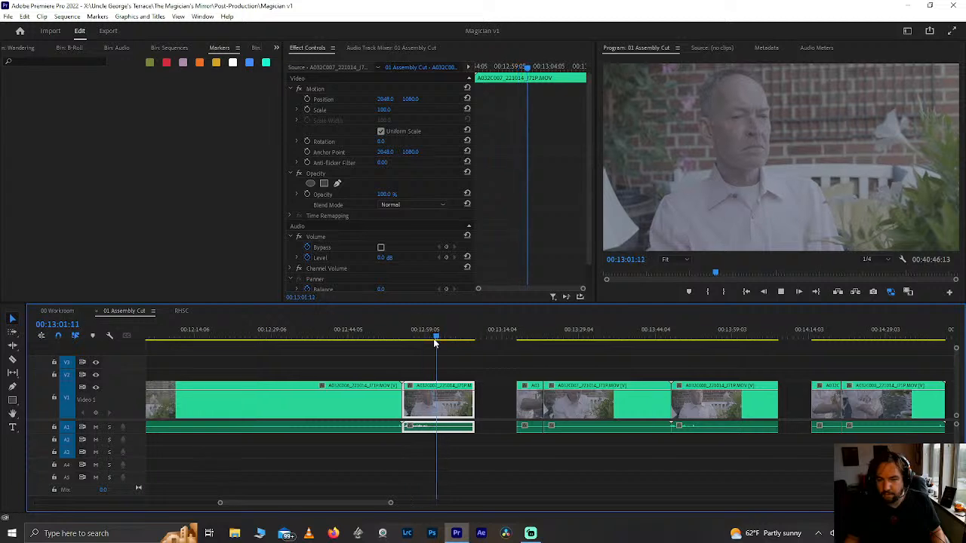
Step: Split the long A032C006 clip at 00:12:19:17, after the hands come to rest in the lap, and save the project
{"action": "left_click", "coordinate": [385, 336]}
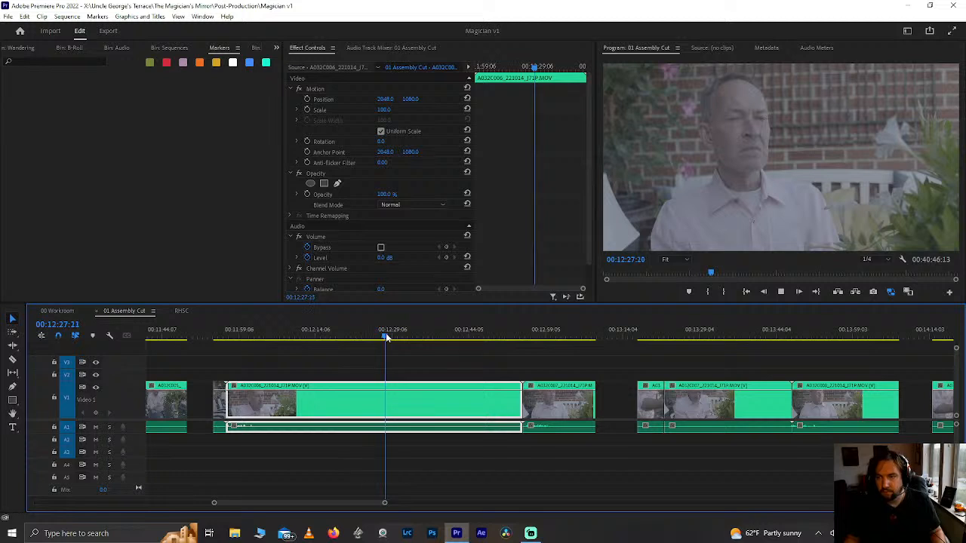
{"action": "left_click", "coordinate": [313, 334]}
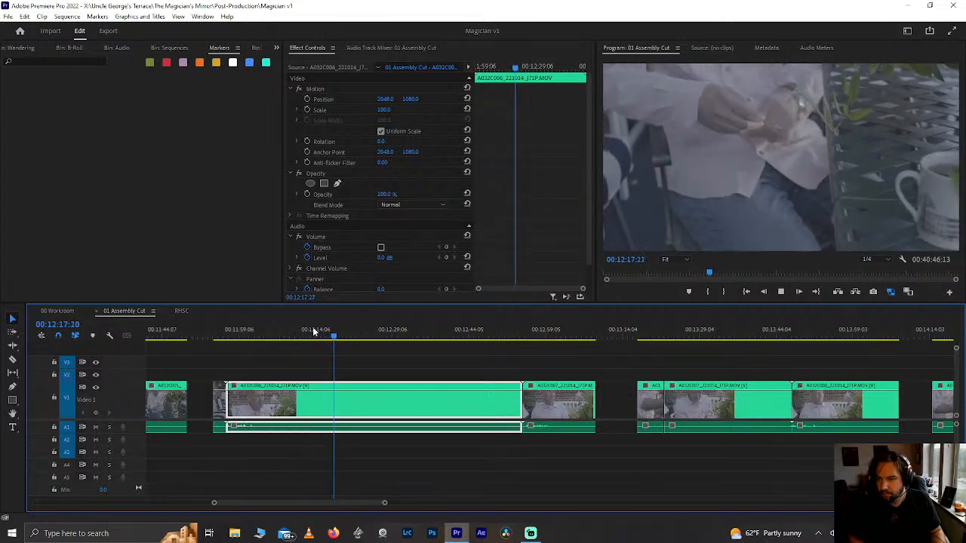
{"action": "key", "text": "space"}
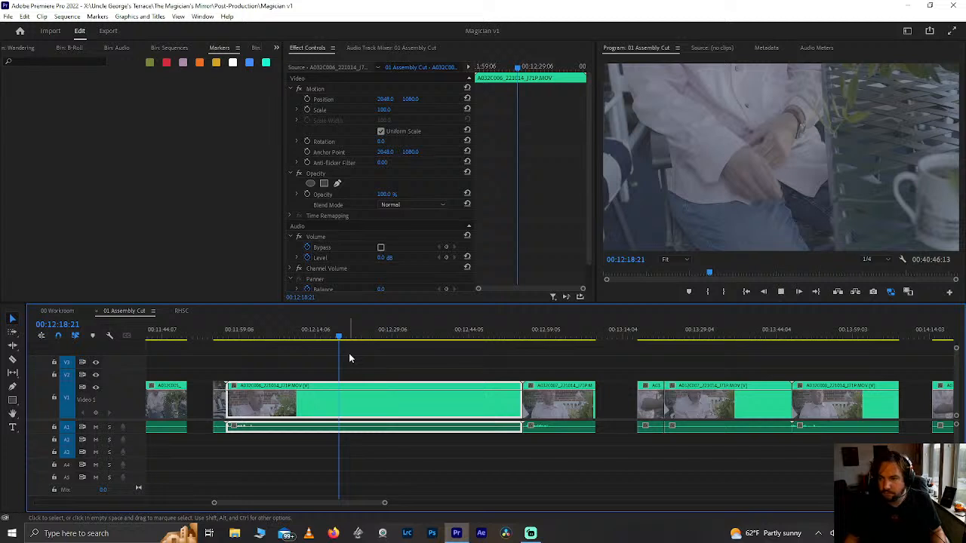
{"action": "key", "text": "space"}
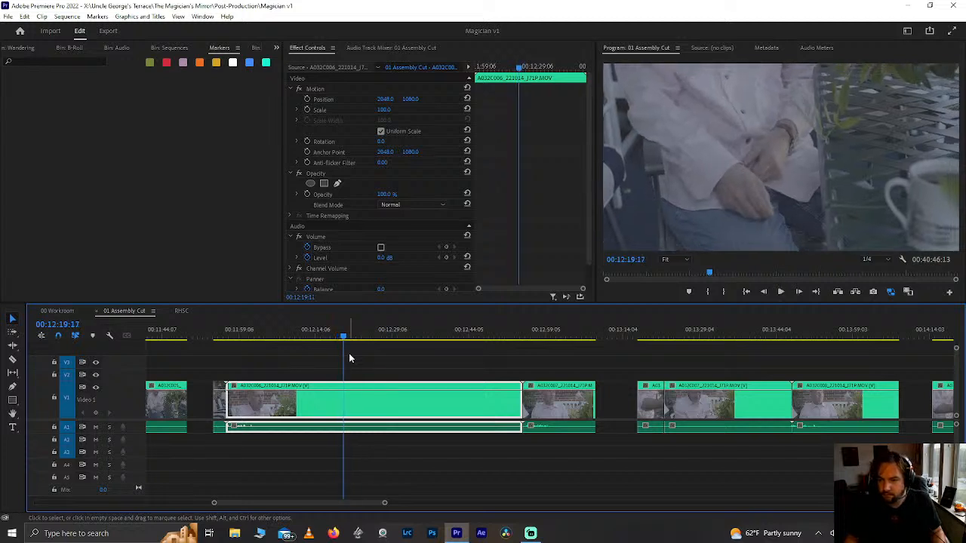
{"action": "key", "text": "ctrl+k"}
{"action": "left_click_drag", "start_coordinate": [257, 329], "coordinate": [288, 330]}
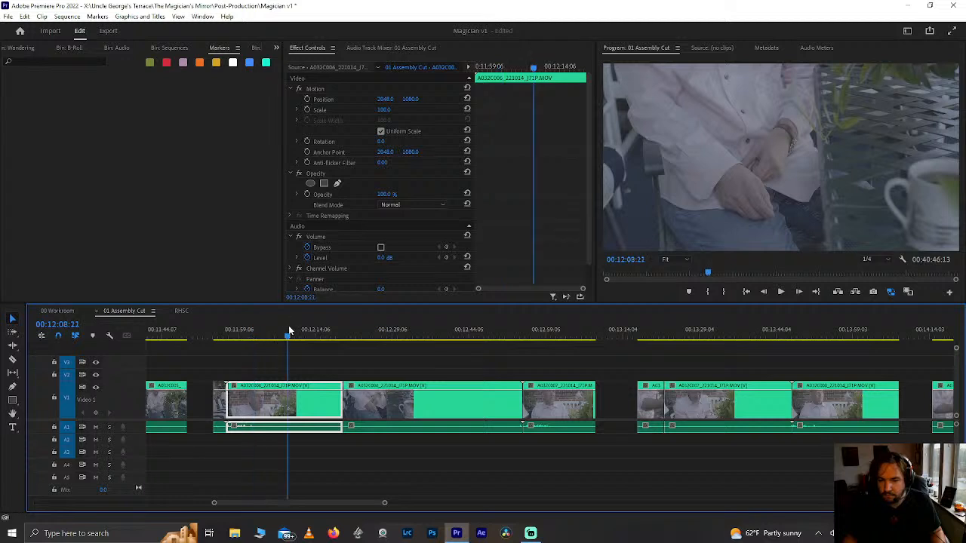
{"action": "key", "text": "ctrl+s"}
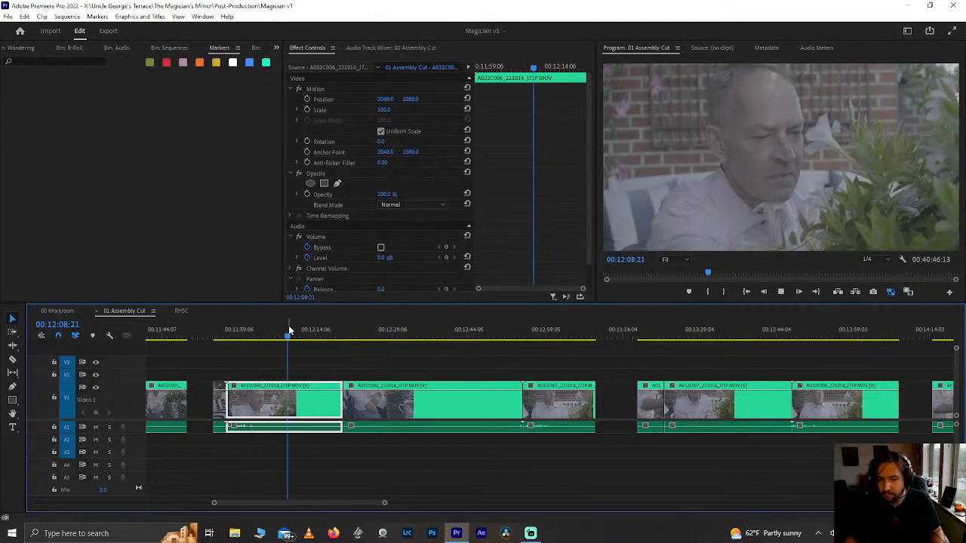
Step: Review the hand action in the selected A032C006 clip up to 00:12:15:17, and step back frame by frame to 00:12:14:17
{"action": "key", "text": "space"}
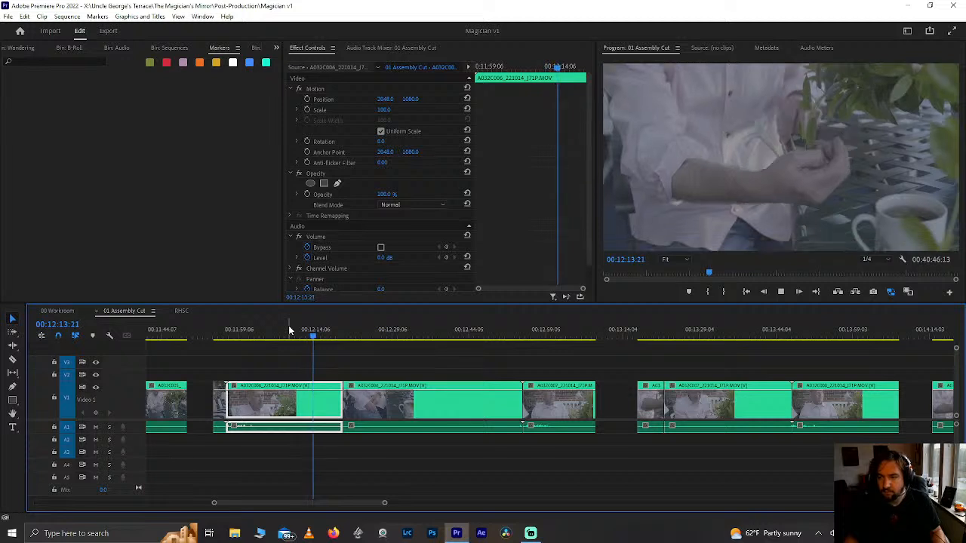
{"action": "key", "text": "space"}
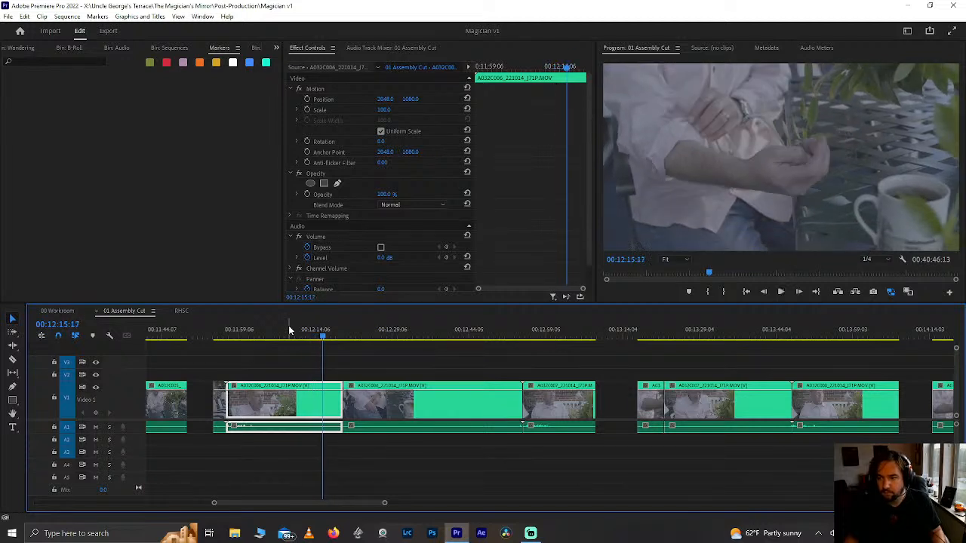
{"action": "key", "text": "Left"}
{"action": "key", "text": "Left"}
{"action": "key", "text": "Left"}
{"action": "key", "text": "Left"}
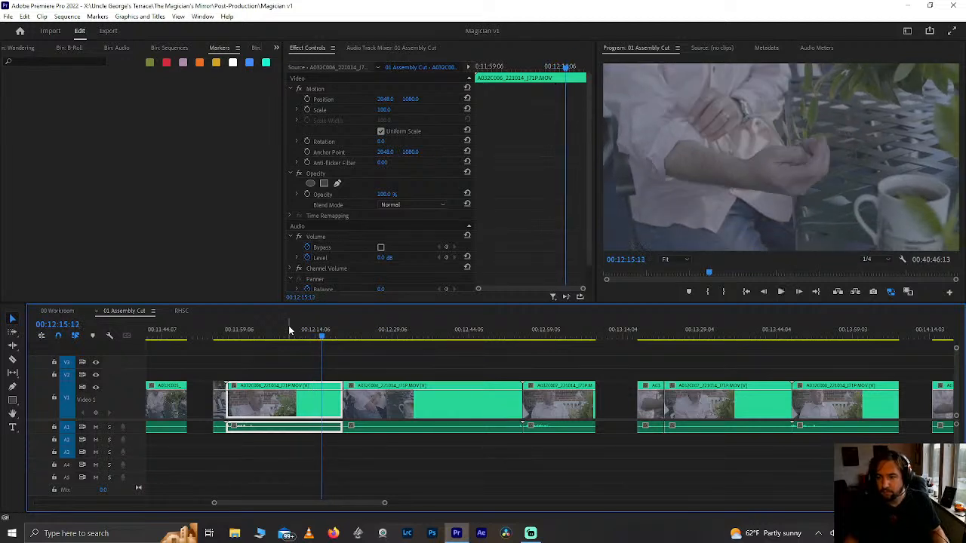
{"action": "key", "text": "Left"}
{"action": "key", "text": "Left"}
{"action": "key", "text": "Left"}
{"action": "key", "text": "Left"}
{"action": "key", "text": "Left"}
{"action": "key", "text": "Left"}
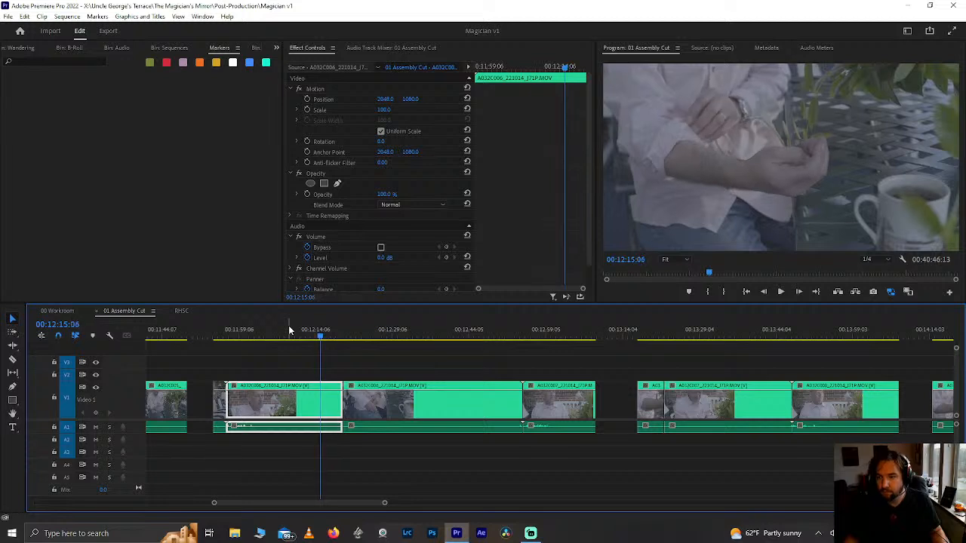
{"action": "key", "text": "Left"}
{"action": "key", "text": "Left"}
{"action": "key", "text": "Left"}
{"action": "key", "text": "Left"}
{"action": "key", "text": "Left"}
{"action": "key", "text": "Left"}
{"action": "key", "text": "Left"}
{"action": "key", "text": "Left"}
{"action": "key", "text": "Left"}
{"action": "key", "text": "Left"}
{"action": "key", "text": "Left"}
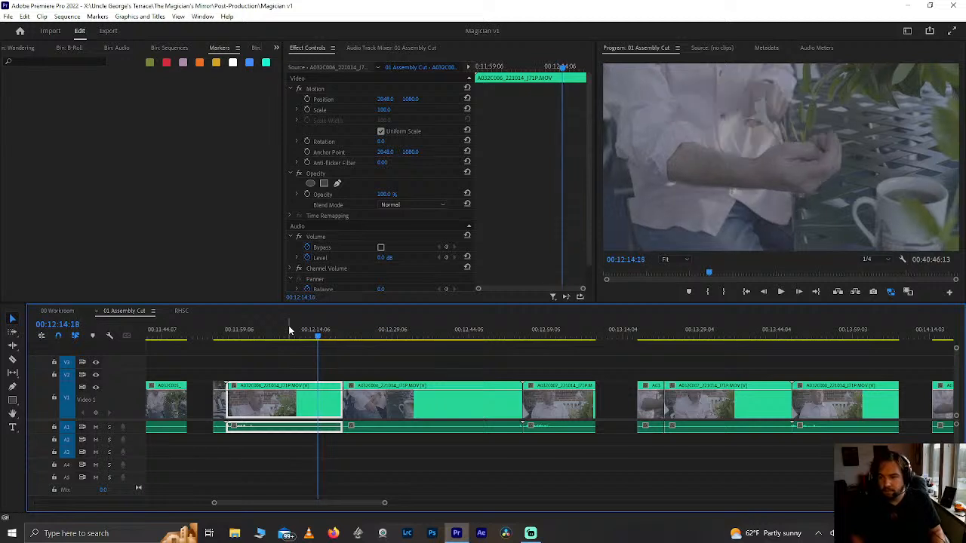
{"action": "key", "text": "Left"}
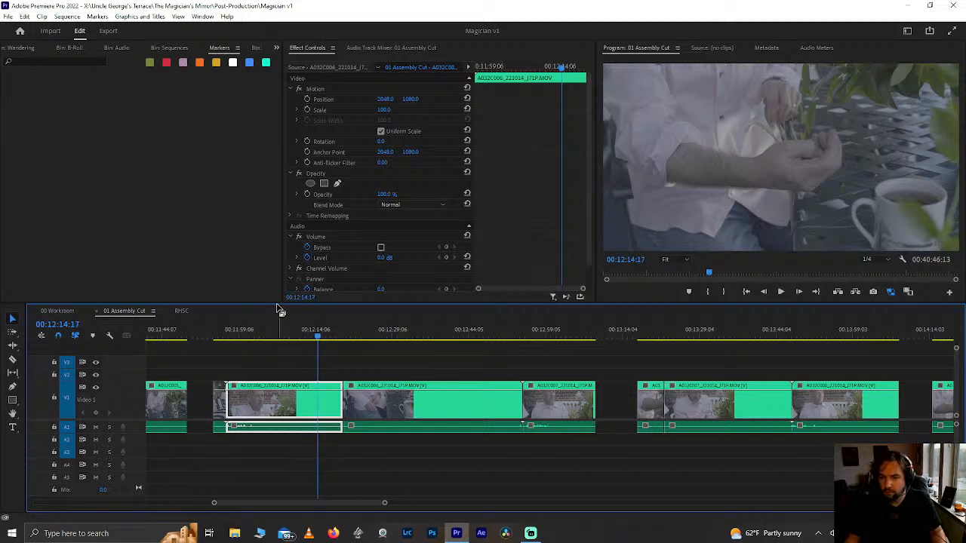
Step: Open the Bruise bin inside Footage, check the proxy options of clip A032C002, and look over the bin's remaining clips
{"action": "left_click", "coordinate": [275, 49]}
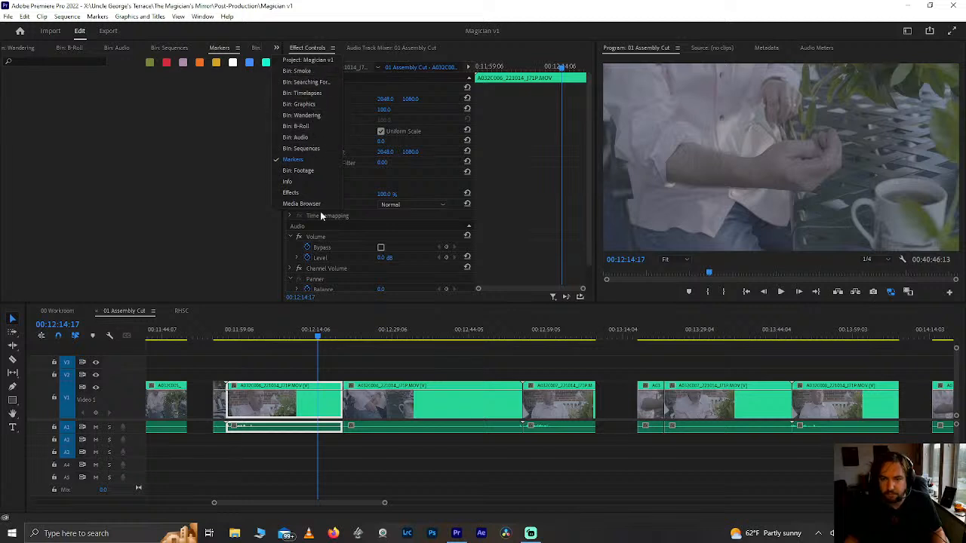
{"action": "left_click", "coordinate": [305, 172]}
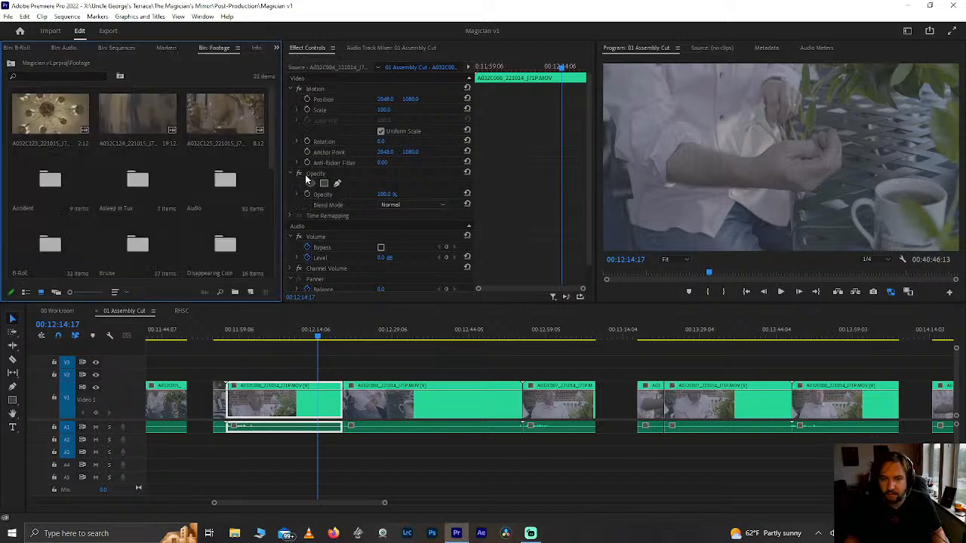
{"action": "left_click", "coordinate": [136, 195]}
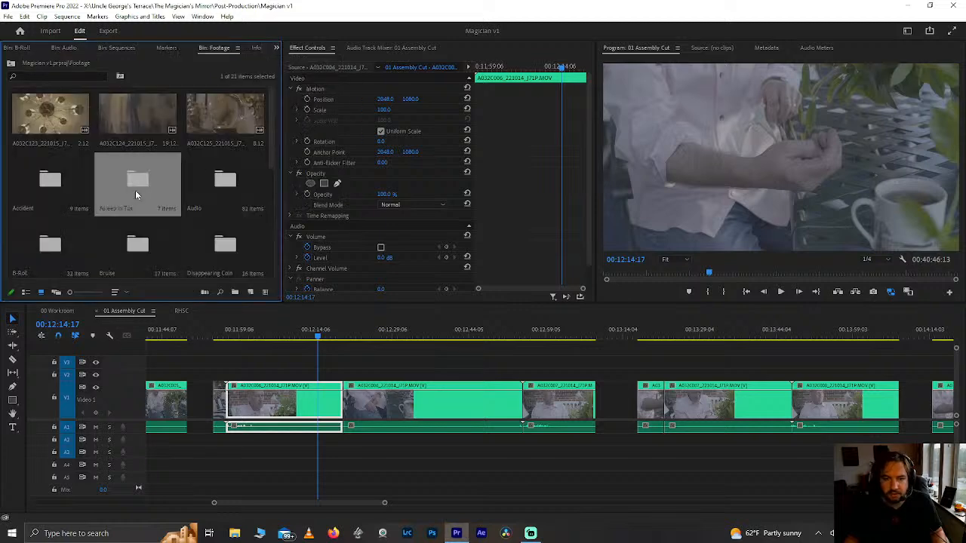
{"action": "double_click", "coordinate": [128, 248]}
{"action": "left_click", "coordinate": [127, 126]}
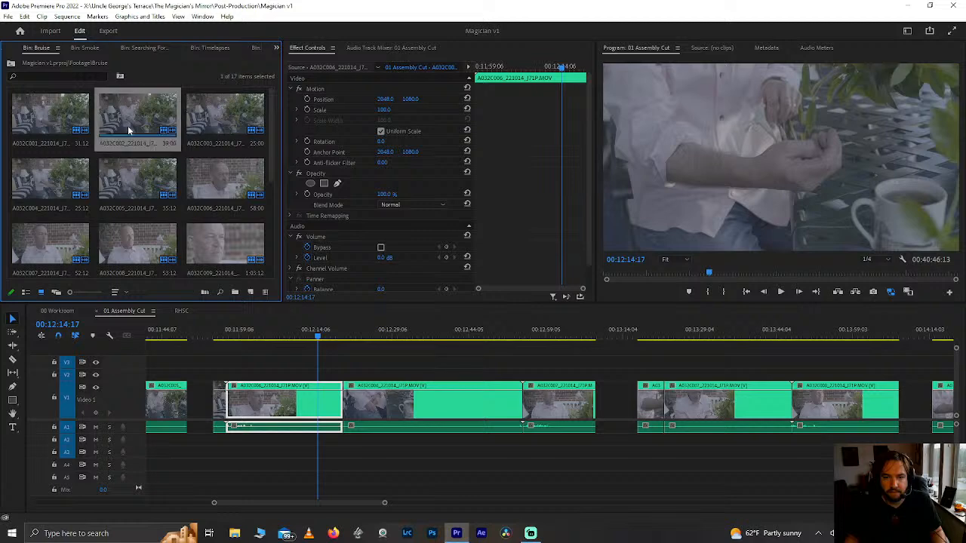
{"action": "right_click", "coordinate": [128, 125]}
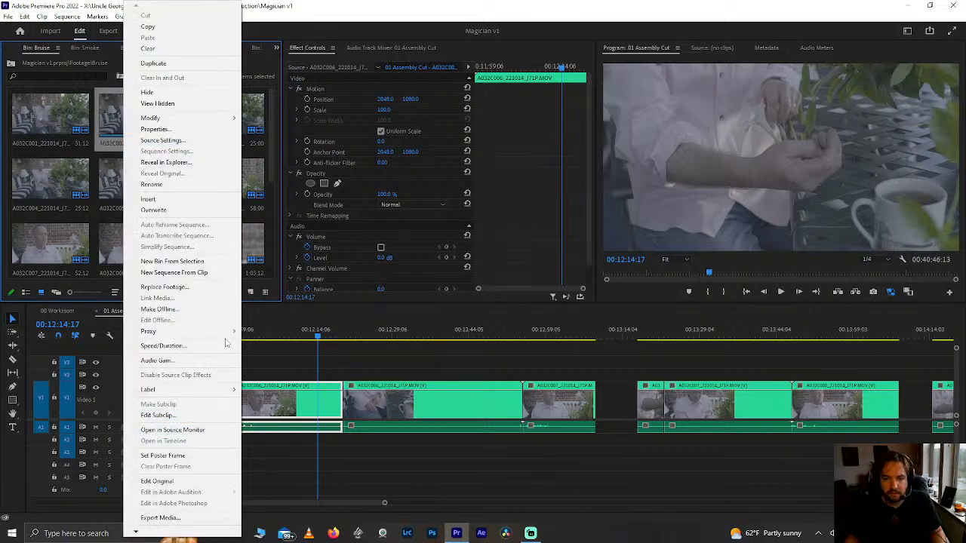
{"action": "mouse_move", "coordinate": [226, 333]}
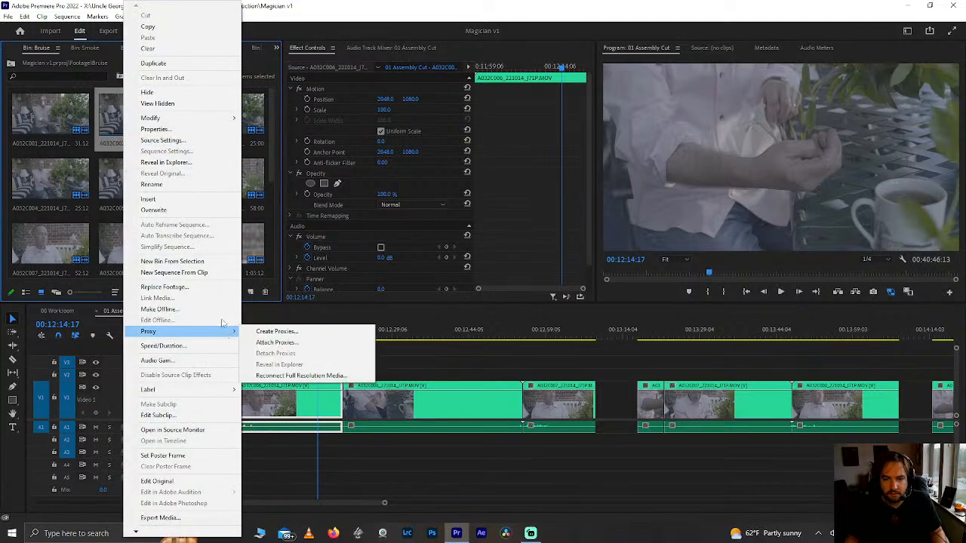
{"action": "left_click", "coordinate": [52, 125]}
{"action": "scroll", "coordinate": [106, 188], "scroll_direction": "down", "scroll_amount": 4}
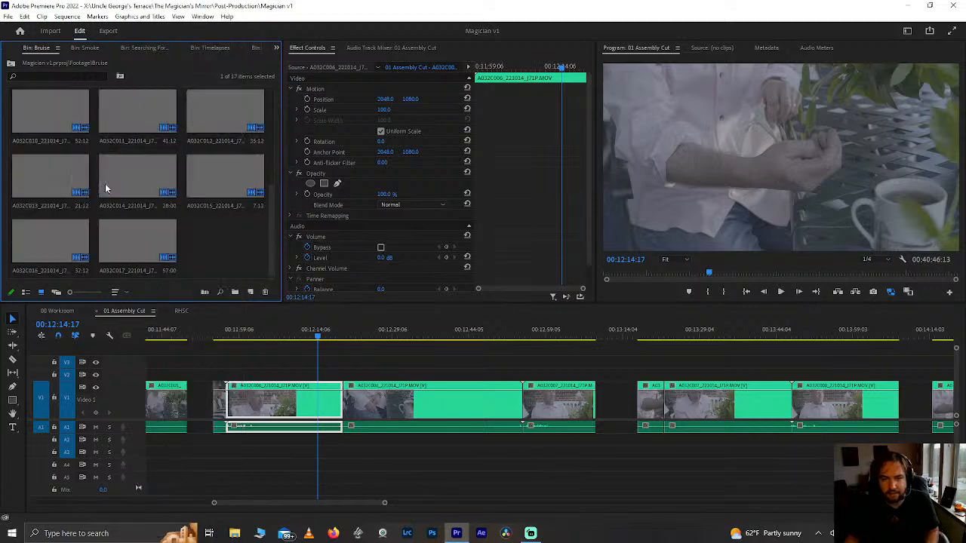
{"action": "scroll", "coordinate": [113, 242], "scroll_direction": "up", "scroll_amount": 4}
Step: Try to attach proxies to all clips in the Bruise bin from the Post-Production Proxies folder
{"action": "key", "text": "ctrl+a"}
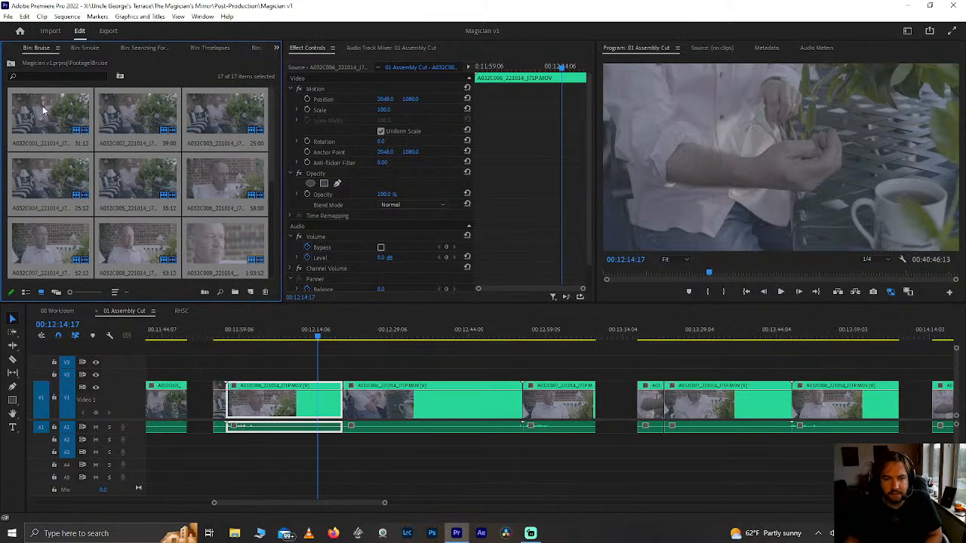
{"action": "right_click", "coordinate": [44, 114]}
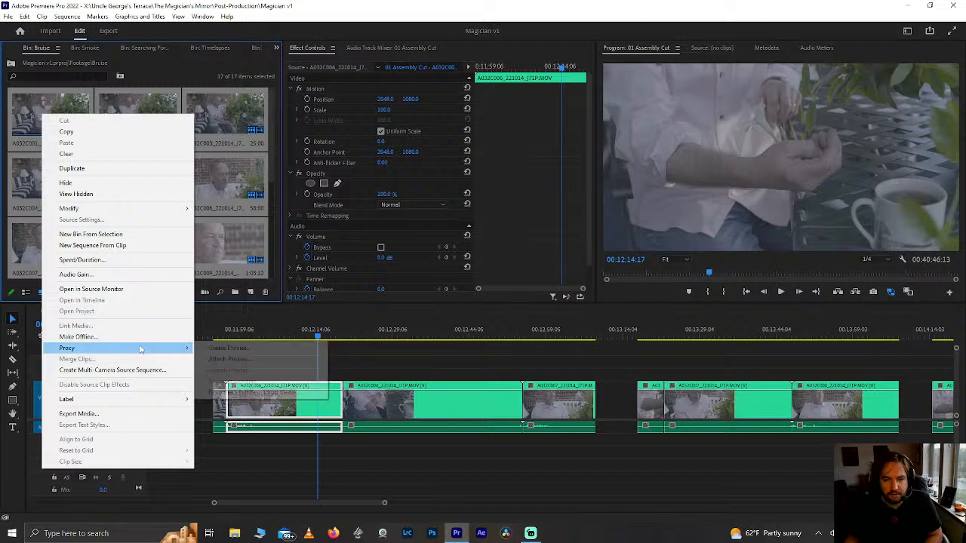
{"action": "mouse_move", "coordinate": [144, 347]}
{"action": "left_click", "coordinate": [214, 359]}
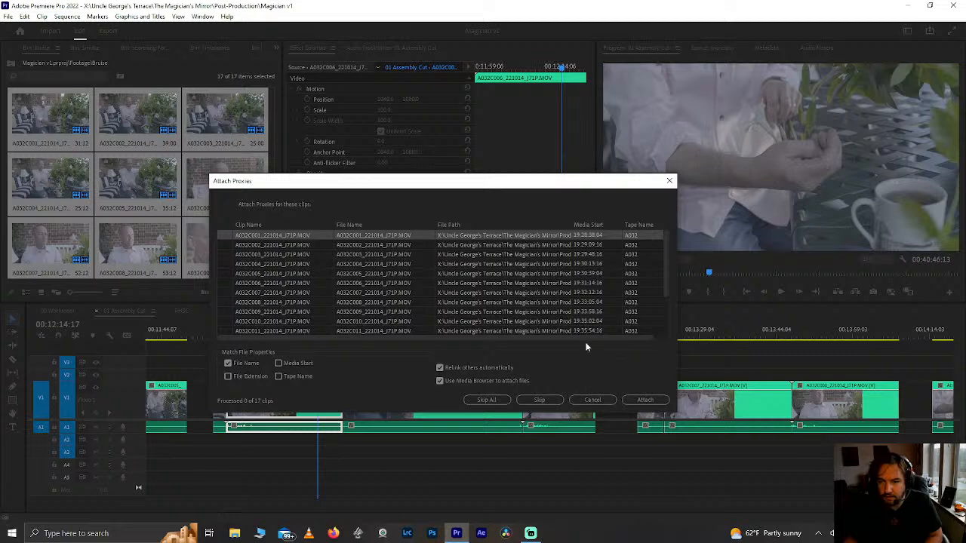
{"action": "left_click", "coordinate": [645, 400]}
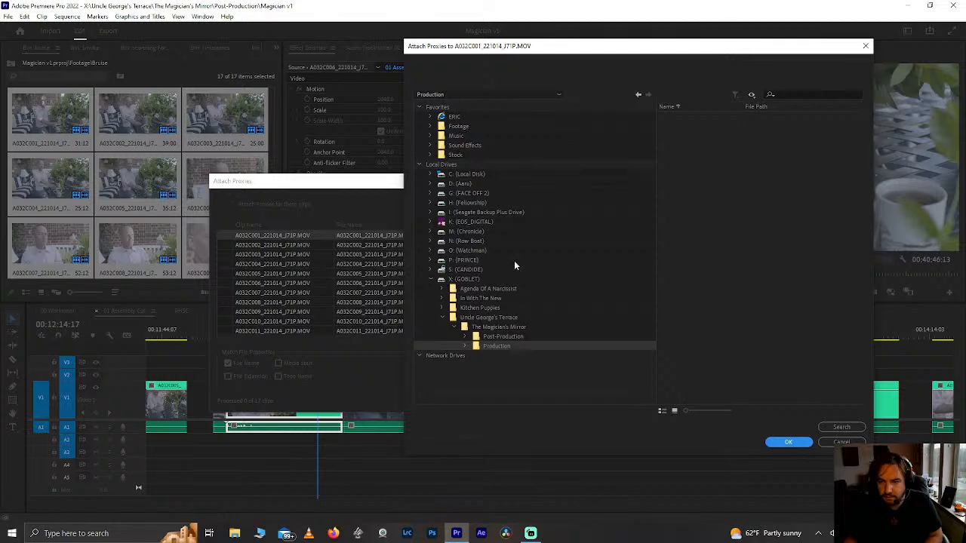
{"action": "left_click", "coordinate": [498, 336]}
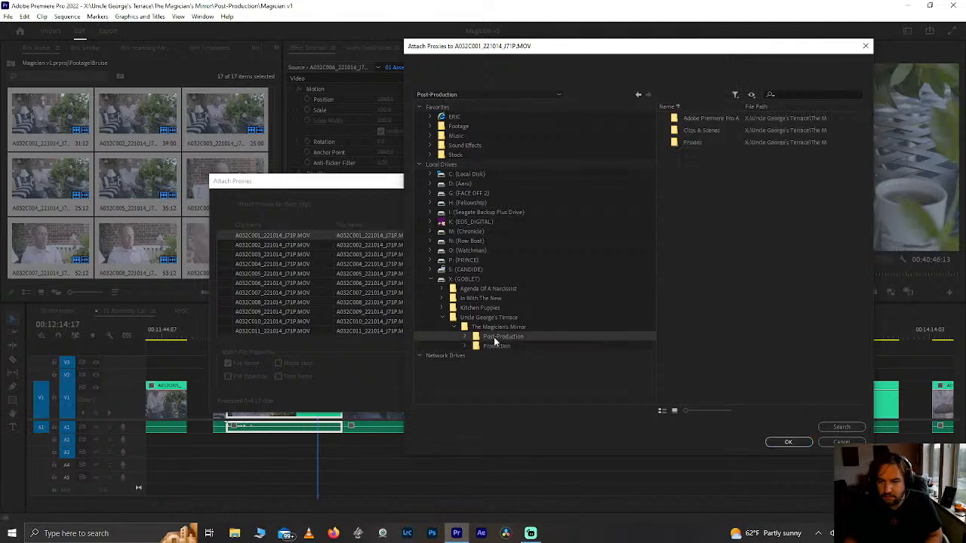
{"action": "double_click", "coordinate": [693, 142]}
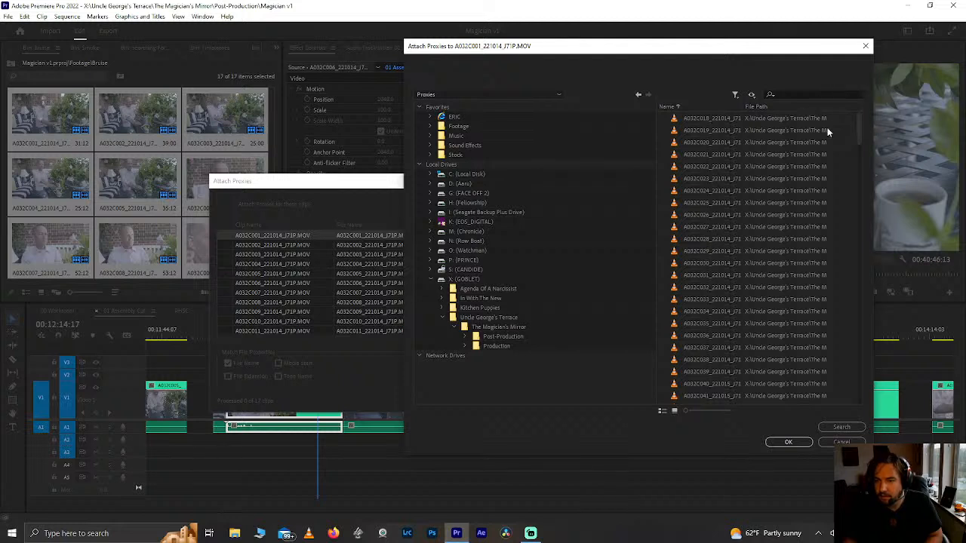
{"action": "left_click", "coordinate": [667, 106]}
{"action": "left_click_drag", "start_coordinate": [860, 127], "coordinate": [842, 98]}
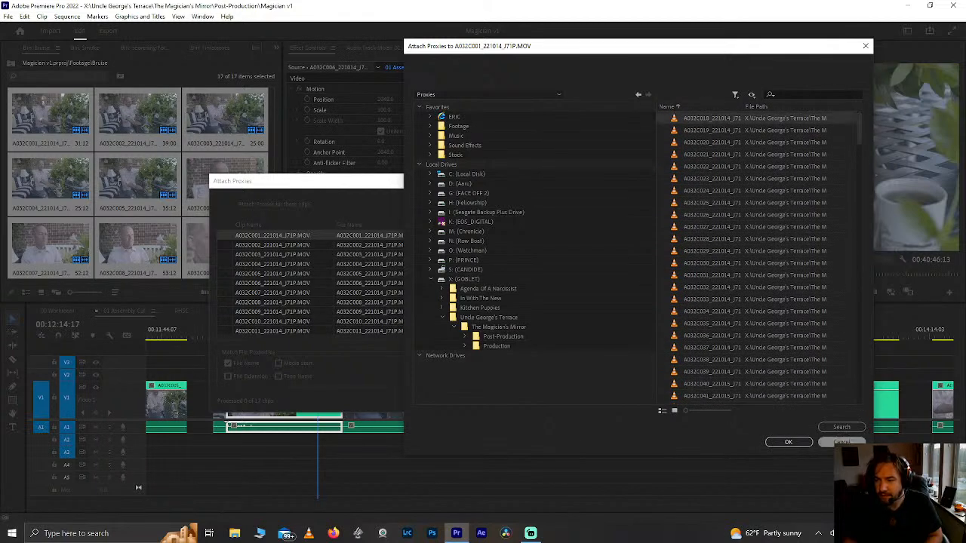
{"action": "left_click", "coordinate": [842, 442]}
{"action": "left_click", "coordinate": [594, 399]}
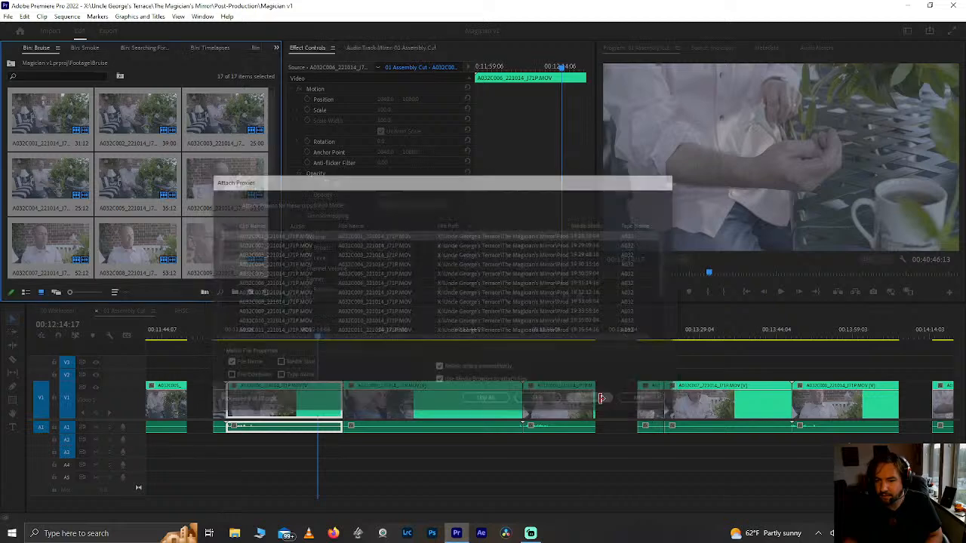
Step: Deselect the sequence clip and switch off proxy playback for the program view
{"action": "left_click", "coordinate": [323, 360]}
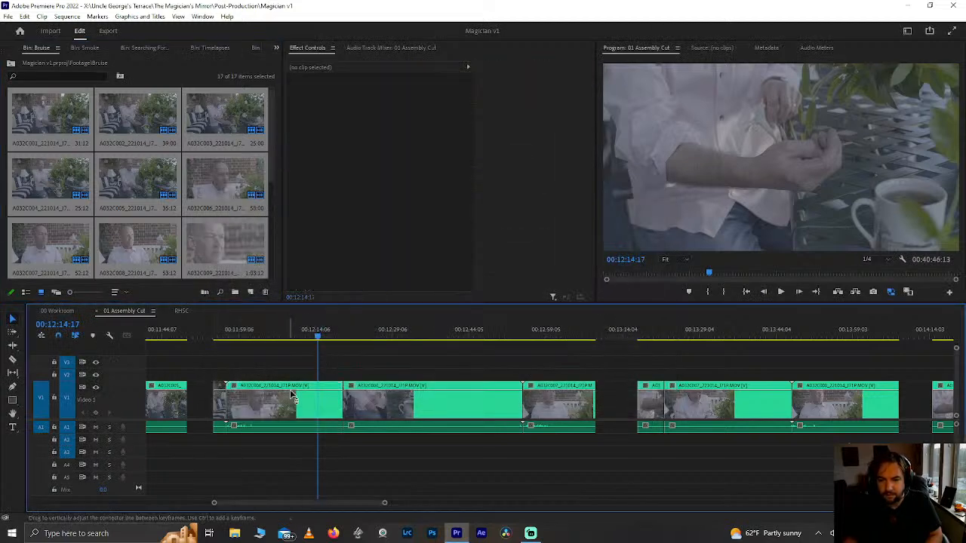
{"action": "left_click", "coordinate": [209, 237]}
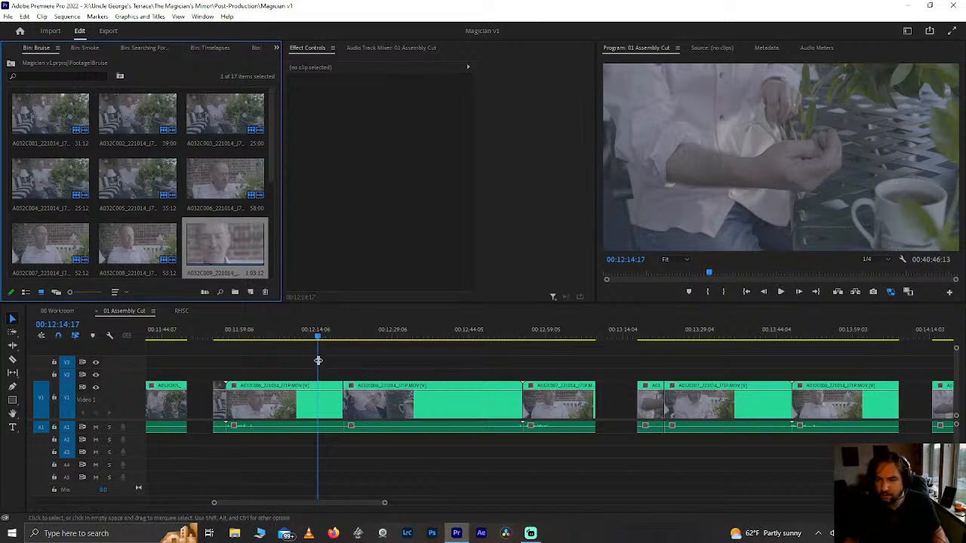
{"action": "left_click", "coordinate": [893, 294]}
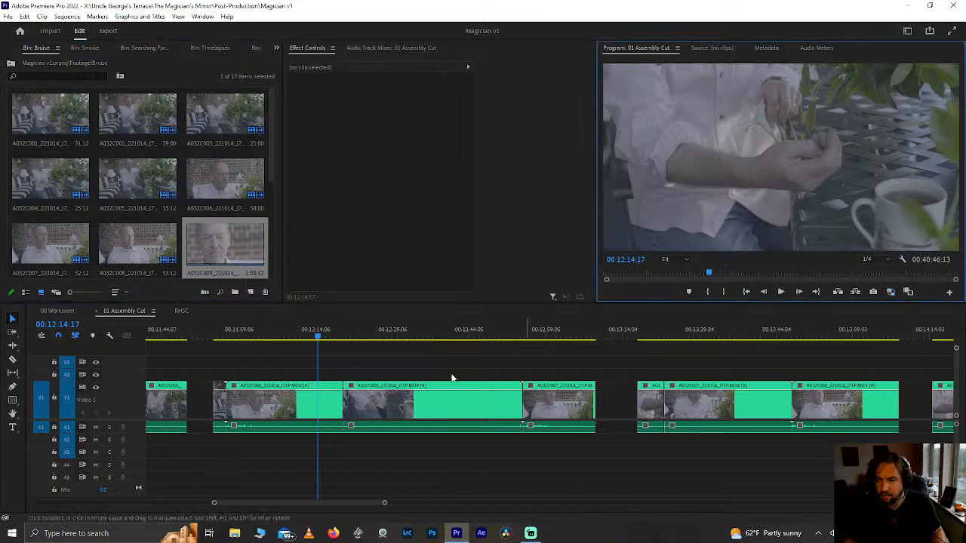
Step: Check the proxy options of clip A032C137 in the Accident bin and return to the Footage bin
{"action": "left_click", "coordinate": [10, 64]}
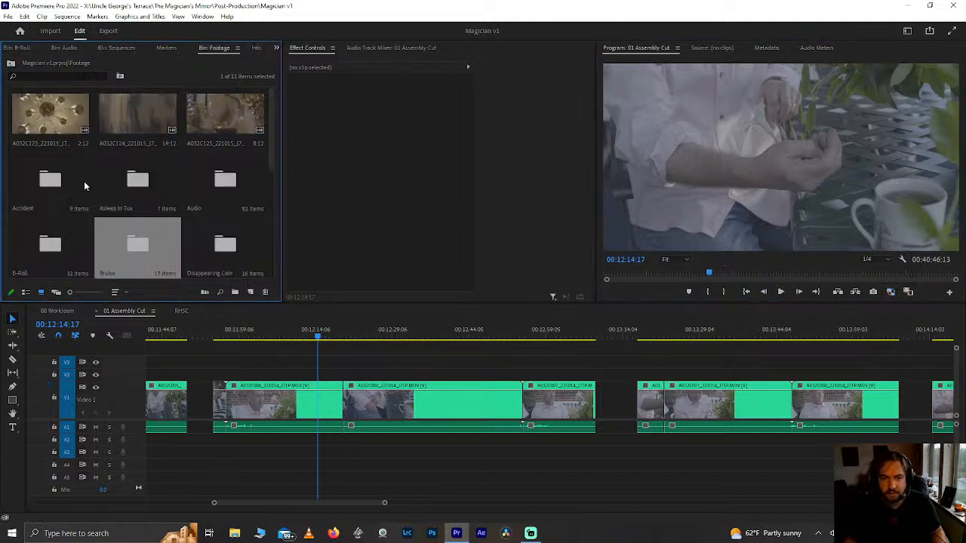
{"action": "double_click", "coordinate": [33, 191]}
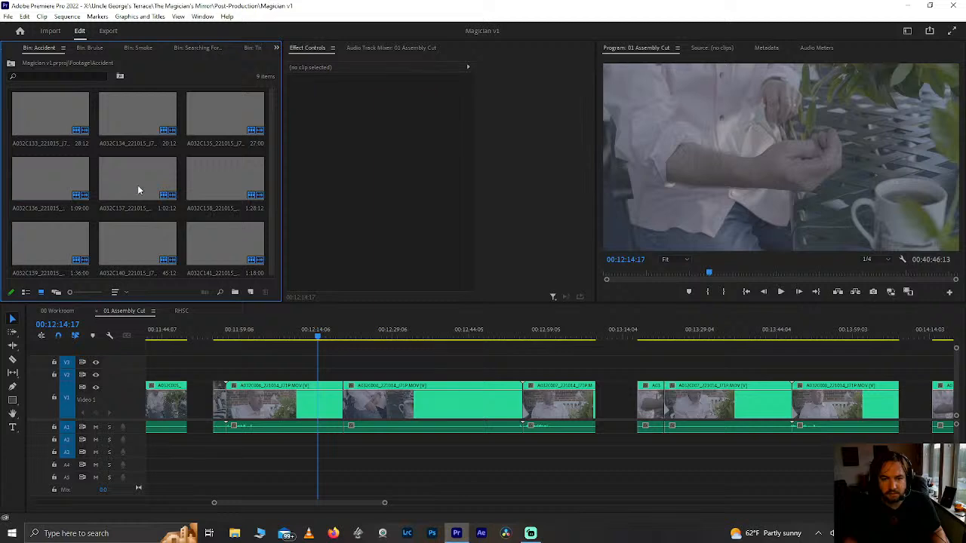
{"action": "right_click", "coordinate": [138, 185]}
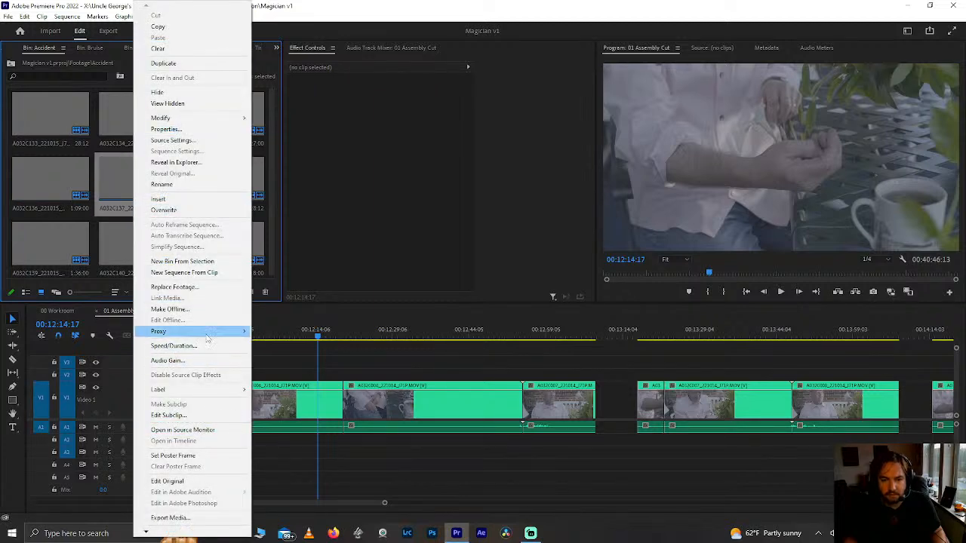
{"action": "mouse_move", "coordinate": [207, 337]}
{"action": "left_click", "coordinate": [98, 143]}
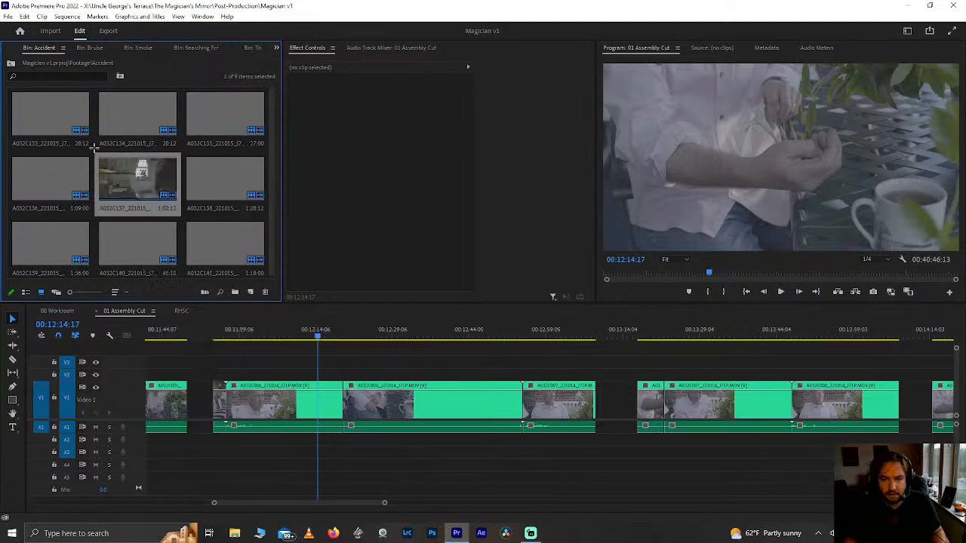
{"action": "left_click", "coordinate": [11, 65]}
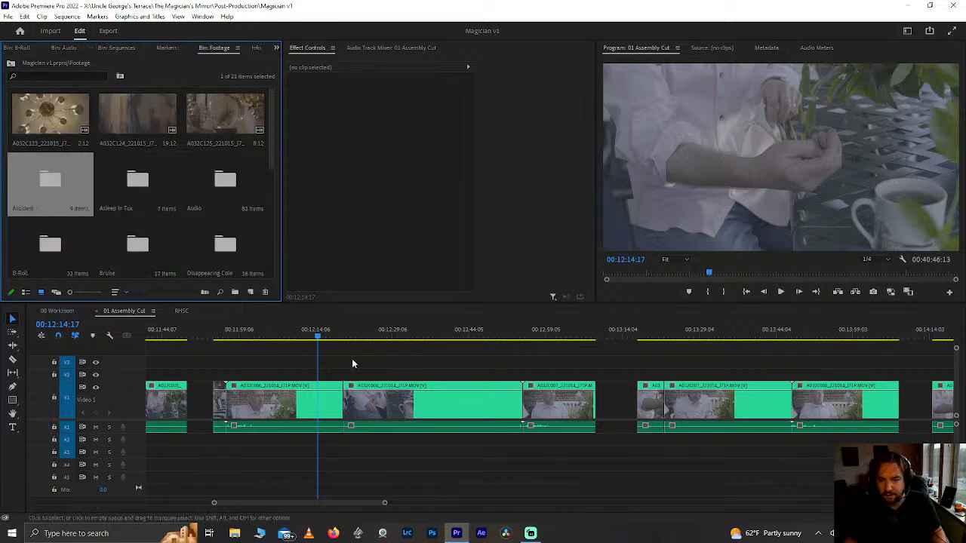
Step: Save the project and replay the hand action in the A032C006 clip from about 00:12:14 to 00:12:17:20
{"action": "left_click", "coordinate": [314, 337]}
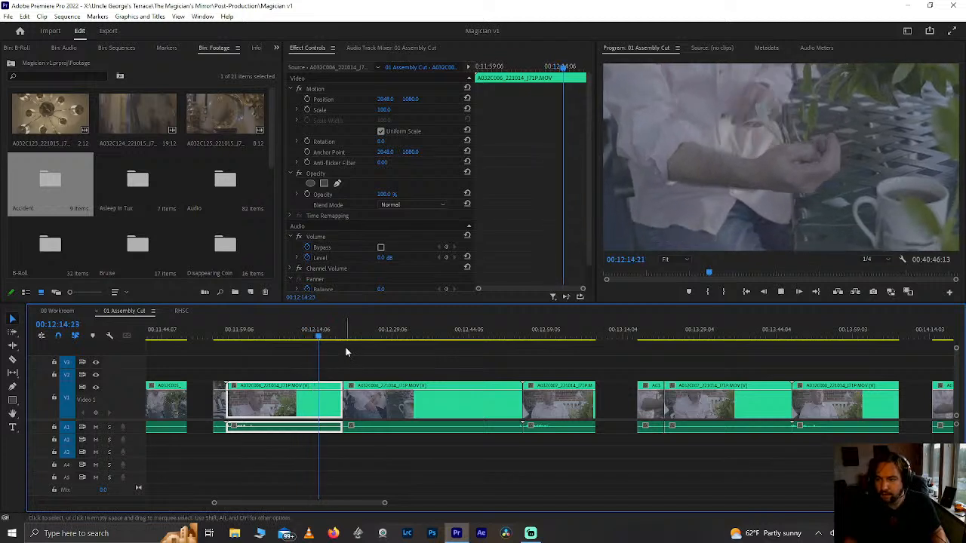
{"action": "left_click", "coordinate": [309, 337]}
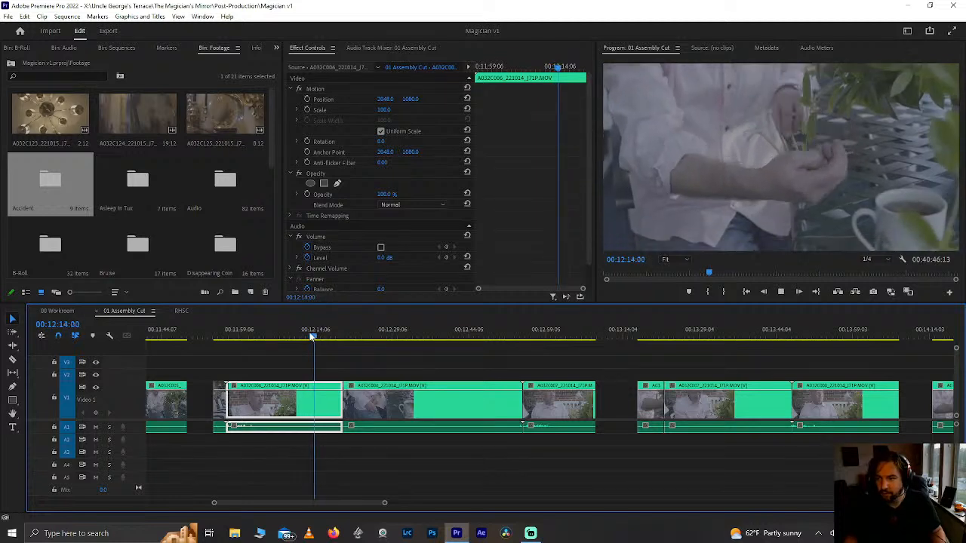
{"action": "key", "text": "space"}
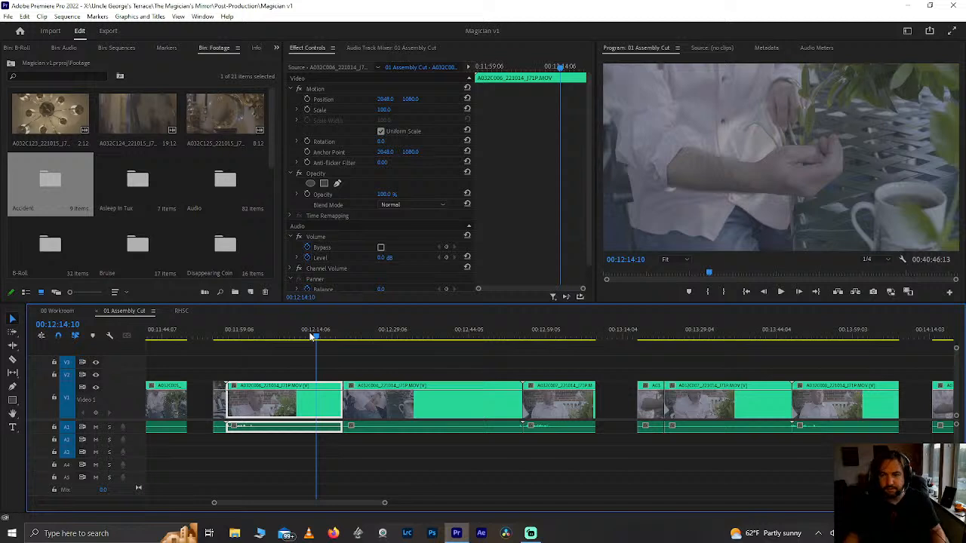
{"action": "key", "text": "ctrl+s"}
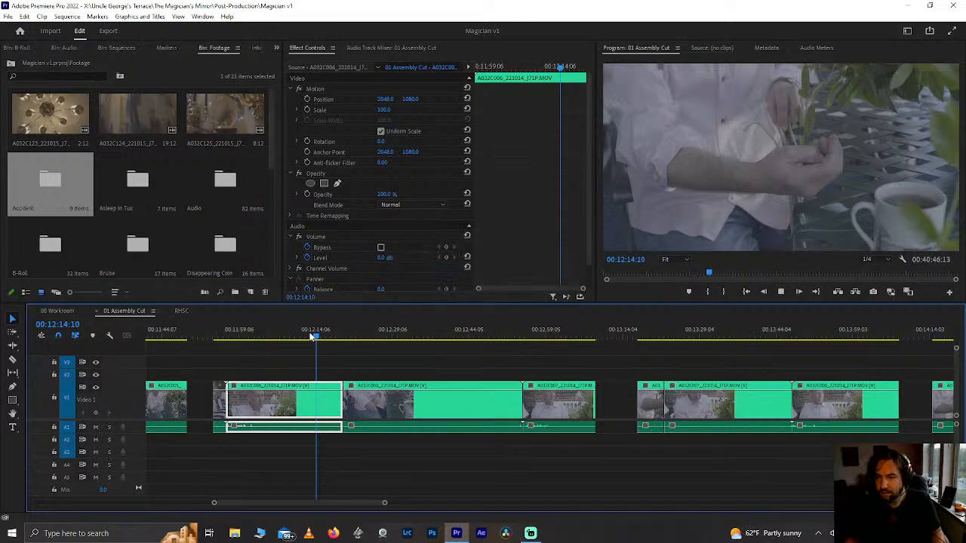
{"action": "key", "text": "space"}
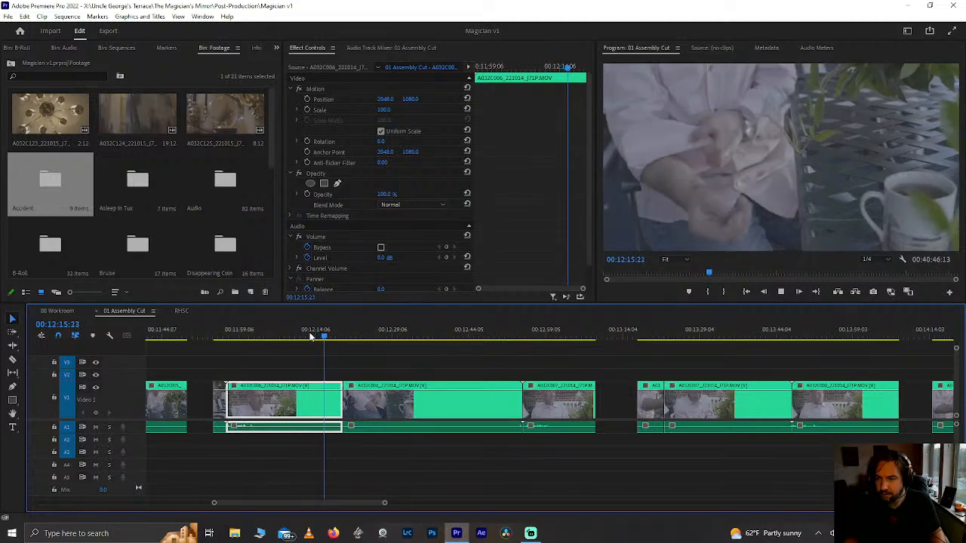
{"action": "key", "text": "space"}
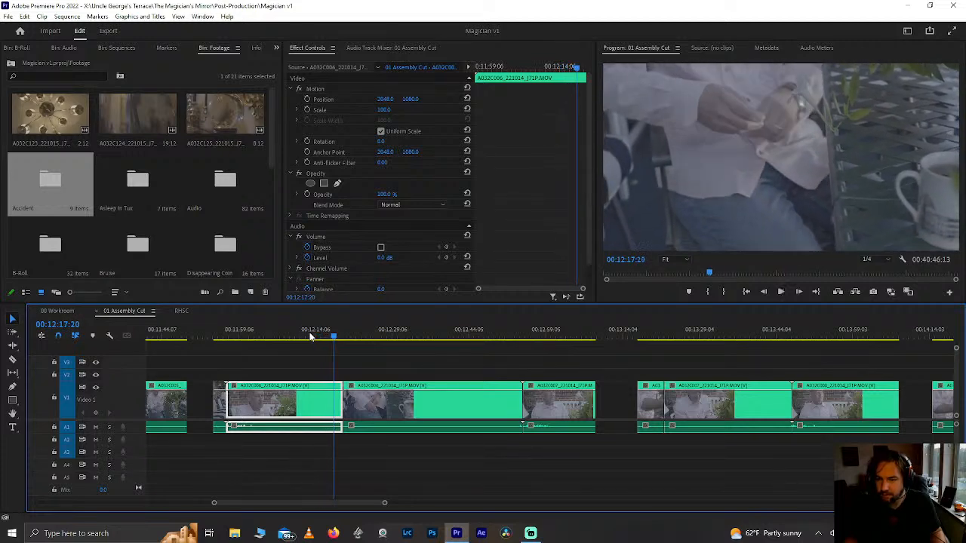
Step: Split the A032C006 hand clip at 00:12:14:14 and cut out the section after the split
{"action": "left_click", "coordinate": [310, 337]}
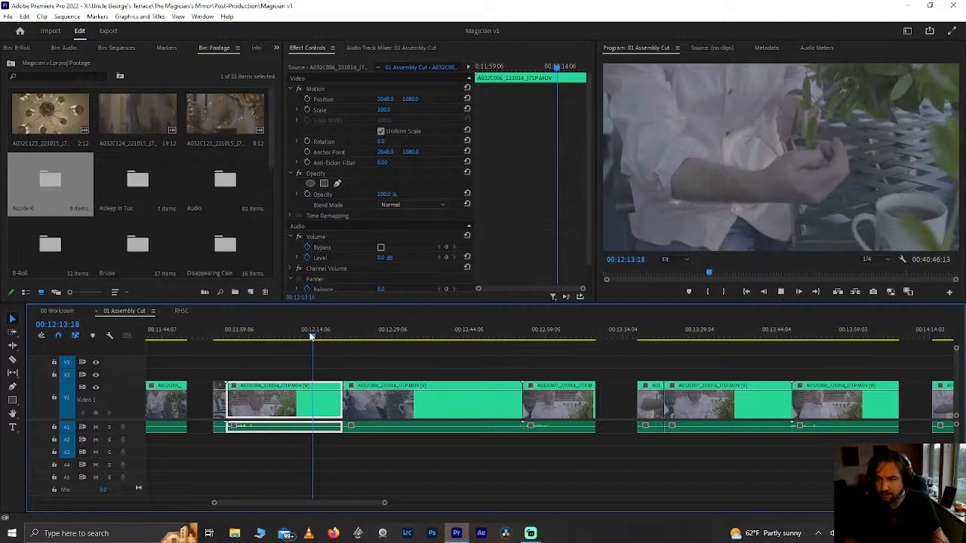
{"action": "key", "text": "space"}
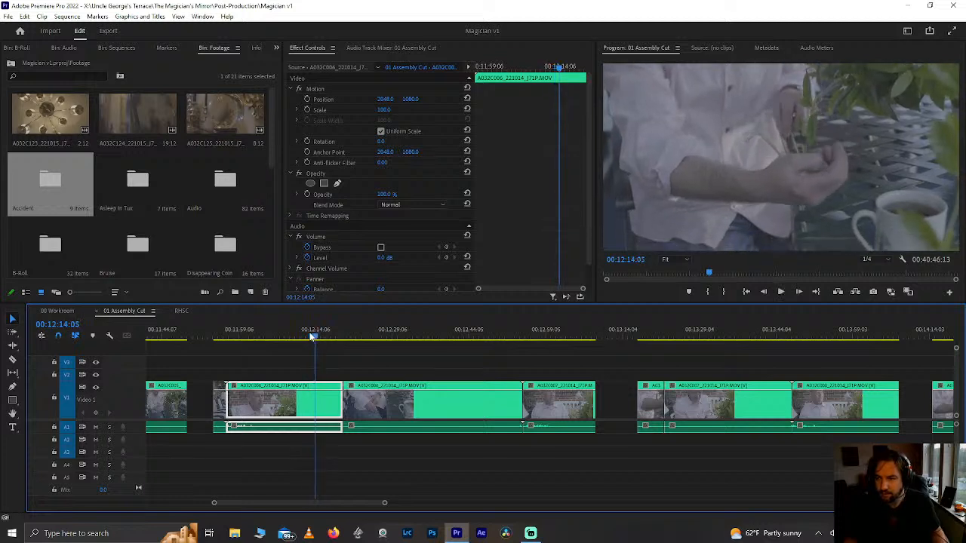
{"action": "key", "text": "Right"}
{"action": "key", "text": "Right"}
{"action": "key", "text": "Right"}
{"action": "key", "text": "Right"}
{"action": "key", "text": "Right"}
{"action": "key", "text": "Right"}
{"action": "key", "text": "Right"}
{"action": "key", "text": "Right"}
{"action": "key", "text": "Right"}
{"action": "key", "text": "Right"}
{"action": "key", "text": "Right"}
{"action": "key", "text": "Right"}
{"action": "key", "text": "Right"}
{"action": "key", "text": "Right"}
{"action": "key", "text": "Right"}
{"action": "key", "text": "Right"}
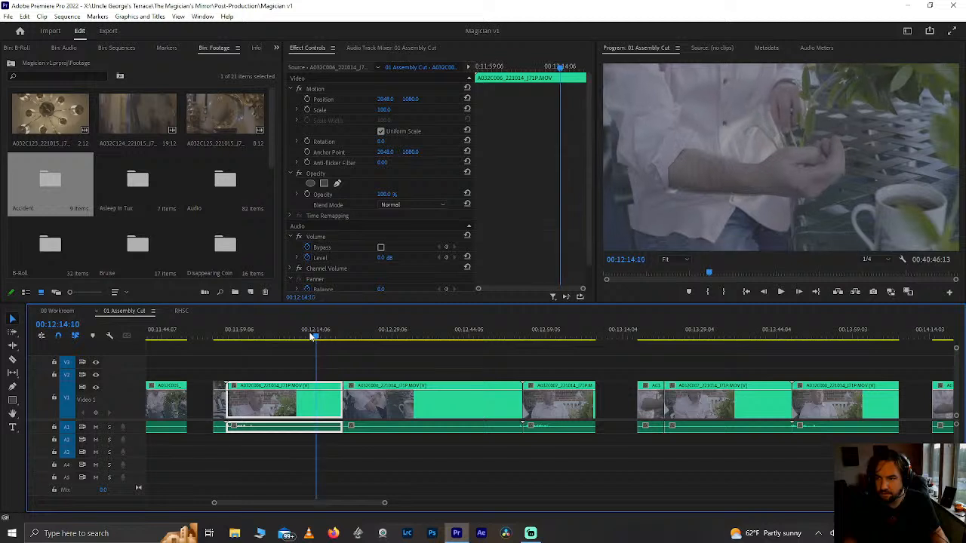
{"action": "key", "text": "Left"}
{"action": "key", "text": "Left"}
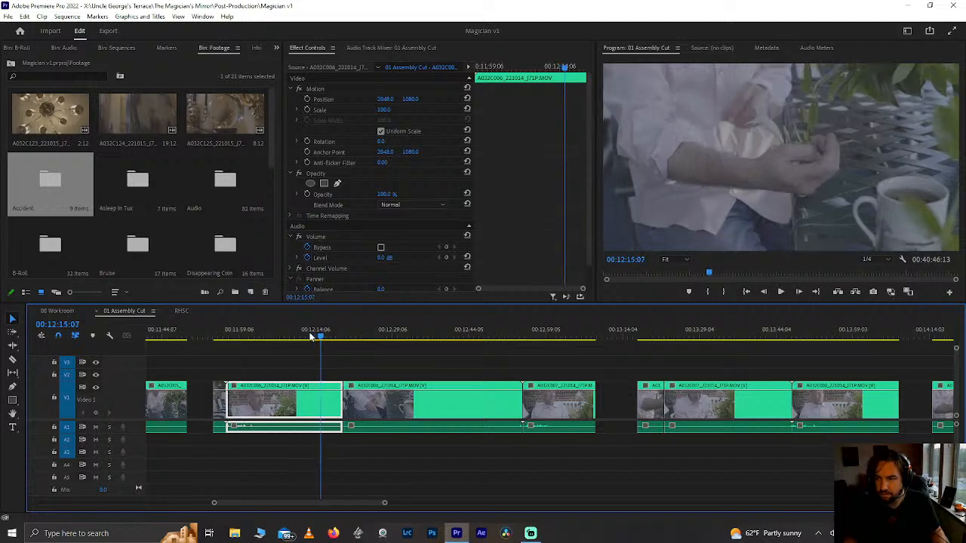
{"action": "key", "text": "Left"}
{"action": "key", "text": "Left"}
{"action": "key", "text": "Left"}
{"action": "key", "text": "Left"}
{"action": "key", "text": "Left"}
{"action": "key", "text": "Left"}
{"action": "key", "text": "Left"}
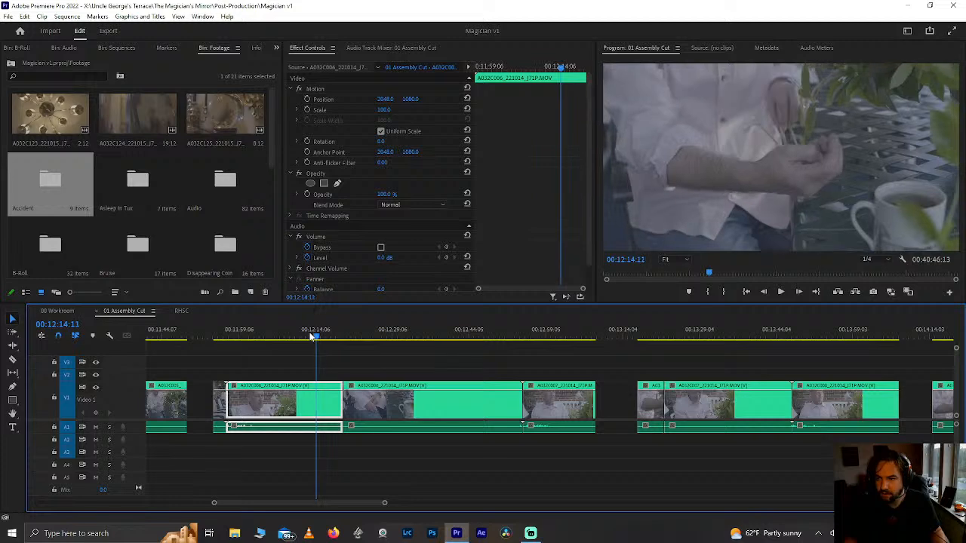
{"action": "key", "text": "Right"}
{"action": "key", "text": "Right"}
{"action": "key", "text": "Right"}
{"action": "key", "text": "ctrl+k"}
{"action": "left_click", "coordinate": [332, 403]}
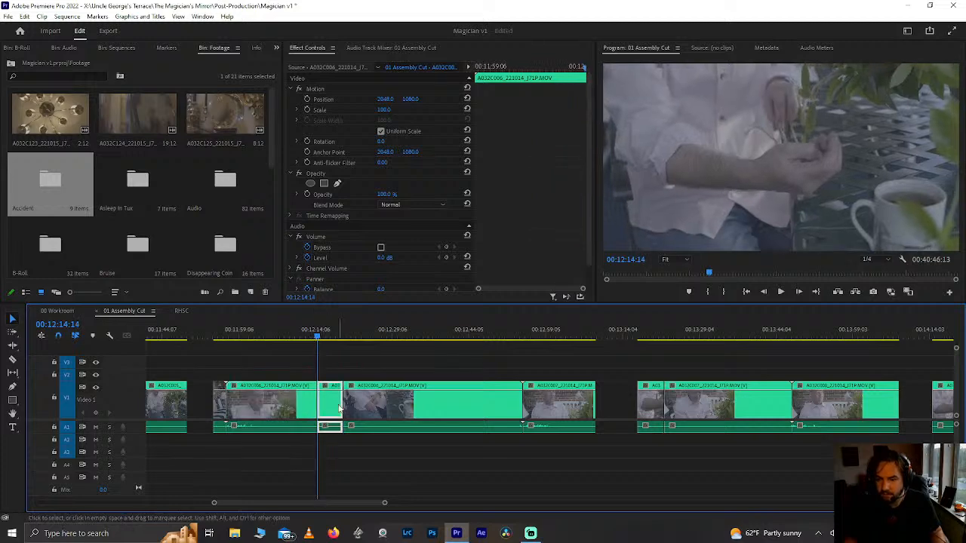
{"action": "key", "text": "Delete"}
Step: Paste the cut A032C006 section after the A032C010 face shot near 00:08:17 and close the gap between them
{"action": "scroll", "coordinate": [339, 408], "scroll_direction": "down", "scroll_amount": 2}
{"action": "scroll", "coordinate": [340, 408], "scroll_direction": "up", "scroll_amount": 14}
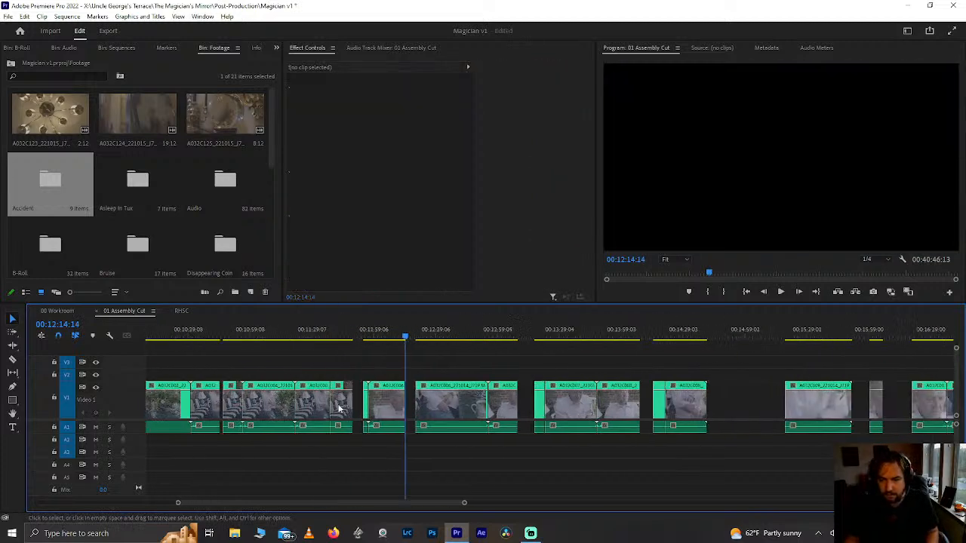
{"action": "scroll", "coordinate": [475, 409], "scroll_direction": "up", "scroll_amount": 3}
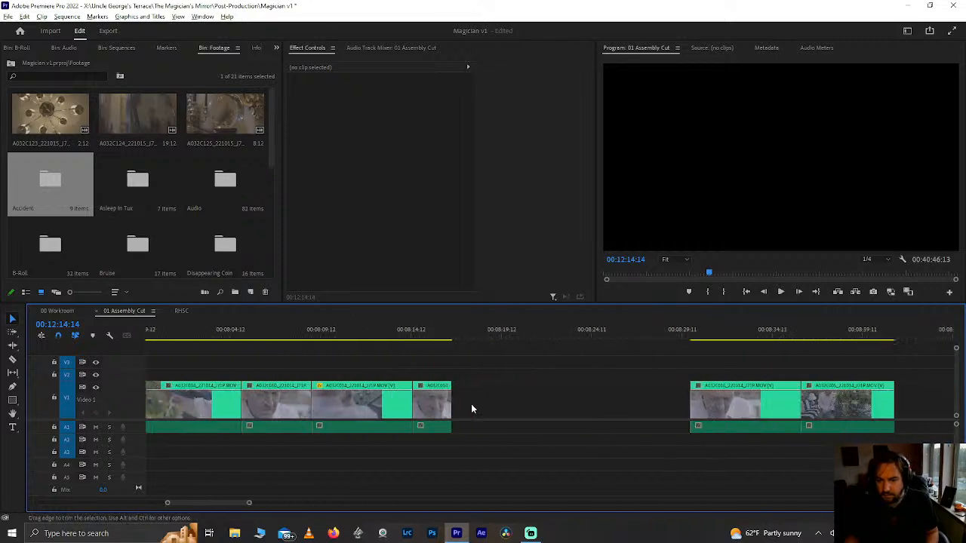
{"action": "left_click", "coordinate": [470, 337]}
{"action": "key", "text": "ctrl+v"}
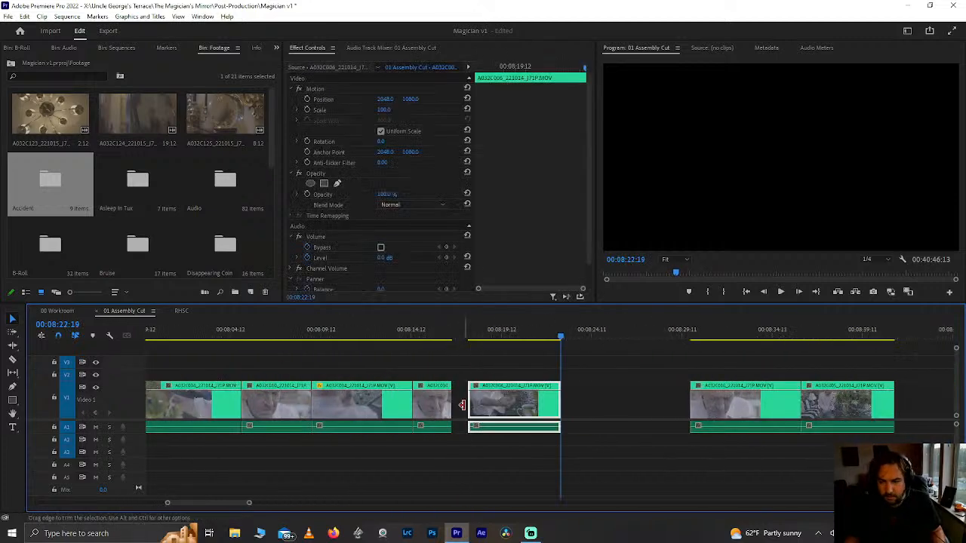
{"action": "left_click", "coordinate": [459, 405]}
{"action": "key", "text": "Delete"}
Step: Save the project and play the cut from 00:08:13:07 into the A032C006 hand shot twice
{"action": "left_click", "coordinate": [390, 338]}
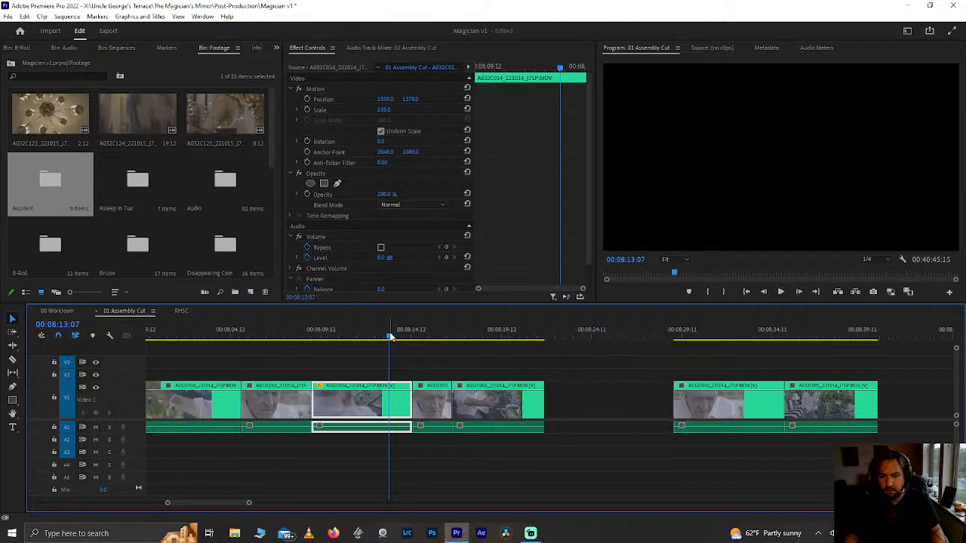
{"action": "key", "text": "ctrl+s"}
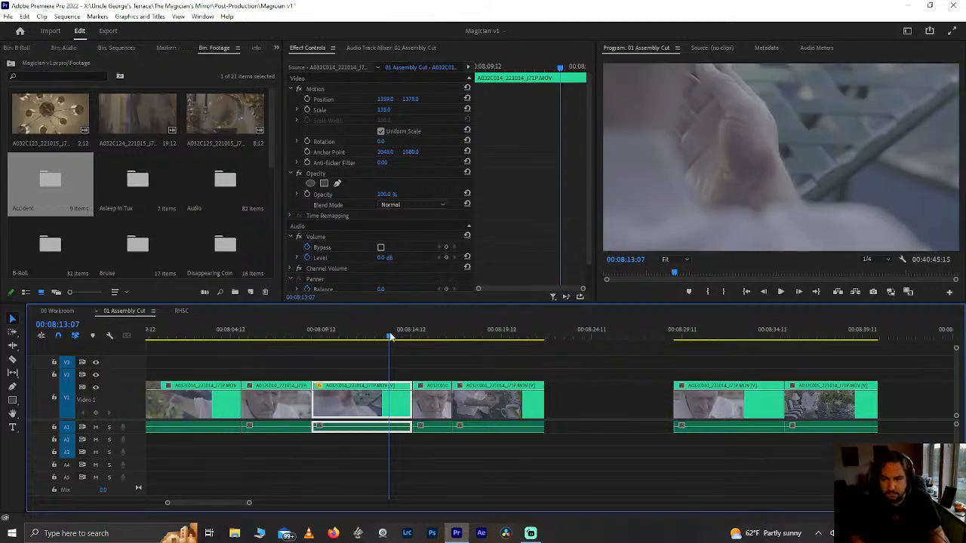
{"action": "key", "text": "space"}
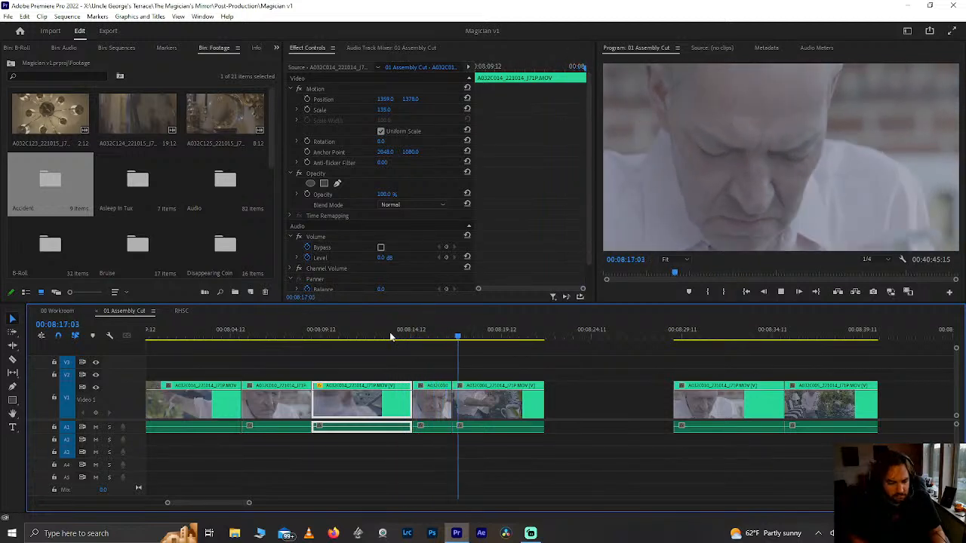
{"action": "key", "text": "space"}
{"action": "left_click", "coordinate": [390, 335]}
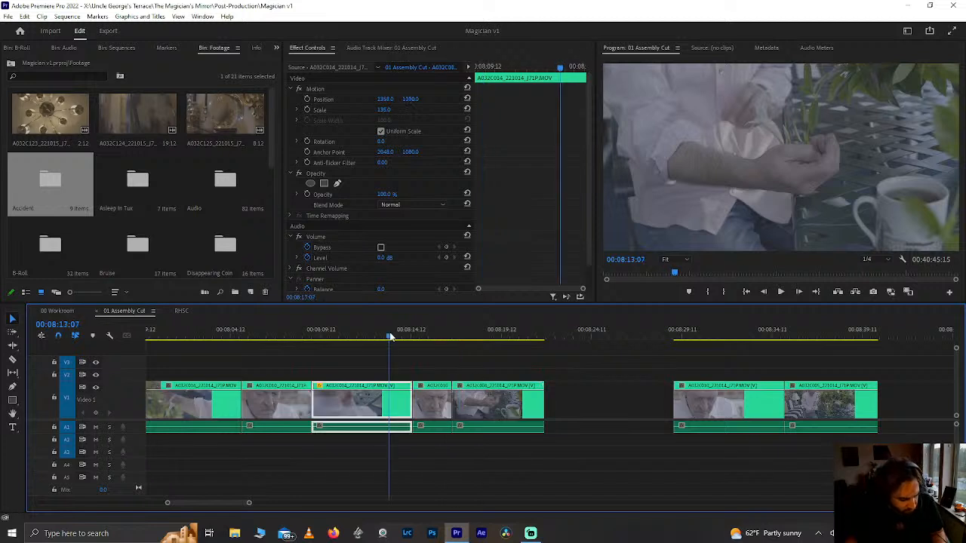
{"action": "key", "text": "space"}
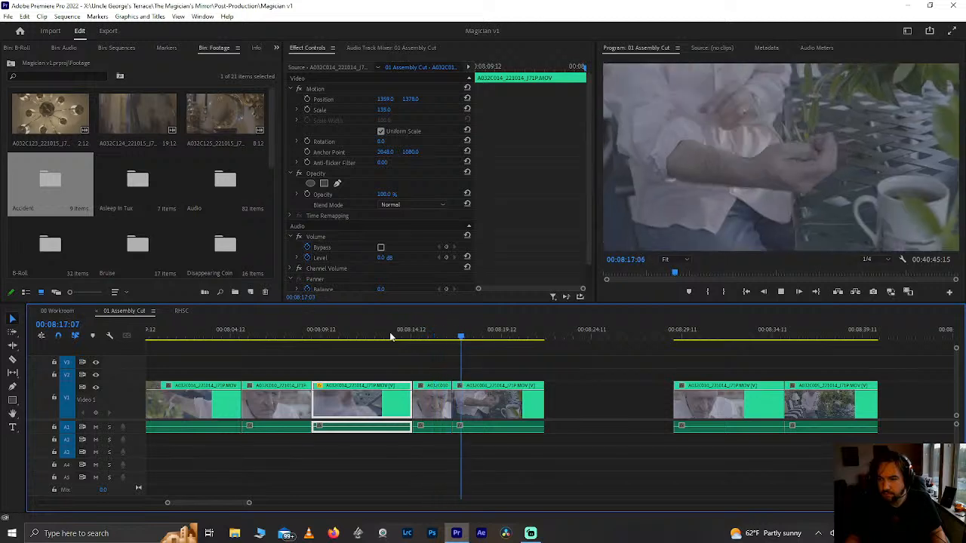
{"action": "key", "text": "space"}
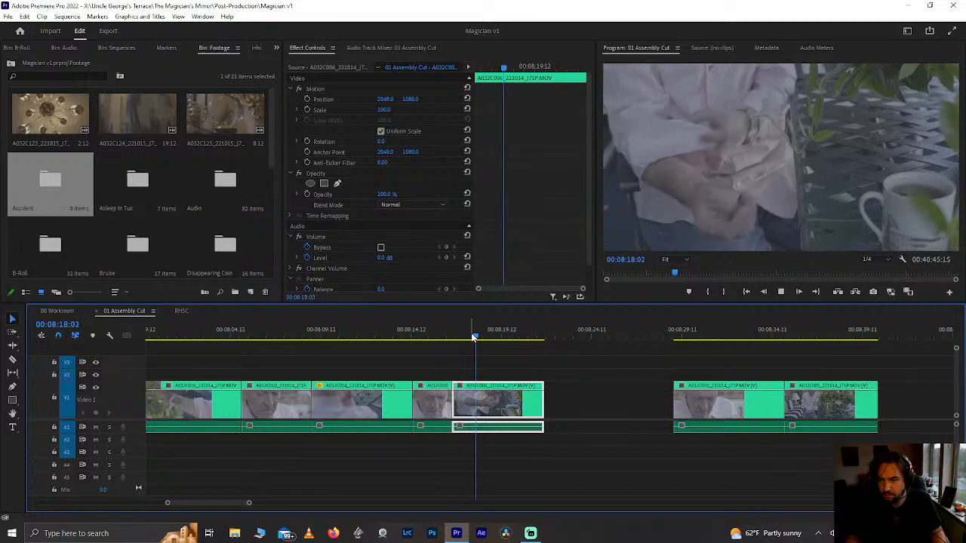
Step: Split the A032C006 hand shot at 00:08:17:19 and remove the section before the split, closing the gap
{"action": "key", "text": "space"}
{"action": "left_click_drag", "start_coordinate": [472, 337], "coordinate": [470, 336]}
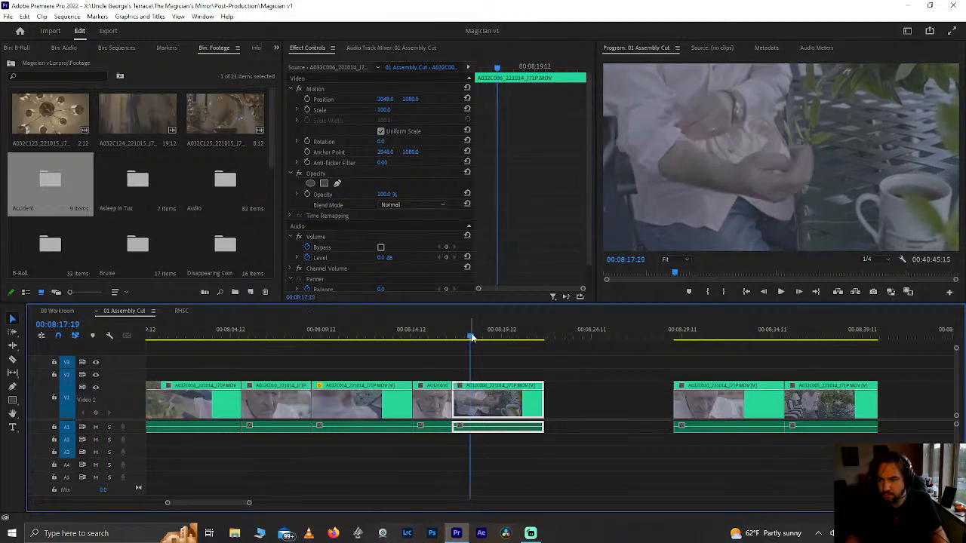
{"action": "key", "text": "ctrl+k"}
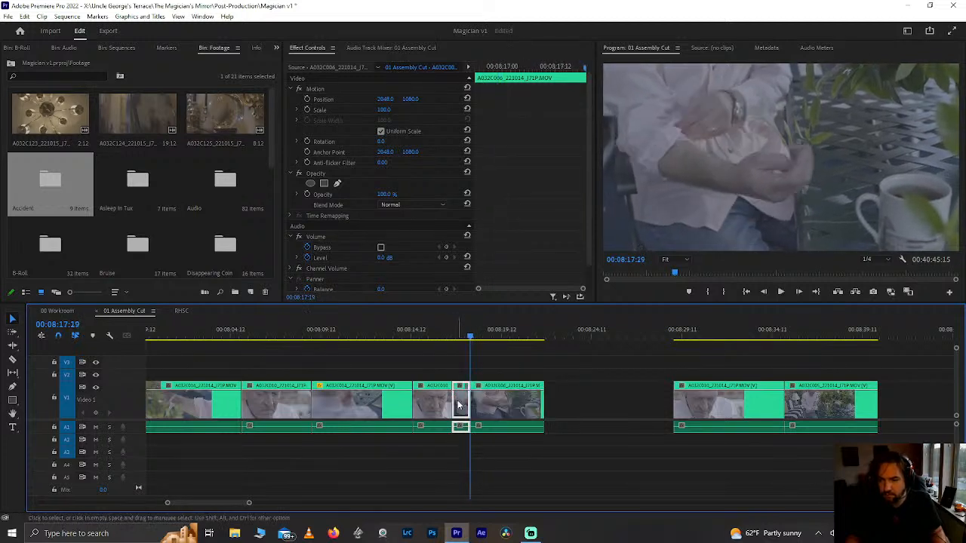
{"action": "key", "text": "Delete"}
{"action": "left_click", "coordinate": [464, 401]}
{"action": "key", "text": "ctrl+z"}
{"action": "key", "text": "Delete"}
{"action": "left_click", "coordinate": [462, 401]}
{"action": "key", "text": "Delete"}
Step: Replay the hand shot, trim its end to 00:08:19:18 and close the gap before the following A032C010 face shot
{"action": "left_click", "coordinate": [438, 337]}
{"action": "key", "text": "space"}
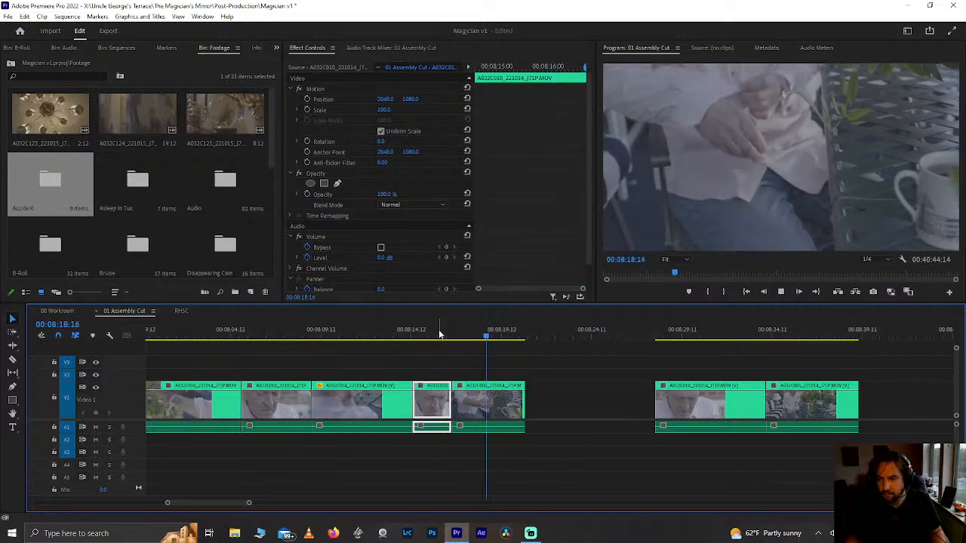
{"action": "left_click", "coordinate": [499, 400]}
{"action": "left_click", "coordinate": [471, 335]}
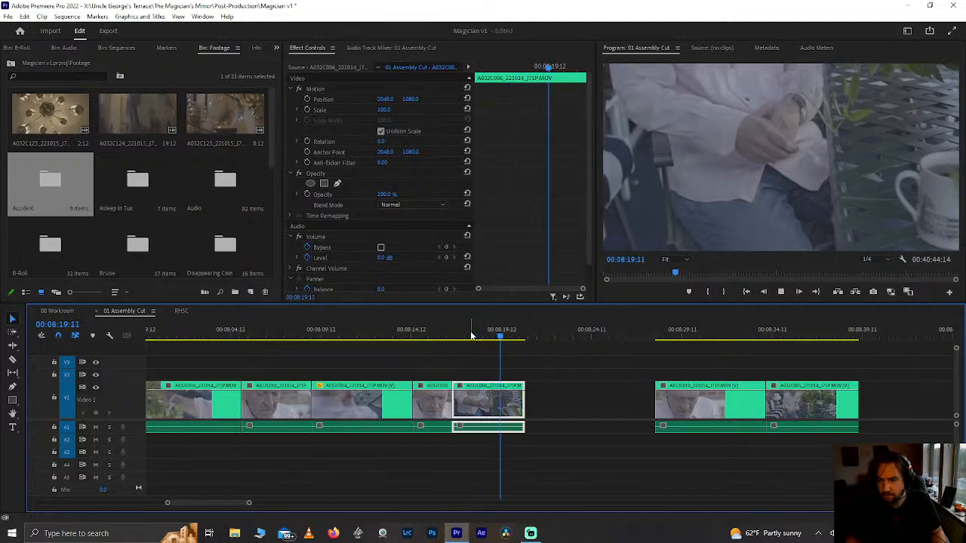
{"action": "key", "text": "space"}
{"action": "left_click_drag", "start_coordinate": [531, 406], "coordinate": [505, 407]}
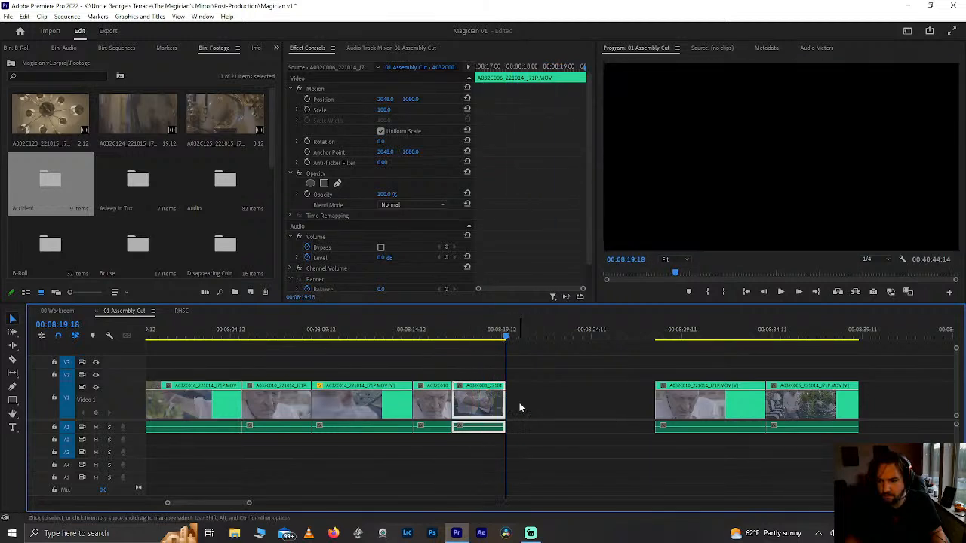
{"action": "left_click", "coordinate": [518, 406]}
{"action": "key", "text": "Delete"}
Step: Play the joined hand, face and wide shots to 00:08:31:05 and save the project
{"action": "key", "text": "space"}
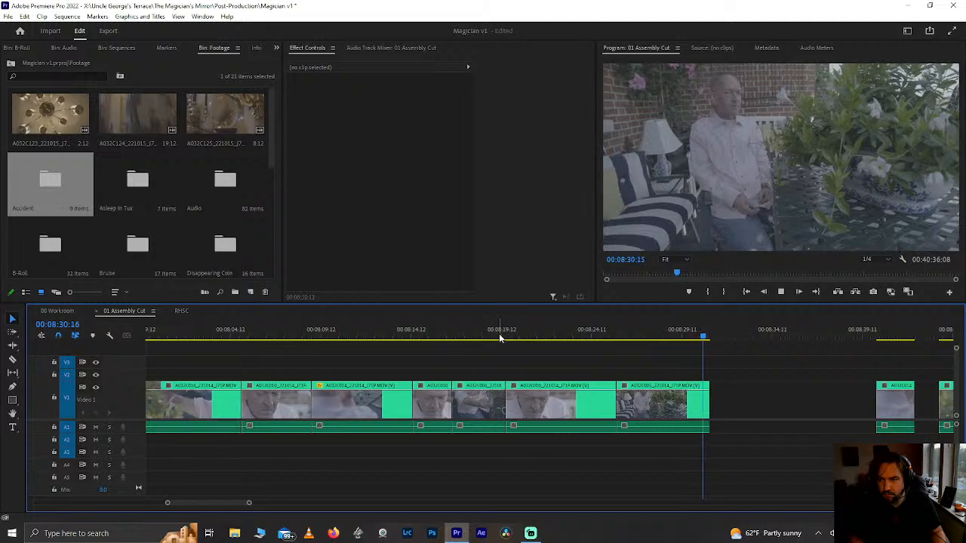
{"action": "key", "text": "space"}
{"action": "key", "text": "ctrl+s"}
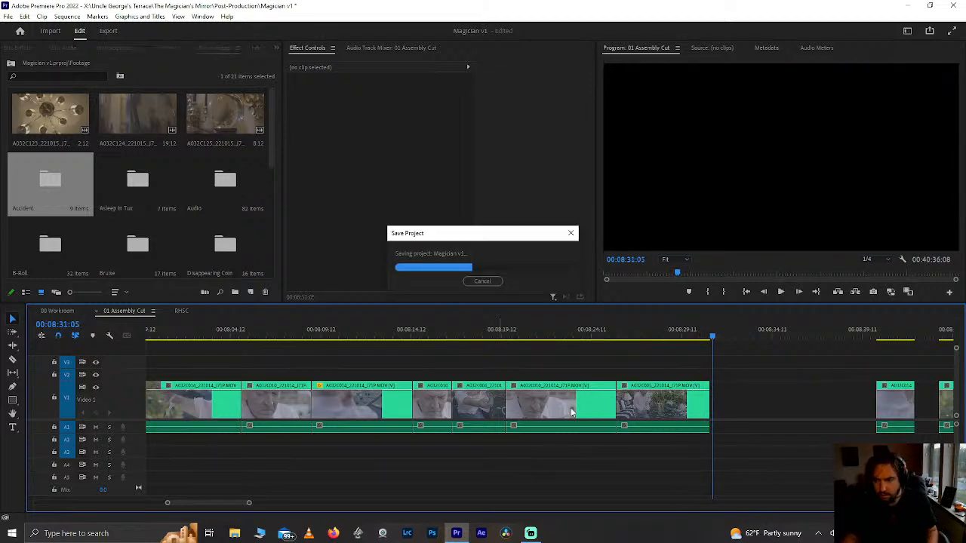
Step: Preview the A032C002 wide clip around 00:10:17:21 and delete it from the sequence
{"action": "scroll", "coordinate": [617, 451], "scroll_direction": "down", "scroll_amount": 5}
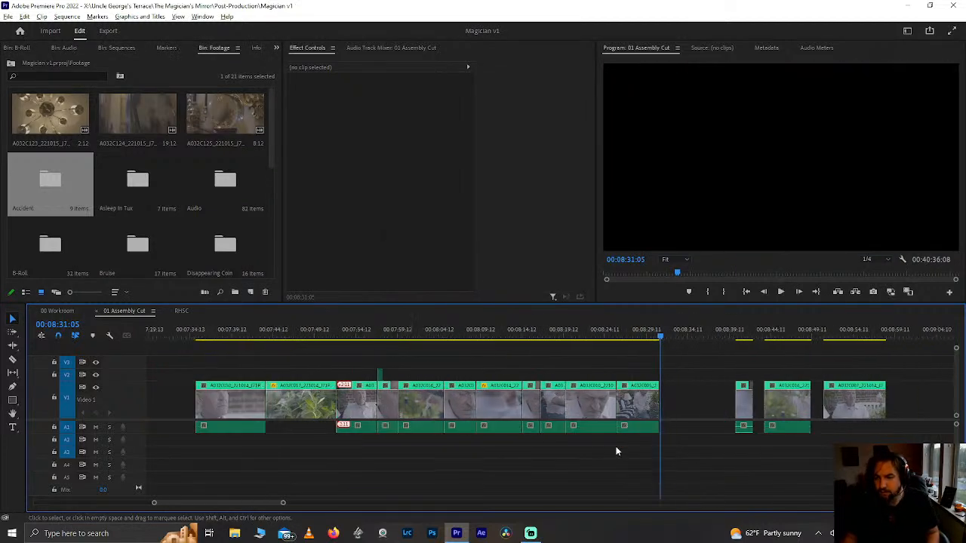
{"action": "scroll", "coordinate": [617, 451], "scroll_direction": "down", "scroll_amount": 5}
{"action": "scroll", "coordinate": [616, 452], "scroll_direction": "down", "scroll_amount": 3}
{"action": "left_click", "coordinate": [646, 324]}
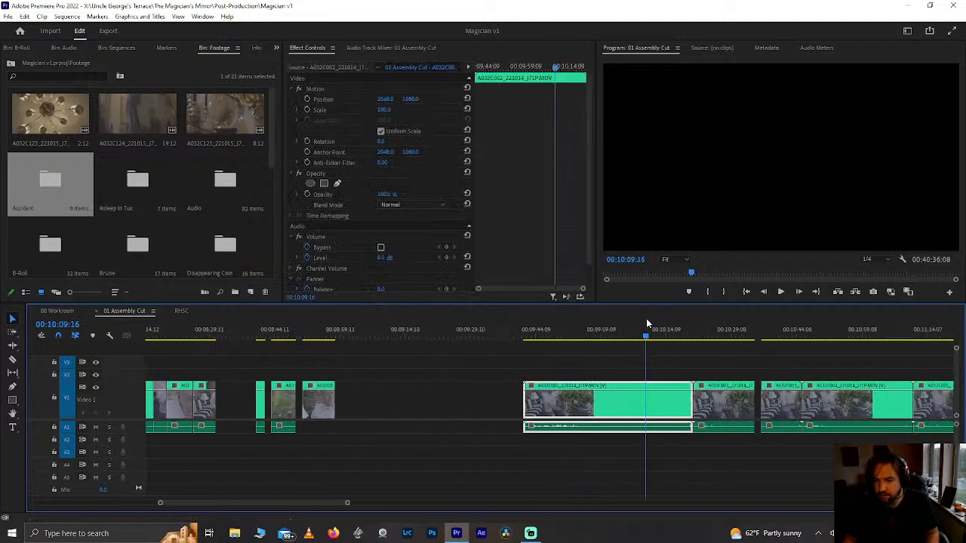
{"action": "key", "text": "="}
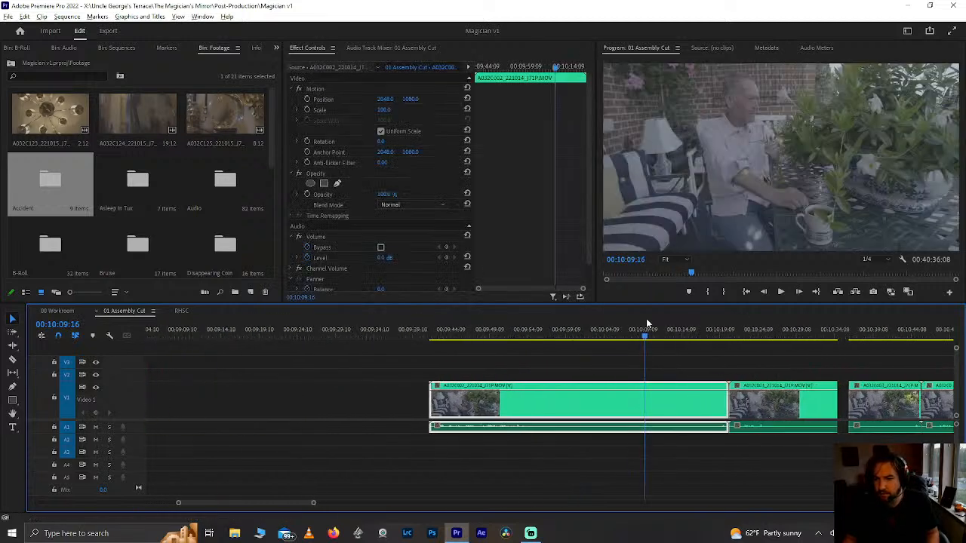
{"action": "left_click", "coordinate": [708, 332]}
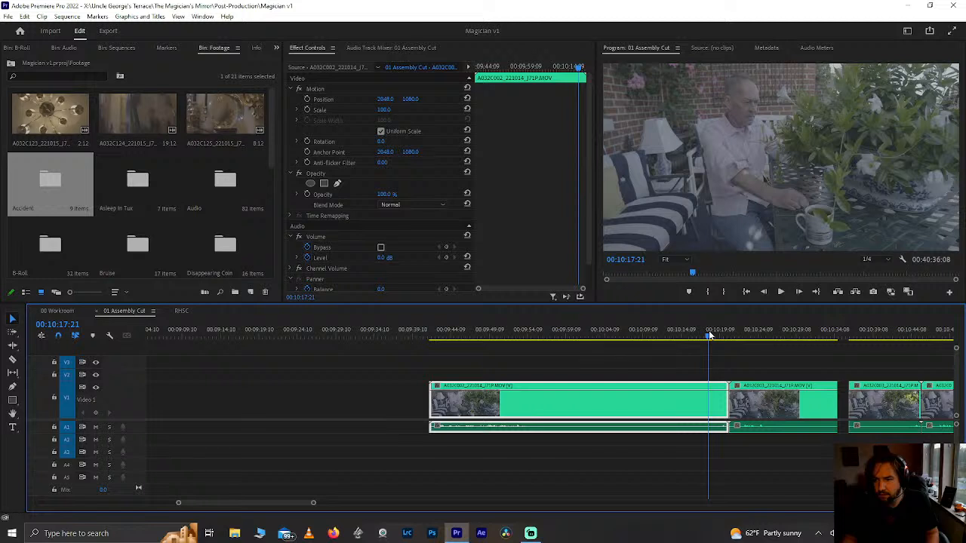
{"action": "scroll", "coordinate": [709, 336], "scroll_direction": "down", "scroll_amount": 4}
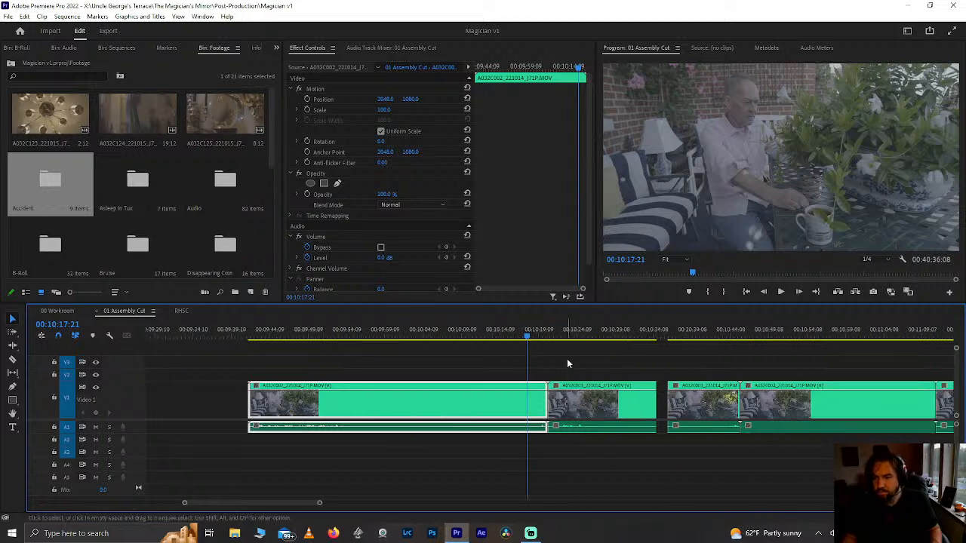
{"action": "key", "text": "space"}
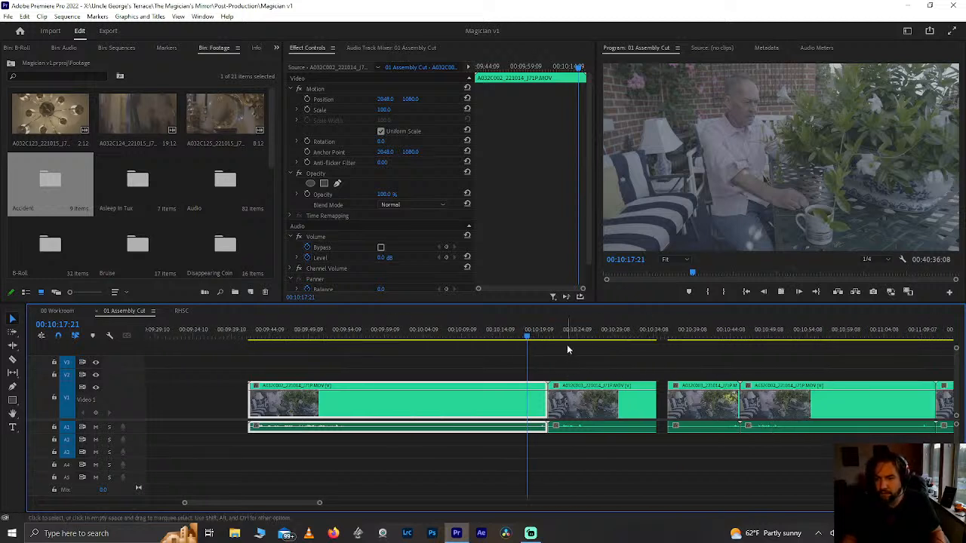
{"action": "key", "text": "space"}
{"action": "key", "text": "Delete"}
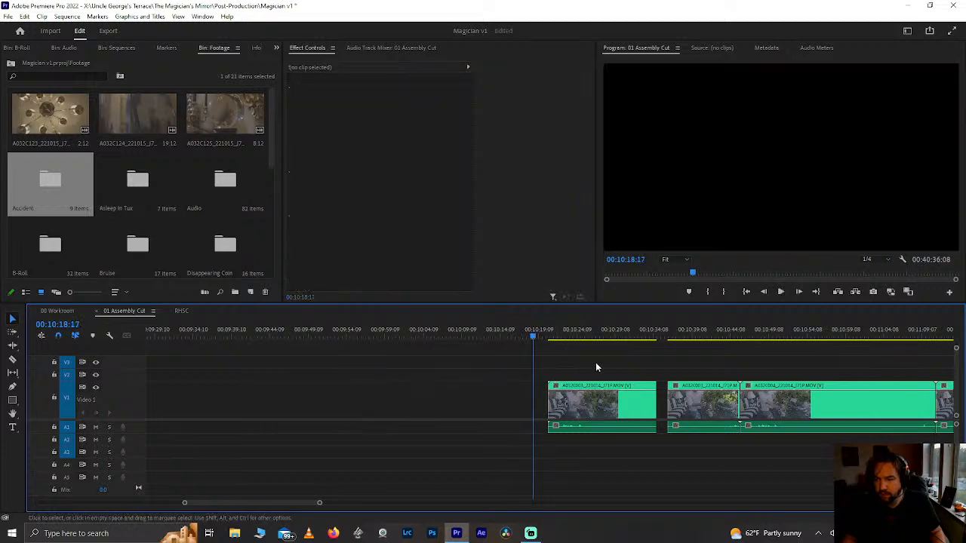
Step: Preview the first A032C003 wide clip around 00:10:31 to 00:10:33 and delete it from the sequence
{"action": "left_click", "coordinate": [629, 331]}
{"action": "key", "text": "space"}
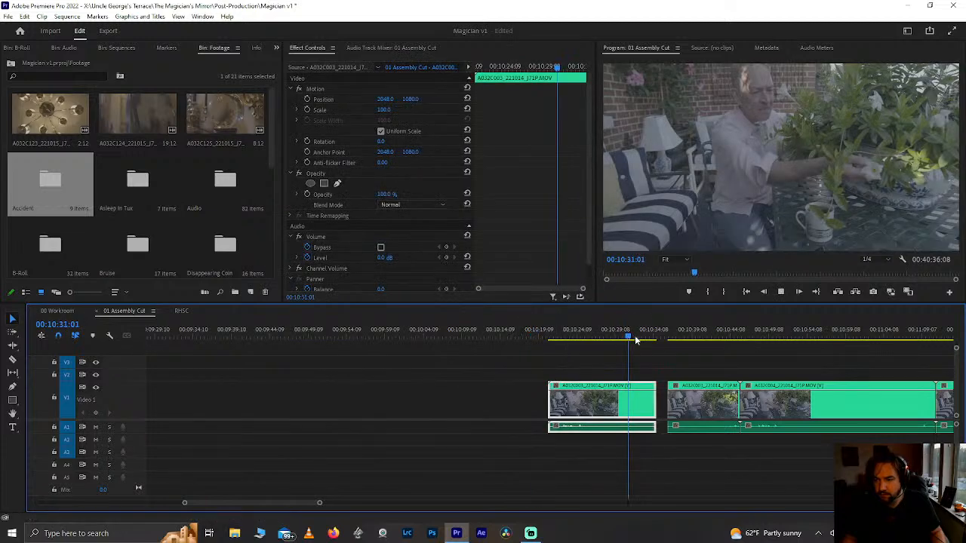
{"action": "left_click", "coordinate": [656, 341]}
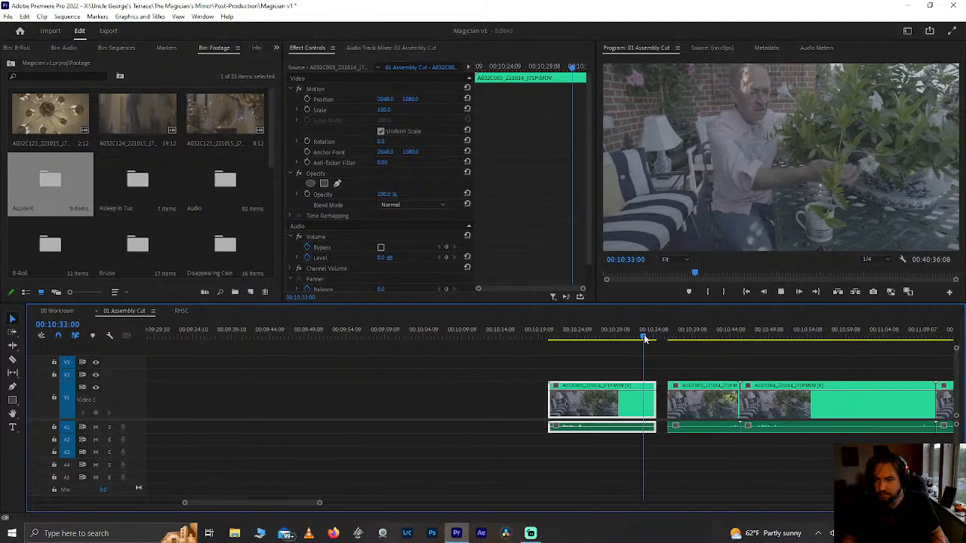
{"action": "left_click", "coordinate": [645, 340]}
{"action": "key", "text": "Delete"}
Step: Preview the remaining A032C003 wide clip from 00:10:40:02 and delete it from the sequence
{"action": "left_click", "coordinate": [697, 338]}
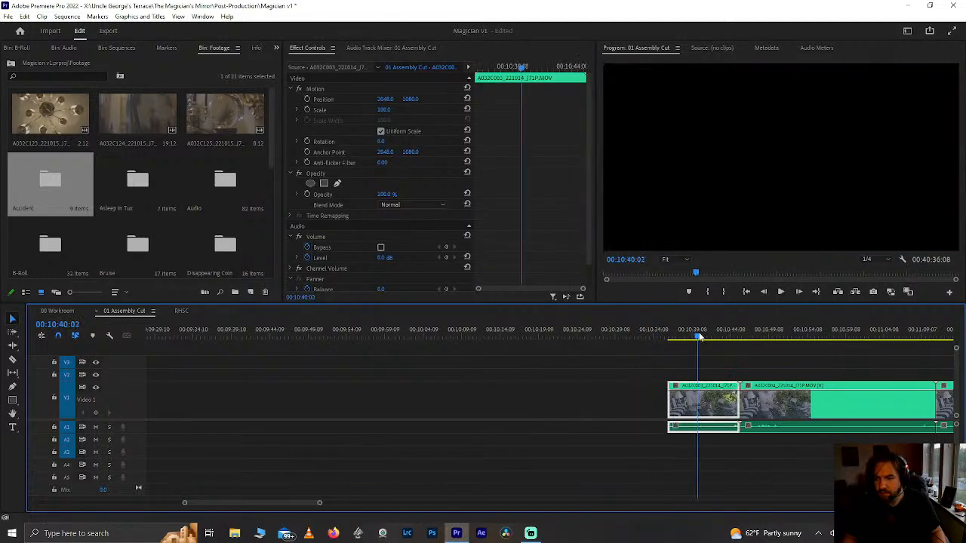
{"action": "scroll", "coordinate": [698, 338], "scroll_direction": "down", "scroll_amount": 3}
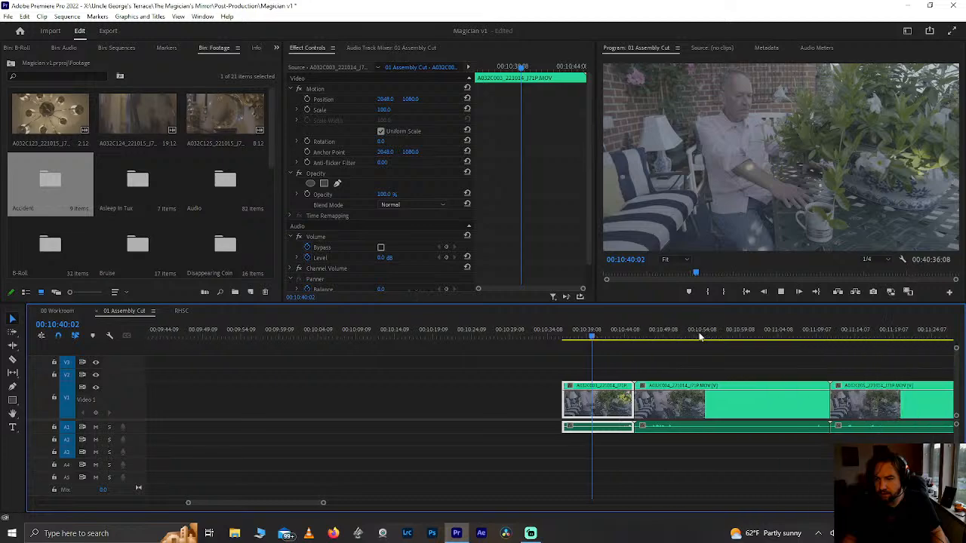
{"action": "left_click", "coordinate": [612, 332]}
{"action": "key", "text": "Delete"}
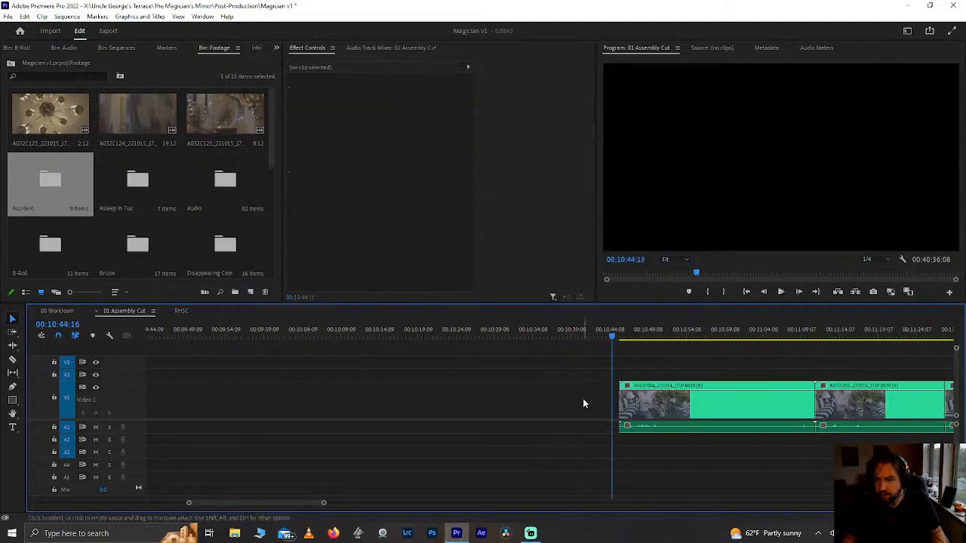
Step: Preview the A032C004 wide clip around 00:10:59 to 00:11:08 and delete it from the sequence
{"action": "left_click", "coordinate": [728, 336]}
{"action": "scroll", "coordinate": [728, 337], "scroll_direction": "down", "scroll_amount": 2}
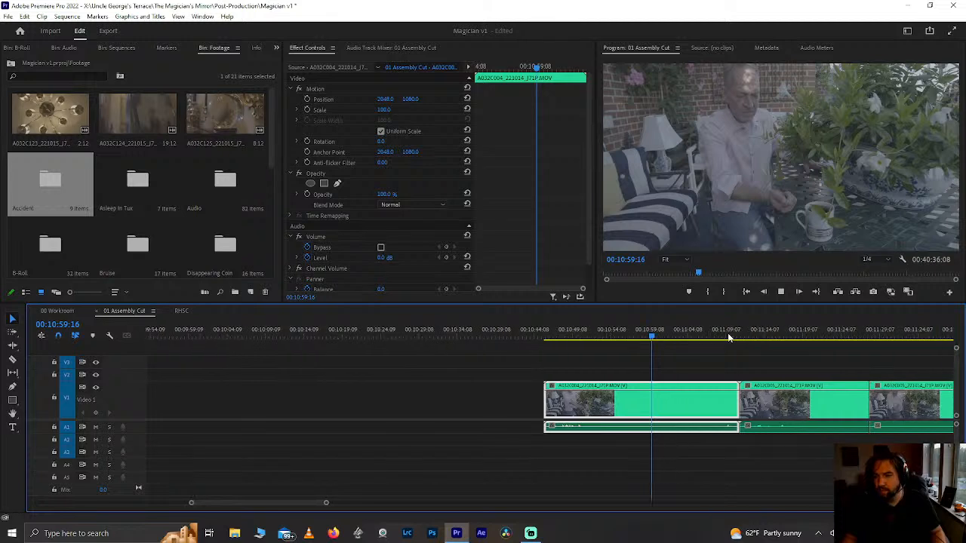
{"action": "left_click", "coordinate": [716, 337]}
{"action": "left_click", "coordinate": [722, 337]}
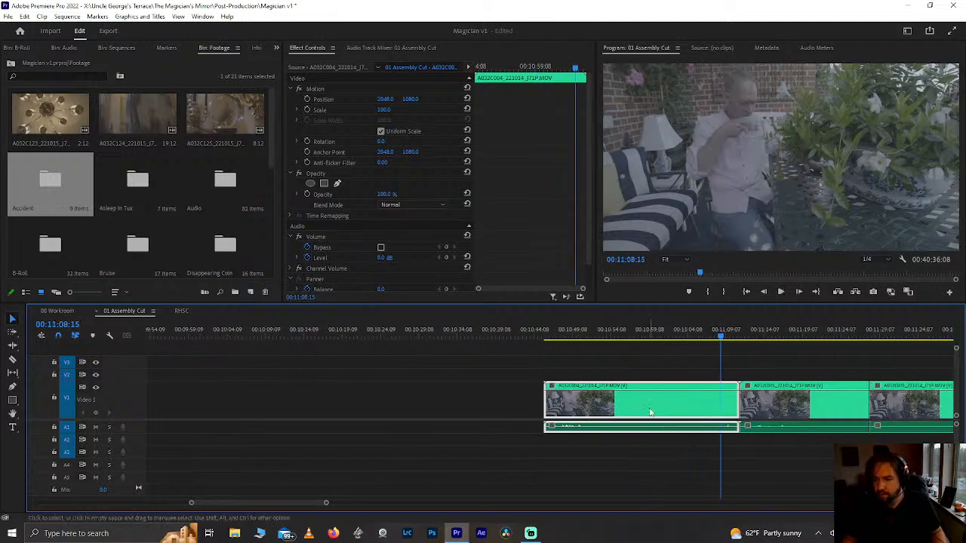
{"action": "key", "text": "Delete"}
Step: Preview the short A032C005 wide clip and the following A032C006 face shot from 00:11:45:07
{"action": "scroll", "coordinate": [649, 407], "scroll_direction": "down", "scroll_amount": 6}
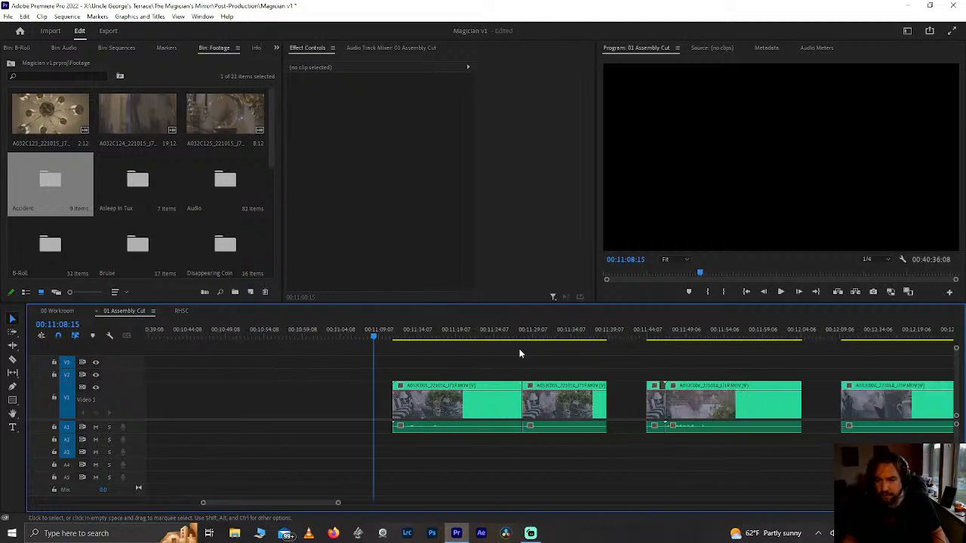
{"action": "left_click", "coordinate": [506, 332]}
{"action": "left_click", "coordinate": [656, 334]}
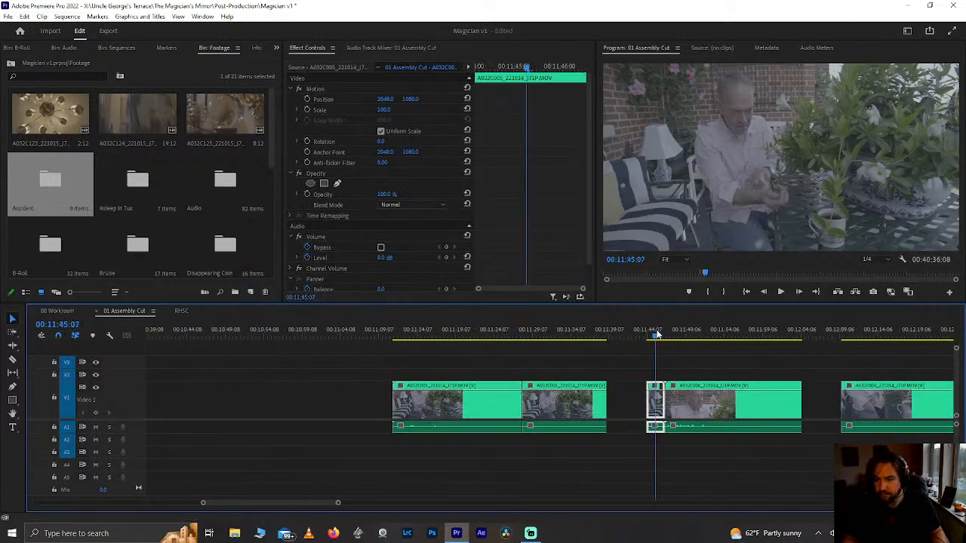
{"action": "key", "text": "space"}
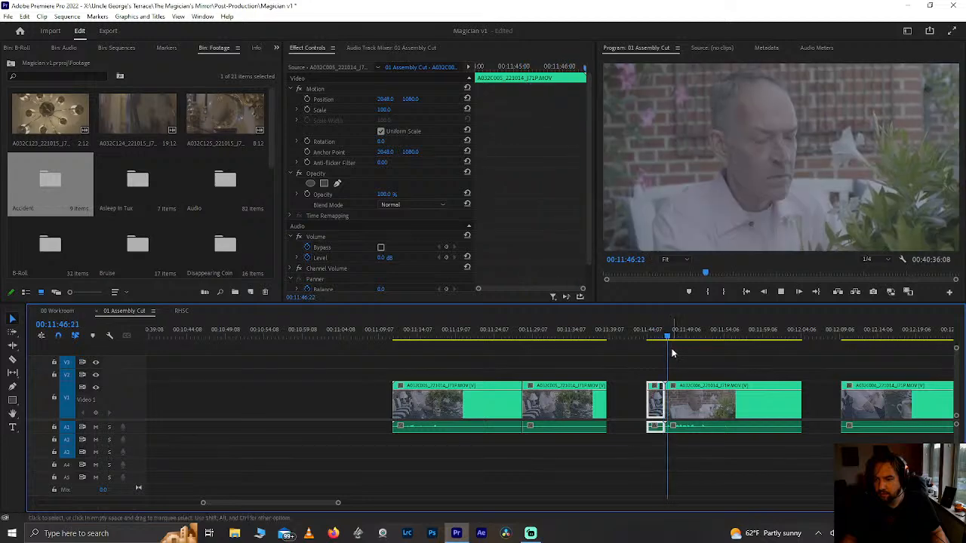
Step: Delete the first A032C005 wide clip and close the gap after the second A032C005 clip
{"action": "scroll", "coordinate": [376, 408], "scroll_direction": "down", "scroll_amount": 3}
{"action": "left_click", "coordinate": [376, 408]}
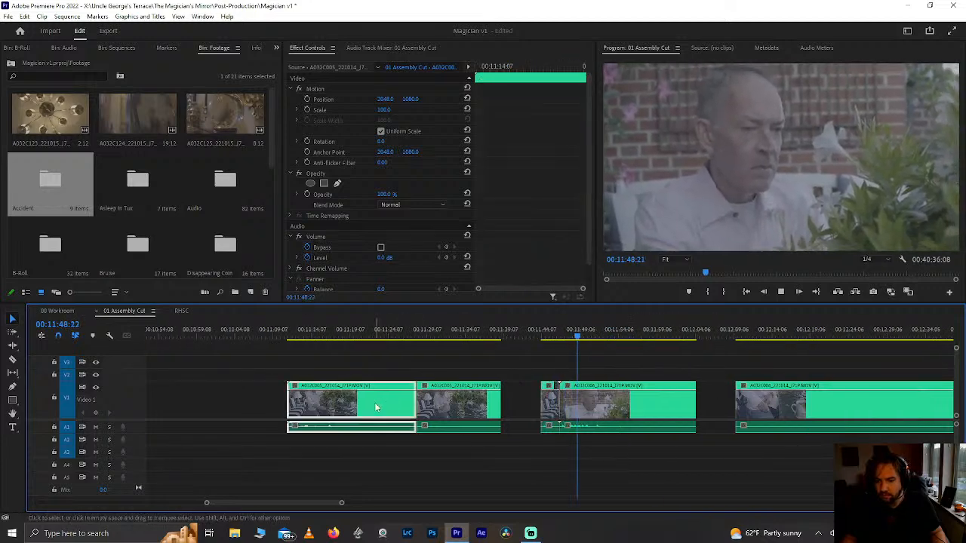
{"action": "key", "text": "Delete"}
{"action": "left_click", "coordinate": [528, 408]}
{"action": "key", "text": "Delete"}
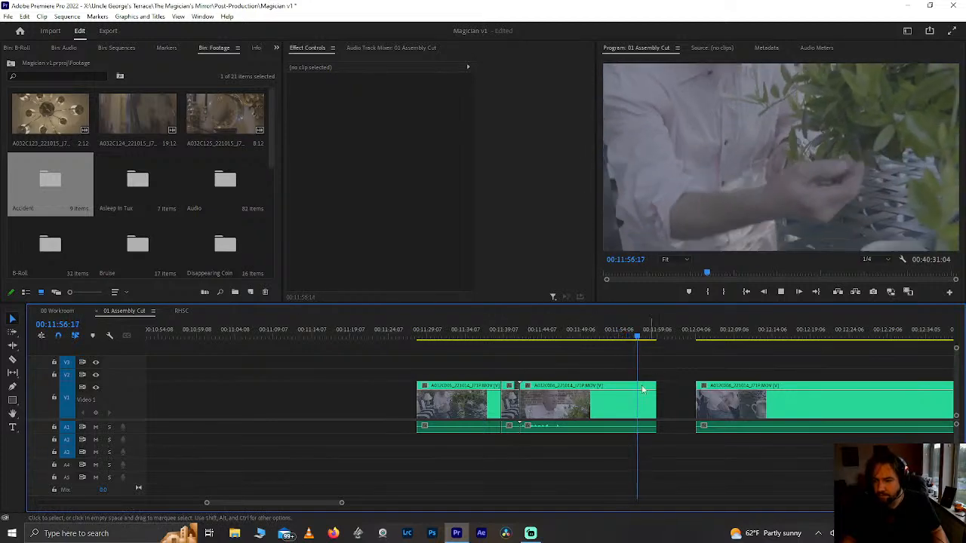
Step: Stop the A032C006 preview, play the assembled scene from its first face shot at 00:07:35:05 and save the project
{"action": "left_click", "coordinate": [652, 411]}
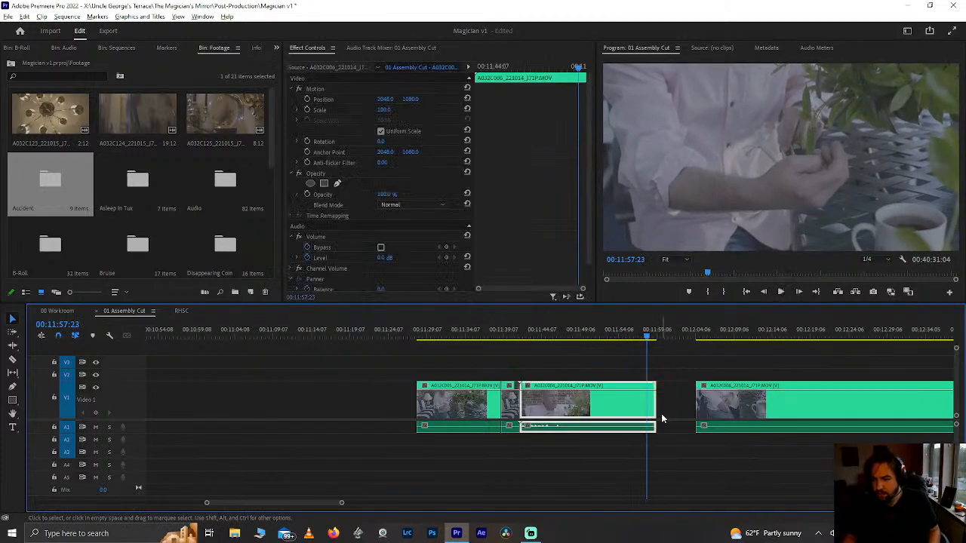
{"action": "key", "text": "minus"}
{"action": "scroll", "coordinate": [662, 417], "scroll_direction": "up", "scroll_amount": 12}
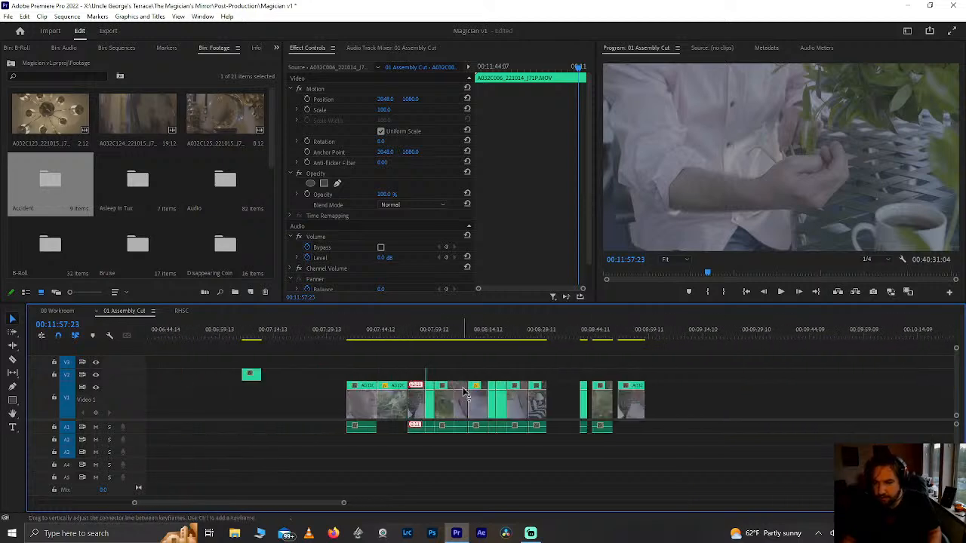
{"action": "left_click", "coordinate": [354, 329]}
{"action": "key", "text": "equal"}
{"action": "key", "text": "equal"}
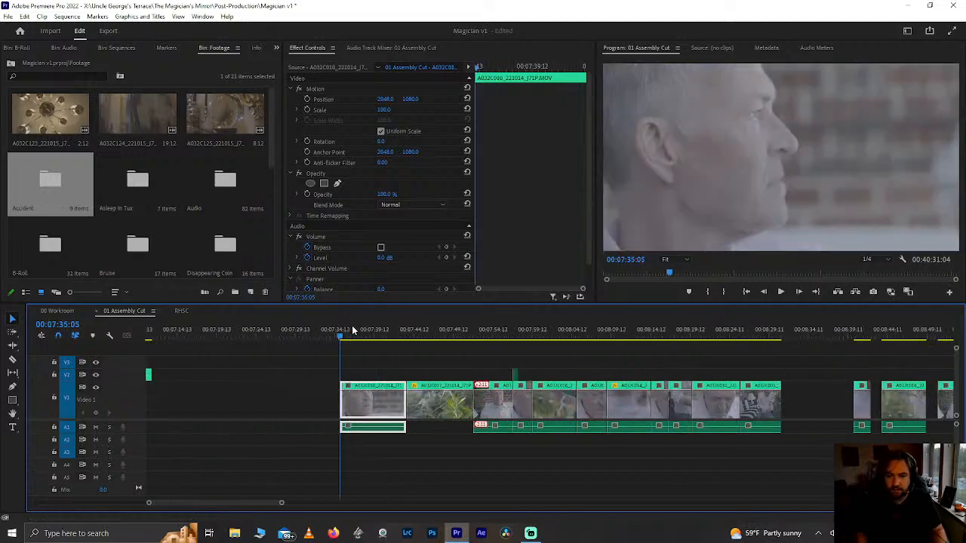
{"action": "key", "text": "space"}
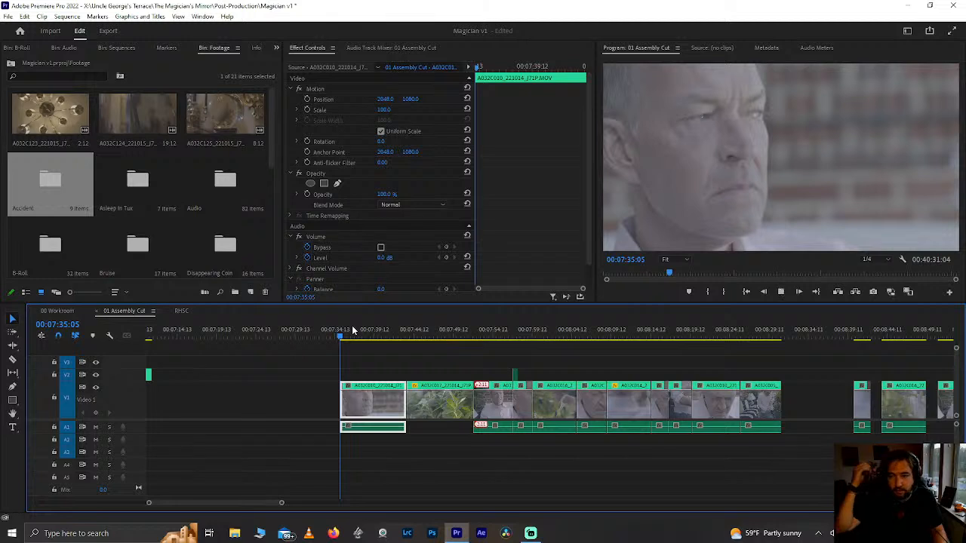
{"action": "key", "text": "ctrl+s"}
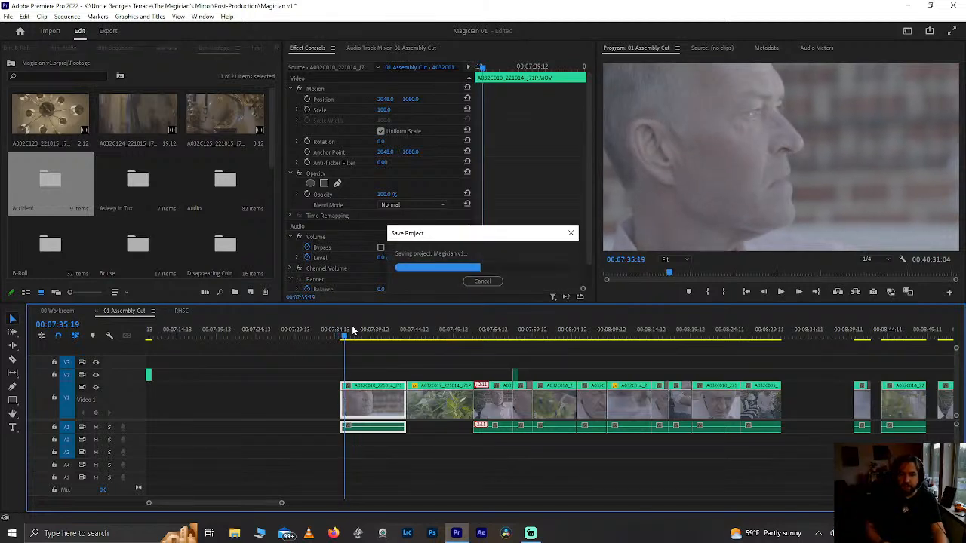
Step: Review the assembled scene through the flower, face, hand and wide shots up to 00:08:30:11
{"action": "key", "text": "space"}
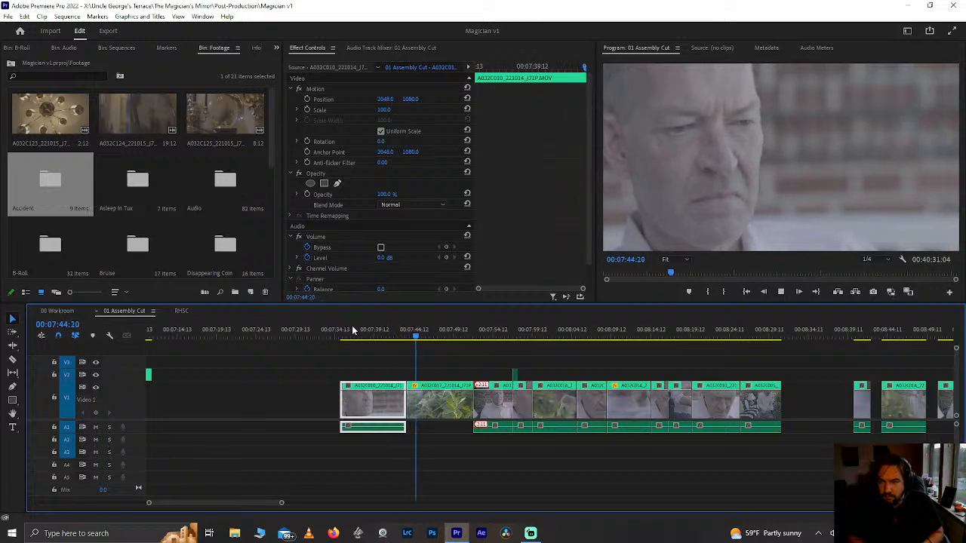
{"action": "key", "text": "space"}
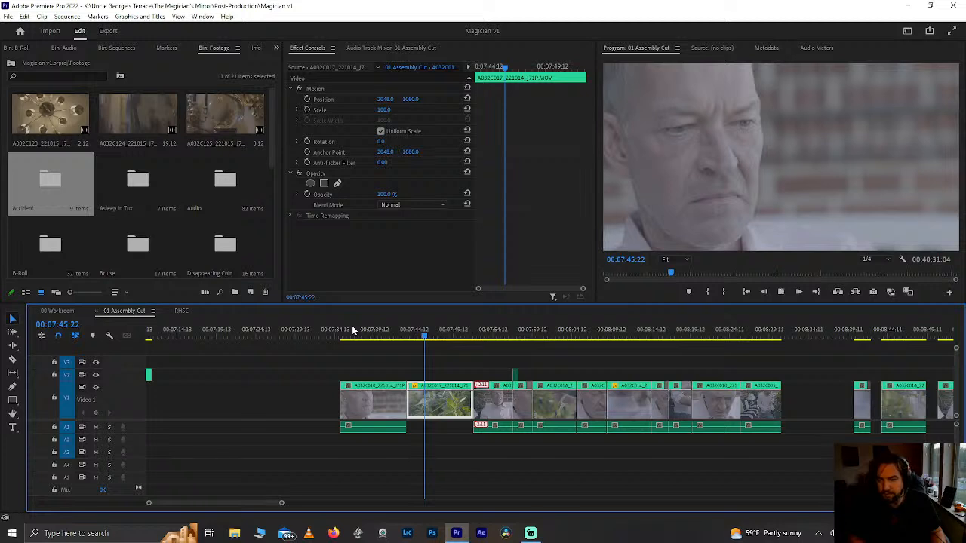
{"action": "key", "text": "space"}
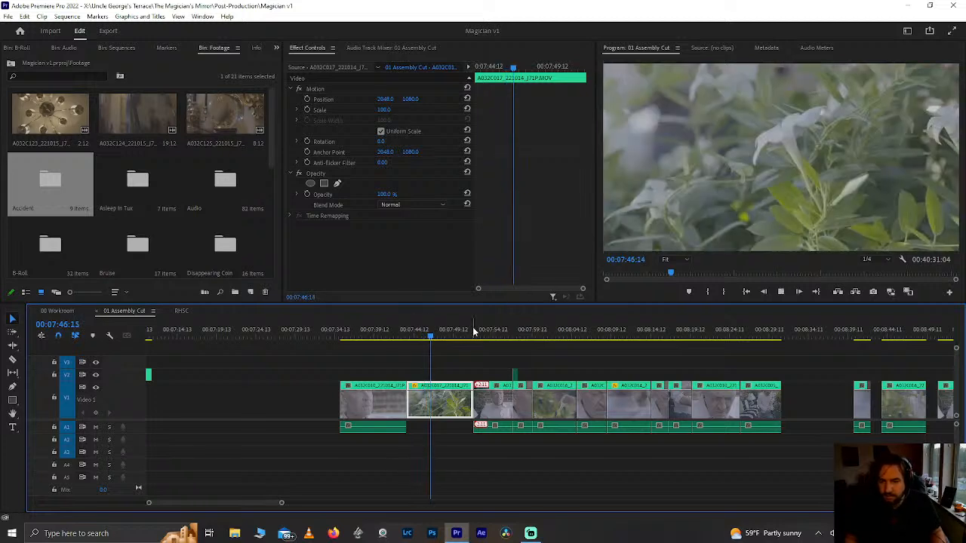
{"action": "left_click", "coordinate": [465, 332]}
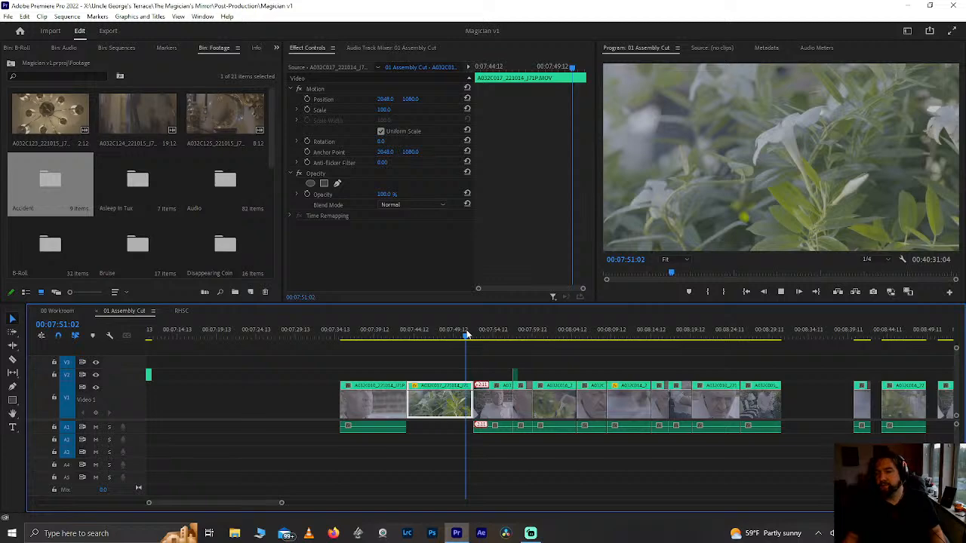
{"action": "key", "text": "space"}
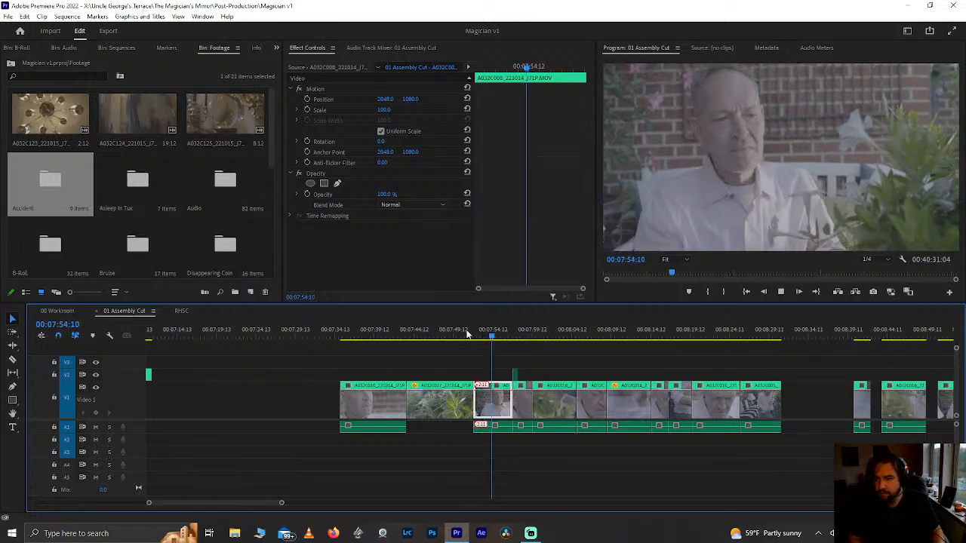
{"action": "key", "text": "space"}
{"action": "key", "text": "Up"}
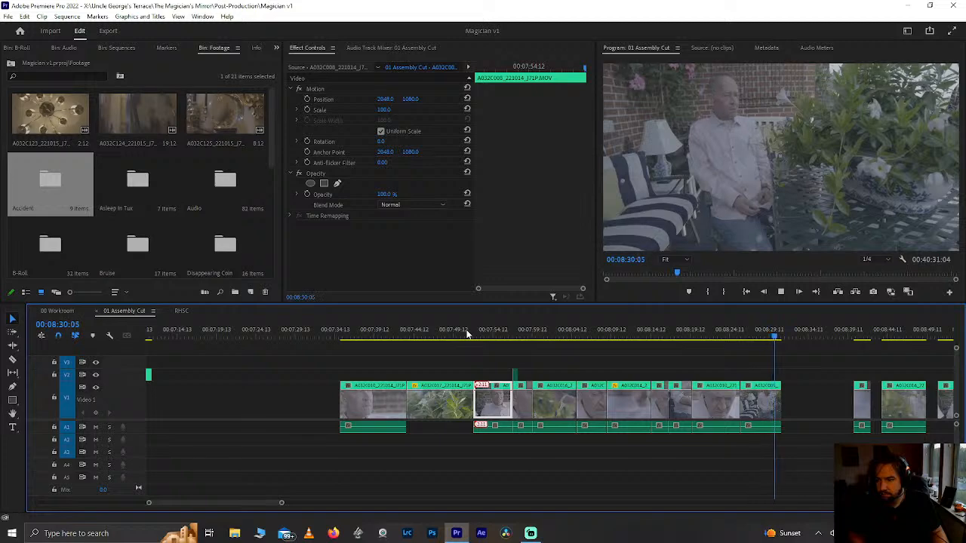
{"action": "key", "text": "space"}
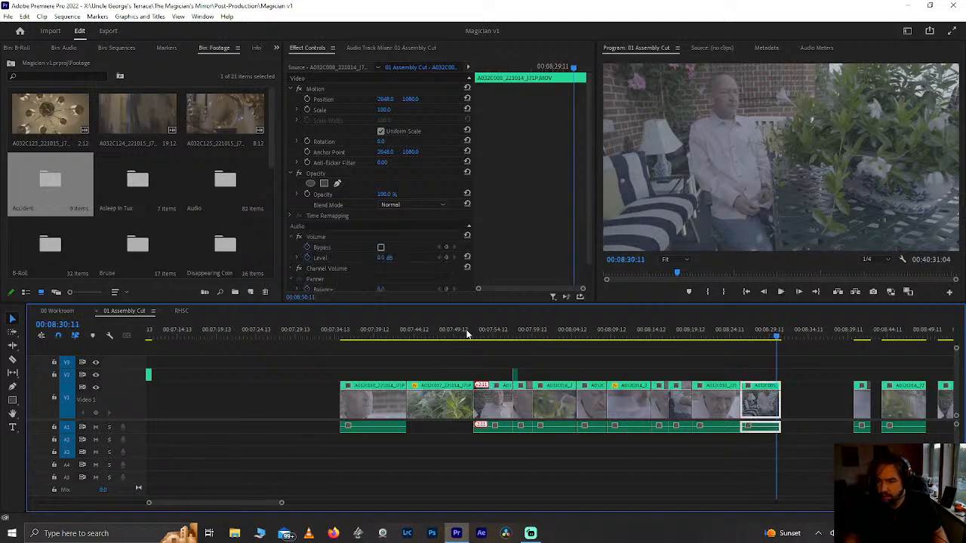
Step: Review the cut from the face shot at 00:08:06:09 into the A032C014 hand shot and save the project
{"action": "left_click", "coordinate": [588, 332]}
{"action": "key", "text": "="}
{"action": "key", "text": "="}
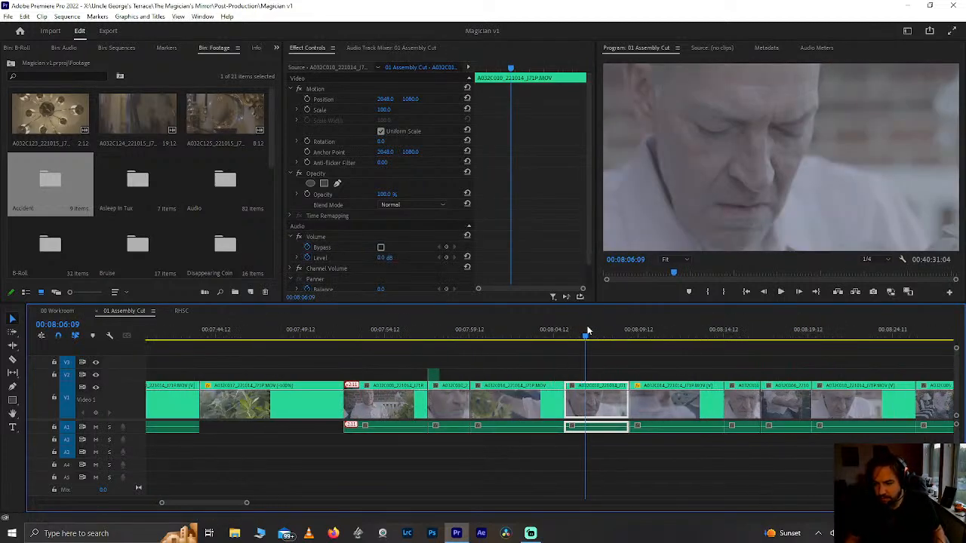
{"action": "key", "text": "space"}
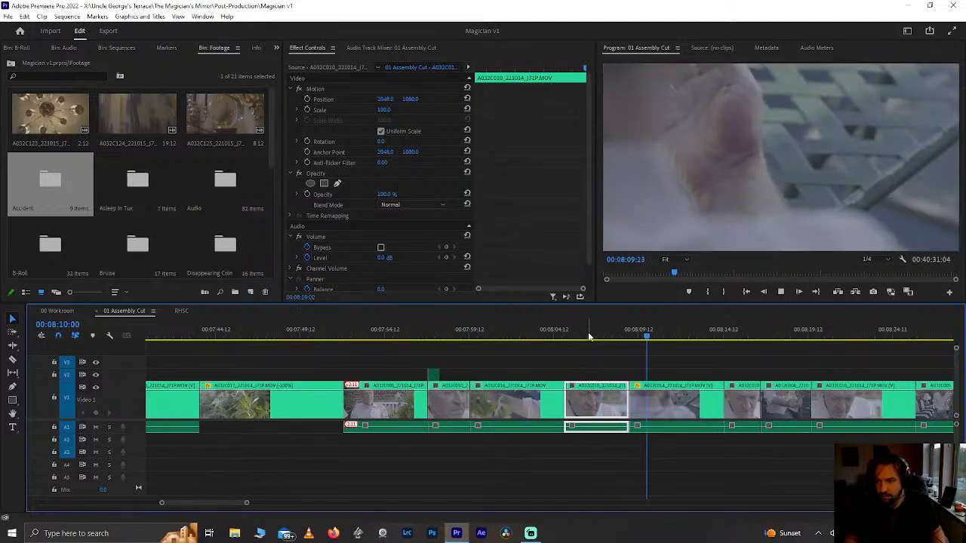
{"action": "left_click", "coordinate": [652, 338]}
{"action": "mouse_move", "coordinate": [654, 339]}
{"action": "left_mouse_down"}
{"action": "mouse_move", "coordinate": [668, 337]}
{"action": "mouse_move", "coordinate": [656, 337]}
{"action": "left_mouse_up"}
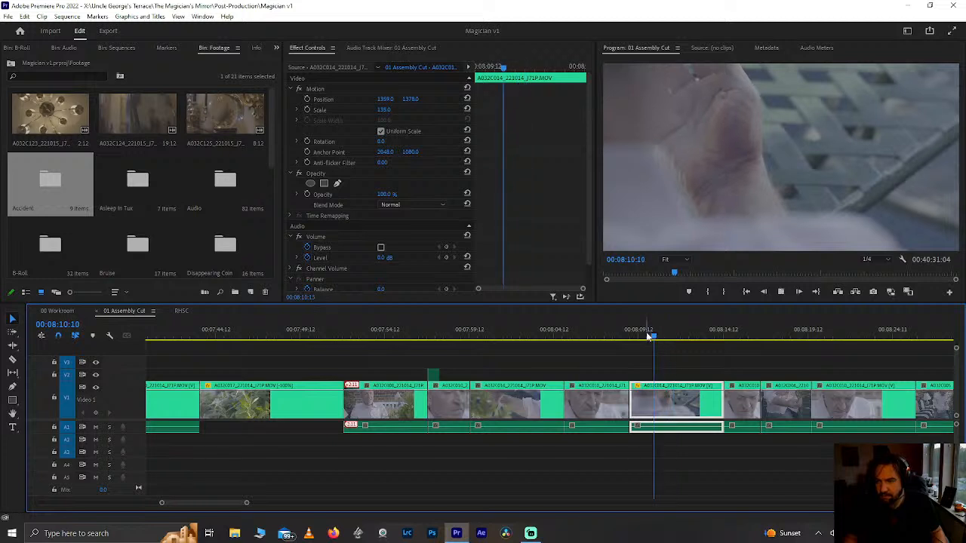
{"action": "key", "text": "space"}
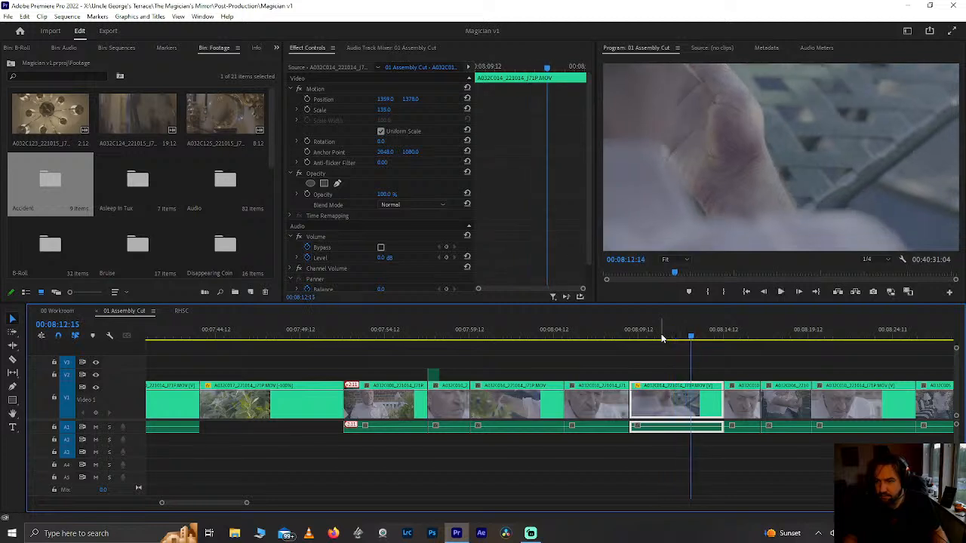
{"action": "key", "text": "space"}
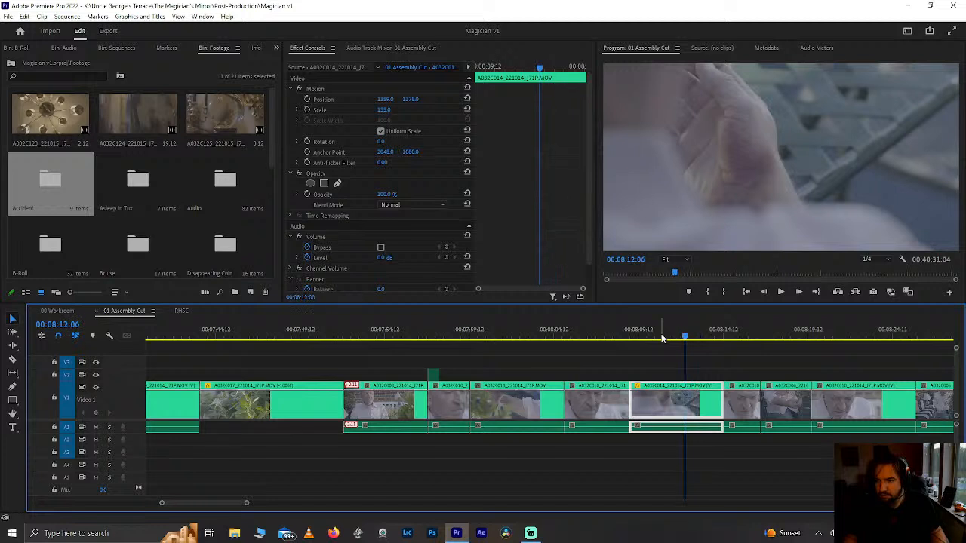
{"action": "key", "text": "ctrl+s"}
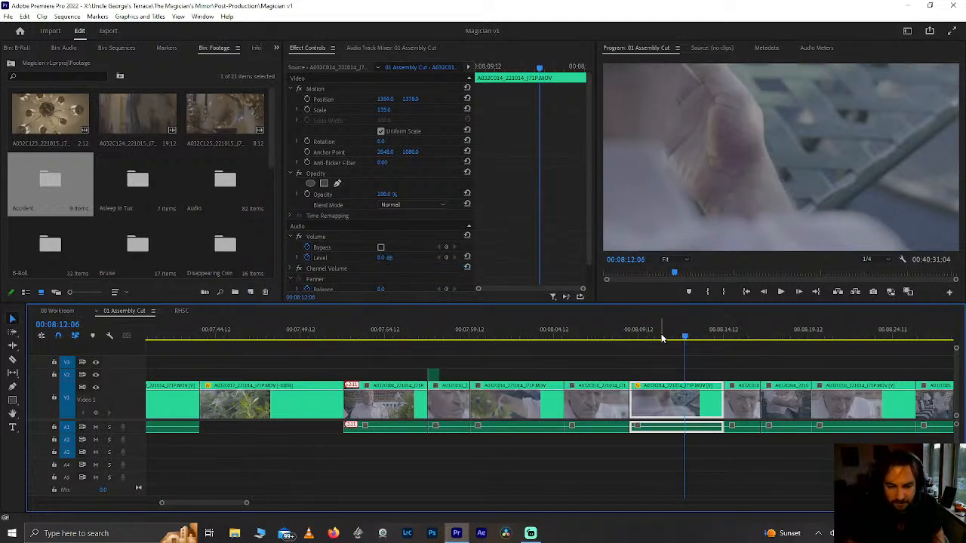
{"action": "key", "text": "ctrl+s"}
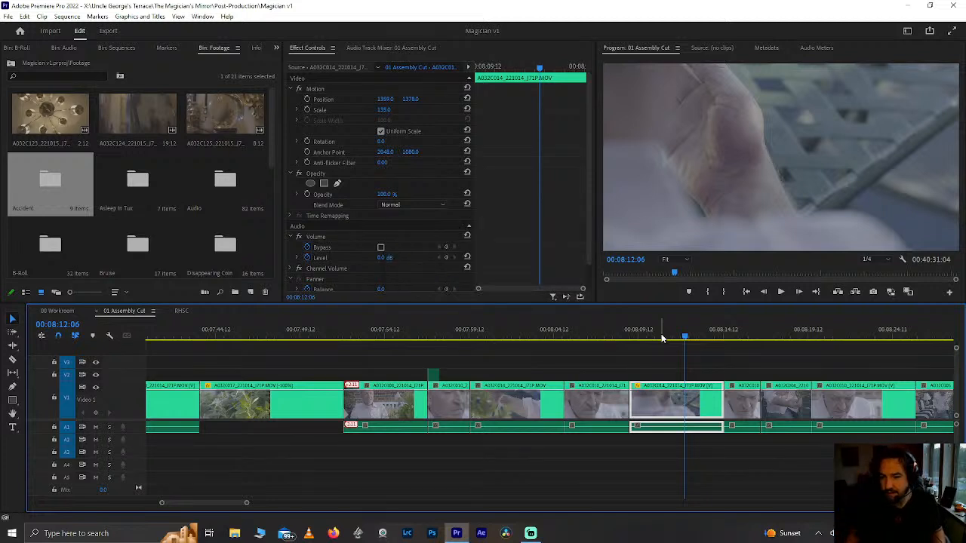
Step: Split the A032C014 hand shot at 00:08:12:13 and ripple delete the part before the cut
{"action": "key", "text": "space"}
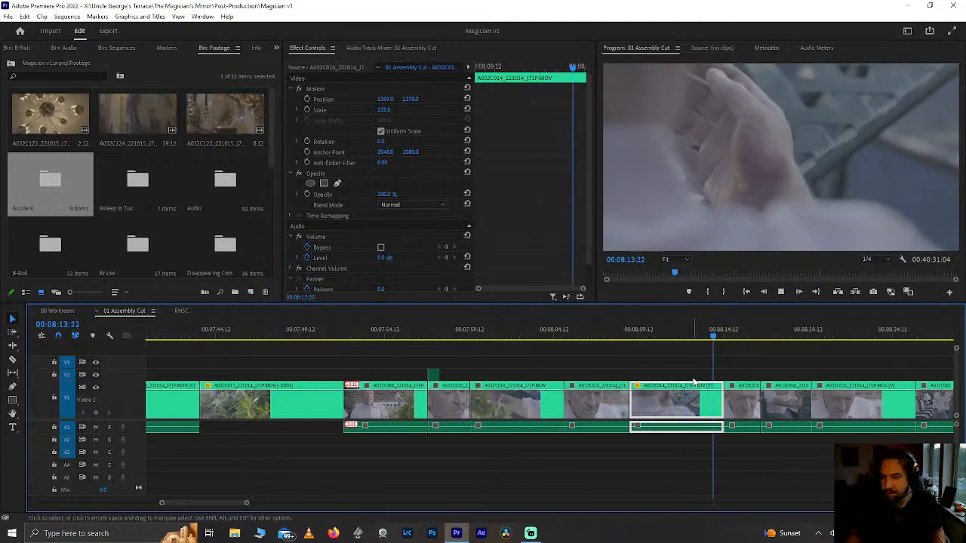
{"action": "key", "text": "space"}
{"action": "left_click", "coordinate": [680, 337]}
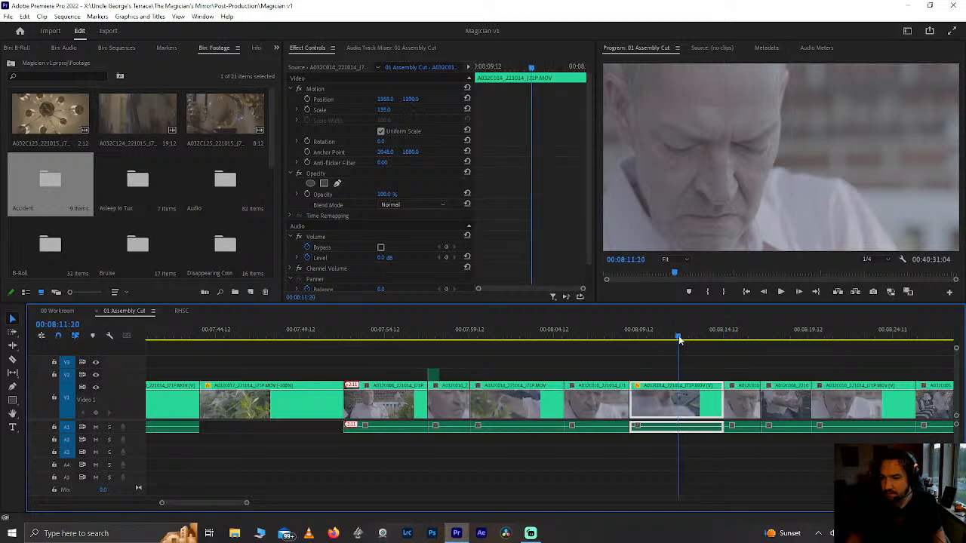
{"action": "key", "text": "space"}
{"action": "key", "text": "space"}
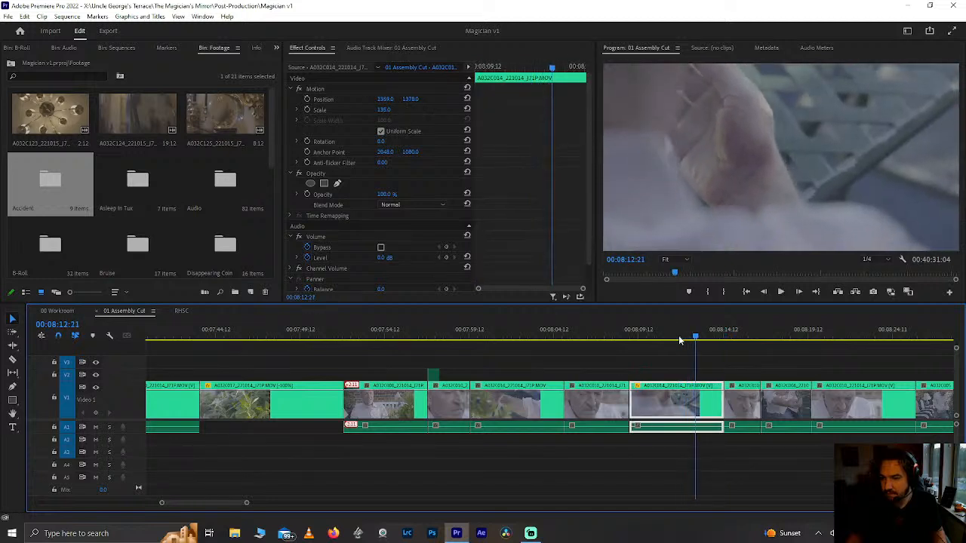
{"action": "key", "text": "Left"}
{"action": "key", "text": "Left"}
{"action": "key", "text": "Left"}
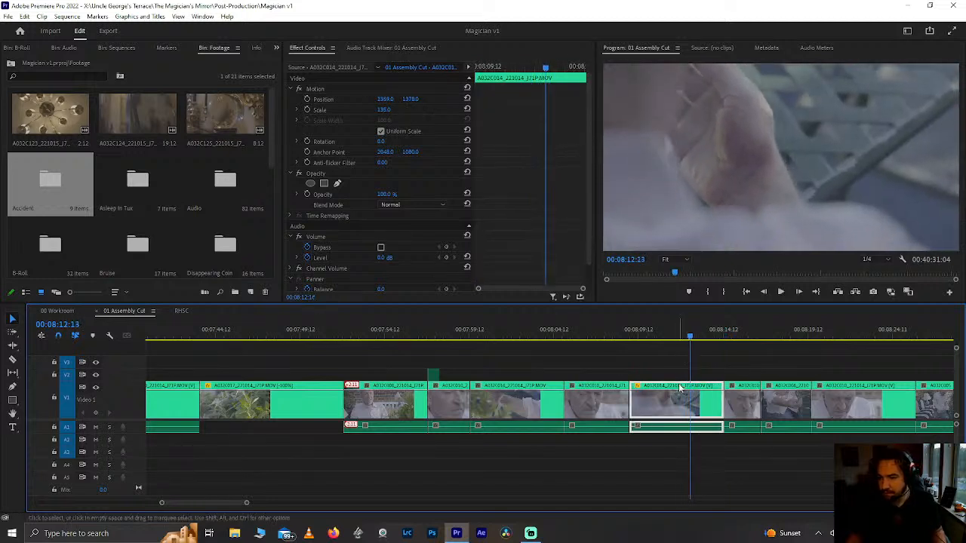
{"action": "key", "text": "ctrl+k"}
{"action": "key", "text": "Delete"}
{"action": "left_click", "coordinate": [647, 408]}
{"action": "key", "text": "Delete"}
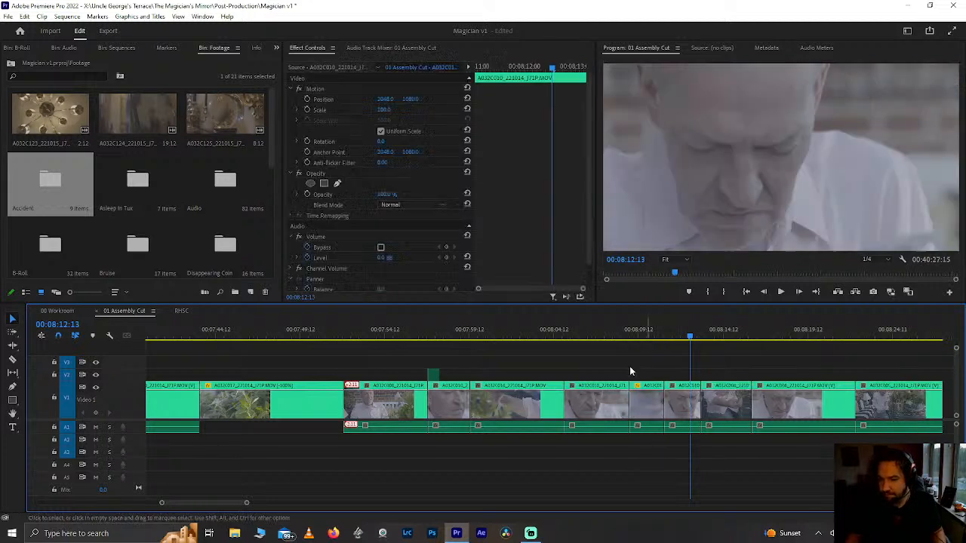
Step: Play the shortened hand shot with its neighbouring shots to 00:08:22:19 and save the project
{"action": "left_click", "coordinate": [610, 330]}
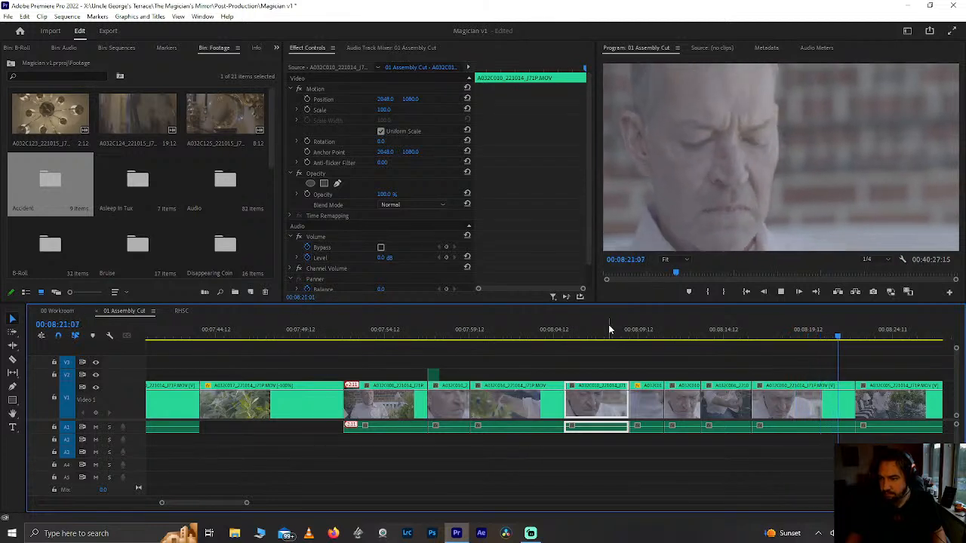
{"action": "key", "text": "space"}
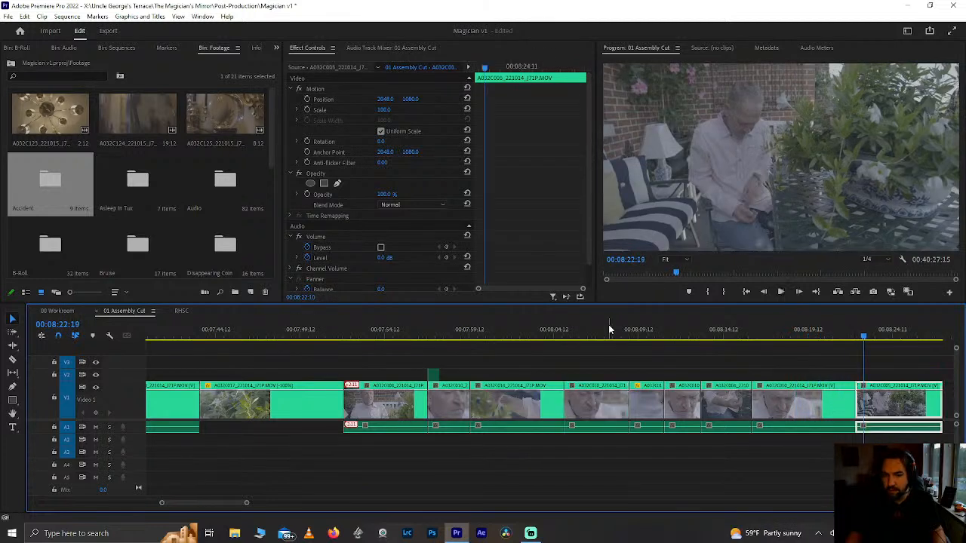
{"action": "key", "text": "ctrl+s"}
{"action": "key", "text": "minus"}
{"action": "key", "text": "minus"}
{"action": "key", "text": "minus"}
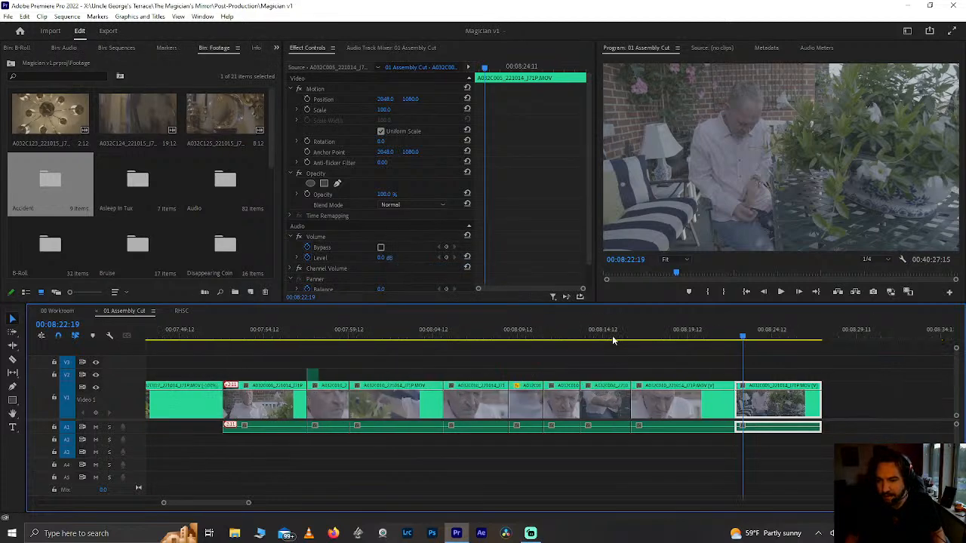
{"action": "key", "text": "minus"}
{"action": "key", "text": "minus"}
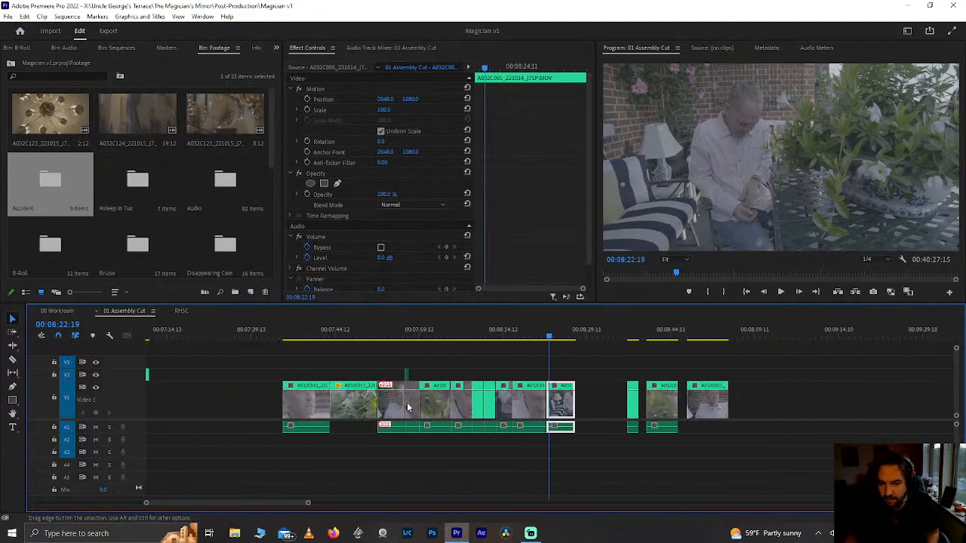
Step: Review the flower, face, wide and hand shots of the assembled scene between 00:07:40:22 and 00:08:25:11
{"action": "left_click", "coordinate": [430, 334]}
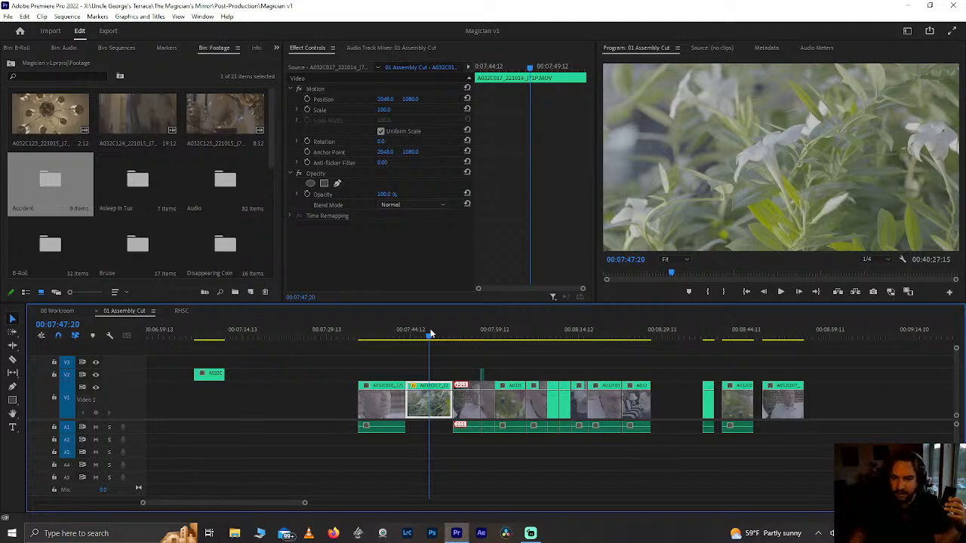
{"action": "left_click", "coordinate": [640, 332]}
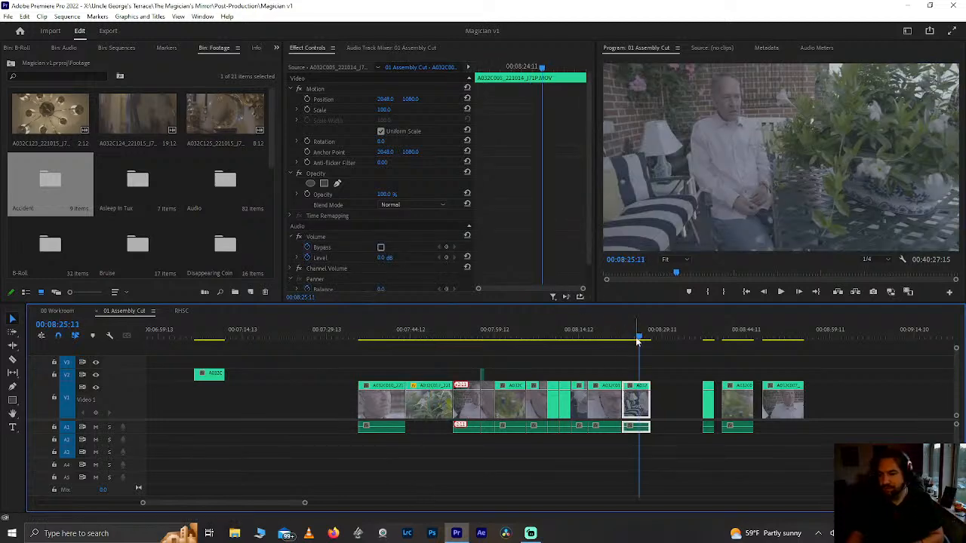
{"action": "left_click", "coordinate": [606, 330]}
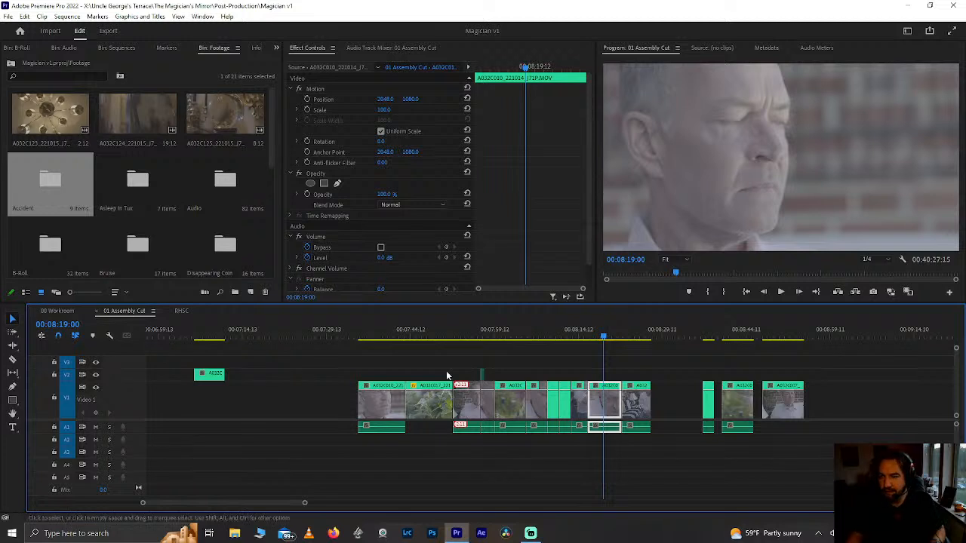
{"action": "left_click", "coordinate": [391, 338]}
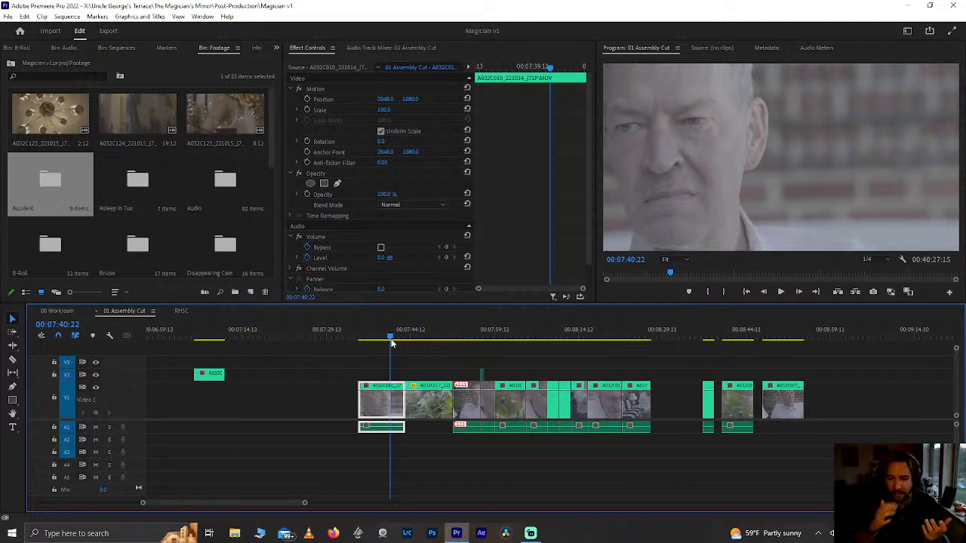
{"action": "left_click", "coordinate": [469, 330]}
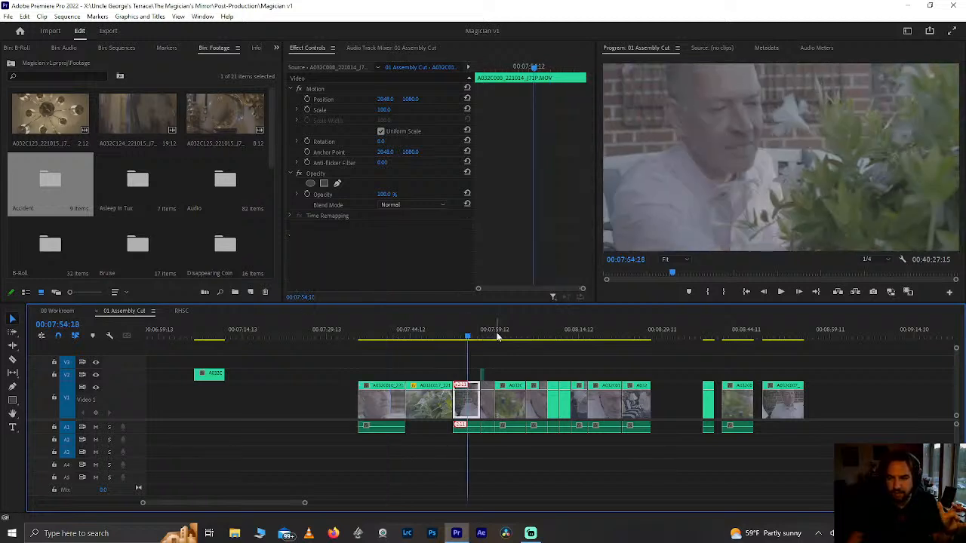
{"action": "left_click", "coordinate": [497, 336]}
{"action": "left_click", "coordinate": [519, 337]}
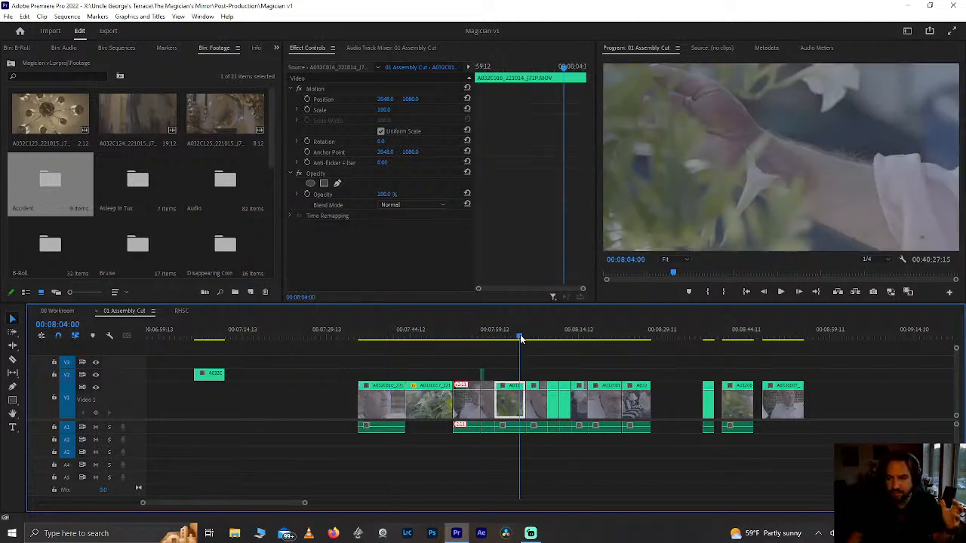
{"action": "left_click", "coordinate": [572, 338]}
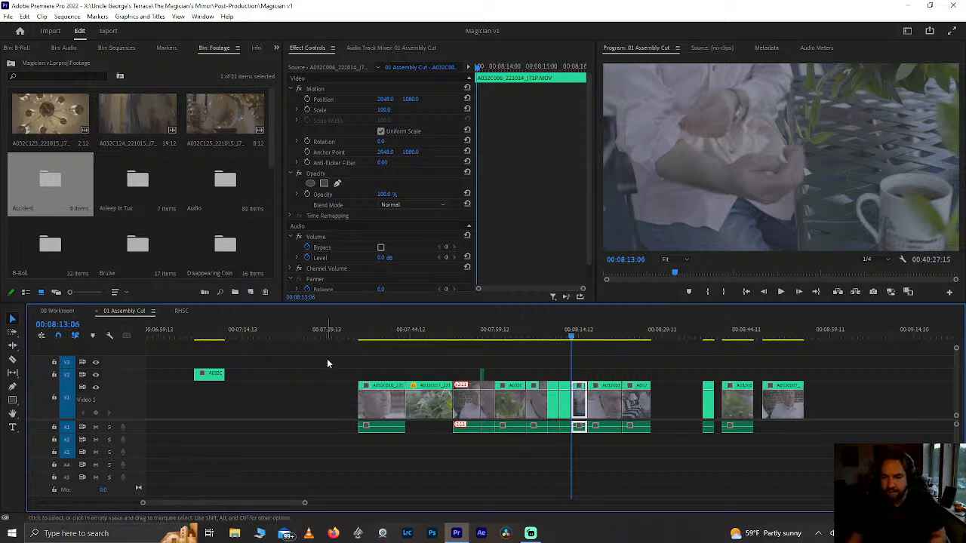
Step: Move the stray A032C017 flower clip past the scene's leftover takes and place the leftover A032C016 hand clip directly after it
{"action": "left_click", "coordinate": [210, 331]}
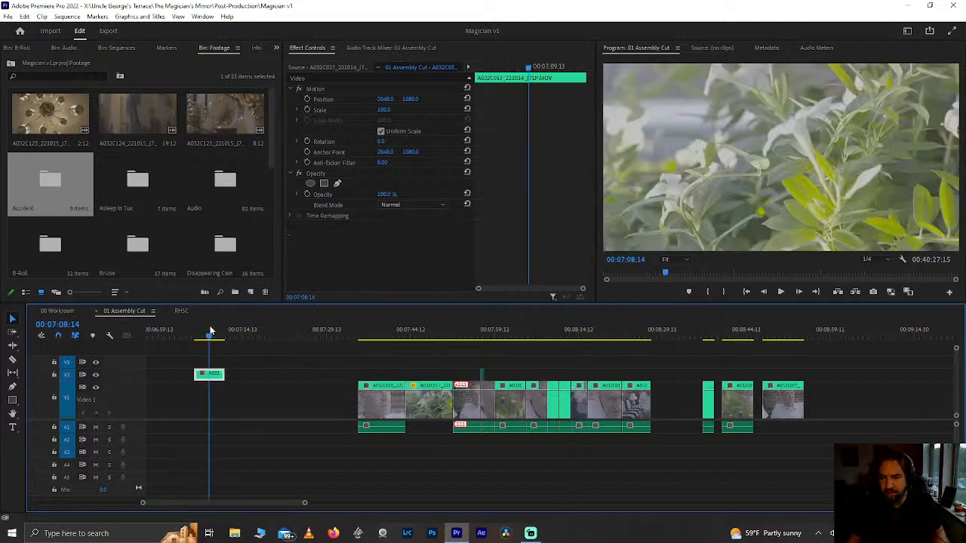
{"action": "left_click_drag", "start_coordinate": [211, 381], "coordinate": [835, 398]}
{"action": "left_click", "coordinate": [742, 338]}
{"action": "key", "text": "space"}
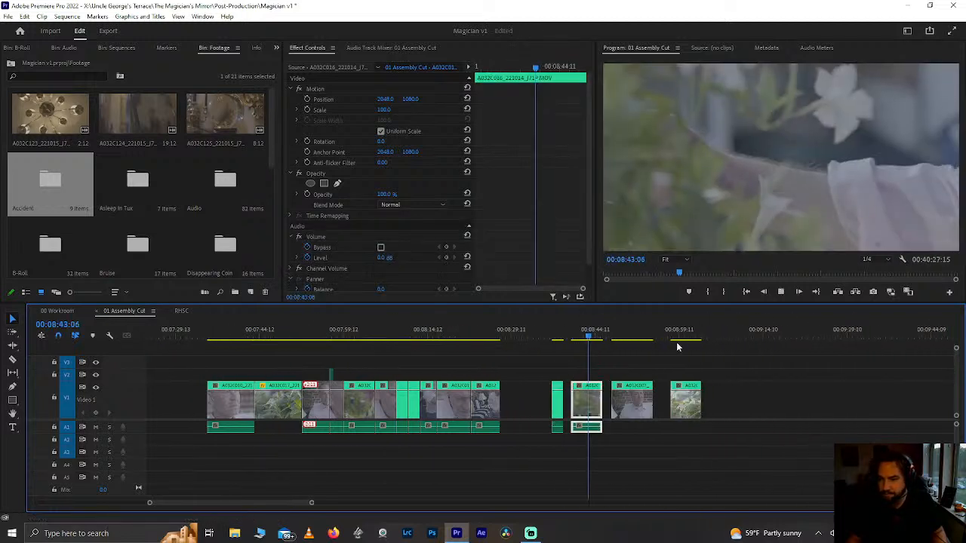
{"action": "scroll", "coordinate": [676, 342], "scroll_direction": "down", "scroll_amount": 3}
{"action": "left_click_drag", "start_coordinate": [487, 404], "coordinate": [635, 406]}
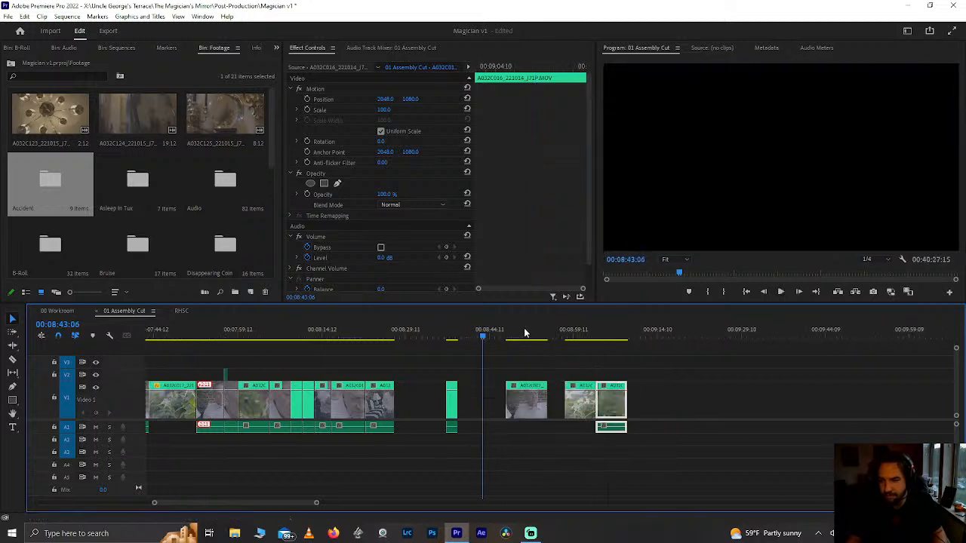
Step: Check and delete the leftover A032C007 take and the short leftover A032C014 clip after the scene
{"action": "left_click", "coordinate": [524, 333]}
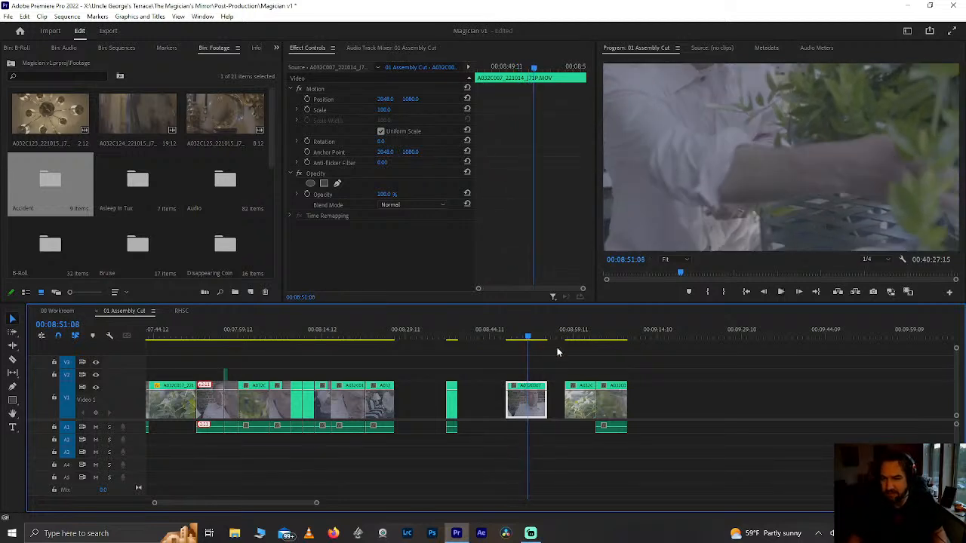
{"action": "key", "text": "Delete"}
{"action": "left_click", "coordinate": [453, 337]}
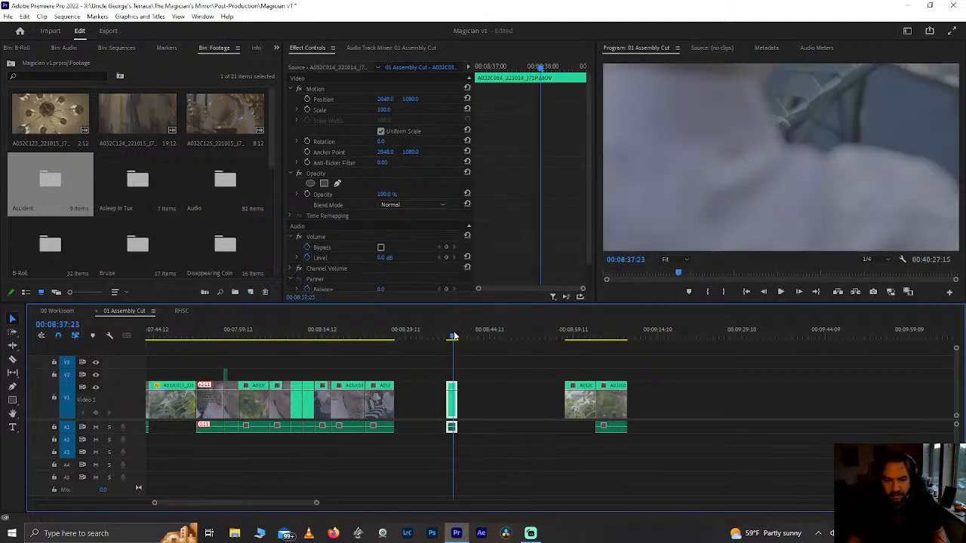
{"action": "key", "text": "space"}
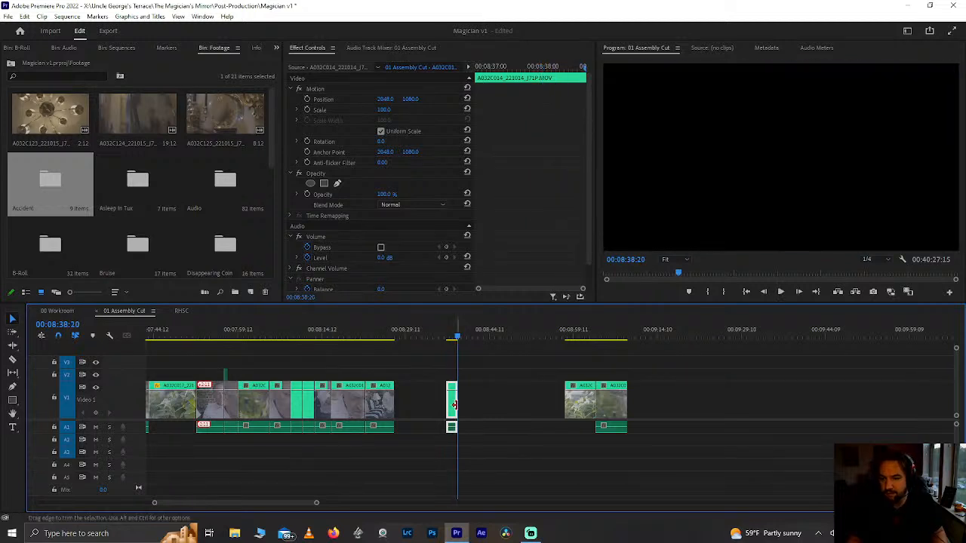
{"action": "key", "text": "Delete"}
Step: Cut the two remaining spare flower and hand clips into the RHSC sequence after its yellow clips, return to 01 Assembly Cut and save
{"action": "left_click_drag", "start_coordinate": [554, 364], "coordinate": [637, 440]}
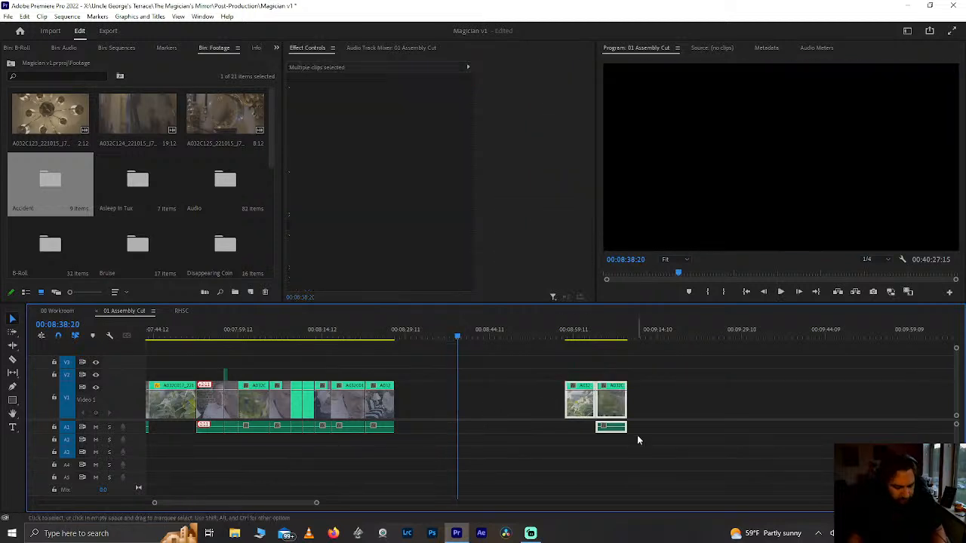
{"action": "key", "text": "Delete"}
{"action": "left_click", "coordinate": [186, 310]}
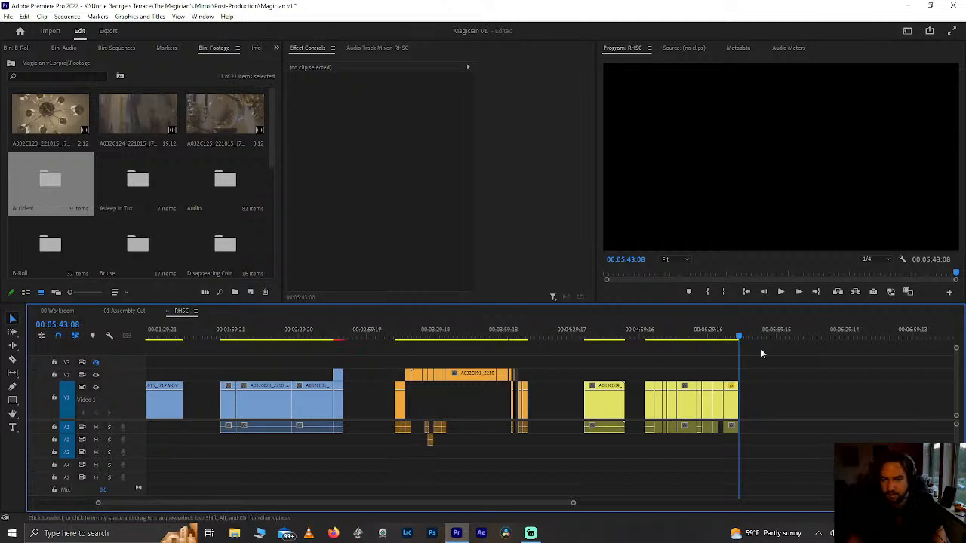
{"action": "left_click_drag", "start_coordinate": [811, 329], "coordinate": [787, 330]}
{"action": "key", "text": "ctrl+v"}
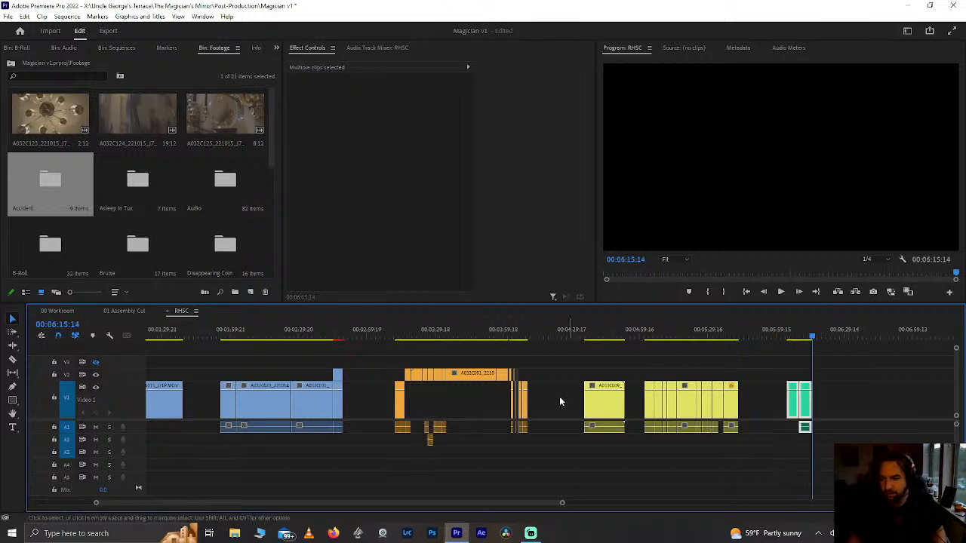
{"action": "left_click", "coordinate": [108, 310]}
{"action": "scroll", "coordinate": [325, 385], "scroll_direction": "up", "scroll_amount": 3}
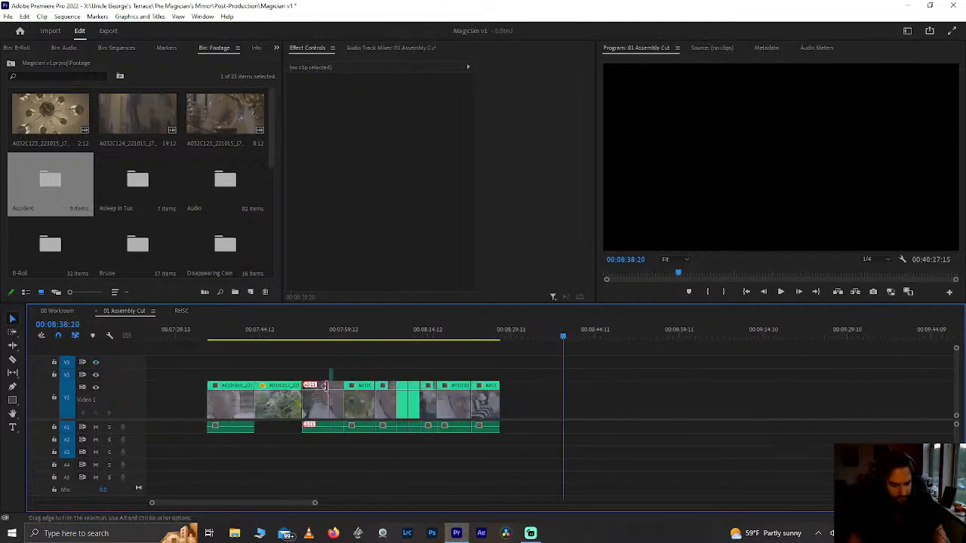
{"action": "key", "text": "ctrl+s"}
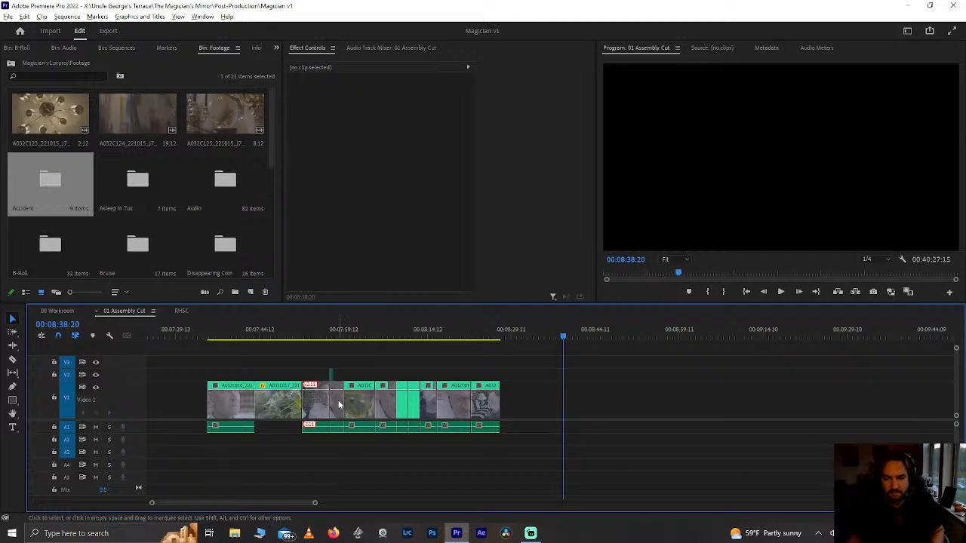
Step: Turn on proxies and play the yellow clips from 00:05:12:15 to 00:05:16:03
{"action": "key", "text": "minus"}
{"action": "scroll", "coordinate": [338, 400], "scroll_direction": "up", "scroll_amount": 5}
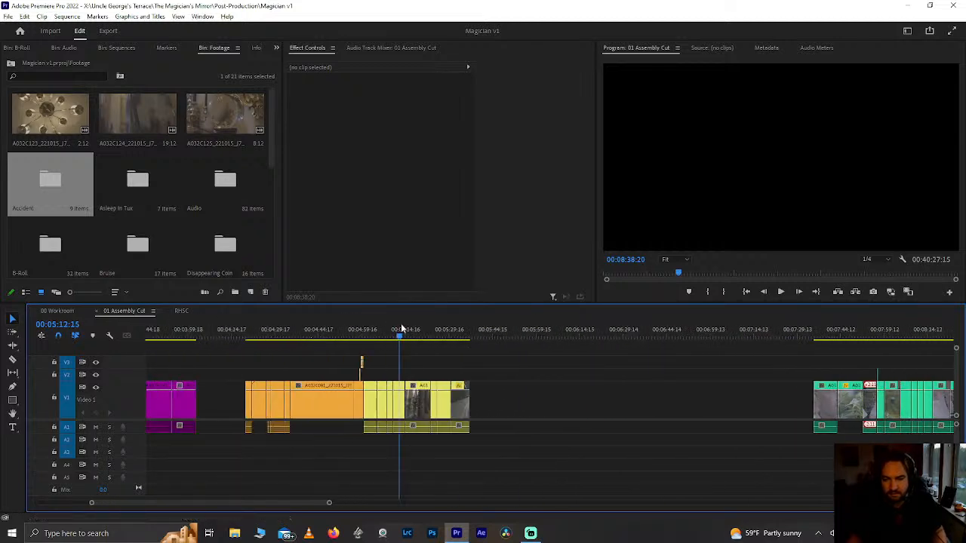
{"action": "key", "text": "d"}
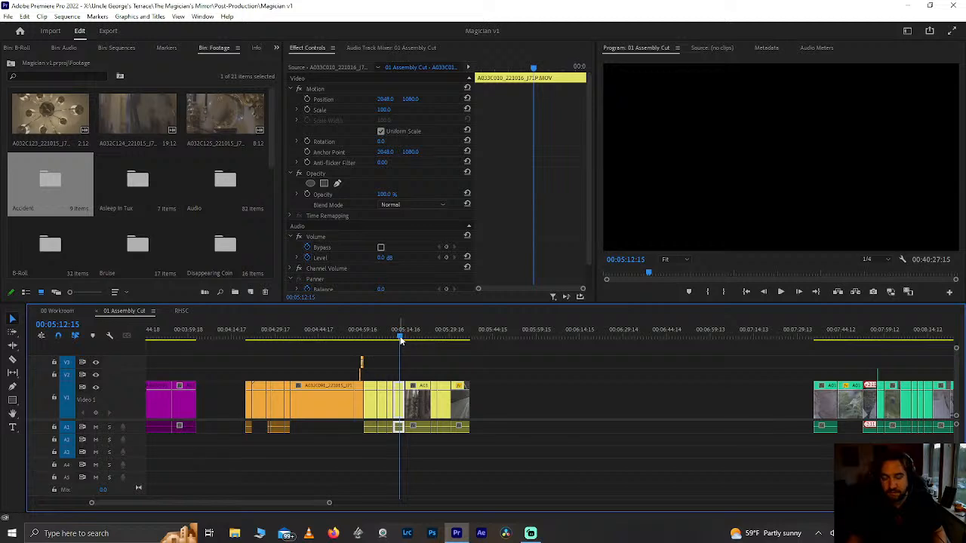
{"action": "left_click", "coordinate": [891, 291]}
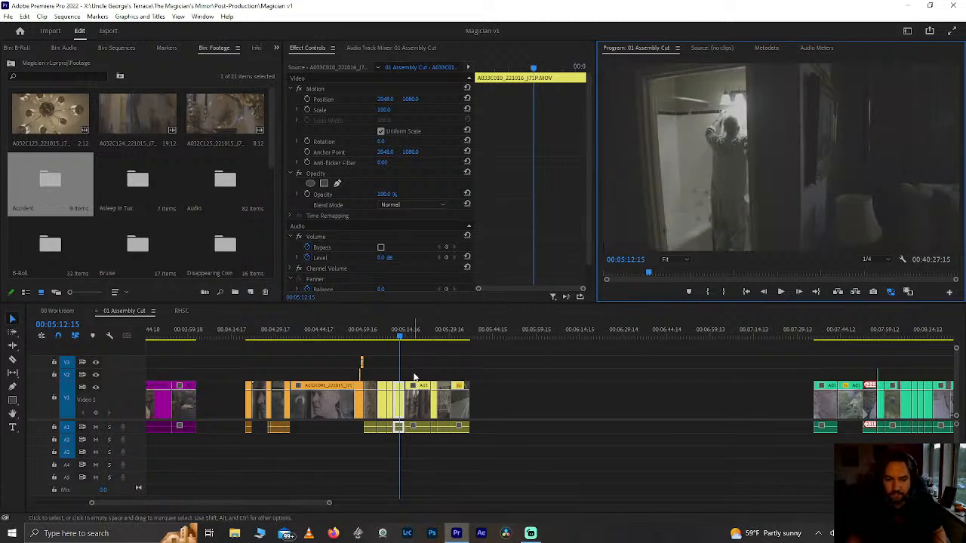
{"action": "key", "text": "space"}
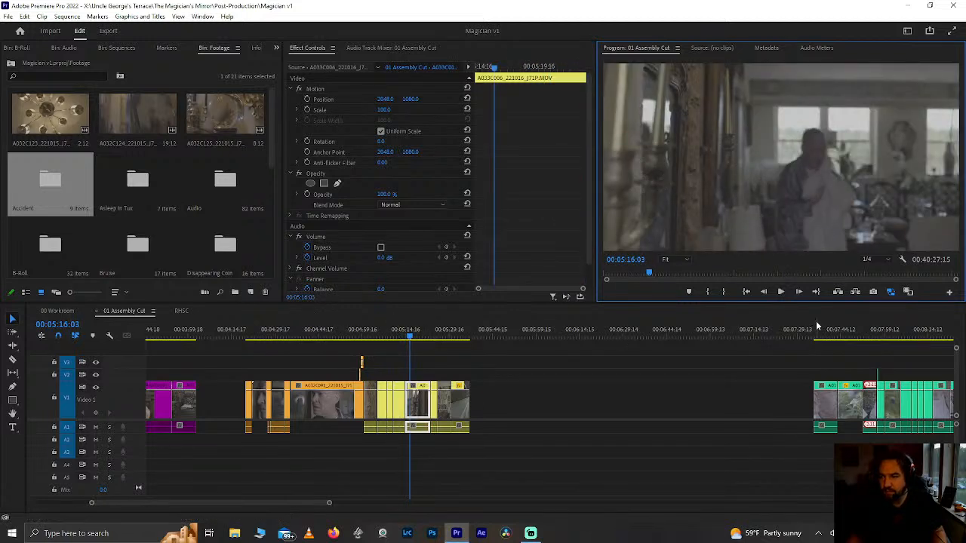
Step: Check the opening face shot, the end of the flower shot and the A032C008 shot up to 00:07:54:03, saving the project
{"action": "left_click", "coordinate": [832, 331]}
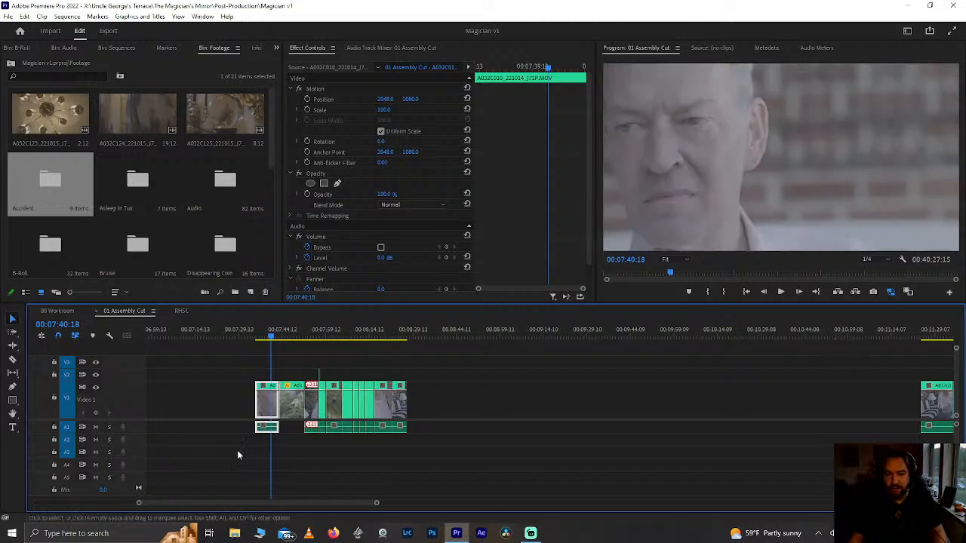
{"action": "key", "text": "ctrl+s"}
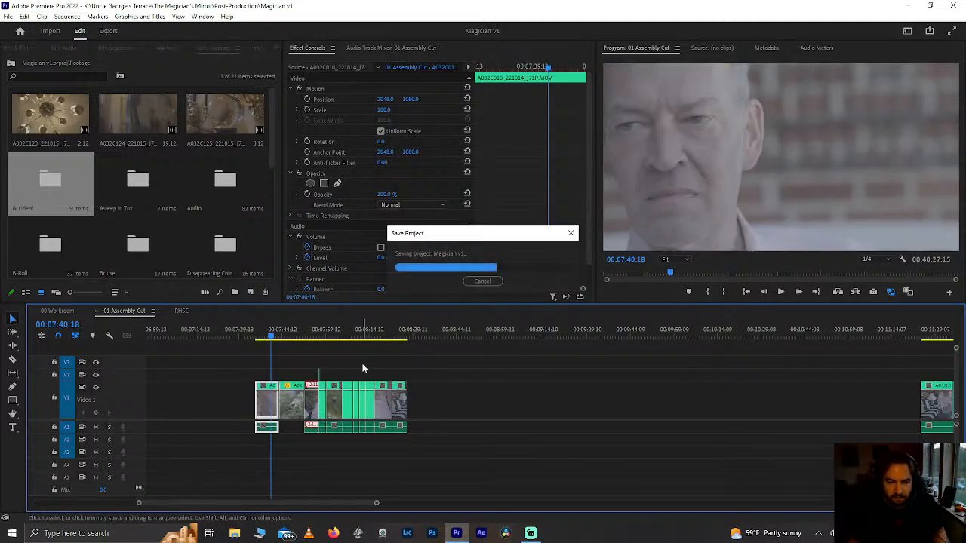
{"action": "left_click_drag", "start_coordinate": [301, 336], "coordinate": [309, 337]}
{"action": "scroll", "coordinate": [310, 338], "scroll_direction": "up", "scroll_amount": 5}
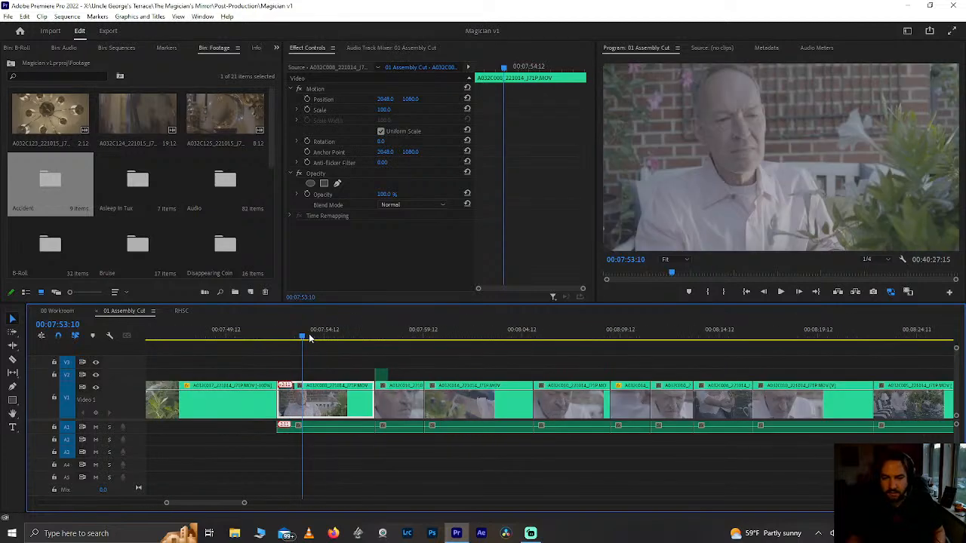
{"action": "scroll", "coordinate": [317, 335], "scroll_direction": "up", "scroll_amount": 3}
{"action": "left_click_drag", "start_coordinate": [370, 335], "coordinate": [343, 335]}
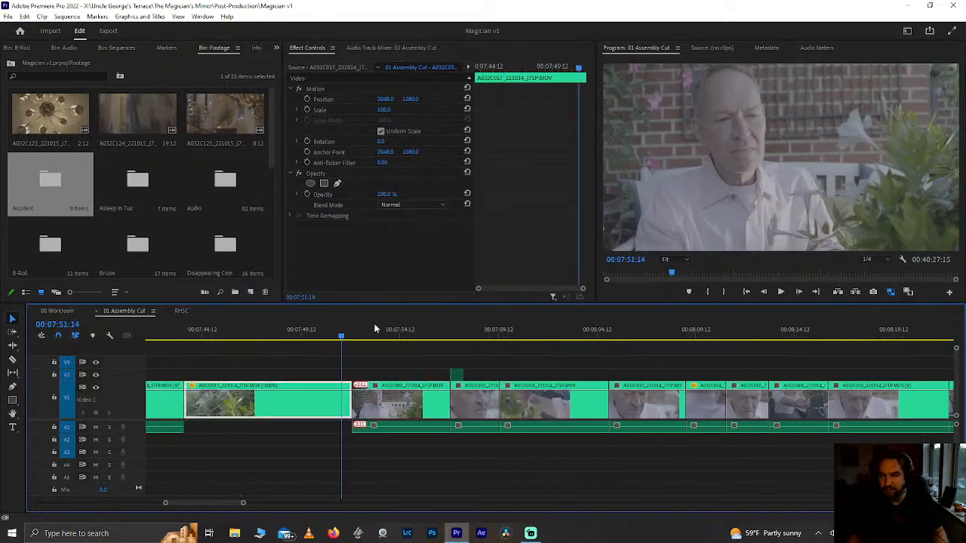
{"action": "left_click", "coordinate": [392, 338]}
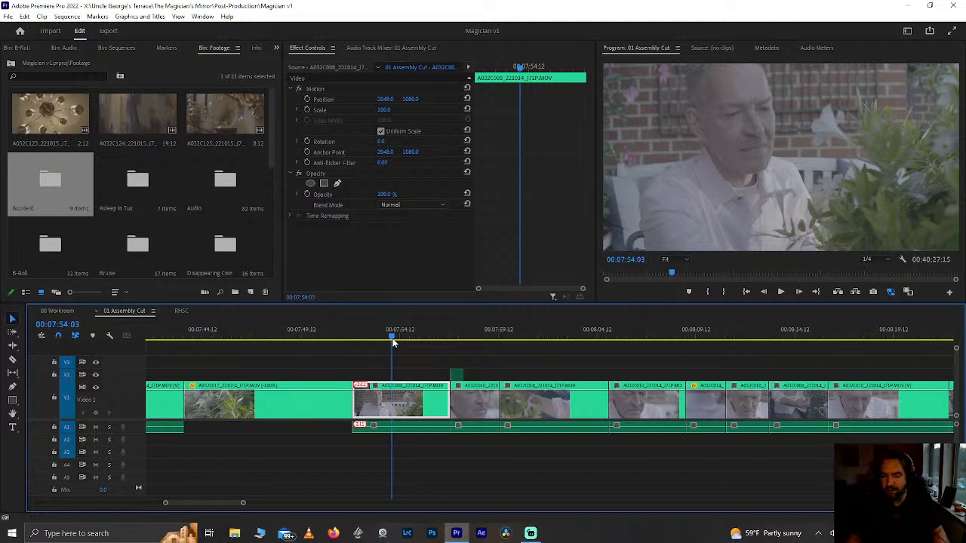
{"action": "key", "text": "ctrl+s"}
Step: Review the cuts from the face shot at 00:07:42:06 through A032C008 to the face close-up at 00:07:58:16 and save the project
{"action": "scroll", "coordinate": [391, 376], "scroll_direction": "up", "scroll_amount": 6}
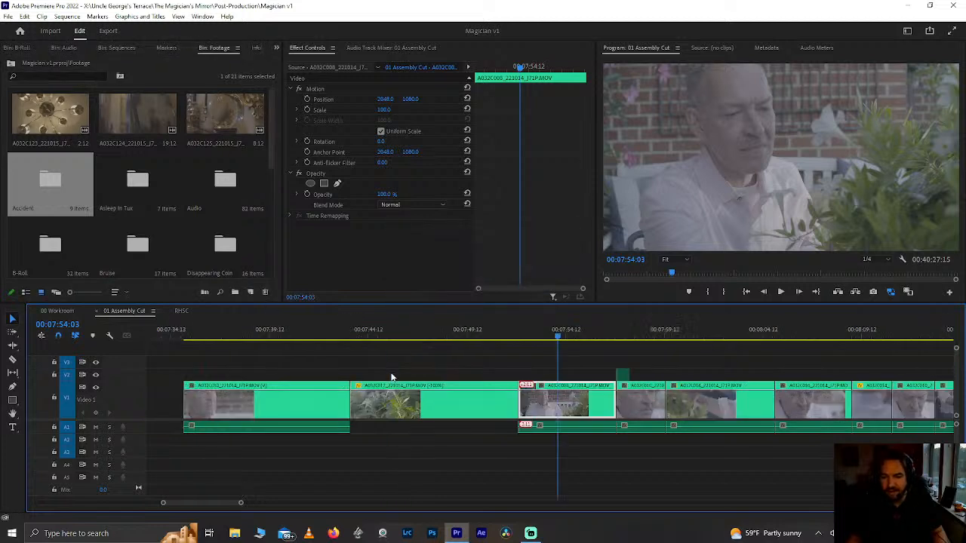
{"action": "left_click", "coordinate": [325, 332]}
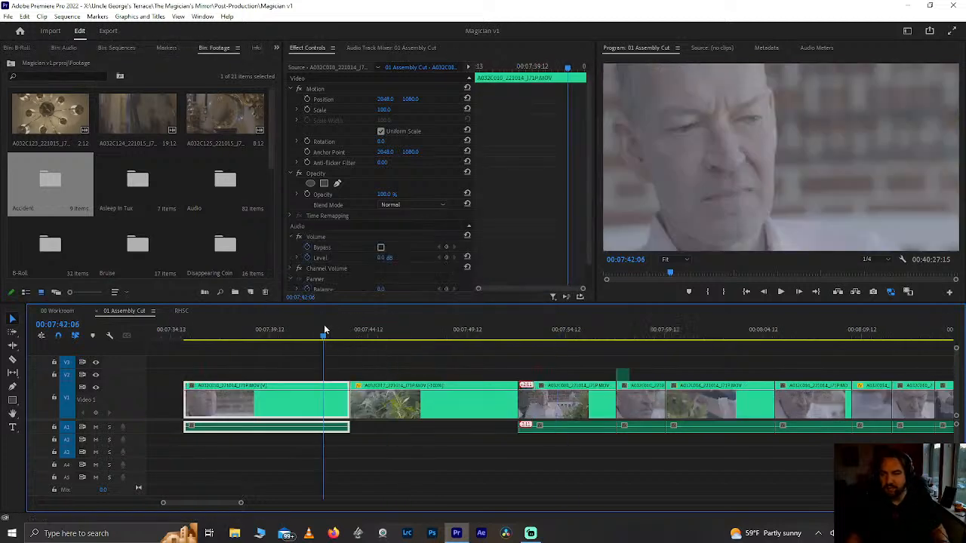
{"action": "left_click", "coordinate": [468, 332]}
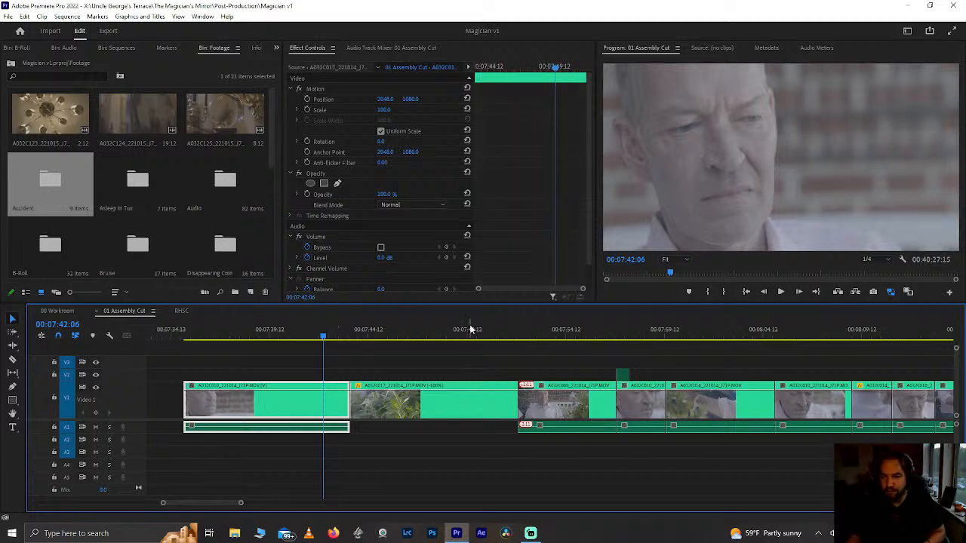
{"action": "left_click", "coordinate": [553, 330]}
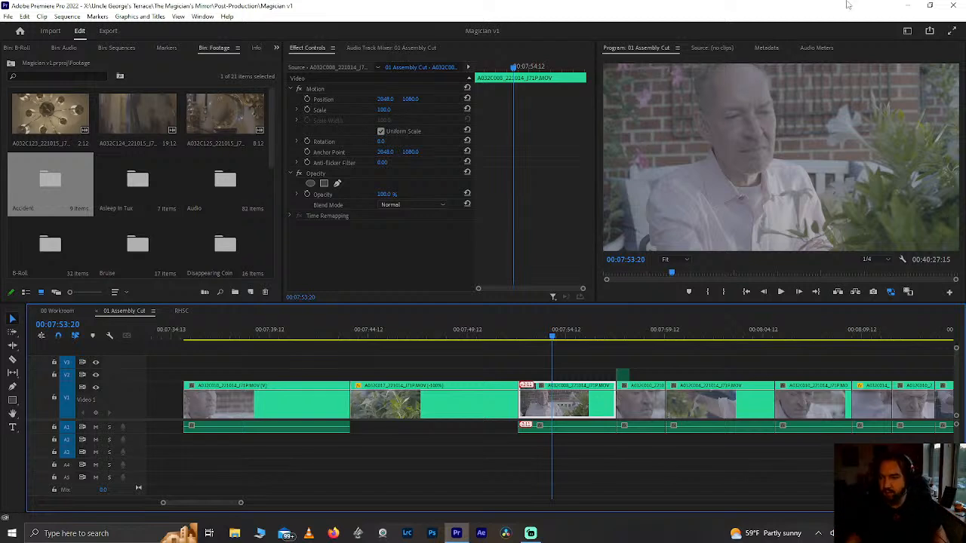
{"action": "left_click", "coordinate": [634, 338]}
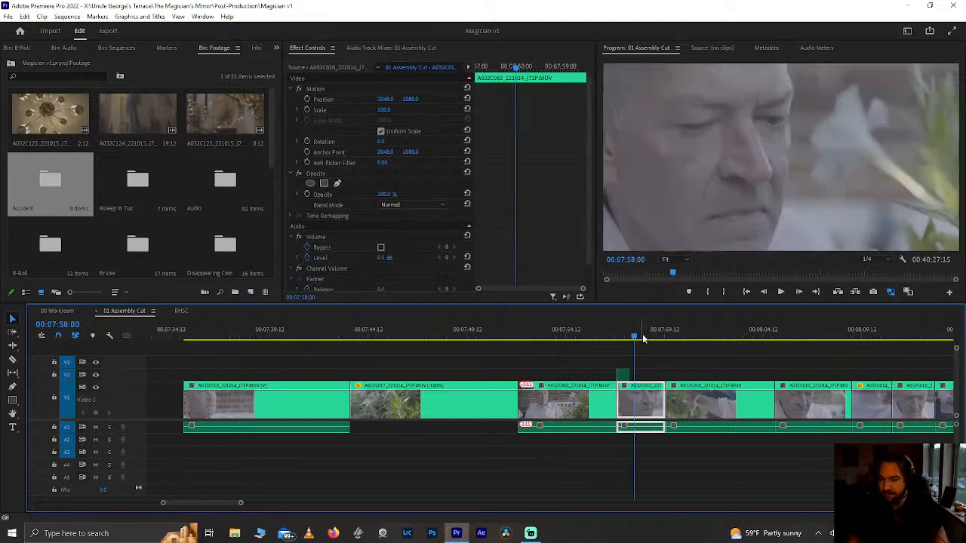
{"action": "scroll", "coordinate": [643, 338], "scroll_direction": "down", "scroll_amount": 11}
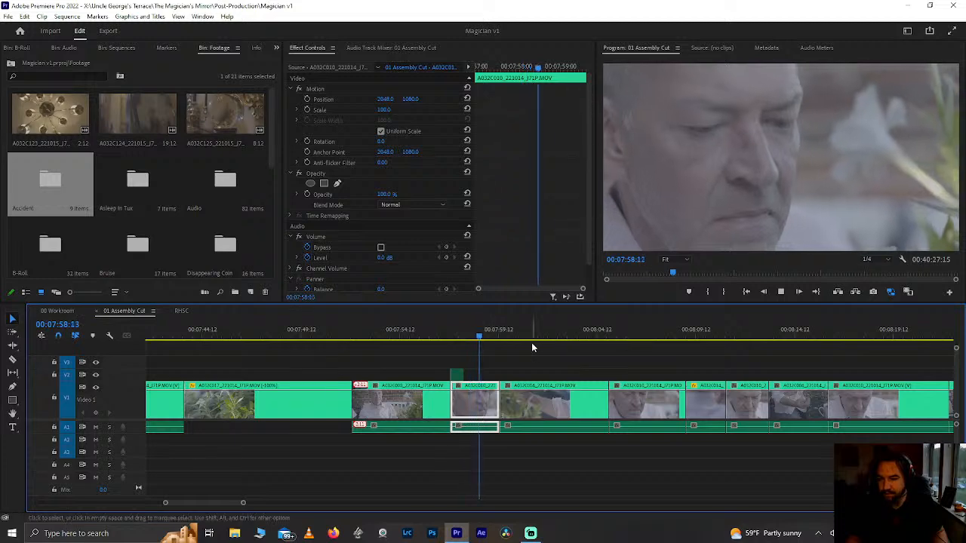
{"action": "key", "text": "space"}
{"action": "key", "text": "ctrl+s"}
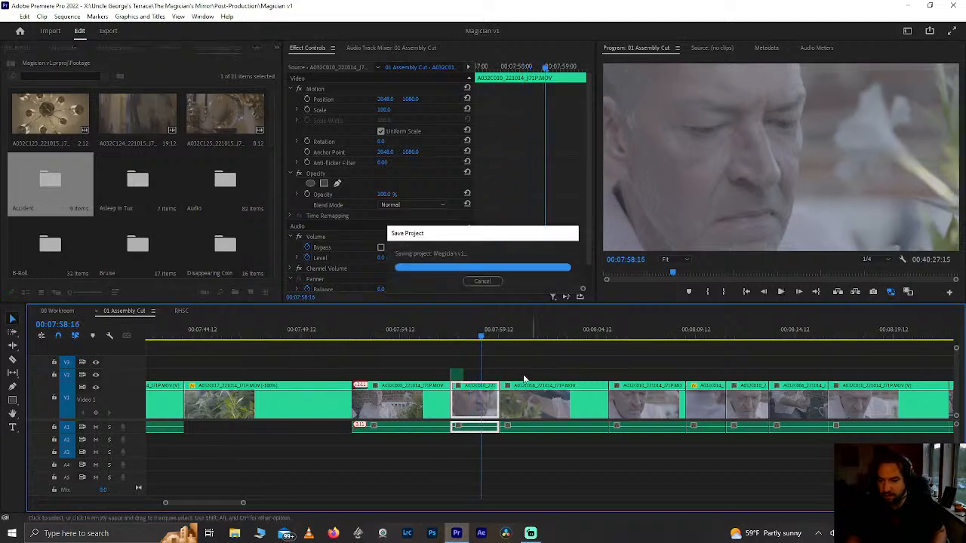
{"action": "scroll", "coordinate": [528, 370], "scroll_direction": "down", "scroll_amount": 5}
{"action": "scroll", "coordinate": [524, 380], "scroll_direction": "down", "scroll_amount": 10}
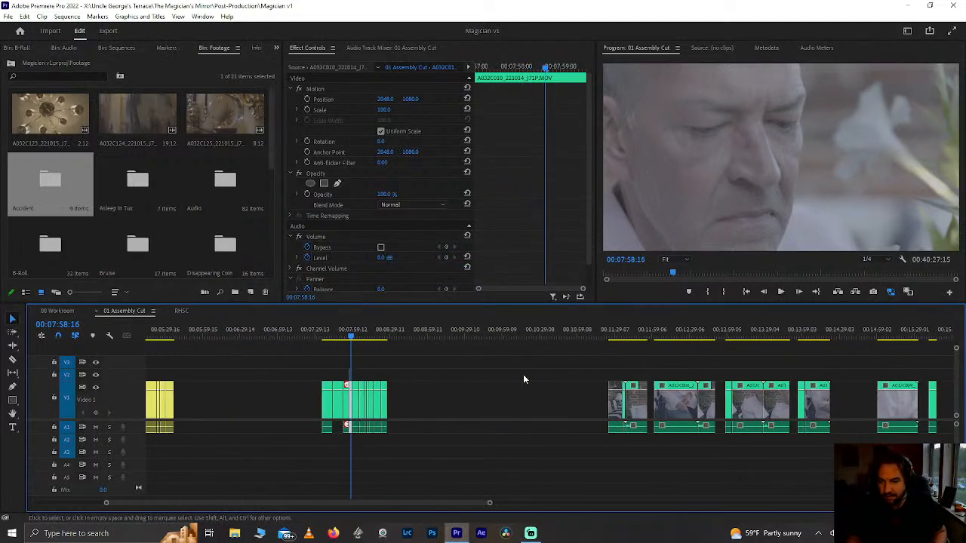
Step: Move all the unedited green clips about 2 min 15 s earlier, closer to the edited green scene, and save the project
{"action": "scroll", "coordinate": [525, 380], "scroll_direction": "down", "scroll_amount": 3}
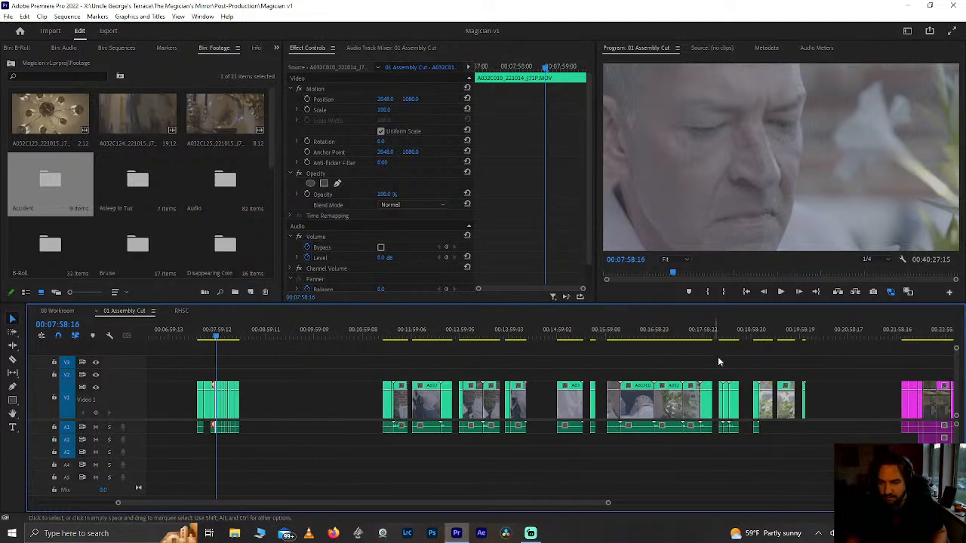
{"action": "left_click_drag", "start_coordinate": [840, 369], "coordinate": [376, 427]}
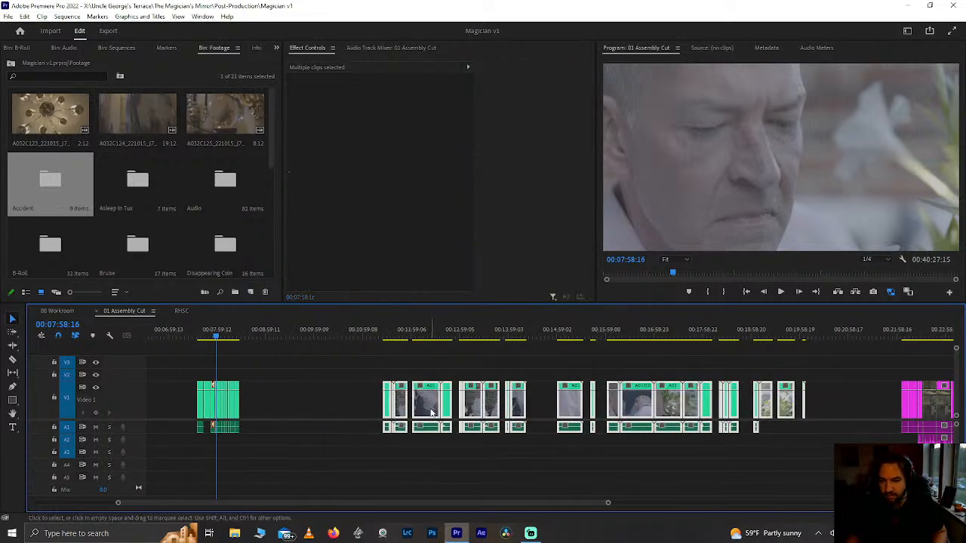
{"action": "left_click_drag", "start_coordinate": [433, 413], "coordinate": [312, 413]}
{"action": "left_click", "coordinate": [218, 331]}
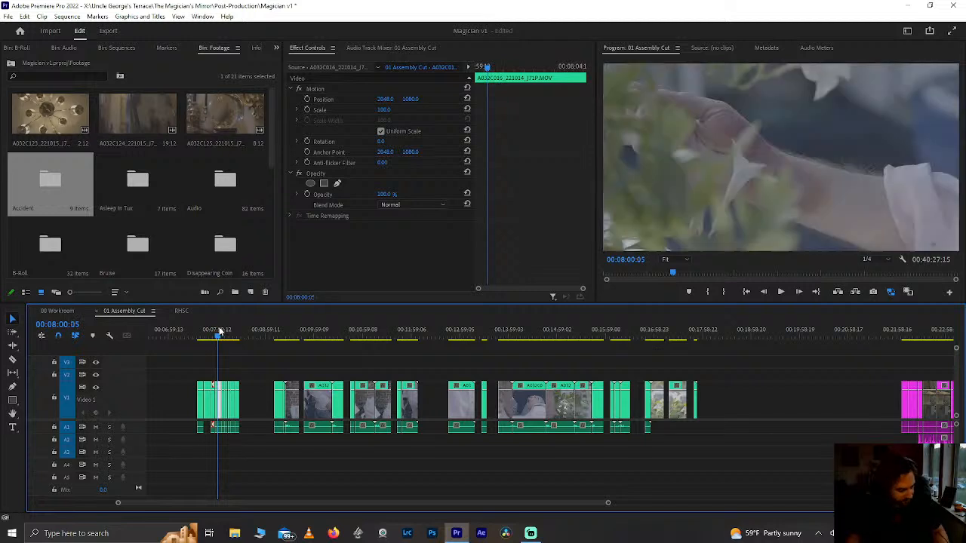
{"action": "key", "text": "ctrl+s"}
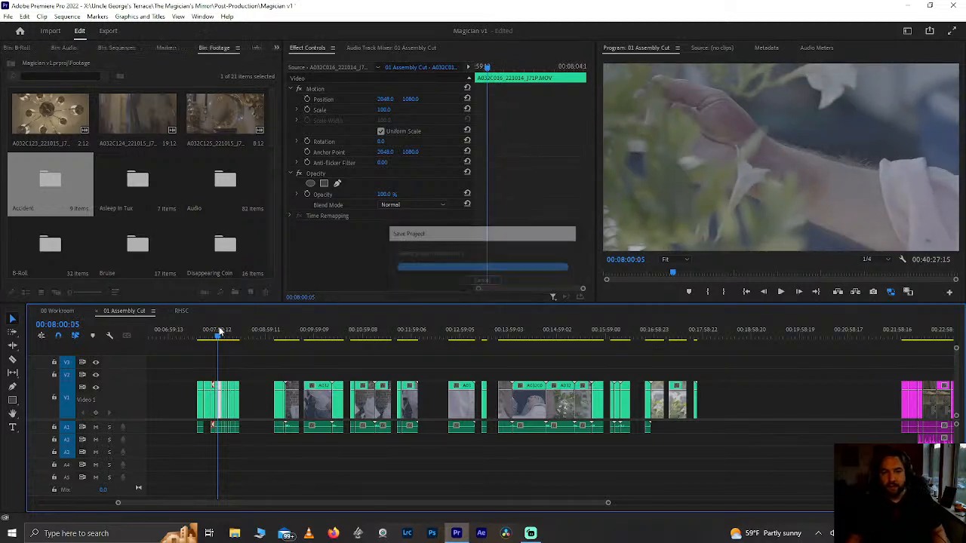
Step: Check the A032C062 faucet shot opening the magenta scene, from 00:22:06:14 to 00:22:11:18, and save the project
{"action": "scroll", "coordinate": [413, 427], "scroll_direction": "down", "scroll_amount": 5}
{"action": "scroll", "coordinate": [413, 427], "scroll_direction": "down", "scroll_amount": 4}
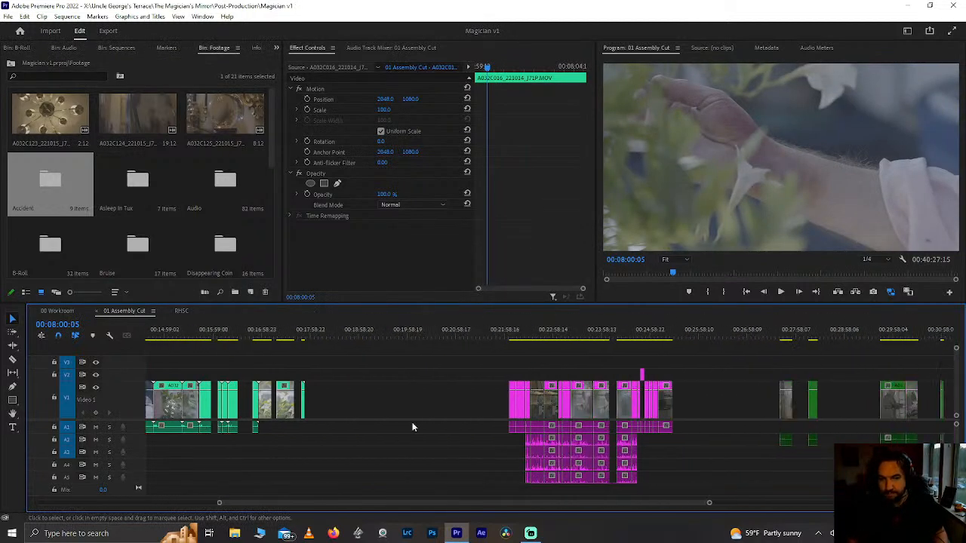
{"action": "scroll", "coordinate": [413, 427], "scroll_direction": "down", "scroll_amount": 4}
{"action": "left_click", "coordinate": [331, 330]}
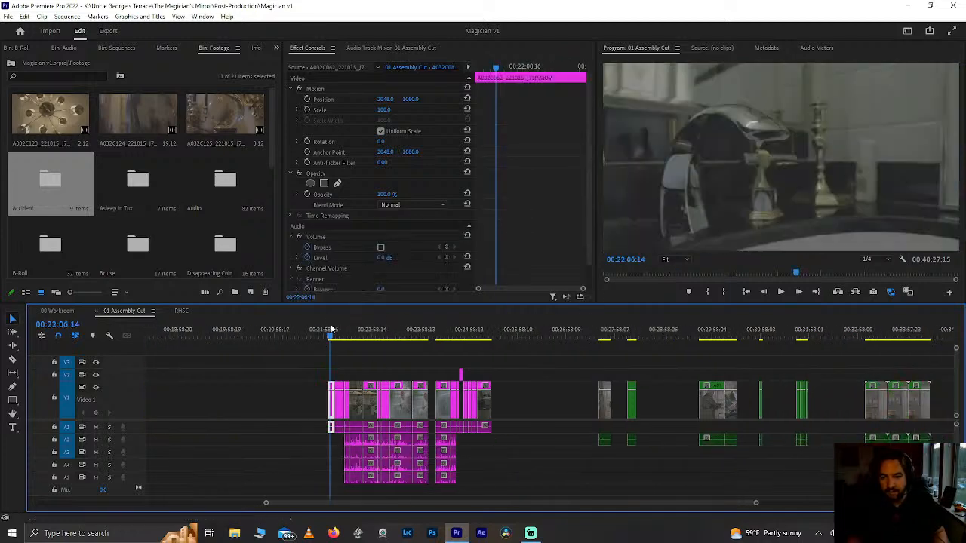
{"action": "scroll", "coordinate": [330, 330], "scroll_direction": "up", "scroll_amount": 5}
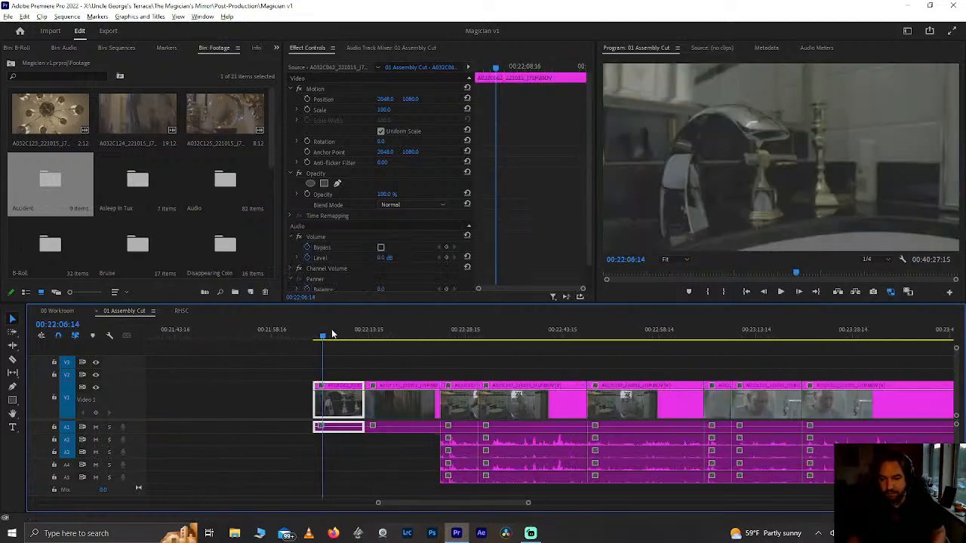
{"action": "left_click", "coordinate": [343, 332]}
{"action": "left_click", "coordinate": [393, 413]}
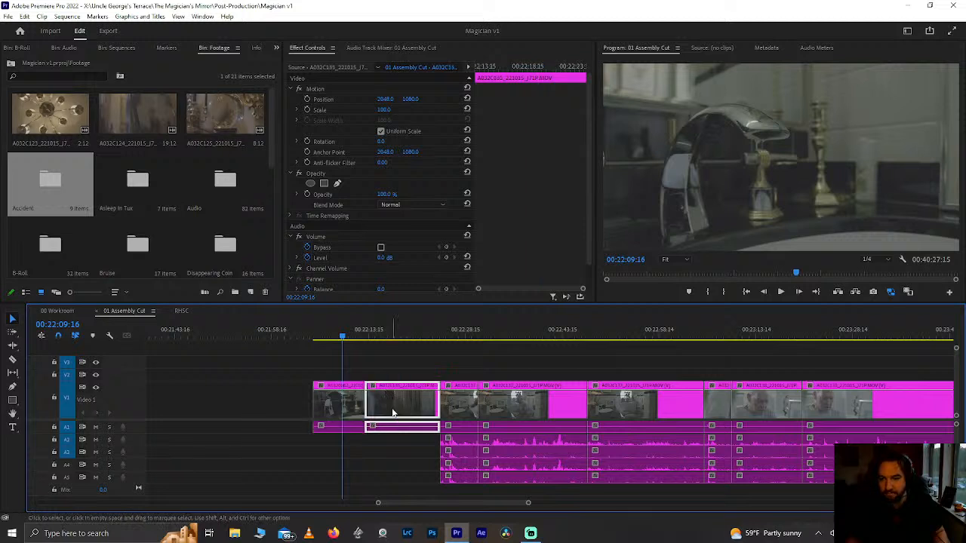
{"action": "key", "text": "space"}
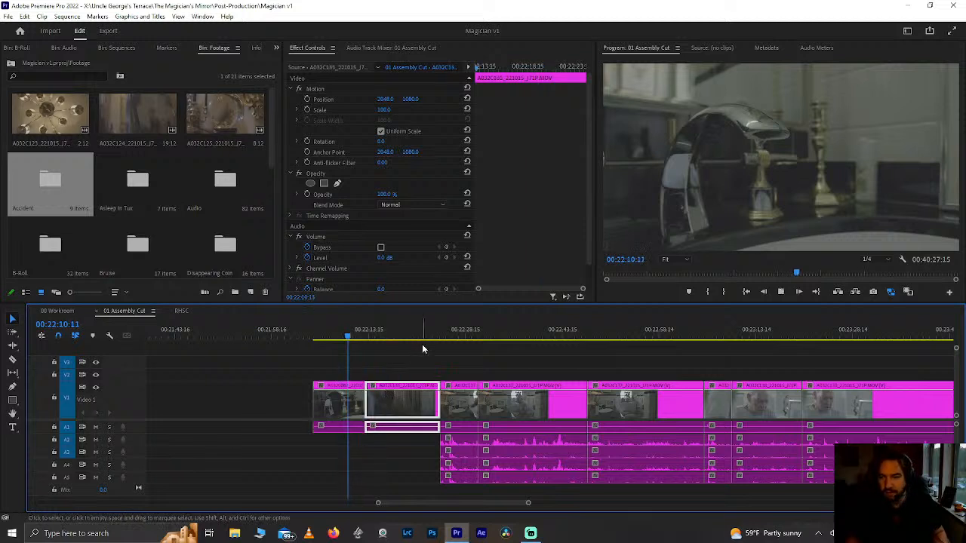
{"action": "key", "text": "space"}
{"action": "key", "text": "ctrl+s"}
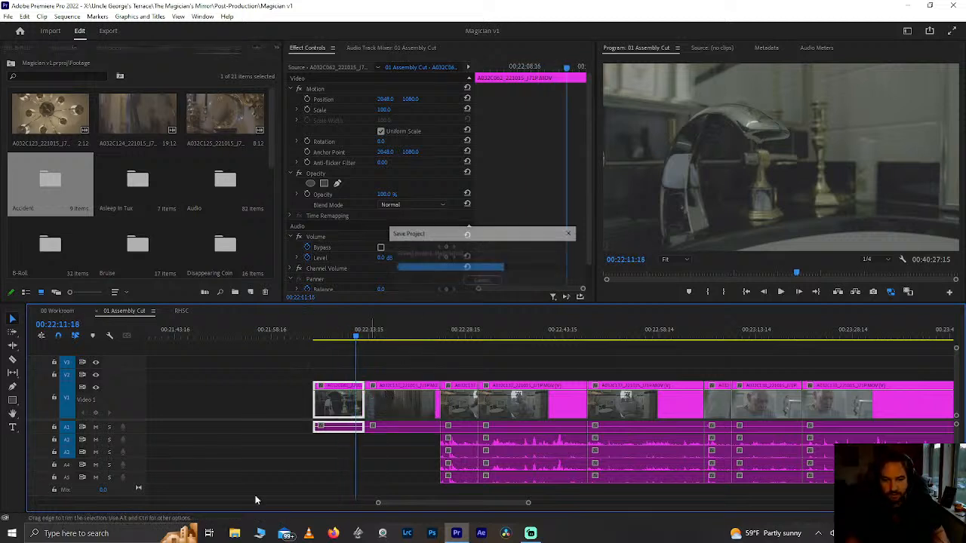
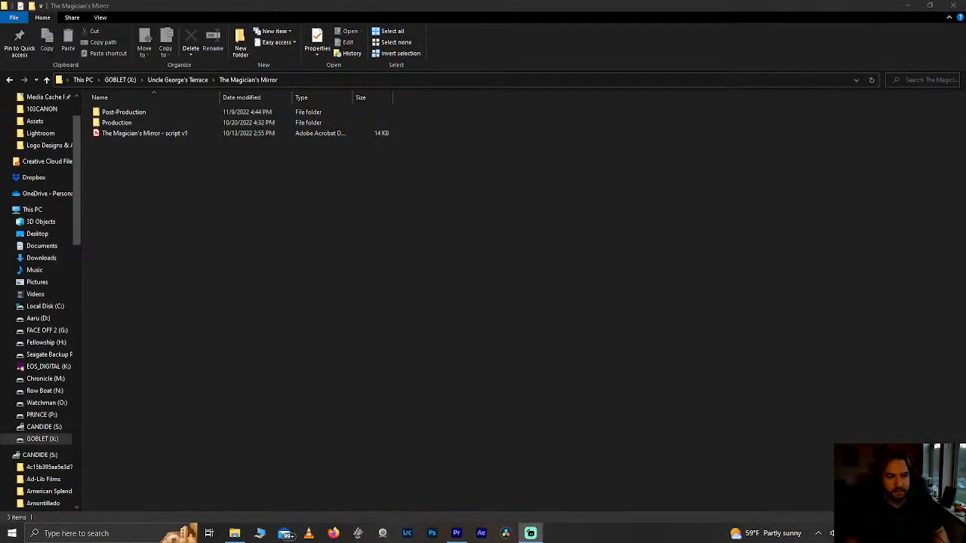
Step: Switch to File Explorer, look through the Production folder and check its size properties, and open the Post-Production folder
{"action": "left_click", "coordinate": [136, 123]}
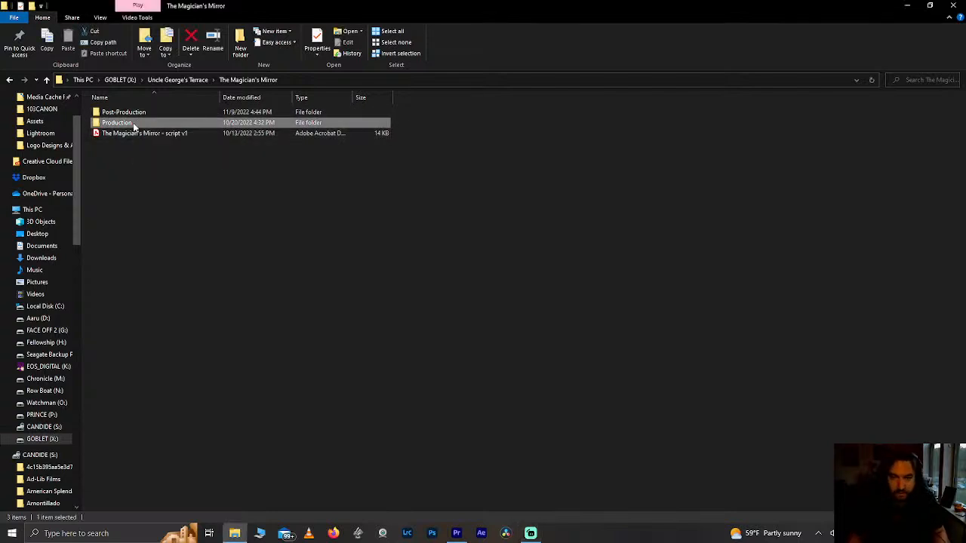
{"action": "double_click", "coordinate": [120, 123]}
{"action": "scroll", "coordinate": [165, 323], "scroll_direction": "down", "scroll_amount": 10}
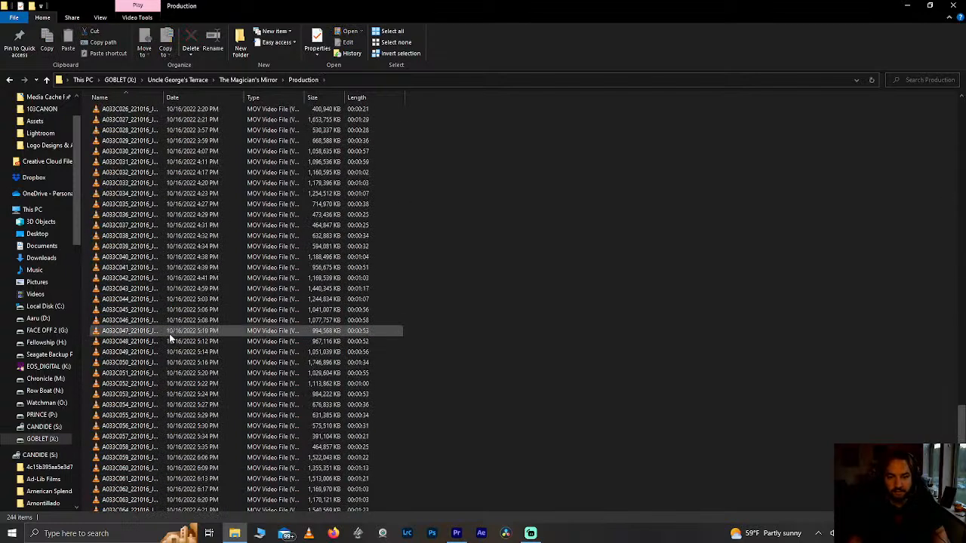
{"action": "scroll", "coordinate": [168, 337], "scroll_direction": "up", "scroll_amount": 10}
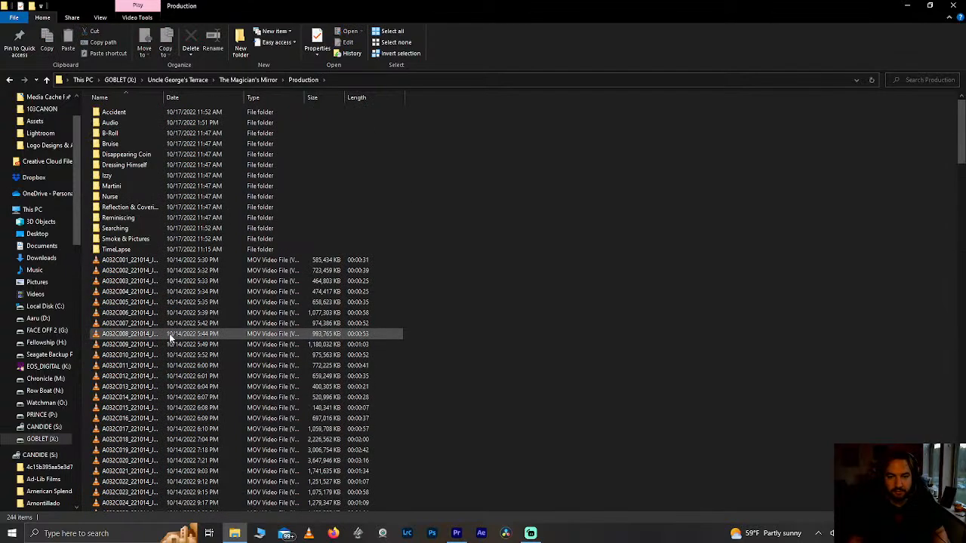
{"action": "left_click", "coordinate": [9, 80]}
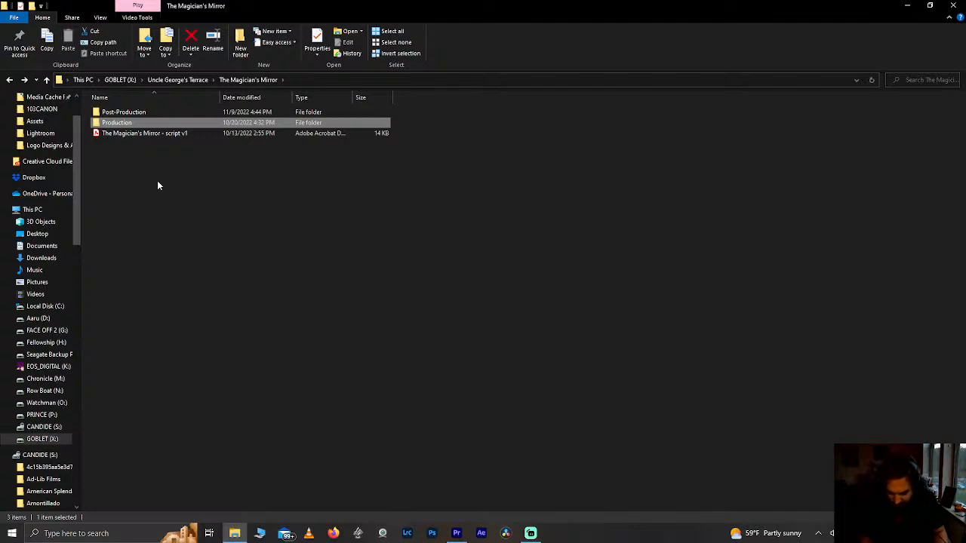
{"action": "key", "text": "alt+Return"}
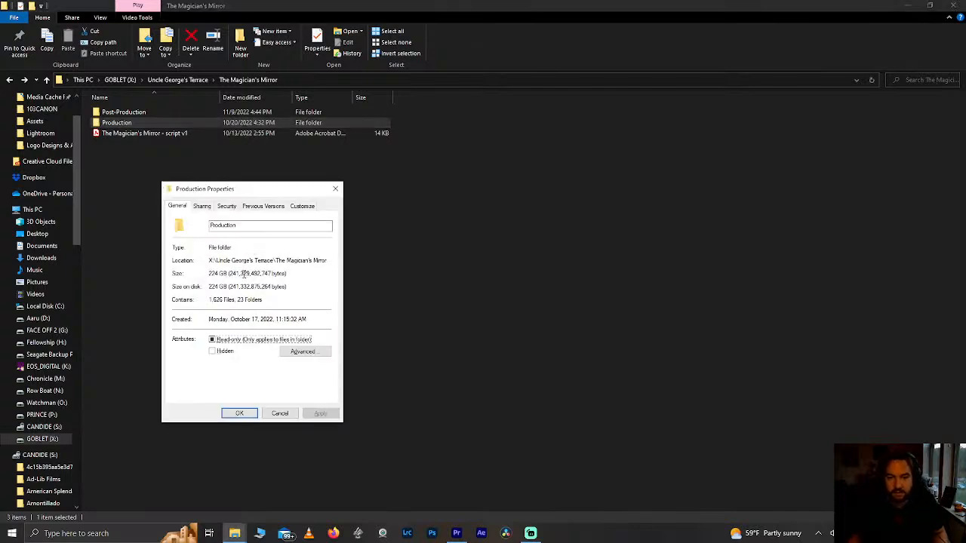
{"action": "left_click_drag", "start_coordinate": [209, 274], "coordinate": [230, 275]}
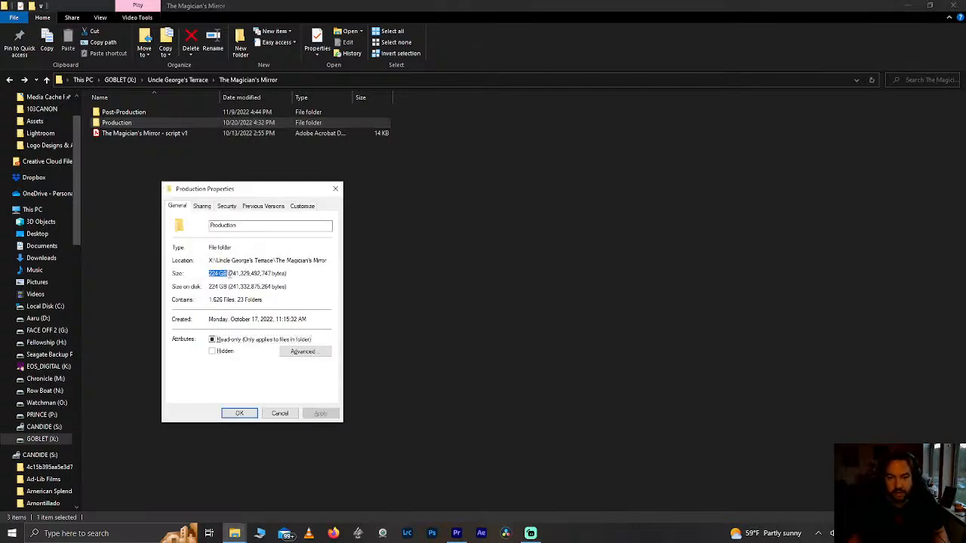
{"action": "left_click", "coordinate": [279, 413]}
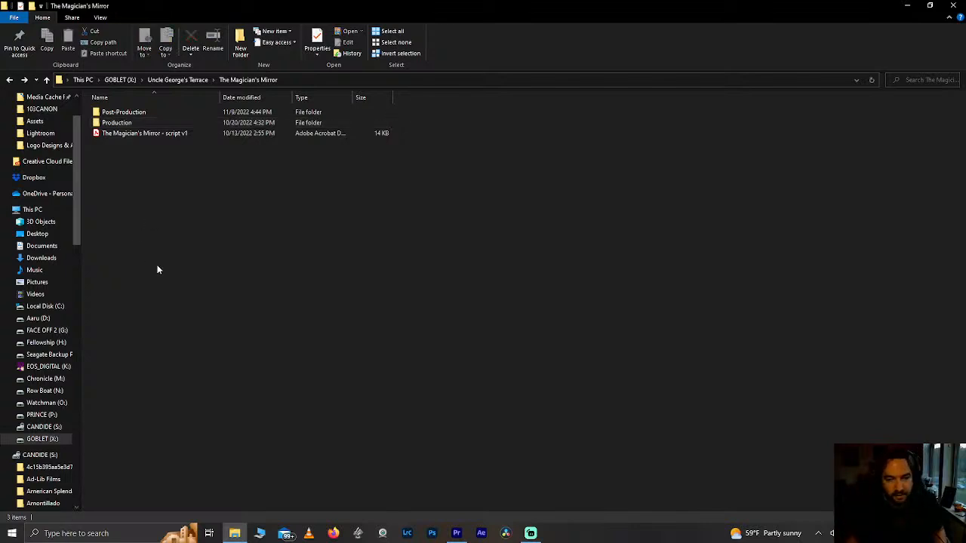
{"action": "double_click", "coordinate": [117, 115]}
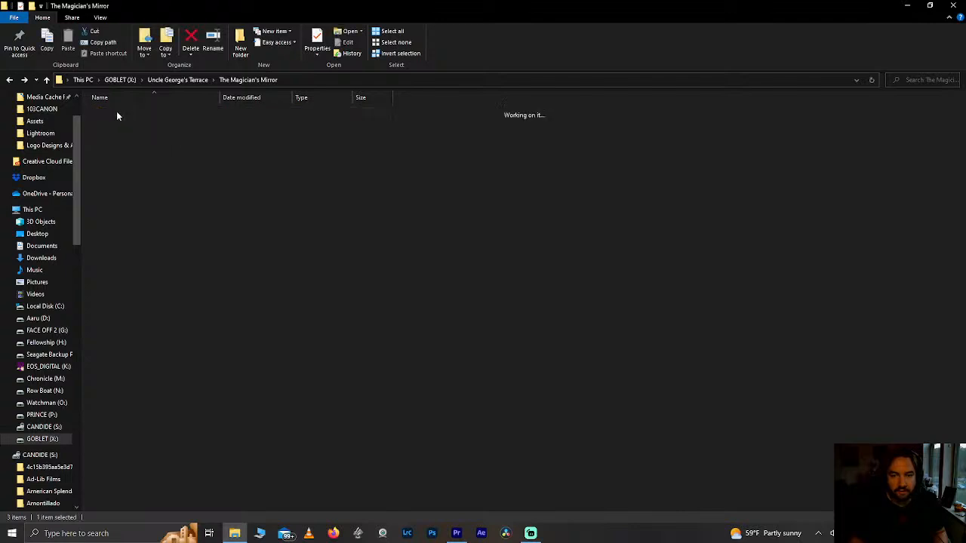
Step: Return to Premiere Pro, load A032C134 from the Accident bin into the source monitor, and view its proxy options
{"action": "left_click", "coordinate": [457, 533]}
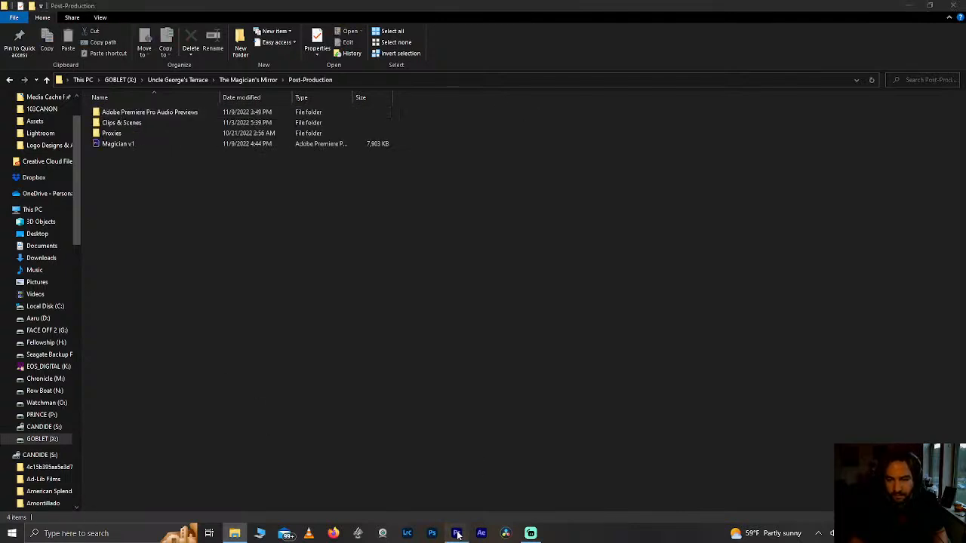
{"action": "left_click", "coordinate": [395, 330]}
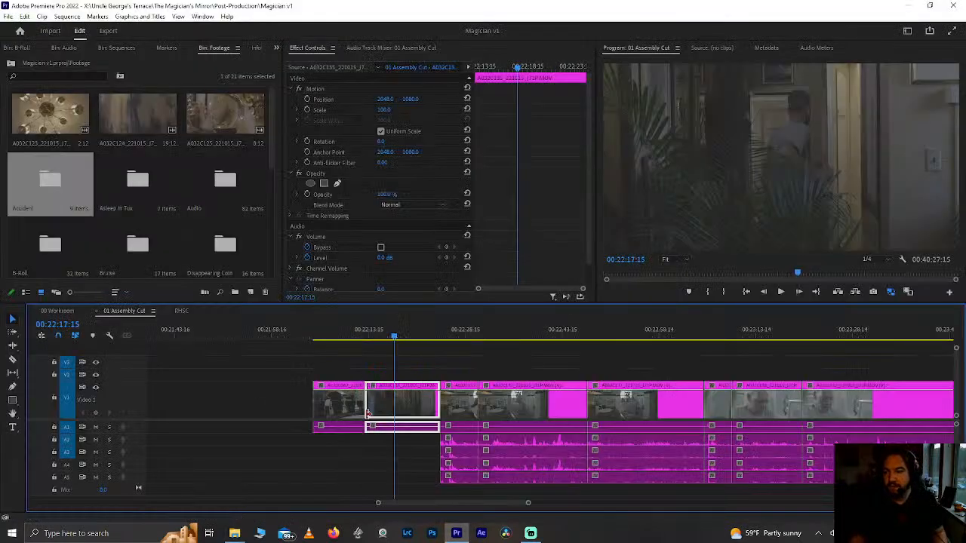
{"action": "right_click", "coordinate": [54, 199]}
{"action": "double_click", "coordinate": [38, 193]}
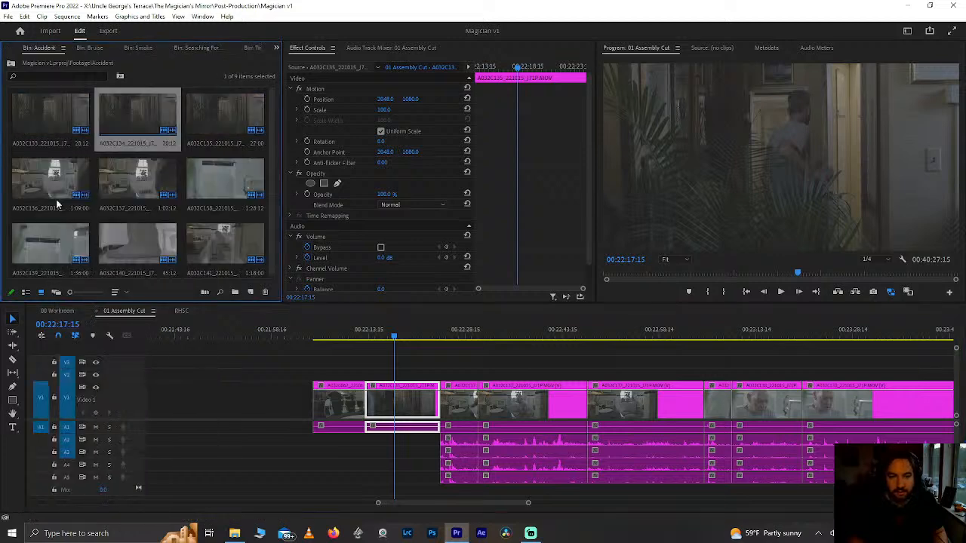
{"action": "double_click", "coordinate": [136, 118]}
{"action": "right_click", "coordinate": [136, 118]}
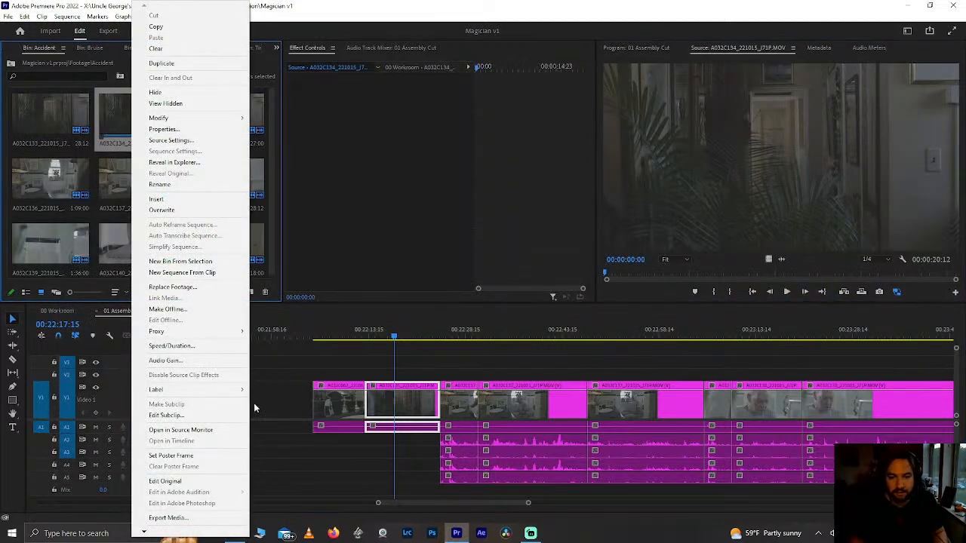
{"action": "mouse_move", "coordinate": [223, 332]}
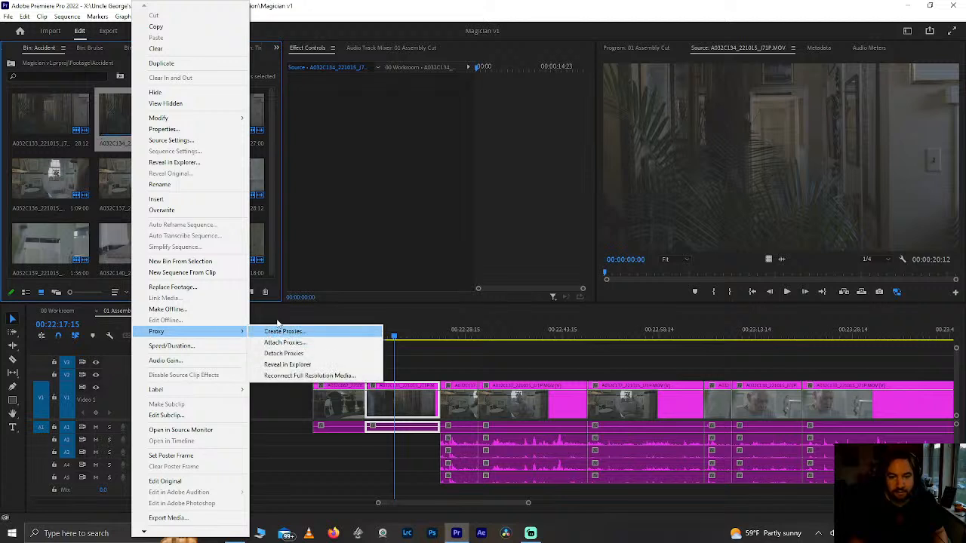
{"action": "left_click", "coordinate": [120, 128]}
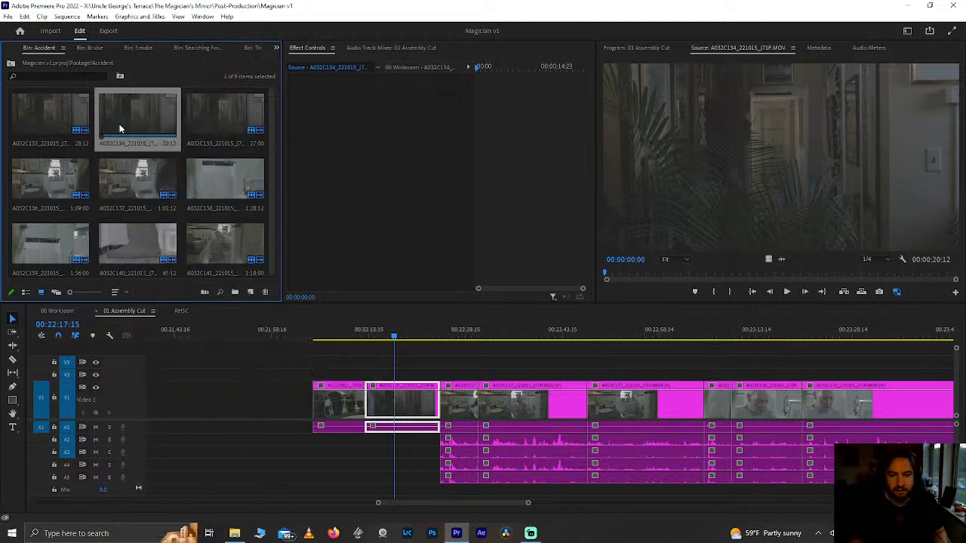
Step: Review the project's ingest settings from the Media Browser, including the Create Proxies option and proxy destination, without changing them
{"action": "left_click", "coordinate": [276, 48]}
{"action": "left_click", "coordinate": [304, 224]}
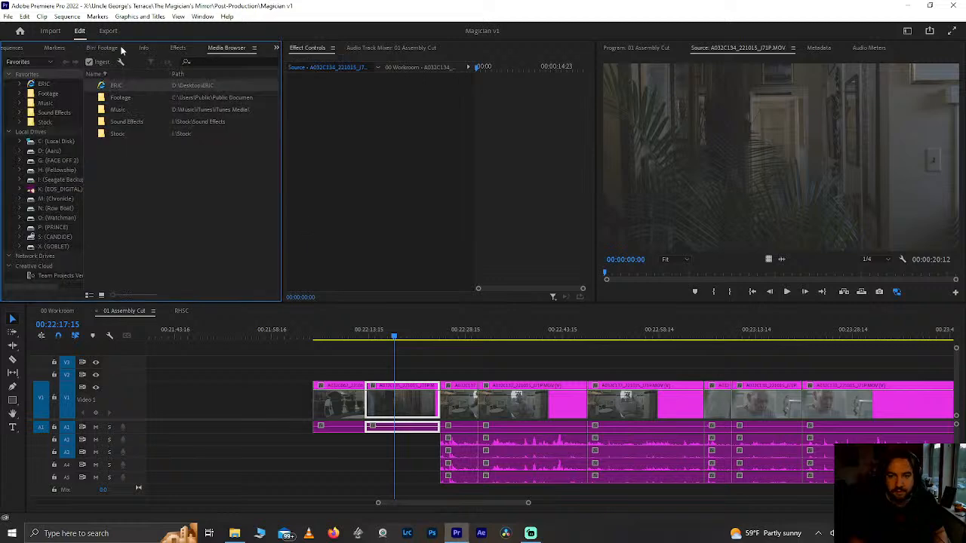
{"action": "left_click", "coordinate": [123, 64]}
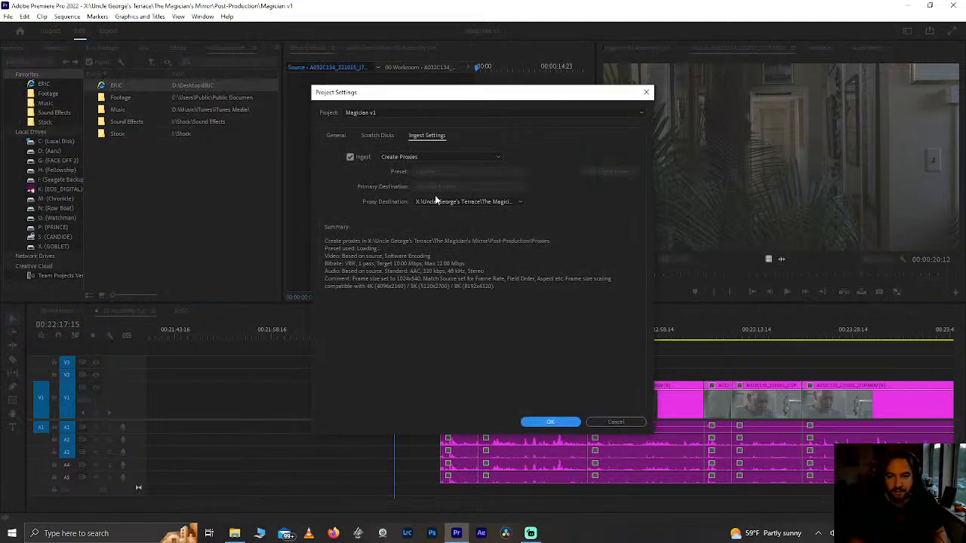
{"action": "left_click", "coordinate": [606, 421]}
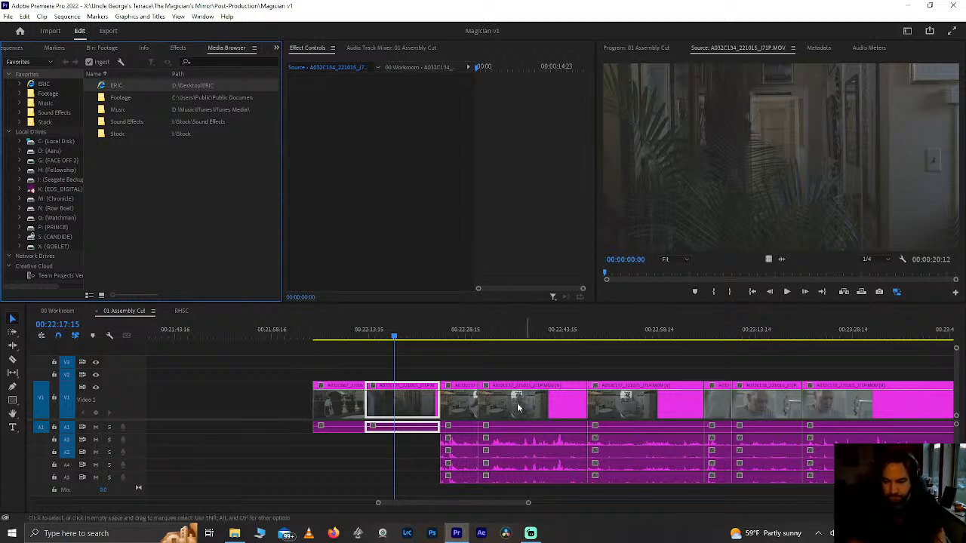
Step: Switch to File Explorer and browse the proxy files in the Proxies folder under Post-Production
{"action": "left_click", "coordinate": [235, 534]}
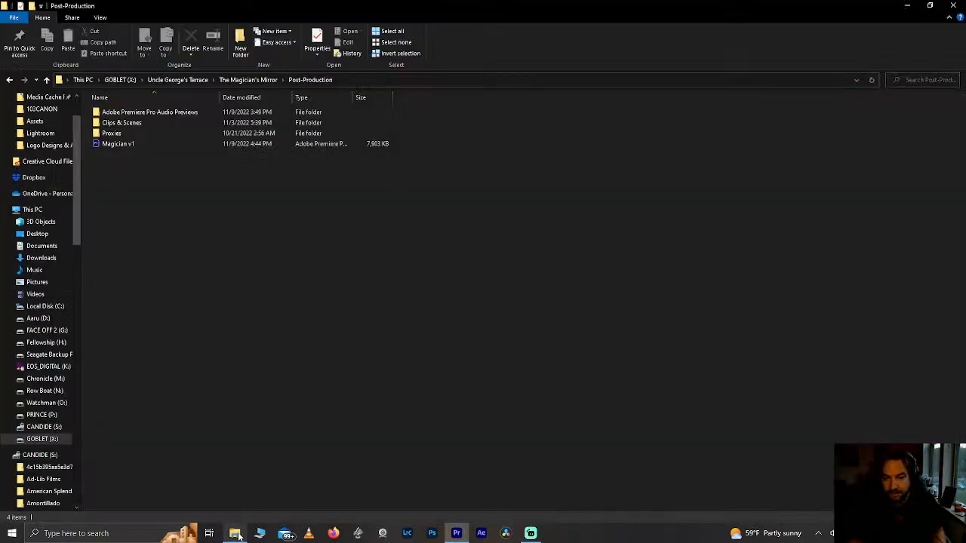
{"action": "double_click", "coordinate": [127, 134]}
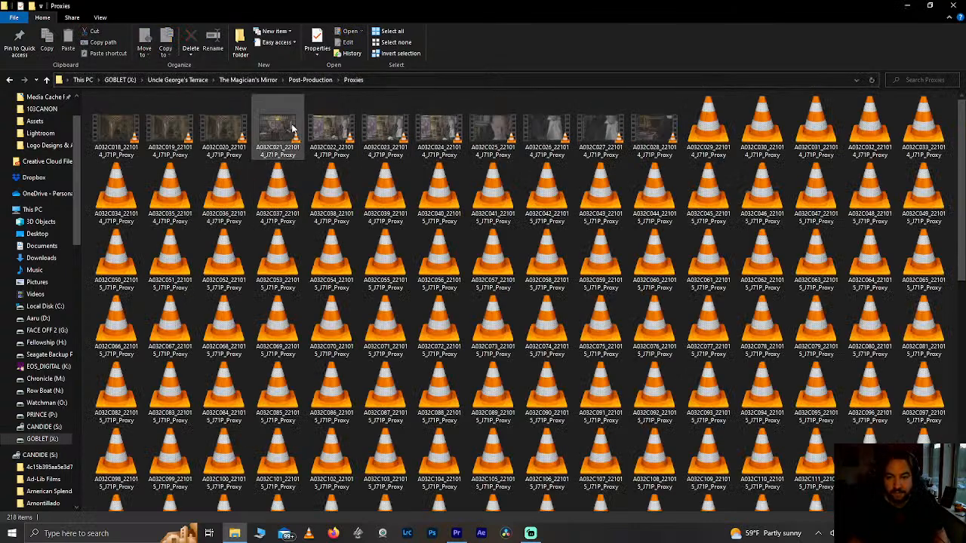
{"action": "left_click", "coordinate": [294, 132]}
{"action": "left_click", "coordinate": [283, 289]}
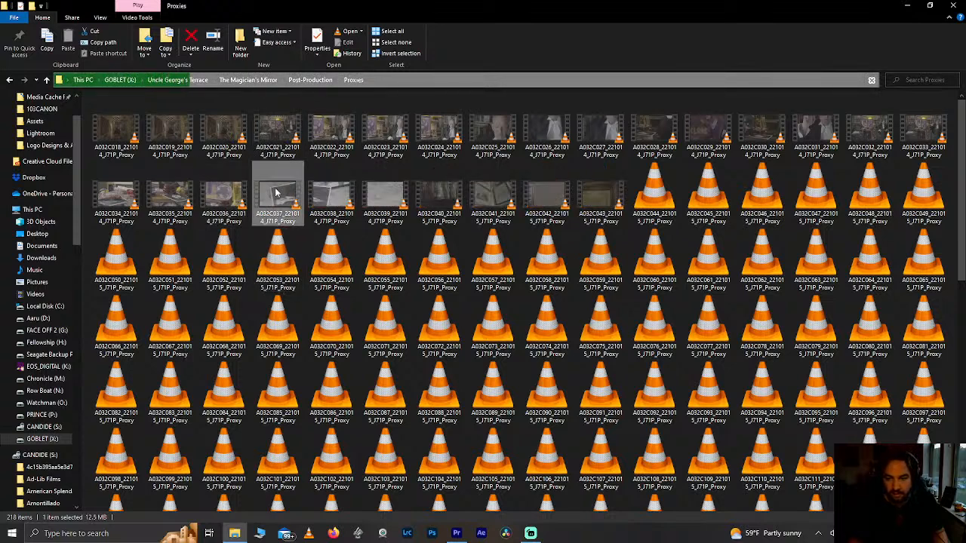
{"action": "left_click", "coordinate": [335, 138]}
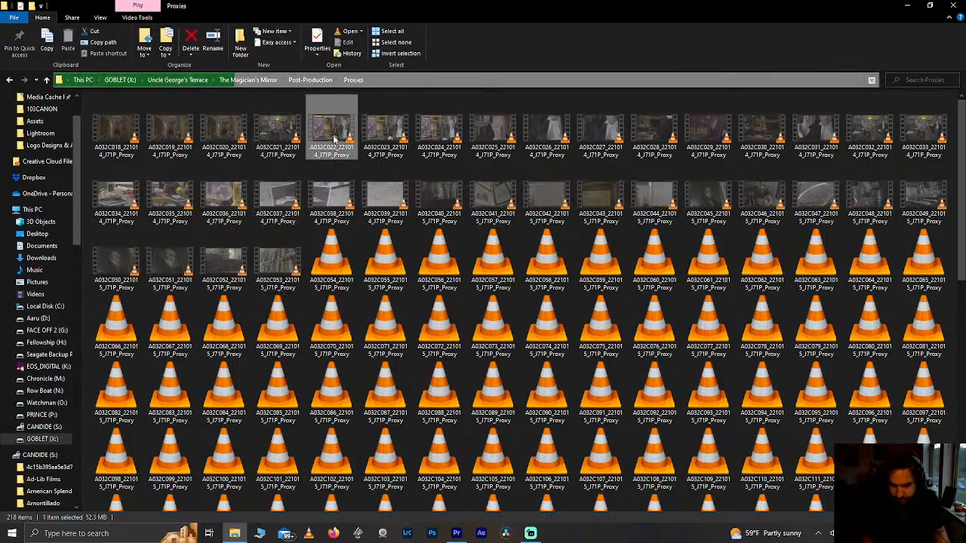
Step: Examine the A032C022 proxy file's properties, checking its video details and its file size
{"action": "key", "text": "alt+Return"}
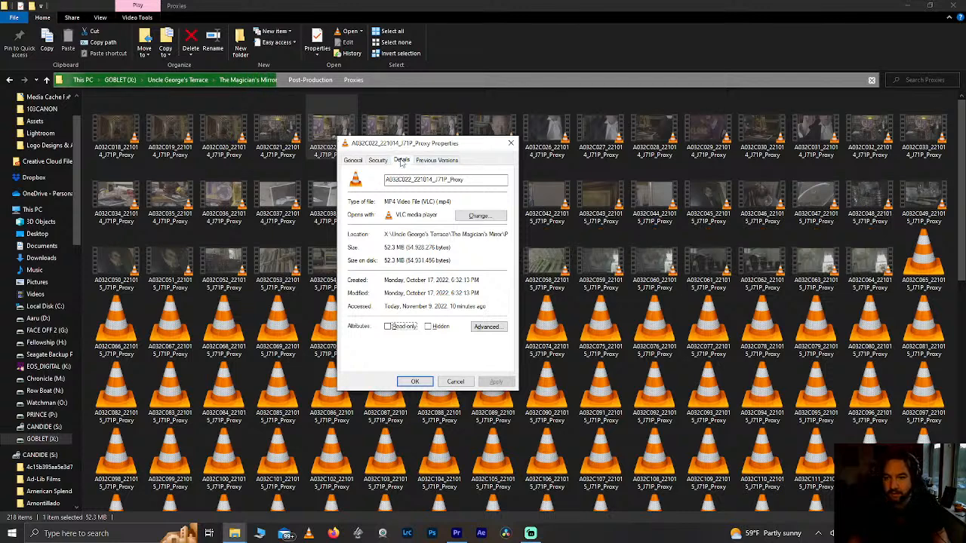
{"action": "left_click", "coordinate": [402, 160]}
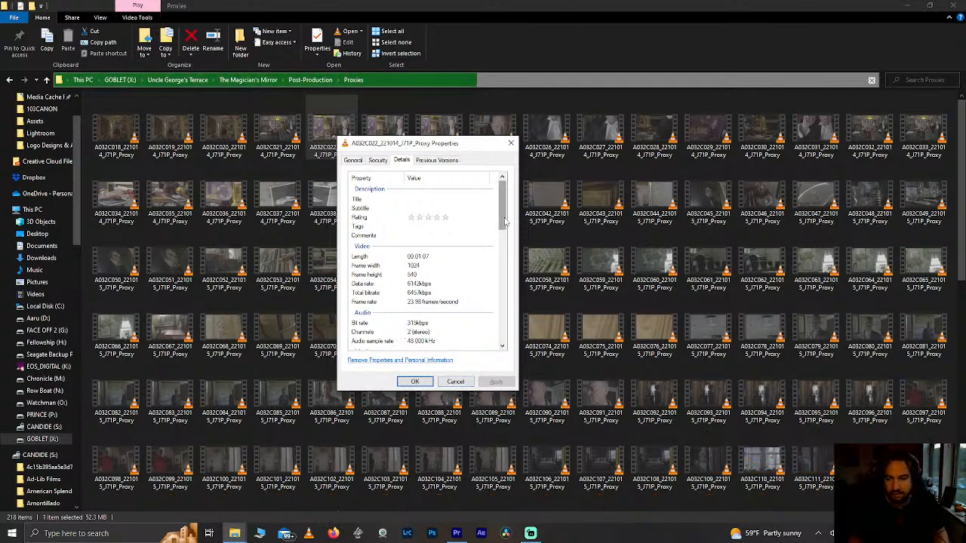
{"action": "mouse_move", "coordinate": [504, 218]}
{"action": "left_mouse_down"}
{"action": "mouse_move", "coordinate": [513, 359]}
{"action": "mouse_move", "coordinate": [507, 211]}
{"action": "left_mouse_up"}
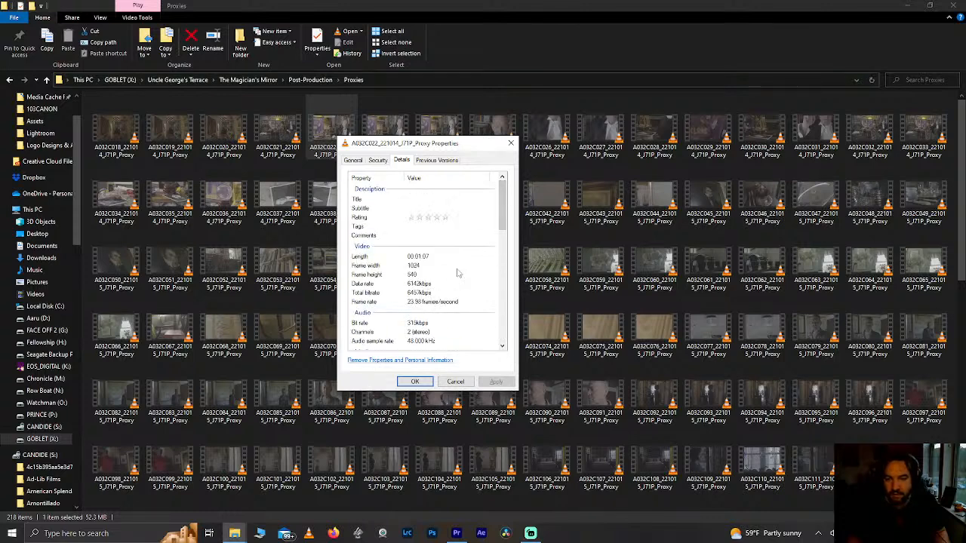
{"action": "left_click", "coordinate": [353, 160]}
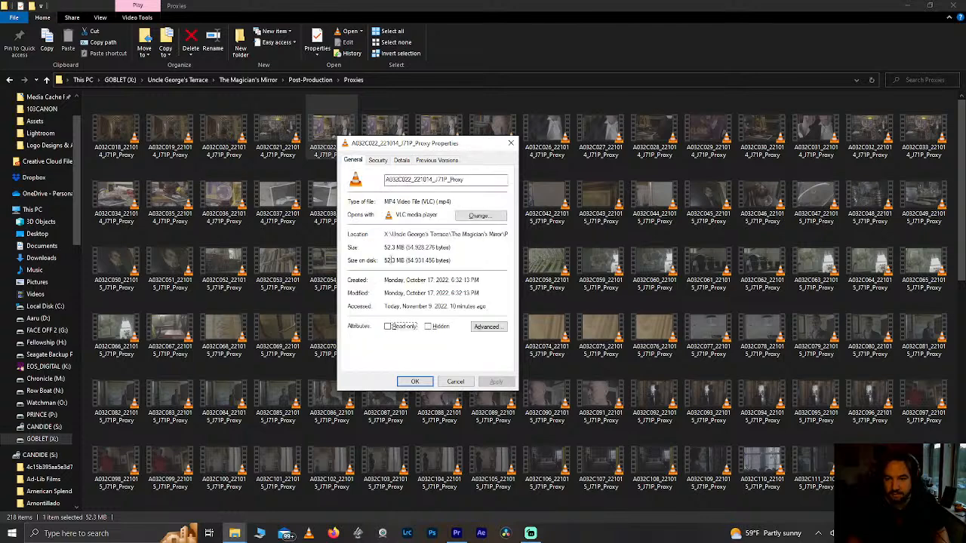
{"action": "left_click", "coordinate": [456, 381]}
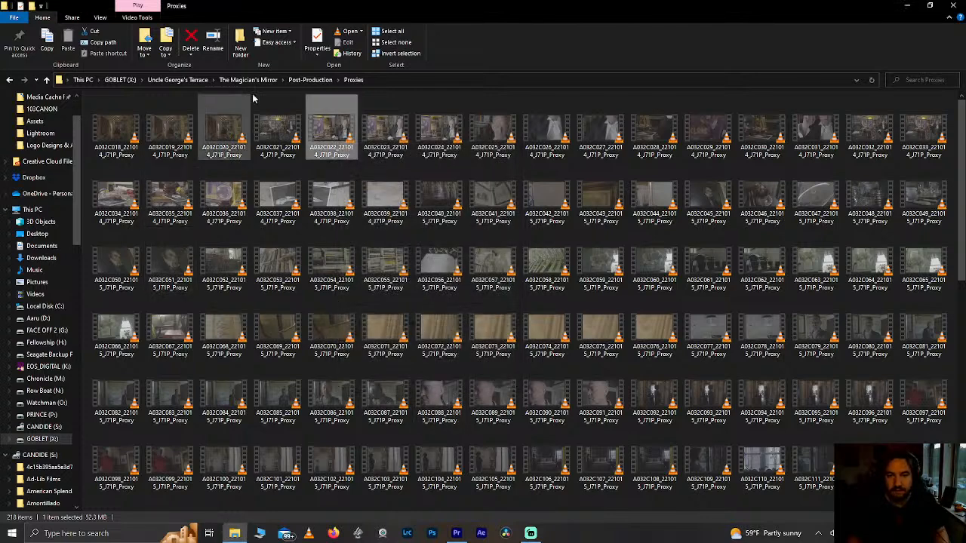
Step: Go up to the Post-Production folder and check the total size of the Proxies folder
{"action": "left_click", "coordinate": [320, 82]}
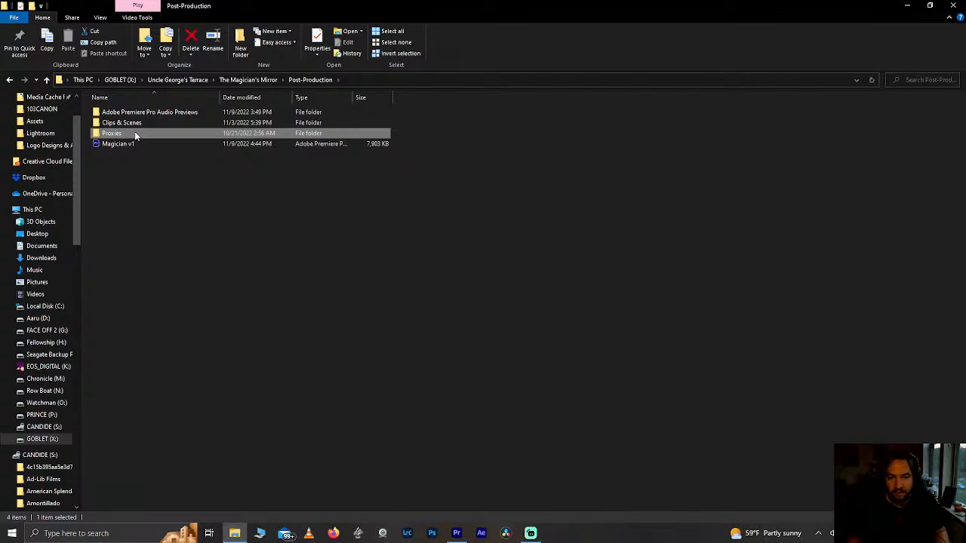
{"action": "key", "text": "alt+Return"}
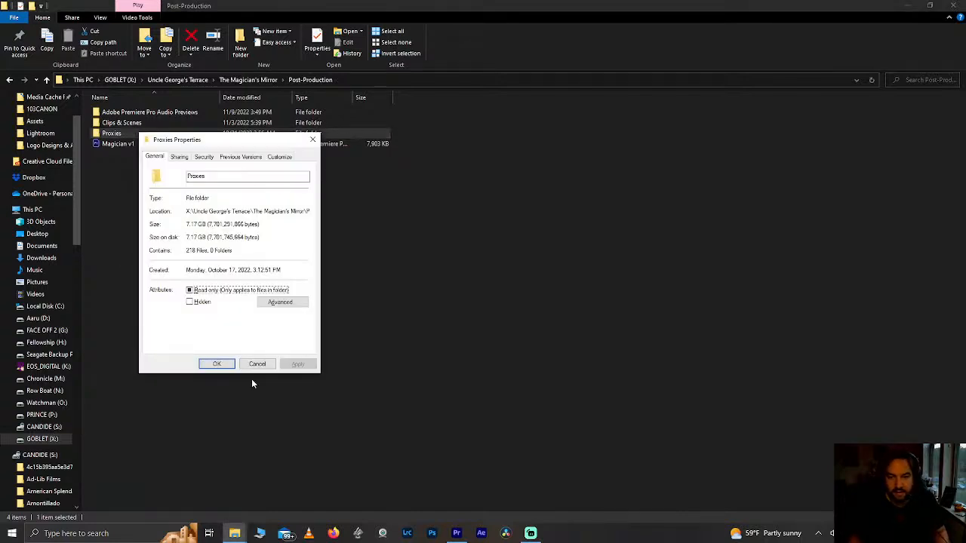
{"action": "left_click", "coordinate": [248, 365]}
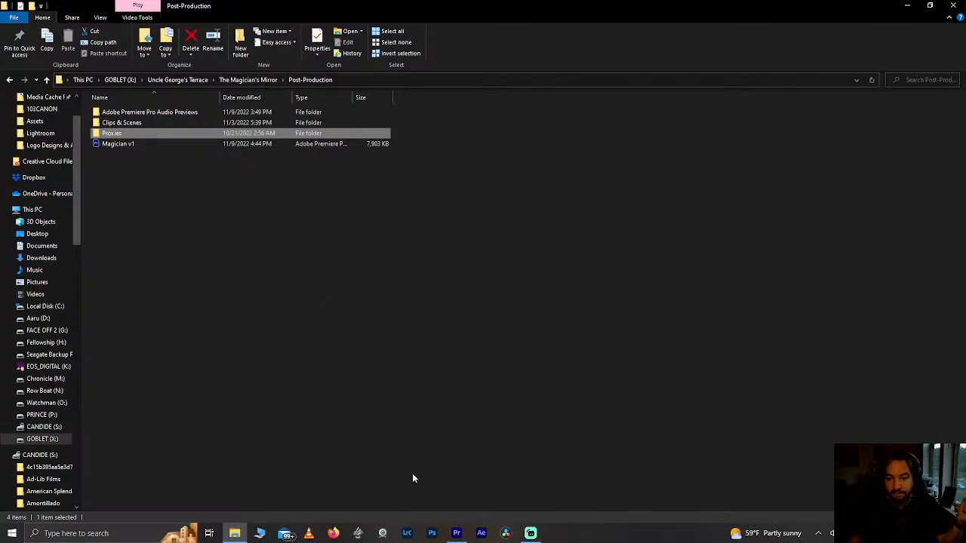
Step: Switch to Premiere Pro and inspect the hallway shot in the 01 Assembly Cut sequence, using the proxy toggle
{"action": "left_click", "coordinate": [456, 533]}
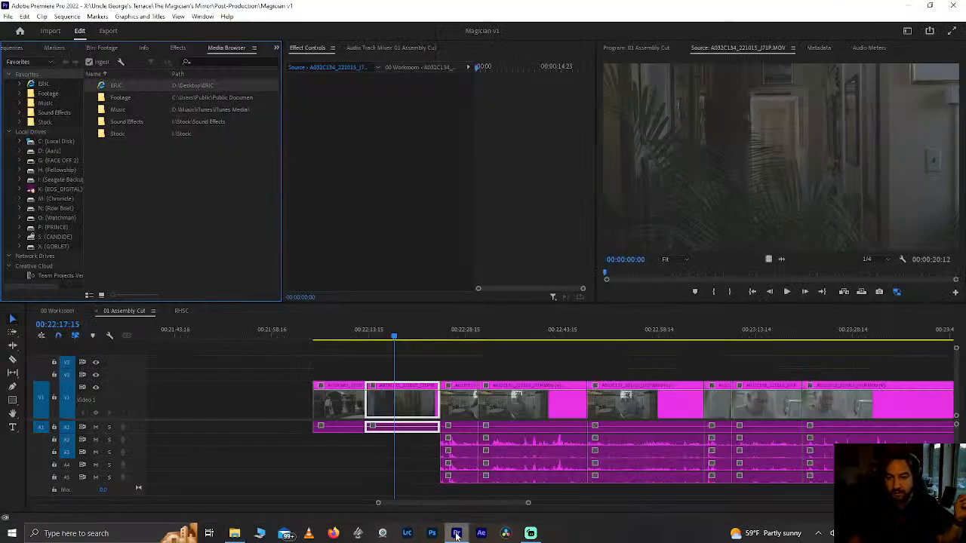
{"action": "left_click", "coordinate": [400, 339]}
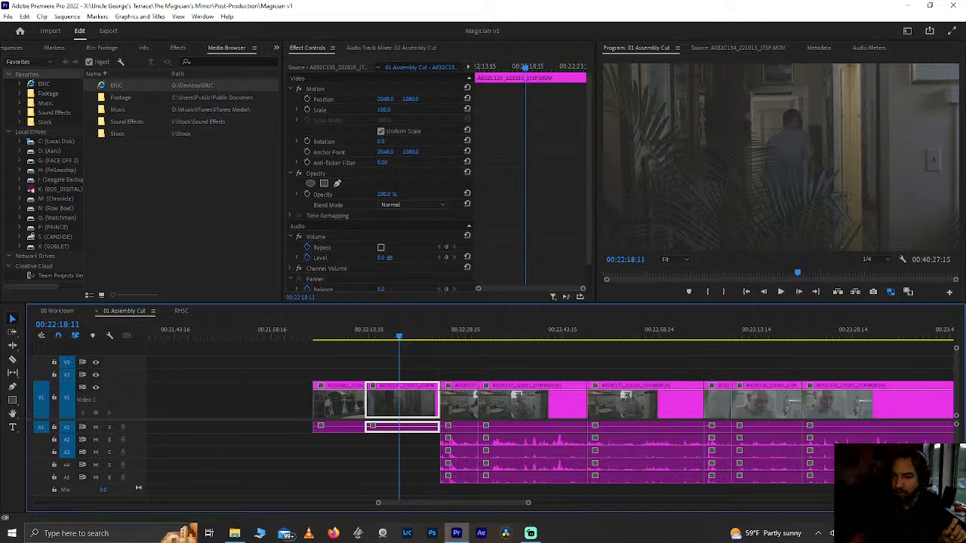
{"action": "left_click", "coordinate": [890, 293]}
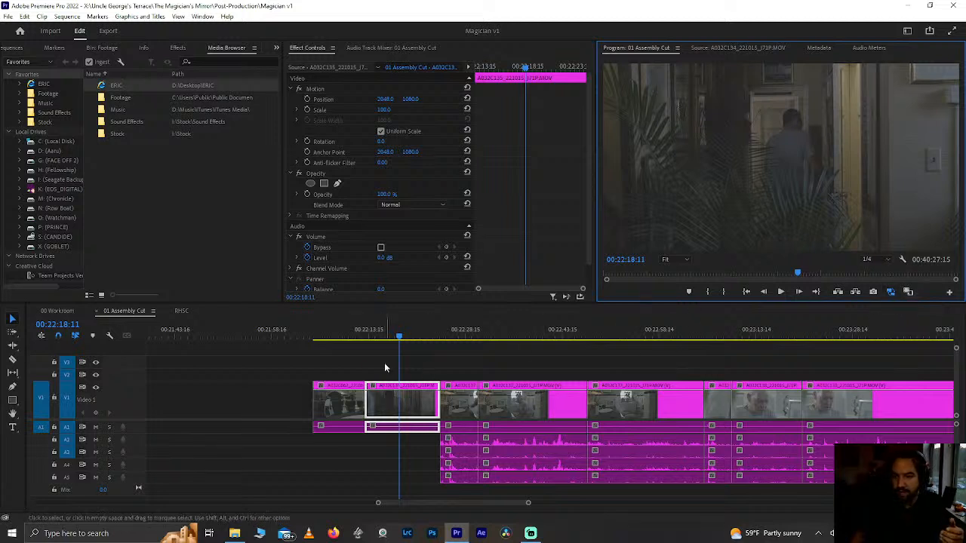
{"action": "left_click", "coordinate": [372, 337]}
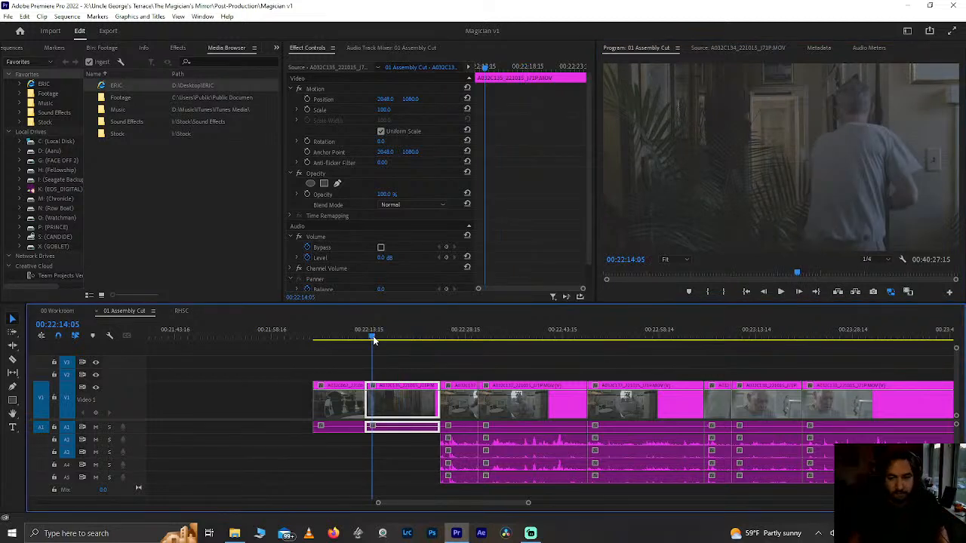
Step: Save the project, park the playhead in the hallway clip at 00:22:18:17, and save again
{"action": "key", "text": "ctrl+s"}
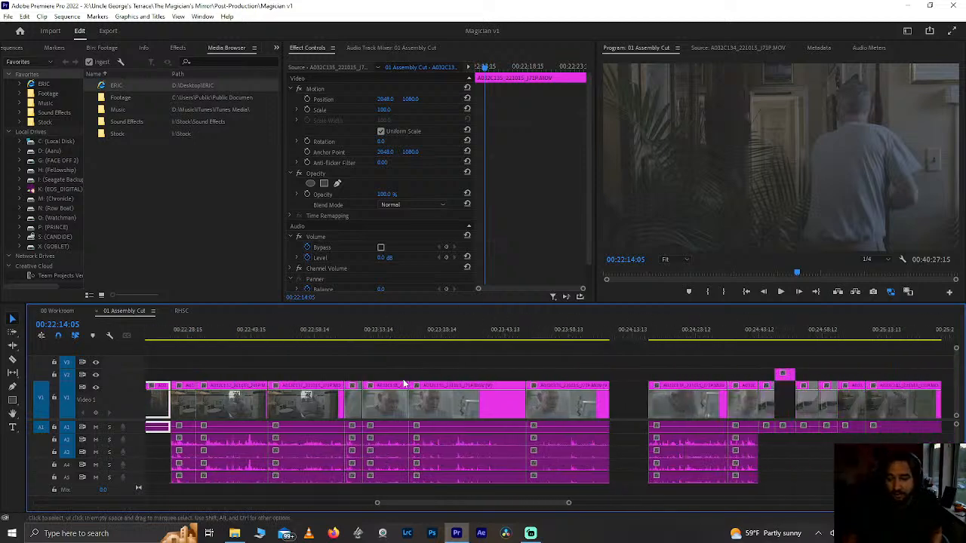
{"action": "key", "text": "minus"}
{"action": "key", "text": "minus"}
{"action": "key", "text": "minus"}
{"action": "key", "text": "minus"}
{"action": "scroll", "coordinate": [404, 384], "scroll_direction": "down", "scroll_amount": 1}
{"action": "scroll", "coordinate": [404, 384], "scroll_direction": "up", "scroll_amount": 7}
{"action": "scroll", "coordinate": [403, 384], "scroll_direction": "down", "scroll_amount": 6}
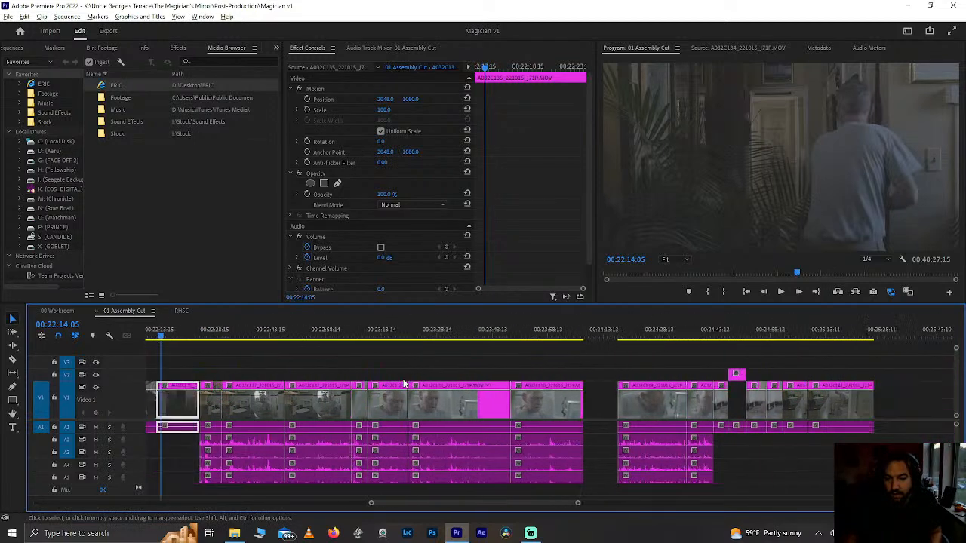
{"action": "scroll", "coordinate": [404, 384], "scroll_direction": "left", "scroll_amount": 1}
{"action": "left_click", "coordinate": [293, 343]}
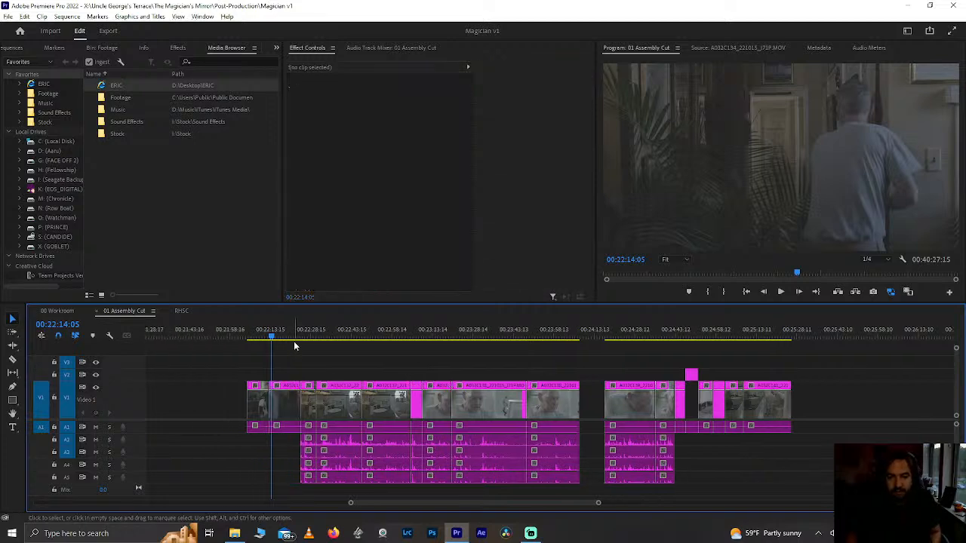
{"action": "left_click", "coordinate": [285, 339]}
{"action": "key", "text": "ctrl+s"}
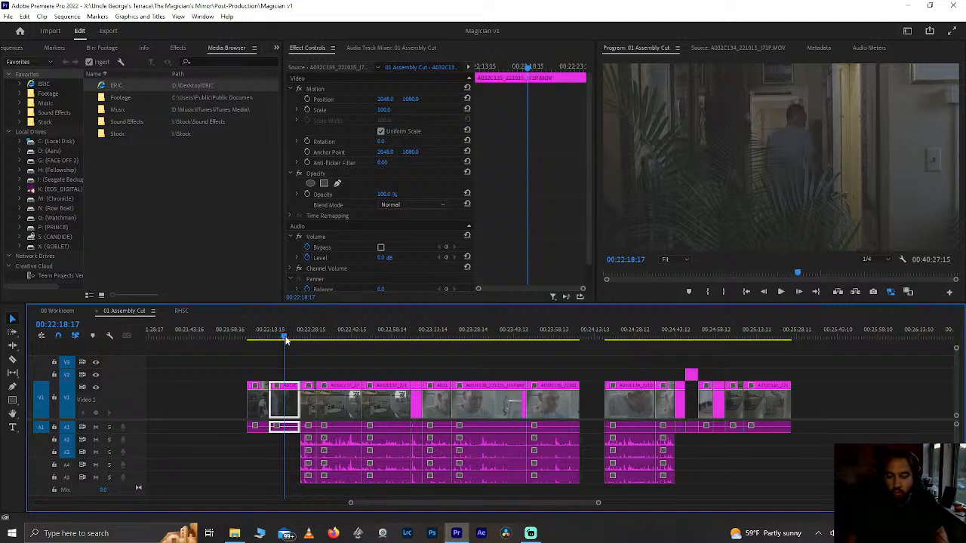
Step: Play back the cut from the hallway clip into the bathroom shot, then return to the scene's first clip
{"action": "left_click", "coordinate": [329, 332]}
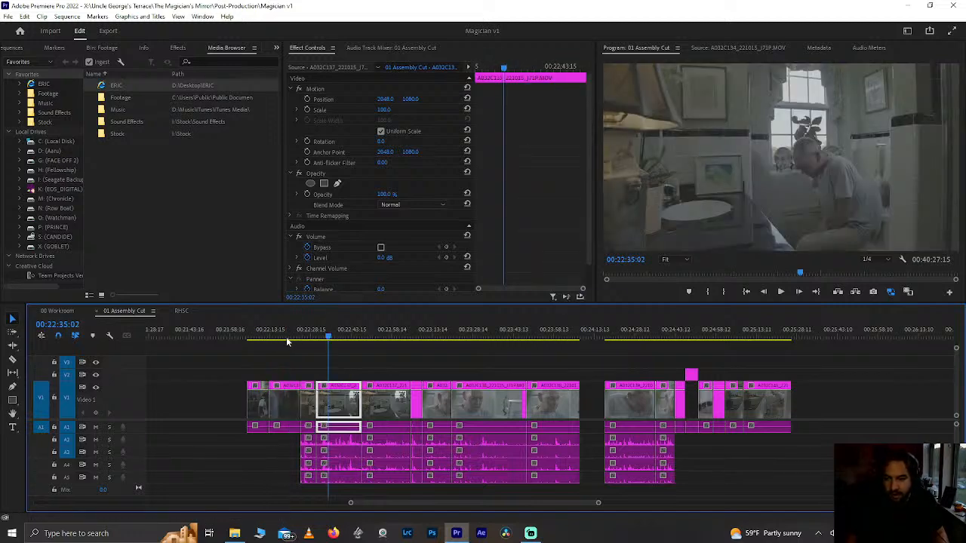
{"action": "left_click", "coordinate": [273, 339]}
{"action": "key", "text": "space"}
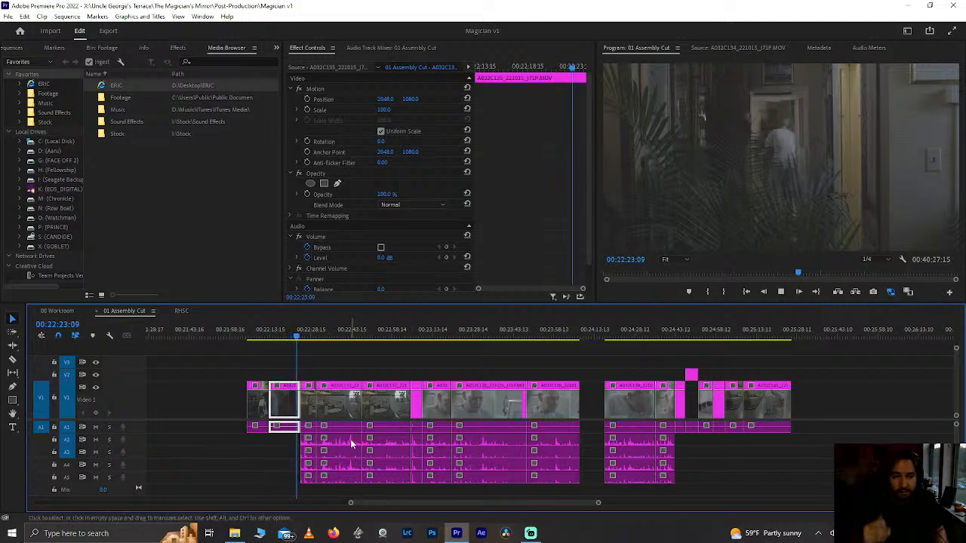
{"action": "key", "text": "space"}
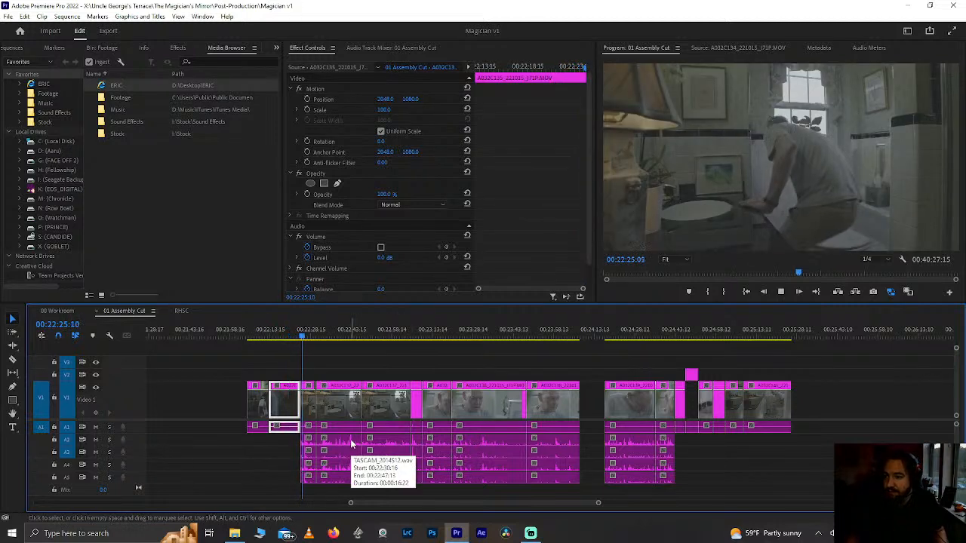
{"action": "left_click", "coordinate": [262, 335]}
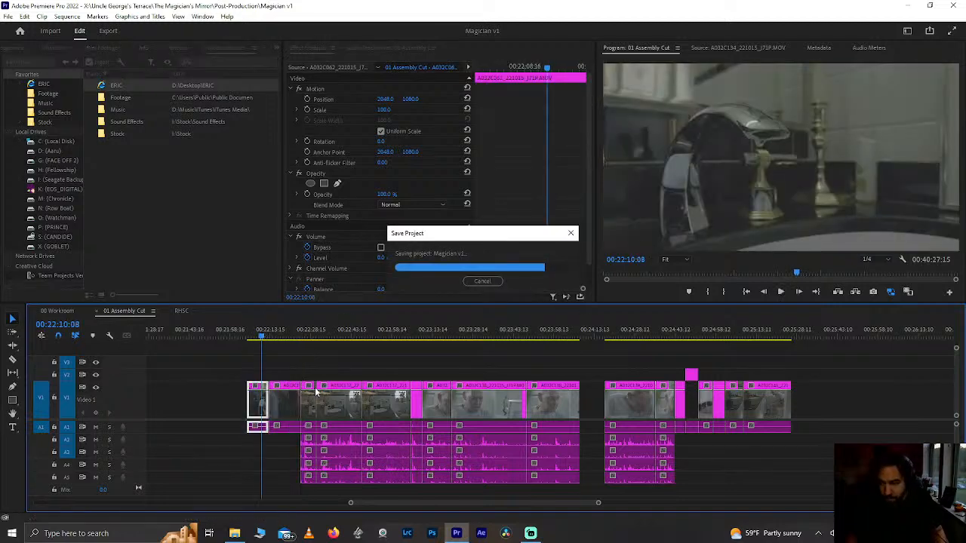
Step: Look over the full run of pink clips in the assembly timeline, from the first clip to the last
{"action": "scroll", "coordinate": [331, 424], "scroll_direction": "left", "scroll_amount": 3}
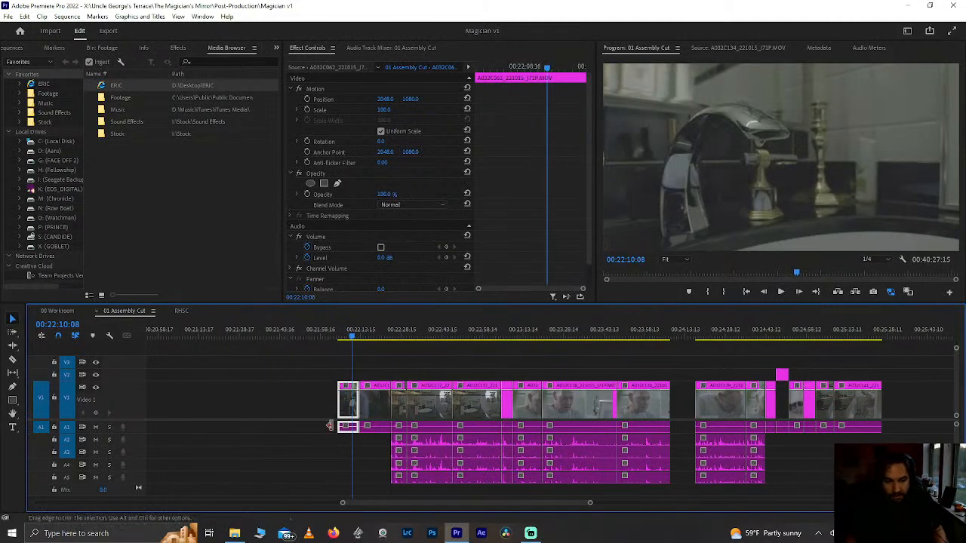
{"action": "scroll", "coordinate": [360, 428], "scroll_direction": "up", "scroll_amount": 5}
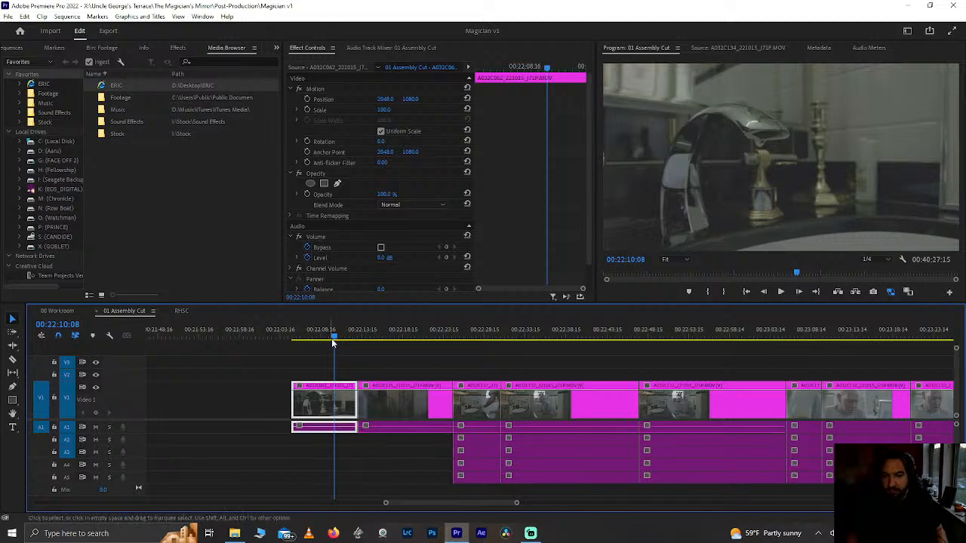
{"action": "left_click_drag", "start_coordinate": [332, 340], "coordinate": [423, 337]}
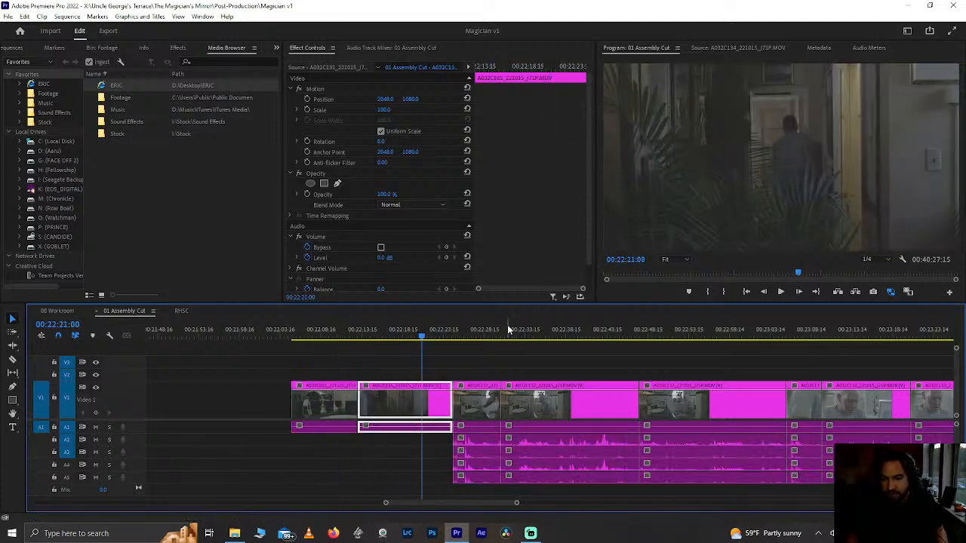
{"action": "left_click", "coordinate": [507, 324]}
{"action": "scroll", "coordinate": [525, 424], "scroll_direction": "right", "scroll_amount": 5}
{"action": "scroll", "coordinate": [525, 424], "scroll_direction": "right", "scroll_amount": 10}
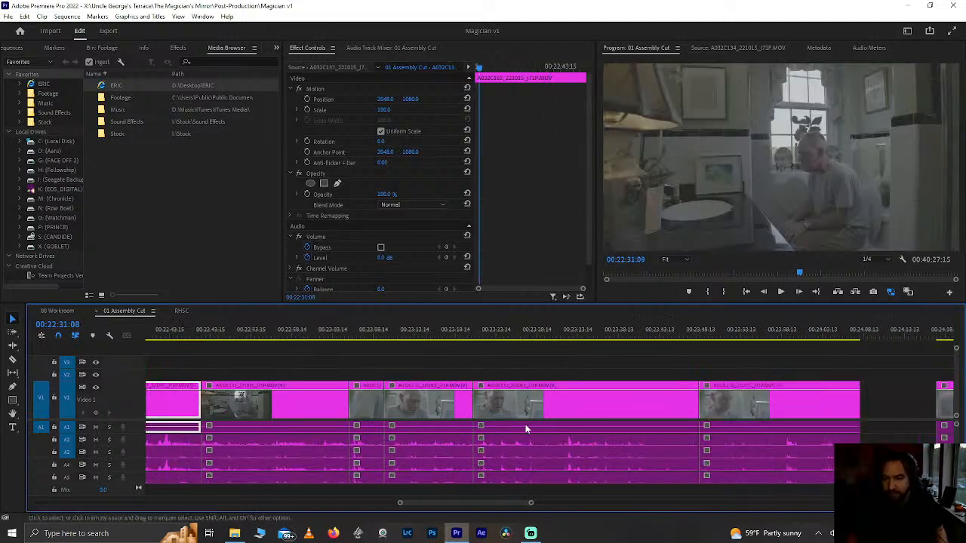
{"action": "scroll", "coordinate": [525, 424], "scroll_direction": "right", "scroll_amount": 3}
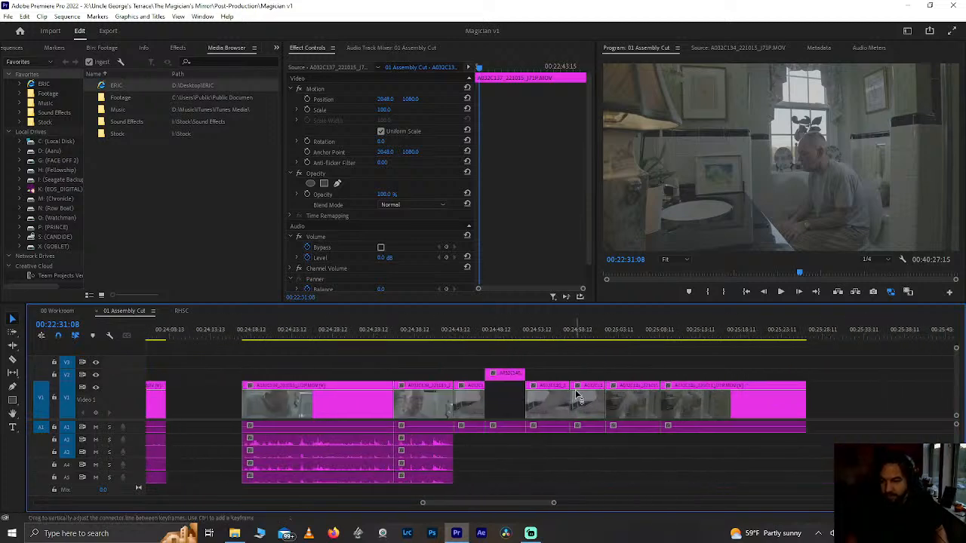
{"action": "scroll", "coordinate": [575, 391], "scroll_direction": "right", "scroll_amount": 5}
{"action": "scroll", "coordinate": [576, 391], "scroll_direction": "down", "scroll_amount": 5}
{"action": "scroll", "coordinate": [575, 392], "scroll_direction": "down", "scroll_amount": 2}
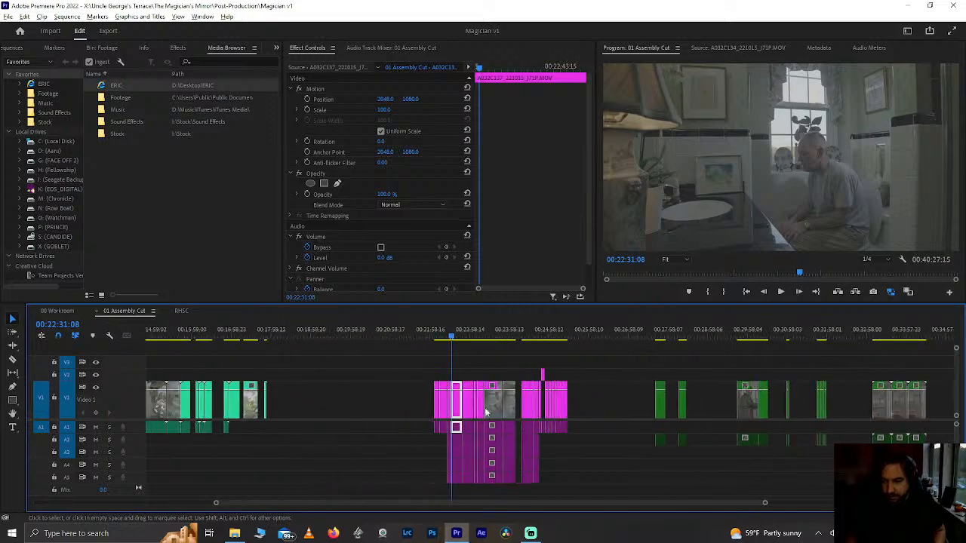
{"action": "scroll", "coordinate": [427, 345], "scroll_direction": "up", "scroll_amount": 5}
{"action": "scroll", "coordinate": [427, 343], "scroll_direction": "up", "scroll_amount": 2}
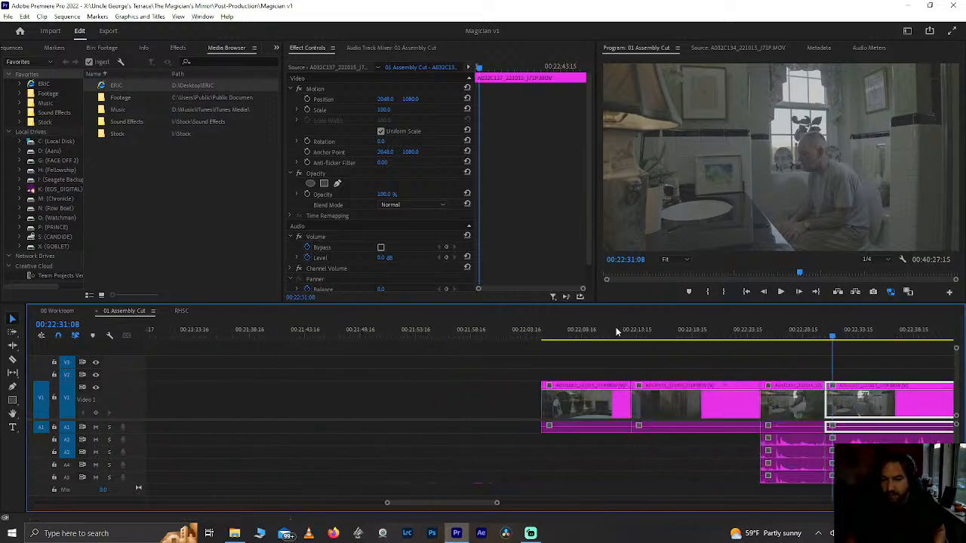
Step: Play the pink scene from the start of its first clip through the hallway shot into the bathroom shot
{"action": "left_click", "coordinate": [555, 334]}
{"action": "scroll", "coordinate": [558, 336], "scroll_direction": "right", "scroll_amount": 7}
{"action": "scroll", "coordinate": [410, 369], "scroll_direction": "left", "scroll_amount": 3}
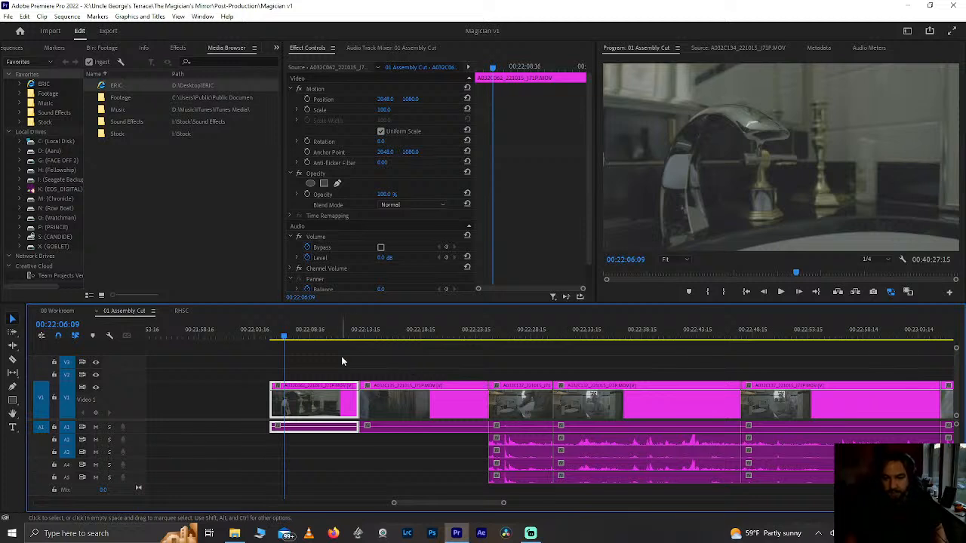
{"action": "key", "text": "Up"}
{"action": "key", "text": "space"}
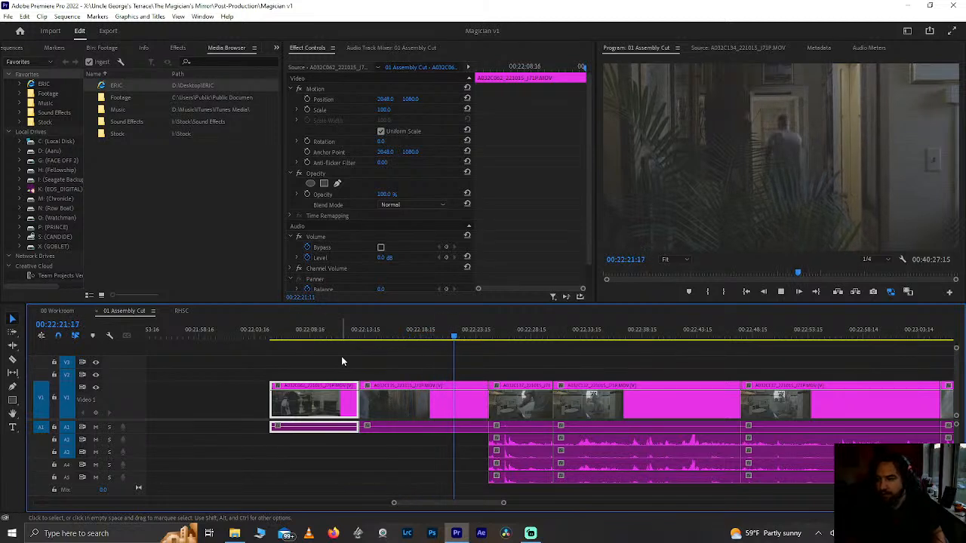
{"action": "key", "text": "space"}
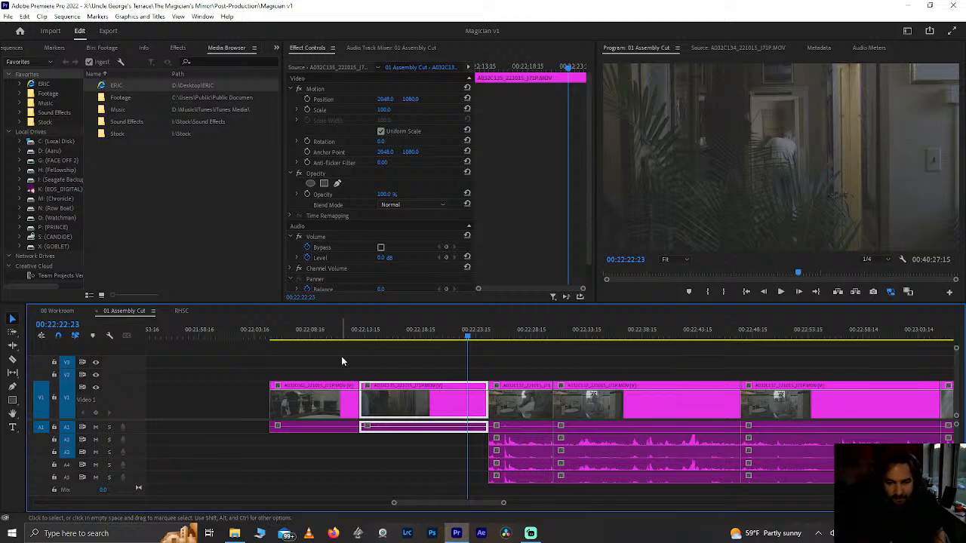
{"action": "key", "text": "space"}
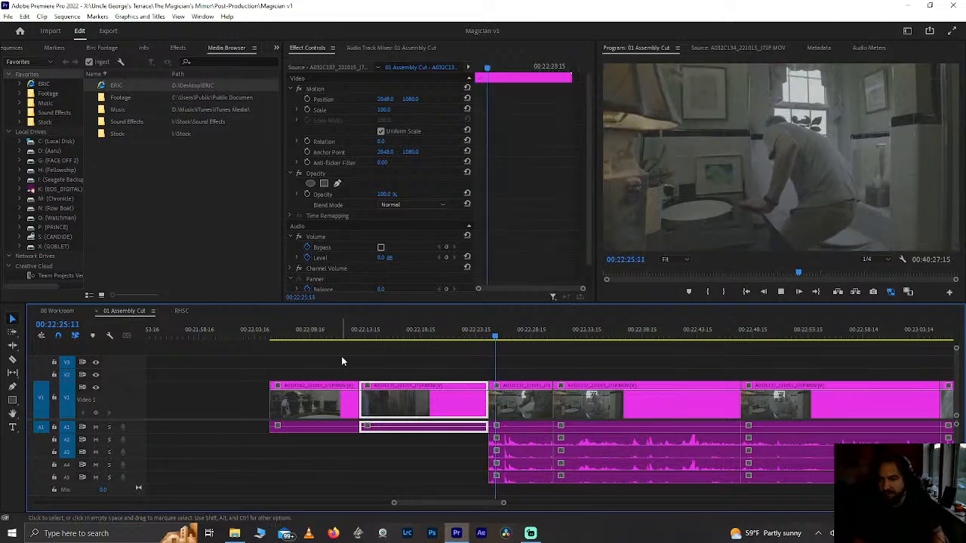
{"action": "key", "text": "space"}
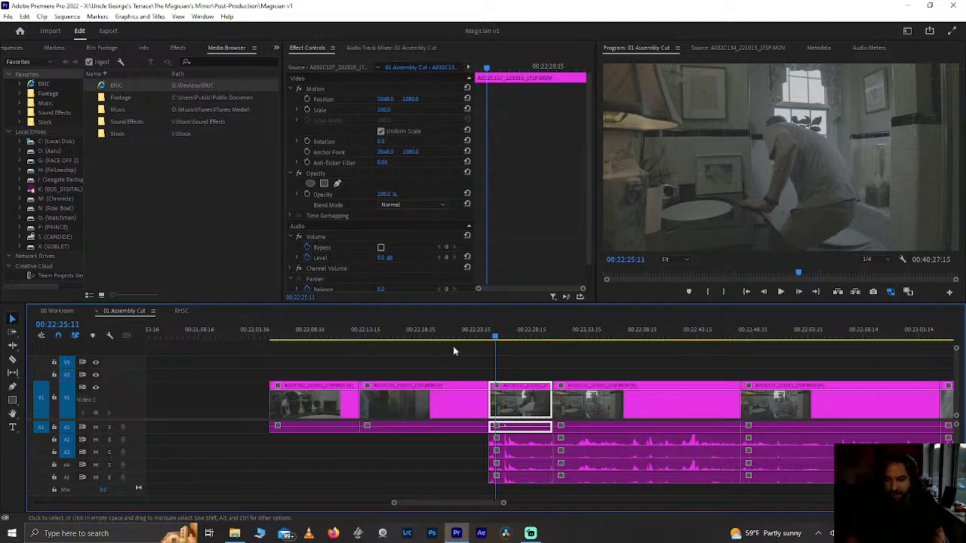
Step: Replay the end of the hallway clip, check the start of the bathroom clip, and return to the hallway shot
{"action": "left_click", "coordinate": [454, 336]}
{"action": "key", "text": "space"}
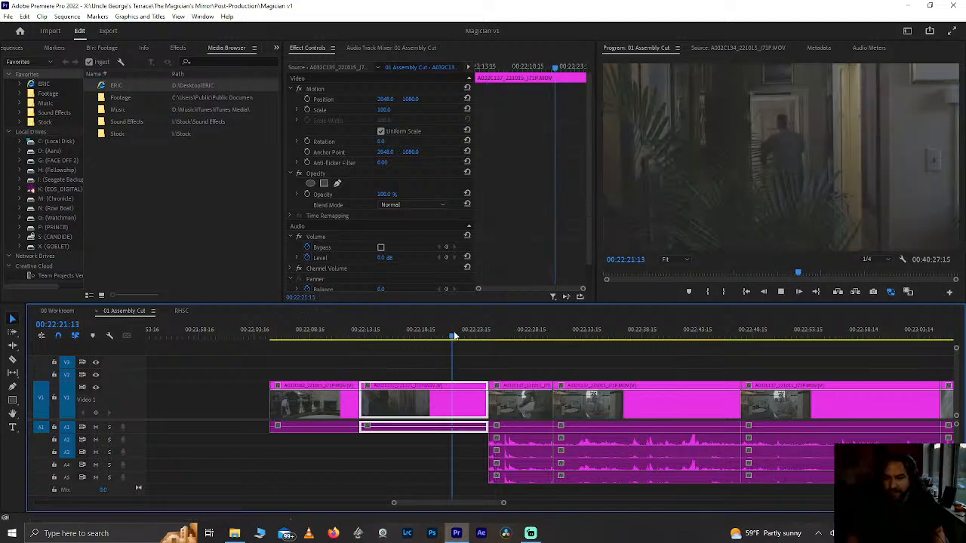
{"action": "left_click", "coordinate": [504, 338]}
{"action": "key", "text": "alt+Tab"}
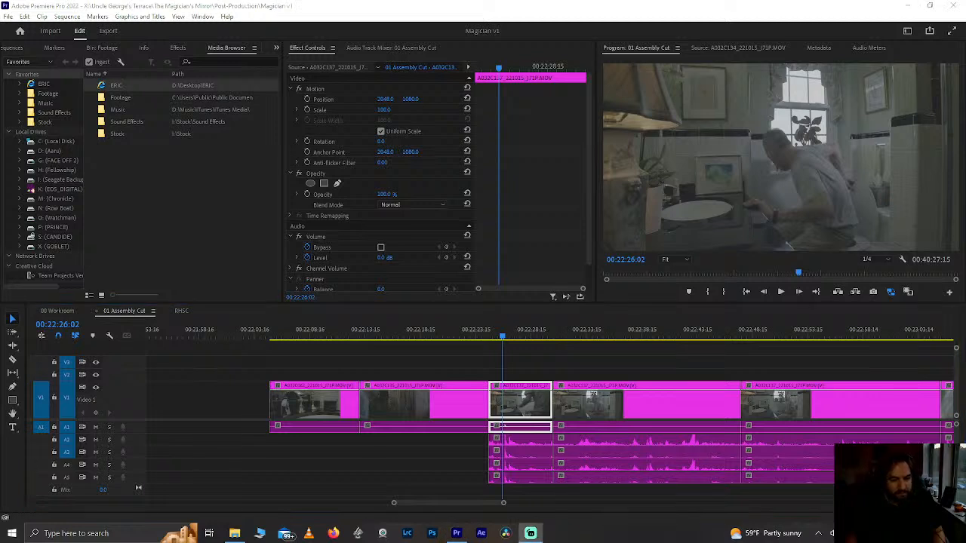
{"action": "left_click", "coordinate": [404, 335]}
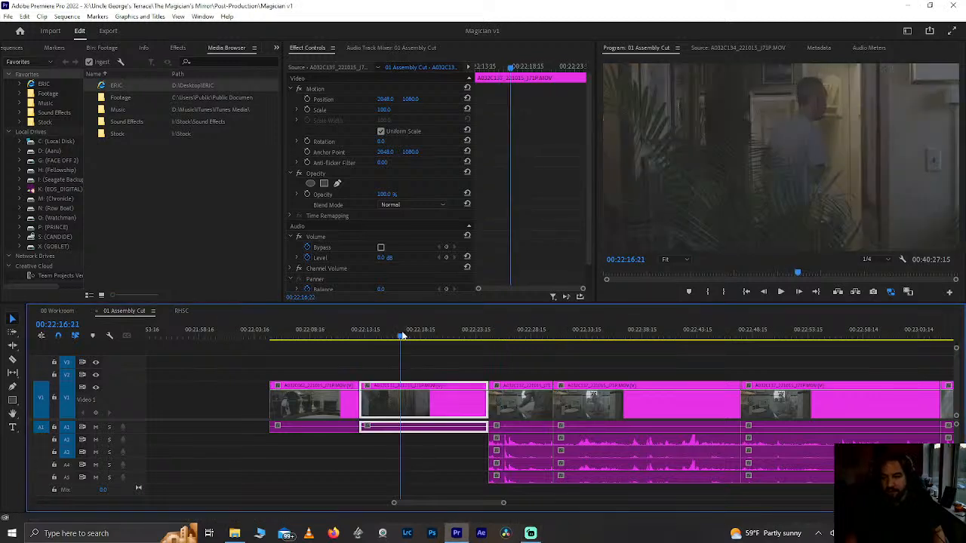
Step: Play the scene from the hallway clip through the wide bathroom clips to the first close-up, raising the playback volume
{"action": "key", "text": "space"}
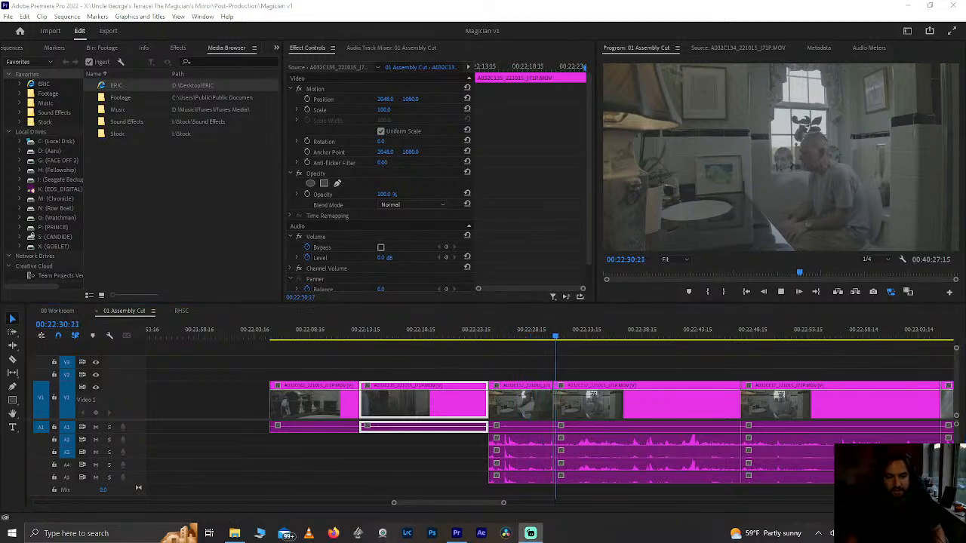
{"action": "key", "text": "XF86AudioRaiseVolume"}
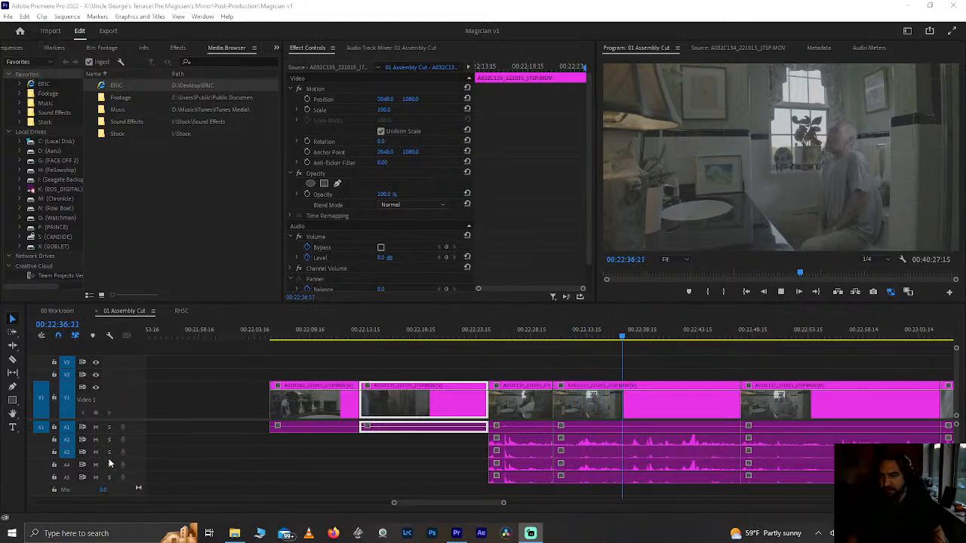
{"action": "scroll", "coordinate": [590, 383], "scroll_direction": "down", "scroll_amount": 1}
{"action": "scroll", "coordinate": [591, 387], "scroll_direction": "down", "scroll_amount": 2}
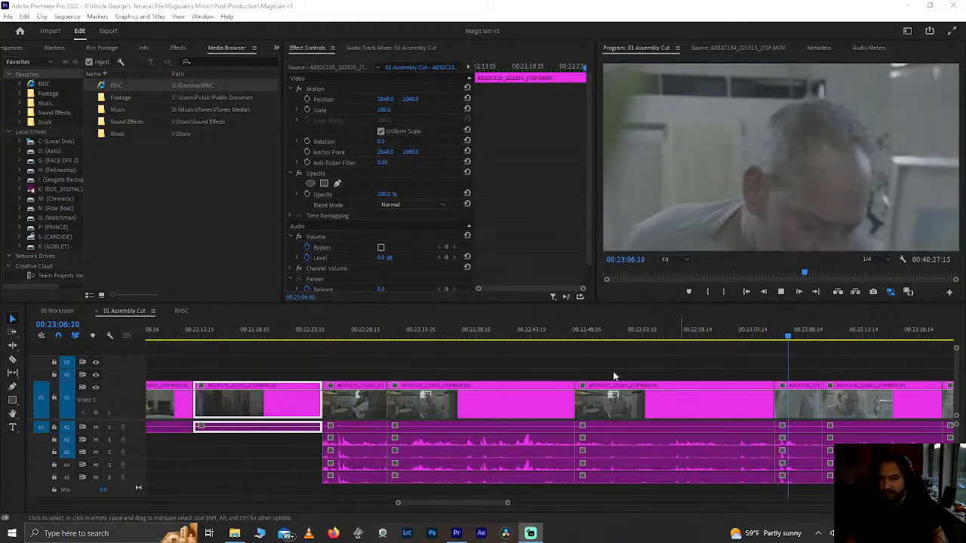
Step: Check the start and end of the last wide bathroom clip before the close-ups, and move to the first close-up
{"action": "left_click", "coordinate": [592, 333]}
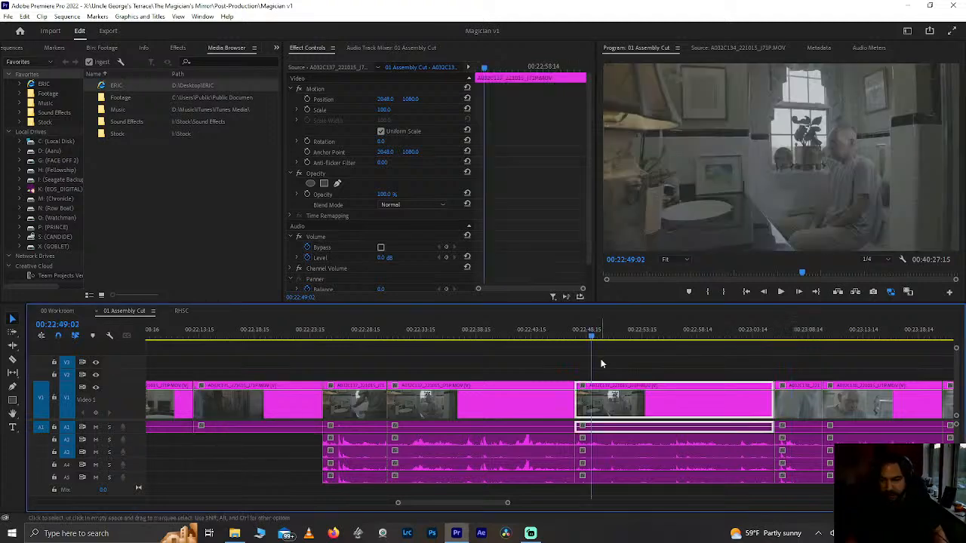
{"action": "scroll", "coordinate": [592, 332], "scroll_direction": "down", "scroll_amount": 5}
{"action": "left_click", "coordinate": [541, 332]}
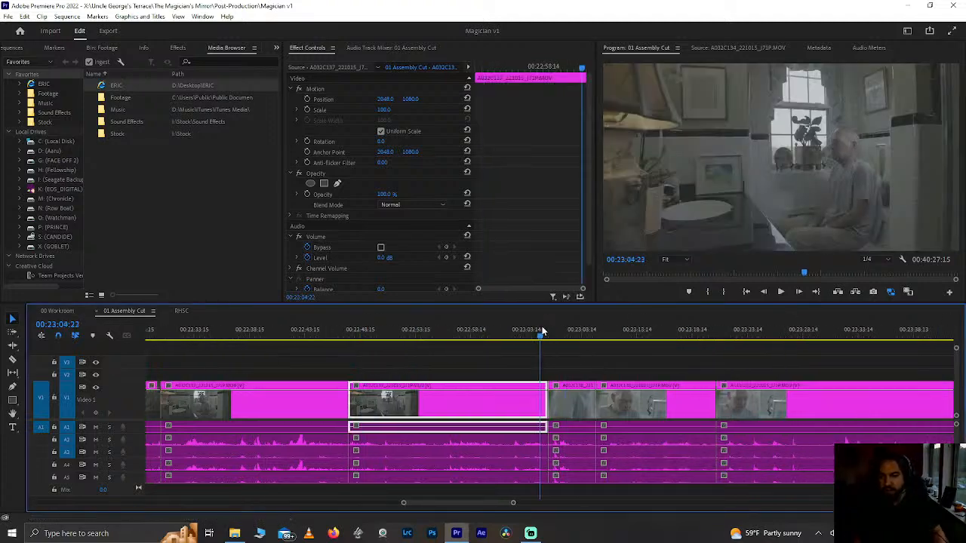
{"action": "left_click", "coordinate": [547, 333]}
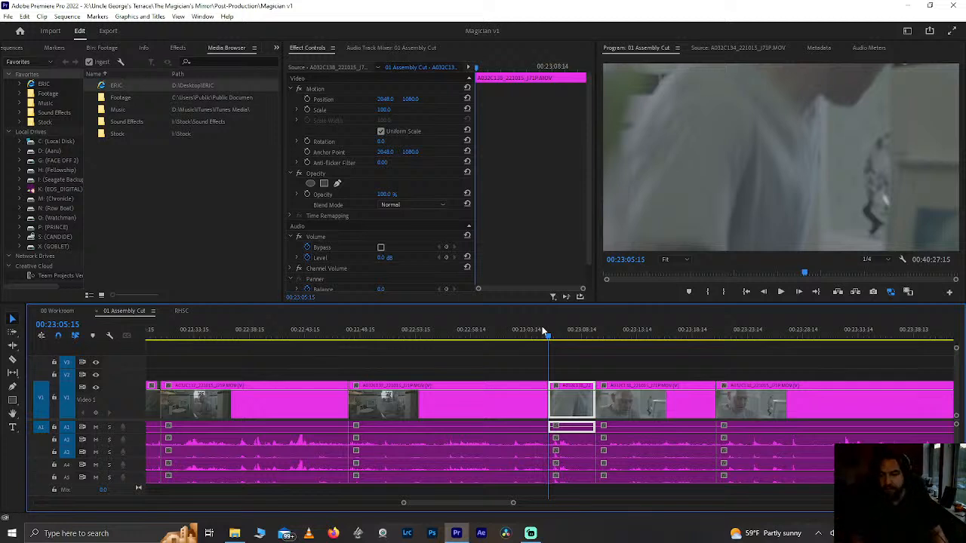
Step: Play the bathroom close-ups from the start of the first one up to the gap in the timeline
{"action": "key", "text": "space"}
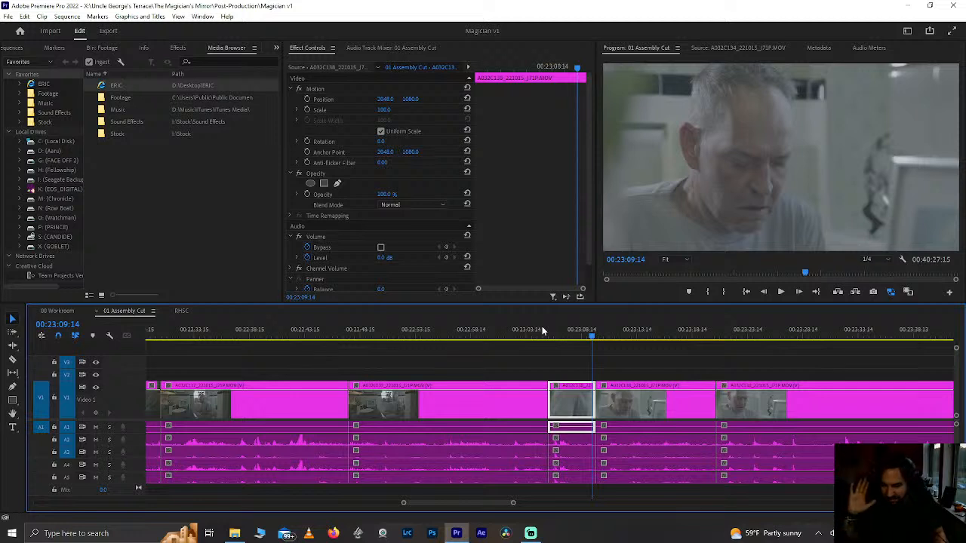
{"action": "key", "text": "space"}
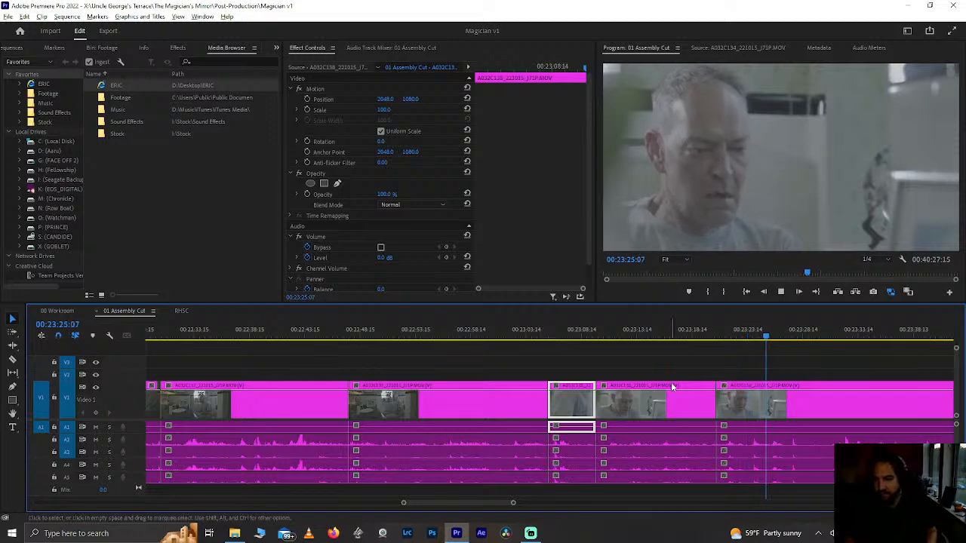
{"action": "scroll", "coordinate": [671, 386], "scroll_direction": "down", "scroll_amount": 3}
{"action": "scroll", "coordinate": [672, 386], "scroll_direction": "down", "scroll_amount": 5}
{"action": "scroll", "coordinate": [672, 386], "scroll_direction": "up", "scroll_amount": 2}
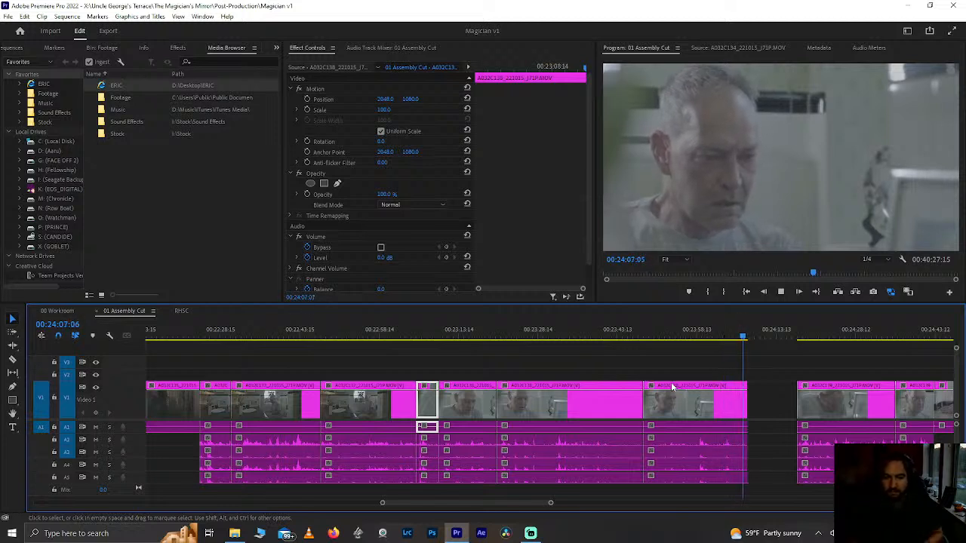
{"action": "key", "text": "space"}
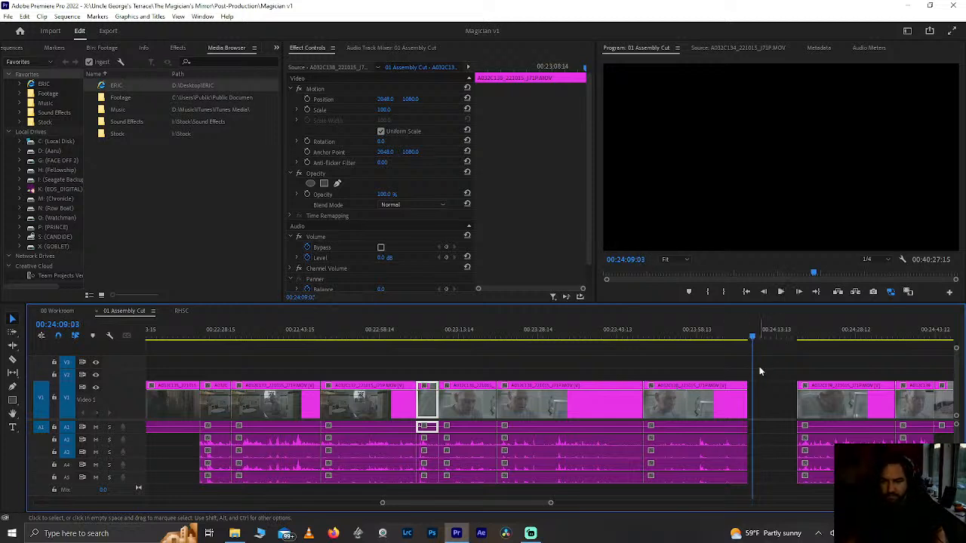
Step: Play the close-up clips after the gap from their first frame up to the first foot shot
{"action": "scroll", "coordinate": [760, 375], "scroll_direction": "down", "scroll_amount": 4}
{"action": "left_click", "coordinate": [666, 335]}
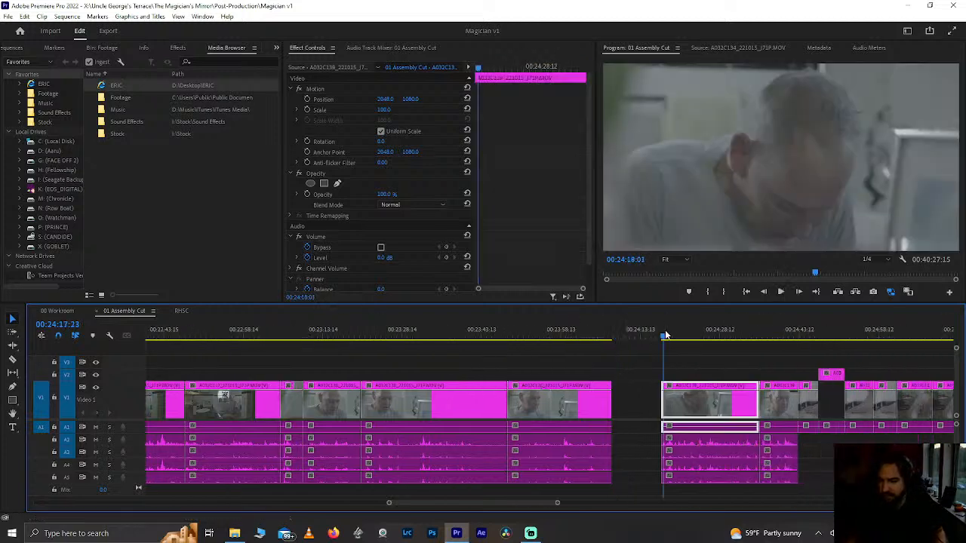
{"action": "key", "text": "space"}
{"action": "scroll", "coordinate": [665, 335], "scroll_direction": "down", "scroll_amount": 3}
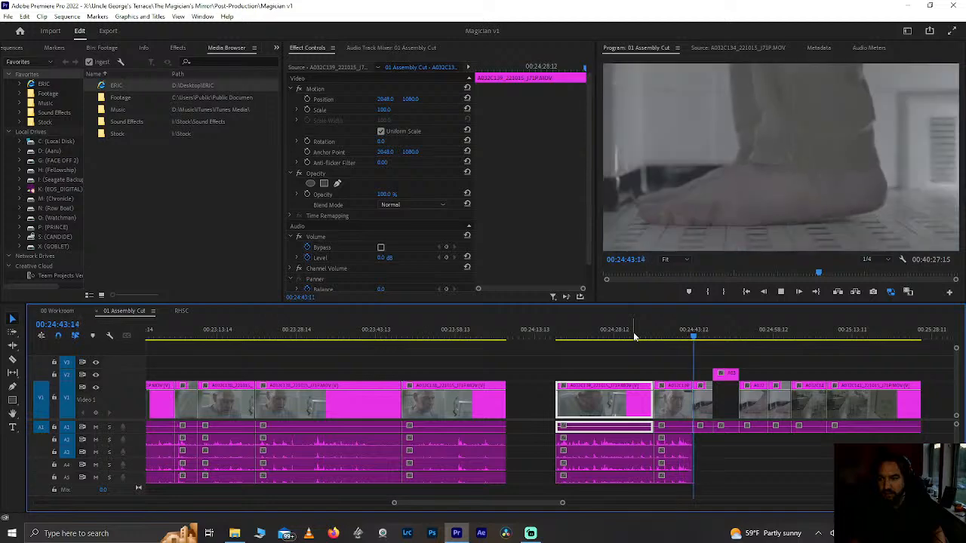
{"action": "key", "text": "space"}
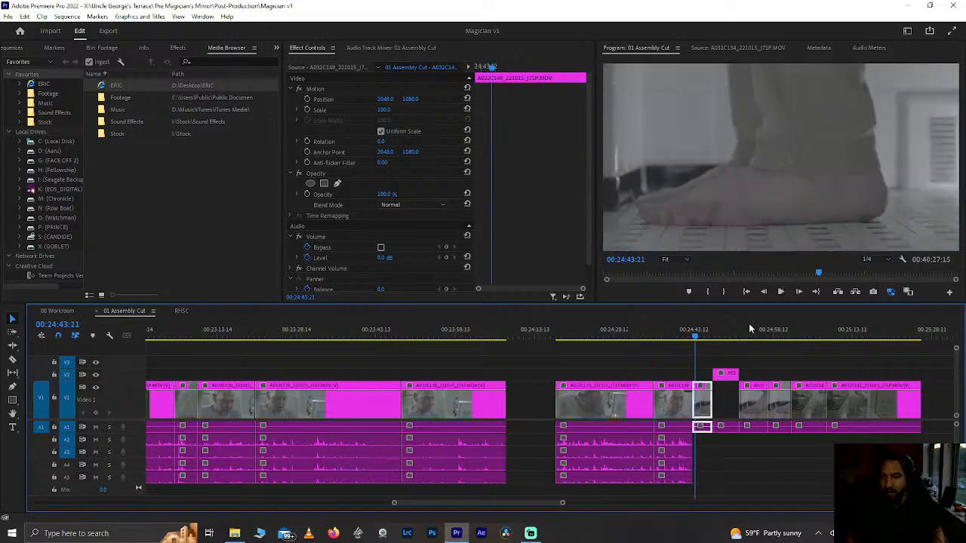
Step: Check the foot shot placed on V2, and replay from the first foot clip to the end of the scene
{"action": "scroll", "coordinate": [723, 413], "scroll_direction": "up", "scroll_amount": 3, "text": "alt"}
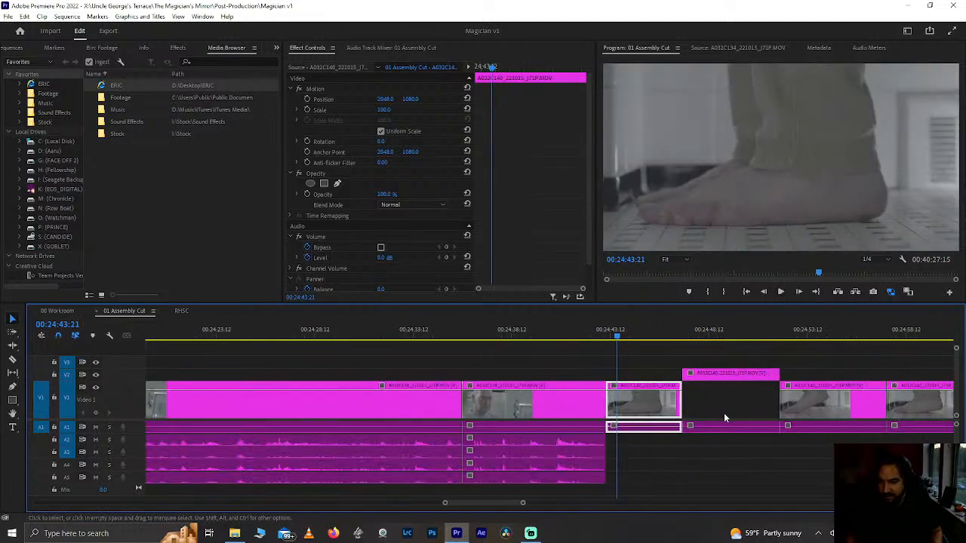
{"action": "scroll", "coordinate": [724, 417], "scroll_direction": "down", "scroll_amount": 5, "text": "alt"}
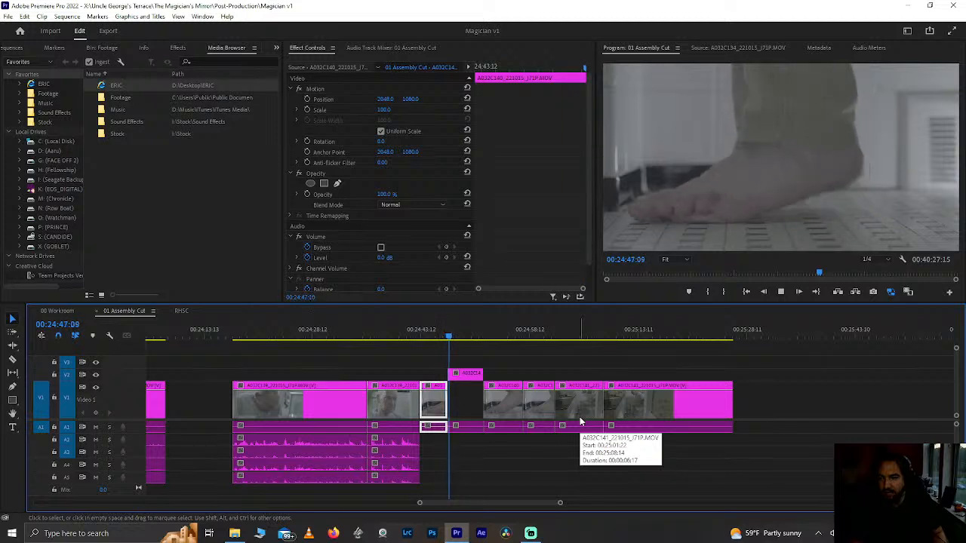
{"action": "key", "text": "space"}
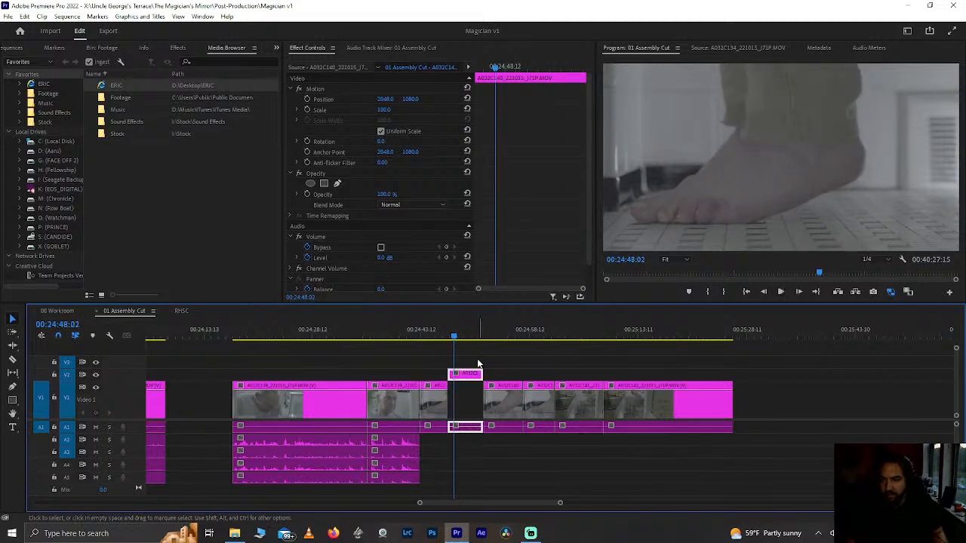
{"action": "left_click_drag", "start_coordinate": [451, 336], "coordinate": [445, 337]}
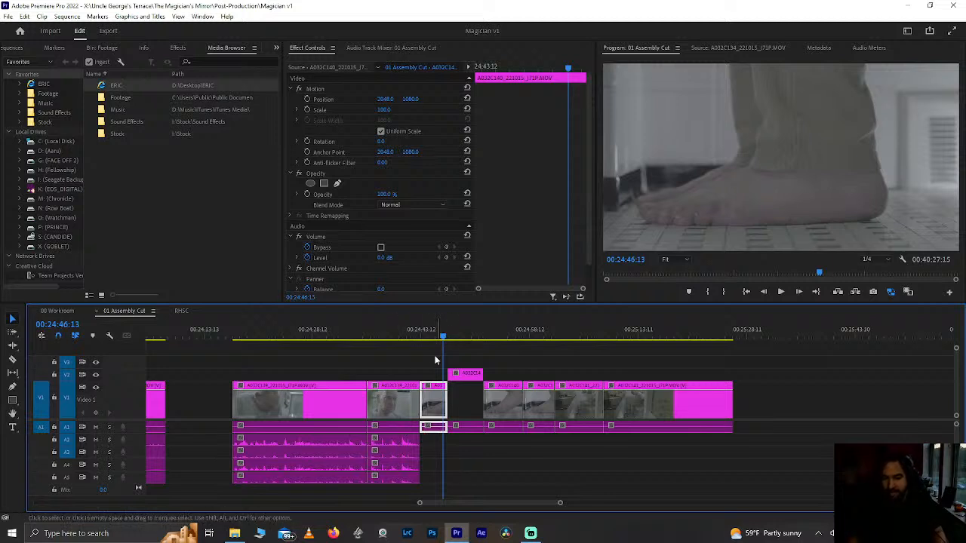
{"action": "left_click", "coordinate": [422, 333]}
{"action": "key", "text": "space"}
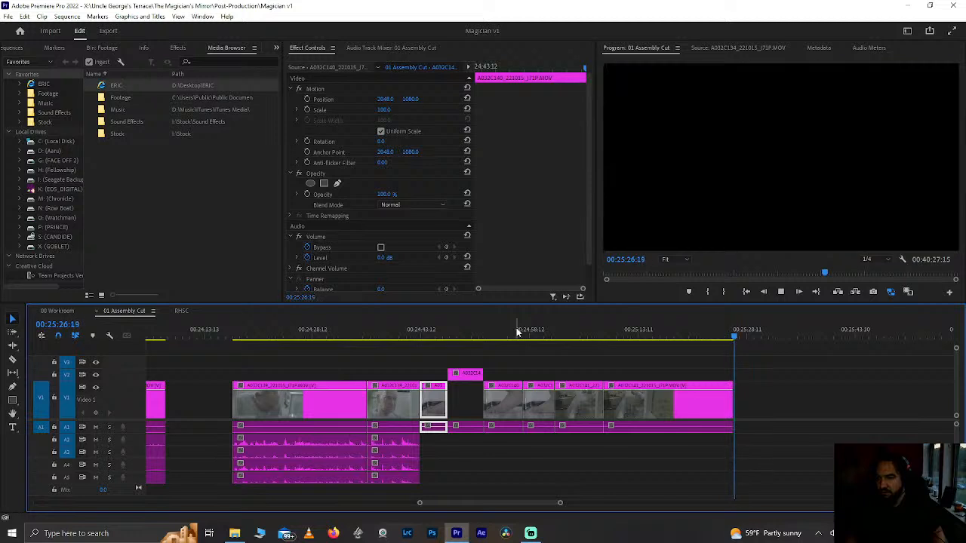
Step: Return to the wide bathtub shot in the scene's last clip and clear the clip selection
{"action": "left_click_drag", "start_coordinate": [623, 333], "coordinate": [632, 334]}
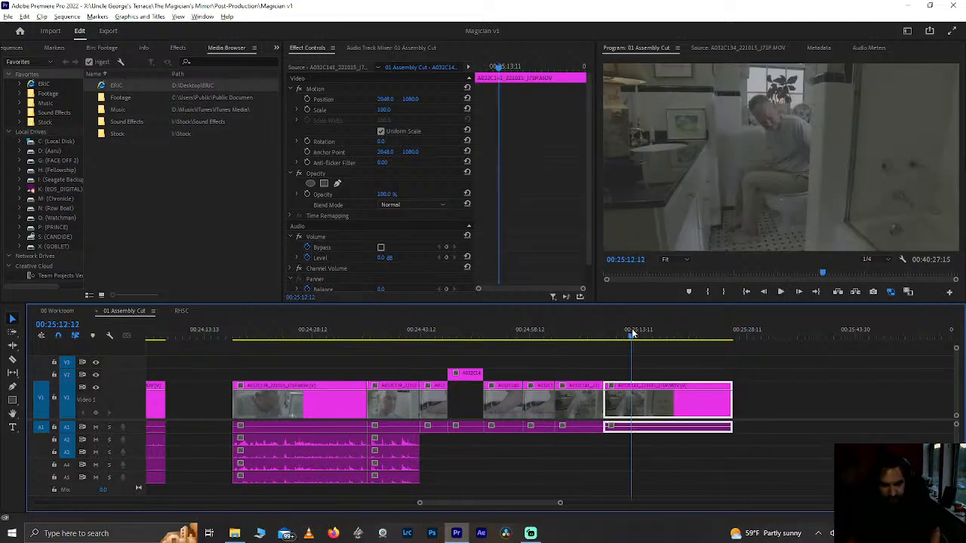
{"action": "key", "text": "minus"}
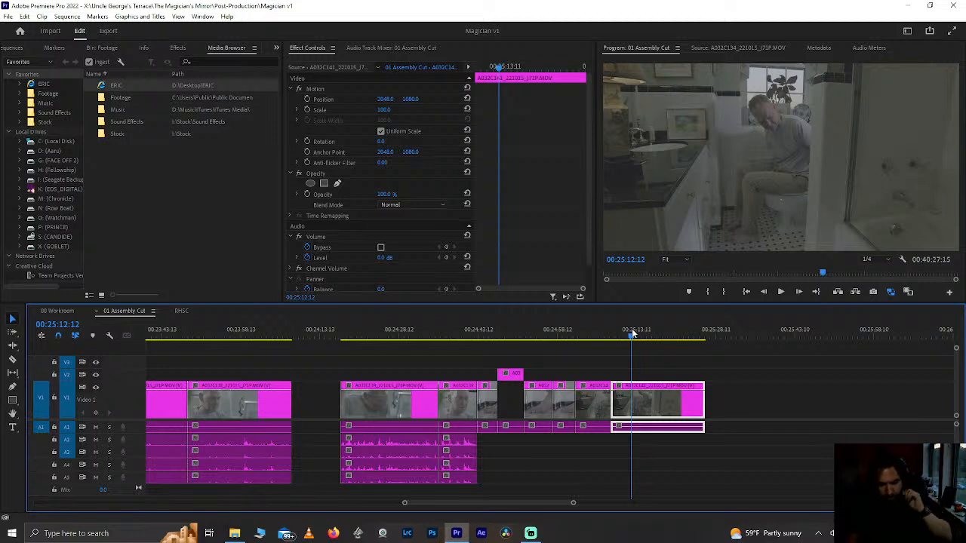
{"action": "left_click", "coordinate": [458, 346]}
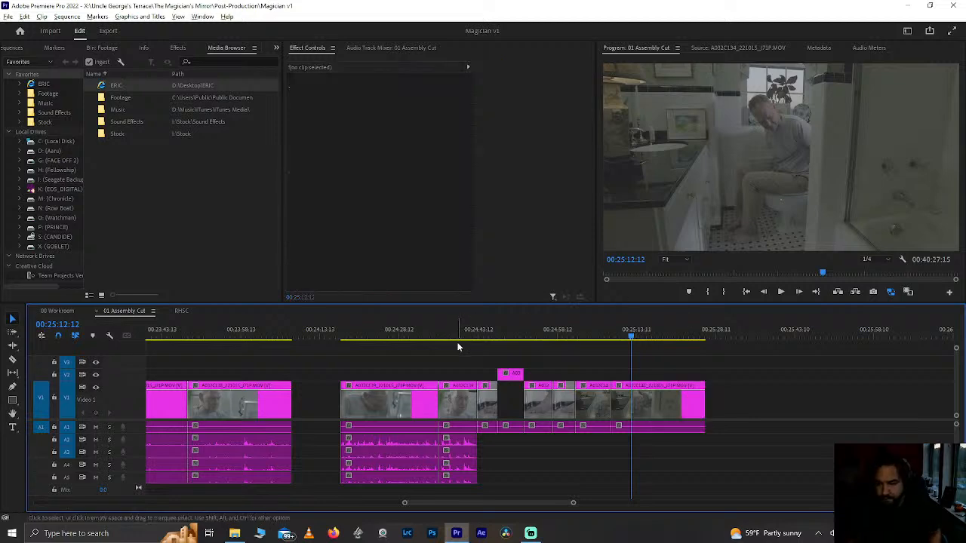
Step: Move to the end part of the first close-up after the gap and save the project
{"action": "scroll", "coordinate": [458, 345], "scroll_direction": "down", "scroll_amount": 2}
{"action": "left_click", "coordinate": [438, 326]}
{"action": "key", "text": "Left"}
{"action": "key", "text": "Left"}
{"action": "key", "text": "Left"}
{"action": "key", "text": "ctrl+s"}
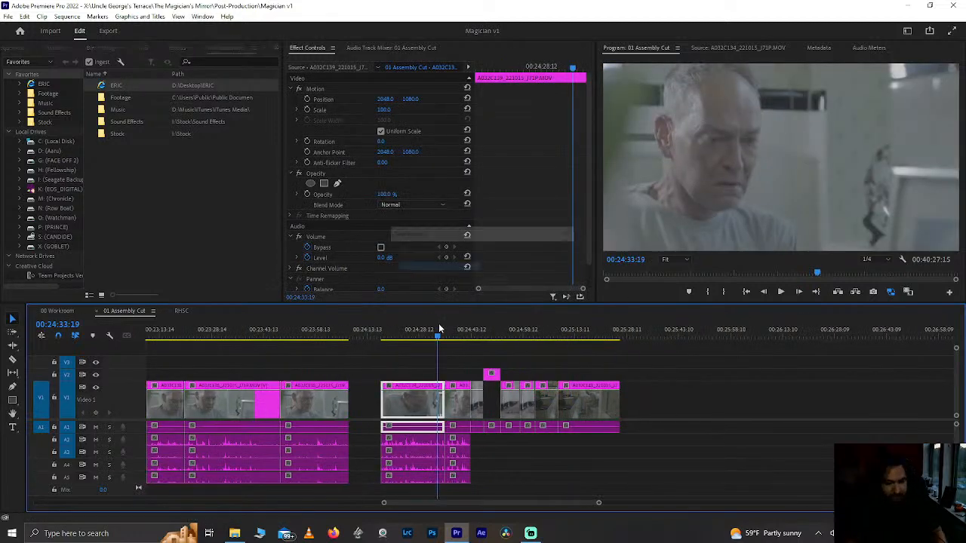
Step: Check the end of the hallway clip and the first frame of the bathroom shot that follows it
{"action": "scroll", "coordinate": [456, 407], "scroll_direction": "up", "scroll_amount": 3}
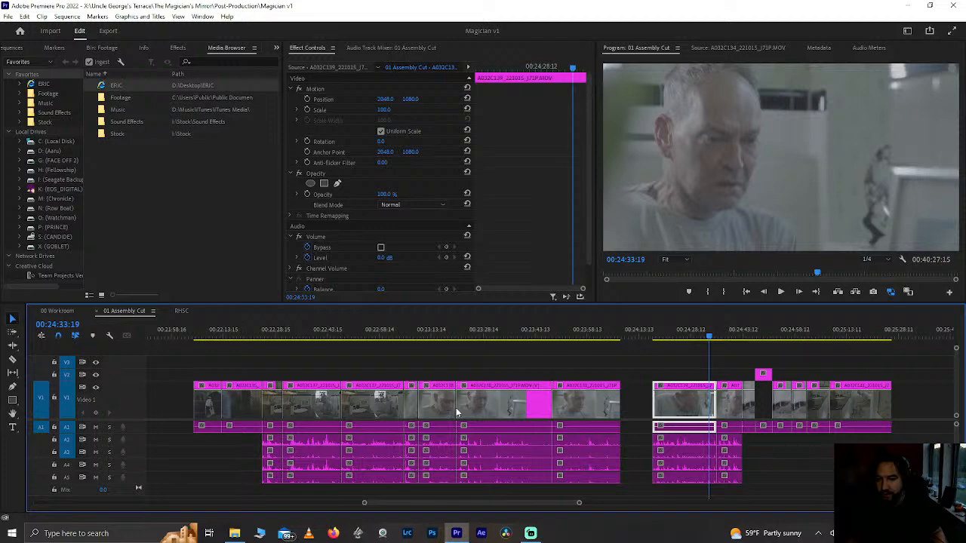
{"action": "left_click", "coordinate": [258, 332]}
{"action": "key", "text": "space"}
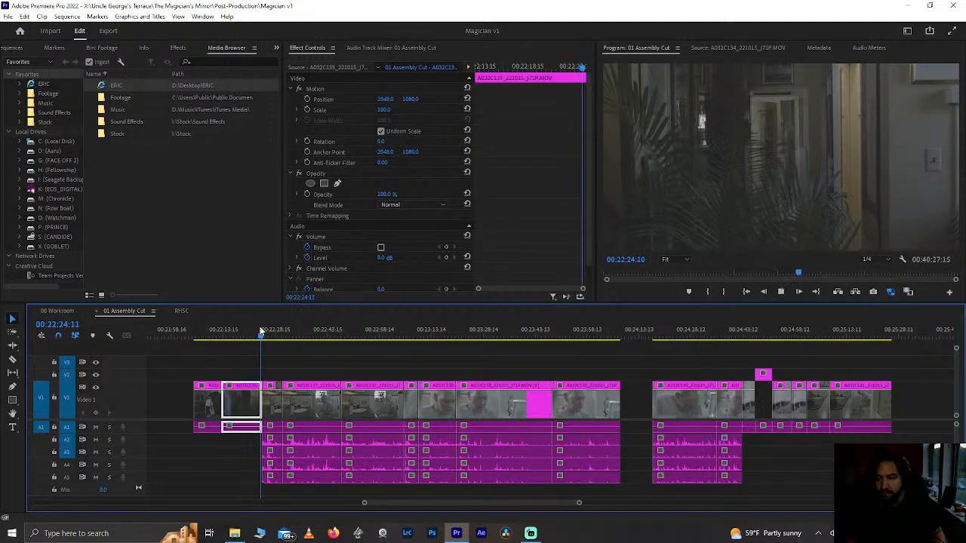
{"action": "left_click", "coordinate": [234, 336]}
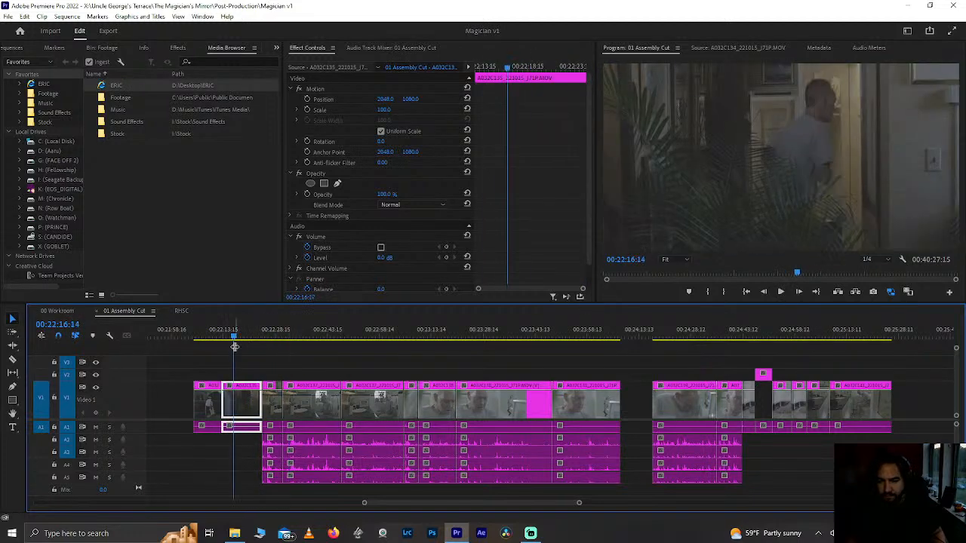
{"action": "scroll", "coordinate": [234, 347], "scroll_direction": "up", "scroll_amount": 5}
{"action": "left_click_drag", "start_coordinate": [430, 333], "coordinate": [461, 333]}
{"action": "scroll", "coordinate": [461, 333], "scroll_direction": "up", "scroll_amount": 2}
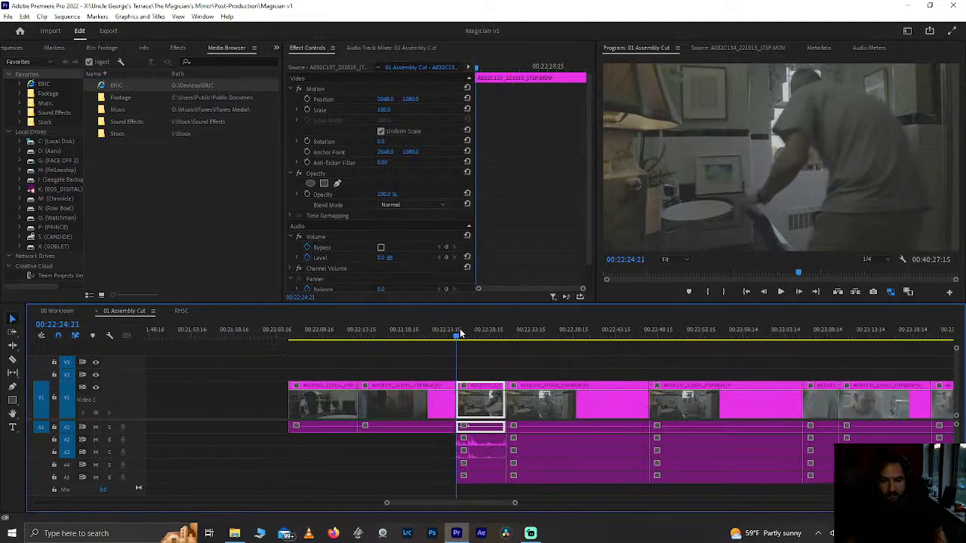
Step: Play the cut from the hallway clip into the first bathroom clip and save the project
{"action": "left_click_drag", "start_coordinate": [388, 333], "coordinate": [436, 333]}
{"action": "key", "text": "space"}
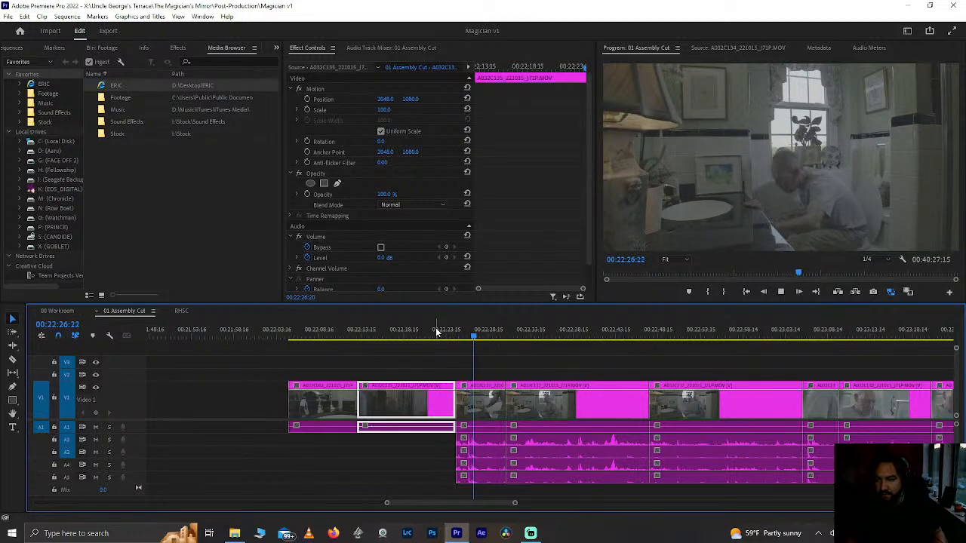
{"action": "key", "text": "ctrl+s"}
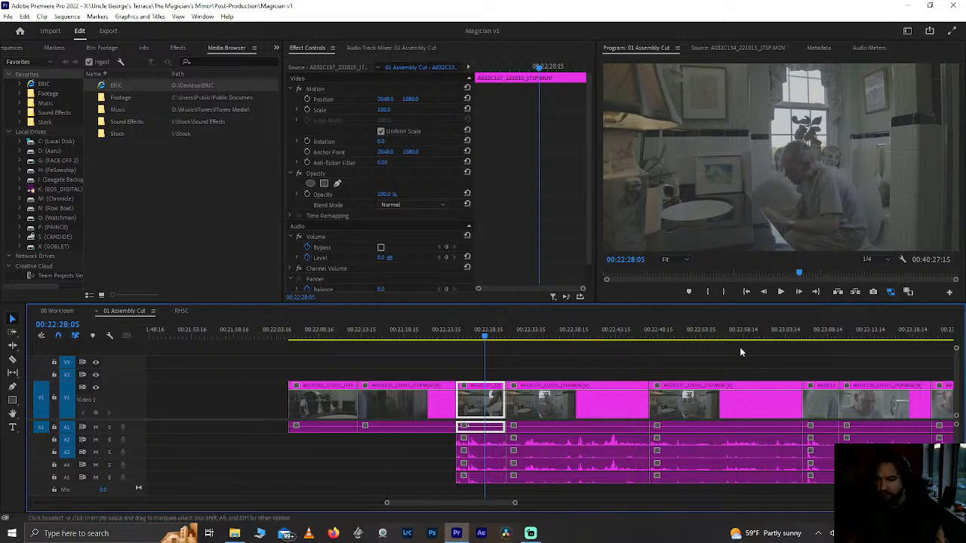
Step: Play the opening of the scene's first bathroom close-up
{"action": "left_click", "coordinate": [806, 332]}
{"action": "key", "text": "space"}
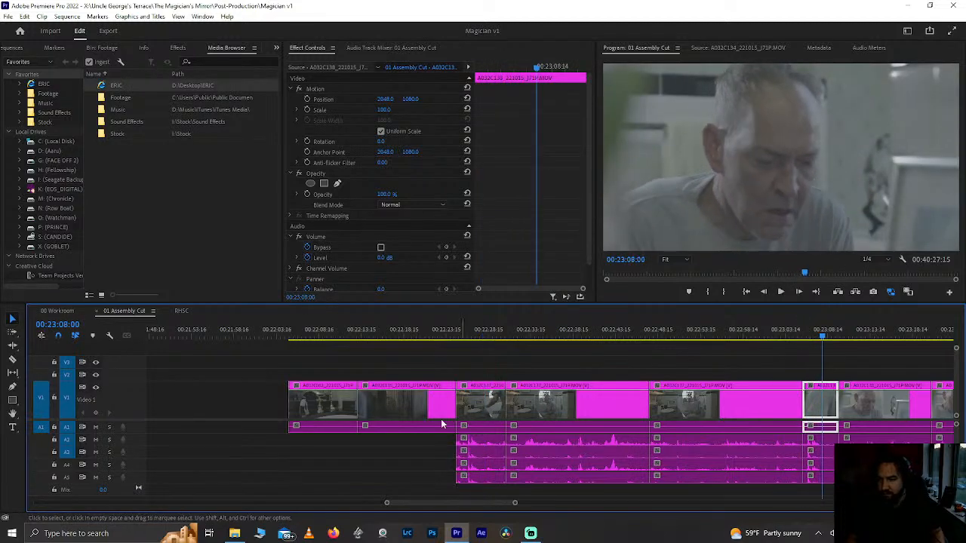
Step: Move the scene's first two clips, including the hallway shot, earlier to start at about 00:21:02, separate from the bathroom clips
{"action": "scroll", "coordinate": [442, 424], "scroll_direction": "up", "scroll_amount": 2}
{"action": "scroll", "coordinate": [442, 424], "scroll_direction": "down", "scroll_amount": 3}
{"action": "scroll", "coordinate": [442, 424], "scroll_direction": "up", "scroll_amount": 5}
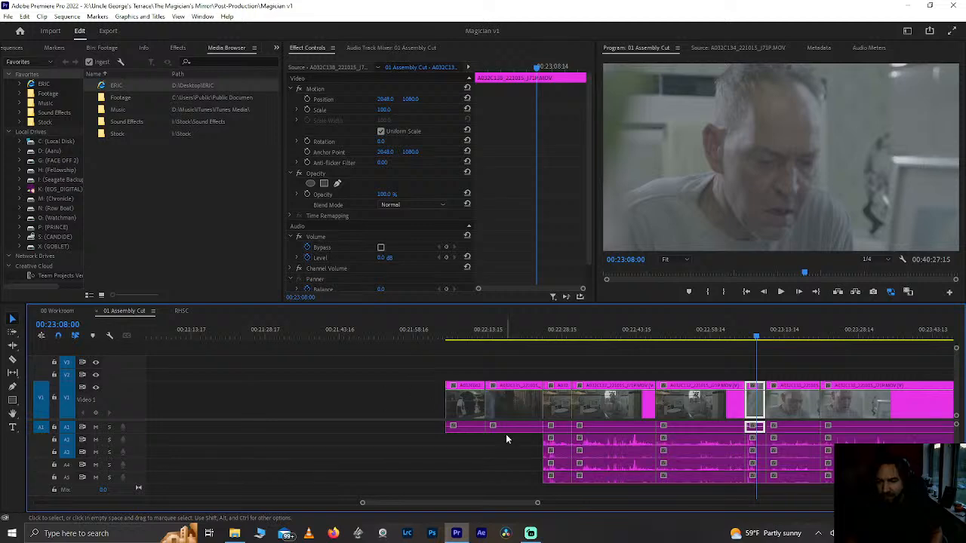
{"action": "left_click_drag", "start_coordinate": [506, 435], "coordinate": [388, 384]}
{"action": "left_click_drag", "start_coordinate": [514, 428], "coordinate": [202, 417]}
{"action": "scroll", "coordinate": [311, 409], "scroll_direction": "down", "scroll_amount": 1}
{"action": "scroll", "coordinate": [311, 408], "scroll_direction": "up", "scroll_amount": 1}
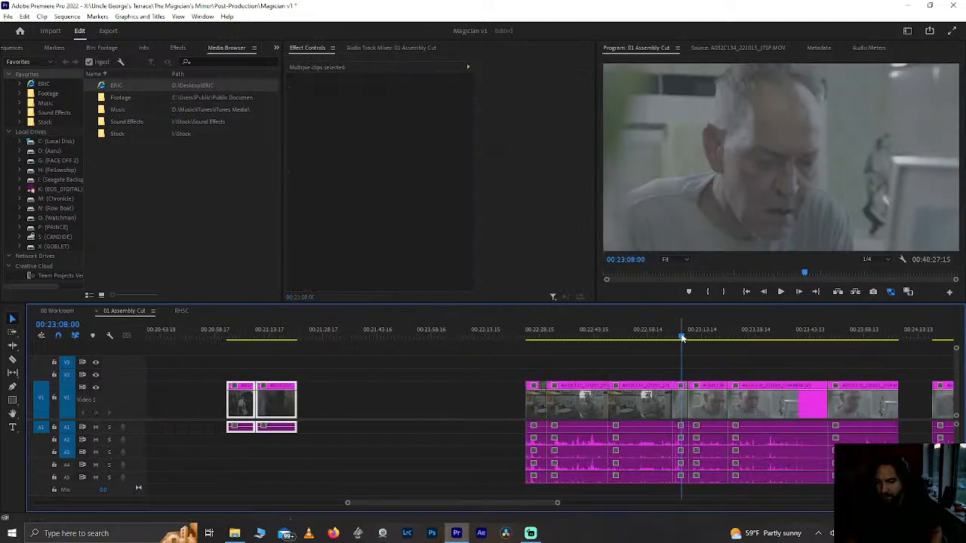
Step: Scrub from the two separated clips across the empty stretch and return to the first bathroom close-up
{"action": "left_click_drag", "start_coordinate": [682, 337], "coordinate": [676, 335]}
{"action": "left_click_drag", "start_coordinate": [225, 340], "coordinate": [378, 333]}
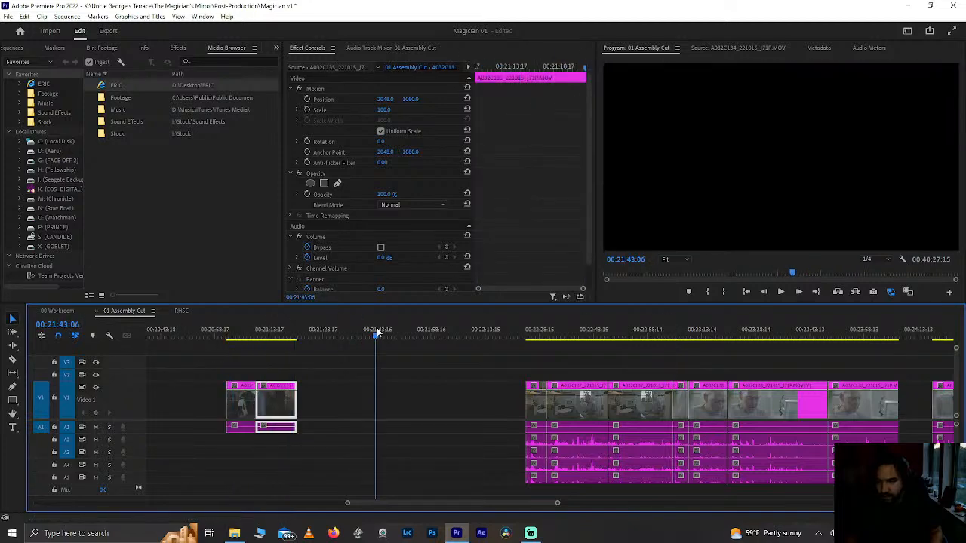
{"action": "left_click_drag", "start_coordinate": [647, 342], "coordinate": [677, 330]}
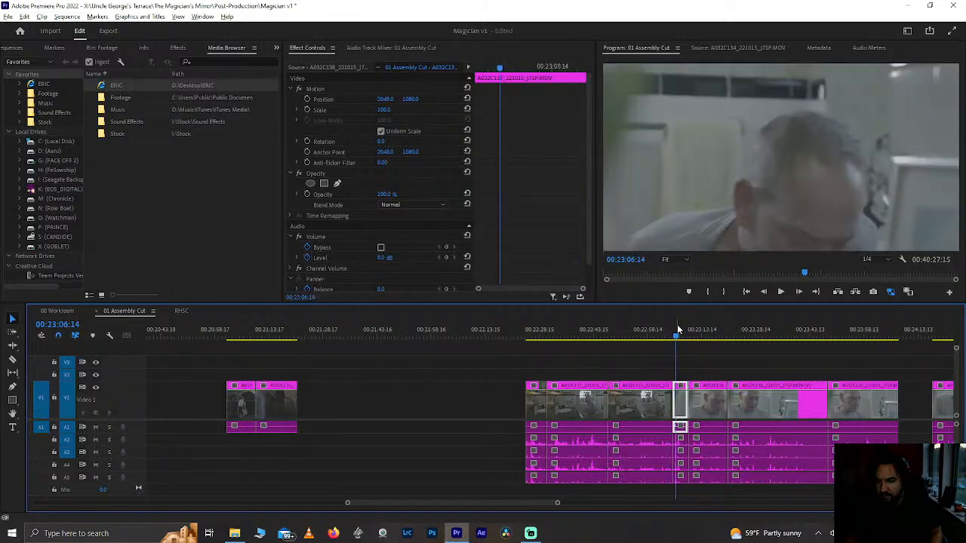
Step: Play the opening of the first wide bathroom clip and replay it from the clip's start
{"action": "key", "text": "="}
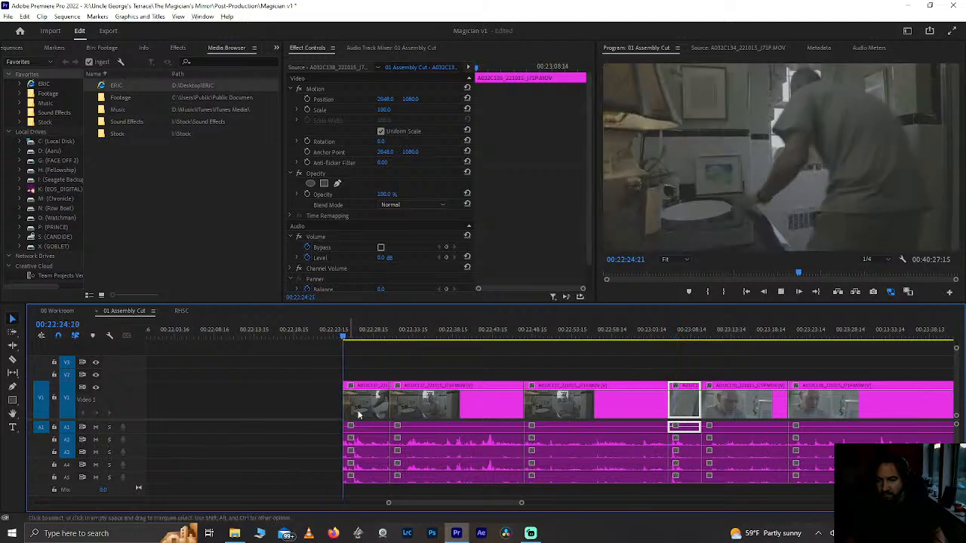
{"action": "scroll", "coordinate": [360, 417], "scroll_direction": "up", "scroll_amount": 2}
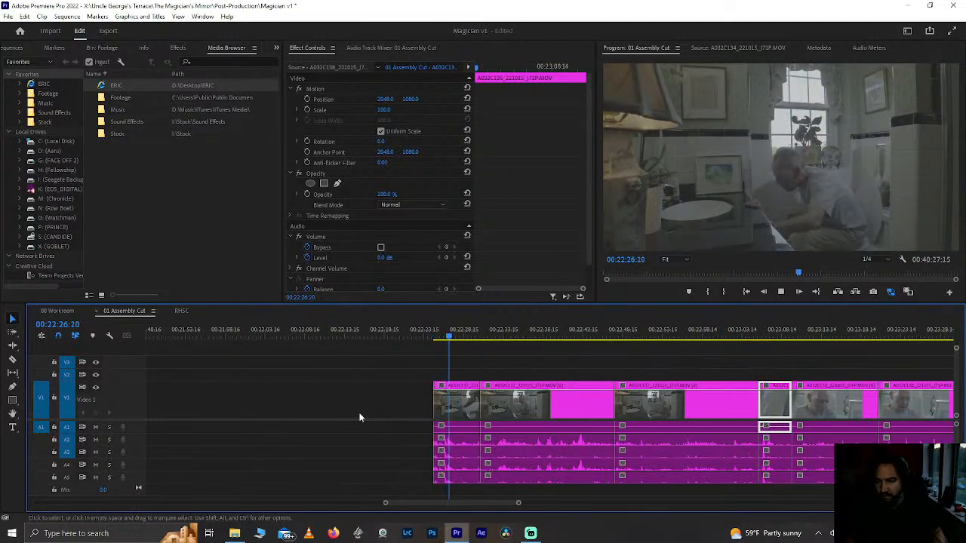
{"action": "key", "text": "space"}
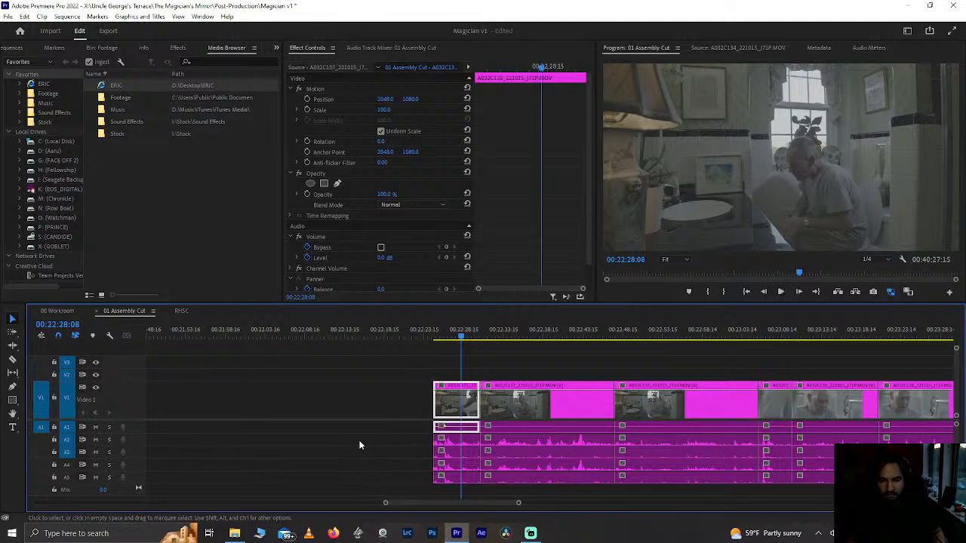
{"action": "scroll", "coordinate": [392, 436], "scroll_direction": "up", "scroll_amount": 3}
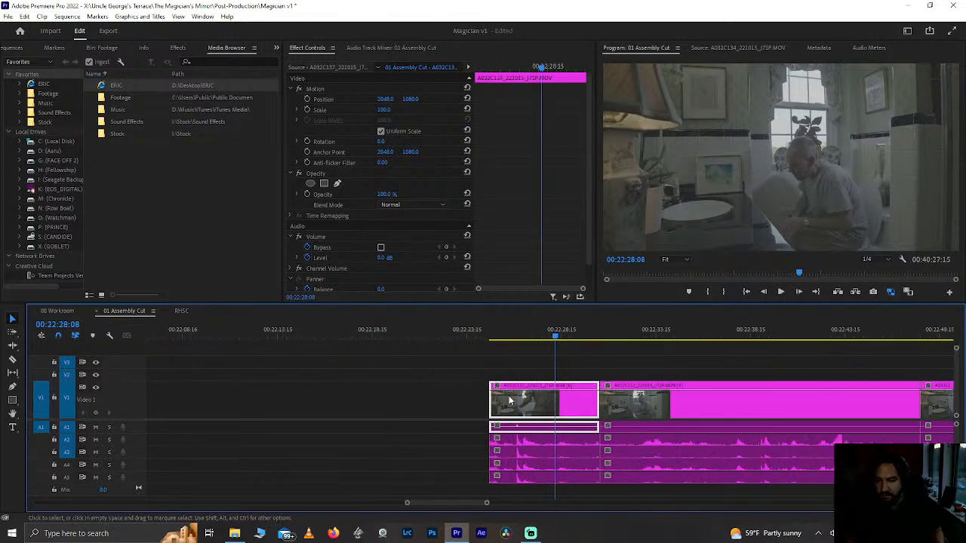
{"action": "left_click", "coordinate": [487, 332]}
{"action": "key", "text": "space"}
Step: Try extending the start of the first wide bathroom clip back to about 00:22:17, play the added footage and undo the extension
{"action": "left_click_drag", "start_coordinate": [491, 400], "coordinate": [345, 399]}
{"action": "left_click", "coordinate": [362, 332]}
{"action": "key", "text": "space"}
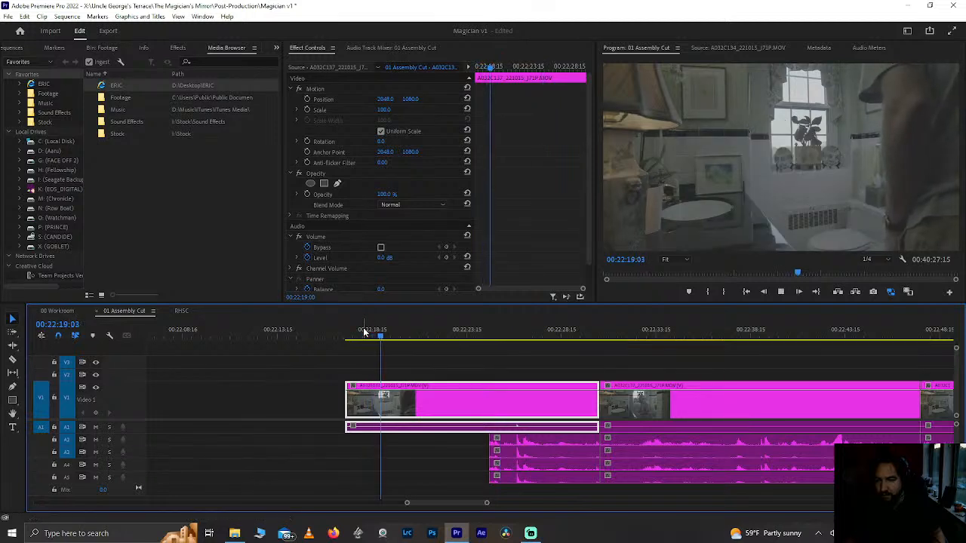
{"action": "key", "text": "ctrl+z"}
Step: Split the first wide bathroom clip on all tracks at about 00:22:28 and move its opening piece earlier to about 00:22:10
{"action": "left_click", "coordinate": [490, 336]}
{"action": "key", "text": "space"}
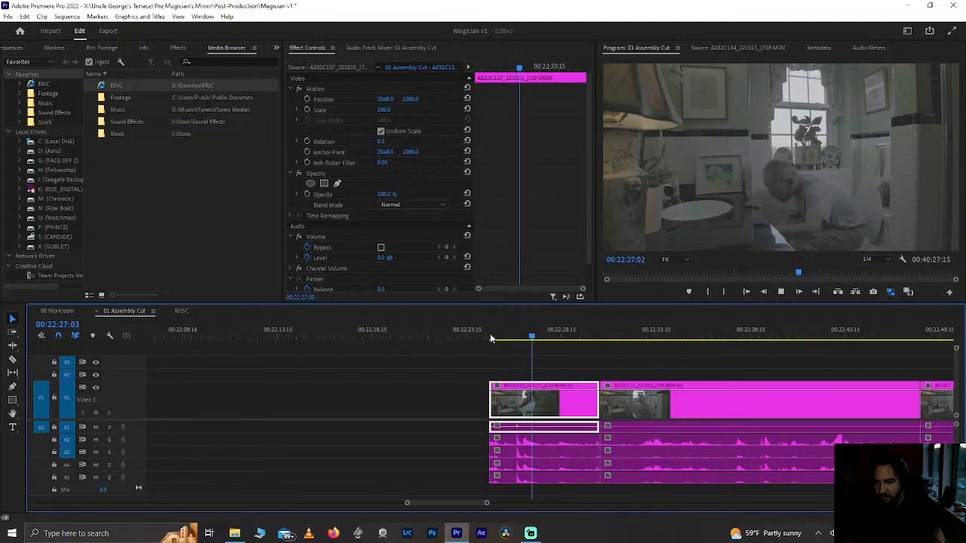
{"action": "key", "text": "space"}
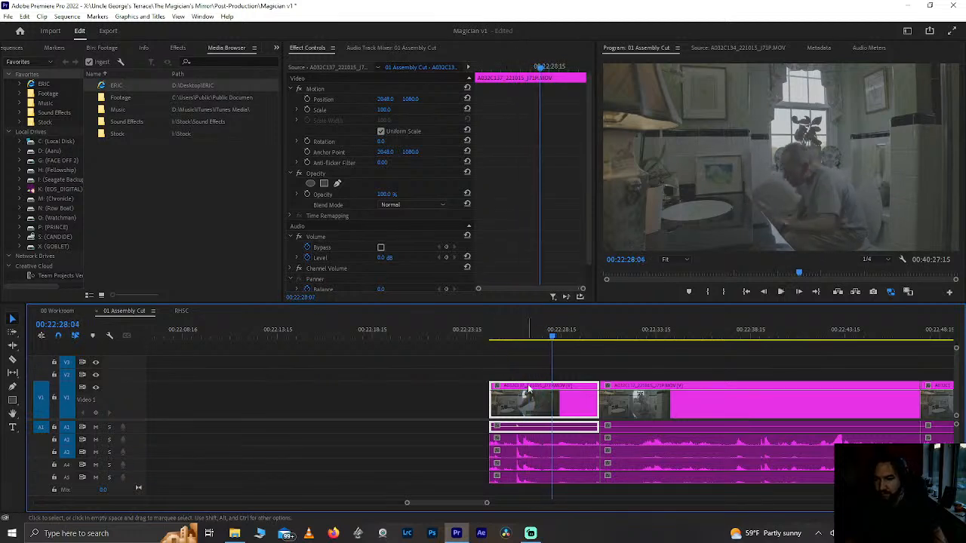
{"action": "key", "text": "ctrl+shift+k"}
{"action": "left_click_drag", "start_coordinate": [467, 382], "coordinate": [533, 475]}
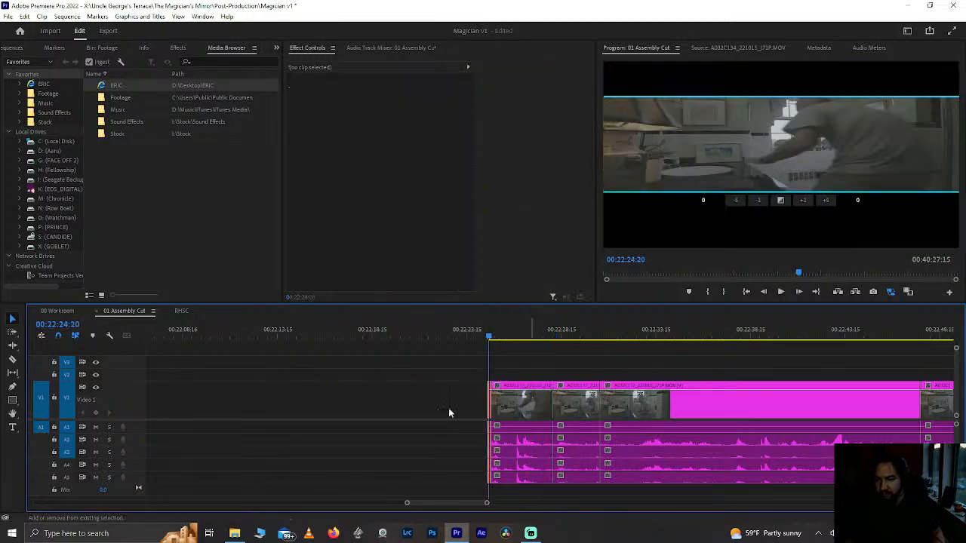
{"action": "left_click", "coordinate": [431, 403]}
{"action": "left_click_drag", "start_coordinate": [523, 423], "coordinate": [242, 424]}
{"action": "scroll", "coordinate": [242, 424], "scroll_direction": "down", "scroll_amount": 5, "text": "alt"}
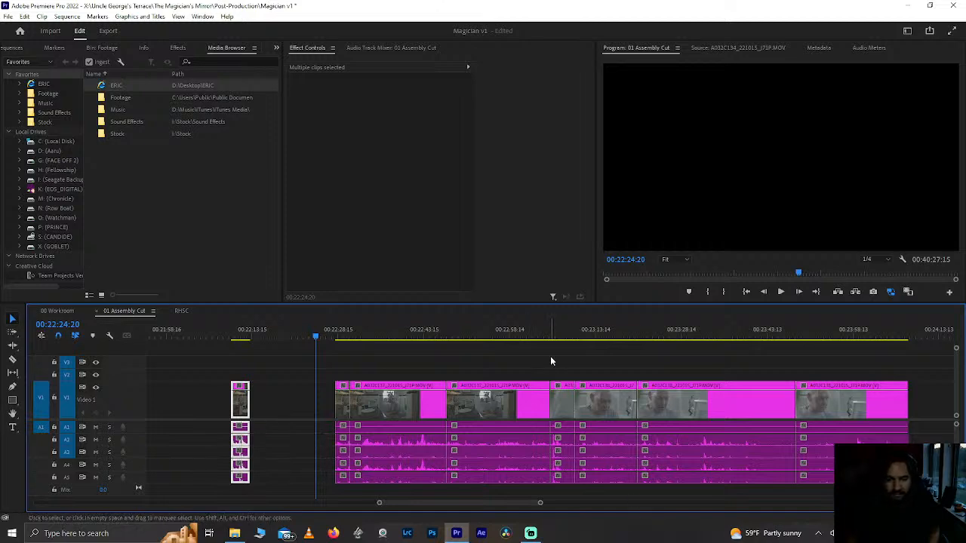
Step: Check the end of the wide bathroom footage, return to the start of the separated opening piece, and save the project
{"action": "left_click", "coordinate": [546, 334]}
{"action": "scroll", "coordinate": [547, 335], "scroll_direction": "up", "scroll_amount": 2, "text": "alt"}
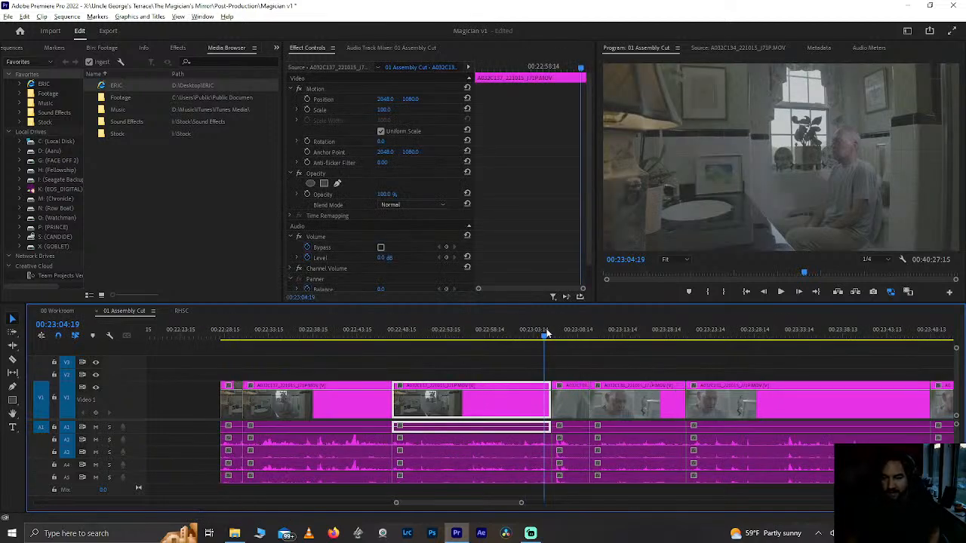
{"action": "scroll", "coordinate": [547, 335], "scroll_direction": "down", "scroll_amount": 3, "text": "alt"}
{"action": "scroll", "coordinate": [528, 329], "scroll_direction": "up", "scroll_amount": 3}
{"action": "left_click", "coordinate": [434, 333]}
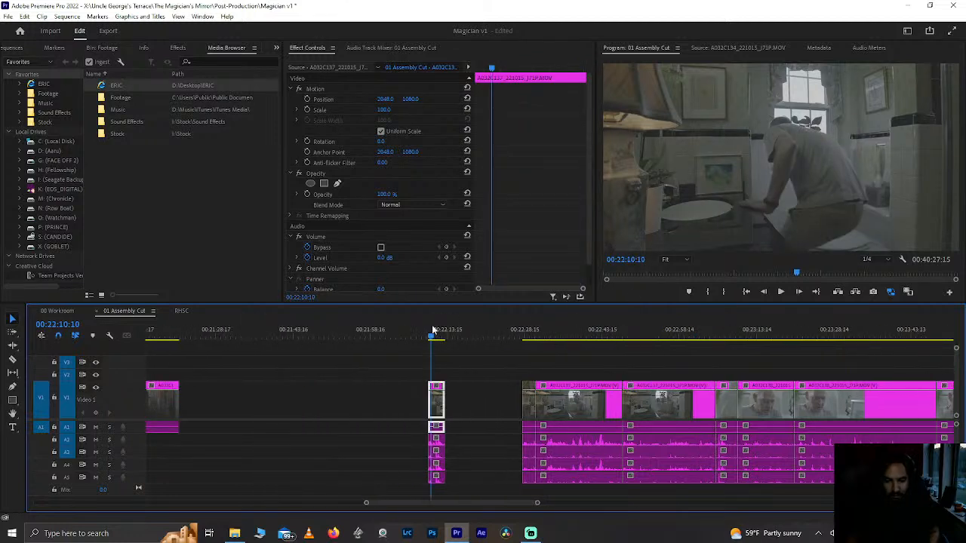
{"action": "key", "text": "ctrl+s"}
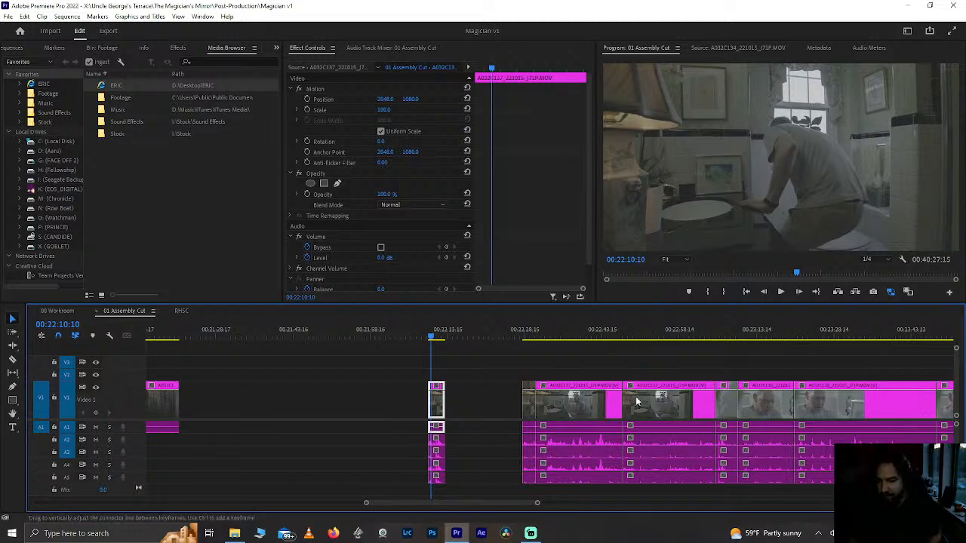
Step: Play the first bathroom close-up and move it with its audio directly after the separated wide bathroom piece
{"action": "left_click", "coordinate": [716, 340]}
{"action": "key", "text": "space"}
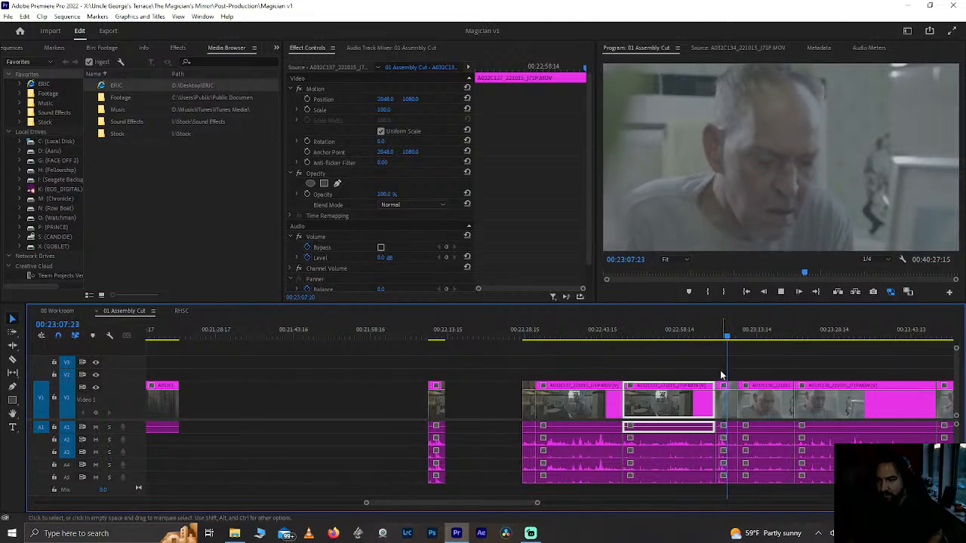
{"action": "left_click", "coordinate": [724, 368]}
{"action": "left_click_drag", "start_coordinate": [726, 398], "coordinate": [445, 415]}
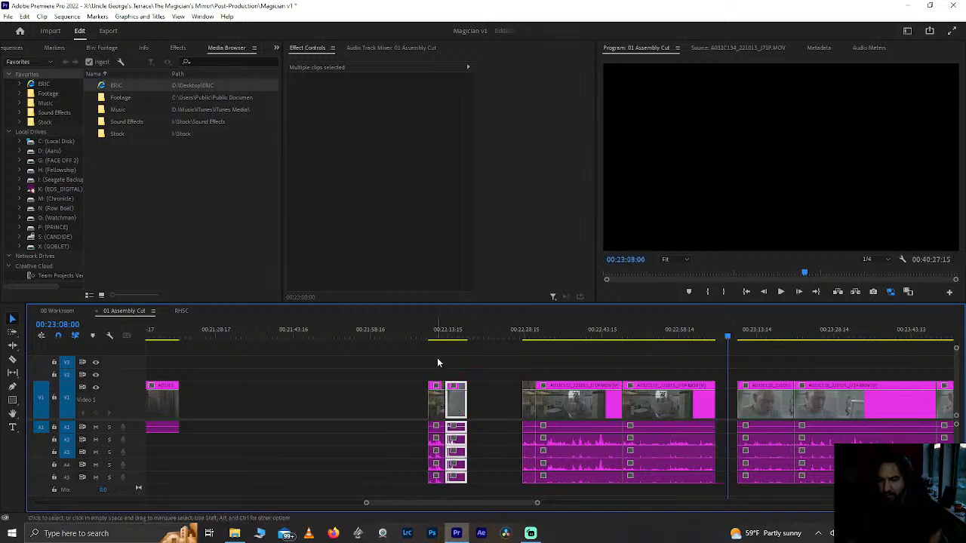
Step: Split the separated wide bathroom piece at 00:22:11:03, delete its remainder, and close the gap before the close-up
{"action": "left_click", "coordinate": [436, 329]}
{"action": "scroll", "coordinate": [439, 327], "scroll_direction": "up", "scroll_amount": 5}
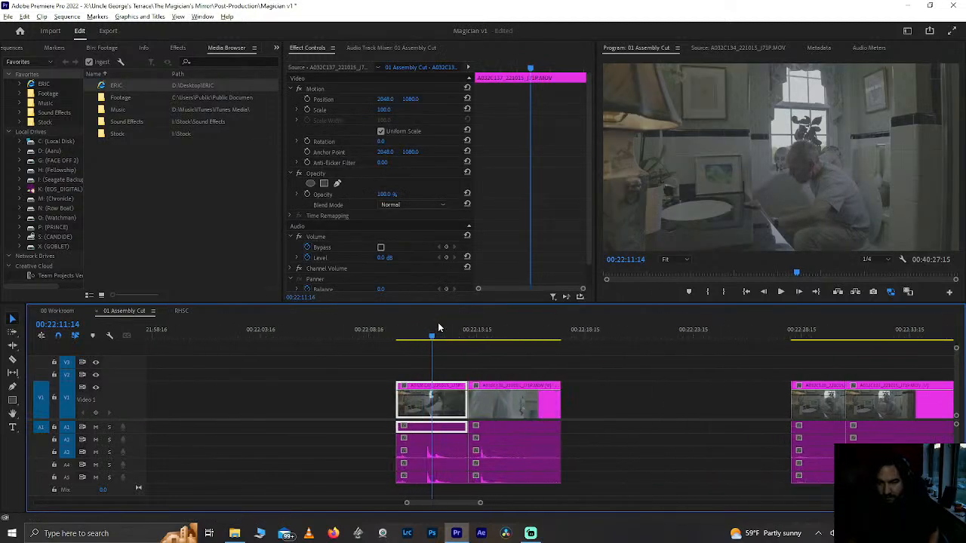
{"action": "key", "text": "Left"}
{"action": "key", "text": "Left"}
{"action": "key", "text": "Left"}
{"action": "key", "text": "Left"}
{"action": "key", "text": "Left"}
{"action": "key", "text": "Left"}
{"action": "key", "text": "Left"}
{"action": "key", "text": "Left"}
{"action": "key", "text": "Left"}
{"action": "key", "text": "Left"}
{"action": "key", "text": "Left"}
{"action": "key", "text": "Left"}
{"action": "key", "text": "Left"}
{"action": "key", "text": "Right"}
{"action": "key", "text": "Right"}
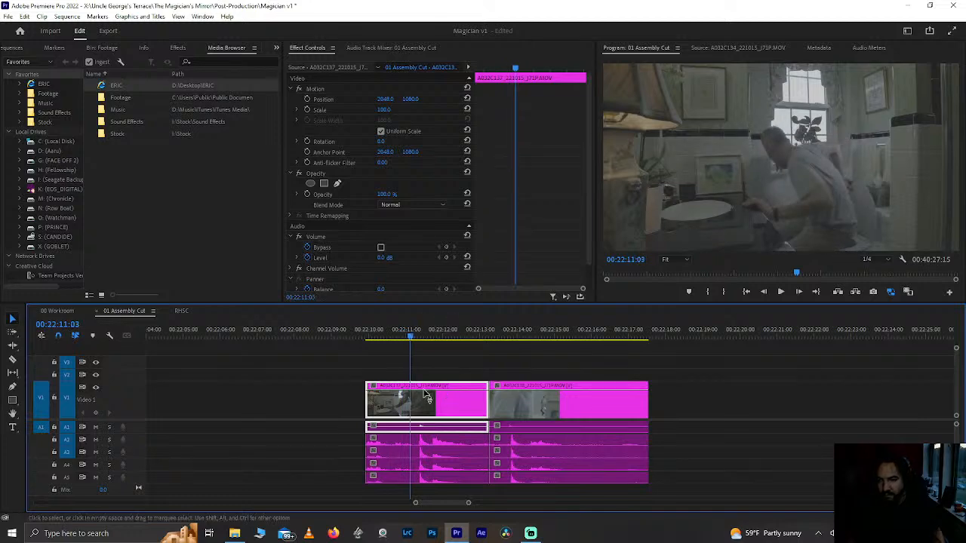
{"action": "key", "text": "ctrl+shift+k"}
{"action": "left_click_drag", "start_coordinate": [430, 364], "coordinate": [455, 490]}
{"action": "key", "text": "Delete"}
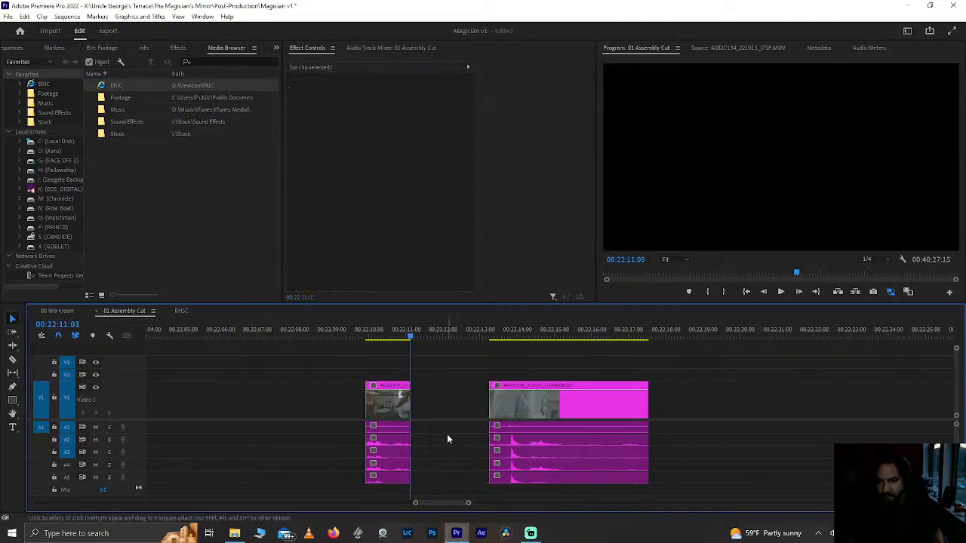
{"action": "left_click", "coordinate": [450, 409]}
{"action": "key", "text": "Delete"}
Step: Play the cut from the trimmed wide bathroom piece into the close-up, replaying it from the piece's start
{"action": "left_click", "coordinate": [397, 329]}
{"action": "key", "text": "space"}
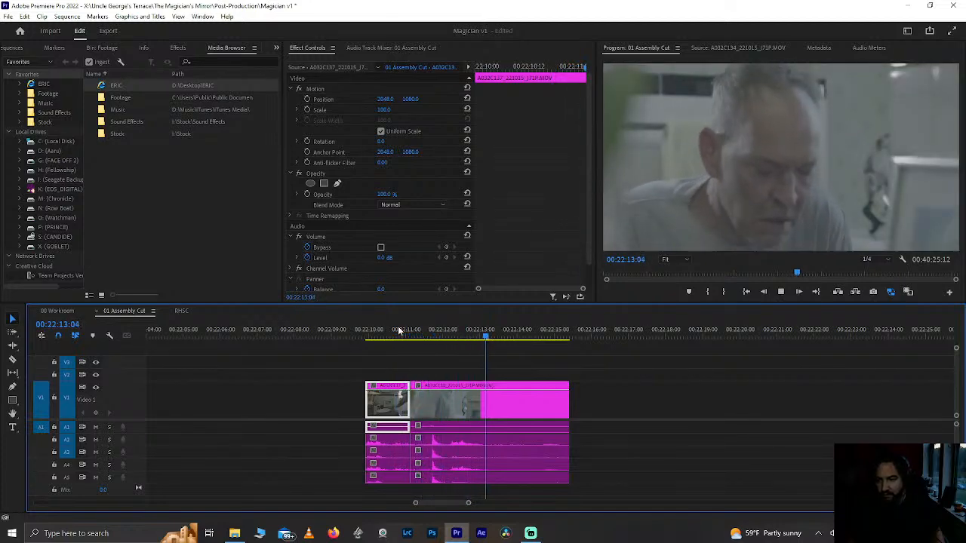
{"action": "left_click_drag", "start_coordinate": [399, 331], "coordinate": [364, 330]}
{"action": "key", "text": "space"}
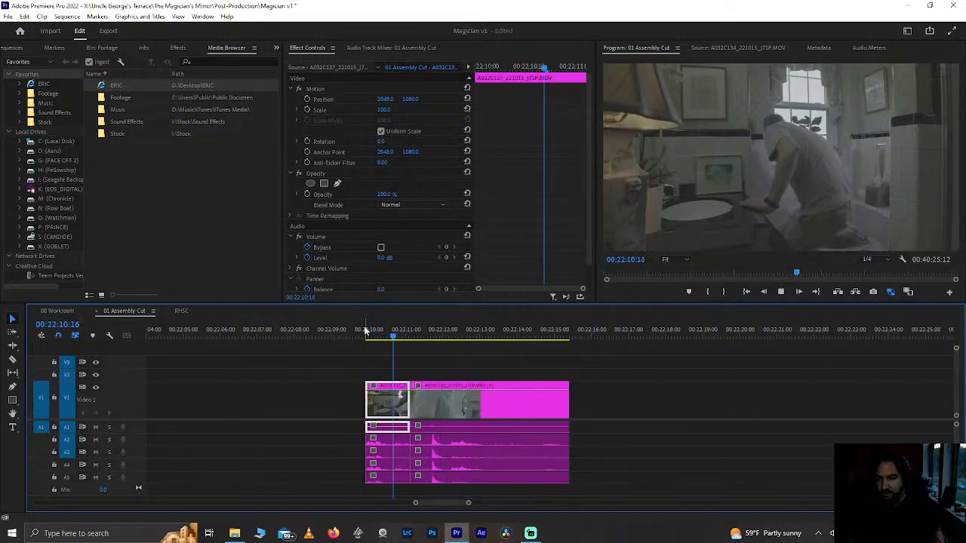
{"action": "key", "text": "space"}
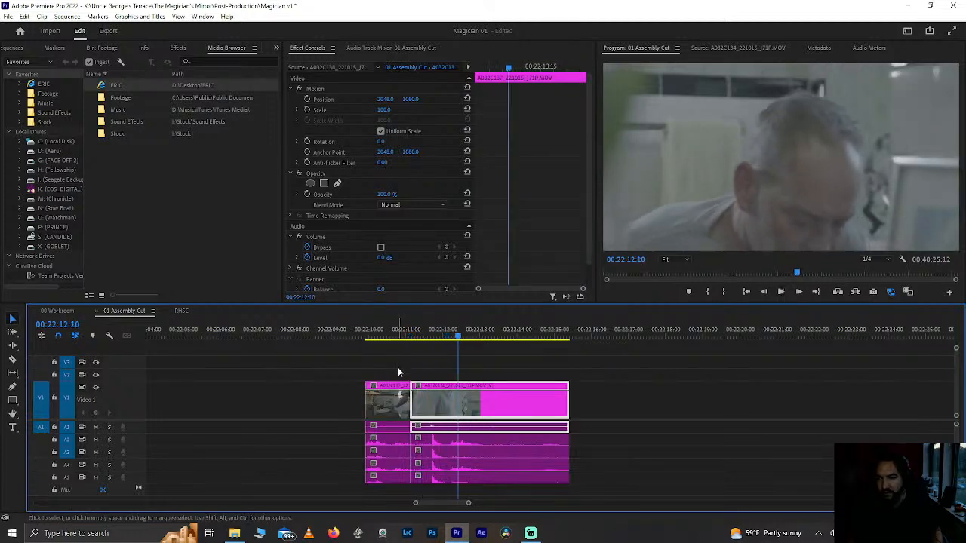
Step: Move the wide bathroom piece and close-up together directly after the hallway clip, and save the project
{"action": "scroll", "coordinate": [398, 372], "scroll_direction": "down", "scroll_amount": 3}
{"action": "scroll", "coordinate": [398, 372], "scroll_direction": "up", "scroll_amount": 3}
{"action": "scroll", "coordinate": [420, 386], "scroll_direction": "down", "scroll_amount": 1}
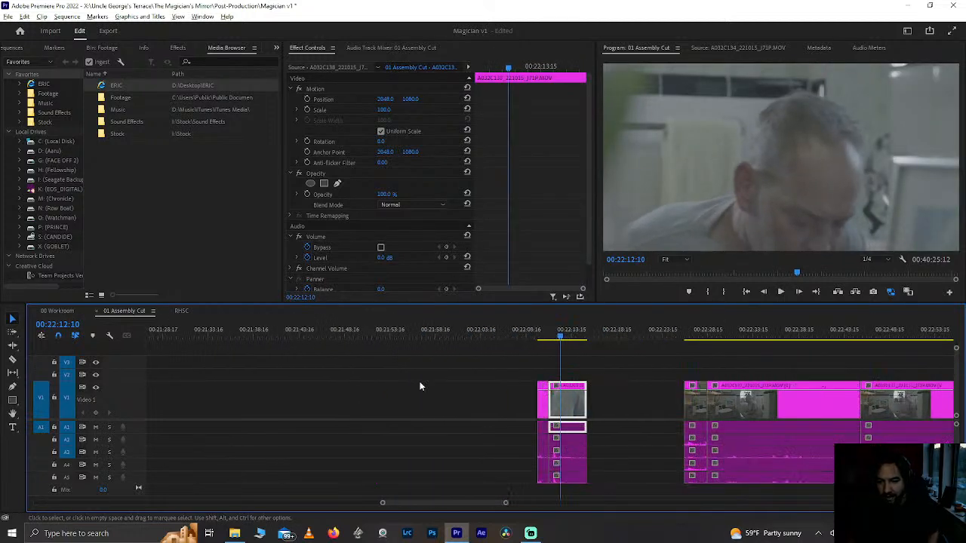
{"action": "scroll", "coordinate": [420, 386], "scroll_direction": "down", "scroll_amount": 2}
{"action": "left_click_drag", "start_coordinate": [442, 381], "coordinate": [548, 484]}
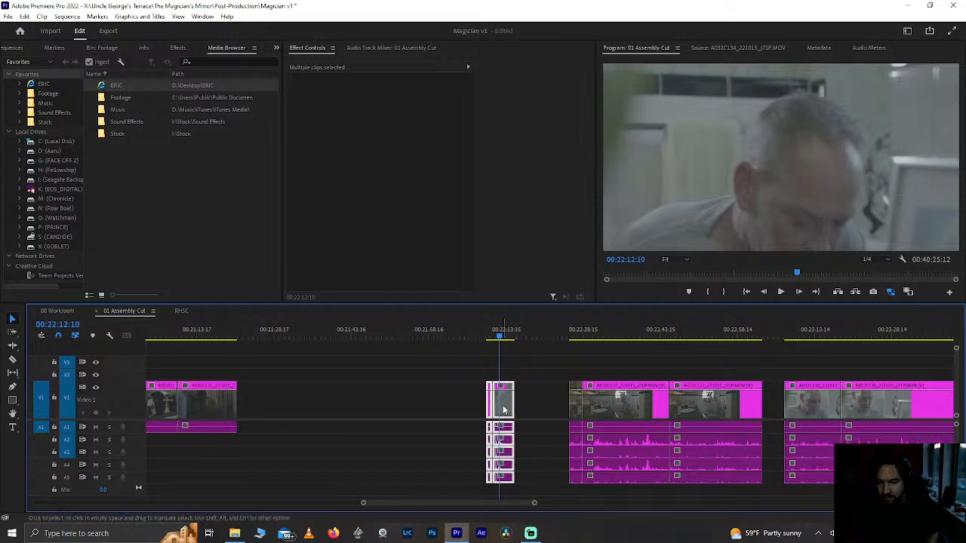
{"action": "left_click_drag", "start_coordinate": [503, 410], "coordinate": [254, 410]}
{"action": "left_click", "coordinate": [229, 330]}
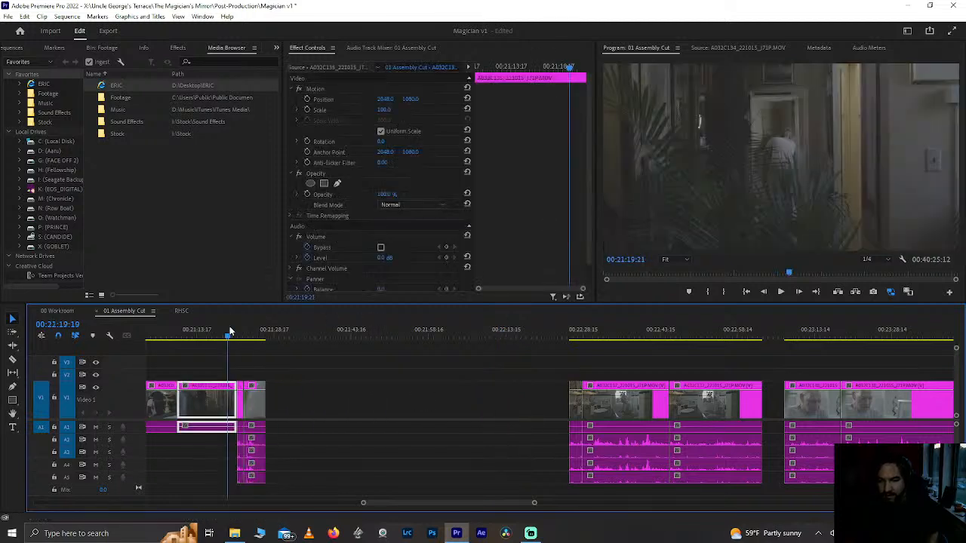
{"action": "scroll", "coordinate": [229, 326], "scroll_direction": "up", "scroll_amount": 3}
{"action": "key", "text": "ctrl+s"}
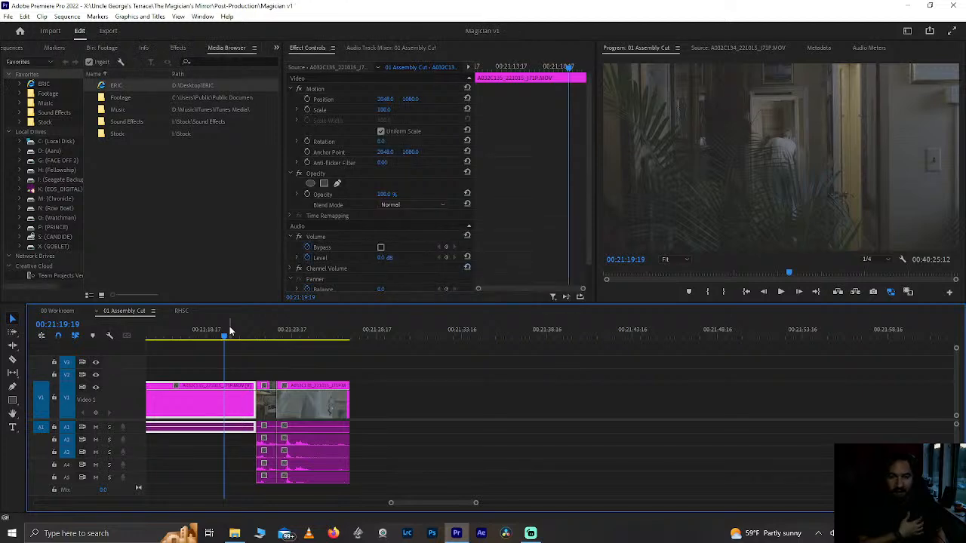
Step: Open the webcam settings application, move its window off this screen, and return to Premiere Pro to save the project
{"action": "left_click", "coordinate": [382, 532]}
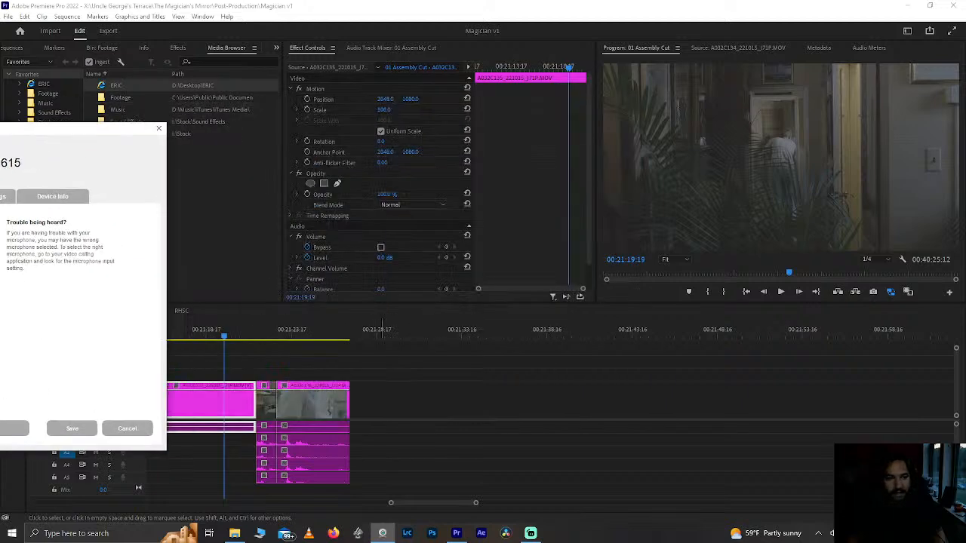
{"action": "left_click_drag", "start_coordinate": [15, 128], "coordinate": [0, 128]}
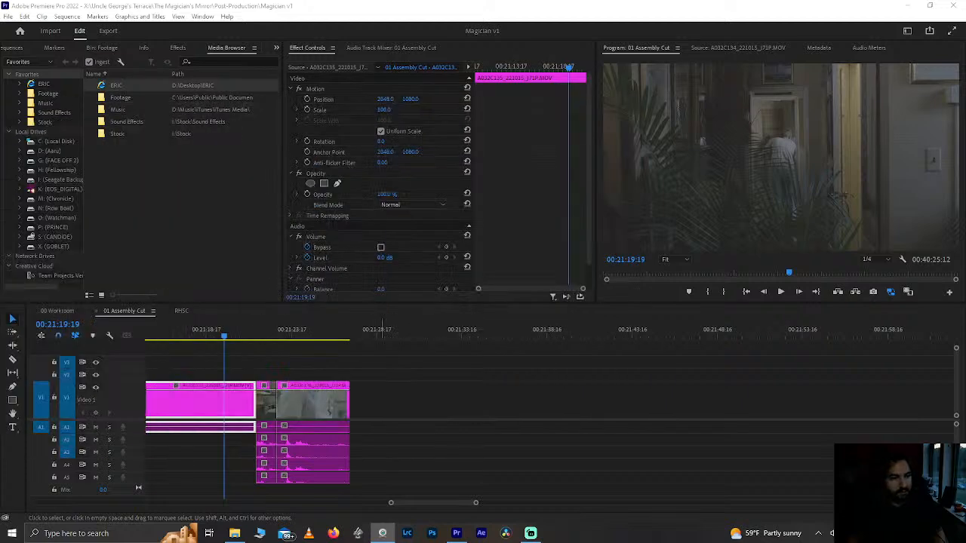
{"action": "key", "text": "ctrl+s"}
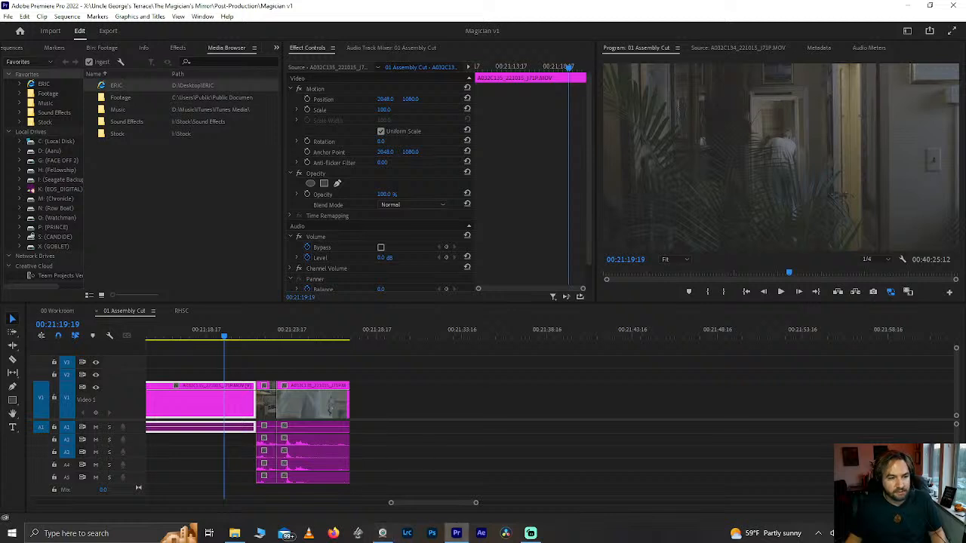
Step: Play the end of the hallway clip, and replay from earlier in it through the cut into the bathroom
{"action": "left_click", "coordinate": [210, 339]}
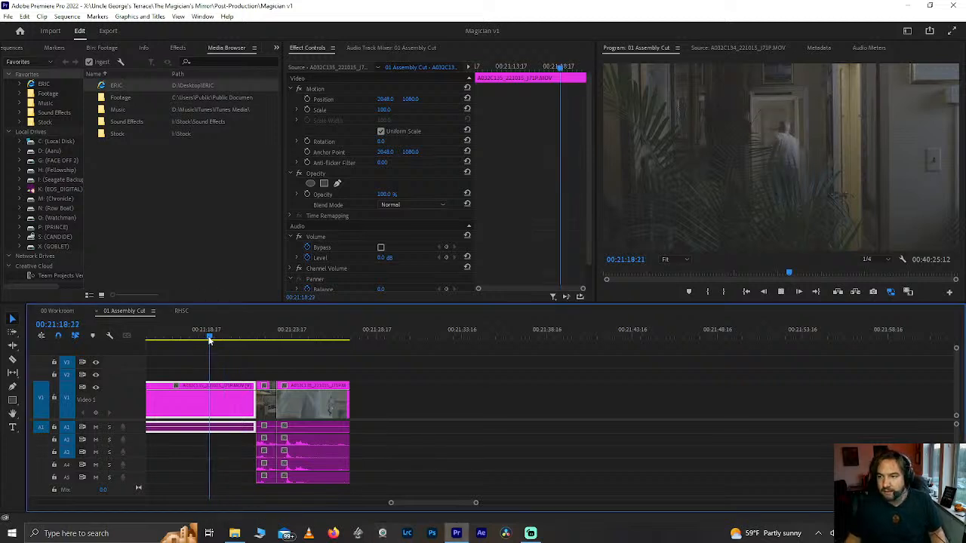
{"action": "key", "text": "space"}
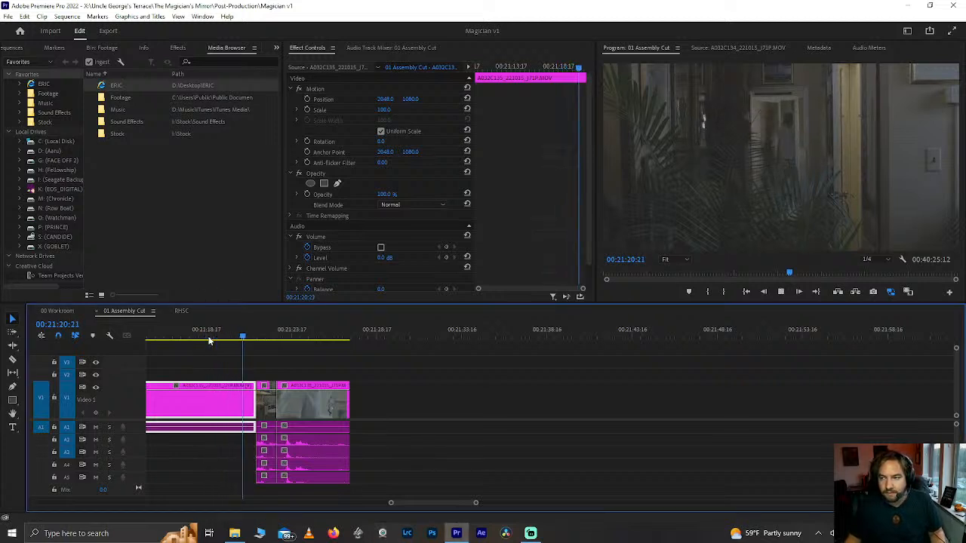
{"action": "left_click", "coordinate": [209, 340]}
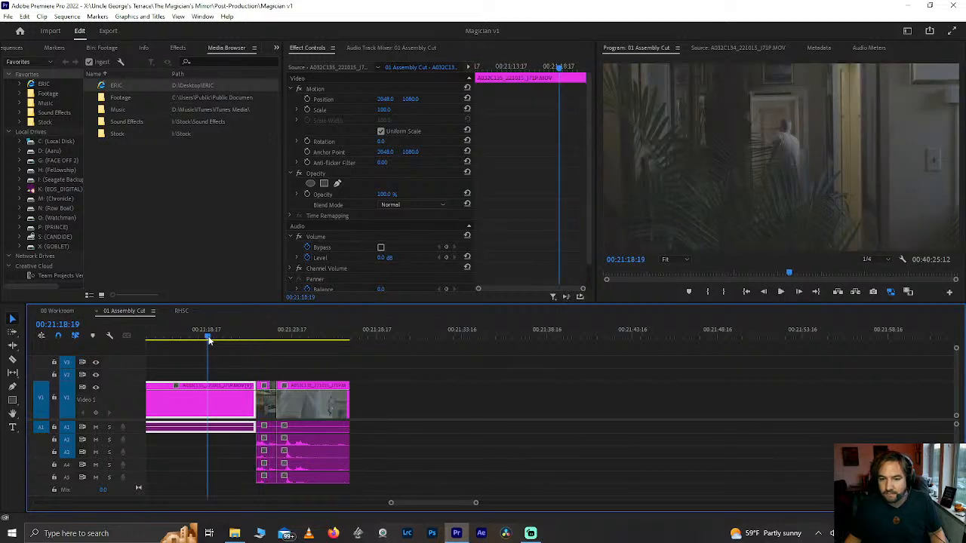
{"action": "scroll", "coordinate": [399, 351], "scroll_direction": "up", "scroll_amount": 3}
{"action": "left_click", "coordinate": [243, 332]}
{"action": "key", "text": "space"}
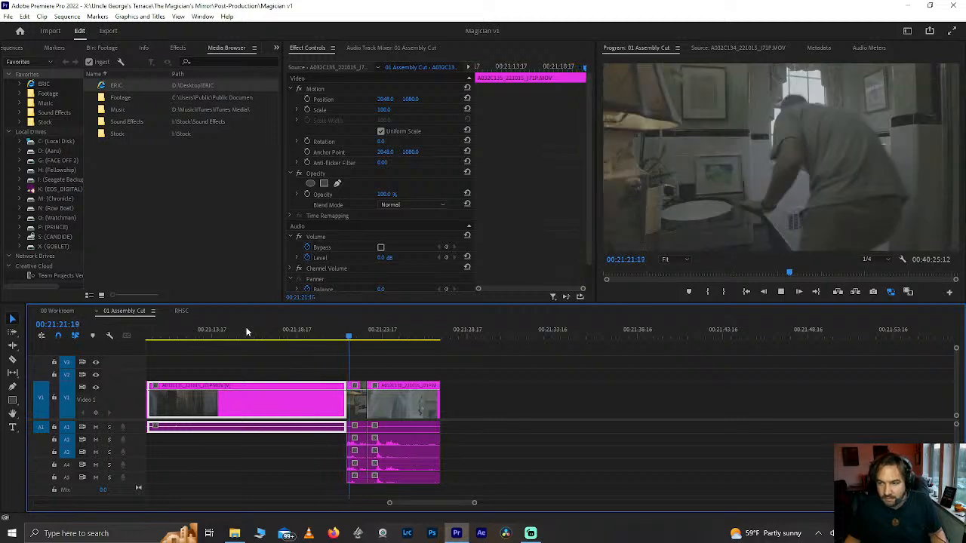
{"action": "key", "text": "space"}
Step: Move the wide bathroom piece and close-up later to about 00:21:27, and extend the wide piece's start back to about 00:21:23
{"action": "left_click_drag", "start_coordinate": [352, 354], "coordinate": [408, 479]}
{"action": "left_click_drag", "start_coordinate": [400, 411], "coordinate": [497, 408]}
{"action": "left_click", "coordinate": [434, 398]}
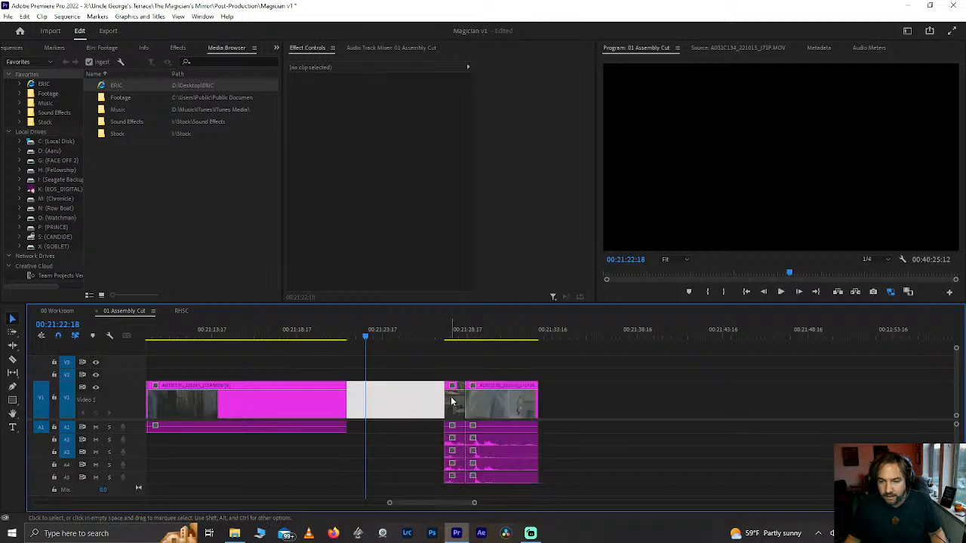
{"action": "left_click_drag", "start_coordinate": [438, 398], "coordinate": [375, 400]}
Step: Play the extended wide bathroom clip, split it at 00:21:27:00, and delete the part before that point
{"action": "left_click", "coordinate": [393, 342]}
{"action": "key", "text": "space"}
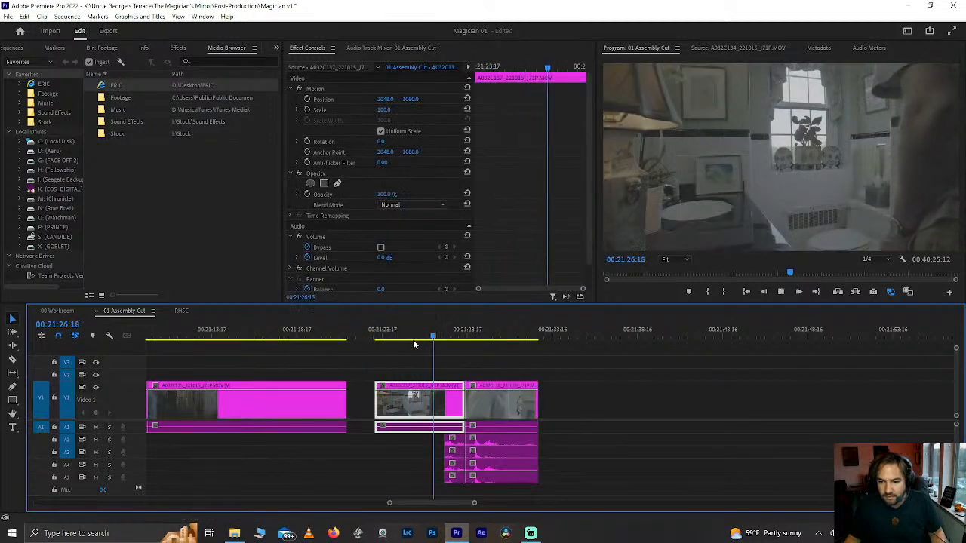
{"action": "key", "text": "space"}
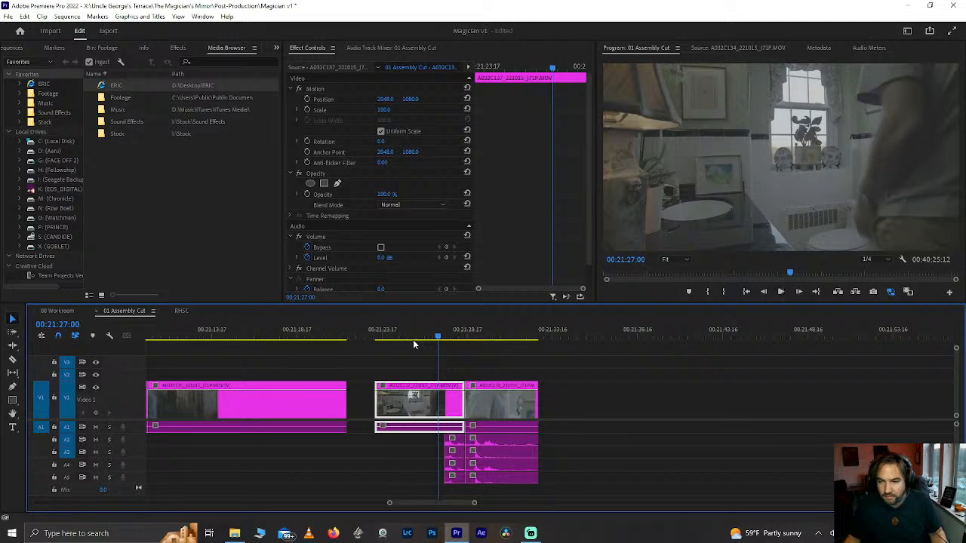
{"action": "key", "text": "ctrl+k"}
{"action": "key", "text": "Delete"}
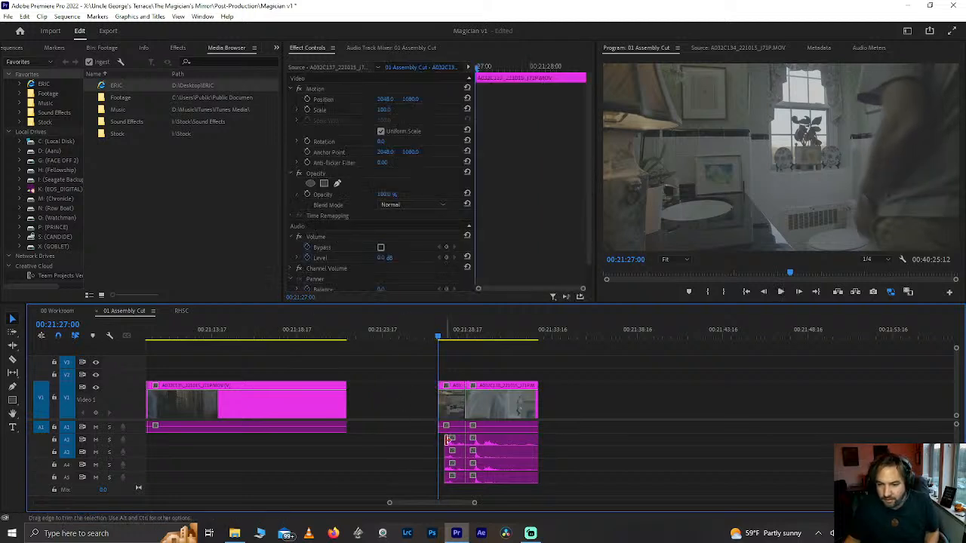
Step: Extend the lower audio tracks of the wide bathroom piece to its start at 00:21:27:00, and close the gap after the hallway clip
{"action": "left_click_drag", "start_coordinate": [448, 464], "coordinate": [441, 452]}
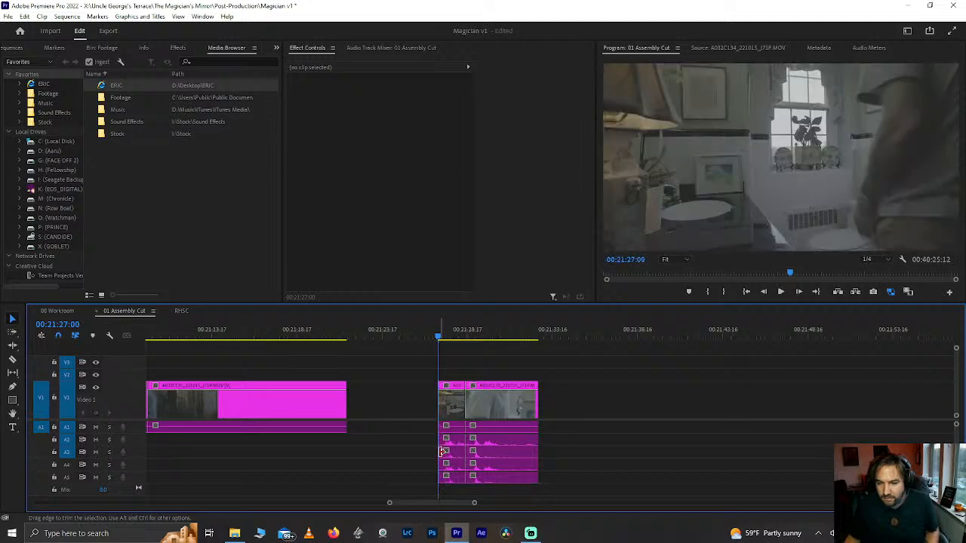
{"action": "key", "text": "space"}
{"action": "key", "text": "space"}
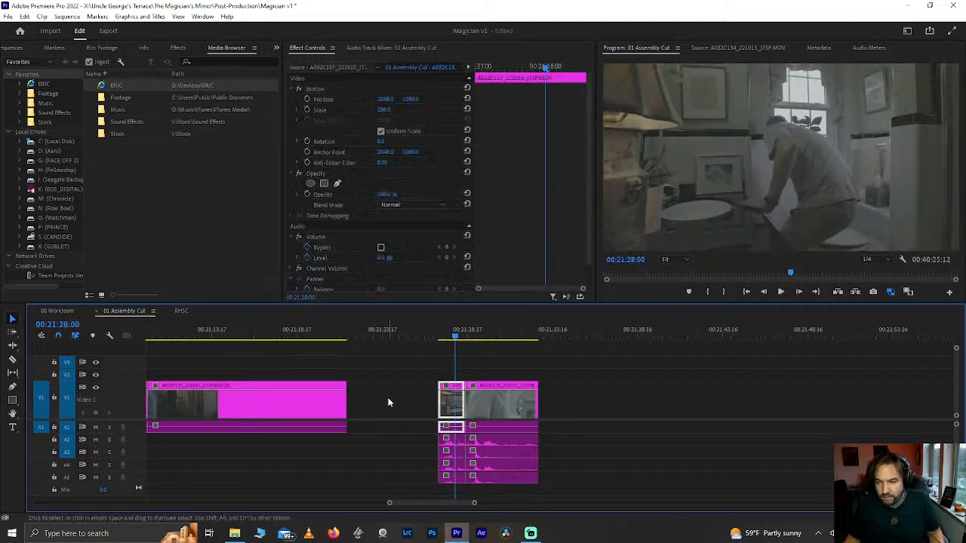
{"action": "left_click", "coordinate": [389, 399]}
{"action": "key", "text": "Delete"}
Step: Play the end of the hallway clip, trim it back to 00:21:20:17, and close the gap before the wide bathroom piece
{"action": "left_click", "coordinate": [320, 329]}
{"action": "key", "text": "space"}
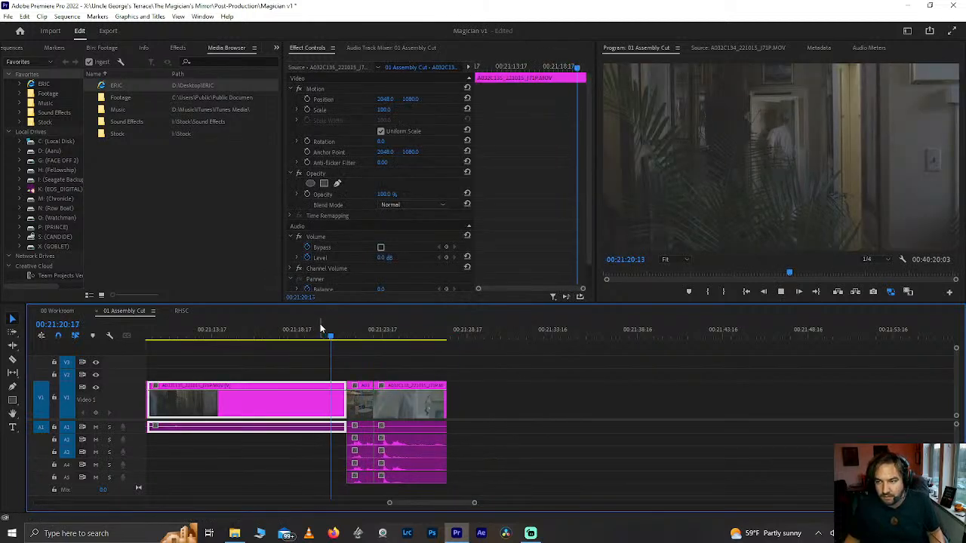
{"action": "mouse_move", "coordinate": [313, 330]}
{"action": "left_mouse_down"}
{"action": "mouse_move", "coordinate": [333, 319]}
{"action": "mouse_move", "coordinate": [310, 319]}
{"action": "left_mouse_up"}
{"action": "key", "text": "space"}
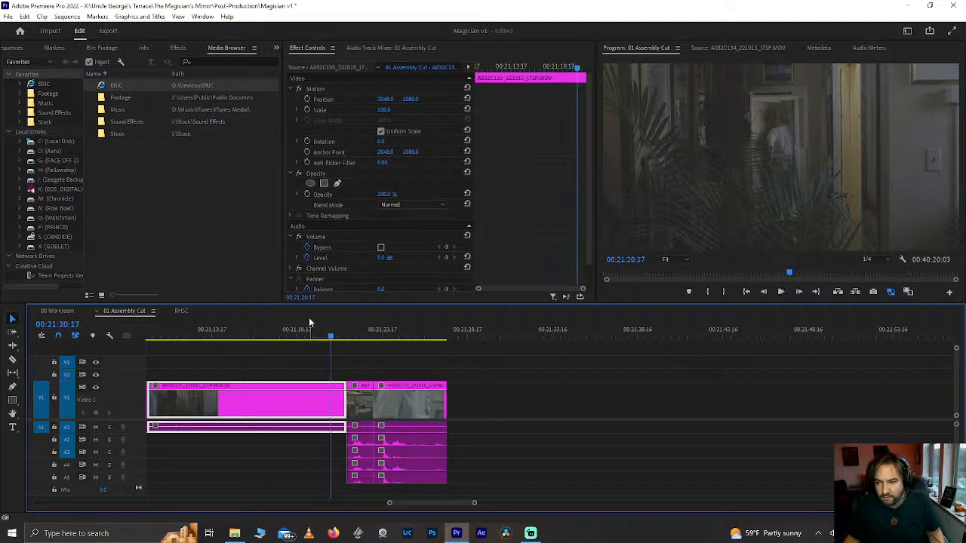
{"action": "left_click_drag", "start_coordinate": [337, 396], "coordinate": [331, 397]}
{"action": "left_click", "coordinate": [338, 407]}
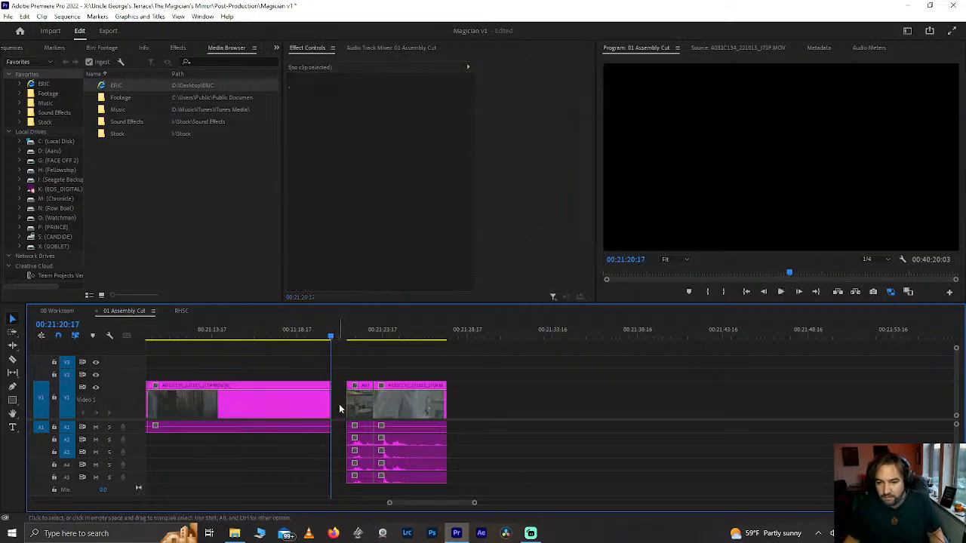
{"action": "left_click", "coordinate": [339, 409]}
{"action": "key", "text": "Delete"}
Step: Review the cut into the bathroom, split the wide piece at 00:21:20:22, and delete the part before it together with its gap
{"action": "left_click", "coordinate": [320, 334]}
{"action": "key", "text": "space"}
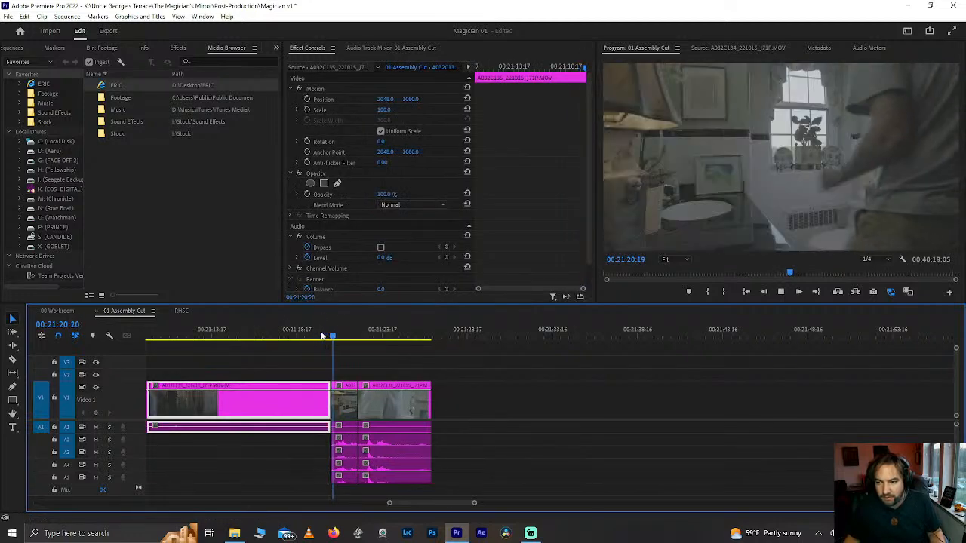
{"action": "key", "text": "space"}
{"action": "scroll", "coordinate": [313, 399], "scroll_direction": "up", "scroll_amount": 3}
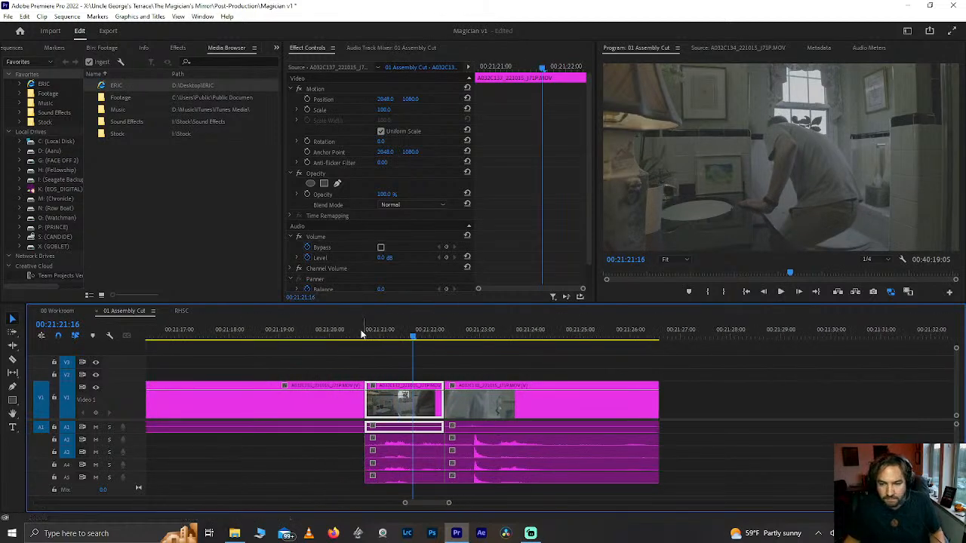
{"action": "left_click_drag", "start_coordinate": [362, 334], "coordinate": [375, 338]}
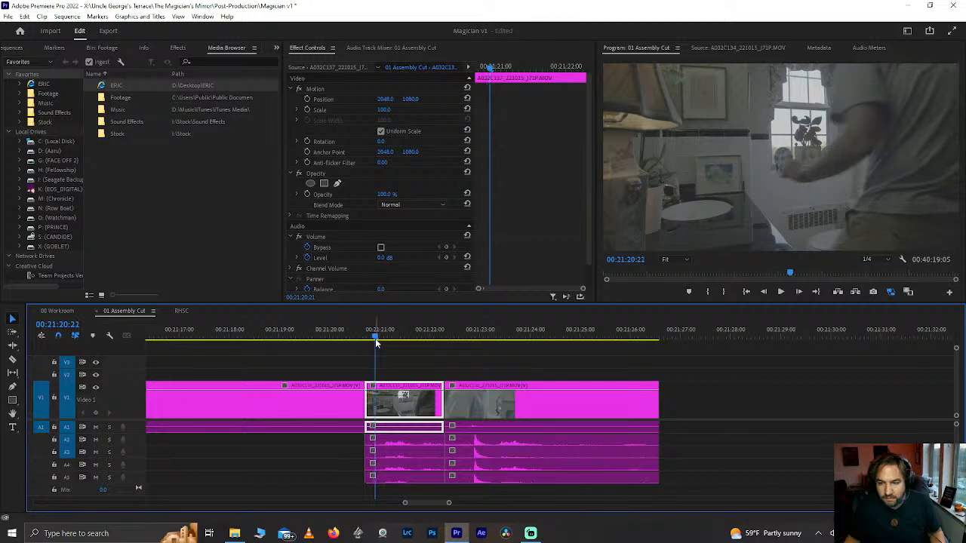
{"action": "left_click_drag", "start_coordinate": [365, 408], "coordinate": [378, 409]}
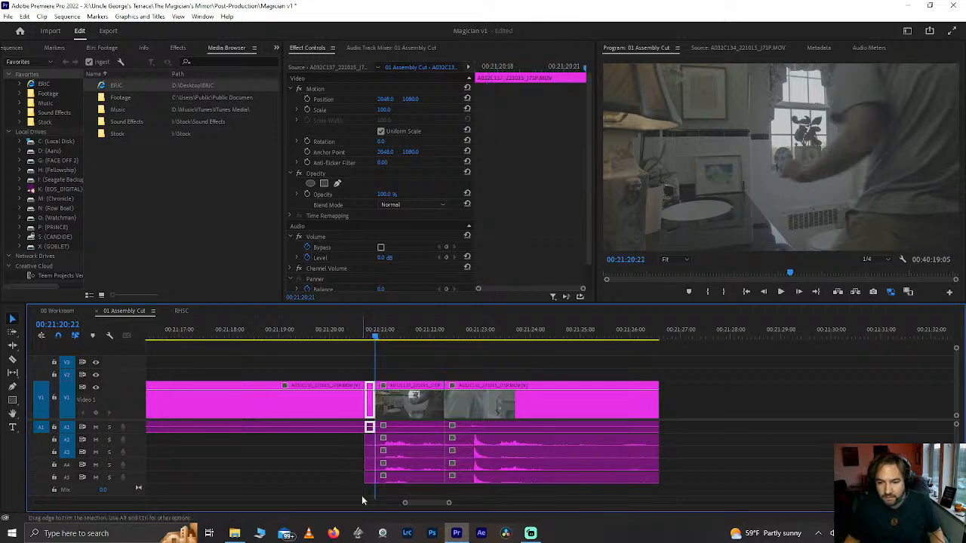
{"action": "left_click_drag", "start_coordinate": [351, 439], "coordinate": [373, 483]}
{"action": "key", "text": "Delete"}
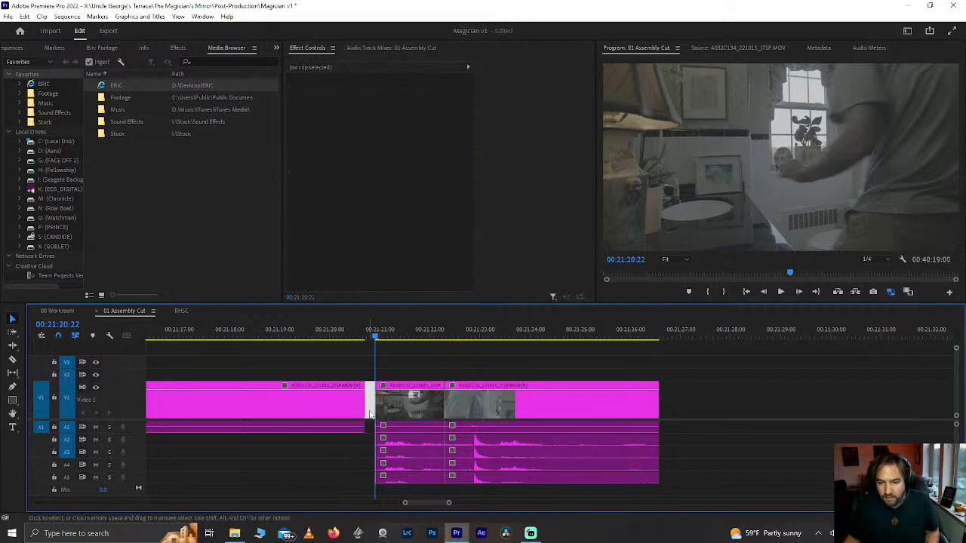
{"action": "key", "text": "Delete"}
Step: Play from the end of the hallway clip through the wide bathroom piece and into the close-up
{"action": "left_click", "coordinate": [324, 332]}
{"action": "key", "text": "space"}
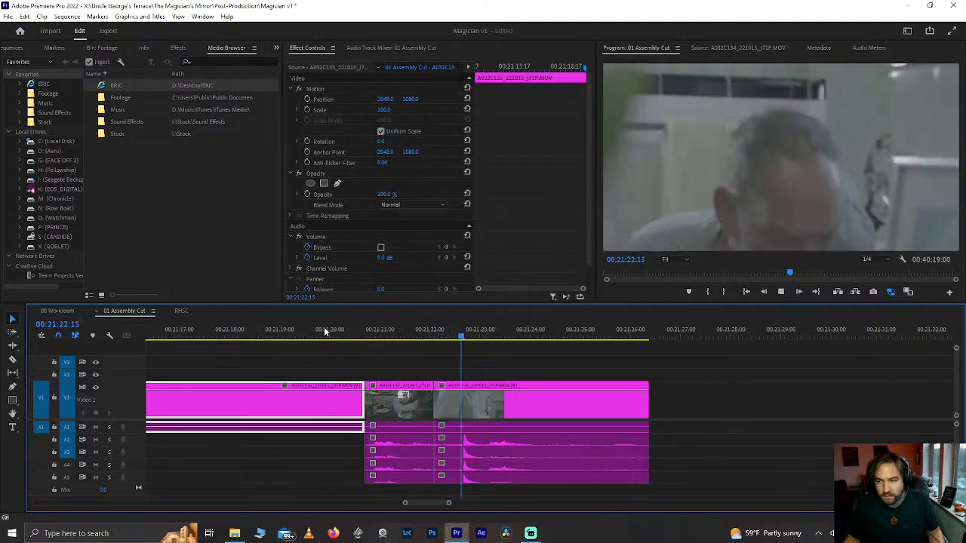
{"action": "scroll", "coordinate": [473, 455], "scroll_direction": "down", "scroll_amount": 5}
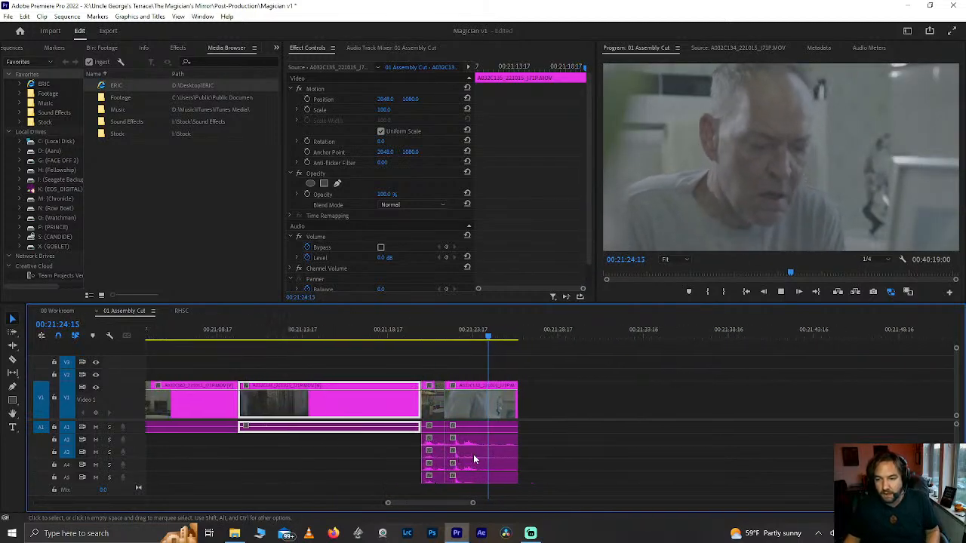
{"action": "scroll", "coordinate": [473, 455], "scroll_direction": "down", "scroll_amount": 2}
{"action": "left_click", "coordinate": [427, 332]}
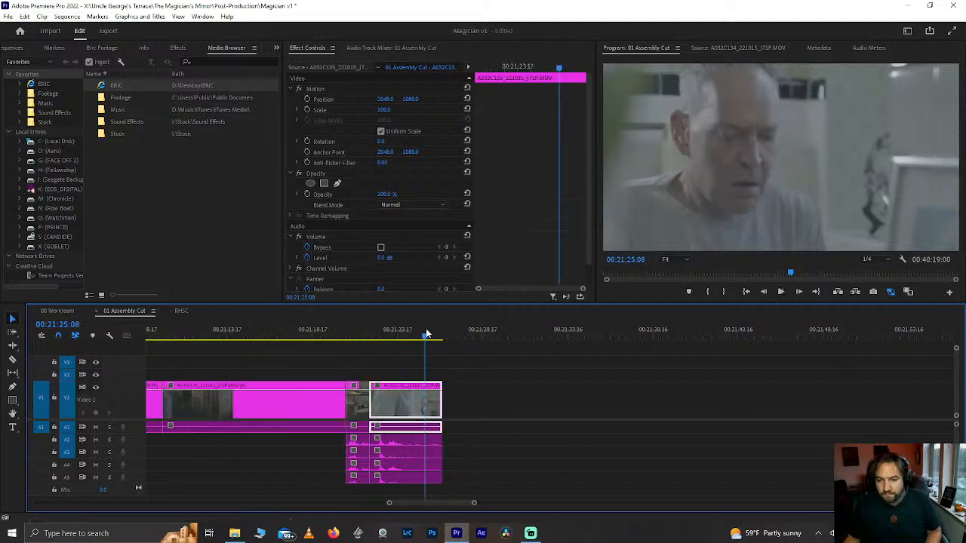
Step: Move the close-up take at about 00:23:01, with its audio, directly behind the close-up that follows the wide bathroom piece
{"action": "scroll", "coordinate": [427, 332], "scroll_direction": "down", "scroll_amount": 6}
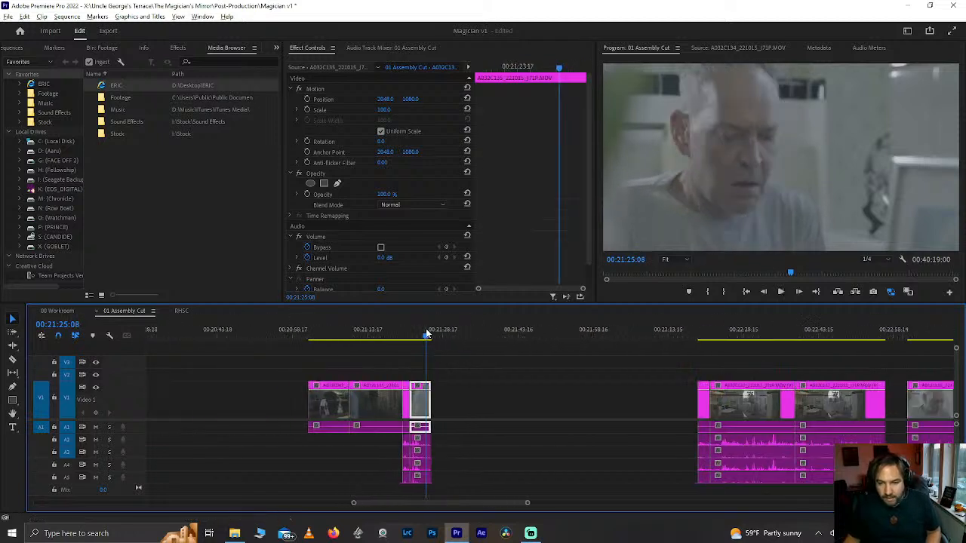
{"action": "scroll", "coordinate": [715, 415], "scroll_direction": "down", "scroll_amount": 3}
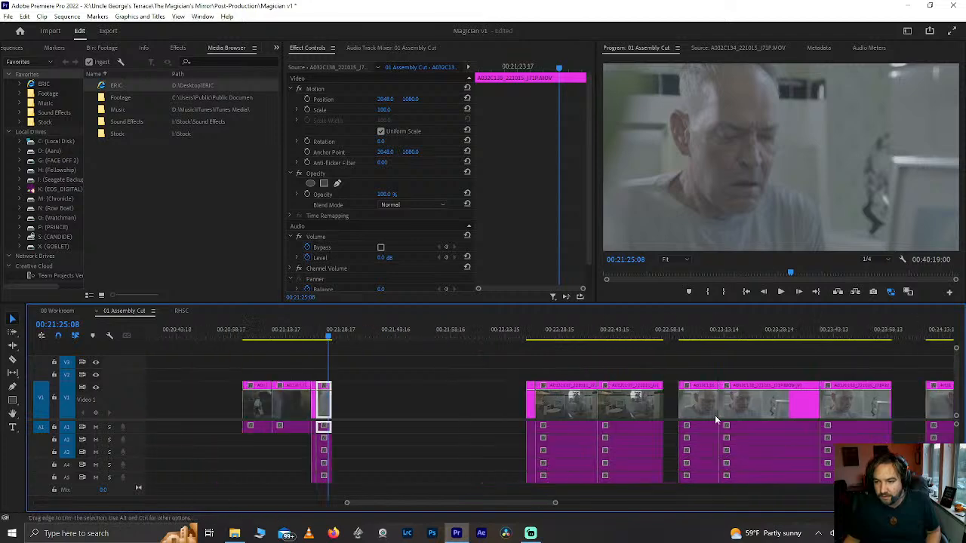
{"action": "left_click", "coordinate": [609, 407]}
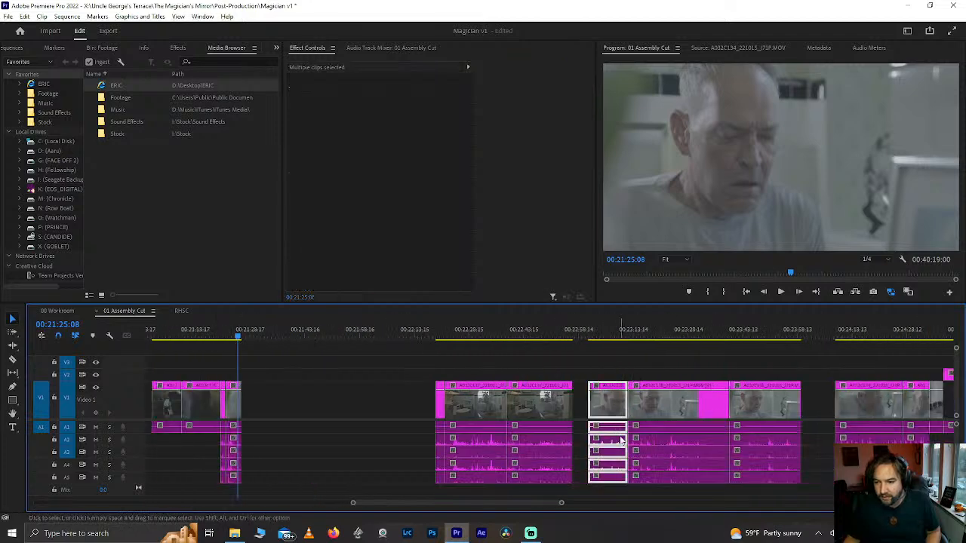
{"action": "left_click_drag", "start_coordinate": [610, 407], "coordinate": [266, 409]}
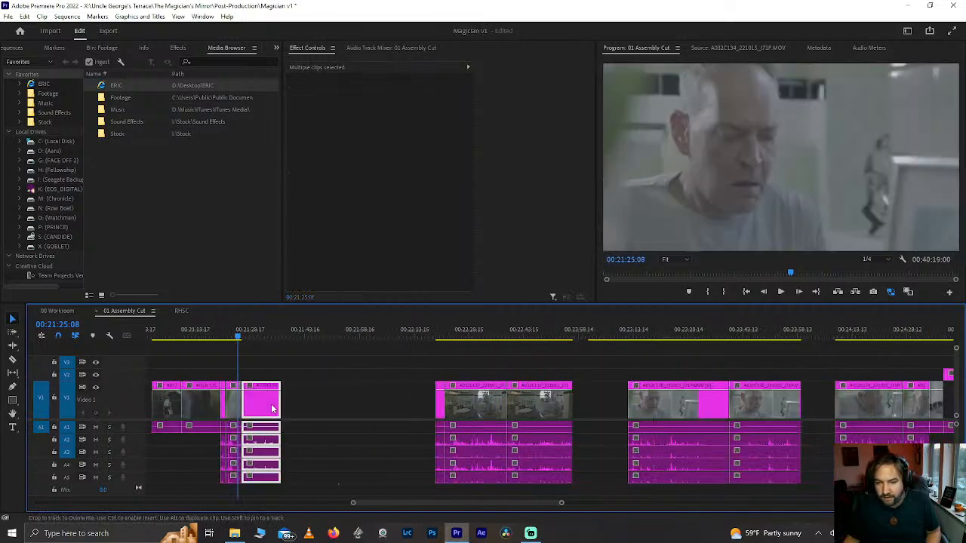
Step: Play the two joined close-ups to examine the cut between them and the action in the second one
{"action": "key", "text": "space"}
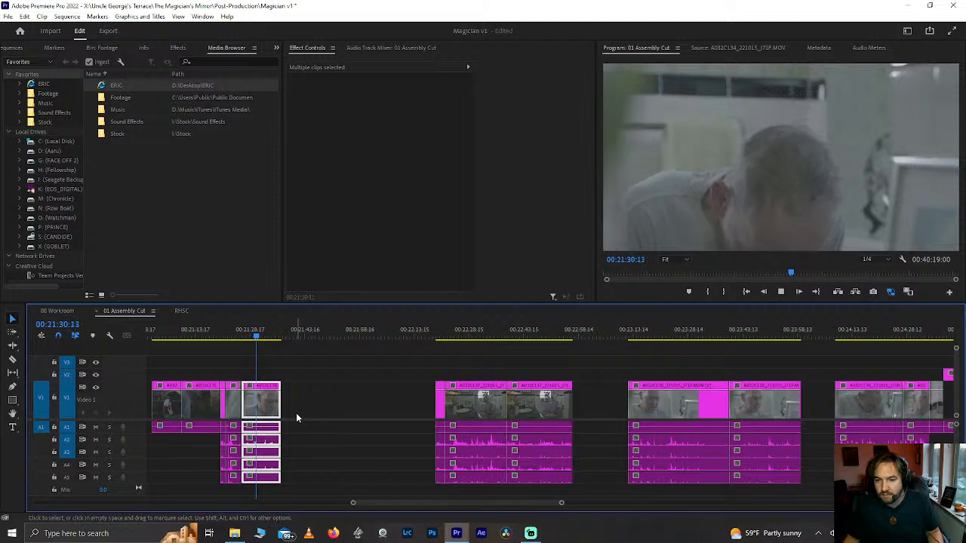
{"action": "left_click", "coordinate": [232, 335]}
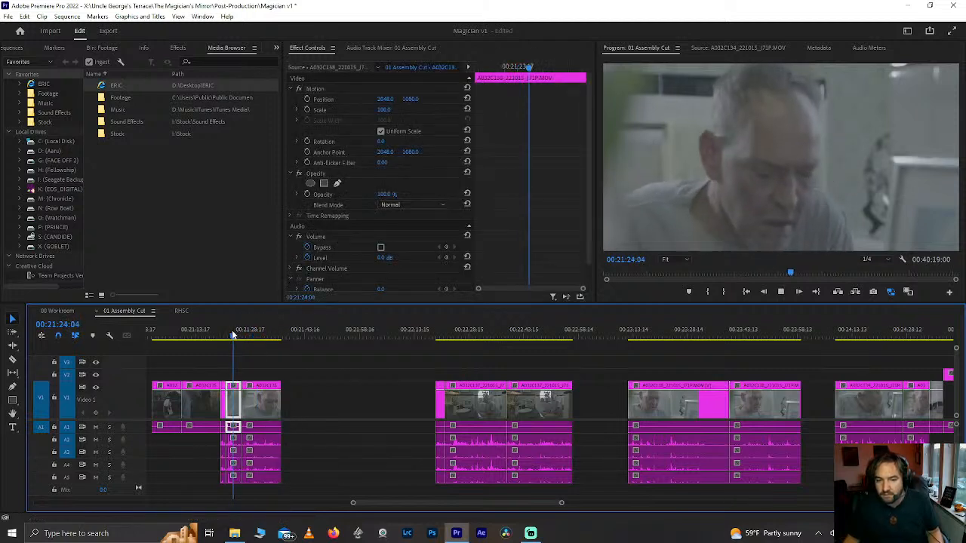
{"action": "key", "text": "space"}
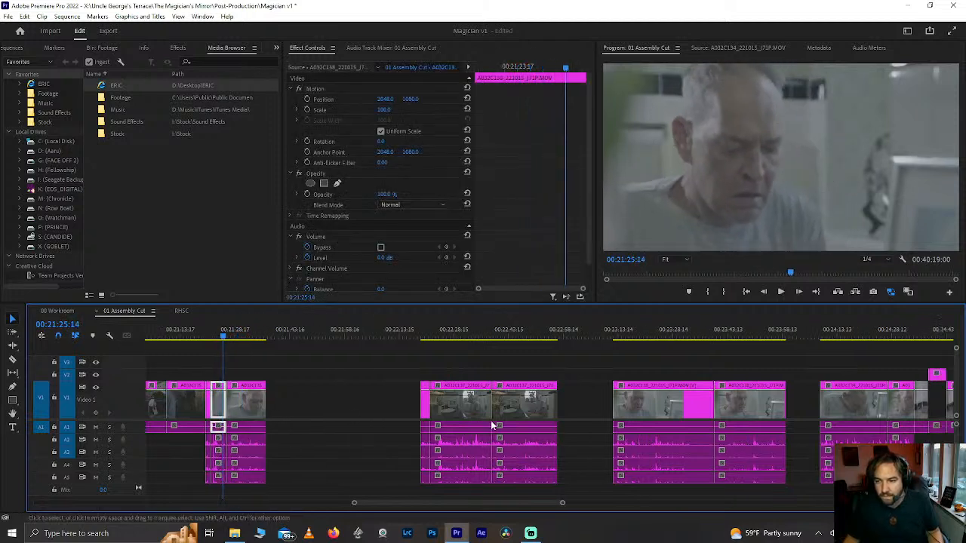
{"action": "scroll", "coordinate": [490, 425], "scroll_direction": "up", "scroll_amount": 6}
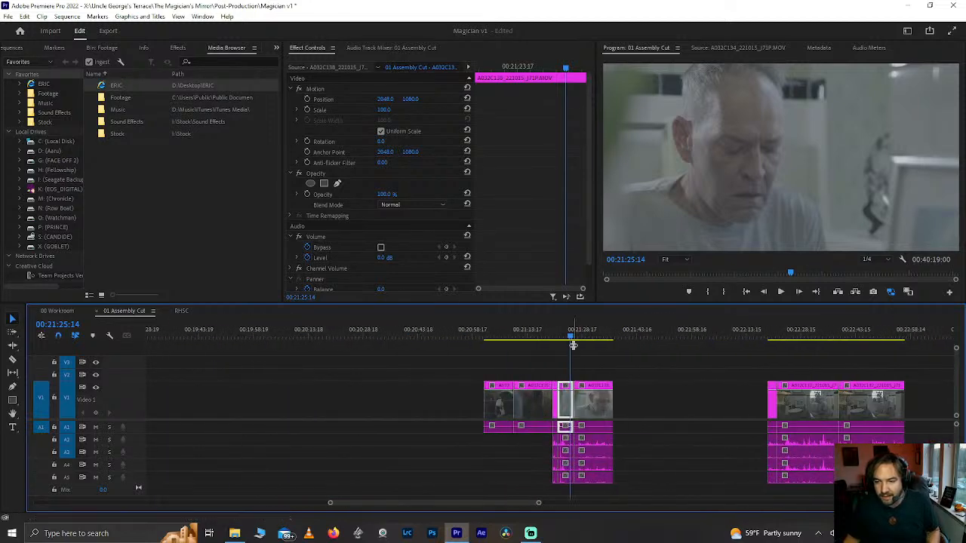
{"action": "scroll", "coordinate": [573, 351], "scroll_direction": "up", "scroll_amount": 6}
{"action": "left_click", "coordinate": [484, 329]}
{"action": "key", "text": "space"}
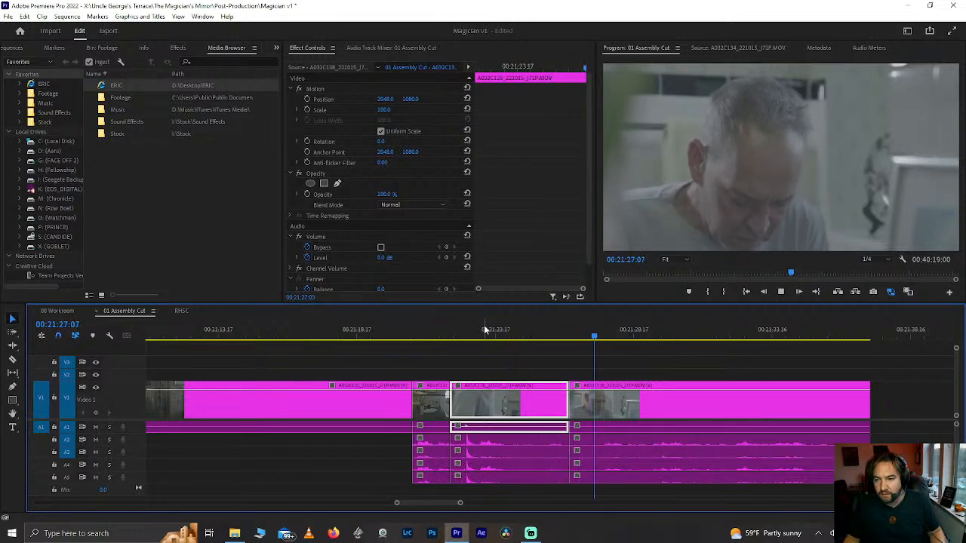
{"action": "scroll", "coordinate": [485, 330], "scroll_direction": "right", "scroll_amount": 3}
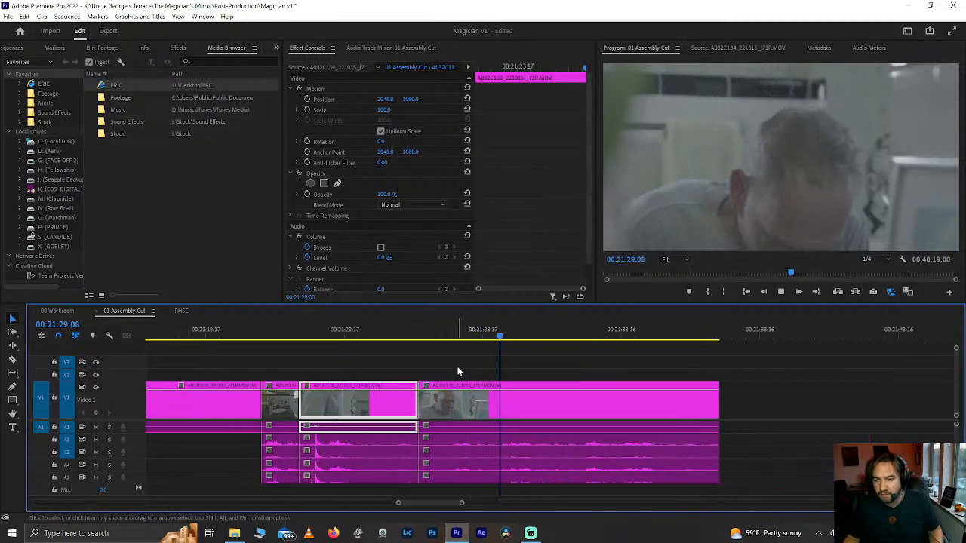
{"action": "scroll", "coordinate": [459, 372], "scroll_direction": "down", "scroll_amount": 4}
{"action": "scroll", "coordinate": [459, 371], "scroll_direction": "right", "scroll_amount": 1}
{"action": "scroll", "coordinate": [457, 371], "scroll_direction": "right", "scroll_amount": 1}
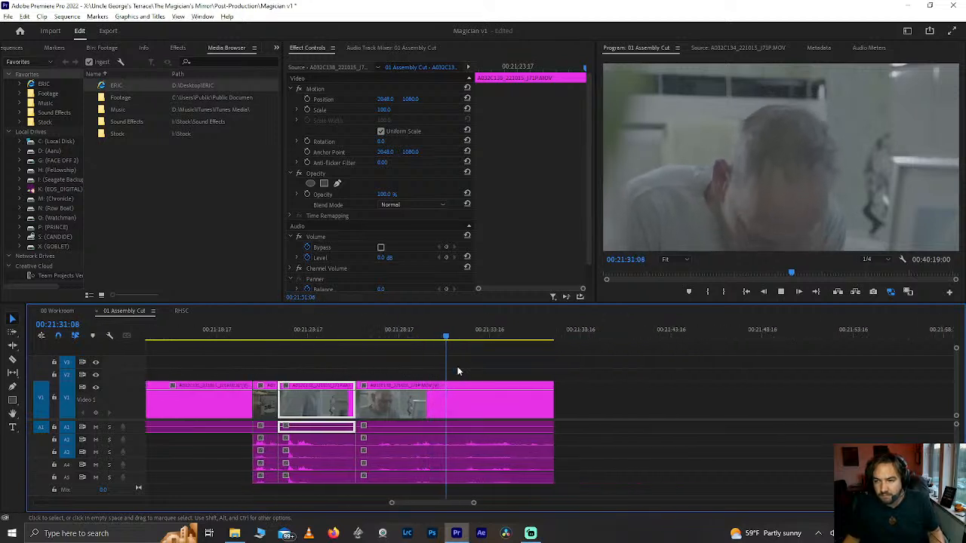
Step: Replay the second close-up, step frame by frame to 00:21:31:20, and split it on all tracks there
{"action": "left_click", "coordinate": [424, 325]}
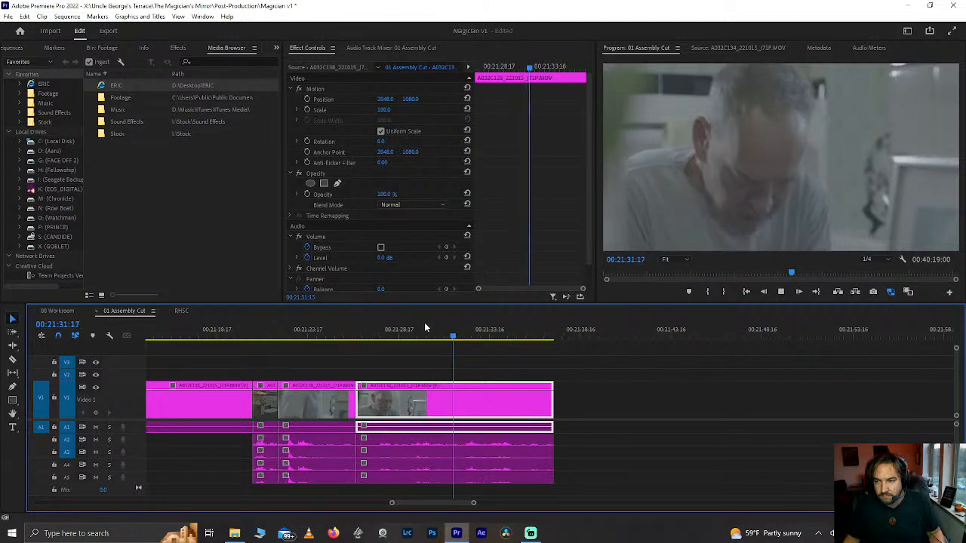
{"action": "key", "text": "space"}
{"action": "key", "text": "Left"}
{"action": "key", "text": "Left"}
{"action": "key", "text": "Left"}
{"action": "key", "text": "Left"}
{"action": "key", "text": "Left"}
{"action": "key", "text": "Left"}
{"action": "key", "text": "Left"}
{"action": "key", "text": "Left"}
{"action": "key", "text": "Left"}
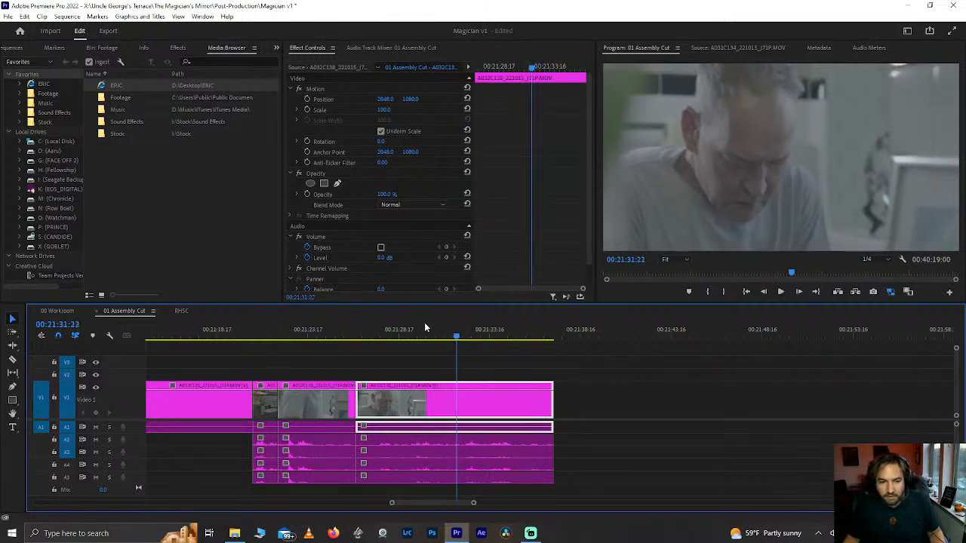
{"action": "left_click", "coordinate": [415, 334]}
{"action": "key", "text": "space"}
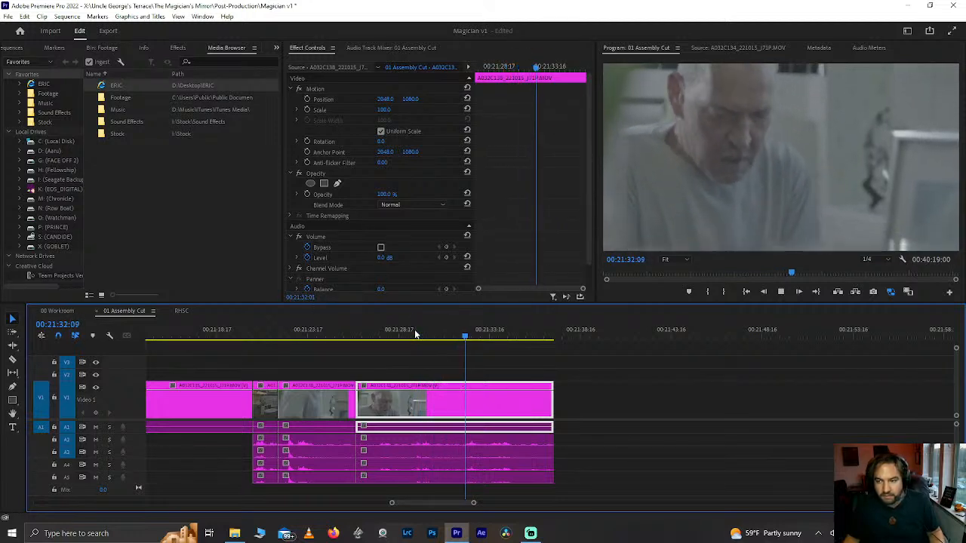
{"action": "key", "text": "Left"}
{"action": "key", "text": "Left"}
{"action": "key", "text": "Left"}
{"action": "key", "text": "Left"}
{"action": "key", "text": "Left"}
{"action": "key", "text": "Left"}
{"action": "key", "text": "Left"}
{"action": "key", "text": "Left"}
{"action": "key", "text": "Left"}
{"action": "key", "text": "Left"}
{"action": "key", "text": "Left"}
{"action": "key", "text": "Left"}
{"action": "key", "text": "Left"}
{"action": "key", "text": "Left"}
{"action": "key", "text": "Left"}
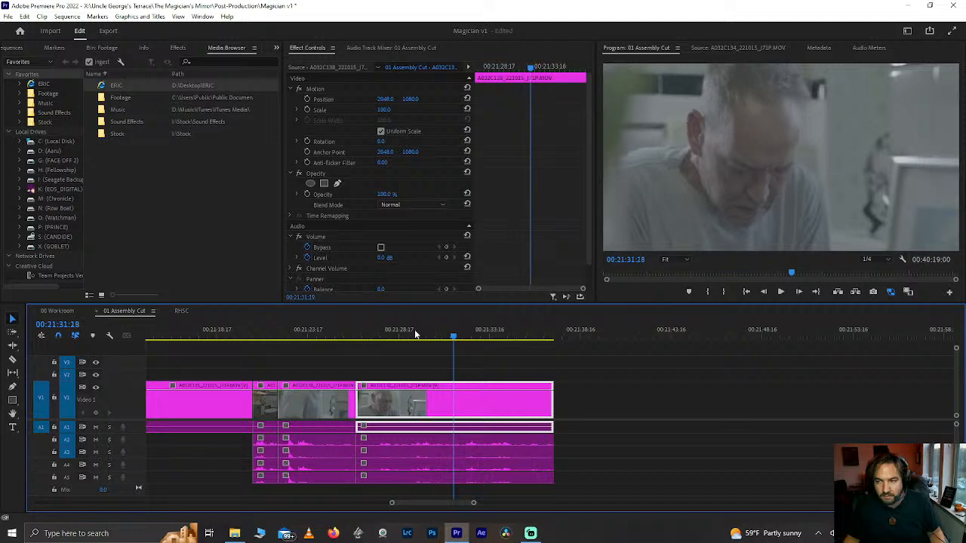
{"action": "key", "text": "Right"}
{"action": "key", "text": "Right"}
{"action": "key", "text": "Right"}
{"action": "key", "text": "Right"}
{"action": "key", "text": "Right"}
{"action": "key", "text": "Left"}
{"action": "key", "text": "Left"}
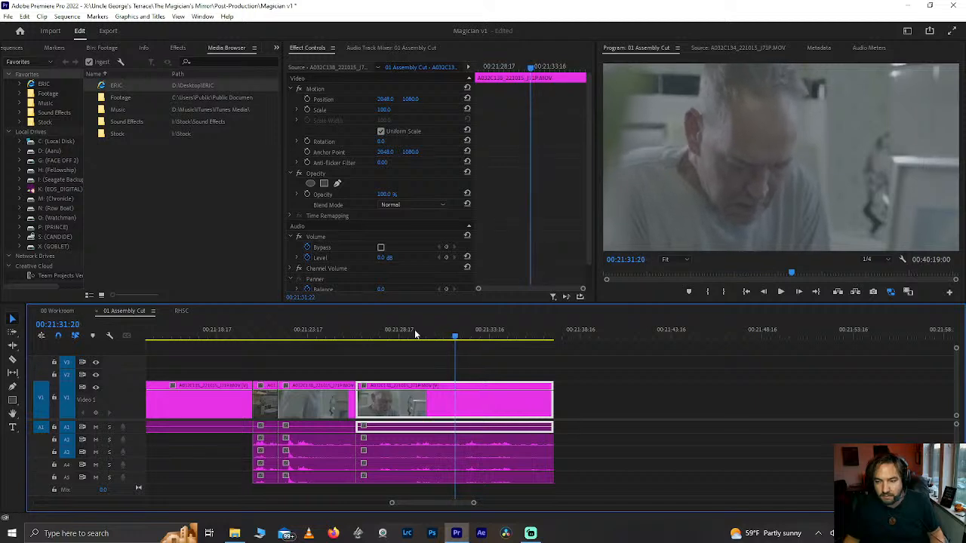
{"action": "key", "text": "ctrl+k"}
Step: Move the part of the close-up after the split, with its audio, later to about 00:22:06
{"action": "left_click_drag", "start_coordinate": [488, 368], "coordinate": [495, 469]}
{"action": "scroll", "coordinate": [495, 470], "scroll_direction": "down", "scroll_amount": 3}
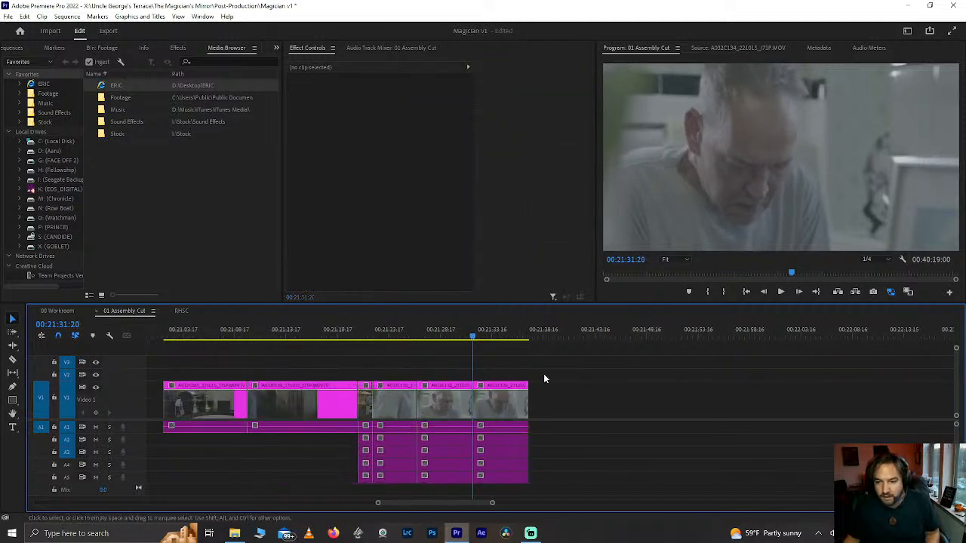
{"action": "left_click_drag", "start_coordinate": [549, 365], "coordinate": [505, 498]}
{"action": "scroll", "coordinate": [504, 499], "scroll_direction": "down", "scroll_amount": 3}
{"action": "left_click_drag", "start_coordinate": [511, 403], "coordinate": [678, 403]}
Step: Move the first hallway clip earlier to about 00:20:21, and extend the end of its video to about 00:20:48
{"action": "left_click", "coordinate": [368, 400]}
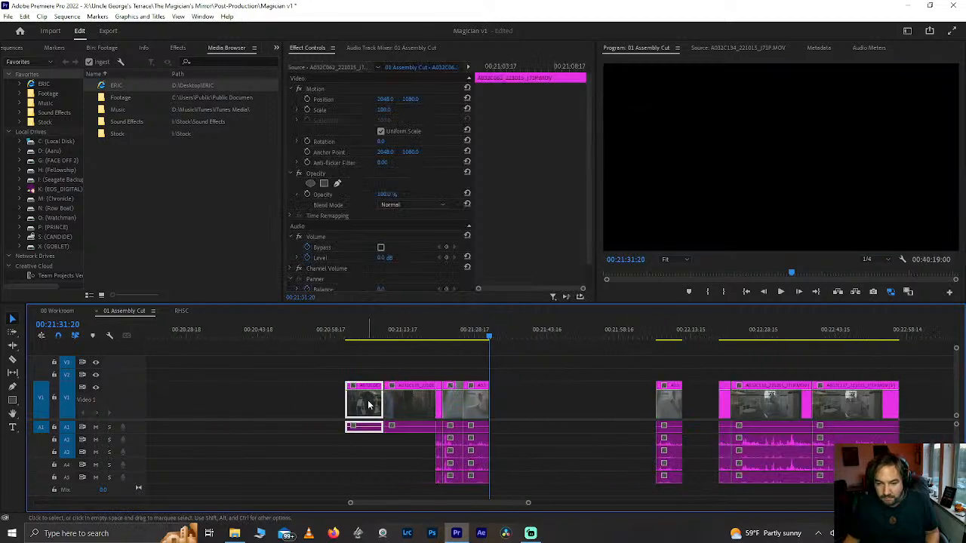
{"action": "left_click_drag", "start_coordinate": [368, 399], "coordinate": [167, 406]}
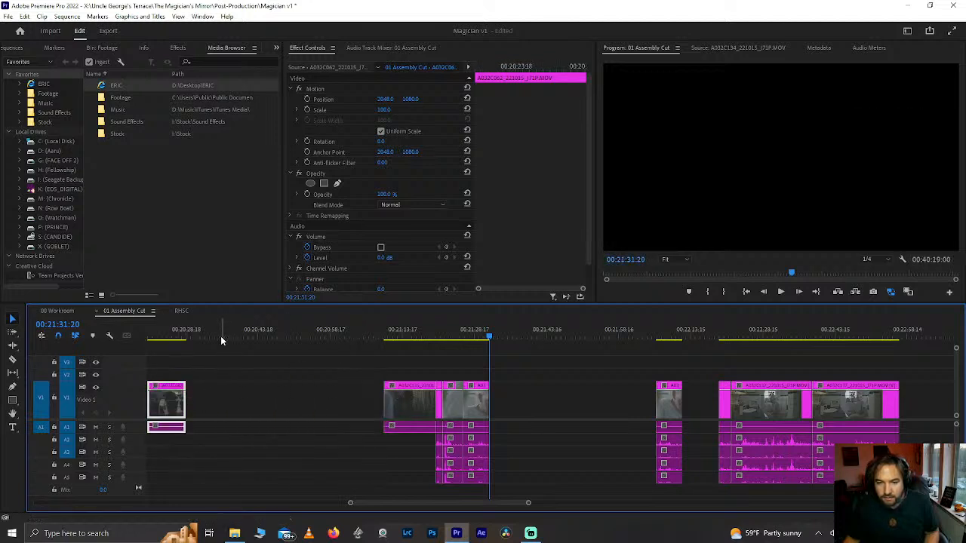
{"action": "key", "text": "Up"}
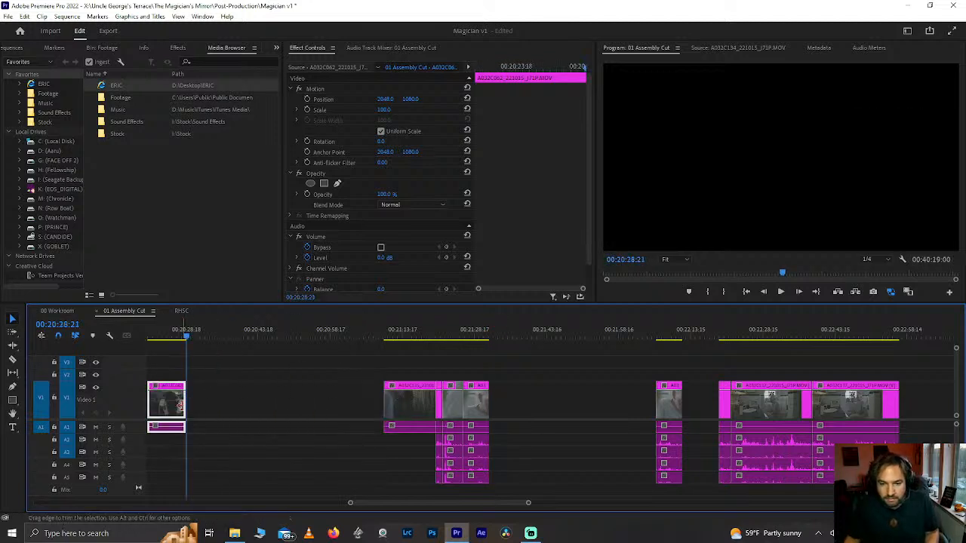
{"action": "left_click_drag", "start_coordinate": [186, 400], "coordinate": [279, 396]}
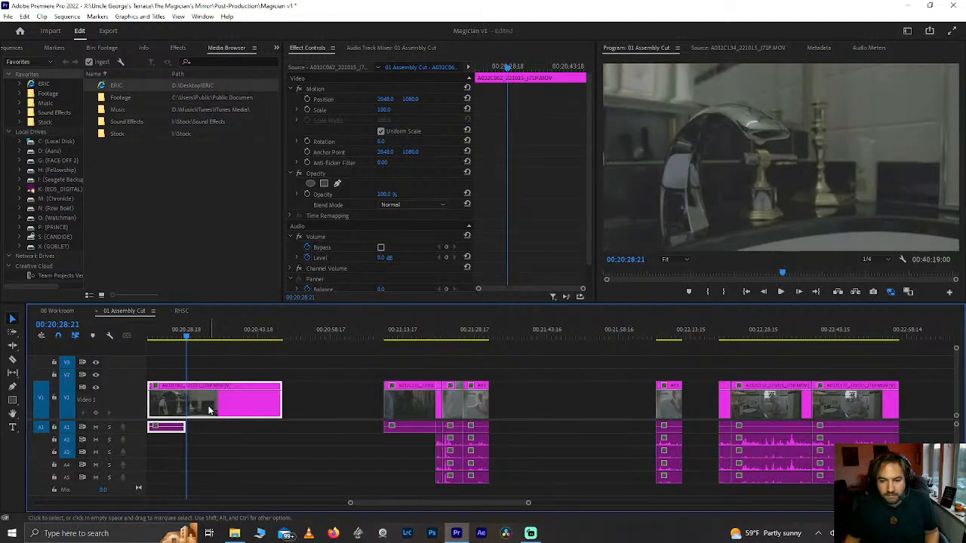
Step: Separate the extended clip at 00:20:28:21, and move its first part back directly before the second hallway clip
{"action": "left_click_drag", "start_coordinate": [210, 407], "coordinate": [361, 398]}
{"action": "left_click_drag", "start_coordinate": [213, 400], "coordinate": [219, 407]}
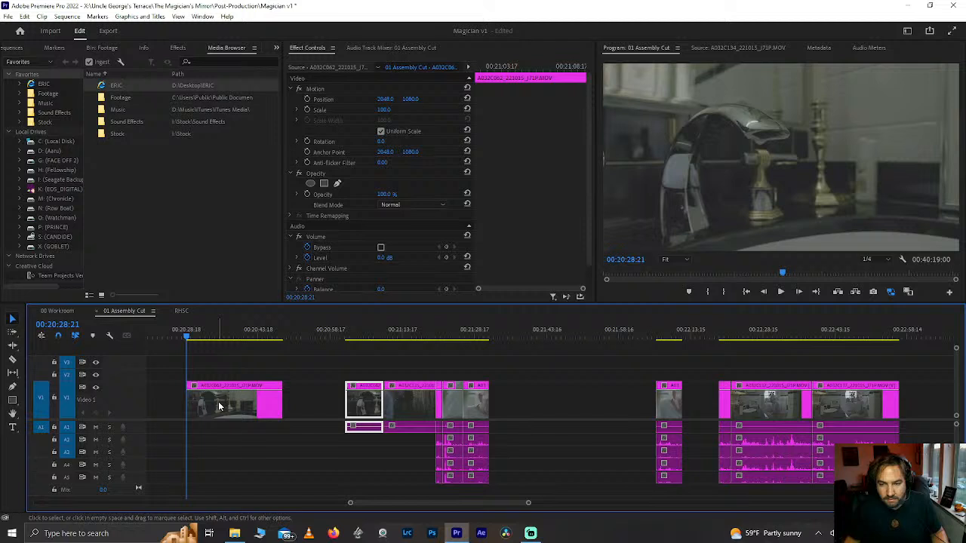
Step: Play the separated faucet clip and remove everything in it after 00:20:32:12
{"action": "left_click", "coordinate": [206, 331]}
{"action": "key", "text": "space"}
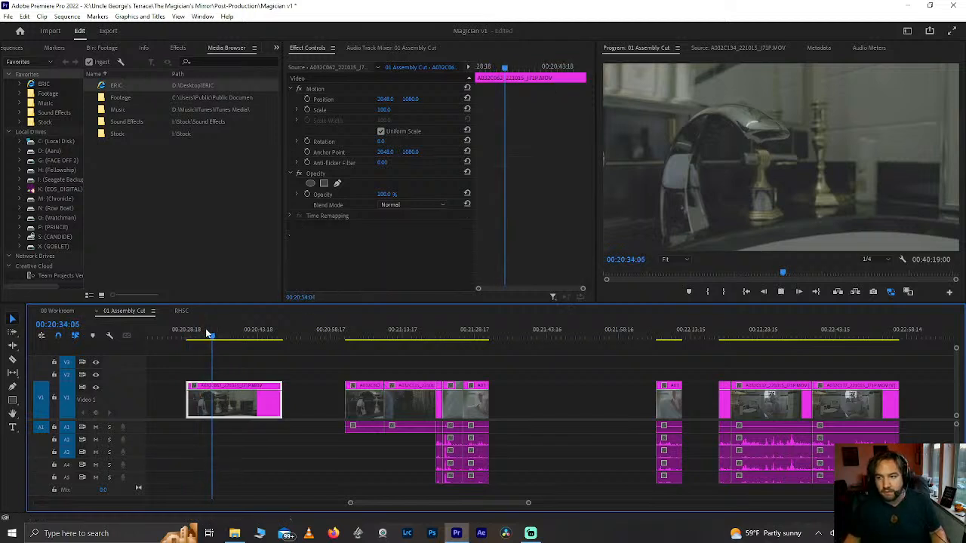
{"action": "left_click", "coordinate": [189, 335]}
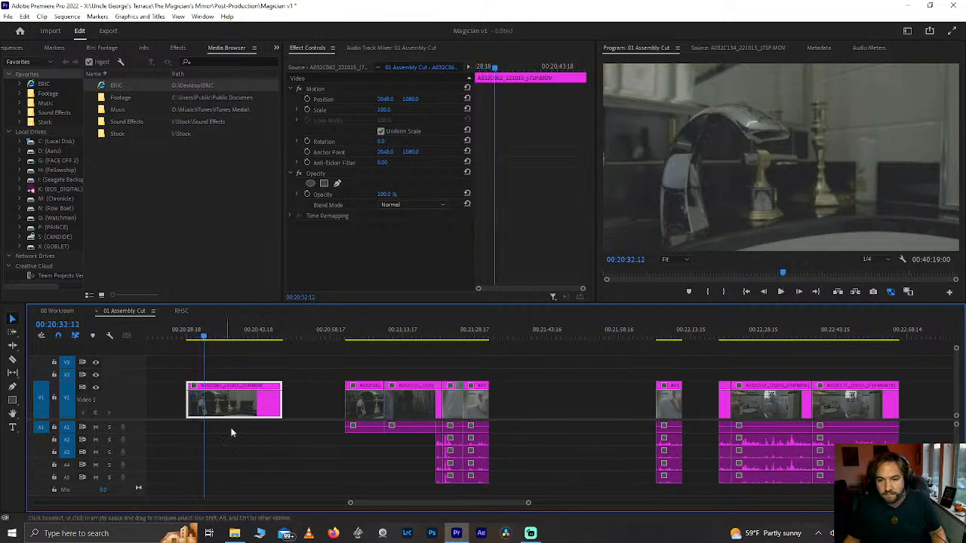
{"action": "key", "text": "Delete"}
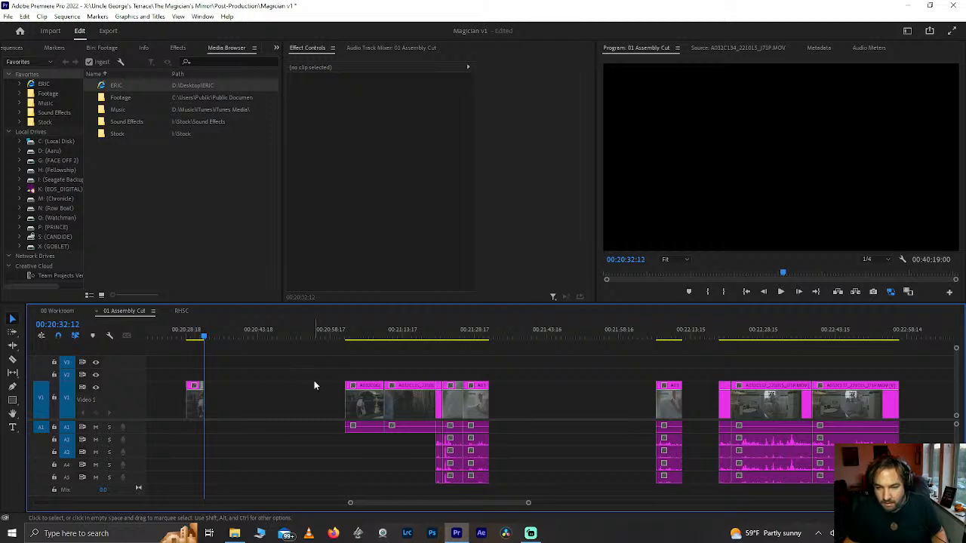
Step: Shift the bathroom clips later, place the trimmed faucet clip directly after the second hallway clip, and close the gap behind it
{"action": "left_click_drag", "start_coordinate": [494, 397], "coordinate": [441, 463]}
{"action": "left_click_drag", "start_coordinate": [453, 407], "coordinate": [512, 408]}
{"action": "left_click", "coordinate": [192, 402]}
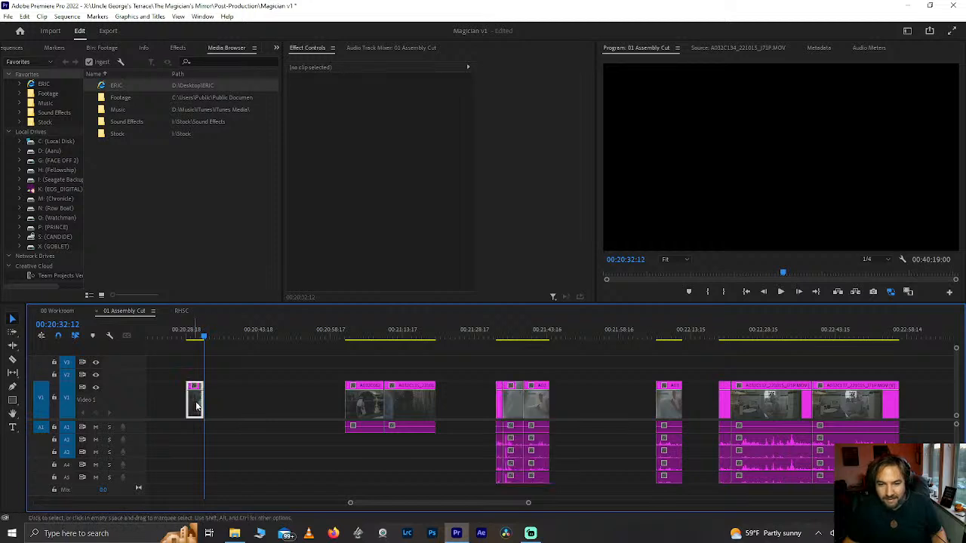
{"action": "left_click_drag", "start_coordinate": [197, 406], "coordinate": [463, 401]}
Step: Play the transition from the second hallway clip through the faucet insert into the bathroom clips, and save the project
{"action": "left_click", "coordinate": [416, 337]}
{"action": "key", "text": "ctrl+s"}
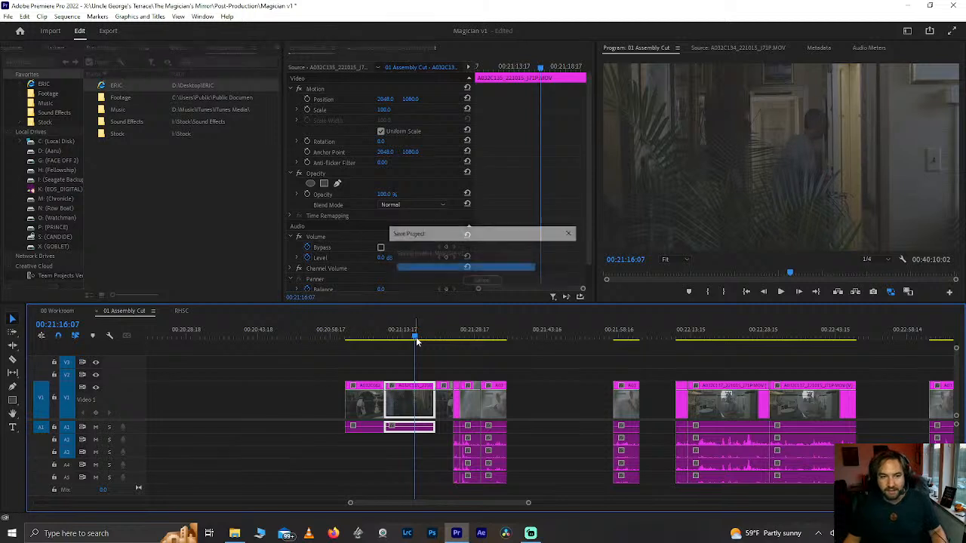
{"action": "key", "text": "space"}
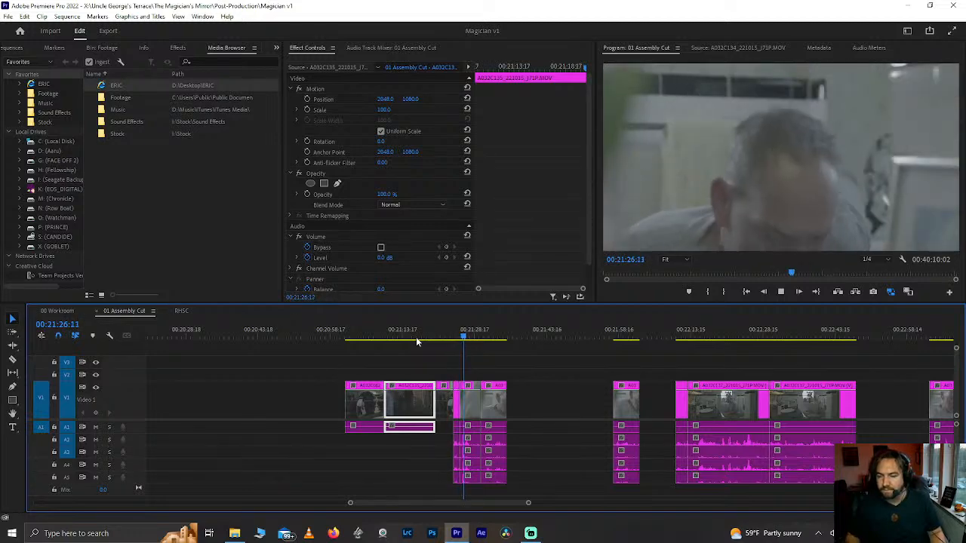
{"action": "key", "text": "space"}
{"action": "key", "text": "ctrl+s"}
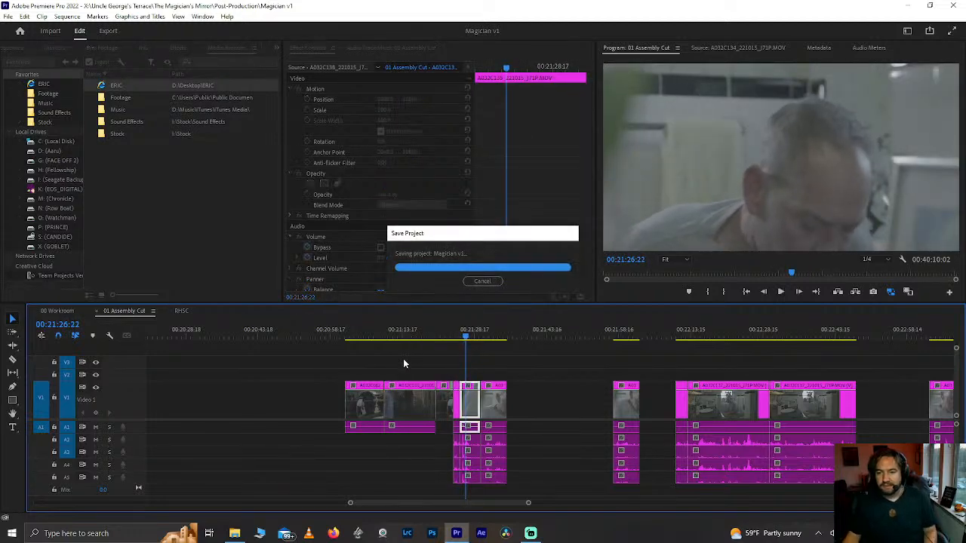
{"action": "scroll", "coordinate": [403, 364], "scroll_direction": "up", "scroll_amount": 3}
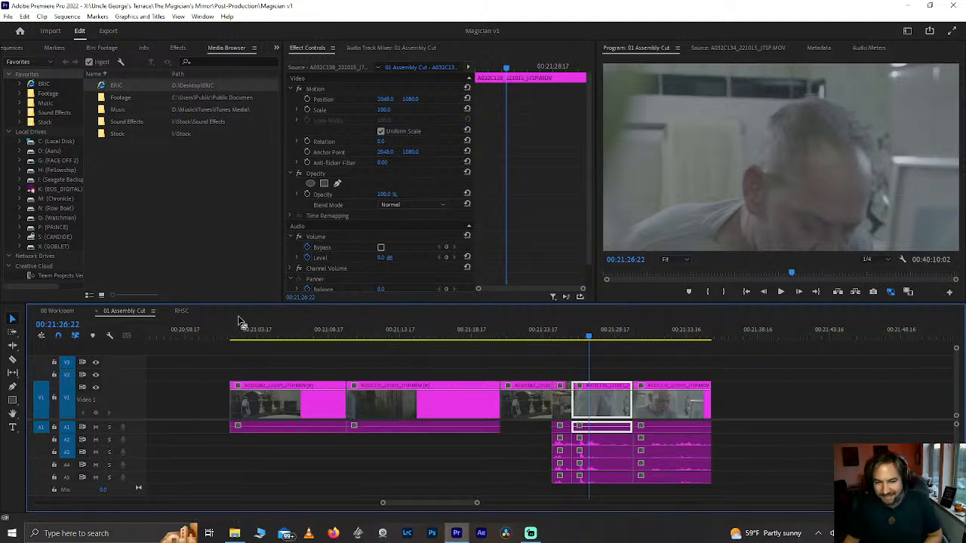
{"action": "left_click", "coordinate": [506, 331]}
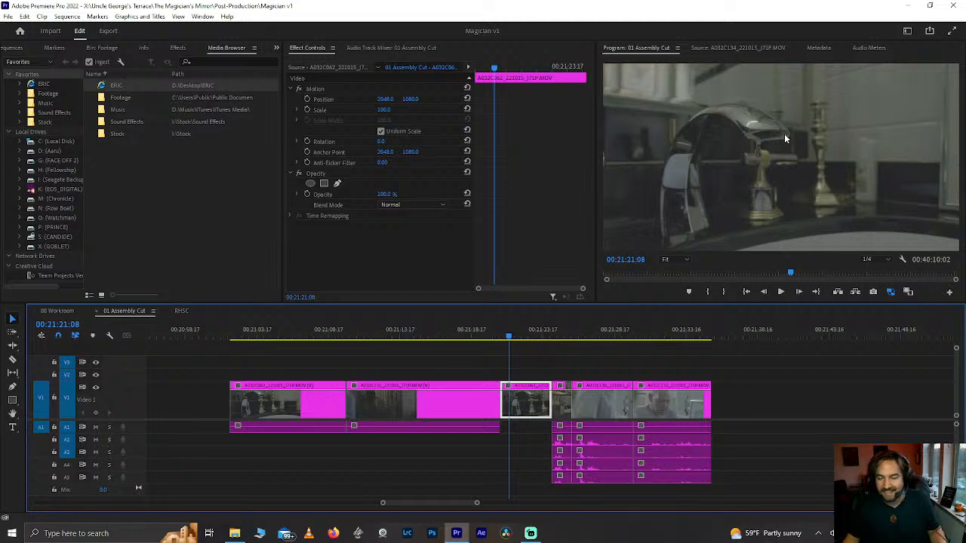
{"action": "key", "text": "space"}
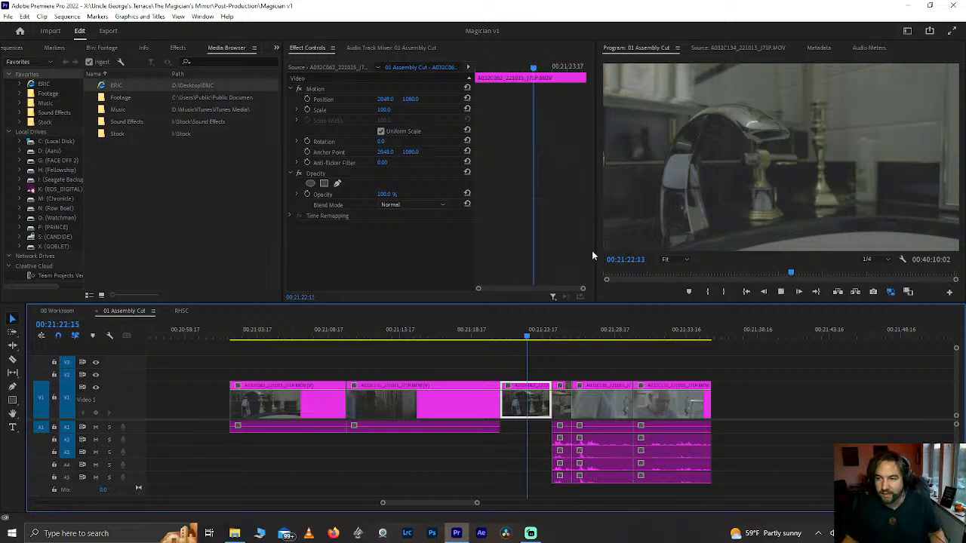
{"action": "key", "text": "ctrl+s"}
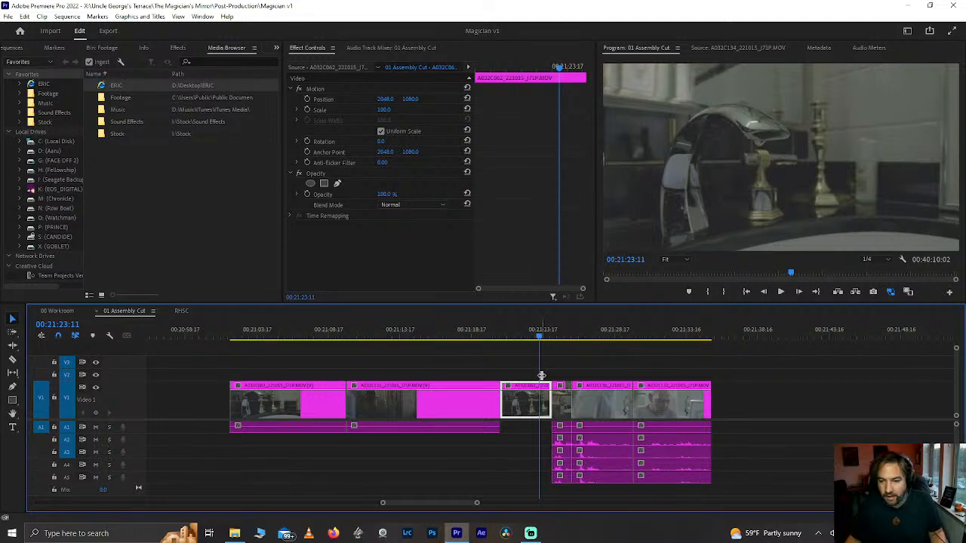
Step: Set the faucet insert's speed to 250% and play it back from the end of the second hallway clip
{"action": "right_click", "coordinate": [532, 404]}
{"action": "left_click", "coordinate": [571, 325]}
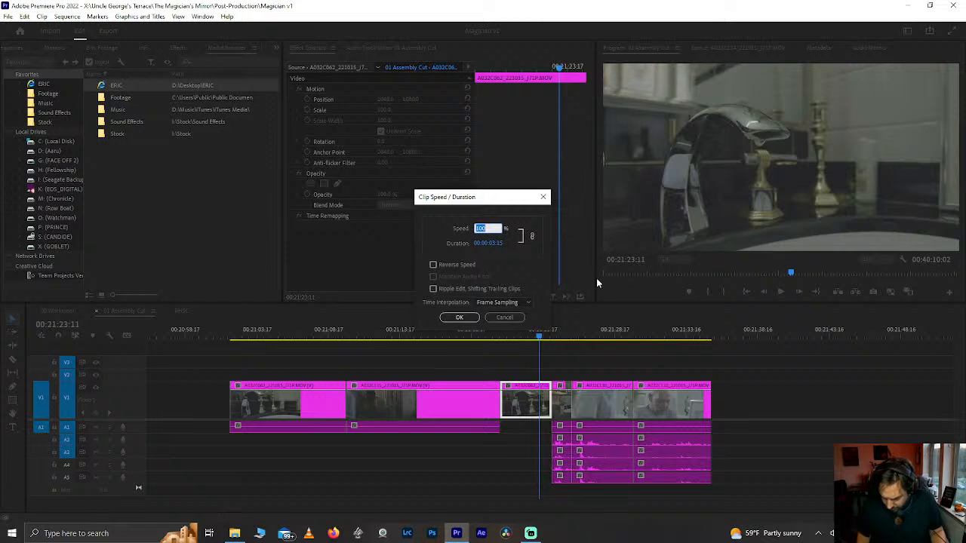
{"action": "type", "text": "300"}
{"action": "key", "text": "Return"}
{"action": "left_click", "coordinate": [489, 332]}
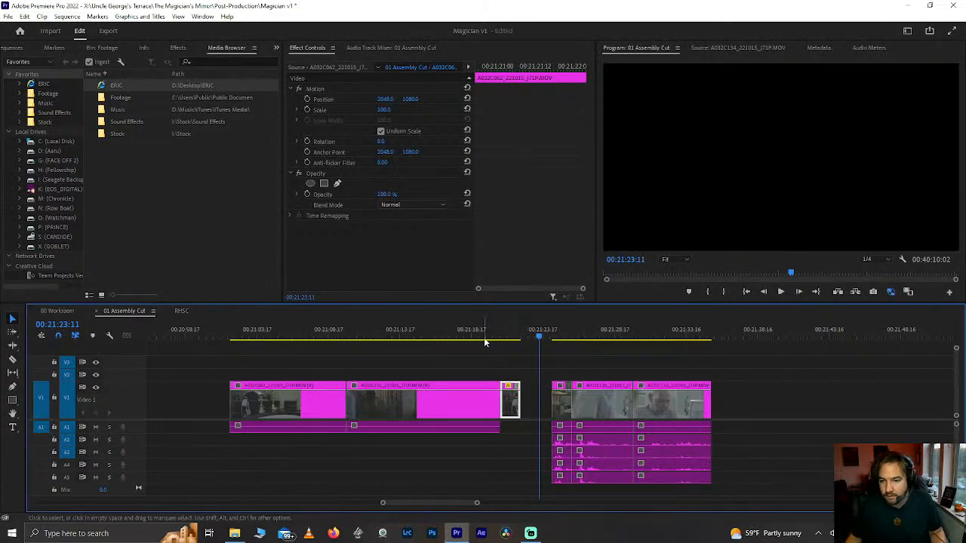
{"action": "key", "text": "space"}
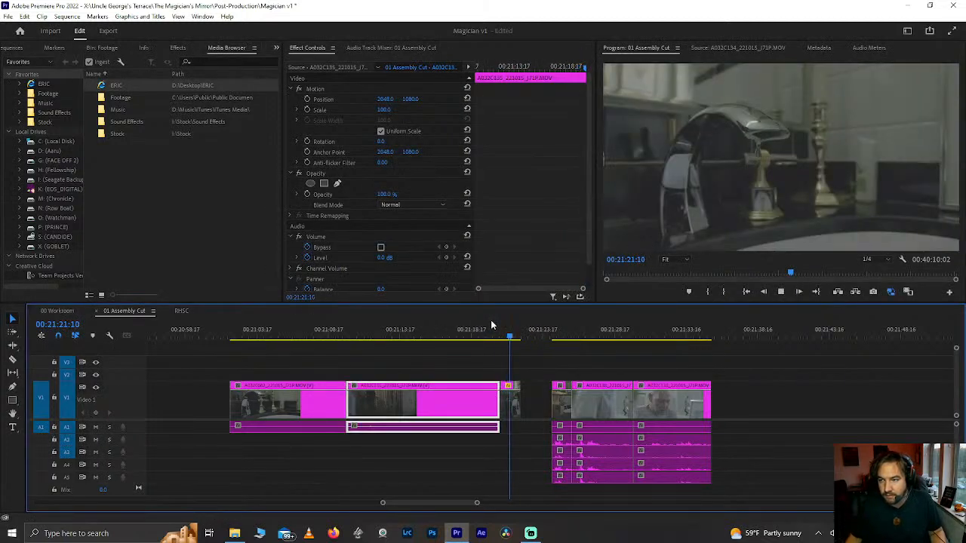
{"action": "key", "text": "space"}
Step: Extend the end of the sped-up faucet insert to about 00:21:23:06 and replay it
{"action": "left_click", "coordinate": [538, 408]}
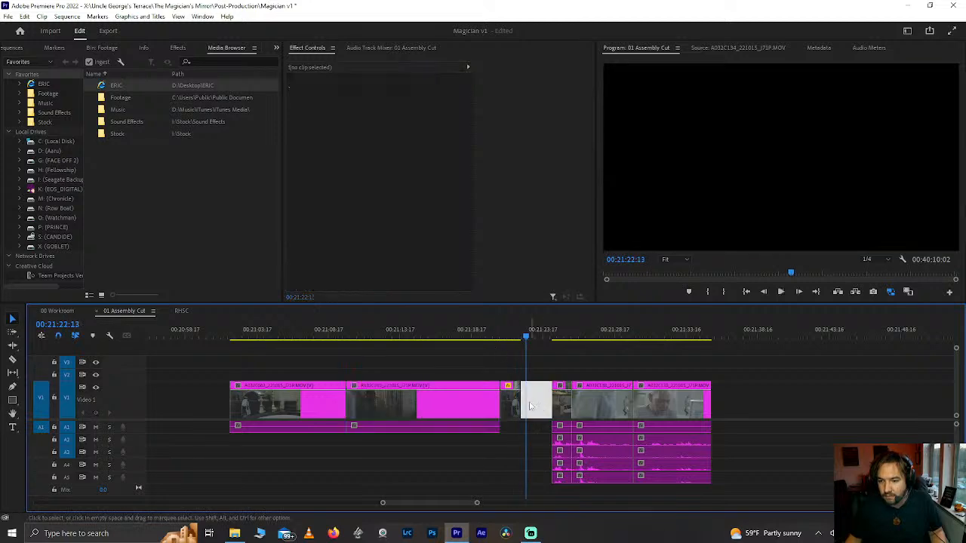
{"action": "left_click_drag", "start_coordinate": [522, 403], "coordinate": [537, 401]}
{"action": "left_click", "coordinate": [491, 333]}
{"action": "key", "text": "space"}
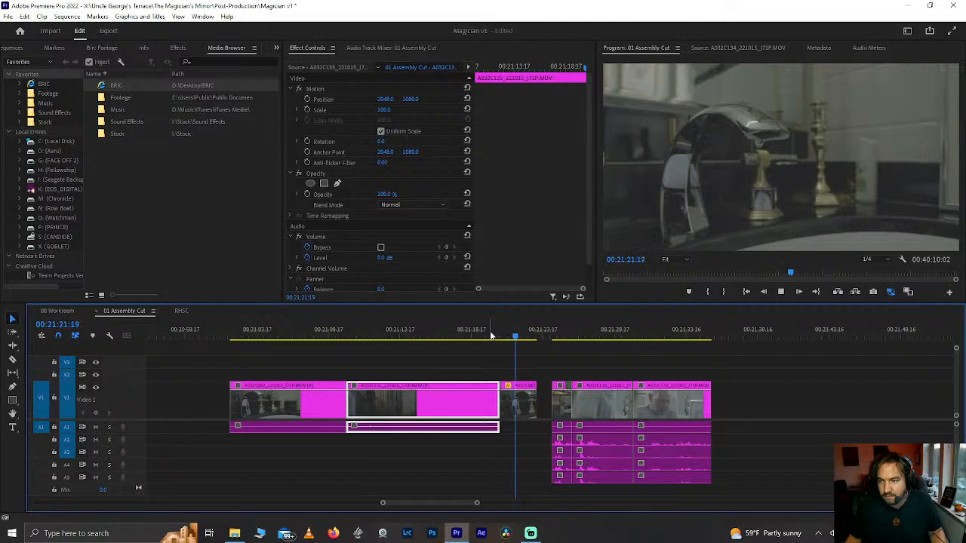
{"action": "key", "text": "space"}
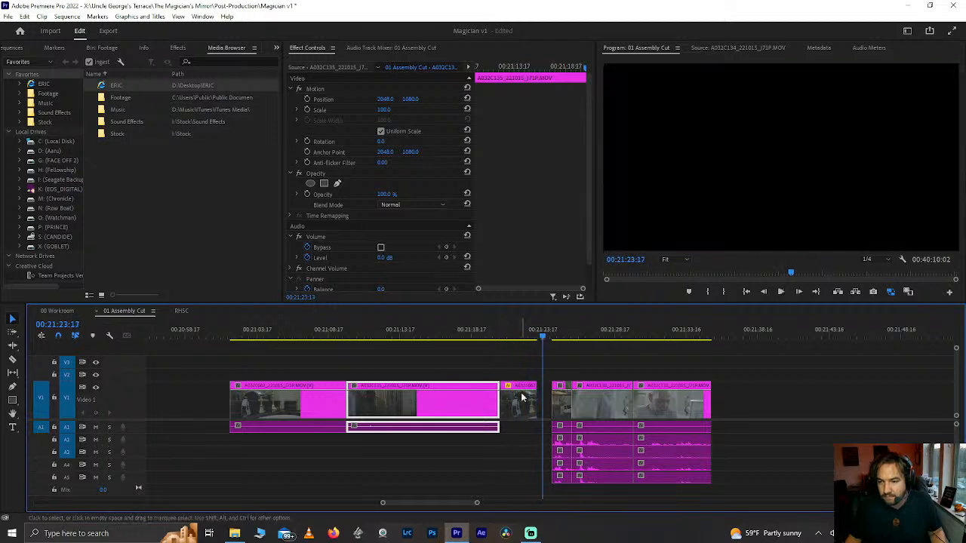
Step: Close the gap between the faucet insert and the bathroom clips, keeping the second hallway clip, and play the transition
{"action": "key", "text": "Delete"}
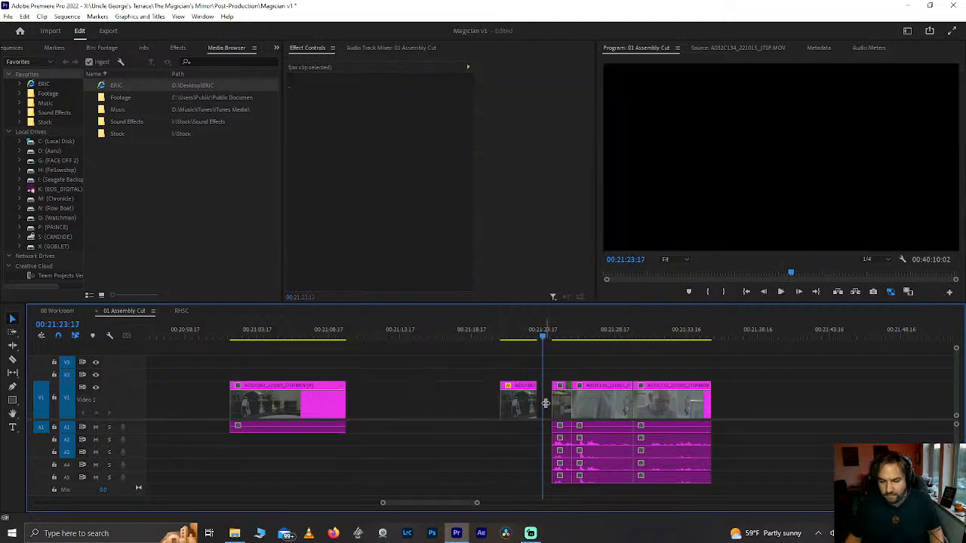
{"action": "key", "text": "ctrl+z"}
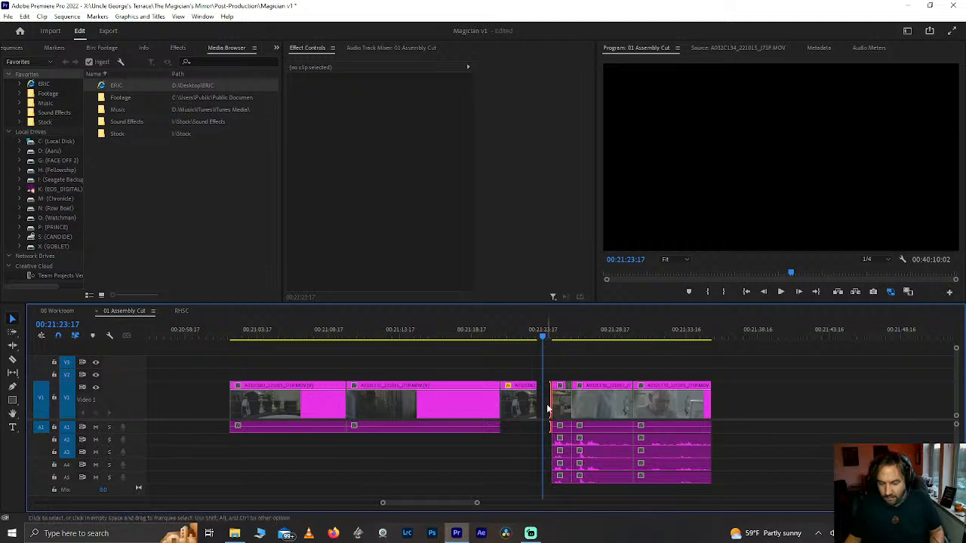
{"action": "scroll", "coordinate": [547, 404], "scroll_direction": "up", "scroll_amount": 3}
{"action": "left_click", "coordinate": [550, 406]}
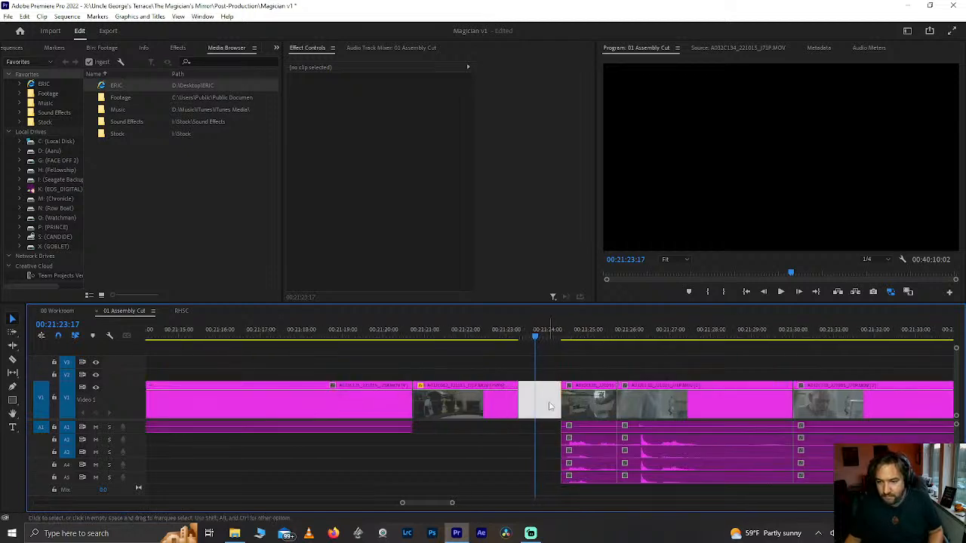
{"action": "key", "text": "Delete"}
{"action": "left_click", "coordinate": [354, 338]}
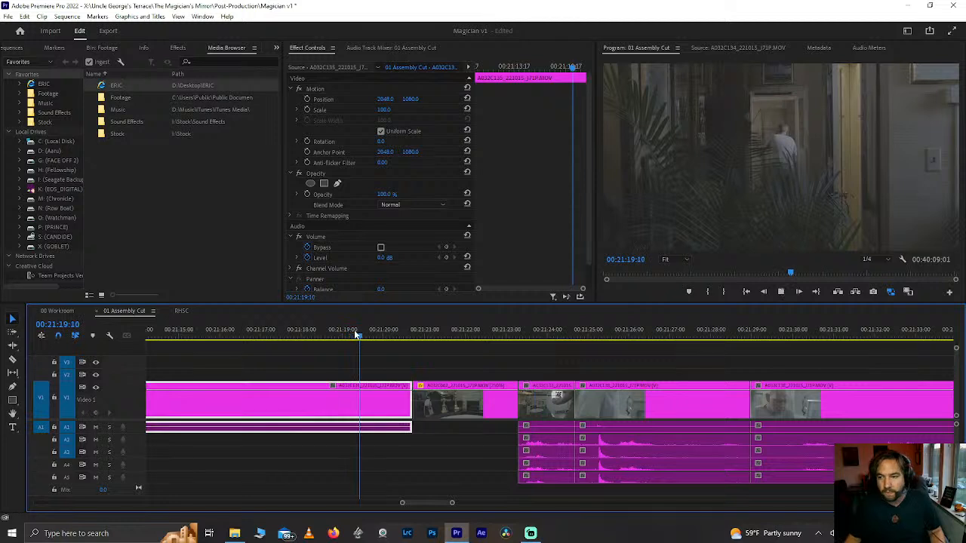
{"action": "key", "text": "space"}
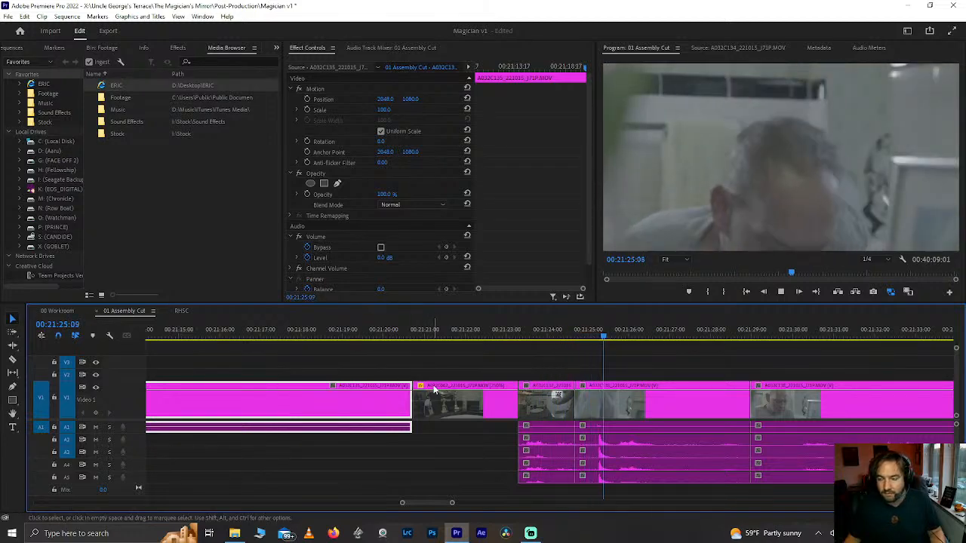
{"action": "key", "text": "space"}
Step: Move the faucet insert up to track V2, play from the second hallway clip into the bathroom shot, and save the project
{"action": "scroll", "coordinate": [455, 409], "scroll_direction": "down", "scroll_amount": 2}
{"action": "scroll", "coordinate": [455, 408], "scroll_direction": "down", "scroll_amount": 3}
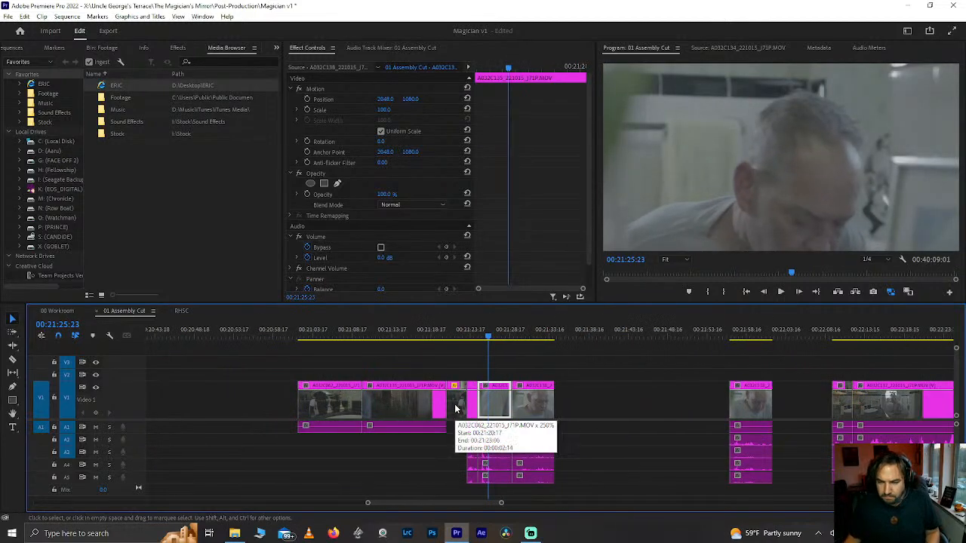
{"action": "left_click_drag", "start_coordinate": [455, 408], "coordinate": [455, 375]}
{"action": "left_click_drag", "start_coordinate": [429, 332], "coordinate": [392, 334]}
{"action": "key", "text": "space"}
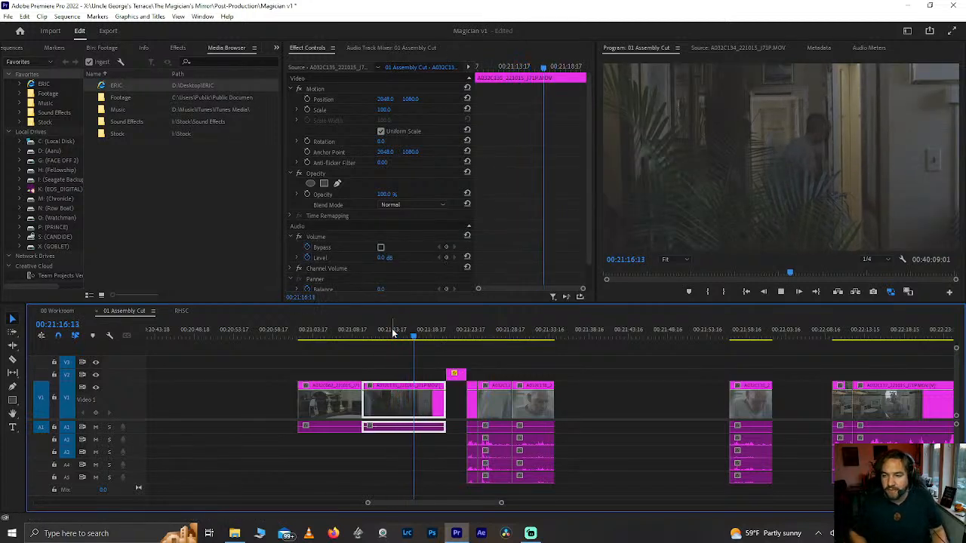
{"action": "key", "text": "space"}
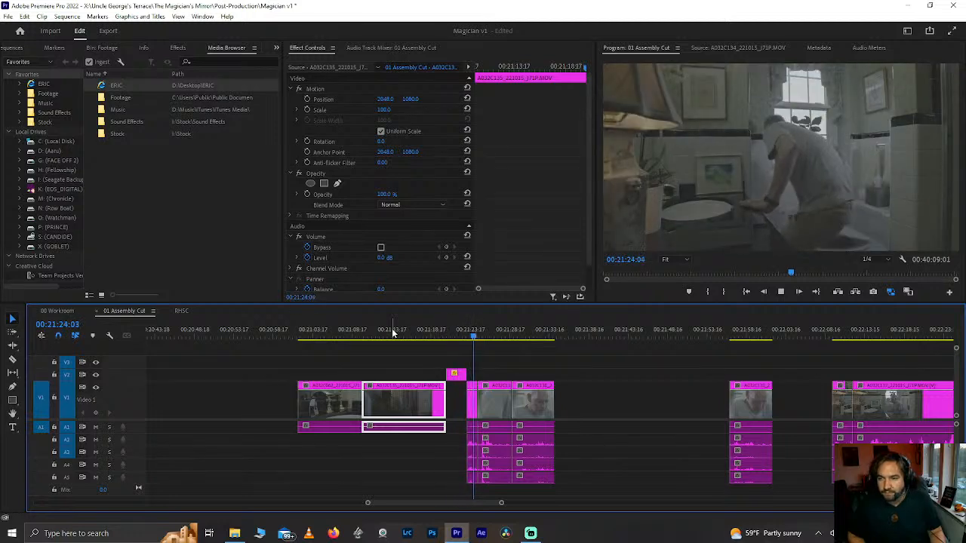
{"action": "key", "text": "space"}
{"action": "key", "text": "ctrl+k"}
{"action": "key", "text": "ctrl+s"}
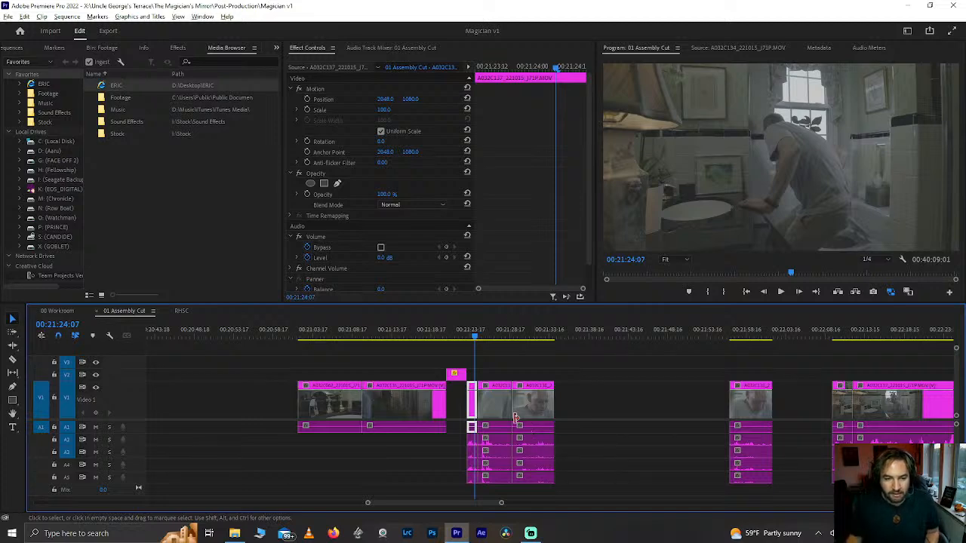
Step: Split the faucet insert at 00:21:21:01, delete the part after the split, and return the short remainder to track V1
{"action": "scroll", "coordinate": [501, 409], "scroll_direction": "up", "scroll_amount": 5}
{"action": "scroll", "coordinate": [491, 397], "scroll_direction": "up", "scroll_amount": 4}
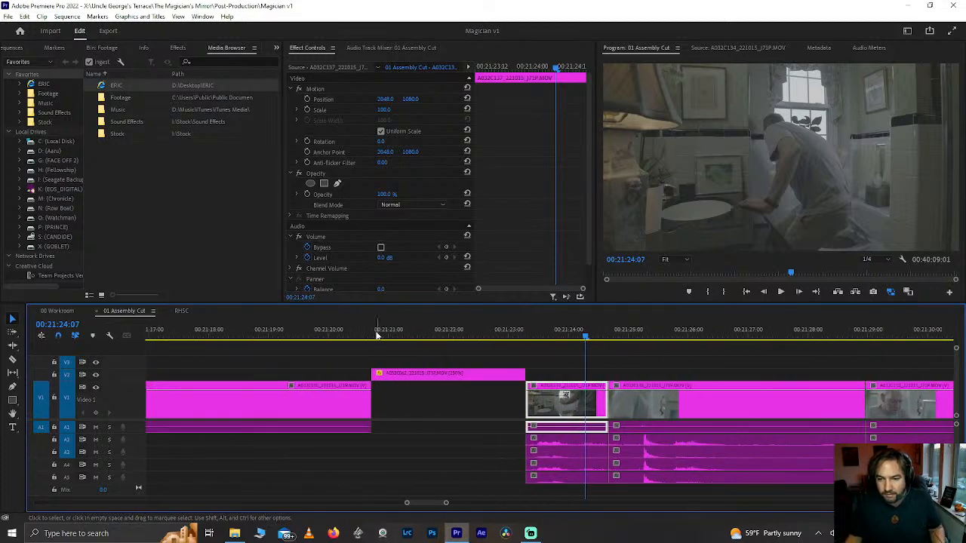
{"action": "left_click", "coordinate": [375, 332]}
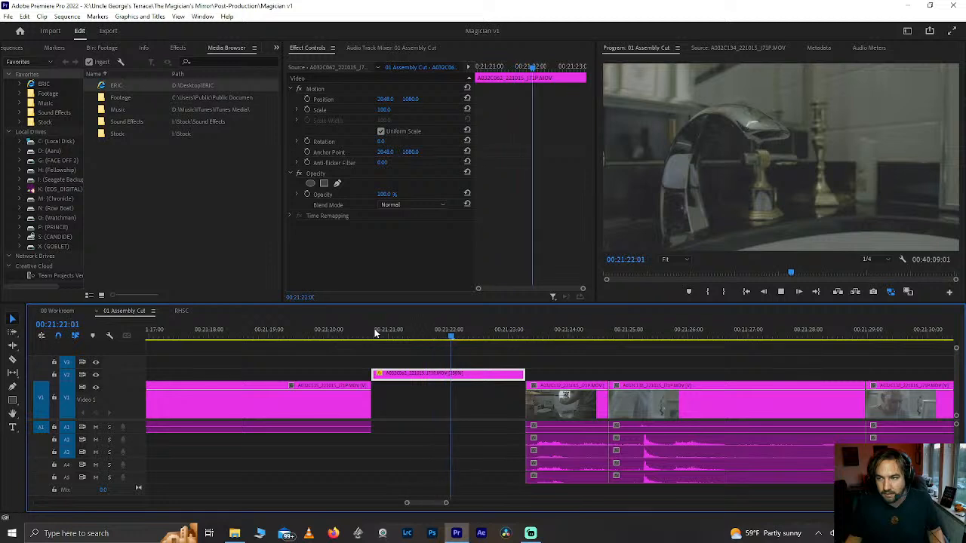
{"action": "mouse_move", "coordinate": [378, 334]}
{"action": "left_mouse_down"}
{"action": "mouse_move", "coordinate": [345, 334]}
{"action": "mouse_move", "coordinate": [391, 337]}
{"action": "left_mouse_up"}
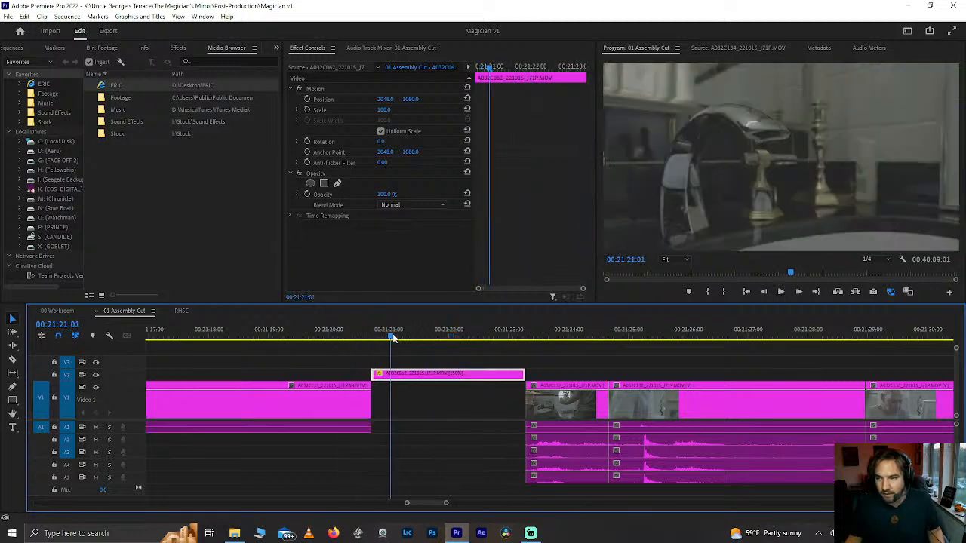
{"action": "key", "text": "ctrl+k"}
{"action": "left_click", "coordinate": [434, 377]}
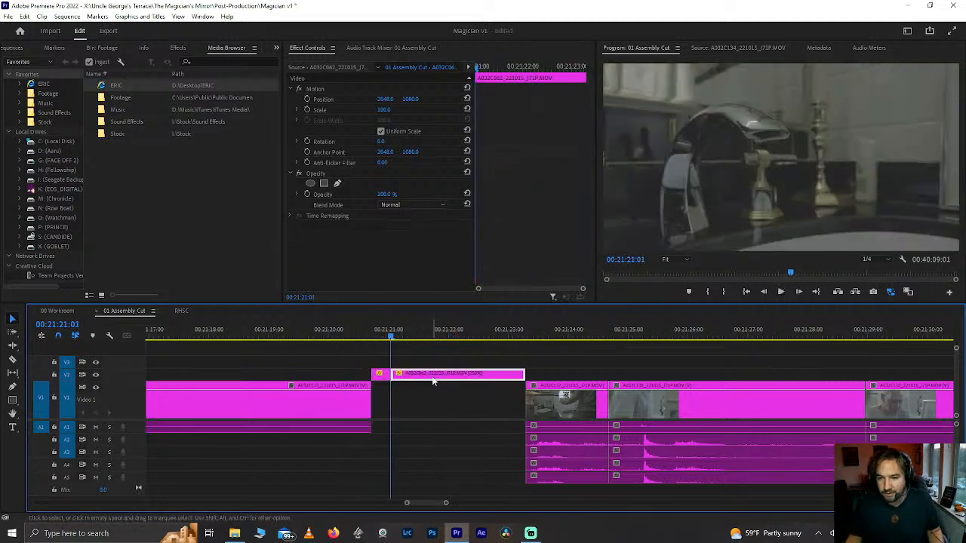
{"action": "key", "text": "Delete"}
{"action": "left_click_drag", "start_coordinate": [385, 375], "coordinate": [386, 396]}
Step: Try closing the gap after the shortened faucet insert, play the transition, and undo the gap removal
{"action": "left_click", "coordinate": [428, 396]}
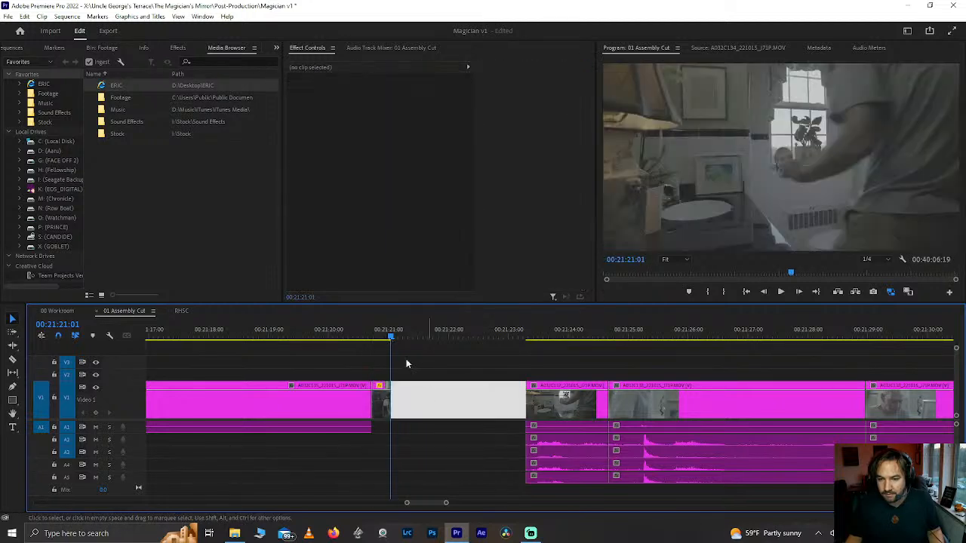
{"action": "key", "text": "Delete"}
{"action": "left_click_drag", "start_coordinate": [285, 337], "coordinate": [251, 337]}
{"action": "key", "text": "space"}
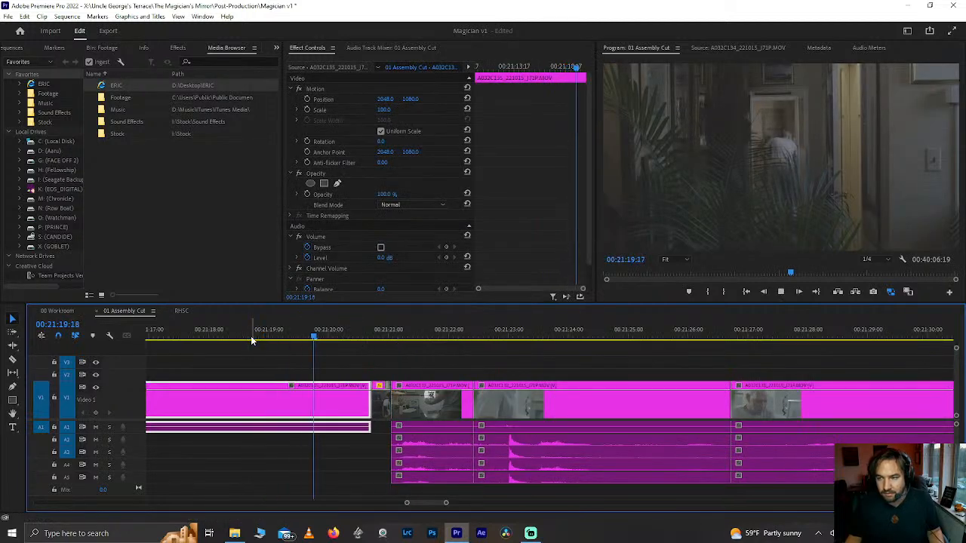
{"action": "key", "text": "space"}
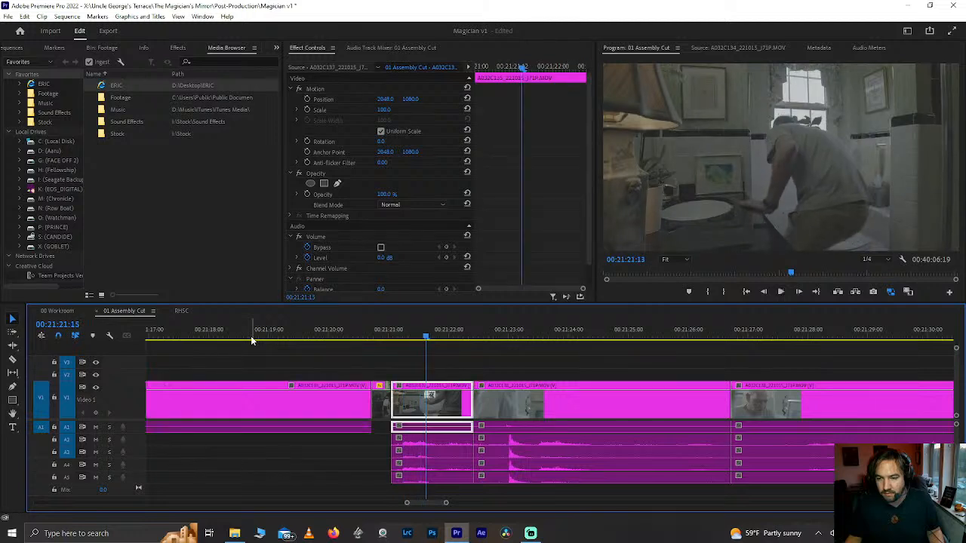
{"action": "key", "text": "ctrl+z"}
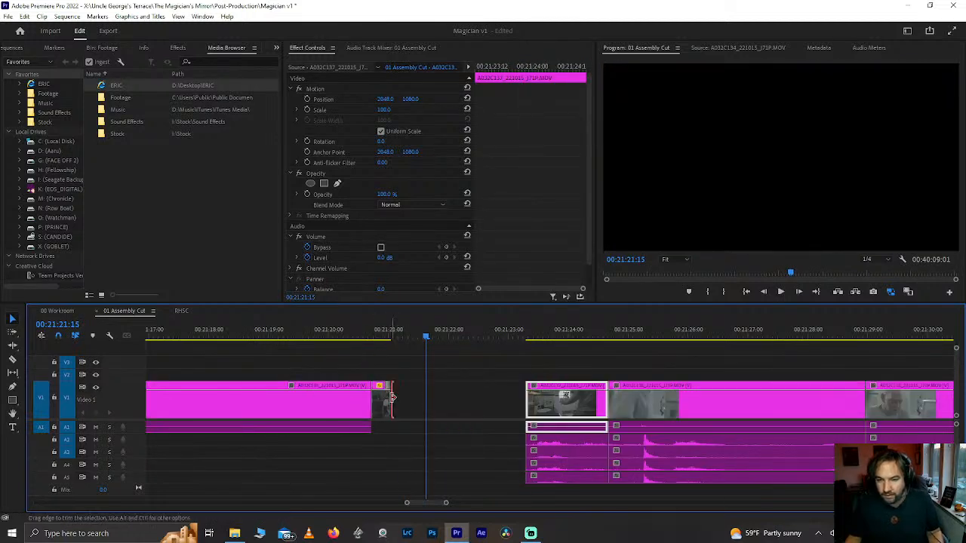
Step: Extend the end of the faucet insert on V1 to about 00:21:21:22 and play it back
{"action": "left_click_drag", "start_coordinate": [392, 396], "coordinate": [442, 396]}
{"action": "left_click", "coordinate": [375, 335]}
{"action": "key", "text": "space"}
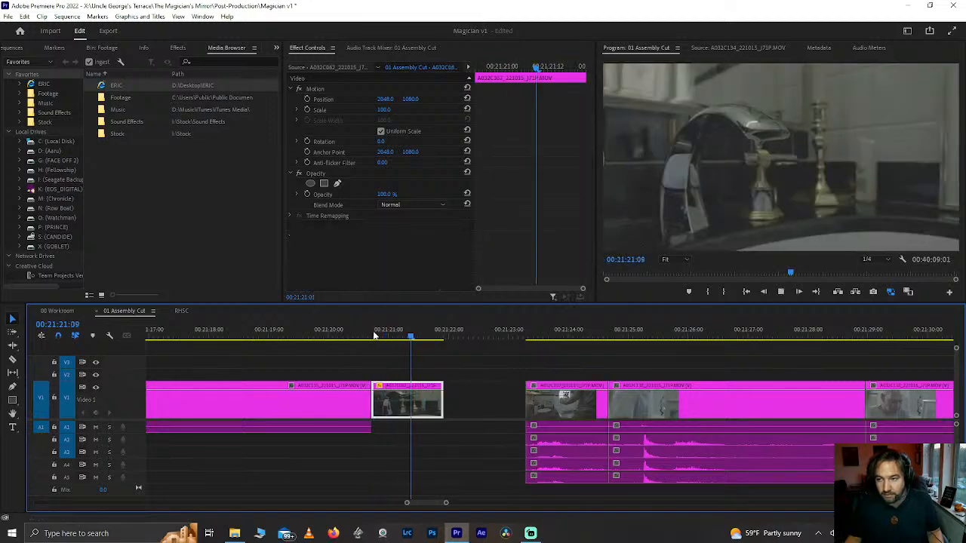
Step: Close the gap between the faucet insert and the bathroom shot, play the transition, and save the project
{"action": "key", "text": "space"}
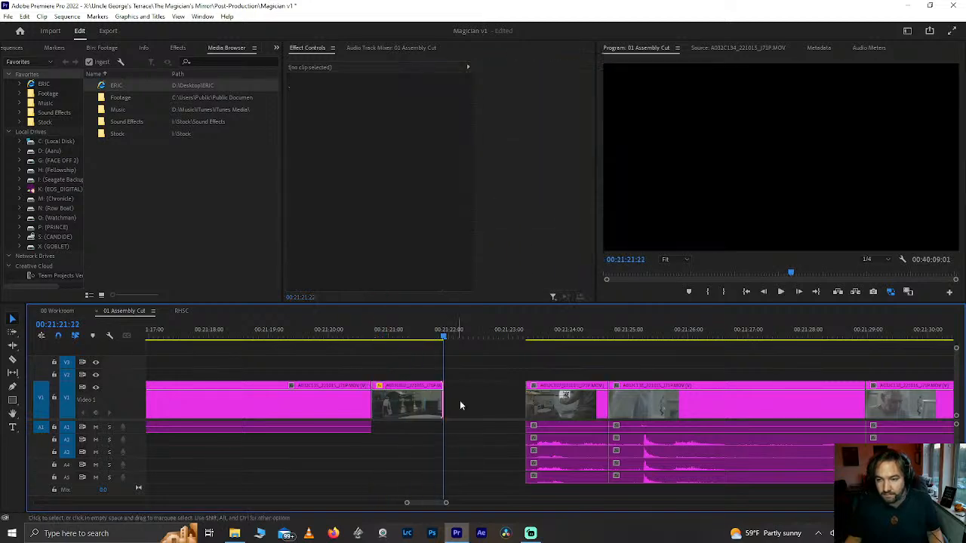
{"action": "left_click", "coordinate": [460, 399]}
{"action": "key", "text": "Delete"}
{"action": "left_click", "coordinate": [233, 334]}
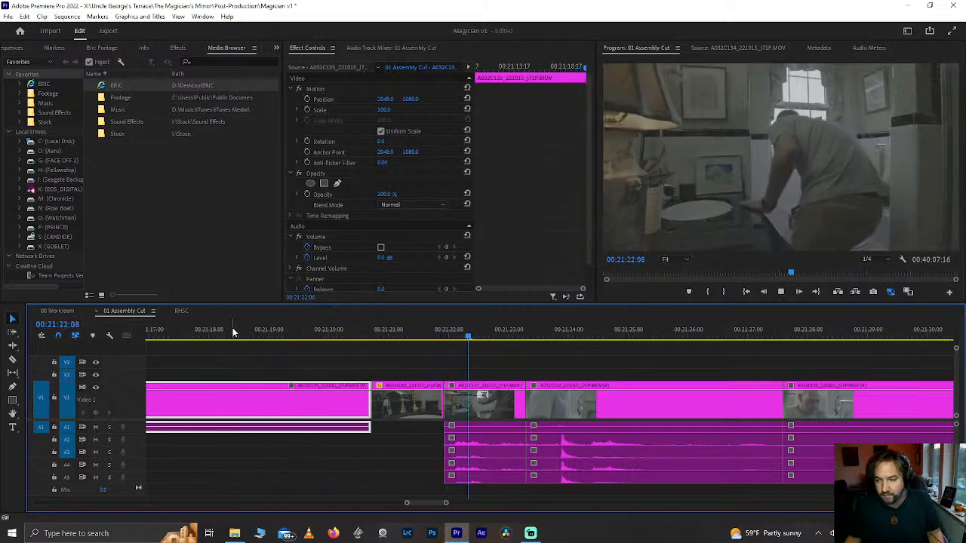
{"action": "left_click", "coordinate": [391, 332]}
{"action": "key", "text": "ctrl+s"}
{"action": "key", "text": "minus"}
{"action": "key", "text": "minus"}
{"action": "key", "text": "minus"}
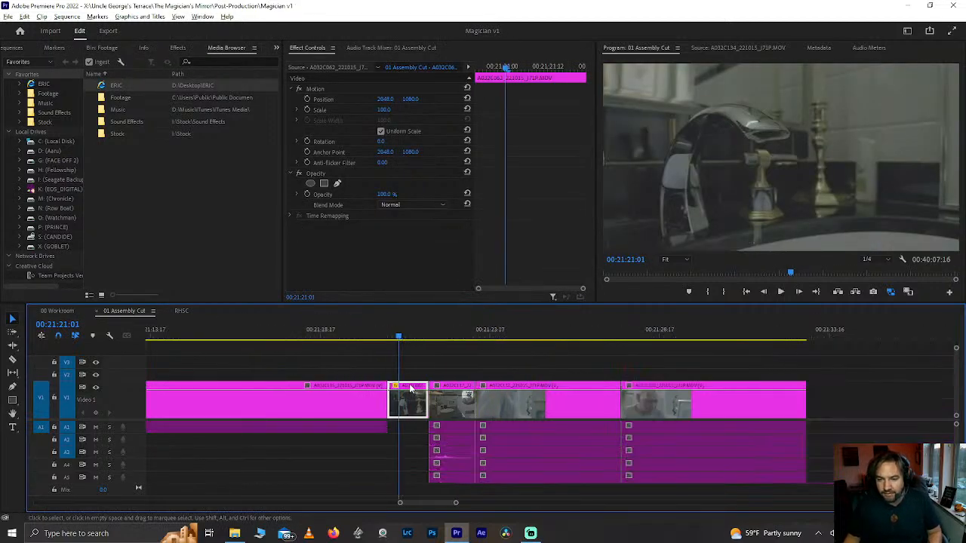
{"action": "key", "text": "ctrl+s"}
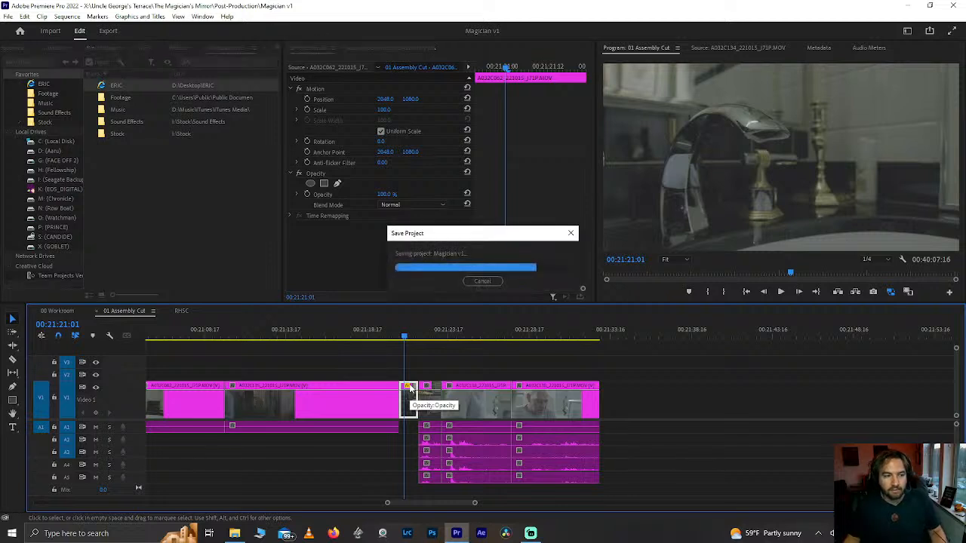
Step: Play the last close-up of the bathroom group, look through the clips farther along the sequence, and save the project
{"action": "left_click", "coordinate": [546, 342]}
{"action": "key", "text": "space"}
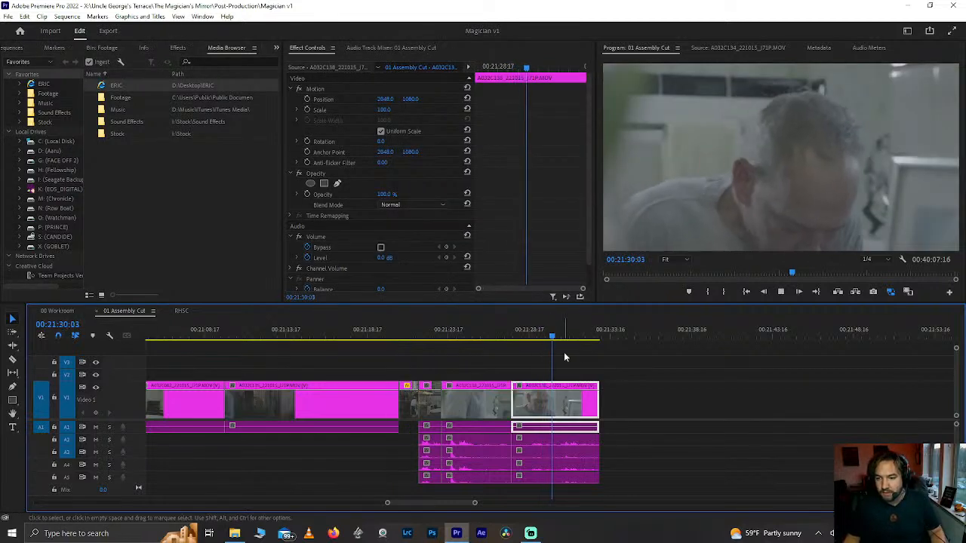
{"action": "scroll", "coordinate": [566, 398], "scroll_direction": "down", "scroll_amount": 3}
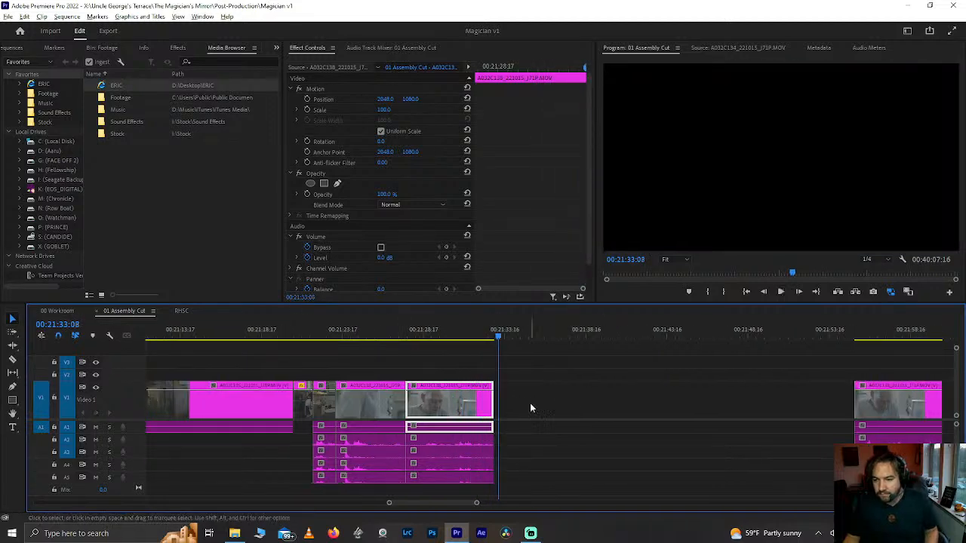
{"action": "scroll", "coordinate": [530, 407], "scroll_direction": "down", "scroll_amount": 3}
{"action": "scroll", "coordinate": [530, 407], "scroll_direction": "down", "scroll_amount": 1}
{"action": "scroll", "coordinate": [530, 407], "scroll_direction": "down", "scroll_amount": 2}
{"action": "scroll", "coordinate": [530, 408], "scroll_direction": "down", "scroll_amount": 6}
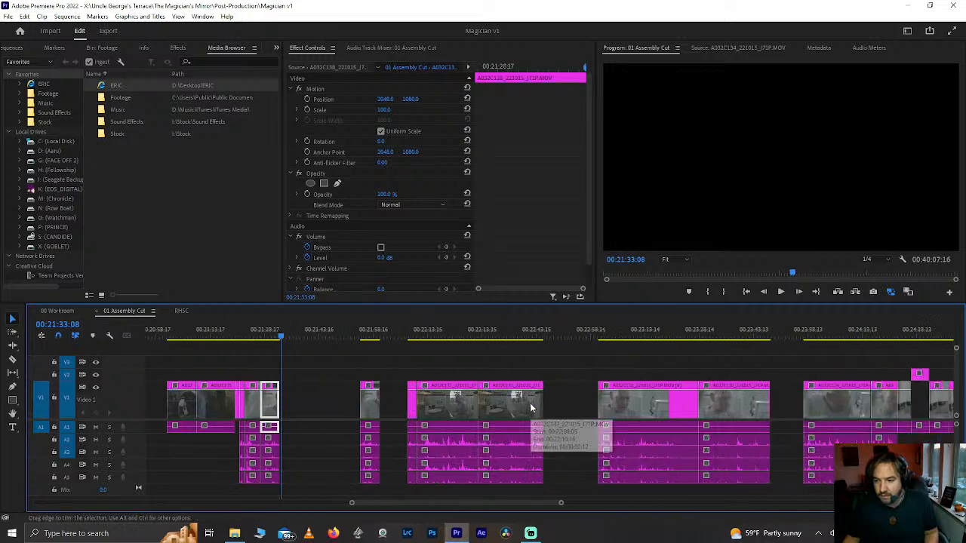
{"action": "scroll", "coordinate": [530, 408], "scroll_direction": "down", "scroll_amount": 5}
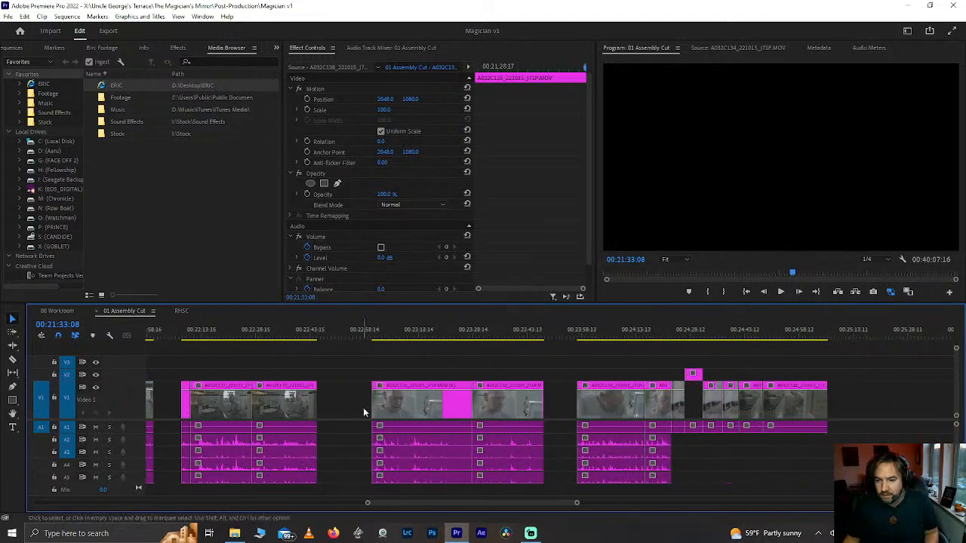
{"action": "scroll", "coordinate": [363, 407], "scroll_direction": "up", "scroll_amount": 7}
{"action": "key", "text": "ctrl+s"}
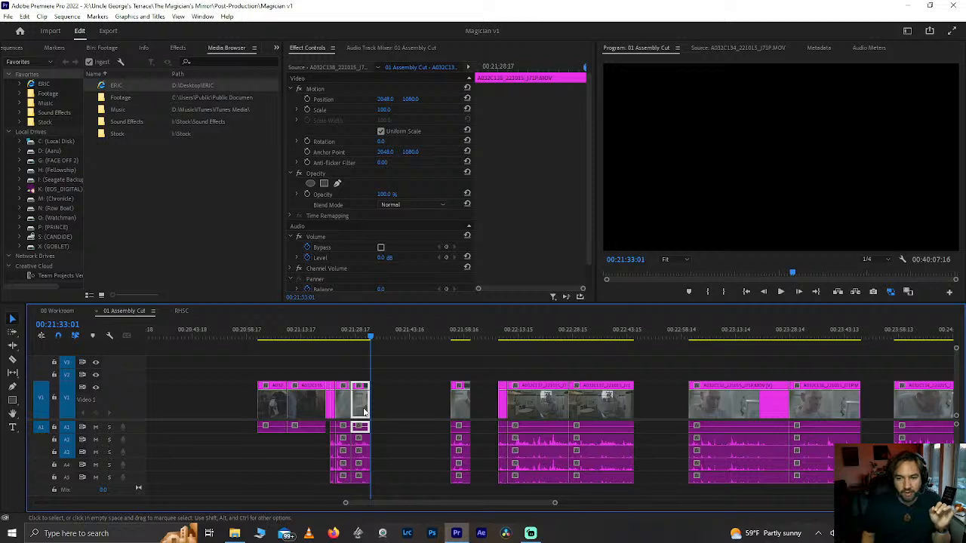
Step: Replay the man's leaning close-up through to its end before the gap
{"action": "key", "text": "Left"}
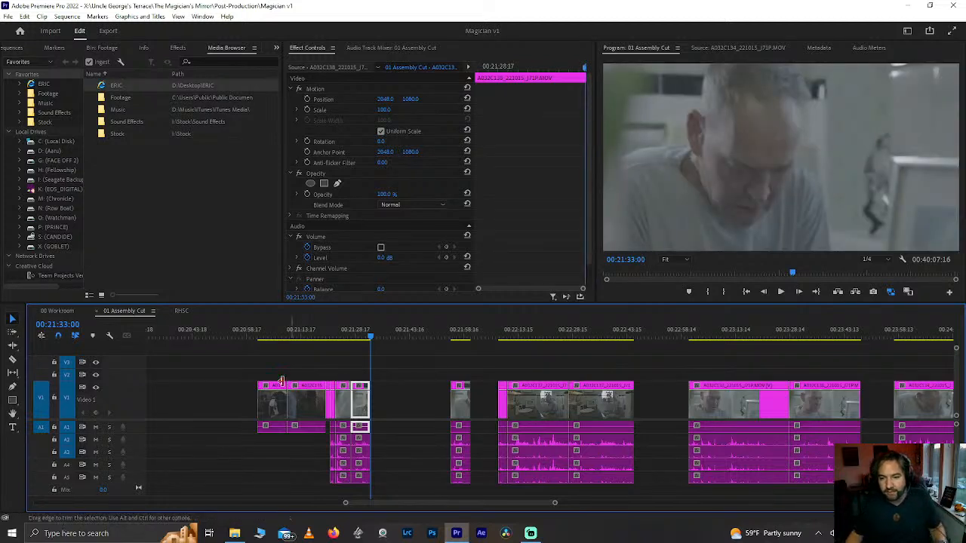
{"action": "key", "text": "j"}
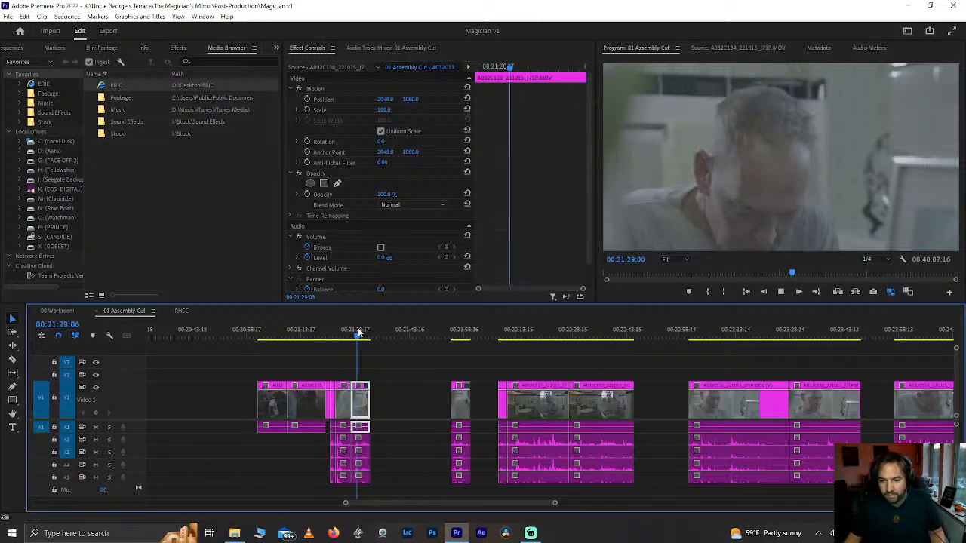
{"action": "key", "text": "l"}
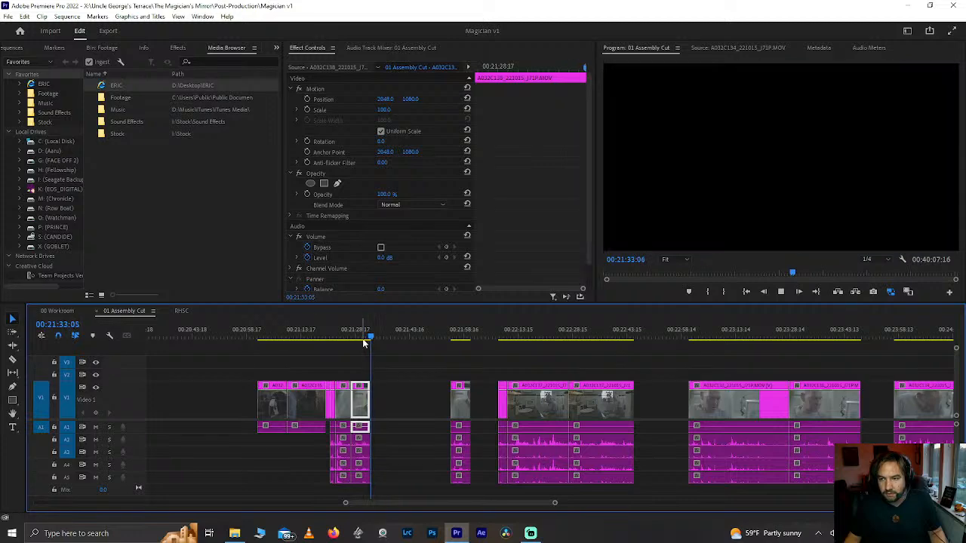
{"action": "scroll", "coordinate": [385, 411], "scroll_direction": "up", "scroll_amount": 4}
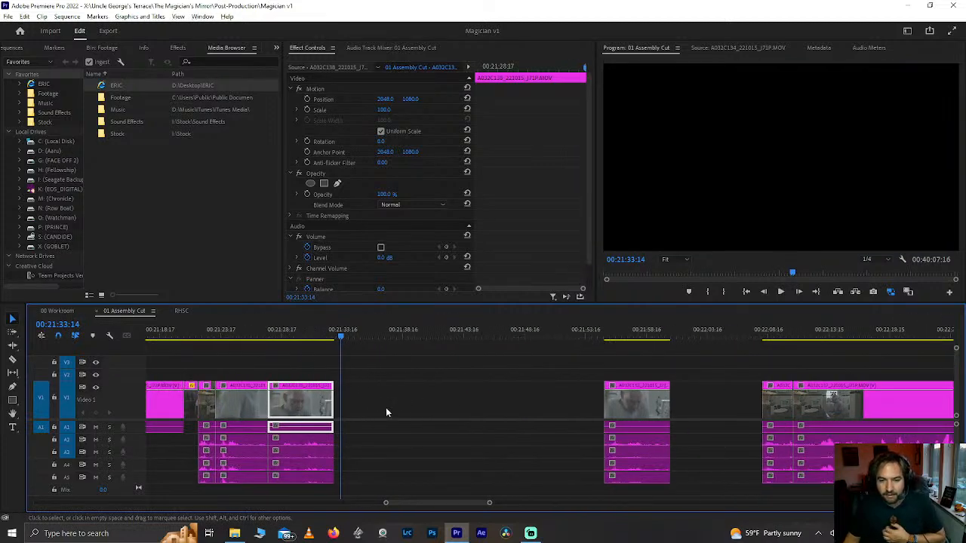
{"action": "left_click", "coordinate": [251, 335]}
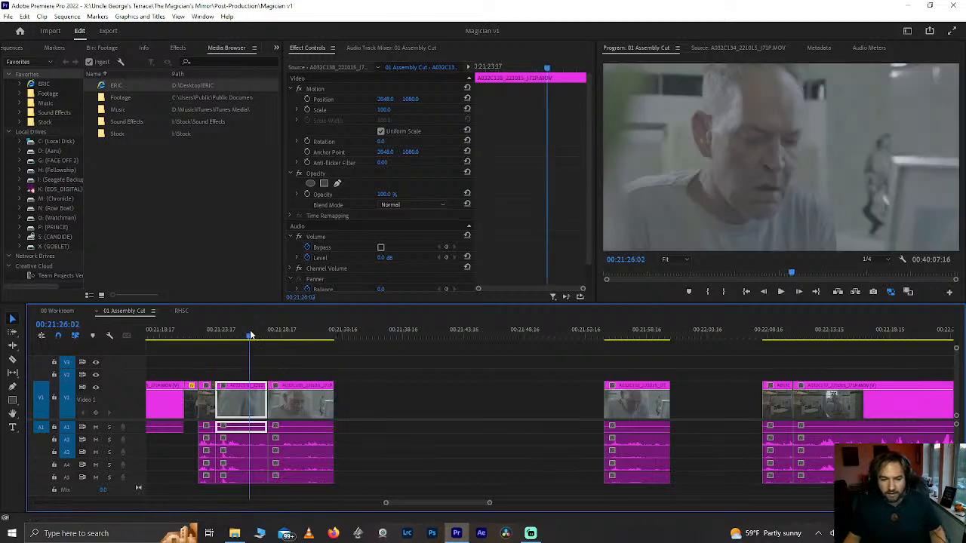
{"action": "key", "text": "space"}
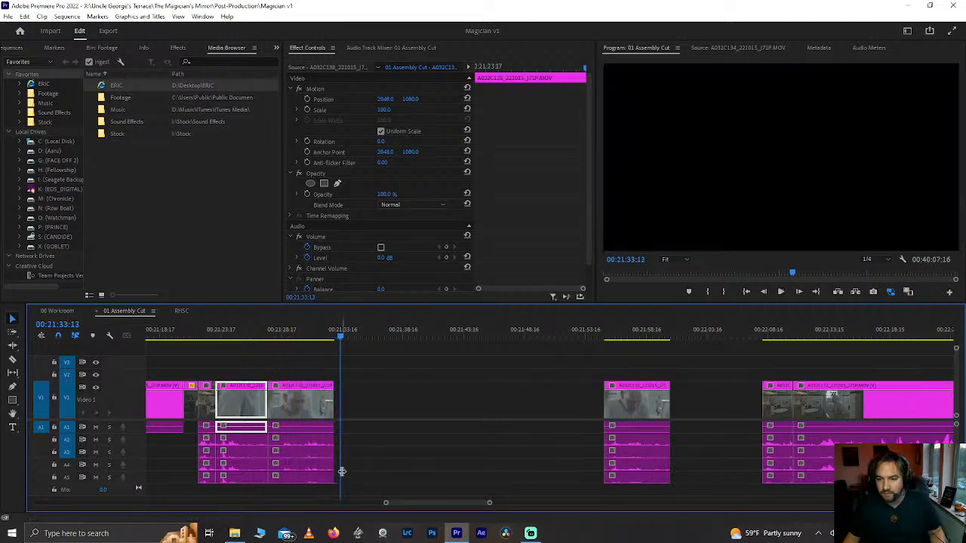
Step: Review the isolated close-up after the gap, split it at 00:21:56:04, and delete the video and A1 audio before the split
{"action": "left_click", "coordinate": [604, 330]}
{"action": "key", "text": "space"}
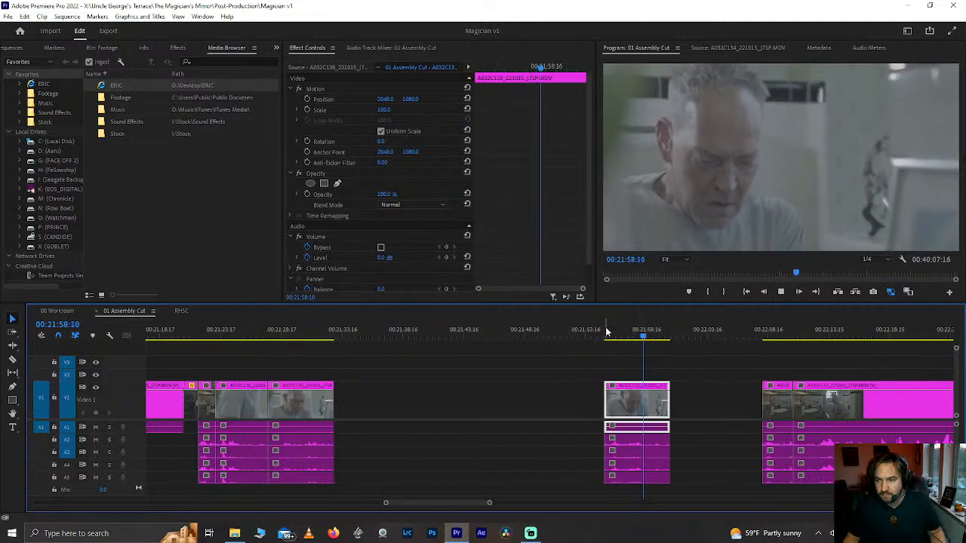
{"action": "left_click", "coordinate": [611, 332]}
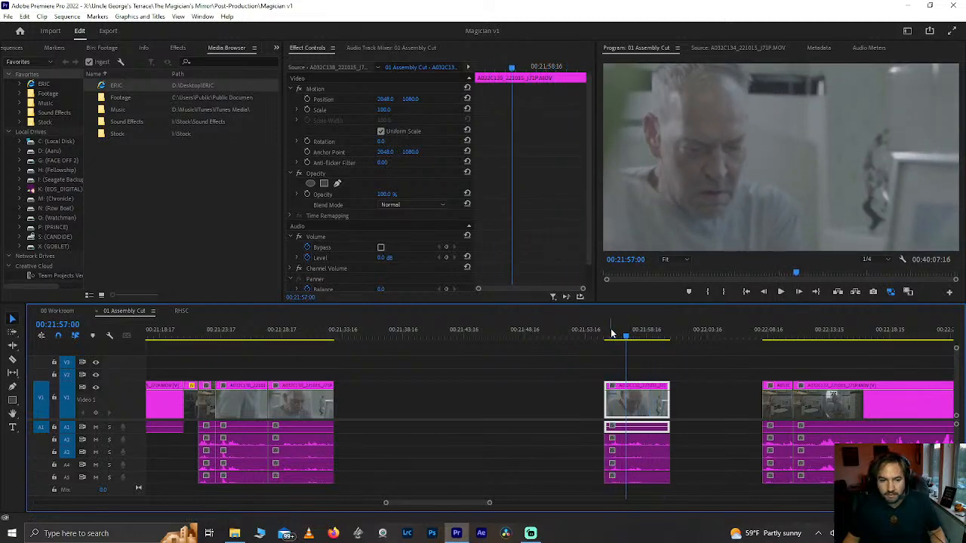
{"action": "left_click", "coordinate": [607, 332]}
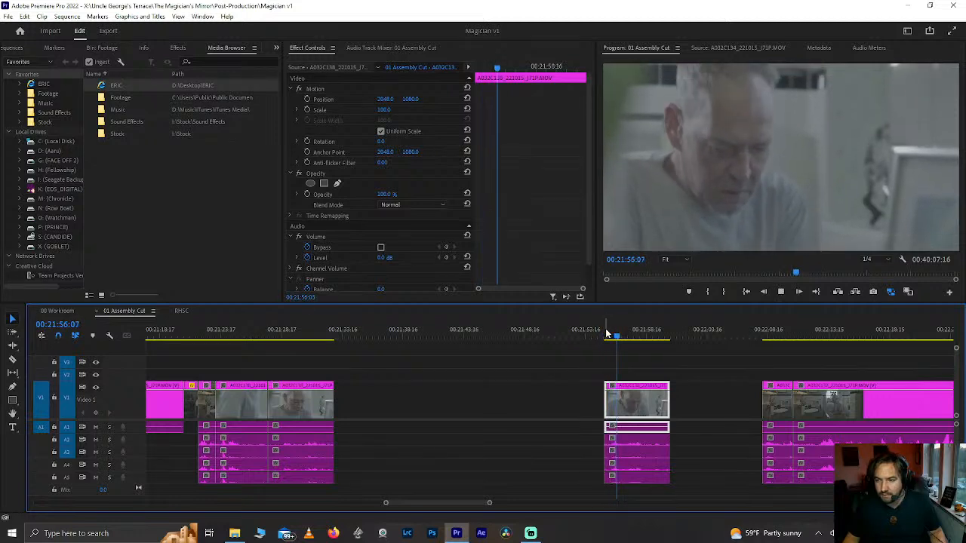
{"action": "left_click", "coordinate": [608, 333]}
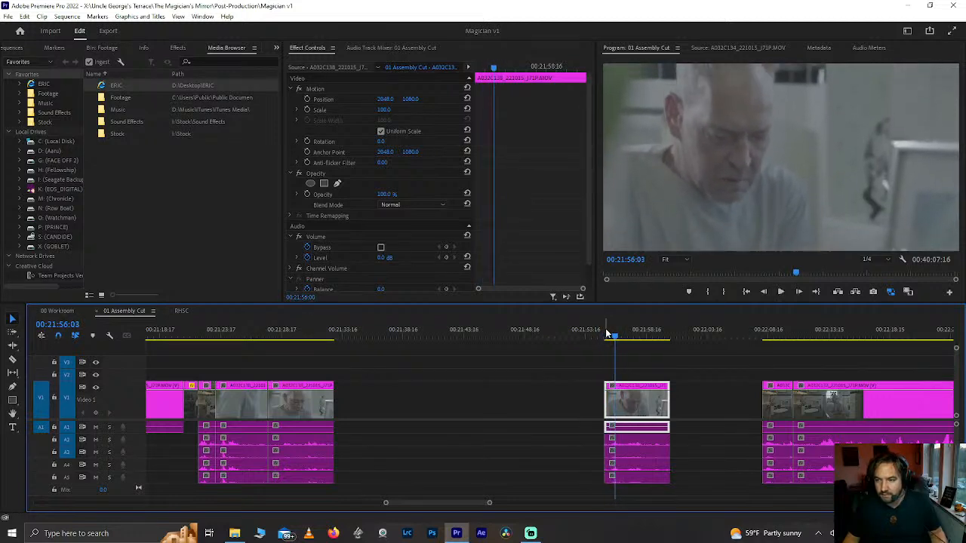
{"action": "left_click", "coordinate": [581, 392]}
{"action": "left_click_drag", "start_coordinate": [610, 450], "coordinate": [610, 451]}
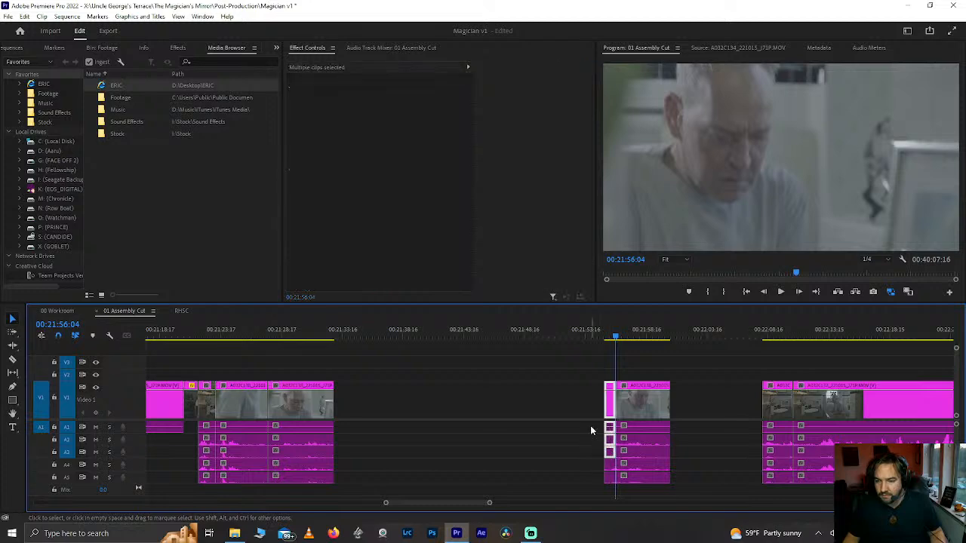
{"action": "left_click", "coordinate": [592, 428]}
{"action": "left_click", "coordinate": [611, 409]}
{"action": "key", "text": "Delete"}
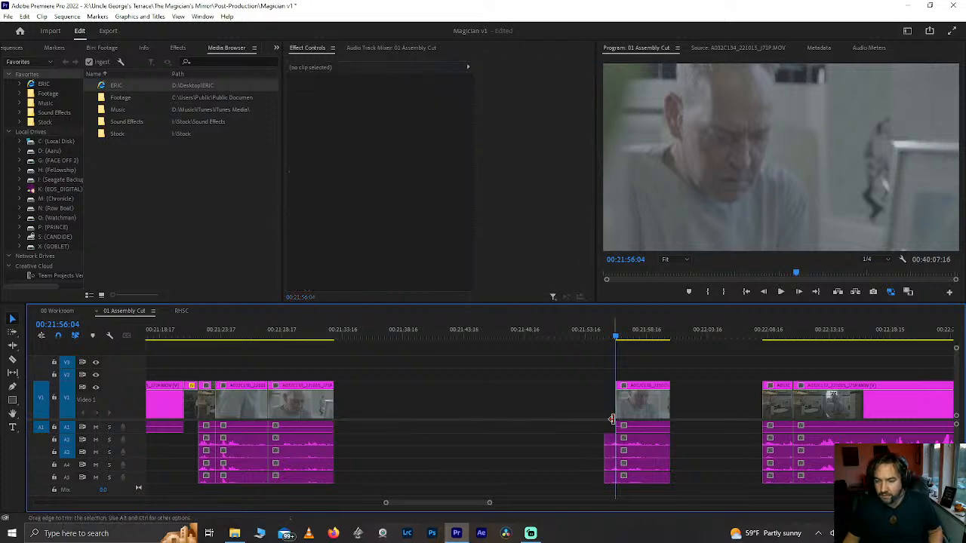
Step: Cut the short V2 insert near 00:24:28, together with its linked audio, out of its place in the sequence
{"action": "scroll", "coordinate": [612, 419], "scroll_direction": "down", "scroll_amount": 3}
{"action": "scroll", "coordinate": [613, 418], "scroll_direction": "down", "scroll_amount": 5}
{"action": "scroll", "coordinate": [613, 419], "scroll_direction": "down", "scroll_amount": 4}
{"action": "scroll", "coordinate": [612, 419], "scroll_direction": "up", "scroll_amount": 5}
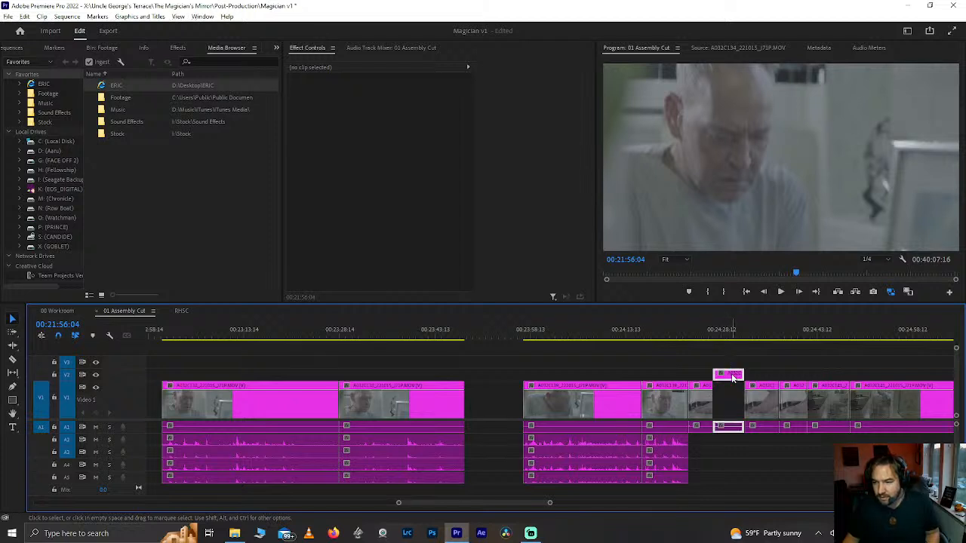
{"action": "left_click", "coordinate": [730, 381], "text": "alt"}
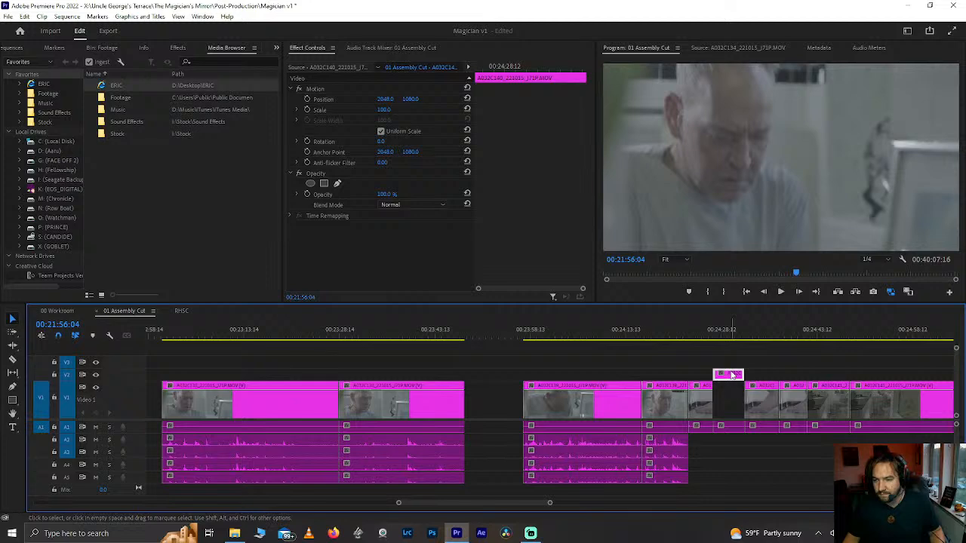
{"action": "left_click", "coordinate": [729, 361]}
{"action": "left_click", "coordinate": [728, 385]}
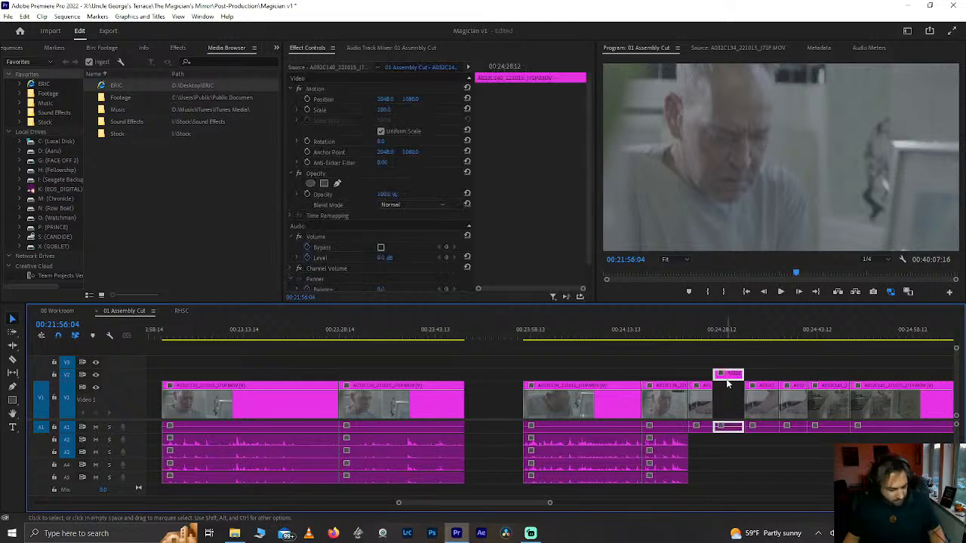
{"action": "key", "text": "Delete"}
Step: Paste the foot insert onto V1 after the leaning close-up and close the gap between the two clips
{"action": "scroll", "coordinate": [707, 413], "scroll_direction": "down", "scroll_amount": 3}
{"action": "scroll", "coordinate": [707, 414], "scroll_direction": "up", "scroll_amount": 3}
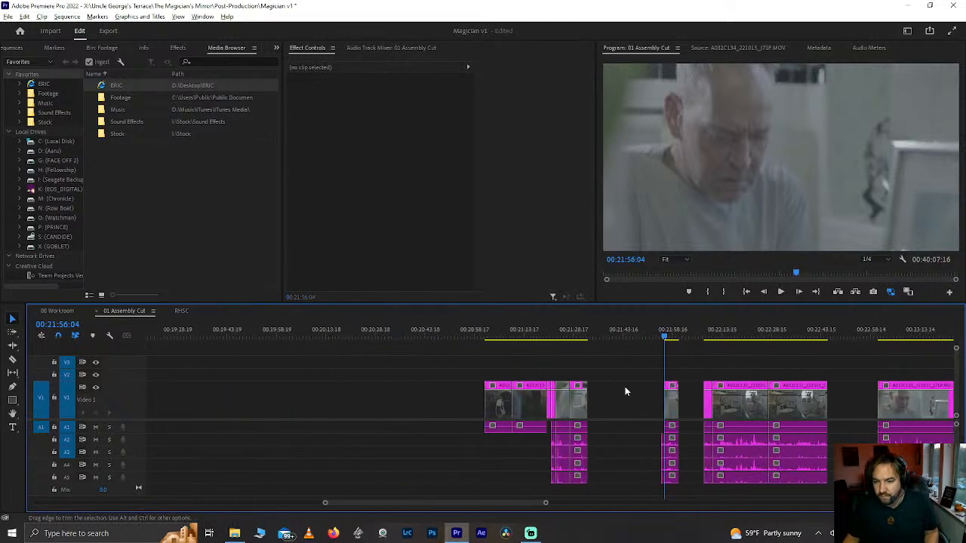
{"action": "scroll", "coordinate": [624, 386], "scroll_direction": "up", "scroll_amount": 2}
{"action": "left_click", "coordinate": [573, 336]}
{"action": "key", "text": "ctrl+v"}
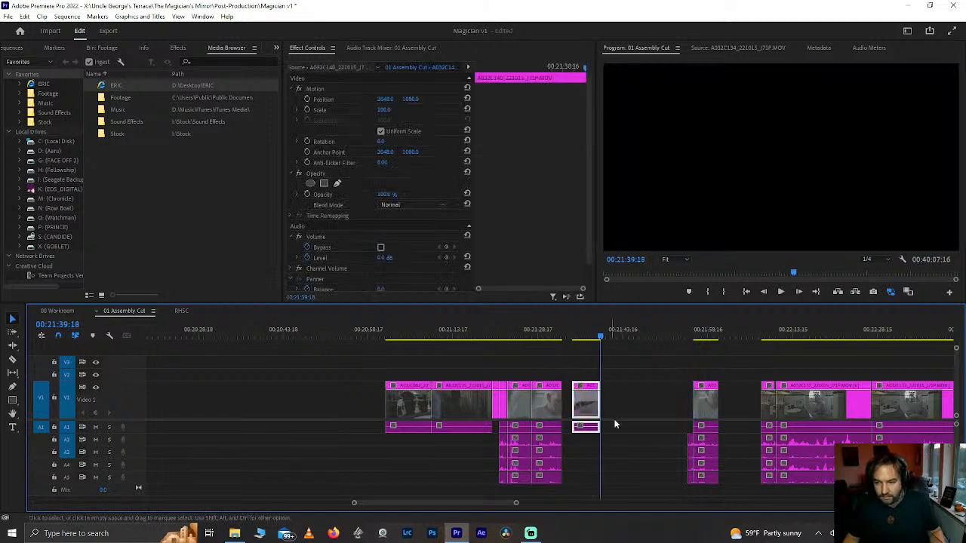
{"action": "left_click", "coordinate": [568, 413]}
{"action": "key", "text": "Delete"}
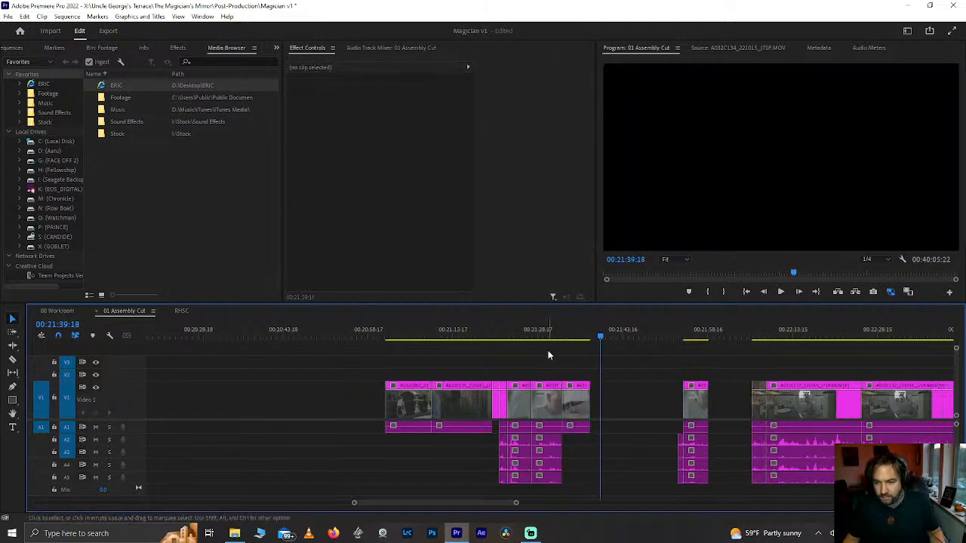
Step: Play the leaning close-up into the foot insert and remove the insert's A1 audio while keeping its video
{"action": "left_click", "coordinate": [552, 337]}
{"action": "key", "text": "space"}
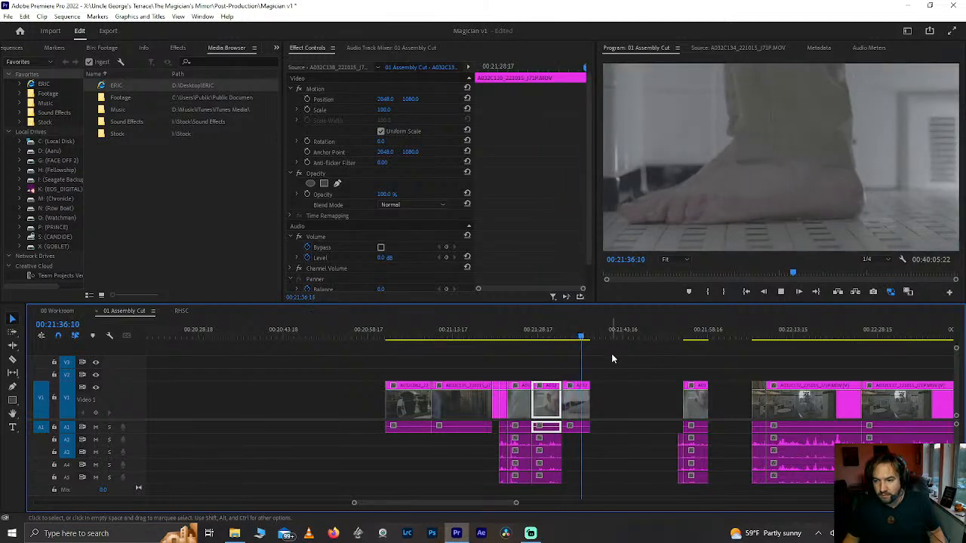
{"action": "left_click", "coordinate": [576, 427]}
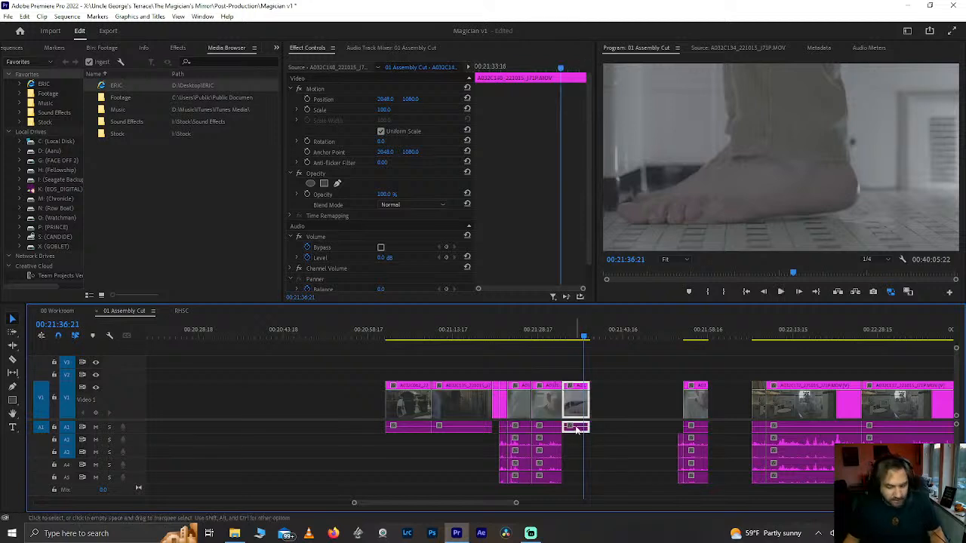
{"action": "key", "text": "Delete"}
{"action": "key", "text": "ctrl+z"}
{"action": "left_click", "coordinate": [574, 428]}
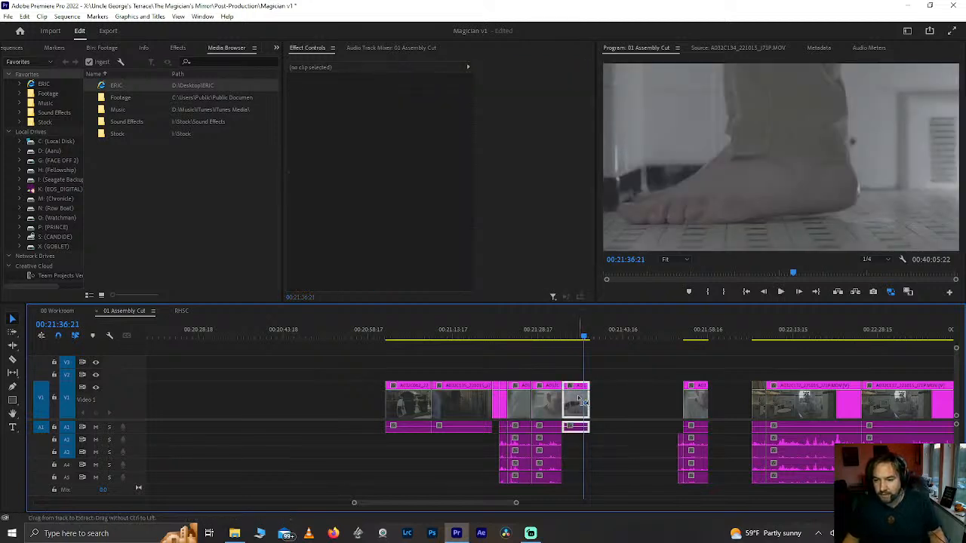
Step: Close the gap between the foot insert and the next close-up, and play through the joined clips
{"action": "left_click", "coordinate": [621, 410]}
{"action": "key", "text": "Delete"}
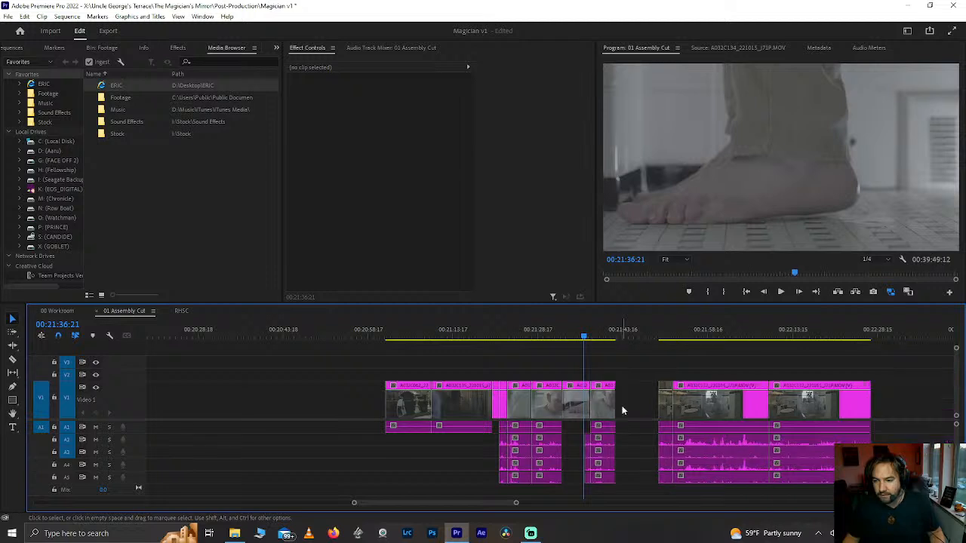
{"action": "left_click", "coordinate": [554, 332]}
{"action": "key", "text": "equal"}
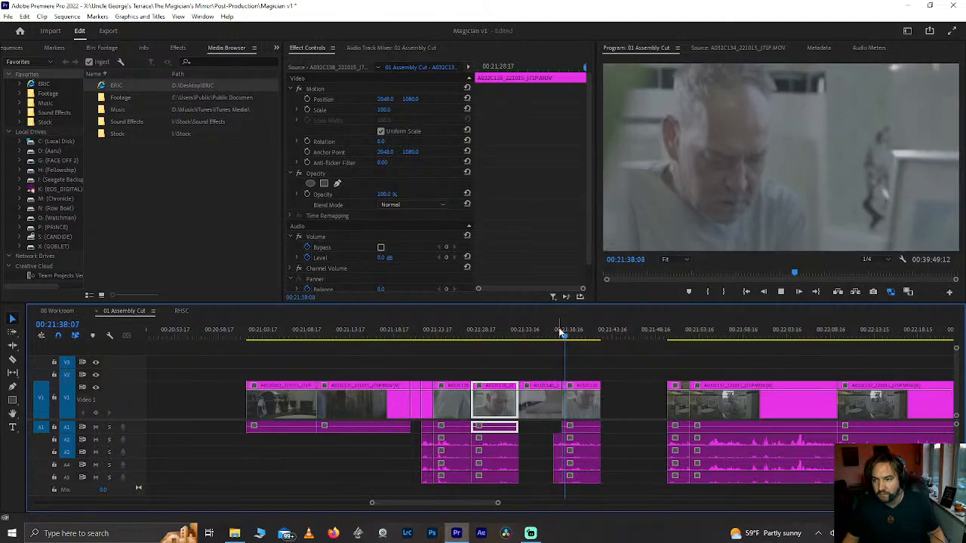
Step: Scrub back through the leaning close-up before the foot insert to 00:21:29:08 and save the project
{"action": "left_click", "coordinate": [516, 334]}
{"action": "left_click_drag", "start_coordinate": [516, 334], "coordinate": [504, 335]}
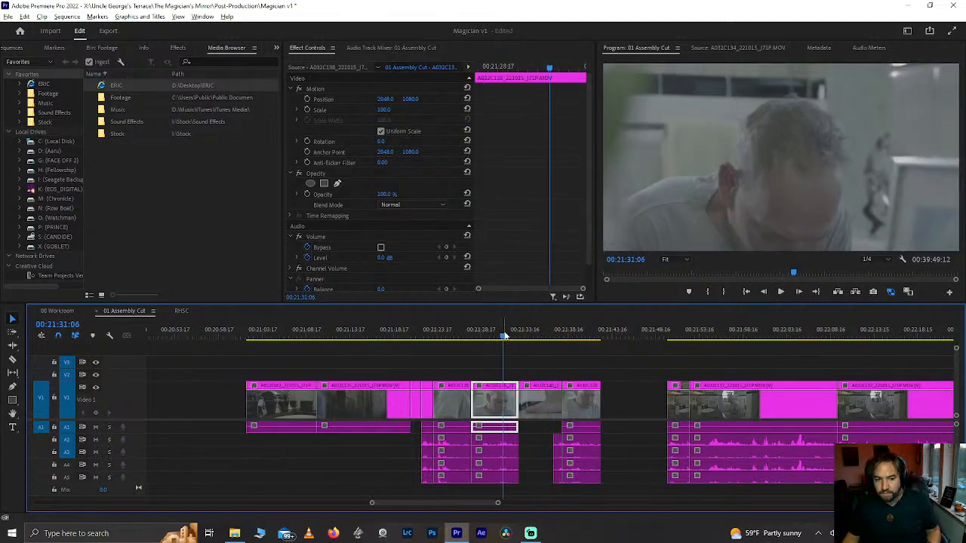
{"action": "key", "text": "equal"}
{"action": "key", "text": "ctrl+s"}
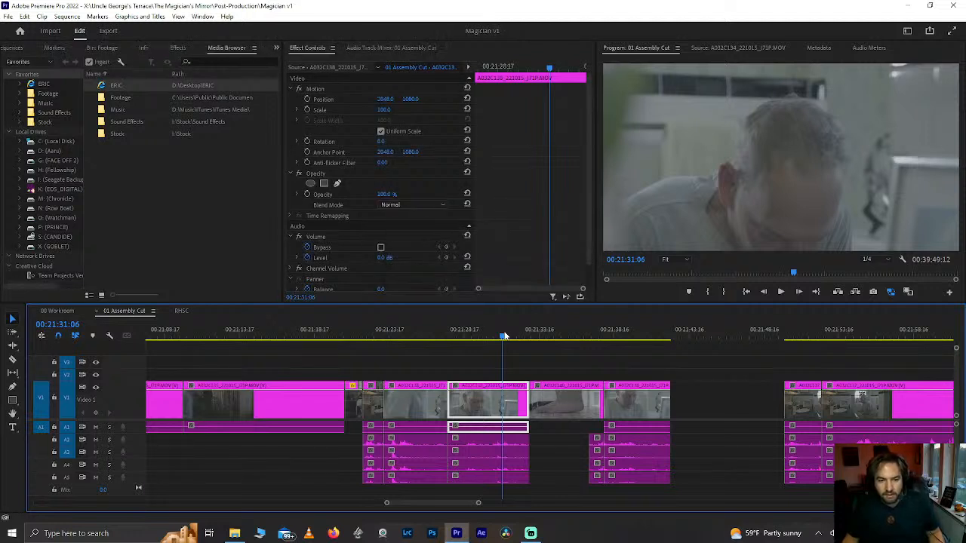
{"action": "left_click_drag", "start_coordinate": [505, 335], "coordinate": [475, 341]}
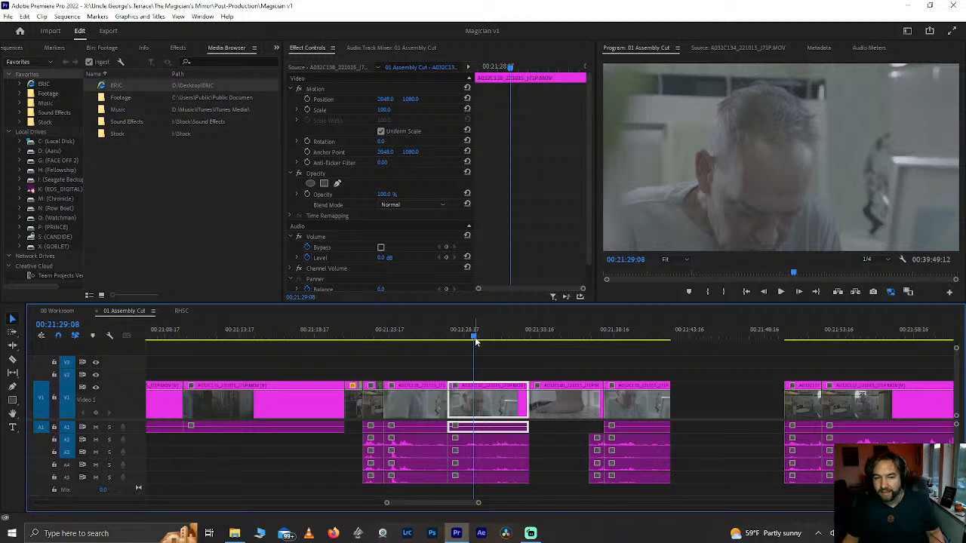
Step: Play the leaning close-up, the foot insert and the following close-up again to check the flow, and save the project
{"action": "key", "text": "space"}
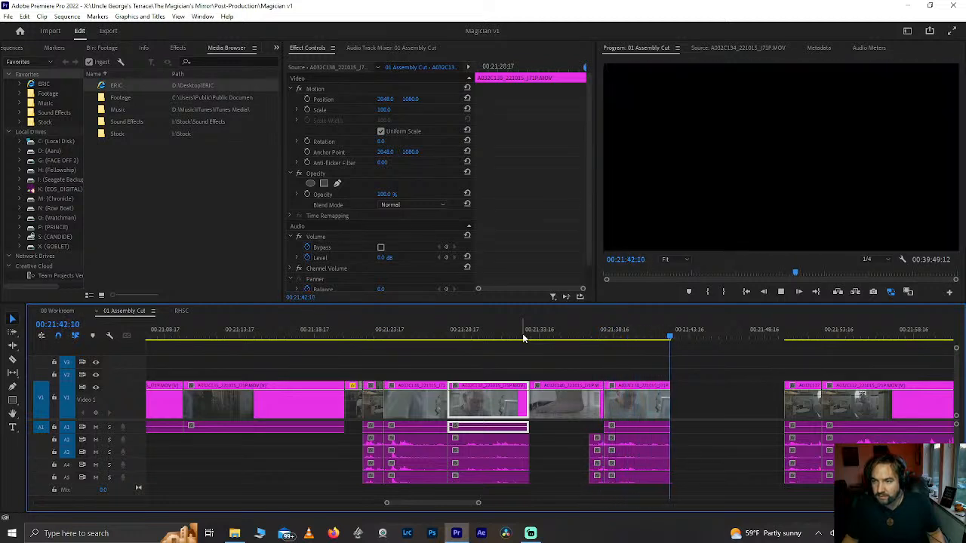
{"action": "left_click_drag", "start_coordinate": [498, 334], "coordinate": [406, 332]}
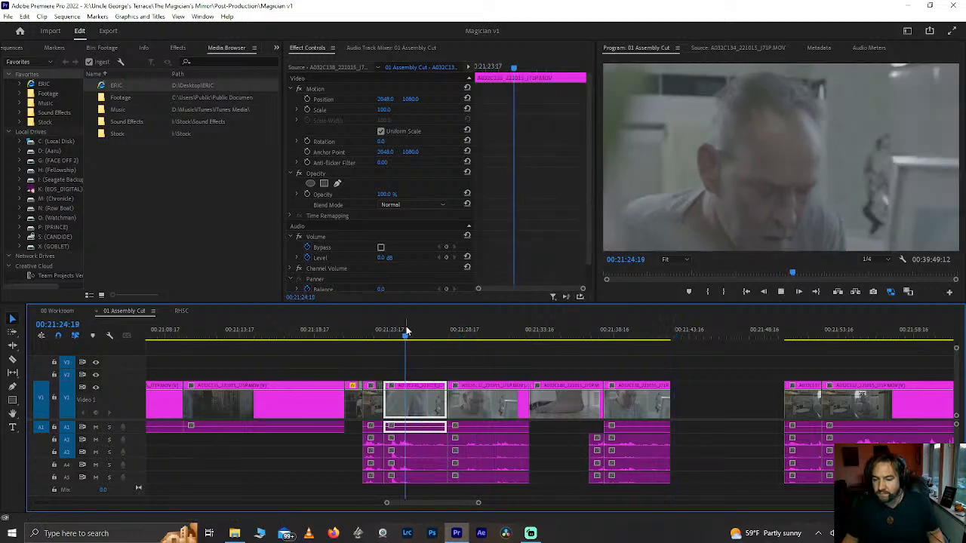
{"action": "key", "text": "space"}
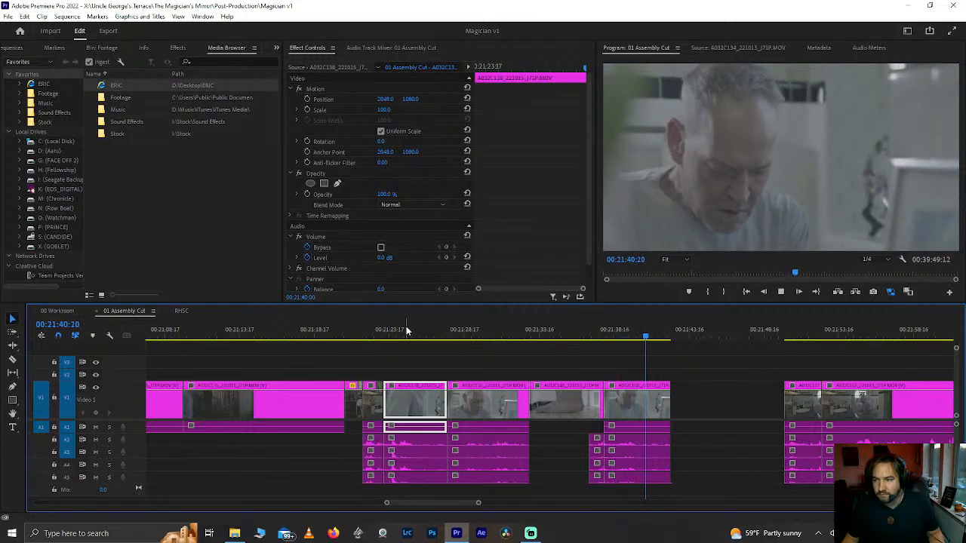
{"action": "left_click", "coordinate": [557, 333]}
{"action": "key", "text": "ctrl+s"}
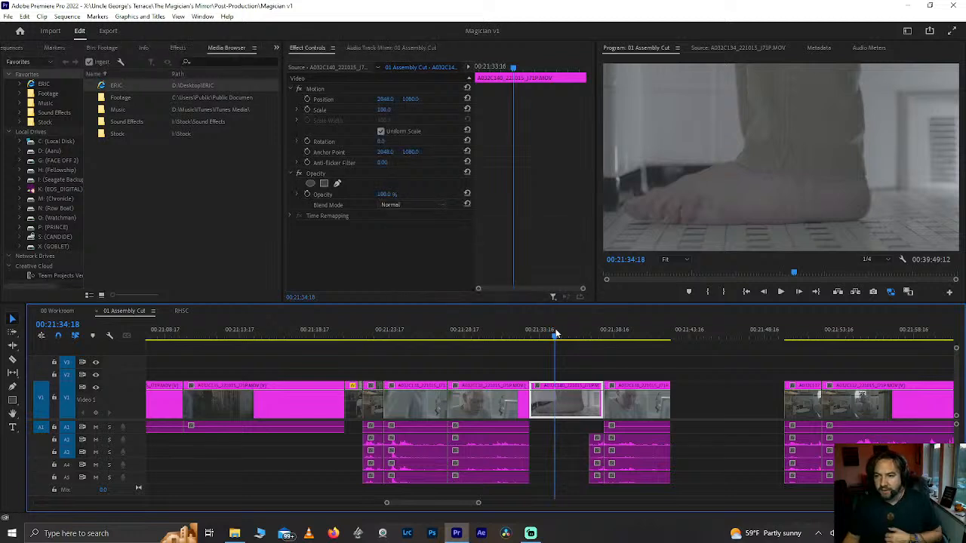
{"action": "key", "text": "space"}
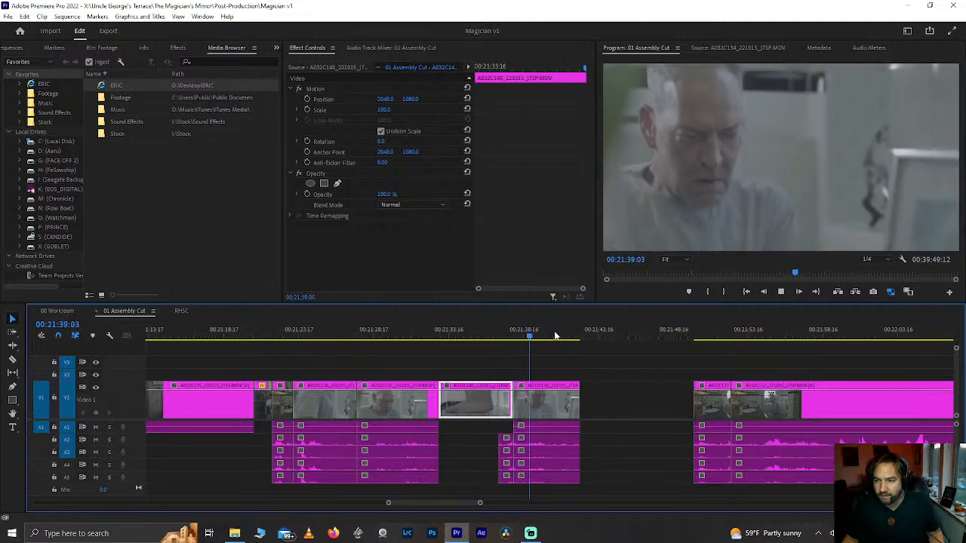
{"action": "scroll", "coordinate": [556, 336], "scroll_direction": "down", "scroll_amount": 7}
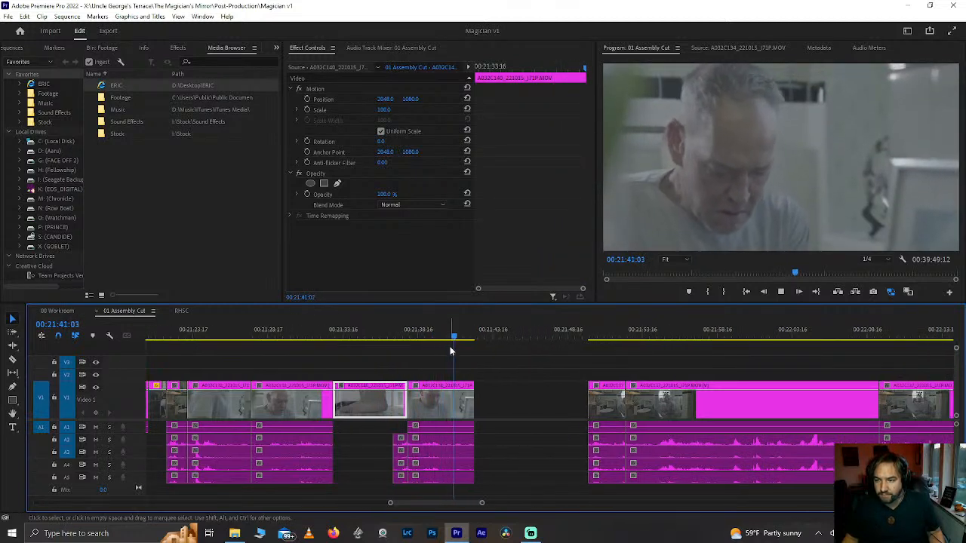
{"action": "key", "text": "space"}
Step: Select the group of wide bathroom clips after the gap and move it later on the timeline, toward the next close-ups
{"action": "left_click", "coordinate": [454, 408]}
{"action": "scroll", "coordinate": [455, 408], "scroll_direction": "down", "scroll_amount": 4}
{"action": "scroll", "coordinate": [455, 409], "scroll_direction": "down", "scroll_amount": 7}
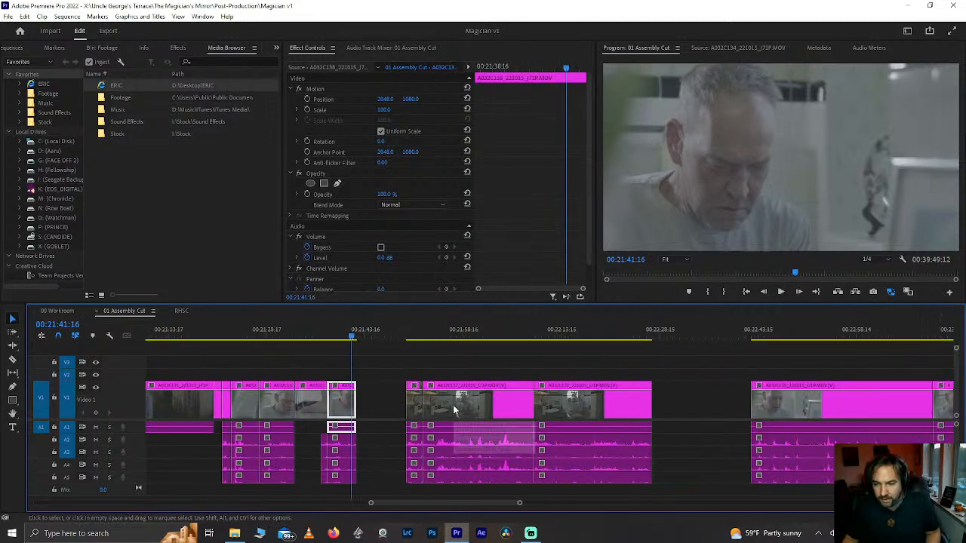
{"action": "left_click_drag", "start_coordinate": [379, 371], "coordinate": [650, 461]}
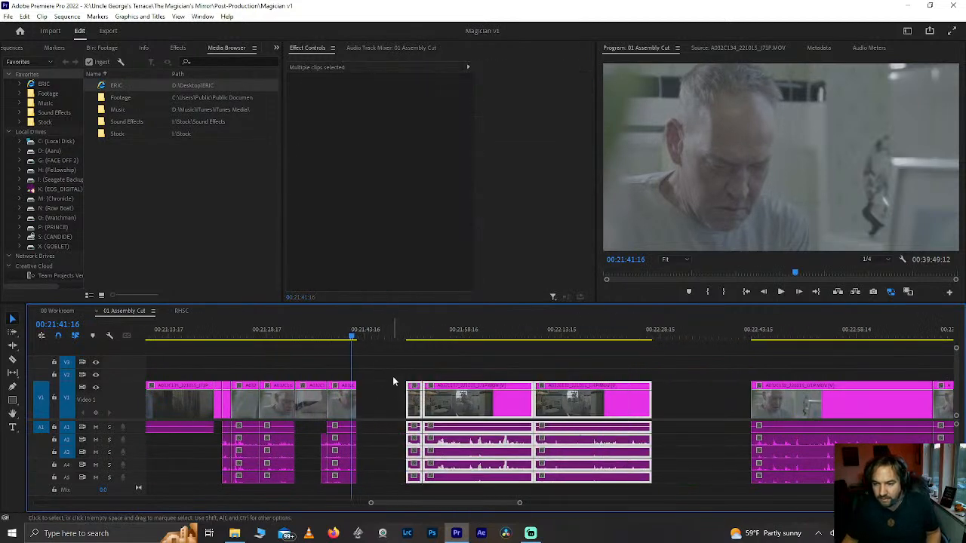
{"action": "left_click_drag", "start_coordinate": [484, 407], "coordinate": [541, 403]}
{"action": "key", "text": "minus"}
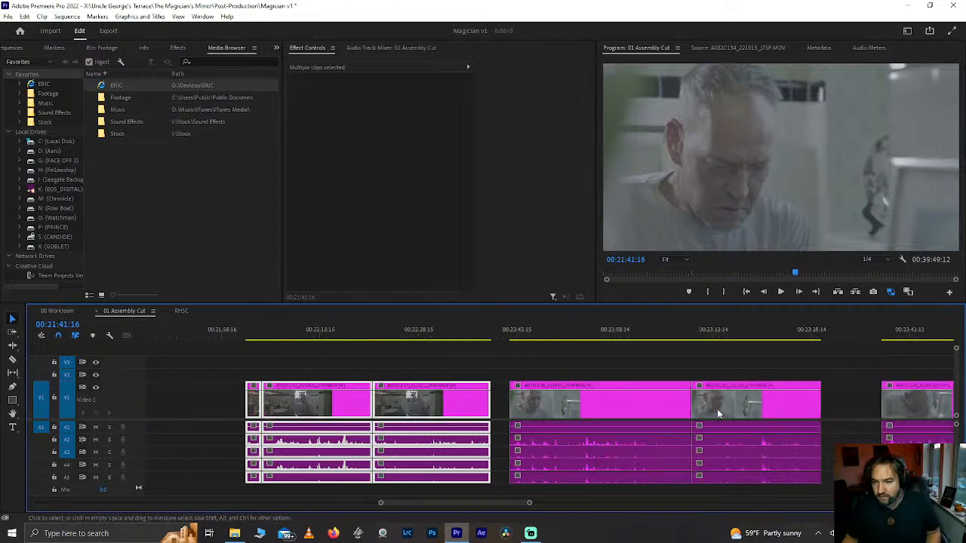
Step: Play the unused foot insert clips further along the sequence from 00:24:15:05 to compare the foot movements
{"action": "left_click_drag", "start_coordinate": [609, 370], "coordinate": [731, 470]}
{"action": "scroll", "coordinate": [731, 473], "scroll_direction": "down", "scroll_amount": 3}
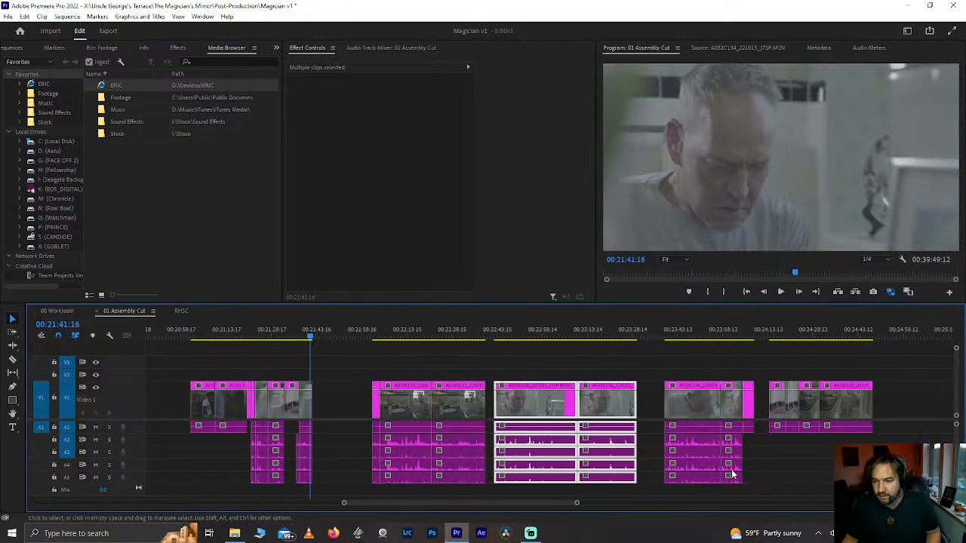
{"action": "left_click", "coordinate": [698, 330]}
{"action": "key", "text": "equal"}
{"action": "key", "text": "equal"}
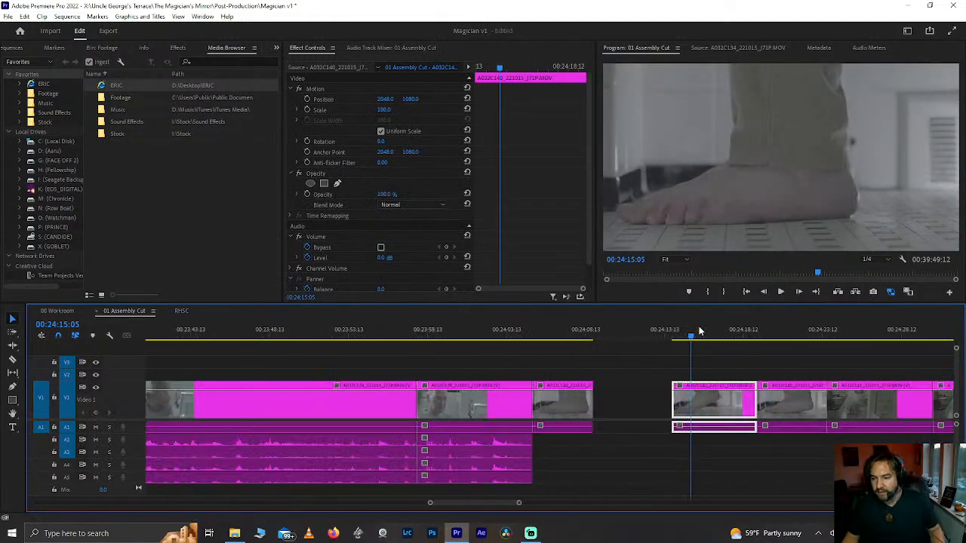
{"action": "key", "text": "space"}
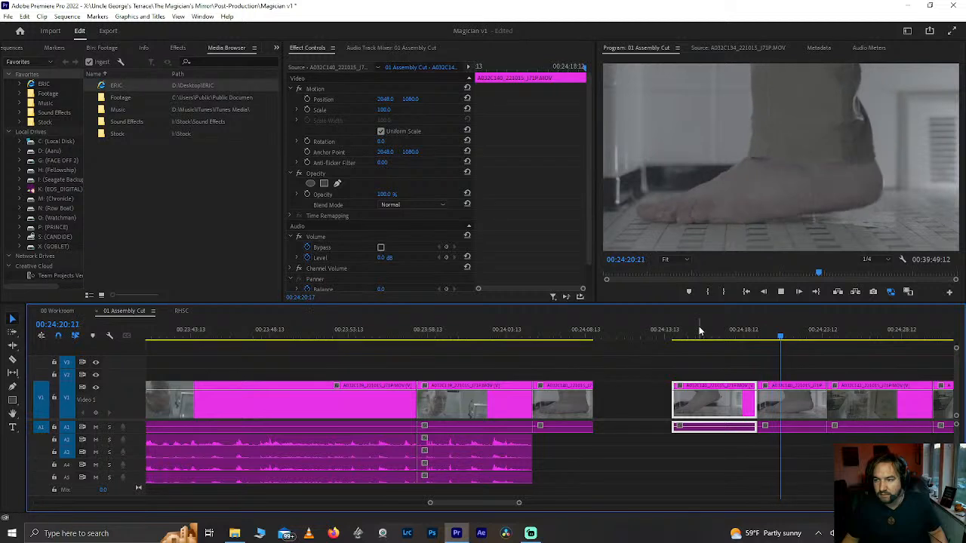
{"action": "key", "text": "space"}
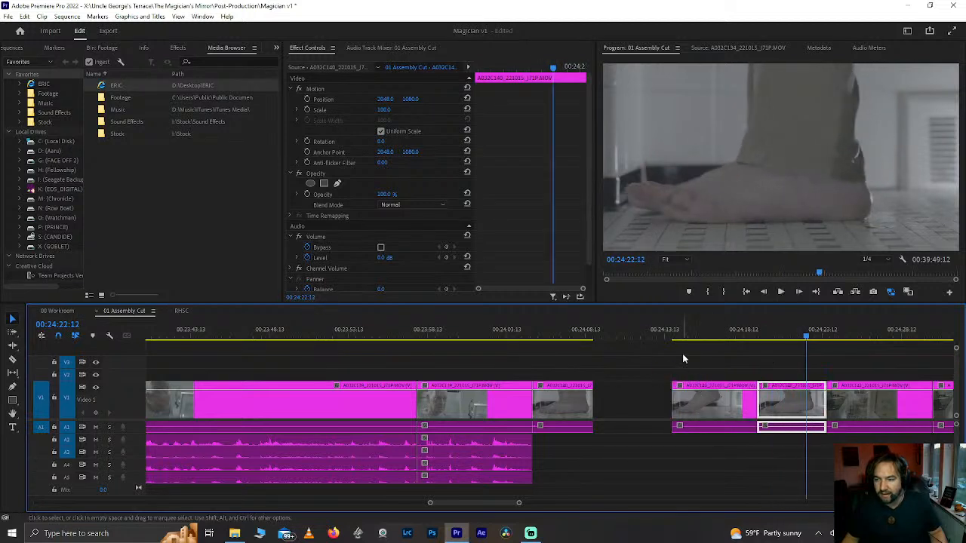
{"action": "left_click_drag", "start_coordinate": [682, 354], "coordinate": [705, 421]}
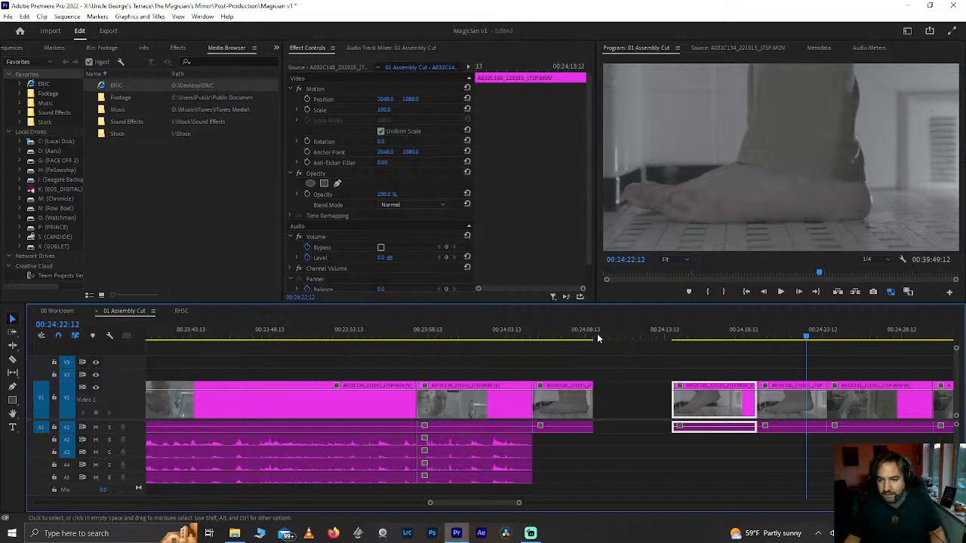
{"action": "left_click", "coordinate": [553, 335]}
{"action": "scroll", "coordinate": [552, 338], "scroll_direction": "up", "scroll_amount": 10}
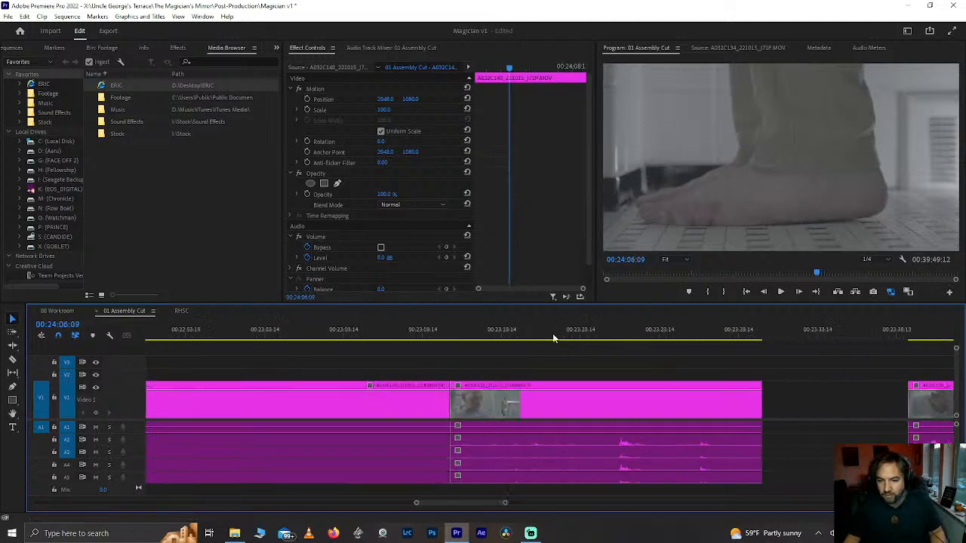
{"action": "scroll", "coordinate": [552, 338], "scroll_direction": "up", "scroll_amount": 15}
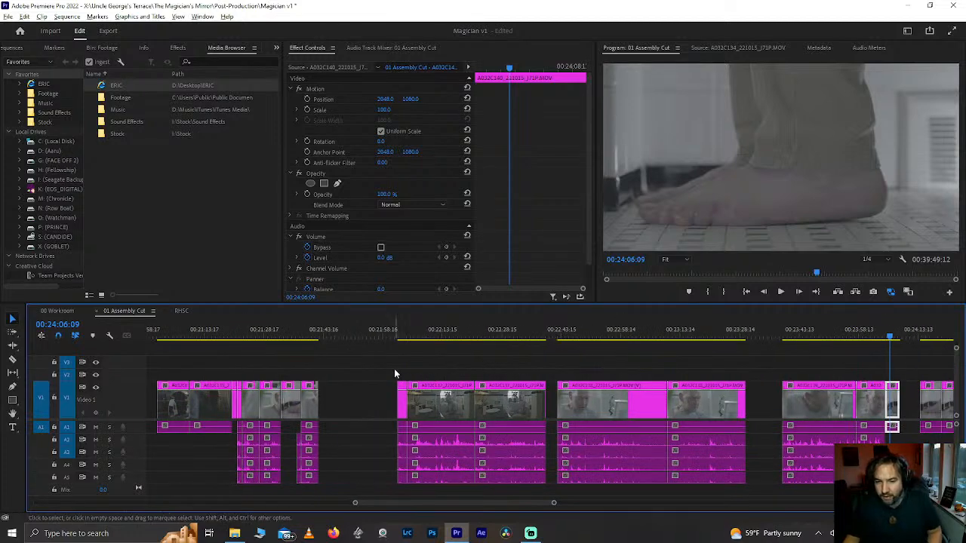
Step: Shift all clips after the last finished close-up about 28 seconds later to widen the gap
{"action": "left_click", "coordinate": [366, 399]}
{"action": "key", "text": "a"}
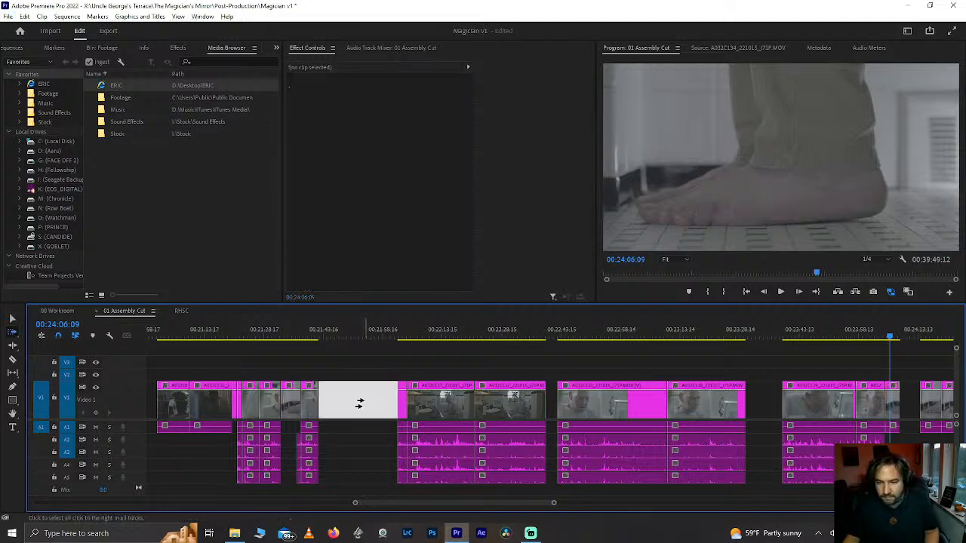
{"action": "left_click_drag", "start_coordinate": [361, 402], "coordinate": [469, 405]}
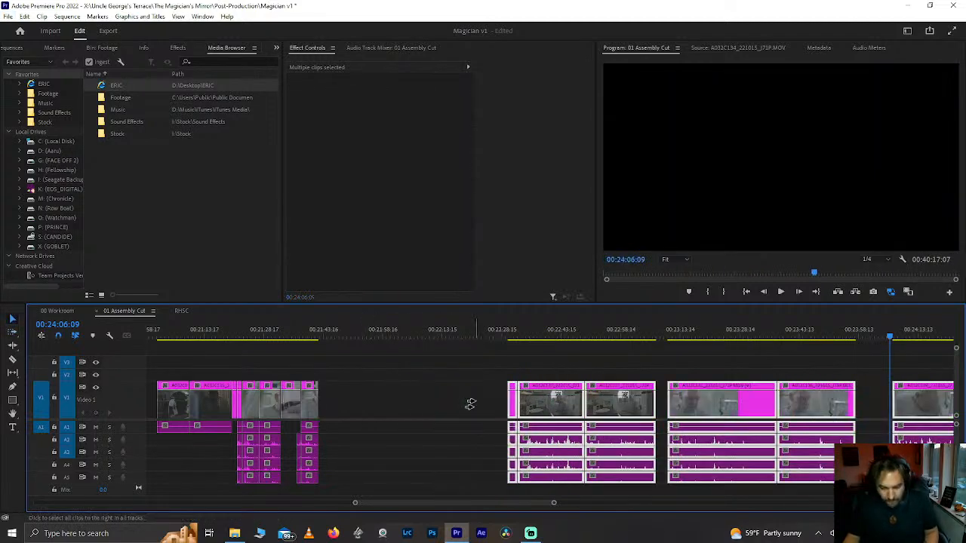
{"action": "key", "text": "v"}
{"action": "left_click", "coordinate": [460, 392]}
{"action": "left_click", "coordinate": [565, 326]}
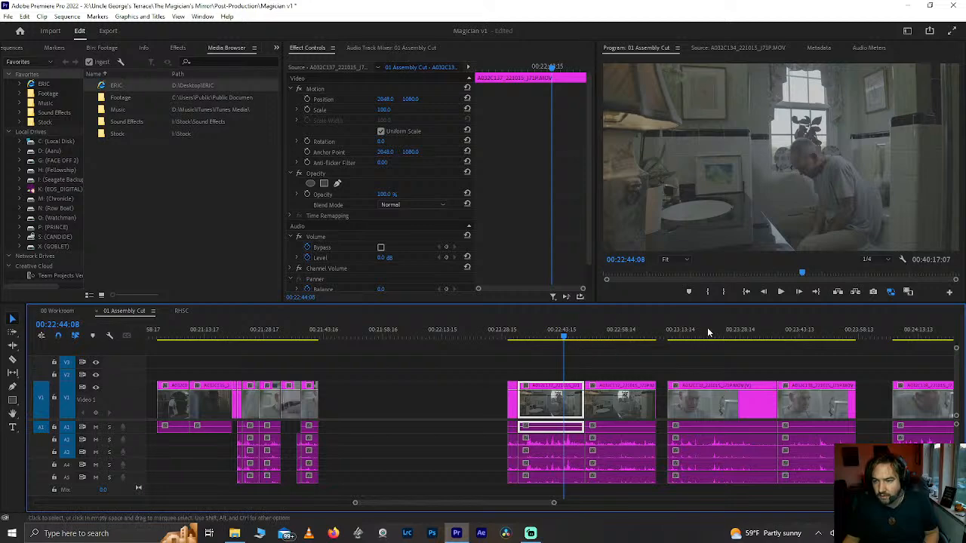
Step: Move the two long close-up clips into the gap, directly after the short close-up and before the wide bathroom clips
{"action": "left_click_drag", "start_coordinate": [699, 356], "coordinate": [814, 453]}
{"action": "scroll", "coordinate": [790, 451], "scroll_direction": "down", "scroll_amount": 1}
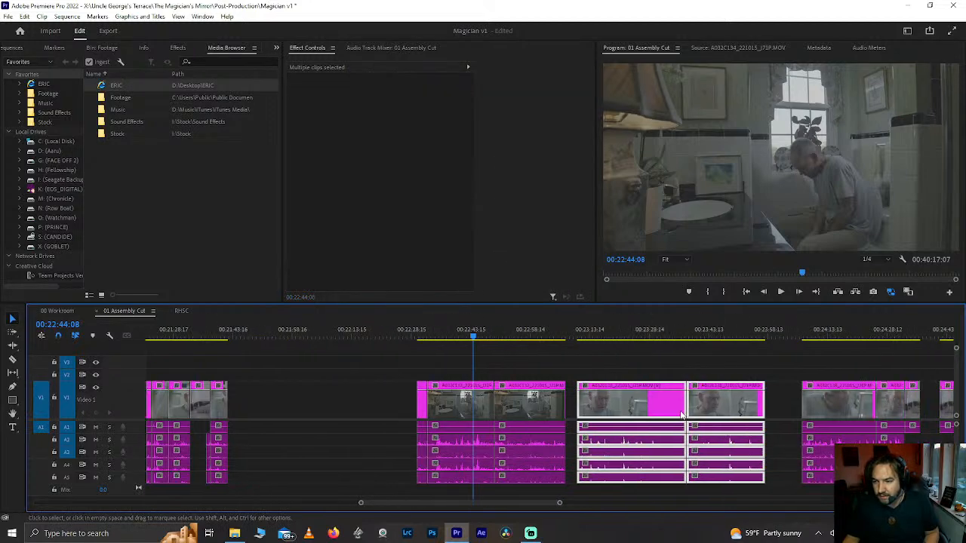
{"action": "left_click_drag", "start_coordinate": [681, 415], "coordinate": [293, 427]}
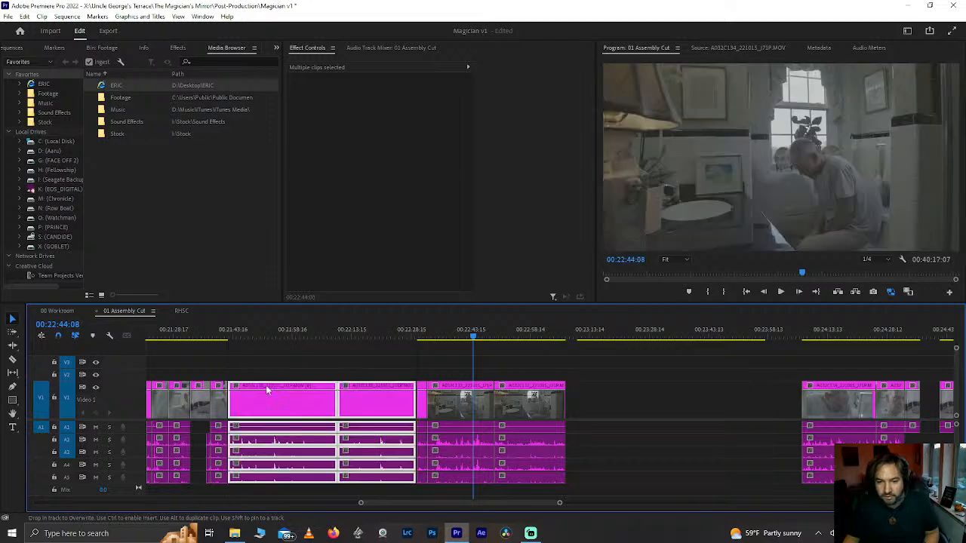
Step: Play from 00:21:41:03 through the two repositioned close-ups, stopping near the end of the second one
{"action": "left_click", "coordinate": [224, 332]}
{"action": "scroll", "coordinate": [224, 332], "scroll_direction": "up", "scroll_amount": 3}
{"action": "scroll", "coordinate": [223, 334], "scroll_direction": "up", "scroll_amount": 3}
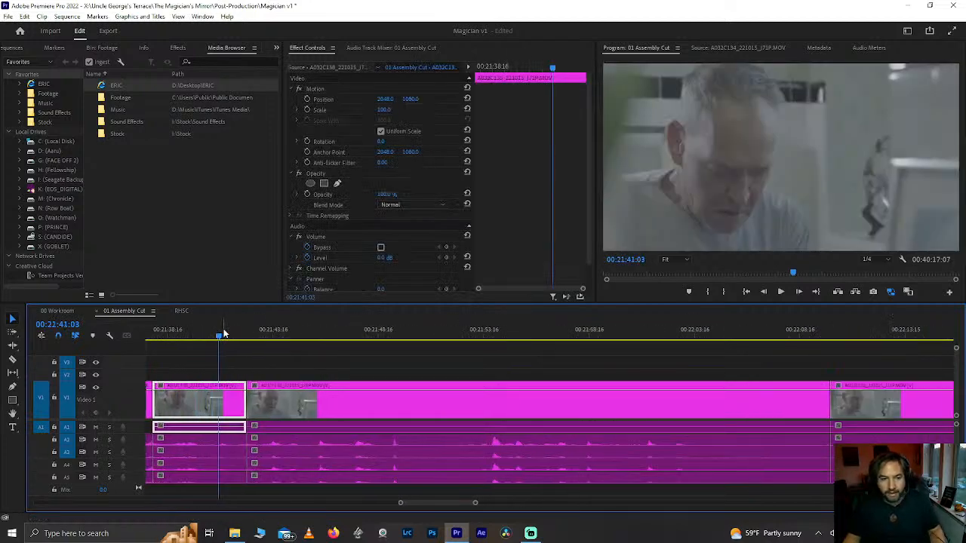
{"action": "key", "text": "space"}
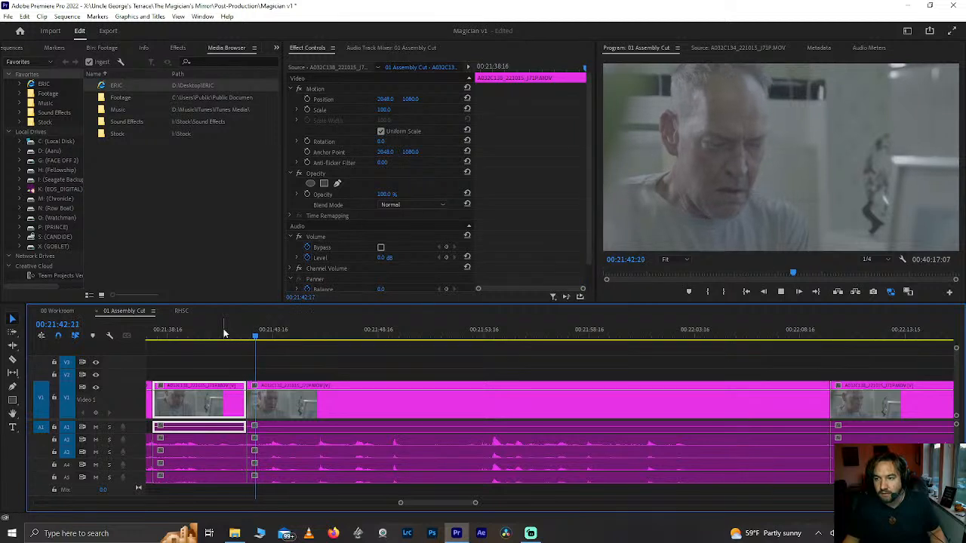
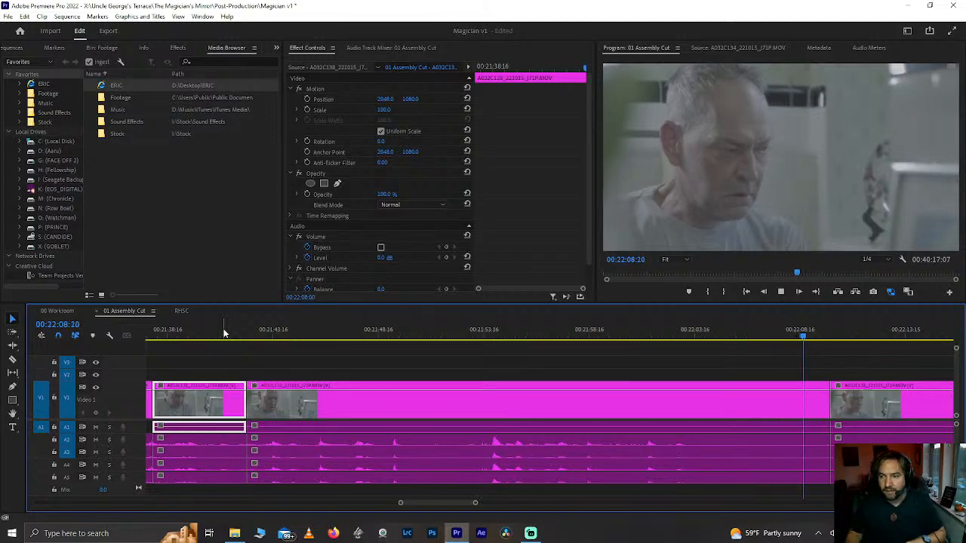
{"action": "scroll", "coordinate": [340, 347], "scroll_direction": "down", "scroll_amount": 8}
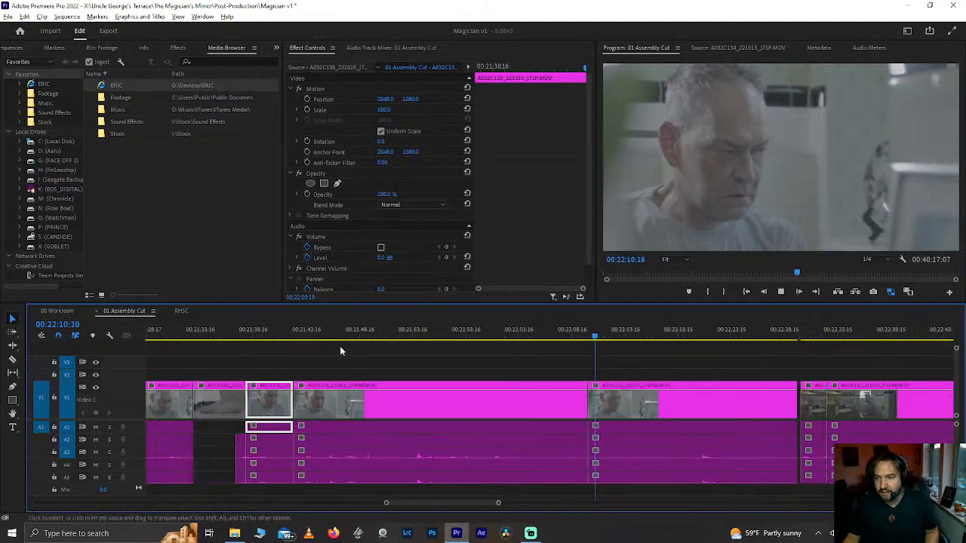
{"action": "scroll", "coordinate": [459, 445], "scroll_direction": "up", "scroll_amount": 3}
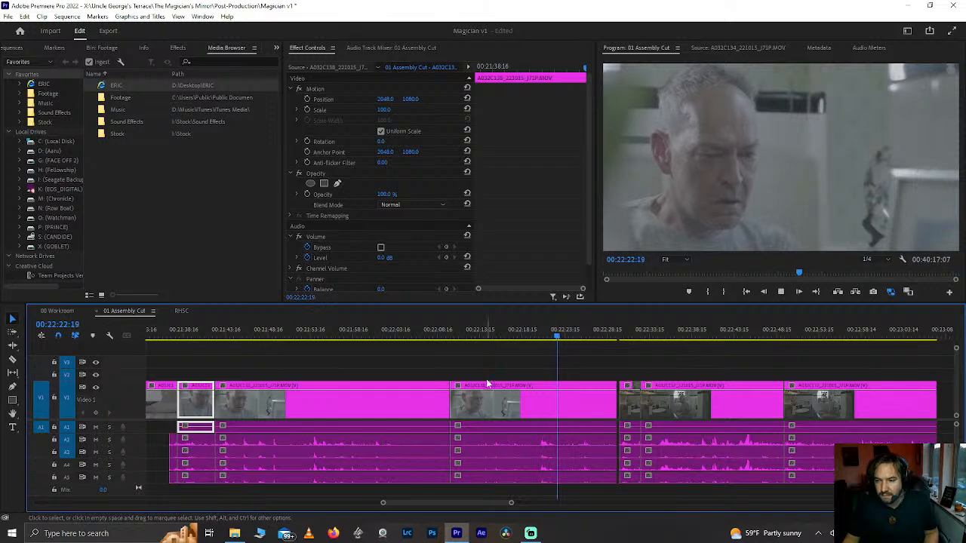
{"action": "key", "text": "="}
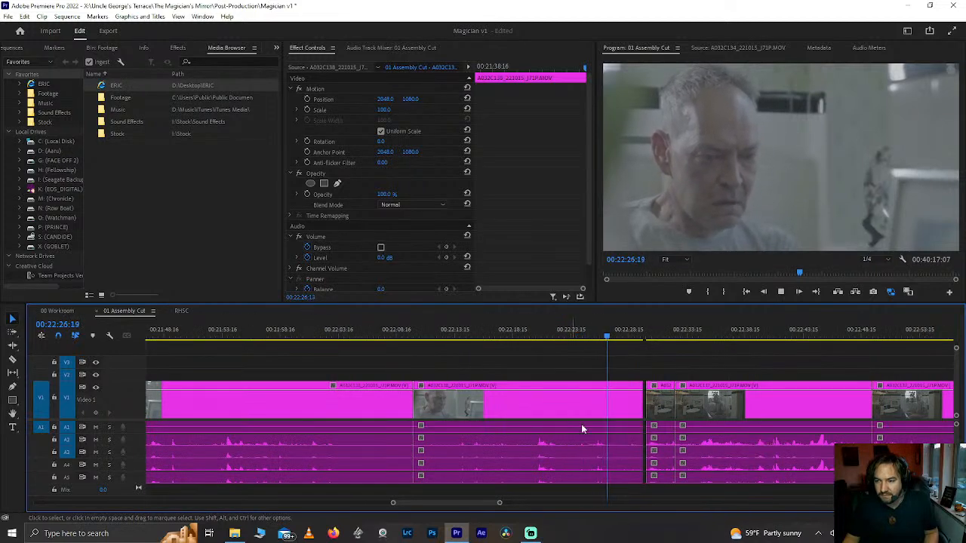
{"action": "key", "text": "minus"}
{"action": "key", "text": "space"}
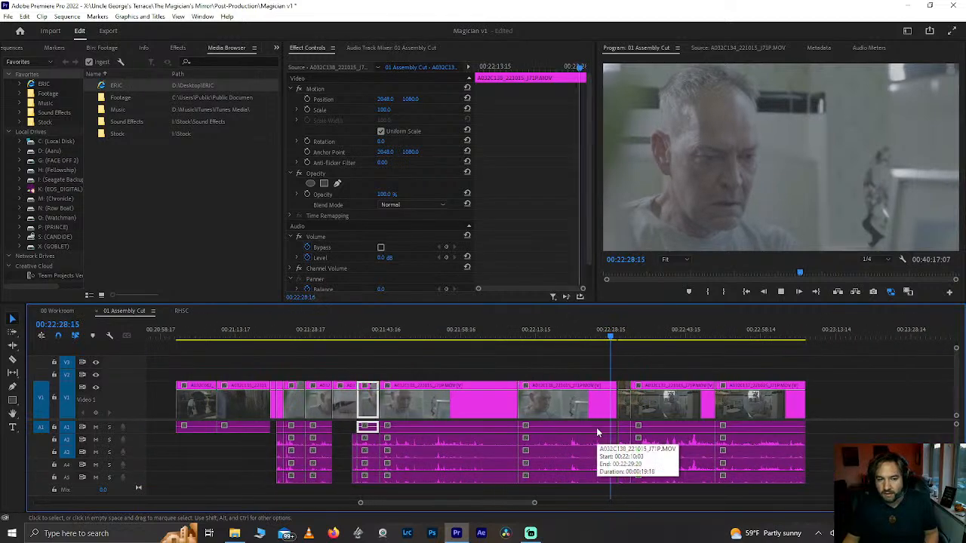
Step: Select the wide bathroom clips and move them much later to leave an open gap after the long close-ups
{"action": "left_click_drag", "start_coordinate": [625, 323], "coordinate": [805, 479]}
{"action": "left_click_drag", "start_coordinate": [685, 412], "coordinate": [793, 404]}
{"action": "key", "text": "minus"}
{"action": "scroll", "coordinate": [643, 417], "scroll_direction": "down", "scroll_amount": 3}
{"action": "left_click_drag", "start_coordinate": [667, 401], "coordinate": [754, 403]}
{"action": "scroll", "coordinate": [804, 409], "scroll_direction": "down", "scroll_amount": 3}
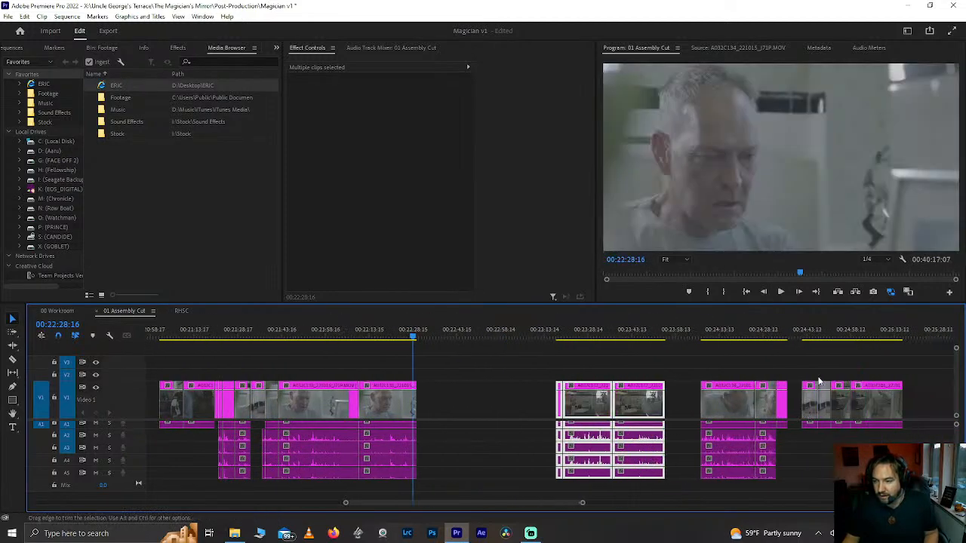
Step: Cut the second foot insert from the later group and paste it in the open gap shortly after the long close-ups
{"action": "scroll", "coordinate": [820, 367], "scroll_direction": "up", "scroll_amount": 4}
{"action": "scroll", "coordinate": [811, 370], "scroll_direction": "down", "scroll_amount": 4}
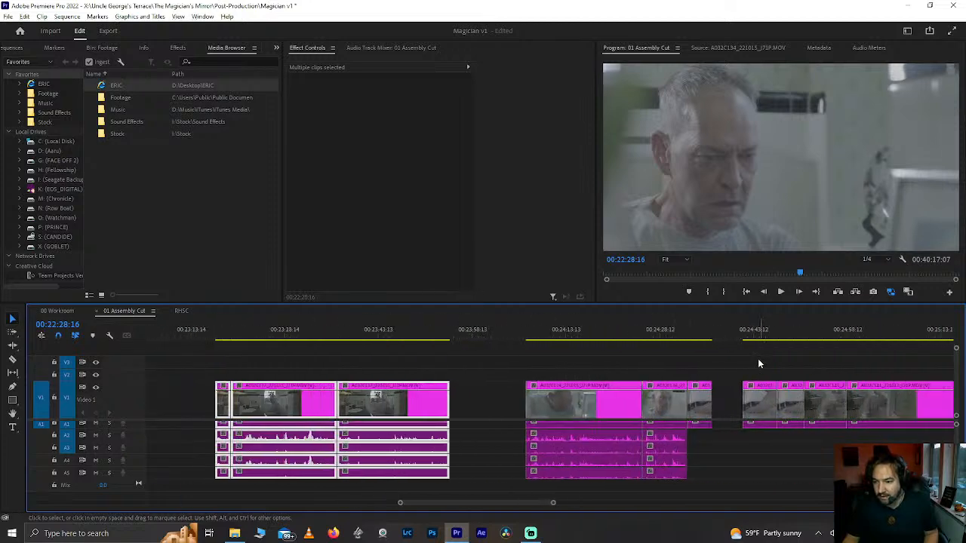
{"action": "left_click", "coordinate": [774, 338]}
{"action": "key", "text": "space"}
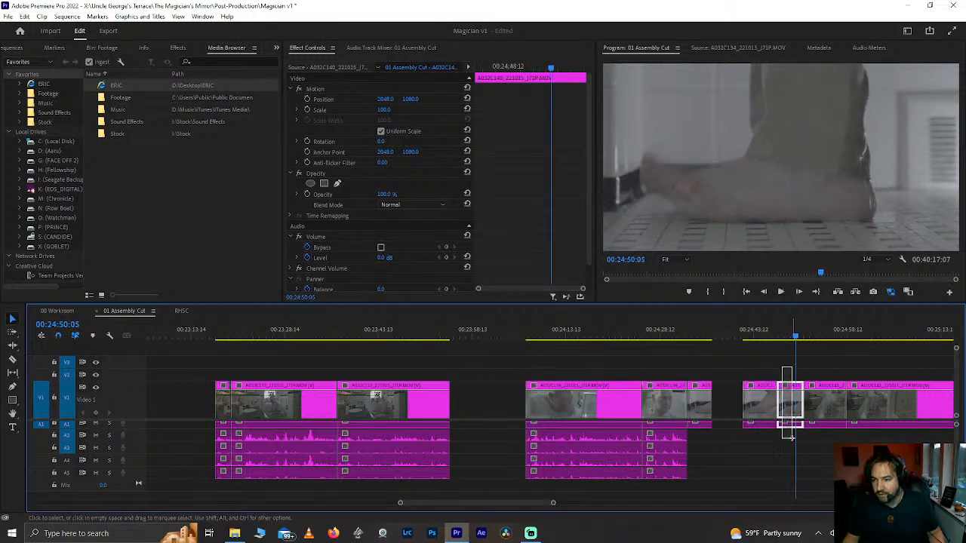
{"action": "key", "text": "Delete"}
{"action": "scroll", "coordinate": [770, 417], "scroll_direction": "up", "scroll_amount": 8}
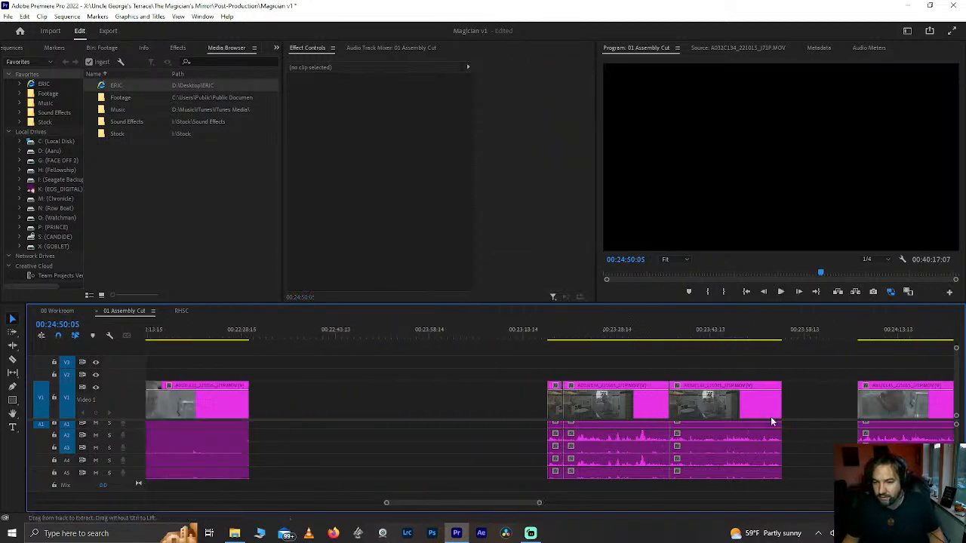
{"action": "left_click", "coordinate": [533, 338]}
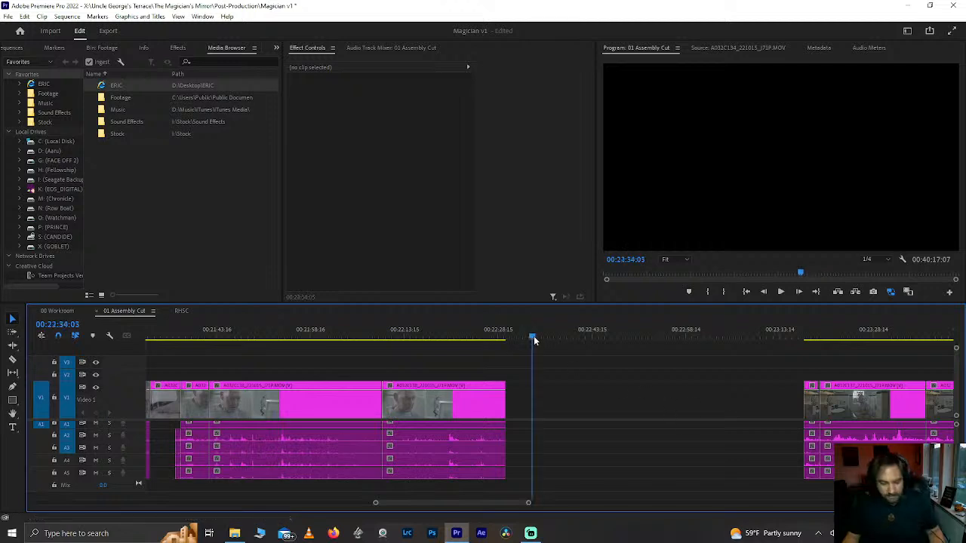
{"action": "key", "text": "ctrl+v"}
Step: Play from the short close-up at about 00:21:39 into the first long close-up, stopping at about 00:22:02
{"action": "left_click", "coordinate": [246, 338]}
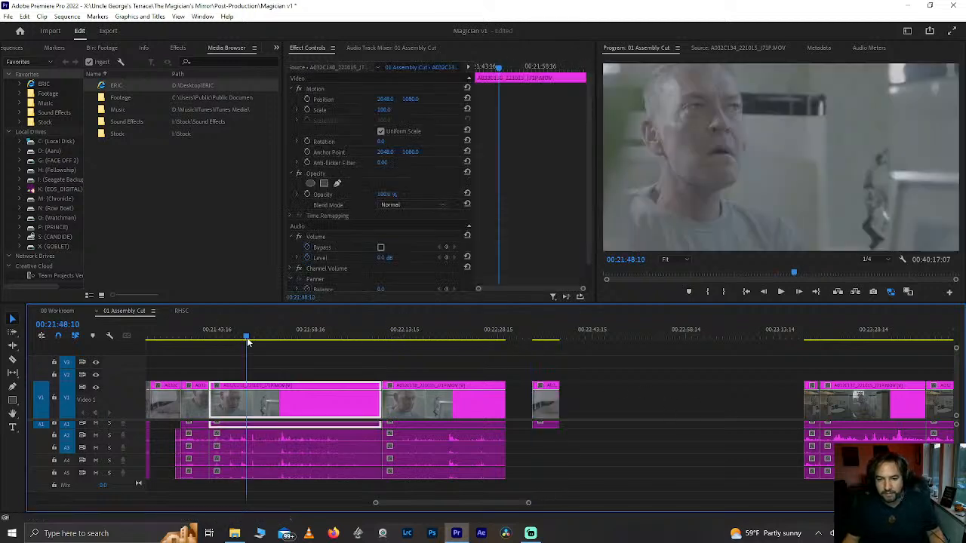
{"action": "key", "text": "="}
{"action": "left_click", "coordinate": [174, 333]}
{"action": "key", "text": "space"}
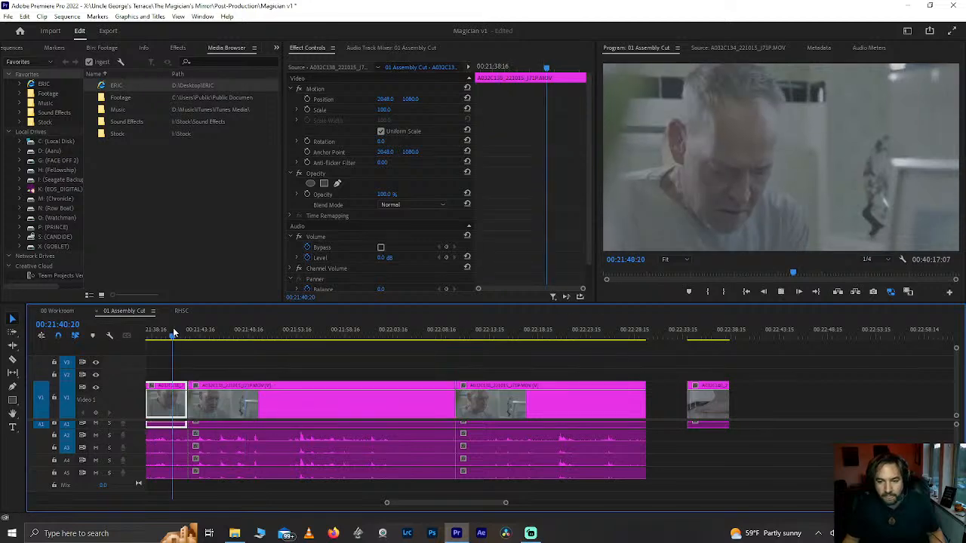
{"action": "scroll", "coordinate": [175, 332], "scroll_direction": "up", "scroll_amount": 7}
{"action": "scroll", "coordinate": [637, 430], "scroll_direction": "down", "scroll_amount": 1}
{"action": "scroll", "coordinate": [638, 430], "scroll_direction": "down", "scroll_amount": 3}
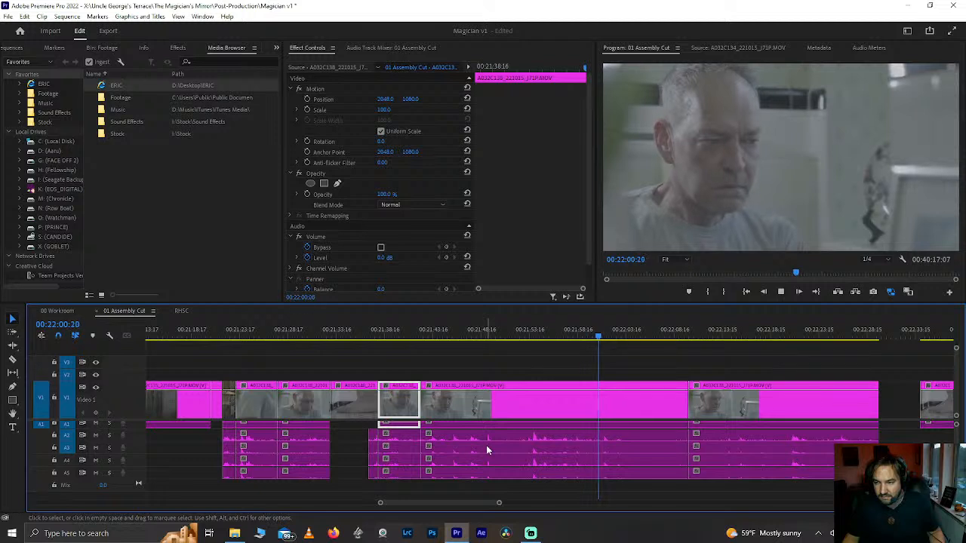
{"action": "key", "text": "space"}
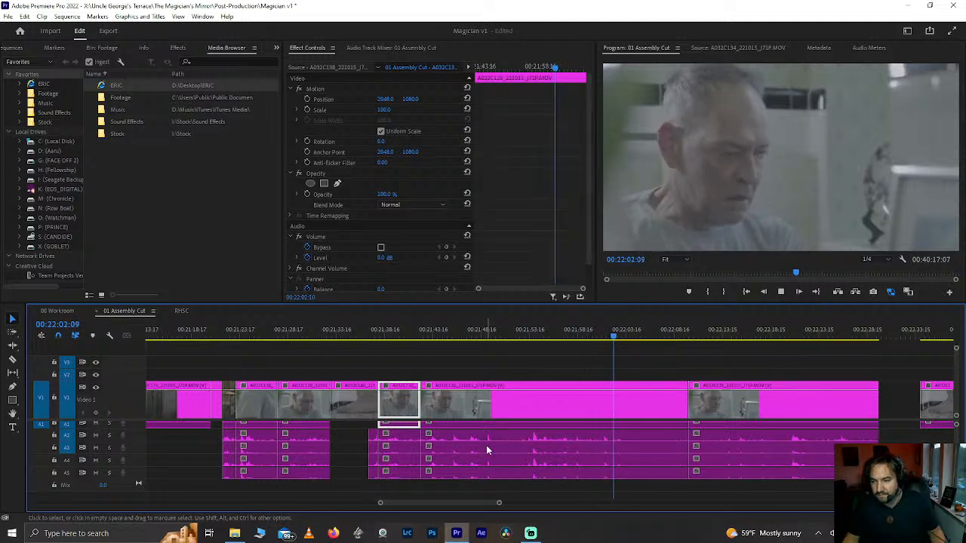
Step: Split the first long close-up and its audio at 00:22:02:07 and delete the part after the cut
{"action": "left_click", "coordinate": [486, 445]}
{"action": "key", "text": "ctrl+k"}
{"action": "left_click", "coordinate": [632, 387]}
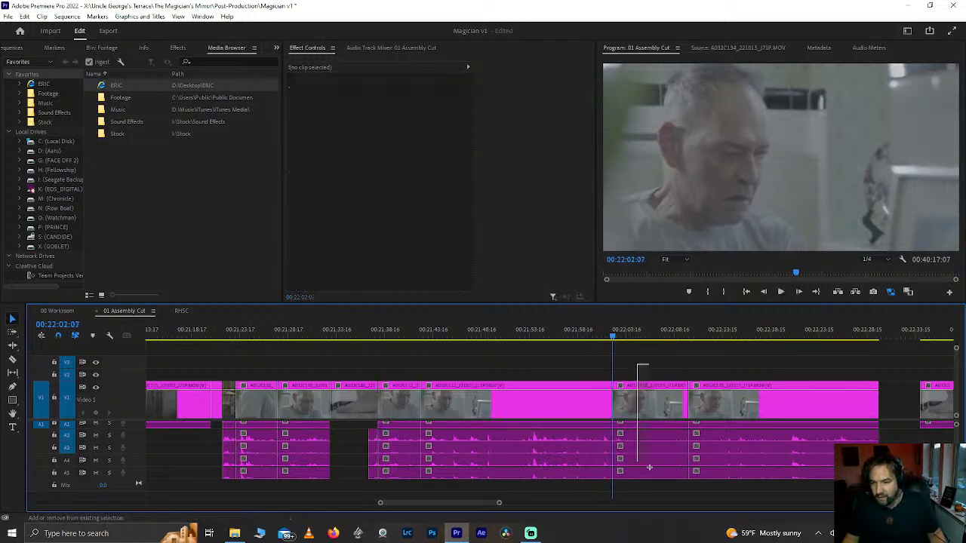
{"action": "key", "text": "Delete"}
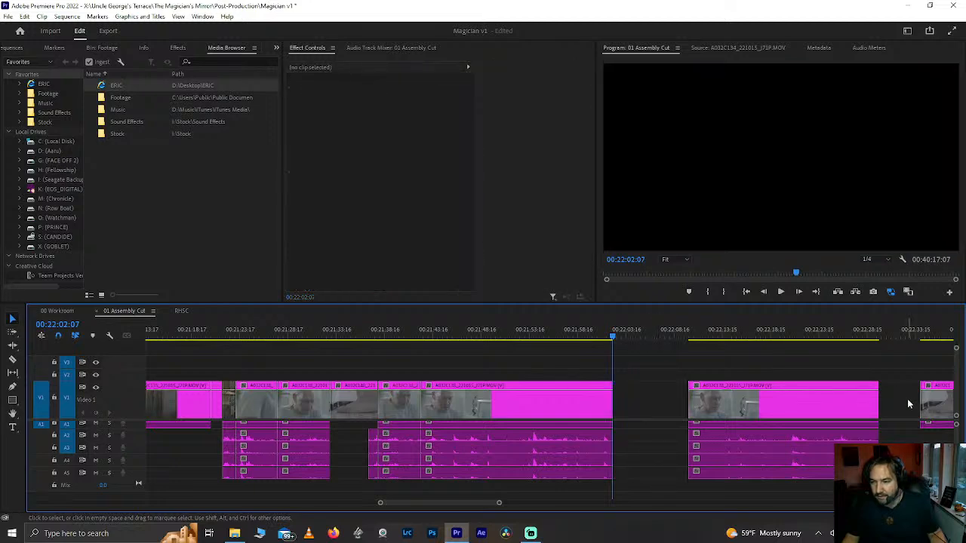
Step: Move the second foot insert directly after the shortened long close-up at 00:22:02:07 and play across the new cut
{"action": "scroll", "coordinate": [912, 401], "scroll_direction": "right", "scroll_amount": 1}
{"action": "left_click_drag", "start_coordinate": [923, 401], "coordinate": [626, 414]}
{"action": "key", "text": "space"}
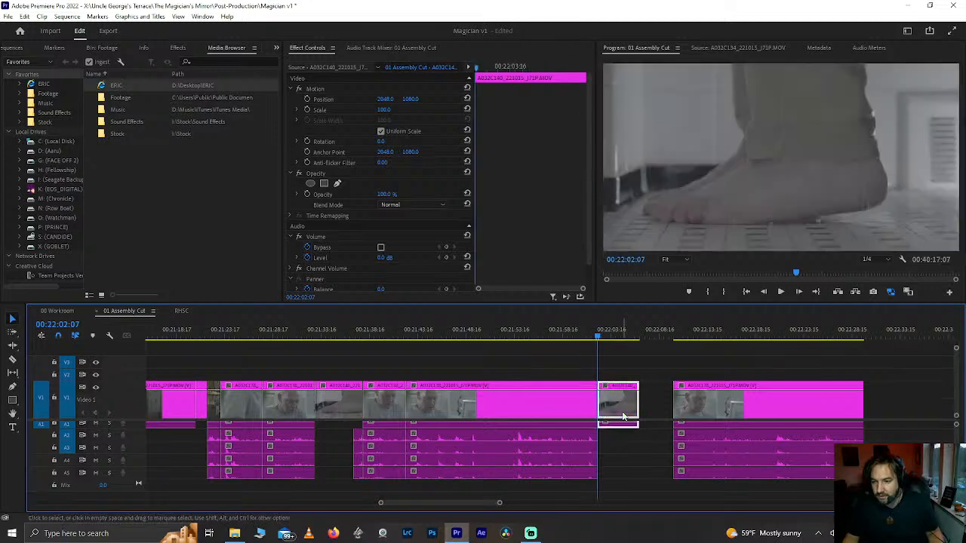
{"action": "left_click", "coordinate": [584, 326]}
{"action": "key", "text": "space"}
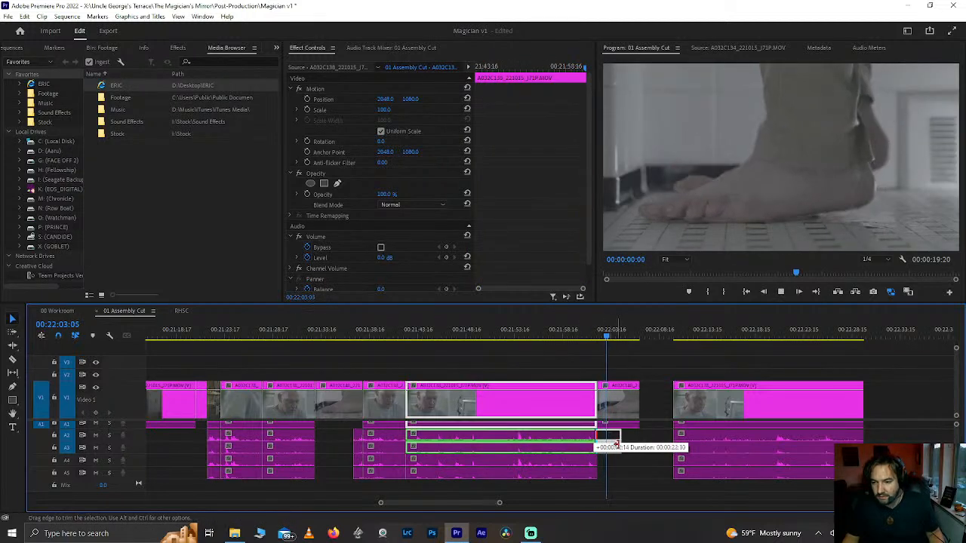
Step: Extend the long close-up's audio to the end of the foot insert and close the gap before the second long close-up
{"action": "left_click_drag", "start_coordinate": [597, 466], "coordinate": [638, 468]}
{"action": "left_click", "coordinate": [648, 445]}
{"action": "key", "text": "Delete"}
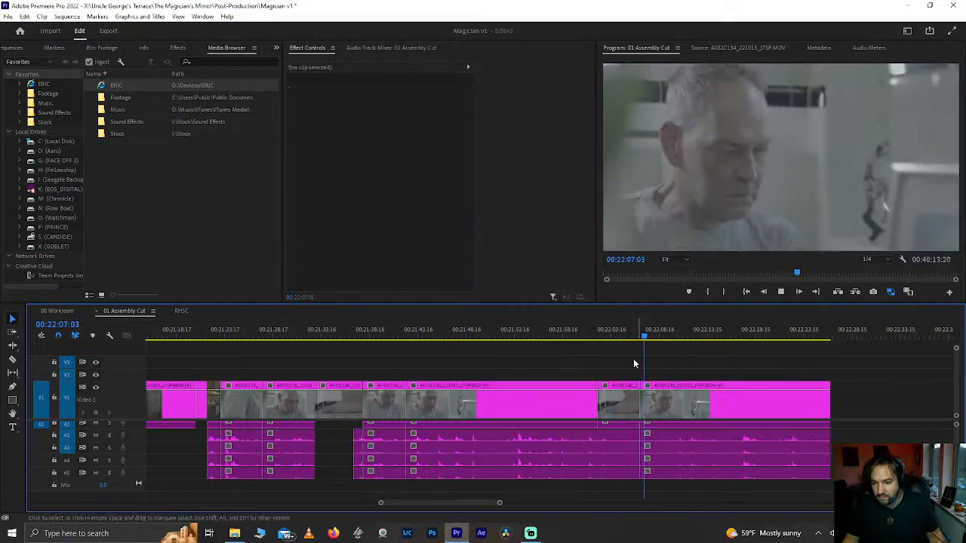
Step: Set the scale of the close-up after the foot insert to 123 and its horizontal position to 2472
{"action": "left_click", "coordinate": [631, 335]}
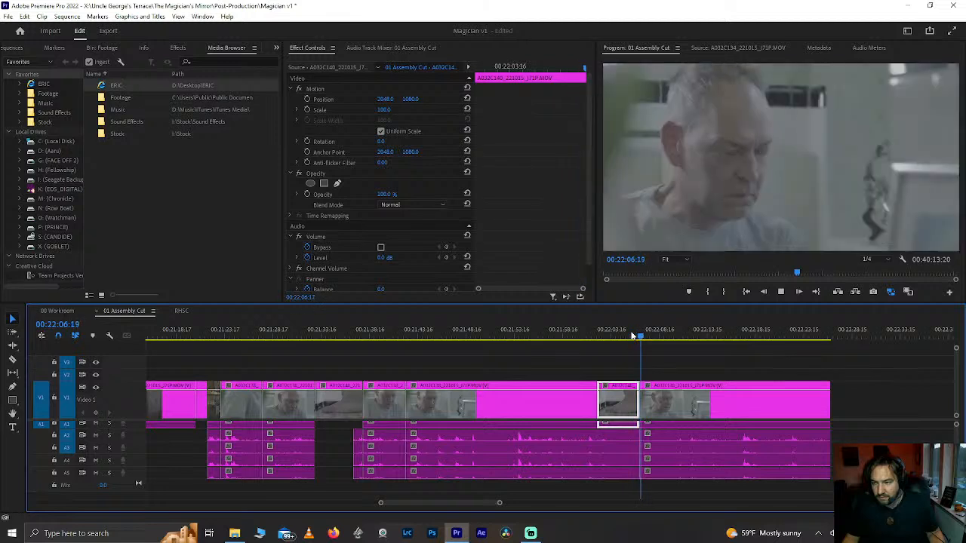
{"action": "left_click", "coordinate": [676, 386]}
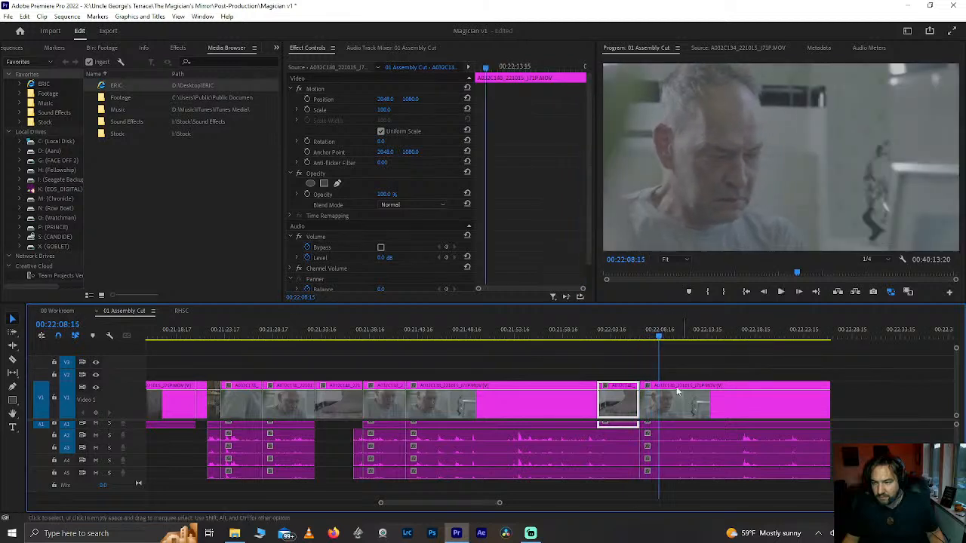
{"action": "left_click", "coordinate": [385, 110]}
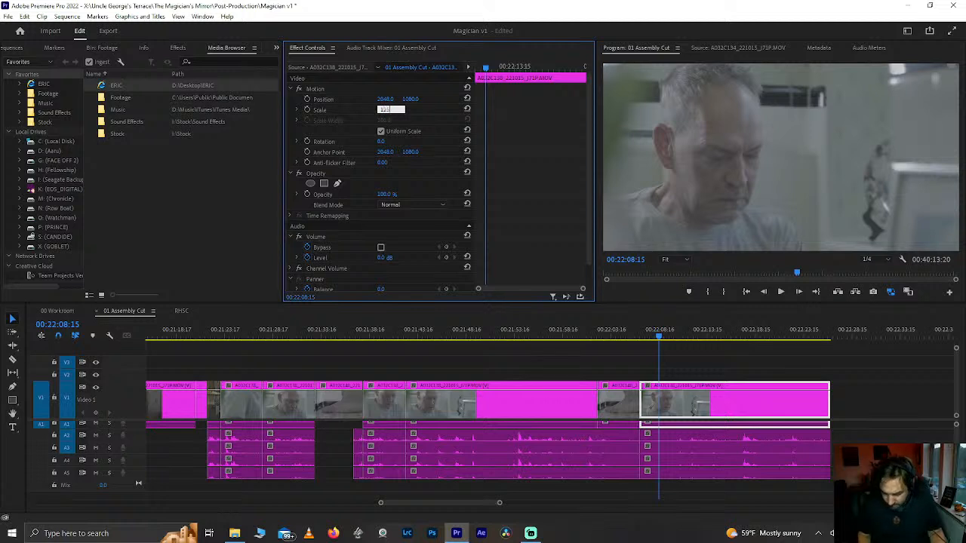
{"action": "type", "text": "120"}
{"action": "key", "text": "Return"}
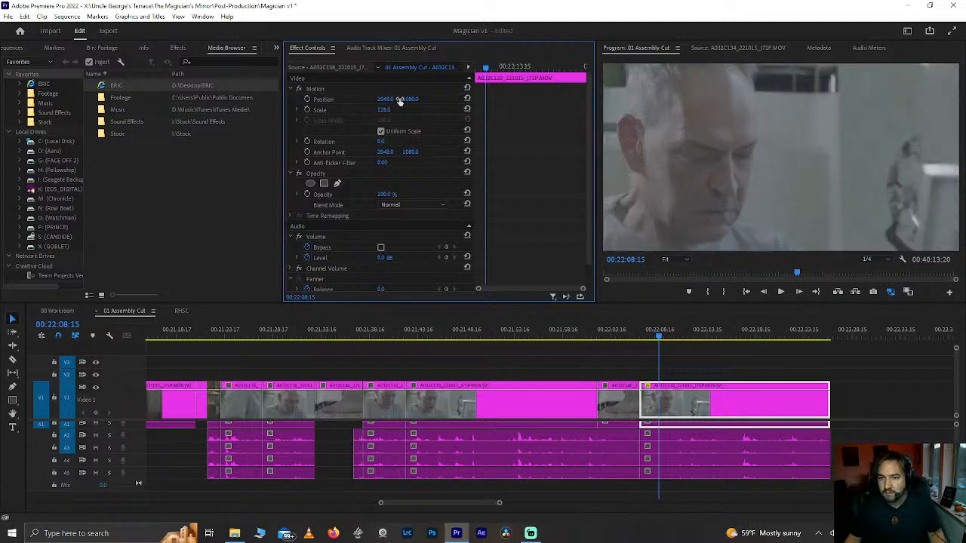
{"action": "type", "text": "125"}
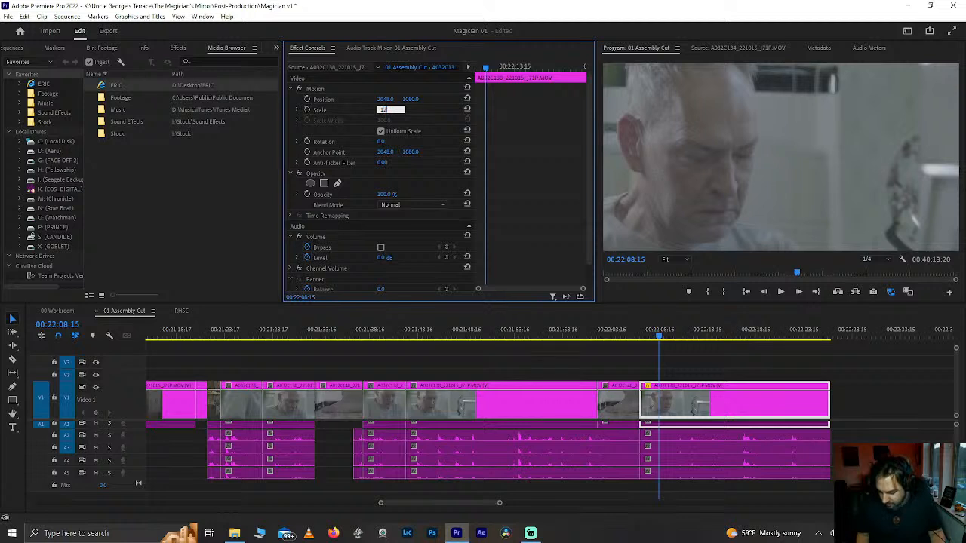
{"action": "key", "text": "Return"}
{"action": "left_click_drag", "start_coordinate": [386, 98], "coordinate": [460, 98]}
{"action": "left_click_drag", "start_coordinate": [386, 99], "coordinate": [423, 99]}
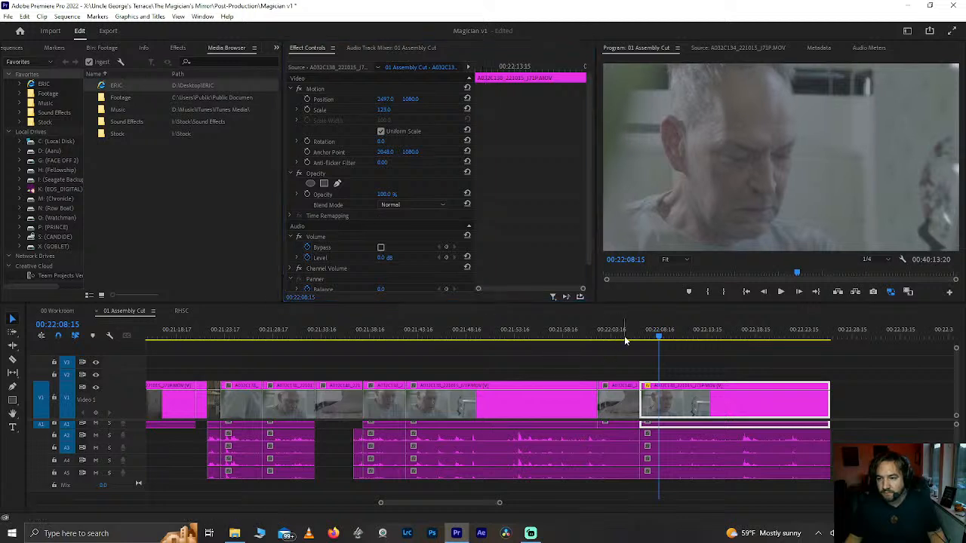
Step: Remove the start of the enlarged close-up and its audio up to 00:22:09:04 and close the resulting gap
{"action": "left_click", "coordinate": [627, 336]}
{"action": "key", "text": "space"}
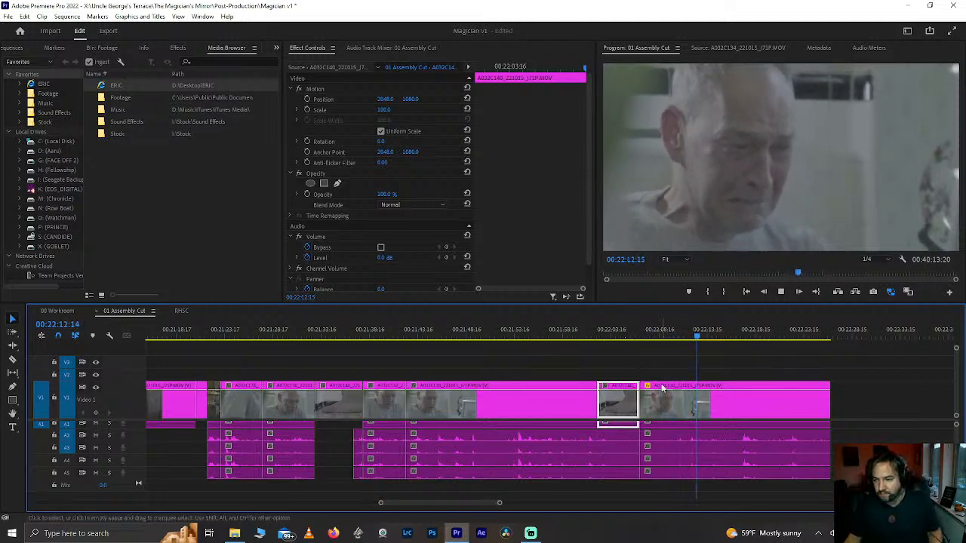
{"action": "left_click", "coordinate": [655, 335]}
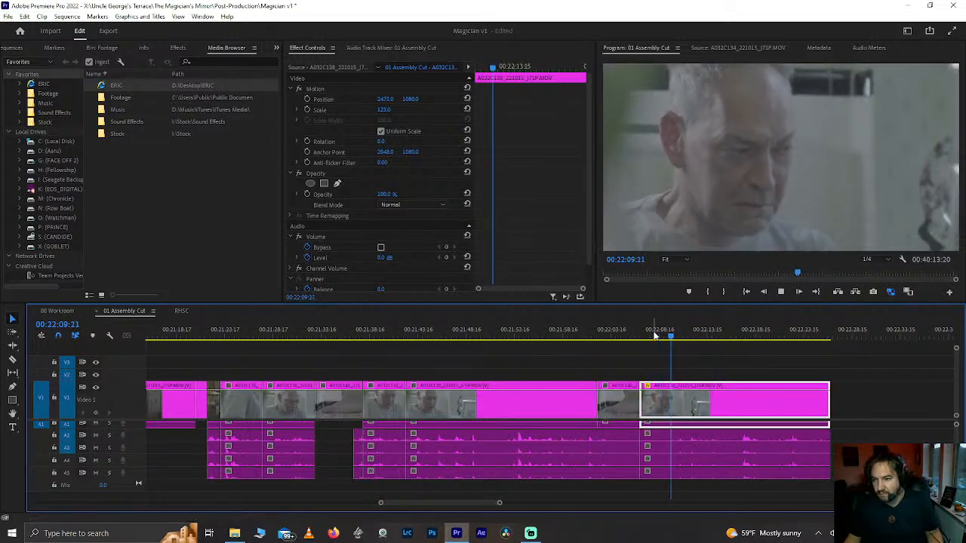
{"action": "left_click", "coordinate": [654, 336]}
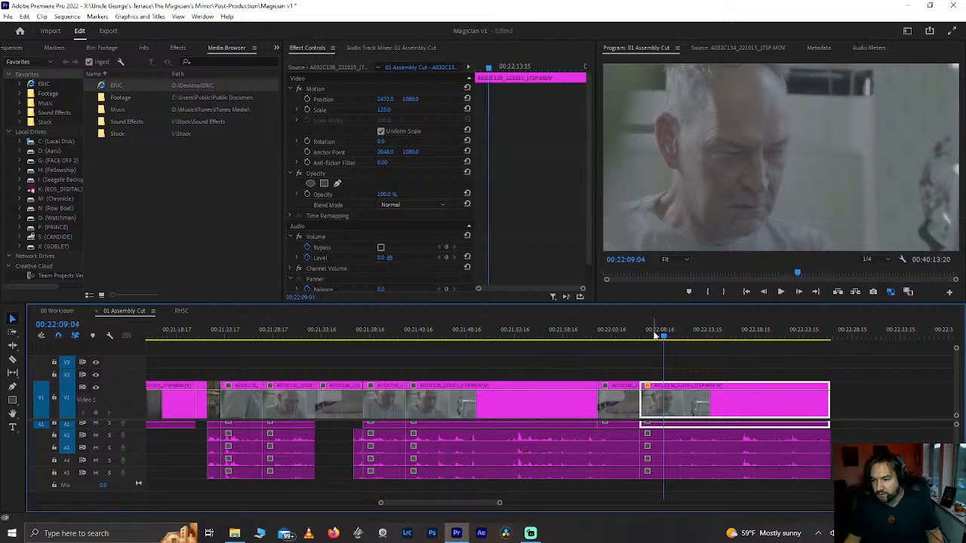
{"action": "left_click_drag", "start_coordinate": [649, 369], "coordinate": [657, 480]}
{"action": "key", "text": "shift+Delete"}
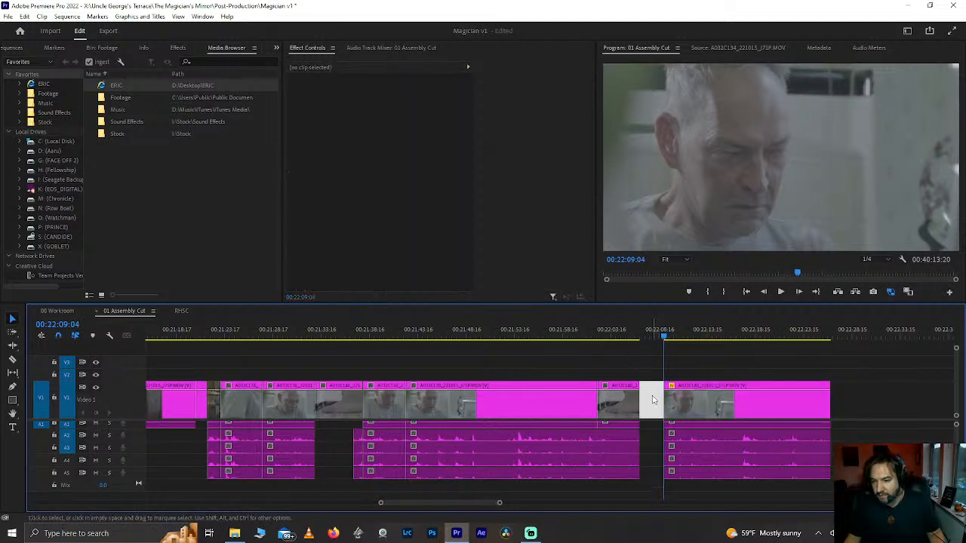
Step: Play from the foot insert through the enlarged close-up to its end
{"action": "left_click", "coordinate": [622, 331]}
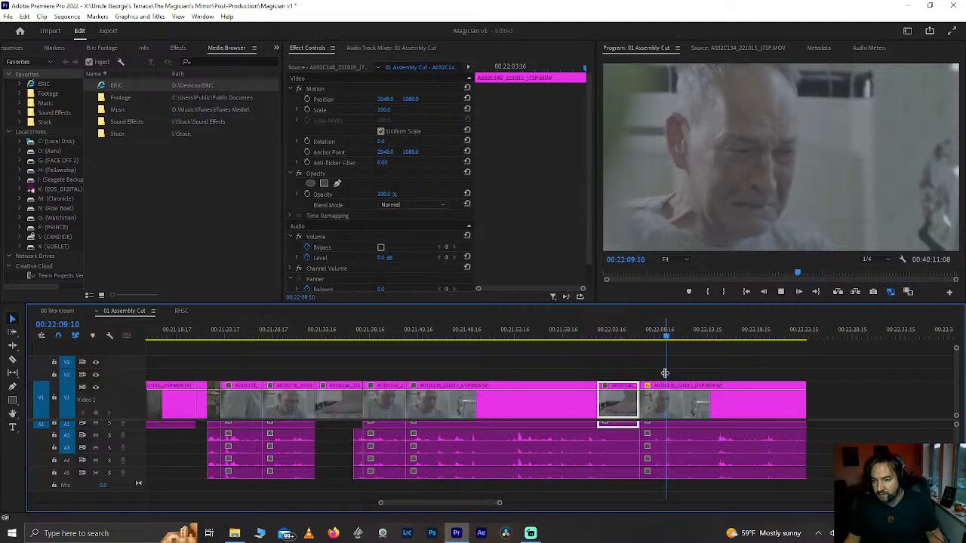
{"action": "scroll", "coordinate": [674, 427], "scroll_direction": "down", "scroll_amount": 2}
{"action": "scroll", "coordinate": [674, 432], "scroll_direction": "down", "scroll_amount": 2}
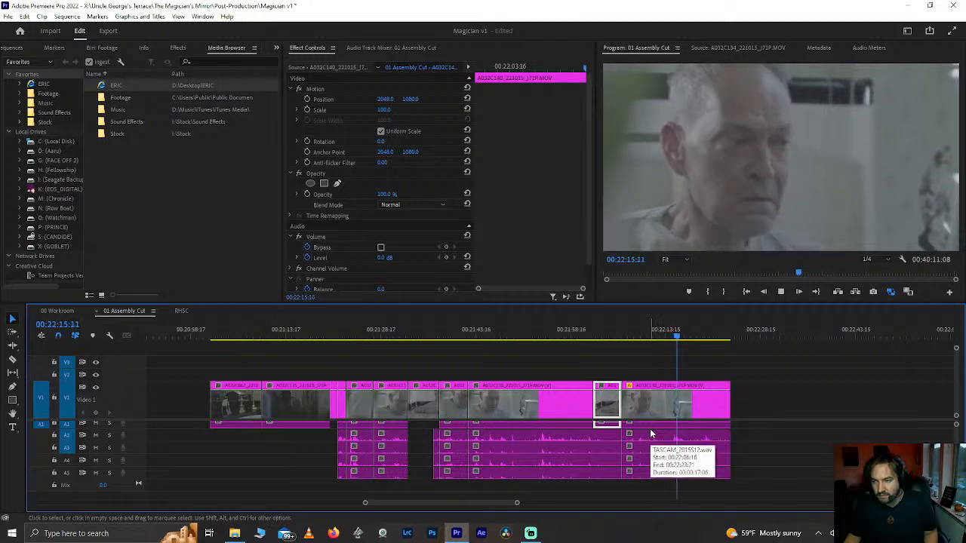
{"action": "scroll", "coordinate": [683, 442], "scroll_direction": "down", "scroll_amount": 2}
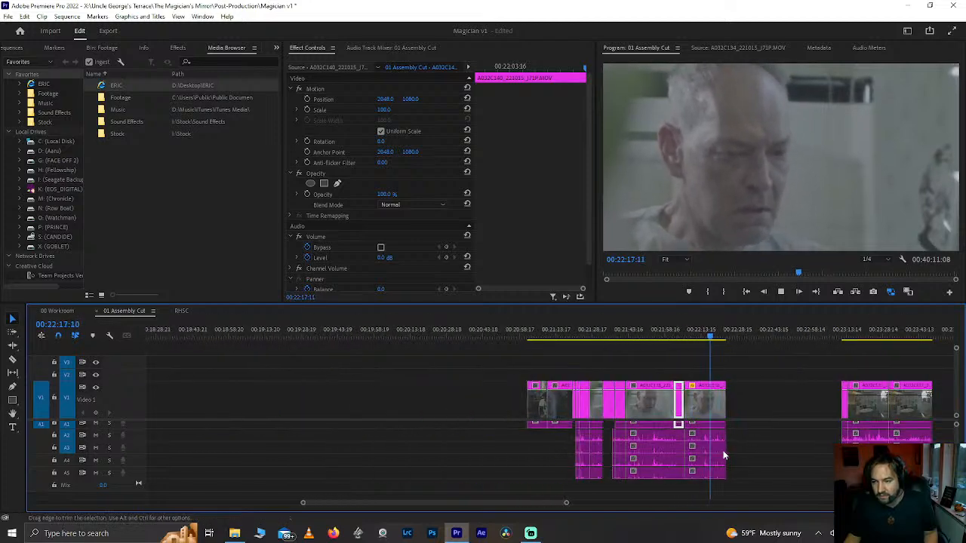
{"action": "scroll", "coordinate": [723, 455], "scroll_direction": "up", "scroll_amount": 2}
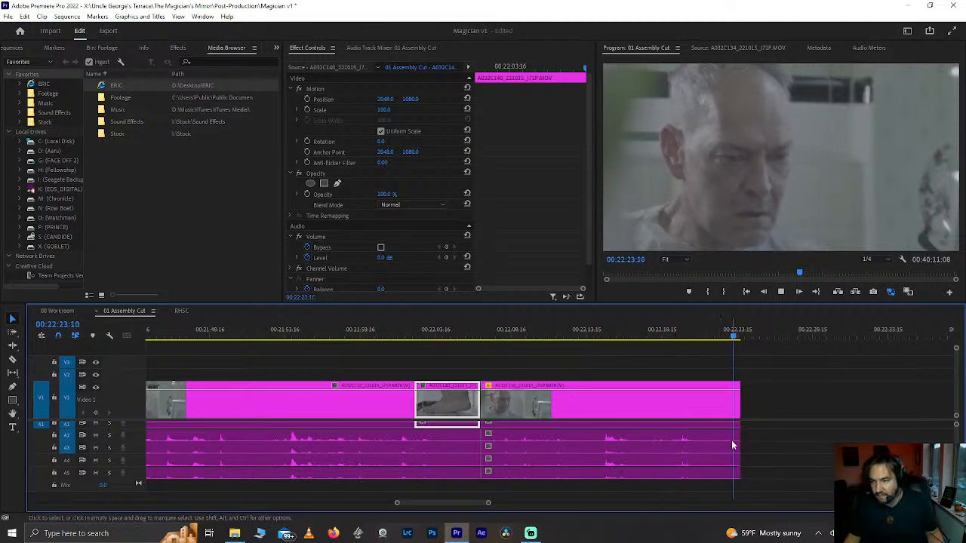
Step: Split the last wide bathroom clip in the later group at 00:24:53:21 and cut the part after the split to the clipboard
{"action": "scroll", "coordinate": [813, 410], "scroll_direction": "down", "scroll_amount": 8}
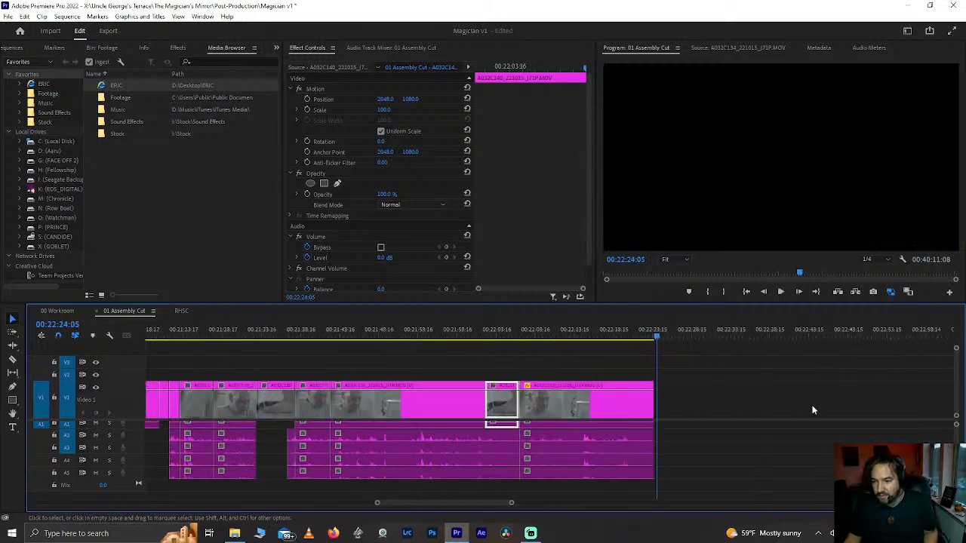
{"action": "scroll", "coordinate": [813, 410], "scroll_direction": "down", "scroll_amount": 6}
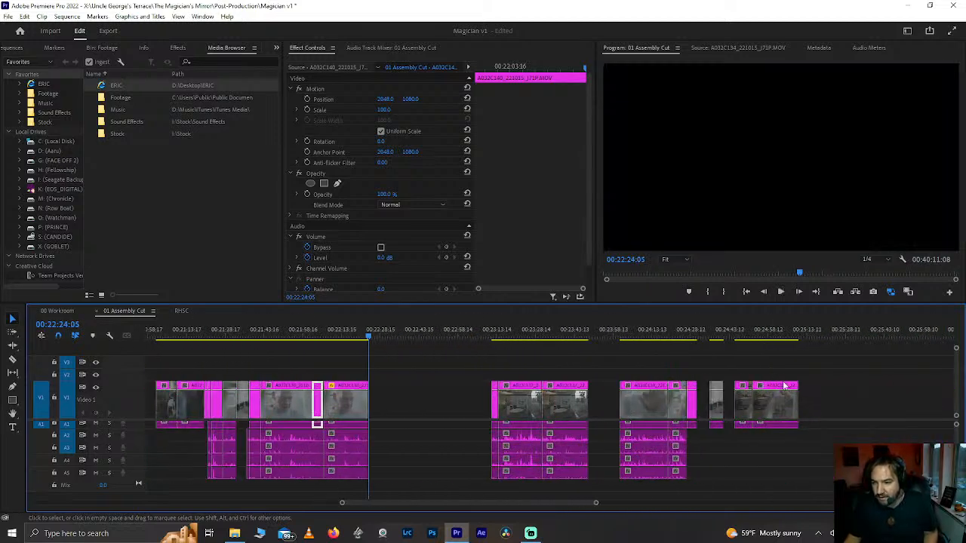
{"action": "left_click", "coordinate": [785, 385]}
{"action": "scroll", "coordinate": [784, 386], "scroll_direction": "up", "scroll_amount": 5}
{"action": "left_click", "coordinate": [609, 337]}
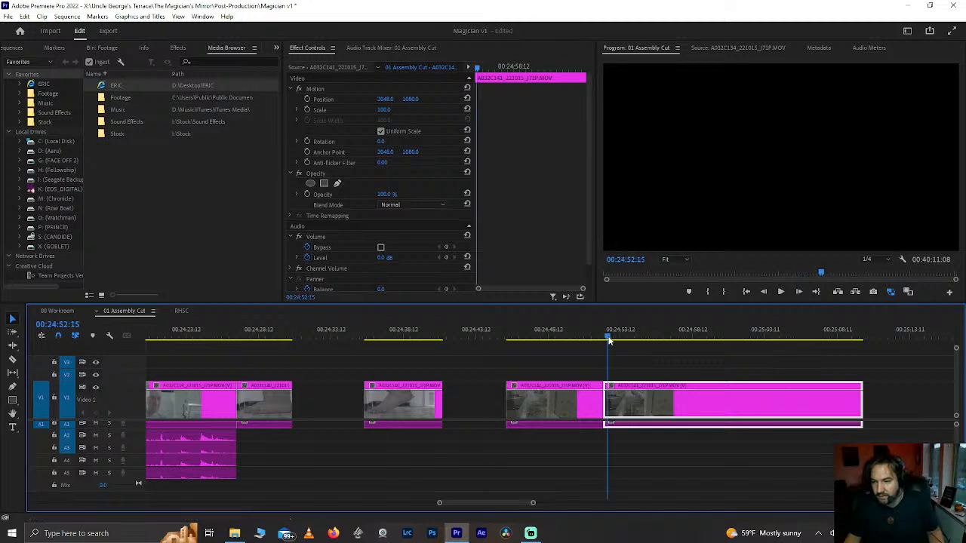
{"action": "left_click_drag", "start_coordinate": [608, 337], "coordinate": [626, 347]}
{"action": "key", "text": "ctrl+k"}
{"action": "left_click", "coordinate": [670, 396]}
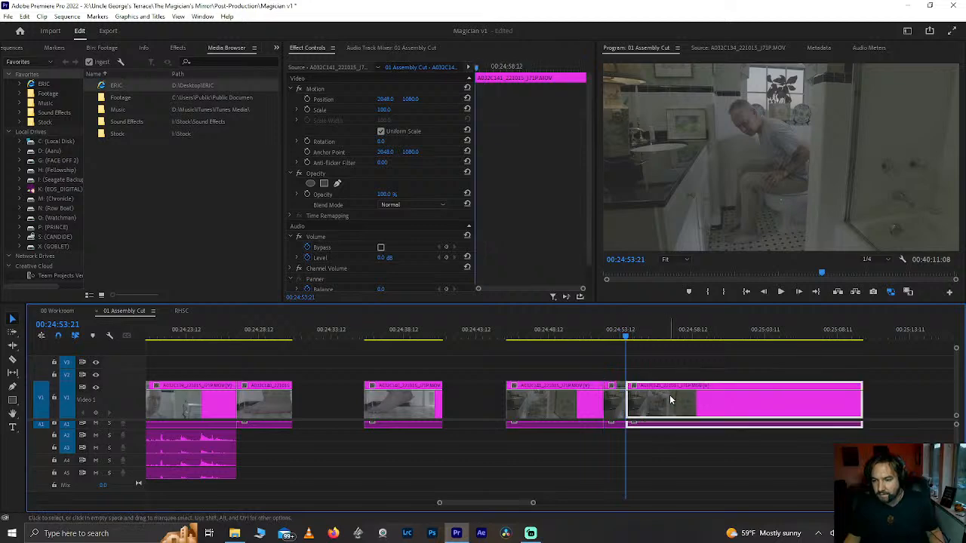
{"action": "key", "text": "Delete"}
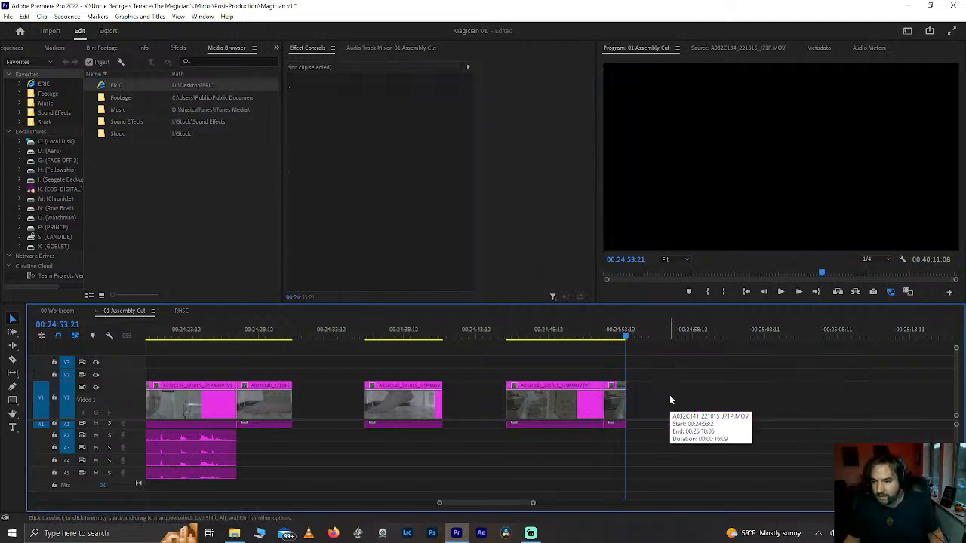
Step: Paste the cut wide bathroom shot directly after the end of the enlarged close-up
{"action": "scroll", "coordinate": [669, 395], "scroll_direction": "up", "scroll_amount": 15}
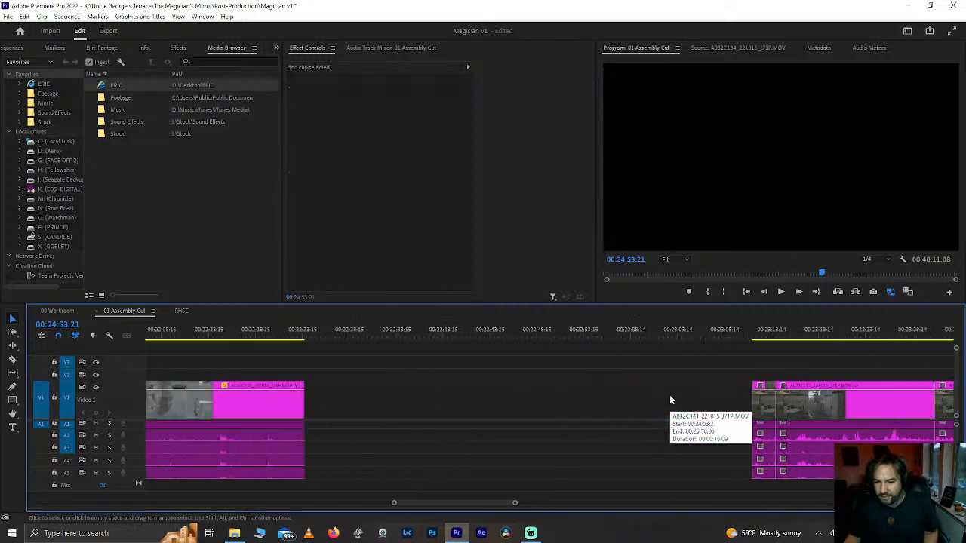
{"action": "key", "text": "Up"}
{"action": "key", "text": "Up"}
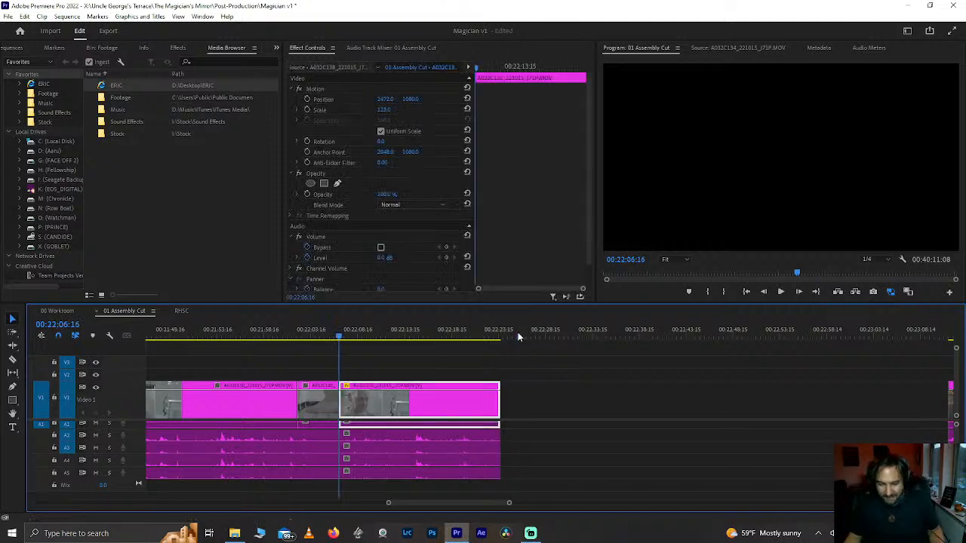
{"action": "key", "text": "Down"}
{"action": "key", "text": "ctrl+v"}
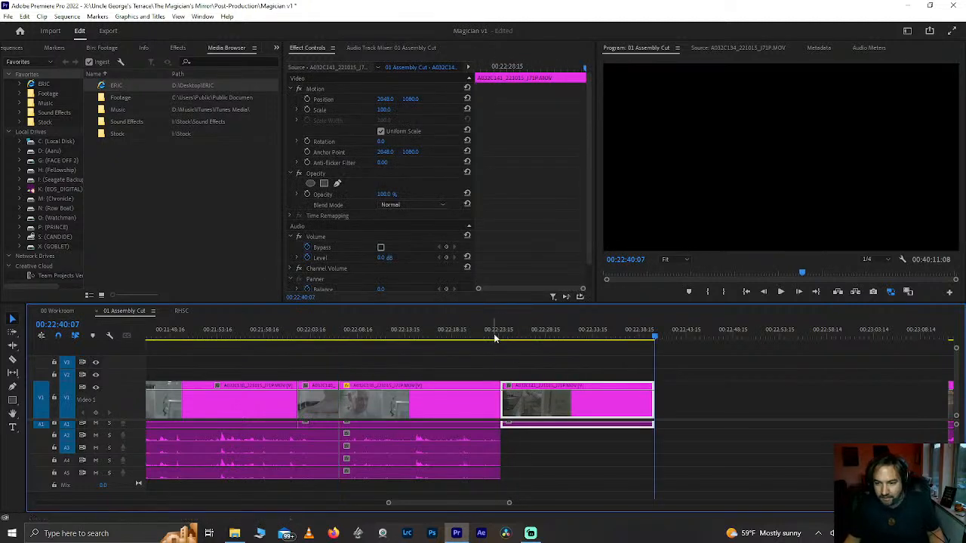
Step: Play the cut from the enlarged close-up to the pasted wide shot, and replay the cut out of the foot insert
{"action": "left_click", "coordinate": [493, 336]}
{"action": "key", "text": "space"}
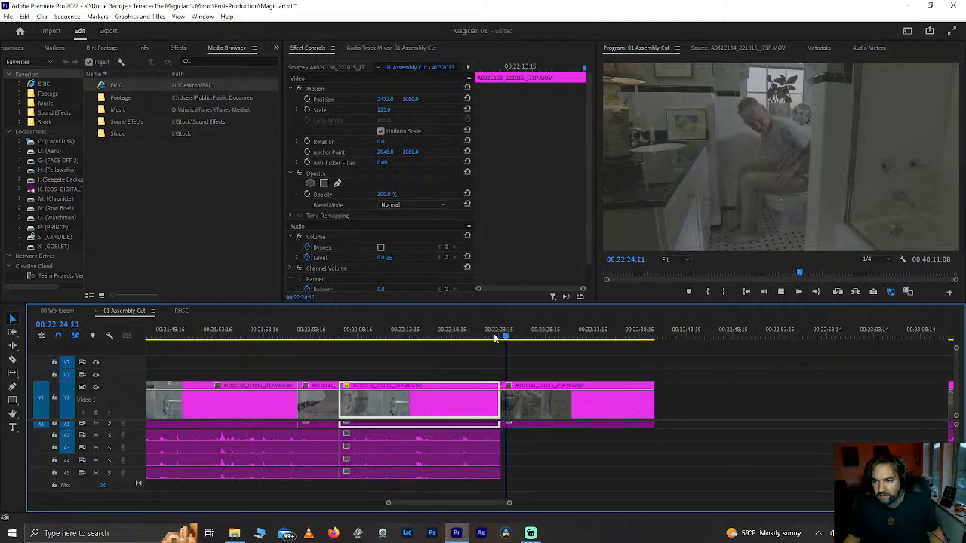
{"action": "left_click", "coordinate": [526, 417]}
{"action": "scroll", "coordinate": [461, 411], "scroll_direction": "left", "scroll_amount": 5}
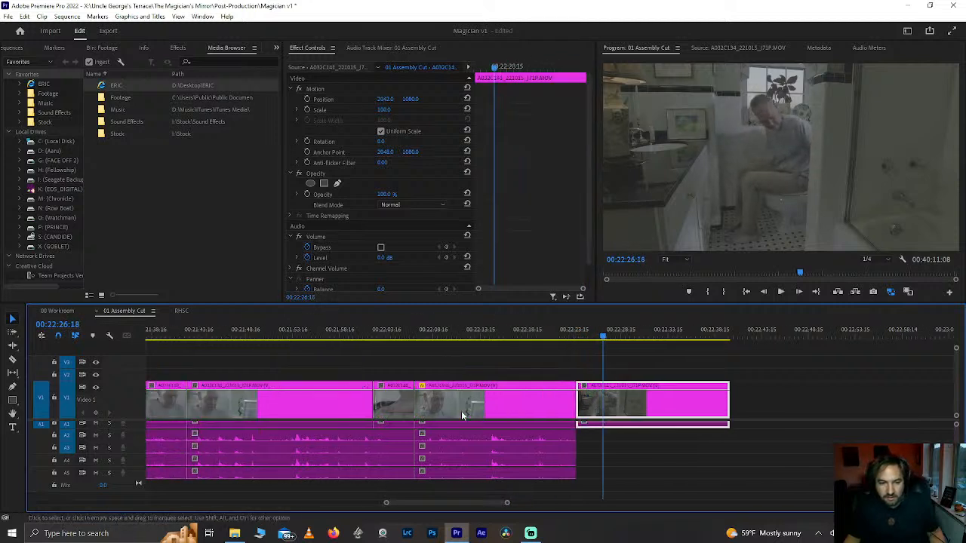
{"action": "left_click", "coordinate": [550, 332]}
{"action": "key", "text": "space"}
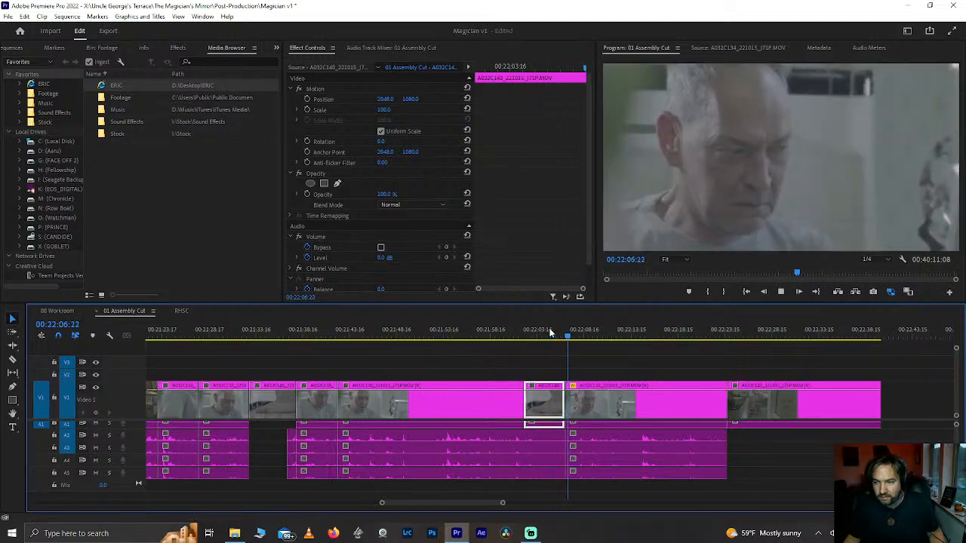
{"action": "left_click", "coordinate": [521, 332]}
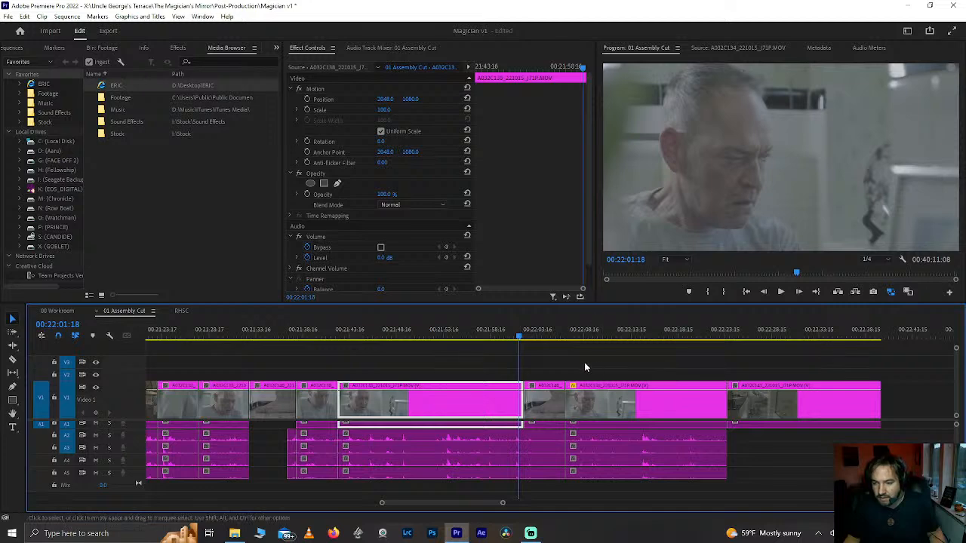
Step: Shift the enlarged close-up and all following clips later to open a gap after the foot insert, and extend the close-up's picture start back into it
{"action": "left_click", "coordinate": [537, 406]}
{"action": "left_click_drag", "start_coordinate": [585, 358], "coordinate": [807, 483]}
{"action": "left_click_drag", "start_coordinate": [614, 403], "coordinate": [726, 412]}
{"action": "left_click", "coordinate": [644, 396]}
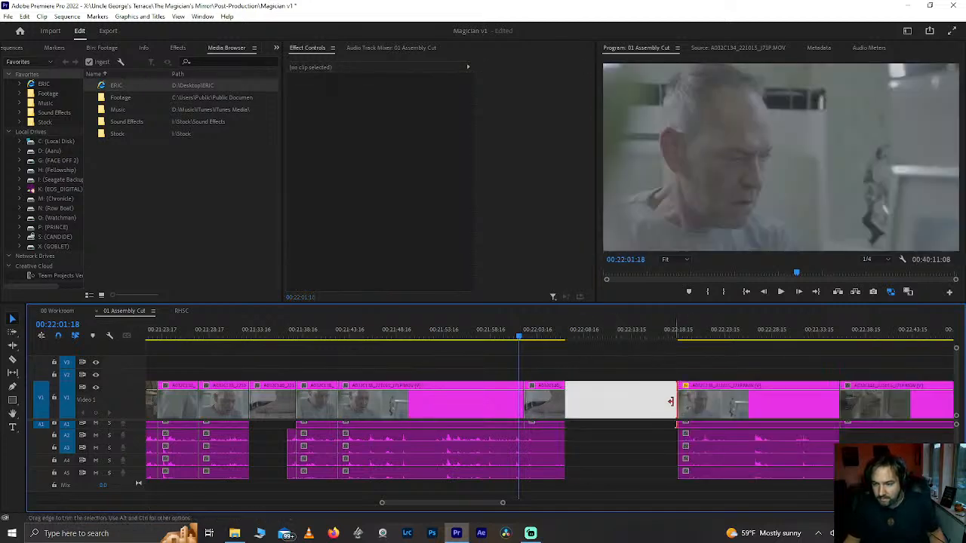
{"action": "left_click_drag", "start_coordinate": [604, 403], "coordinate": [604, 402]}
Step: Play and replay the newly extended opening of the enlarged close-up
{"action": "left_click", "coordinate": [607, 332]}
{"action": "key", "text": "space"}
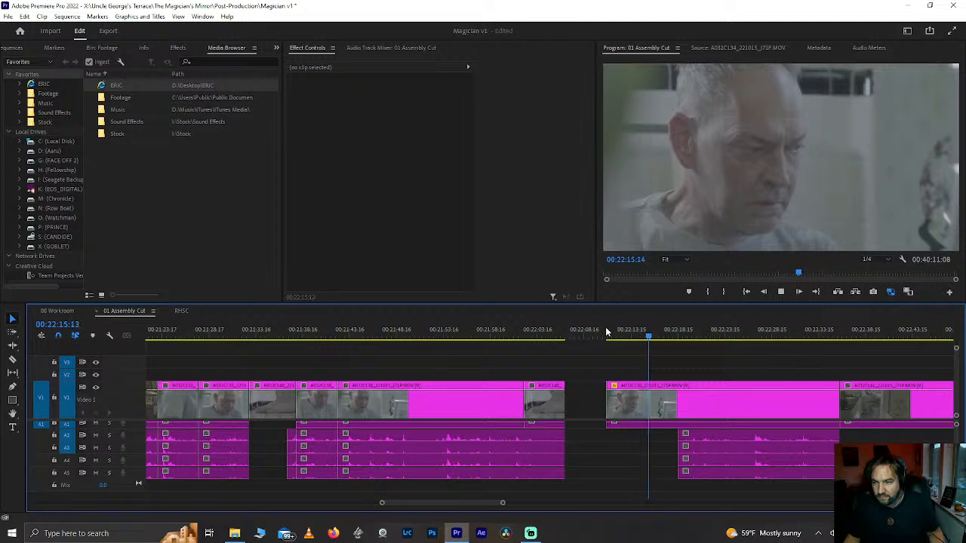
{"action": "key", "text": "space"}
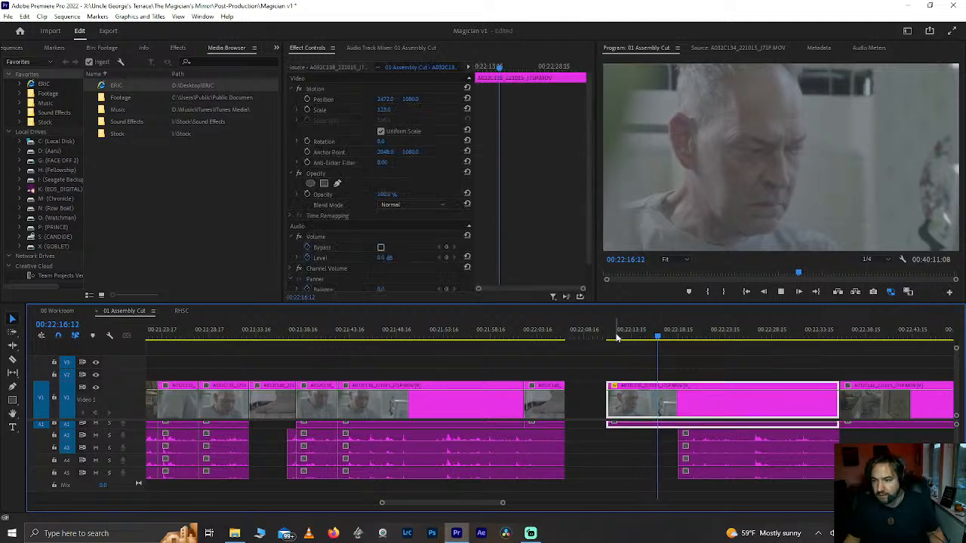
{"action": "left_click", "coordinate": [617, 337]}
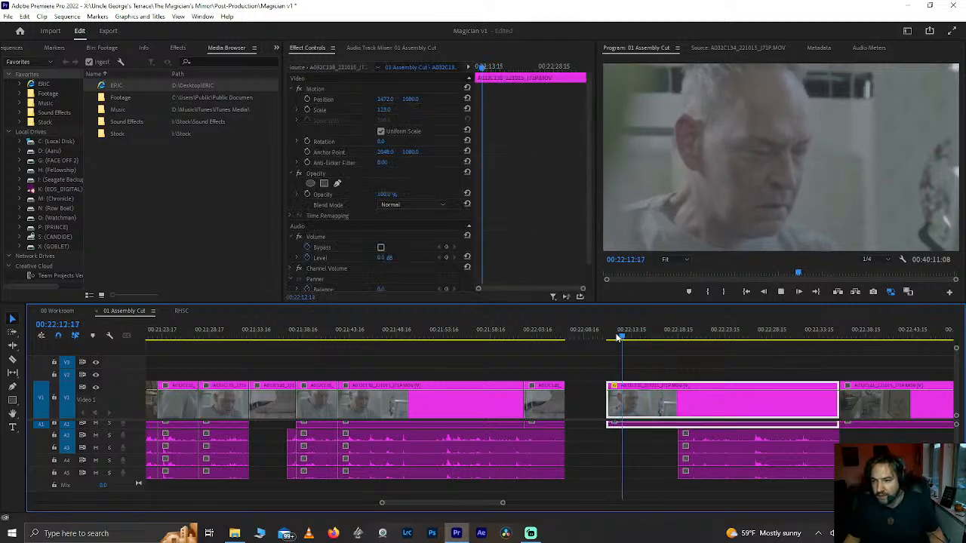
{"action": "left_click", "coordinate": [617, 337]}
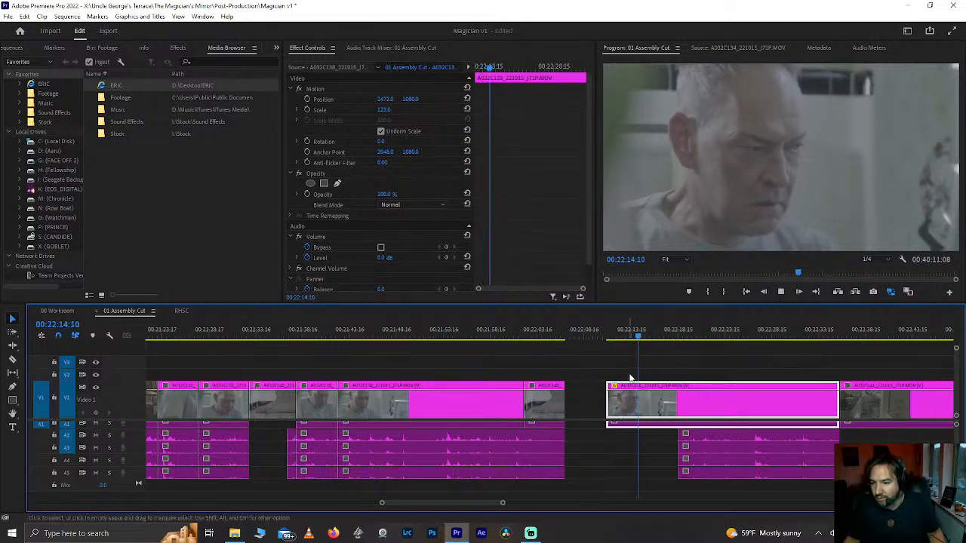
{"action": "key", "text": "space"}
Step: Slip the foot insert to a later portion of its take without moving the clip, and play across the cut into it
{"action": "left_click", "coordinate": [547, 332]}
{"action": "left_click", "coordinate": [549, 409]}
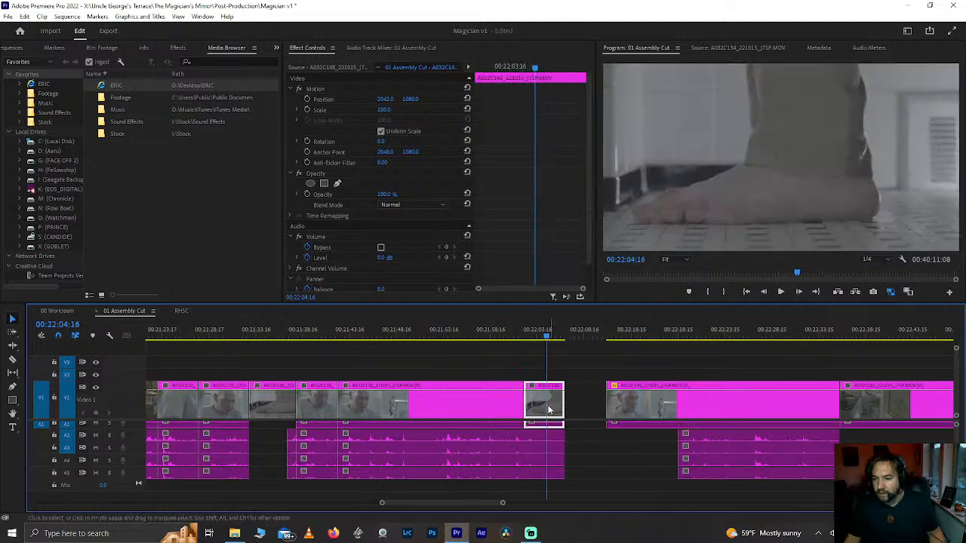
{"action": "key", "text": "y"}
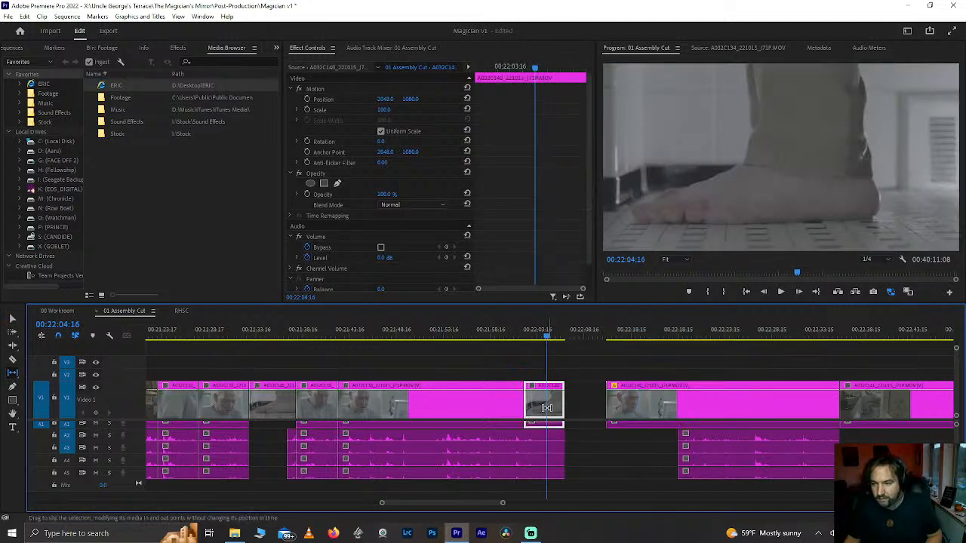
{"action": "left_click_drag", "start_coordinate": [546, 407], "coordinate": [526, 410]}
{"action": "left_click", "coordinate": [526, 332]}
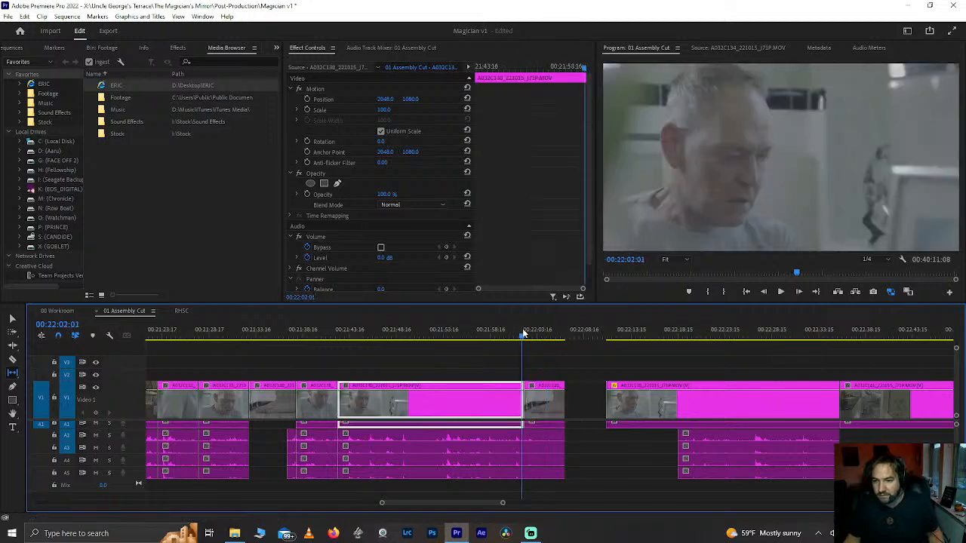
{"action": "key", "text": "space"}
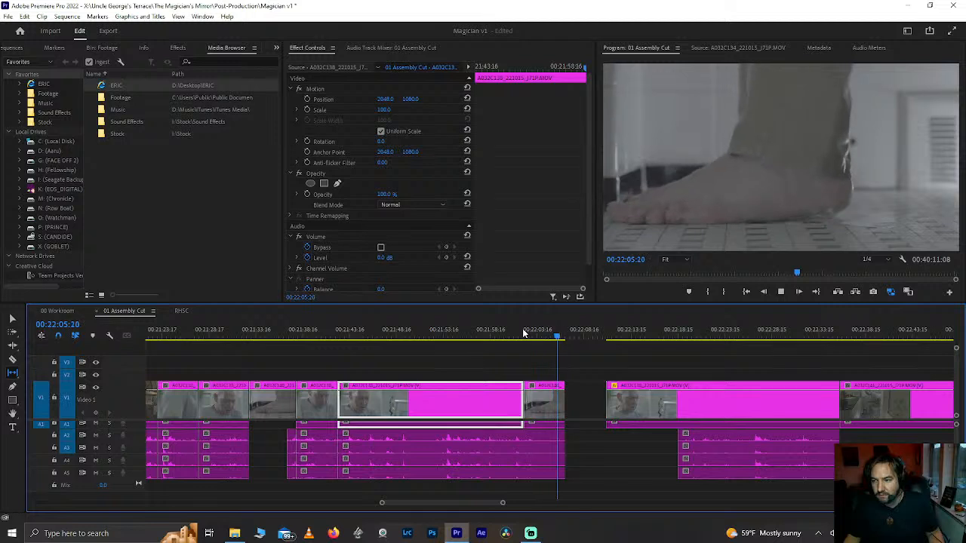
{"action": "key", "text": "space"}
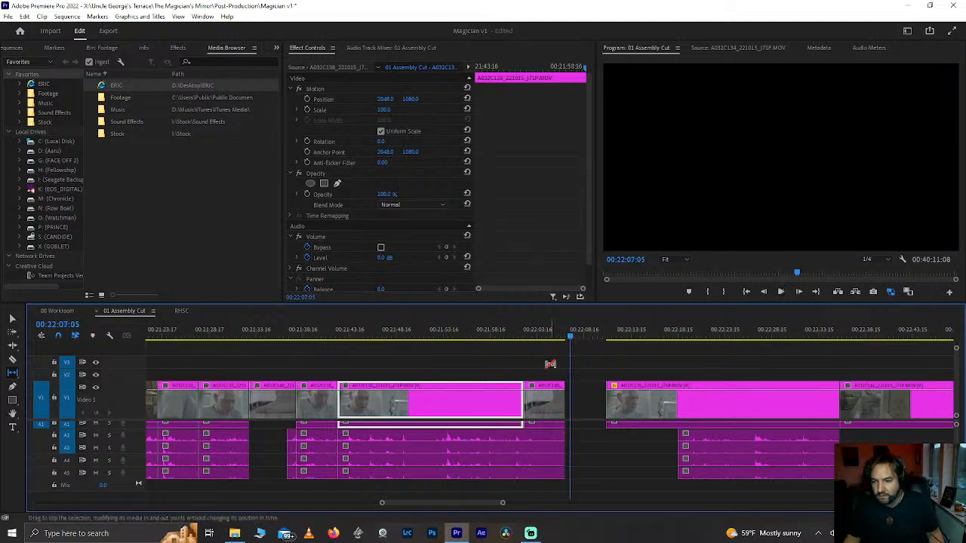
Step: Slip the foot insert's footage partway back toward an earlier portion of the take and play it to its end
{"action": "left_click", "coordinate": [550, 332]}
{"action": "left_click", "coordinate": [547, 400]}
{"action": "left_click_drag", "start_coordinate": [547, 403], "coordinate": [556, 402]}
{"action": "left_click", "coordinate": [533, 336]}
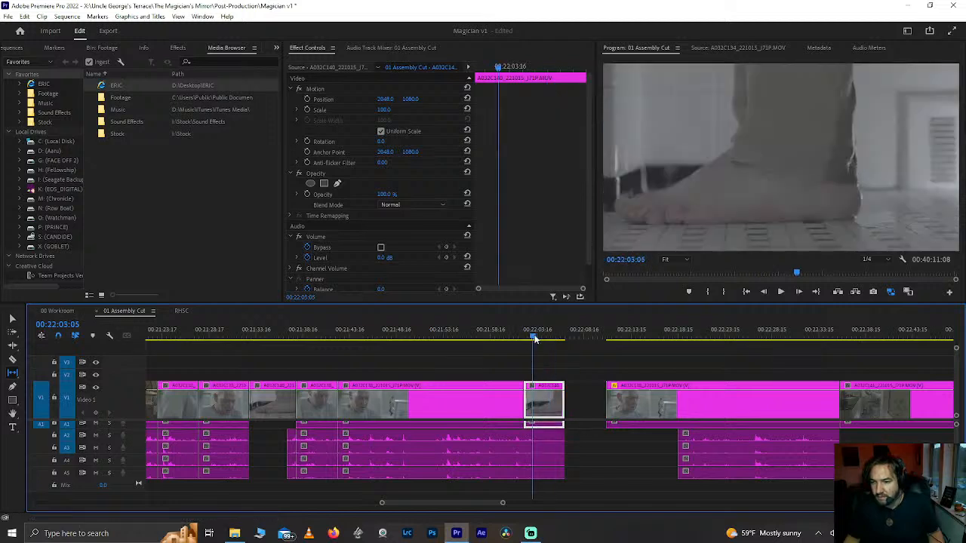
{"action": "key", "text": "space"}
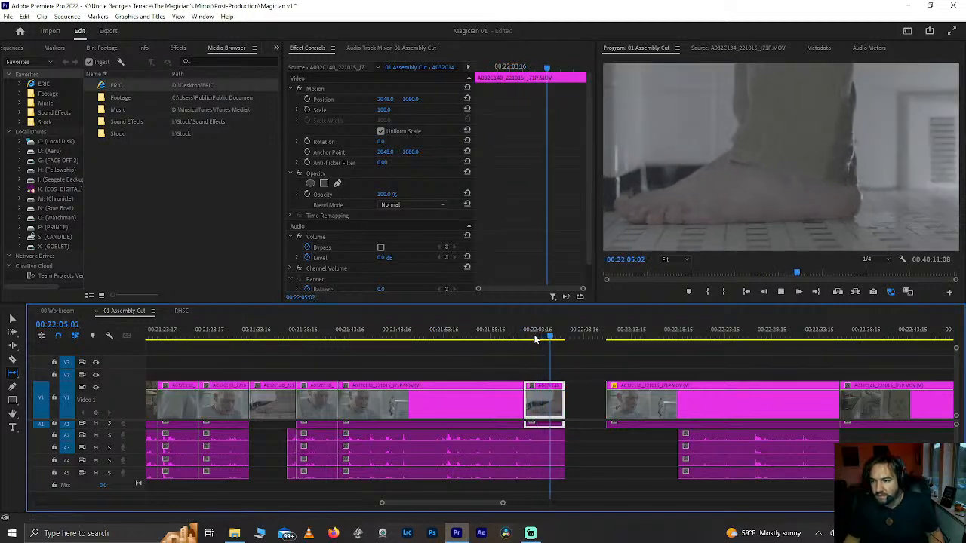
{"action": "key", "text": "space"}
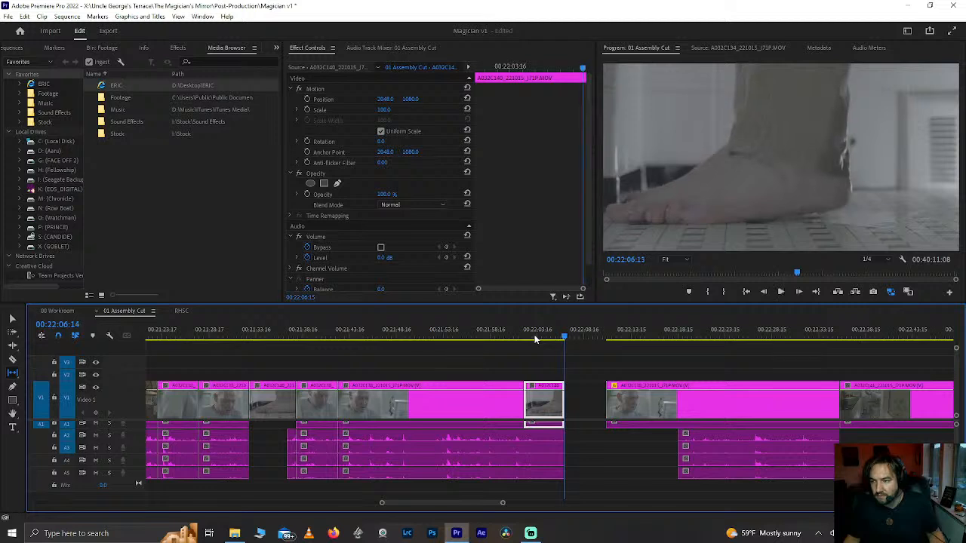
Step: Fine-tune the slip of the foot insert's footage and play from the end of the preceding close-up through the insert
{"action": "key", "text": "Left"}
{"action": "key", "text": "Left"}
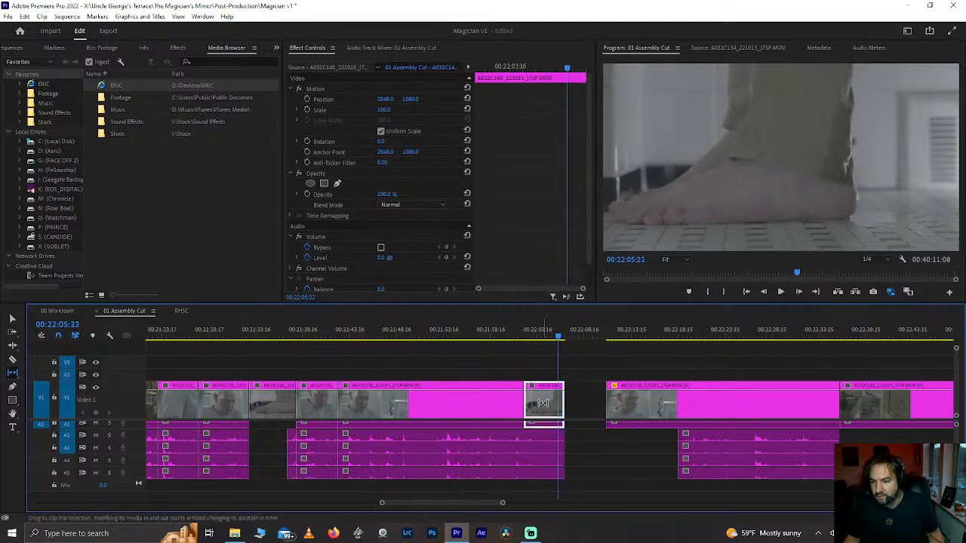
{"action": "left_click_drag", "start_coordinate": [543, 403], "coordinate": [544, 403]}
{"action": "left_click", "coordinate": [531, 336]}
{"action": "key", "text": "space"}
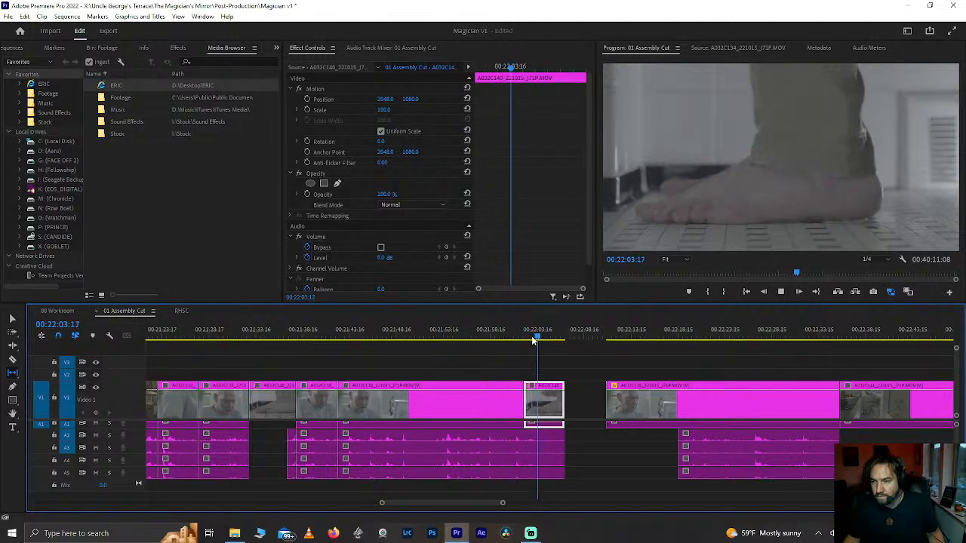
{"action": "left_click", "coordinate": [517, 338]}
{"action": "key", "text": "space"}
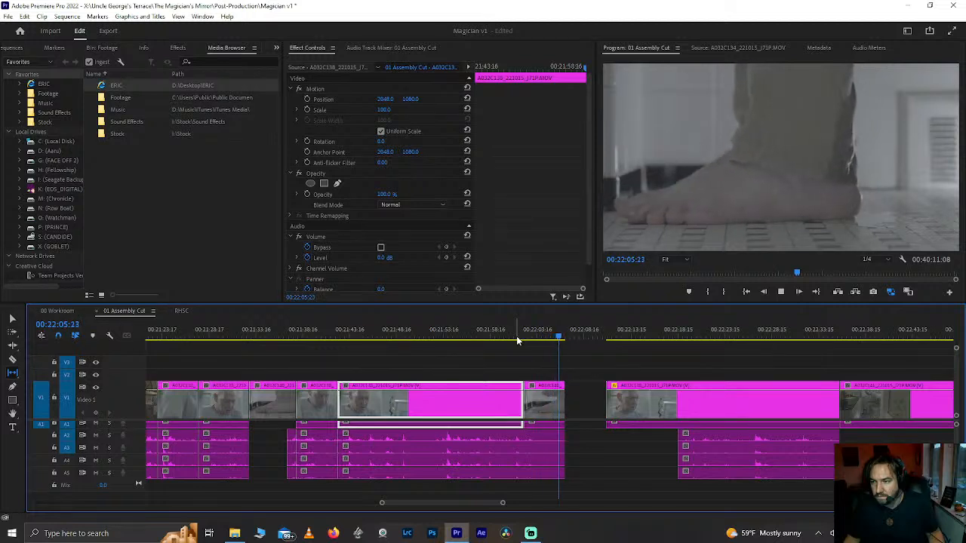
{"action": "key", "text": "space"}
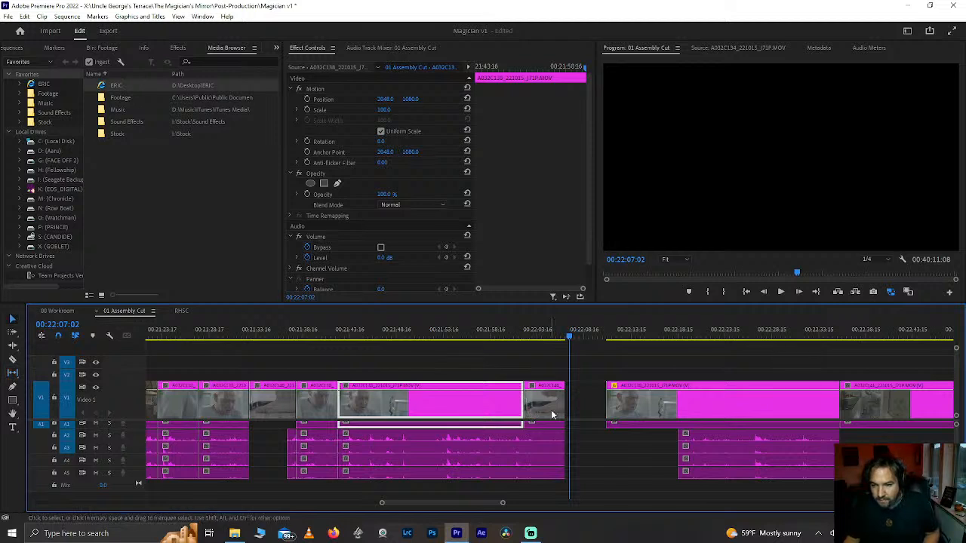
Step: Try extending the foot insert's end to the enlarged close-up, step through the added frames, and return the insert to its previous length
{"action": "left_click_drag", "start_coordinate": [560, 408], "coordinate": [605, 407]}
{"action": "left_click", "coordinate": [578, 340]}
{"action": "mouse_move", "coordinate": [577, 339]}
{"action": "left_mouse_down"}
{"action": "mouse_move", "coordinate": [591, 340]}
{"action": "mouse_move", "coordinate": [569, 342]}
{"action": "mouse_move", "coordinate": [571, 352]}
{"action": "left_mouse_up"}
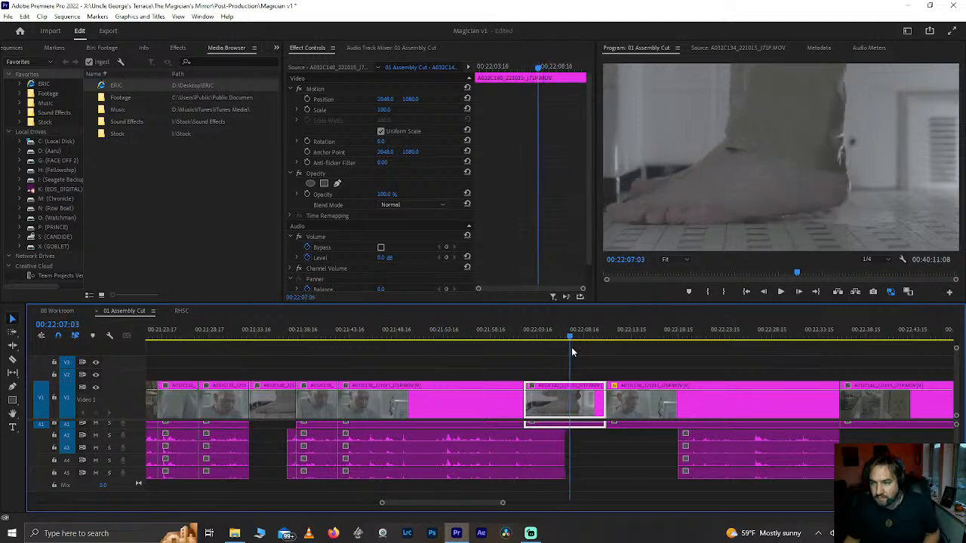
{"action": "key", "text": "Left"}
{"action": "key", "text": "Left"}
{"action": "key", "text": "Left"}
{"action": "key", "text": "Left"}
{"action": "key", "text": "Left"}
{"action": "key", "text": "Left"}
{"action": "key", "text": "Left"}
{"action": "key", "text": "Left"}
{"action": "key", "text": "Left"}
{"action": "key", "text": "Left"}
{"action": "key", "text": "Left"}
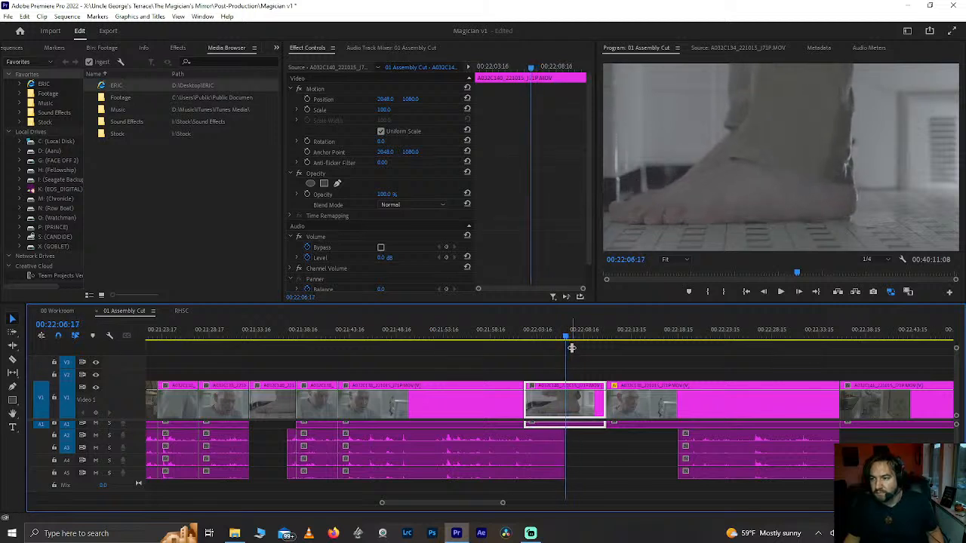
{"action": "key", "text": "Right"}
{"action": "key", "text": "Right"}
{"action": "key", "text": "Right"}
{"action": "key", "text": "Right"}
{"action": "key", "text": "Right"}
{"action": "key", "text": "Right"}
{"action": "key", "text": "Left"}
{"action": "key", "text": "Left"}
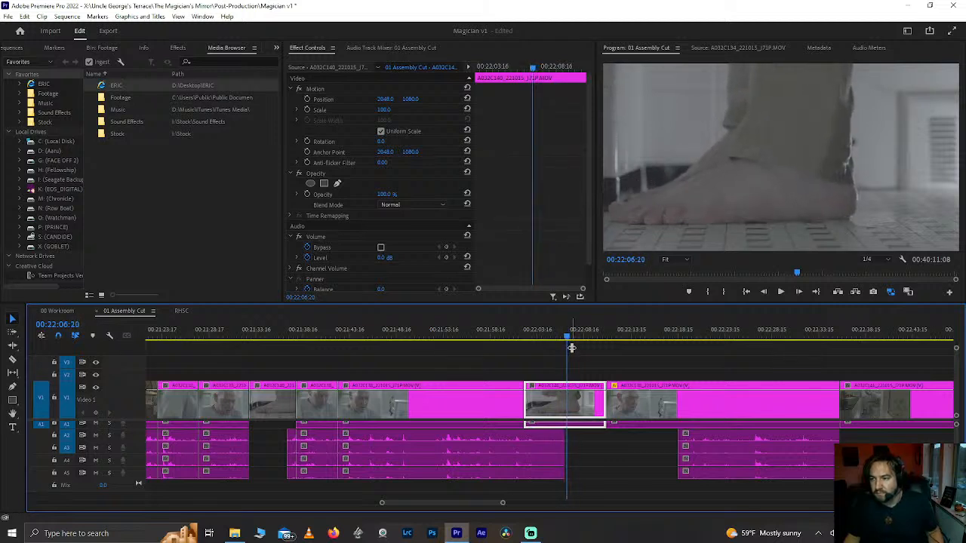
{"action": "left_click_drag", "start_coordinate": [601, 411], "coordinate": [525, 407]}
{"action": "left_click", "coordinate": [595, 415]}
{"action": "left_click", "coordinate": [553, 408]}
Step: Play from the end of the preceding close-up through the foot insert
{"action": "left_click", "coordinate": [507, 333]}
{"action": "key", "text": "space"}
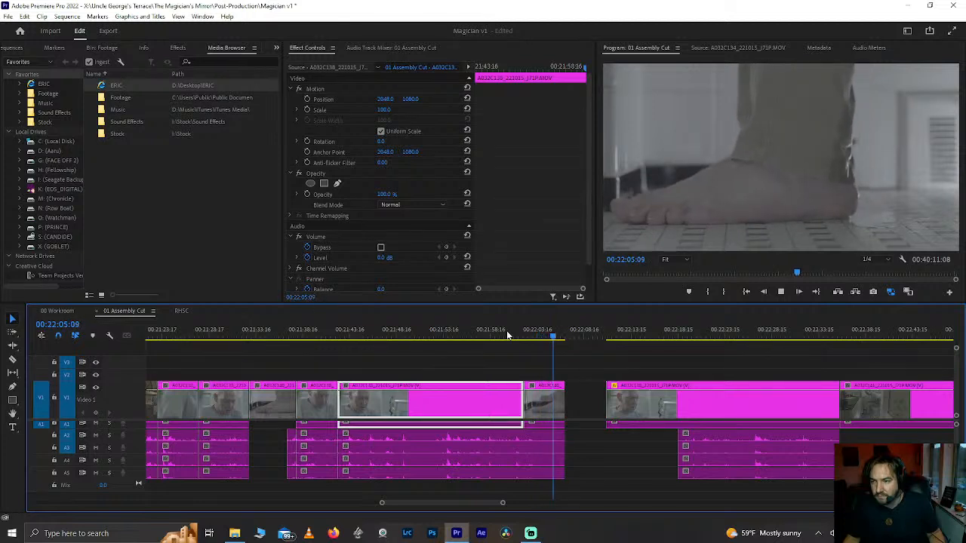
{"action": "key", "text": "space"}
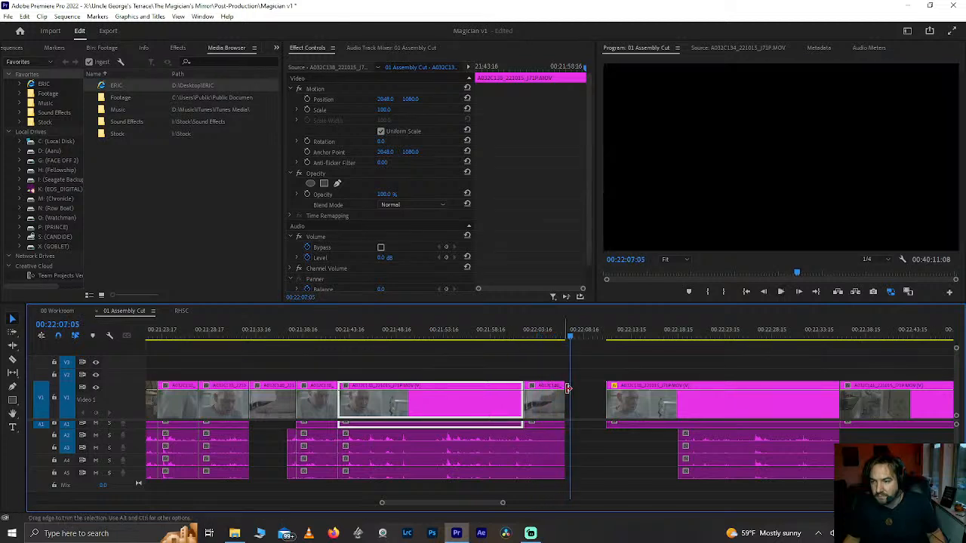
Step: Find the cut point frame by frame, split the enlarged close-up at 00:22:12:04, and delete the short part before the split
{"action": "left_click", "coordinate": [582, 408]}
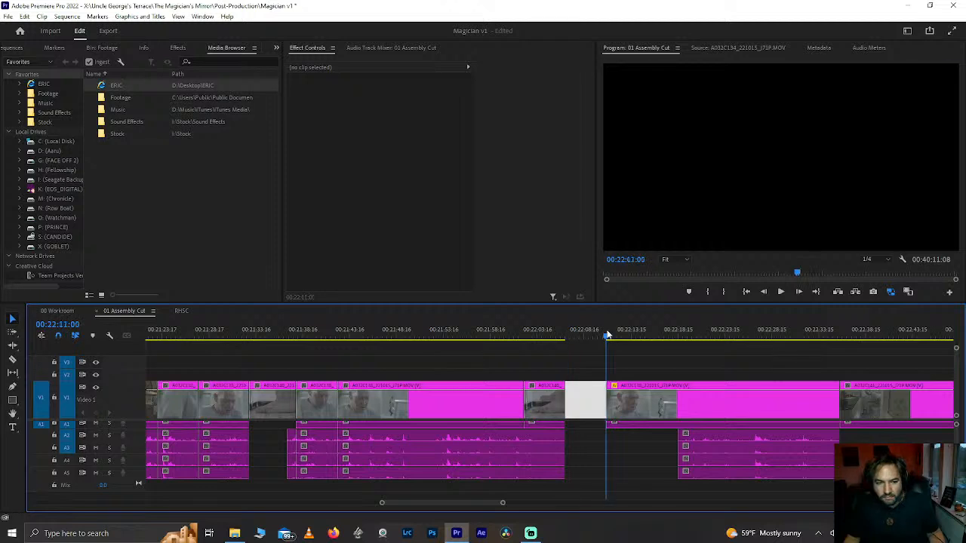
{"action": "key", "text": "space"}
{"action": "key", "text": "space"}
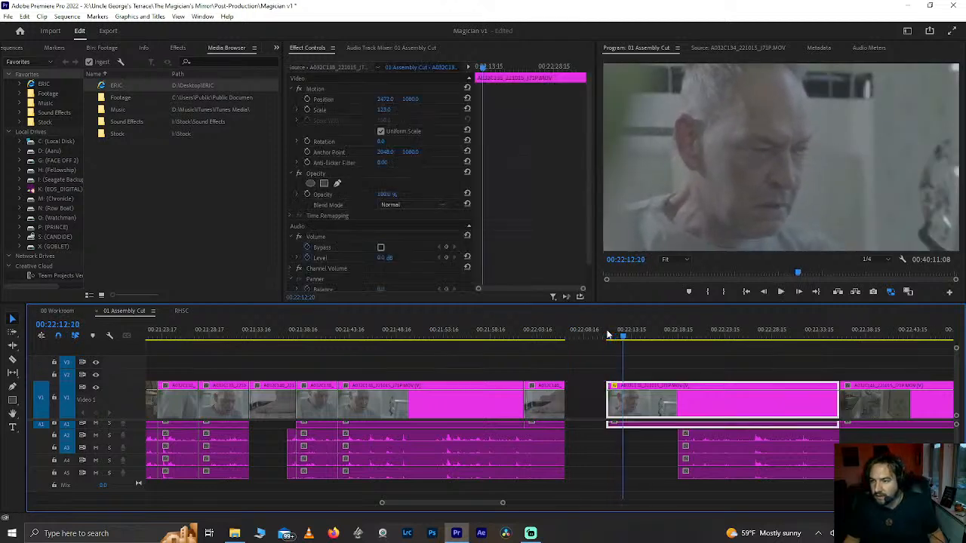
{"action": "key", "text": "Left"}
{"action": "key", "text": "Left"}
{"action": "key", "text": "Left"}
{"action": "key", "text": "Left"}
{"action": "key", "text": "Left"}
{"action": "key", "text": "Left"}
{"action": "key", "text": "Left"}
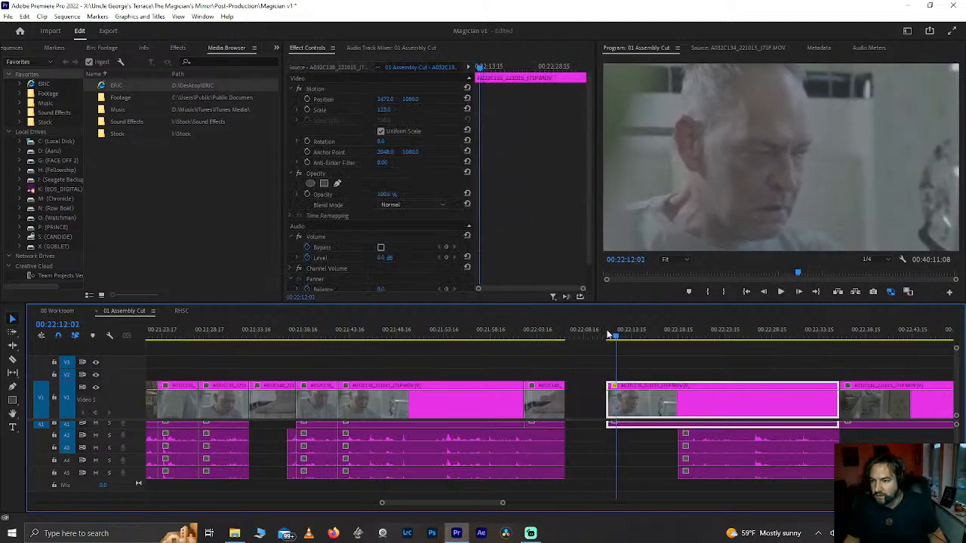
{"action": "key", "text": "Right"}
{"action": "key", "text": "Right"}
{"action": "key", "text": "Right"}
{"action": "key", "text": "Right"}
{"action": "key", "text": "Right"}
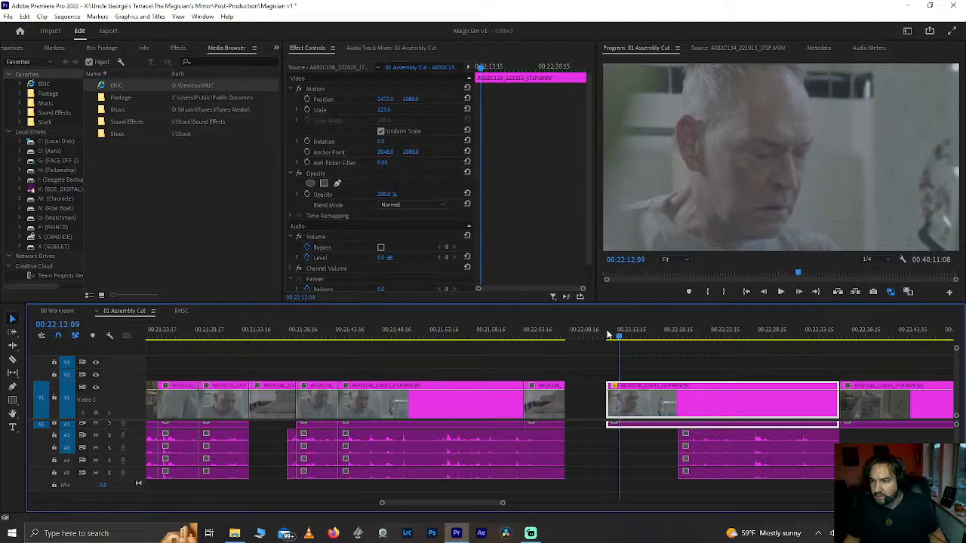
{"action": "key", "text": "ctrl+k"}
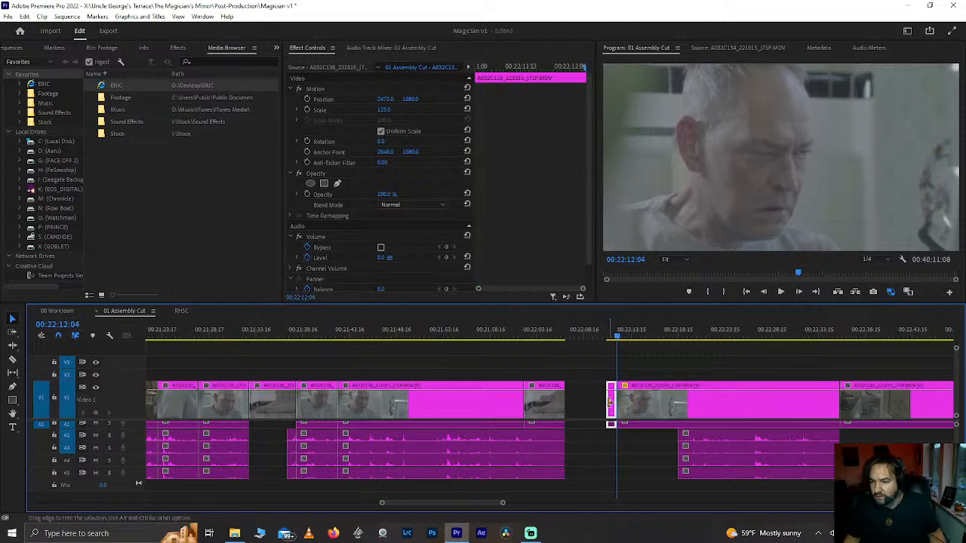
{"action": "key", "text": "Delete"}
Step: Extend the start of the close-up's audio clips to match its picture, and close the gap after the foot insert
{"action": "left_click_drag", "start_coordinate": [678, 446], "coordinate": [625, 447]}
{"action": "left_click", "coordinate": [601, 391]}
{"action": "key", "text": "Delete"}
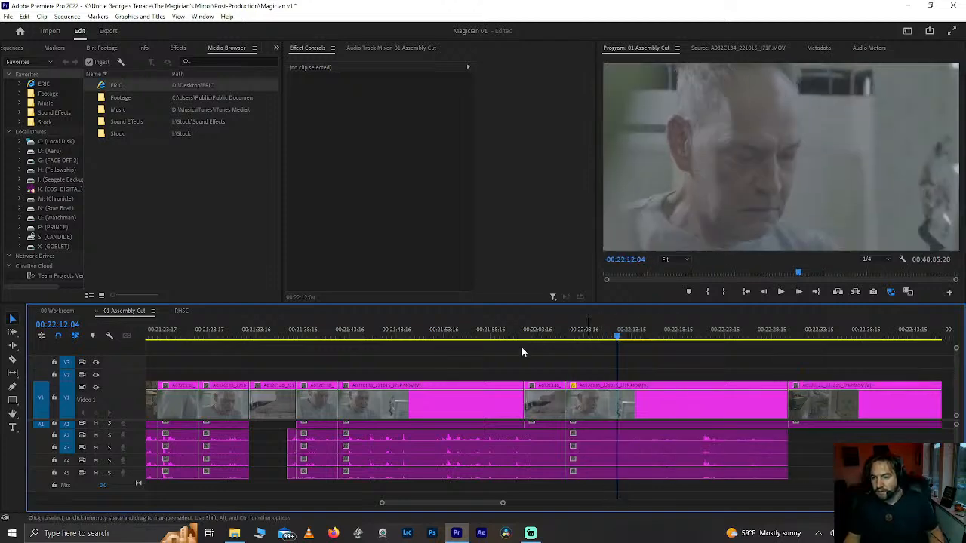
Step: Play from the foot insert through the enlarged close-up into the wide bathroom shot
{"action": "left_click", "coordinate": [549, 335]}
{"action": "key", "text": "space"}
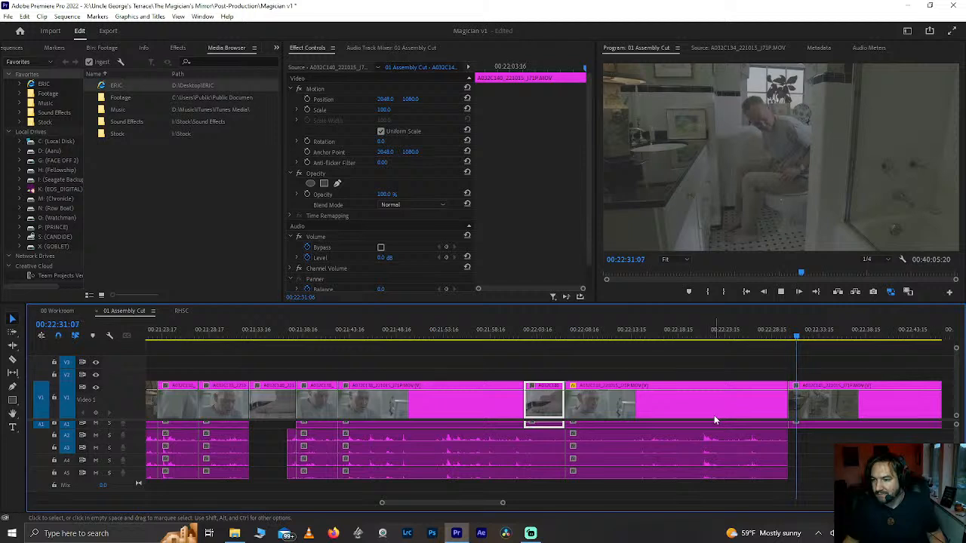
{"action": "key", "text": "space"}
Step: Move the wide bathroom shot later, extend the enlarged close-up's picture end to about 00:22:37, and play the added footage
{"action": "left_click", "coordinate": [794, 422]}
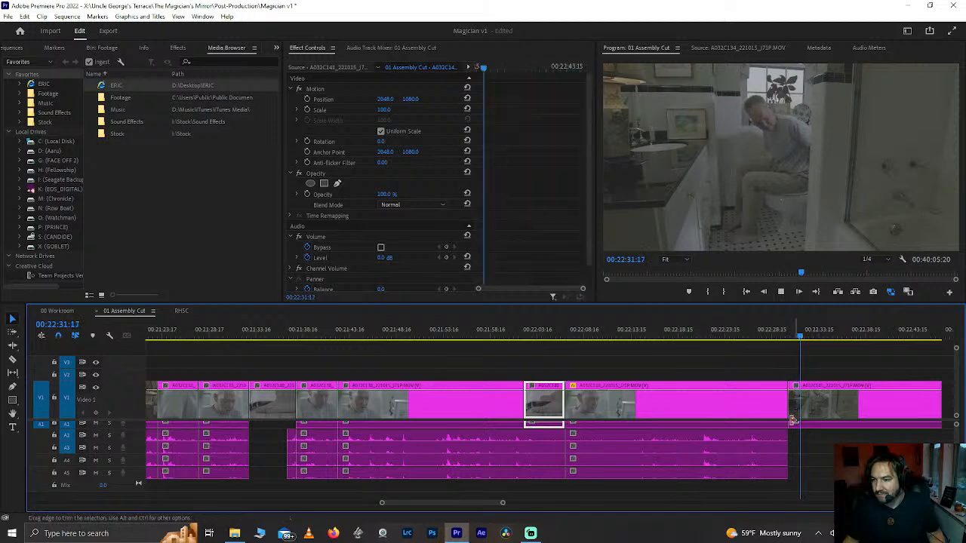
{"action": "scroll", "coordinate": [792, 423], "scroll_direction": "down", "scroll_amount": 3}
{"action": "left_click_drag", "start_coordinate": [650, 412], "coordinate": [725, 408]}
{"action": "left_click_drag", "start_coordinate": [604, 405], "coordinate": [670, 405]}
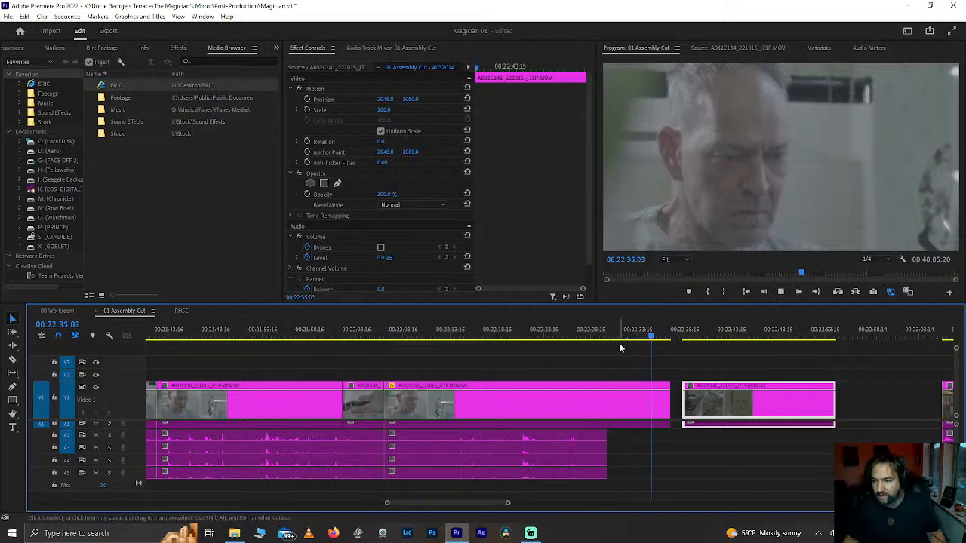
{"action": "key", "text": "space"}
{"action": "left_click", "coordinate": [637, 392]}
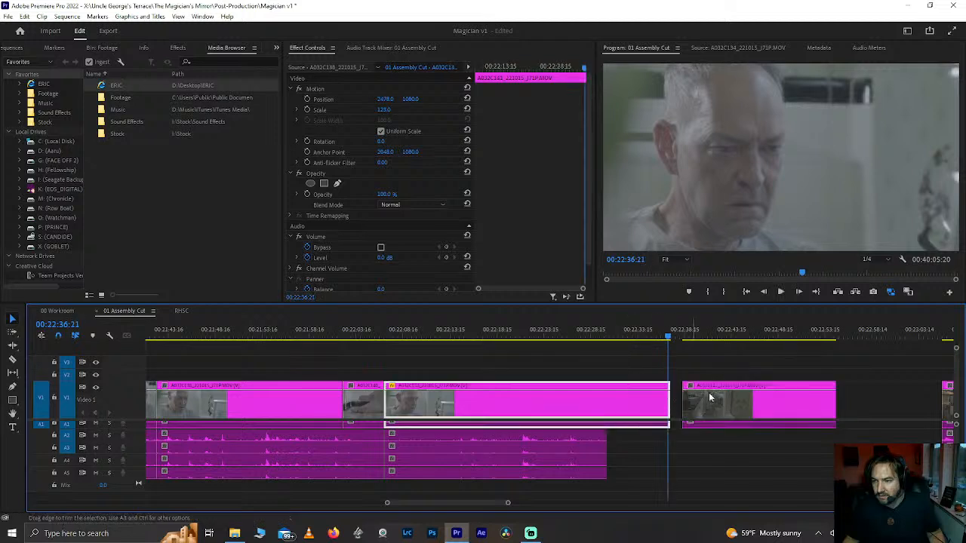
Step: Move the wide bathroom shot further along, extend the enlarged close-up's end to about 00:22:39, and play the added footage
{"action": "left_click_drag", "start_coordinate": [710, 396], "coordinate": [794, 403]}
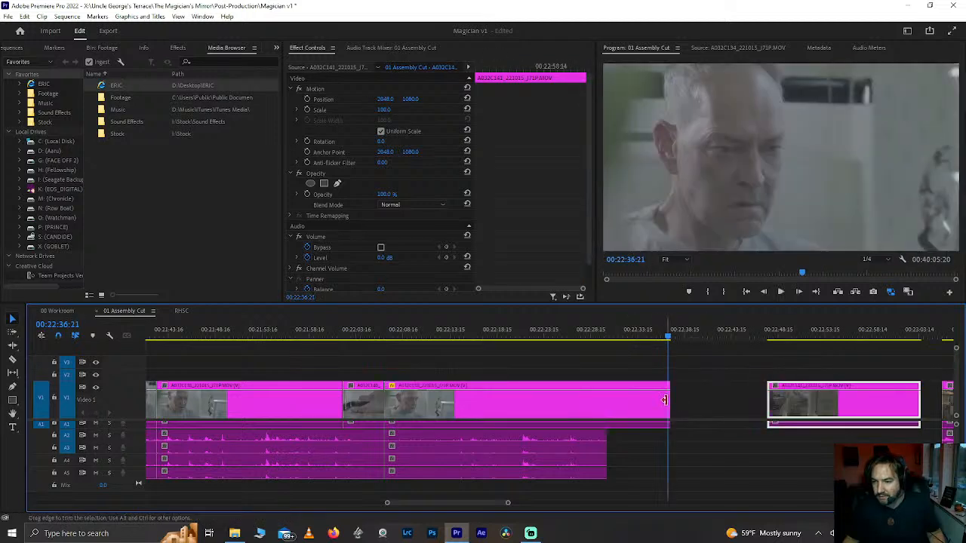
{"action": "left_click_drag", "start_coordinate": [664, 402], "coordinate": [688, 400]}
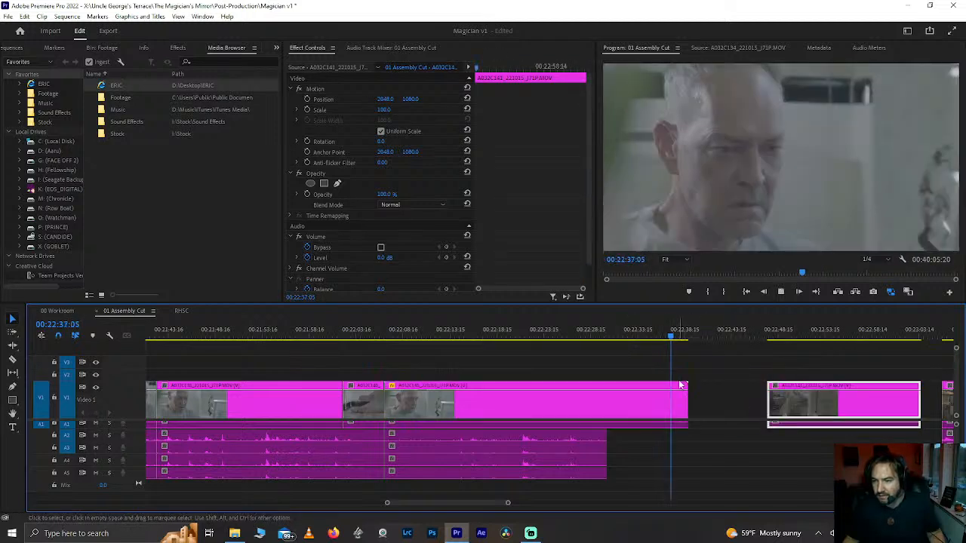
{"action": "key", "text": "space"}
{"action": "left_click", "coordinate": [679, 384]}
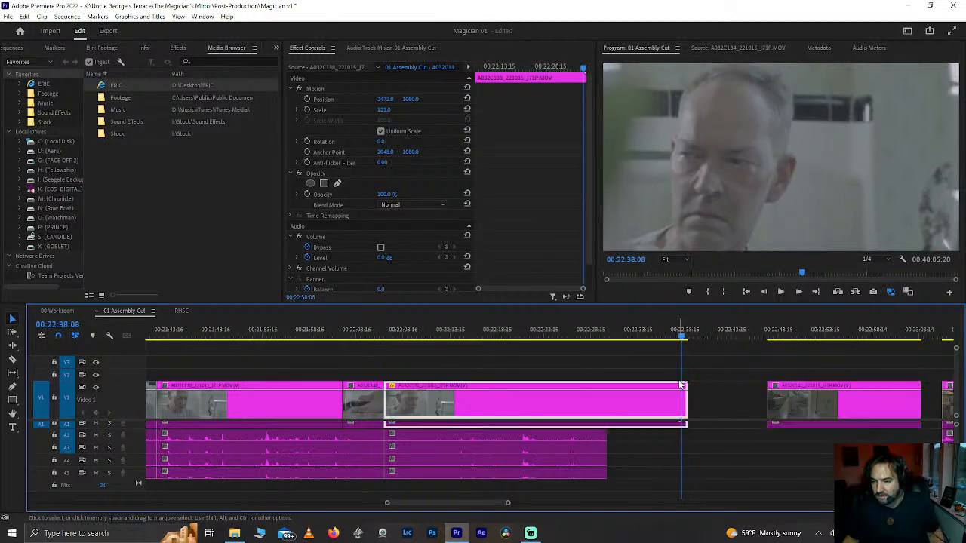
Step: Undo the extensions of the enlarged close-up's end and the last move of the wide bathroom shot, replaying the close-up around 00:22:30
{"action": "key", "text": "ctrl+z"}
{"action": "left_click", "coordinate": [604, 337]}
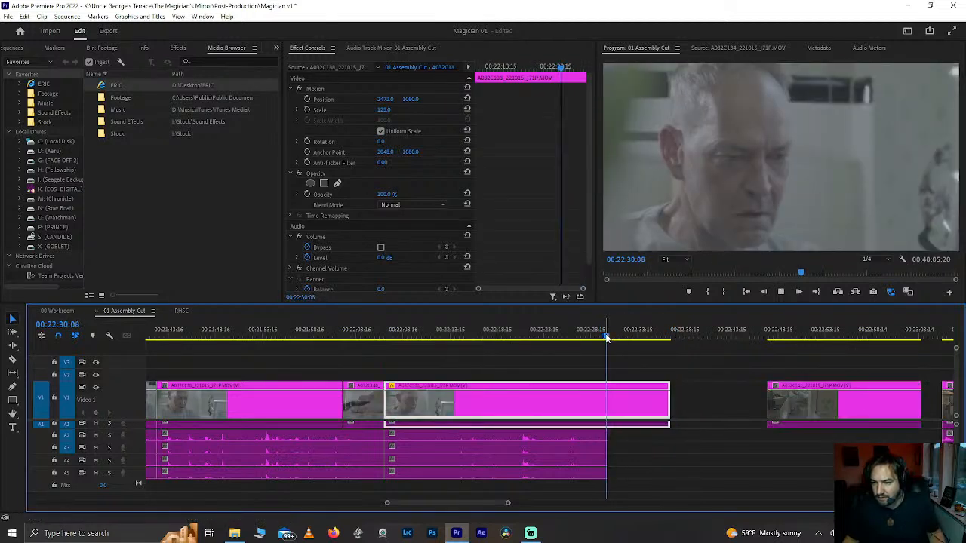
{"action": "left_click_drag", "start_coordinate": [607, 337], "coordinate": [573, 340]}
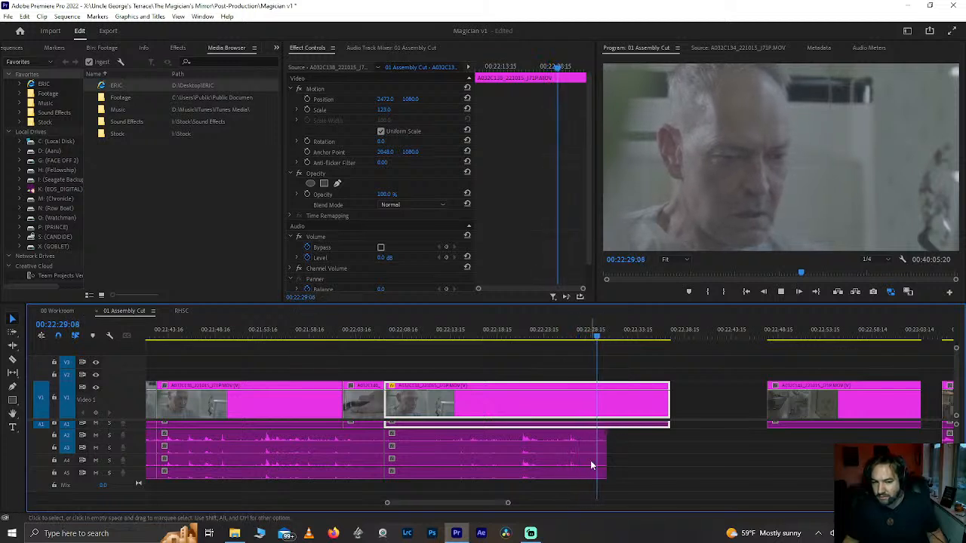
{"action": "key", "text": "space"}
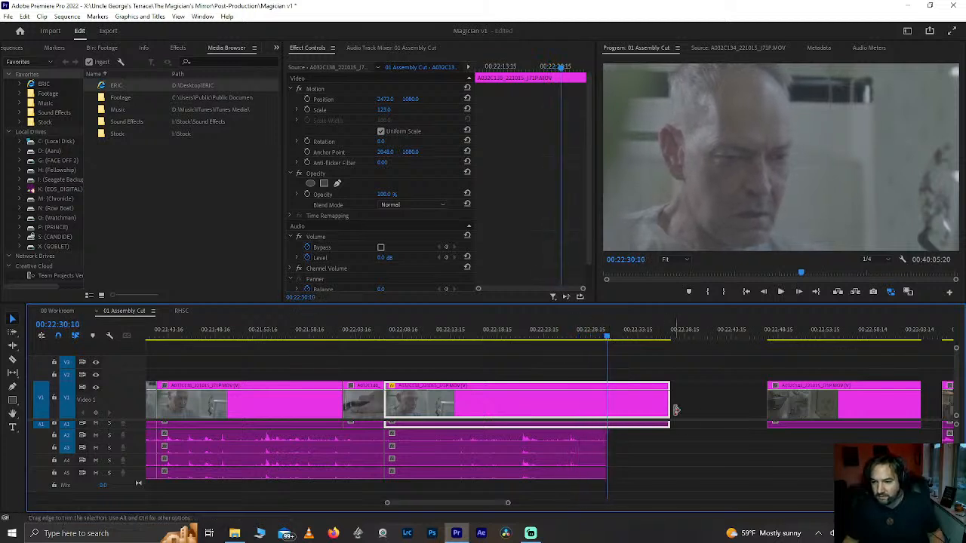
{"action": "key", "text": "ctrl+z"}
{"action": "key", "text": "ctrl+z"}
Step: Extend the start of the wide bathroom shot earlier to about 00:22:31 and play the added footage
{"action": "left_click_drag", "start_coordinate": [677, 406], "coordinate": [619, 406]}
{"action": "left_click", "coordinate": [623, 332]}
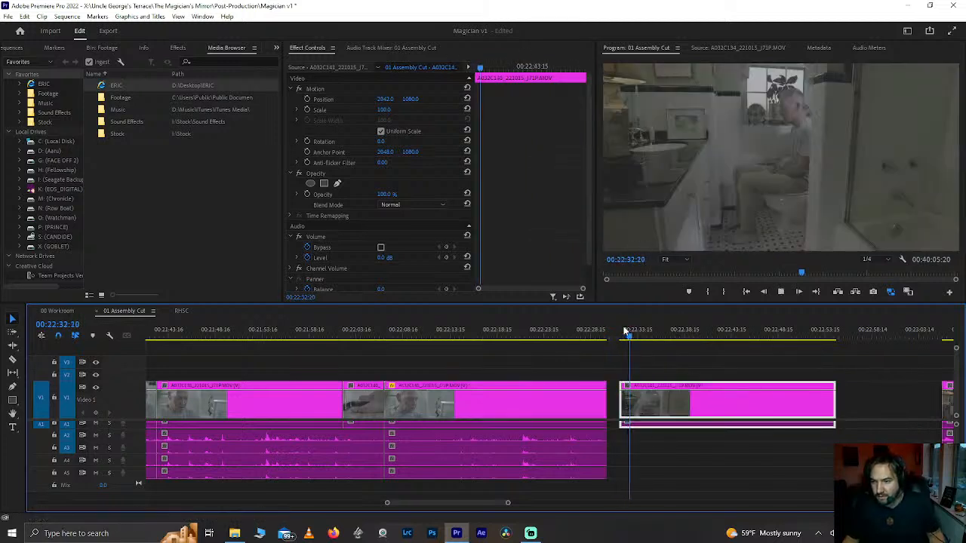
{"action": "key", "text": "space"}
{"action": "key", "text": "space"}
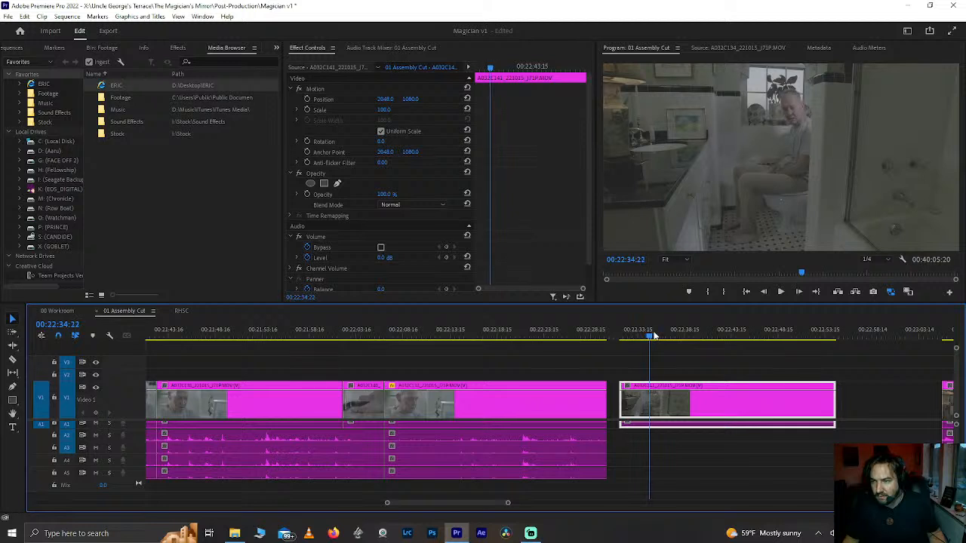
Step: Cut the wide bathroom shot at 00:22:33:10, delete the part before the cut, and close the gap after the enlarged close-up
{"action": "left_click", "coordinate": [622, 335]}
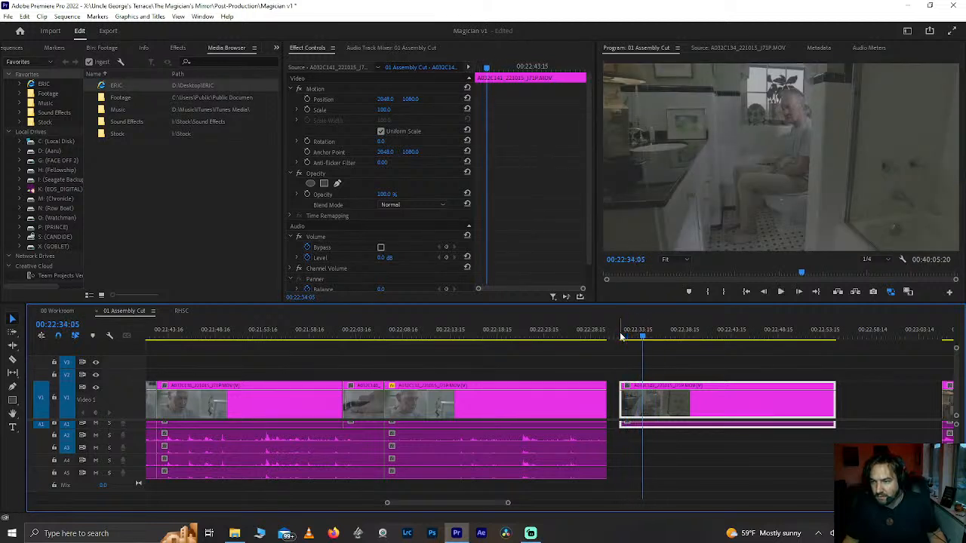
{"action": "key", "text": "Left"}
{"action": "key", "text": "Left"}
{"action": "key", "text": "Left"}
{"action": "key", "text": "Left"}
{"action": "key", "text": "Left"}
{"action": "key", "text": "Left"}
{"action": "key", "text": "Left"}
{"action": "key", "text": "Left"}
{"action": "key", "text": "Left"}
{"action": "key", "text": "Left"}
{"action": "key", "text": "Left"}
{"action": "key", "text": "Left"}
{"action": "key", "text": "Left"}
{"action": "key", "text": "Left"}
{"action": "key", "text": "Left"}
{"action": "key", "text": "Left"}
{"action": "key", "text": "Left"}
{"action": "key", "text": "Left"}
{"action": "key", "text": "Left"}
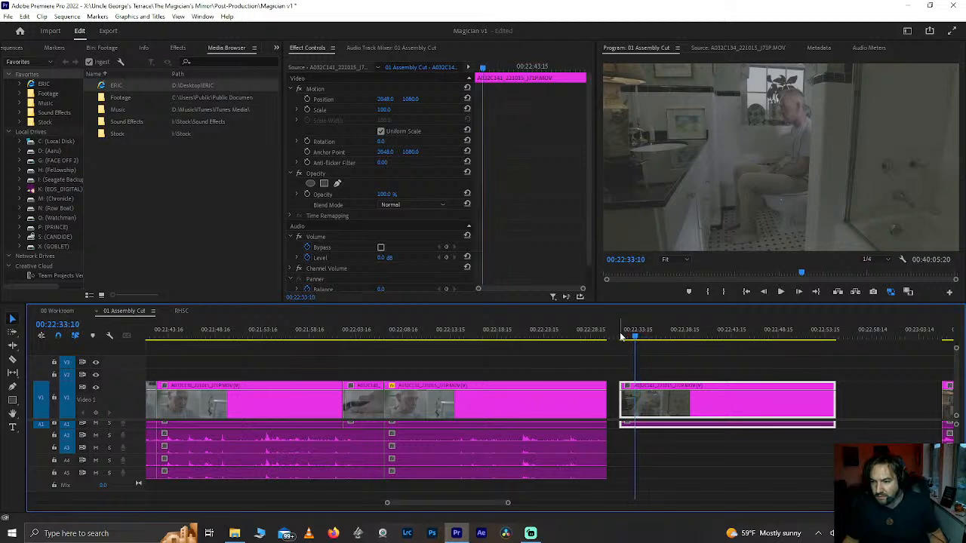
{"action": "key", "text": "ctrl+k"}
{"action": "key", "text": "Delete"}
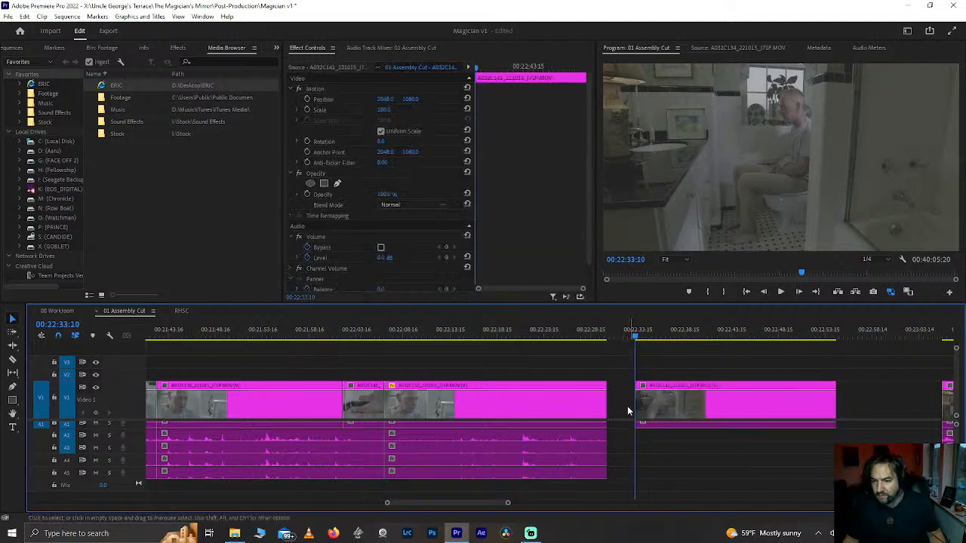
{"action": "left_click", "coordinate": [626, 409]}
{"action": "key", "text": "Delete"}
Step: Unlink the wide bathroom shot's audio from its picture and delete the audio
{"action": "left_click", "coordinate": [627, 426]}
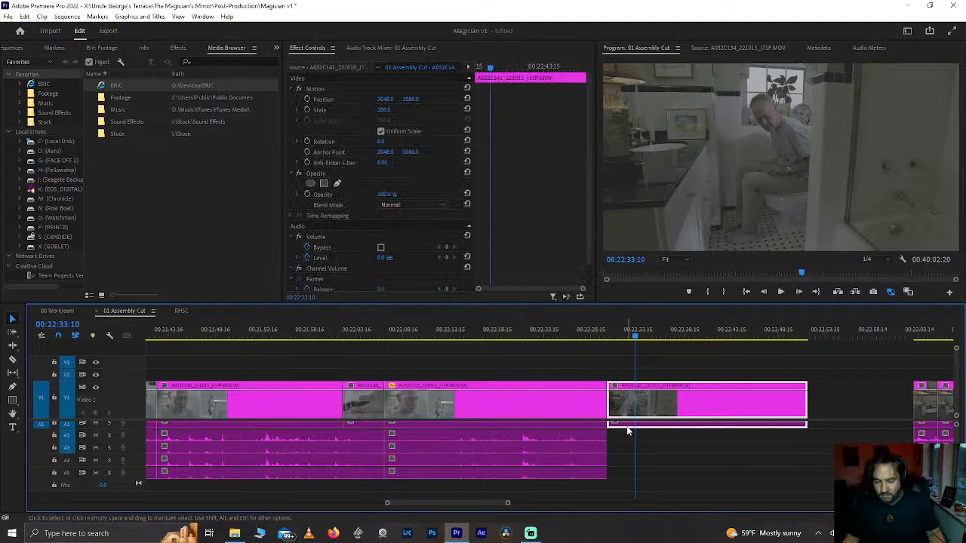
{"action": "key", "text": "ctrl+l"}
{"action": "left_click", "coordinate": [620, 427]}
{"action": "key", "text": "Delete"}
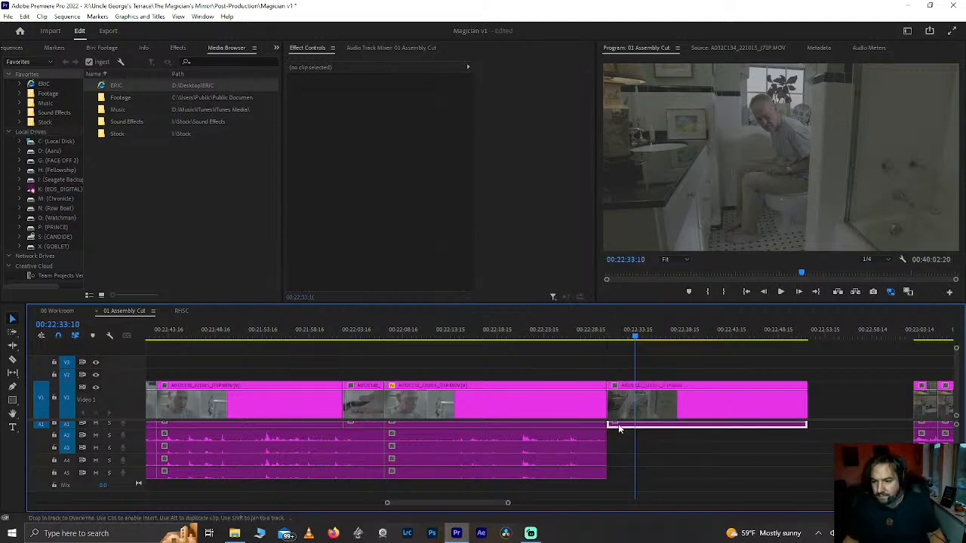
Step: Replay part of the enlarged close-up, check the earlier close-up around 00:21:41, and save the project
{"action": "left_click", "coordinate": [523, 332]}
{"action": "key", "text": "space"}
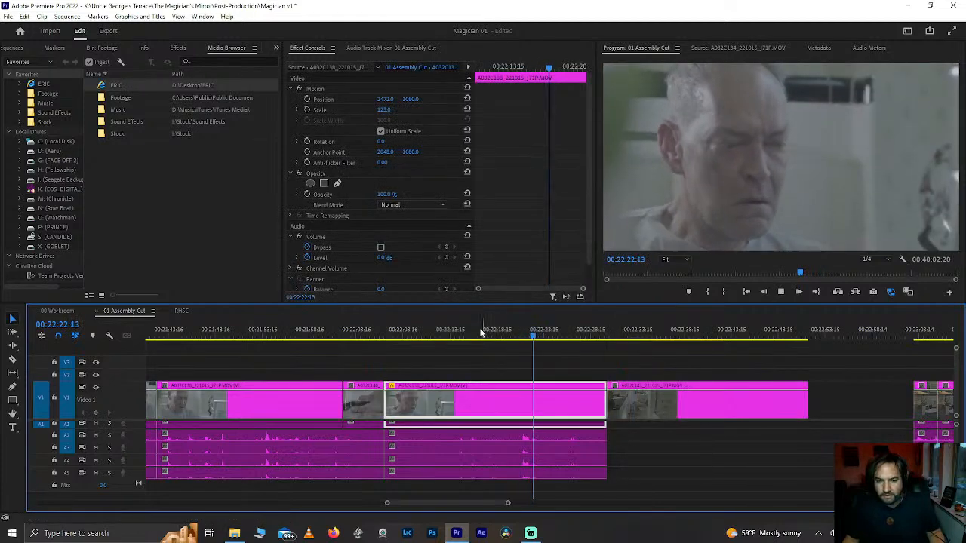
{"action": "left_click", "coordinate": [339, 336]}
{"action": "scroll", "coordinate": [339, 341], "scroll_direction": "up", "scroll_amount": 5}
{"action": "left_click", "coordinate": [371, 331]}
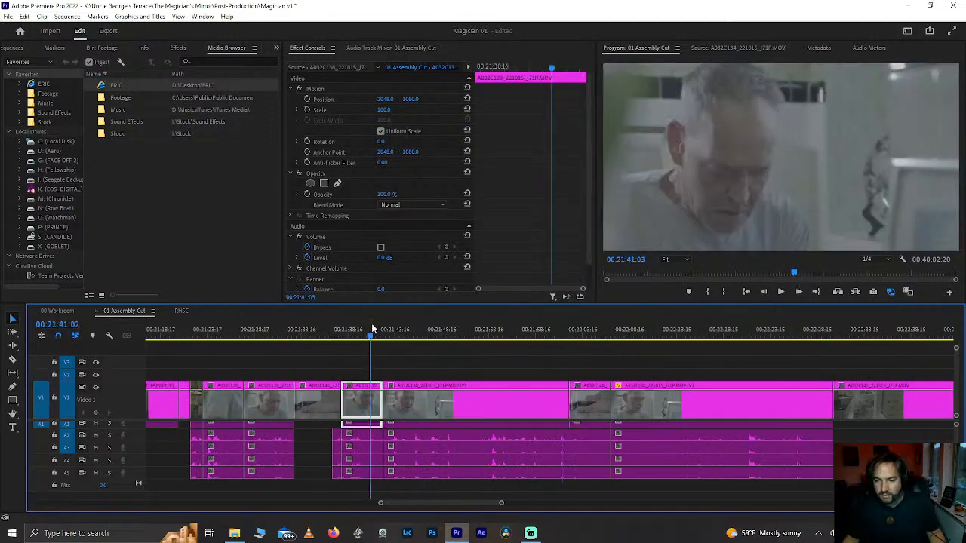
{"action": "key", "text": "ctrl+s"}
Step: Add a Scale keyframe at 00:21:04:01 in the faucet shot that opens the scene, and open its Scale value for editing at 00:21:05:23
{"action": "scroll", "coordinate": [418, 370], "scroll_direction": "up", "scroll_amount": 2}
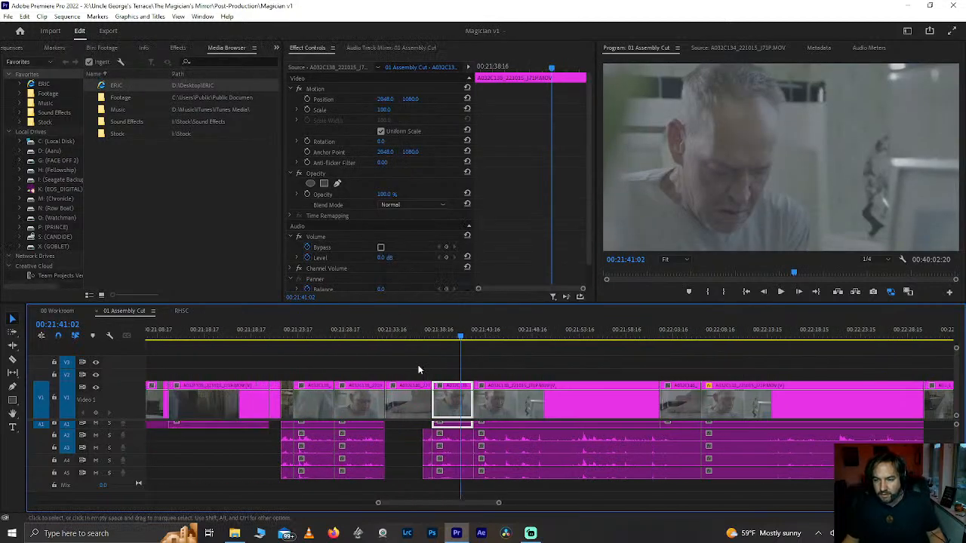
{"action": "scroll", "coordinate": [419, 370], "scroll_direction": "up", "scroll_amount": 4}
{"action": "left_click", "coordinate": [319, 338]}
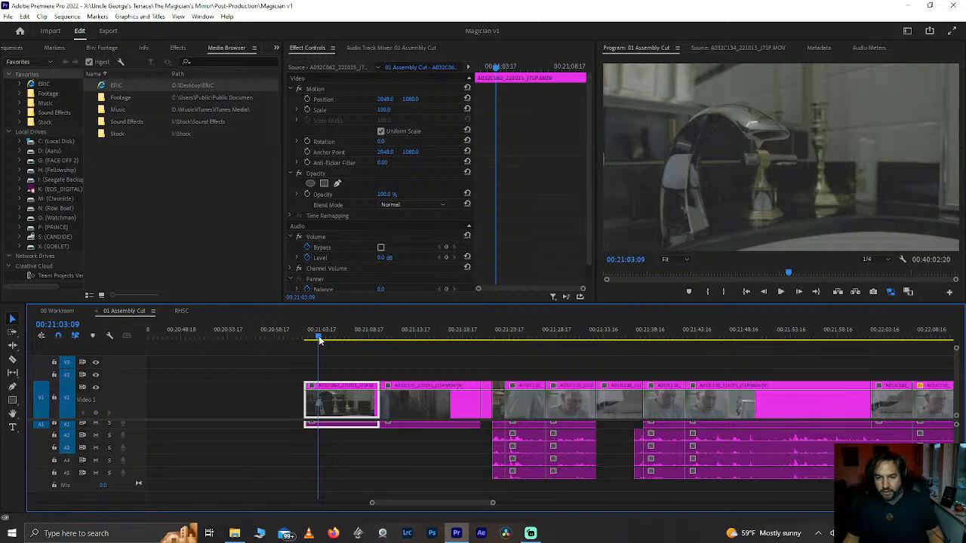
{"action": "key", "text": "Up"}
{"action": "key", "text": "space"}
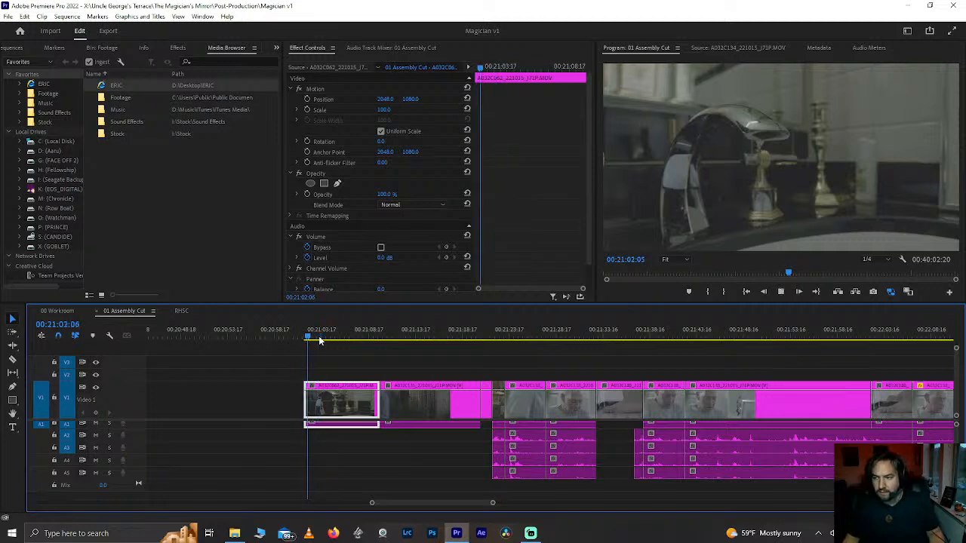
{"action": "key", "text": "space"}
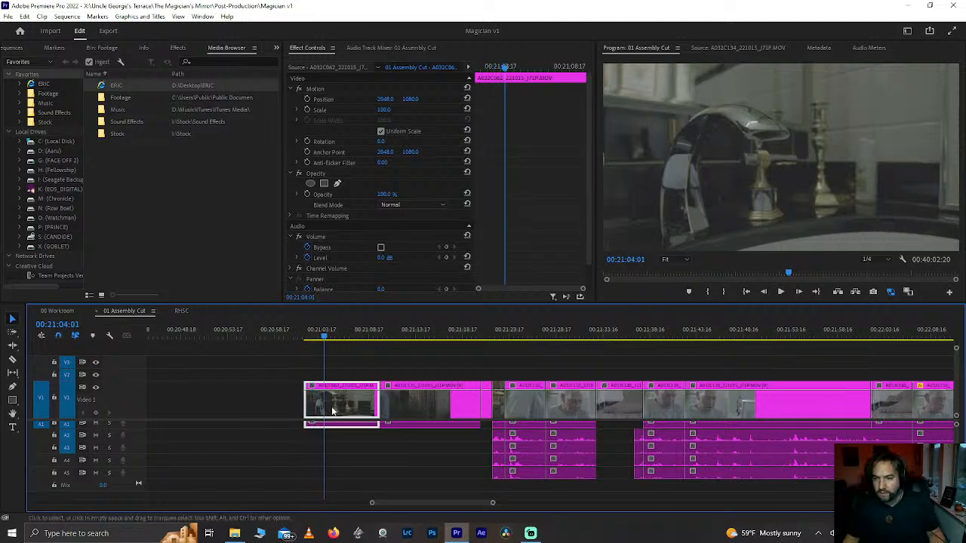
{"action": "left_click", "coordinate": [307, 109]}
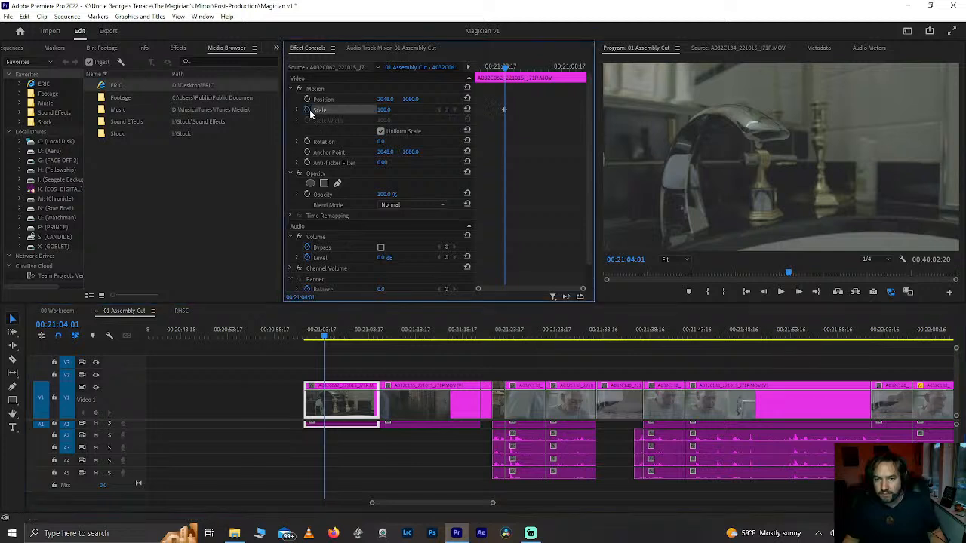
{"action": "left_click", "coordinate": [531, 68]}
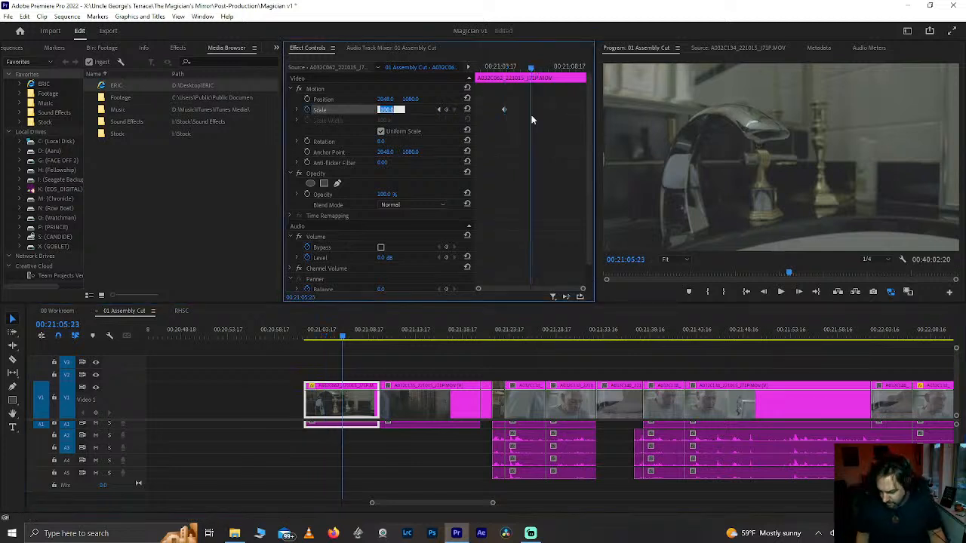
Step: Set the tap close-up's second Scale keyframe to 105 and move that keyframe to the end of the clip
{"action": "type", "text": "105"}
{"action": "key", "text": "Return"}
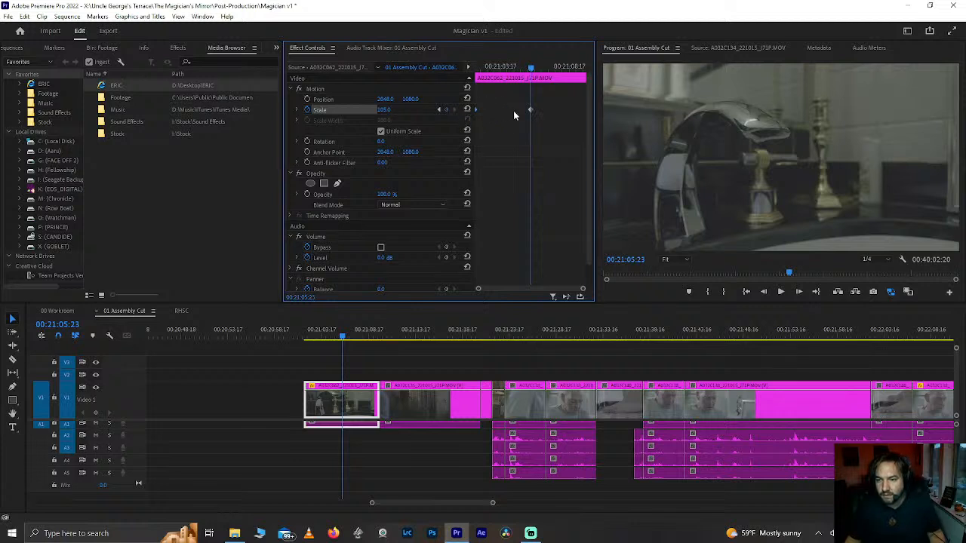
{"action": "left_click_drag", "start_coordinate": [529, 110], "coordinate": [597, 114]}
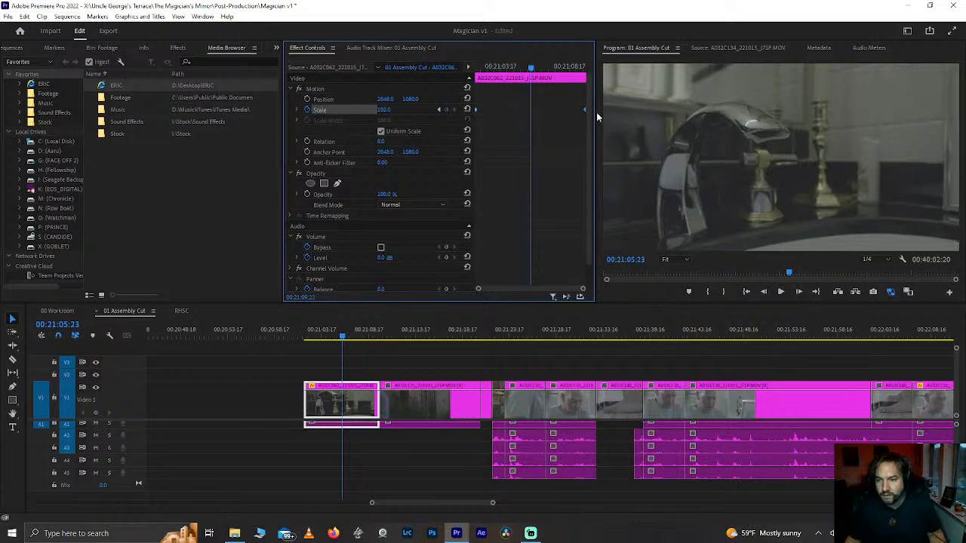
Step: Play through the scene and split the man's long mirror close-up at 00:21:56:08 across its video and audio tracks
{"action": "left_click", "coordinate": [314, 338]}
{"action": "key", "text": "Up"}
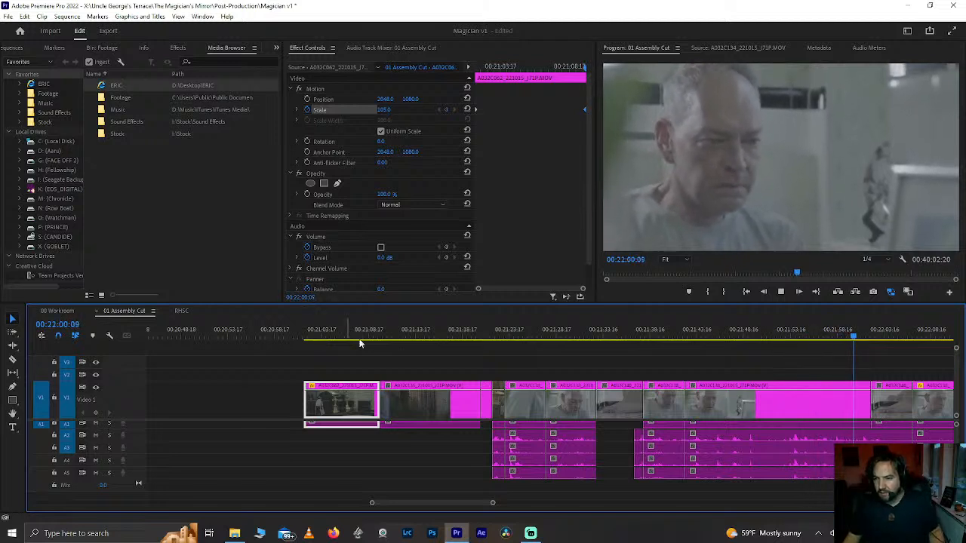
{"action": "left_click", "coordinate": [804, 334]}
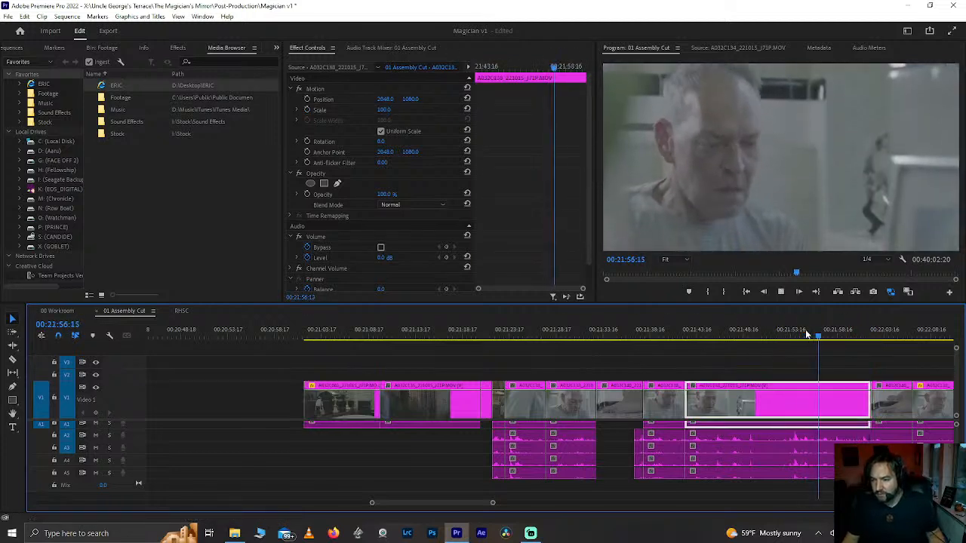
{"action": "key", "text": "space"}
{"action": "key", "text": "space"}
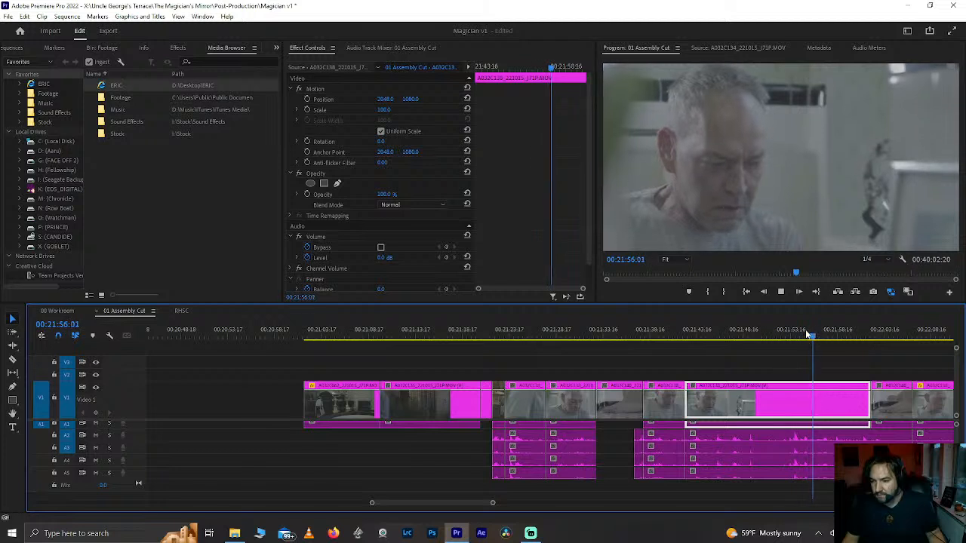
{"action": "key", "text": "space"}
{"action": "key", "text": "ctrl+k"}
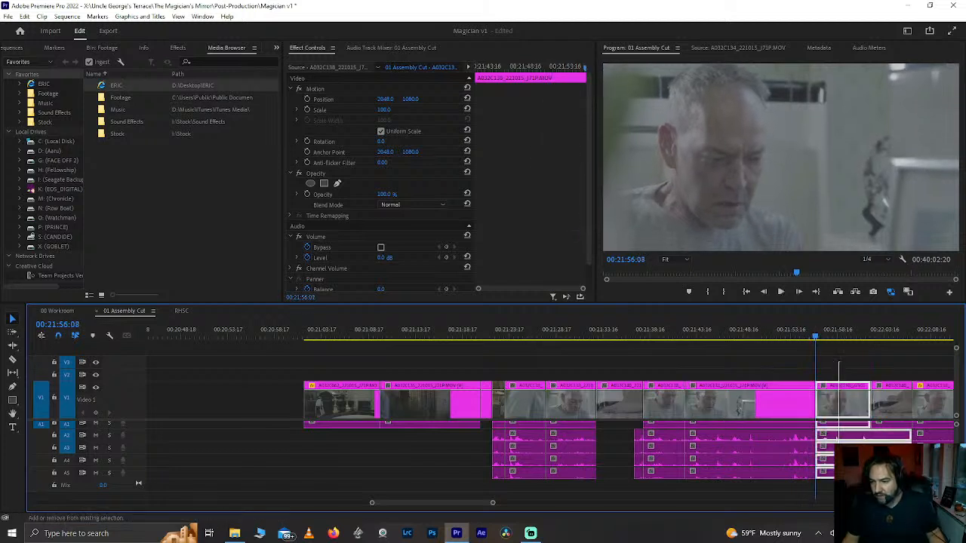
Step: Move the following foot close-up earlier to start at the 00:21:56:08 cut, overwriting the man's close-up there
{"action": "left_click", "coordinate": [885, 333]}
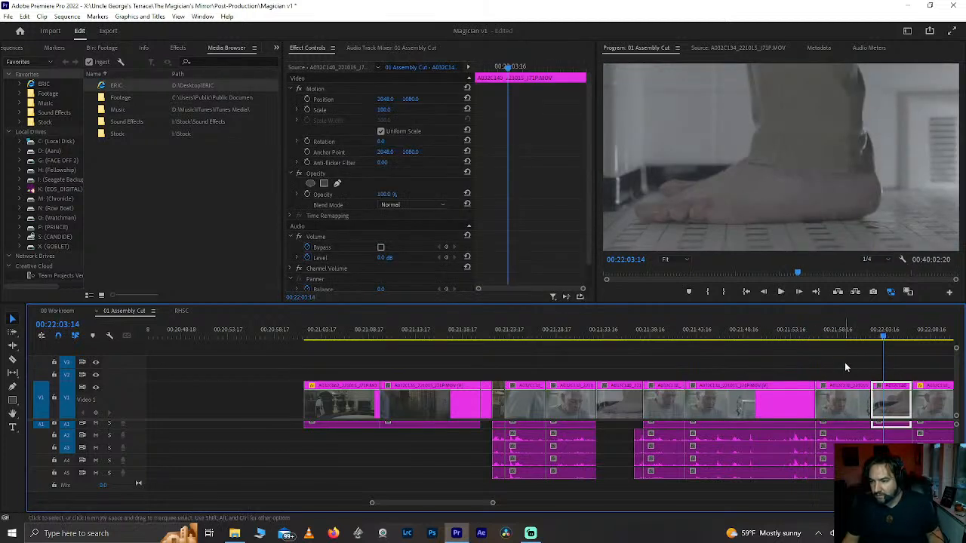
{"action": "left_click_drag", "start_coordinate": [894, 416], "coordinate": [841, 416]}
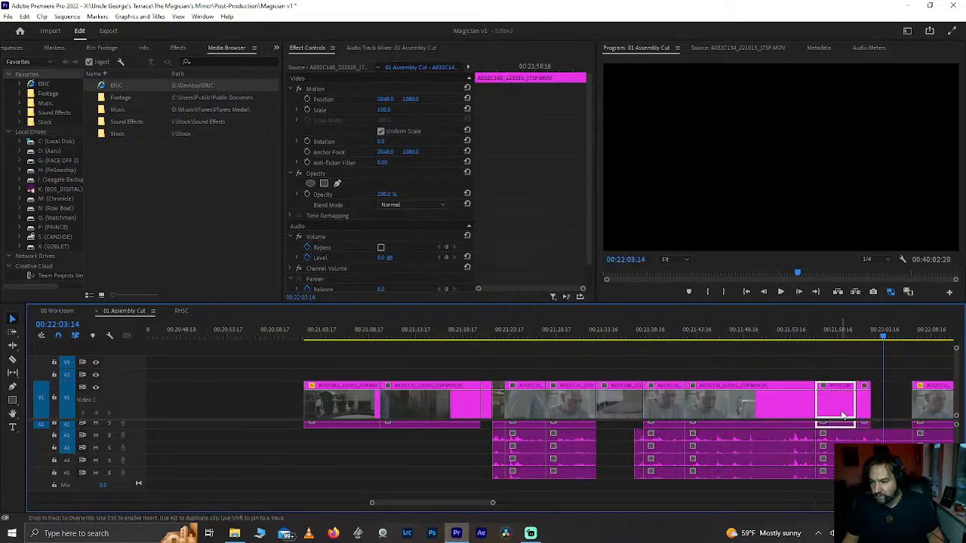
{"action": "left_click", "coordinate": [861, 340]}
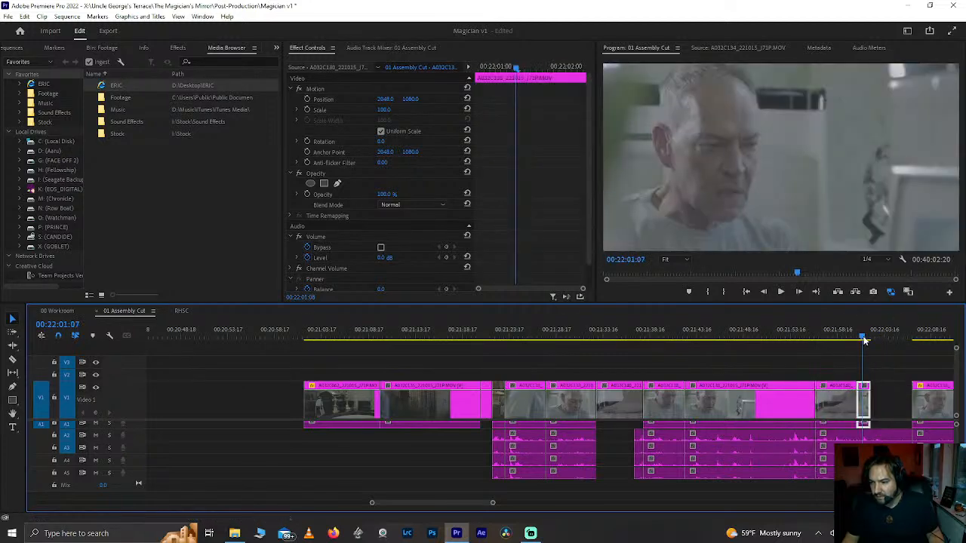
{"action": "key", "text": "Up"}
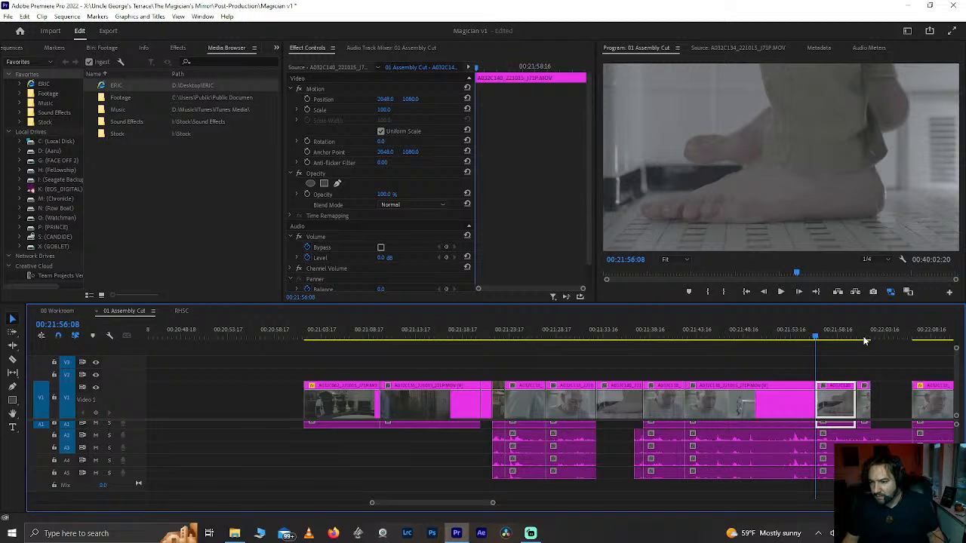
Step: Remove the leftover piece of the man's close-up after the foot shot, close the gap, and play across the edit
{"action": "key", "text": "Down"}
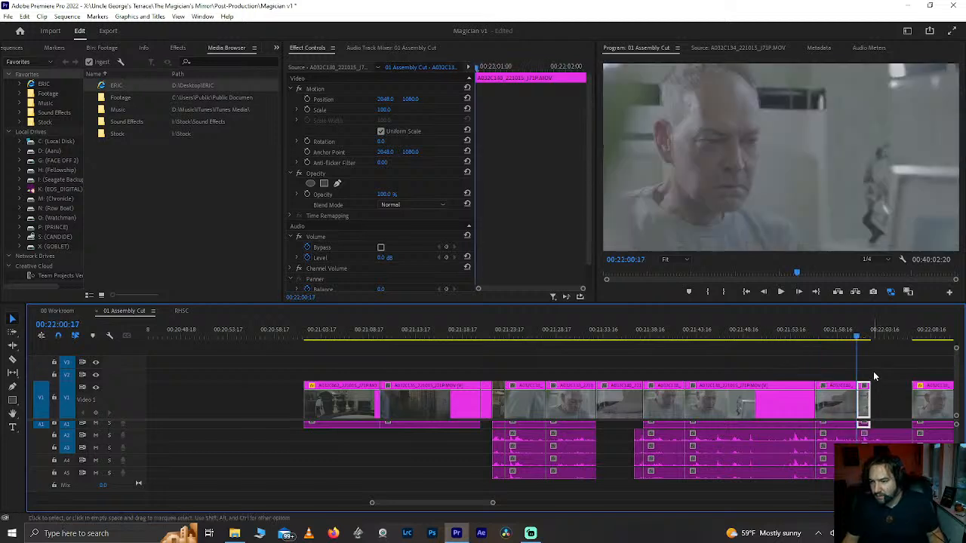
{"action": "left_click_drag", "start_coordinate": [863, 368], "coordinate": [856, 370]}
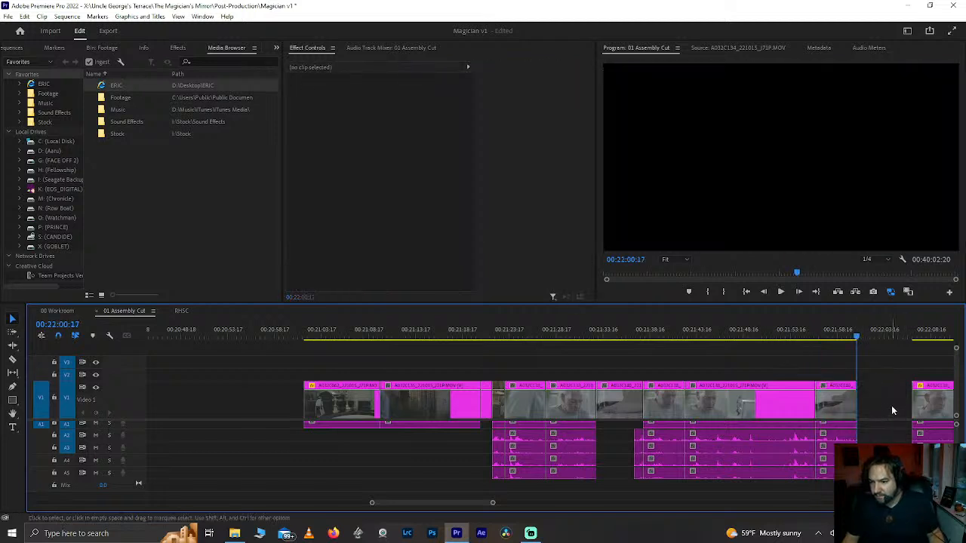
{"action": "key", "text": "Delete"}
{"action": "left_click", "coordinate": [811, 336]}
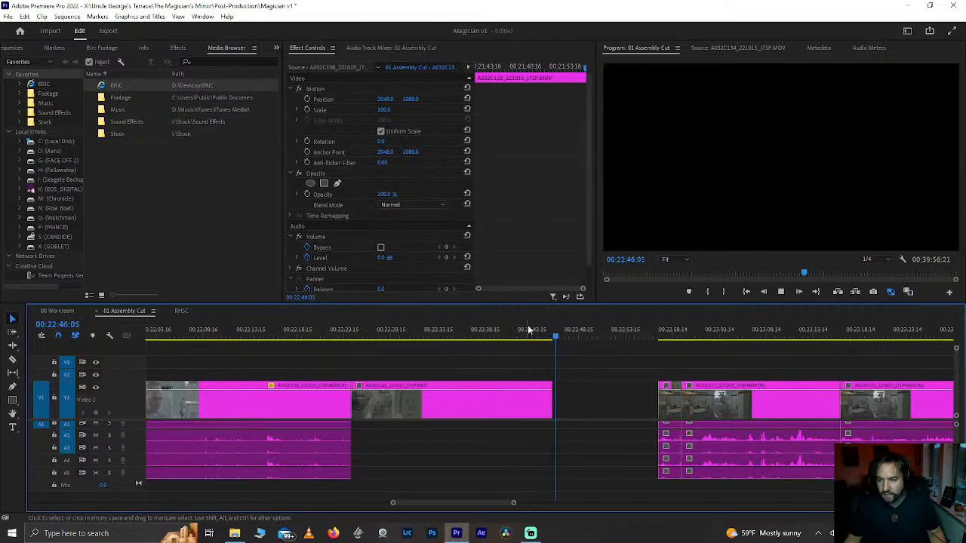
Step: Split the wide bathroom clip at the end of the scene at 00:22:42:18 and delete its tail
{"action": "left_click", "coordinate": [495, 408]}
{"action": "left_click", "coordinate": [511, 330]}
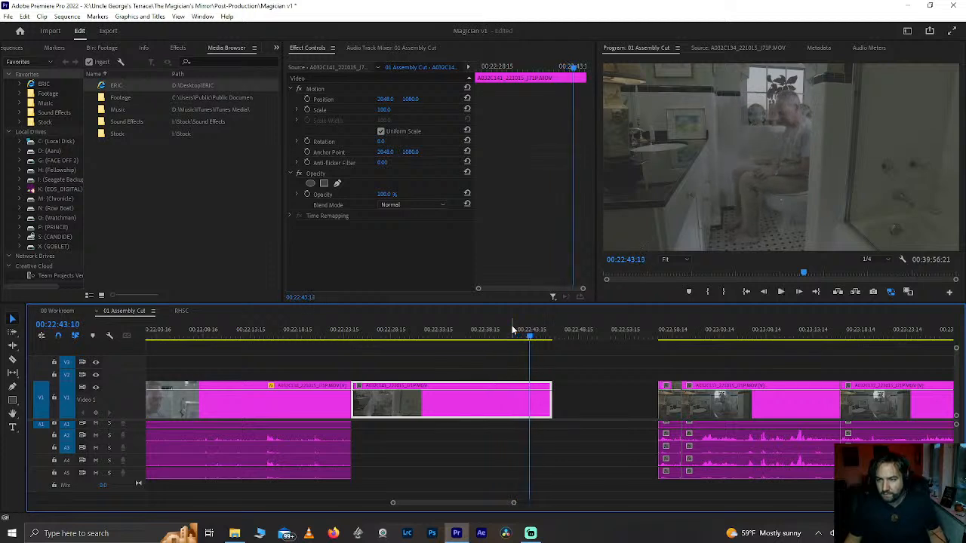
{"action": "left_click", "coordinate": [513, 330]}
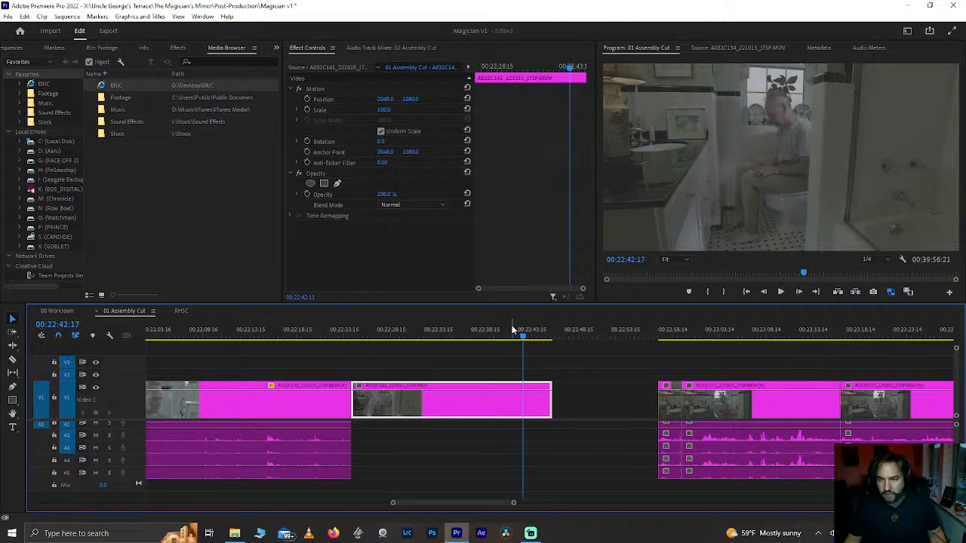
{"action": "key", "text": "ctrl+k"}
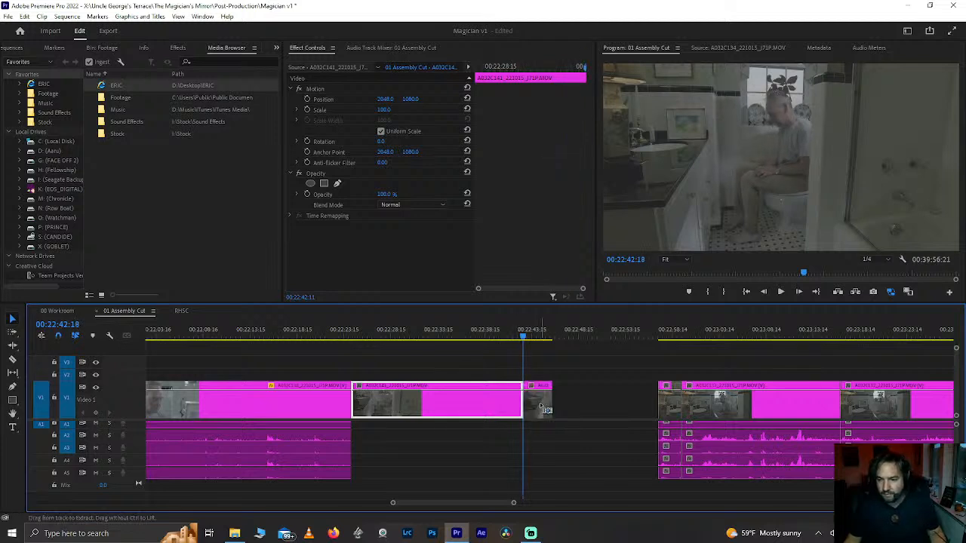
{"action": "left_click", "coordinate": [541, 405]}
{"action": "key", "text": "Delete"}
Step: Play back the shortened ending of the wide bathroom clip and save the project
{"action": "left_click", "coordinate": [452, 327]}
{"action": "key", "text": "space"}
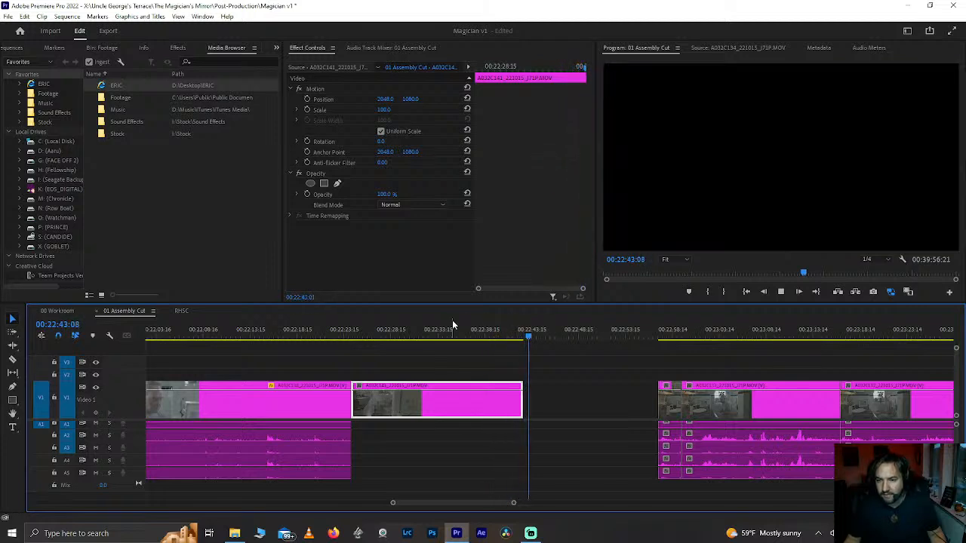
{"action": "left_click", "coordinate": [510, 335]}
{"action": "key", "text": "ctrl+s"}
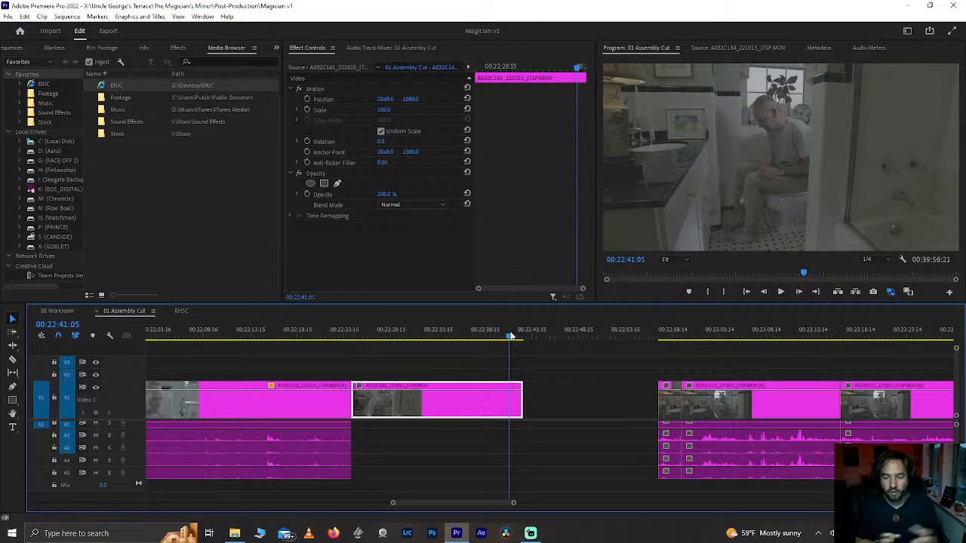
{"action": "key", "text": "ctrl+s"}
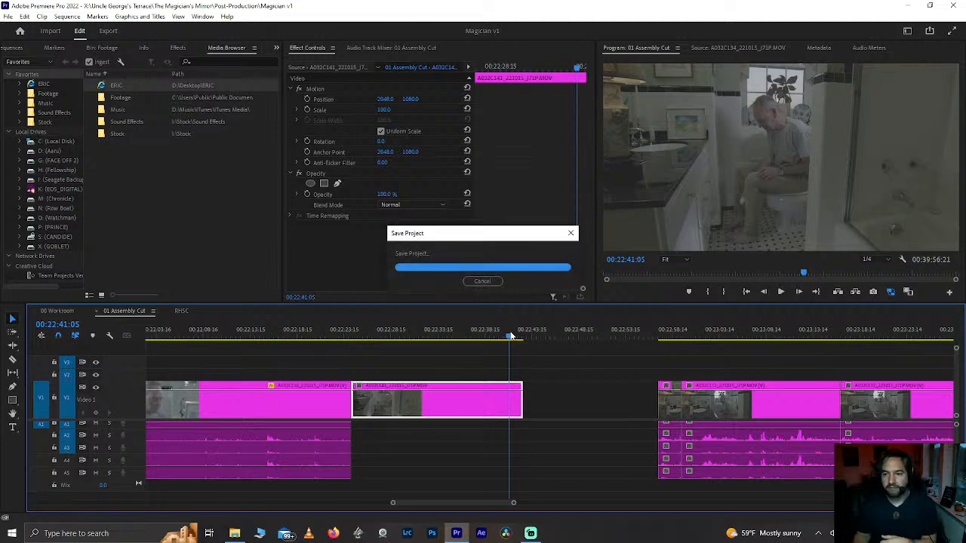
Step: Review the edited bathroom sequence by playing it from 00:21:08:03 through the foot shot into the man's close-up
{"action": "left_click", "coordinate": [272, 329]}
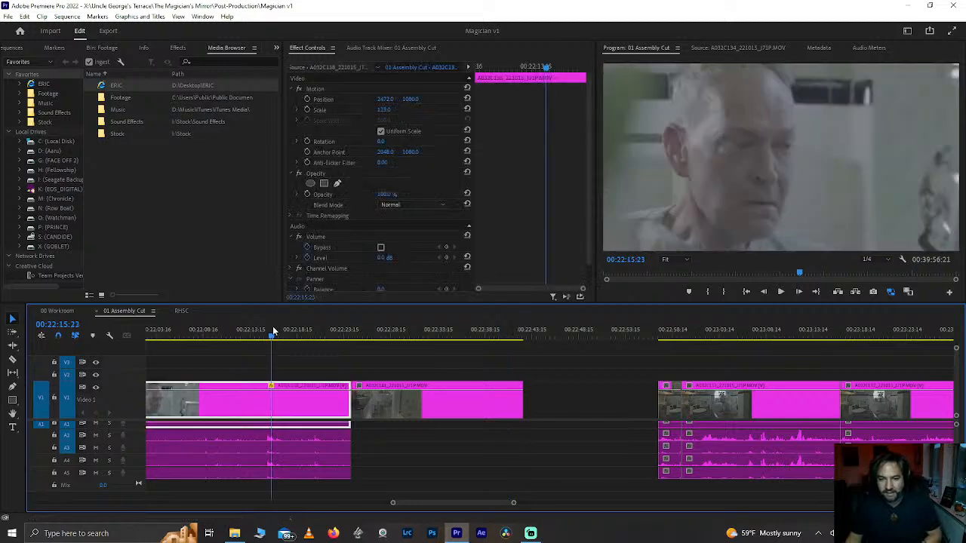
{"action": "key", "text": "minus"}
{"action": "key", "text": "minus"}
{"action": "scroll", "coordinate": [344, 400], "scroll_direction": "up", "scroll_amount": 2}
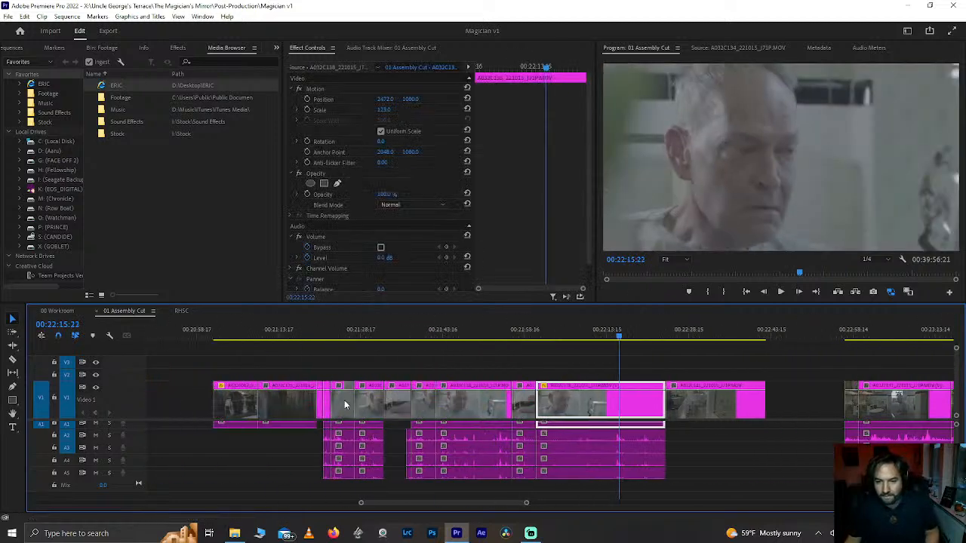
{"action": "scroll", "coordinate": [344, 400], "scroll_direction": "down", "scroll_amount": 2}
{"action": "left_click", "coordinate": [332, 326]}
{"action": "key", "text": "equal"}
{"action": "key", "text": "equal"}
{"action": "key", "text": "equal"}
{"action": "key", "text": "equal"}
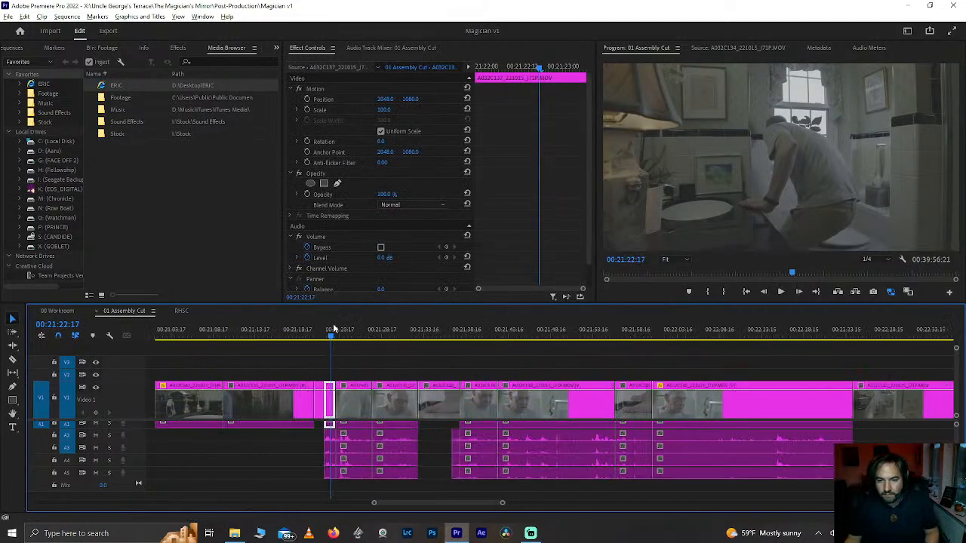
{"action": "left_click", "coordinate": [243, 337]}
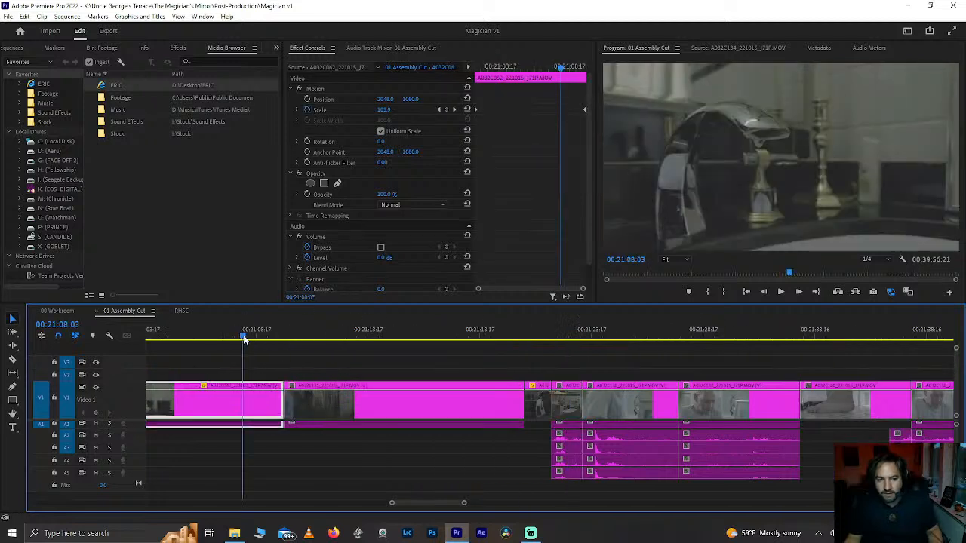
{"action": "key", "text": "space"}
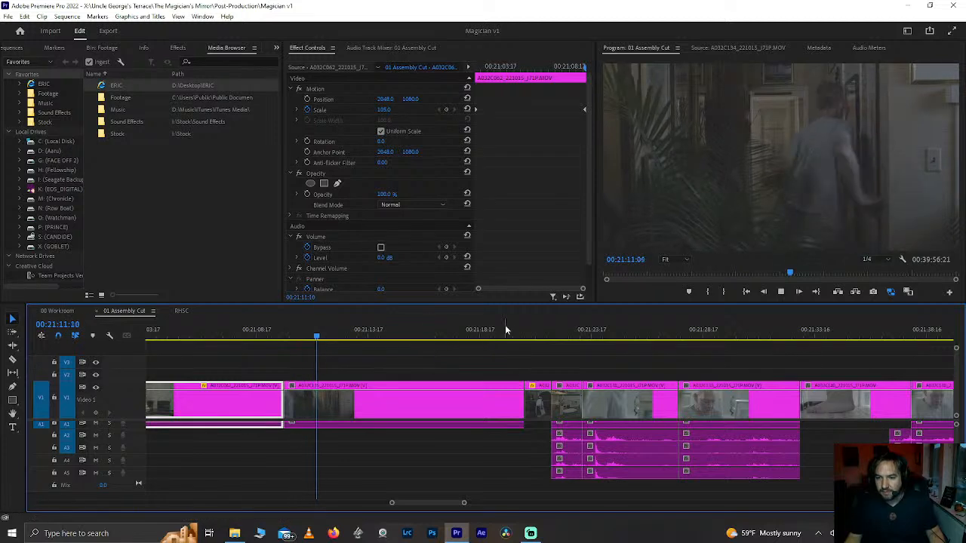
{"action": "scroll", "coordinate": [510, 330], "scroll_direction": "down", "scroll_amount": 1}
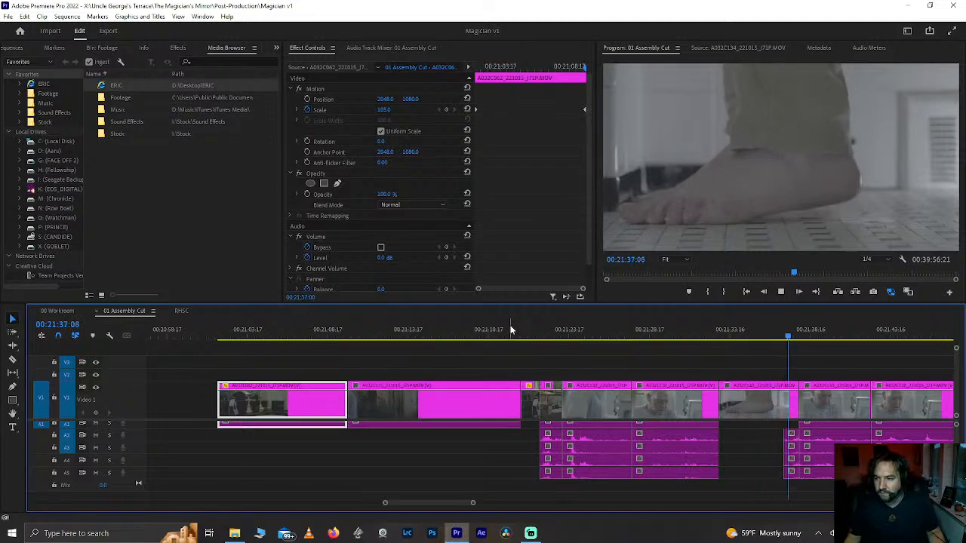
{"action": "key", "text": "space"}
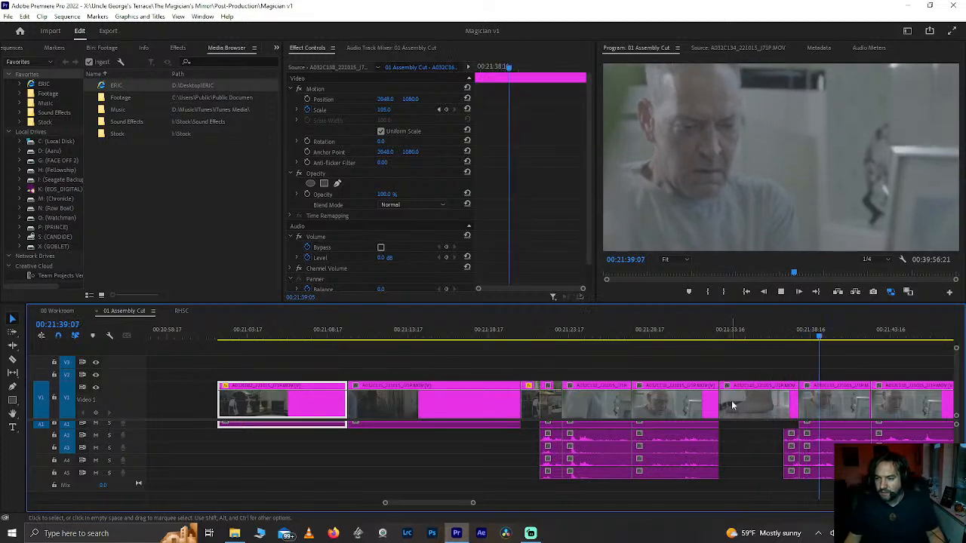
Step: Go to the next block of bathroom clips after the gap and play it from about 00:23:07:21
{"action": "key", "text": "d"}
{"action": "key", "text": "minus"}
{"action": "key", "text": "minus"}
{"action": "key", "text": "minus"}
{"action": "key", "text": "minus"}
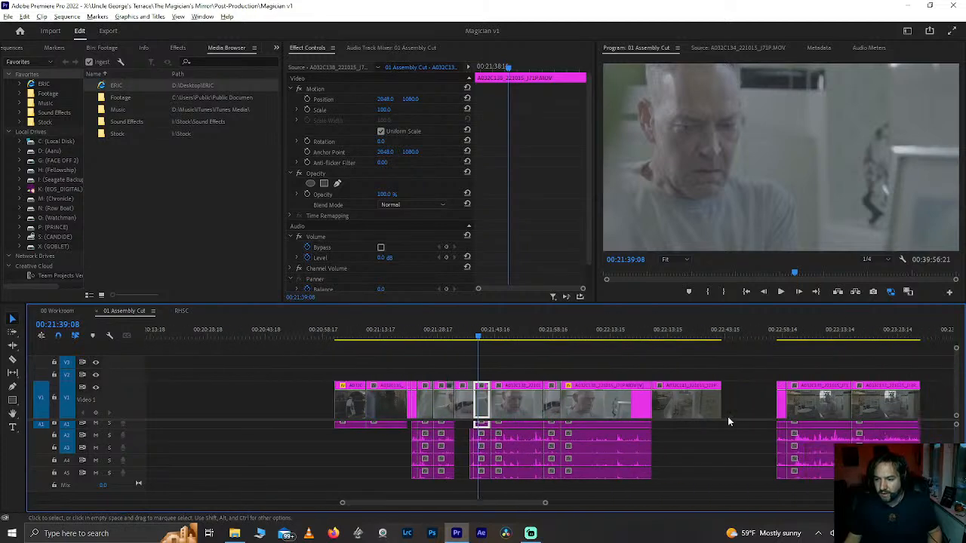
{"action": "left_click", "coordinate": [767, 329]}
{"action": "key", "text": "equal"}
{"action": "key", "text": "equal"}
{"action": "key", "text": "equal"}
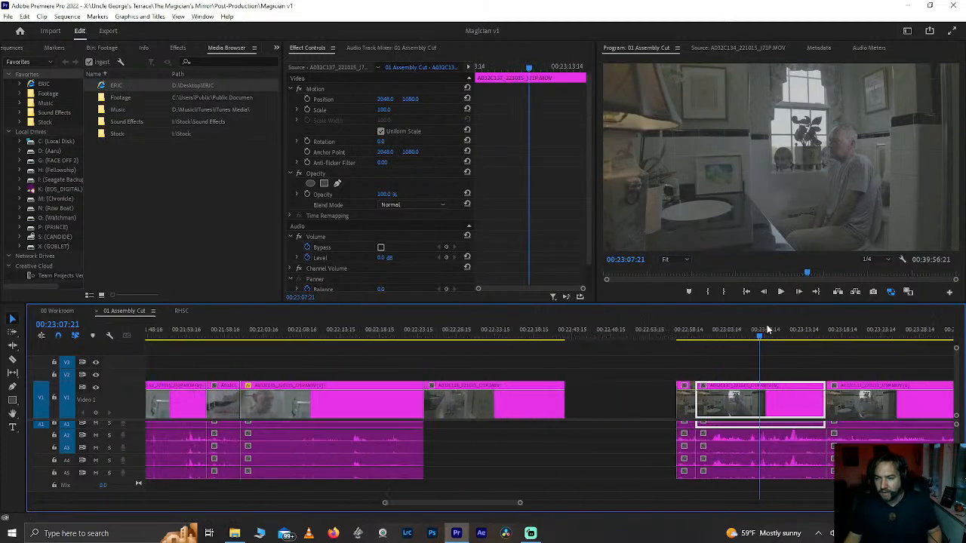
{"action": "key", "text": "space"}
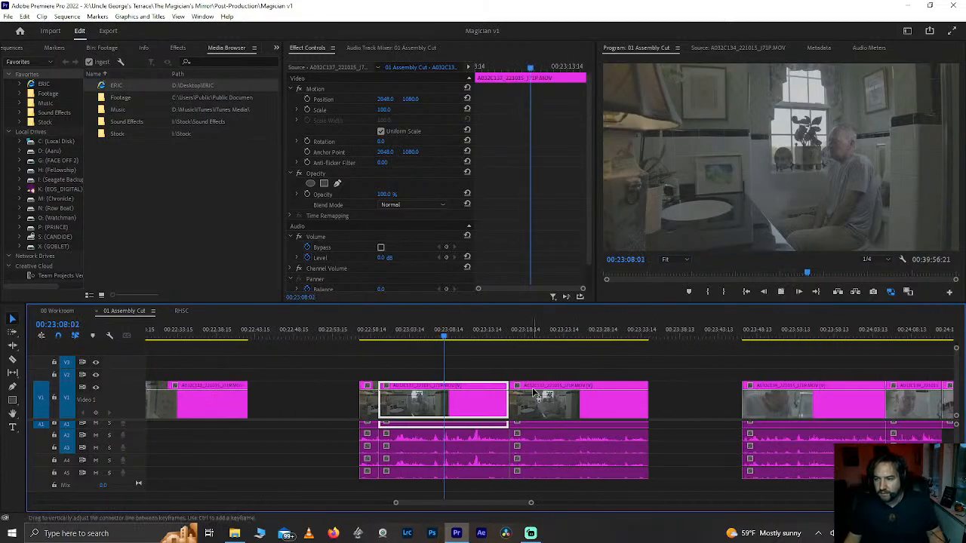
Step: Replay the second bathroom block from about 00:23:01:15 through its last wide shot and save the project
{"action": "left_click", "coordinate": [402, 332]}
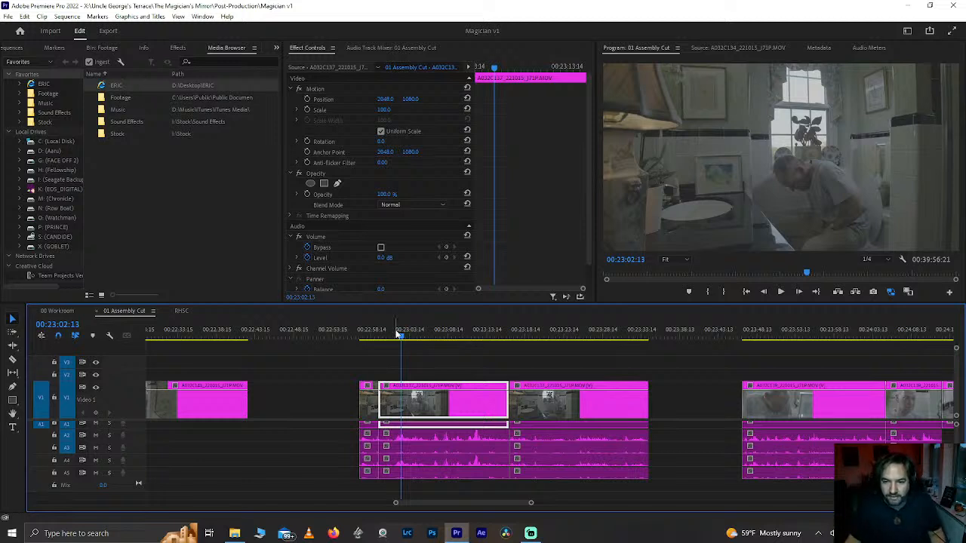
{"action": "left_click_drag", "start_coordinate": [400, 335], "coordinate": [396, 334]}
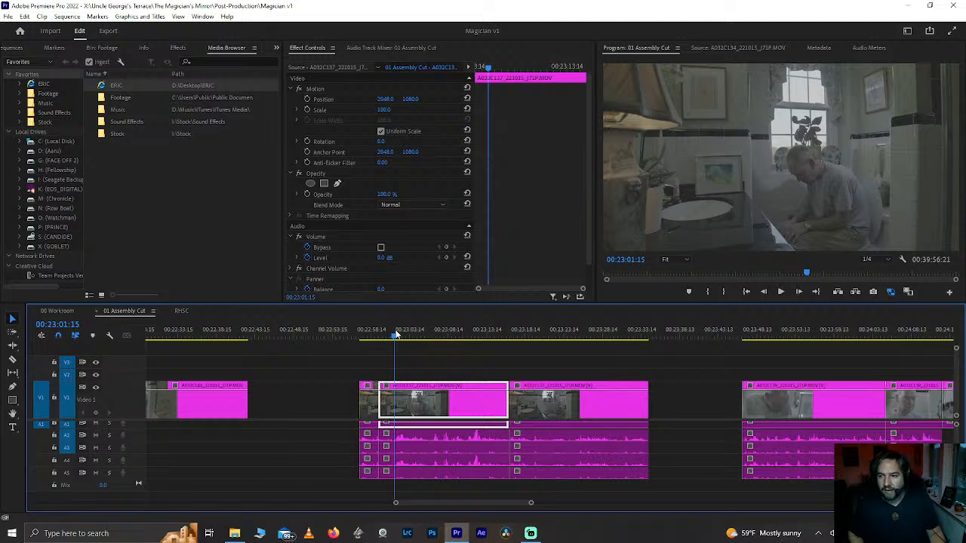
{"action": "key", "text": "space"}
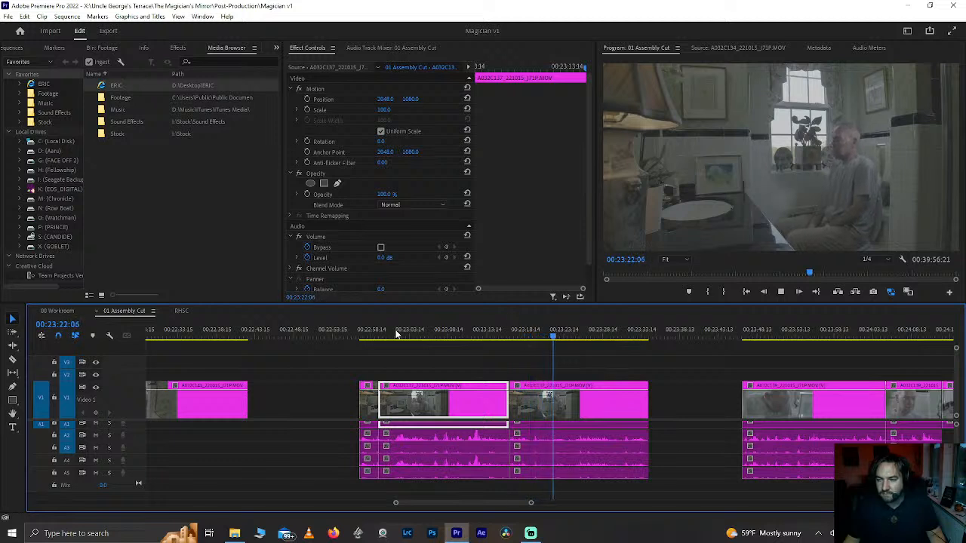
{"action": "key", "text": "ctrl+s"}
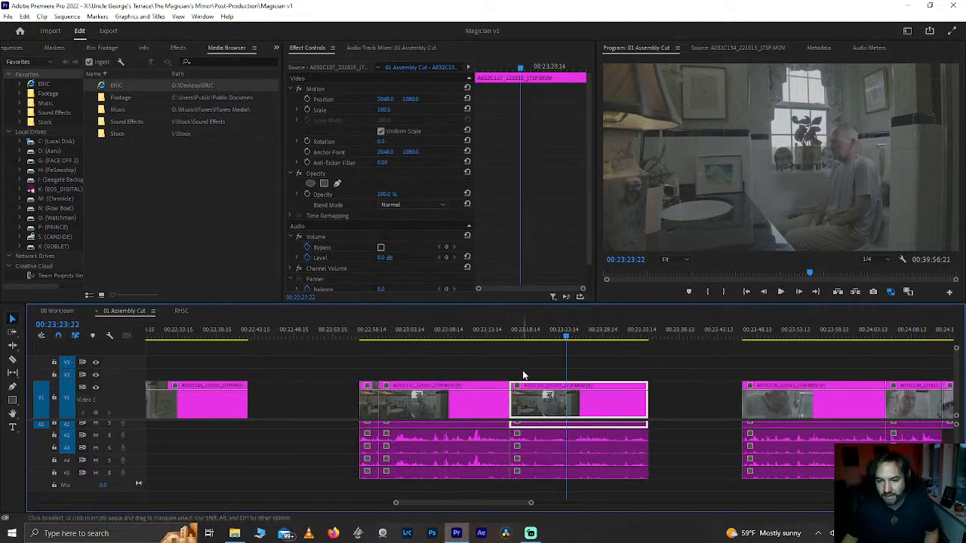
Step: Delete the short leftover clips at the end of the third bathroom block in the assembly cut
{"action": "left_click", "coordinate": [366, 333]}
{"action": "key", "text": "minus"}
{"action": "key", "text": "minus"}
{"action": "key", "text": "minus"}
{"action": "key", "text": "minus"}
{"action": "key", "text": "minus"}
{"action": "key", "text": "minus"}
{"action": "key", "text": "minus"}
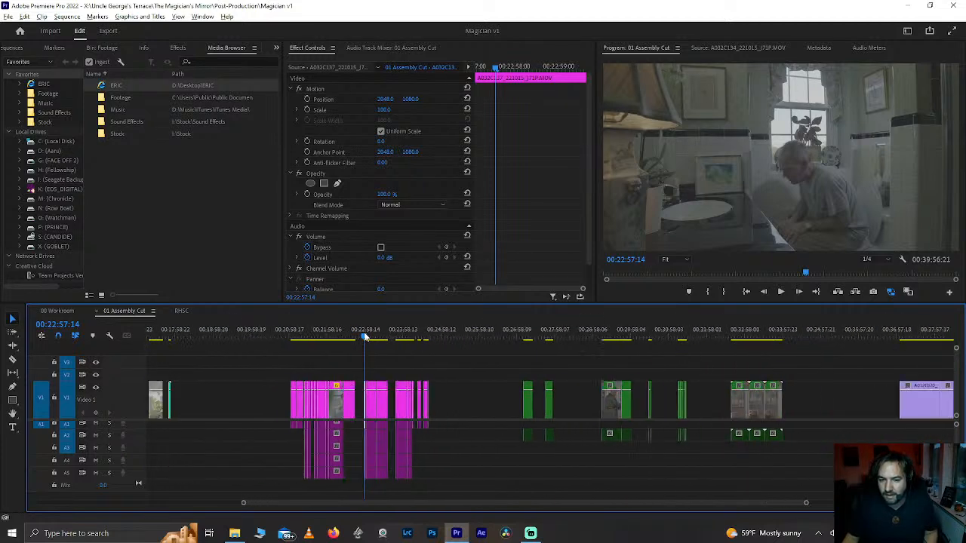
{"action": "key", "text": "equal"}
{"action": "key", "text": "equal"}
{"action": "key", "text": "equal"}
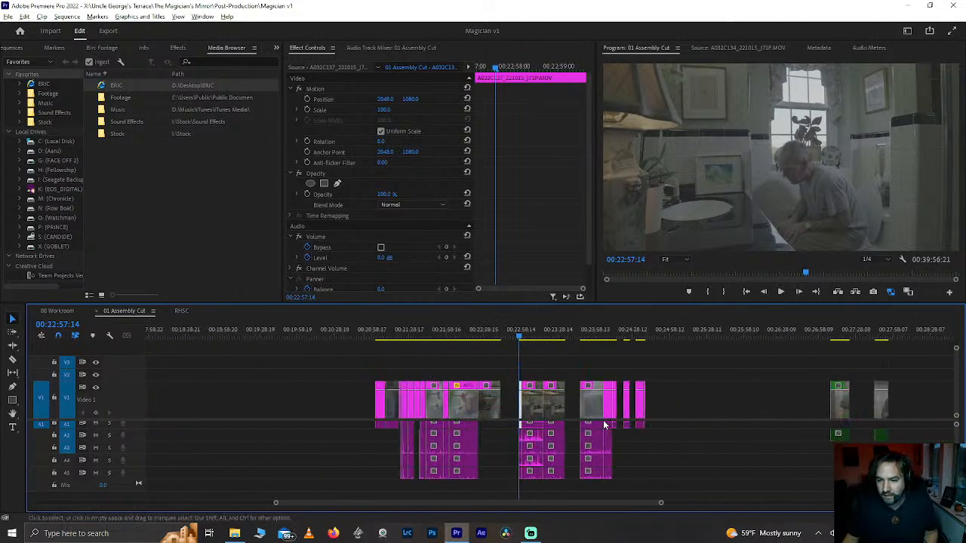
{"action": "left_click_drag", "start_coordinate": [785, 362], "coordinate": [647, 435]}
{"action": "key", "text": "Delete"}
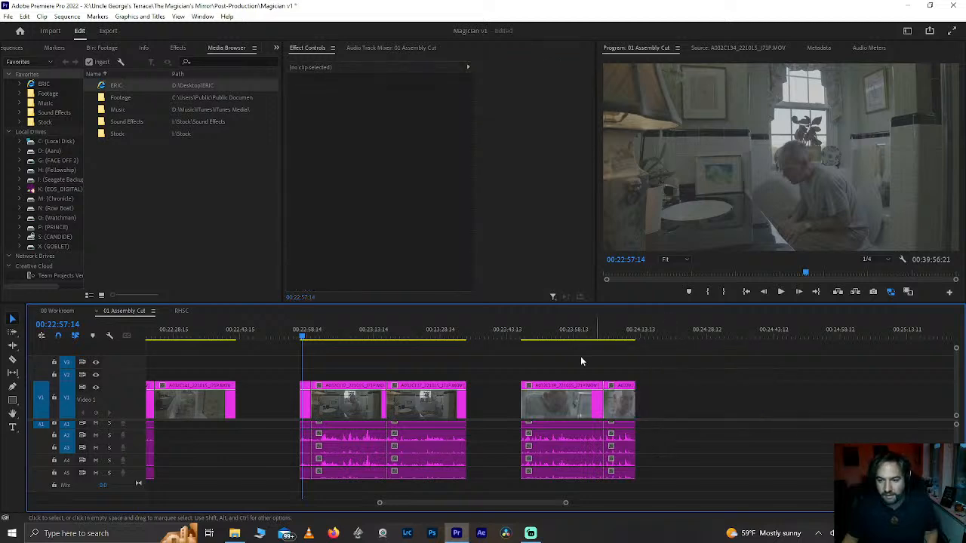
Step: Compare the second and third bathroom blocks, and cut the third block's two close-up clips with their audio out of the assembly cut
{"action": "left_click", "coordinate": [532, 332]}
{"action": "left_click", "coordinate": [315, 332]}
{"action": "left_click", "coordinate": [327, 332]}
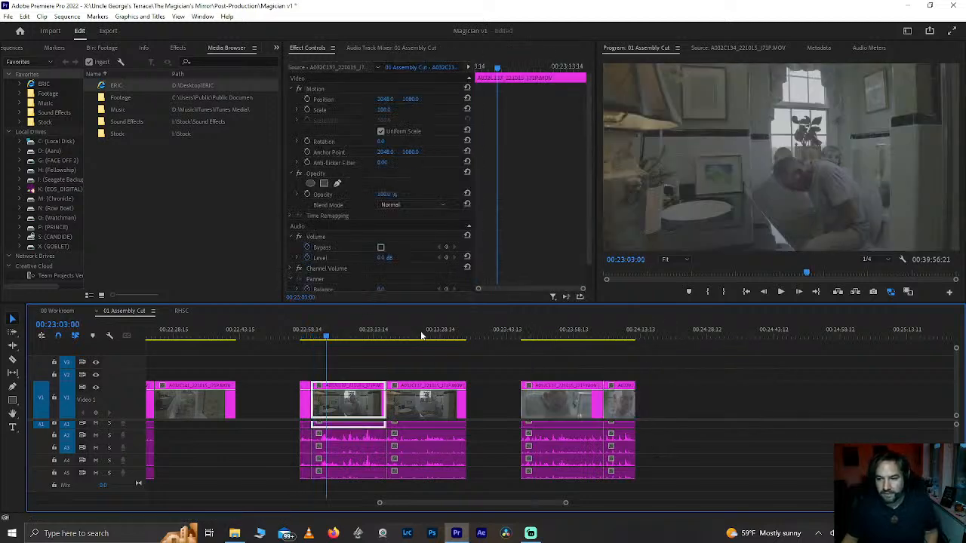
{"action": "left_click", "coordinate": [537, 332]}
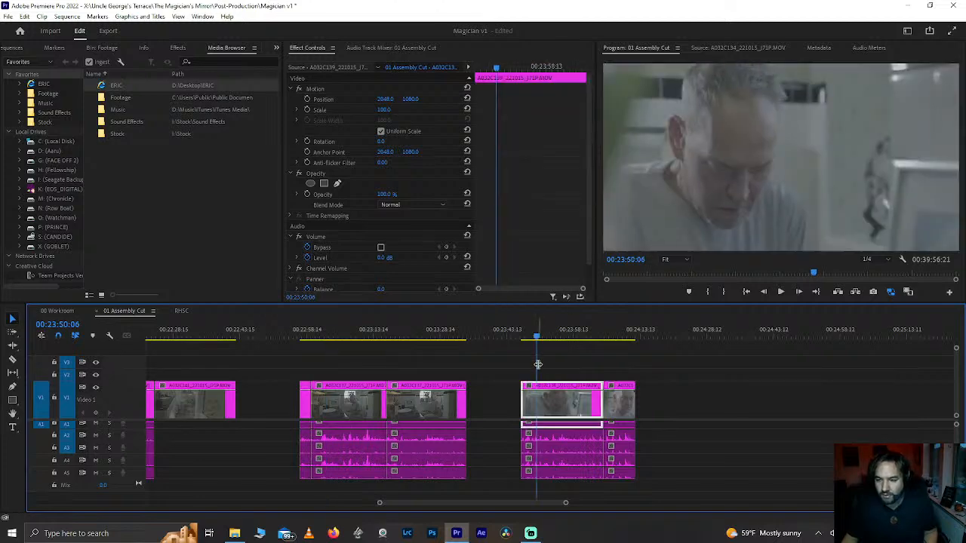
{"action": "left_click_drag", "start_coordinate": [537, 365], "coordinate": [660, 491]}
{"action": "key", "text": "minus"}
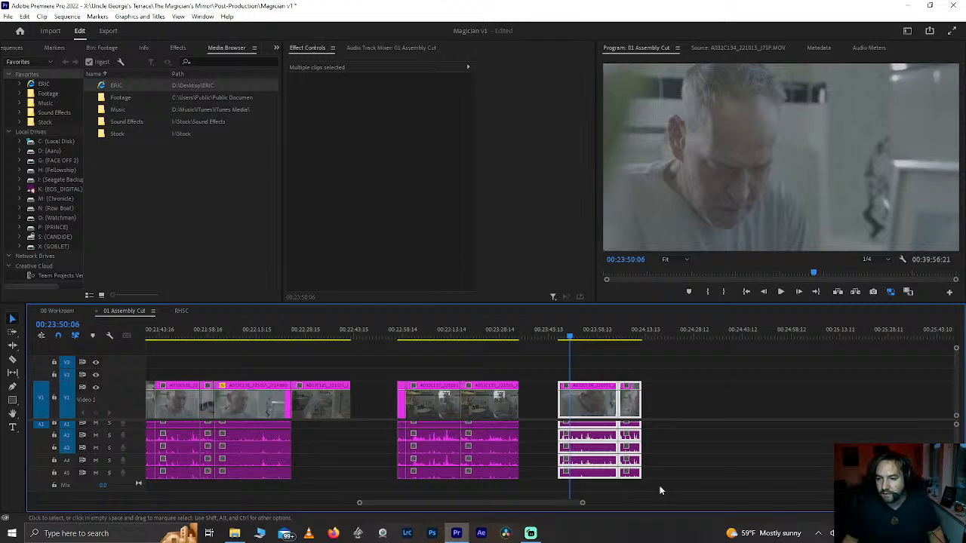
{"action": "key", "text": "Delete"}
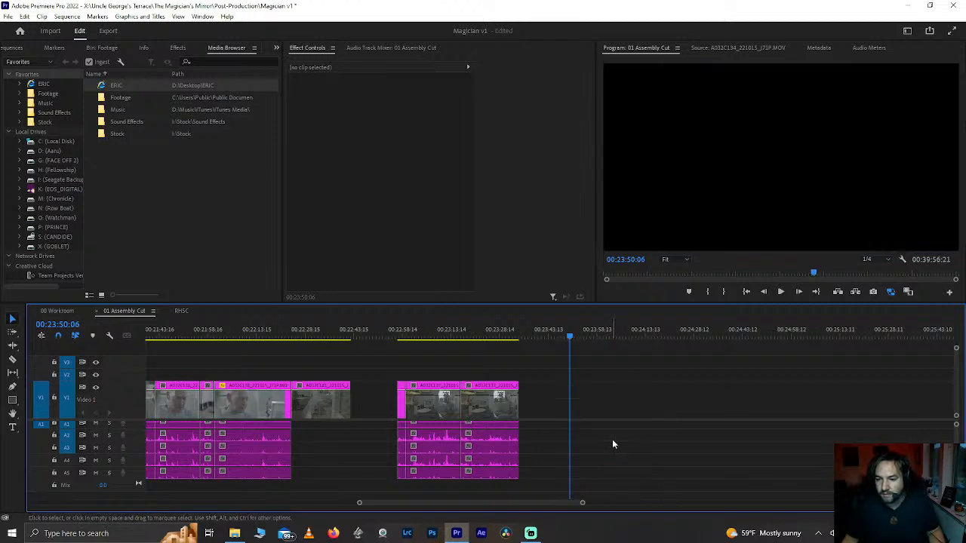
Step: Paste the cut clips into the RHSC sequence at 00:06:30:13, after its last clips, return to 01 Assembly Cut and save the project
{"action": "left_click", "coordinate": [181, 310]}
{"action": "scroll", "coordinate": [787, 345], "scroll_direction": "down", "scroll_amount": 5}
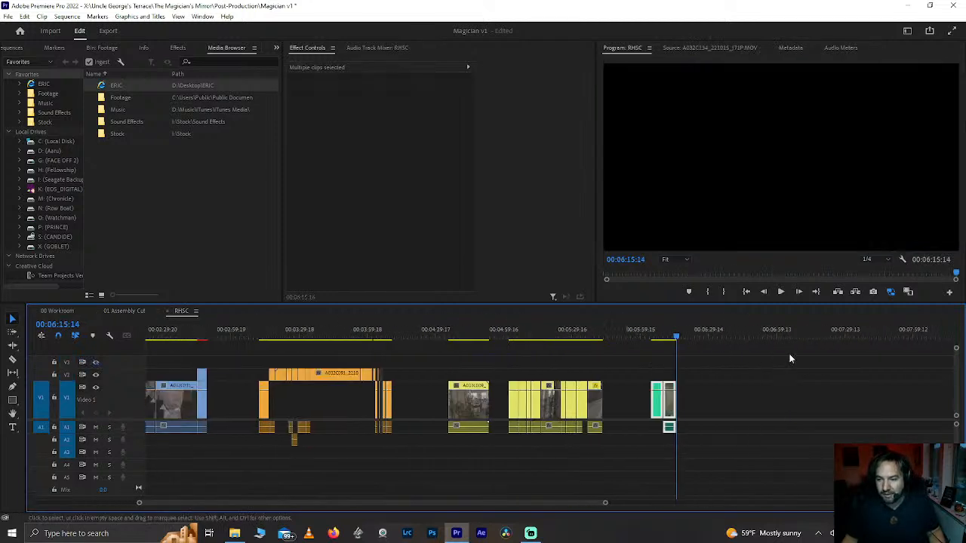
{"action": "left_click", "coordinate": [593, 332]}
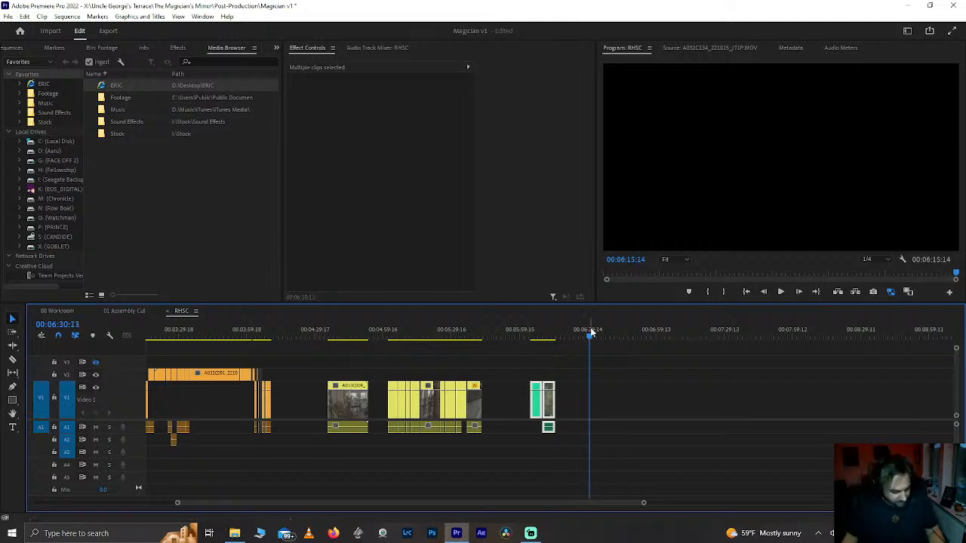
{"action": "key", "text": "ctrl+v"}
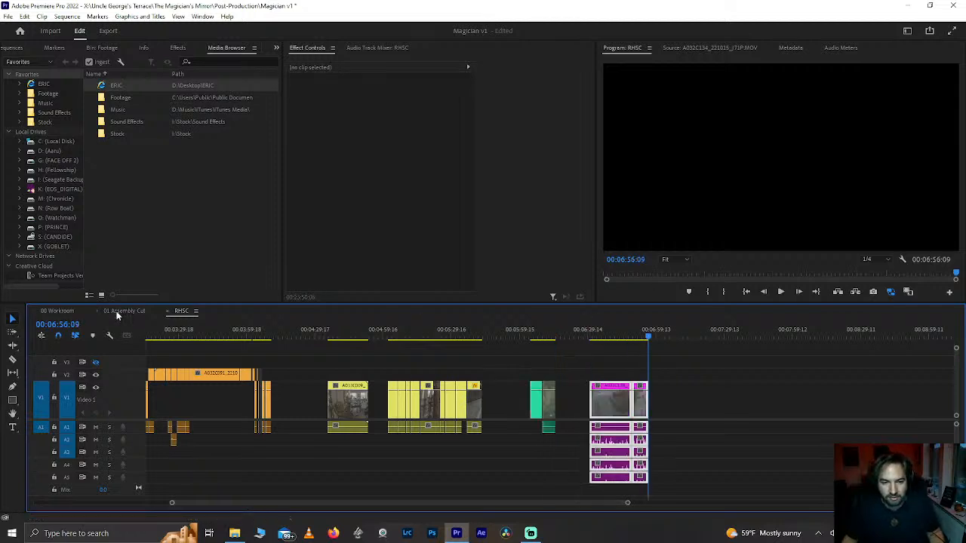
{"action": "left_click", "coordinate": [117, 311]}
{"action": "scroll", "coordinate": [493, 372], "scroll_direction": "up", "scroll_amount": 8}
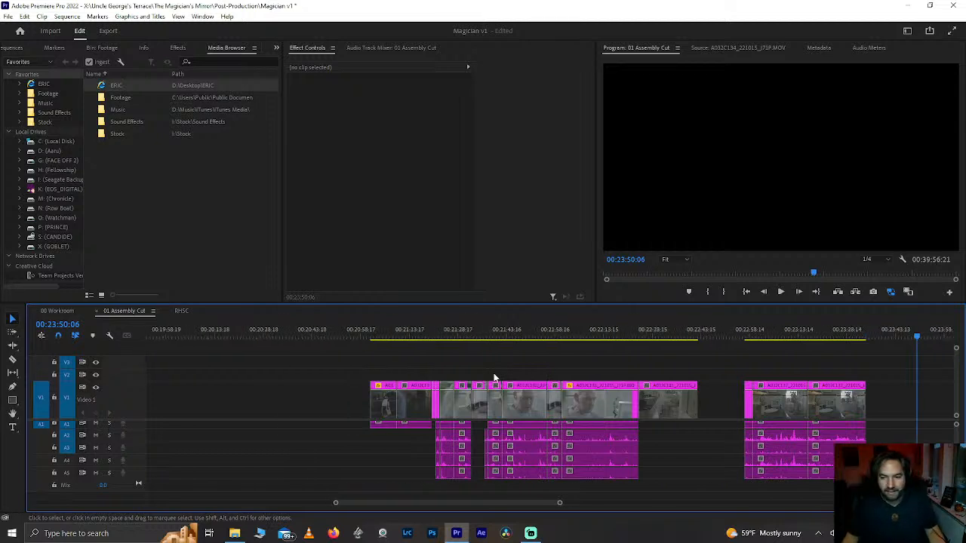
{"action": "key", "text": "ctrl+s"}
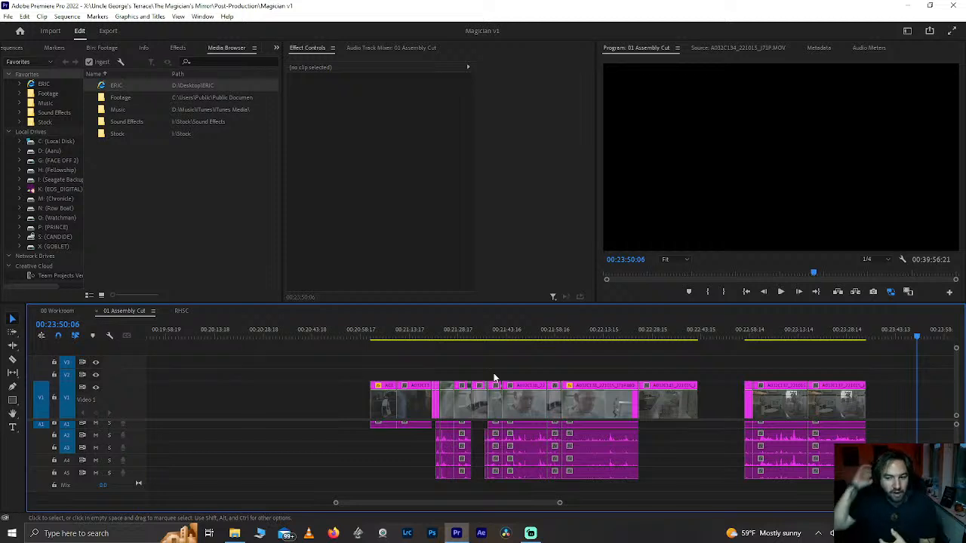
Step: Play the cut between the man's close-ups from 00:21:27:01 and save the project
{"action": "left_click", "coordinate": [474, 338]}
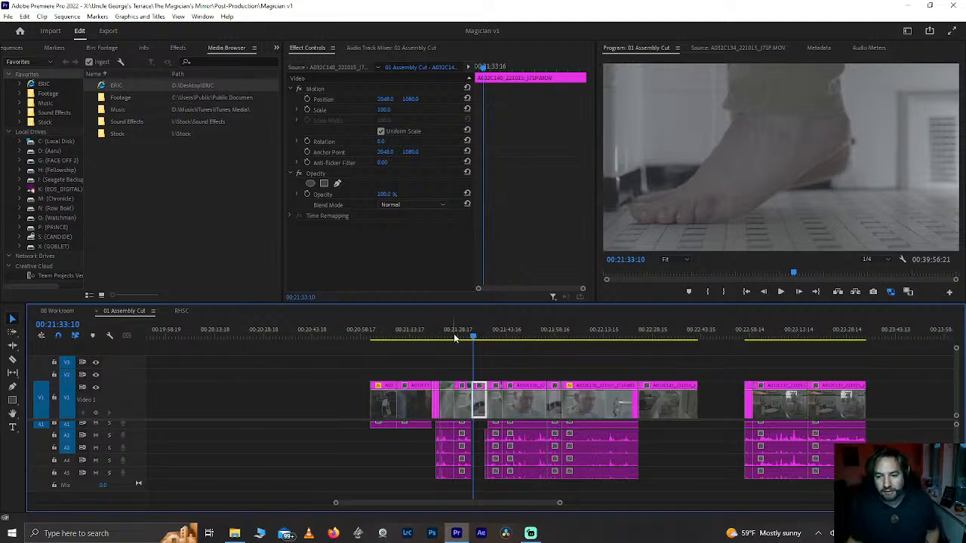
{"action": "left_click", "coordinate": [454, 338]}
{"action": "key", "text": "="}
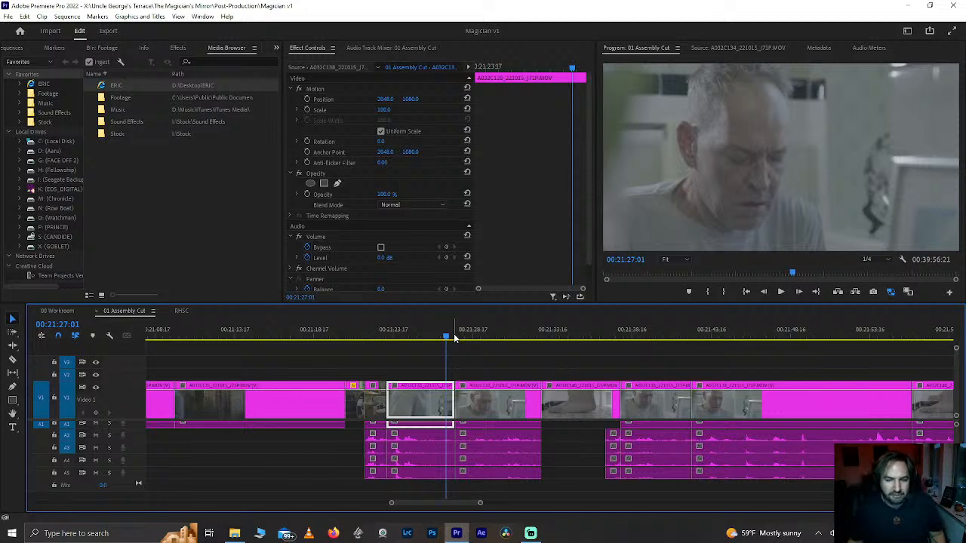
{"action": "key", "text": "space"}
{"action": "key", "text": "space"}
{"action": "key", "text": "ctrl+s"}
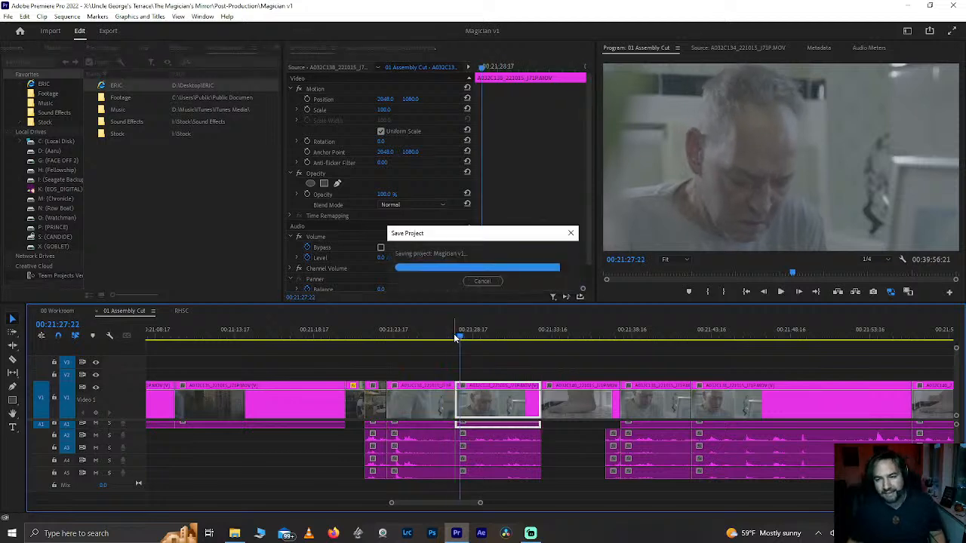
Step: Review the foot shot from 00:21:34:15 into the man's close-up, and check the close-ups around 00:21:51:15 and 00:21:30:21
{"action": "left_click", "coordinate": [568, 338]}
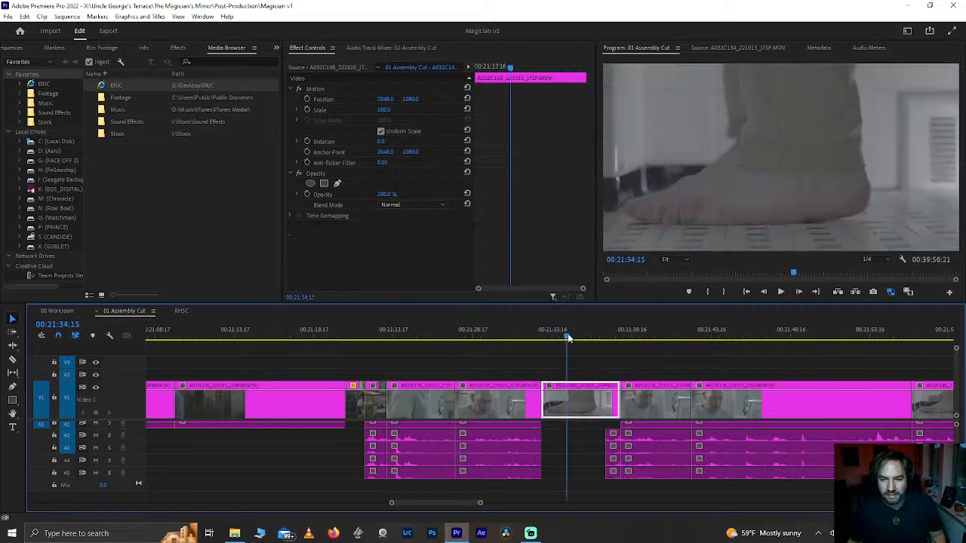
{"action": "key", "text": "space"}
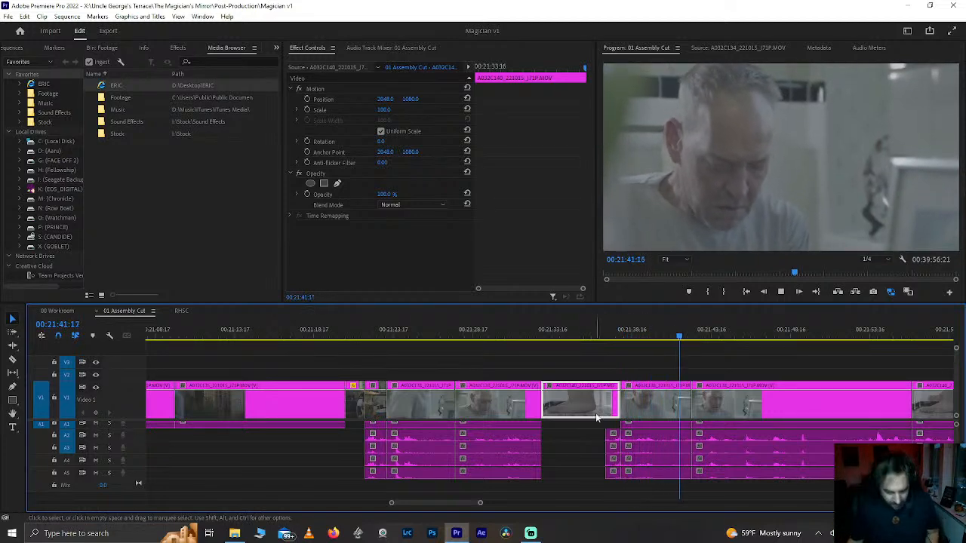
{"action": "key", "text": "minus"}
{"action": "key", "text": "minus"}
{"action": "key", "text": "minus"}
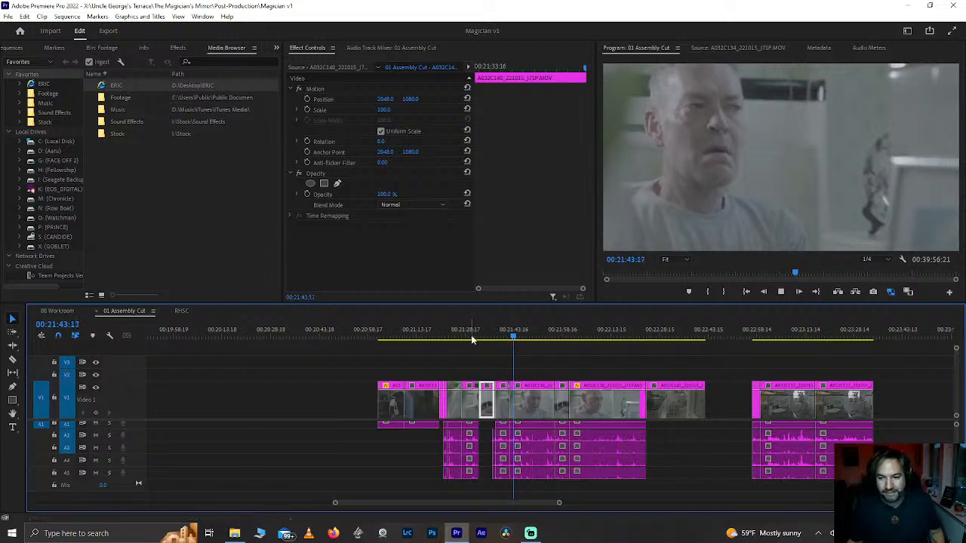
{"action": "left_click", "coordinate": [490, 336]}
{"action": "left_click_drag", "start_coordinate": [490, 336], "coordinate": [538, 332]}
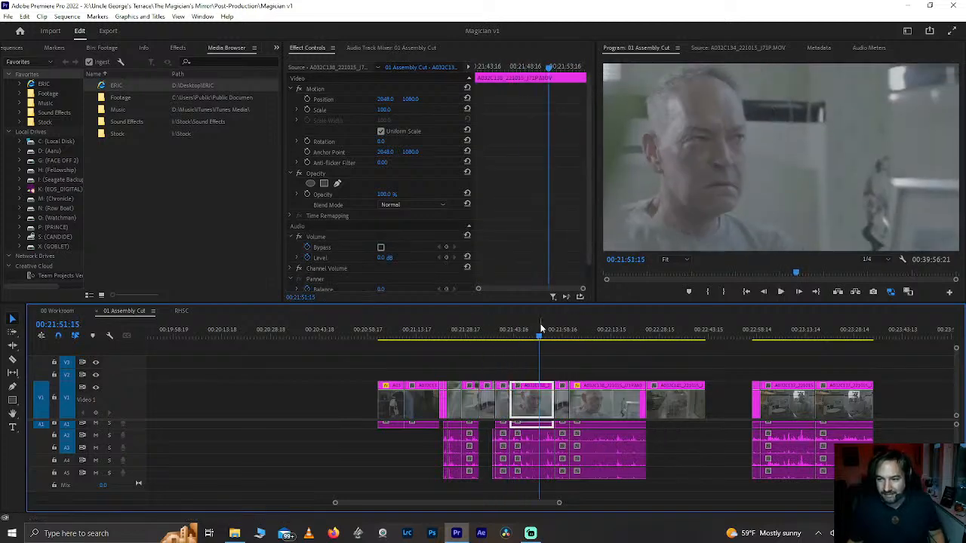
{"action": "key", "text": "space"}
{"action": "key", "text": "space"}
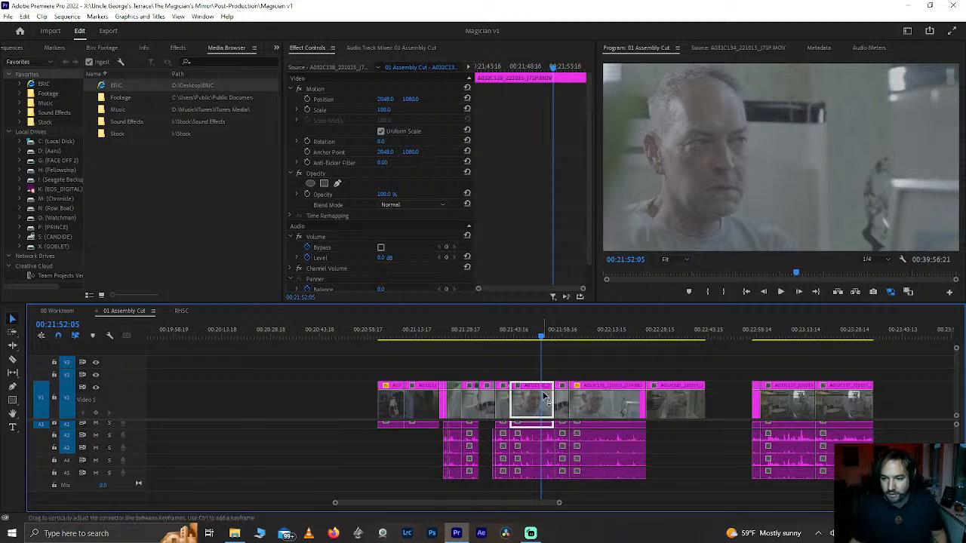
{"action": "left_click", "coordinate": [561, 332]}
{"action": "left_click", "coordinate": [473, 332]}
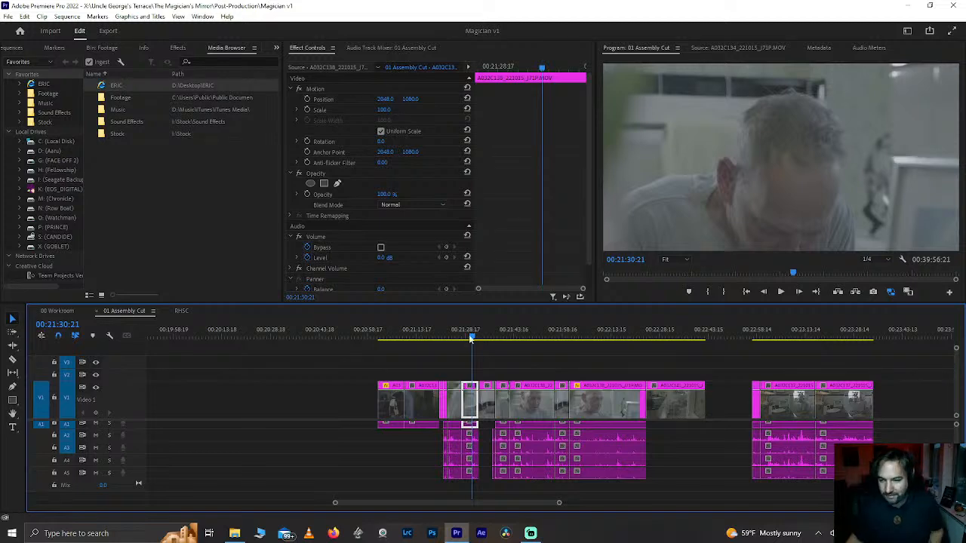
Step: Move both remaining bathroom blocks about two minutes earlier in the assembly cut, closer to the preceding scene
{"action": "scroll", "coordinate": [430, 344], "scroll_direction": "down", "scroll_amount": 6}
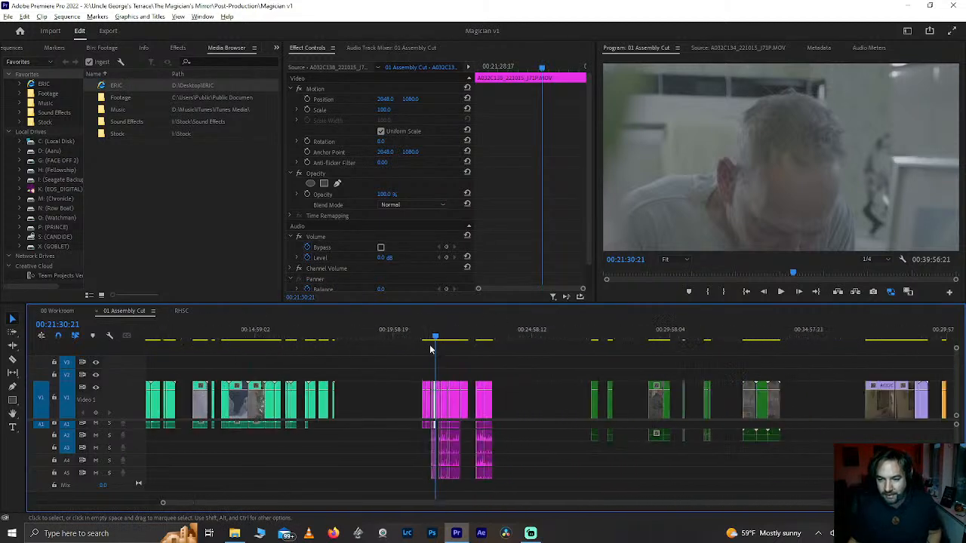
{"action": "scroll", "coordinate": [430, 344], "scroll_direction": "down", "scroll_amount": 2}
{"action": "left_click_drag", "start_coordinate": [472, 364], "coordinate": [541, 504]}
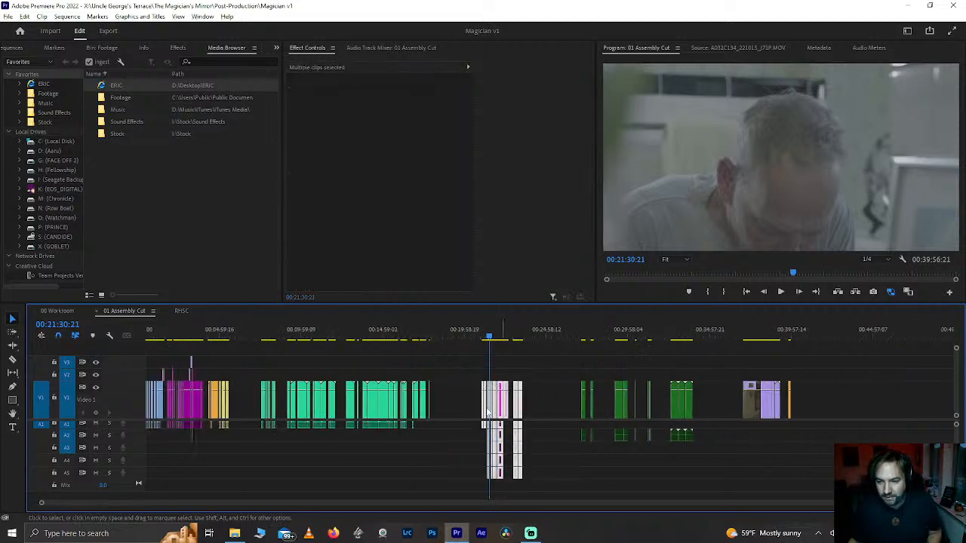
{"action": "left_click_drag", "start_coordinate": [487, 412], "coordinate": [453, 411]}
Step: Look over the scenes after the bathroom blocks and play the first kitchen clip from 00:27:10:23
{"action": "left_click", "coordinate": [587, 334]}
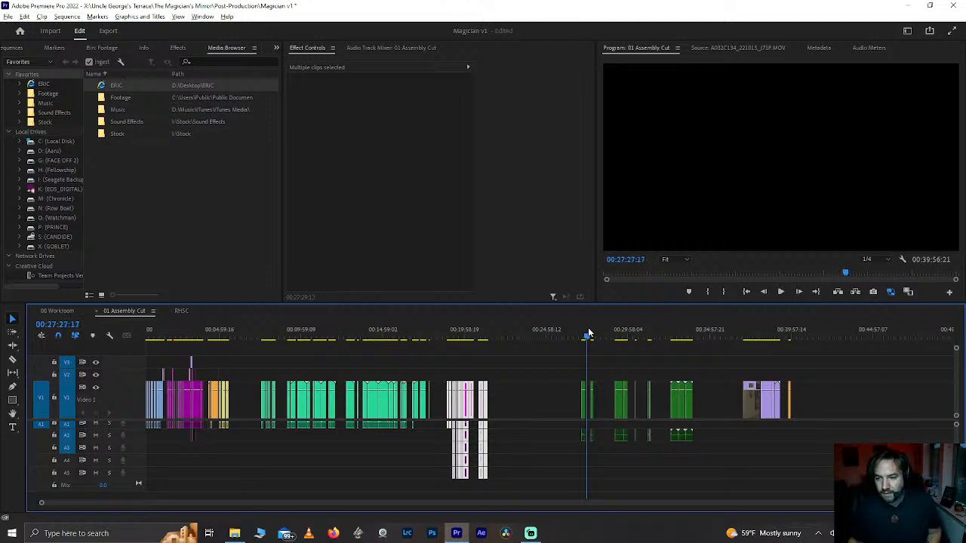
{"action": "scroll", "coordinate": [588, 334], "scroll_direction": "up", "scroll_amount": 3}
{"action": "scroll", "coordinate": [589, 332], "scroll_direction": "down", "scroll_amount": 1}
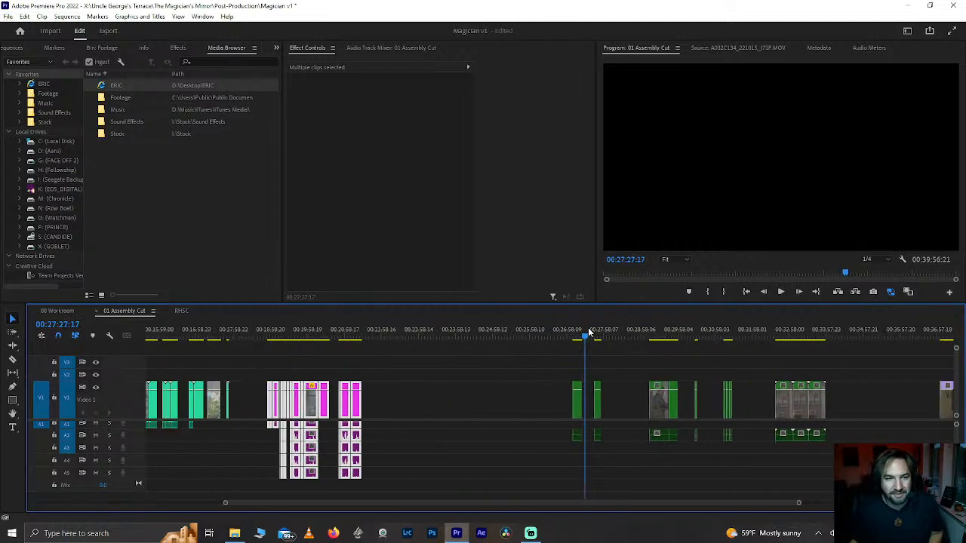
{"action": "scroll", "coordinate": [590, 332], "scroll_direction": "down", "scroll_amount": 15}
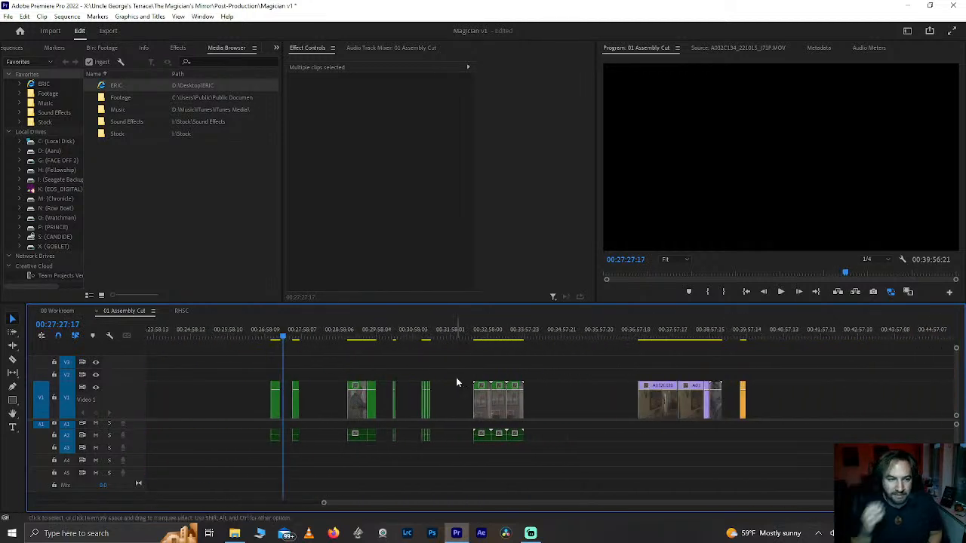
{"action": "left_click", "coordinate": [278, 337]}
{"action": "scroll", "coordinate": [277, 337], "scroll_direction": "up", "scroll_amount": 4}
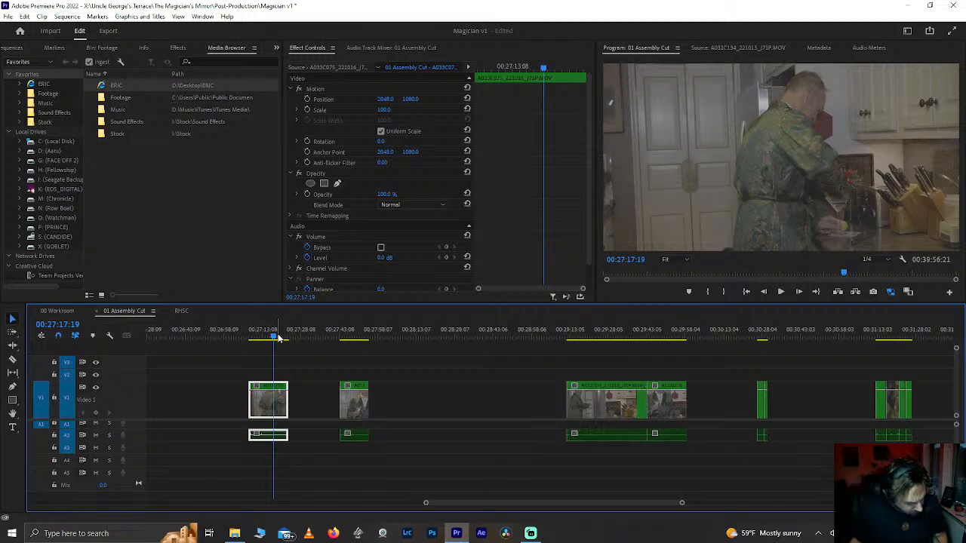
{"action": "left_click", "coordinate": [257, 333]}
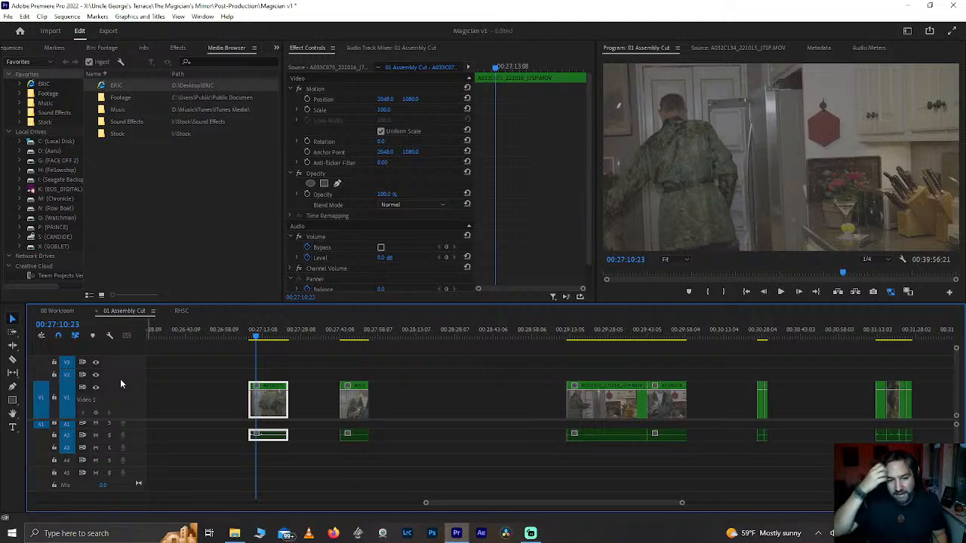
{"action": "key", "text": "space"}
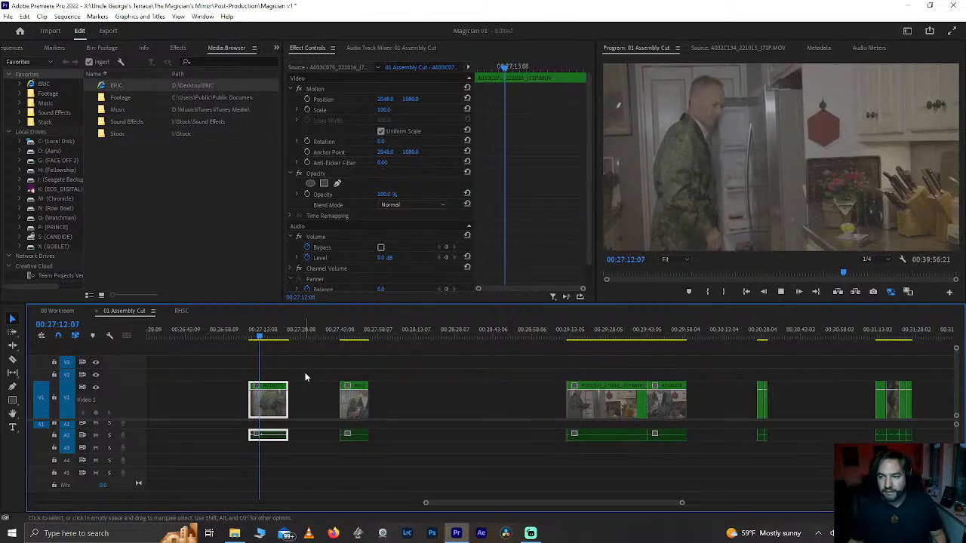
{"action": "key", "text": "space"}
Step: Add a sequence marker at 00:19:31:00, where the foot shot cuts to the man's close-up, and save the project
{"action": "scroll", "coordinate": [309, 381], "scroll_direction": "up", "scroll_amount": 10}
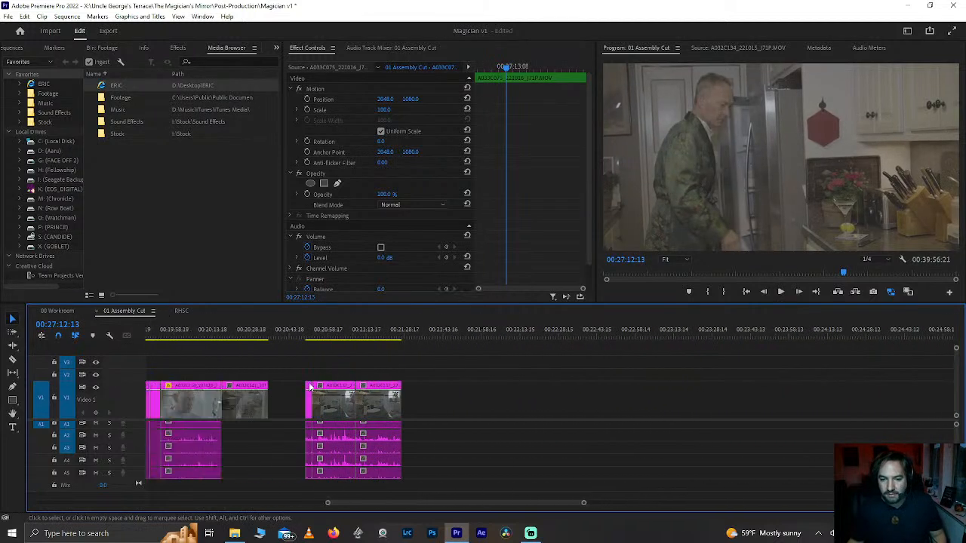
{"action": "scroll", "coordinate": [308, 387], "scroll_direction": "up", "scroll_amount": 4}
{"action": "scroll", "coordinate": [309, 387], "scroll_direction": "up", "scroll_amount": 4}
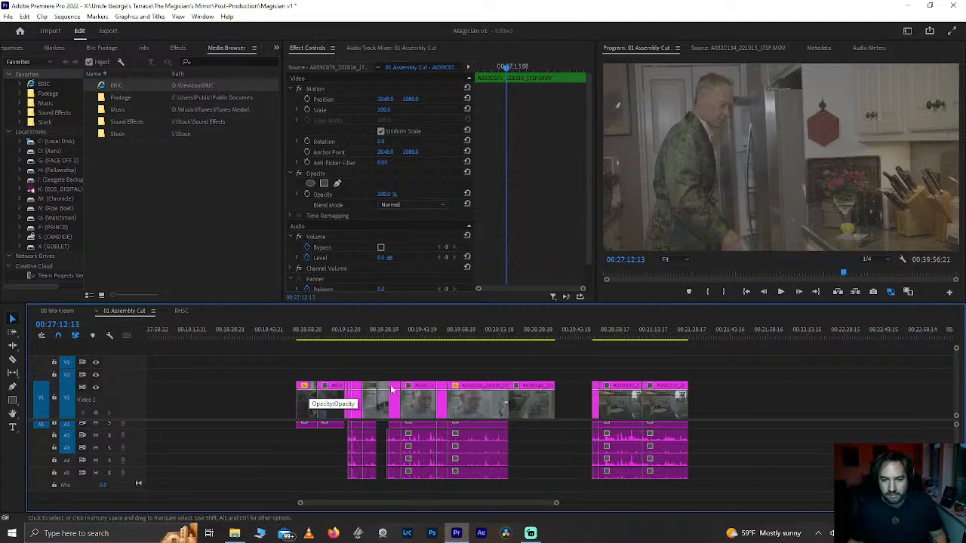
{"action": "left_click", "coordinate": [396, 341]}
{"action": "scroll", "coordinate": [398, 344], "scroll_direction": "up", "scroll_amount": 3, "text": "alt"}
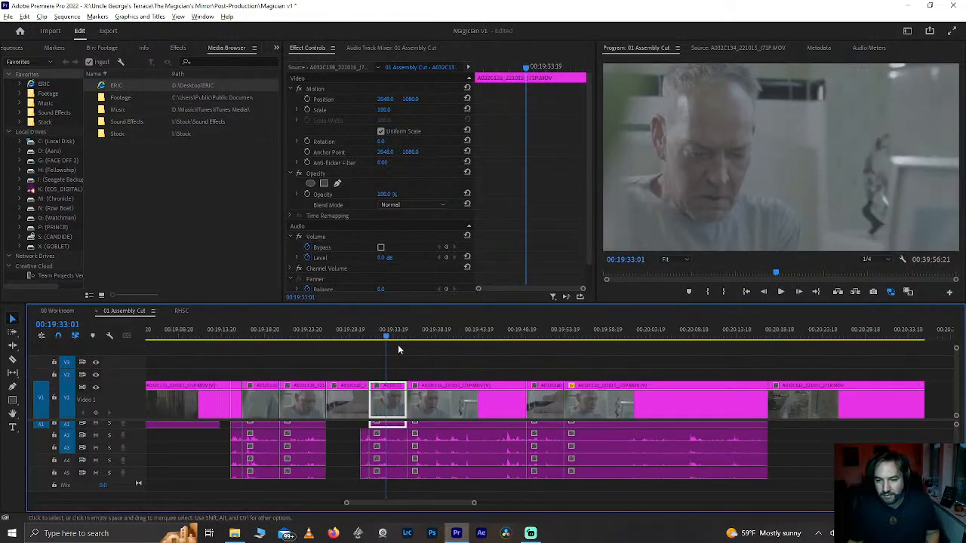
{"action": "left_click", "coordinate": [381, 333]}
{"action": "left_click_drag", "start_coordinate": [381, 332], "coordinate": [368, 334]}
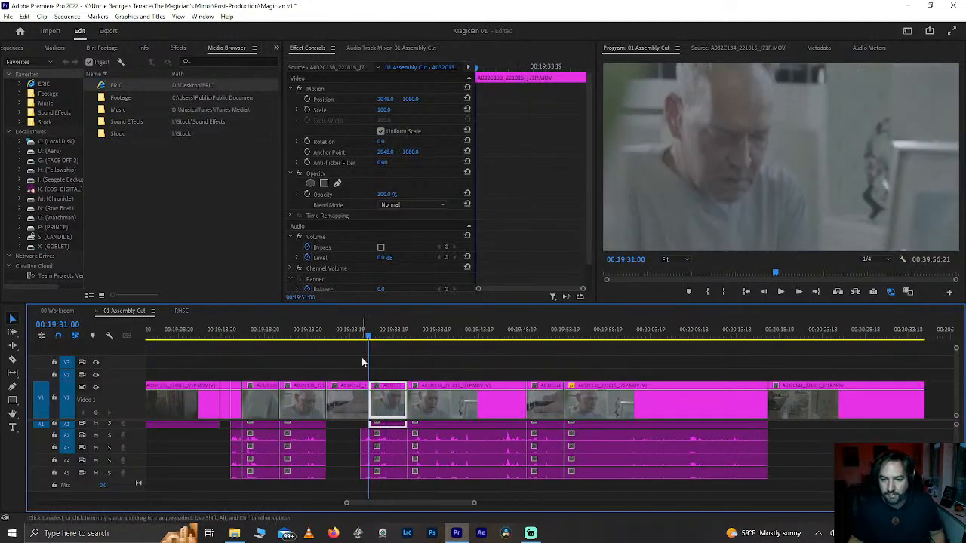
{"action": "left_click", "coordinate": [392, 360]}
{"action": "key", "text": "m"}
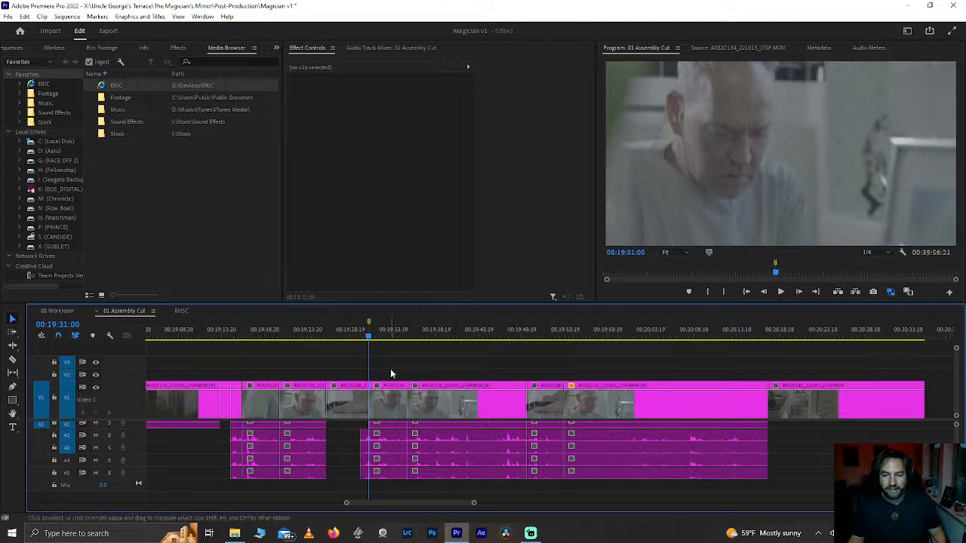
{"action": "key", "text": "ctrl+s"}
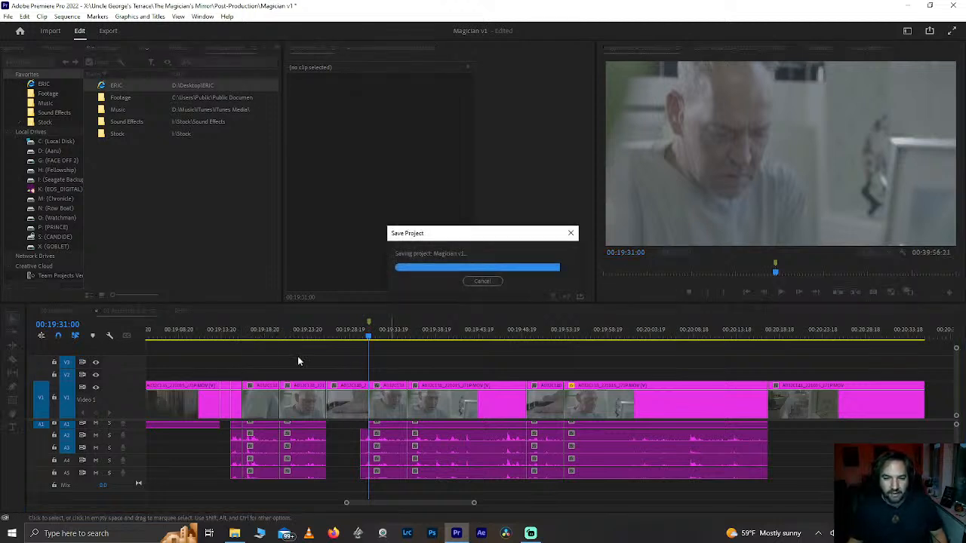
Step: Play the bathroom close-ups from about 00:19:14 and add a sequence marker at the cut at 00:19:20:14
{"action": "left_click", "coordinate": [224, 338]}
{"action": "key", "text": "space"}
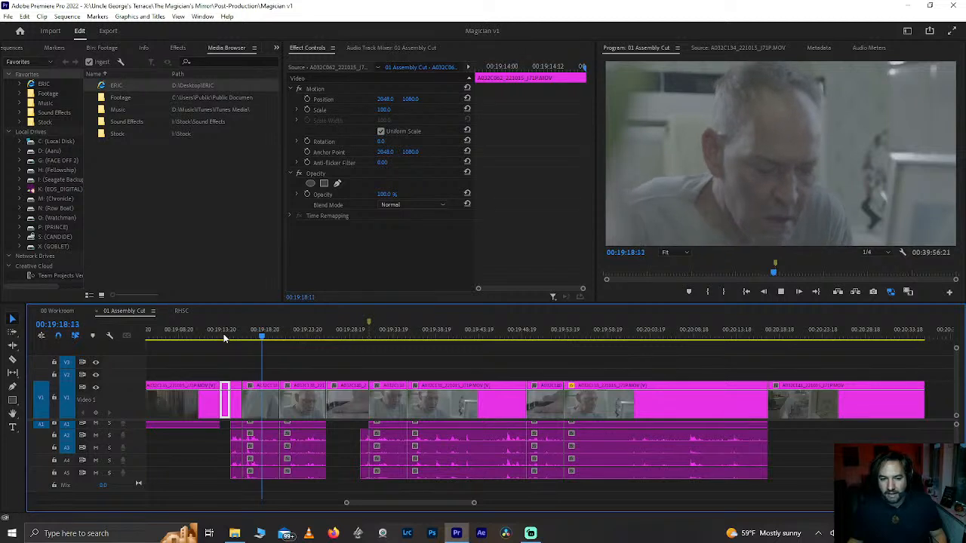
{"action": "left_click", "coordinate": [305, 386]}
{"action": "key", "text": "space"}
{"action": "left_click", "coordinate": [292, 343]}
{"action": "key", "text": "Up"}
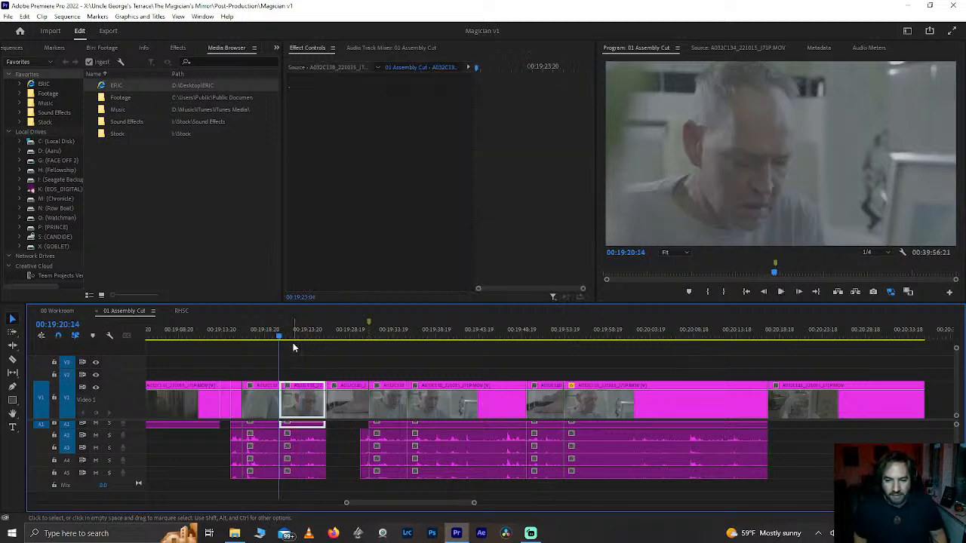
{"action": "left_click", "coordinate": [306, 378]}
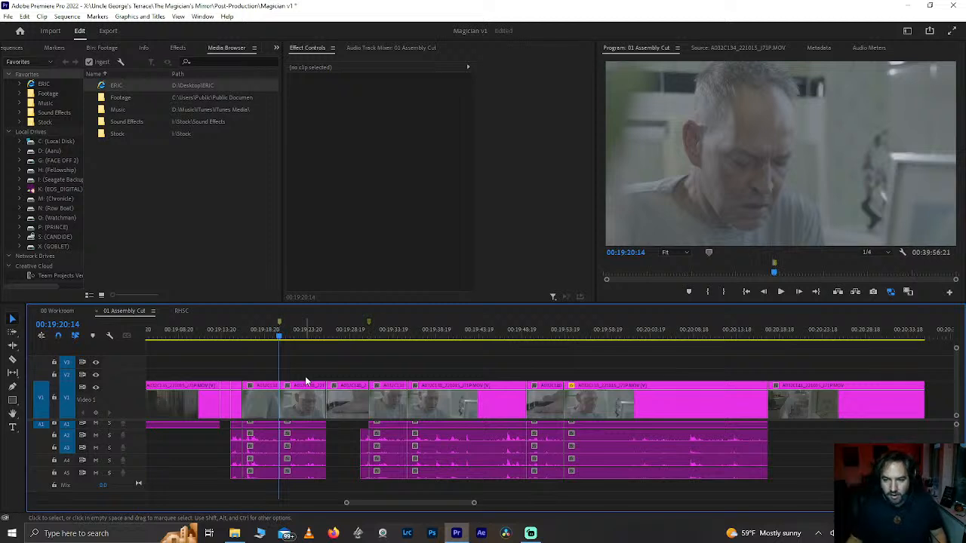
Step: Replay the man's close-up from 00:19:18:02, save the project, and check the foot shot at 00:19:27:20
{"action": "left_click", "coordinate": [259, 330]}
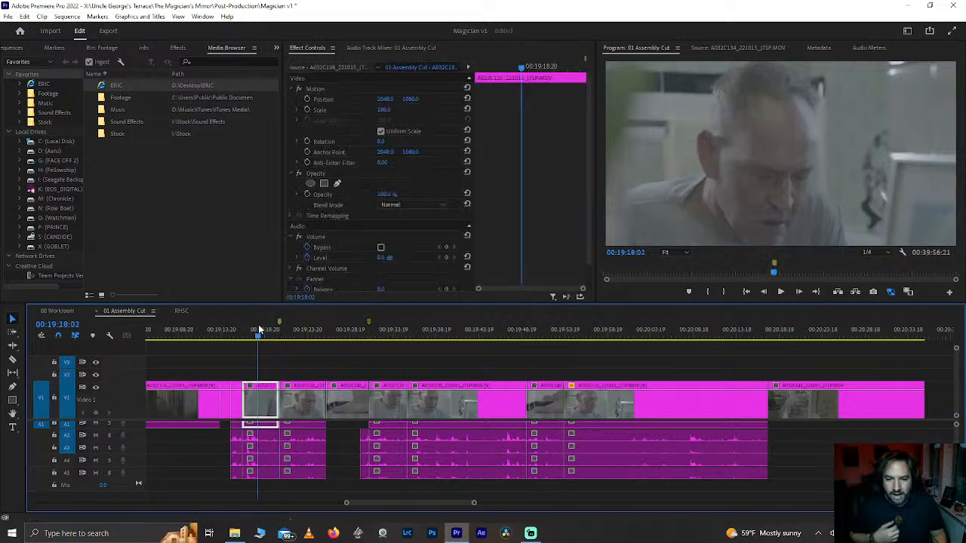
{"action": "key", "text": "space"}
{"action": "key", "text": "ctrl+s"}
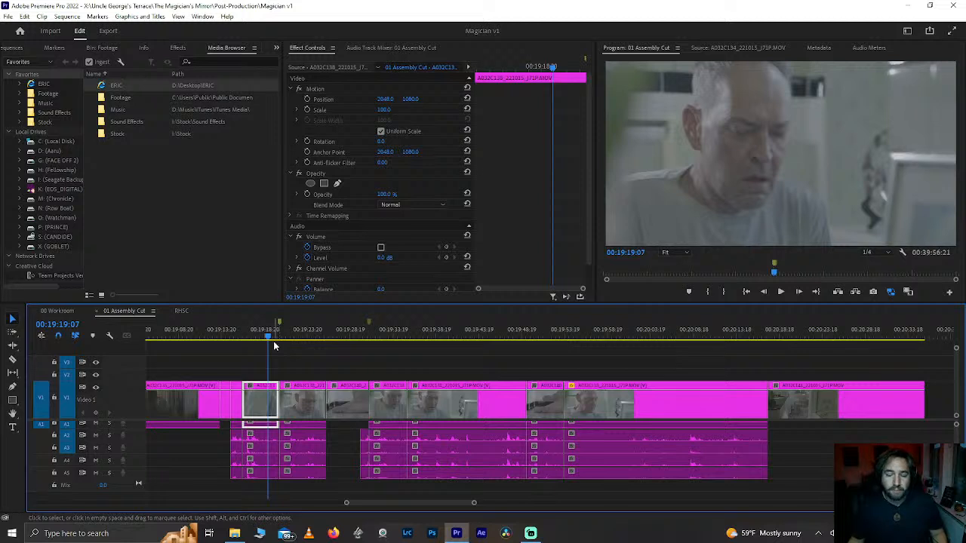
{"action": "key", "text": "ctrl+s"}
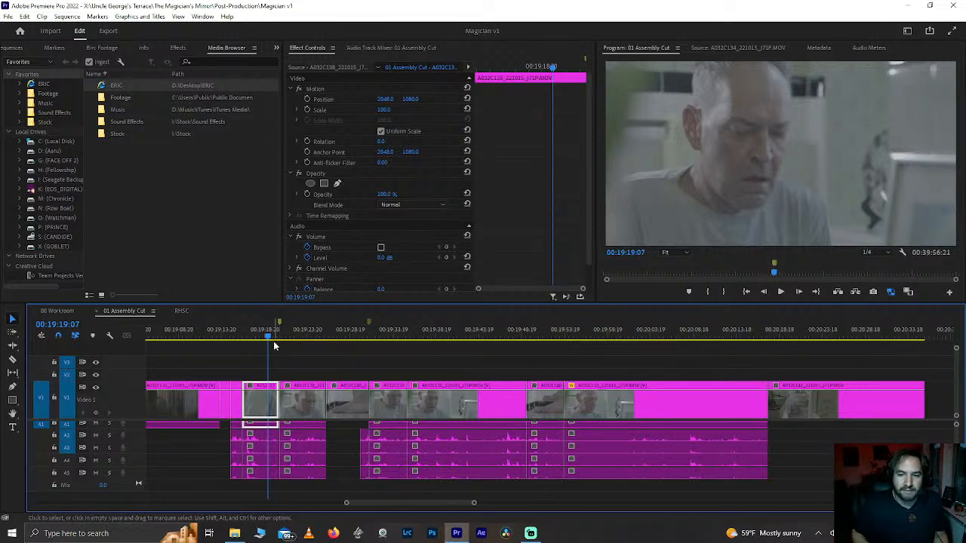
{"action": "left_click", "coordinate": [342, 332]}
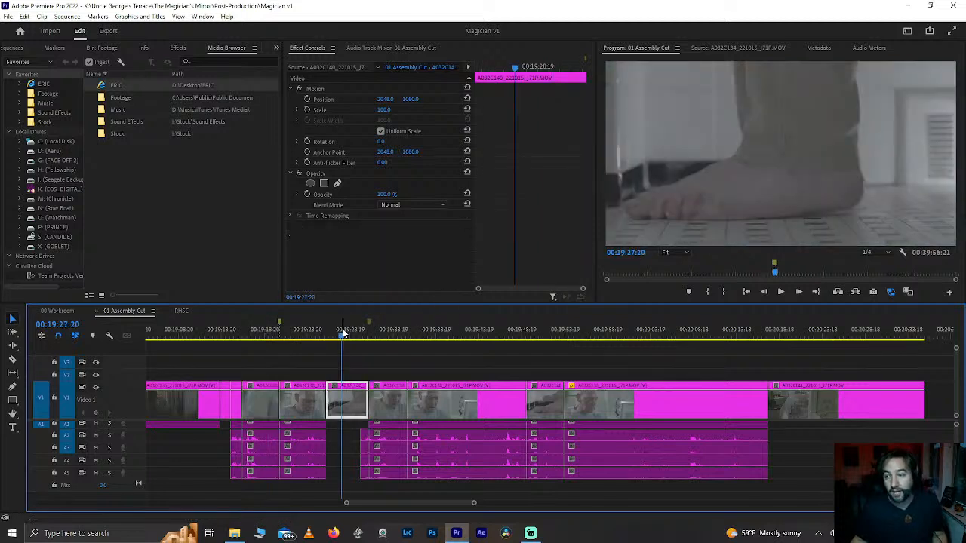
{"action": "key", "text": "ctrl+s"}
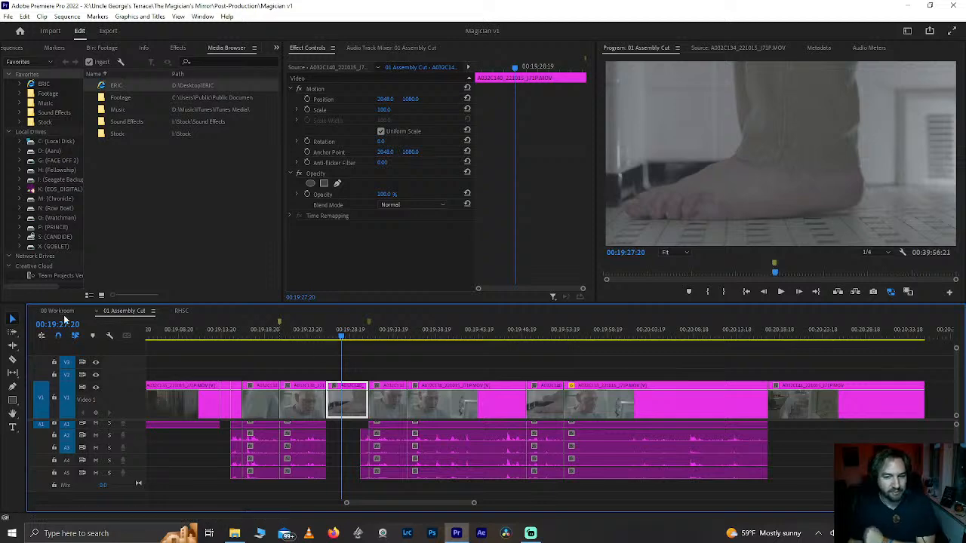
Step: Look over the kitchen clips after the bathroom blocks, checking frames between 00:27:09:15 and 00:32:40:06
{"action": "key", "text": "minus"}
{"action": "key", "text": "minus"}
{"action": "key", "text": "minus"}
{"action": "key", "text": "minus"}
{"action": "key", "text": "minus"}
{"action": "key", "text": "minus"}
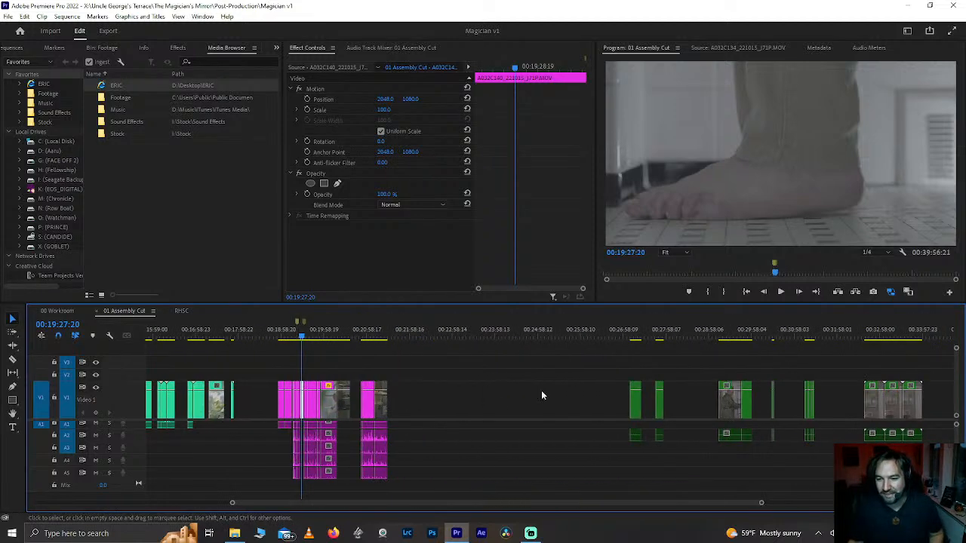
{"action": "left_click", "coordinate": [657, 337]}
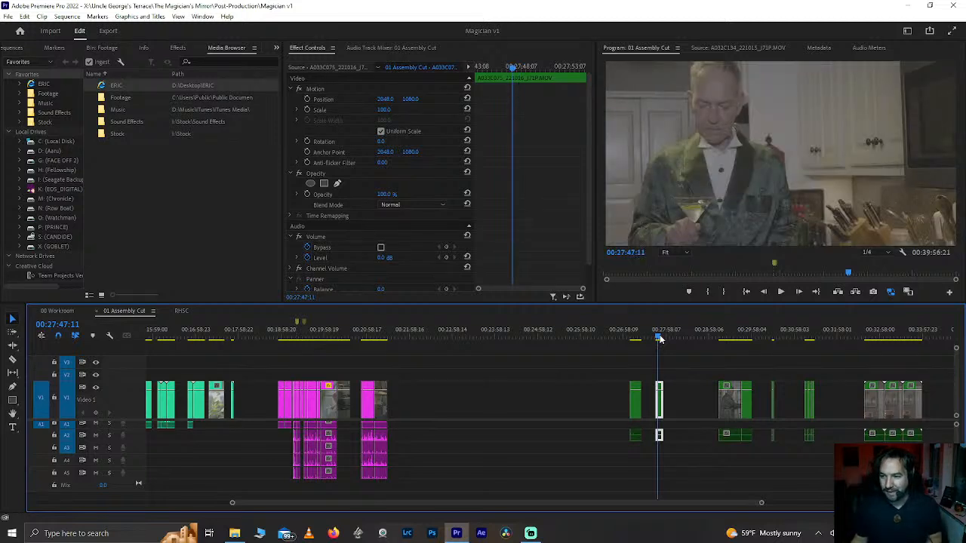
{"action": "scroll", "coordinate": [660, 338], "scroll_direction": "down", "scroll_amount": 5}
{"action": "left_click", "coordinate": [611, 338]}
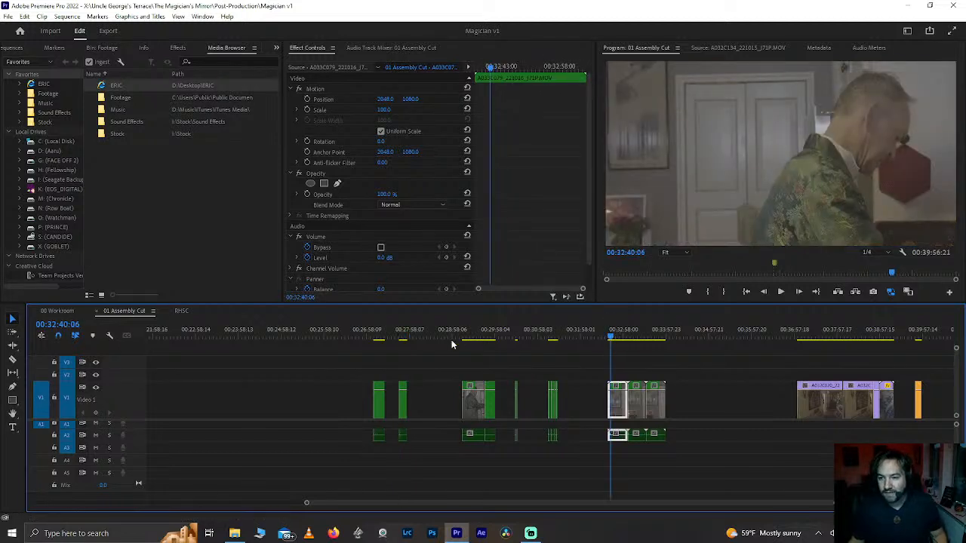
{"action": "left_click", "coordinate": [473, 339]}
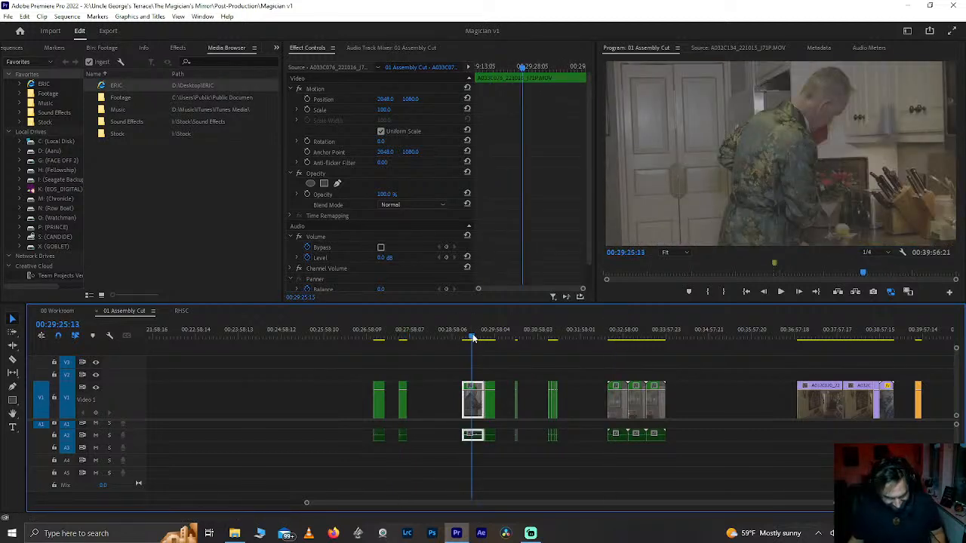
{"action": "key", "text": "equal"}
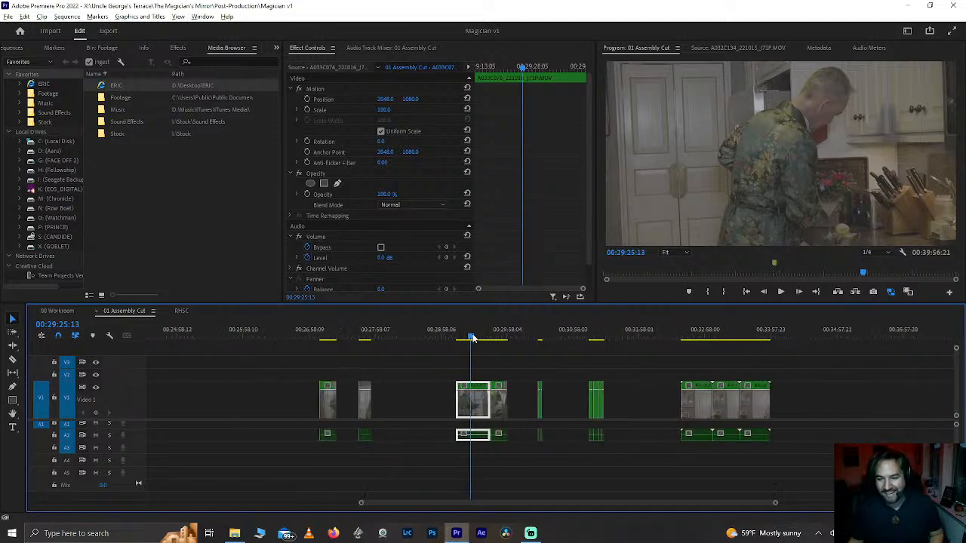
{"action": "left_click", "coordinate": [332, 336]}
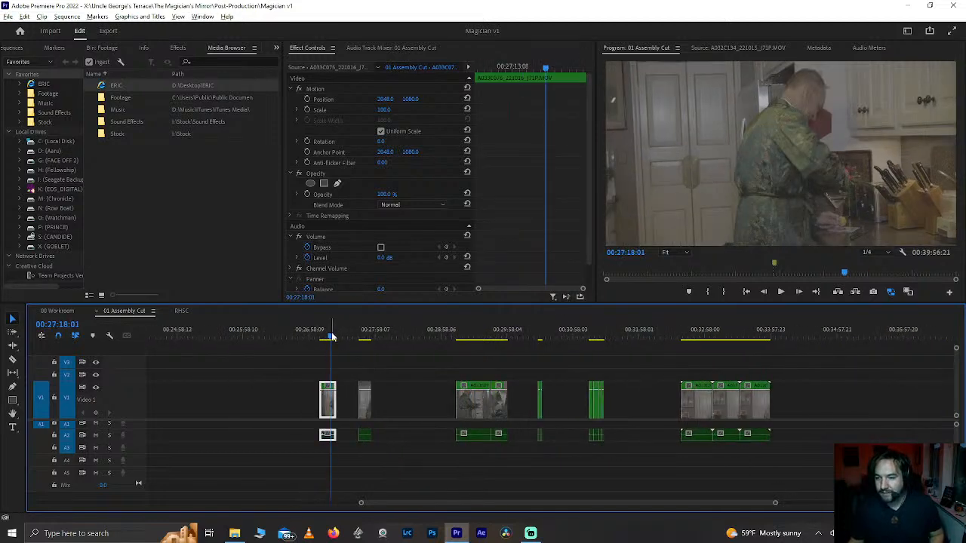
{"action": "key", "text": "equal"}
{"action": "left_click", "coordinate": [317, 336]}
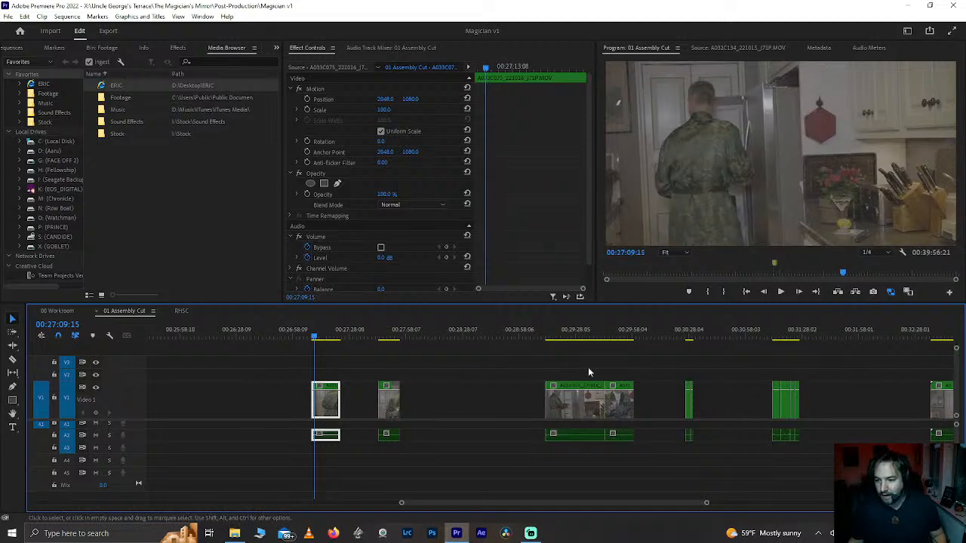
Step: Move the later kitchen blocks and all following scenes earlier, shortening the gaps after the second kitchen clip
{"action": "scroll", "coordinate": [552, 406], "scroll_direction": "down", "scroll_amount": 3}
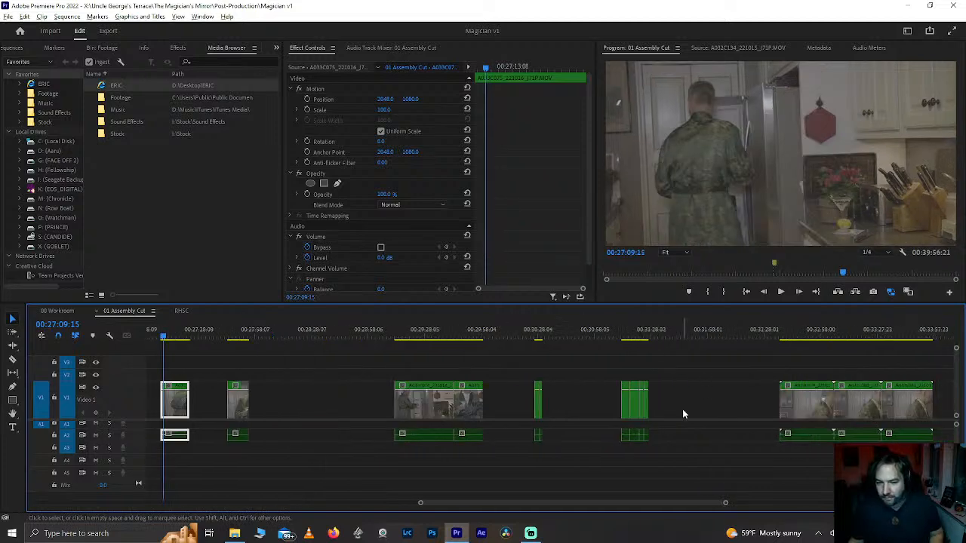
{"action": "key", "text": "minus"}
{"action": "left_click_drag", "start_coordinate": [722, 361], "coordinate": [805, 455]}
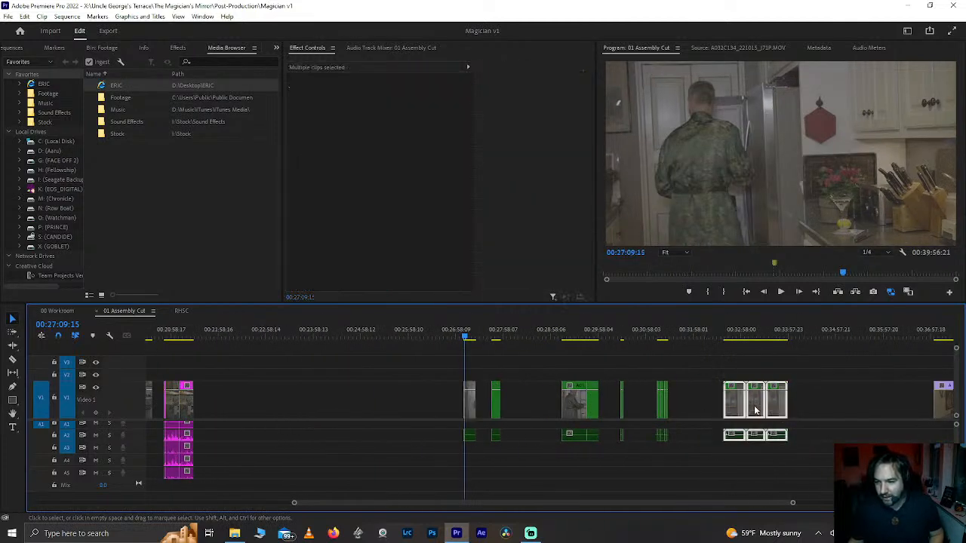
{"action": "left_click_drag", "start_coordinate": [756, 410], "coordinate": [716, 413]}
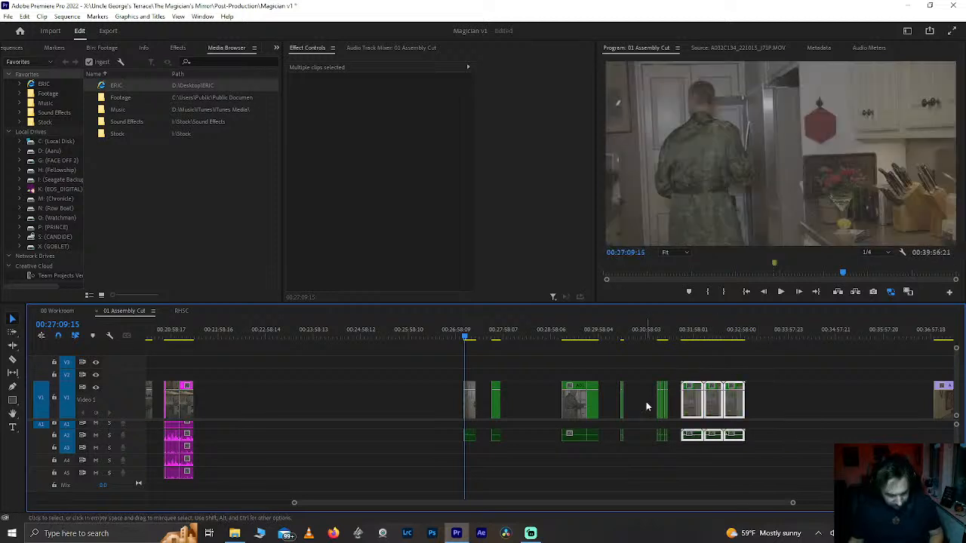
{"action": "left_click_drag", "start_coordinate": [647, 404], "coordinate": [498, 411]}
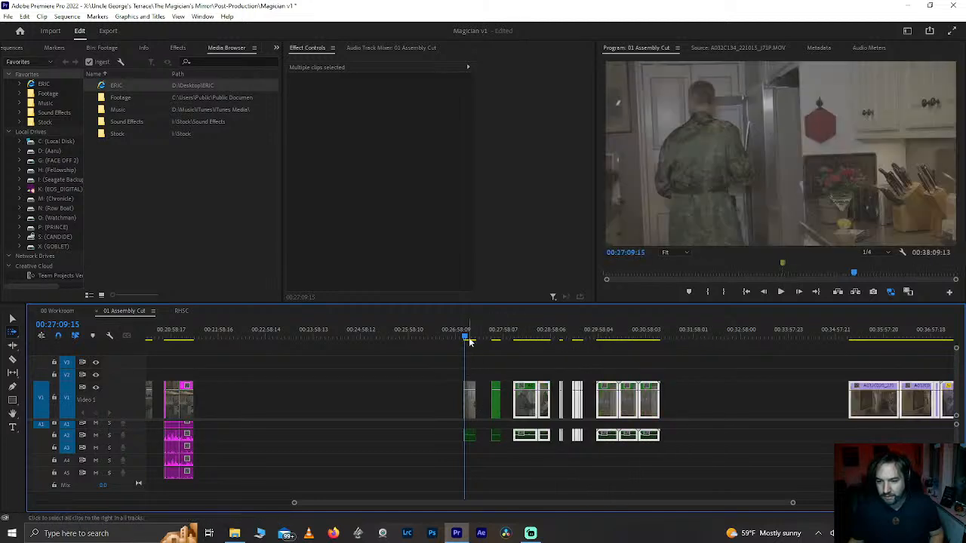
Step: Play the first two kitchen clips, starting around 00:27:09 and 00:27:43
{"action": "scroll", "coordinate": [492, 375], "scroll_direction": "up", "scroll_amount": 3}
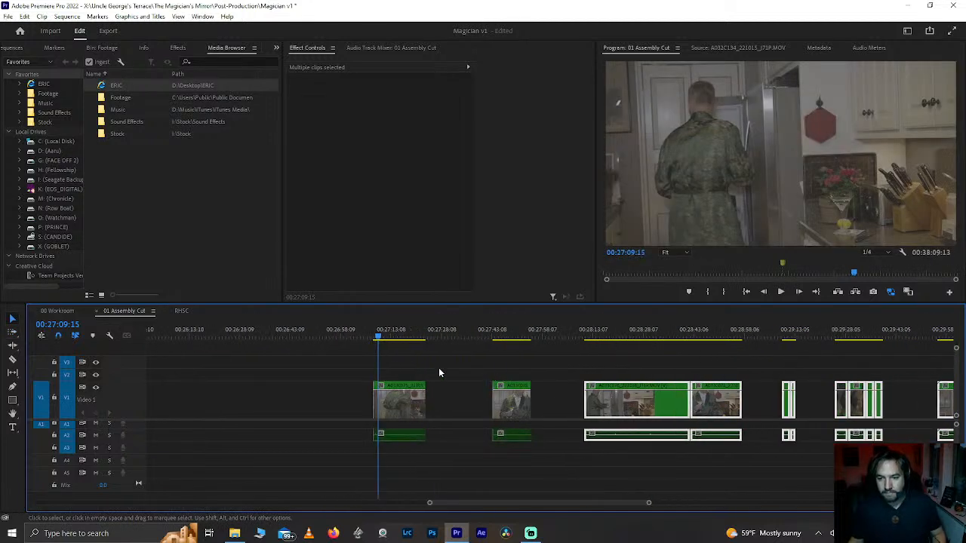
{"action": "key", "text": "space"}
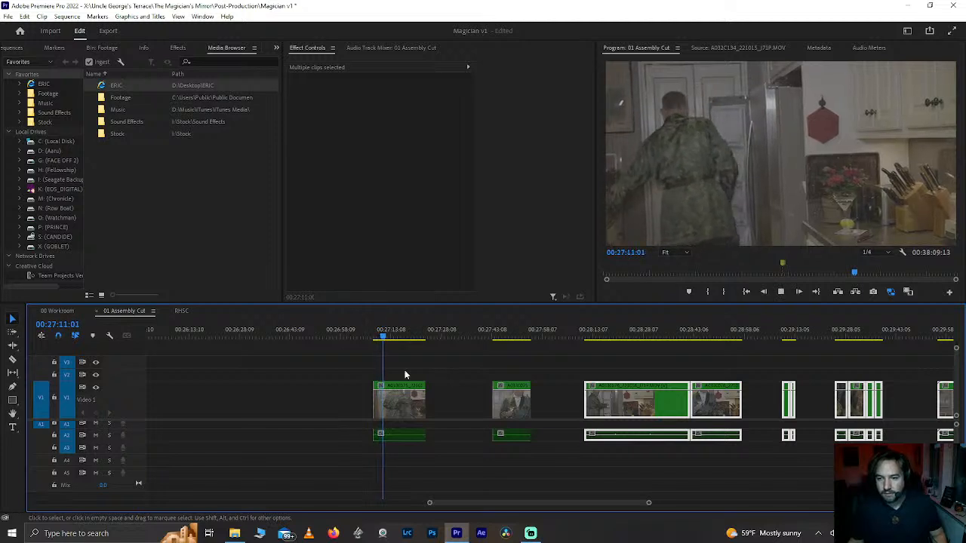
{"action": "left_click", "coordinate": [377, 340]}
{"action": "key", "text": "space"}
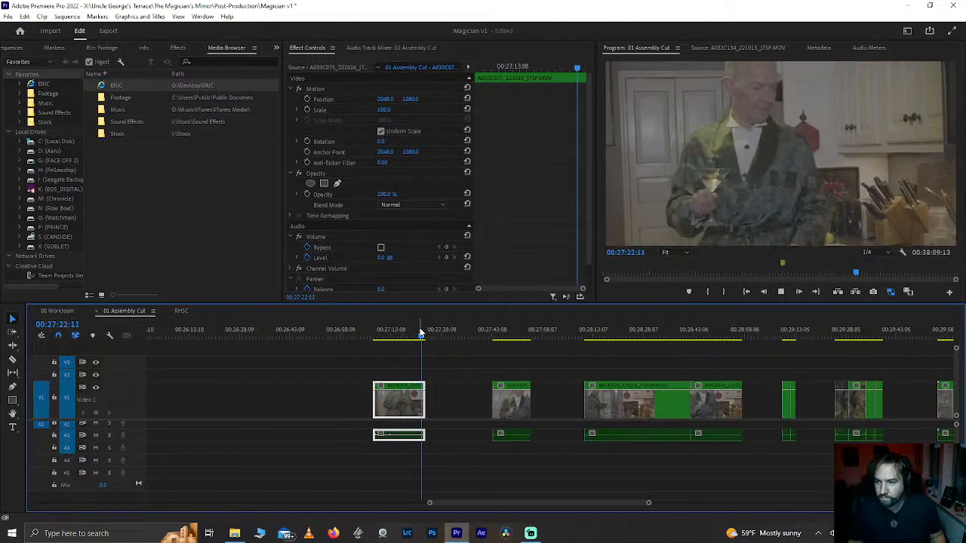
{"action": "left_click", "coordinate": [493, 338]}
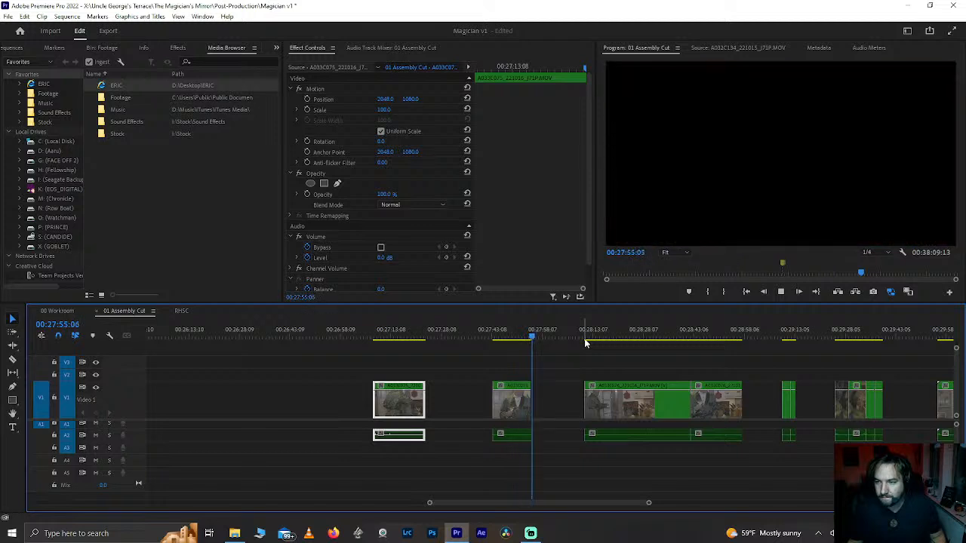
Step: Play the two-clip kitchen block from about 00:28:12 and the short clips from 00:29:08:22
{"action": "left_click", "coordinate": [589, 336]}
{"action": "key", "text": "space"}
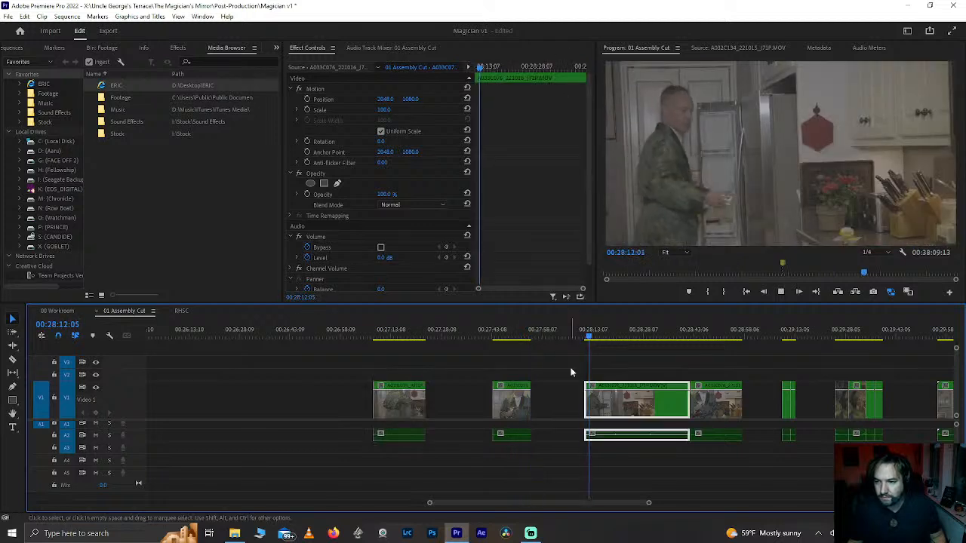
{"action": "scroll", "coordinate": [571, 371], "scroll_direction": "down", "scroll_amount": 1}
{"action": "scroll", "coordinate": [571, 372], "scroll_direction": "down", "scroll_amount": 3}
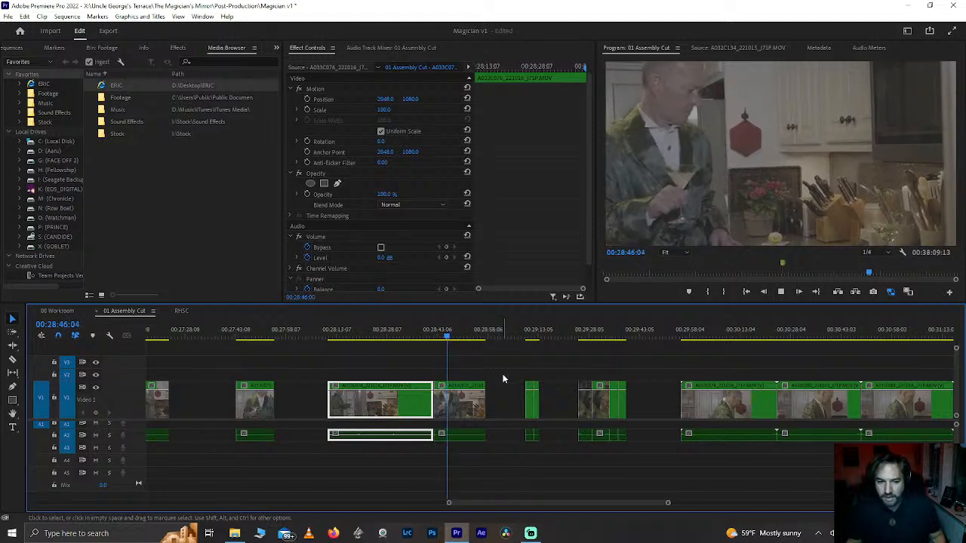
{"action": "scroll", "coordinate": [505, 387], "scroll_direction": "up", "scroll_amount": 2}
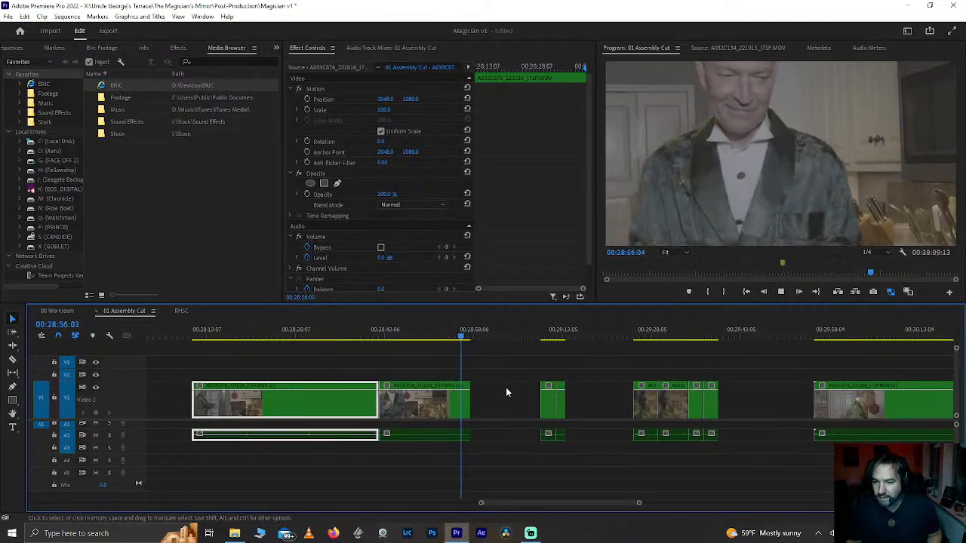
{"action": "left_click", "coordinate": [537, 332]}
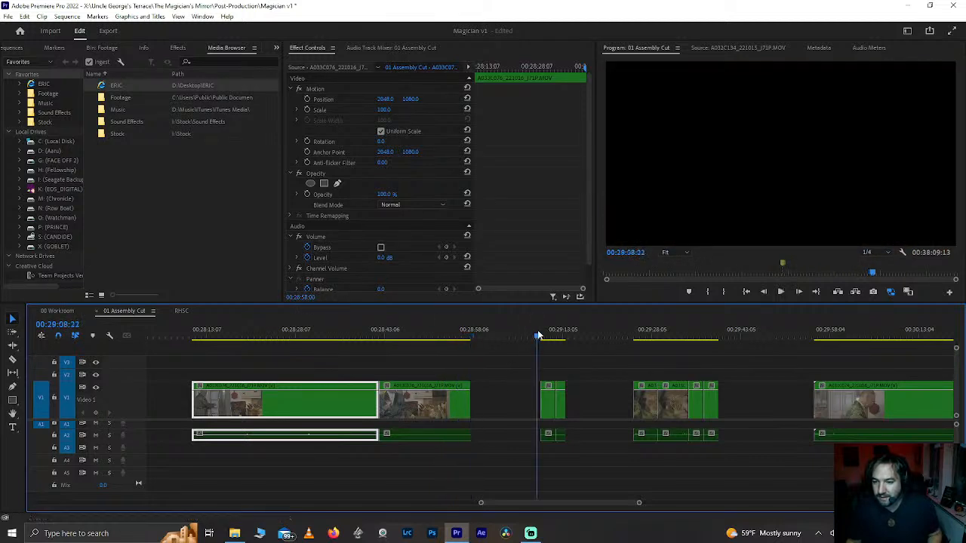
{"action": "key", "text": "space"}
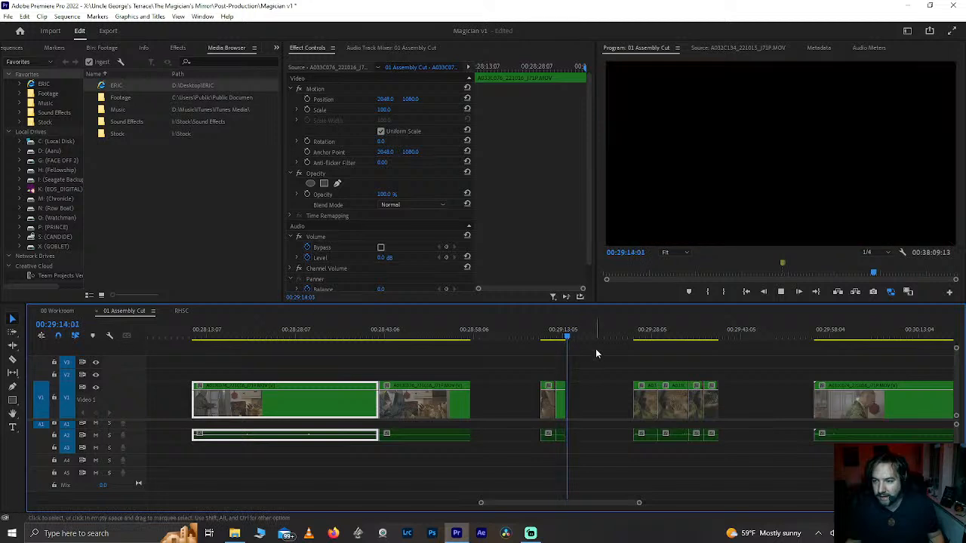
Step: Play the four-clip kitchen block from about 00:29:26 and ripple-delete its third clip
{"action": "left_click", "coordinate": [637, 338]}
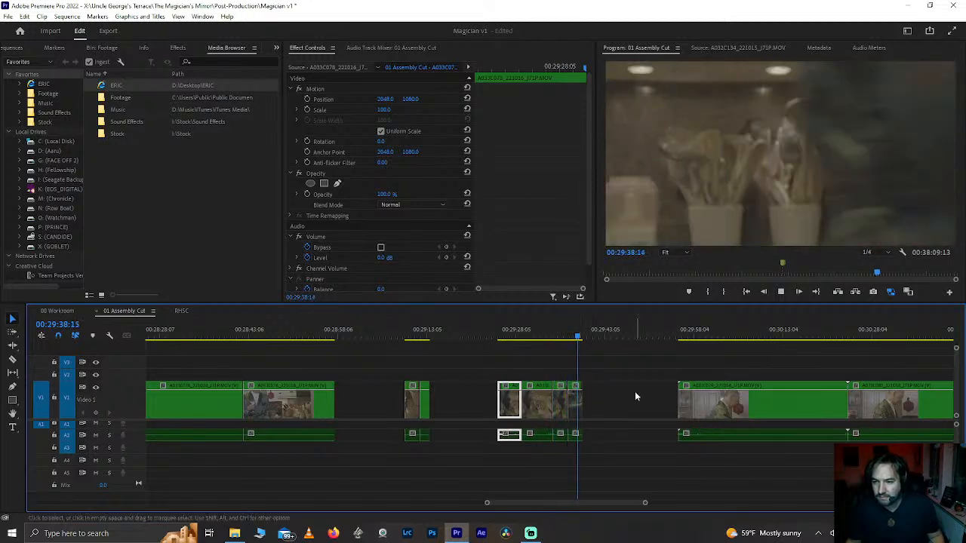
{"action": "left_click", "coordinate": [570, 408]}
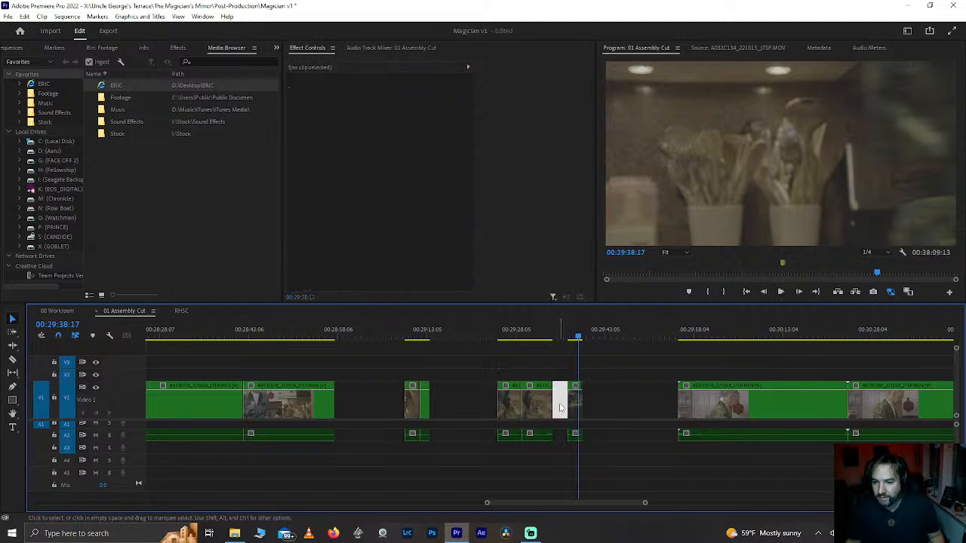
{"action": "key", "text": "shift+Delete"}
Step: Review the three long kitchen takes from 00:29:53:01, skipping ahead within them and stopping in the last at 00:31:11:02
{"action": "left_click", "coordinate": [664, 337]}
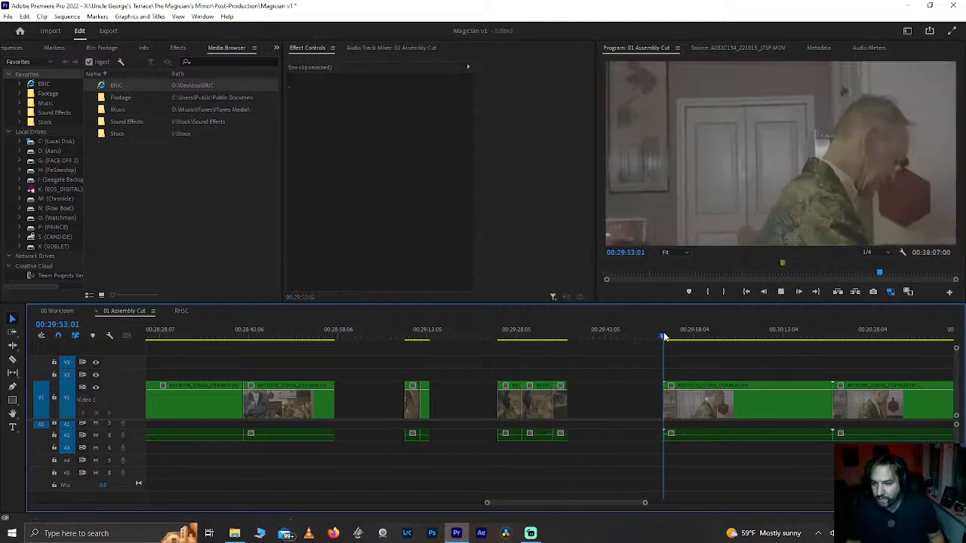
{"action": "key", "text": "space"}
{"action": "left_click_drag", "start_coordinate": [564, 339], "coordinate": [589, 351]}
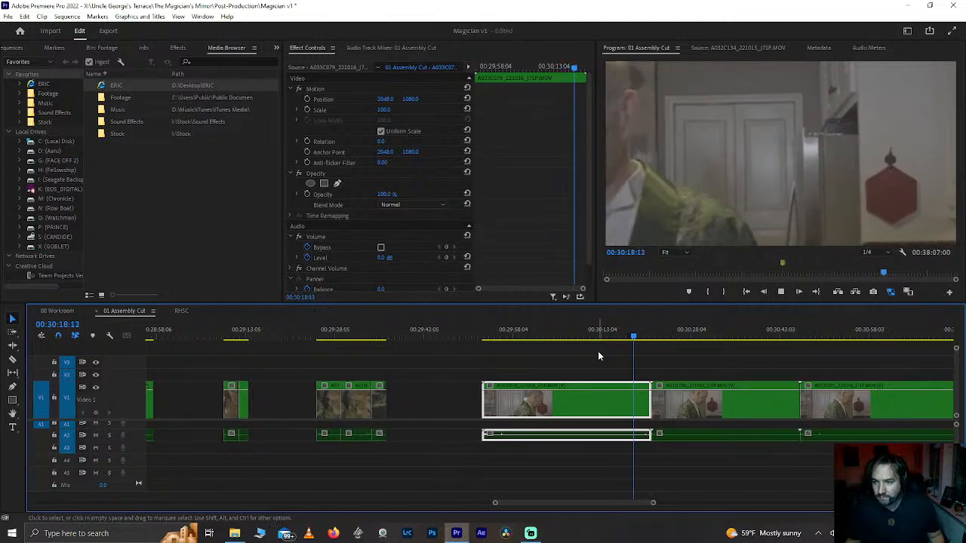
{"action": "left_click", "coordinate": [661, 330]}
{"action": "scroll", "coordinate": [724, 384], "scroll_direction": "down", "scroll_amount": 5}
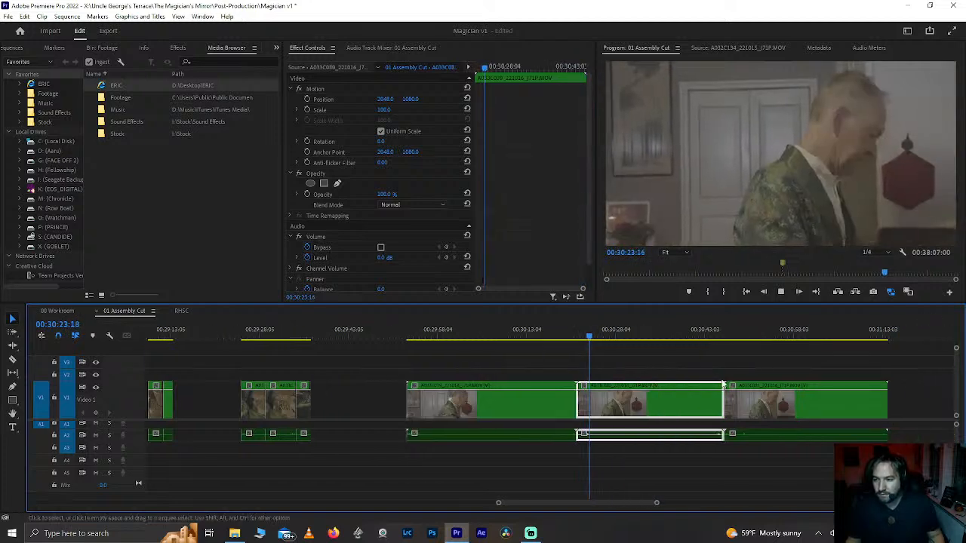
{"action": "scroll", "coordinate": [723, 384], "scroll_direction": "down", "scroll_amount": 10}
{"action": "scroll", "coordinate": [724, 384], "scroll_direction": "up", "scroll_amount": 11}
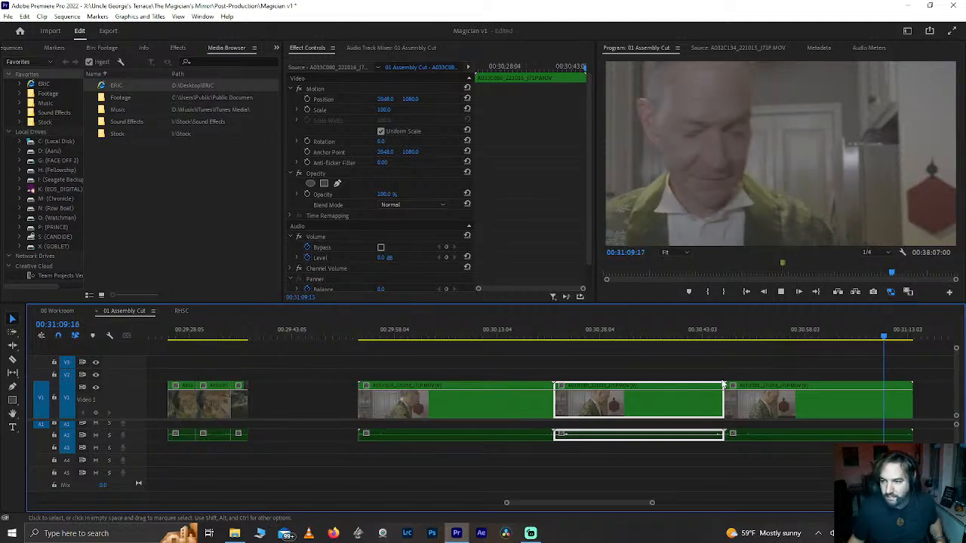
{"action": "left_click", "coordinate": [754, 400]}
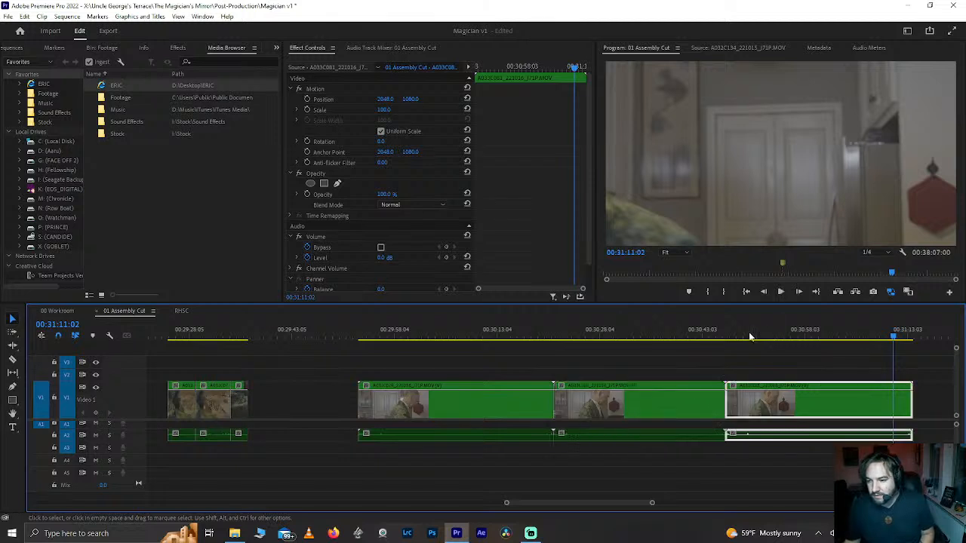
Step: Find the start of the usable moment in the last long kitchen take and split the clip at 00:30:57:02
{"action": "left_click", "coordinate": [739, 336]}
{"action": "key", "text": "space"}
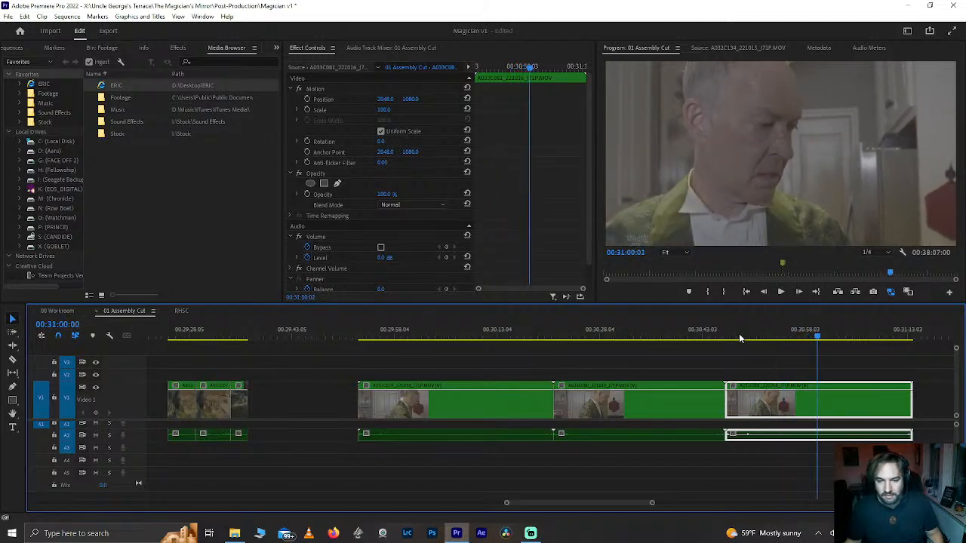
{"action": "key", "text": "j"}
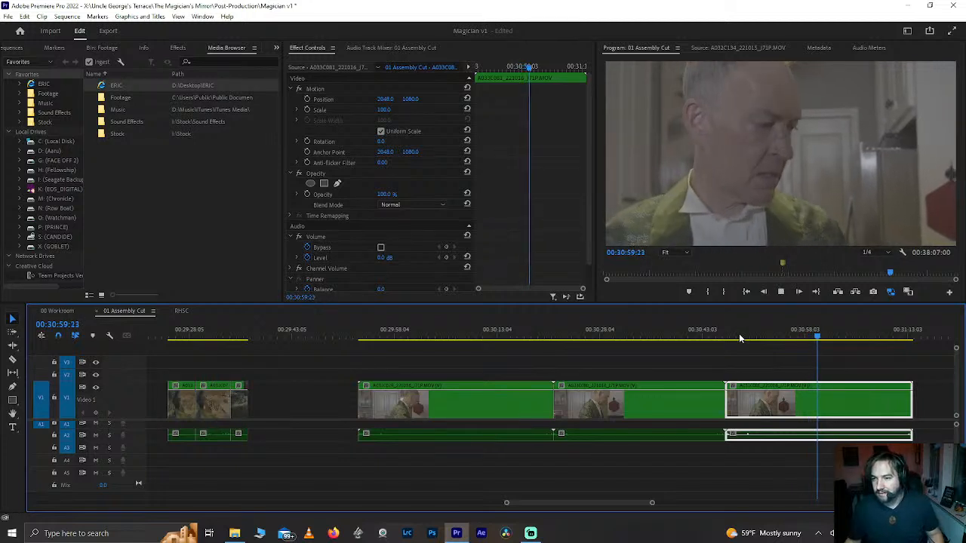
{"action": "left_click", "coordinate": [743, 337]}
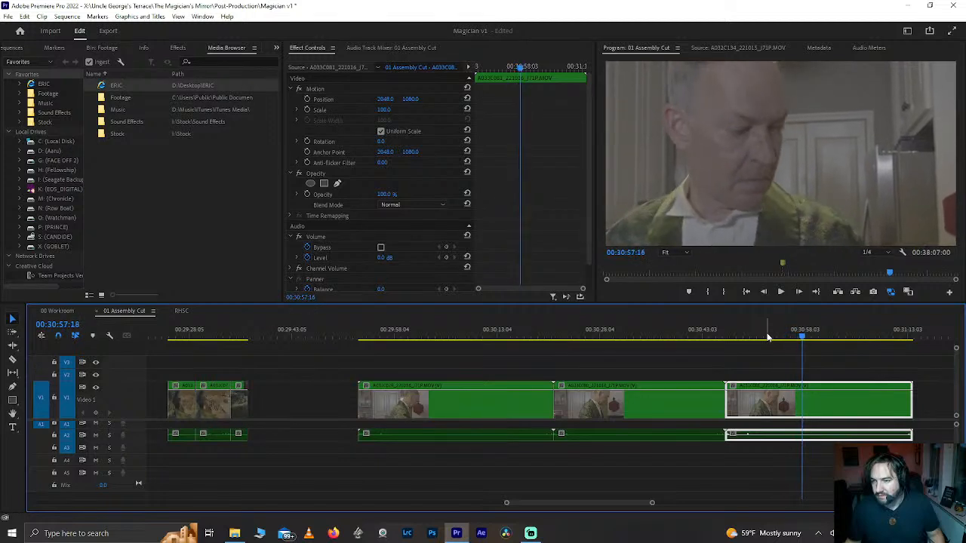
{"action": "key", "text": "Left"}
{"action": "key", "text": "Left"}
{"action": "key", "text": "Left"}
{"action": "key", "text": "Left"}
{"action": "key", "text": "Left"}
{"action": "key", "text": "Left"}
{"action": "key", "text": "Left"}
{"action": "key", "text": "Left"}
{"action": "key", "text": "Left"}
{"action": "key", "text": "Left"}
{"action": "key", "text": "Left"}
{"action": "key", "text": "Left"}
{"action": "key", "text": "Left"}
{"action": "key", "text": "Left"}
{"action": "key", "text": "Left"}
{"action": "key", "text": "Left"}
{"action": "key", "text": "Right"}
{"action": "key", "text": "Right"}
{"action": "key", "text": "Right"}
{"action": "key", "text": "Right"}
{"action": "key", "text": "Right"}
{"action": "key", "text": "Right"}
{"action": "key", "text": "Right"}
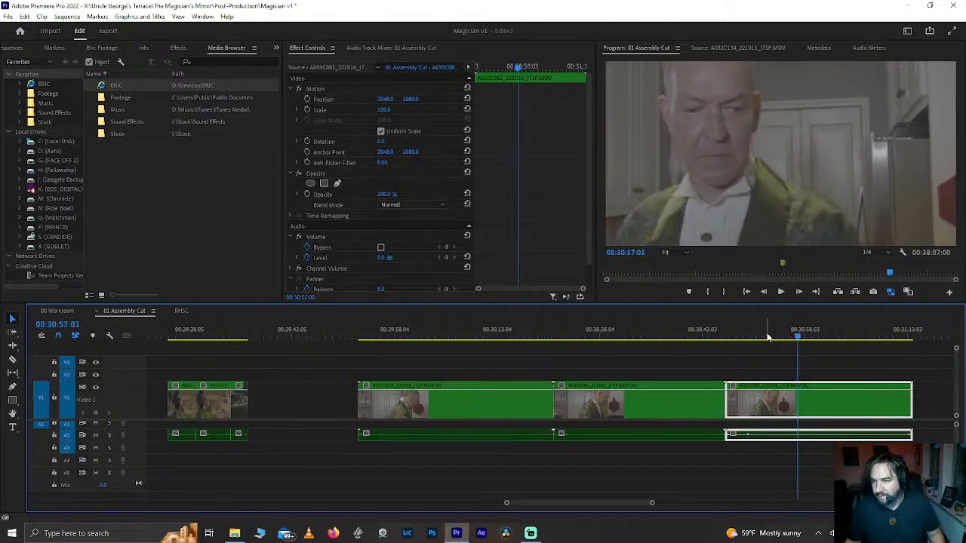
{"action": "key", "text": "ctrl+k"}
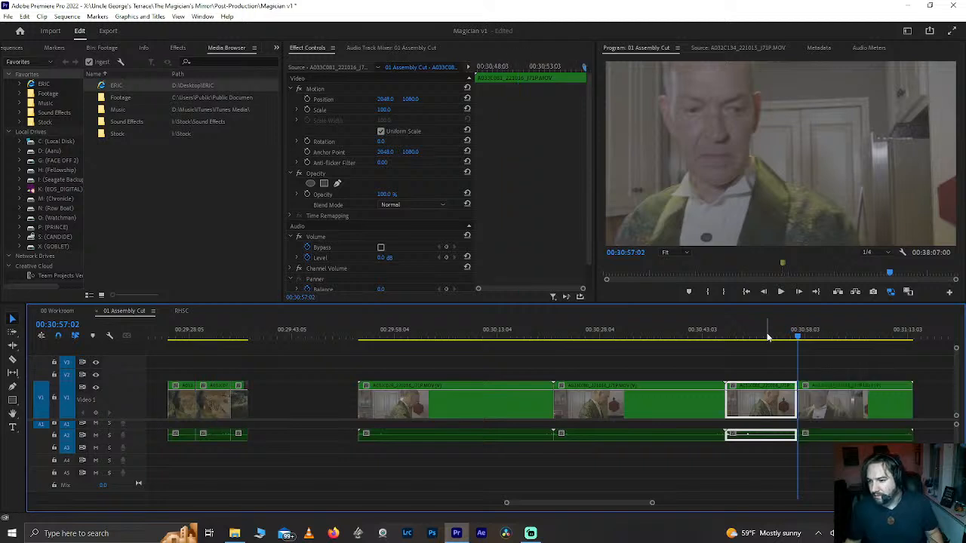
Step: Play on past the new cut and split the take again at 00:31:00:06
{"action": "key", "text": "space"}
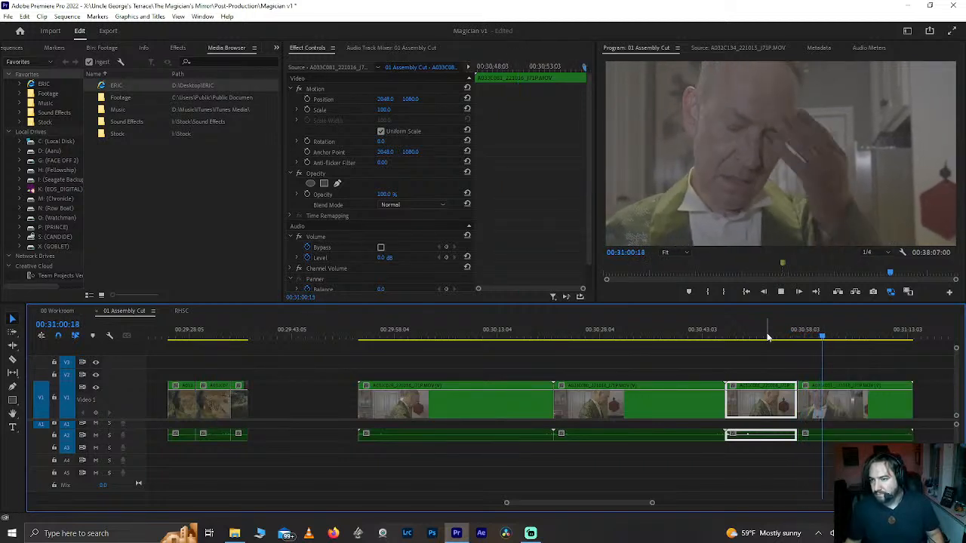
{"action": "key", "text": "space"}
{"action": "key", "text": "Left"}
{"action": "key", "text": "Left"}
{"action": "key", "text": "Left"}
{"action": "key", "text": "Left"}
{"action": "key", "text": "Left"}
{"action": "key", "text": "Left"}
{"action": "key", "text": "Left"}
{"action": "key", "text": "Left"}
{"action": "key", "text": "Left"}
{"action": "key", "text": "Left"}
{"action": "key", "text": "Left"}
{"action": "key", "text": "Left"}
{"action": "key", "text": "Left"}
{"action": "key", "text": "Left"}
{"action": "key", "text": "Left"}
{"action": "key", "text": "Left"}
{"action": "key", "text": "Left"}
{"action": "key", "text": "Left"}
{"action": "key", "text": "Left"}
{"action": "key", "text": "Left"}
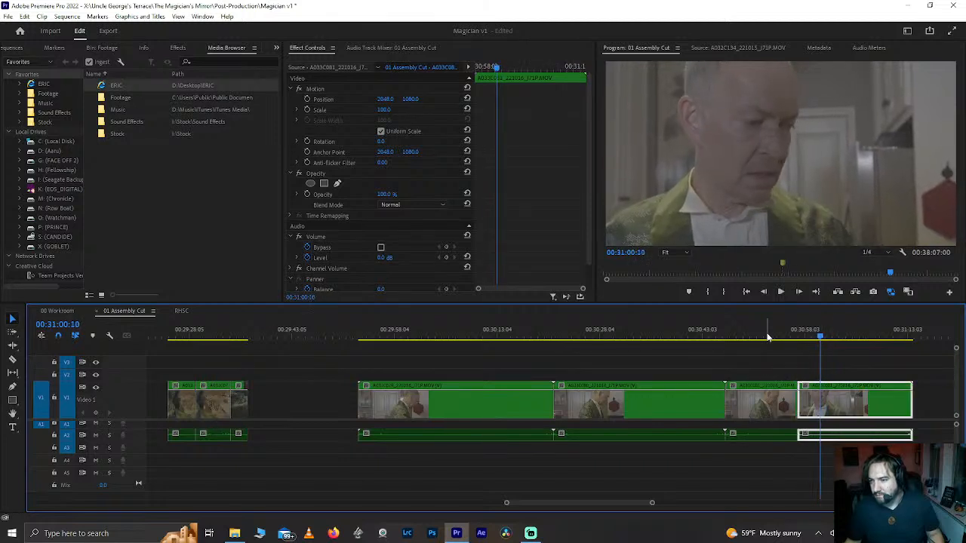
{"action": "key", "text": "Left"}
{"action": "key", "text": "Left"}
{"action": "key", "text": "Left"}
{"action": "key", "text": "Left"}
{"action": "key", "text": "ctrl+k"}
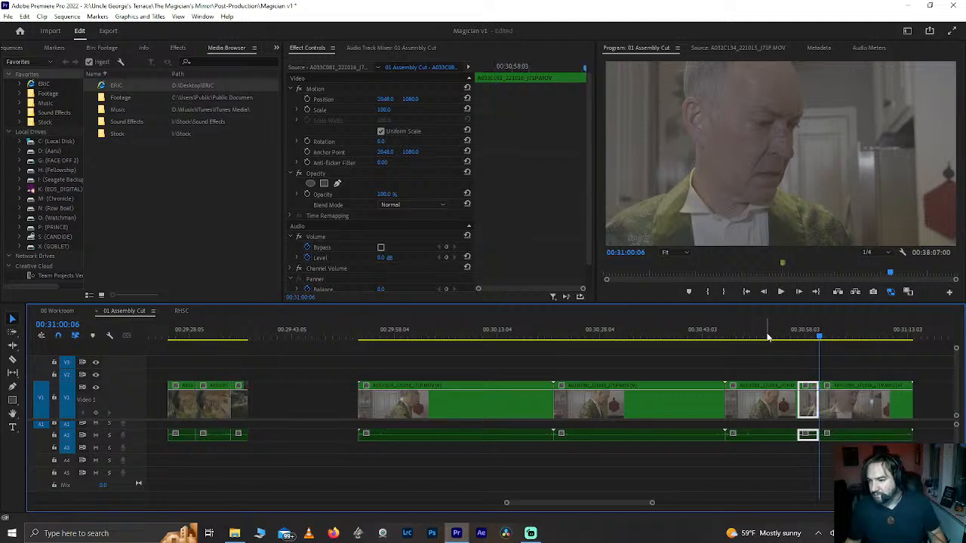
{"action": "key", "text": "d"}
{"action": "key", "text": "Delete"}
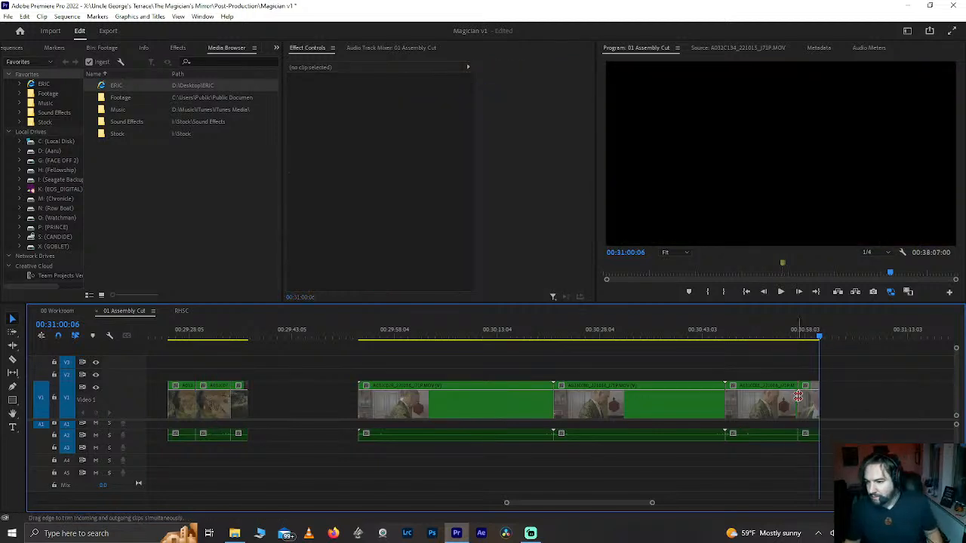
{"action": "key", "text": "ctrl+z"}
Step: Cut the short segment between 00:30:57:02 and 00:31:00:06 and paste it ahead of the kitchen clips at about 00:26:04
{"action": "left_click", "coordinate": [808, 413]}
{"action": "key", "text": "Delete"}
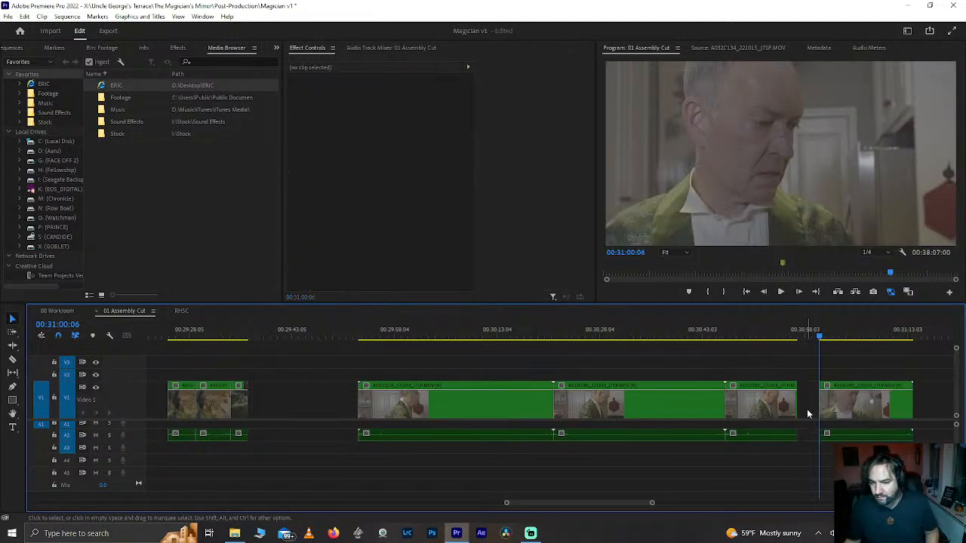
{"action": "key", "text": "minus"}
{"action": "scroll", "coordinate": [807, 413], "scroll_direction": "up", "scroll_amount": 7}
{"action": "scroll", "coordinate": [806, 413], "scroll_direction": "up", "scroll_amount": 6}
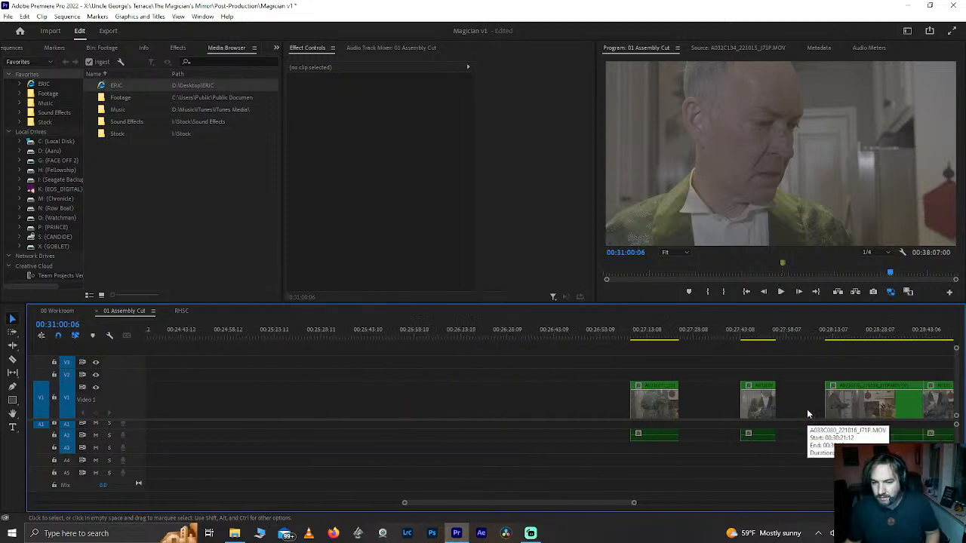
{"action": "left_click", "coordinate": [432, 336]}
{"action": "key", "text": "ctrl+v"}
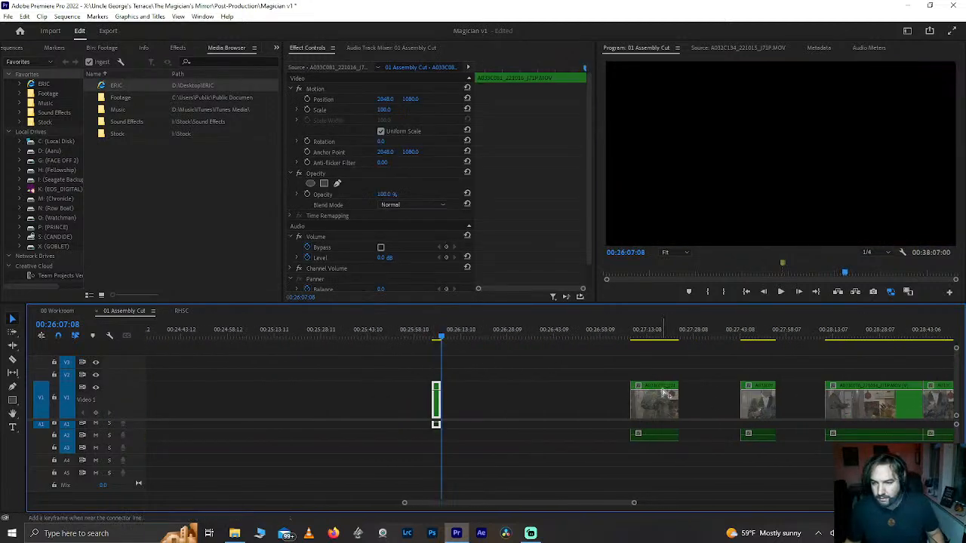
Step: Play parts of the two separate kitchen clips, around 00:27:12 and from 00:27:44:01
{"action": "left_click", "coordinate": [634, 336]}
{"action": "key", "text": "space"}
{"action": "left_click_drag", "start_coordinate": [634, 337], "coordinate": [652, 340]}
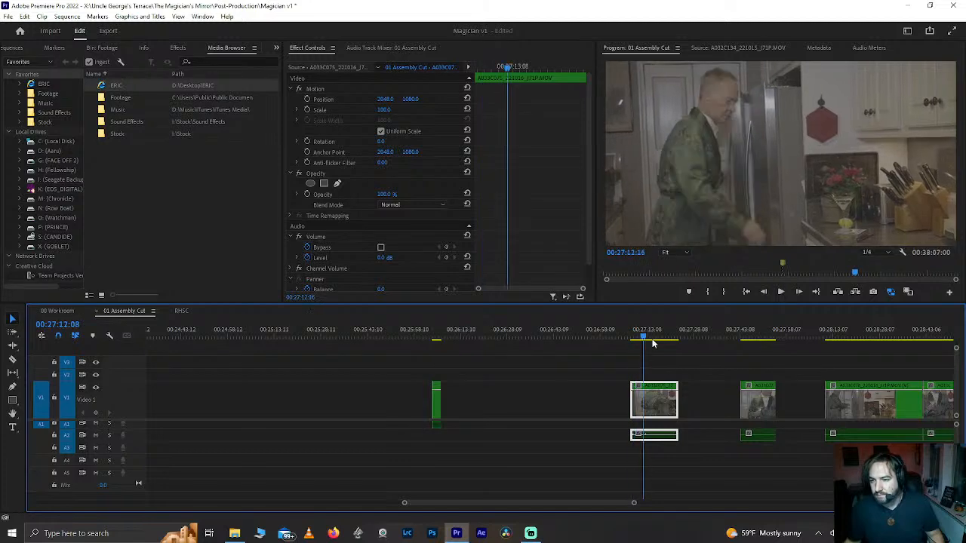
{"action": "left_click", "coordinate": [639, 337]}
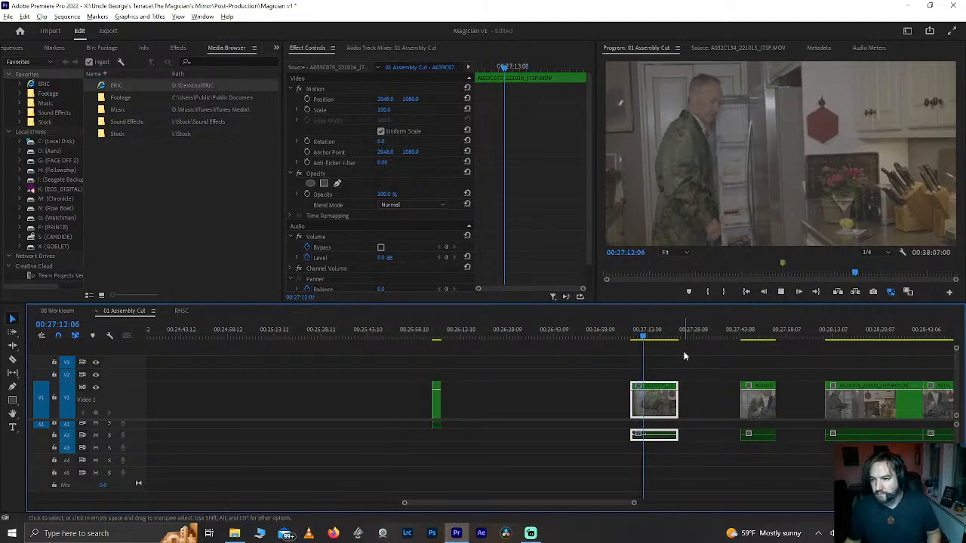
{"action": "key", "text": "="}
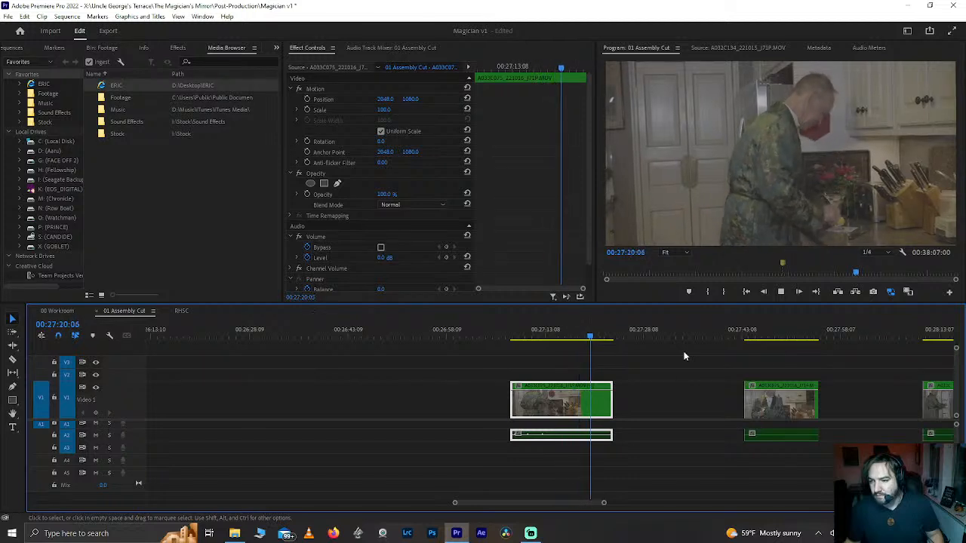
{"action": "left_click", "coordinate": [748, 338]}
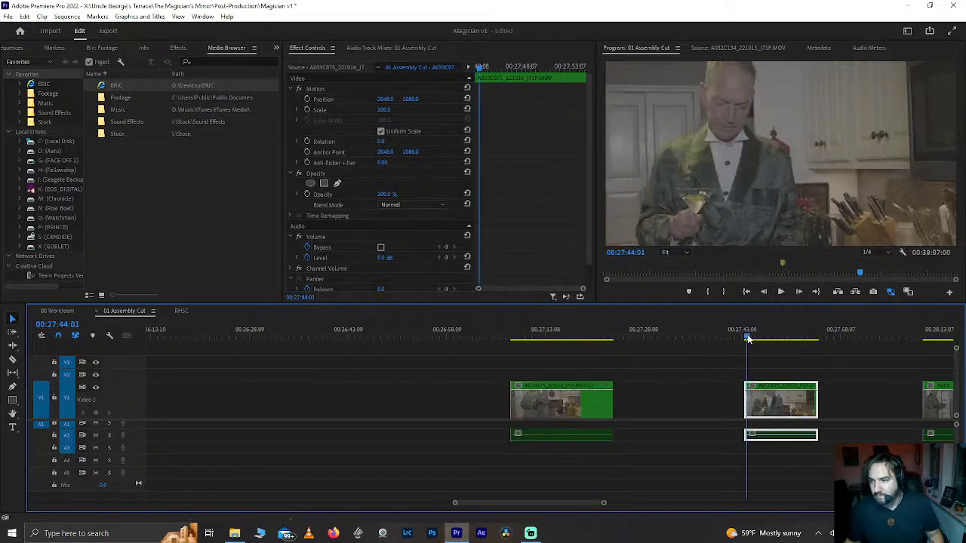
{"action": "scroll", "coordinate": [749, 338], "scroll_direction": "down", "scroll_amount": 2}
{"action": "key", "text": "space"}
{"action": "scroll", "coordinate": [755, 369], "scroll_direction": "down", "scroll_amount": 5}
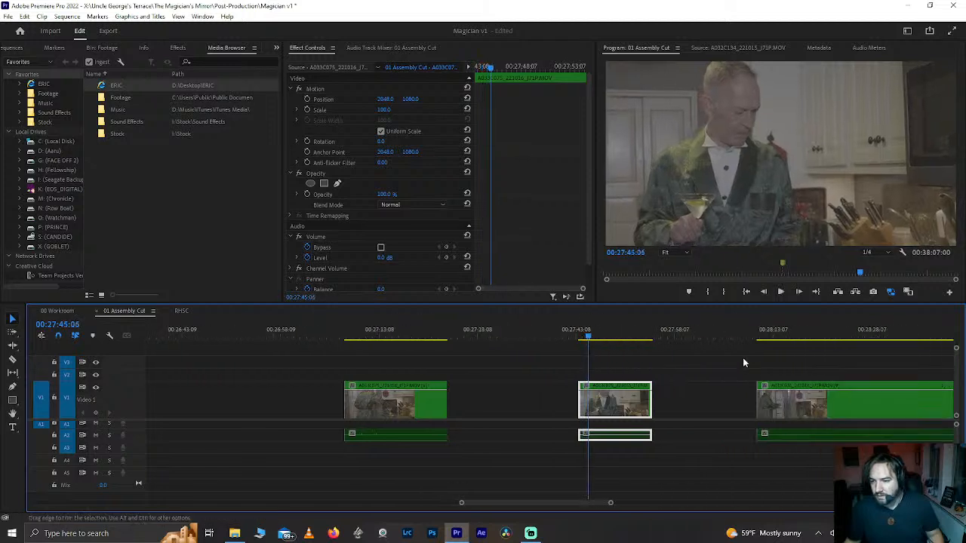
Step: Play the two-clip kitchen block from its start and check the transition between its clips around 00:28:42
{"action": "left_click", "coordinate": [761, 336]}
{"action": "key", "text": "space"}
{"action": "scroll", "coordinate": [764, 338], "scroll_direction": "down", "scroll_amount": 10}
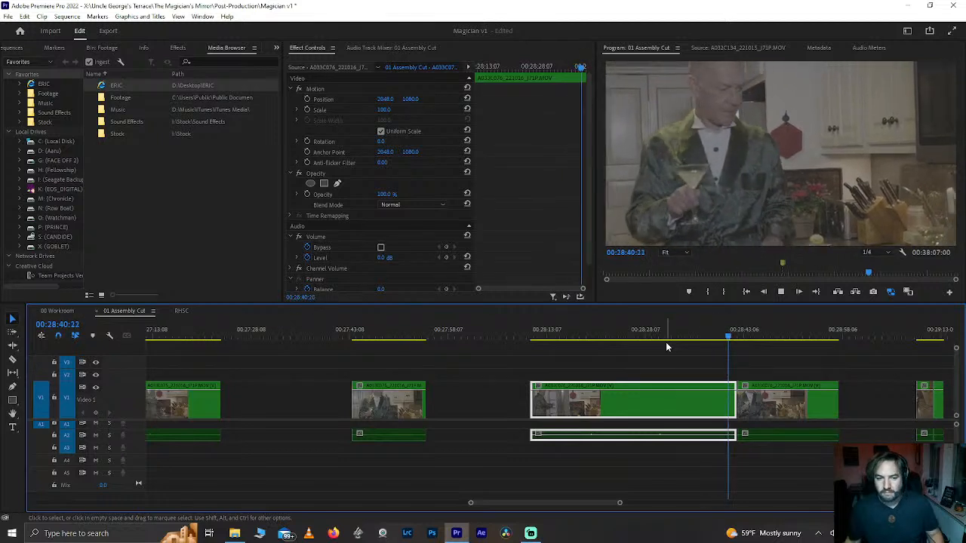
{"action": "key", "text": "space"}
{"action": "key", "text": "space"}
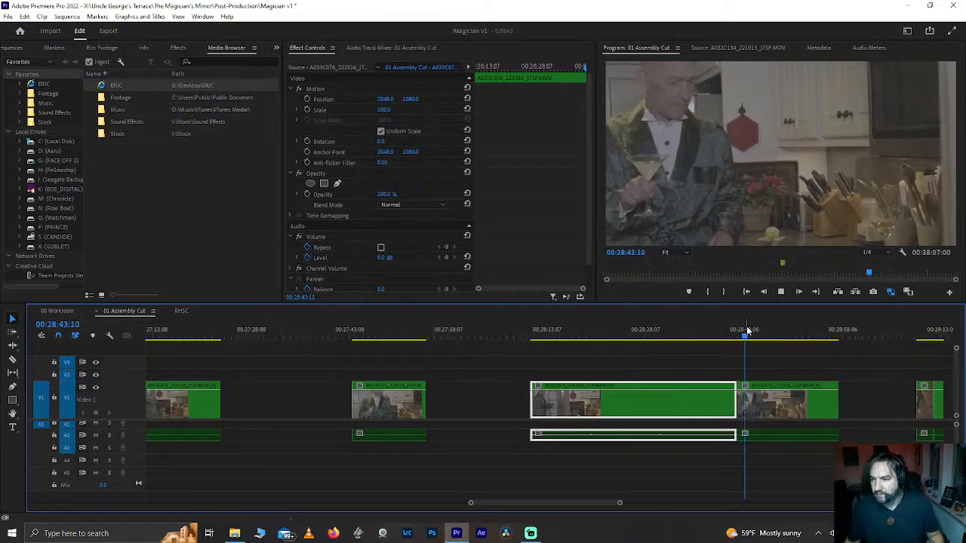
{"action": "left_click", "coordinate": [697, 336]}
{"action": "key", "text": "space"}
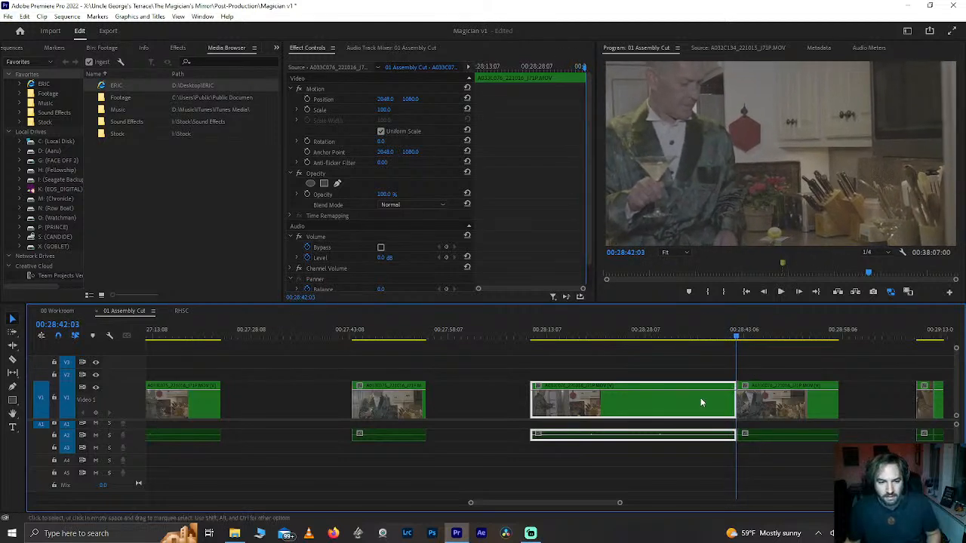
{"action": "scroll", "coordinate": [702, 402], "scroll_direction": "down", "scroll_amount": 2}
{"action": "scroll", "coordinate": [704, 402], "scroll_direction": "up", "scroll_amount": 2}
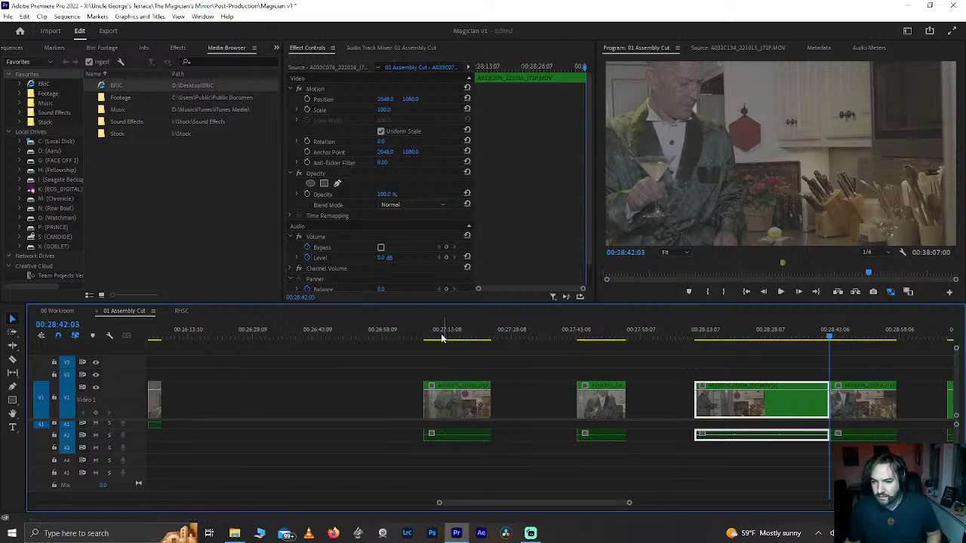
Step: Compare the action in the kitchen clip around 00:27:15 to 00:27:19 with the long take around 00:28:28
{"action": "left_click_drag", "start_coordinate": [443, 338], "coordinate": [472, 340]}
{"action": "key", "text": "space"}
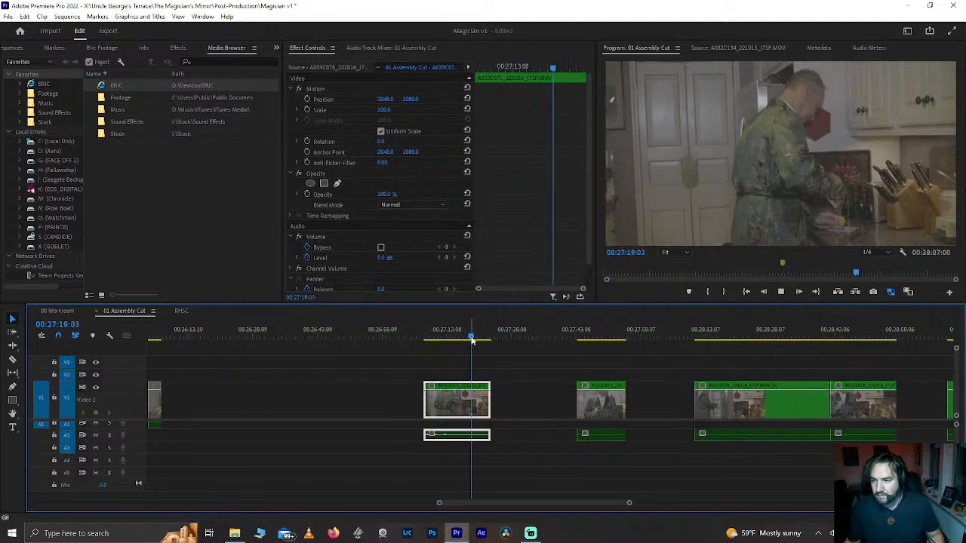
{"action": "left_click", "coordinate": [459, 341]}
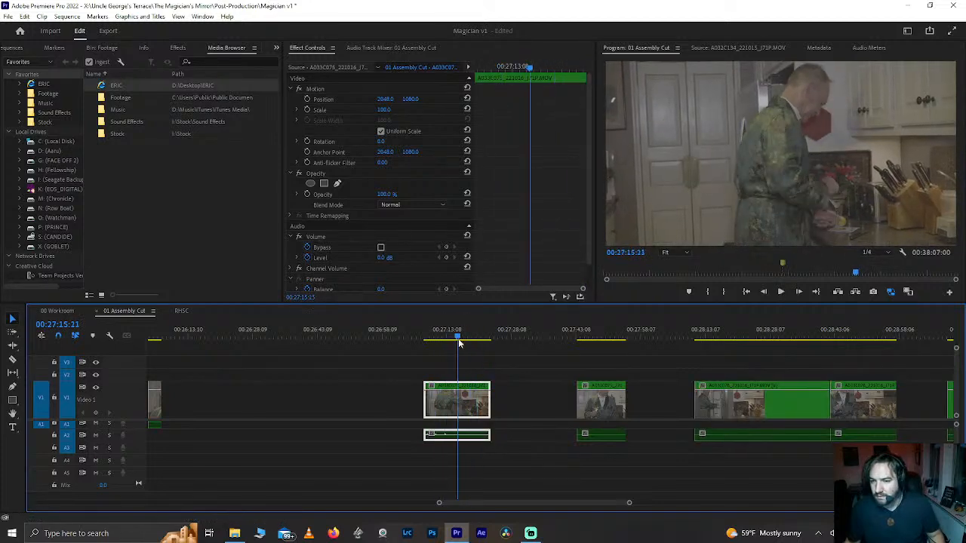
{"action": "key", "text": "space"}
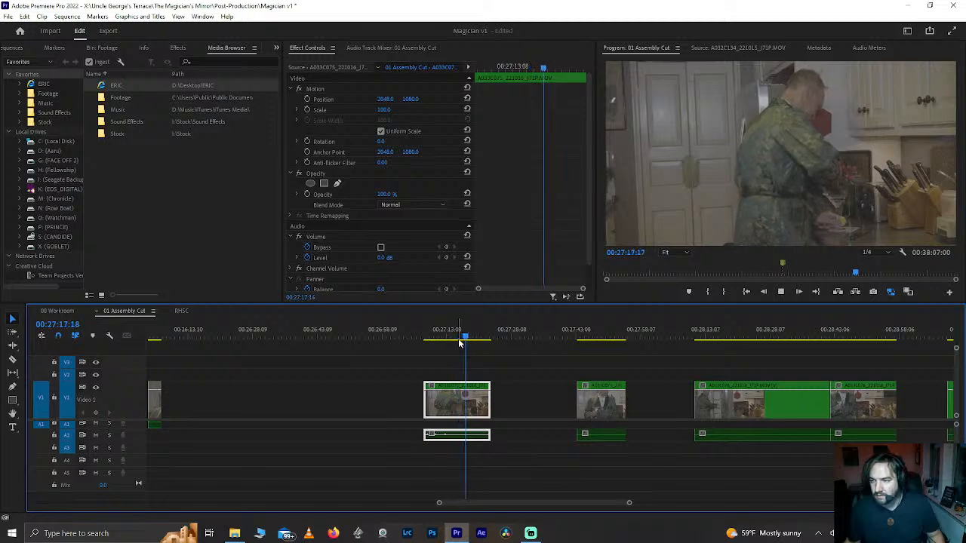
{"action": "left_click", "coordinate": [769, 332]}
{"action": "key", "text": "space"}
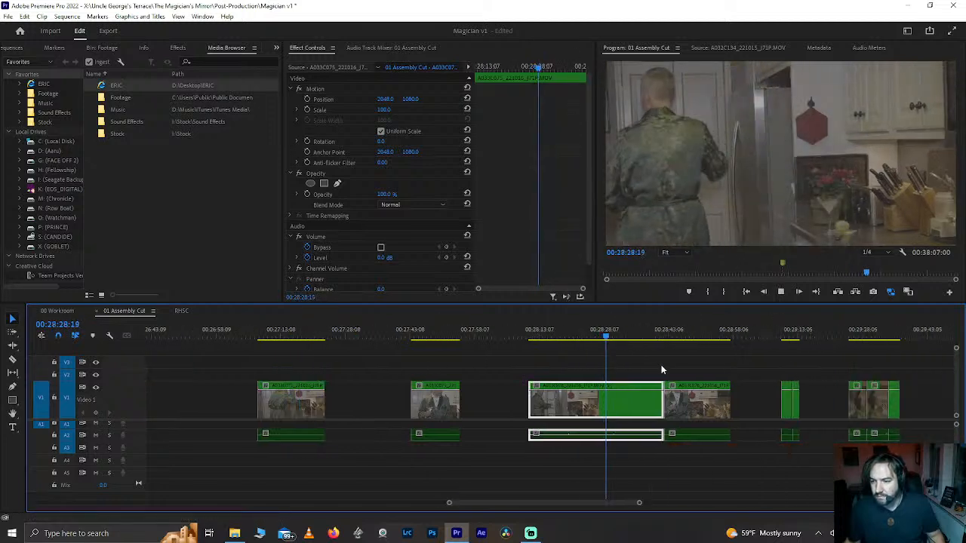
{"action": "key", "text": "space"}
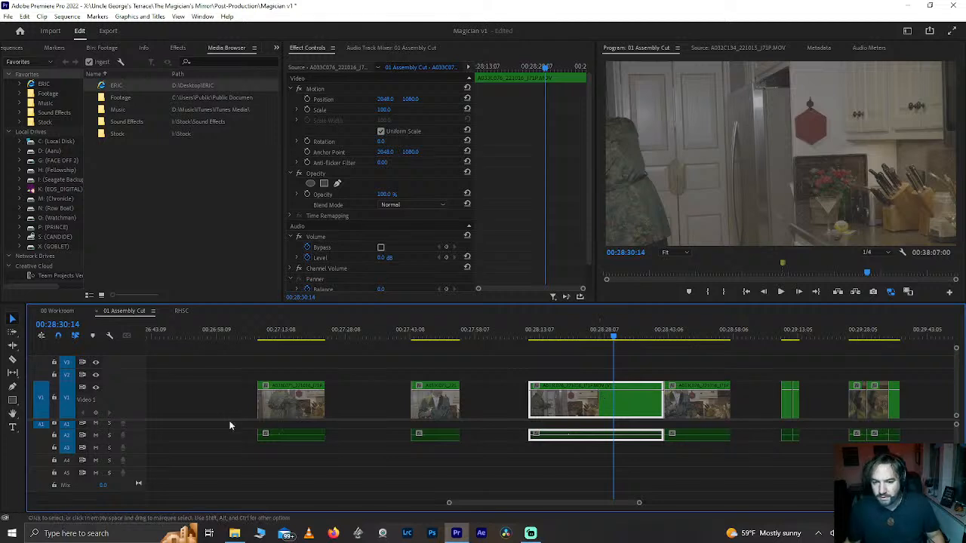
Step: Delete the kitchen clip starting around 00:27:09 and check the clip after it at 00:27:47:22
{"action": "left_click", "coordinate": [296, 408]}
{"action": "key", "text": "Delete"}
{"action": "left_click", "coordinate": [429, 335]}
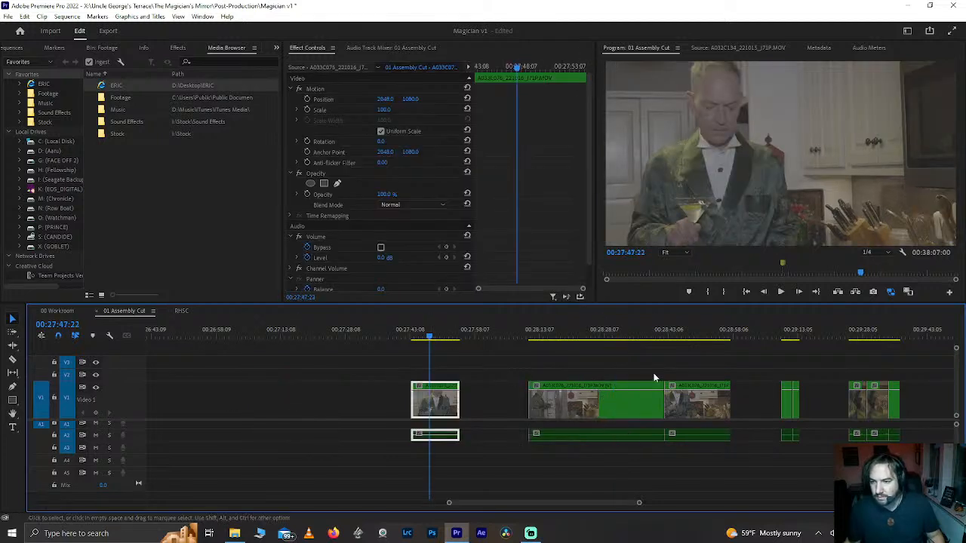
Step: Move the two-clip kitchen block from about 00:28:12 to about 00:26:23, shortly after the pasted segment
{"action": "left_click_drag", "start_coordinate": [583, 373], "coordinate": [668, 446]}
{"action": "scroll", "coordinate": [668, 448], "scroll_direction": "up", "scroll_amount": 4}
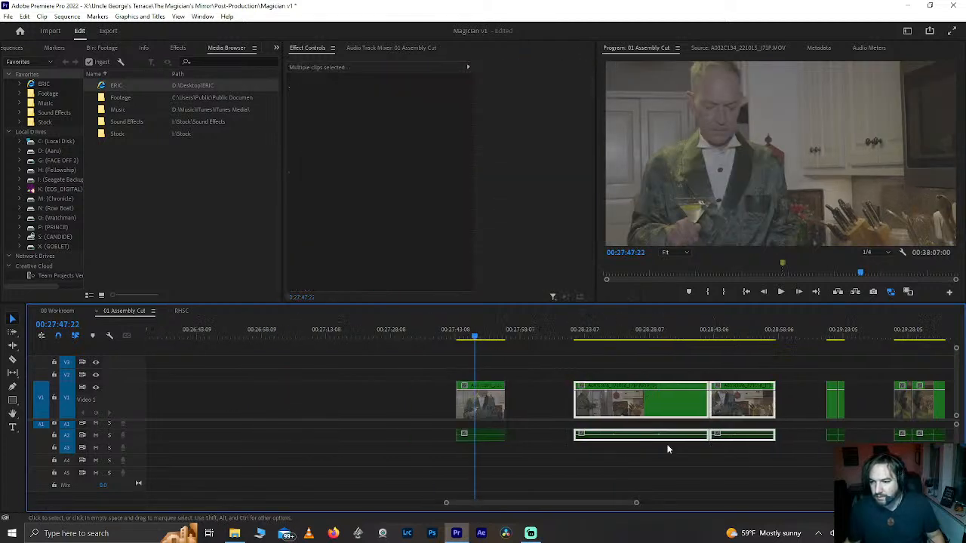
{"action": "scroll", "coordinate": [714, 427], "scroll_direction": "down", "scroll_amount": 2, "text": "alt"}
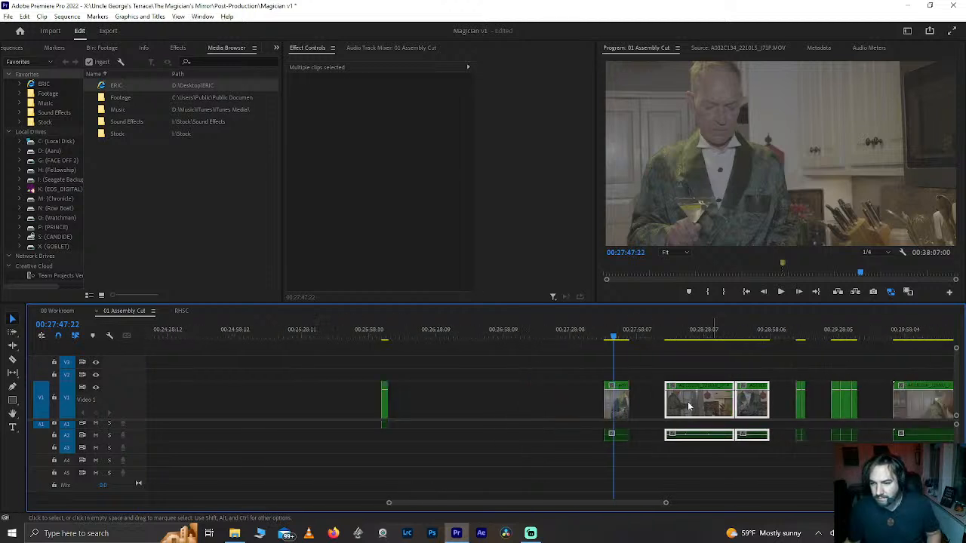
{"action": "left_click_drag", "start_coordinate": [688, 407], "coordinate": [448, 407]}
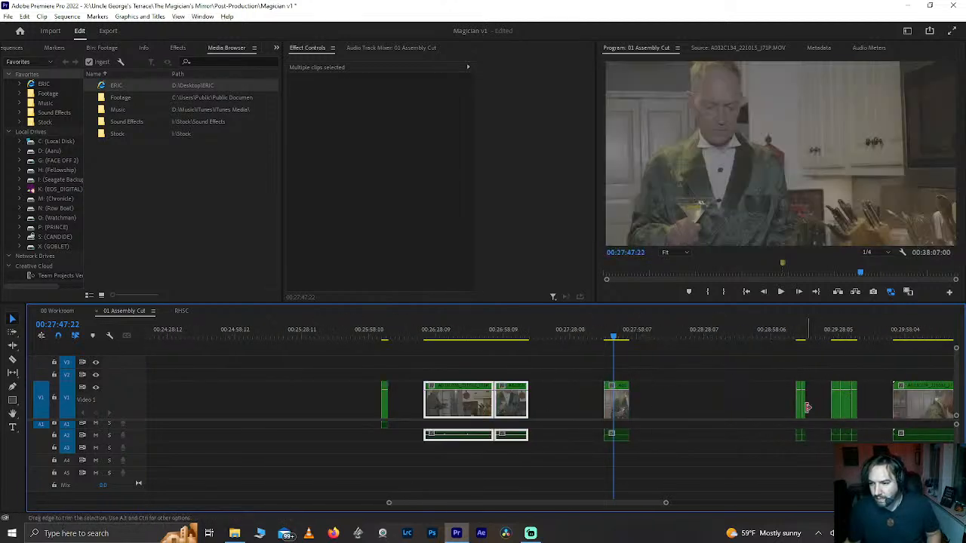
Step: Move the second of the short clips near 00:29:08 to about 00:28:08, after the kitchen clip at 00:27:43
{"action": "left_click_drag", "start_coordinate": [807, 407], "coordinate": [553, 415]}
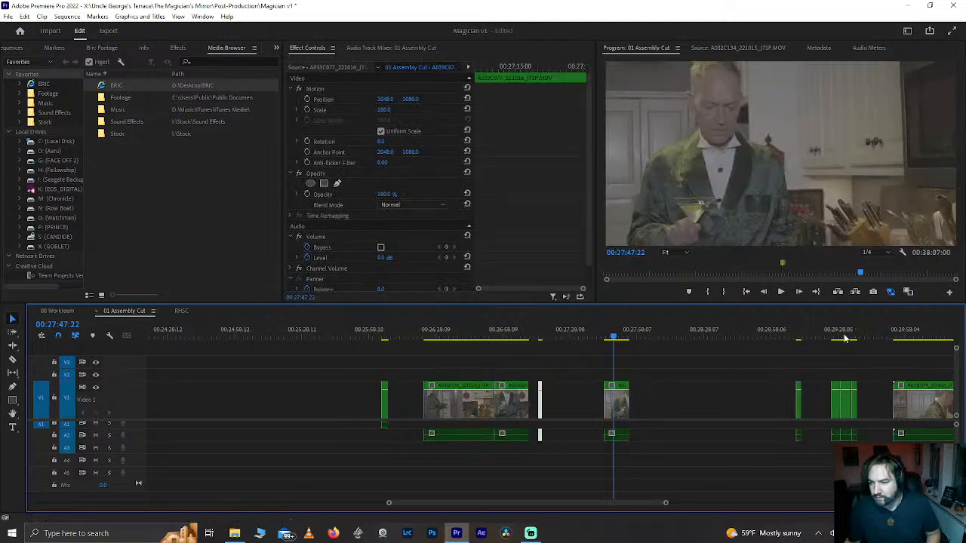
{"action": "left_click", "coordinate": [836, 333]}
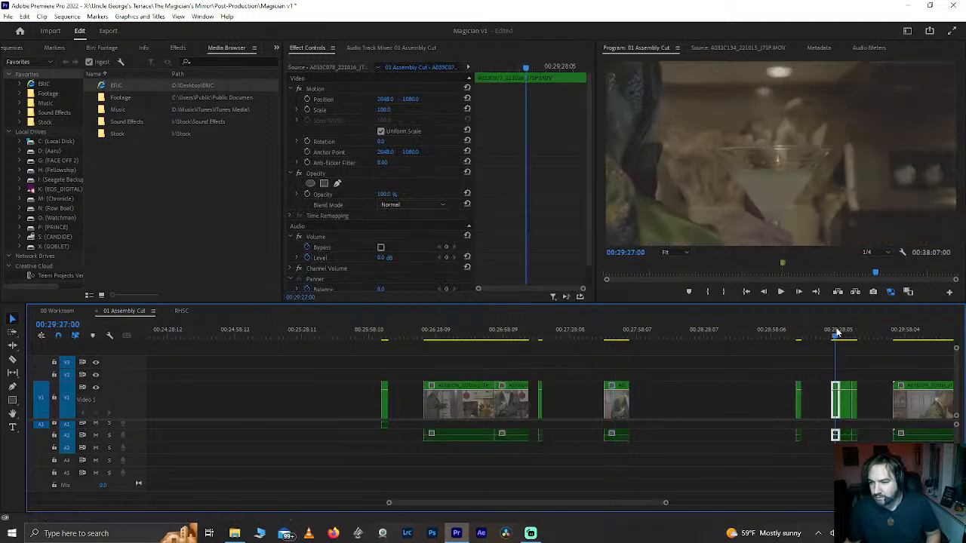
{"action": "left_click", "coordinate": [472, 337]}
{"action": "scroll", "coordinate": [471, 337], "scroll_direction": "up", "scroll_amount": 3}
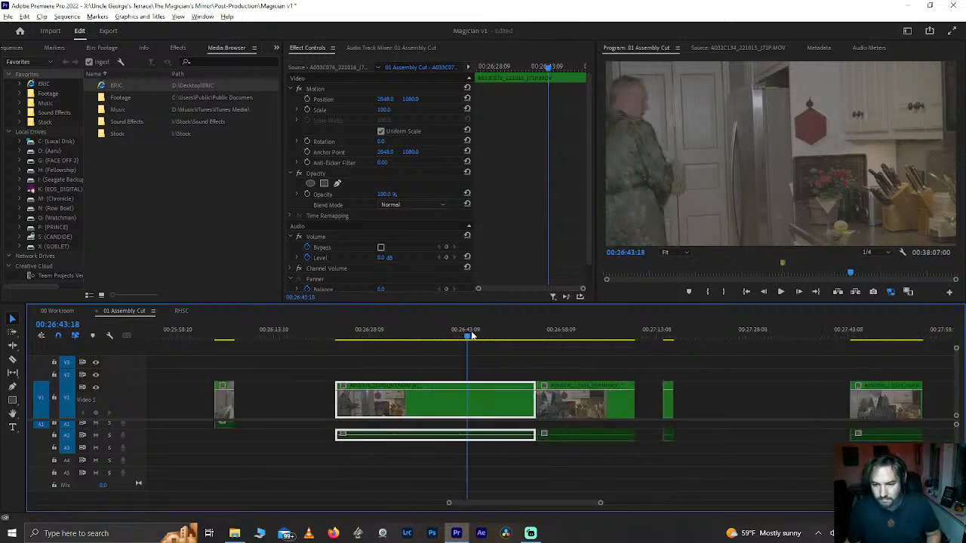
{"action": "scroll", "coordinate": [471, 337], "scroll_direction": "down", "scroll_amount": 3}
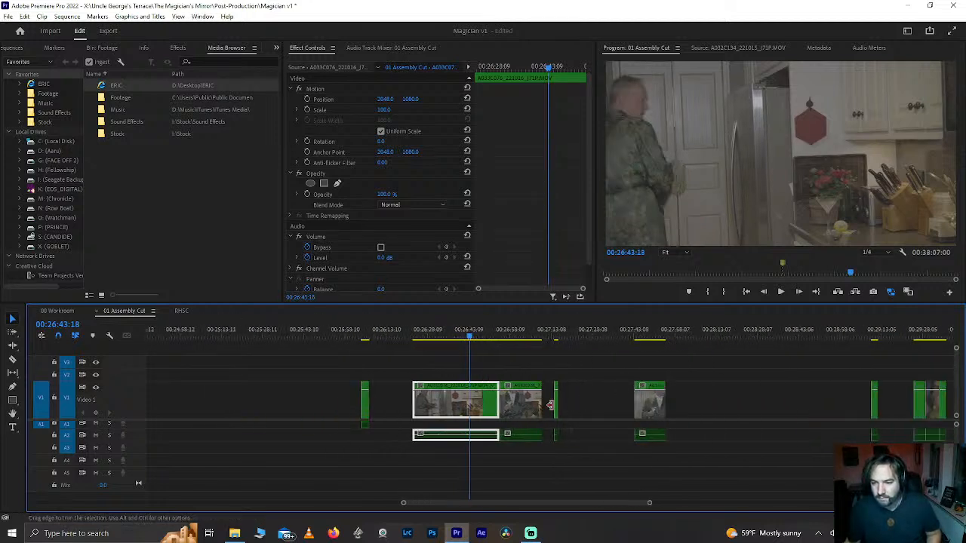
{"action": "left_click_drag", "start_coordinate": [558, 411], "coordinate": [703, 405]}
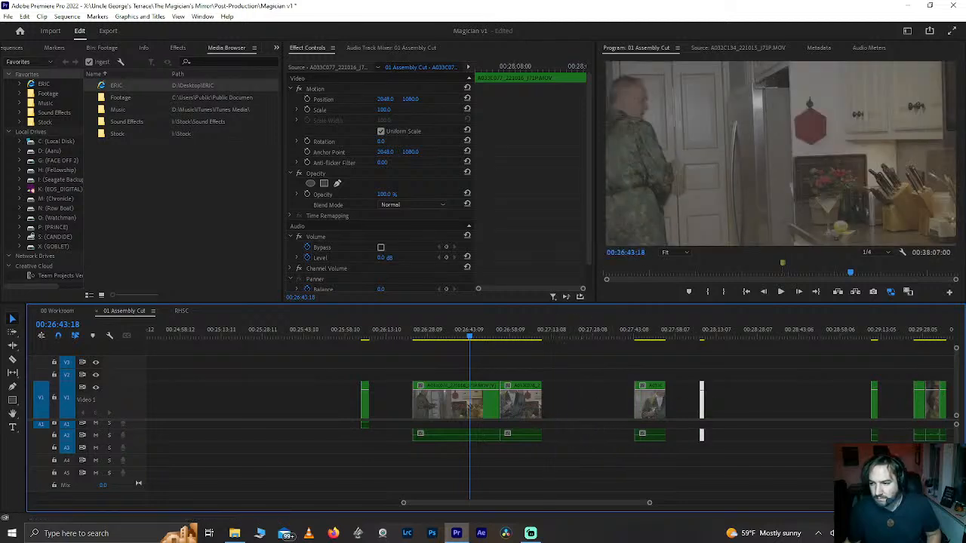
Step: Review the martini glass close-up clips from about 00:29:25 to 00:29:31
{"action": "scroll", "coordinate": [820, 385], "scroll_direction": "down", "scroll_amount": 3}
{"action": "left_click", "coordinate": [824, 337]}
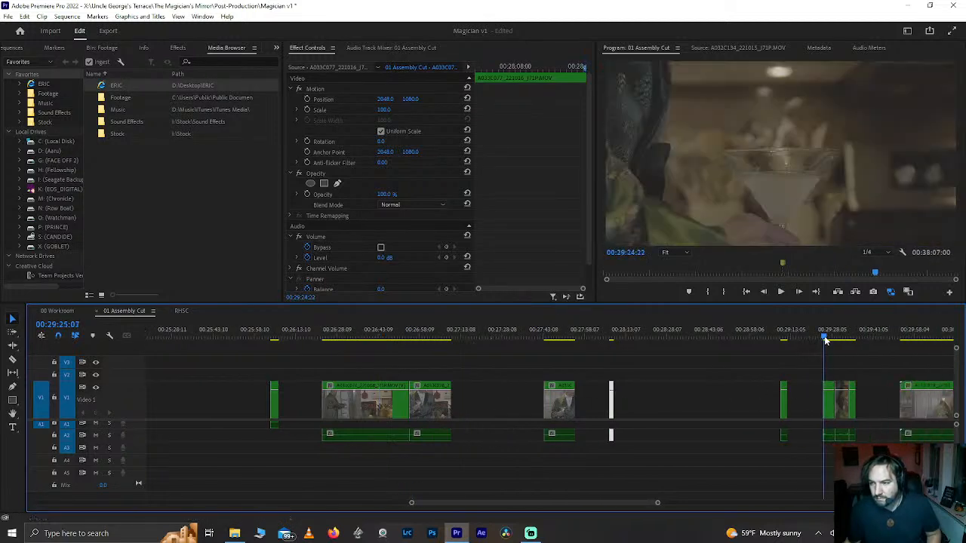
{"action": "mouse_move", "coordinate": [825, 340]}
{"action": "left_mouse_down"}
{"action": "mouse_move", "coordinate": [840, 341]}
{"action": "mouse_move", "coordinate": [827, 346]}
{"action": "left_mouse_up"}
{"action": "key", "text": "space"}
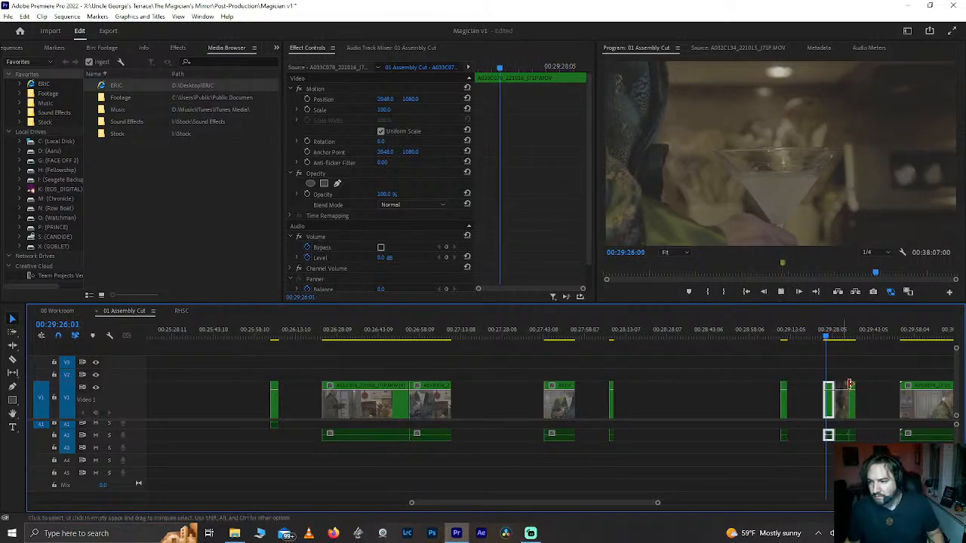
{"action": "key", "text": "="}
{"action": "key", "text": "="}
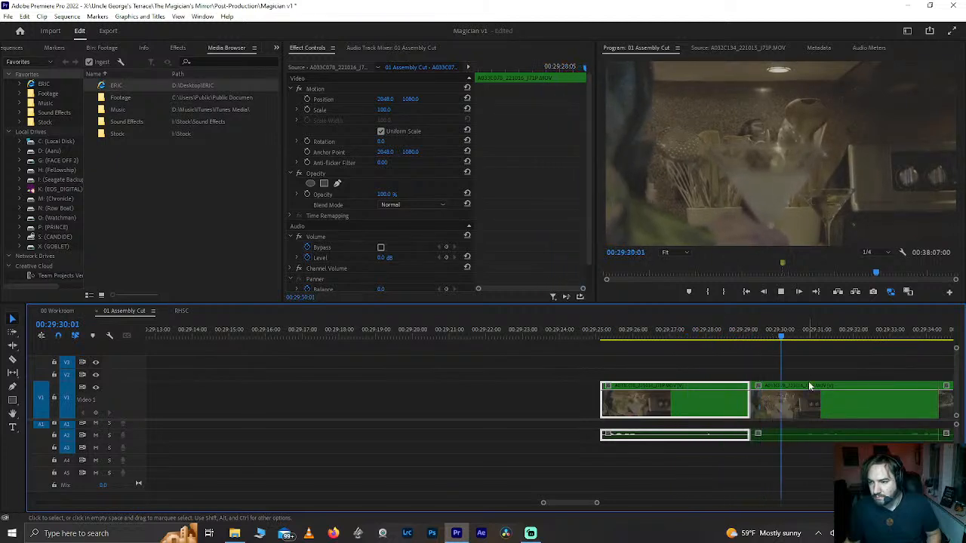
{"action": "left_click", "coordinate": [755, 331]}
{"action": "left_click_drag", "start_coordinate": [757, 332], "coordinate": [796, 334]}
{"action": "left_click", "coordinate": [719, 400]}
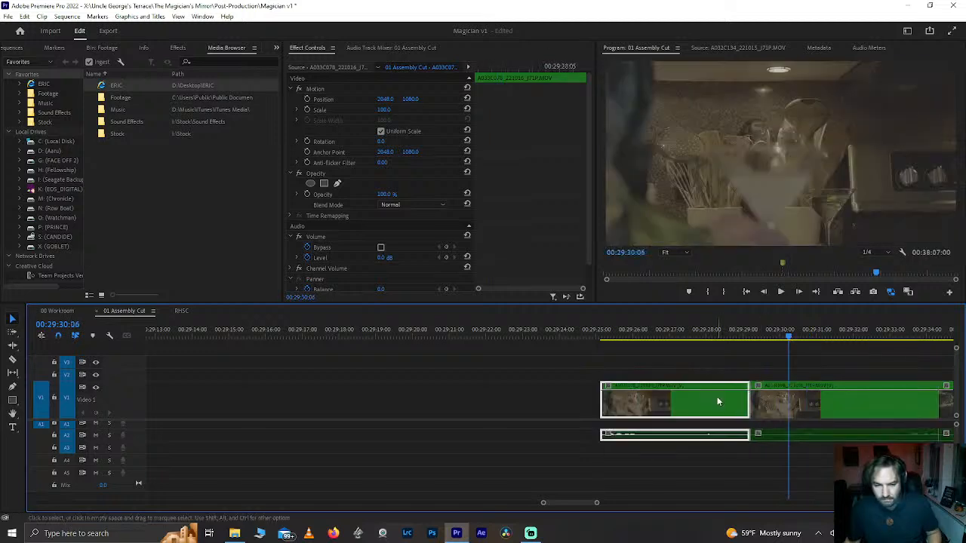
{"action": "key", "text": "space"}
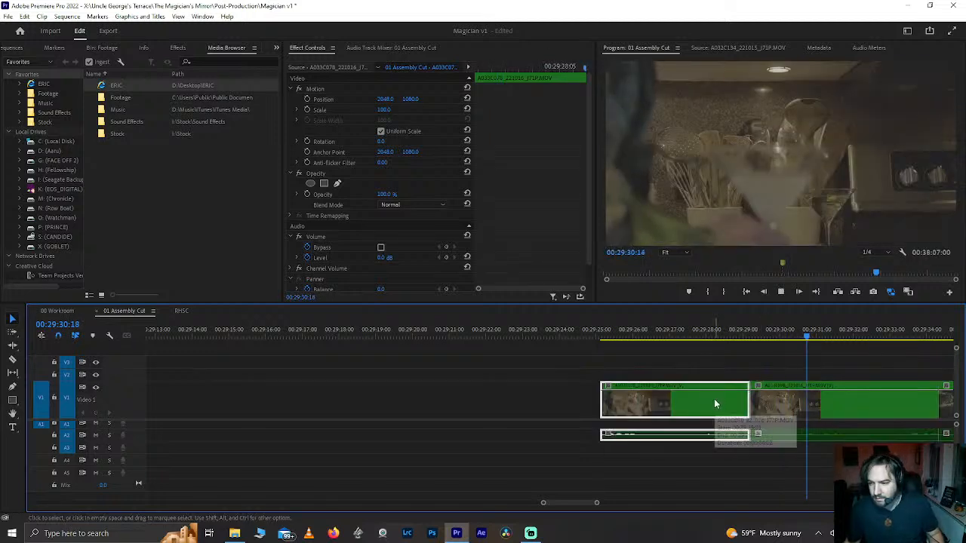
Step: Move the first martini glass close-up from about 00:29:25 to about 00:27:17, after the two-clip kitchen block
{"action": "key", "text": "space"}
{"action": "left_click", "coordinate": [714, 400]}
{"action": "key", "text": "Delete"}
{"action": "scroll", "coordinate": [714, 400], "scroll_direction": "down", "scroll_amount": 3}
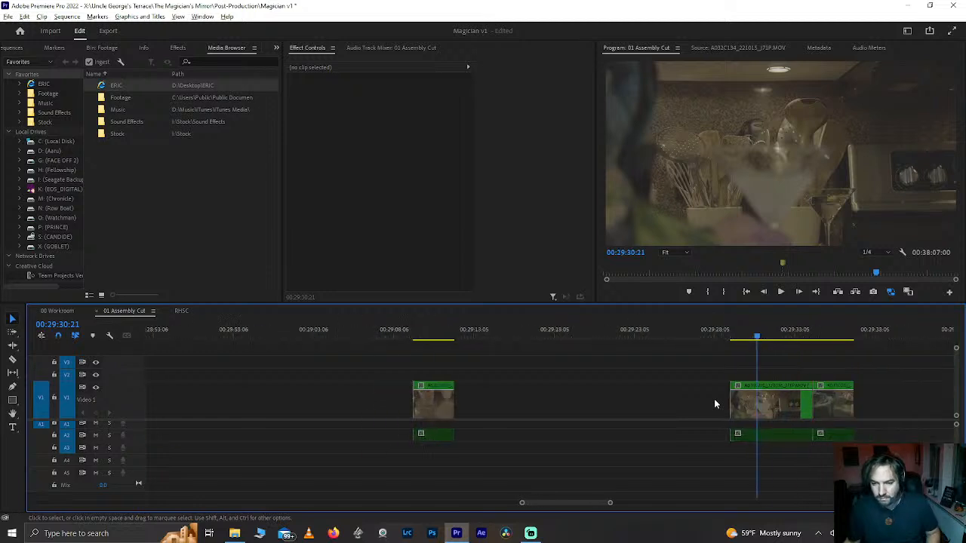
{"action": "scroll", "coordinate": [714, 400], "scroll_direction": "up", "scroll_amount": 9}
{"action": "scroll", "coordinate": [714, 398], "scroll_direction": "up", "scroll_amount": 10}
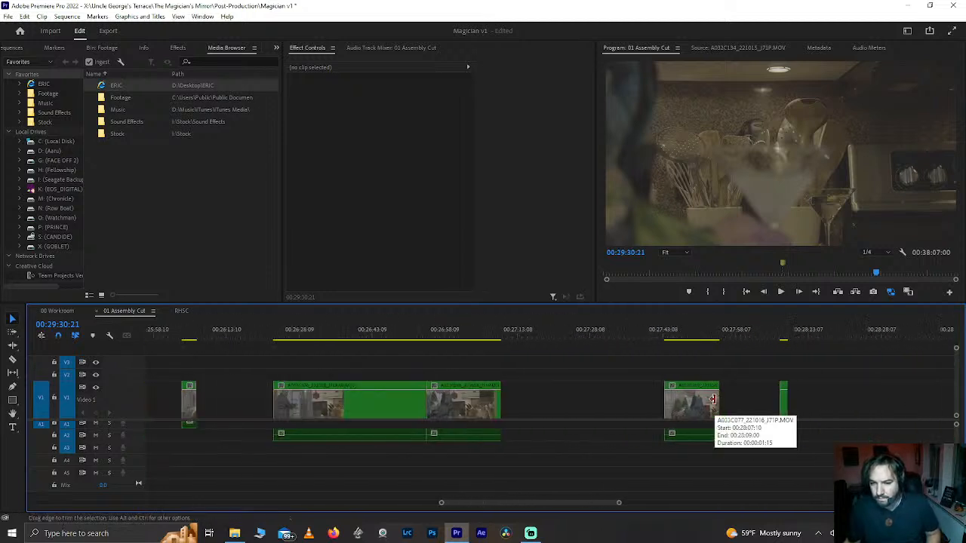
{"action": "scroll", "coordinate": [714, 404], "scroll_direction": "down", "scroll_amount": 2}
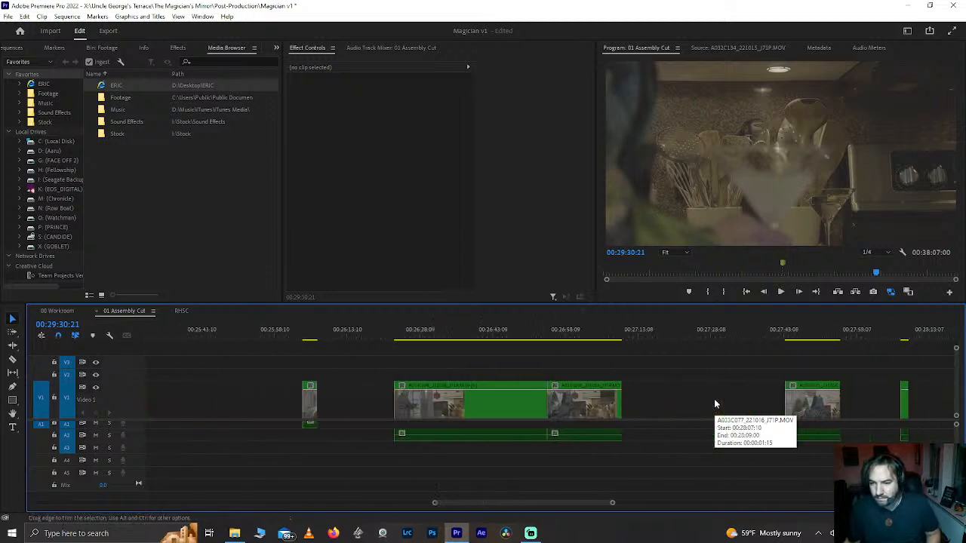
{"action": "left_click", "coordinate": [657, 329]}
{"action": "key", "text": "ctrl+v"}
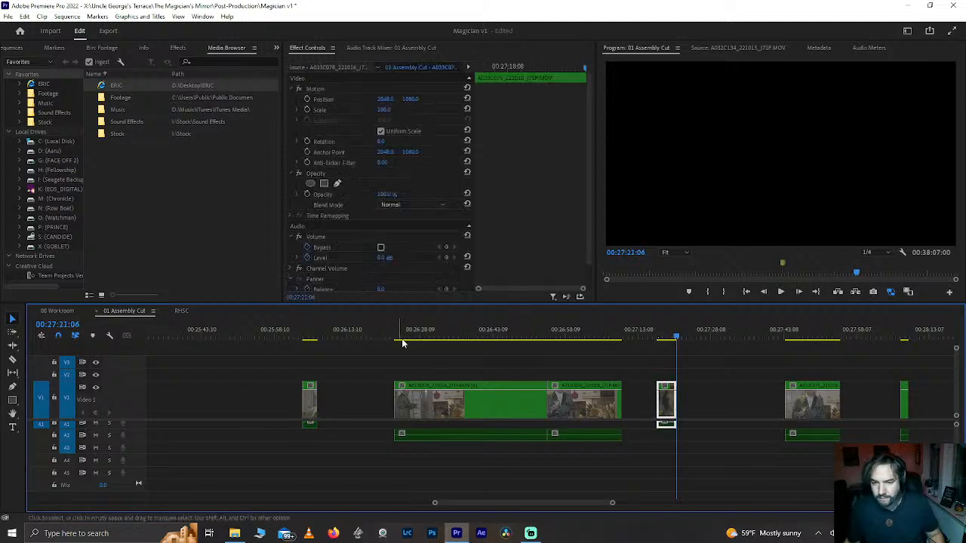
Step: Play the long kitchen clip from about 00:26:43 and split it at 00:26:47:06
{"action": "left_click_drag", "start_coordinate": [402, 343], "coordinate": [491, 341]}
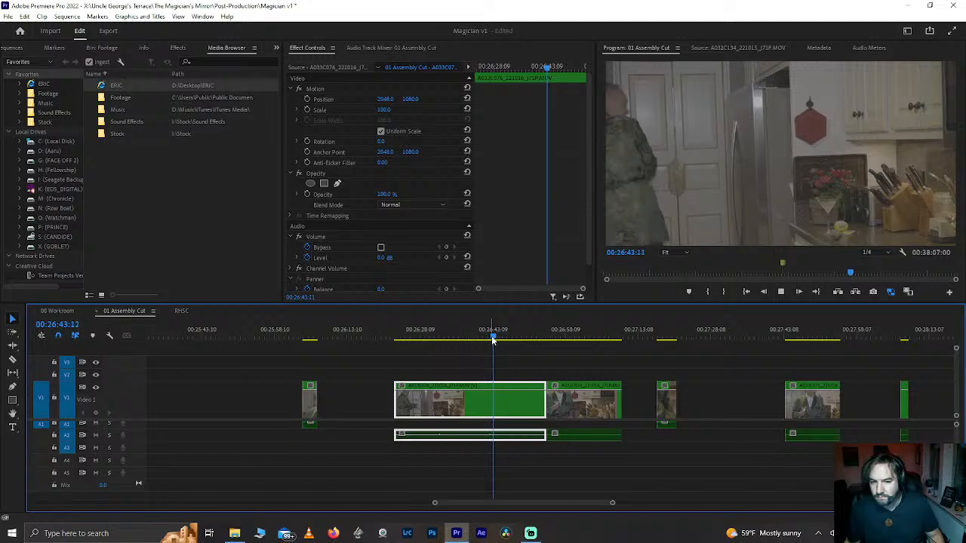
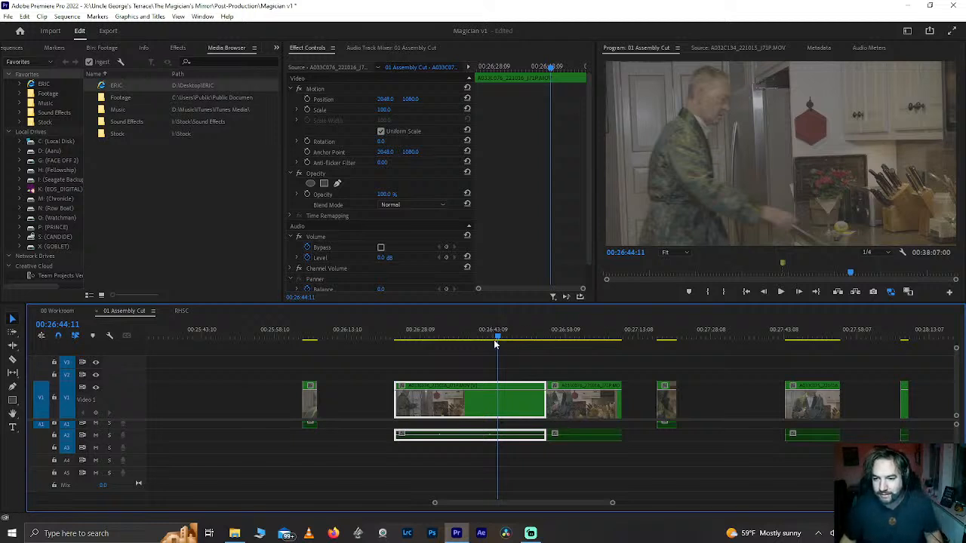
{"action": "key", "text": "space"}
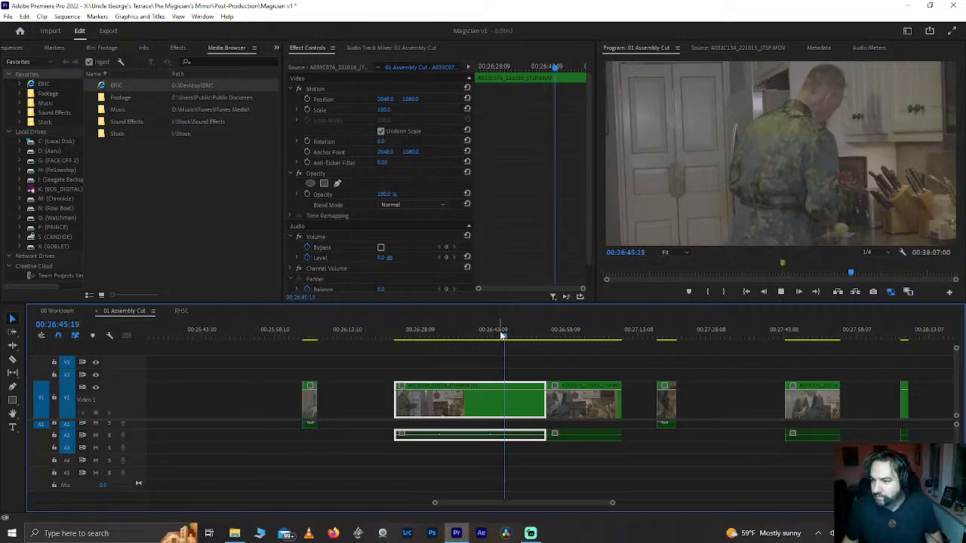
{"action": "key", "text": "space"}
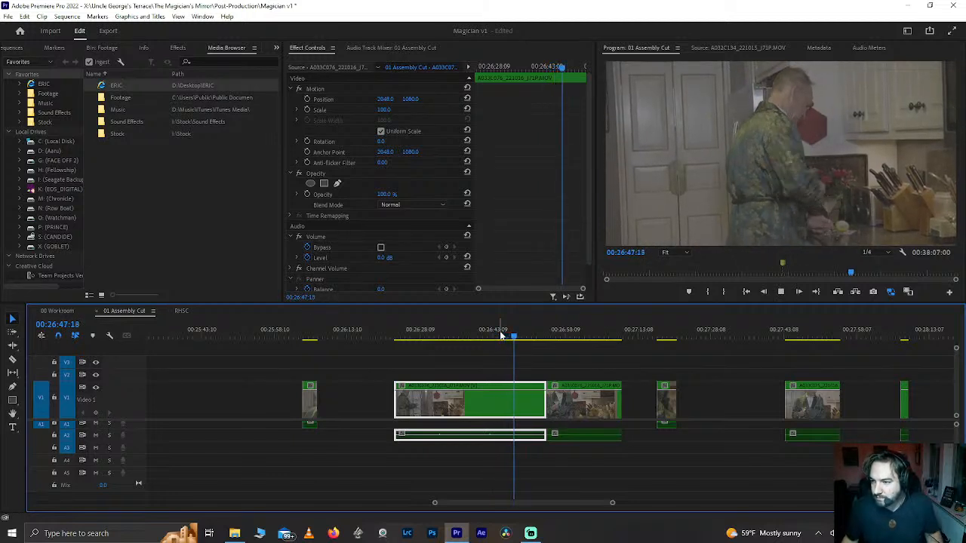
{"action": "key", "text": "Left"}
{"action": "key", "text": "Left"}
{"action": "key", "text": "Left"}
{"action": "key", "text": "Left"}
{"action": "key", "text": "Left"}
{"action": "key", "text": "Left"}
{"action": "key", "text": "Left"}
{"action": "key", "text": "Left"}
{"action": "key", "text": "Left"}
{"action": "key", "text": "Left"}
{"action": "key", "text": "Left"}
{"action": "key", "text": "ctrl+k"}
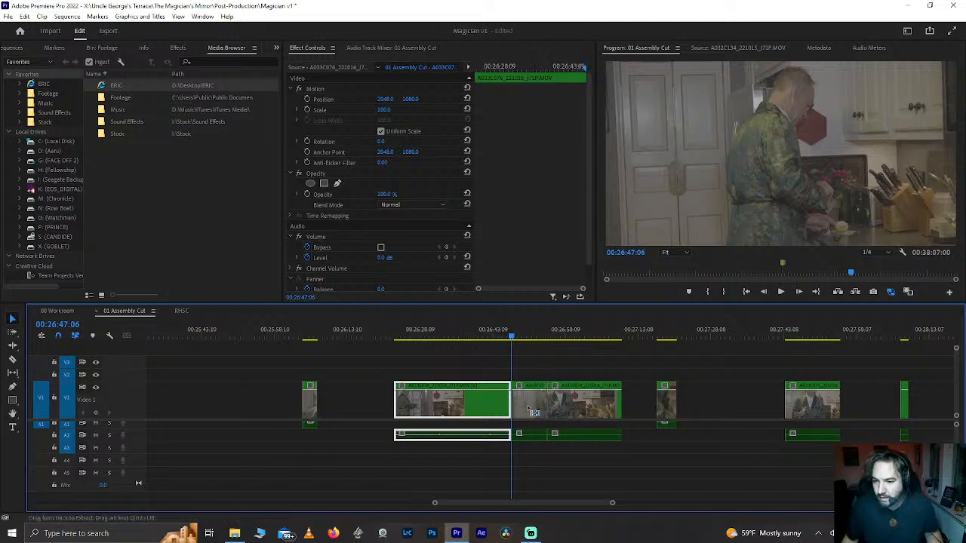
Step: Move the split-off part of the kitchen clip to about 00:24:52, place its audio on A1 and play it
{"action": "scroll", "coordinate": [532, 404], "scroll_direction": "down", "scroll_amount": 3}
{"action": "left_click", "coordinate": [532, 404]}
{"action": "scroll", "coordinate": [539, 404], "scroll_direction": "up", "scroll_amount": 3}
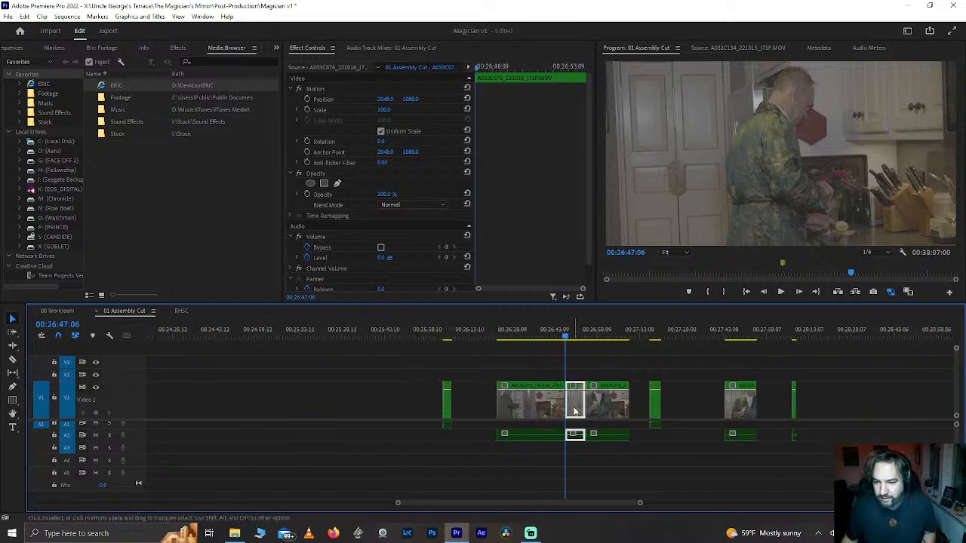
{"action": "left_click_drag", "start_coordinate": [428, 419], "coordinate": [248, 408]}
{"action": "left_click", "coordinate": [241, 336]}
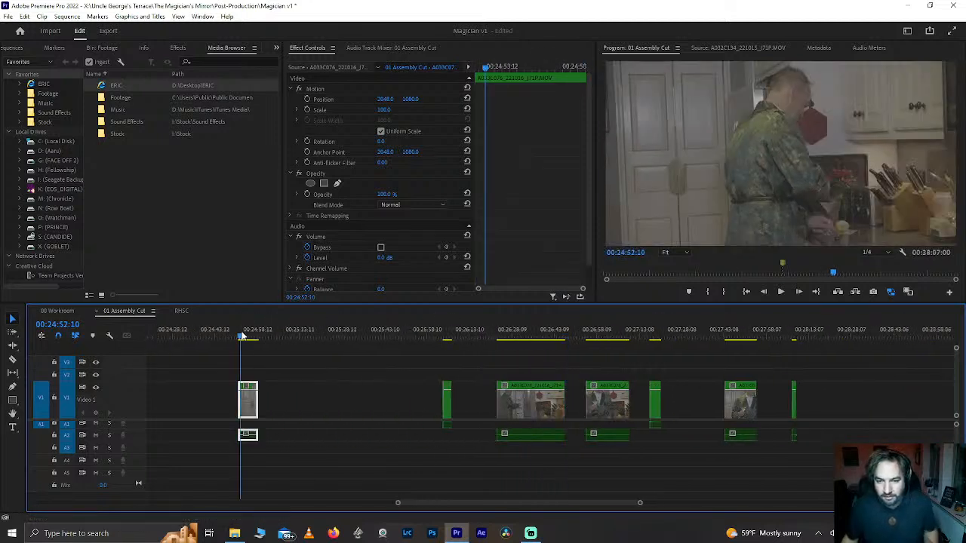
{"action": "left_click_drag", "start_coordinate": [246, 441], "coordinate": [252, 388]}
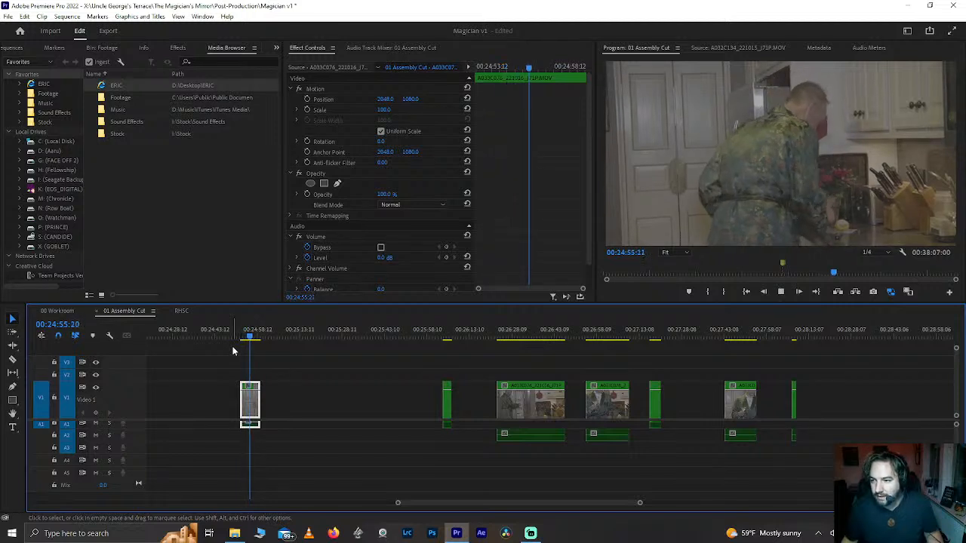
{"action": "key", "text": "space"}
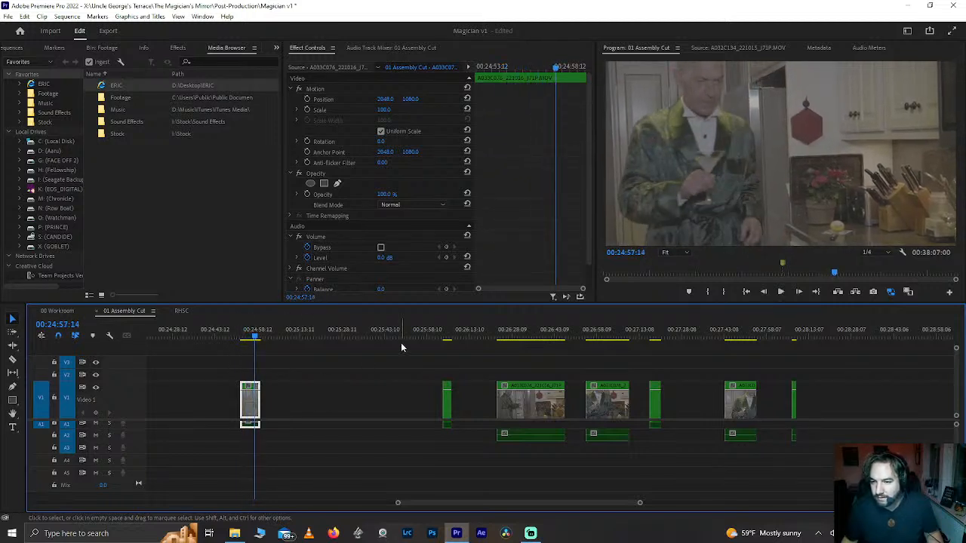
Step: Move the short face close-up from about 00:26:04 to directly after the kitchen segment near 00:24:53
{"action": "left_click", "coordinate": [441, 335]}
{"action": "key", "text": "space"}
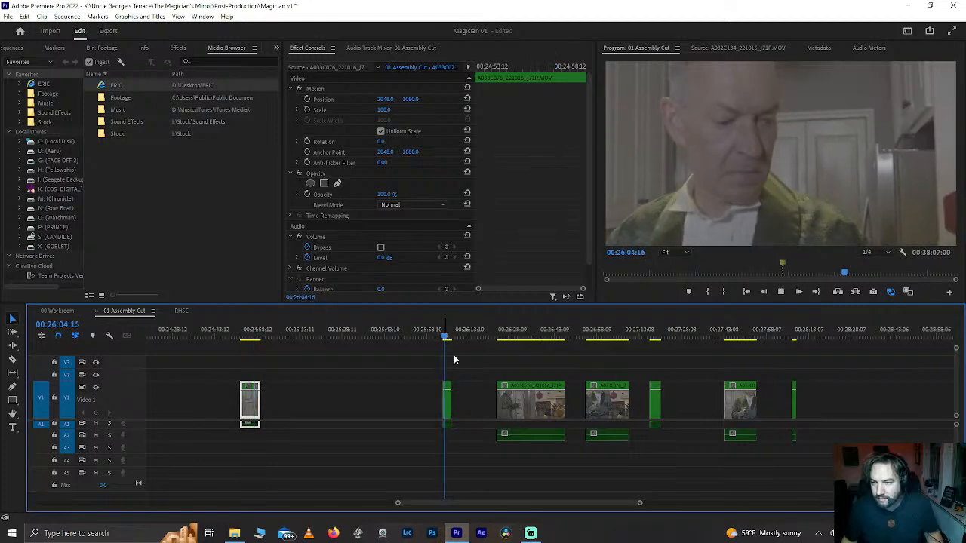
{"action": "left_click", "coordinate": [447, 404]}
{"action": "left_click_drag", "start_coordinate": [448, 408], "coordinate": [273, 414]}
{"action": "left_click", "coordinate": [253, 335]}
{"action": "scroll", "coordinate": [253, 335], "scroll_direction": "up", "scroll_amount": 1}
{"action": "scroll", "coordinate": [252, 335], "scroll_direction": "up", "scroll_amount": 2}
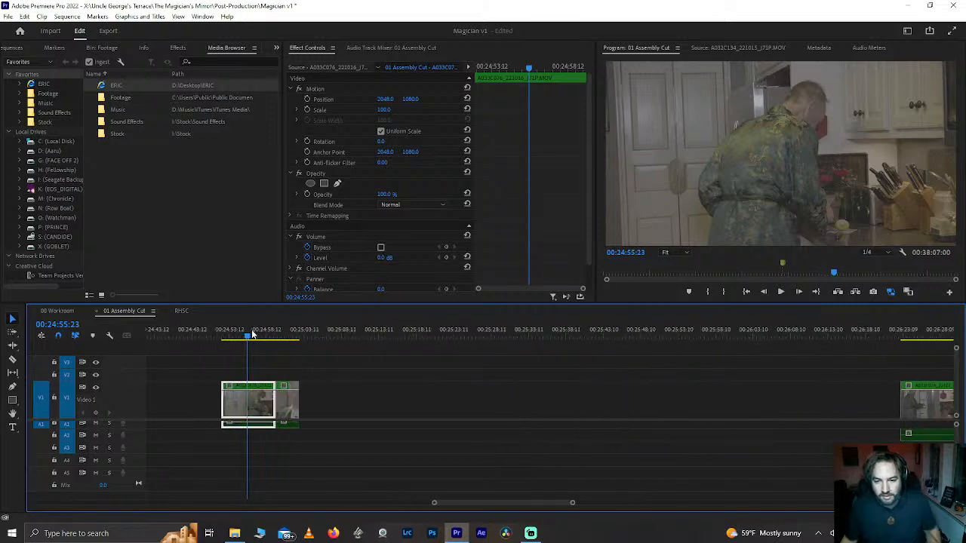
Step: Play the relocated kitchen segment, split it at 00:24:58:12 and set its tail aside at about 00:25:06
{"action": "left_click", "coordinate": [223, 335]}
{"action": "key", "text": "space"}
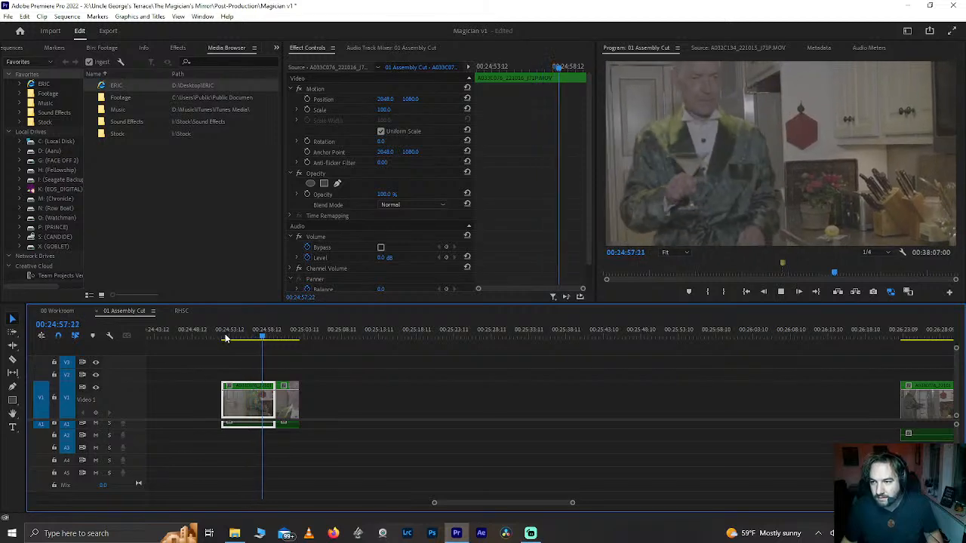
{"action": "left_click_drag", "start_coordinate": [246, 332], "coordinate": [269, 341]}
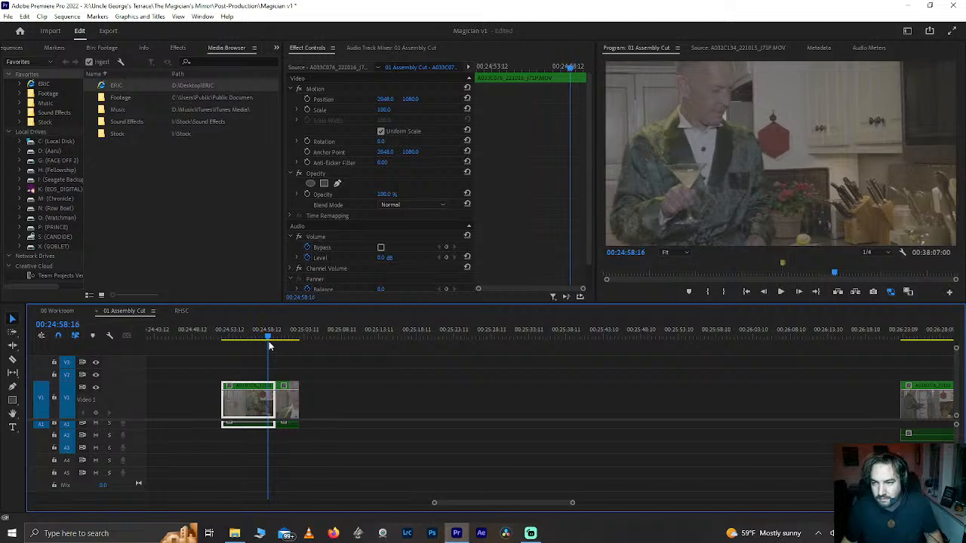
{"action": "key", "text": "ctrl+k"}
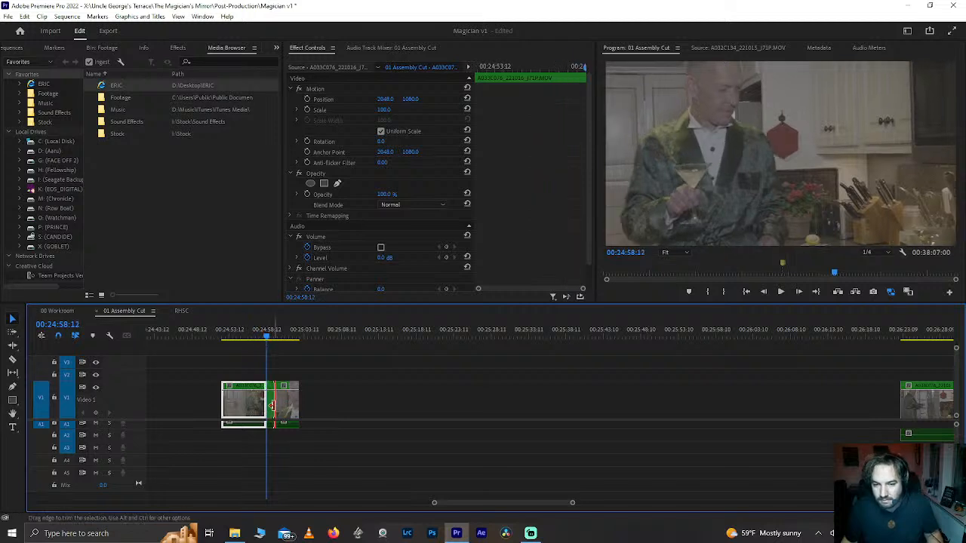
{"action": "left_click", "coordinate": [272, 406]}
{"action": "left_click_drag", "start_coordinate": [271, 411], "coordinate": [331, 411]}
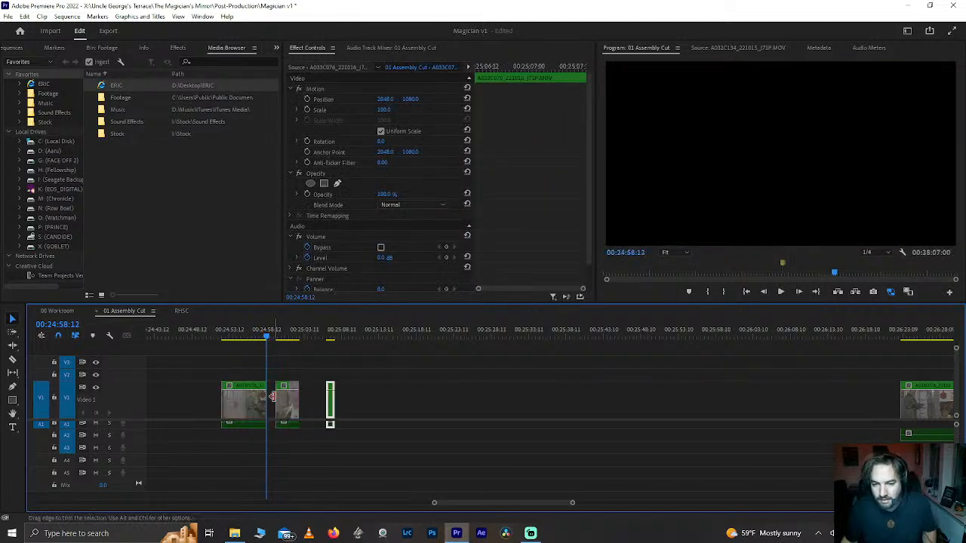
Step: Close the gap by moving the face close-up to start at 00:24:58:12, and save the project
{"action": "key", "text": "equal"}
{"action": "key", "text": "equal"}
{"action": "key", "text": "equal"}
{"action": "scroll", "coordinate": [274, 397], "scroll_direction": "up", "scroll_amount": 1}
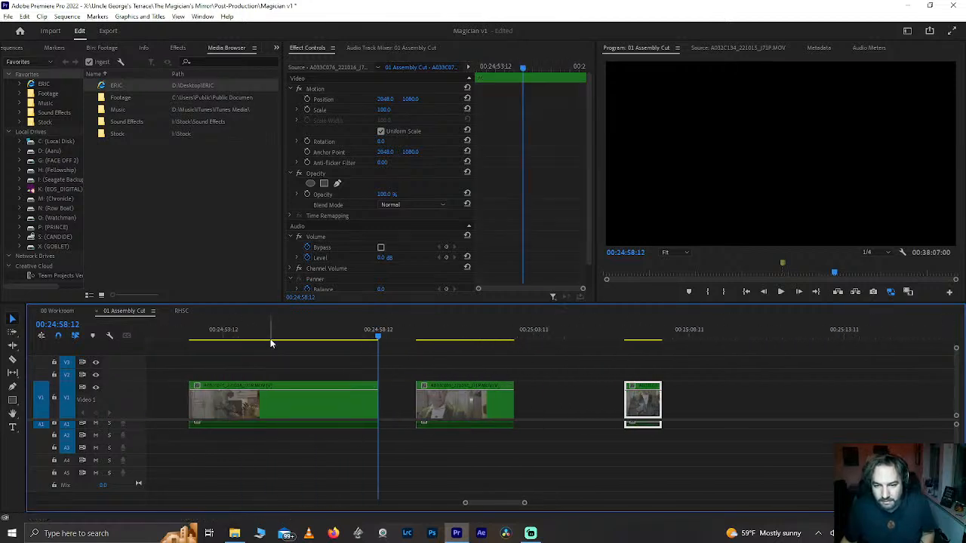
{"action": "left_click_drag", "start_coordinate": [271, 343], "coordinate": [445, 341]}
{"action": "left_click_drag", "start_coordinate": [458, 398], "coordinate": [420, 407]}
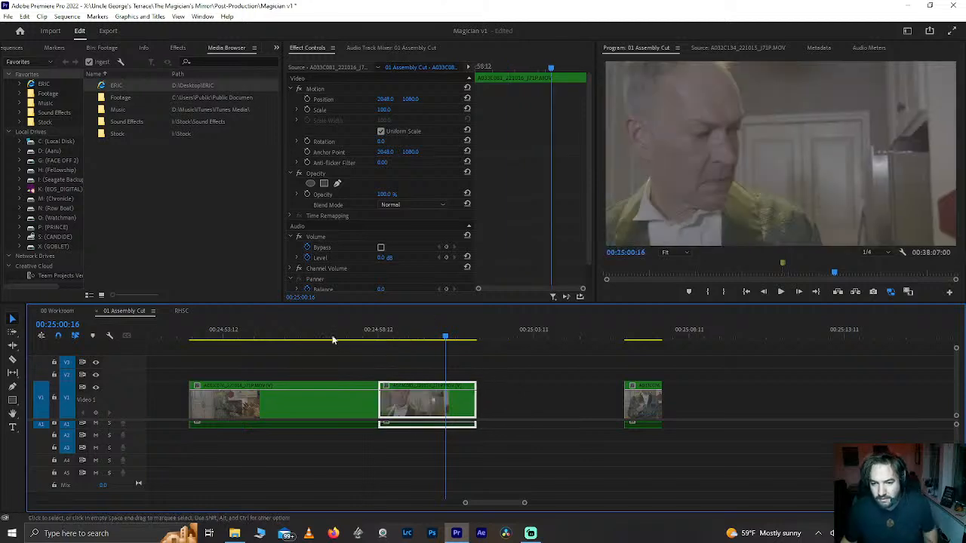
{"action": "left_click", "coordinate": [274, 330]}
{"action": "key", "text": "ctrl+s"}
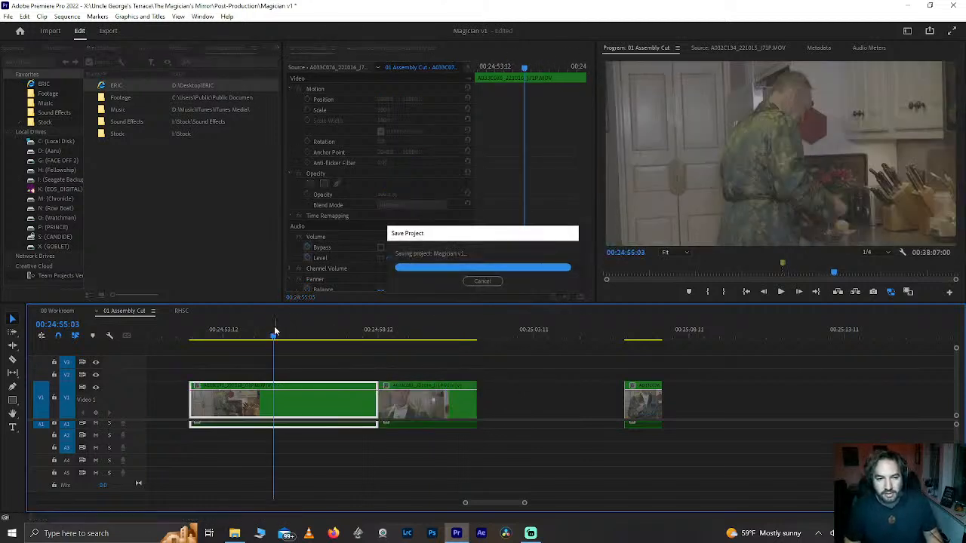
Step: Play the cut and shift the face close-up earlier to 00:24:57:23, overwriting the end of the kitchen segment
{"action": "key", "text": "space"}
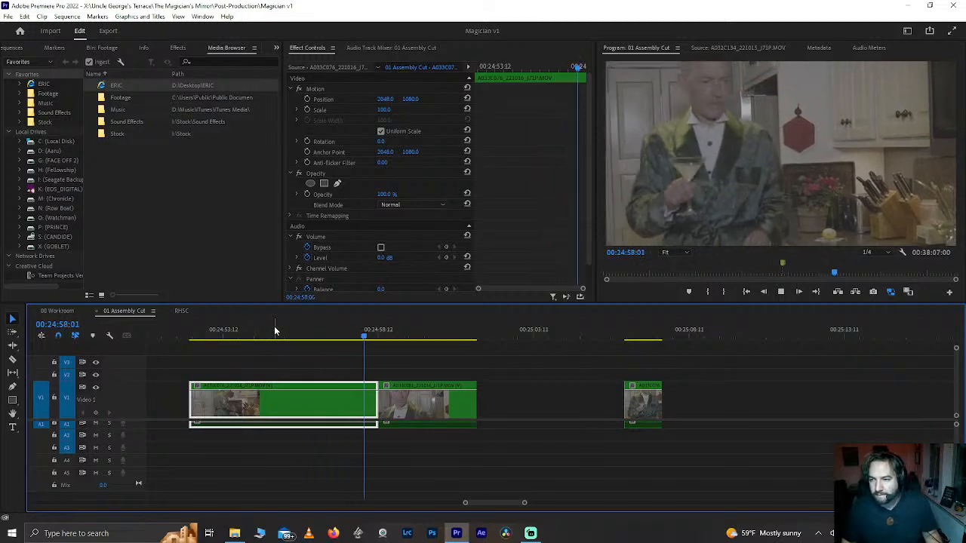
{"action": "key", "text": "space"}
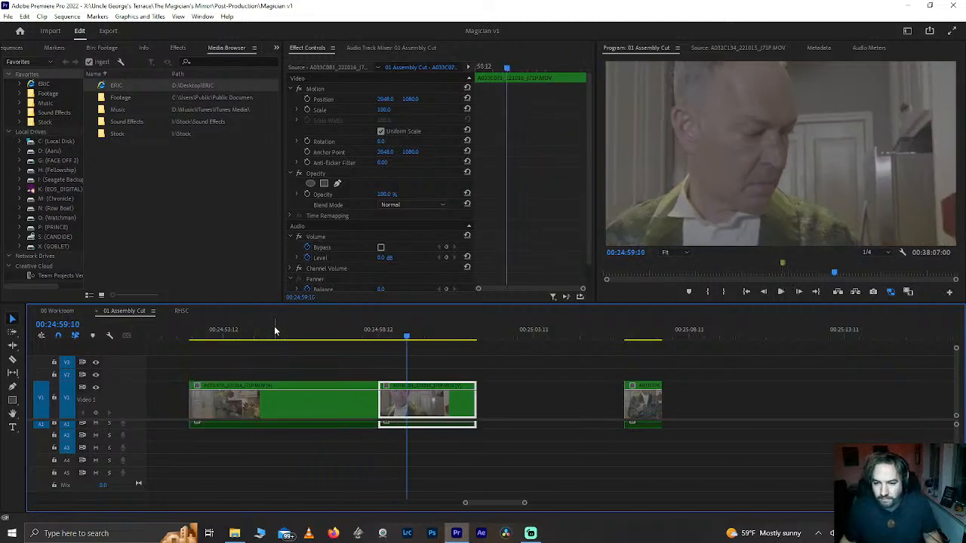
{"action": "left_click", "coordinate": [320, 334]}
{"action": "key", "text": "space"}
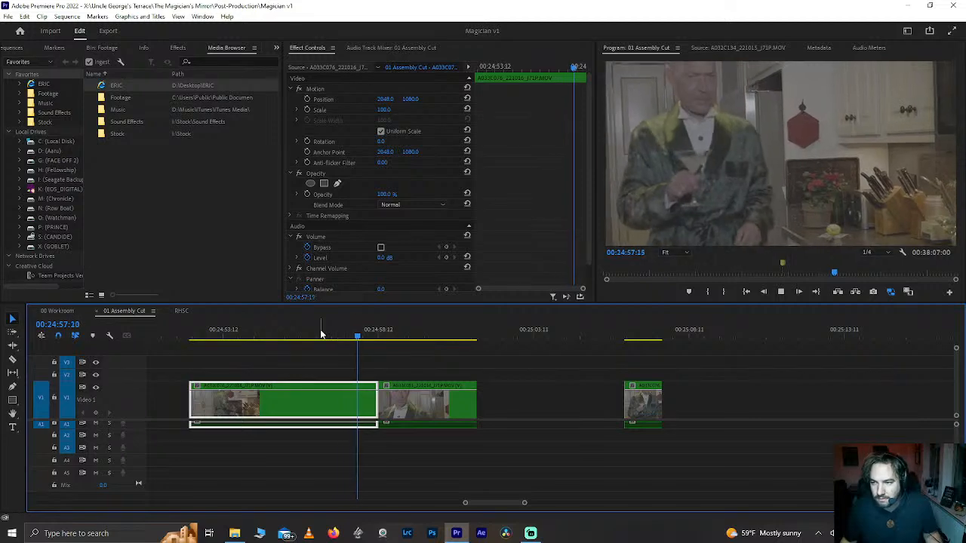
{"action": "left_click_drag", "start_coordinate": [411, 399], "coordinate": [392, 399]}
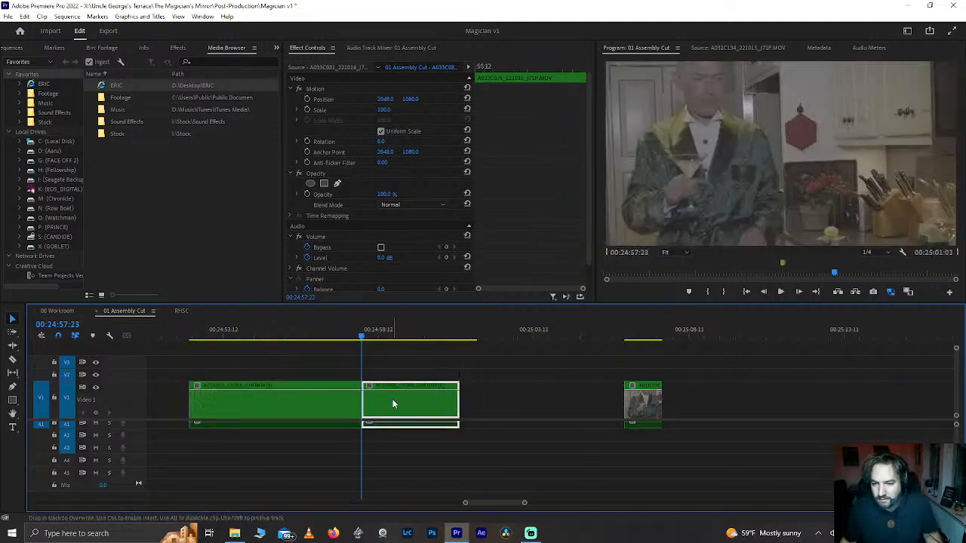
{"action": "key", "text": "space"}
Step: Play the tightened cut and move the leftover tail clip farther away to about 00:25:10
{"action": "left_click", "coordinate": [320, 330]}
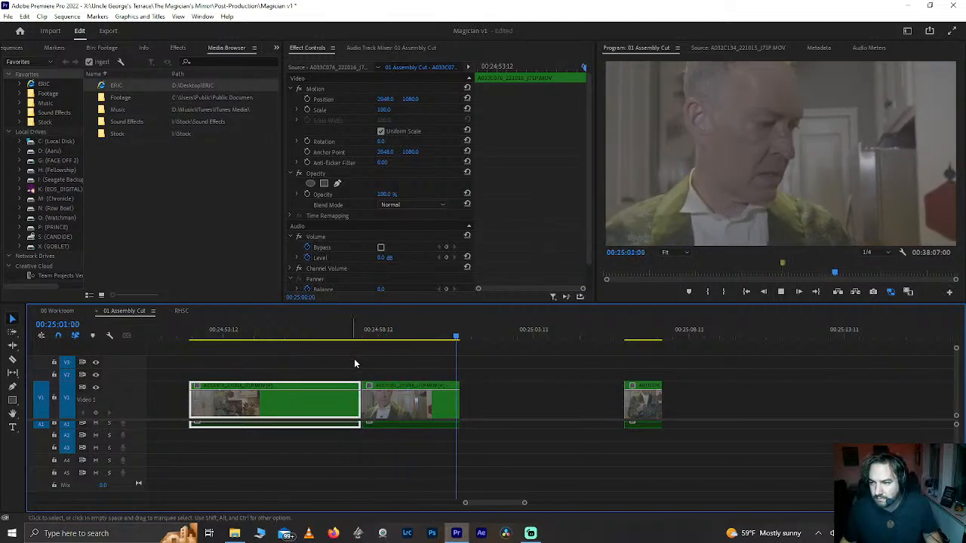
{"action": "left_click", "coordinate": [456, 333]}
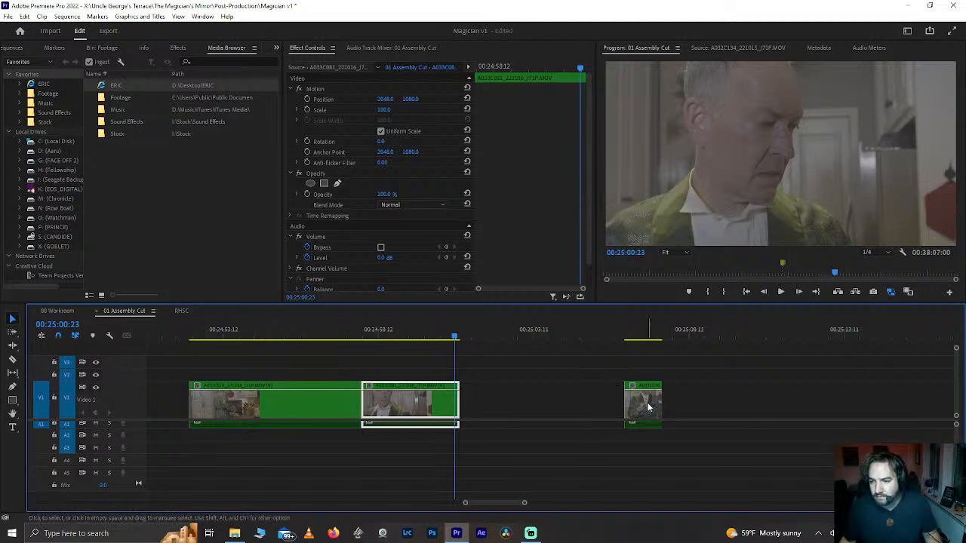
{"action": "left_click_drag", "start_coordinate": [647, 408], "coordinate": [765, 396]}
{"action": "key", "text": "space"}
{"action": "key", "text": "space"}
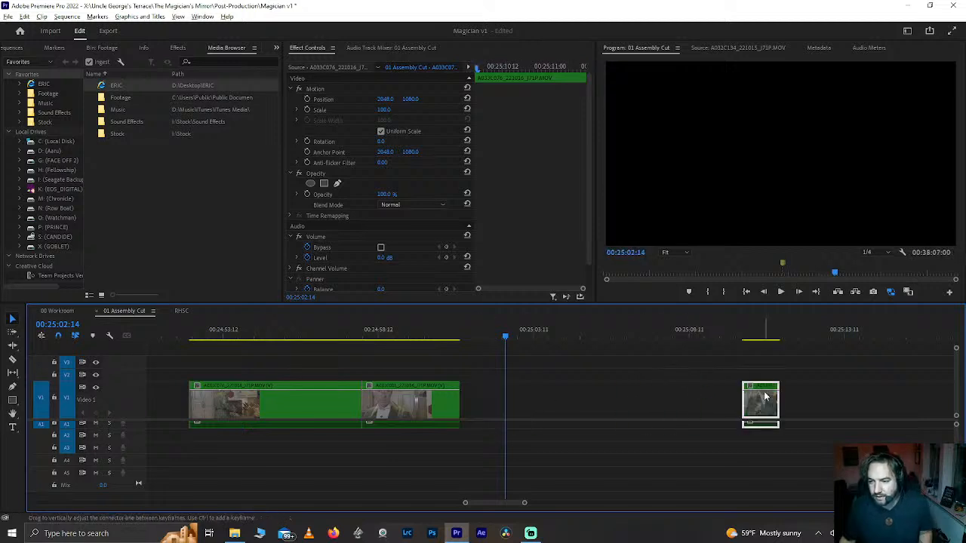
{"action": "scroll", "coordinate": [764, 396], "scroll_direction": "down", "scroll_amount": 12}
{"action": "scroll", "coordinate": [764, 396], "scroll_direction": "down", "scroll_amount": 3}
{"action": "scroll", "coordinate": [764, 397], "scroll_direction": "down", "scroll_amount": 9}
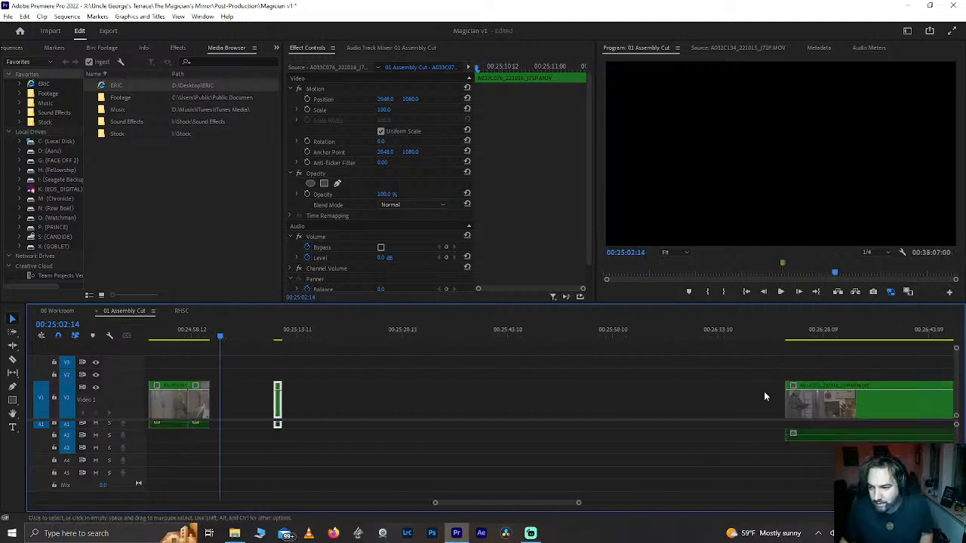
Step: Move the martini glass close-up from about 00:27:17 to directly after the face close-up at 00:25:01:03, and play the cut
{"action": "scroll", "coordinate": [775, 406], "scroll_direction": "down", "scroll_amount": 6}
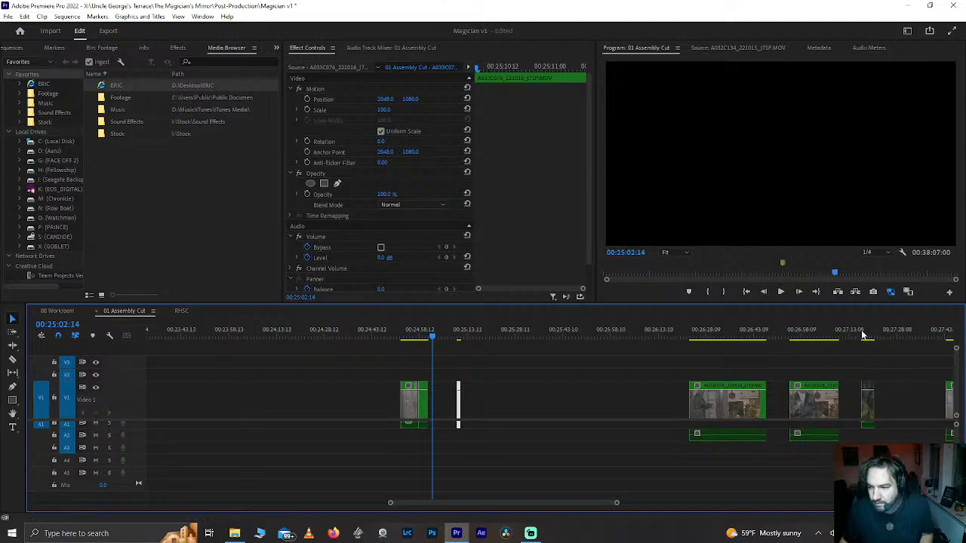
{"action": "left_click_drag", "start_coordinate": [864, 334], "coordinate": [818, 354]}
{"action": "left_click", "coordinate": [864, 337]}
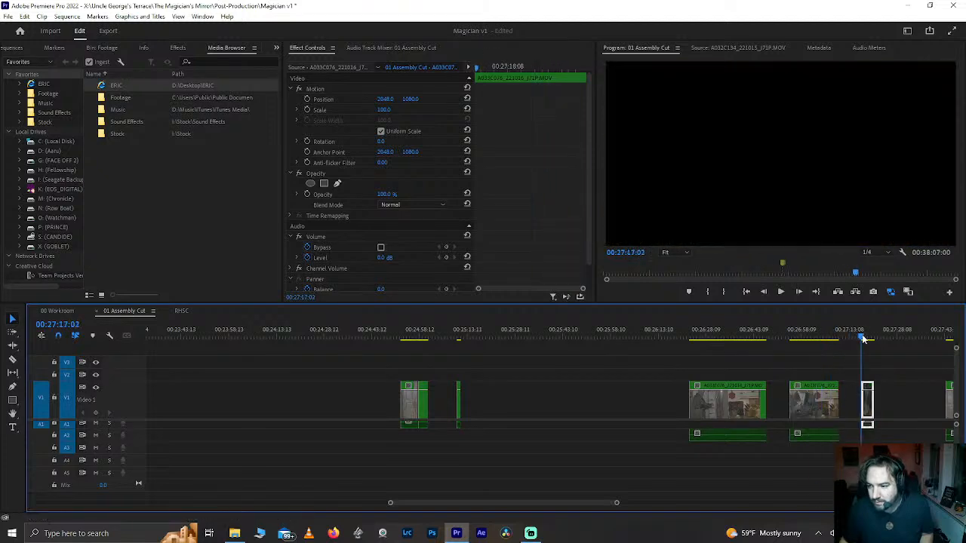
{"action": "left_click_drag", "start_coordinate": [867, 400], "coordinate": [436, 415]}
{"action": "scroll", "coordinate": [437, 415], "scroll_direction": "up", "scroll_amount": 3}
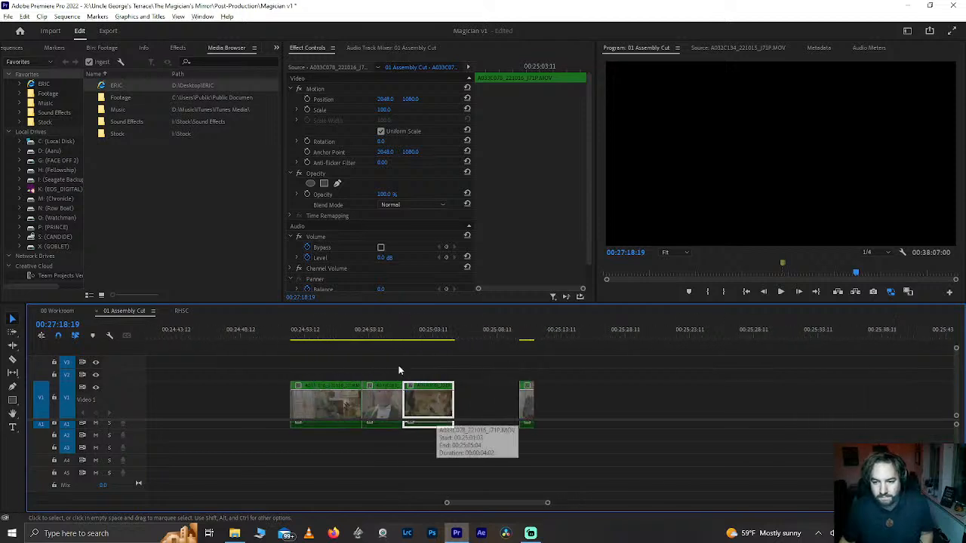
{"action": "left_click", "coordinate": [379, 337]}
{"action": "key", "text": "space"}
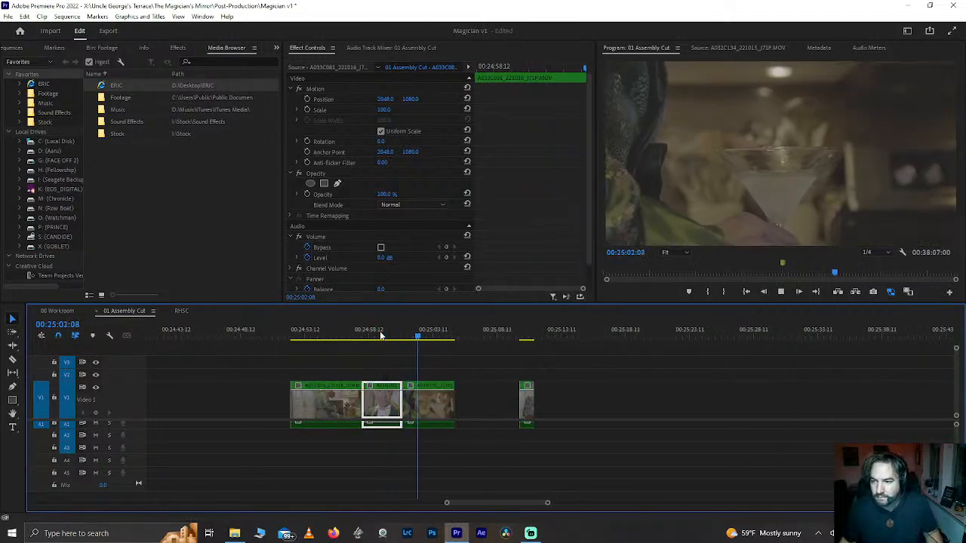
{"action": "key", "text": "space"}
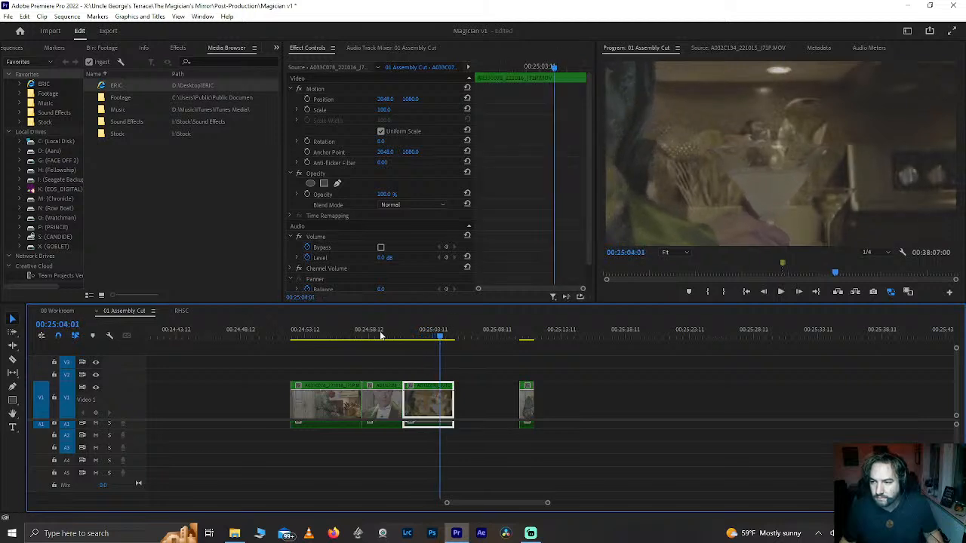
Step: Split the glass close-up at 00:25:03:02, delete its first part and close the gap after the face close-up
{"action": "key", "text": "Left"}
{"action": "key", "text": "Left"}
{"action": "key", "text": "Left"}
{"action": "key", "text": "Left"}
{"action": "key", "text": "Left"}
{"action": "key", "text": "Left"}
{"action": "key", "text": "Left"}
{"action": "key", "text": "Left"}
{"action": "key", "text": "Left"}
{"action": "key", "text": "Left"}
{"action": "key", "text": "Left"}
{"action": "key", "text": "Left"}
{"action": "key", "text": "Left"}
{"action": "key", "text": "Left"}
{"action": "key", "text": "Left"}
{"action": "key", "text": "Left"}
{"action": "key", "text": "Left"}
{"action": "key", "text": "Left"}
{"action": "key", "text": "Left"}
{"action": "key", "text": "Left"}
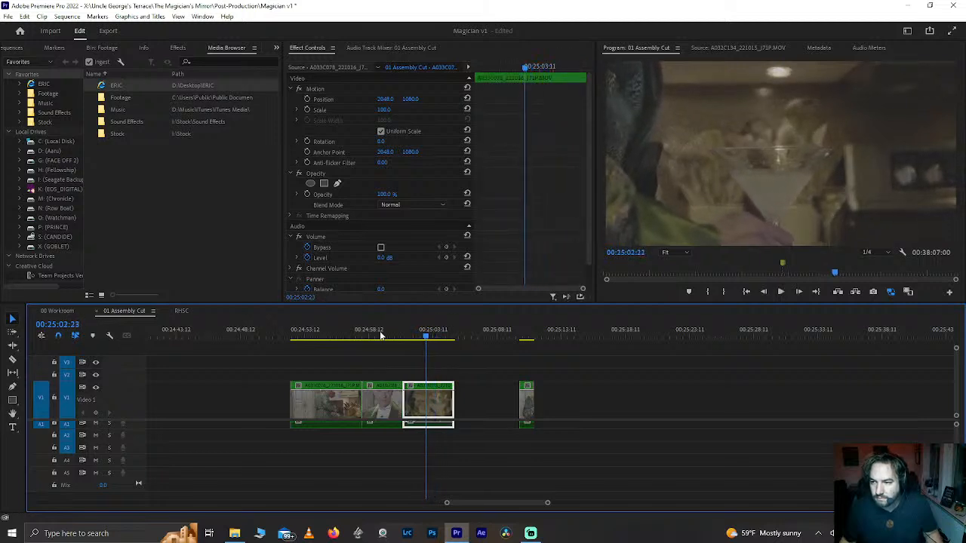
{"action": "key", "text": "Right"}
{"action": "key", "text": "Right"}
{"action": "key", "text": "Right"}
{"action": "key", "text": "ctrl+k"}
{"action": "key", "text": "Delete"}
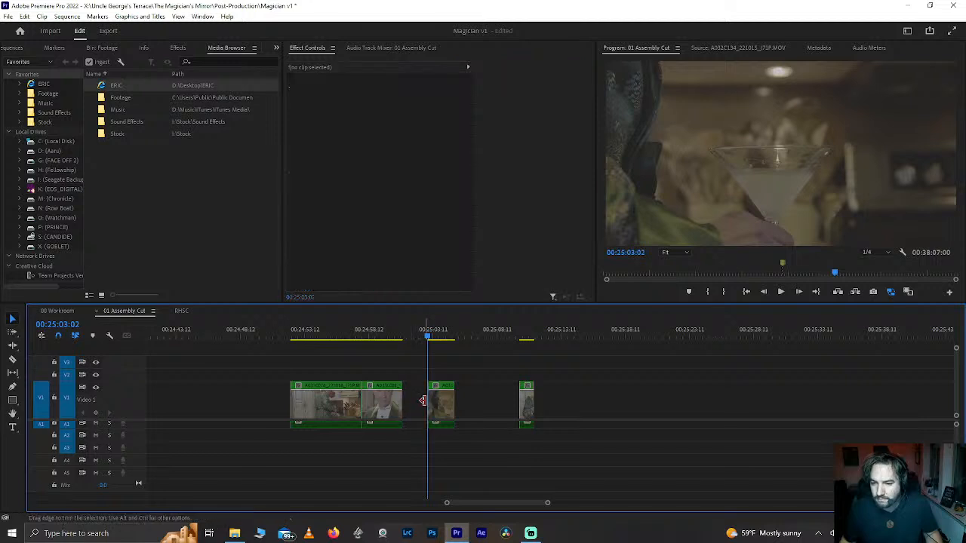
{"action": "left_click", "coordinate": [431, 407]}
{"action": "left_click", "coordinate": [419, 408]}
{"action": "key", "text": "Delete"}
Step: Play the cut into the glass close-up, scale that clip to 115 and reframe it to a vertical position of 951
{"action": "left_click", "coordinate": [392, 336]}
{"action": "key", "text": "space"}
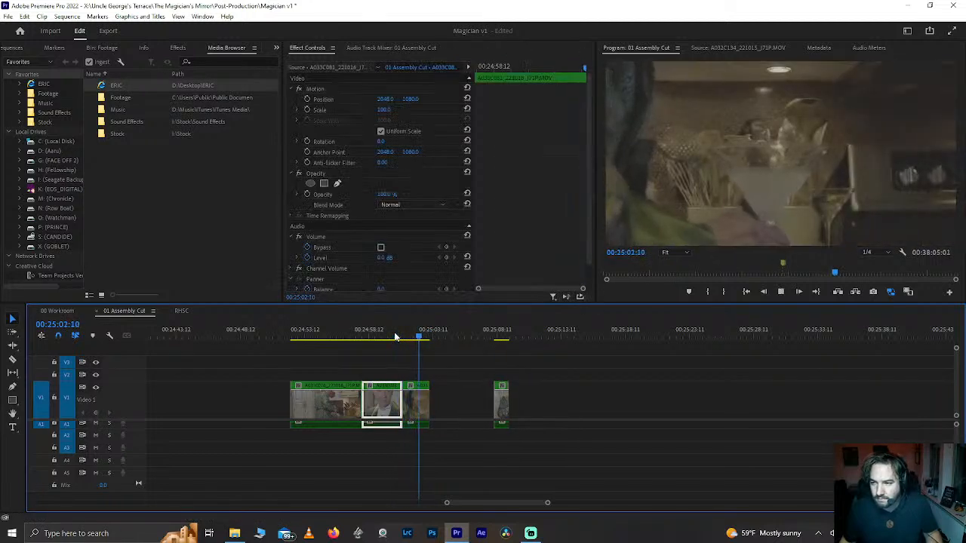
{"action": "left_click", "coordinate": [423, 338]}
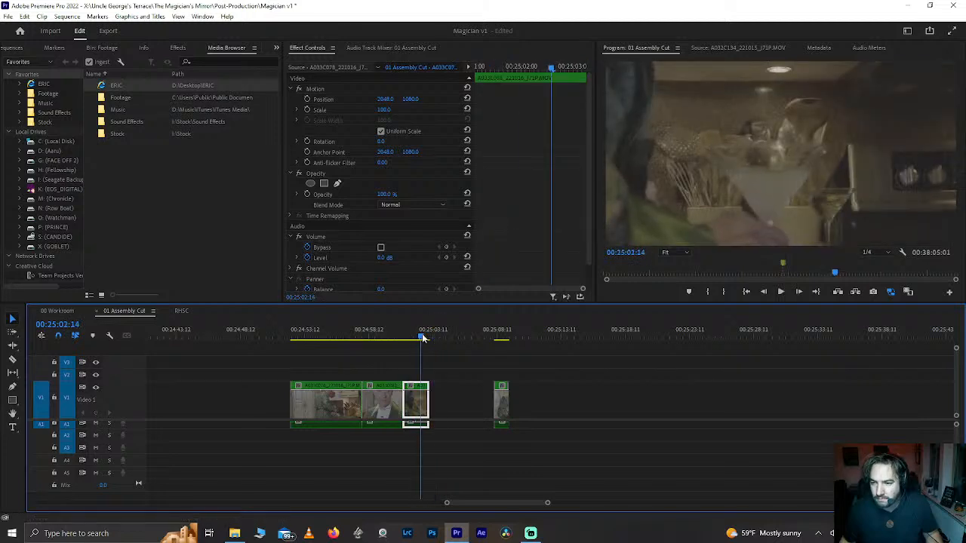
{"action": "left_click", "coordinate": [382, 108]}
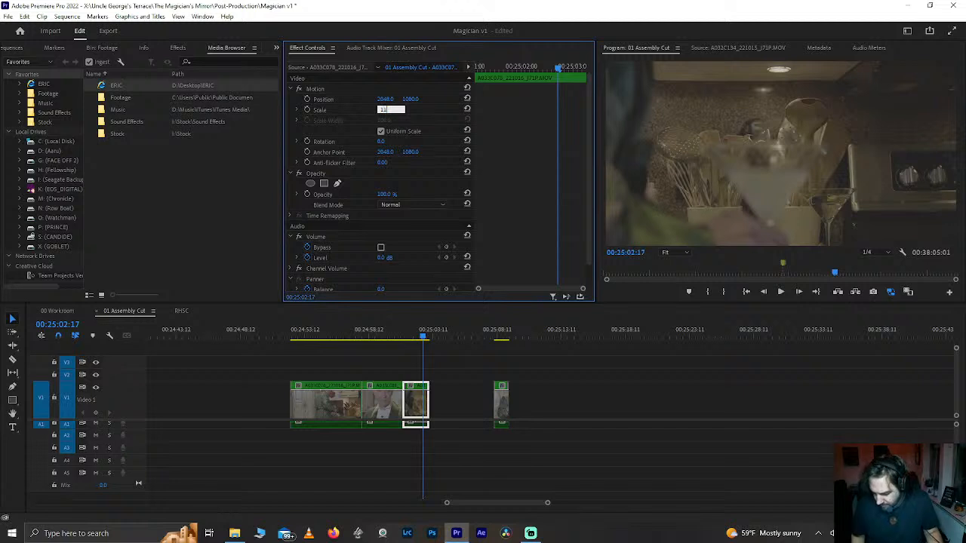
{"action": "key", "text": "Return"}
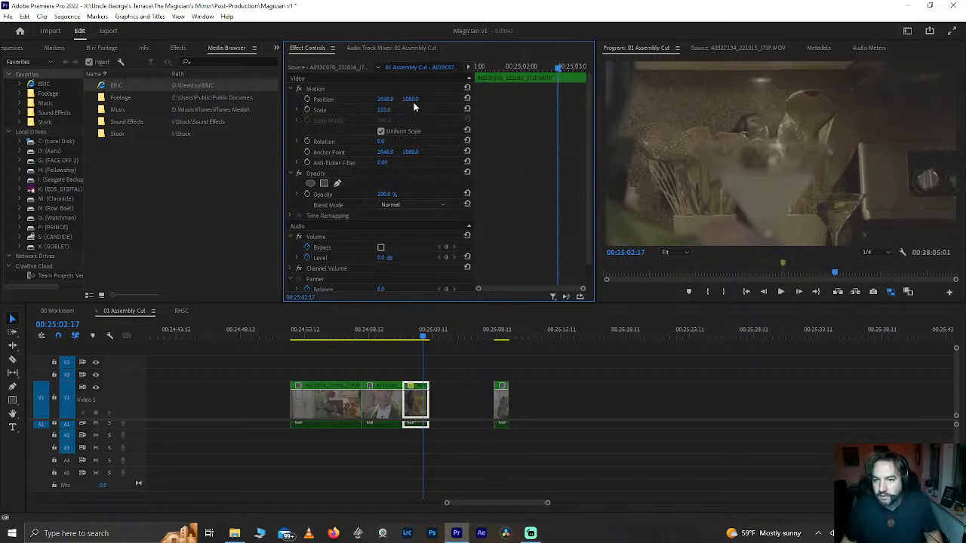
{"action": "left_click_drag", "start_coordinate": [409, 99], "coordinate": [343, 99]}
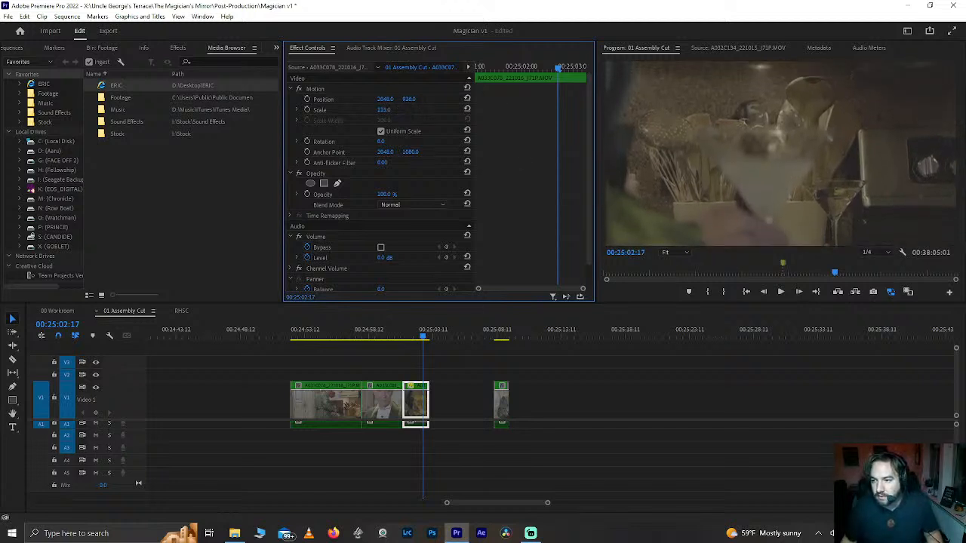
Step: Replay the cut and shift the glass close-up to a horizontal position of 1787
{"action": "left_click", "coordinate": [379, 337]}
{"action": "key", "text": "space"}
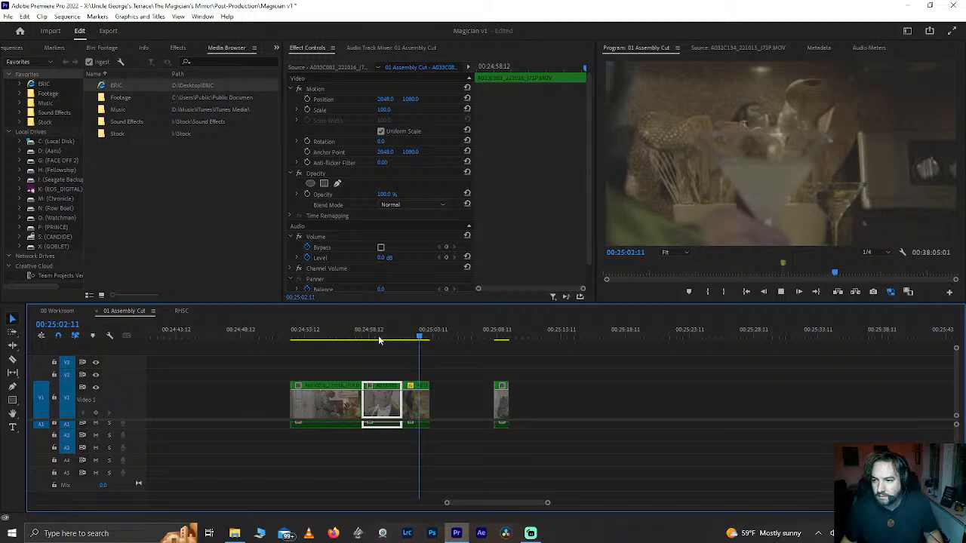
{"action": "key", "text": "space"}
{"action": "left_click_drag", "start_coordinate": [382, 101], "coordinate": [213, 100]}
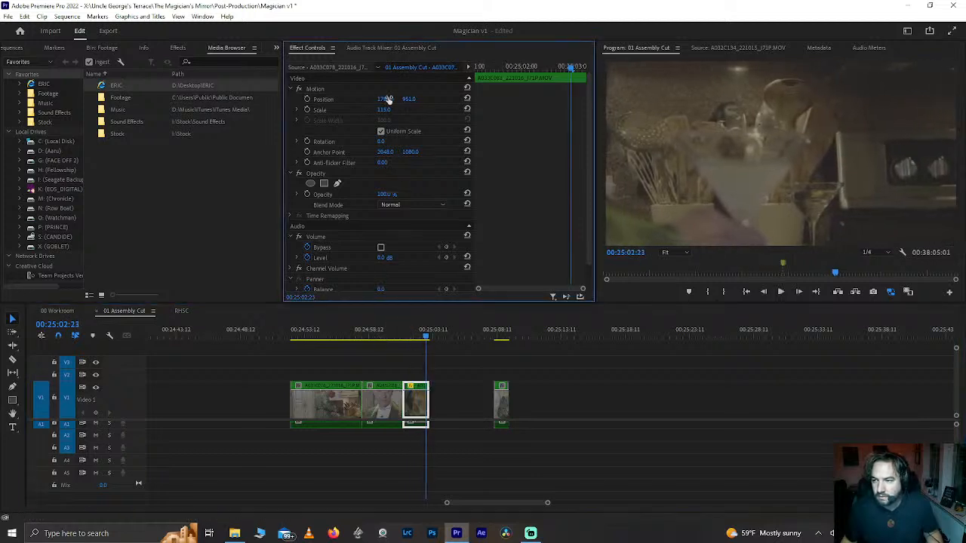
{"action": "key", "text": "space"}
Step: Move the leftover kitchen tail clip from about 00:25:08 to about 00:26:15, just before the next kitchen take
{"action": "left_click_drag", "start_coordinate": [410, 337], "coordinate": [446, 338]}
{"action": "scroll", "coordinate": [468, 340], "scroll_direction": "down", "scroll_amount": 3}
{"action": "scroll", "coordinate": [467, 343], "scroll_direction": "down", "scroll_amount": 2}
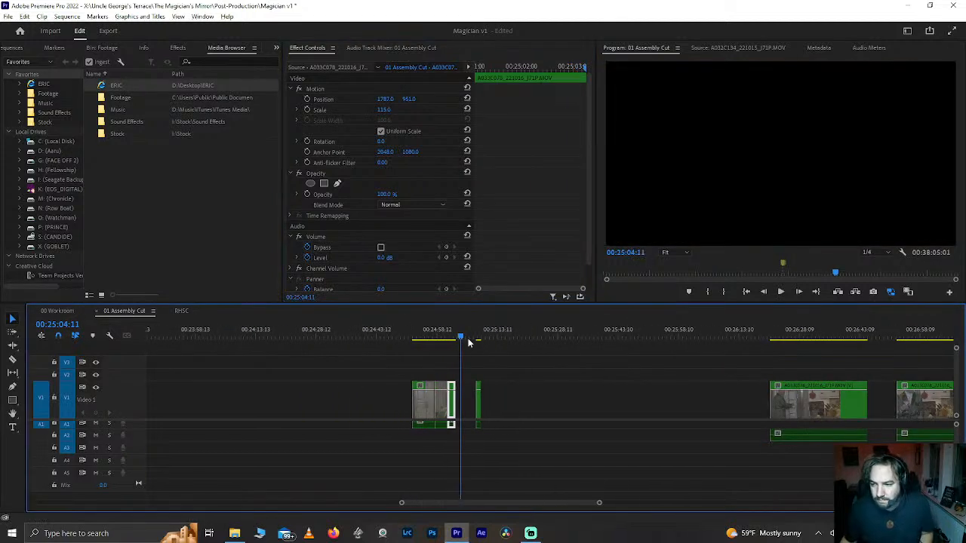
{"action": "key", "text": "Down"}
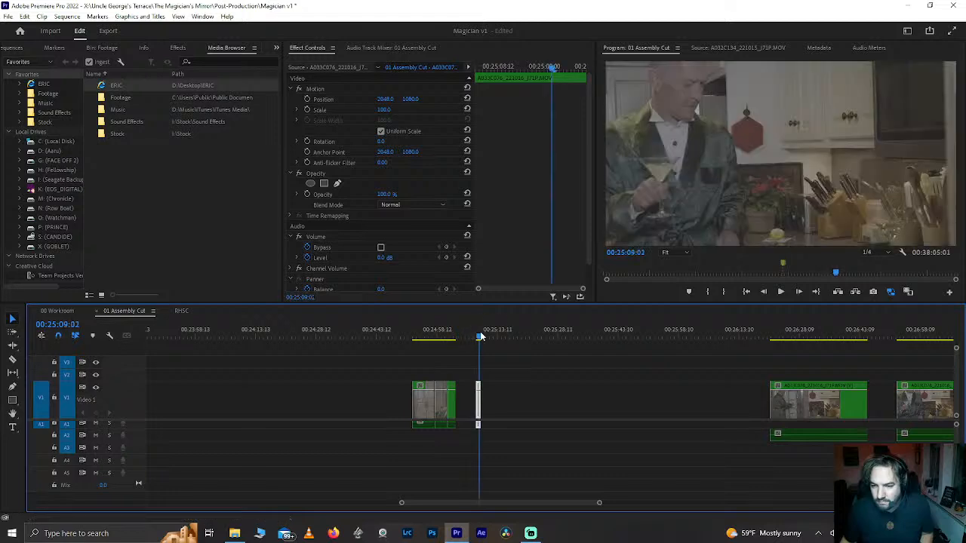
{"action": "left_click_drag", "start_coordinate": [477, 411], "coordinate": [599, 402]}
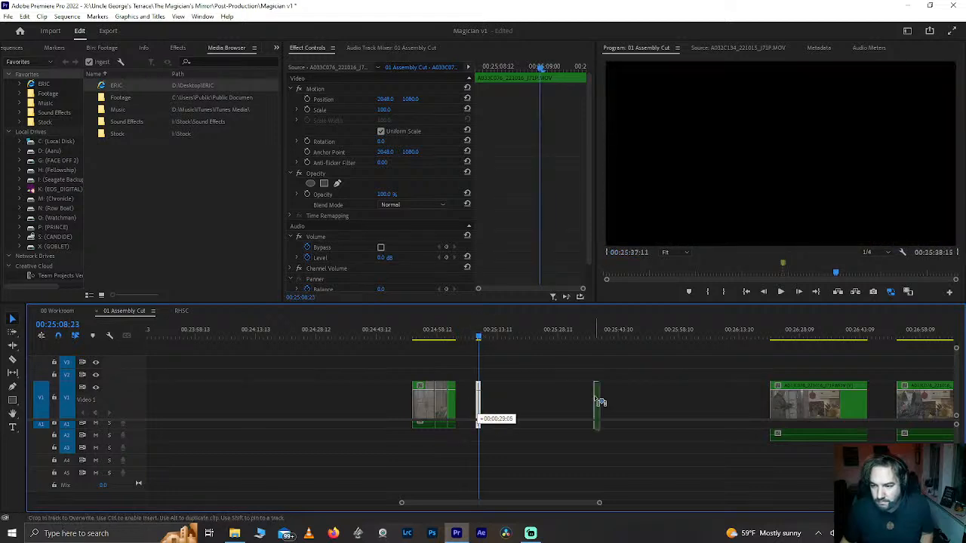
{"action": "left_click_drag", "start_coordinate": [746, 402], "coordinate": [745, 402]}
{"action": "scroll", "coordinate": [654, 344], "scroll_direction": "down", "scroll_amount": 5}
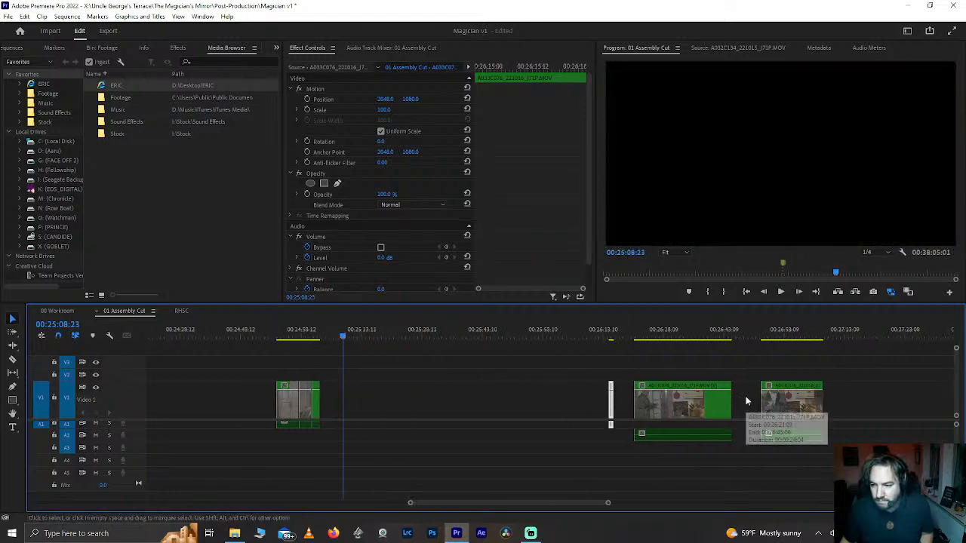
Step: Play the kitchen take that starts at about 00:26:53 and step through the frames around 00:26:58 for a cut point
{"action": "left_click_drag", "start_coordinate": [623, 339], "coordinate": [639, 343]}
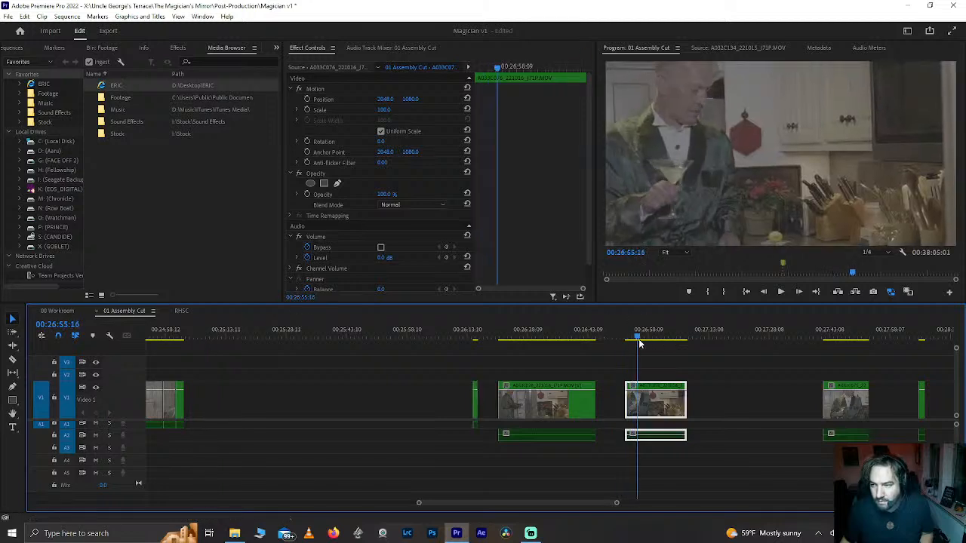
{"action": "left_click", "coordinate": [627, 340]}
{"action": "key", "text": "space"}
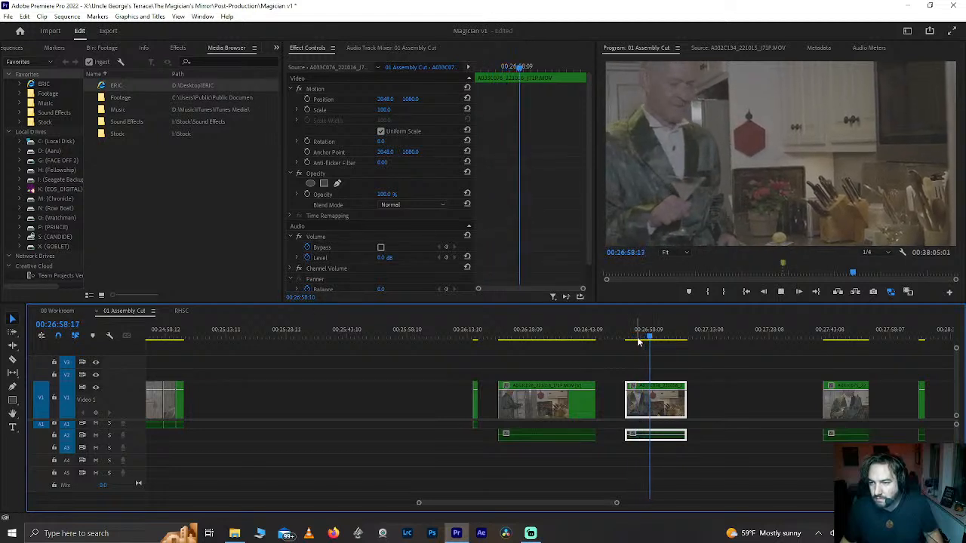
{"action": "key", "text": "space"}
{"action": "key", "text": "Left"}
{"action": "key", "text": "Left"}
{"action": "key", "text": "Left"}
{"action": "key", "text": "Left"}
{"action": "key", "text": "Left"}
{"action": "key", "text": "Left"}
{"action": "key", "text": "Left"}
{"action": "key", "text": "Left"}
{"action": "key", "text": "Left"}
{"action": "key", "text": "Left"}
{"action": "key", "text": "Left"}
{"action": "key", "text": "Left"}
{"action": "key", "text": "Left"}
{"action": "key", "text": "Left"}
{"action": "key", "text": "Left"}
{"action": "key", "text": "Left"}
{"action": "key", "text": "Left"}
{"action": "key", "text": "Left"}
{"action": "key", "text": "Left"}
{"action": "key", "text": "Left"}
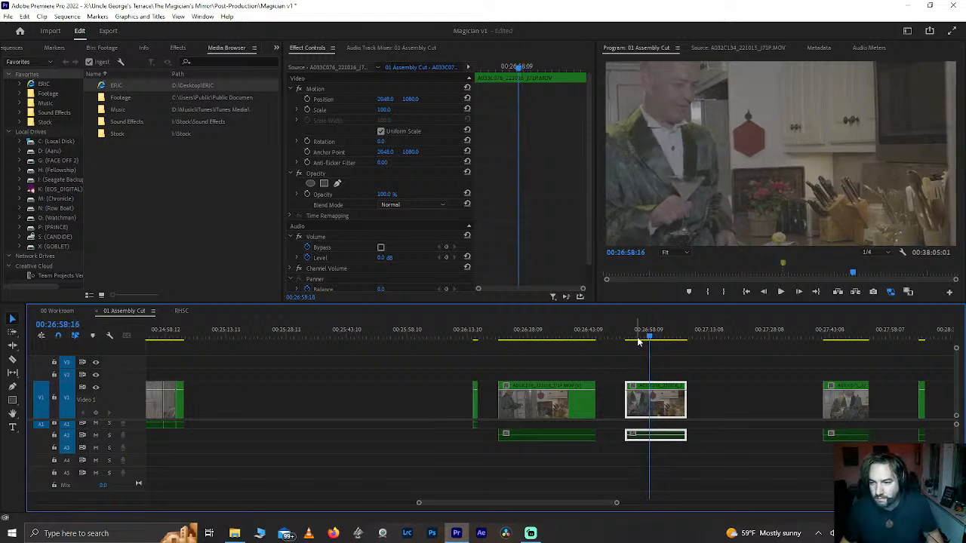
{"action": "key", "text": "Right"}
{"action": "key", "text": "Right"}
{"action": "key", "text": "Right"}
{"action": "key", "text": "Right"}
{"action": "key", "text": "Right"}
{"action": "key", "text": "Right"}
{"action": "key", "text": "Right"}
{"action": "key", "text": "Right"}
{"action": "key", "text": "Right"}
{"action": "key", "text": "Right"}
{"action": "key", "text": "Right"}
{"action": "key", "text": "Right"}
{"action": "key", "text": "Right"}
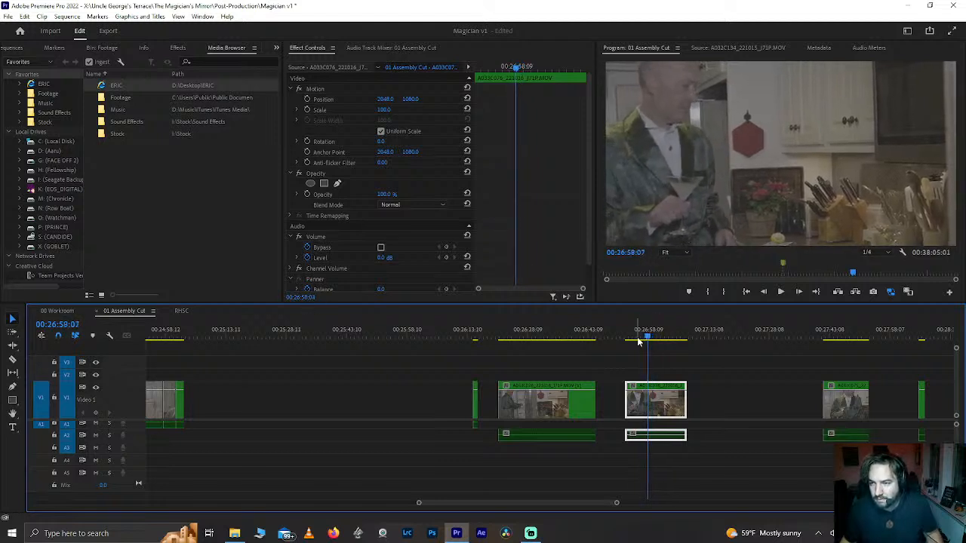
{"action": "key", "text": "Left"}
{"action": "key", "text": "Left"}
{"action": "key", "text": "Left"}
{"action": "key", "text": "Left"}
{"action": "key", "text": "Left"}
{"action": "key", "text": "Left"}
{"action": "key", "text": "Left"}
{"action": "key", "text": "Left"}
{"action": "key", "text": "Left"}
{"action": "key", "text": "Left"}
{"action": "key", "text": "Left"}
{"action": "key", "text": "ctrl+v"}
{"action": "left_click", "coordinate": [668, 396], "text": "ctrl"}
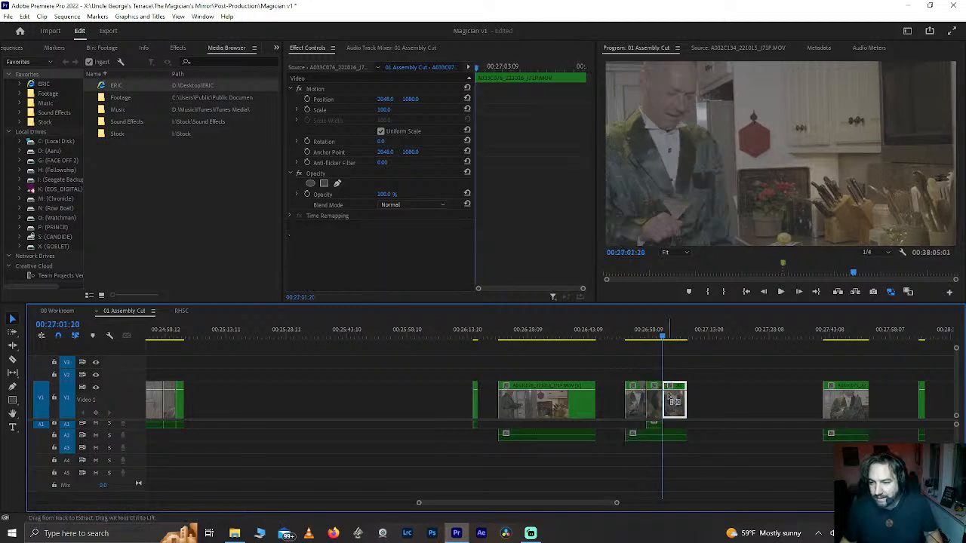
{"action": "key", "text": "ctrl+z"}
Step: Split the kitchen take at 00:26:57:18, move its second part to about 00:25:23 and put its audio on A1
{"action": "key", "text": "ctrl+v"}
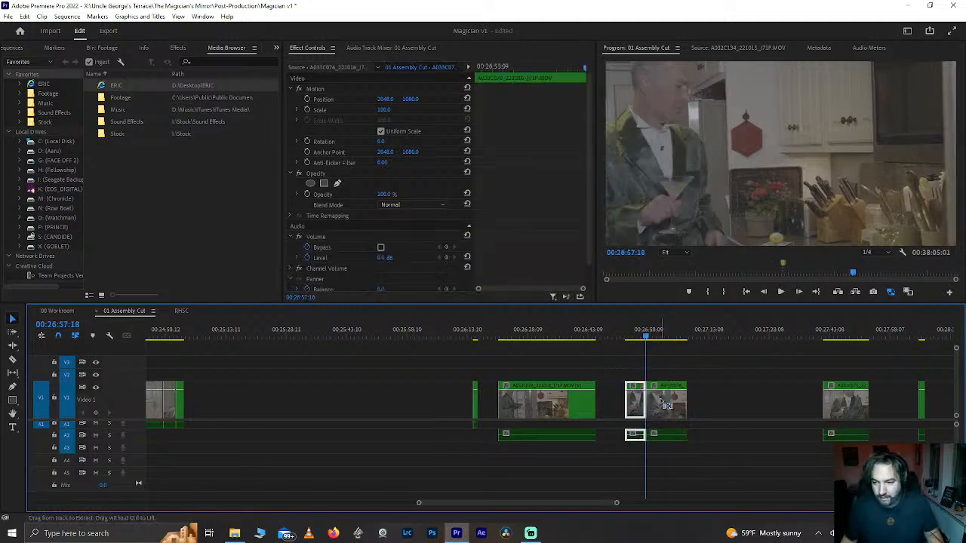
{"action": "left_click_drag", "start_coordinate": [665, 404], "coordinate": [286, 403]}
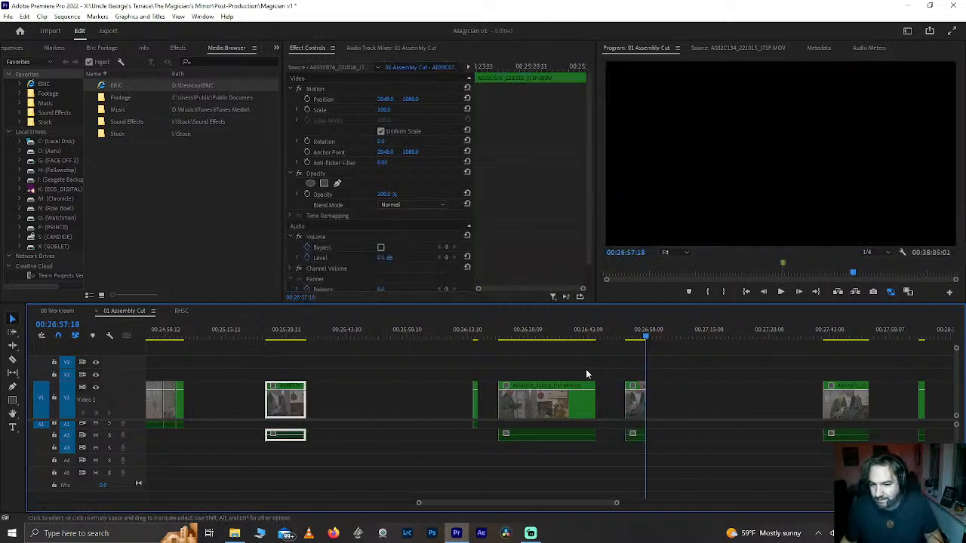
{"action": "left_click_drag", "start_coordinate": [291, 439], "coordinate": [293, 430]}
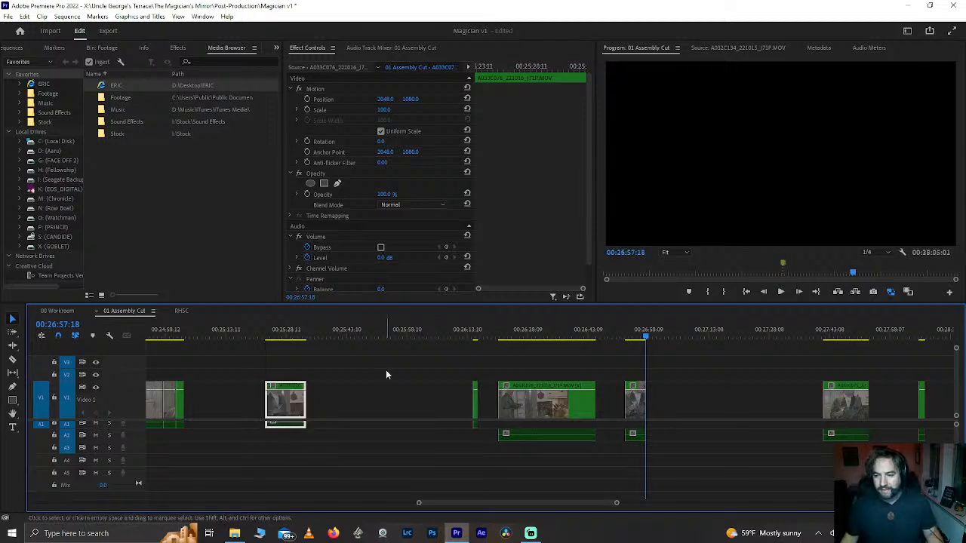
Step: Move the countertop martini shot from about 00:28:05 to directly after the glass close-up, with its audio on A1
{"action": "scroll", "coordinate": [385, 370], "scroll_direction": "down", "scroll_amount": 3}
{"action": "left_click", "coordinate": [801, 337]}
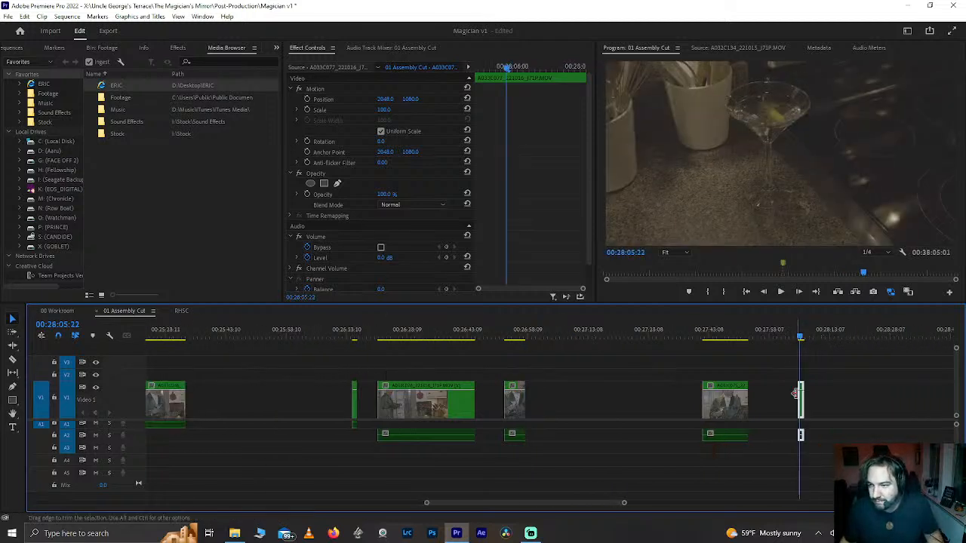
{"action": "left_click_drag", "start_coordinate": [804, 402], "coordinate": [174, 402]}
{"action": "scroll", "coordinate": [168, 330], "scroll_direction": "up", "scroll_amount": 4}
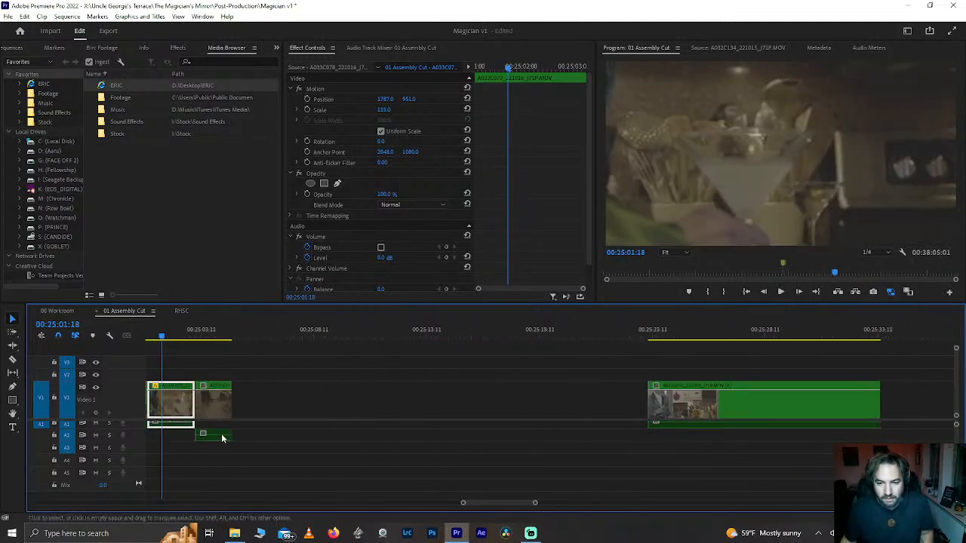
{"action": "left_click_drag", "start_coordinate": [221, 437], "coordinate": [218, 423]}
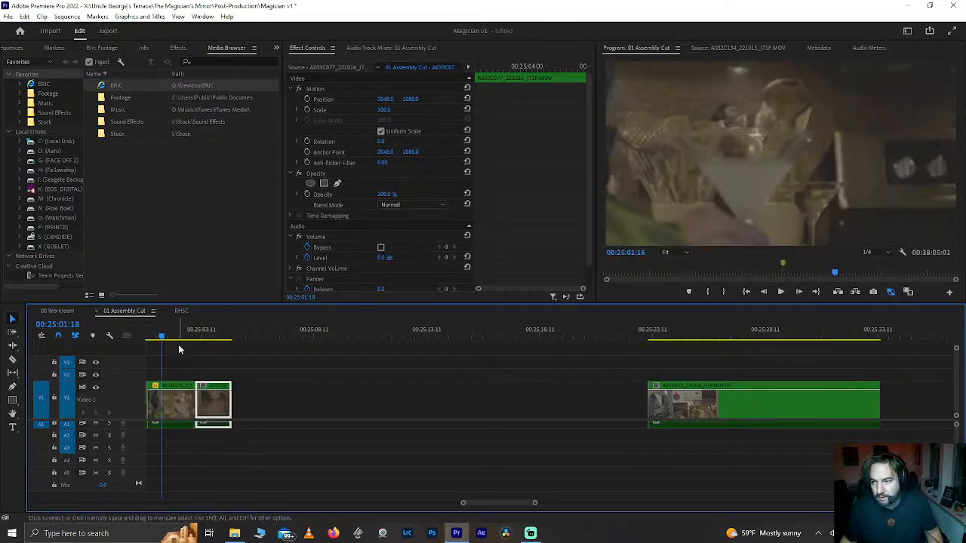
Step: Play the cut into the countertop martini shot and move that shot away to about 00:25:08
{"action": "key", "text": "space"}
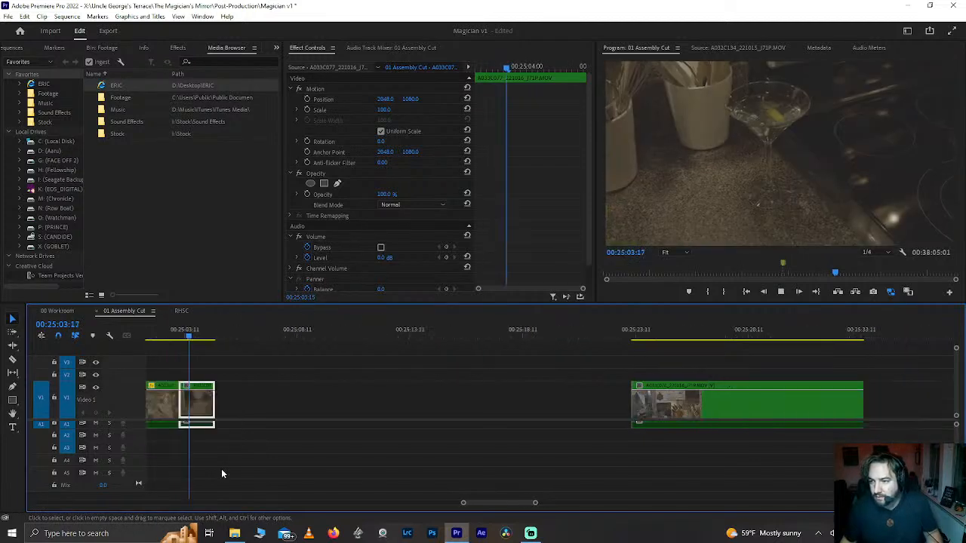
{"action": "scroll", "coordinate": [223, 474], "scroll_direction": "up", "scroll_amount": 8}
{"action": "key", "text": "space"}
{"action": "scroll", "coordinate": [409, 401], "scroll_direction": "up", "scroll_amount": 3}
{"action": "scroll", "coordinate": [410, 400], "scroll_direction": "down", "scroll_amount": 3}
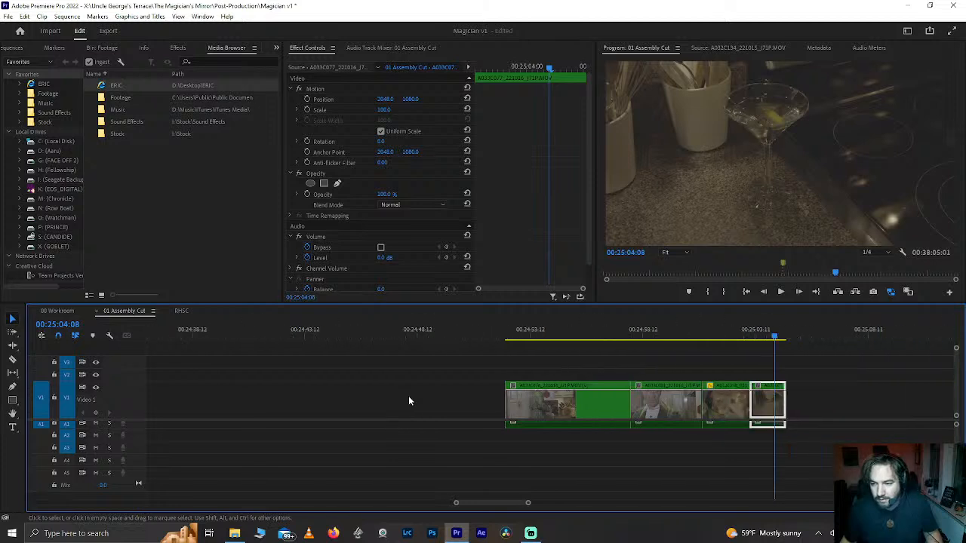
{"action": "scroll", "coordinate": [408, 400], "scroll_direction": "down", "scroll_amount": 3}
{"action": "left_click_drag", "start_coordinate": [541, 404], "coordinate": [664, 408]}
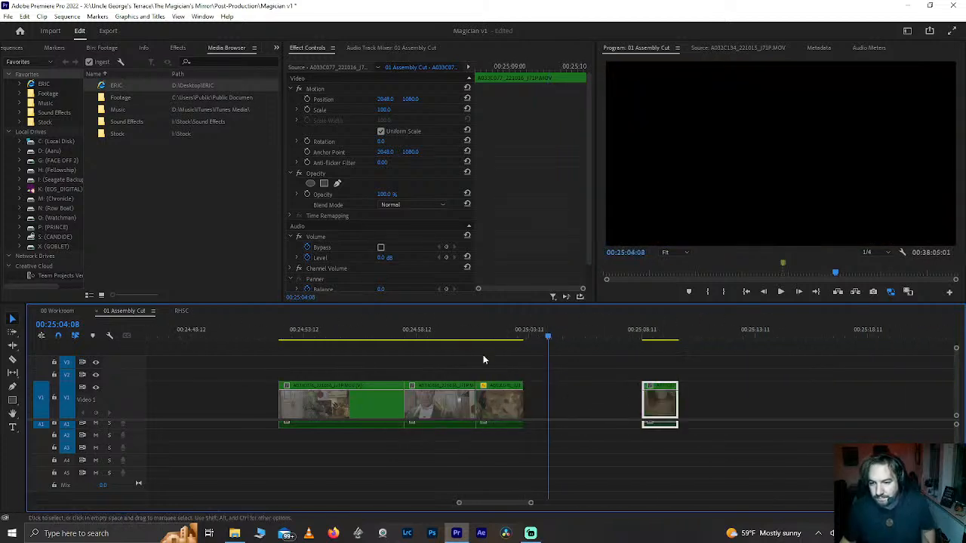
Step: Review the kitchen takes from about 00:25:01 to the man's close-ups around 00:31:05, looking for a usable reaction
{"action": "left_click", "coordinate": [482, 330]}
{"action": "scroll", "coordinate": [483, 330], "scroll_direction": "down", "scroll_amount": 4}
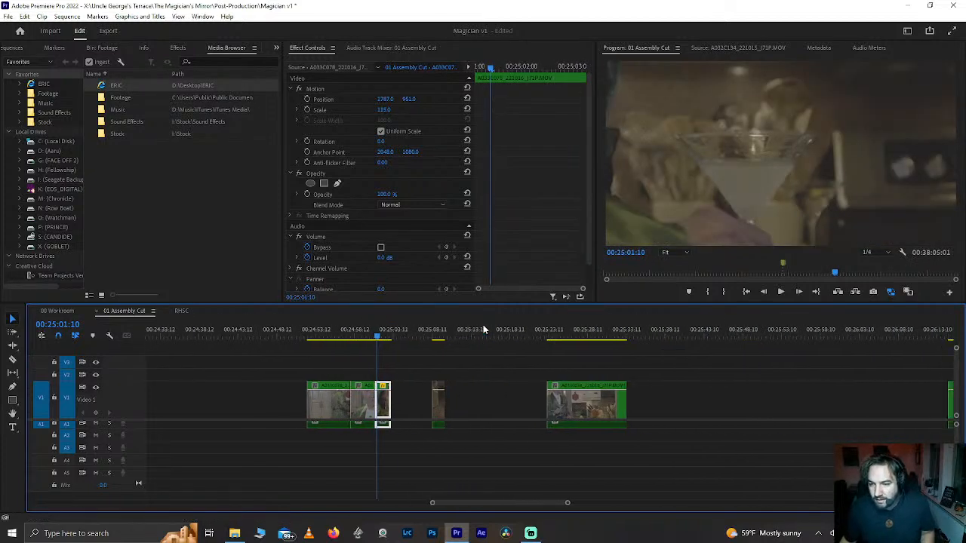
{"action": "mouse_move", "coordinate": [562, 337]}
{"action": "left_mouse_down"}
{"action": "mouse_move", "coordinate": [589, 338]}
{"action": "mouse_move", "coordinate": [552, 347]}
{"action": "left_mouse_up"}
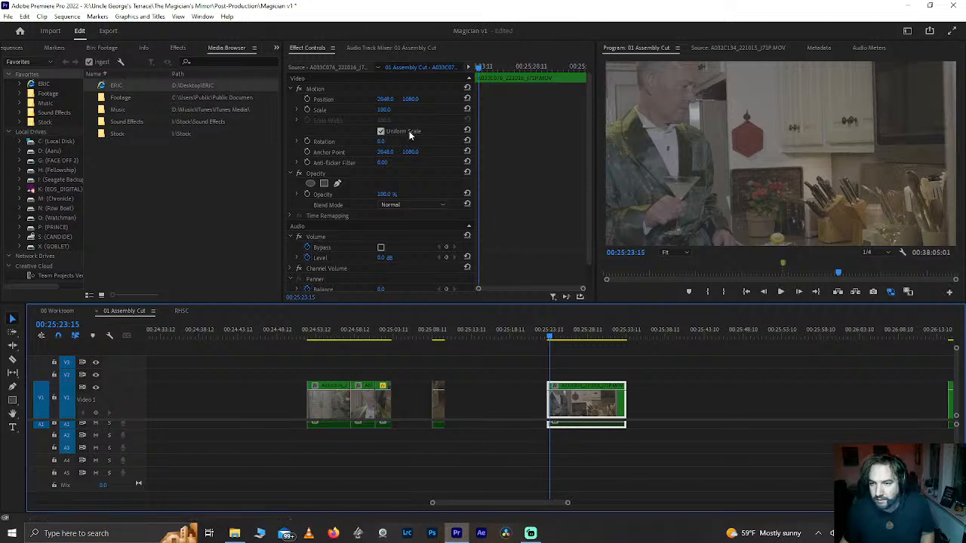
{"action": "scroll", "coordinate": [625, 452], "scroll_direction": "down", "scroll_amount": 3, "text": "alt"}
{"action": "scroll", "coordinate": [625, 452], "scroll_direction": "down", "scroll_amount": 6}
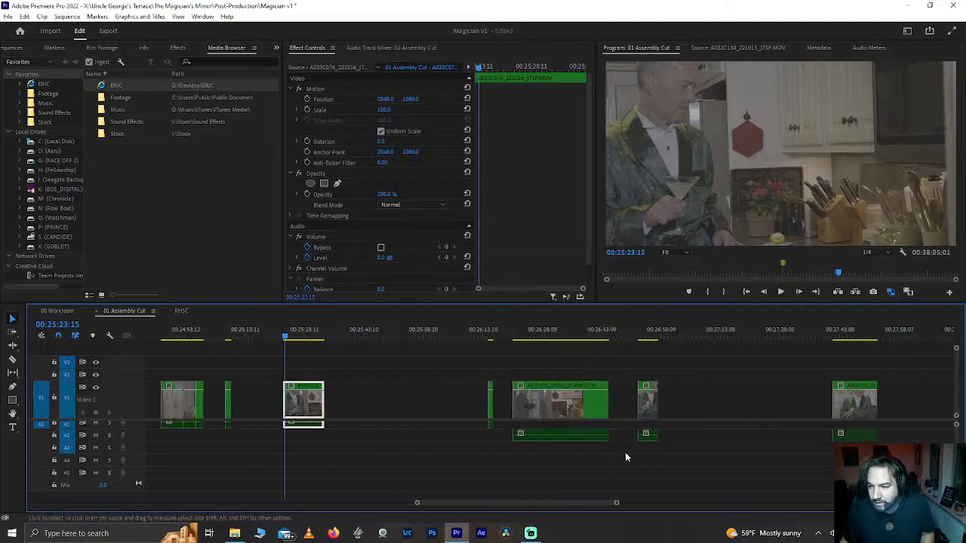
{"action": "left_click", "coordinate": [642, 339]}
{"action": "key", "text": "space"}
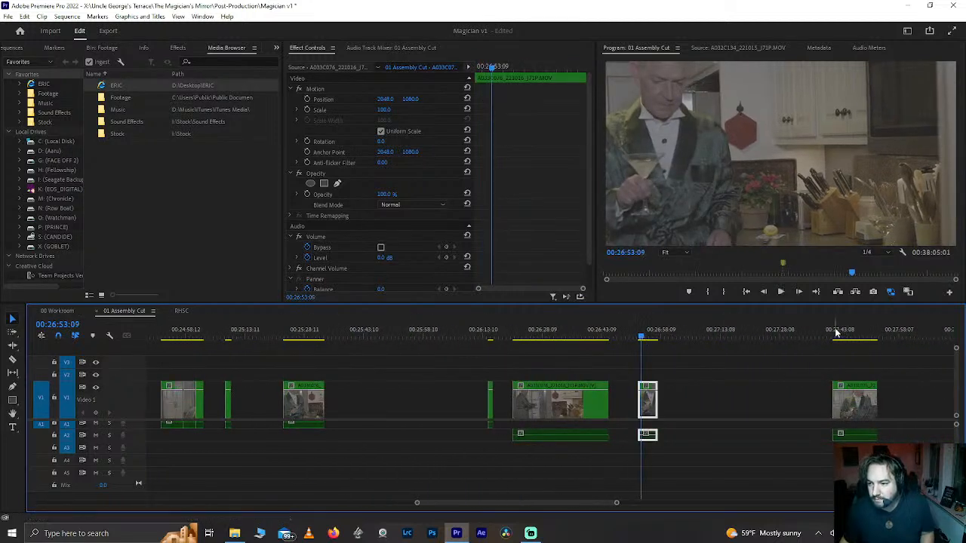
{"action": "left_click", "coordinate": [836, 332]}
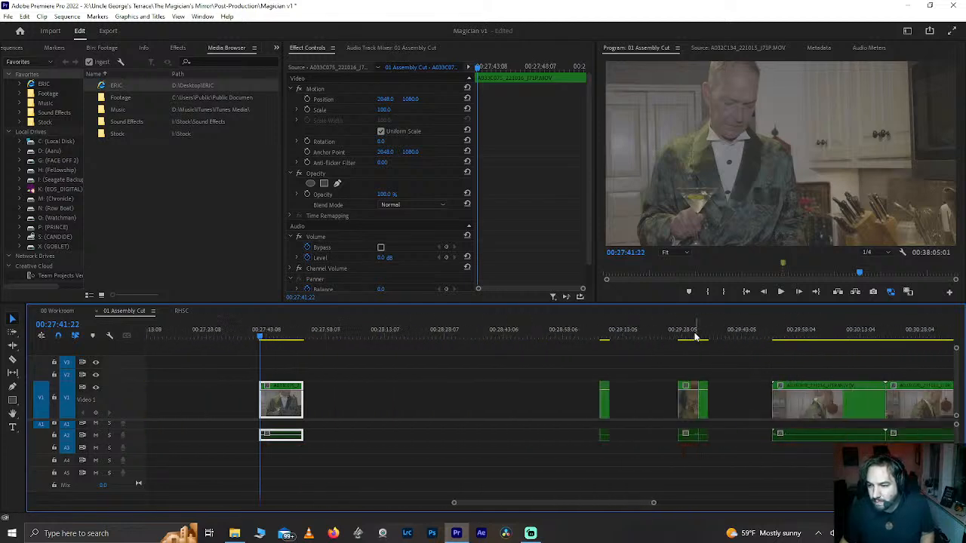
{"action": "left_click_drag", "start_coordinate": [695, 337], "coordinate": [846, 341]}
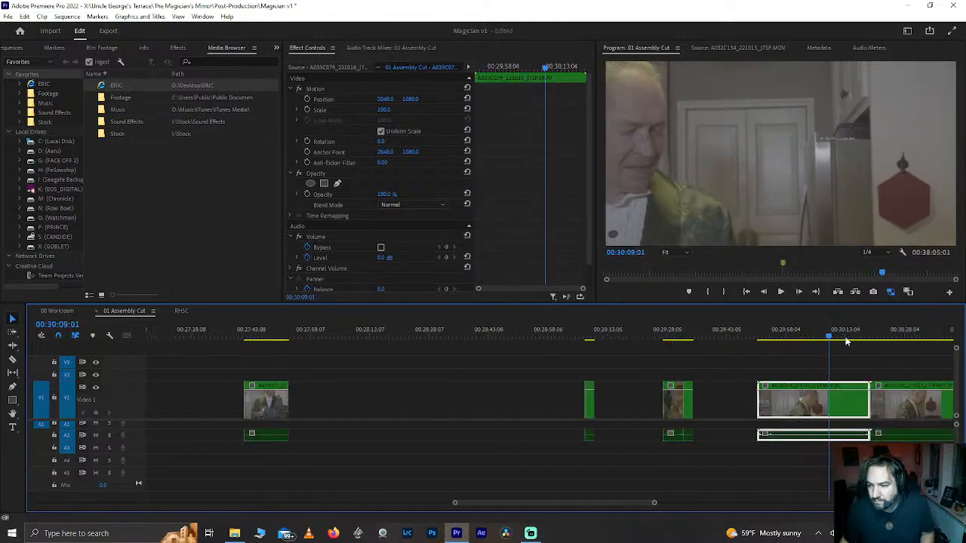
{"action": "scroll", "coordinate": [843, 342], "scroll_direction": "down", "scroll_amount": 4}
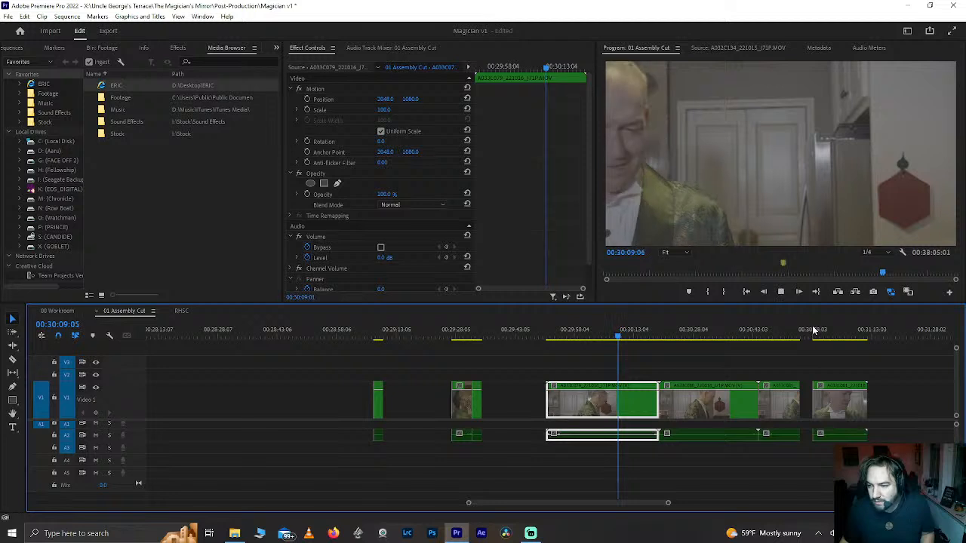
{"action": "left_click", "coordinate": [812, 329]}
{"action": "key", "text": "space"}
{"action": "scroll", "coordinate": [791, 398], "scroll_direction": "down", "scroll_amount": 1}
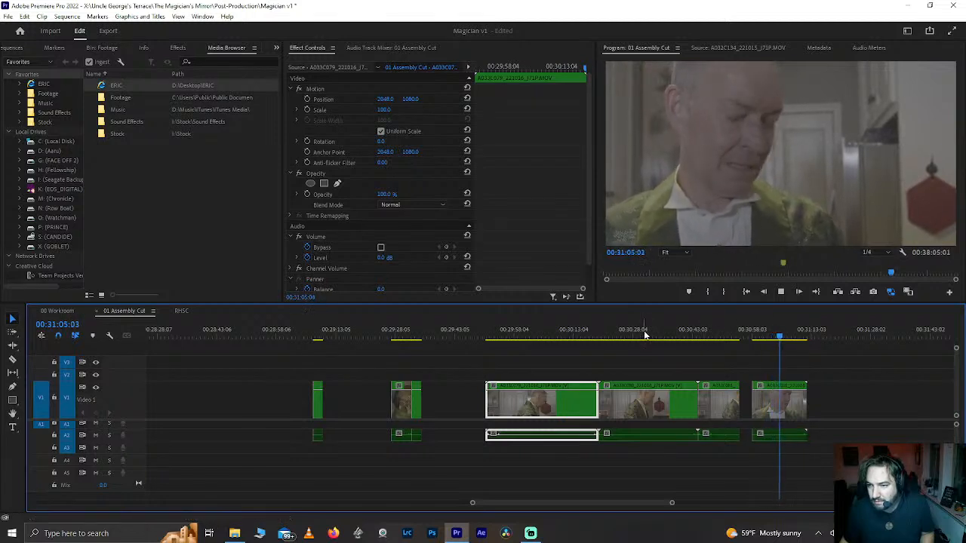
Step: Play the man's close-up take from about 00:31:03 and split it at the start of his reaction, about 00:31:04
{"action": "left_click", "coordinate": [774, 336]}
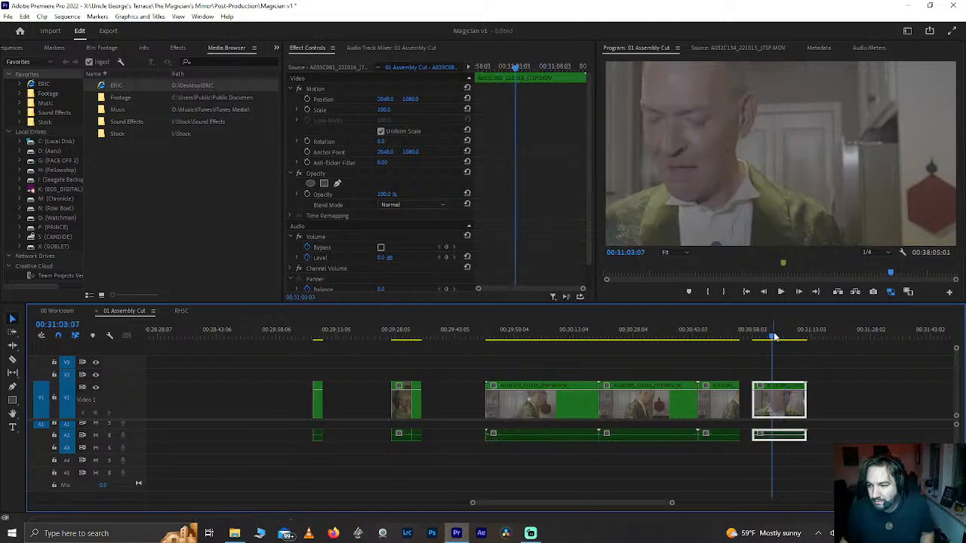
{"action": "key", "text": "equal"}
{"action": "key", "text": "space"}
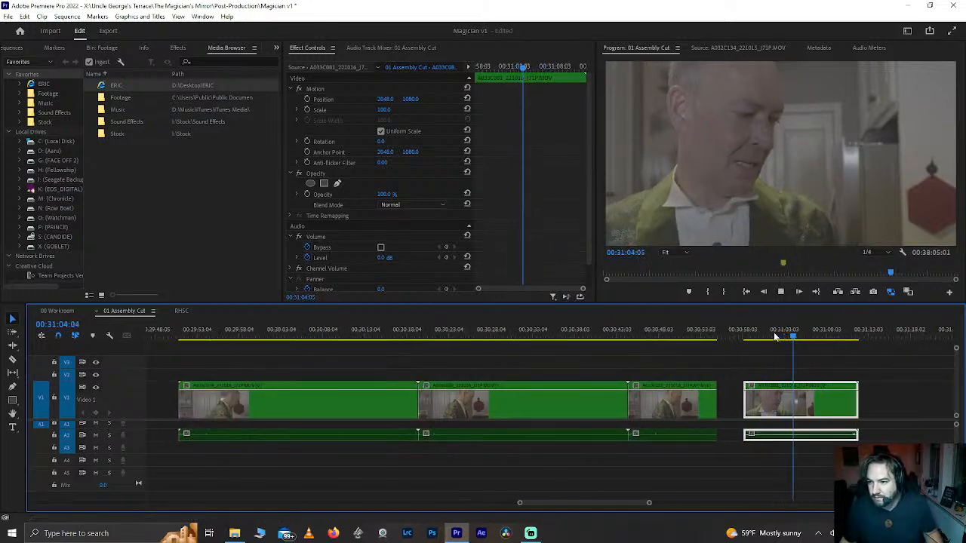
{"action": "mouse_move", "coordinate": [754, 335]}
{"action": "left_mouse_down"}
{"action": "mouse_move", "coordinate": [740, 335]}
{"action": "mouse_move", "coordinate": [759, 340]}
{"action": "left_mouse_up"}
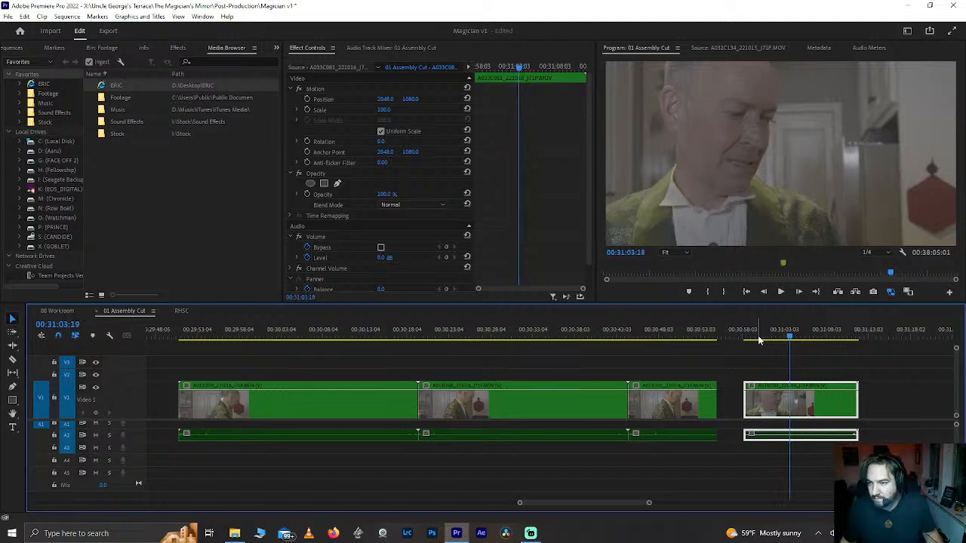
{"action": "key", "text": "l"}
{"action": "key", "text": "k"}
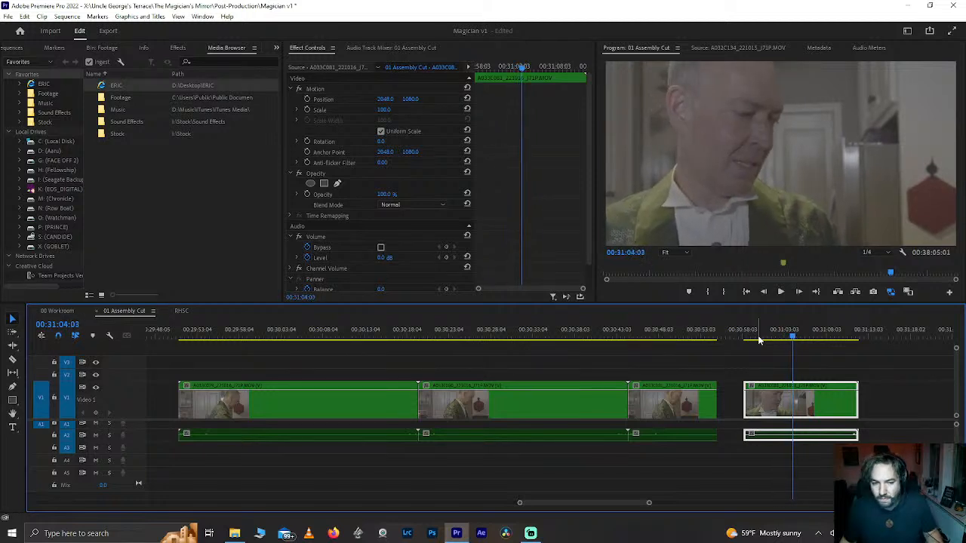
{"action": "key", "text": "ctrl+k"}
{"action": "key", "text": "ctrl+z"}
{"action": "key", "text": "j"}
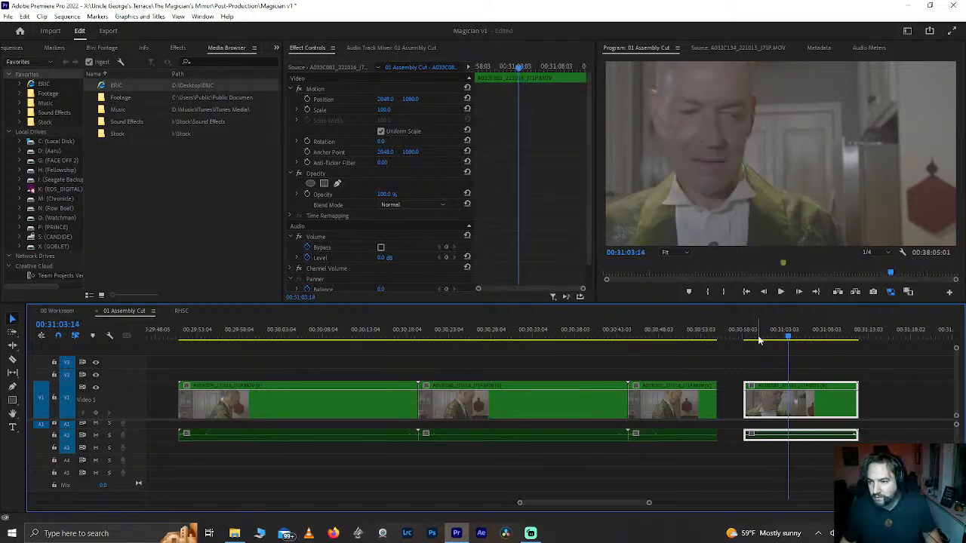
{"action": "key", "text": "l"}
{"action": "key", "text": "ctrl+k"}
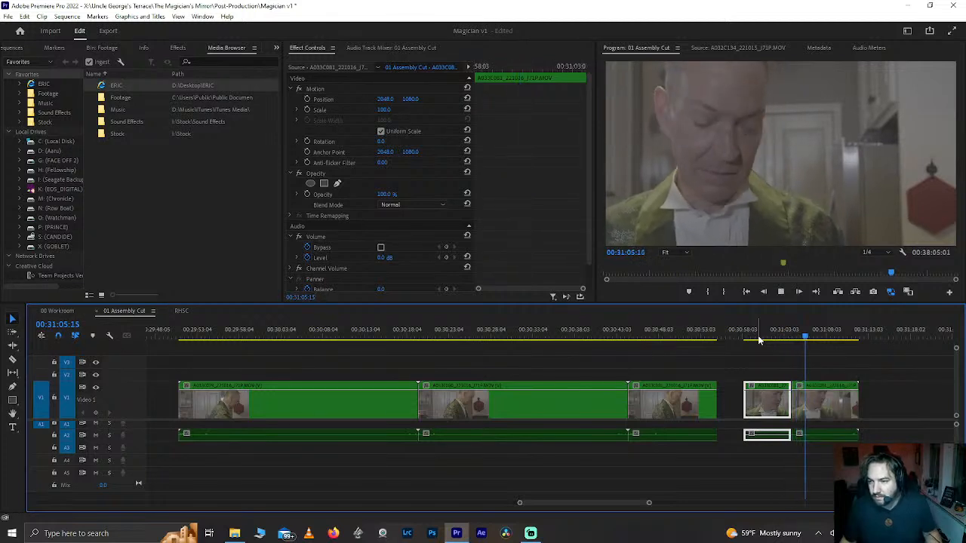
Step: Step back through the frames after the reaction and split the close-up take at 00:31:05:22
{"action": "key", "text": "k"}
{"action": "key", "text": "Left"}
{"action": "key", "text": "Left"}
{"action": "key", "text": "Left"}
{"action": "key", "text": "Left"}
{"action": "key", "text": "Left"}
{"action": "key", "text": "Left"}
{"action": "key", "text": "Left"}
{"action": "key", "text": "Left"}
{"action": "key", "text": "Left"}
{"action": "key", "text": "Left"}
{"action": "key", "text": "Left"}
{"action": "key", "text": "Left"}
{"action": "key", "text": "Left"}
{"action": "key", "text": "Left"}
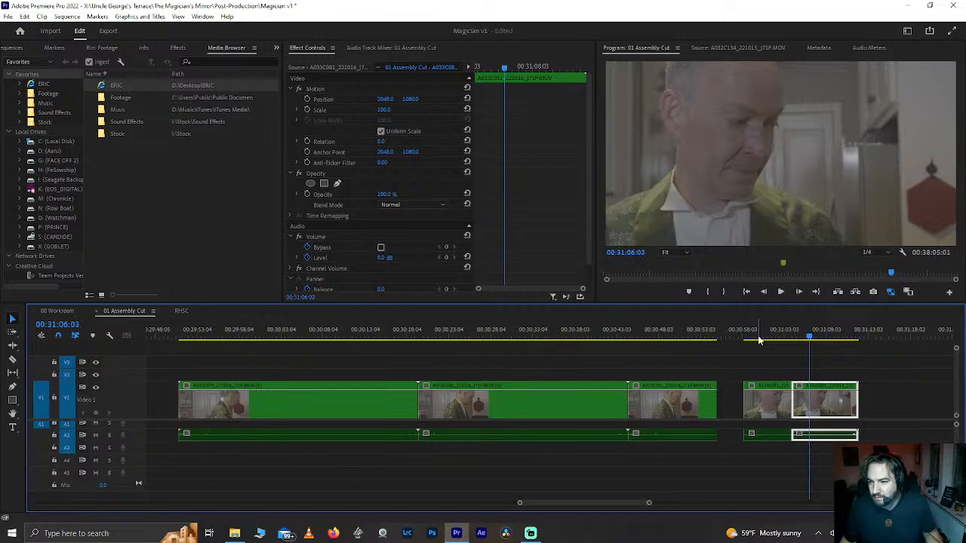
{"action": "key", "text": "ctrl+k"}
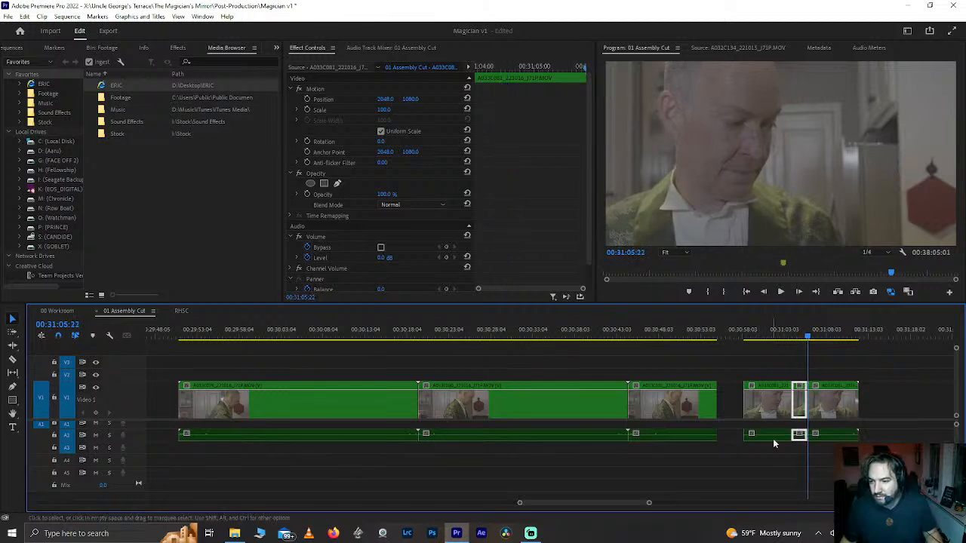
Step: Cut the short reaction piece out of the close-up take and paste it directly after the martini glass close-up at about 00:25:03
{"action": "left_click", "coordinate": [796, 400]}
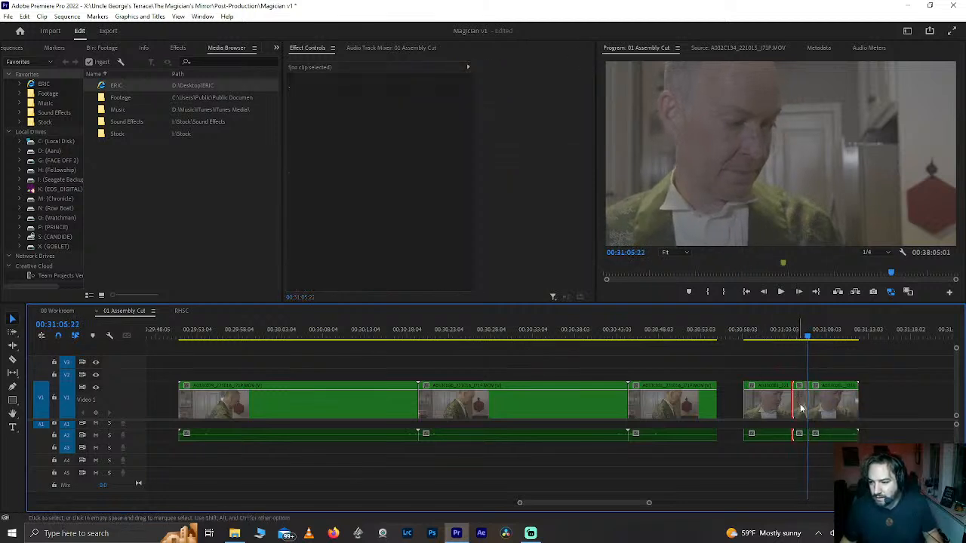
{"action": "left_click", "coordinate": [800, 409]}
{"action": "key", "text": "Delete"}
{"action": "scroll", "coordinate": [752, 425], "scroll_direction": "down", "scroll_amount": 2}
{"action": "scroll", "coordinate": [753, 424], "scroll_direction": "up", "scroll_amount": 3}
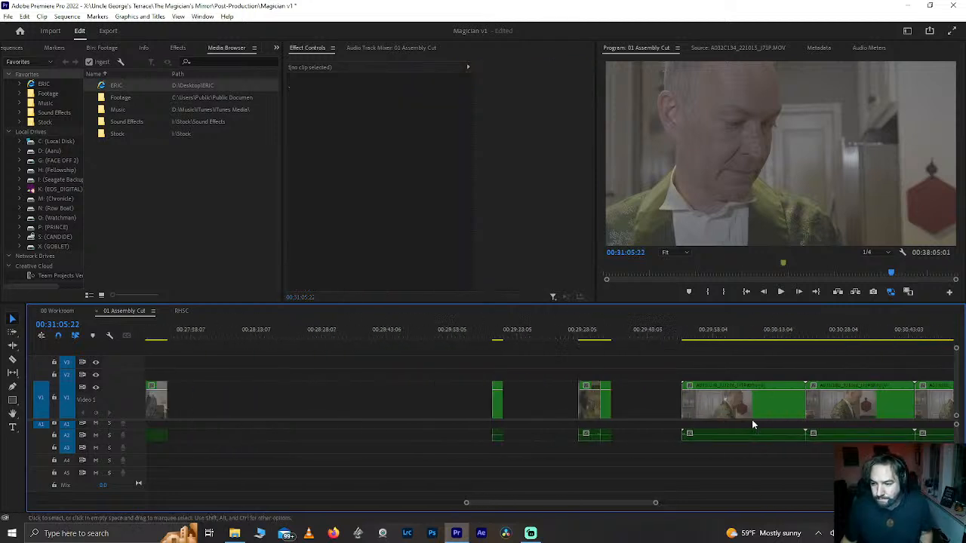
{"action": "scroll", "coordinate": [751, 419], "scroll_direction": "up", "scroll_amount": 10}
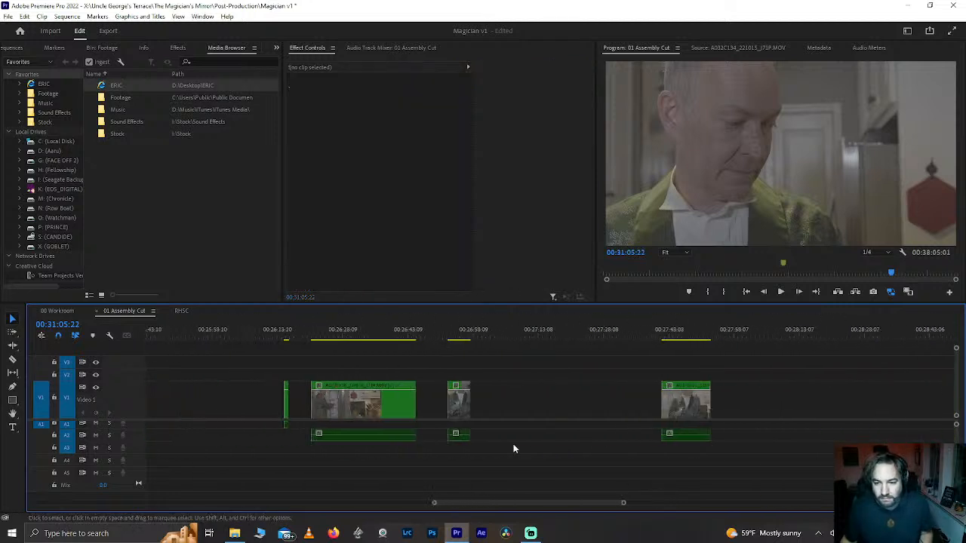
{"action": "scroll", "coordinate": [513, 449], "scroll_direction": "up", "scroll_amount": 10}
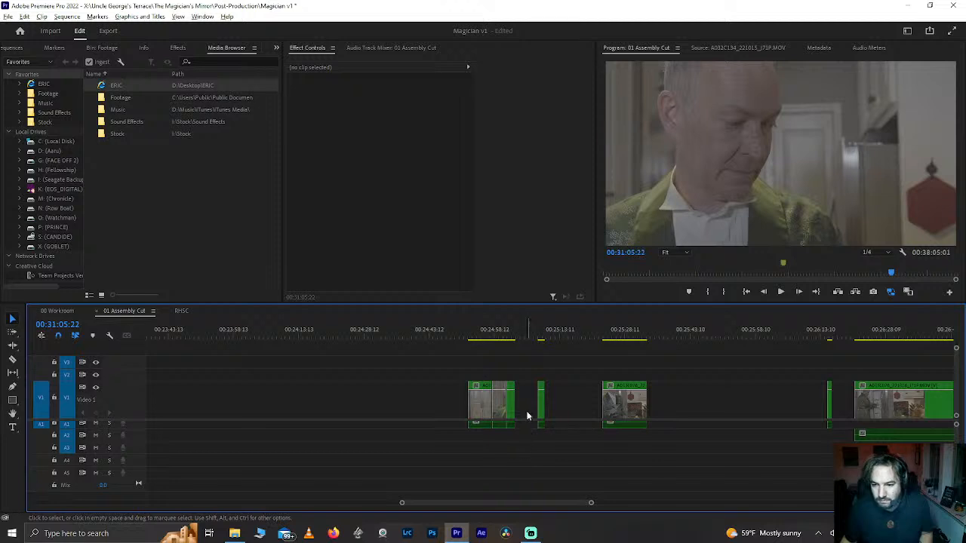
{"action": "scroll", "coordinate": [527, 415], "scroll_direction": "up", "scroll_amount": 5}
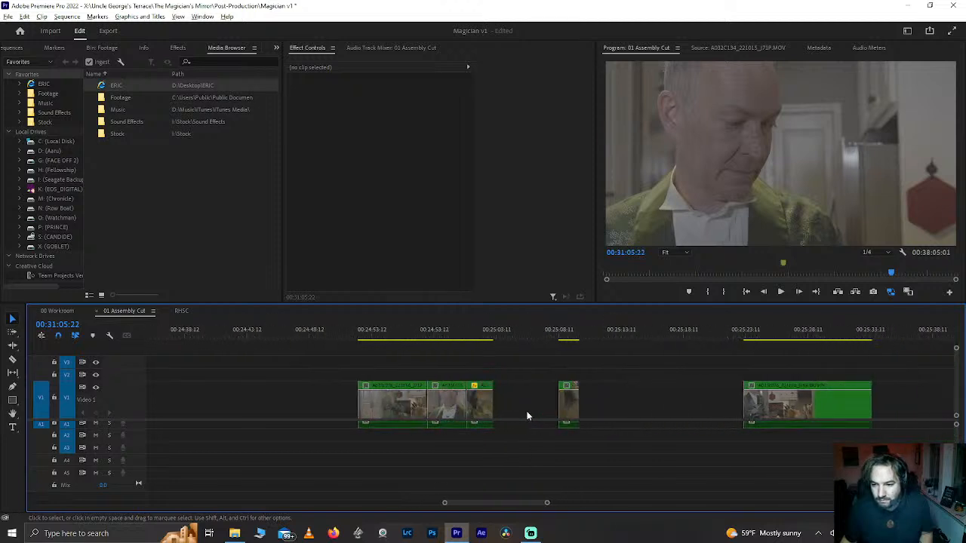
{"action": "left_click", "coordinate": [472, 335]}
{"action": "key", "text": "period"}
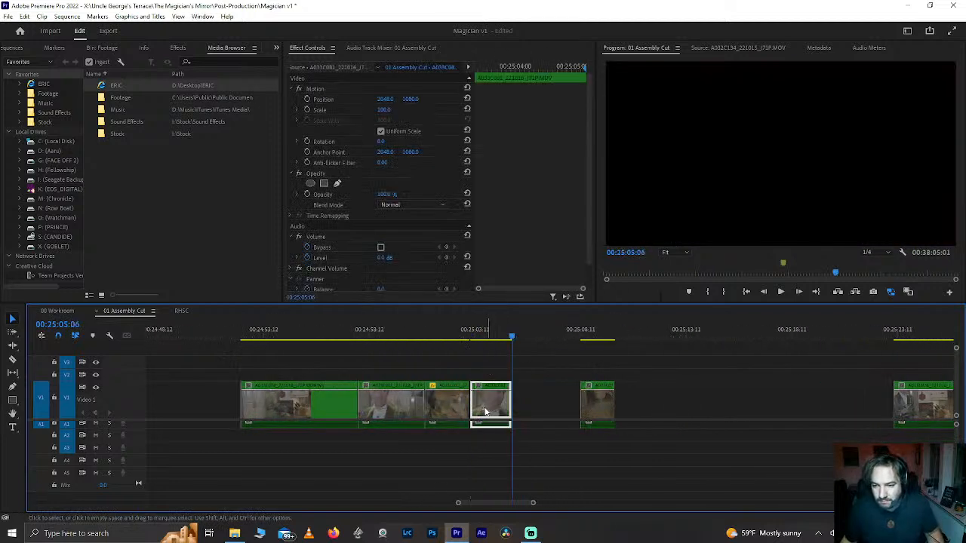
Step: Play the cut into the reaction shot and move the countertop martini shot directly after it, starting at 00:25:05:05
{"action": "left_click", "coordinate": [456, 322]}
{"action": "key", "text": "space"}
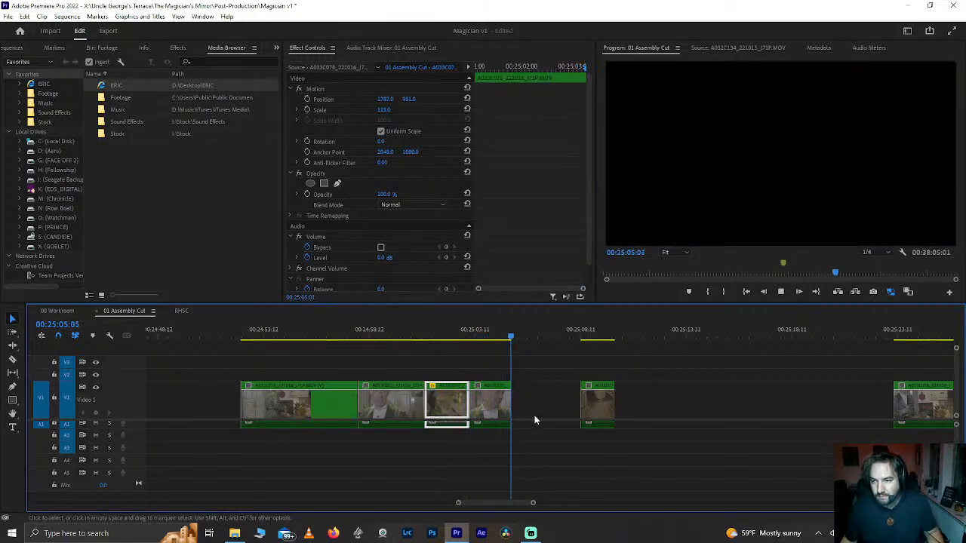
{"action": "left_click_drag", "start_coordinate": [591, 406], "coordinate": [526, 414]}
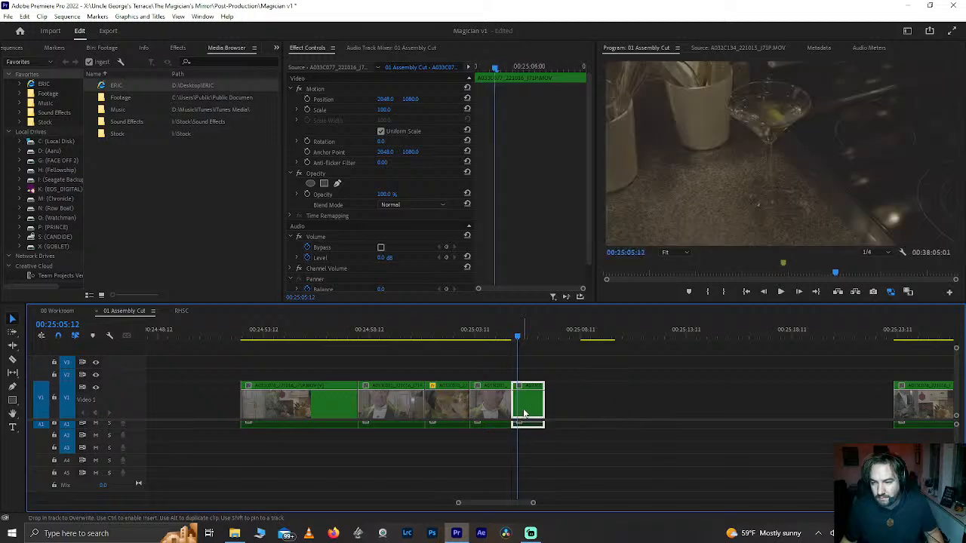
{"action": "key", "text": "space"}
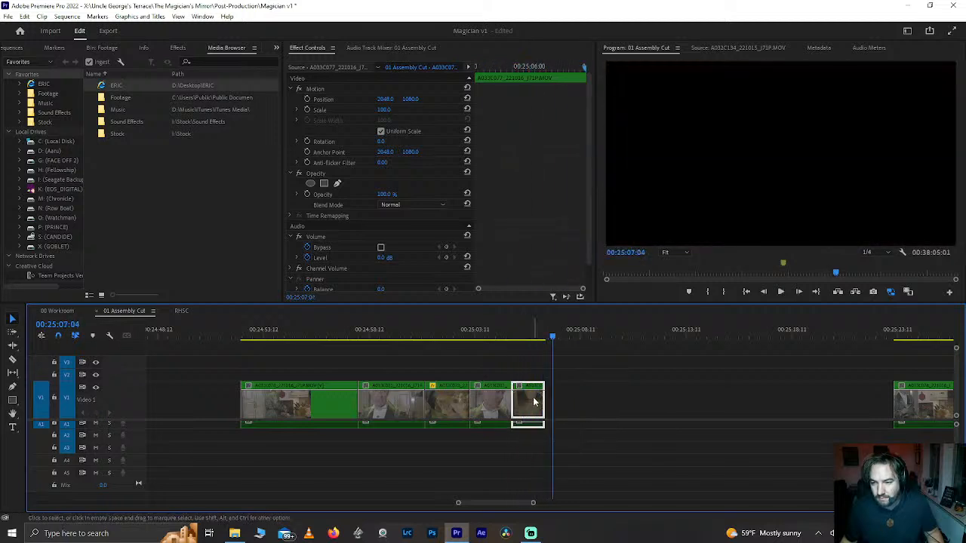
Step: Replay the countertop martini shot and try extending its end to 00:25:10:01
{"action": "left_click", "coordinate": [514, 335]}
{"action": "key", "text": "space"}
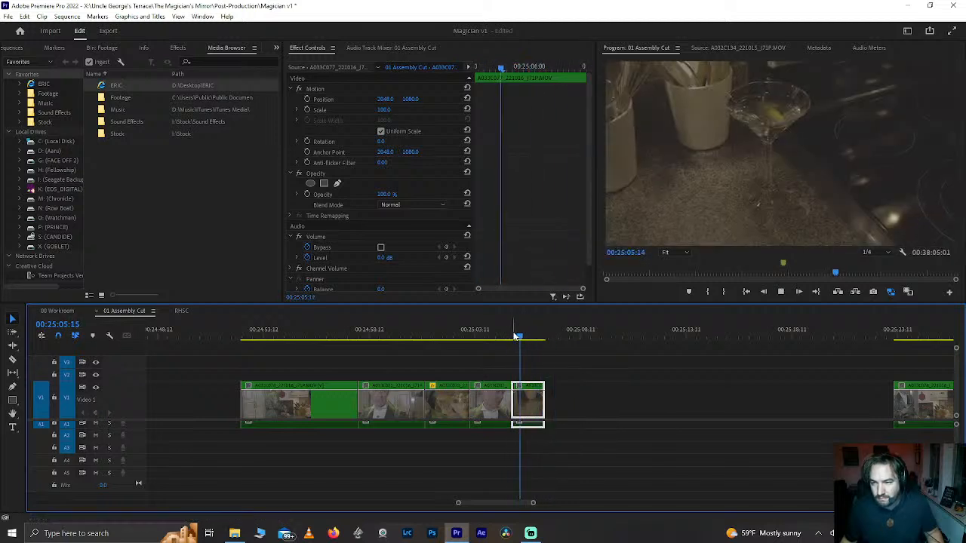
{"action": "key", "text": "space"}
{"action": "left_click_drag", "start_coordinate": [542, 406], "coordinate": [613, 407]}
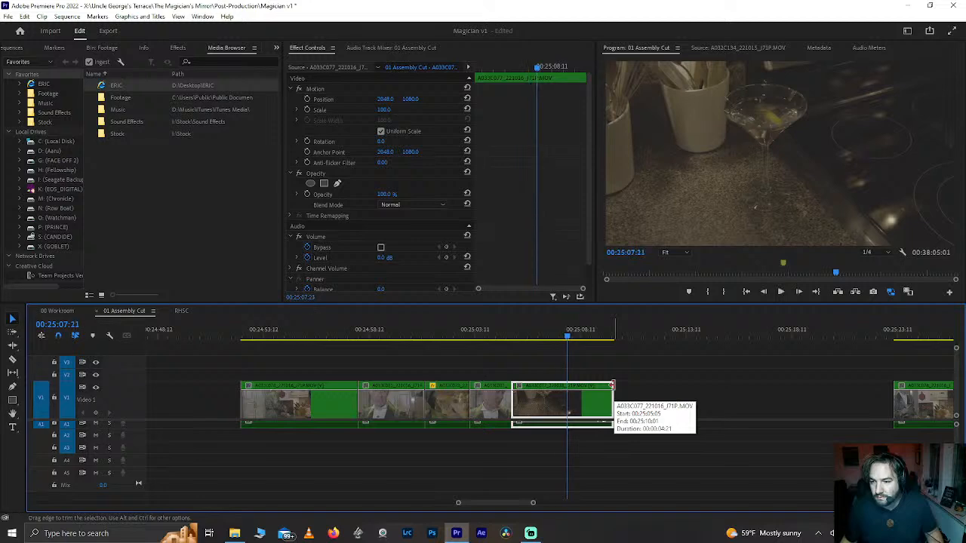
{"action": "left_click_drag", "start_coordinate": [611, 385], "coordinate": [544, 385]}
Step: Slow the countertop martini shot to 75% speed and play the cut from the reaction shot into it
{"action": "left_click", "coordinate": [524, 335]}
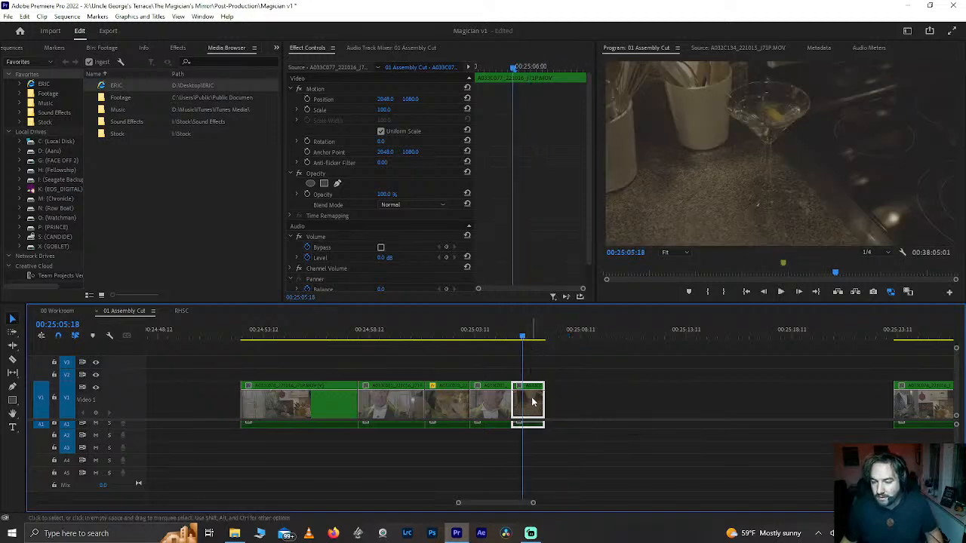
{"action": "right_click", "coordinate": [532, 402]}
{"action": "left_click", "coordinate": [641, 282]}
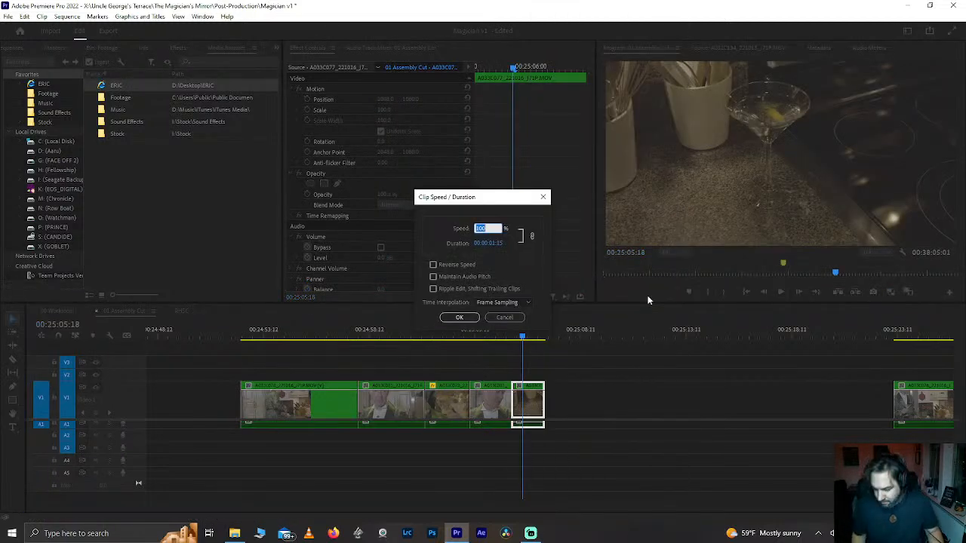
{"action": "type", "text": "75"}
{"action": "key", "text": "Return"}
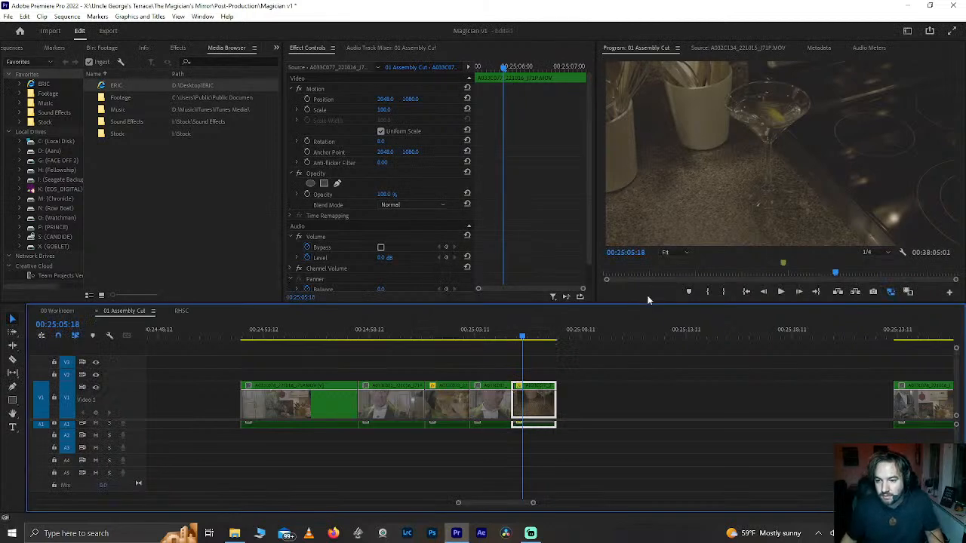
{"action": "left_click", "coordinate": [496, 335]}
{"action": "key", "text": "space"}
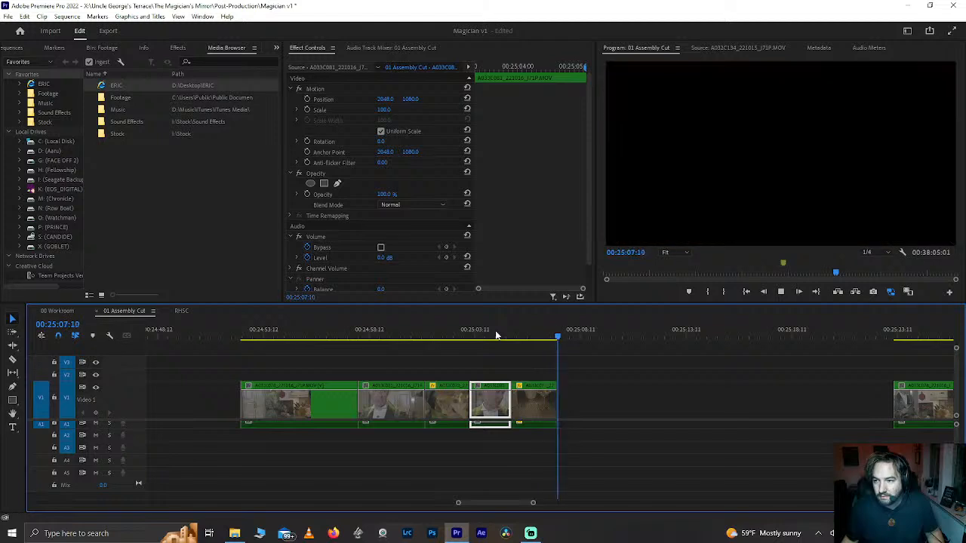
Step: Move the kitchen take from about 00:25:23 to directly after the countertop martini shot and play it through
{"action": "left_click", "coordinate": [542, 333]}
{"action": "scroll", "coordinate": [619, 386], "scroll_direction": "down", "scroll_amount": 4}
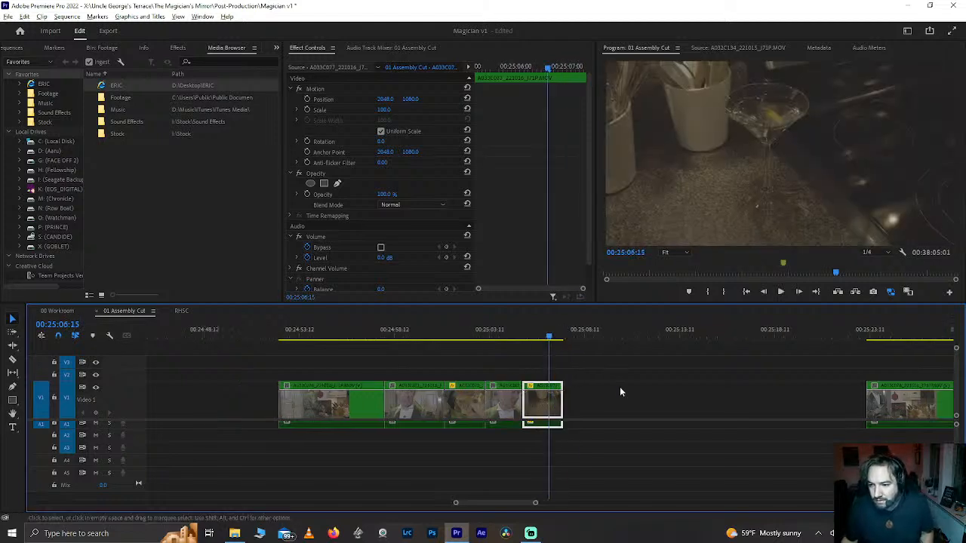
{"action": "scroll", "coordinate": [625, 390], "scroll_direction": "down", "scroll_amount": 2}
{"action": "left_click_drag", "start_coordinate": [730, 410], "coordinate": [521, 408]}
{"action": "key", "text": "space"}
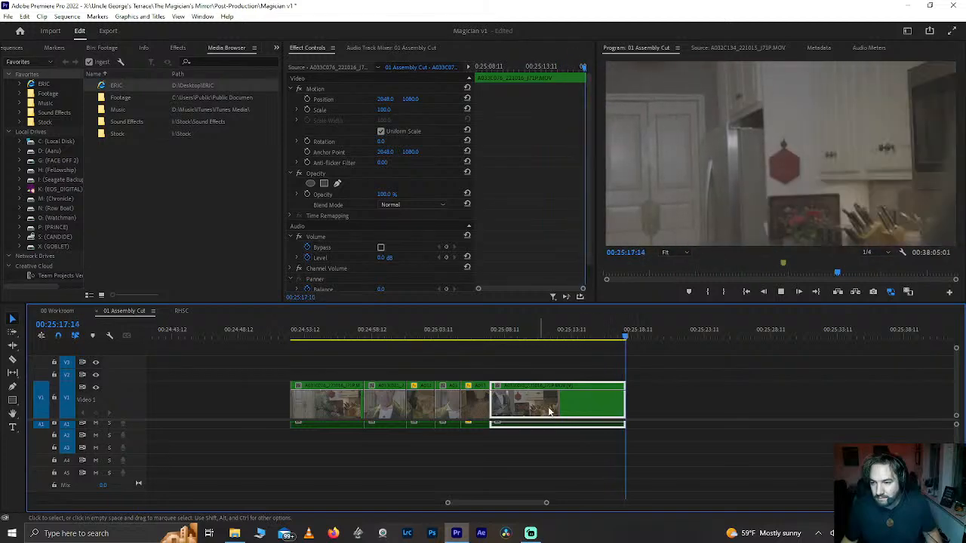
Step: Extend the end of the moved kitchen take to about 00:25:19 and play it from 00:25:16:18
{"action": "left_click", "coordinate": [616, 330]}
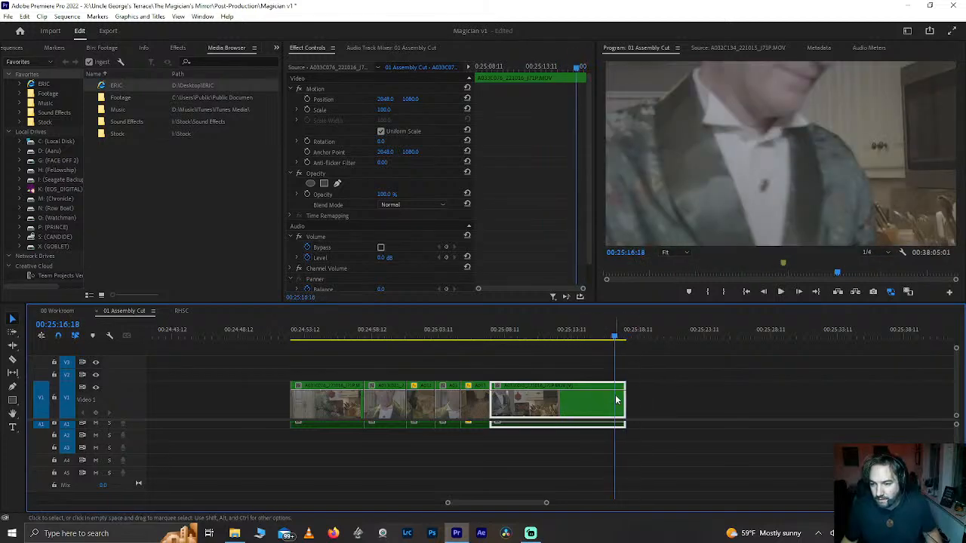
{"action": "left_click_drag", "start_coordinate": [616, 400], "coordinate": [664, 402]}
{"action": "key", "text": "space"}
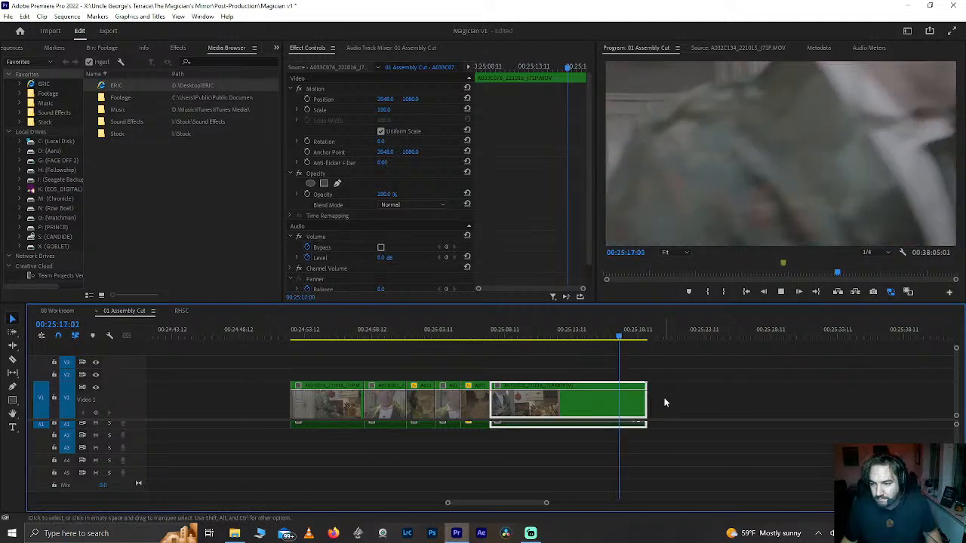
Step: Cut the last kitchen take at 00:25:18:04, just after the actor leaves the frame, and delete the remainder
{"action": "key", "text": "j"}
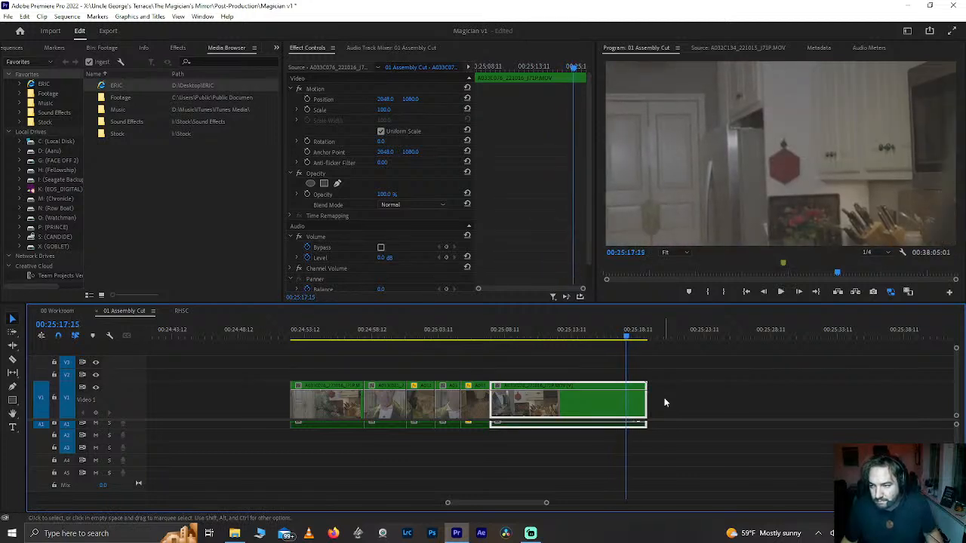
{"action": "key", "text": "l"}
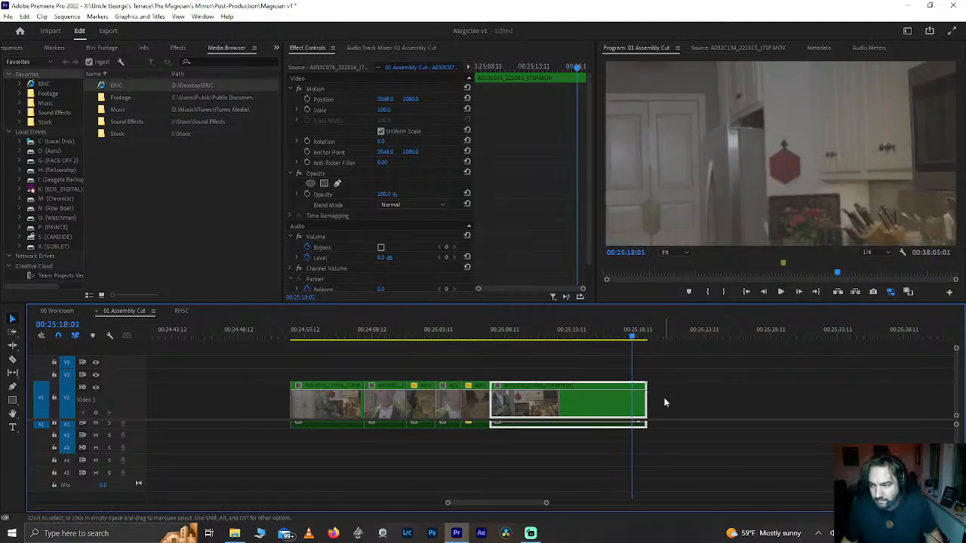
{"action": "key", "text": "ctrl+k"}
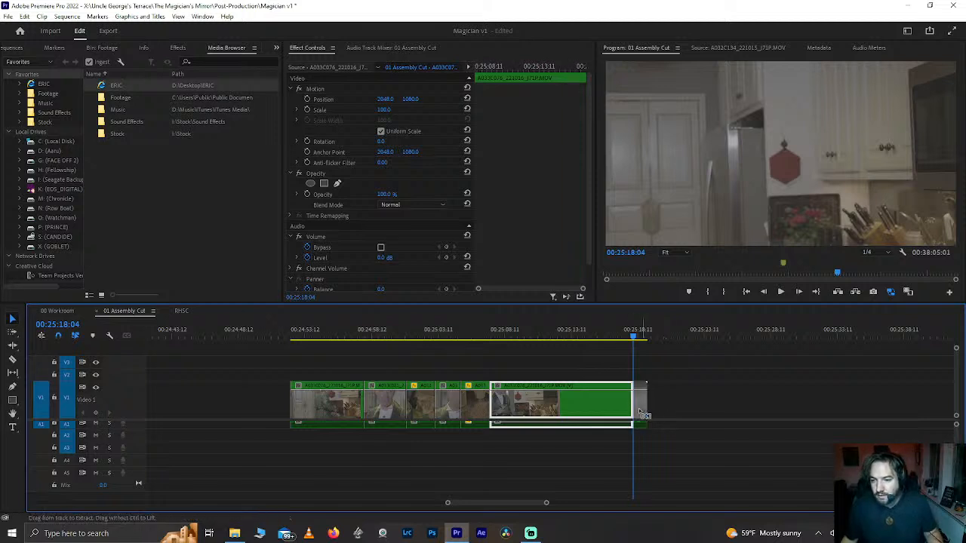
{"action": "left_click", "coordinate": [642, 412]}
{"action": "key", "text": "Delete"}
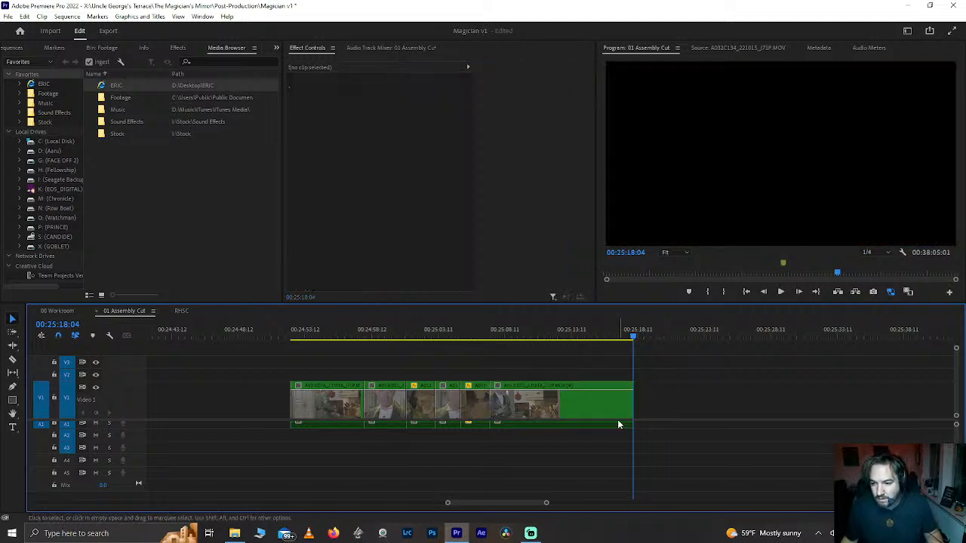
{"action": "left_click", "coordinate": [614, 426]}
{"action": "key", "text": "Delete"}
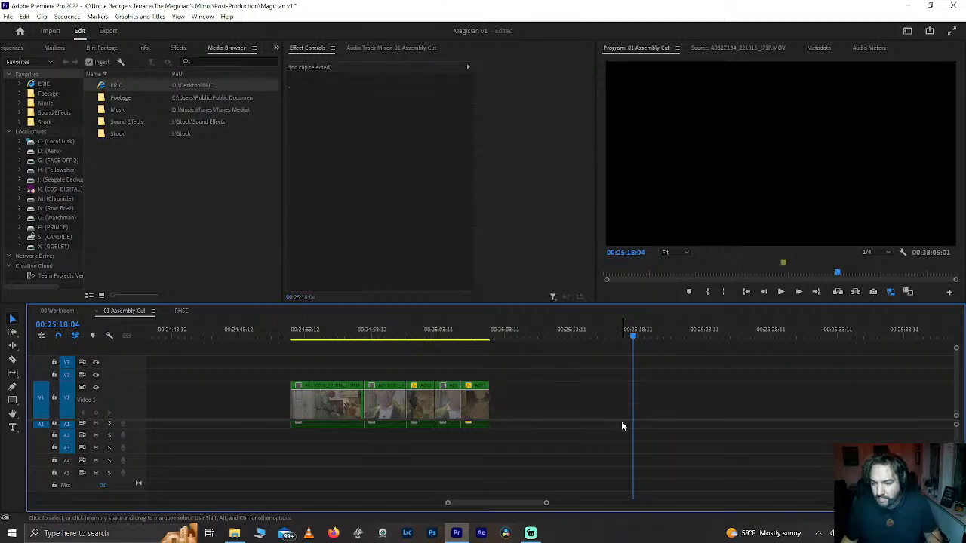
{"action": "key", "text": "ctrl+z"}
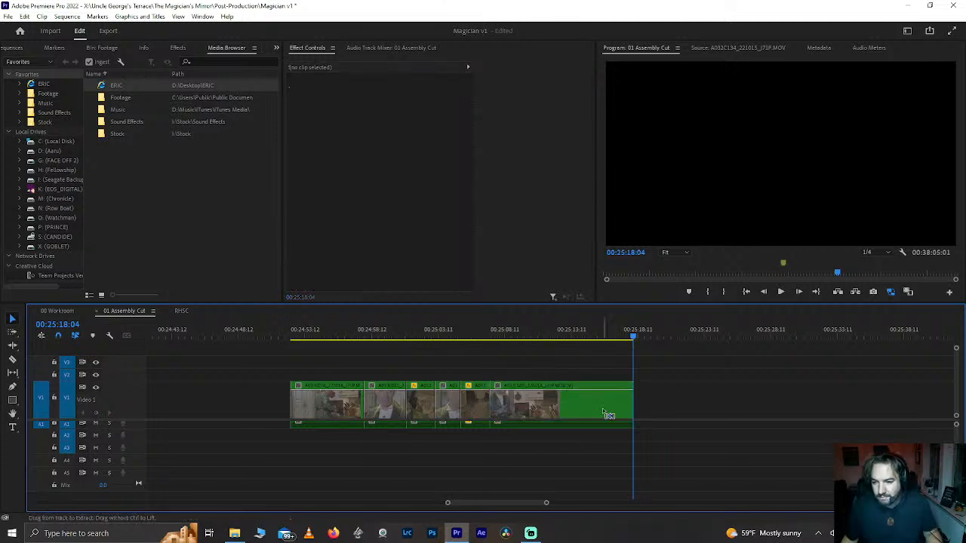
Step: Trim only the last kitchen take's audio end to about 00:25:17 and delete the audio under the martini close-up at 00:25:01:05
{"action": "left_click", "coordinate": [607, 413]}
{"action": "left_click_drag", "start_coordinate": [622, 425], "coordinate": [613, 427]}
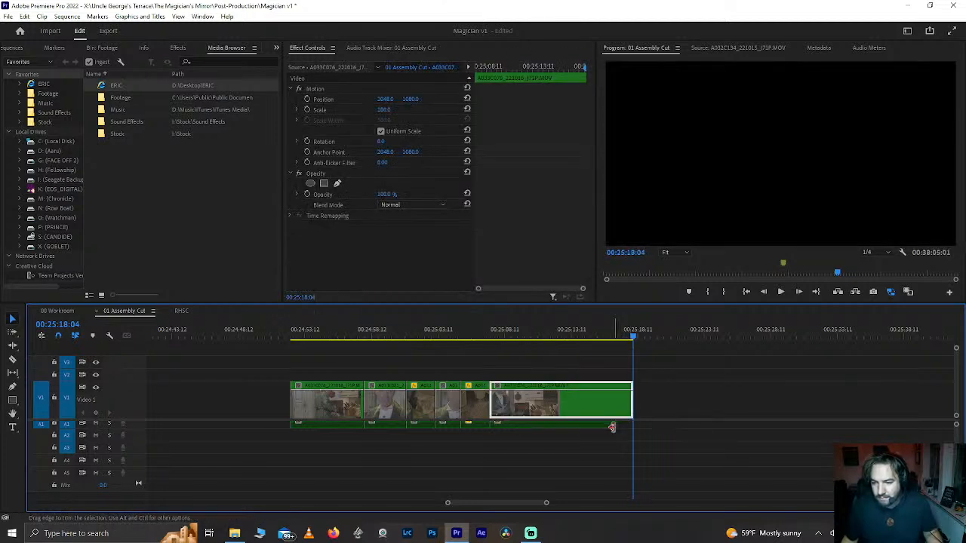
{"action": "left_click", "coordinate": [304, 336]}
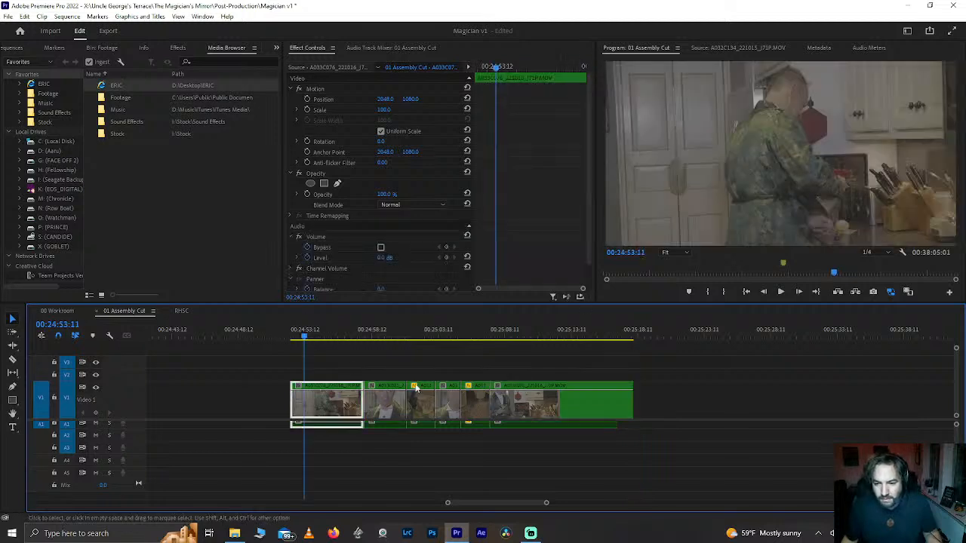
{"action": "left_click", "coordinate": [408, 334]}
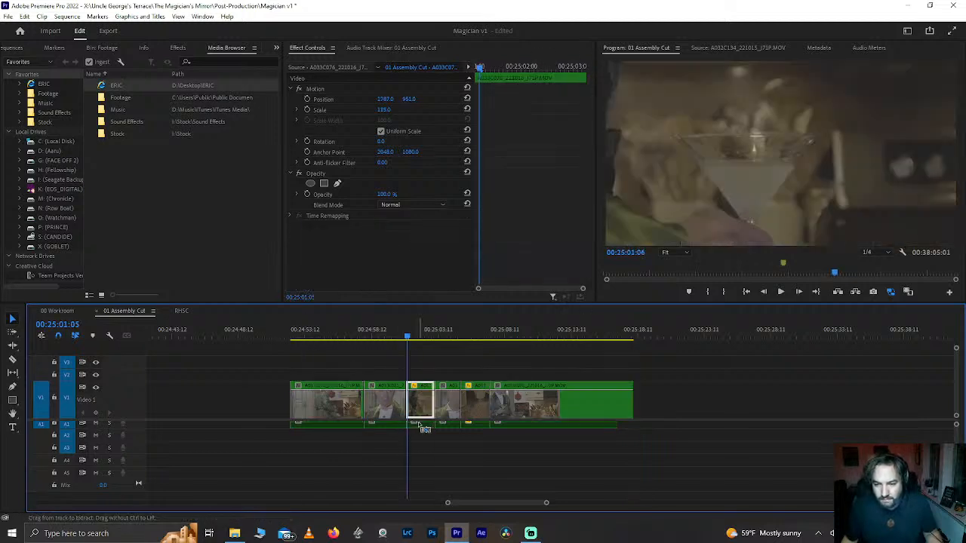
{"action": "left_click", "coordinate": [419, 427], "text": "alt"}
{"action": "key", "text": "Delete"}
Step: Play the scene from 00:24:52:10 through the end of the last kitchen take in a maximized program view
{"action": "left_click", "coordinate": [321, 335]}
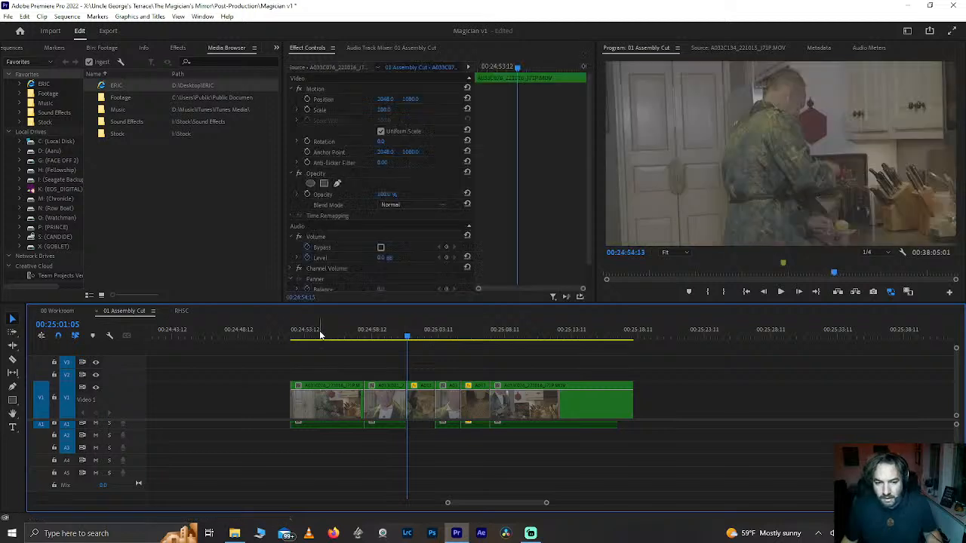
{"action": "key", "text": "Up"}
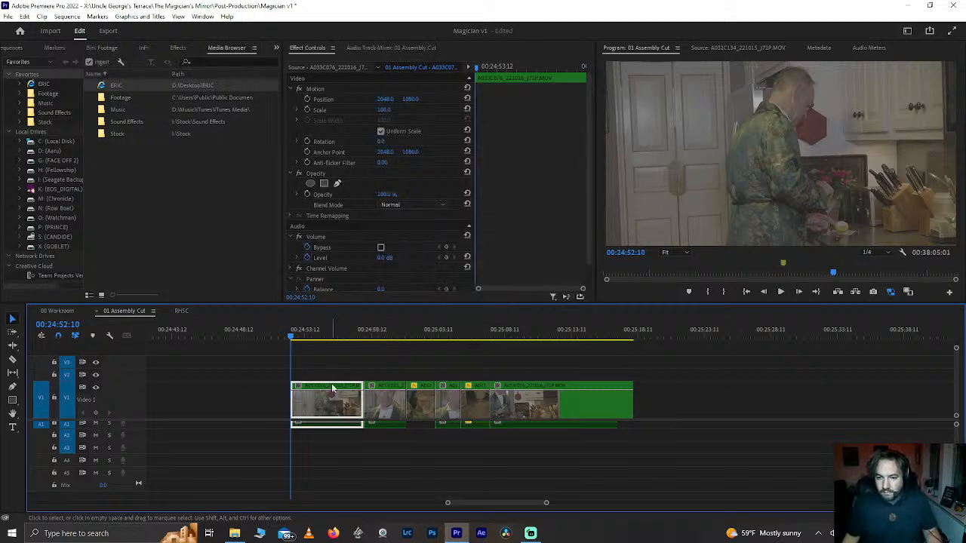
{"action": "key", "text": "space"}
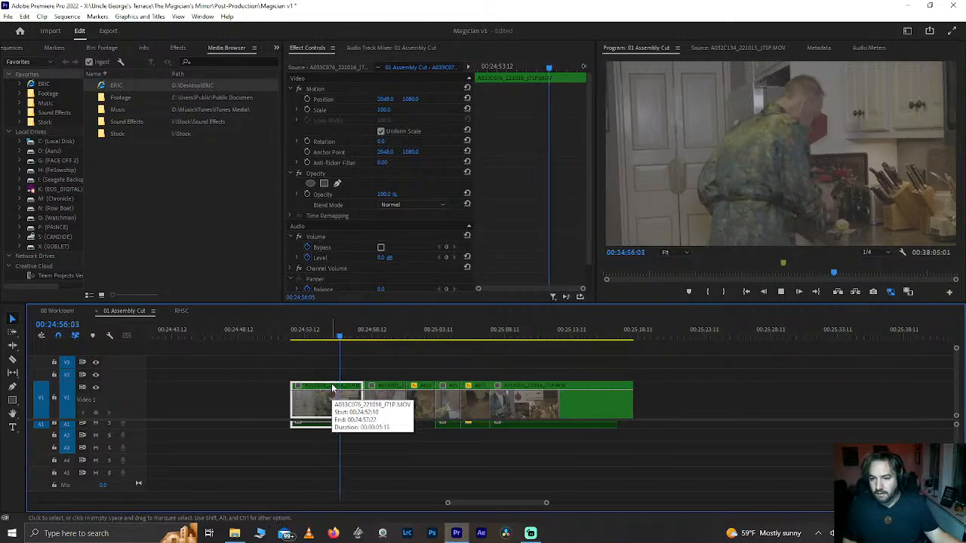
{"action": "key", "text": "space"}
{"action": "key", "text": "Up"}
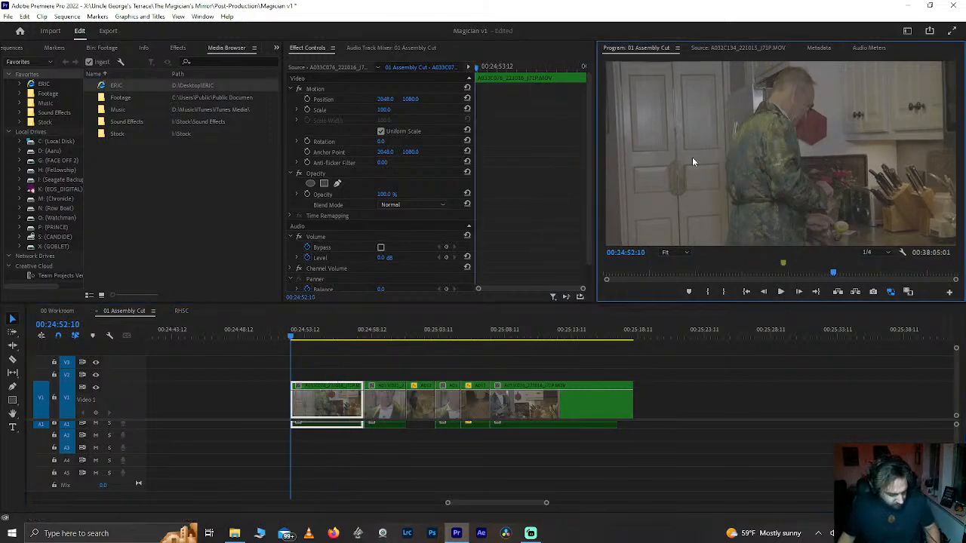
{"action": "key", "text": "grave"}
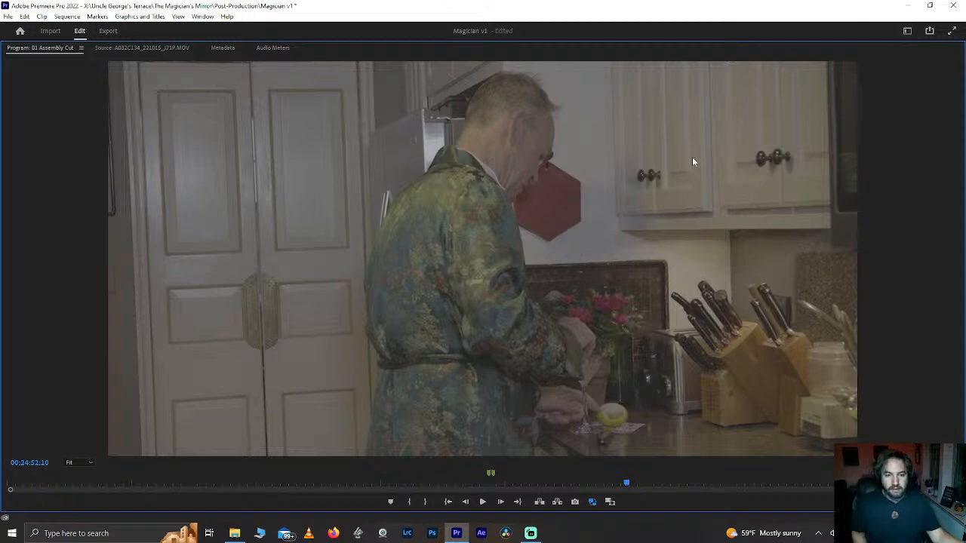
{"action": "key", "text": "space"}
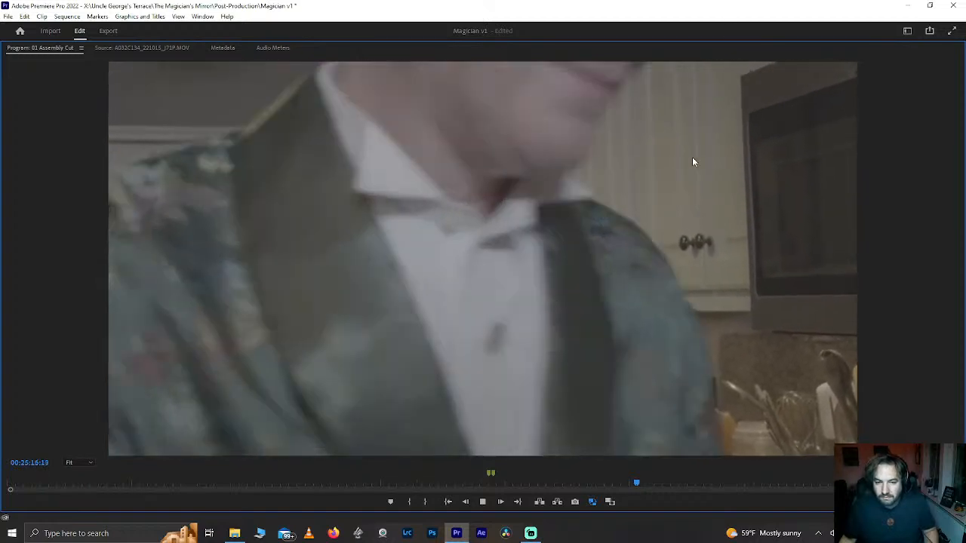
{"action": "key", "text": "grave"}
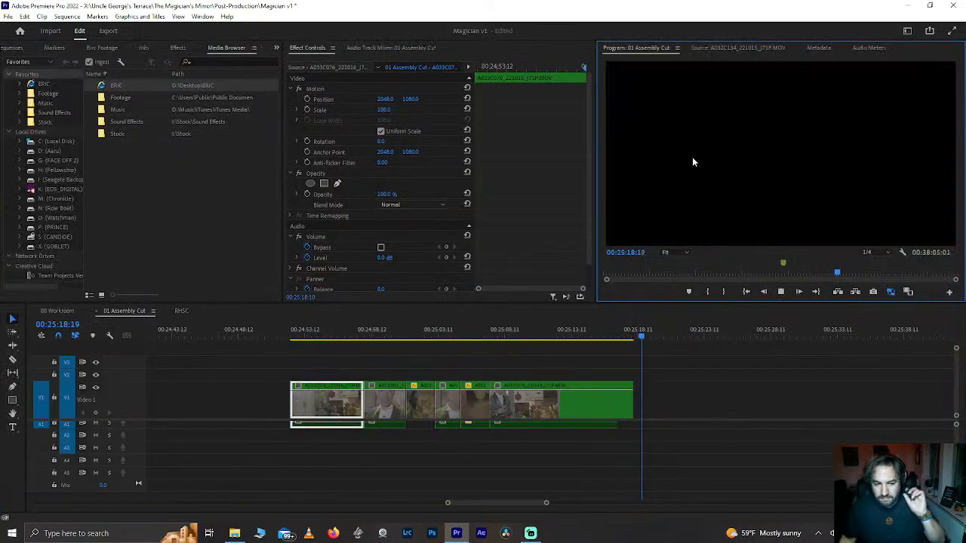
Step: Save the project and play the cut from the reaction shot into the countertop martini shot
{"action": "left_click", "coordinate": [473, 332]}
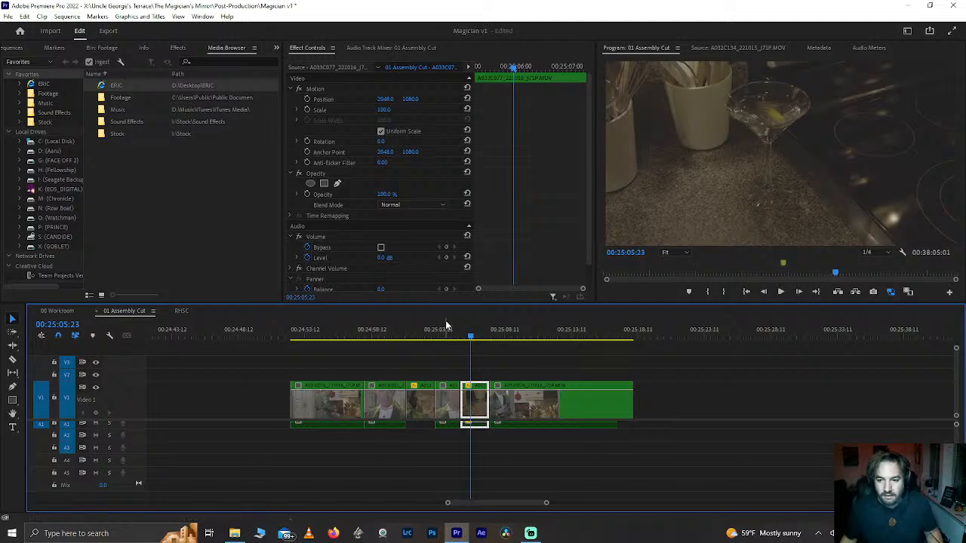
{"action": "left_click", "coordinate": [446, 326]}
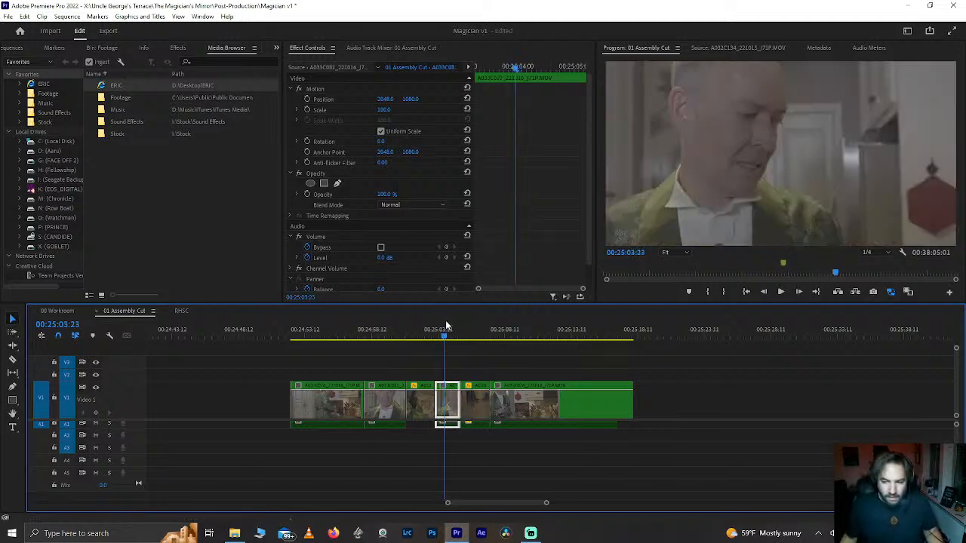
{"action": "key", "text": "ctrl+s"}
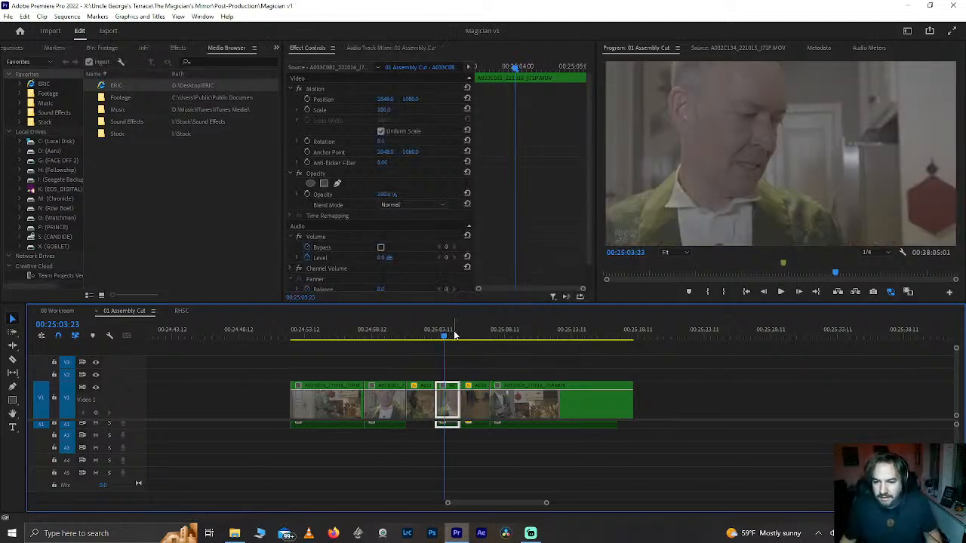
{"action": "scroll", "coordinate": [454, 335], "scroll_direction": "up", "scroll_amount": 5}
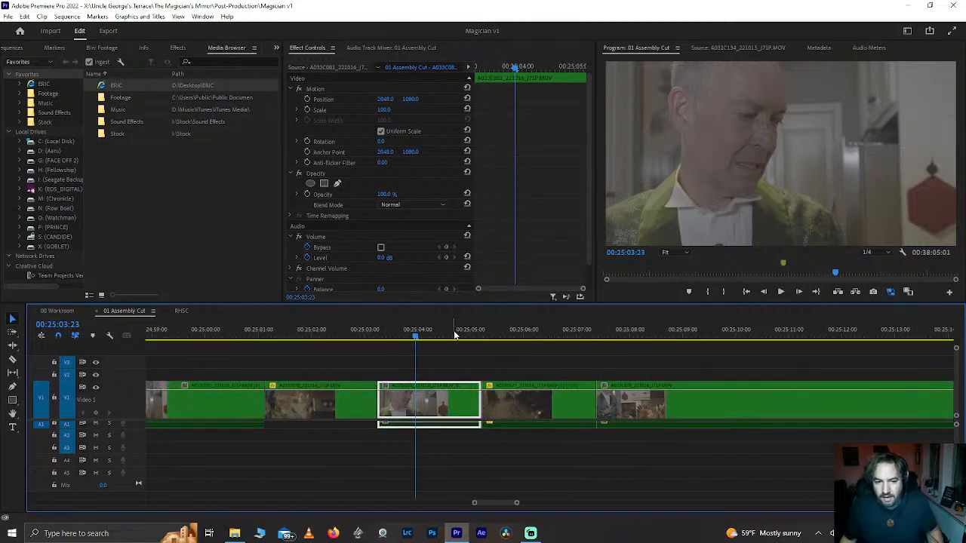
{"action": "key", "text": "space"}
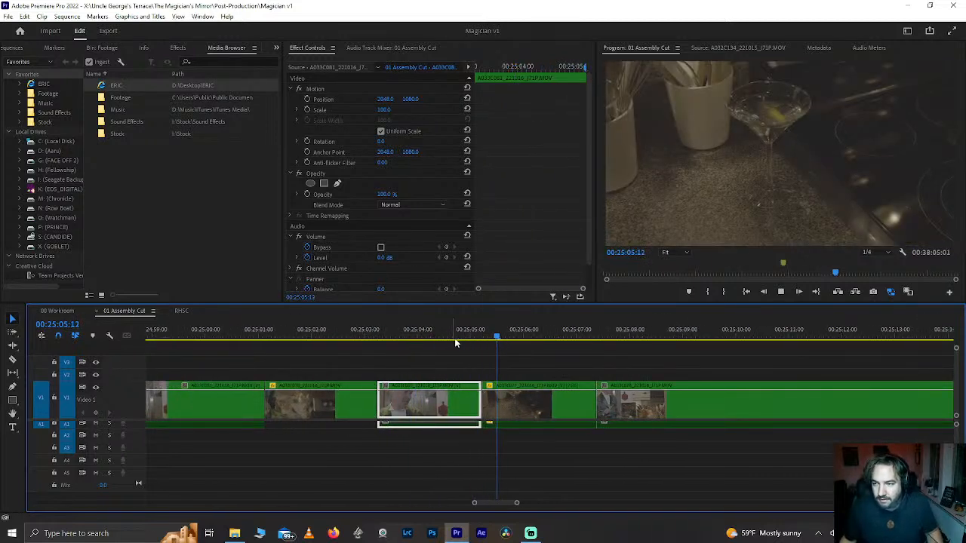
{"action": "key", "text": "space"}
{"action": "left_click_drag", "start_coordinate": [396, 336], "coordinate": [434, 341]}
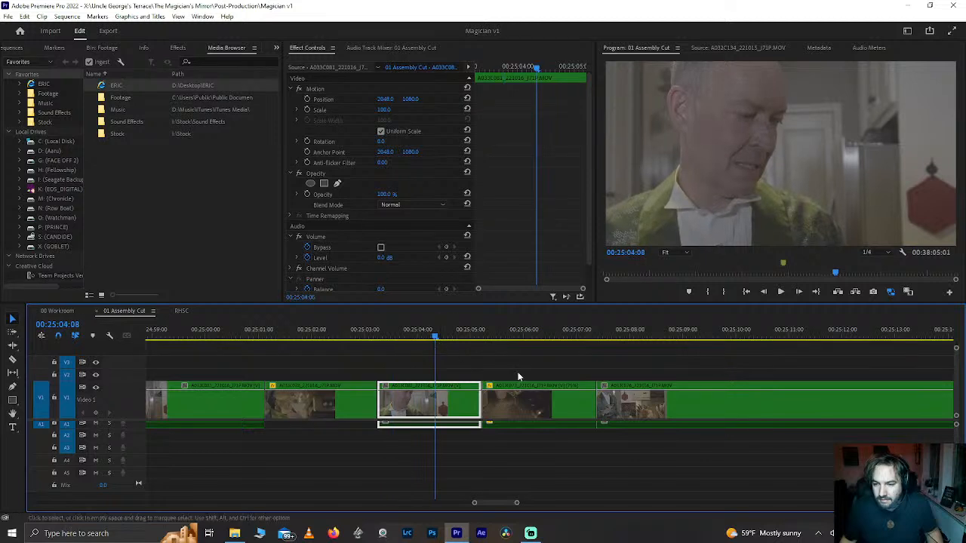
Step: Try shifting the countertop martini shot and kitchen take later and extending the reaction shot's end to about 00:25:07
{"action": "left_click_drag", "start_coordinate": [519, 395], "coordinate": [635, 397]}
{"action": "left_click_drag", "start_coordinate": [481, 400], "coordinate": [574, 400]}
{"action": "key", "text": "space"}
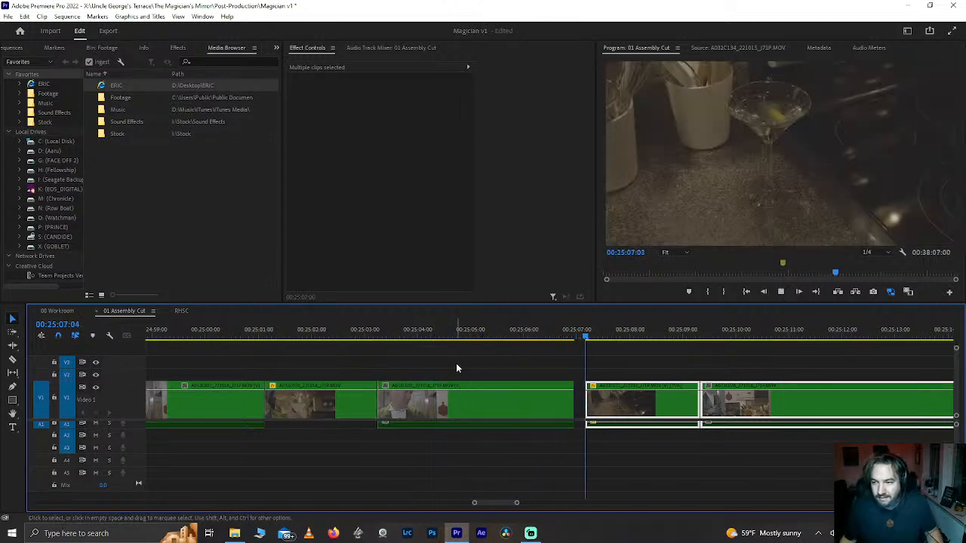
{"action": "key", "text": "space"}
{"action": "key", "text": "ctrl+z"}
{"action": "left_click", "coordinate": [513, 400]}
{"action": "key", "text": "Delete"}
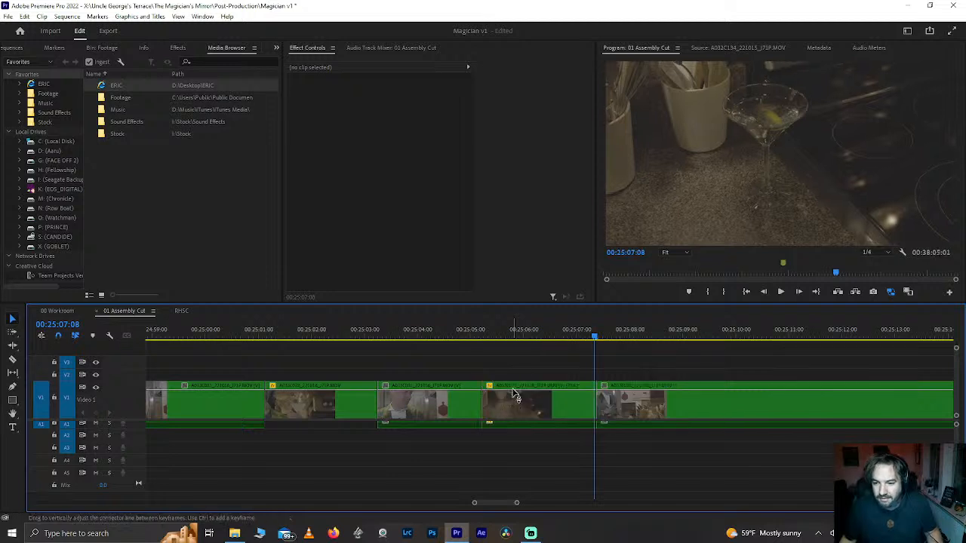
Step: Cut the last kitchen take at 00:25:08:01, delete the video and audio before the cut, and close the gap
{"action": "left_click_drag", "start_coordinate": [593, 332], "coordinate": [647, 338]}
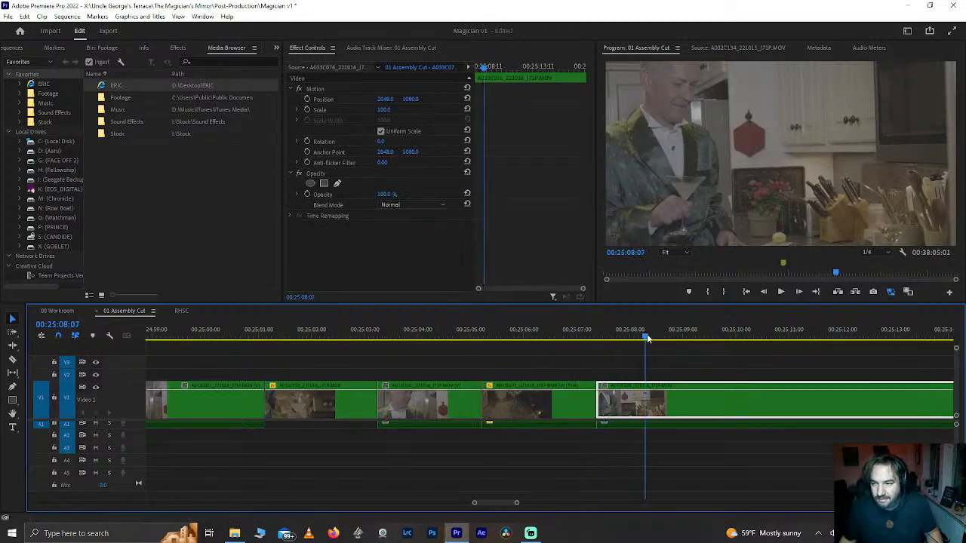
{"action": "key", "text": "ctrl+k"}
{"action": "left_click", "coordinate": [616, 406]}
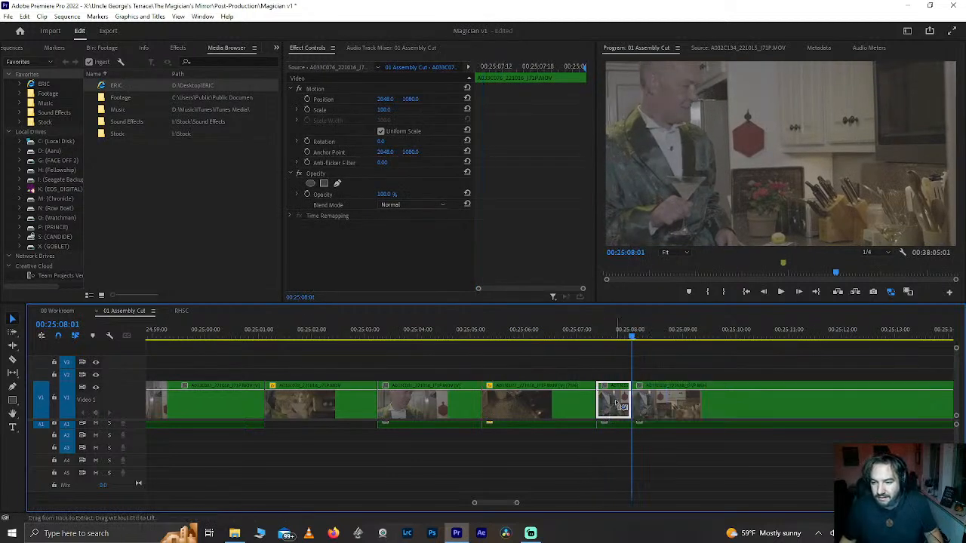
{"action": "key", "text": "Delete"}
{"action": "left_click", "coordinate": [615, 427]}
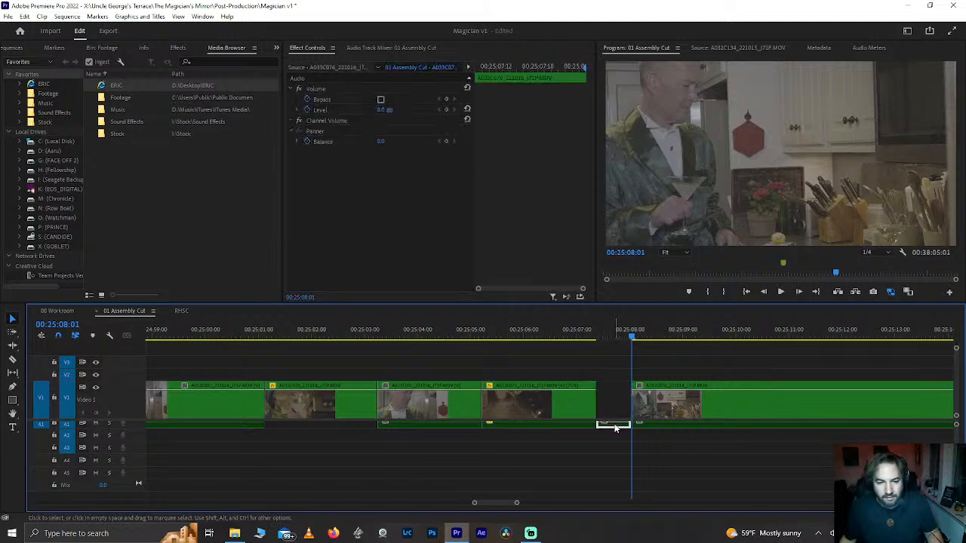
{"action": "key", "text": "Delete"}
{"action": "key", "text": "Delete"}
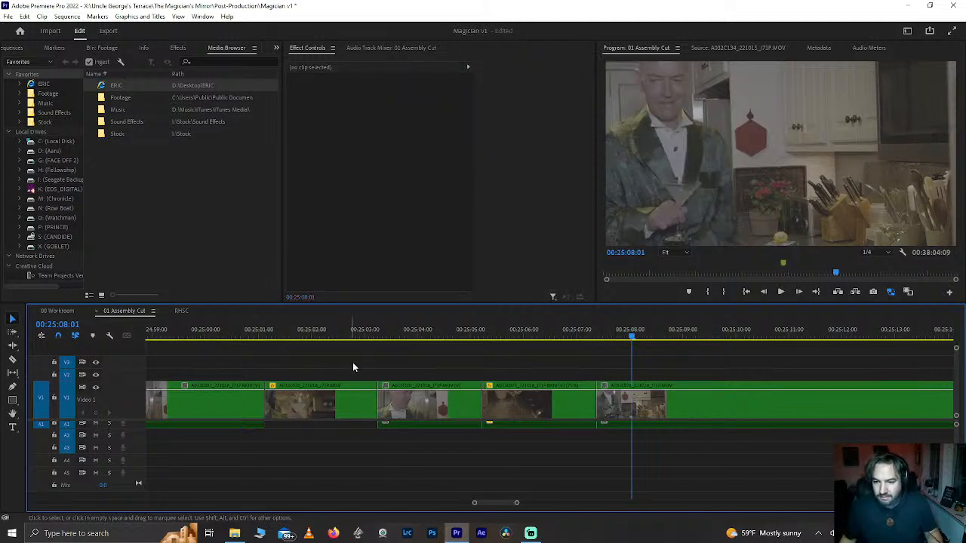
Step: Extend the reaction shot's start about 2.4 seconds earlier in its take, moving the following clips later, and play it from the martini close-up
{"action": "left_click", "coordinate": [333, 335]}
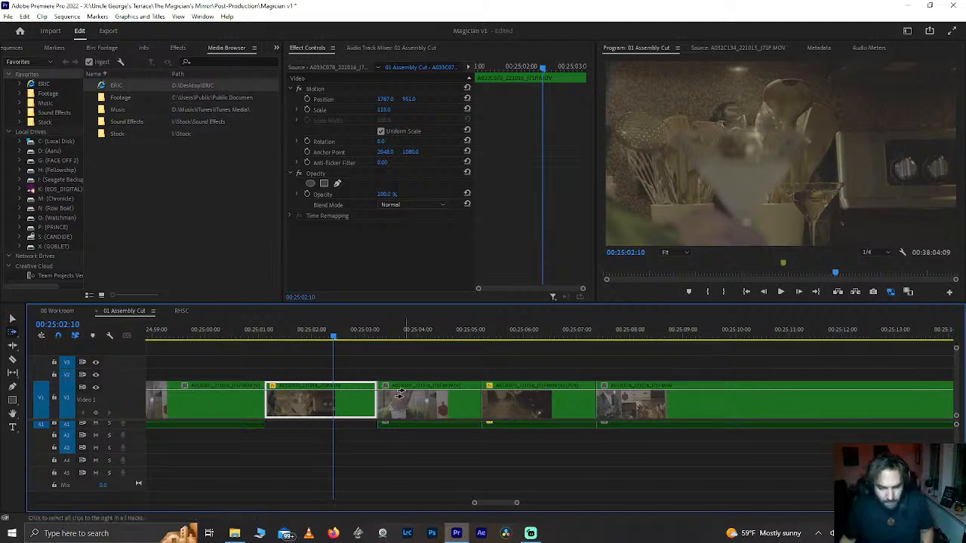
{"action": "left_click_drag", "start_coordinate": [406, 393], "coordinate": [356, 412]}
{"action": "left_click", "coordinate": [491, 407]}
{"action": "key", "text": "space"}
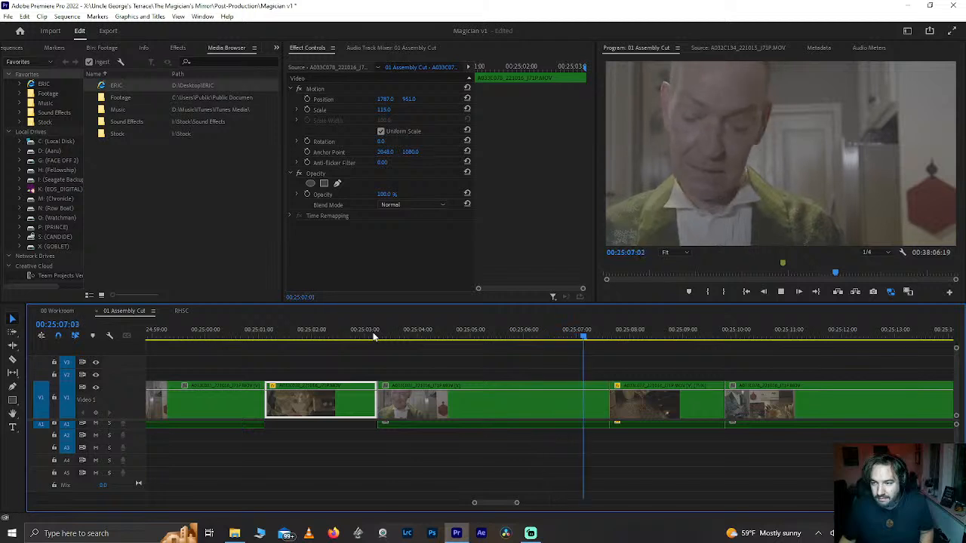
{"action": "key", "text": "space"}
Step: Reveal about 3.3 more seconds at the reaction shot's start, close the gap before it, and play the lengthened shot
{"action": "key", "text": "a"}
{"action": "left_click_drag", "start_coordinate": [428, 397], "coordinate": [483, 398]}
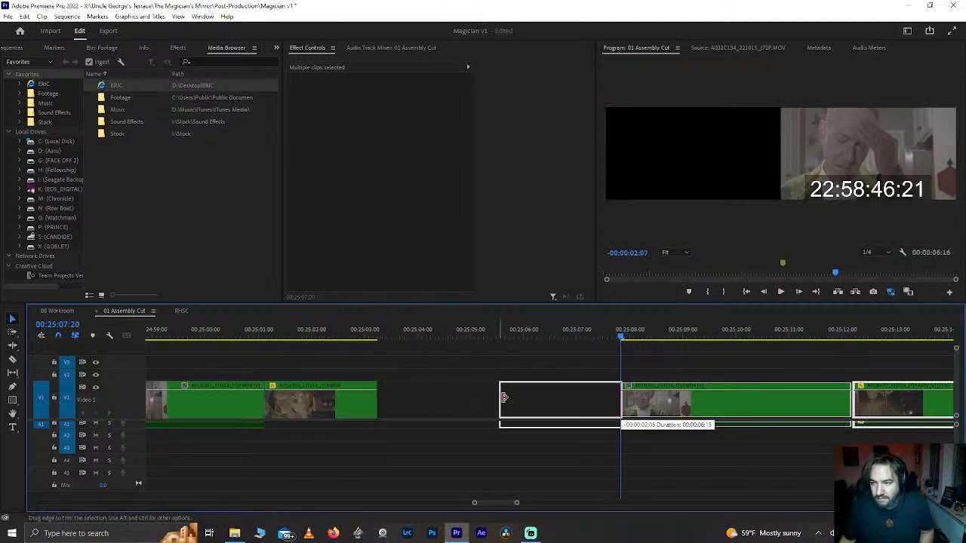
{"action": "left_click_drag", "start_coordinate": [547, 393], "coordinate": [444, 404]}
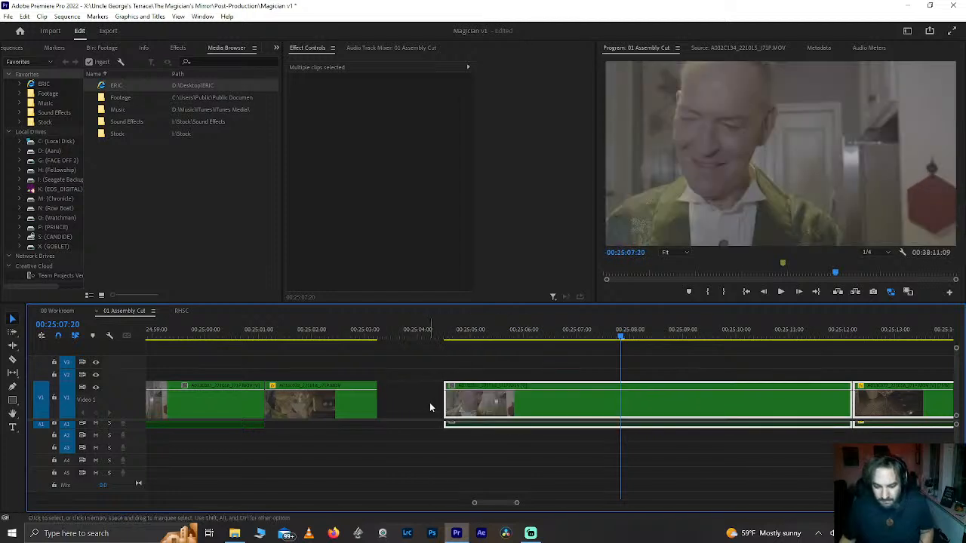
{"action": "left_click", "coordinate": [412, 395]}
{"action": "key", "text": "Delete"}
{"action": "left_click", "coordinate": [356, 336]}
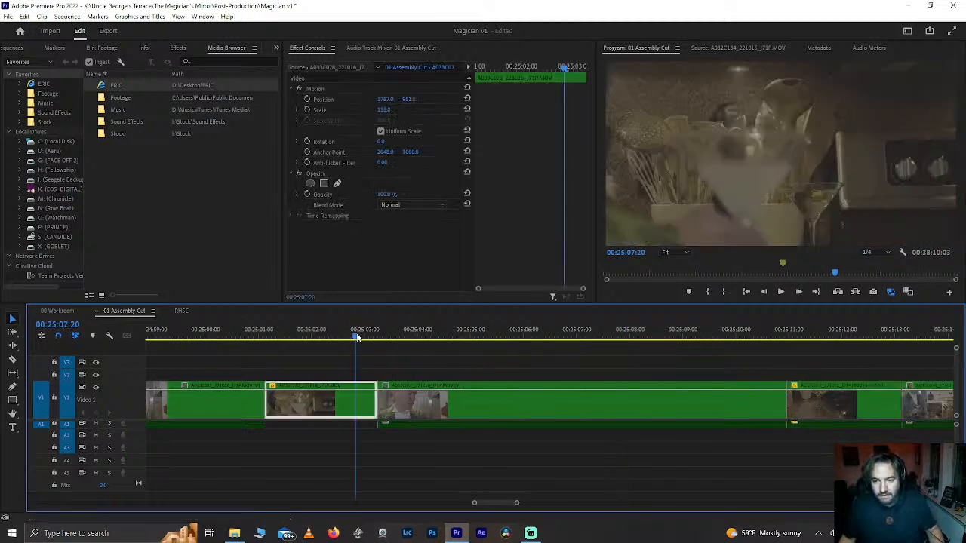
{"action": "key", "text": "space"}
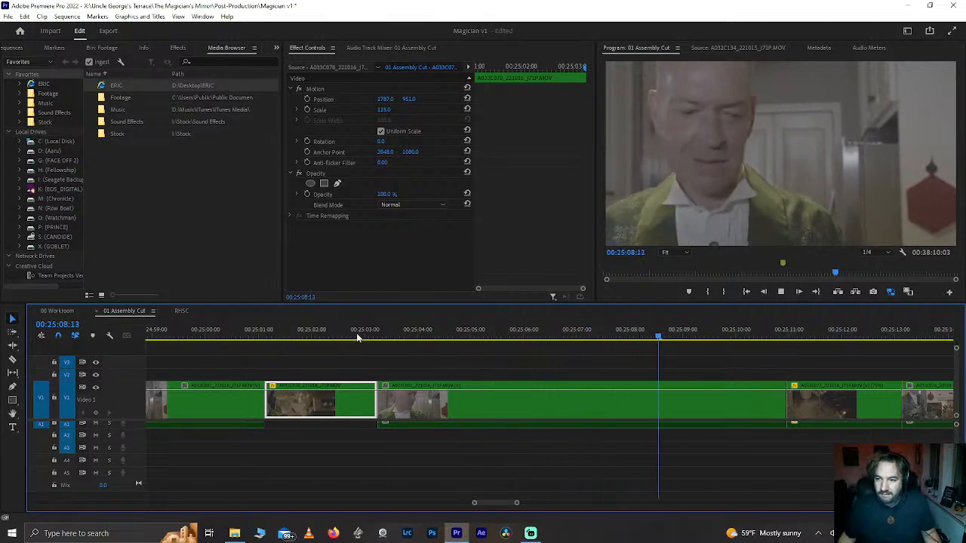
{"action": "key", "text": "space"}
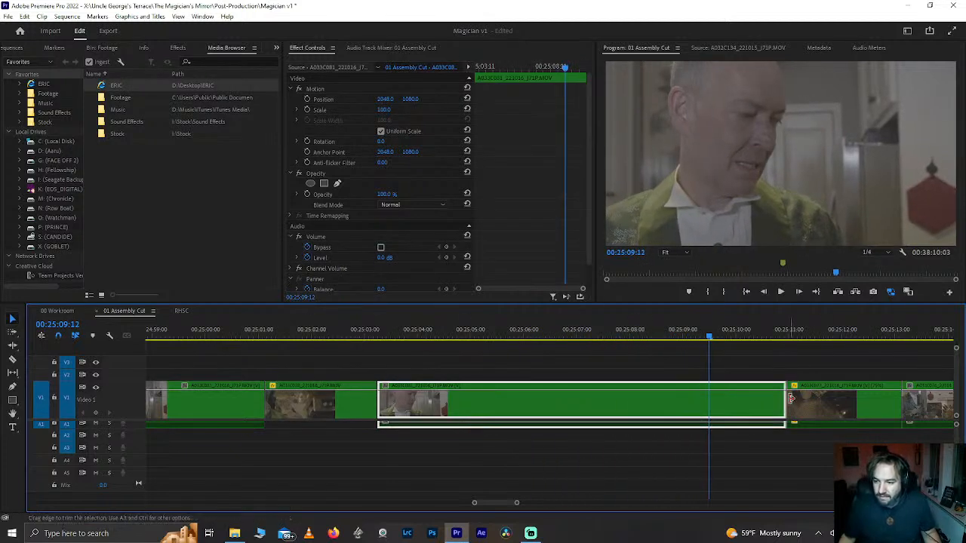
Step: Trim about 1.3 seconds off the end of the reaction shot, check the new ending, and close the gap after it
{"action": "left_click_drag", "start_coordinate": [768, 410], "coordinate": [711, 411]}
{"action": "key", "text": "space"}
{"action": "key", "text": "space"}
{"action": "left_click", "coordinate": [759, 412]}
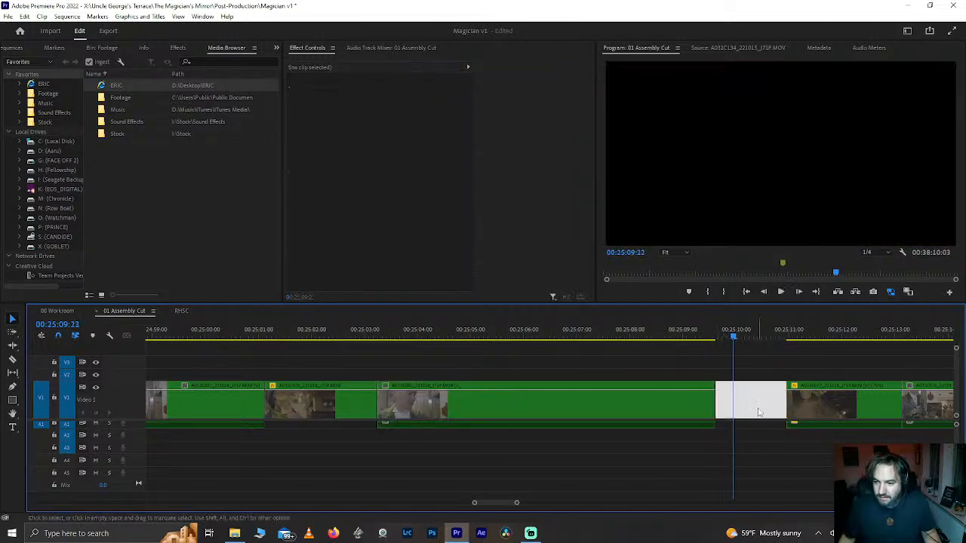
{"action": "key", "text": "Delete"}
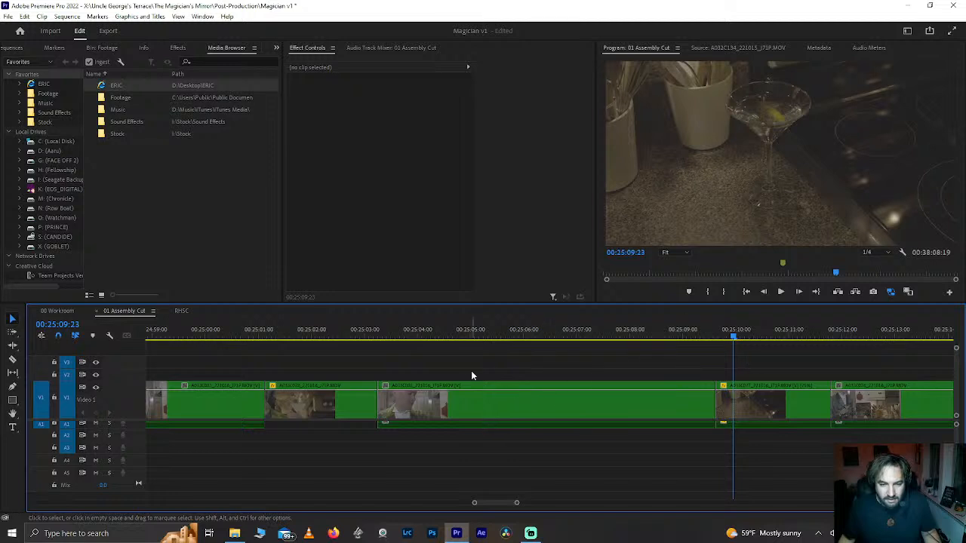
Step: Save the project and play the cut from the martini close-up into the reaction shot
{"action": "left_click", "coordinate": [345, 337]}
{"action": "key", "text": "ctrl+s"}
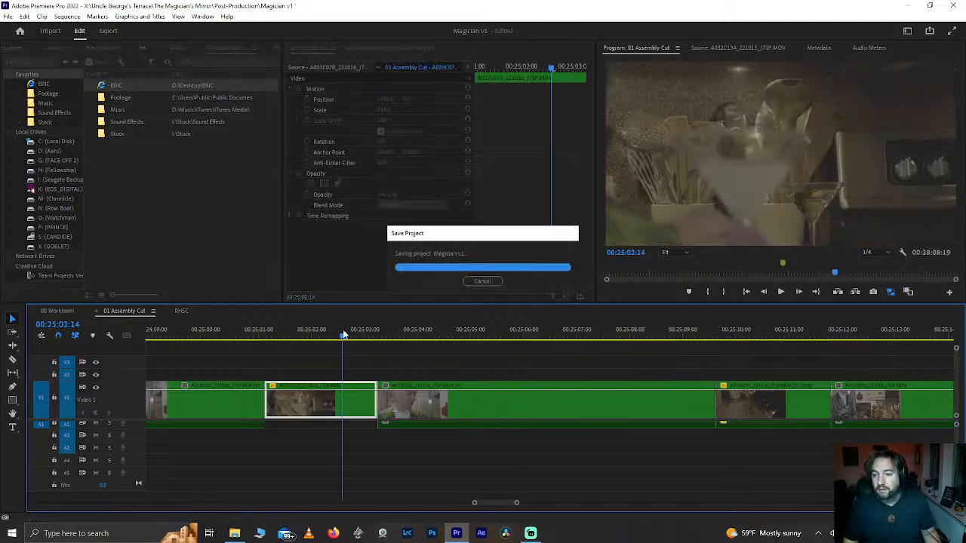
{"action": "key", "text": "space"}
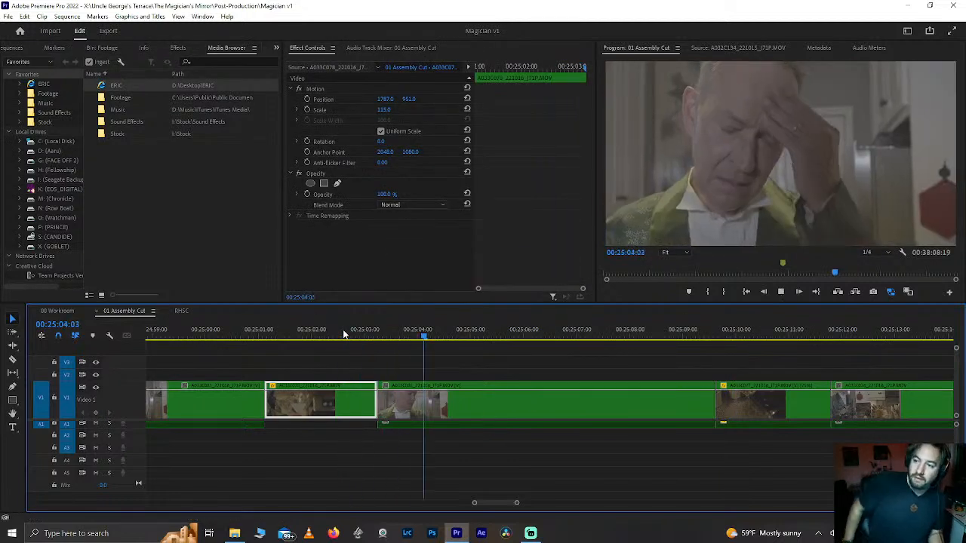
{"action": "key", "text": "space"}
Step: Cut the reaction shot at 00:25:03:09, delete the short piece before the cut, and close the gap
{"action": "left_click_drag", "start_coordinate": [343, 334], "coordinate": [386, 356]}
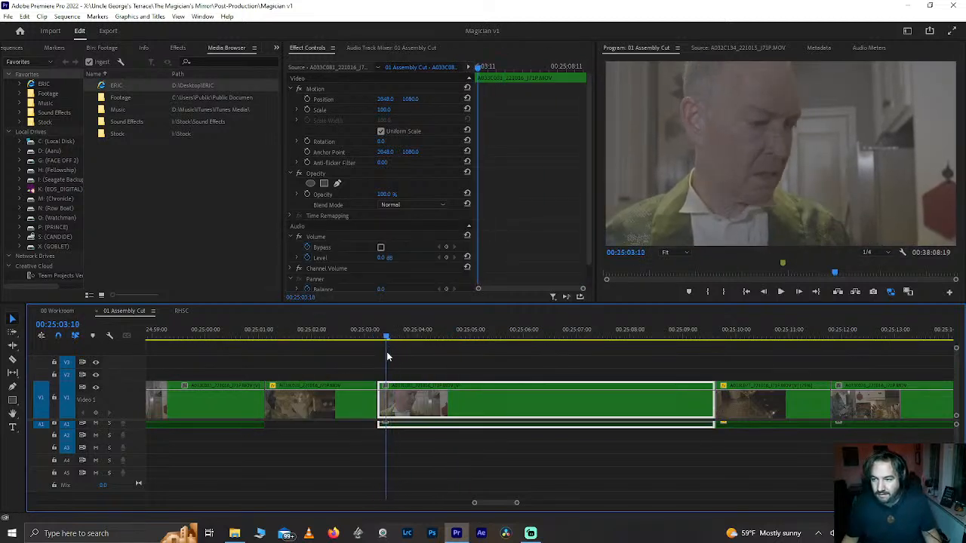
{"action": "key", "text": "ctrl+k"}
{"action": "key", "text": "Delete"}
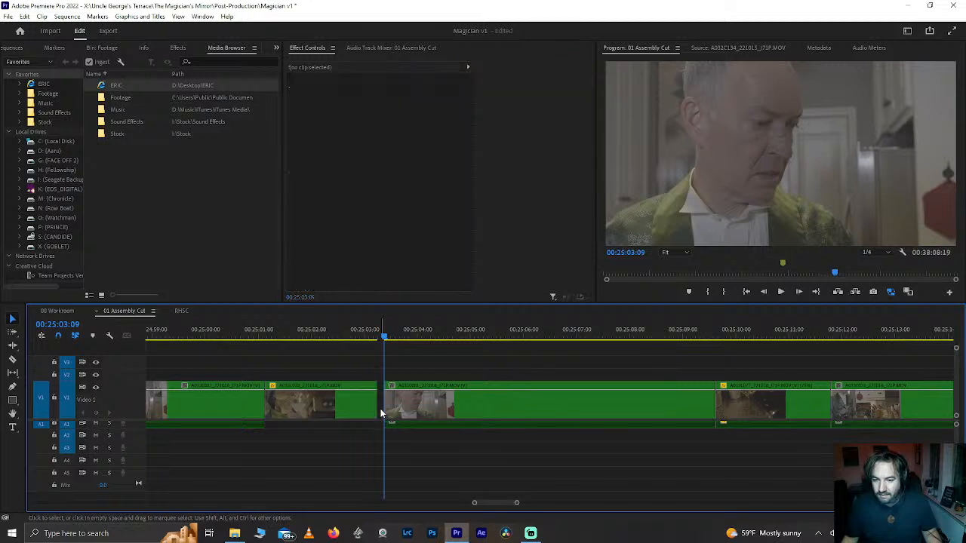
{"action": "key", "text": "Delete"}
Step: Play from the martini close-up through to the end of the last kitchen take and save the project
{"action": "left_click", "coordinate": [349, 338]}
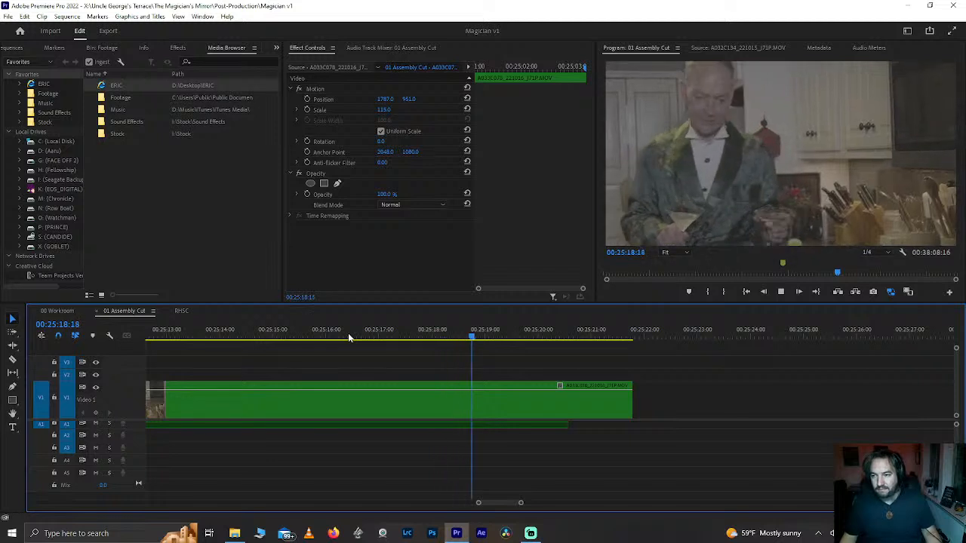
{"action": "key", "text": "space"}
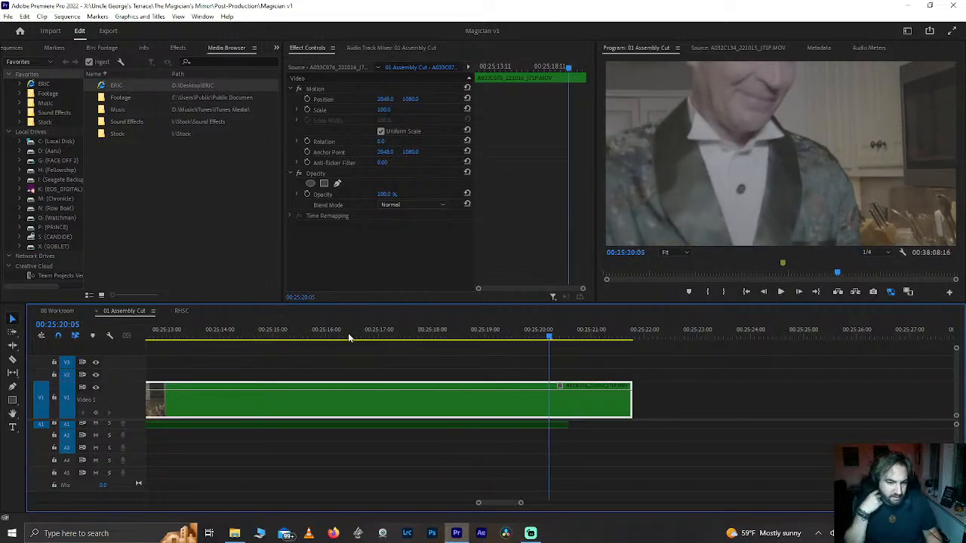
{"action": "key", "text": "space"}
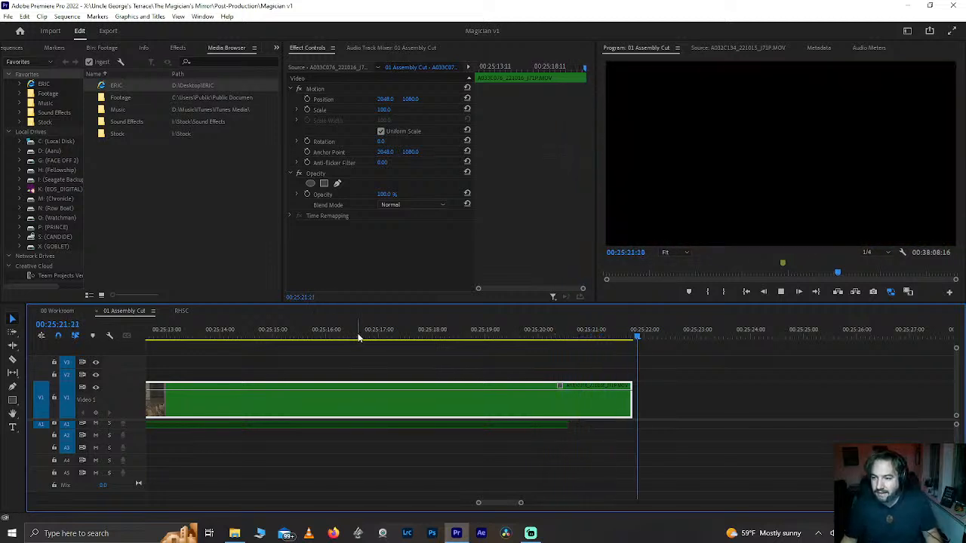
{"action": "key", "text": "ctrl+s"}
Step: Review the whole kitchen scene from its first take at about 00:24:53 through its final take
{"action": "scroll", "coordinate": [368, 381], "scroll_direction": "down", "scroll_amount": 2}
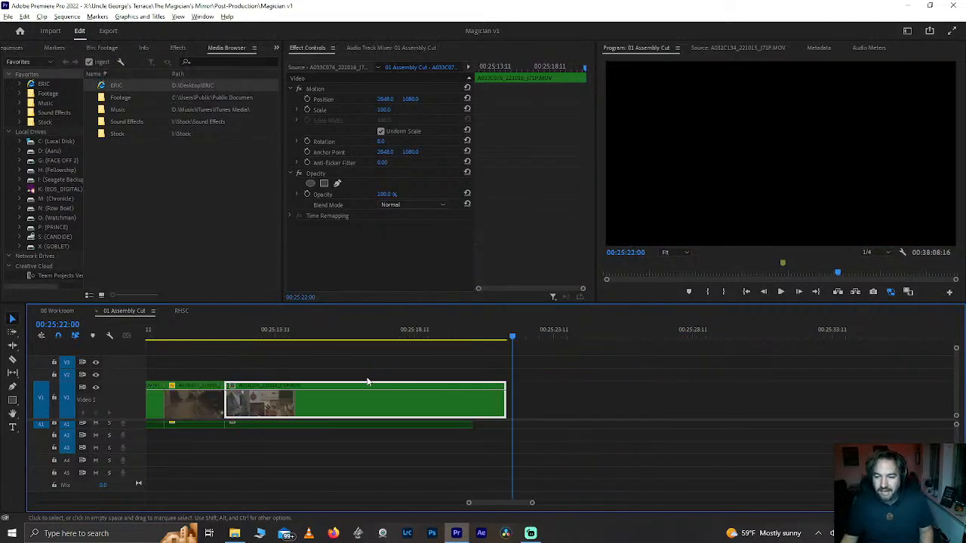
{"action": "scroll", "coordinate": [368, 381], "scroll_direction": "up", "scroll_amount": 5}
{"action": "scroll", "coordinate": [367, 382], "scroll_direction": "down", "scroll_amount": 3}
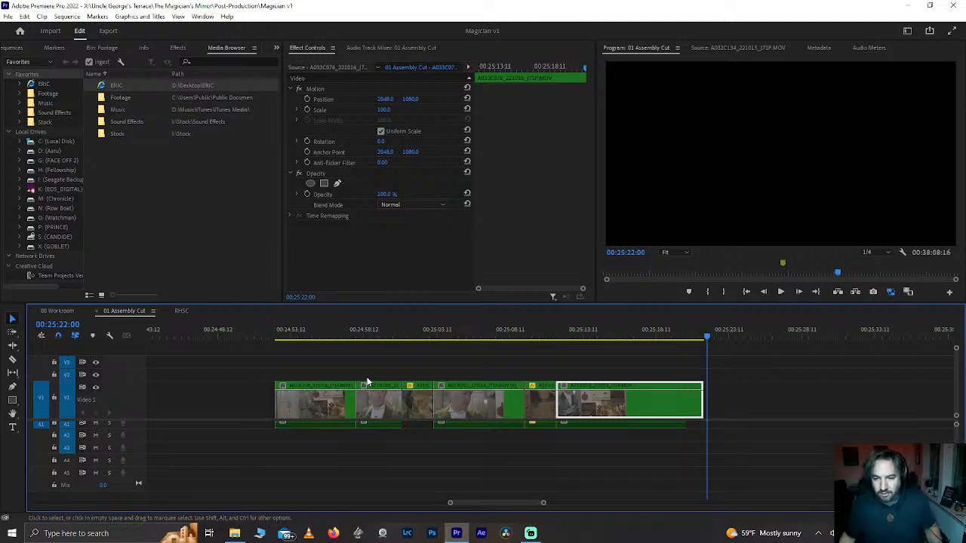
{"action": "left_click", "coordinate": [289, 330]}
{"action": "key", "text": "Up"}
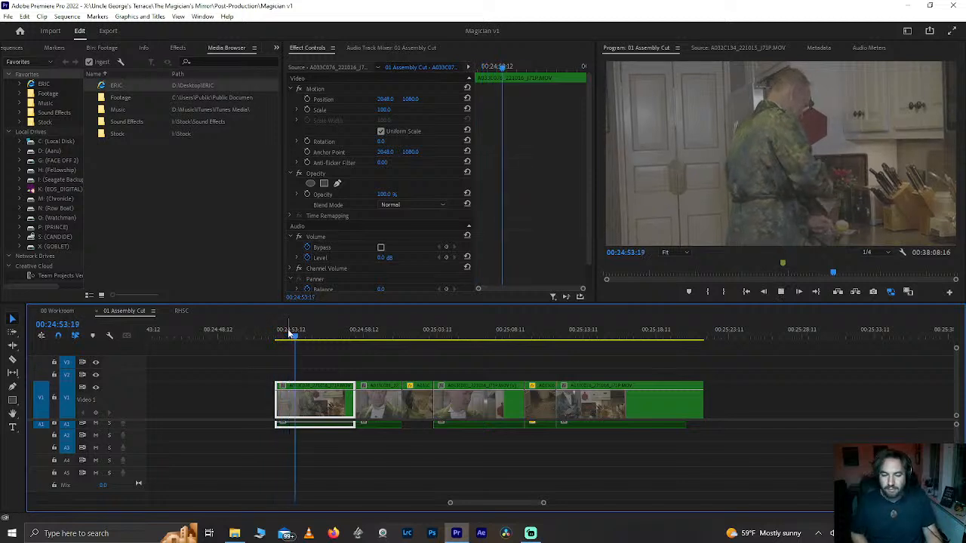
{"action": "key", "text": "ctrl+s"}
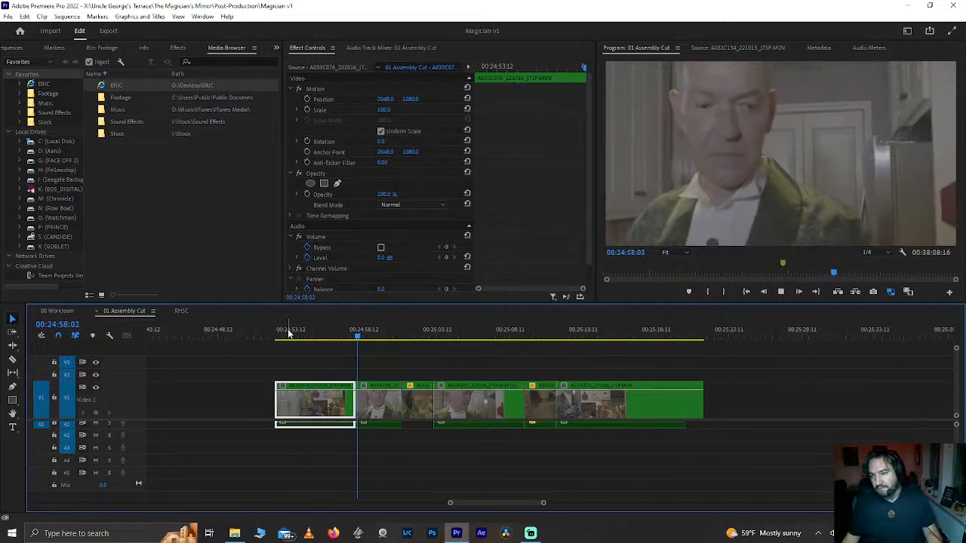
{"action": "key", "text": "space"}
{"action": "left_click", "coordinate": [339, 336]}
{"action": "key", "text": "space"}
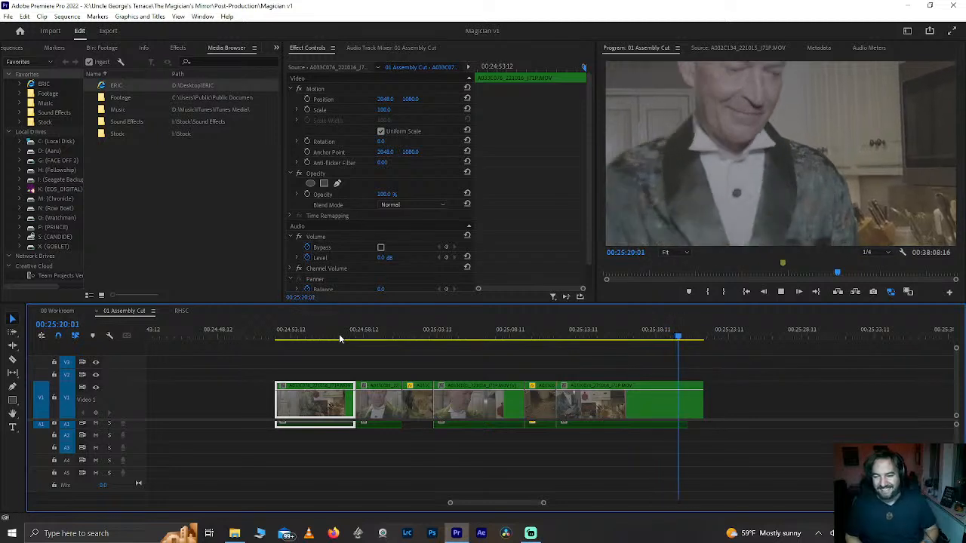
{"action": "key", "text": "space"}
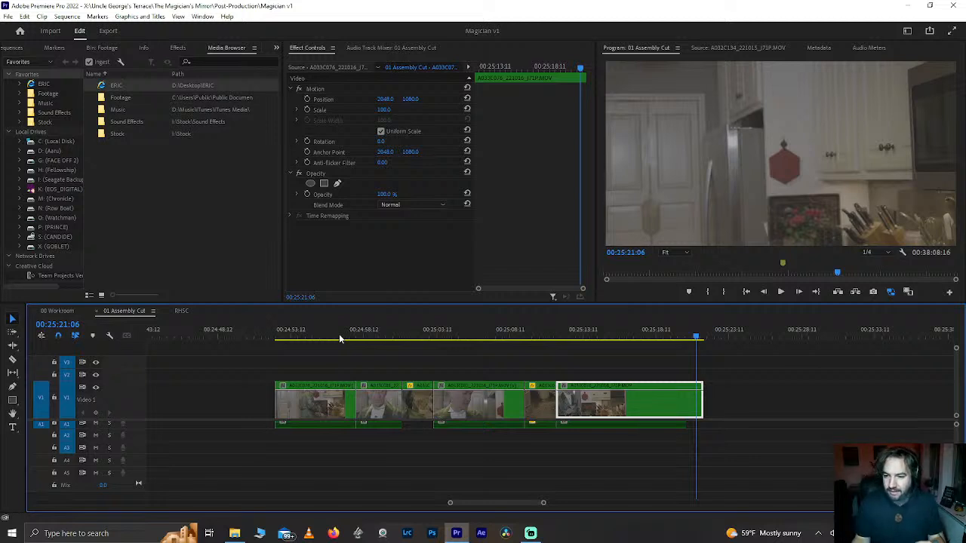
Step: Cut the two spare martini close-up clips and their audio near 00:29:34 out of the assembly sequence for pasting elsewhere
{"action": "left_click_drag", "start_coordinate": [331, 361], "coordinate": [733, 424]}
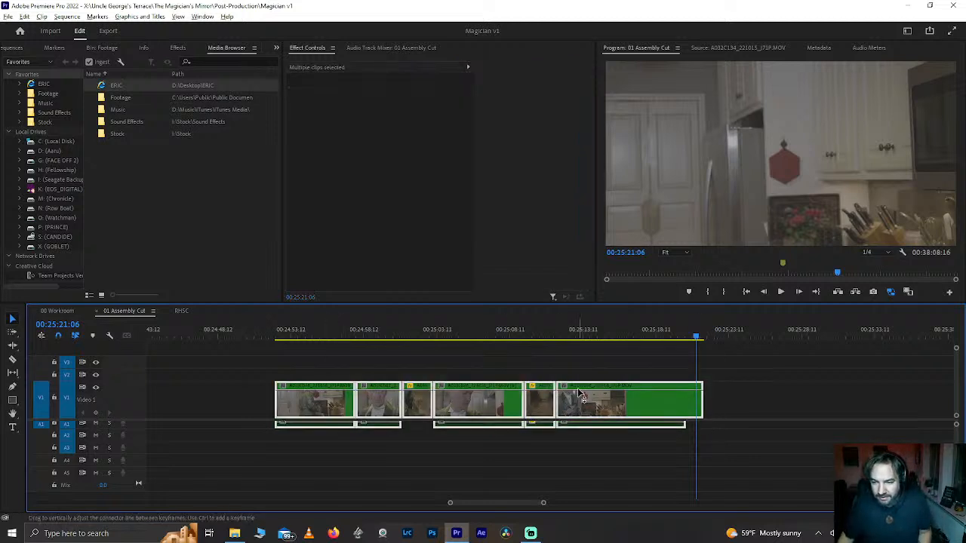
{"action": "scroll", "coordinate": [580, 393], "scroll_direction": "down", "scroll_amount": 6}
{"action": "left_click_drag", "start_coordinate": [690, 364], "coordinate": [770, 400]}
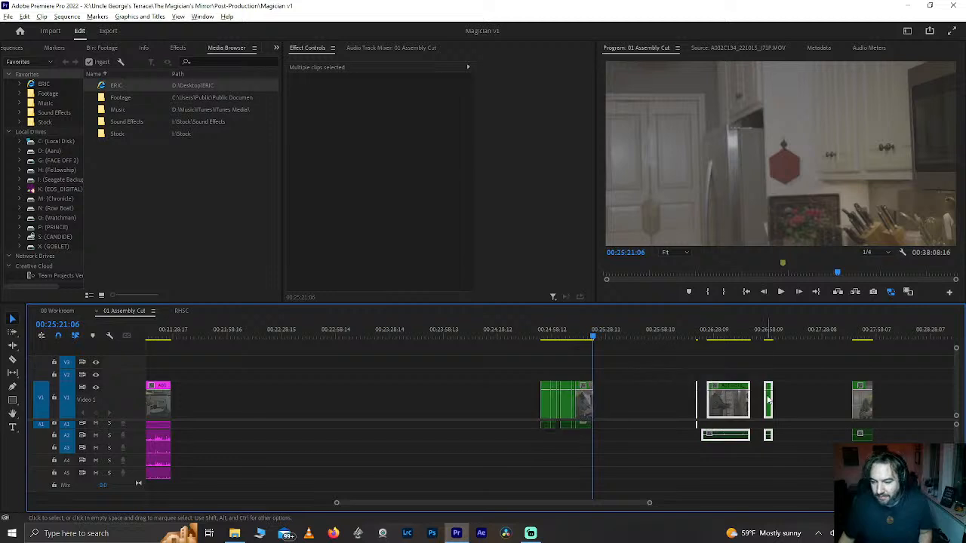
{"action": "scroll", "coordinate": [768, 399], "scroll_direction": "down", "scroll_amount": 2}
{"action": "scroll", "coordinate": [768, 399], "scroll_direction": "down", "scroll_amount": 5}
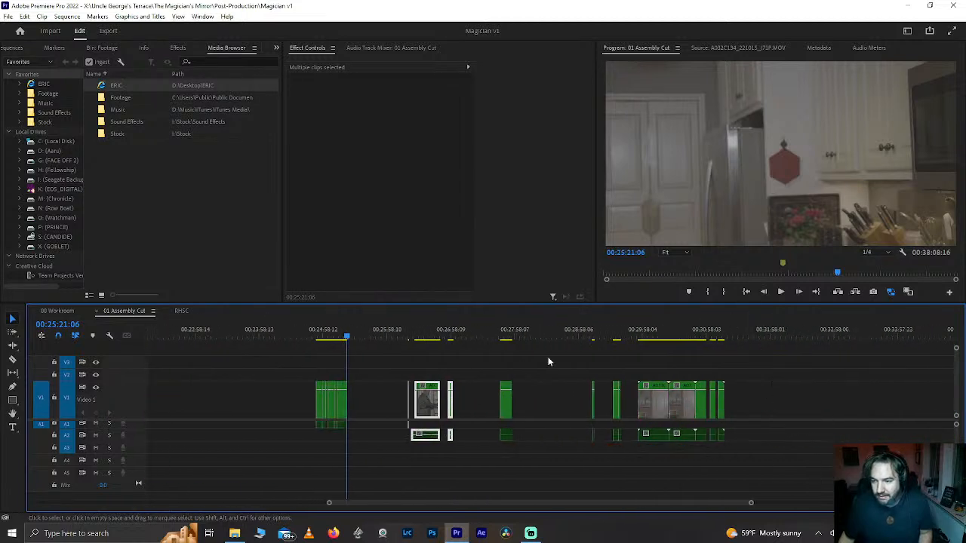
{"action": "left_click", "coordinate": [714, 337]}
{"action": "scroll", "coordinate": [702, 343], "scroll_direction": "up", "scroll_amount": 6}
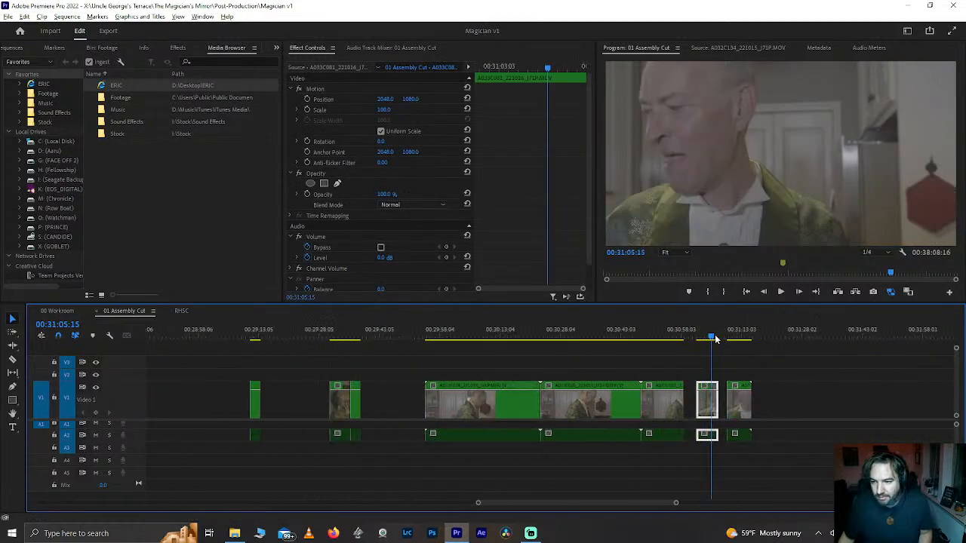
{"action": "scroll", "coordinate": [565, 363], "scroll_direction": "down", "scroll_amount": 3}
{"action": "scroll", "coordinate": [565, 364], "scroll_direction": "up", "scroll_amount": 5}
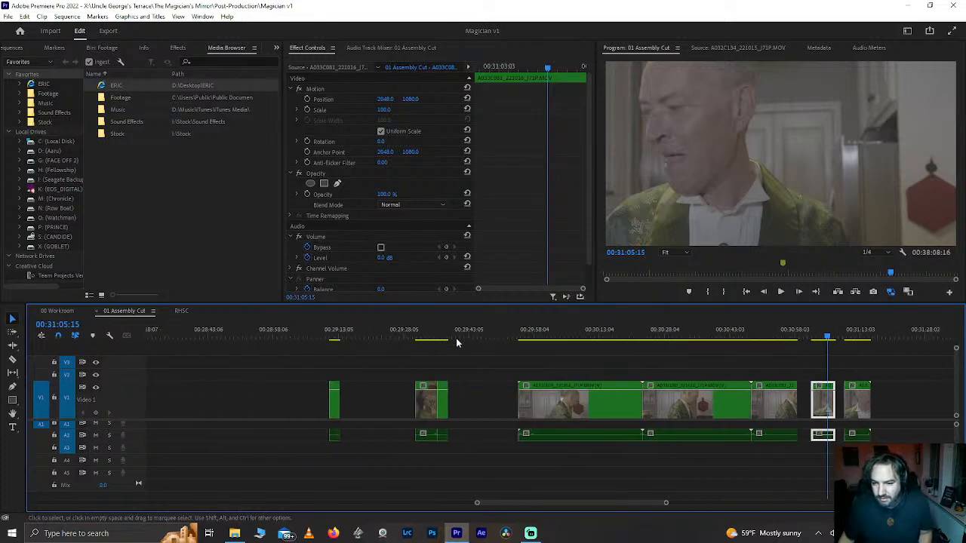
{"action": "left_click", "coordinate": [438, 337]}
{"action": "left_click_drag", "start_coordinate": [438, 337], "coordinate": [458, 461]}
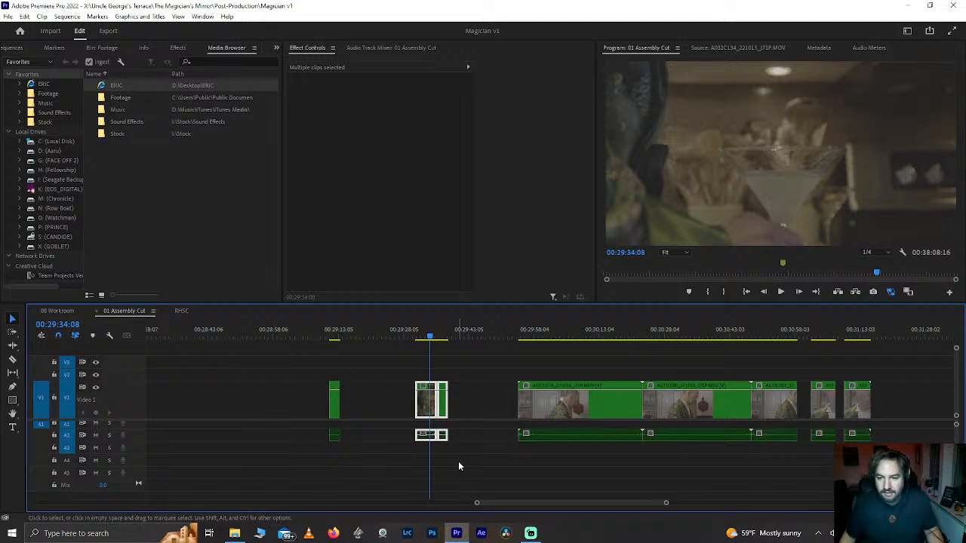
{"action": "key", "text": "Delete"}
Step: Paste the spare martini clips into the RHSC sequence at 00:07:11:21, after the magenta clips, and check them
{"action": "left_click", "coordinate": [181, 310]}
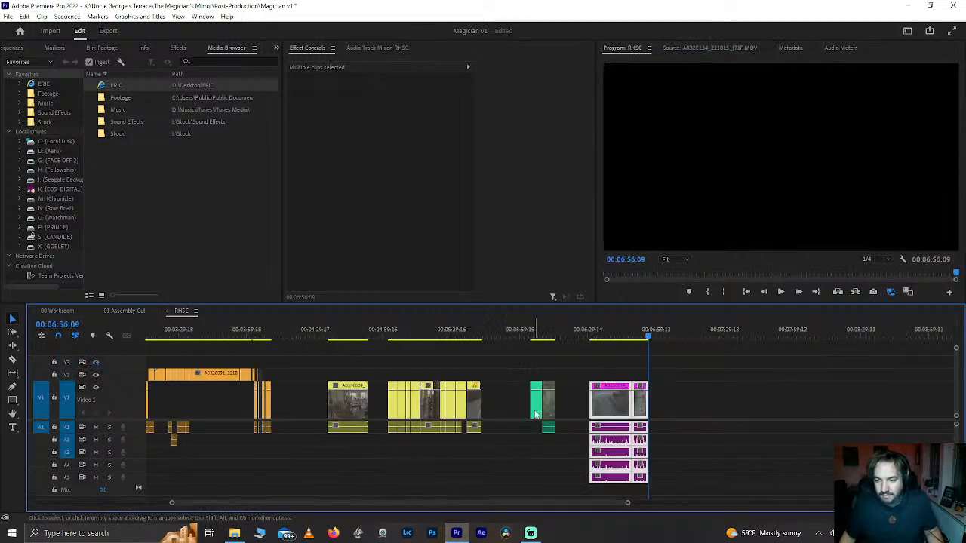
{"action": "scroll", "coordinate": [535, 413], "scroll_direction": "up", "scroll_amount": 3}
{"action": "scroll", "coordinate": [535, 413], "scroll_direction": "down", "scroll_amount": 5}
{"action": "left_click", "coordinate": [534, 332]}
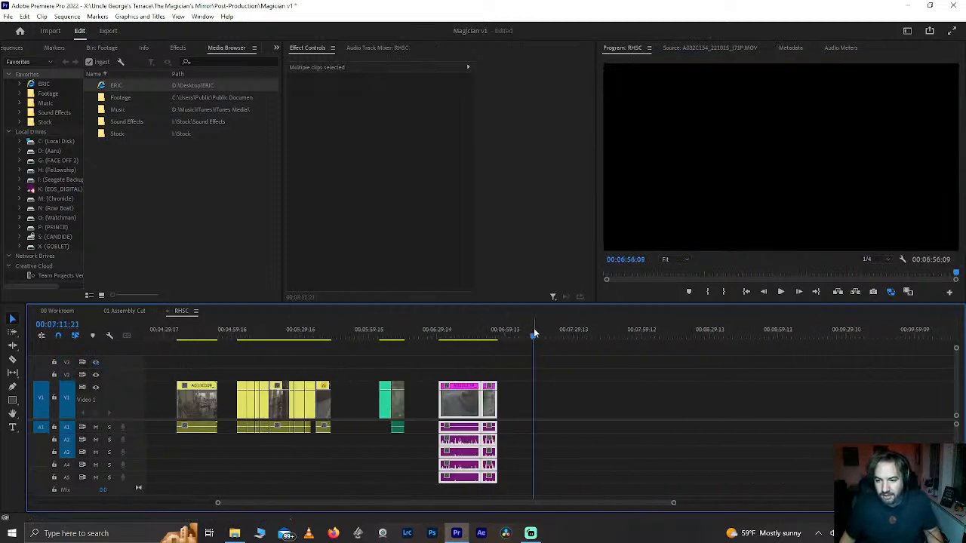
{"action": "key", "text": "ctrl+v"}
{"action": "left_click", "coordinate": [541, 332]}
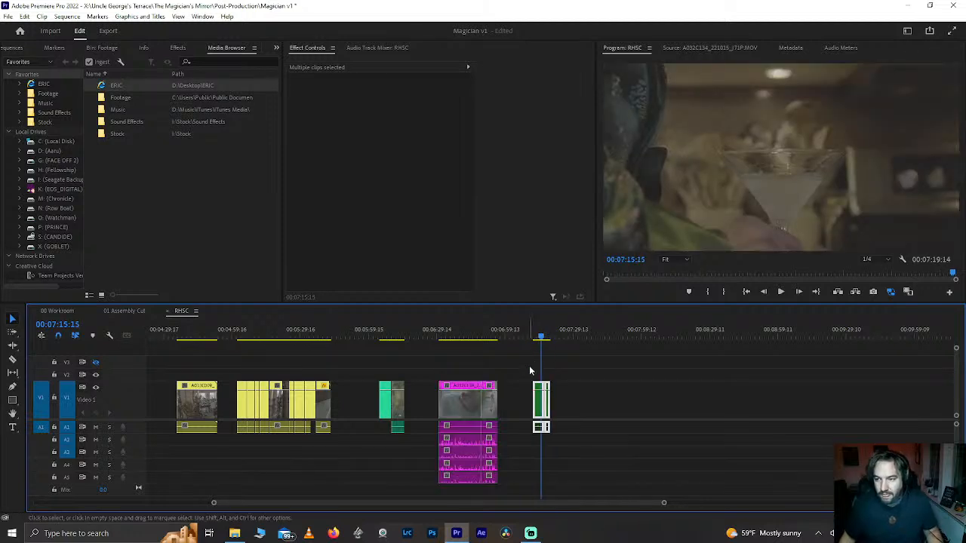
Step: Delete all leftover green kitchen clips and their audio between about 00:26 and 00:31:13 in the 01 Assembly Cut sequence
{"action": "left_click", "coordinate": [126, 310]}
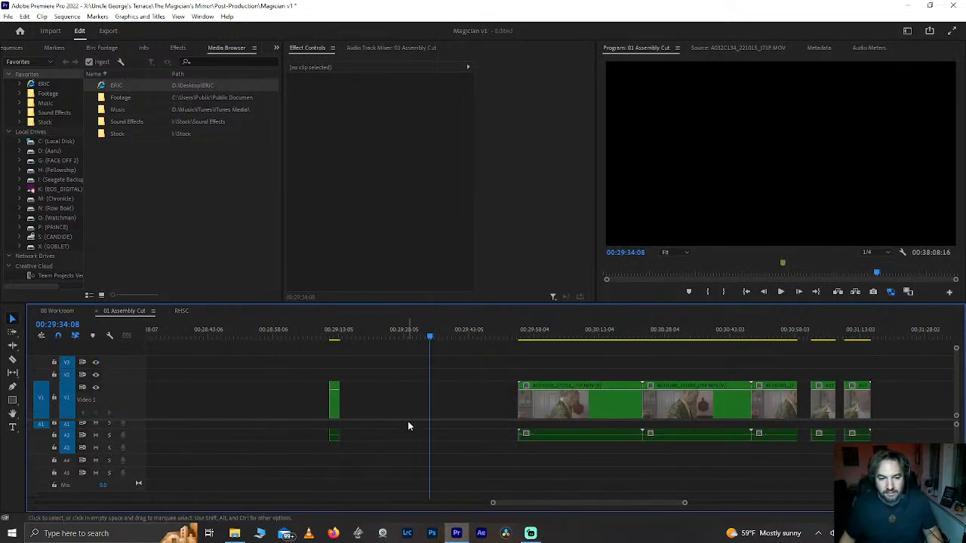
{"action": "left_click", "coordinate": [337, 331]}
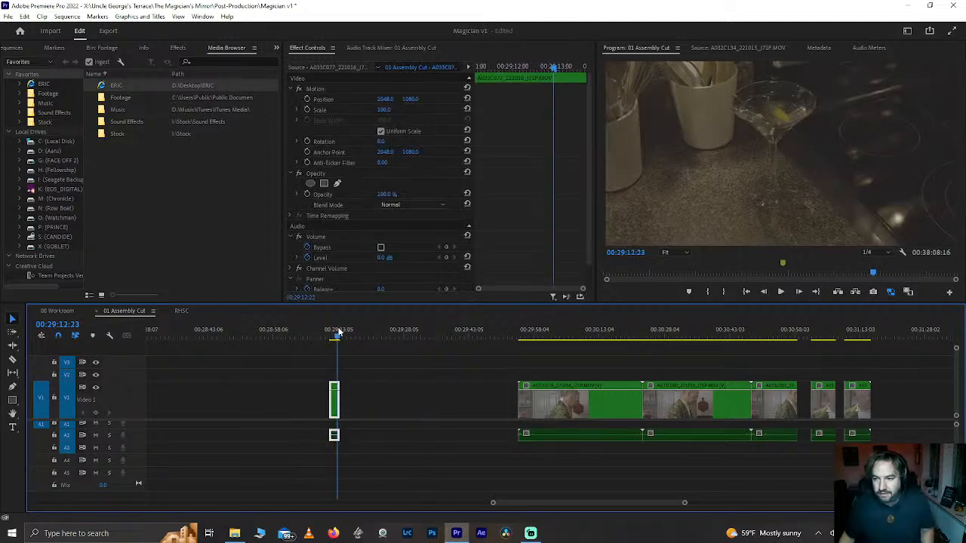
{"action": "scroll", "coordinate": [339, 332], "scroll_direction": "down", "scroll_amount": 5}
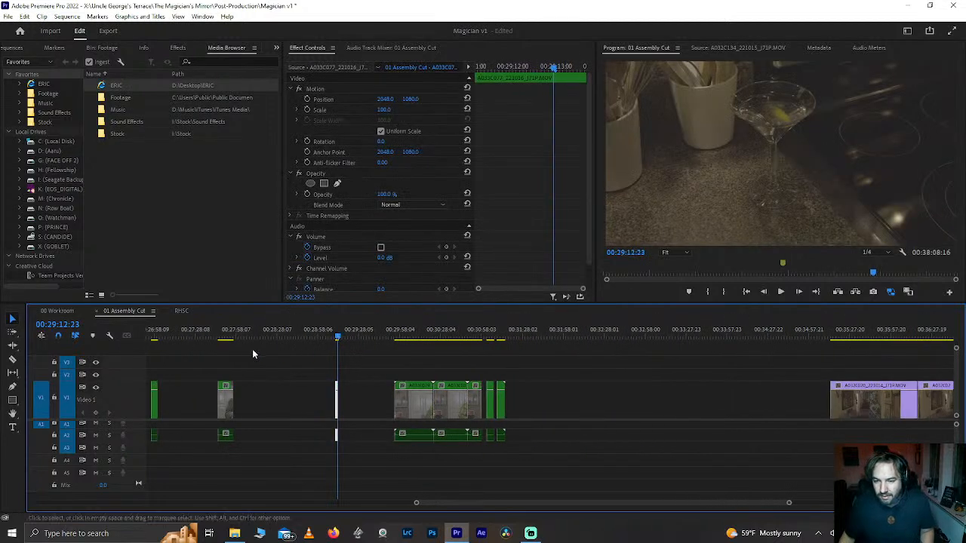
{"action": "scroll", "coordinate": [267, 348], "scroll_direction": "up", "scroll_amount": 3}
{"action": "left_click_drag", "start_coordinate": [276, 356], "coordinate": [778, 469]}
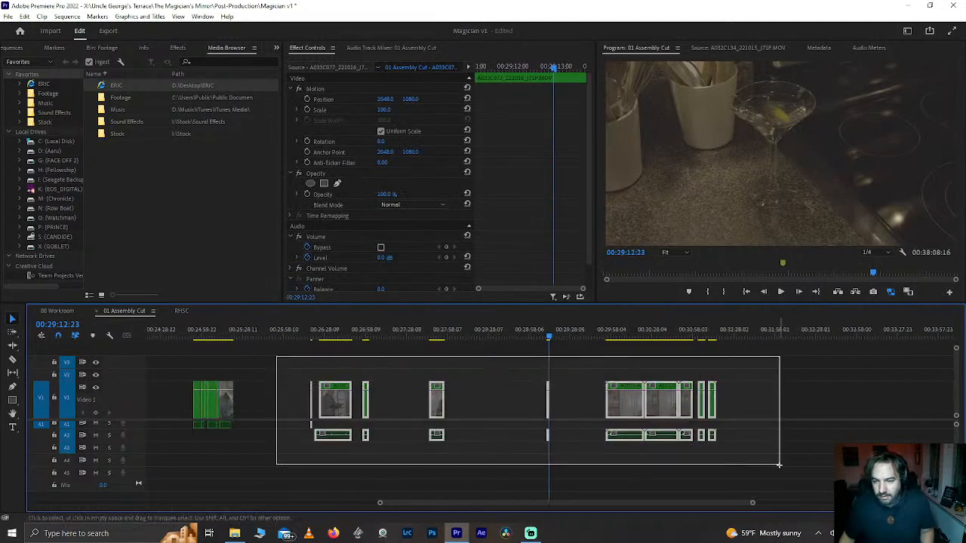
{"action": "key", "text": "Delete"}
Step: Move the finished kitchen scene from about 00:24:53 to 00:05:52:11, after the yellow clips in the assembly sequence
{"action": "scroll", "coordinate": [595, 438], "scroll_direction": "up", "scroll_amount": 6}
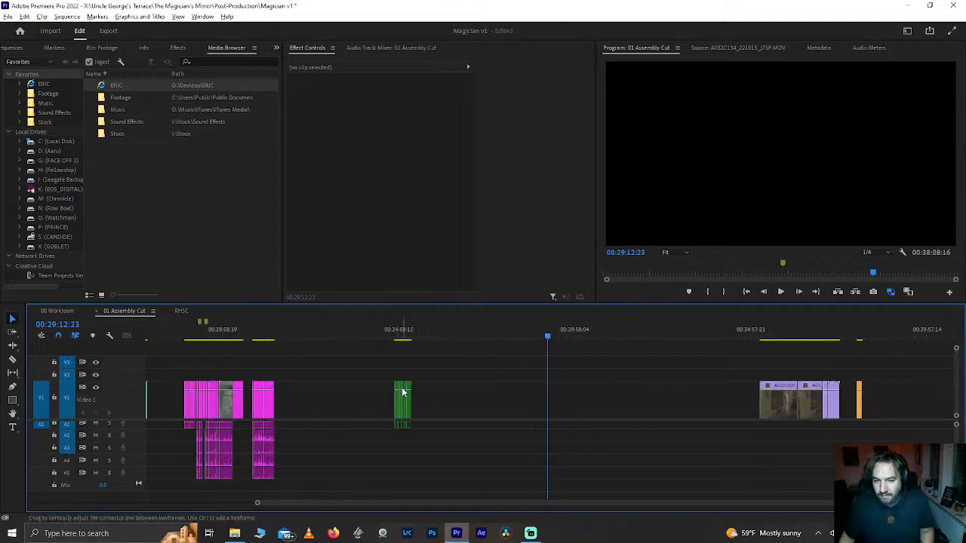
{"action": "left_click_drag", "start_coordinate": [492, 440], "coordinate": [558, 469]}
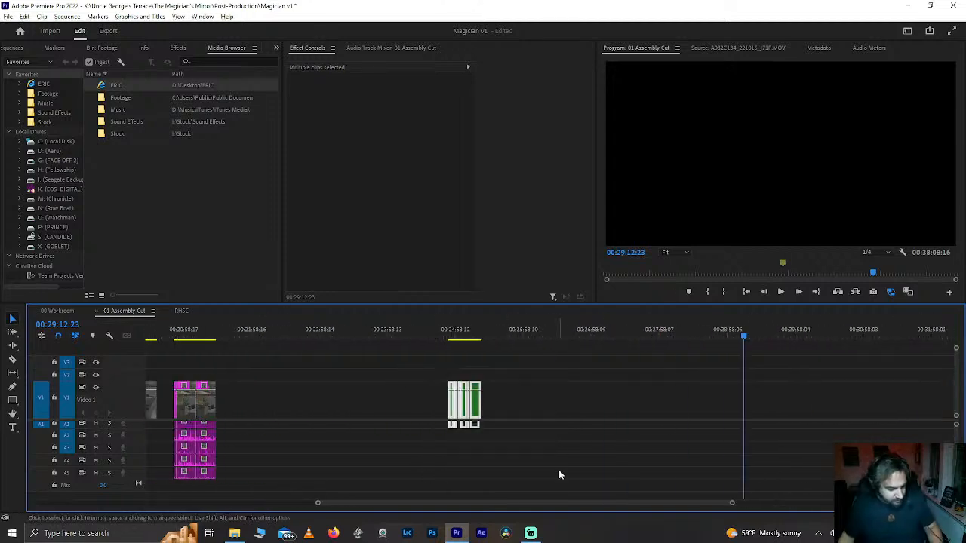
{"action": "key", "text": "Delete"}
{"action": "scroll", "coordinate": [507, 410], "scroll_direction": "up", "scroll_amount": 3}
{"action": "scroll", "coordinate": [507, 409], "scroll_direction": "up", "scroll_amount": 20}
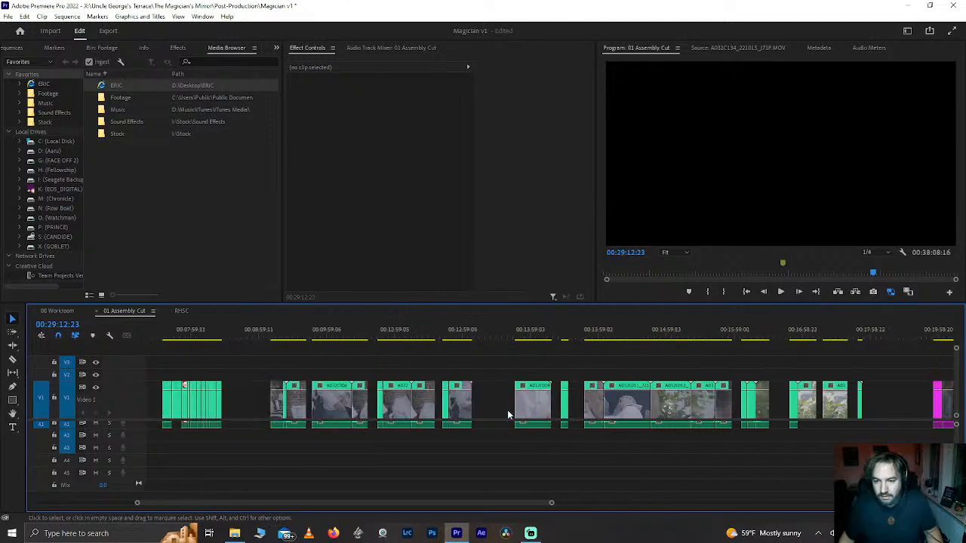
{"action": "left_click", "coordinate": [454, 331]}
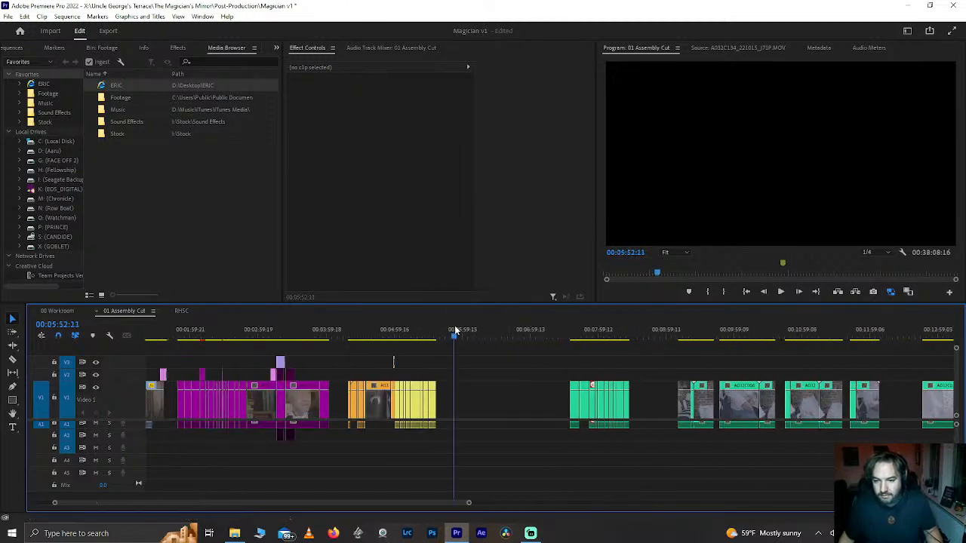
{"action": "key", "text": "ctrl+v"}
Step: Check frames in the orange, yellow and teal scenes around the moved kitchen scene and save the project
{"action": "left_click", "coordinate": [365, 330]}
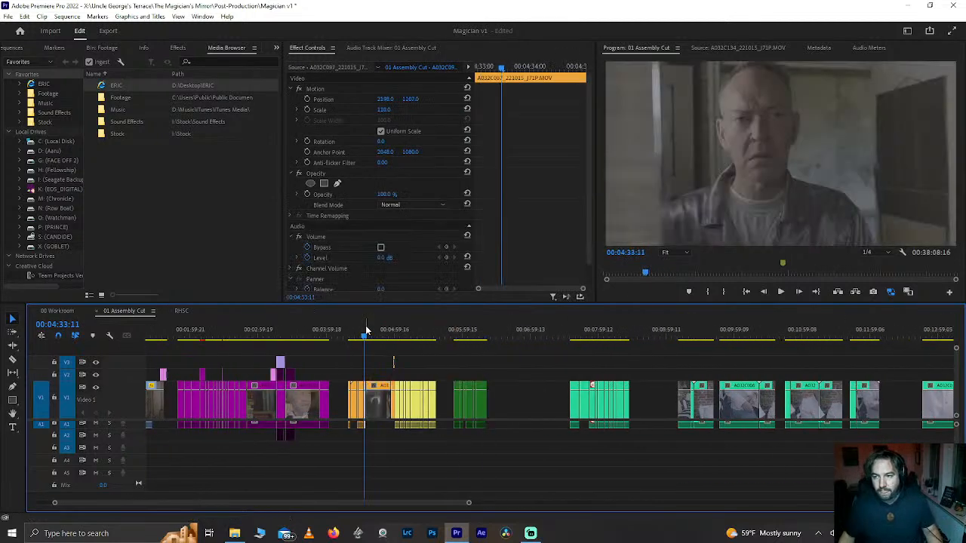
{"action": "left_click_drag", "start_coordinate": [390, 331], "coordinate": [404, 331]}
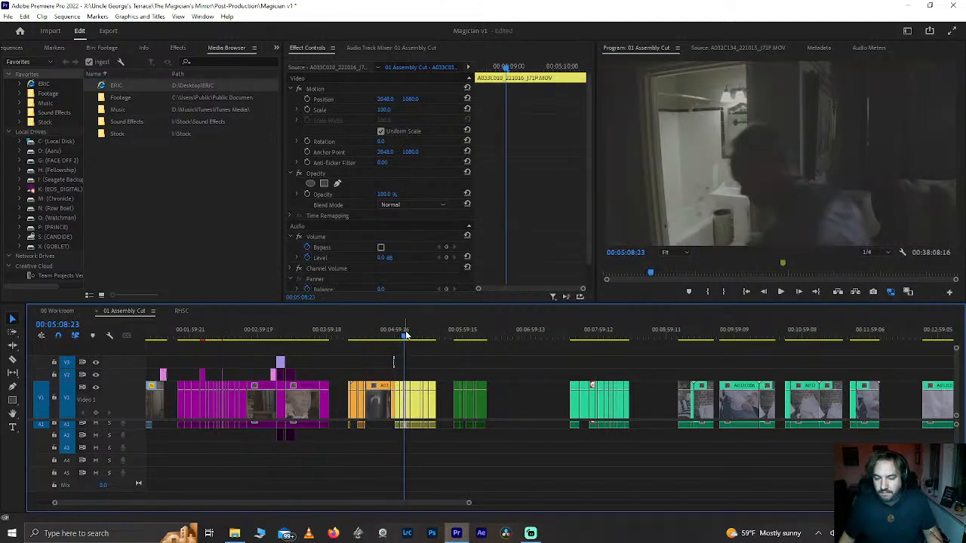
{"action": "key", "text": "ctrl+s"}
{"action": "left_click", "coordinate": [588, 332]}
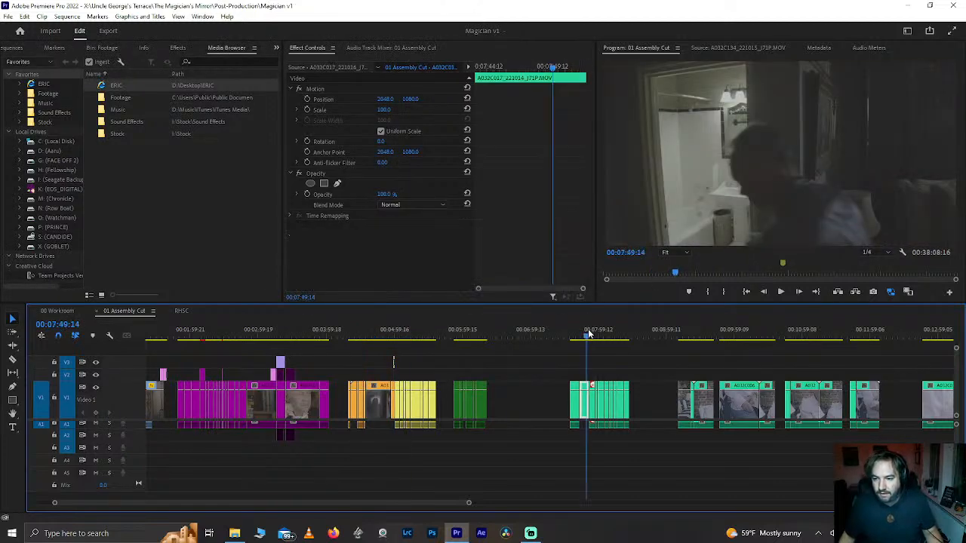
Step: Save the project and check the magenta scene at 00:19:48:14 in the assembly cut
{"action": "scroll", "coordinate": [642, 369], "scroll_direction": "down", "scroll_amount": 3}
{"action": "key", "text": "ctrl+s"}
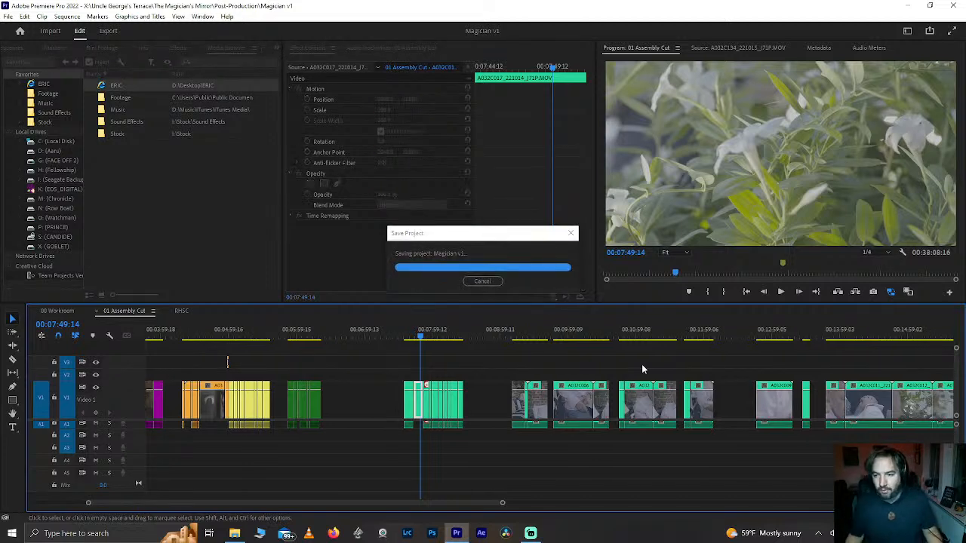
{"action": "scroll", "coordinate": [677, 394], "scroll_direction": "down", "scroll_amount": 7}
{"action": "scroll", "coordinate": [675, 393], "scroll_direction": "down", "scroll_amount": 2}
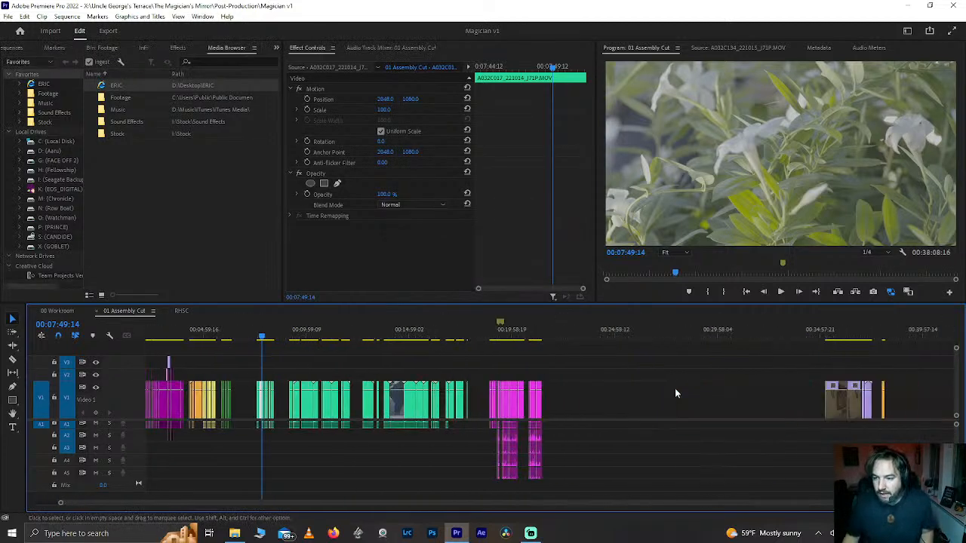
{"action": "left_click", "coordinate": [443, 332]}
{"action": "scroll", "coordinate": [447, 333], "scroll_direction": "up", "scroll_amount": 5}
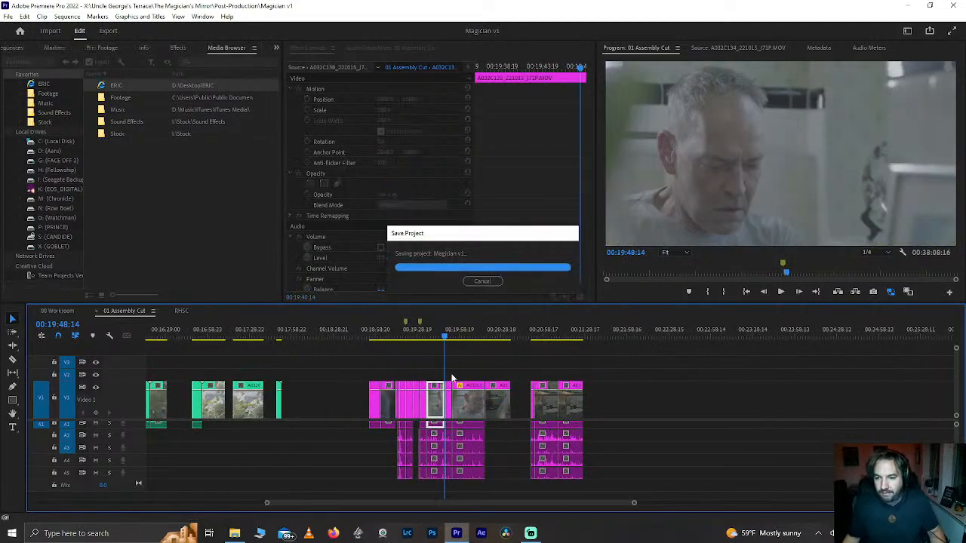
{"action": "scroll", "coordinate": [398, 366], "scroll_direction": "up", "scroll_amount": 2}
{"action": "scroll", "coordinate": [398, 367], "scroll_direction": "up", "scroll_amount": 15}
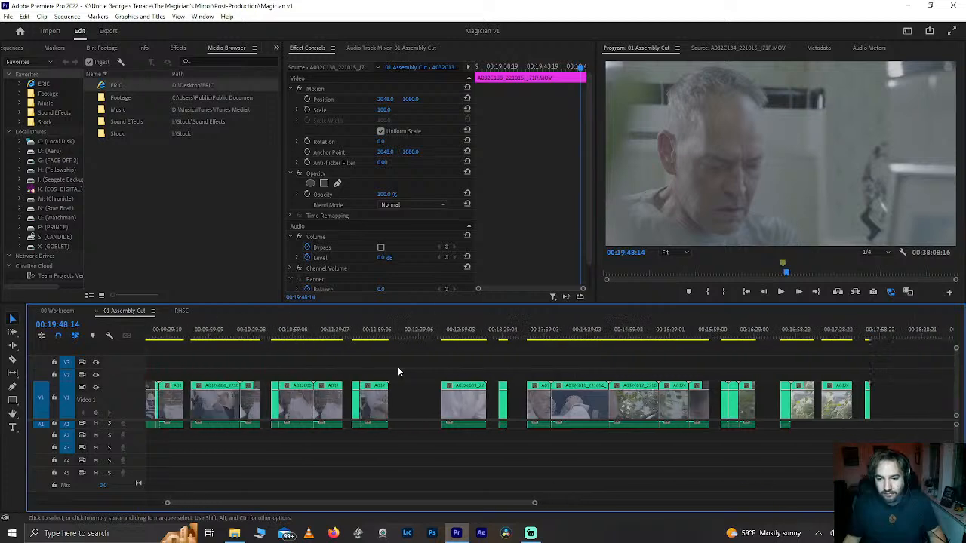
Step: Check frames in the teal scene at 00:07:56:15 and 00:08:10:06 and in the green kitchen scene at 00:06:09:03
{"action": "left_click", "coordinate": [460, 329]}
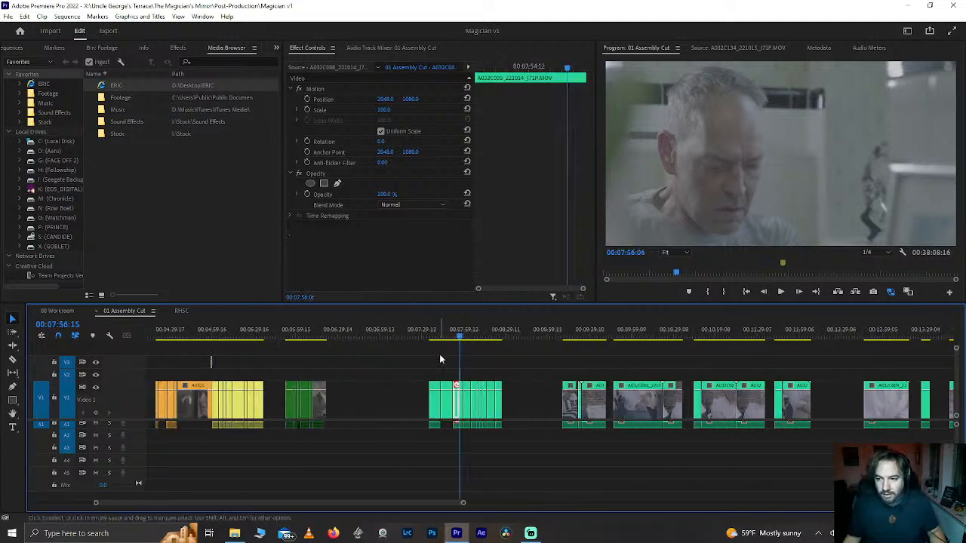
{"action": "scroll", "coordinate": [453, 347], "scroll_direction": "up", "scroll_amount": 3}
{"action": "left_click", "coordinate": [587, 331]}
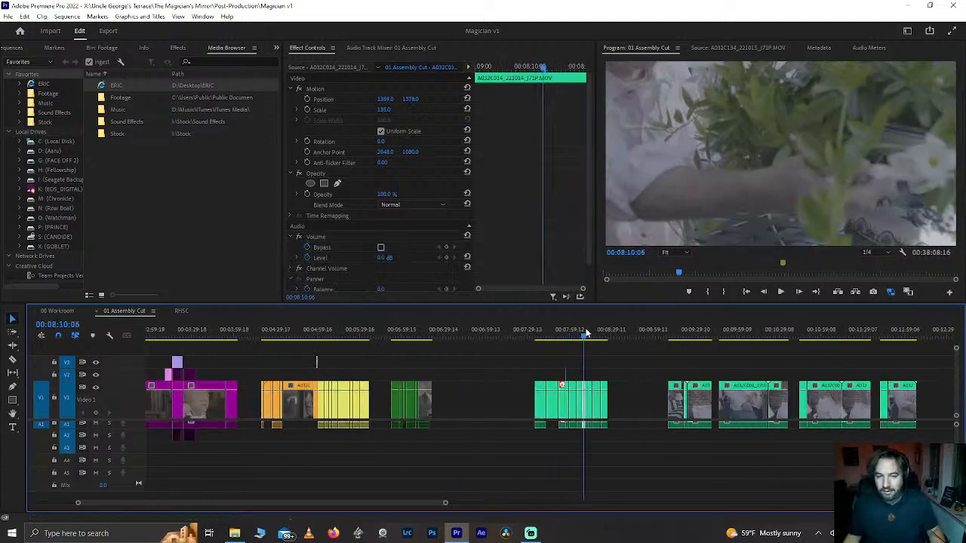
{"action": "left_click", "coordinate": [415, 337]}
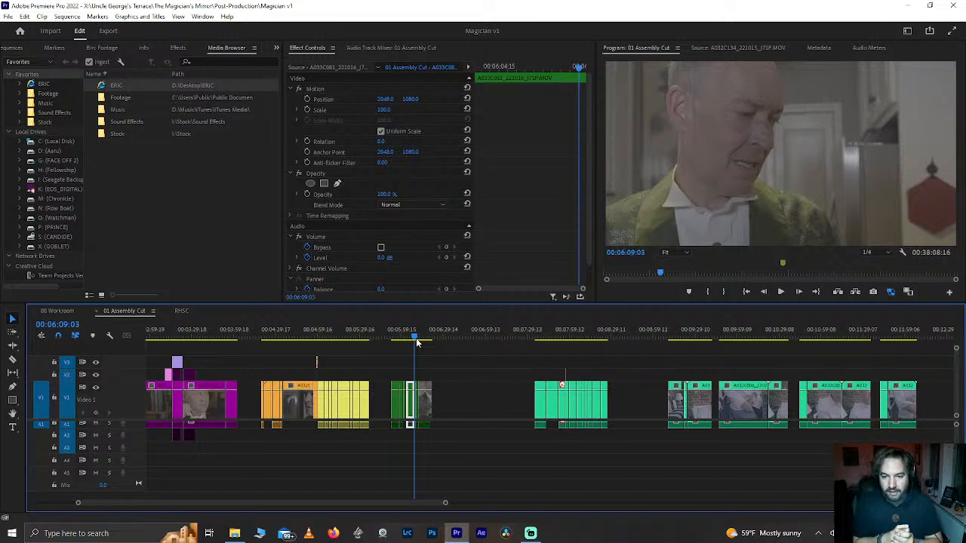
Step: Play the orange mirror scene into the yellow clips, review the screaming shot at 00:04:58:09, and save the project
{"action": "left_click_drag", "start_coordinate": [335, 333], "coordinate": [270, 340]}
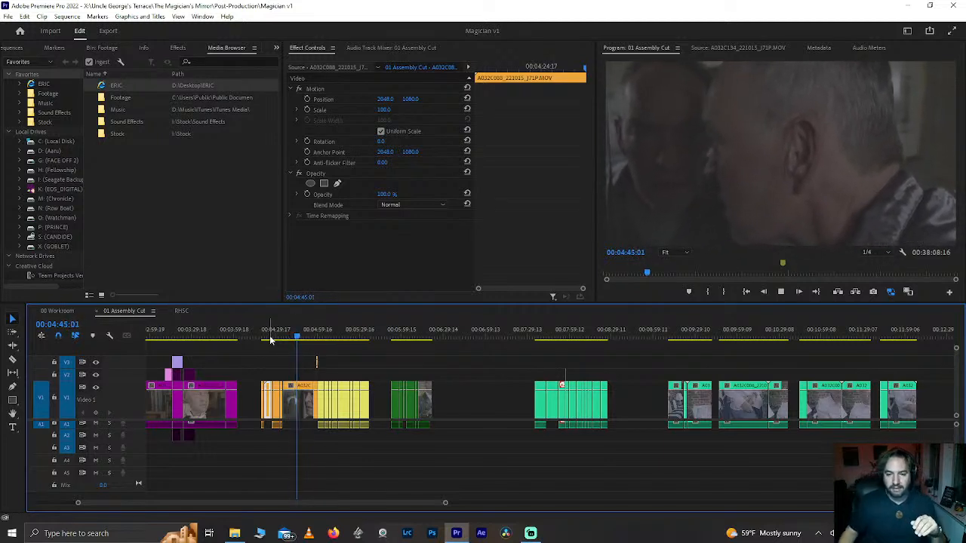
{"action": "scroll", "coordinate": [308, 366], "scroll_direction": "up", "scroll_amount": 8}
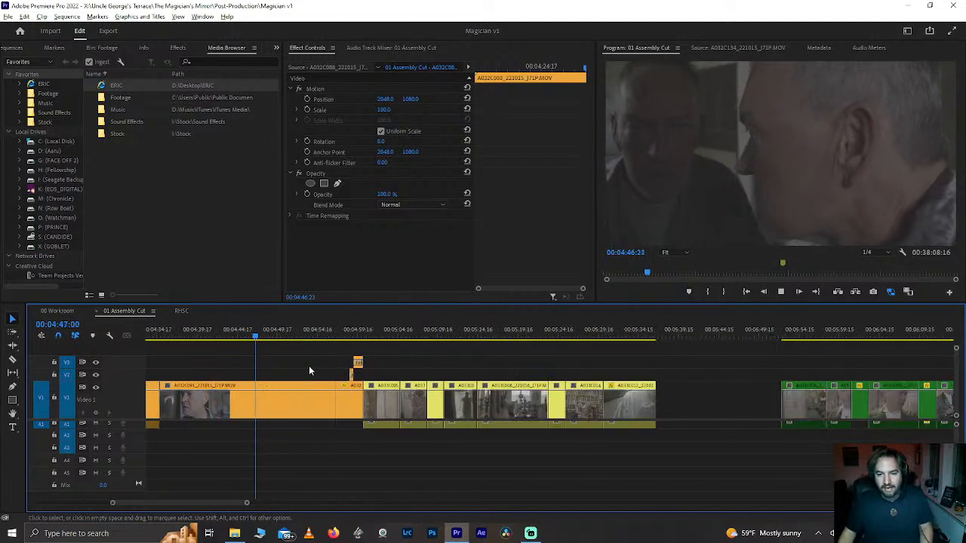
{"action": "left_click", "coordinate": [354, 329]}
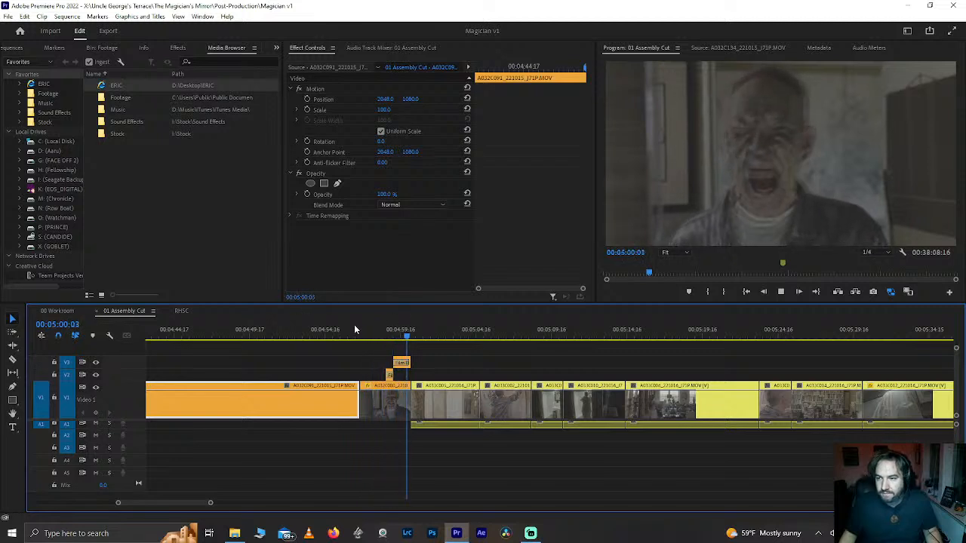
{"action": "key", "text": "space"}
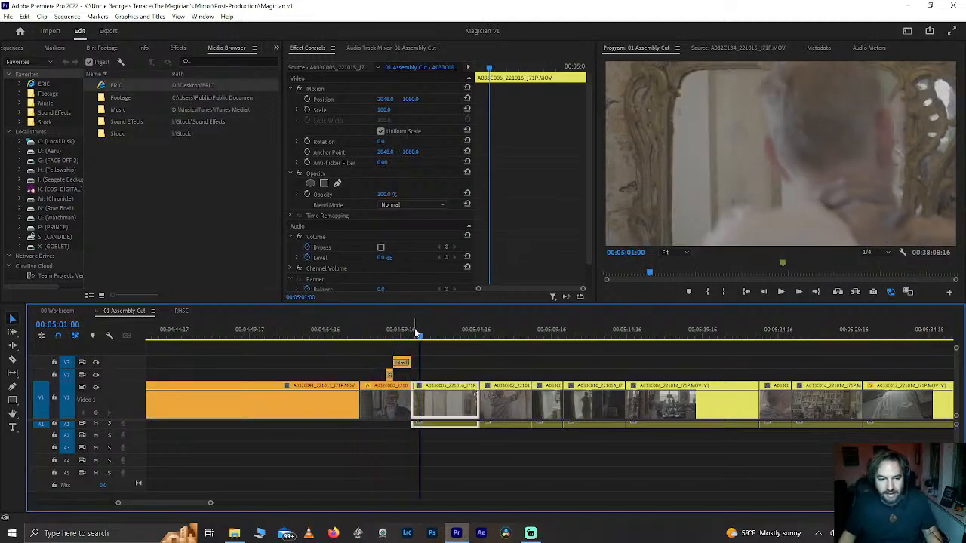
{"action": "key", "text": "ctrl+s"}
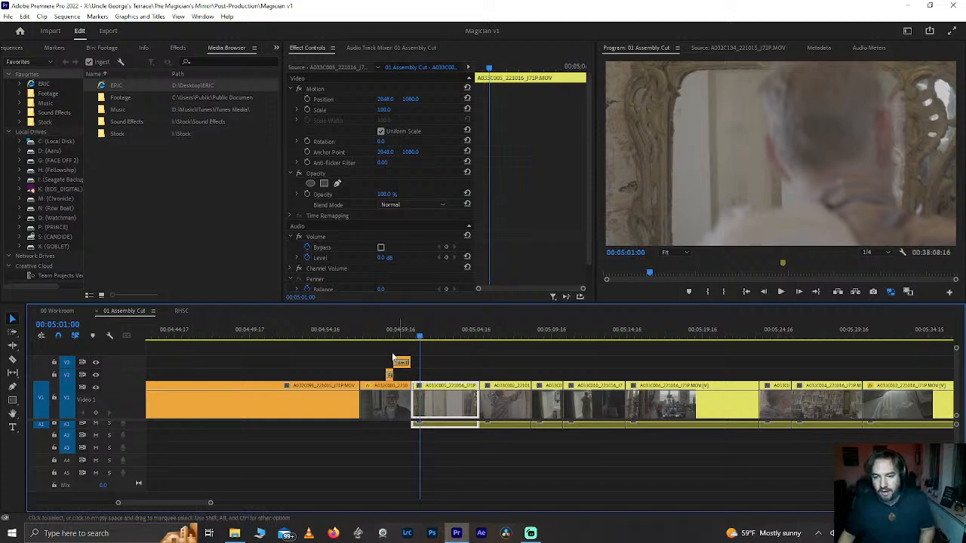
{"action": "left_click_drag", "start_coordinate": [417, 333], "coordinate": [382, 331]}
{"action": "key", "text": "minus"}
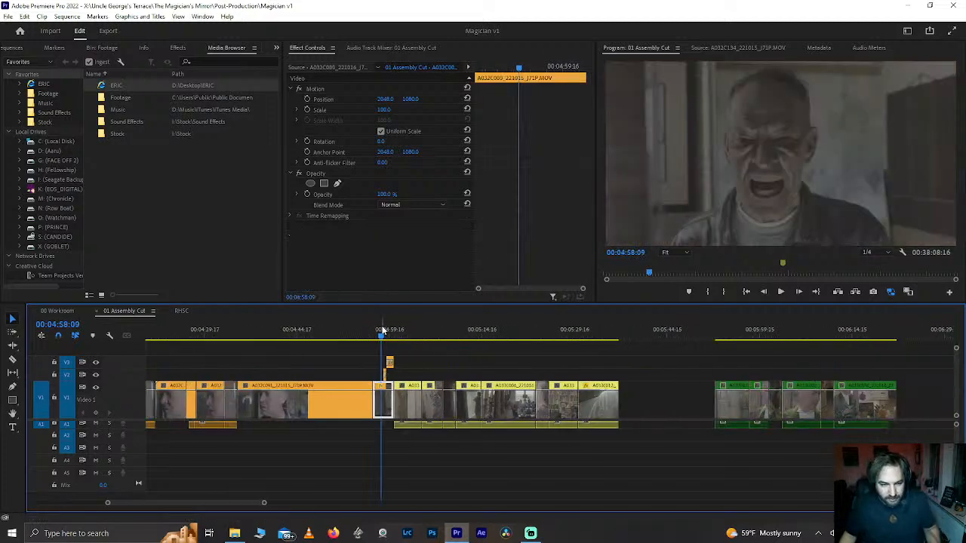
{"action": "key", "text": "ctrl+s"}
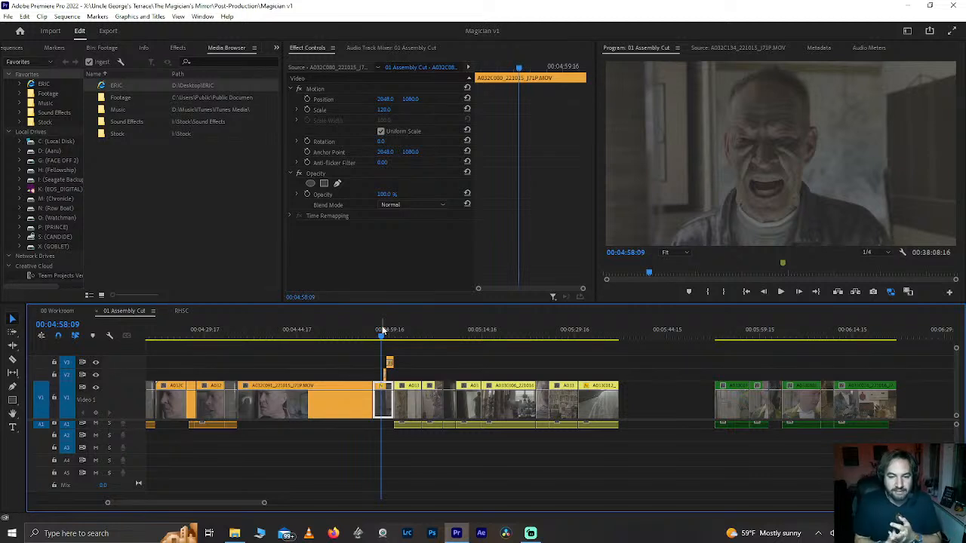
Step: Check the orange clip at 00:04:40:10 and the blue opening scene at 00:00:18:11, and save the project
{"action": "left_click", "coordinate": [272, 329]}
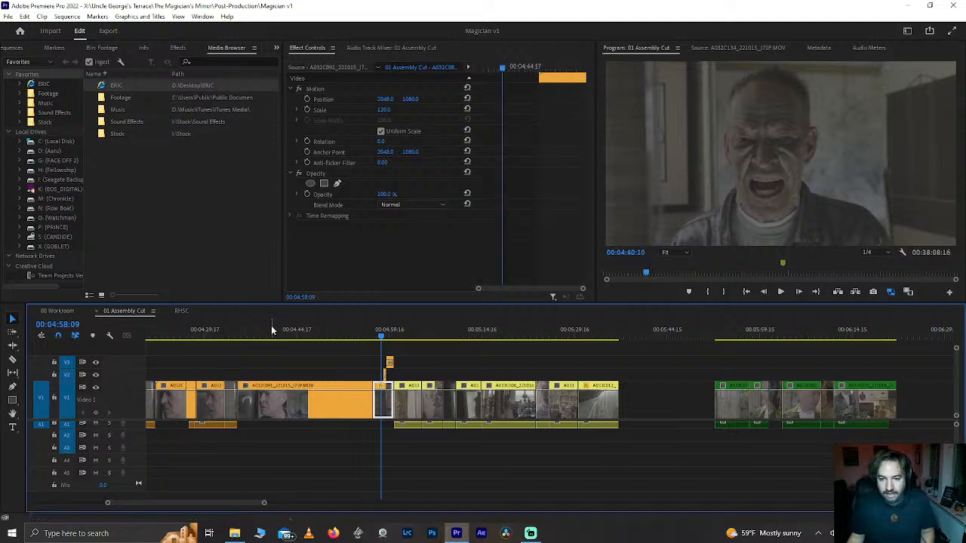
{"action": "key", "text": "minus"}
{"action": "scroll", "coordinate": [272, 329], "scroll_direction": "up", "scroll_amount": 10}
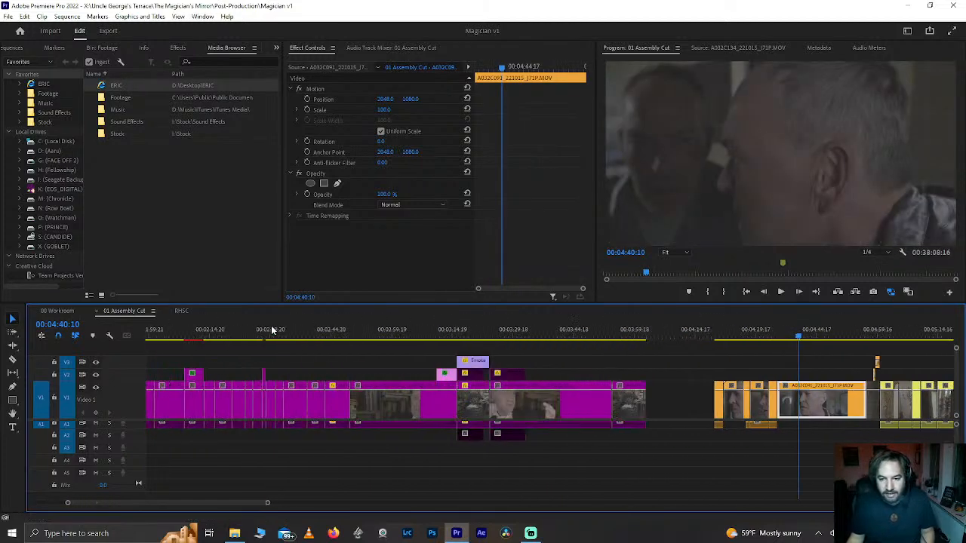
{"action": "key", "text": "minus"}
{"action": "scroll", "coordinate": [272, 329], "scroll_direction": "up", "scroll_amount": 3}
{"action": "scroll", "coordinate": [272, 329], "scroll_direction": "up", "scroll_amount": 2}
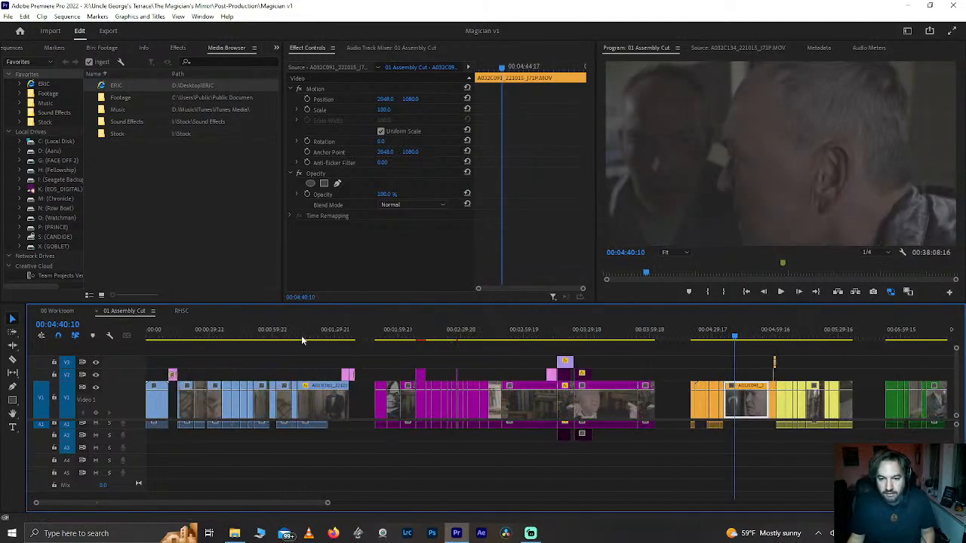
{"action": "left_click", "coordinate": [187, 336]}
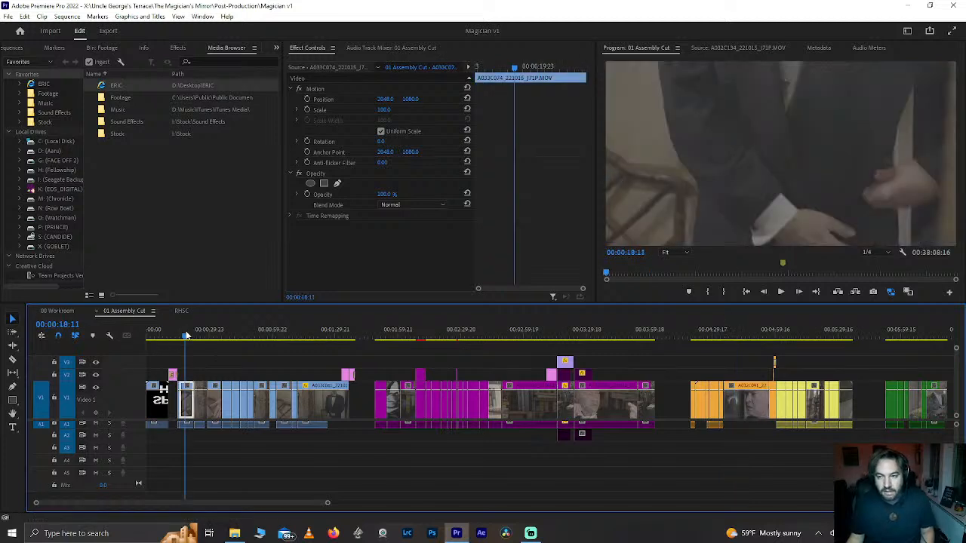
{"action": "key", "text": "ctrl+s"}
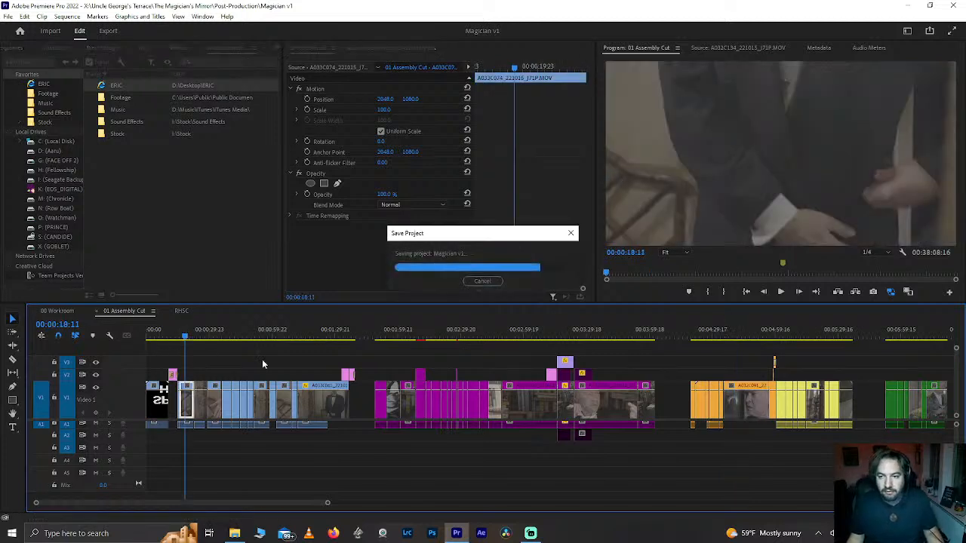